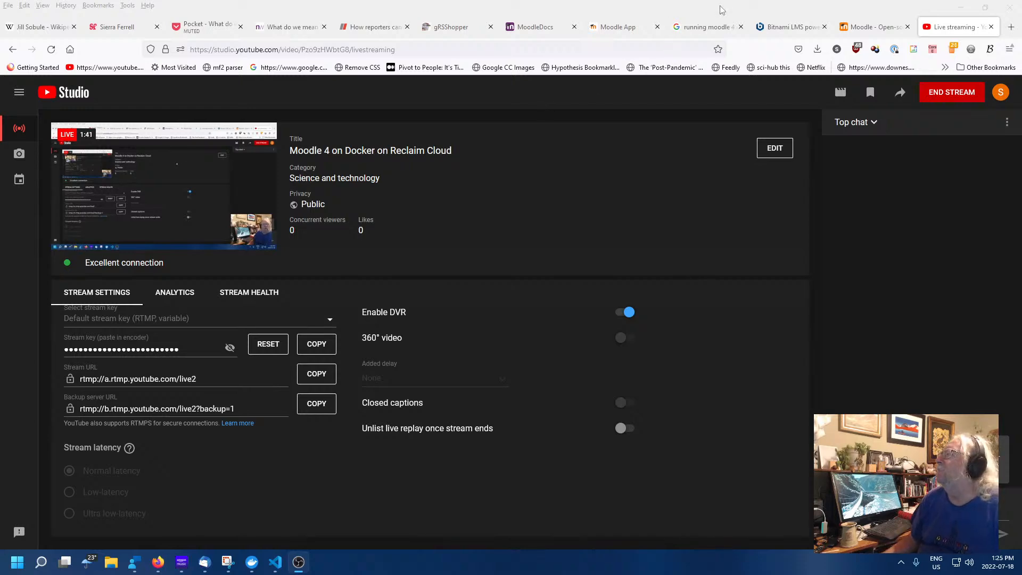
Switch to the 'Moodle - Open-source' homepage tab in Firefox
left_click(873, 27)
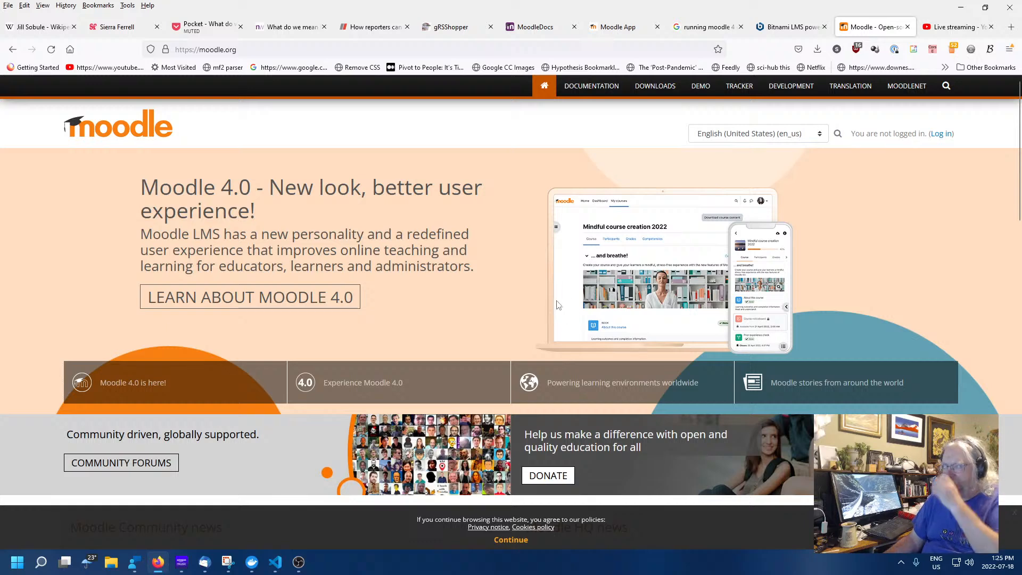
Review the Moodle 4.0.2+ latest release downloads, then go to the Moodle Docs 4.0 documentation
left_click(651, 89)
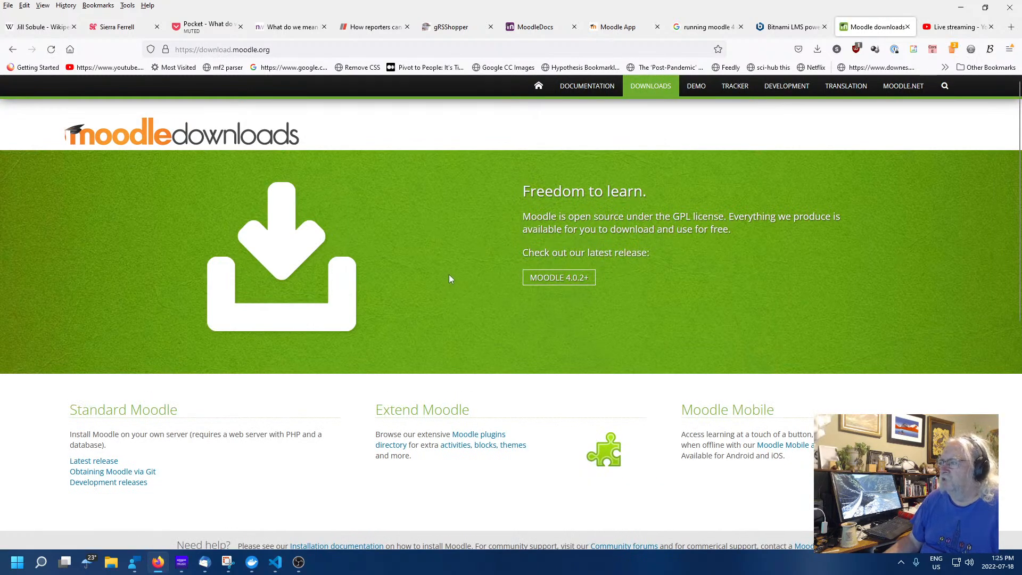
left_click(555, 276)
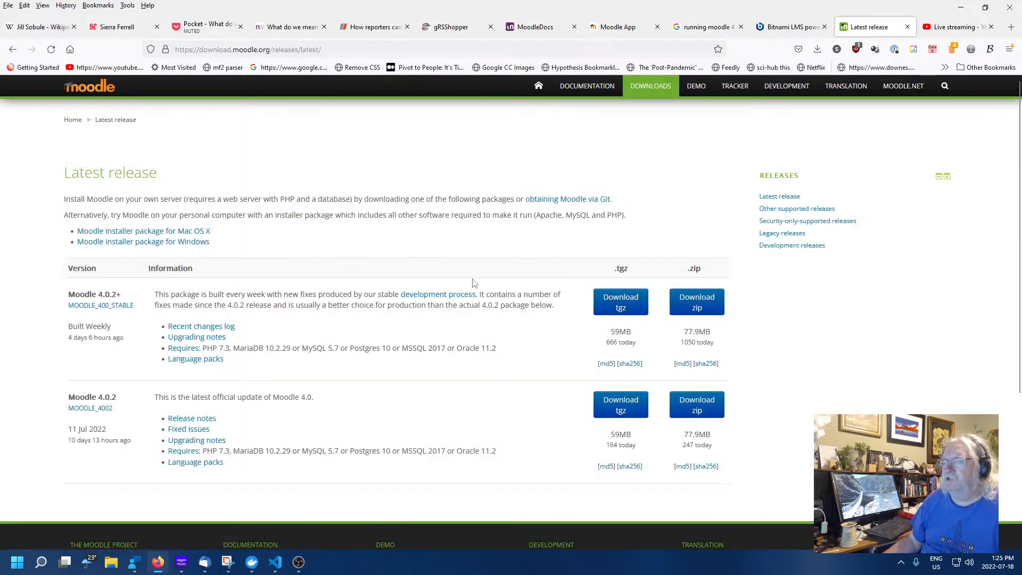
scroll(474, 283, "down", 2)
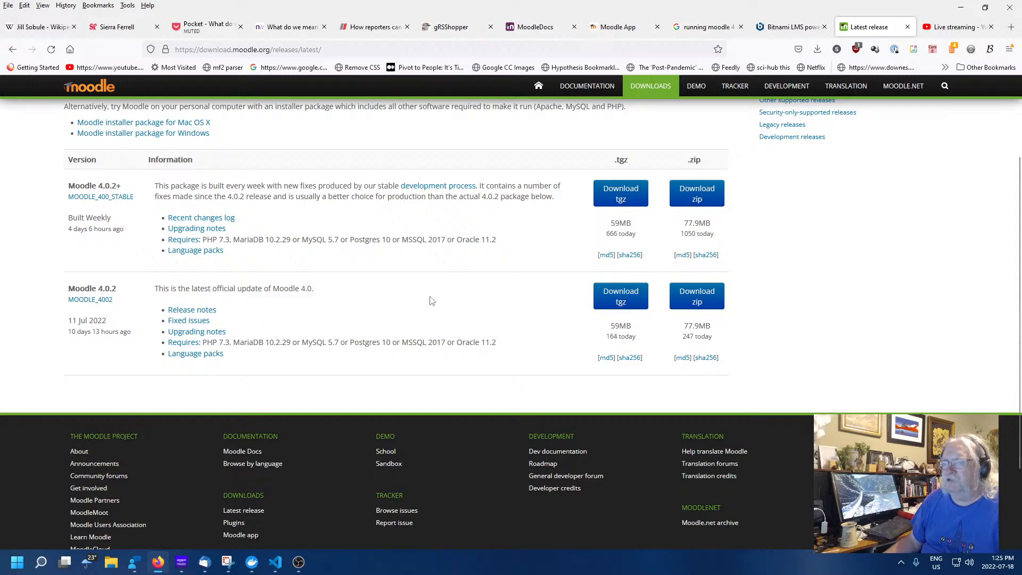
scroll(585, 310, "up", 2)
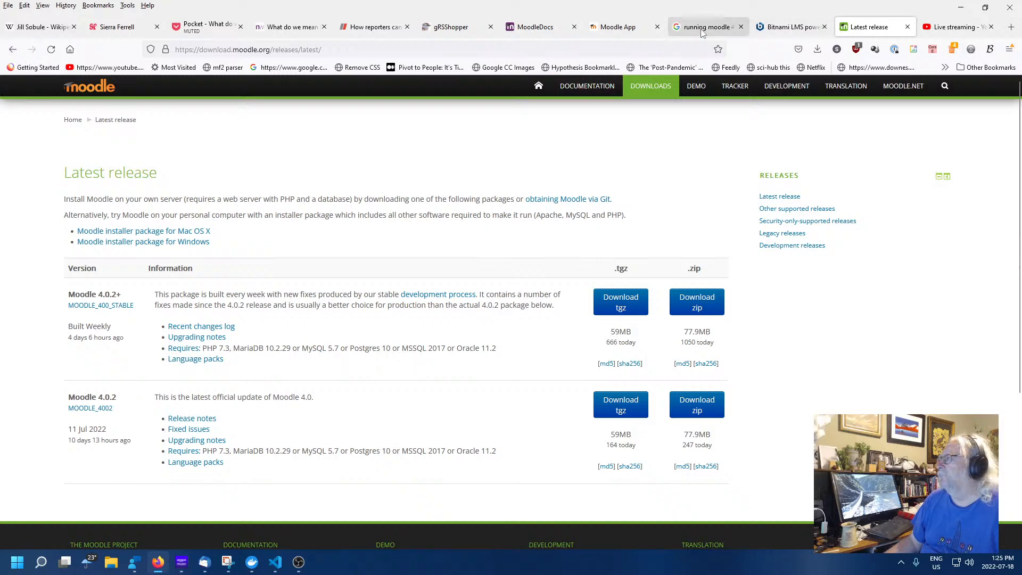
left_click(575, 93)
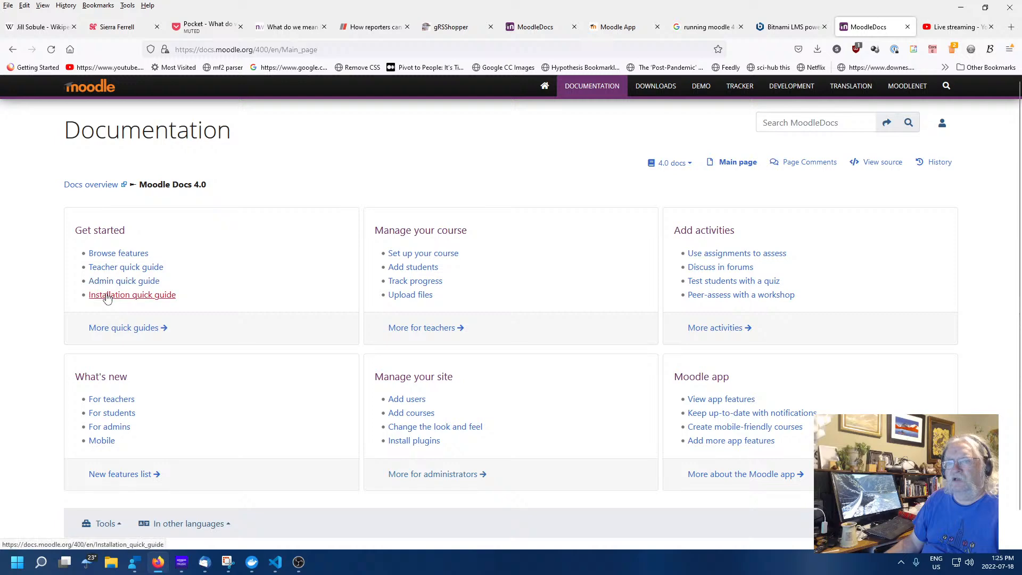
Read through the Installation quick guide, then go to the Bitnami LMS powered by Moodle page
left_click(109, 295)
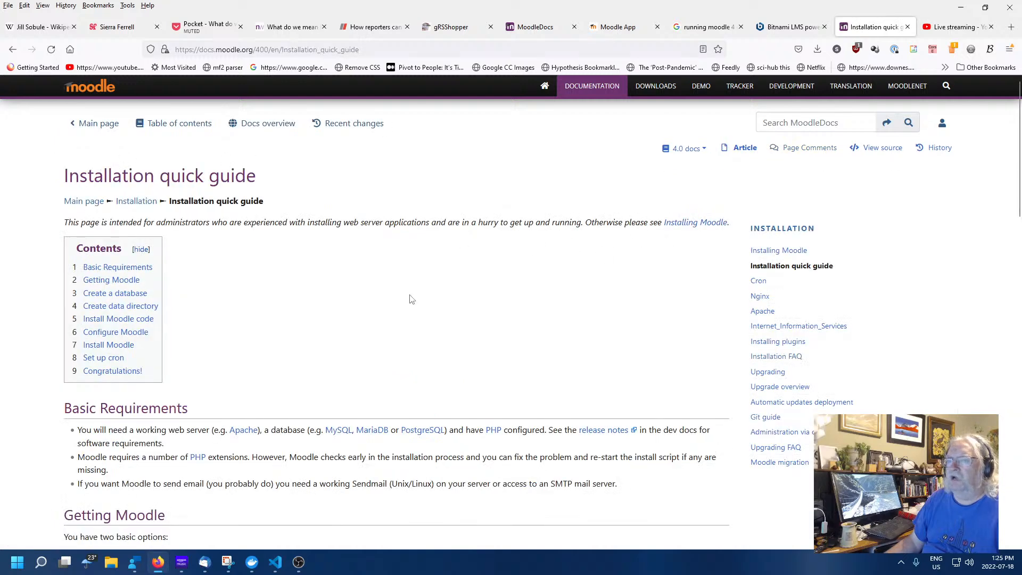
scroll(410, 296, "down", 4)
scroll(544, 307, "down", 3)
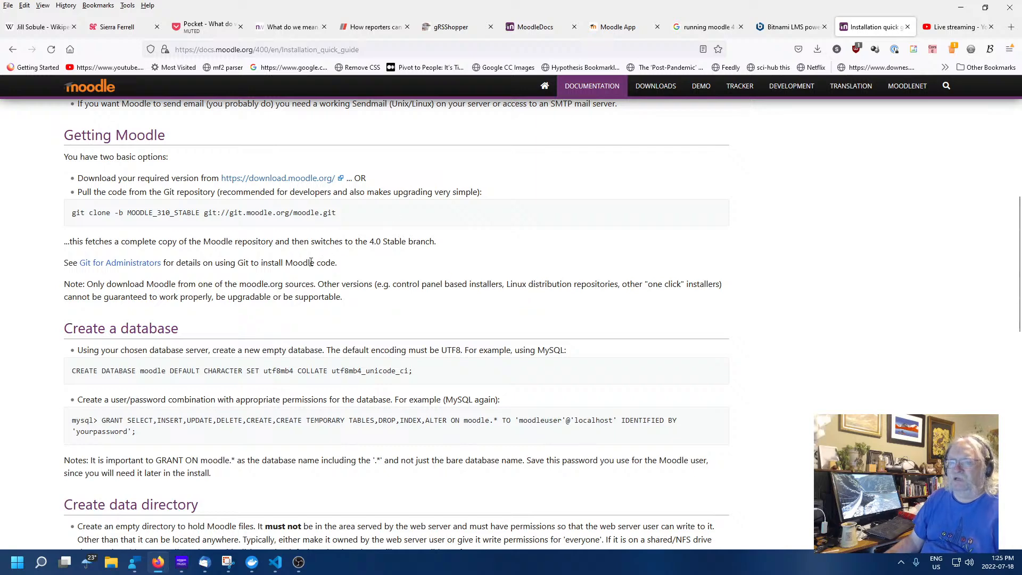
scroll(311, 262, "down", 3)
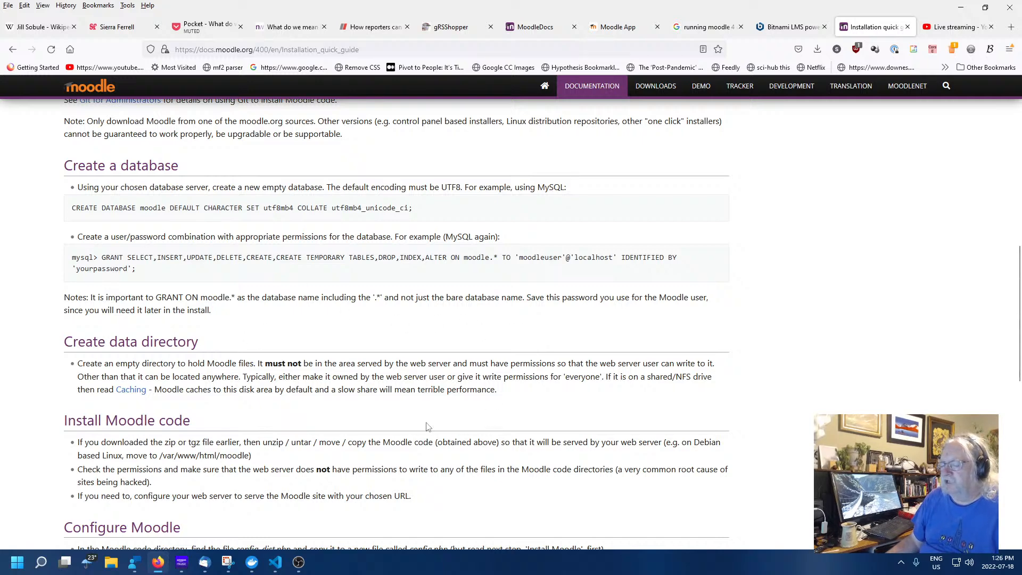
scroll(419, 406, "up", 10)
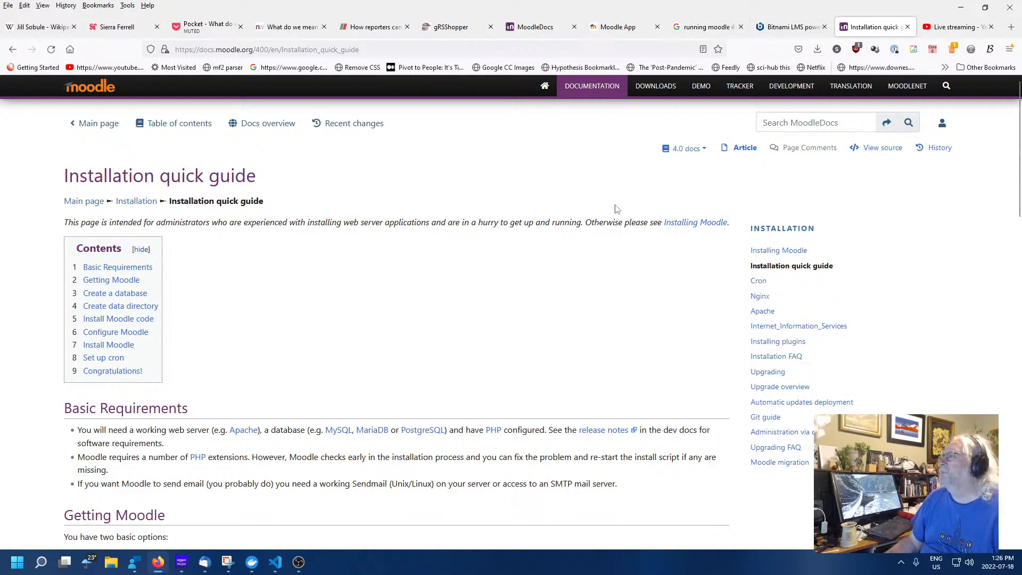
left_click(788, 28)
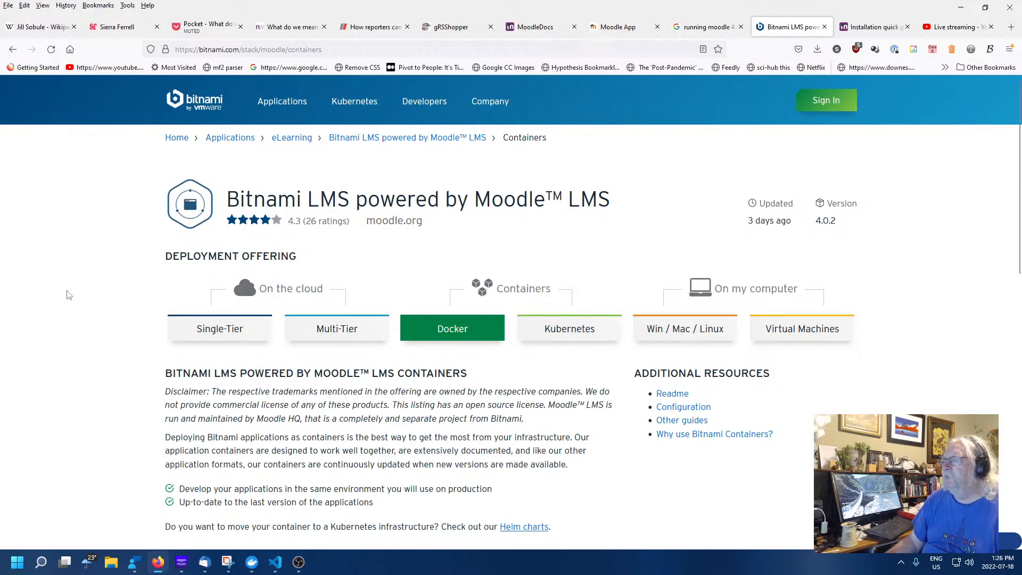
Close the Installation quick guide tab and return to the Bitnami Moodle containers page
left_click_drag(459, 329, 469, 330)
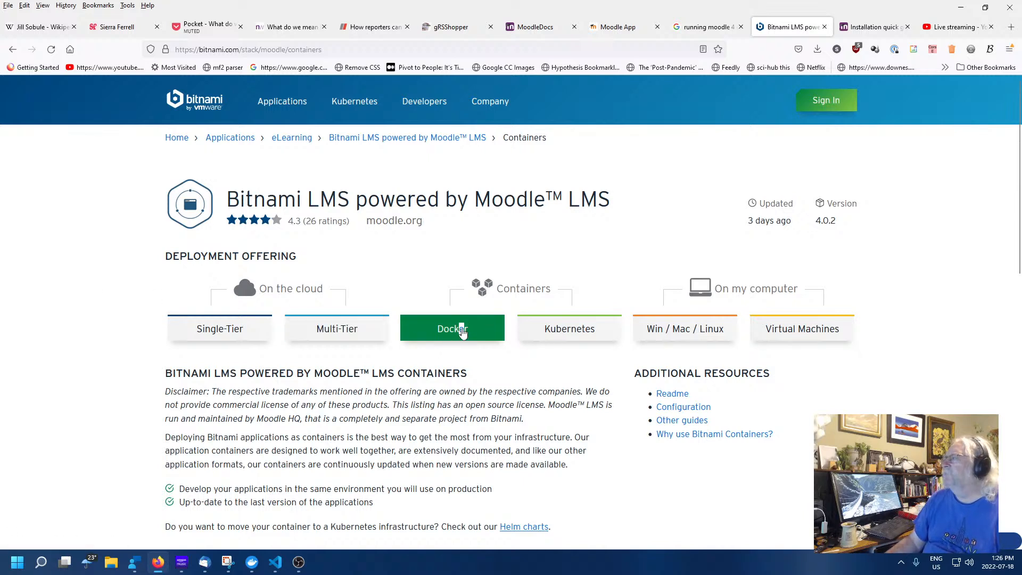
key("ctrl+Tab")
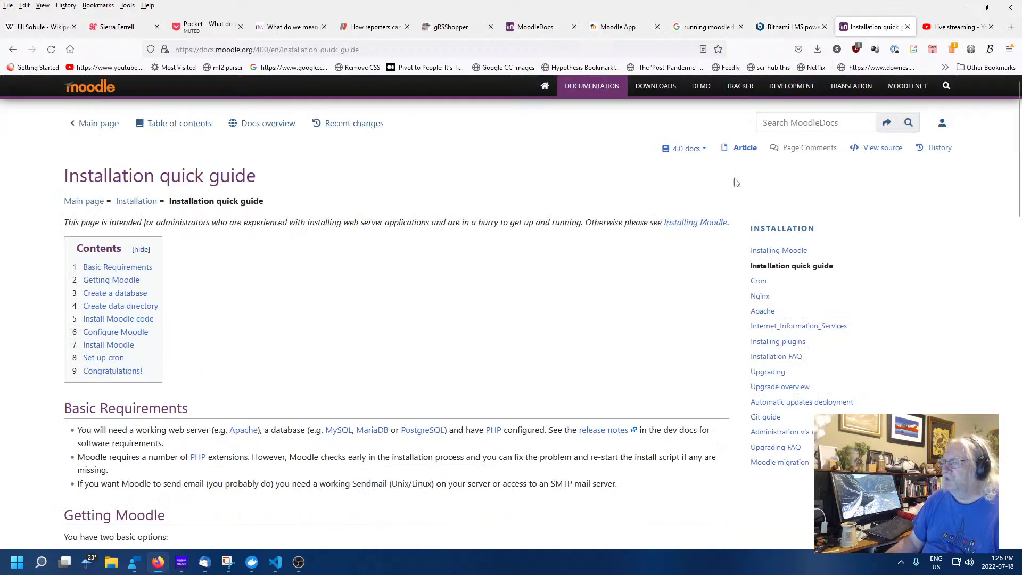
left_click(907, 26)
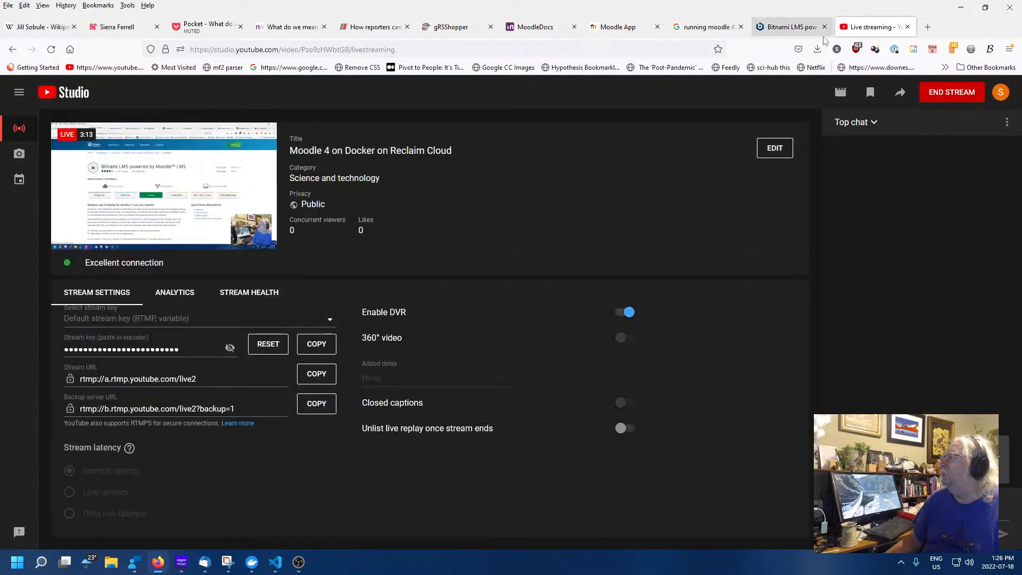
left_click(798, 31)
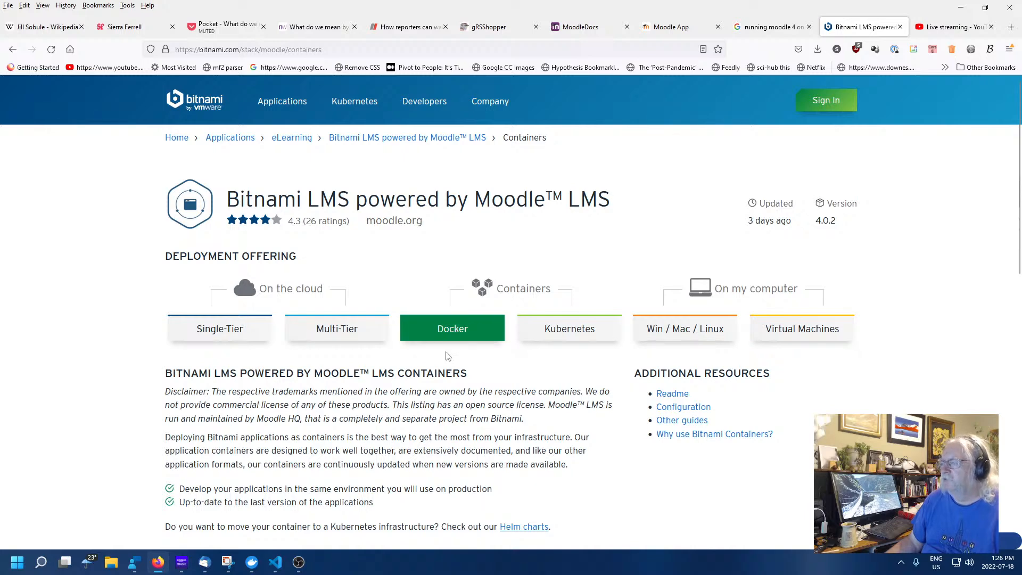
Scroll to the Containers section and open the Debian bitnami/moodle image on Docker Hub
scroll(447, 356, "down", 5)
scroll(441, 358, "up", 5)
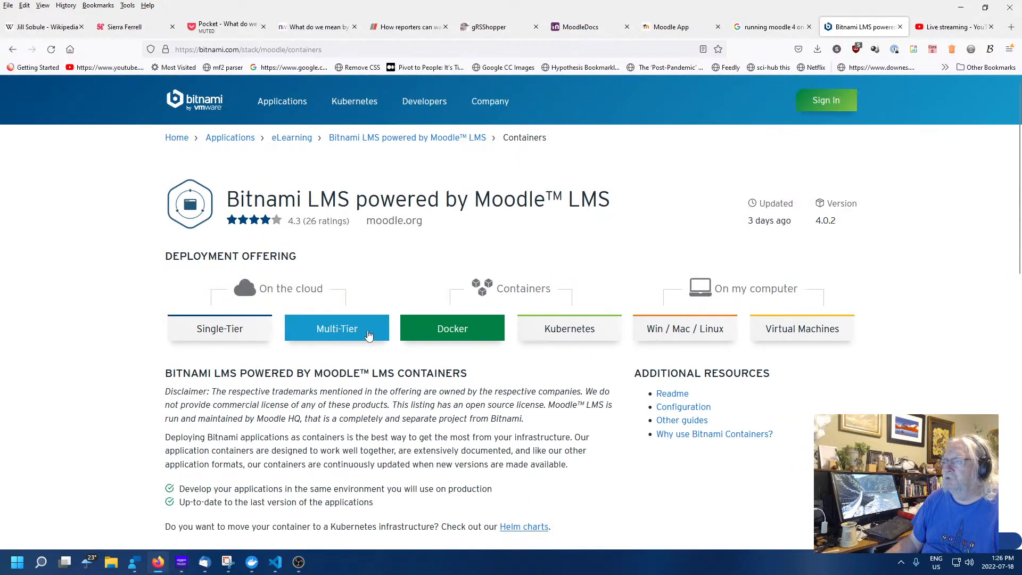
scroll(371, 375, "down", 3)
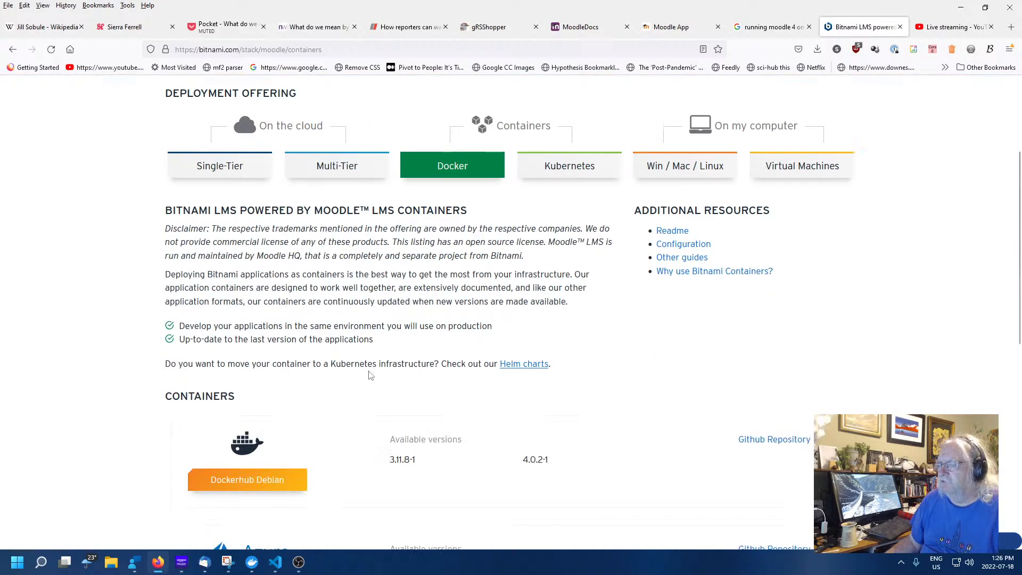
scroll(212, 301, "down", 5)
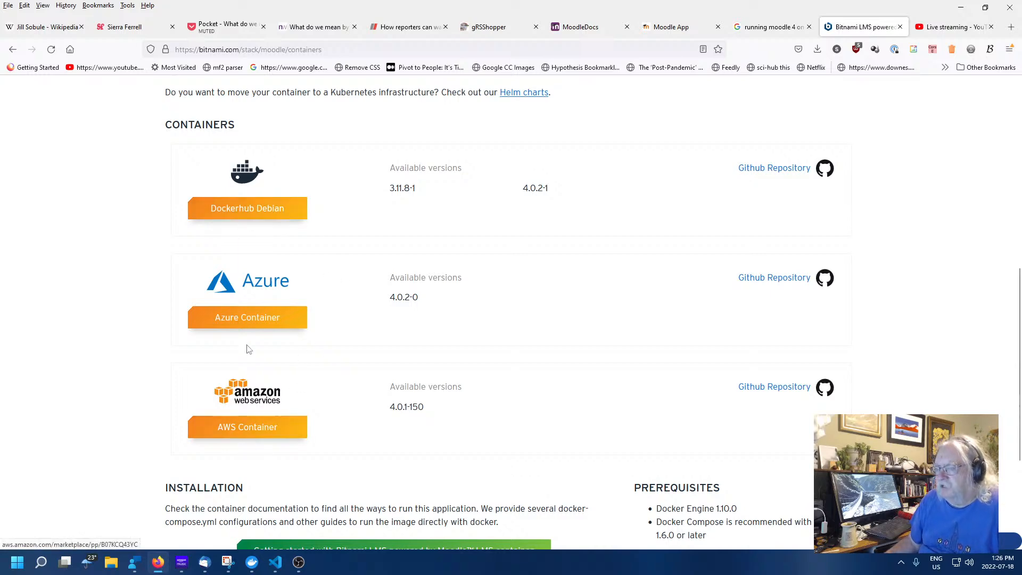
scroll(109, 417, "down", 3)
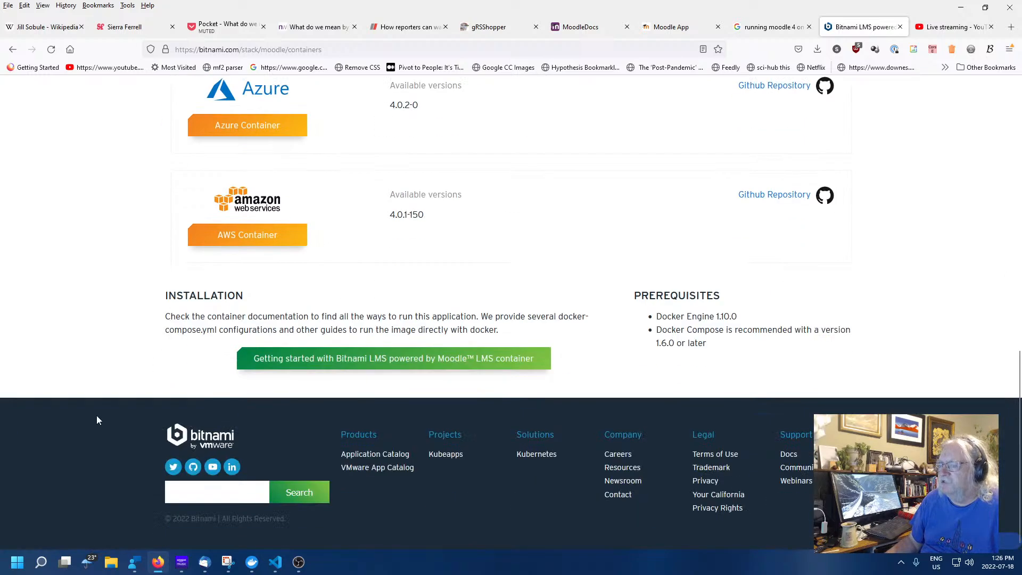
scroll(98, 419, "up", 1)
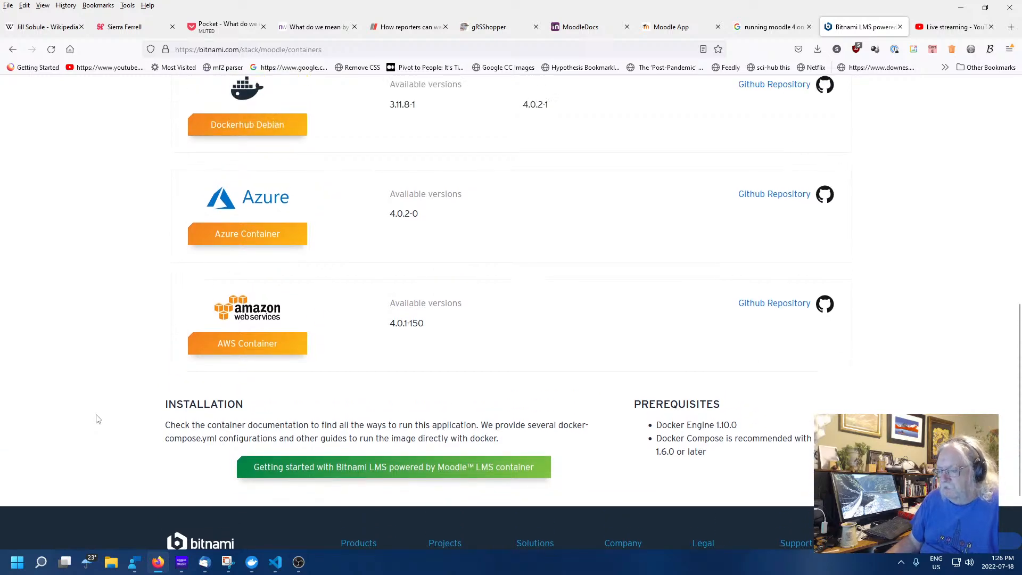
scroll(97, 419, "up", 10)
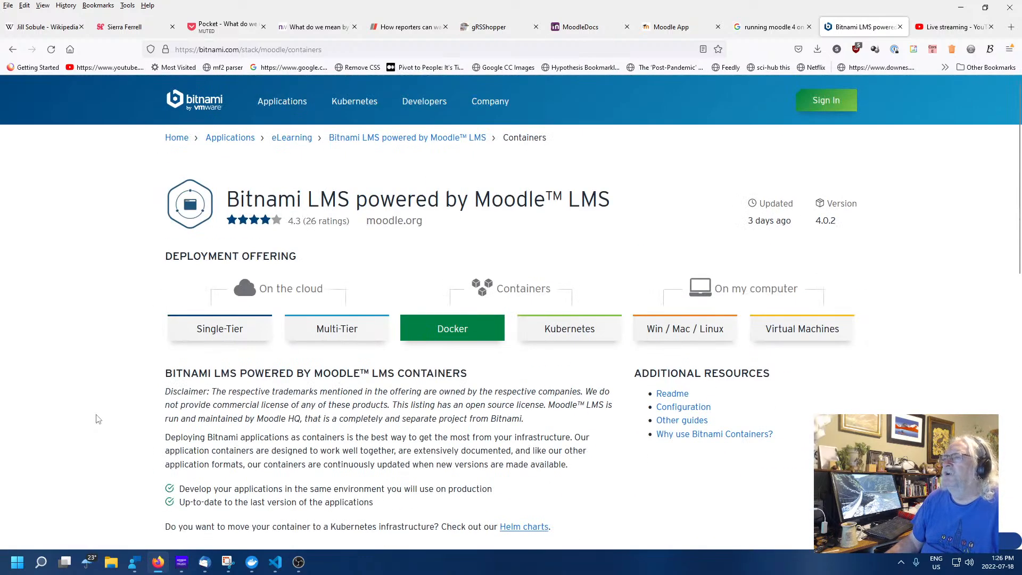
scroll(97, 419, "down", 3)
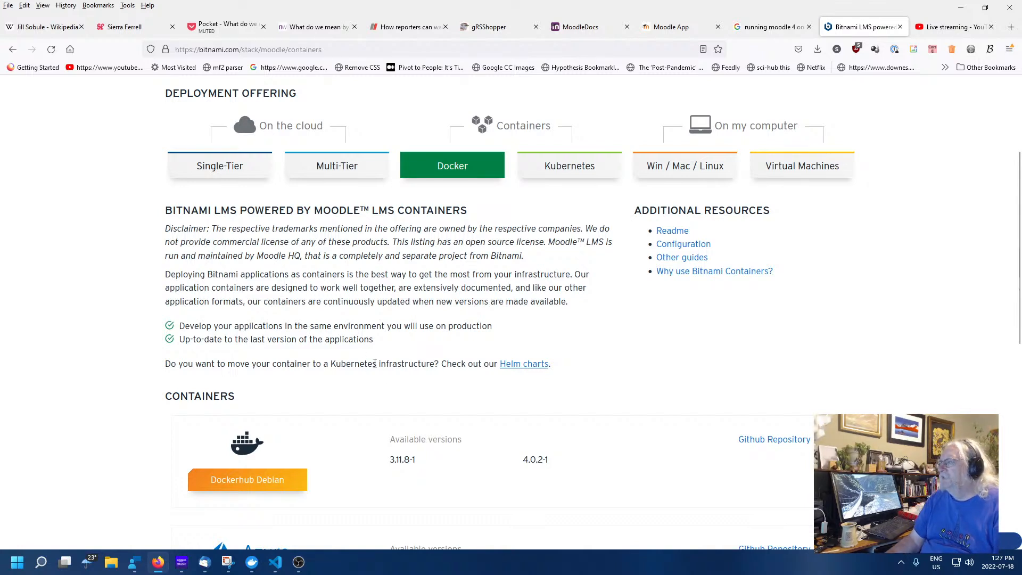
scroll(341, 363, "down", 2)
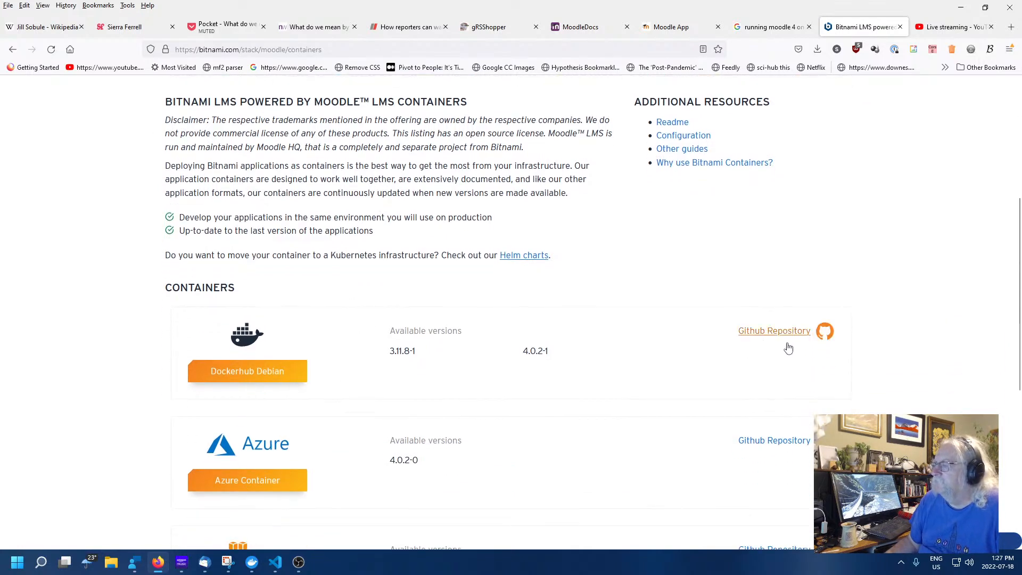
left_click(262, 377)
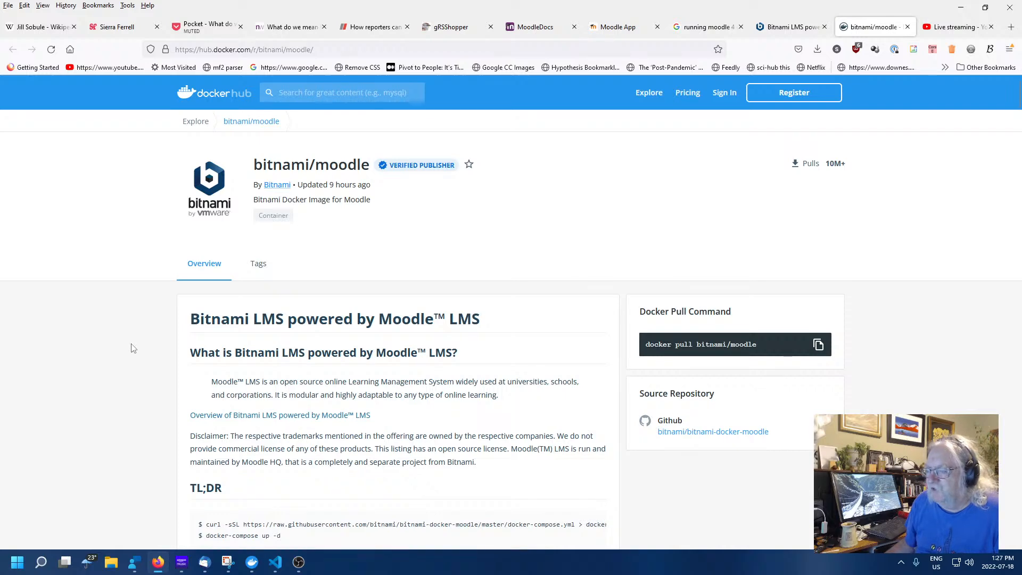
Select the docker-compose download command text in the bitnami/moodle TL;DR section
scroll(134, 349, "down", 3)
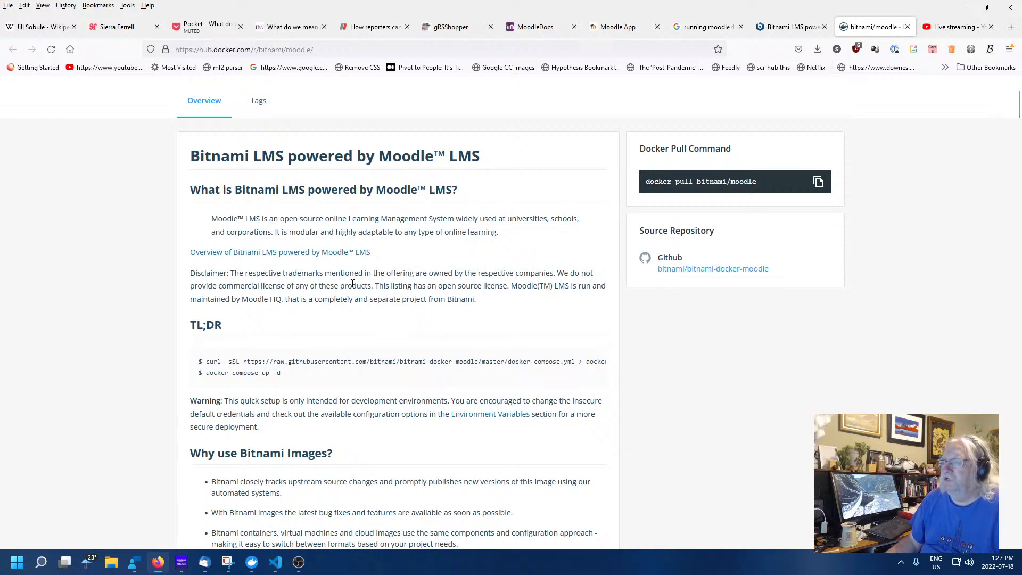
scroll(425, 316, "down", 3)
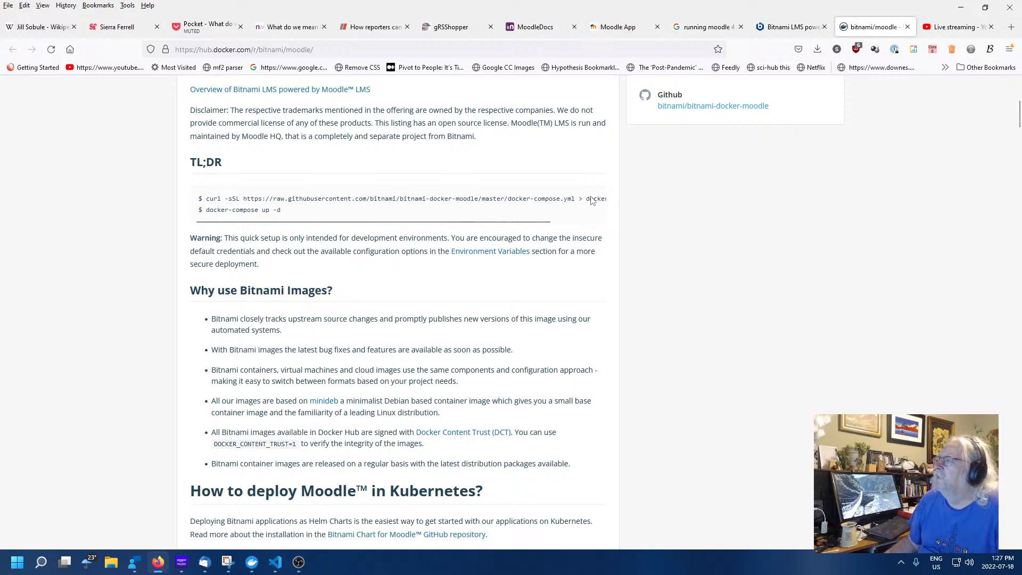
left_click_drag(592, 202, 366, 228)
left_click(366, 227)
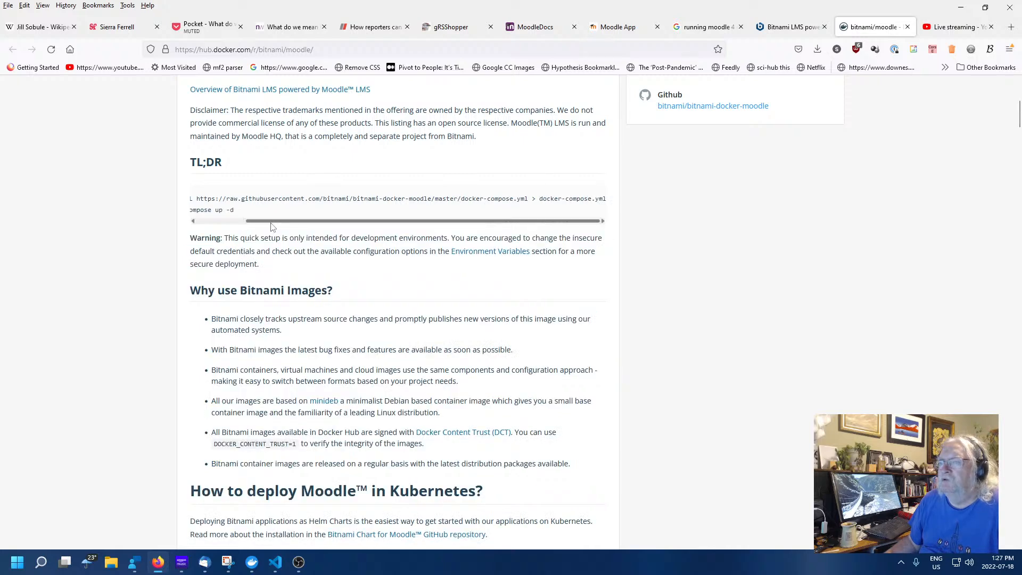
left_click_drag(271, 221, 212, 222)
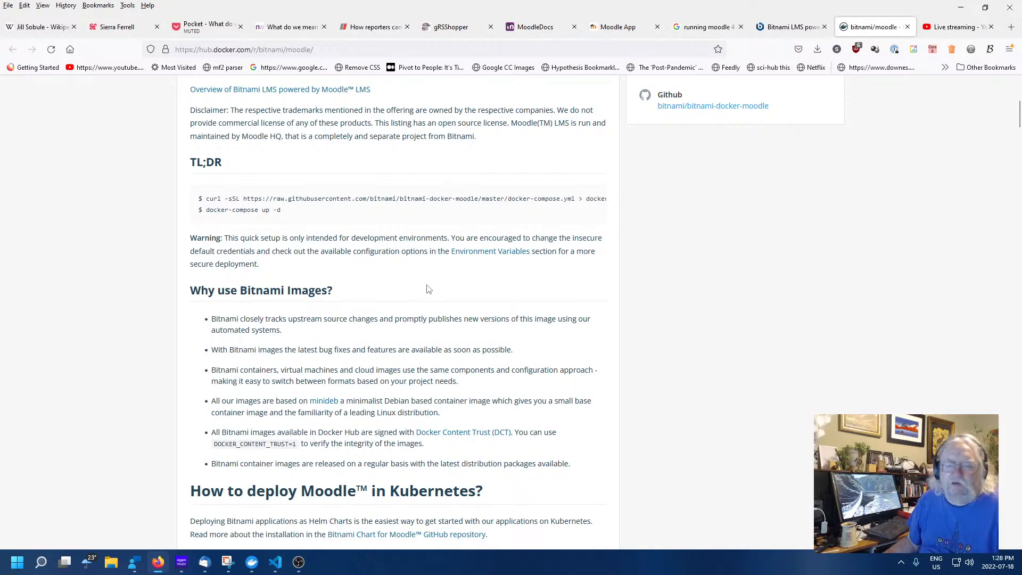
Scroll through the bitnami/moodle page showing supported tags 4.0.2 and 3.11.8
scroll(373, 304, "down", 5)
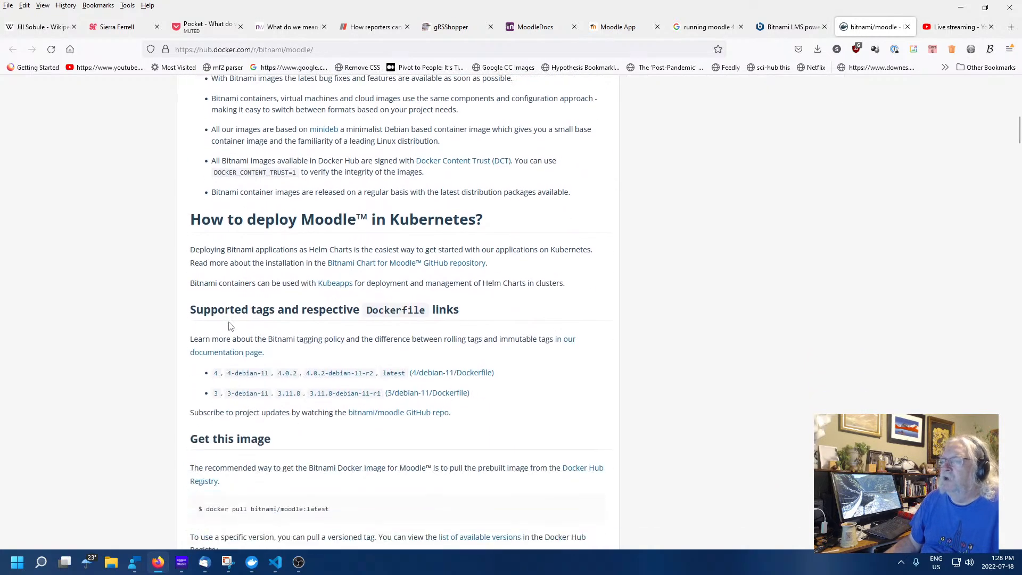
scroll(111, 341, "down", 2)
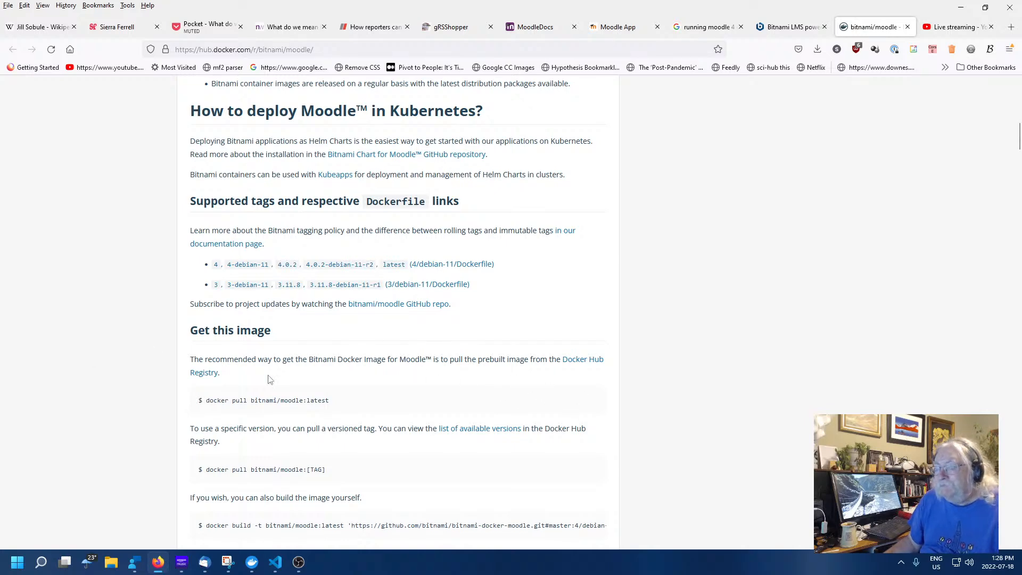
scroll(136, 388, "down", 4)
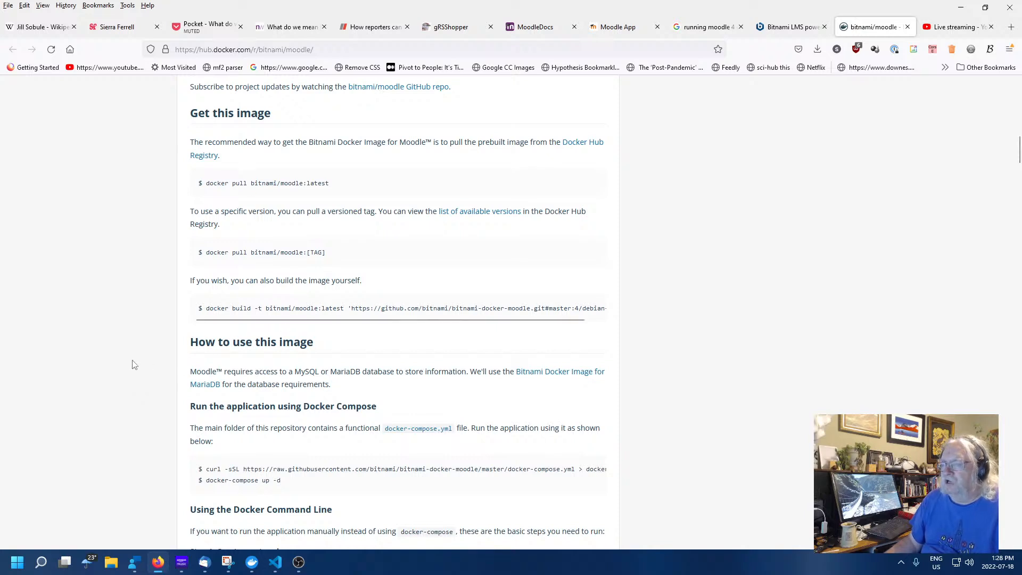
scroll(140, 355, "up", 20)
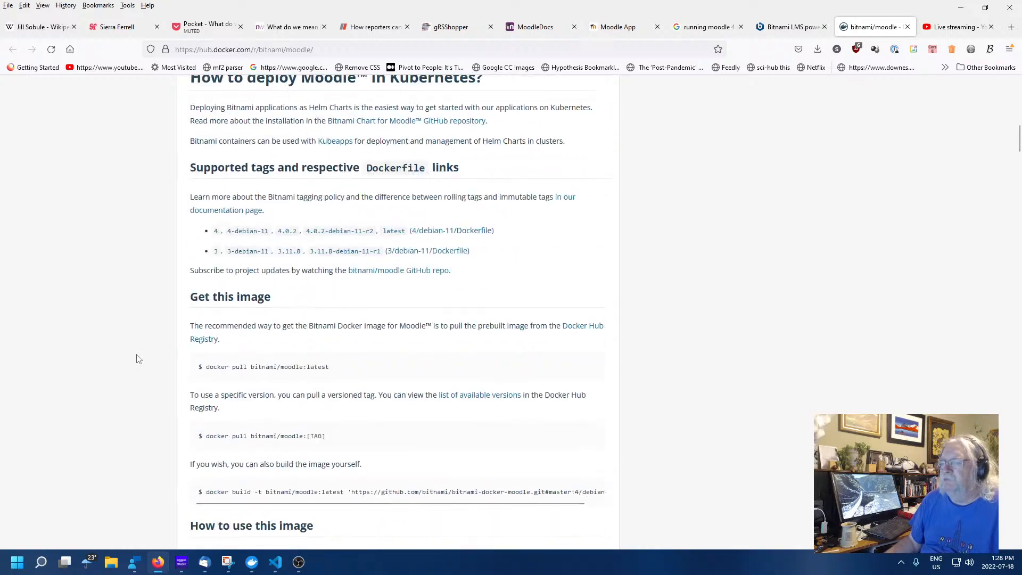
scroll(134, 351, "down", 3)
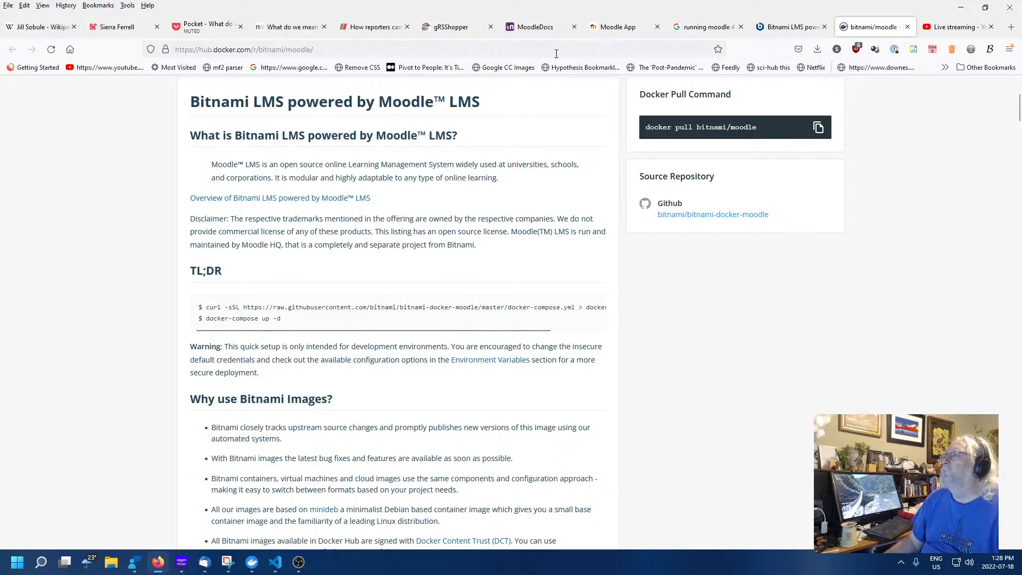
Go to the Reclaim Cloud login page from the personal start page of links
left_click(444, 27)
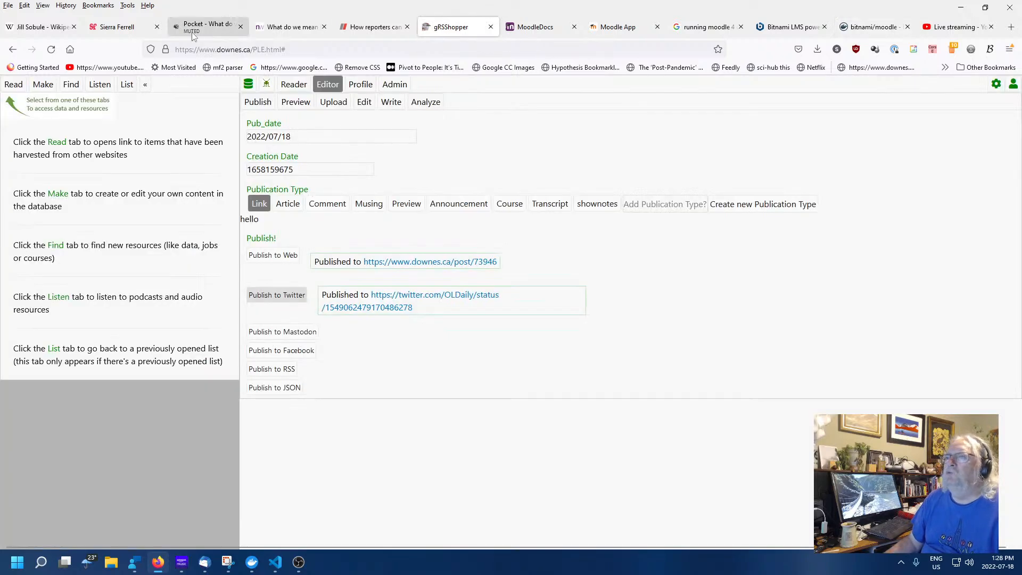
left_click(69, 50)
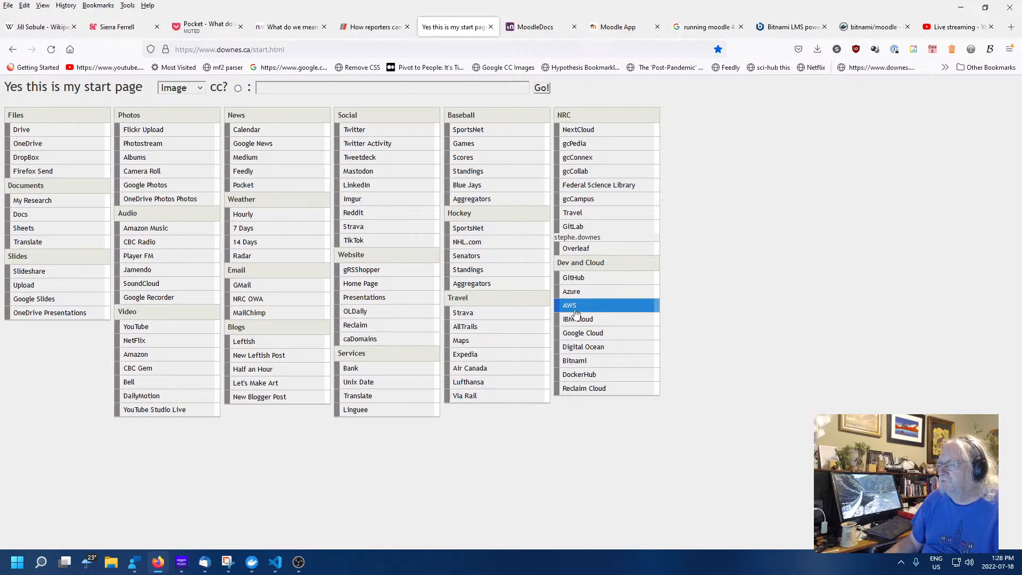
left_click(586, 389)
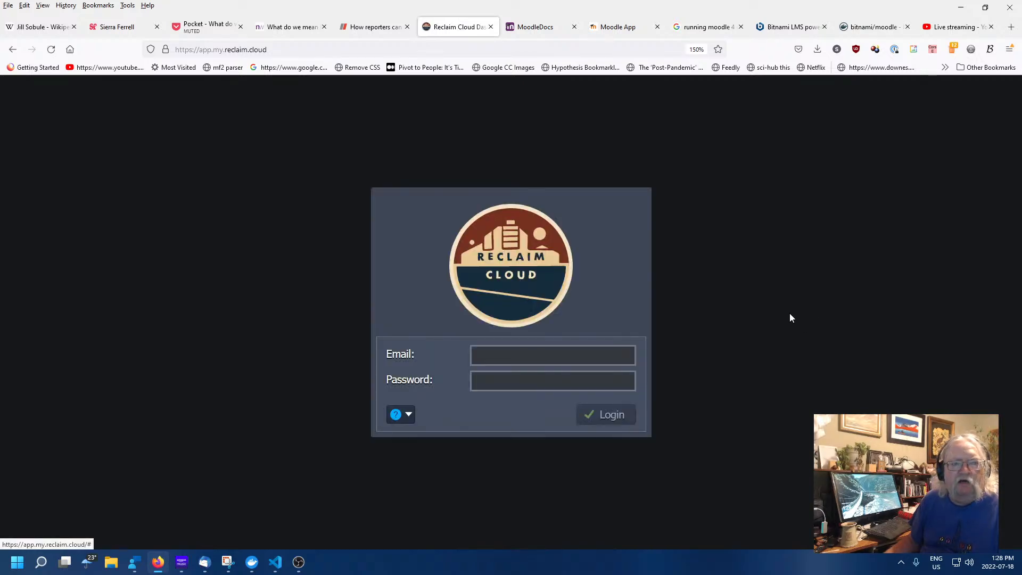
Unlock 1Password with the master password, autofill the account credentials and log in
left_click(570, 355)
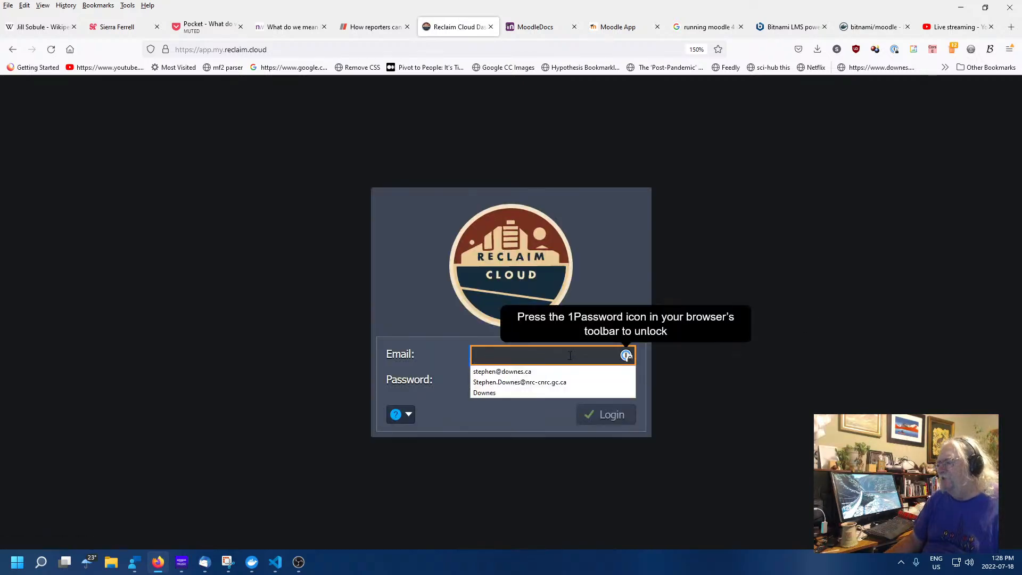
key("ctrl+period")
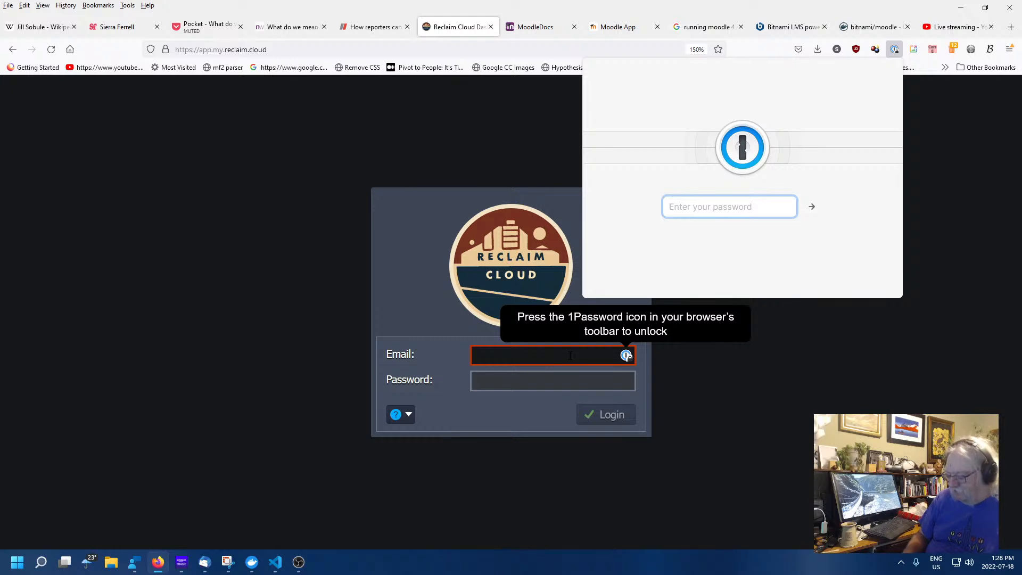
type("●●●●●●●")
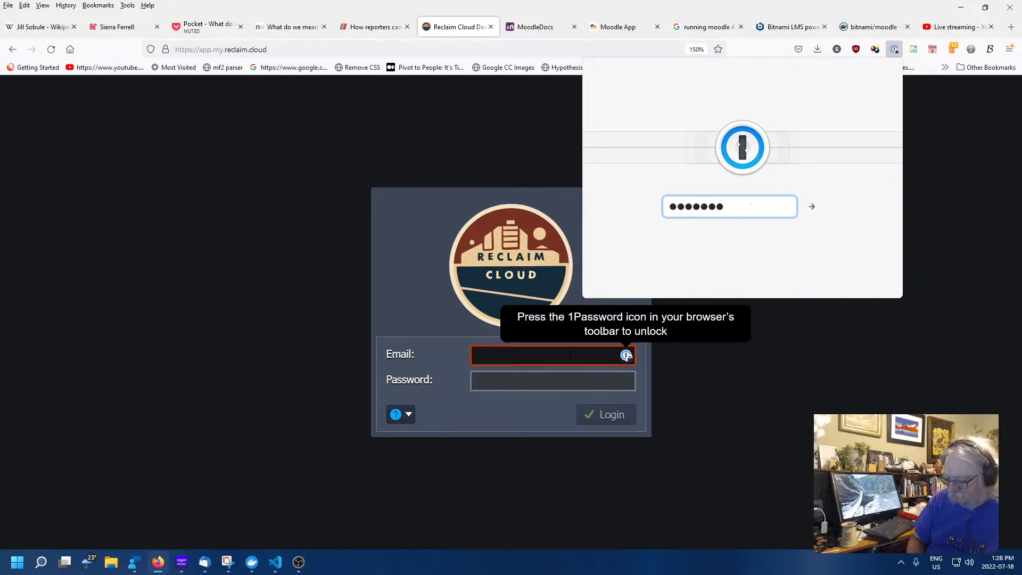
key("BackSpace")
type("●●●")
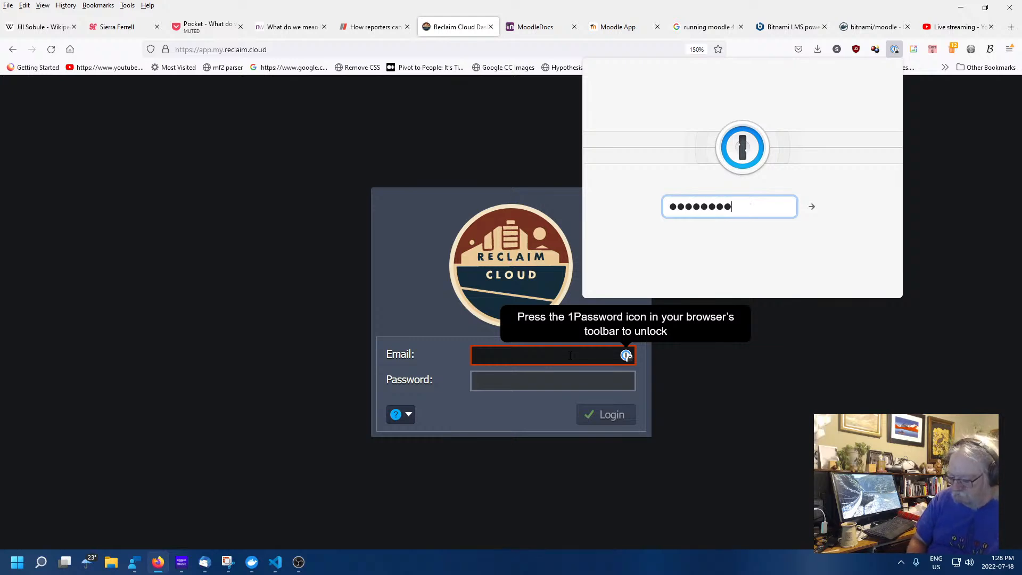
type("●●●")
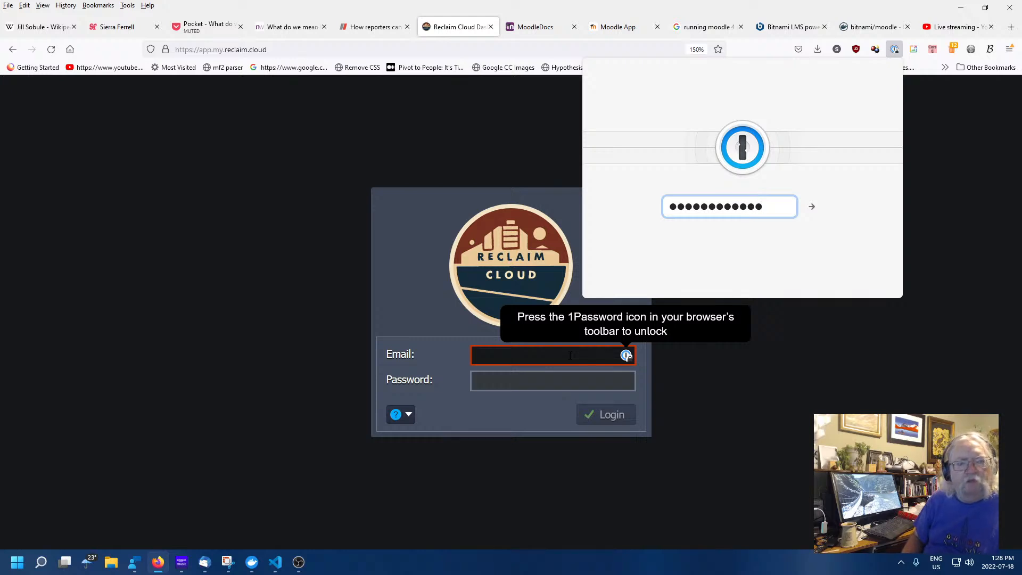
key("Return")
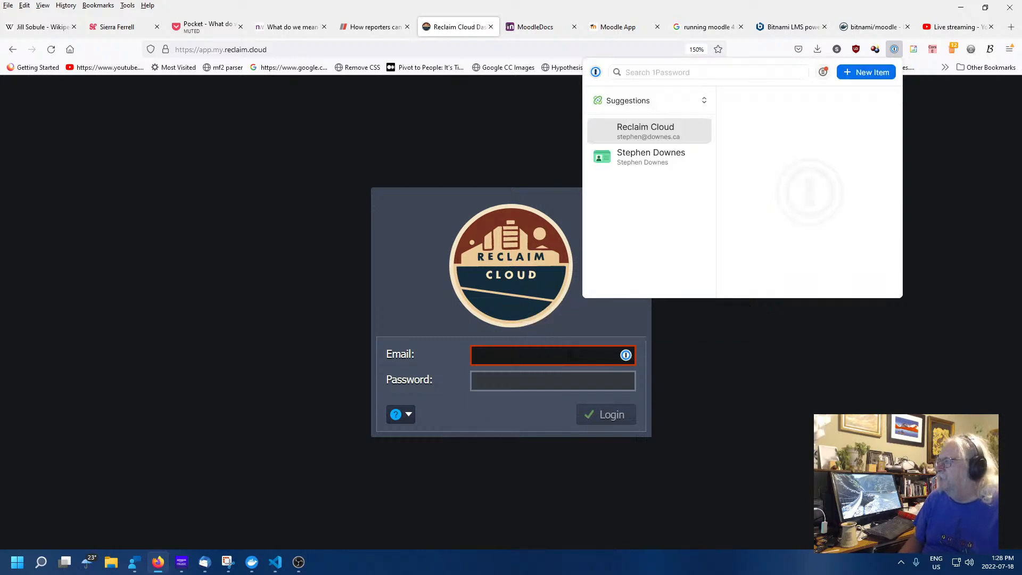
left_click(860, 100)
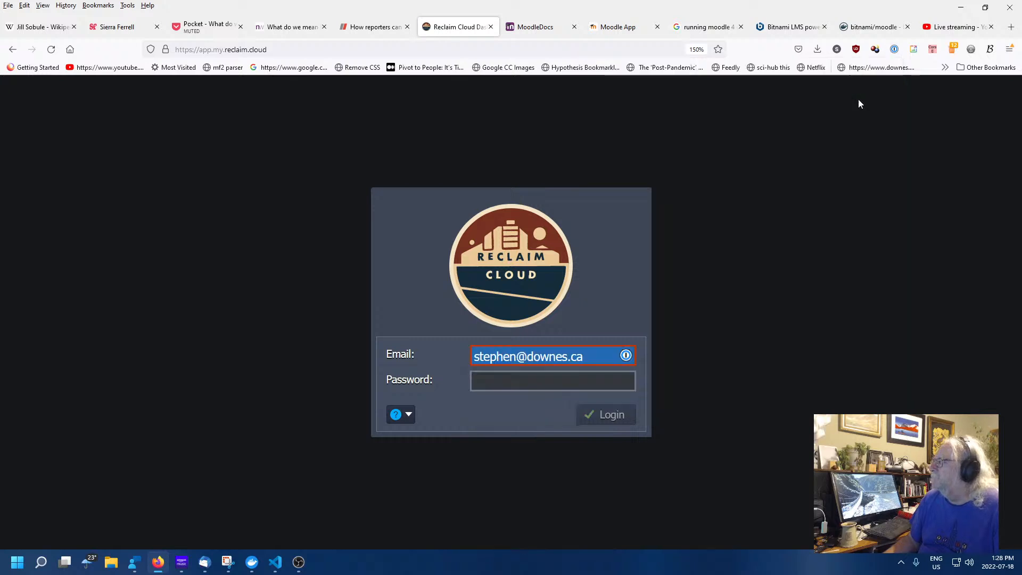
left_click(606, 414)
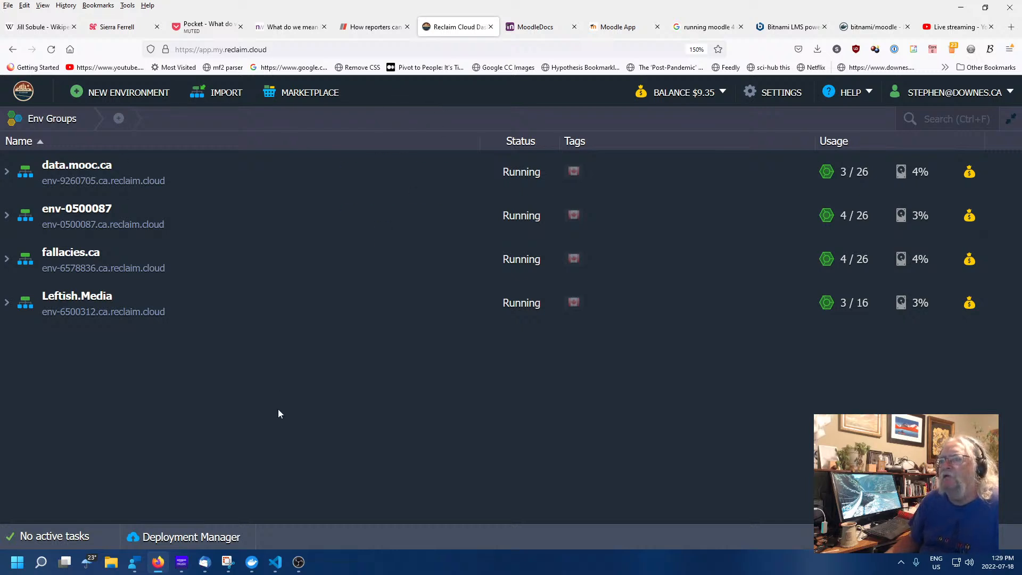
Start and cancel a new environment, then browse and close the Marketplace applications catalogue
left_click(113, 93)
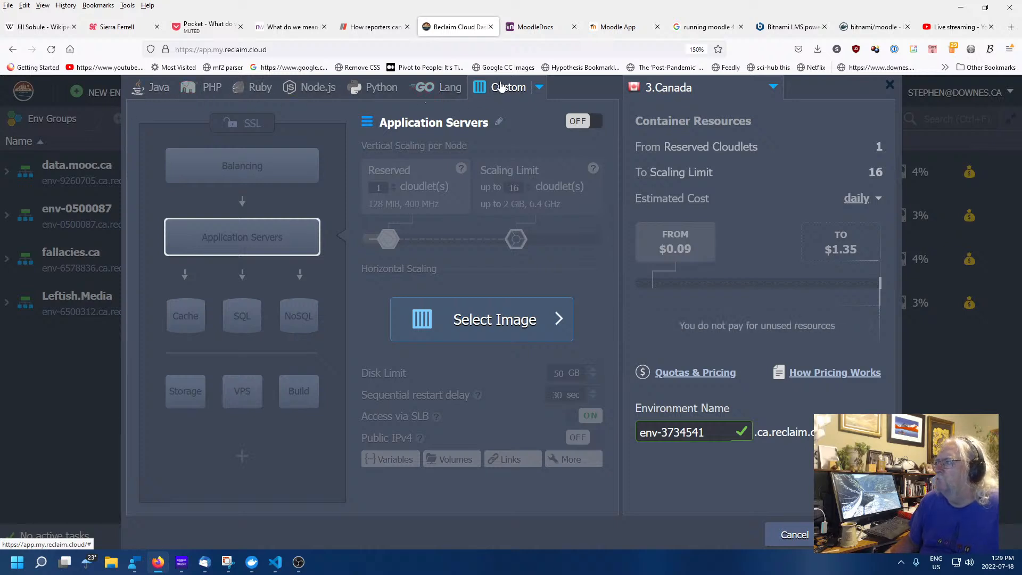
left_click(793, 536)
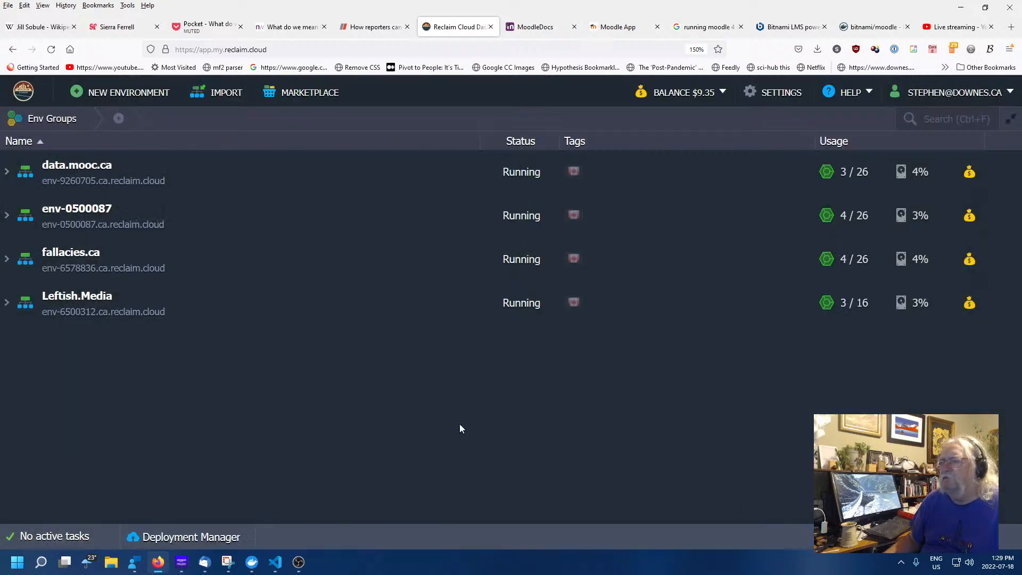
left_click(303, 94)
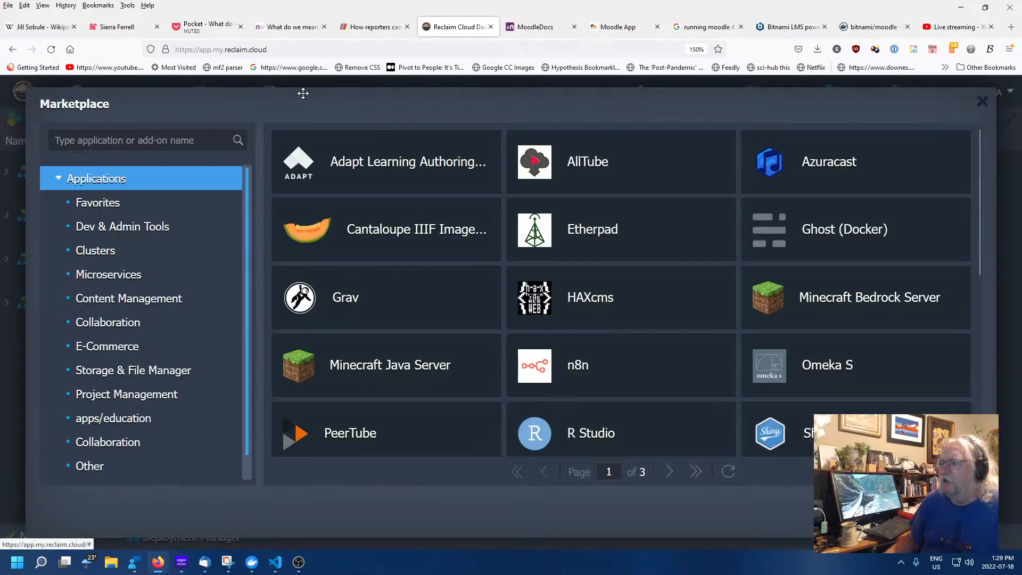
mouse_move(658, 340)
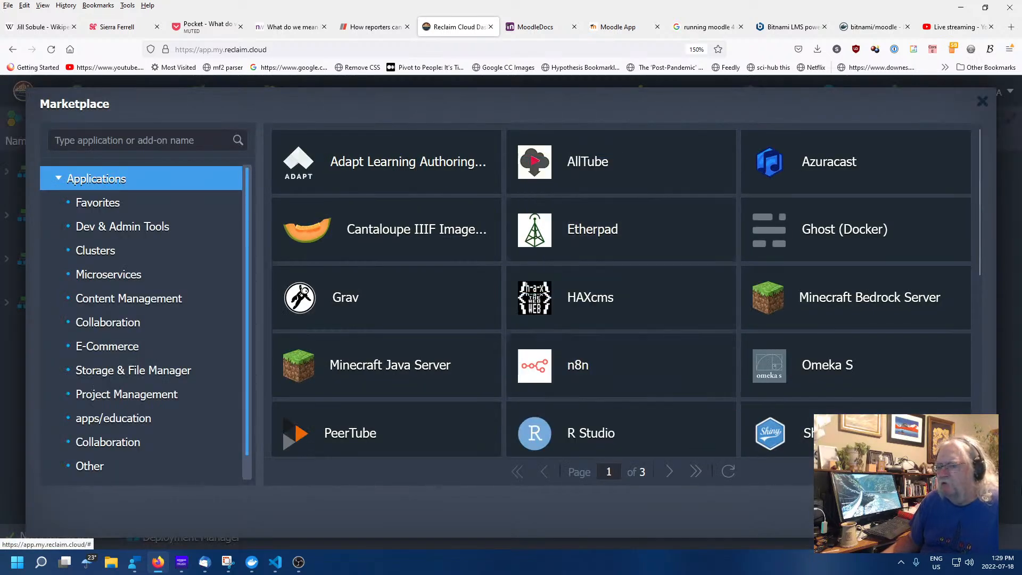
scroll(764, 388, "down", 3)
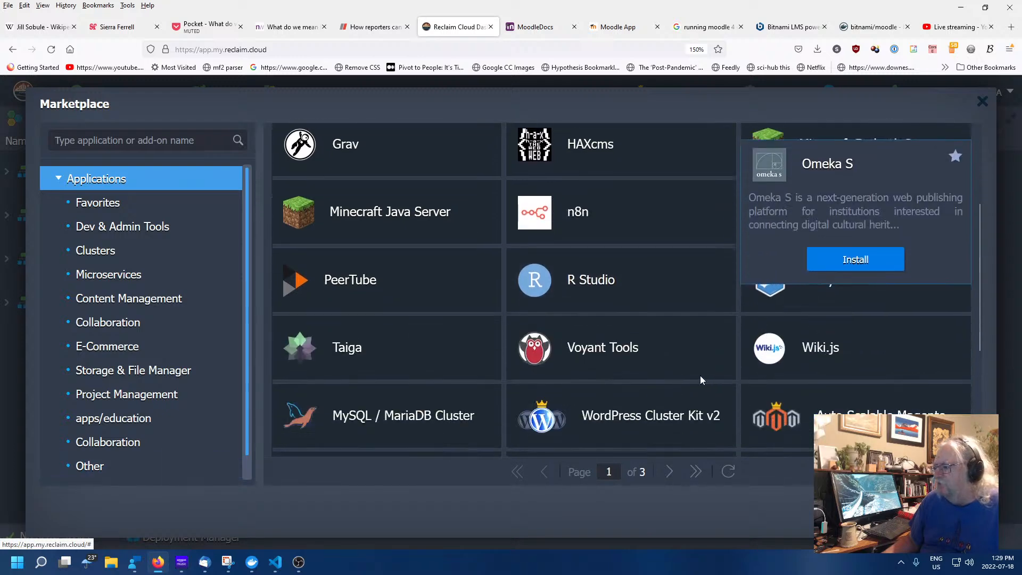
mouse_move(697, 375)
scroll(692, 376, "up", 1)
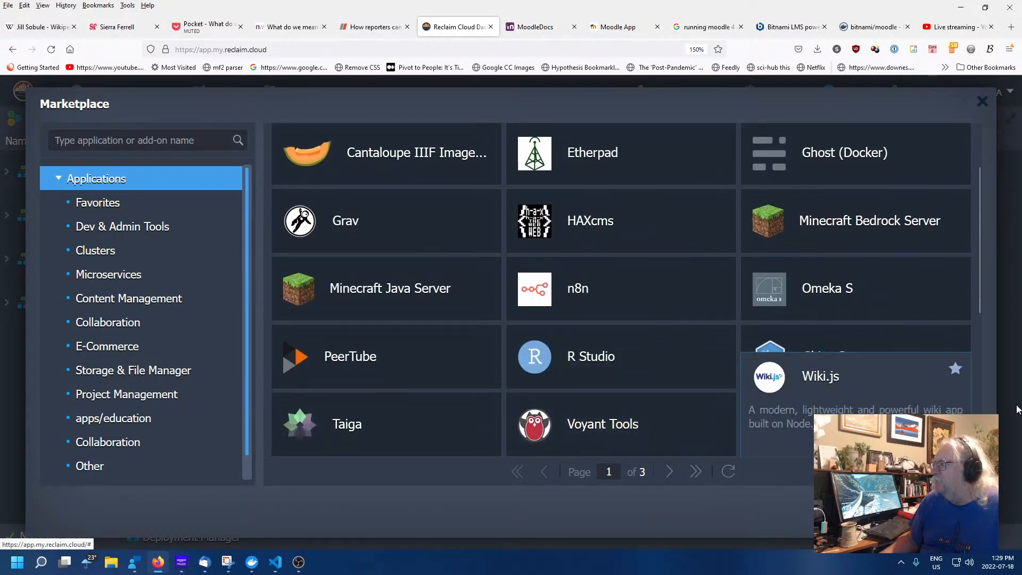
scroll(981, 383, "up", 1)
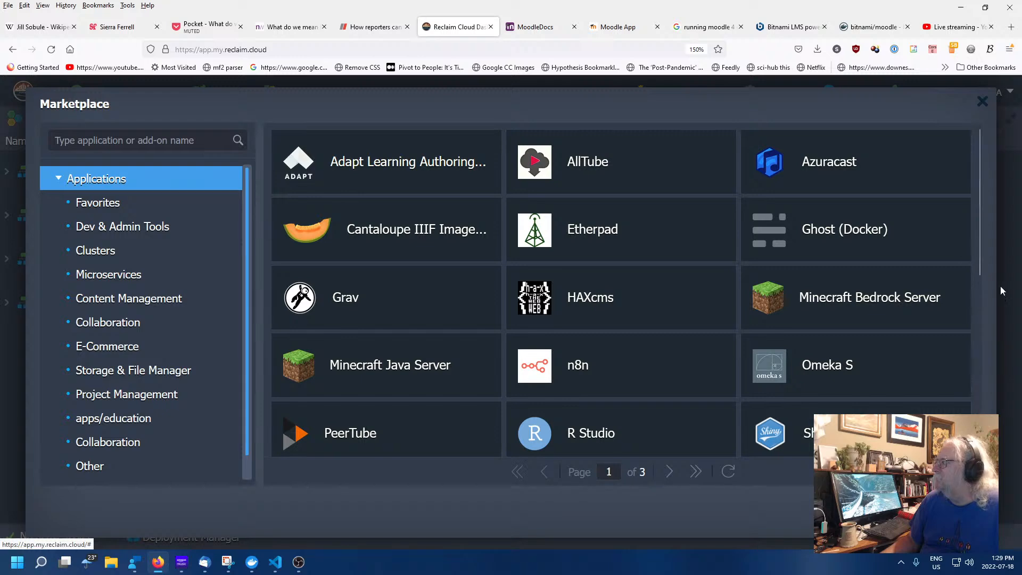
mouse_move(640, 379)
scroll(640, 378, "down", 6)
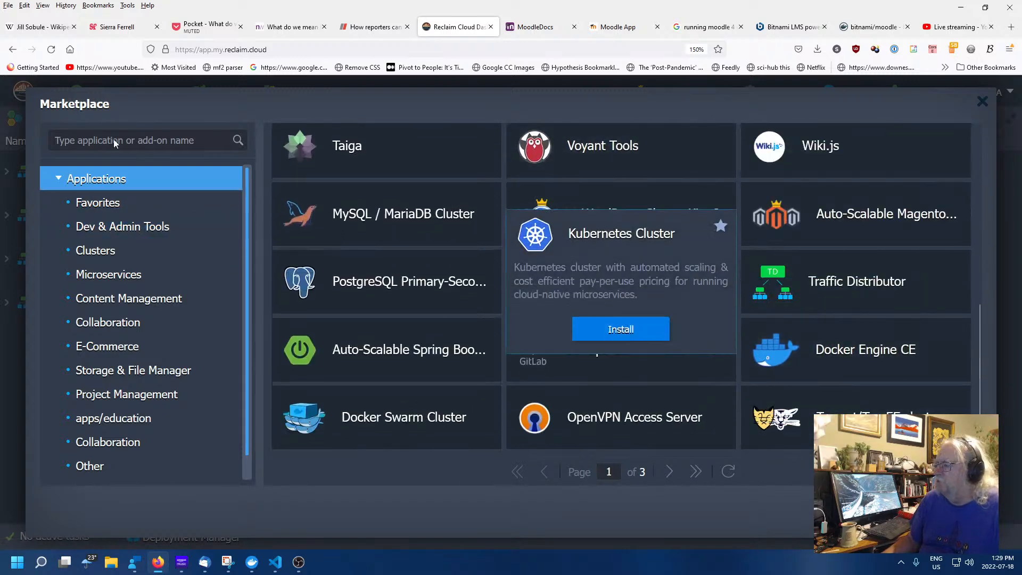
mouse_move(625, 407)
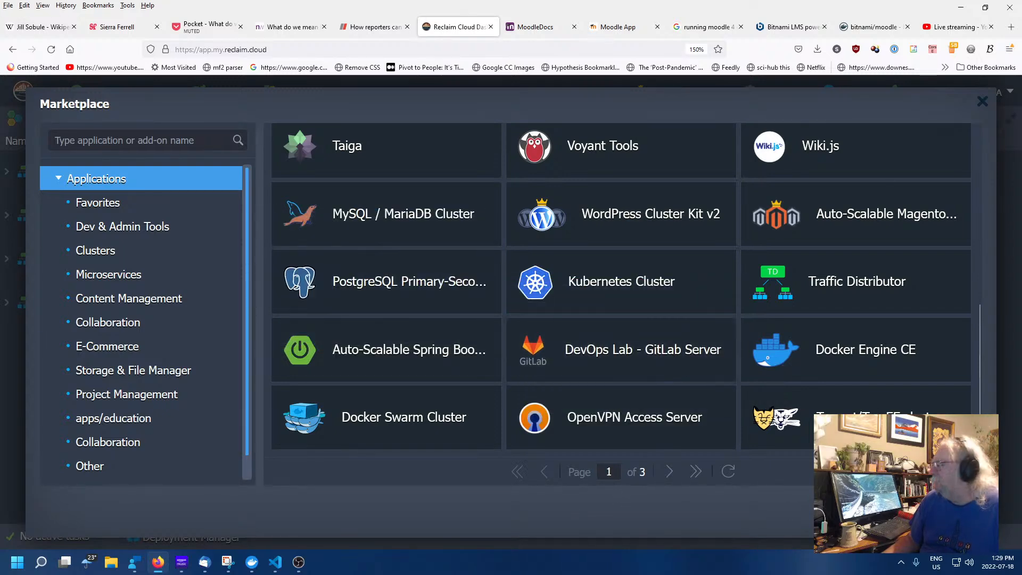
left_click(951, 512)
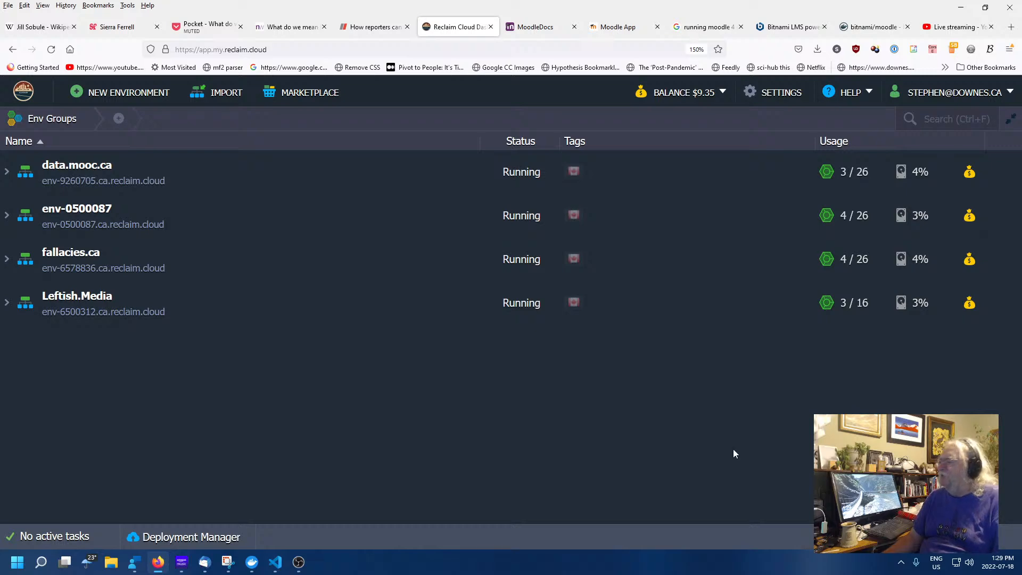
left_click(121, 95)
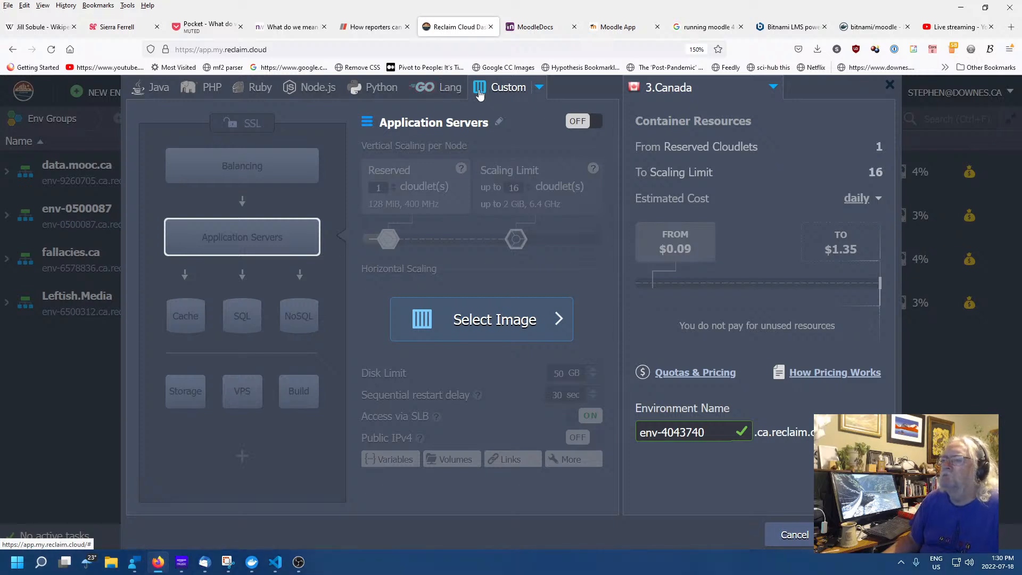
mouse_move(216, 243)
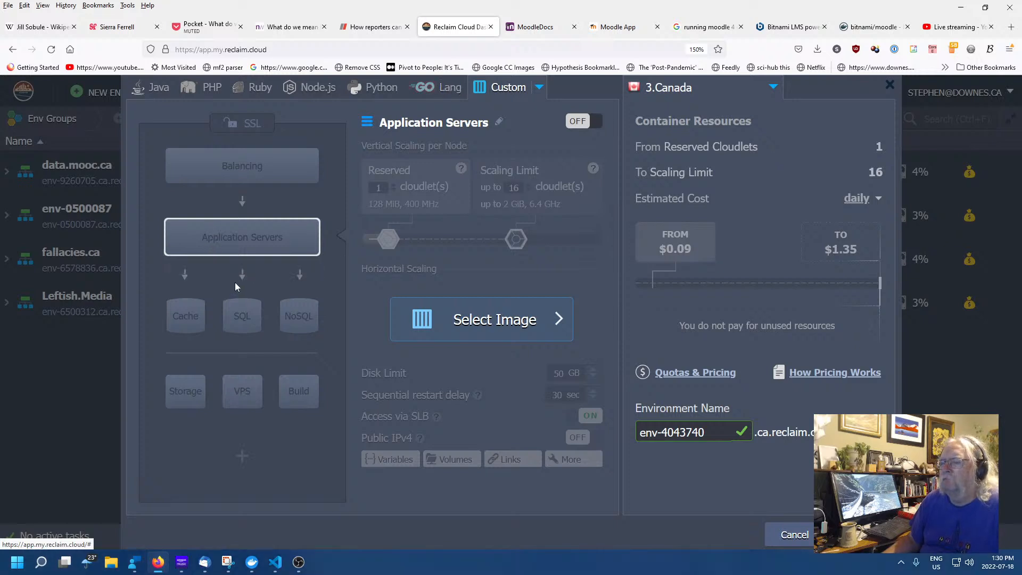
left_click(230, 267)
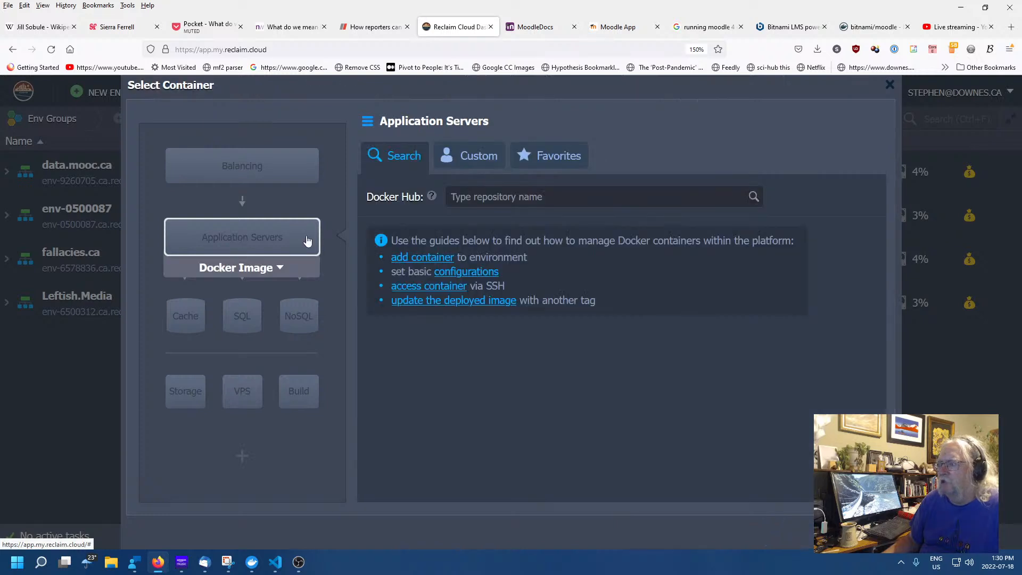
left_click(475, 194)
mouse_move(285, 251)
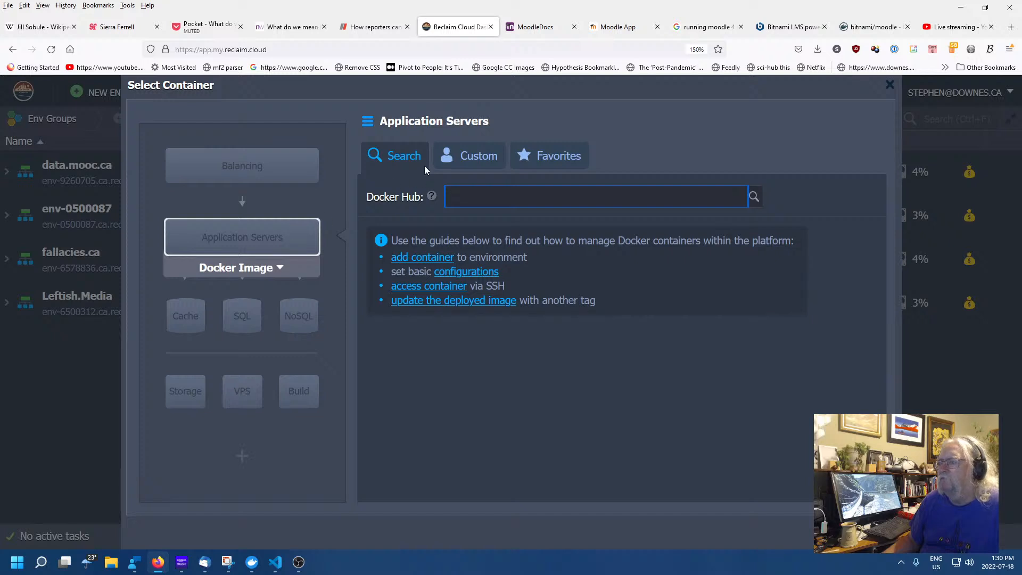
left_click(242, 178)
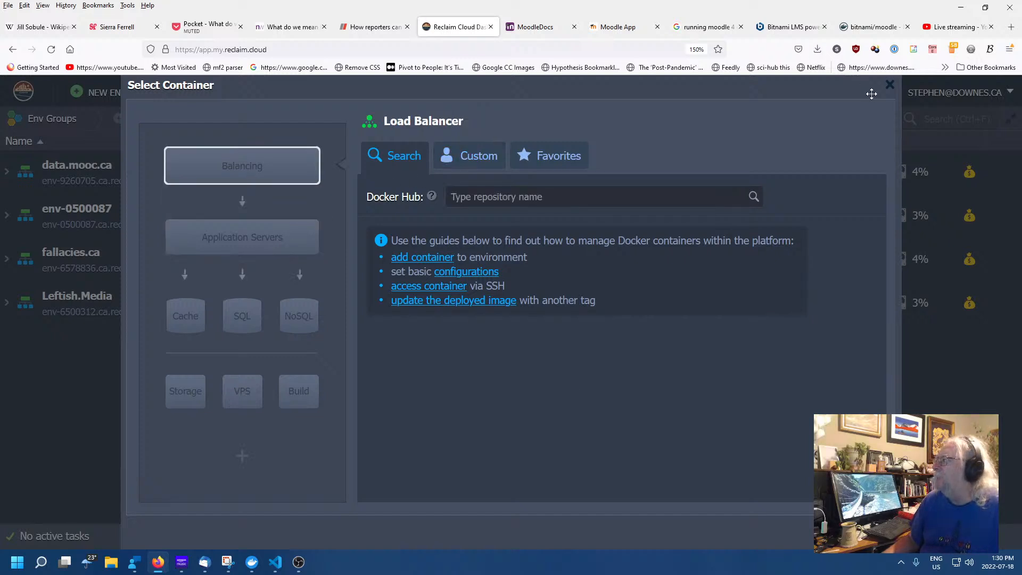
left_click(893, 87)
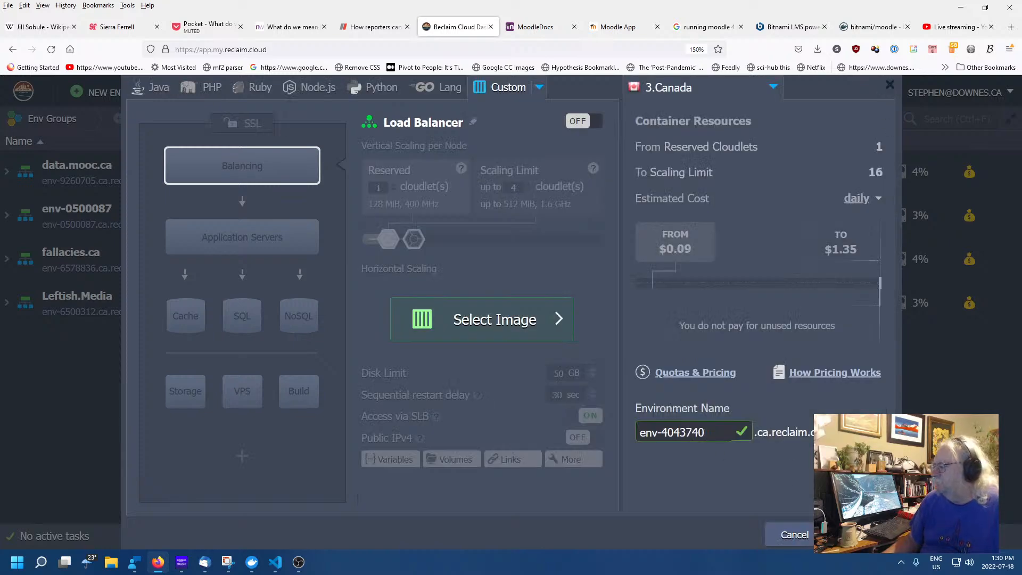
left_click(791, 534)
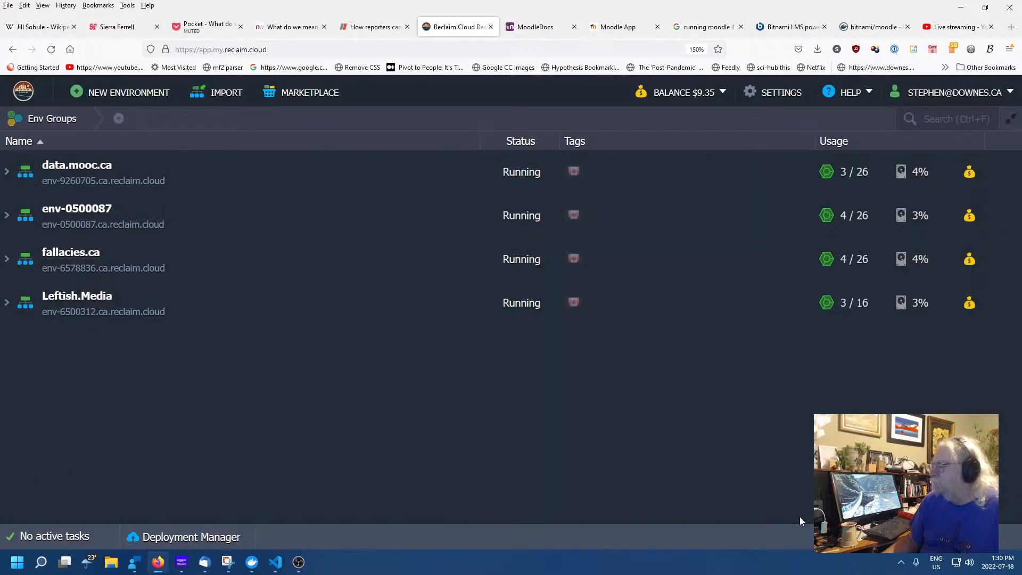
Search the Marketplace for 'docker' and install Docker Engine CE as a clean standalone engine in Canada
left_click(291, 94)
left_click(196, 136)
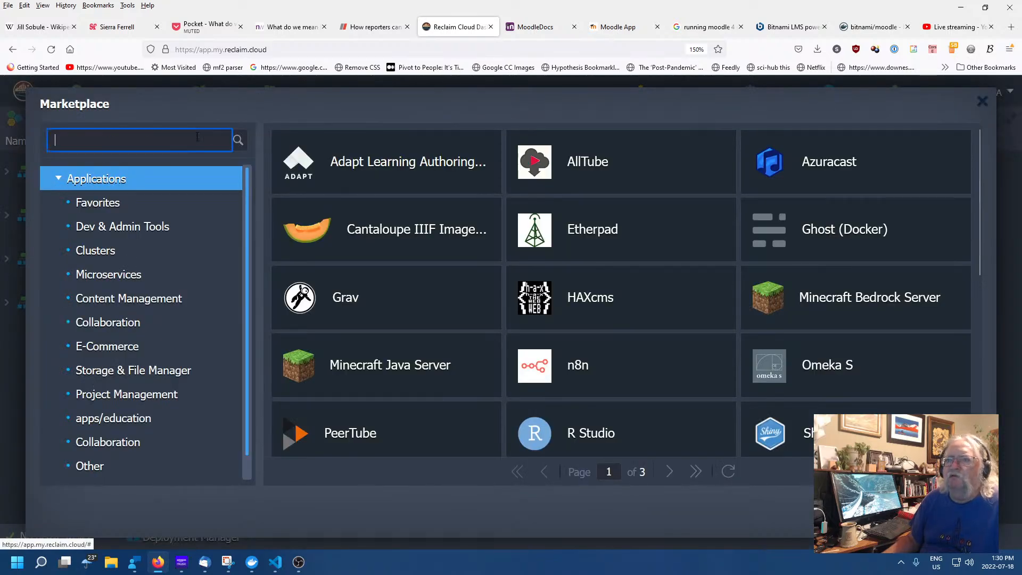
type("docker")
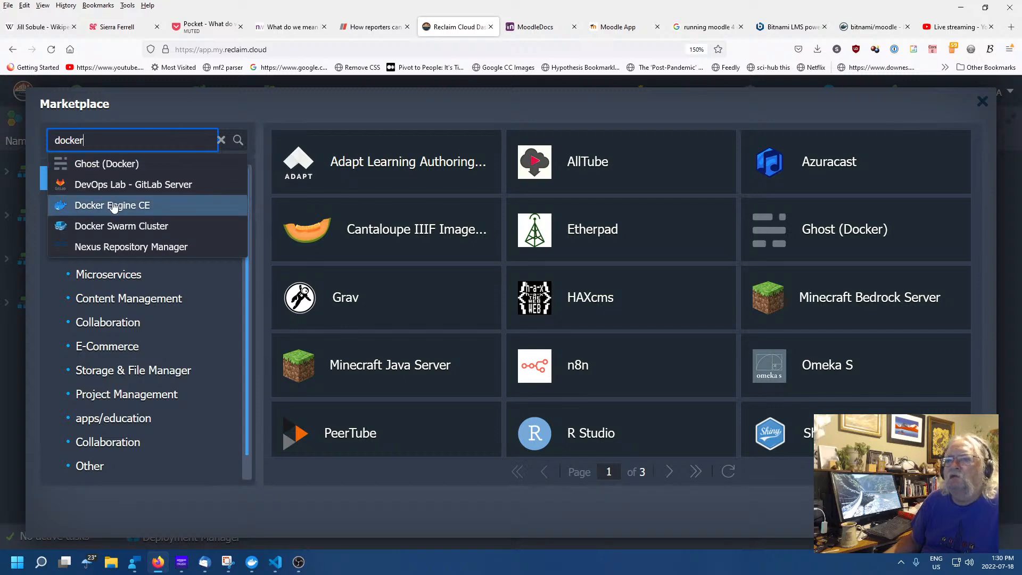
left_click(109, 205)
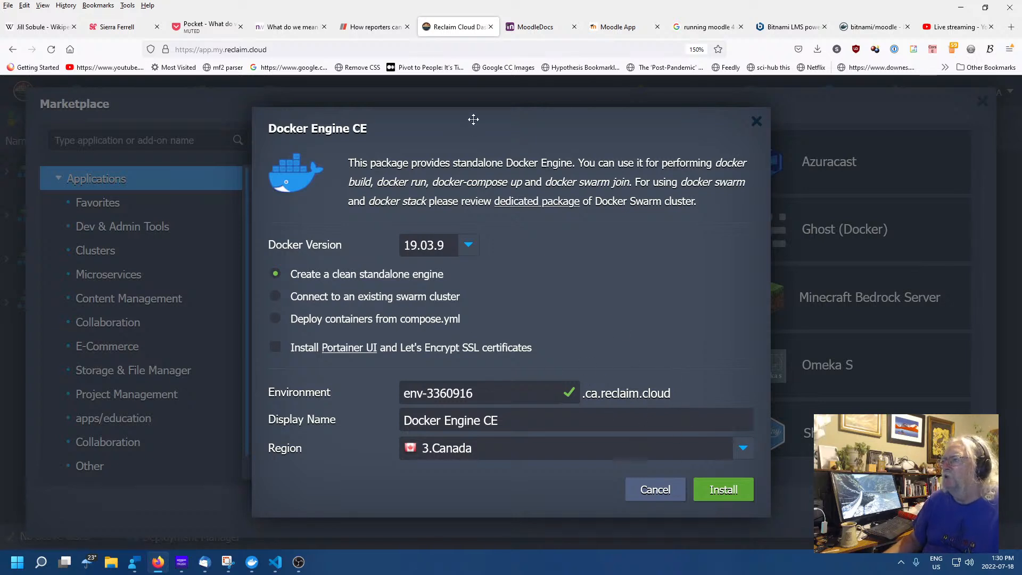
left_click(718, 488)
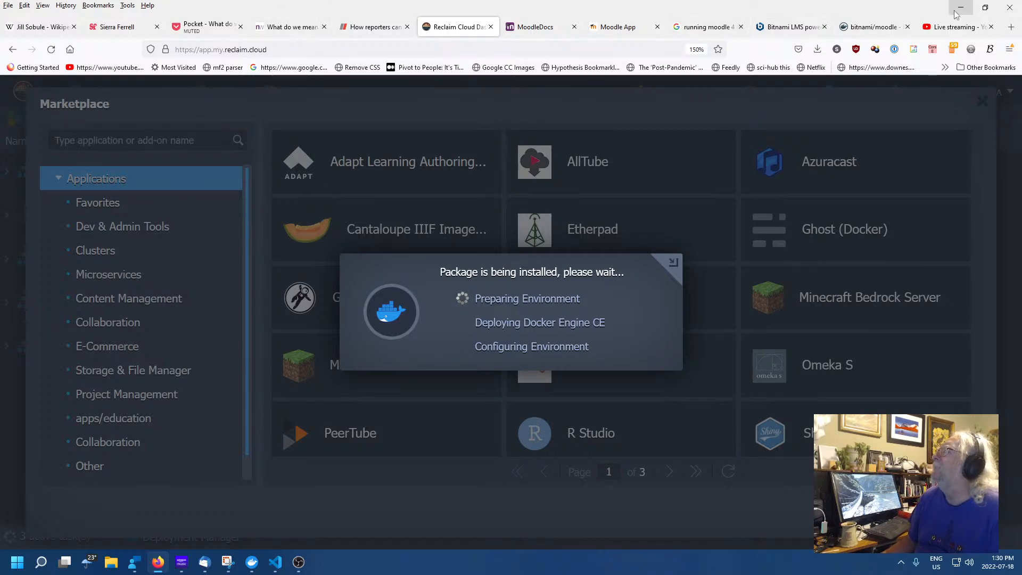
Copy the TL;DR curl command that downloads Bitnami's docker-compose.yml, then switch to VS Code
left_click(869, 27)
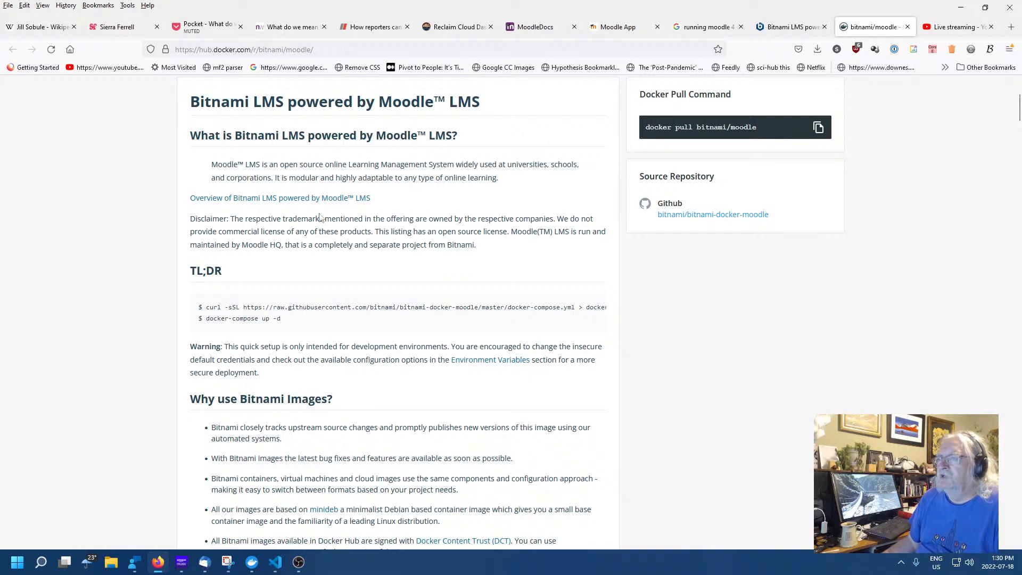
scroll(389, 219, "up", 2)
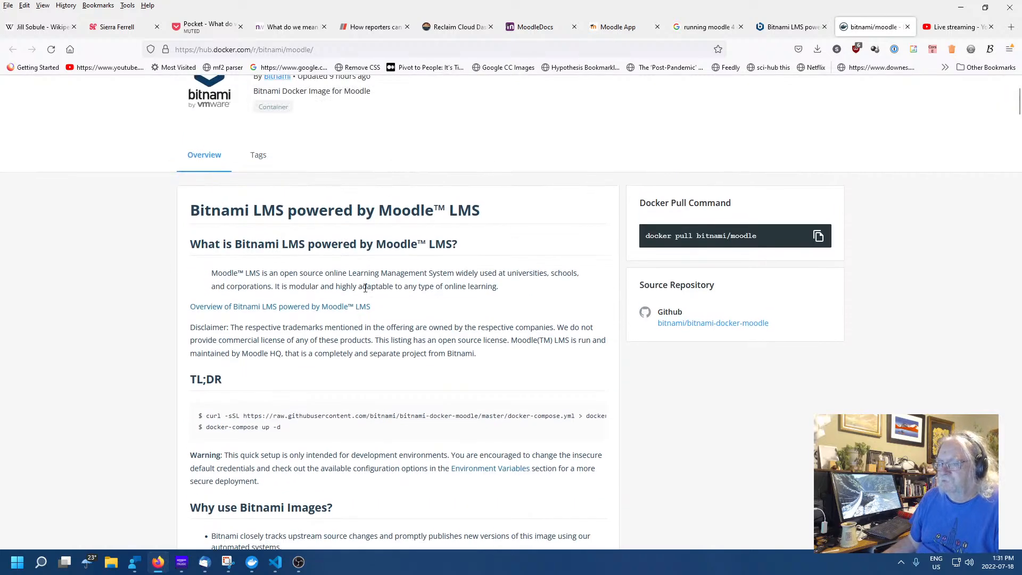
scroll(394, 319, "up", 2)
scroll(367, 308, "down", 4)
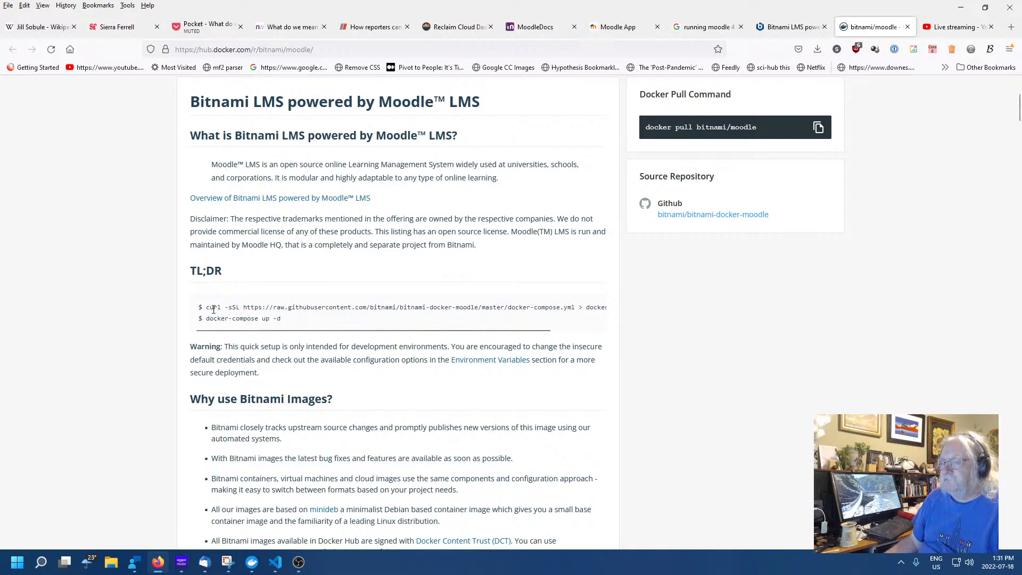
left_click_drag(205, 307, 605, 307)
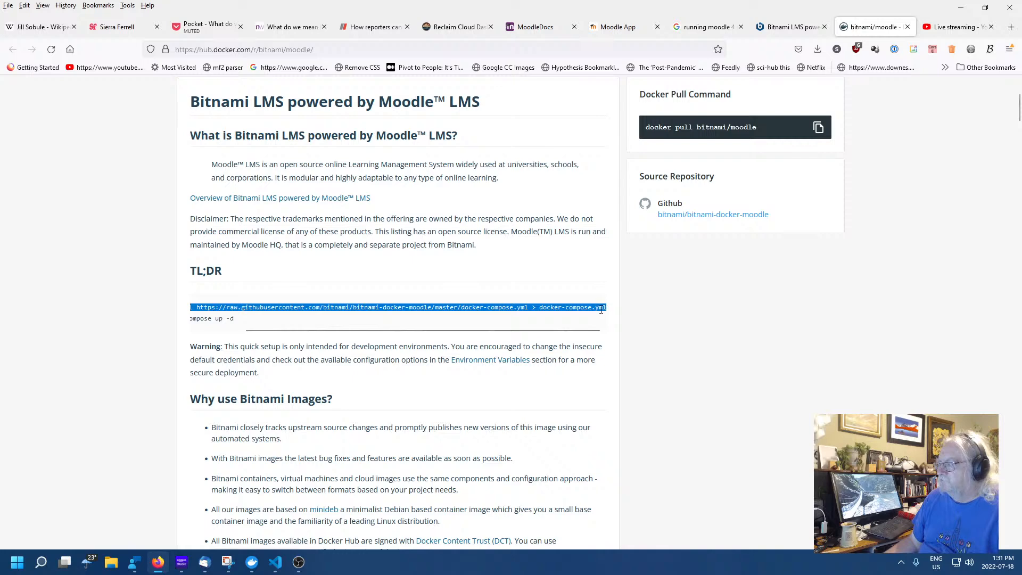
right_click(601, 309)
left_click(613, 322)
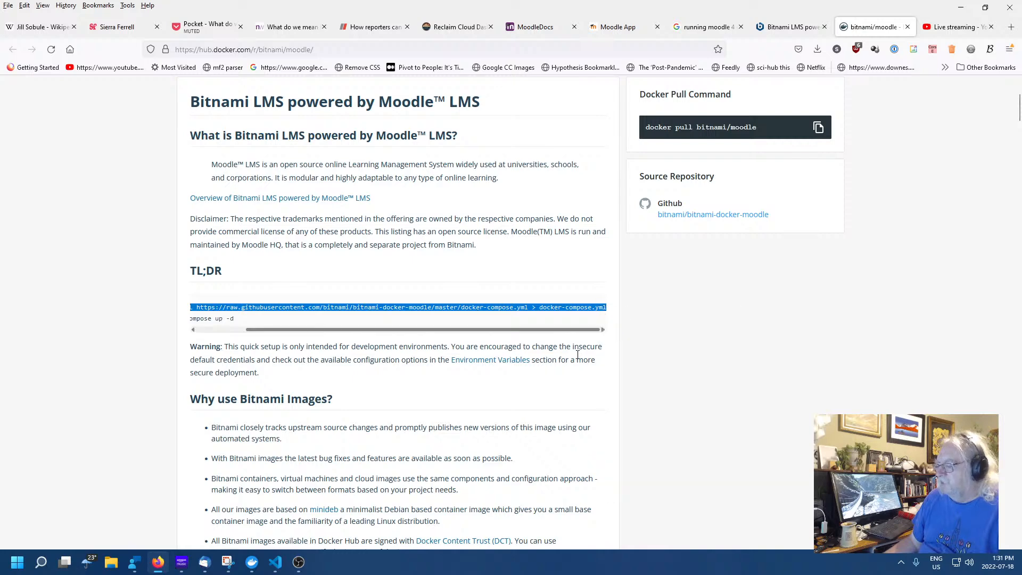
left_click(270, 567)
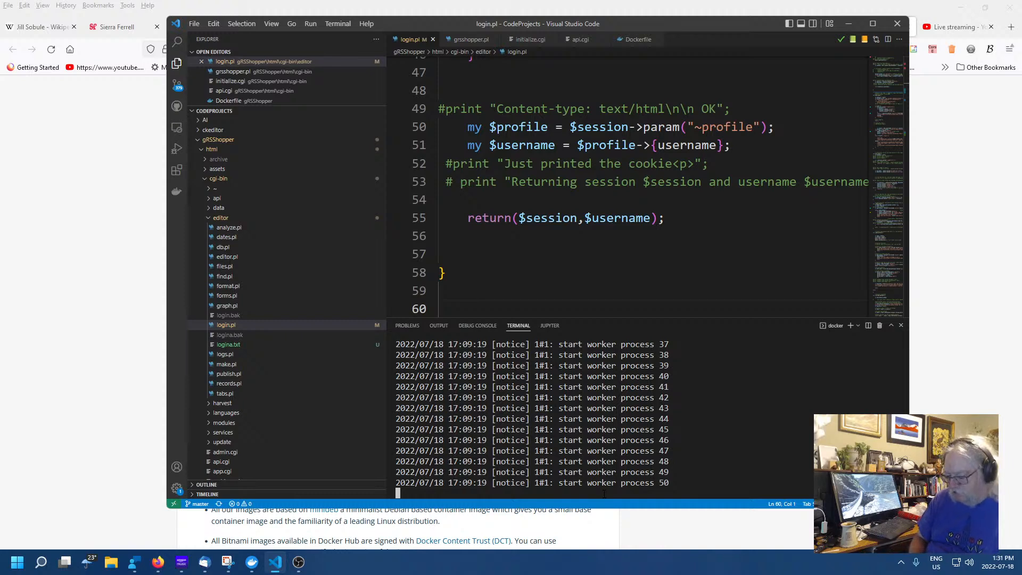
Show the 376 pending Source Control changes, cancelling the Discard All Changes prompt
key("ctrl+q")
key("ctrl+q")
key("ctrl+q")
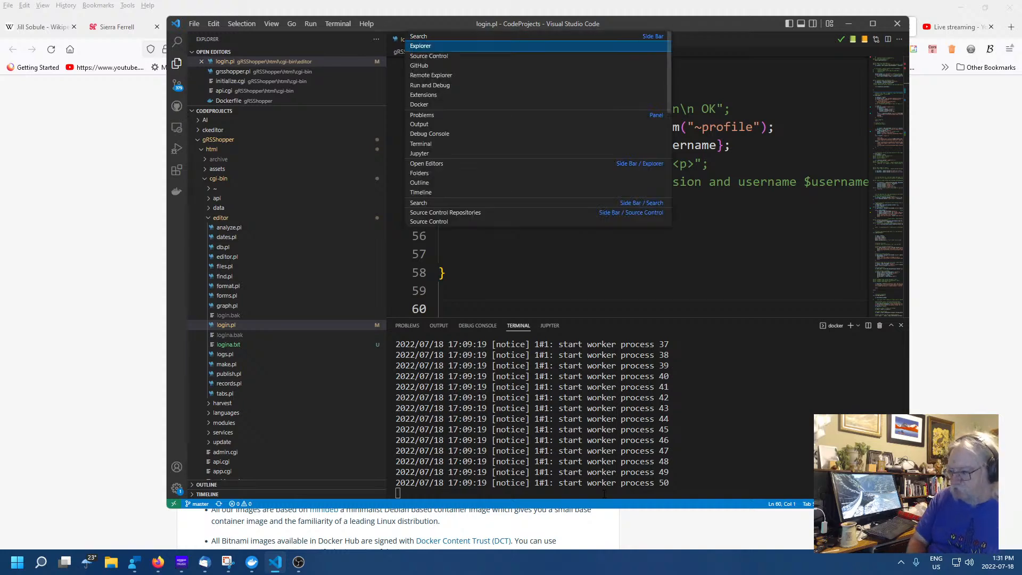
left_click(669, 473)
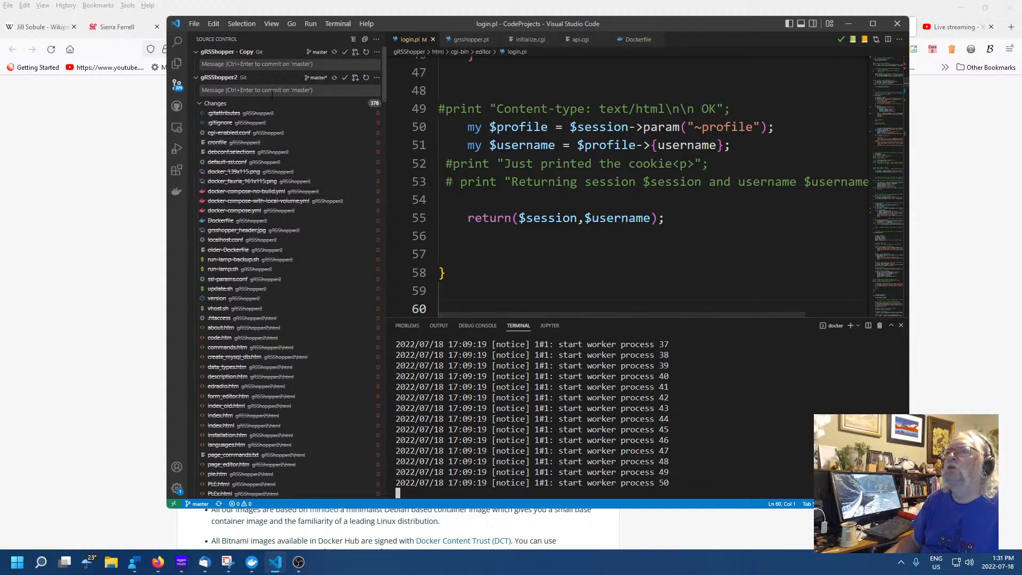
right_click(373, 105)
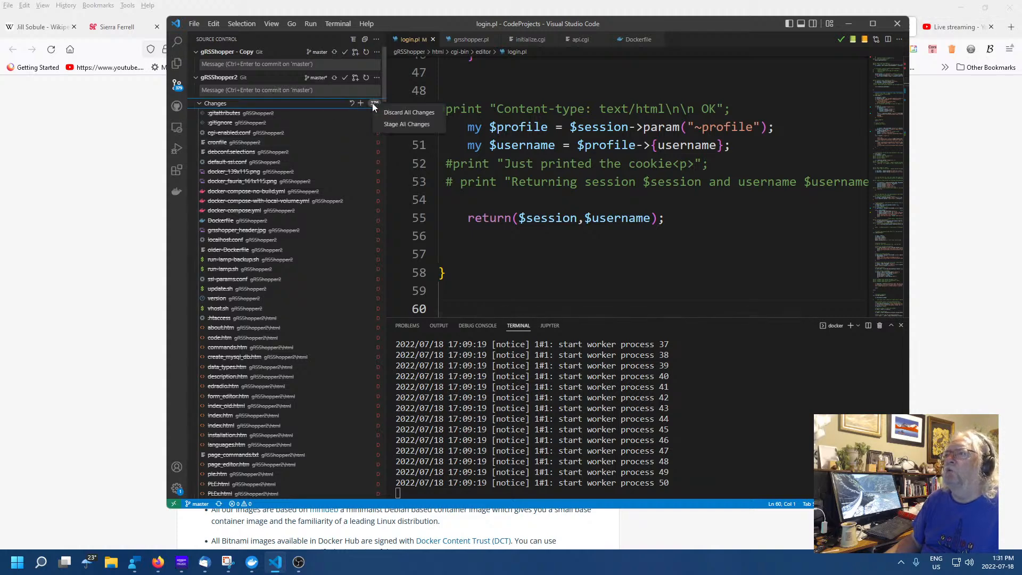
left_click(419, 113)
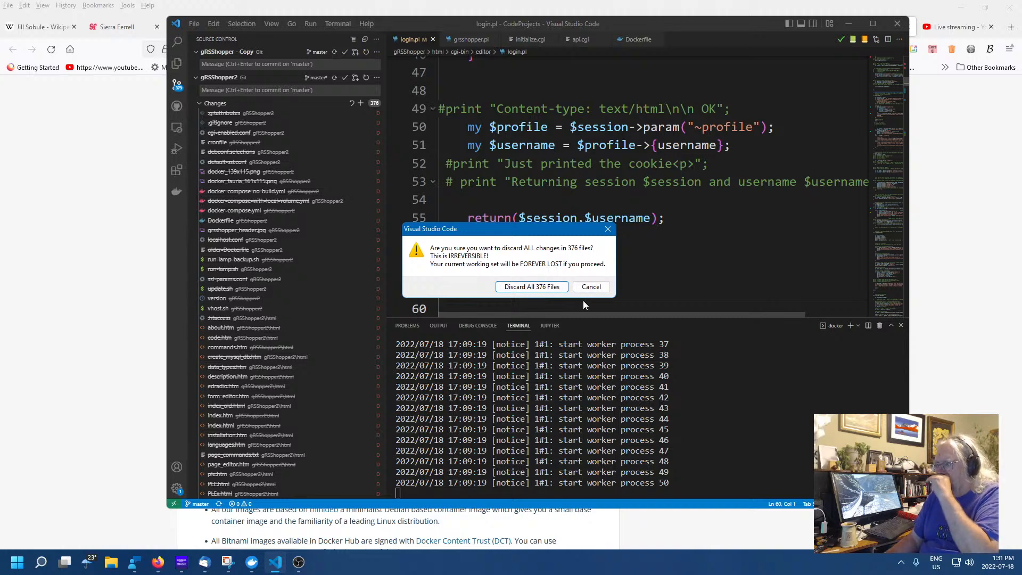
left_click(593, 286)
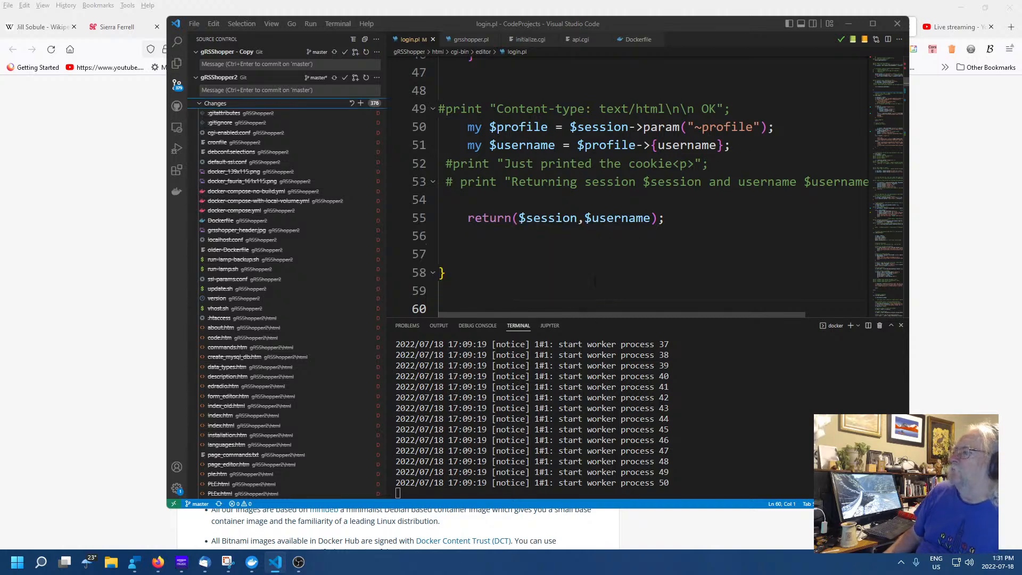
Close Visual Studio Code and relaunch it from the second page of pinned Start menu apps
left_click(897, 25)
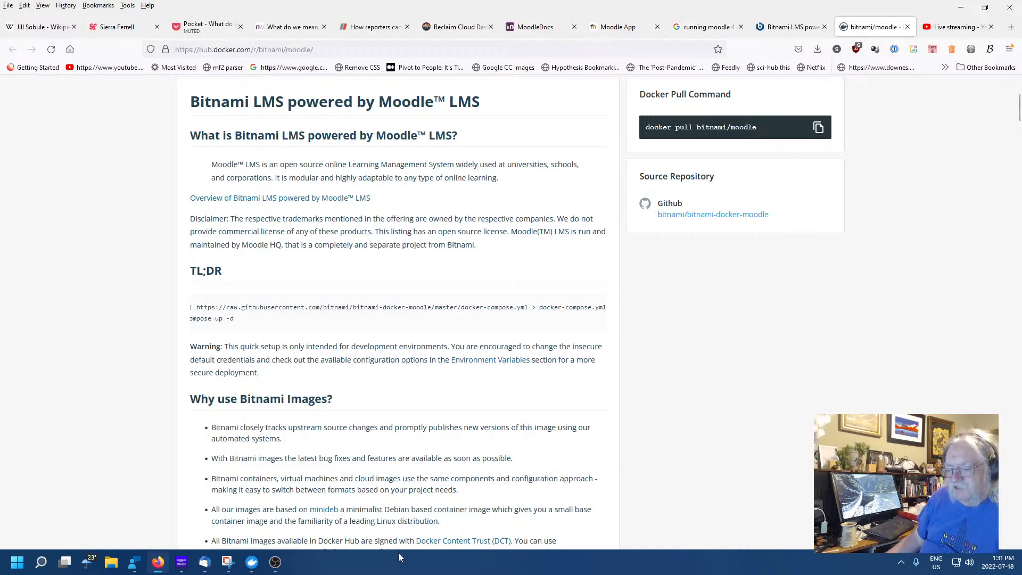
left_click(18, 562)
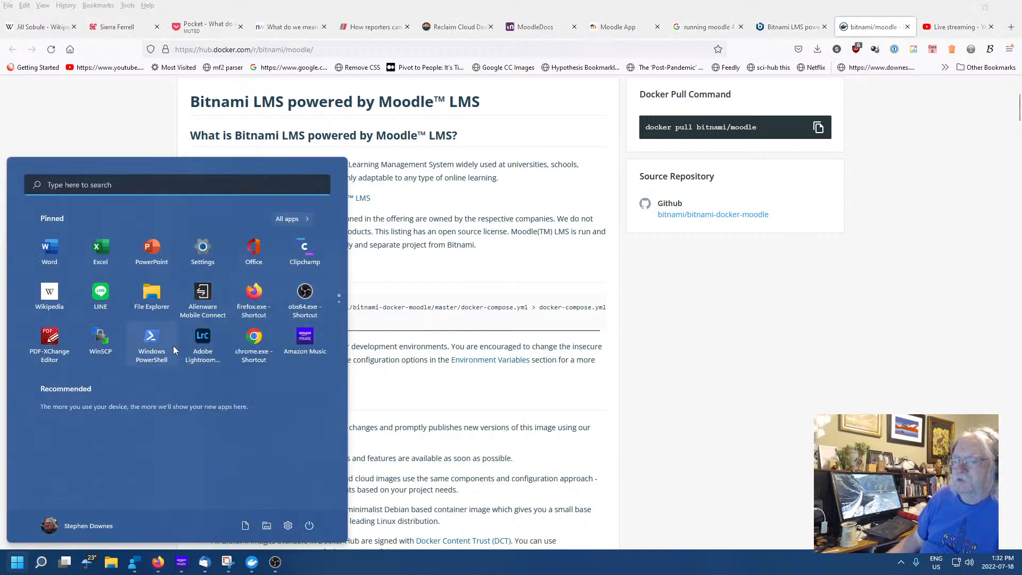
scroll(132, 333, "down", 1)
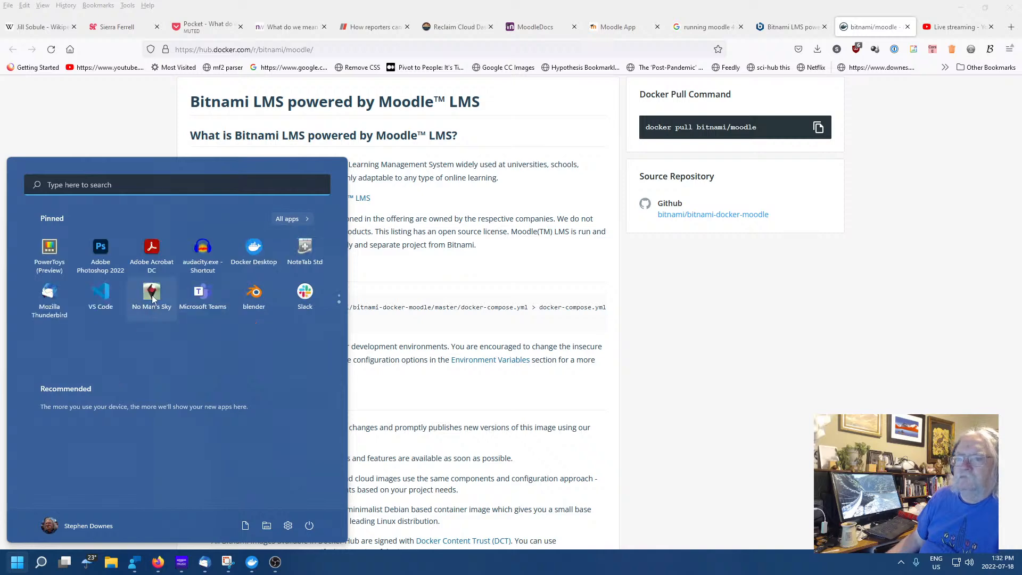
left_click(111, 296)
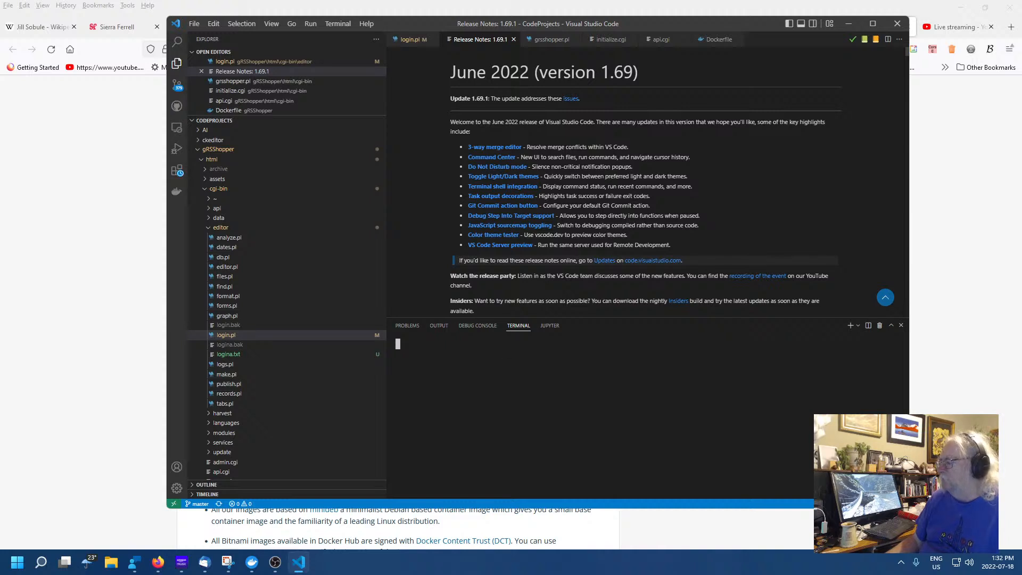
Paste a single copy of Bitnami's curl command for docker-compose.yml into the PowerShell terminal and run it
key("ctrl+v")
key("ctrl+v")
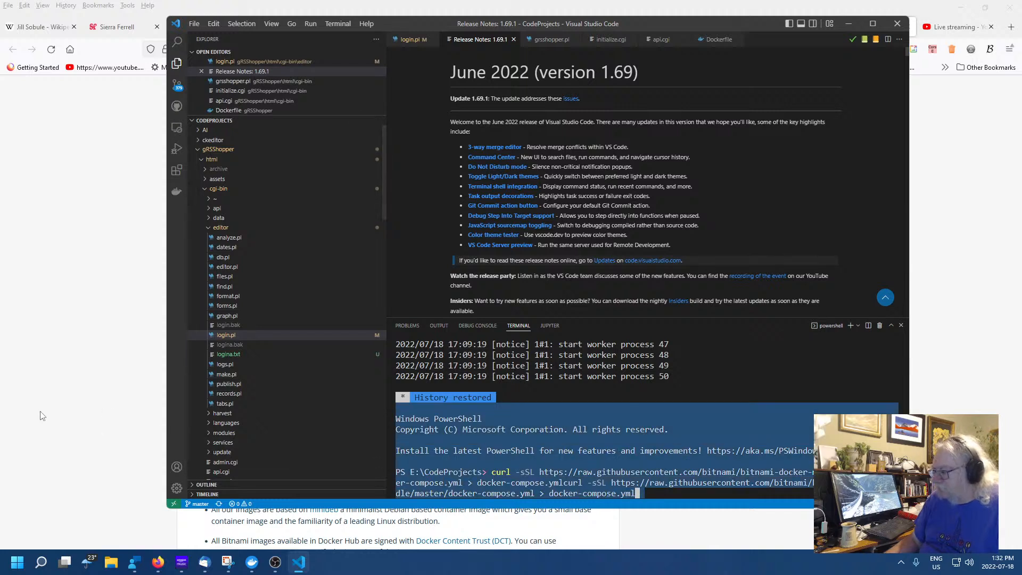
key("BackSpace")
key("BackSpace")
key("BackSpace")
key("BackSpace")
key("BackSpace")
key("BackSpace")
key("BackSpace")
key("BackSpace")
key("BackSpace")
key("BackSpace")
key("BackSpace")
key("BackSpace")
key("BackSpace")
key("BackSpace")
key("BackSpace")
key("BackSpace")
key("BackSpace")
key("BackSpace")
key("BackSpace")
key("BackSpace")
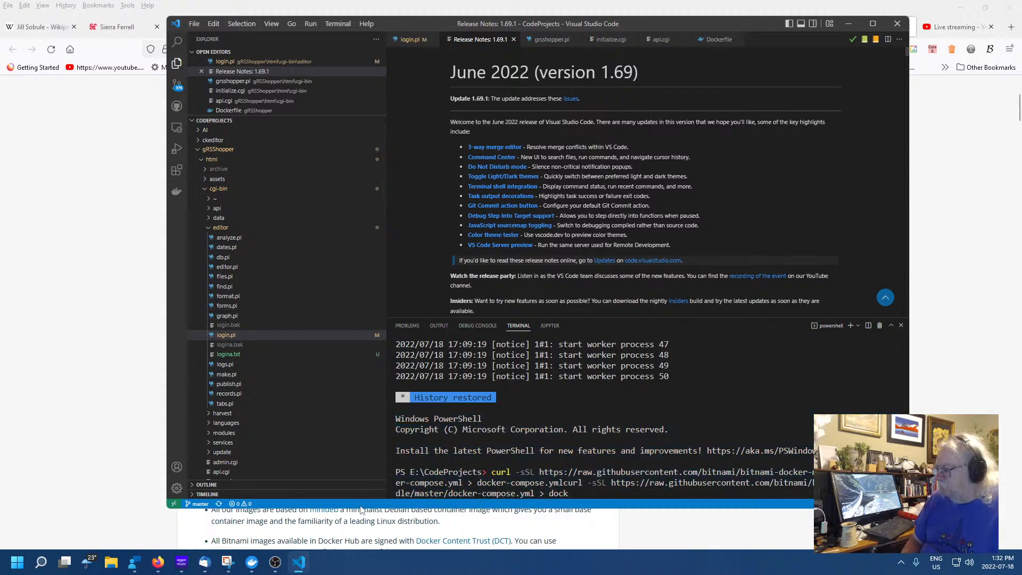
key("BackSpace")
key("BackSpace")
key("BackSpace")
key("BackSpace")
key("BackSpace")
key("BackSpace")
key("BackSpace")
key("BackSpace")
key("BackSpace")
key("BackSpace")
key("BackSpace")
key("BackSpace")
key("BackSpace")
key("BackSpace")
key("BackSpace")
key("BackSpace")
key("BackSpace")
key("BackSpace")
key("BackSpace")
key("BackSpace")
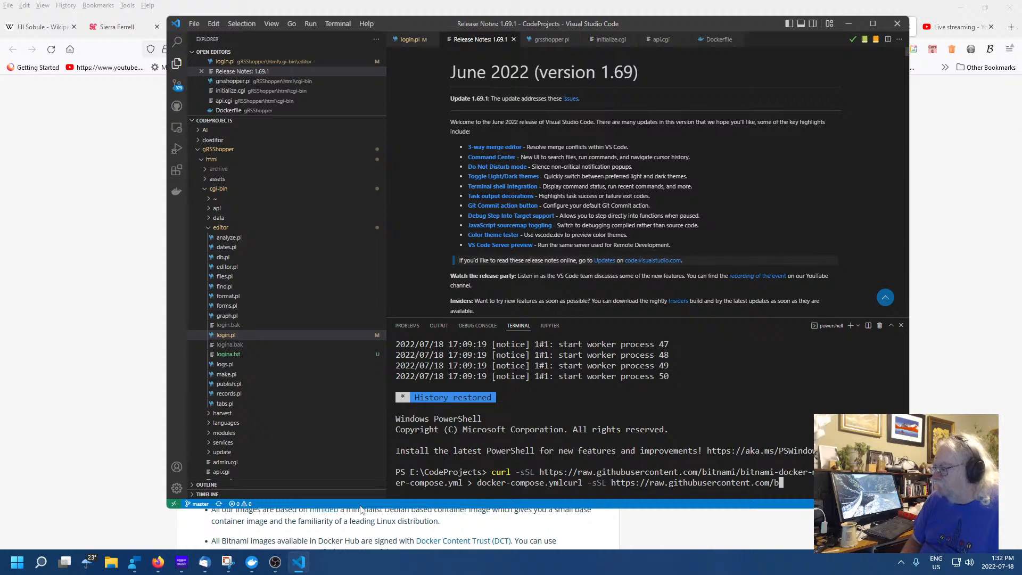
key("BackSpace")
key("BackSpace")
key("BackSpace")
key("BackSpace")
key("BackSpace")
key("BackSpace")
key("BackSpace")
key("BackSpace")
key("BackSpace")
key("BackSpace")
key("BackSpace")
key("BackSpace")
key("BackSpace")
key("BackSpace")
key("BackSpace")
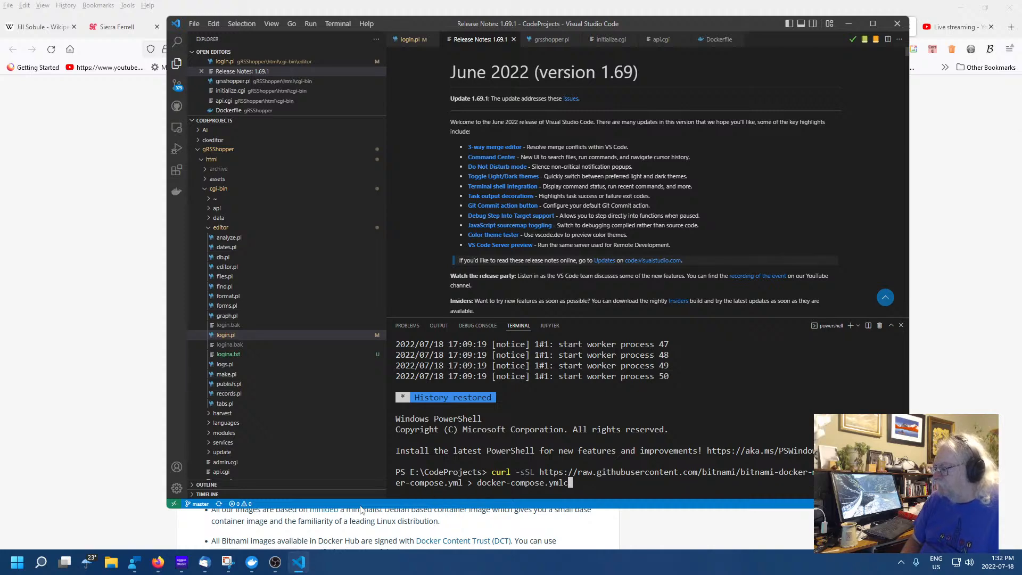
key("Return")
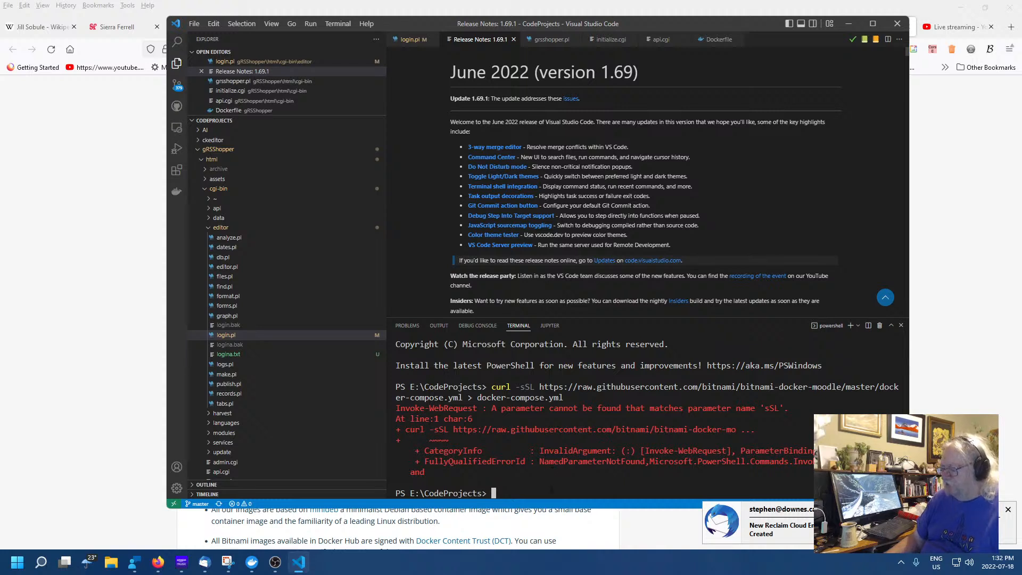
Rerun the curl download without the rejected -sSL option, then open File Explorer
key("Up")
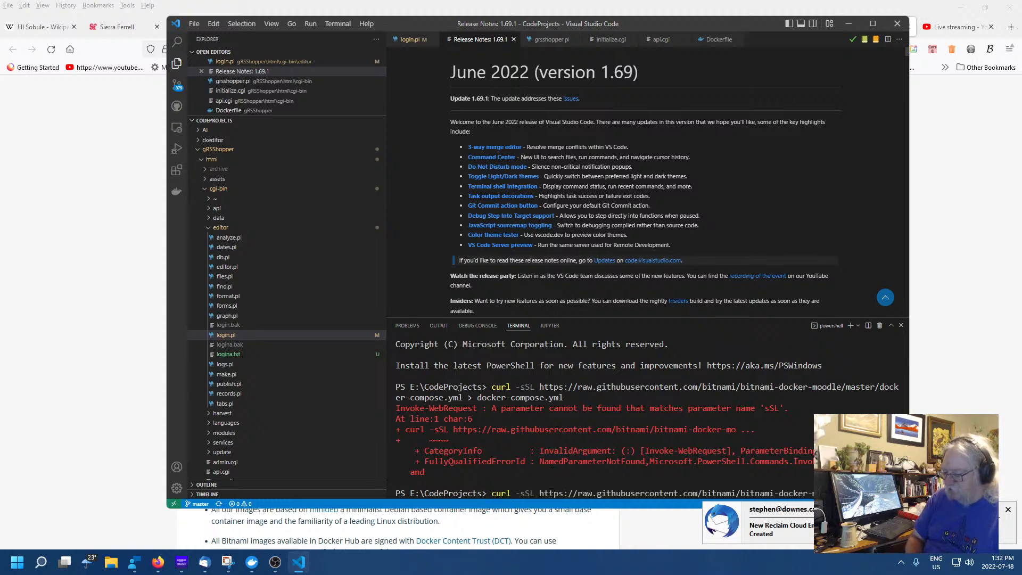
key("Left")
key("Left")
key("Left")
key("Left")
key("Left")
key("Left")
key("Left")
key("Left")
key("Left")
key("Left")
key("Left")
key("Left")
key("Left")
key("Left")
key("Left")
key("Left")
key("Left")
key("Left")
key("Left")
key("Left")
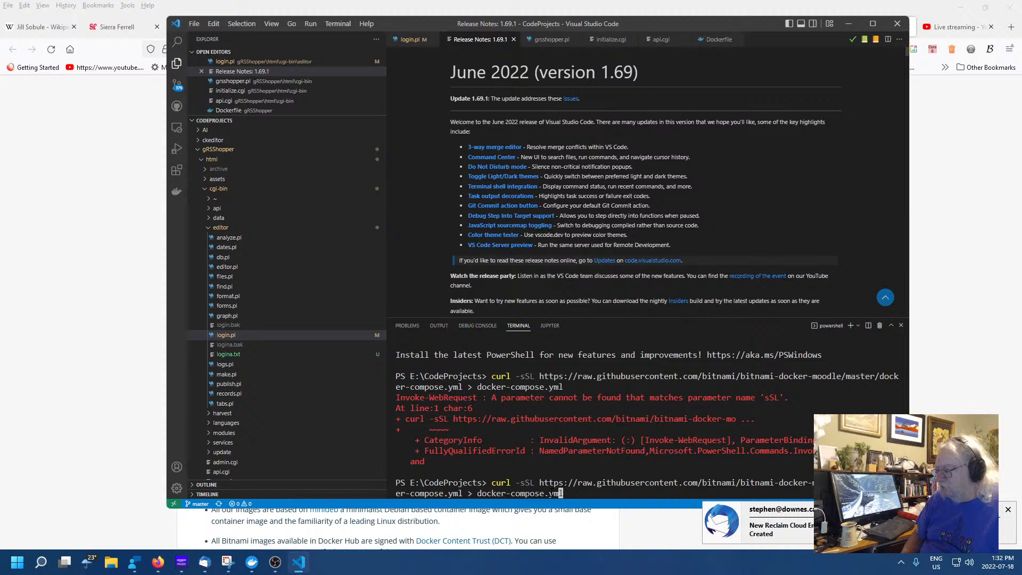
key("Left")
key("Left")
key("Left")
key("Left")
key("Left")
key("Left")
key("Left")
key("Left")
key("Left")
key("Left")
key("Left")
key("Left")
key("Left")
key("Left")
key("Left")
key("Left")
key("Left")
key("Left")
key("Left")
key("Left")
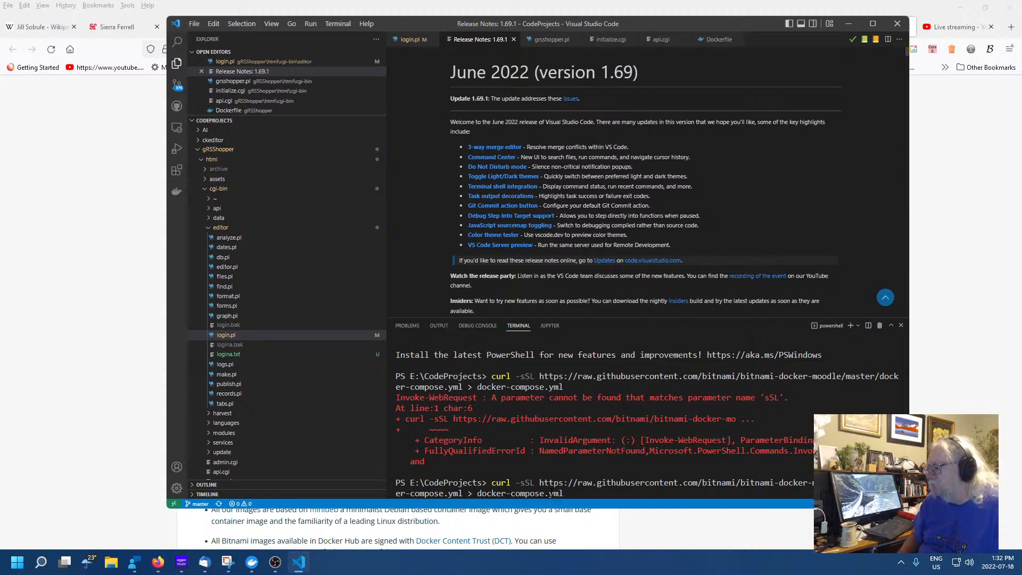
key("Left")
key("Left")
key("Left")
key("Left")
key("Left")
key("Left")
key("Left")
key("Left")
key("Left")
key("Left")
key("Left")
key("Left")
key("Left")
key("Left")
key("Left")
key("Left")
key("Left")
key("Left")
key("Left")
key("Left")
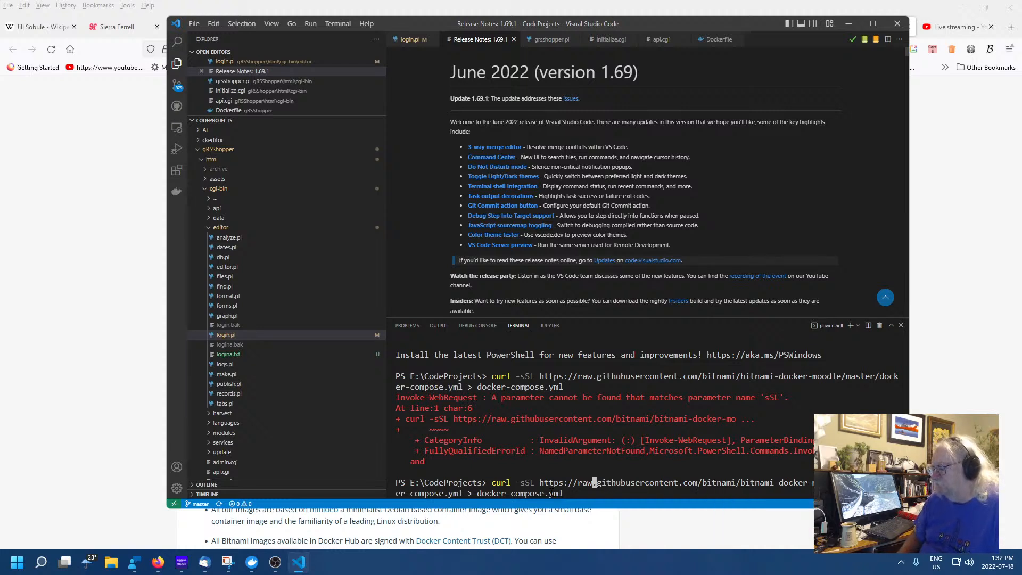
key("BackSpace")
key("BackSpace")
key("BackSpace")
key("BackSpace")
key("BackSpace")
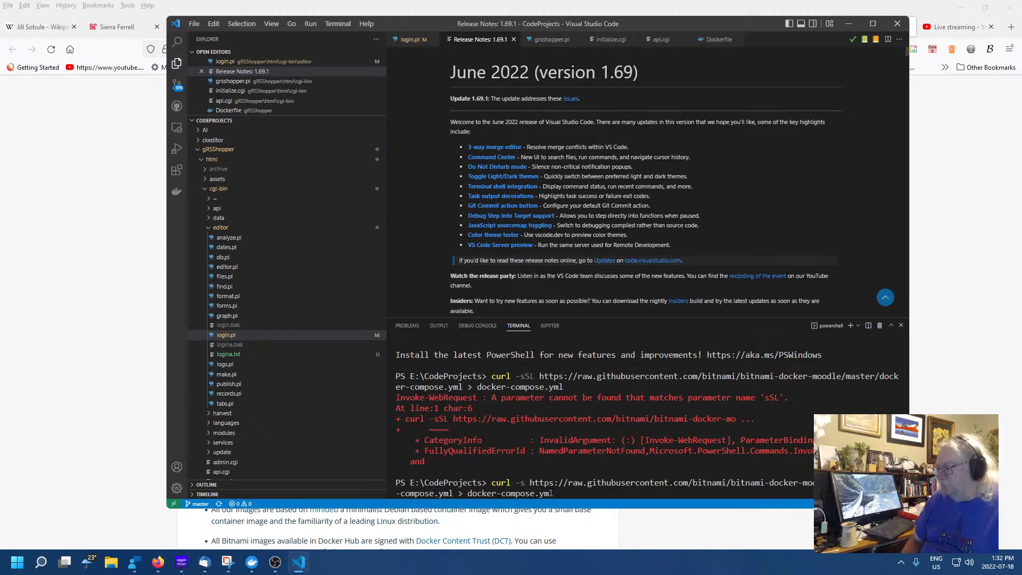
key("Return")
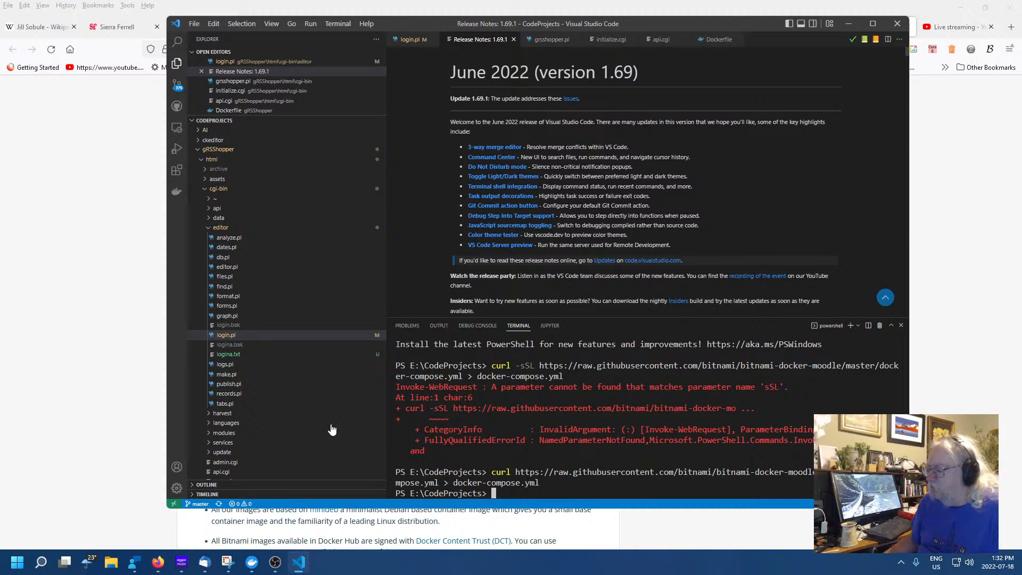
left_click(111, 562)
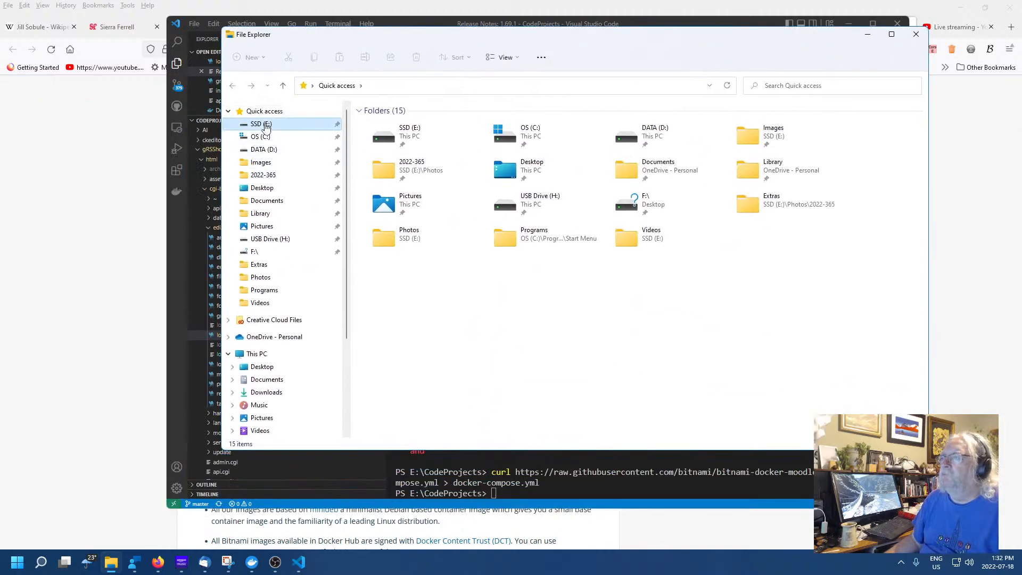
Open E:\CodeProjects\docker-compose.yml in Visual Studio Code and enlarge the editor above the terminal
left_click(261, 124)
double_click(381, 145)
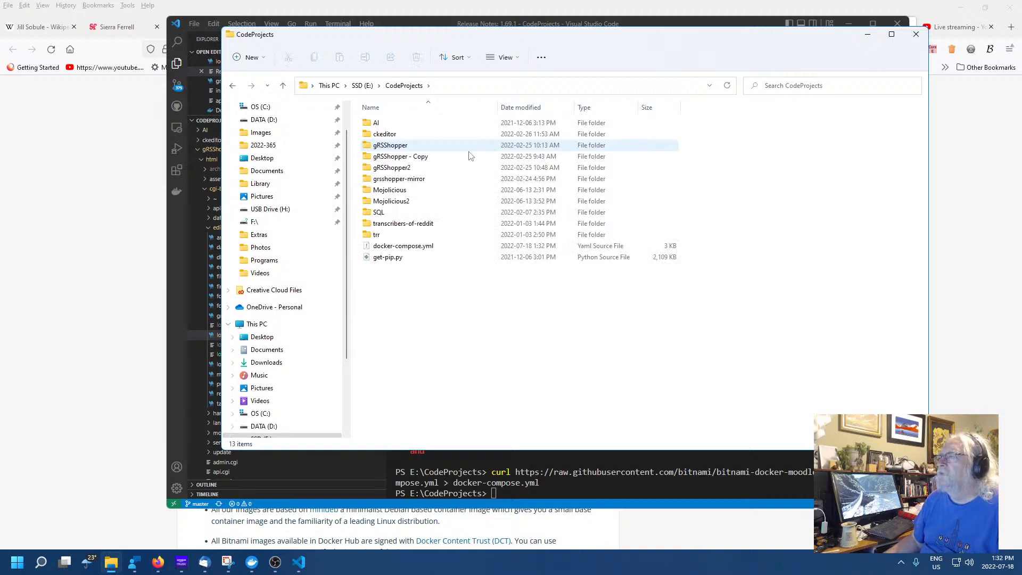
left_click(422, 248)
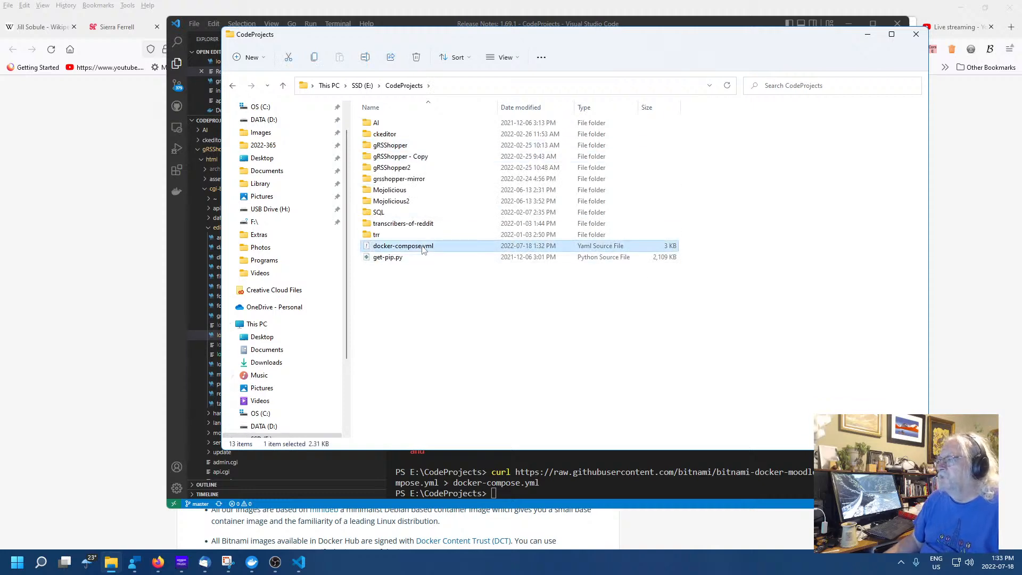
double_click(422, 247)
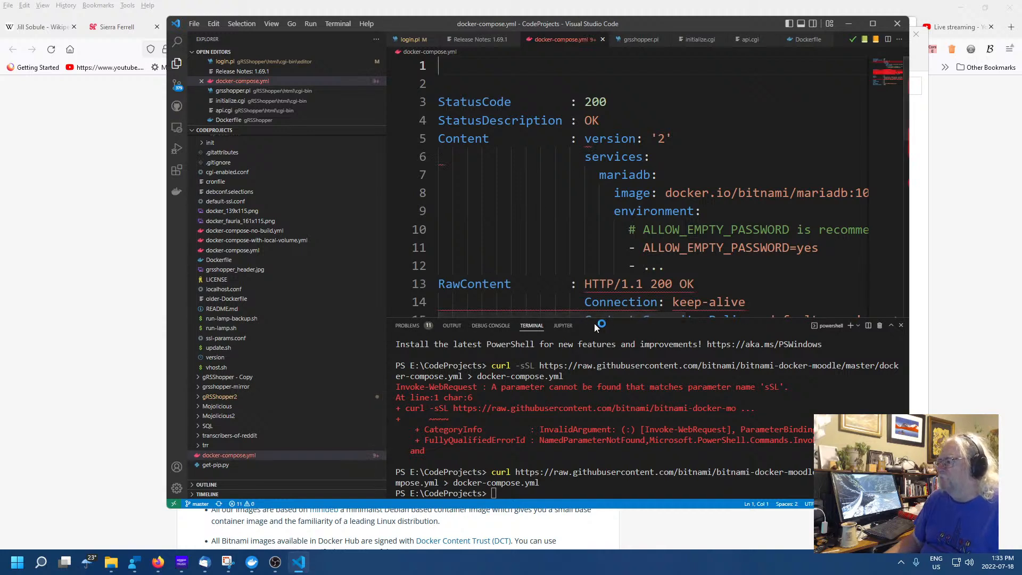
left_click_drag(623, 320, 620, 407)
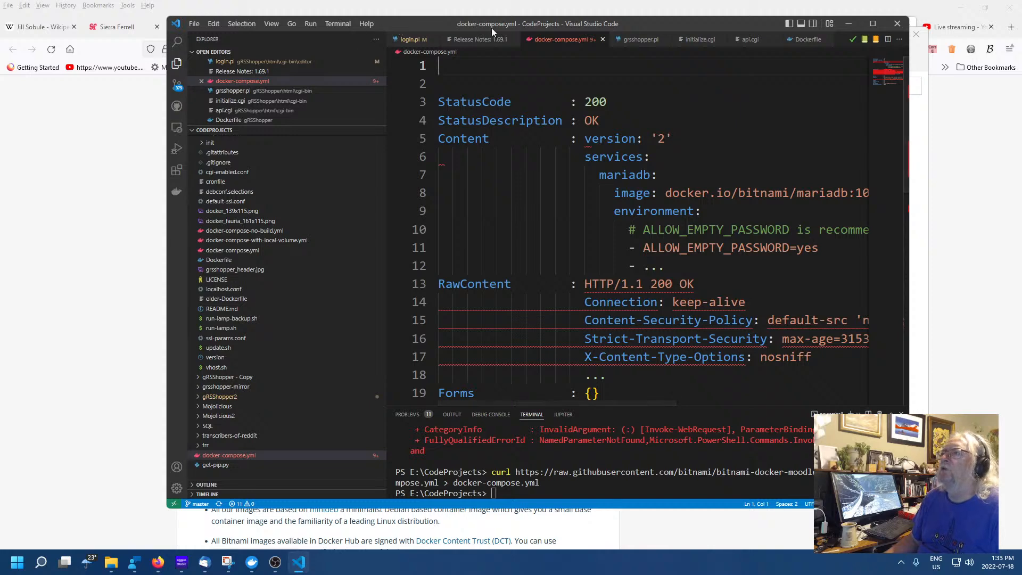
Maximize Visual Studio Code and delete the two blank lines at the top of docker-compose.yml
left_click(872, 24)
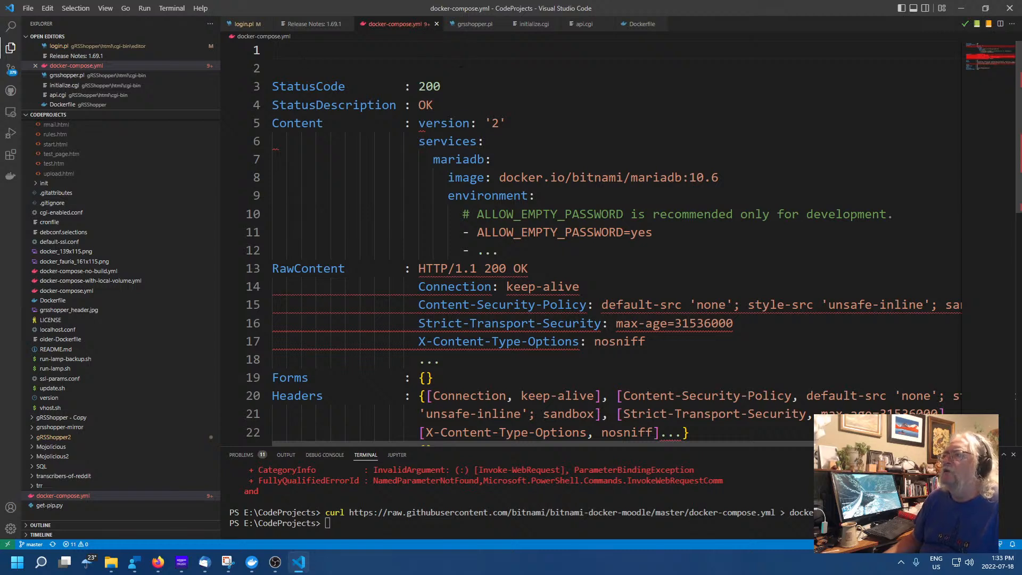
left_click(632, 128)
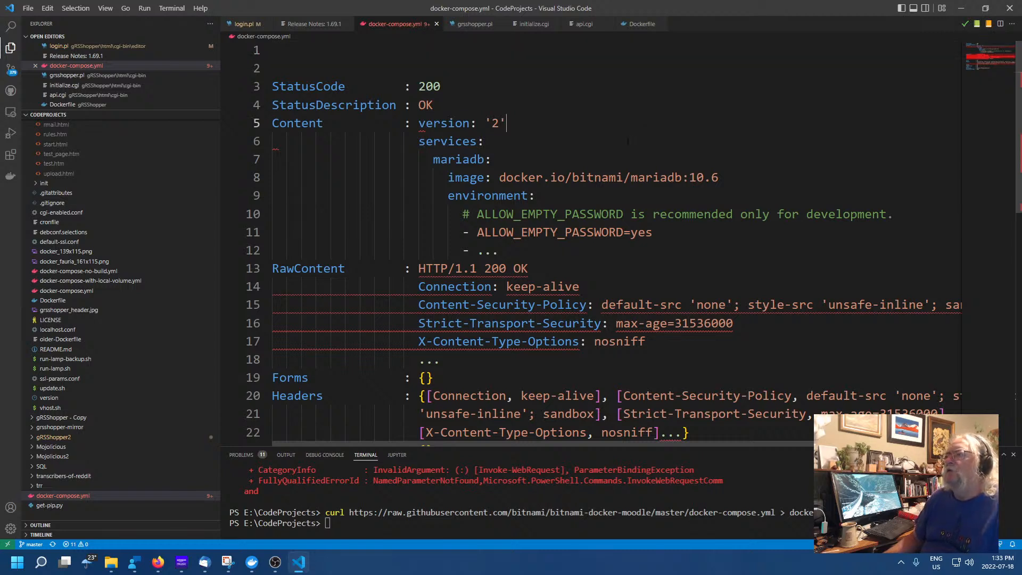
left_click(348, 54)
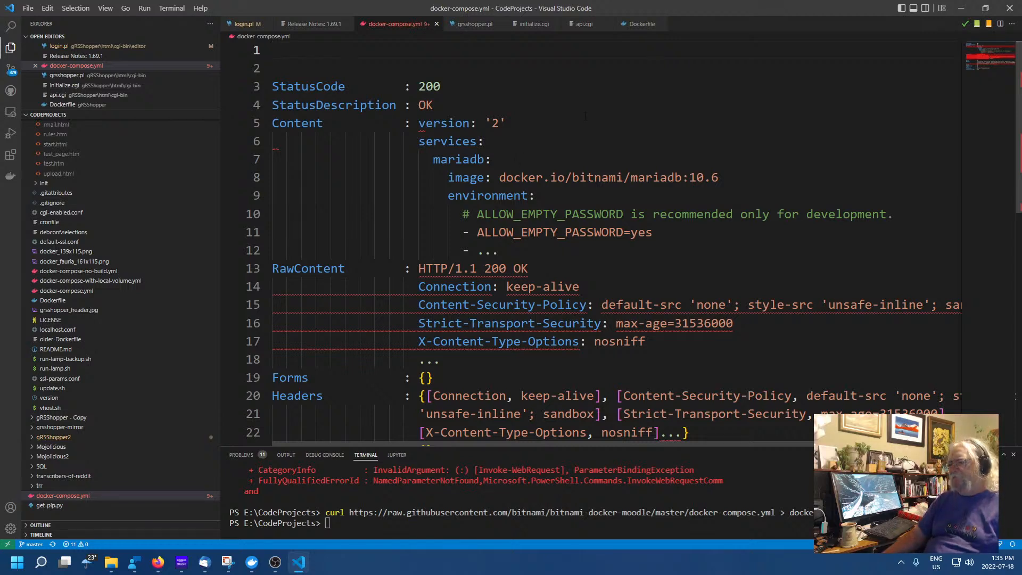
key("Delete")
key("Delete")
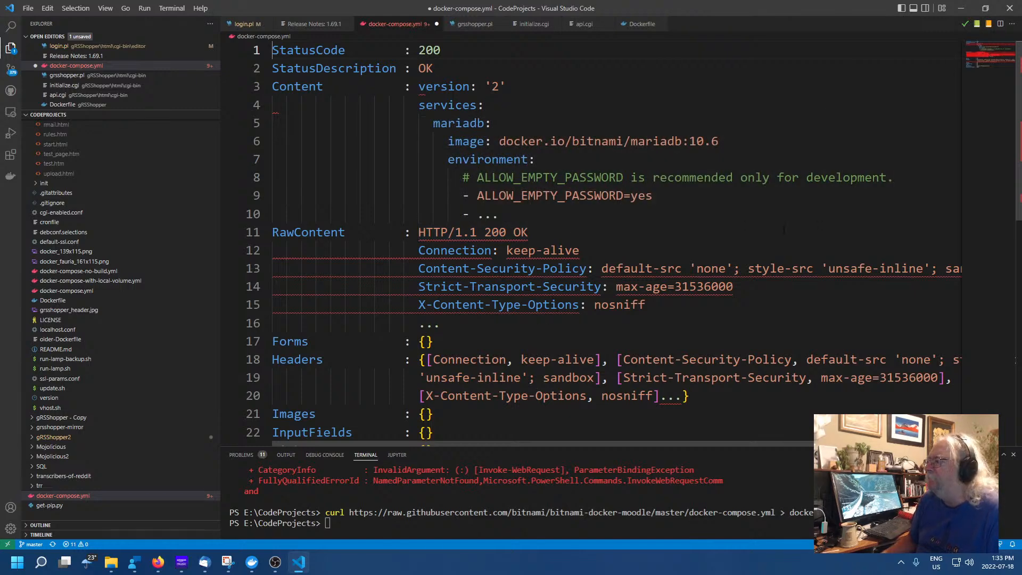
left_click(783, 229)
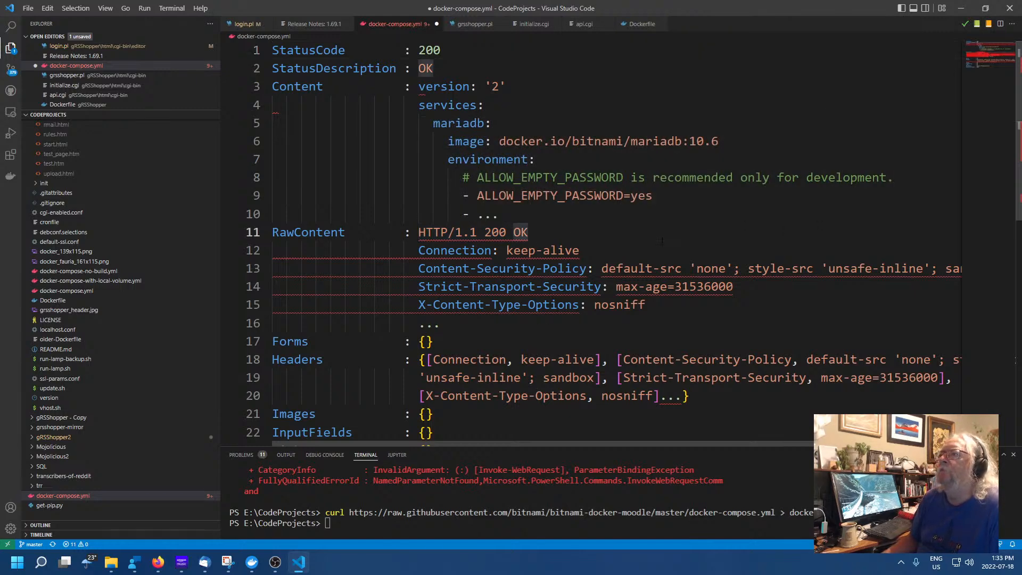
scroll(662, 241, "down", 3)
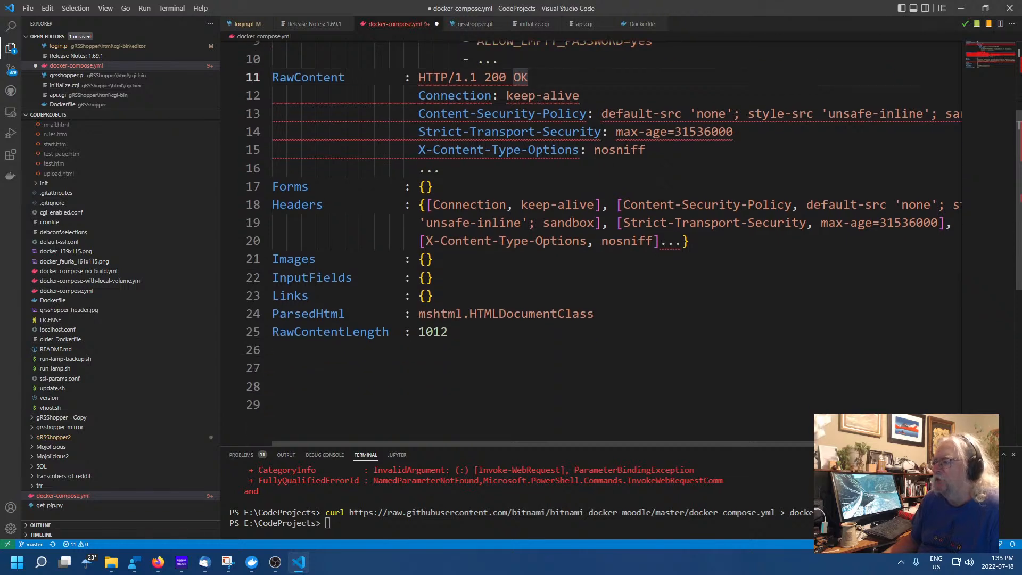
scroll(617, 240, "up", 3)
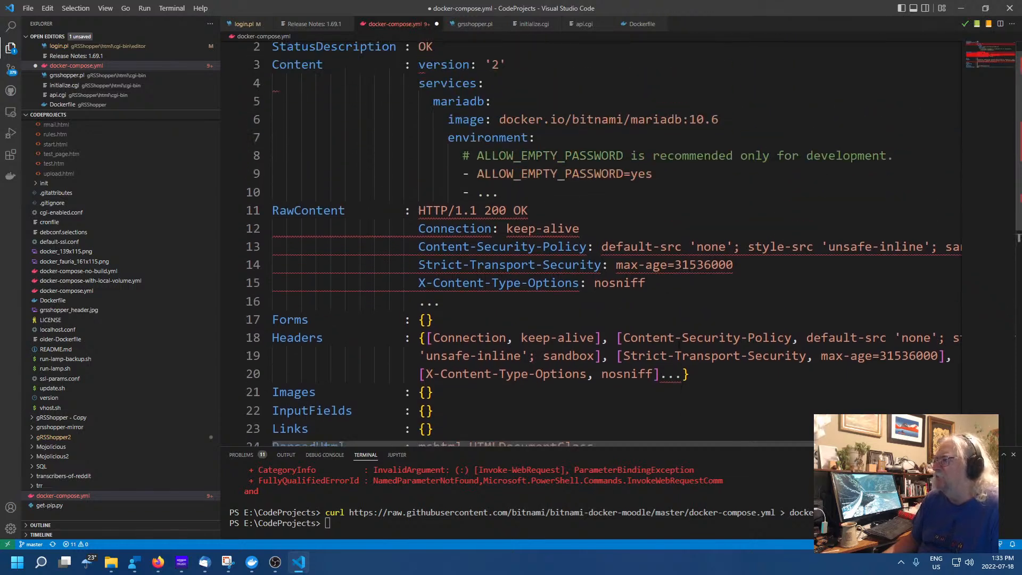
left_click(648, 232)
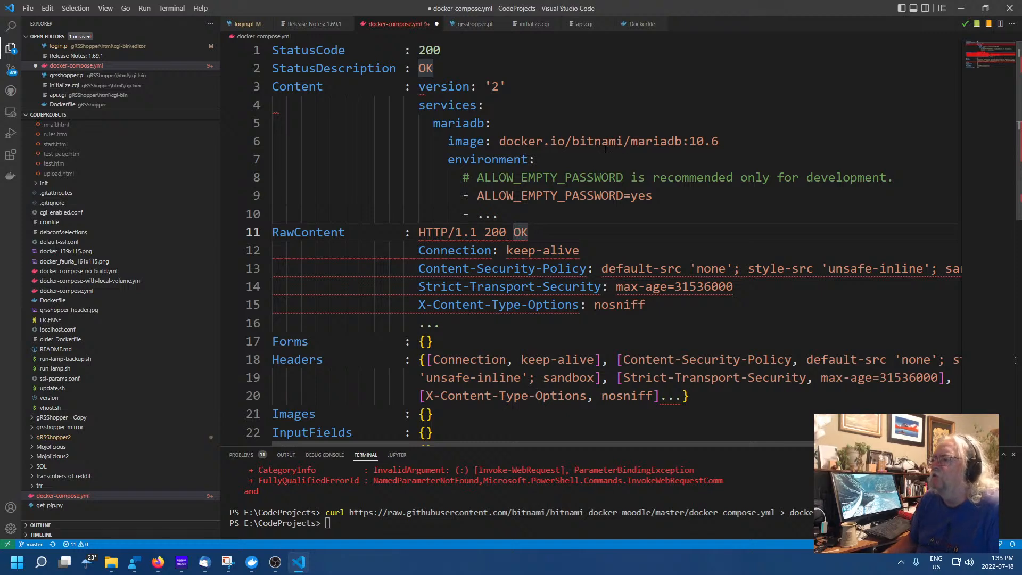
left_click(302, 89)
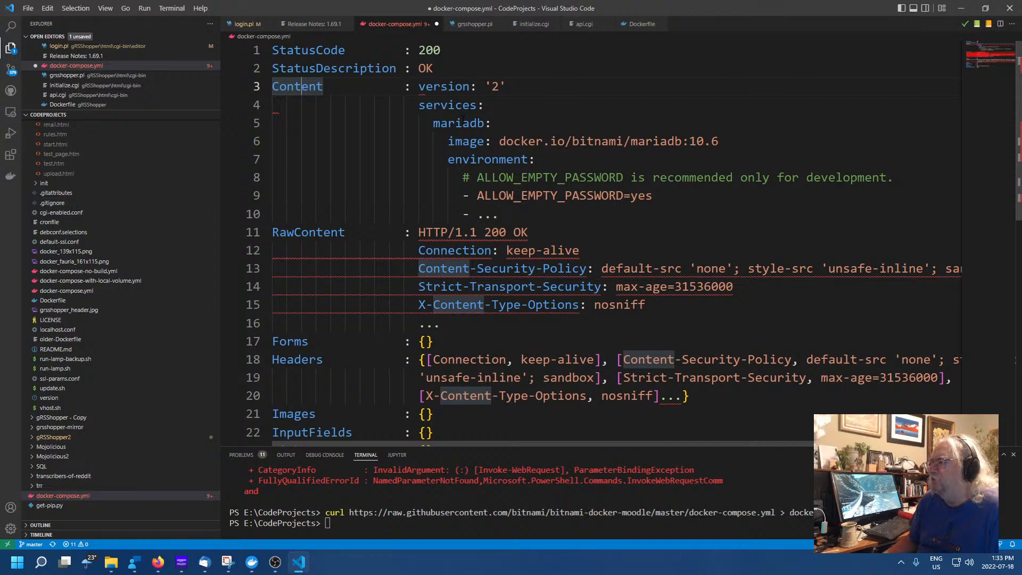
left_click(484, 232)
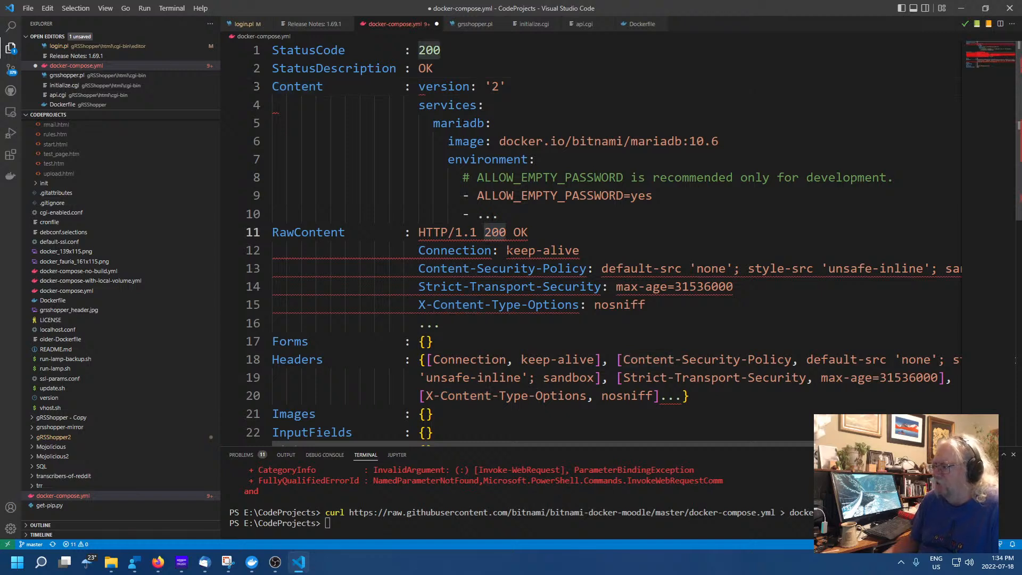
scroll(585, 240, "down", 1)
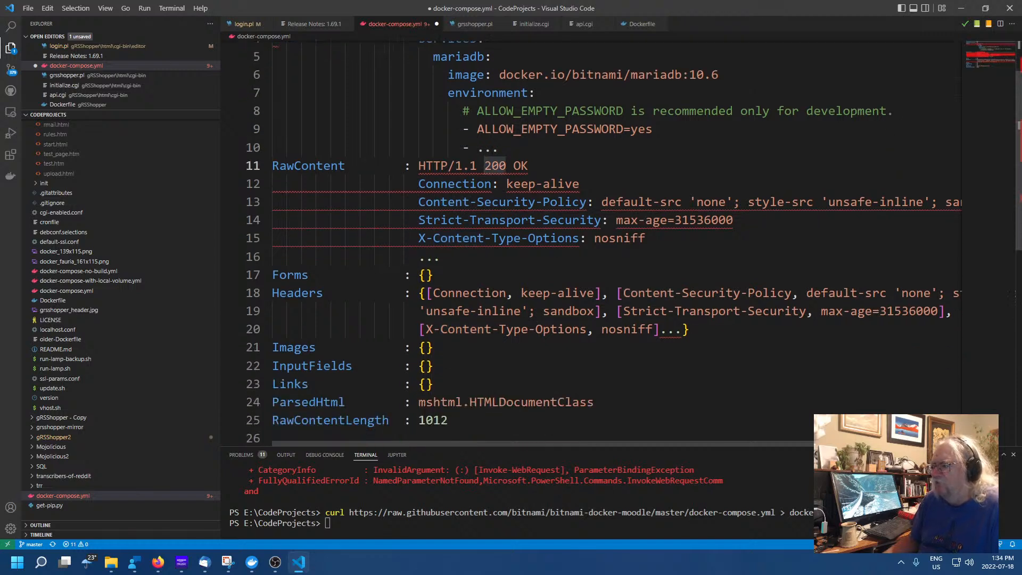
scroll(499, 367, "down", 1)
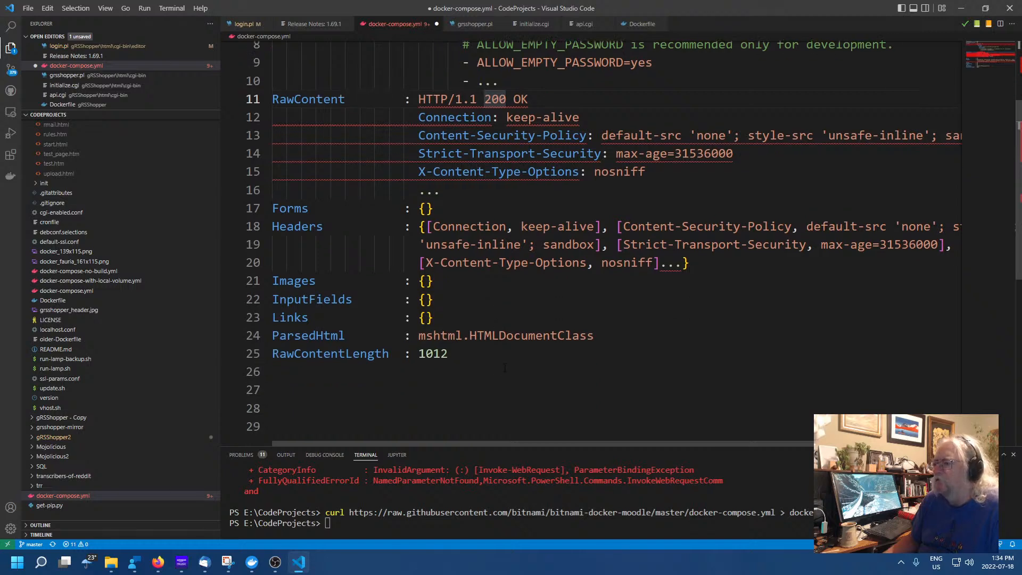
scroll(505, 367, "up", 2)
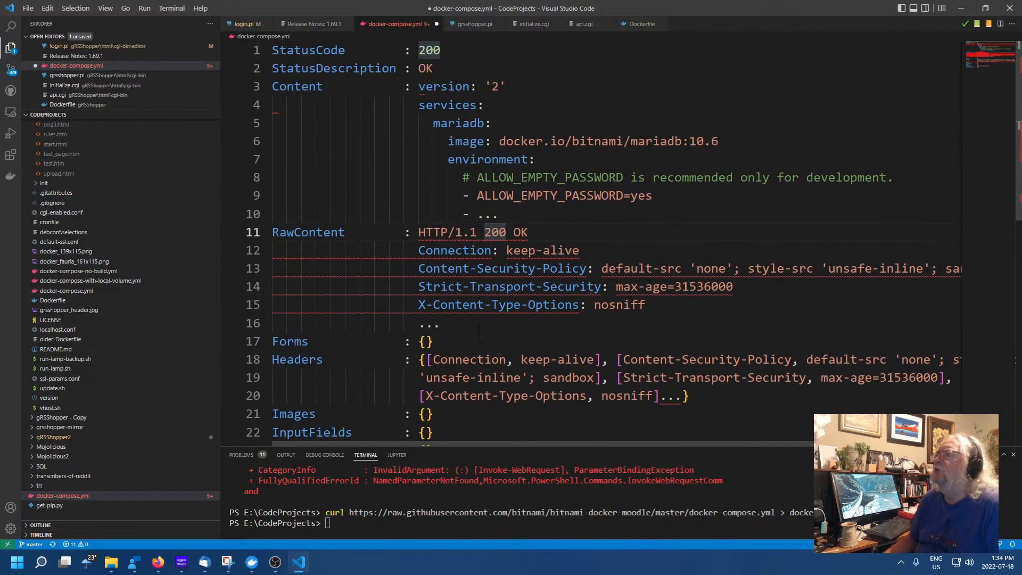
left_click(701, 326)
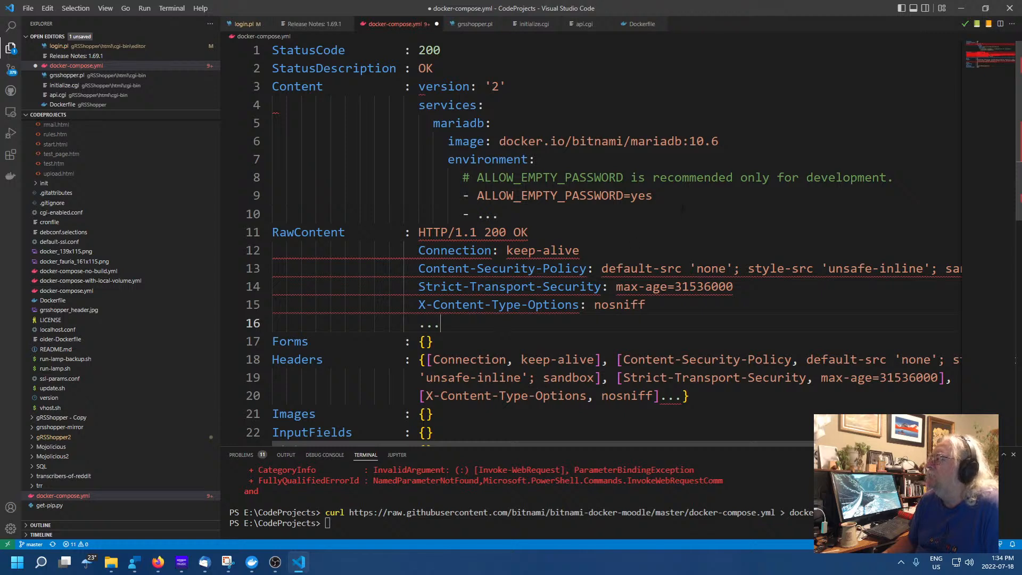
left_click(678, 213)
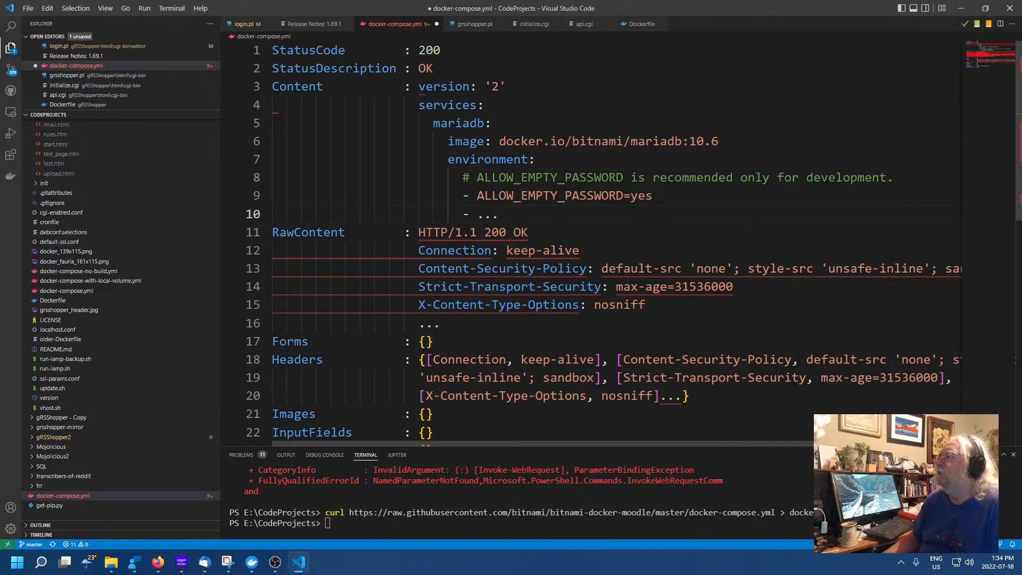
left_click(653, 141)
key("Up")
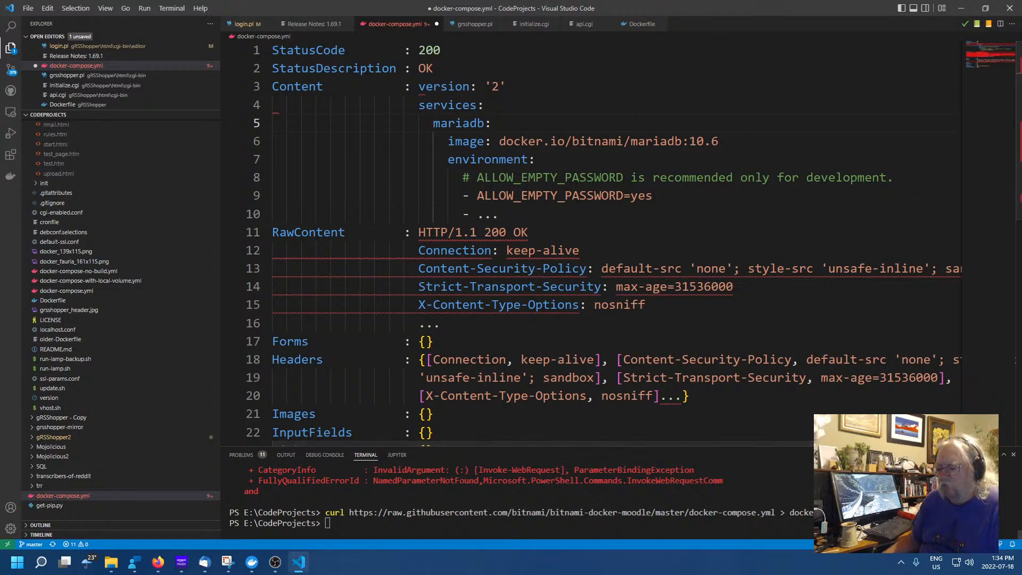
left_click(279, 564)
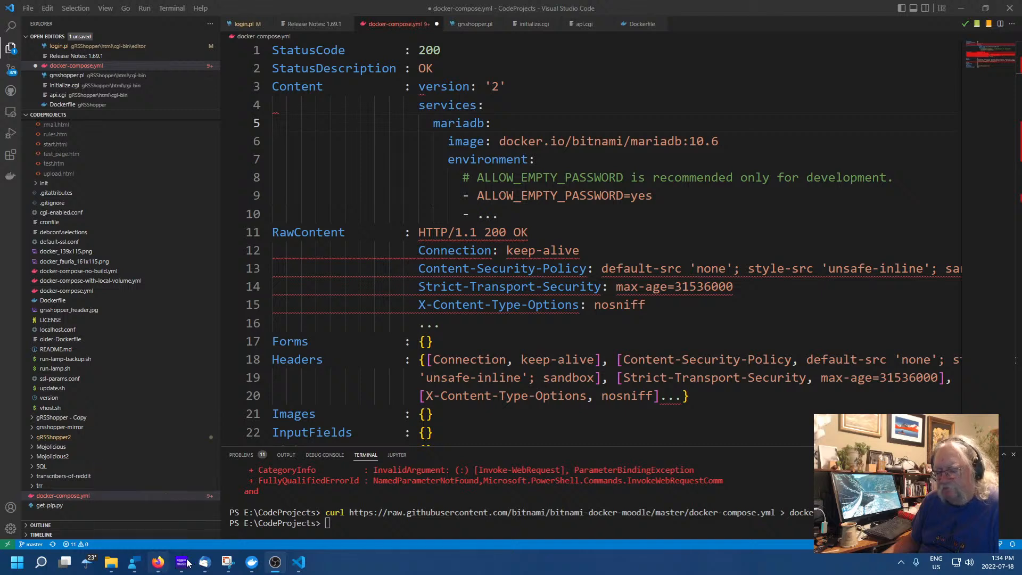
left_click(456, 526)
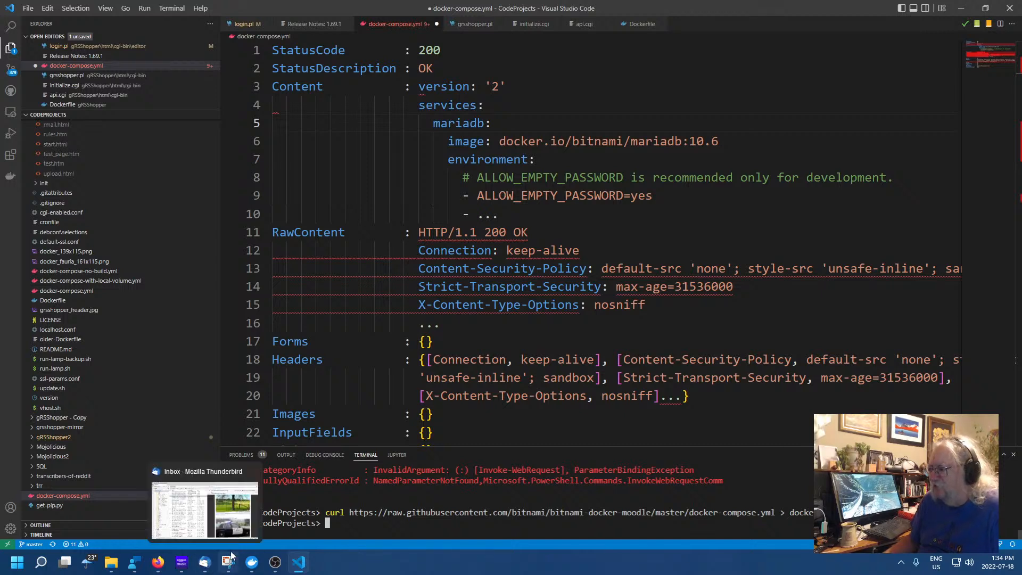
mouse_move(121, 563)
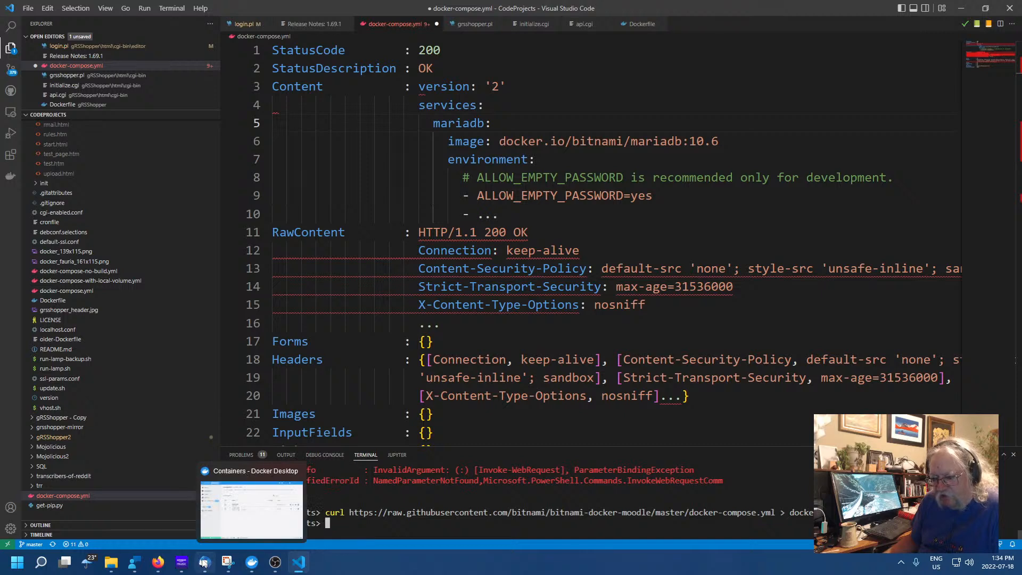
mouse_move(165, 568)
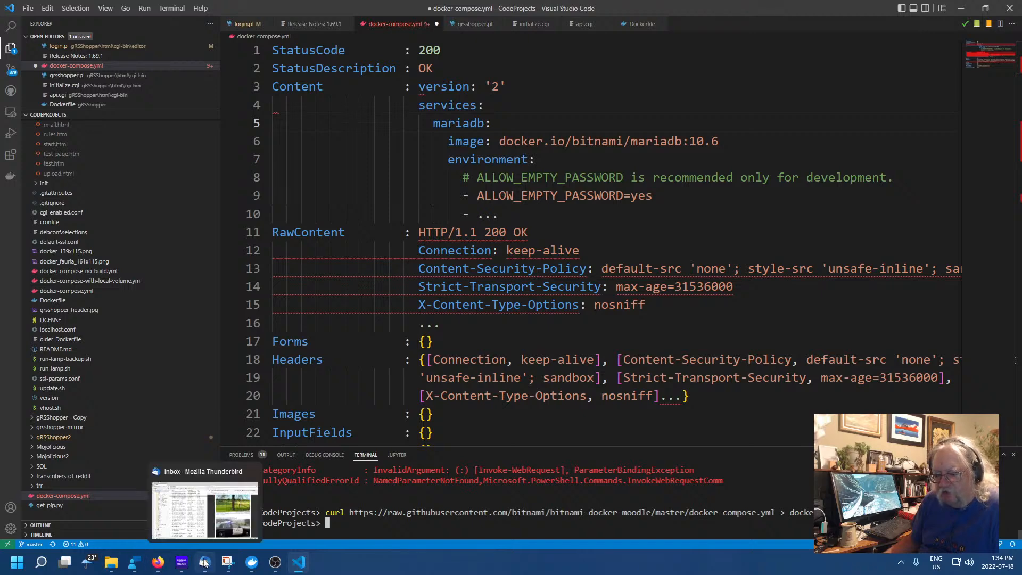
Copy 'docker-compose up -d' from the bitnami/moodle TL;DR block in Firefox and return to VS Code
left_click(164, 566)
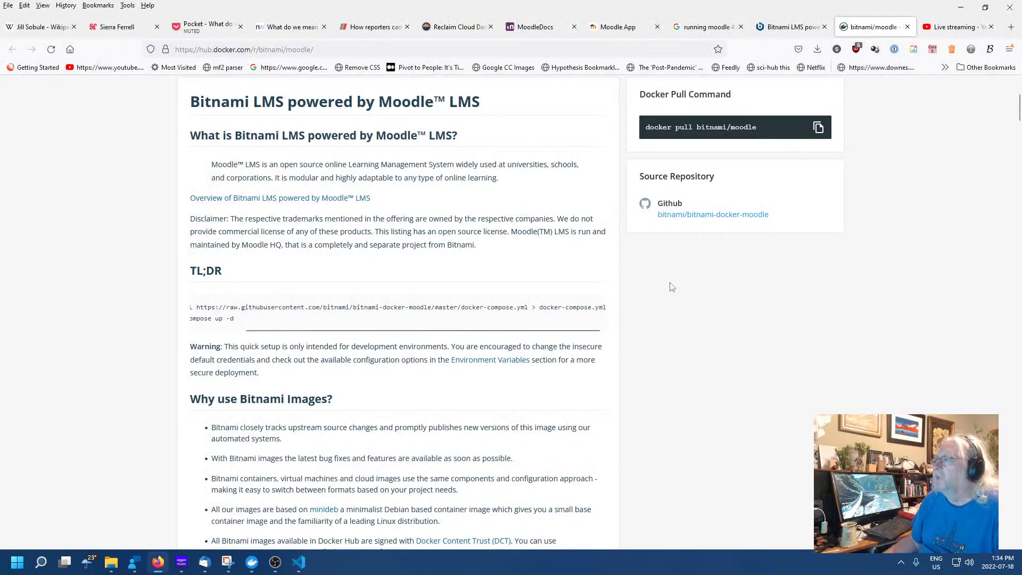
scroll(387, 322, "up", 4)
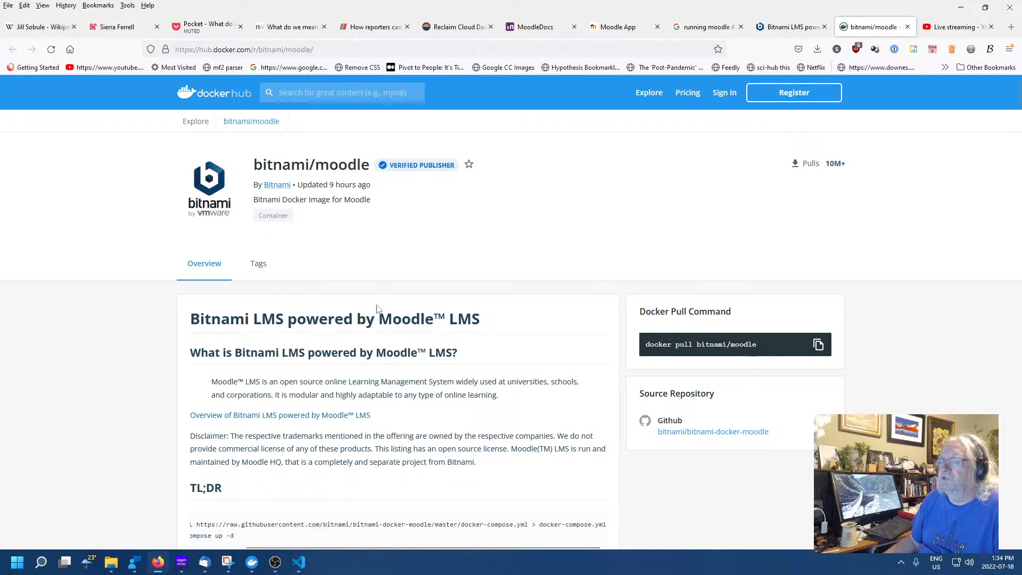
scroll(103, 235, "down", 4)
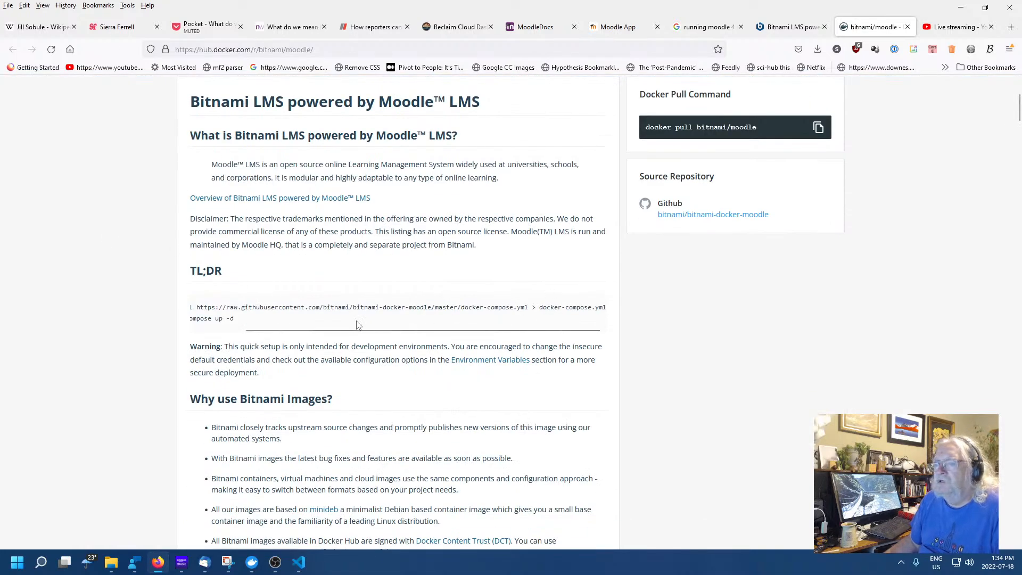
left_click_drag(333, 331, 290, 324)
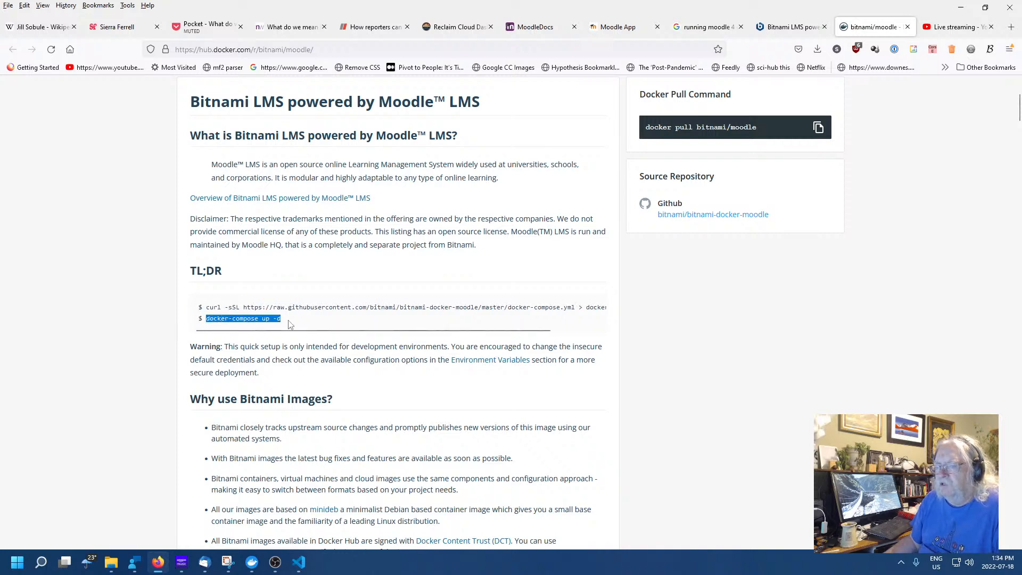
right_click(266, 323)
left_click(274, 332)
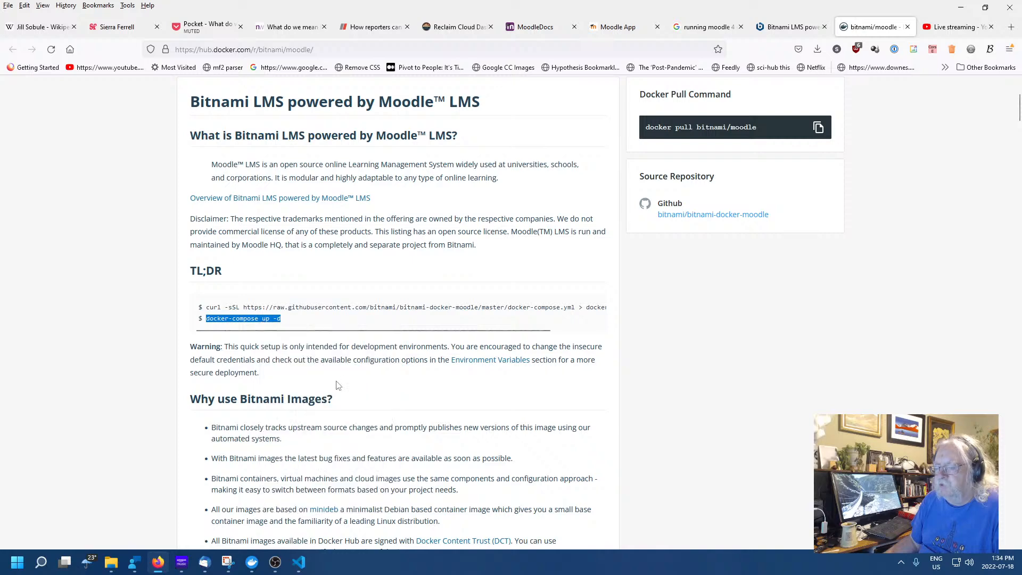
left_click(299, 562)
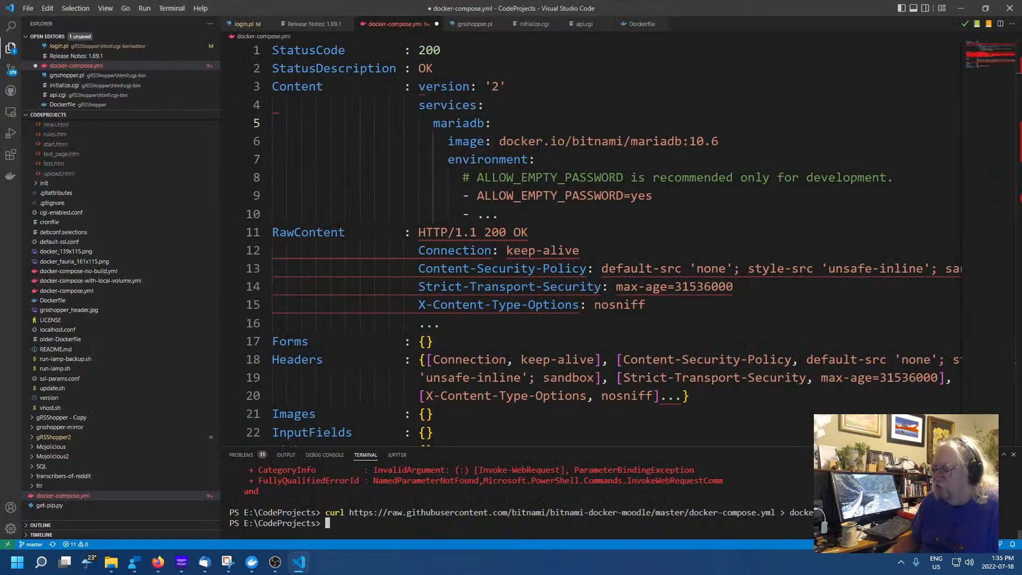
Run docker-compose up -d, then restore and re-delete the blank lines at the top of docker-compose.yml
key("ctrl+v")
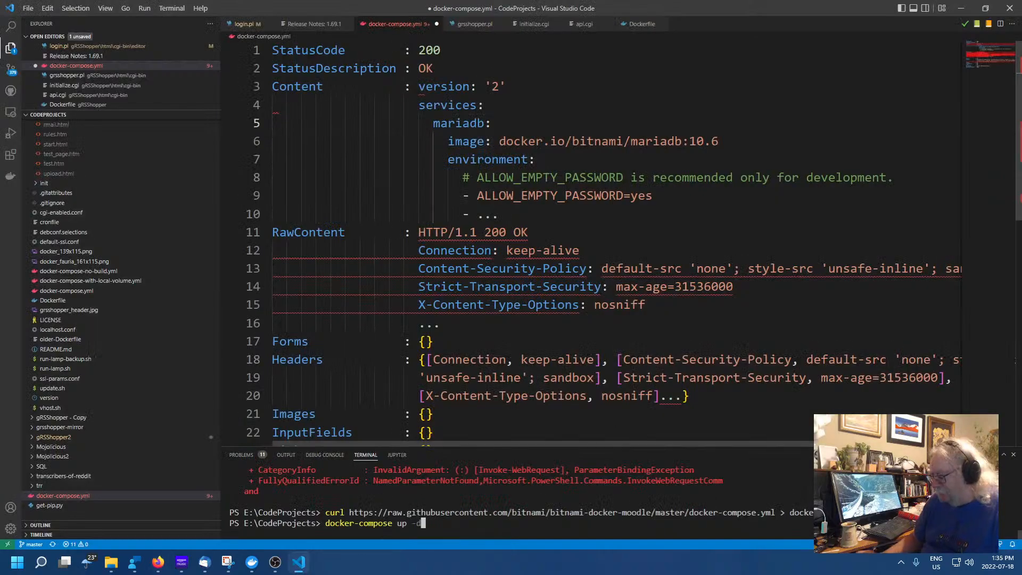
key("Return")
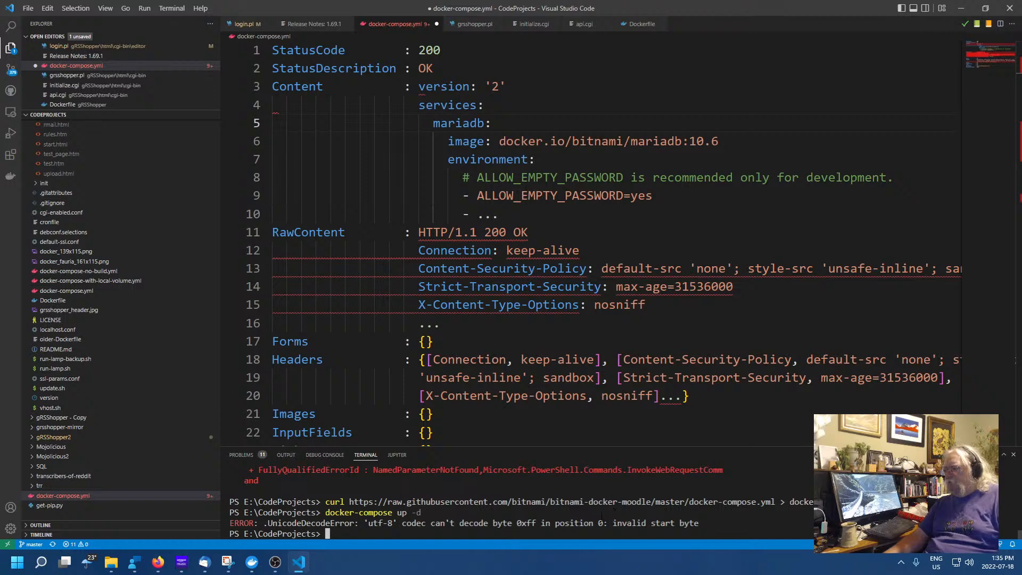
left_click(601, 323)
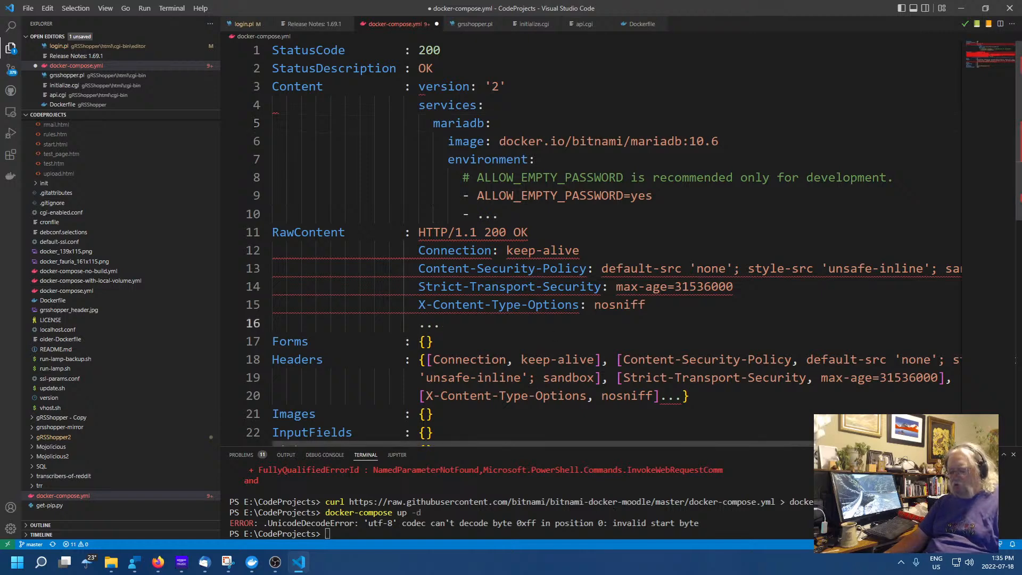
key("ctrl+z")
key("ctrl+z")
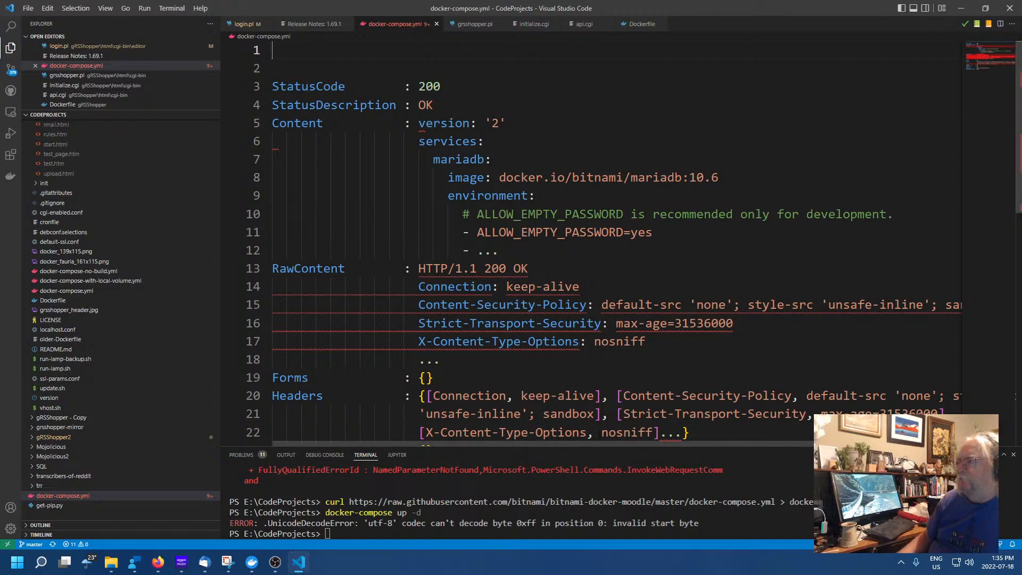
key("Delete")
key("Delete")
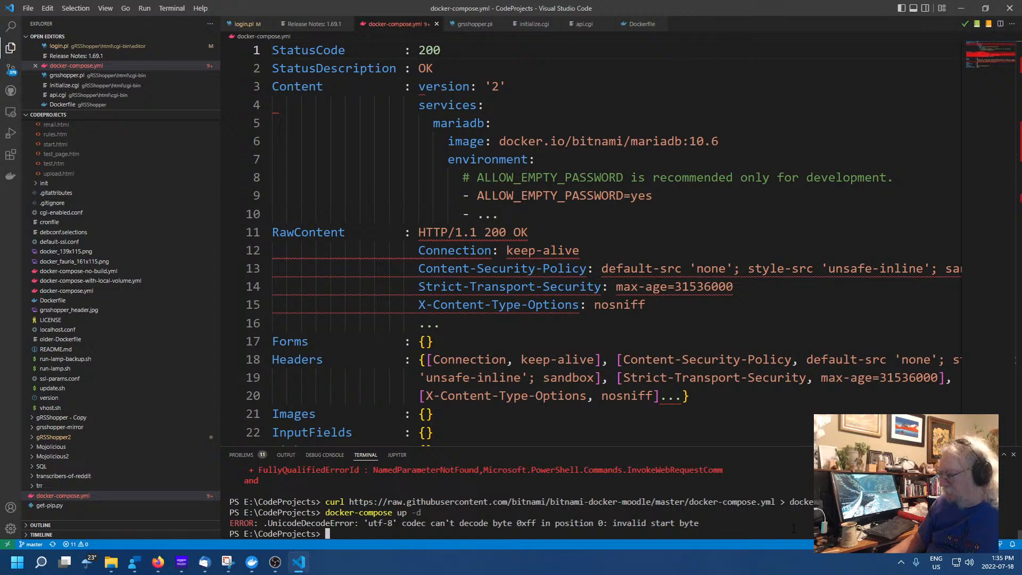
Rerun docker-compose up -d, which fails with UnicodeDecodeError, and recall the earlier curl command
key("Up")
key("Return")
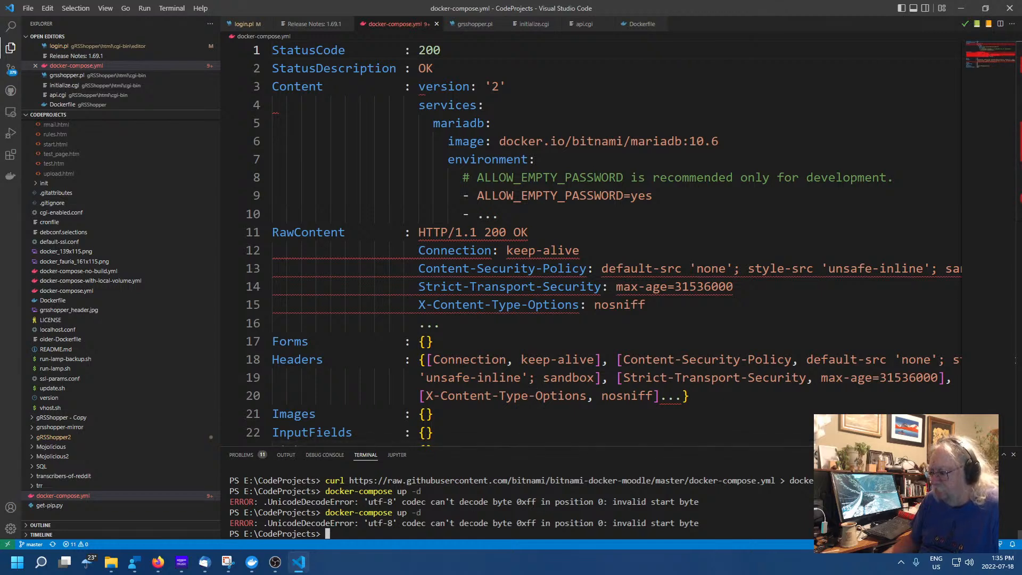
key("Up")
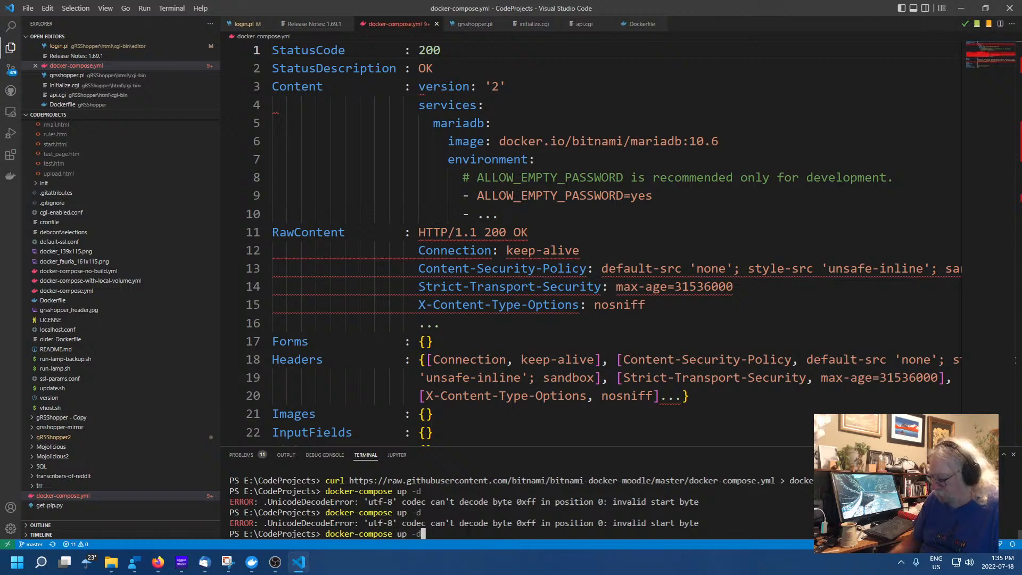
key("BackSpace")
key("BackSpace")
key("BackSpace")
key("BackSpace")
key("BackSpace")
key("BackSpace")
key("BackSpace")
key("BackSpace")
key("BackSpace")
key("BackSpace")
key("BackSpace")
key("BackSpace")
key("BackSpace")
key("BackSpace")
key("BackSpace")
key("BackSpace")
key("BackSpace")
key("BackSpace")
key("BackSpace")
key("BackSpace")
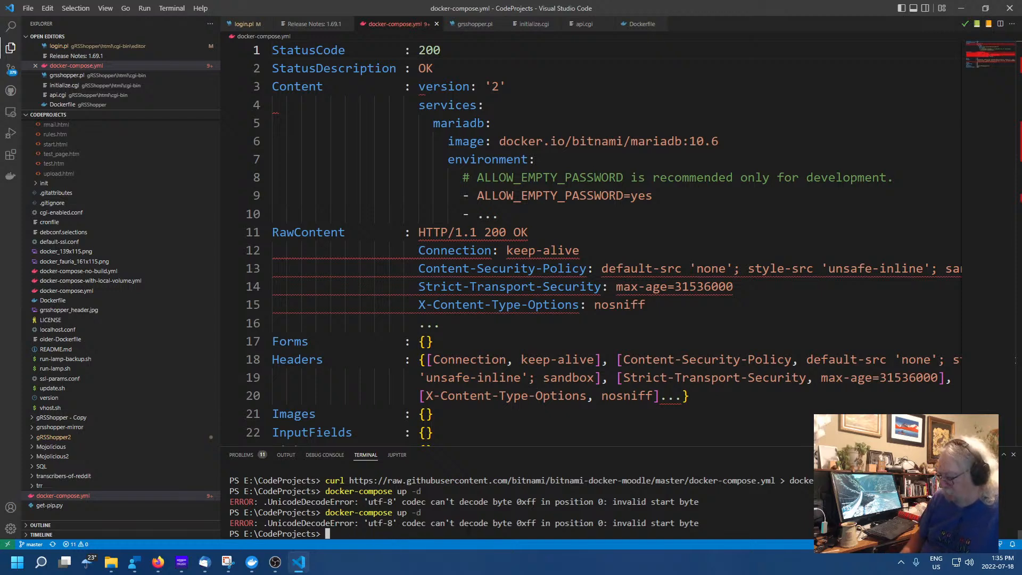
key("Up")
key("Up")
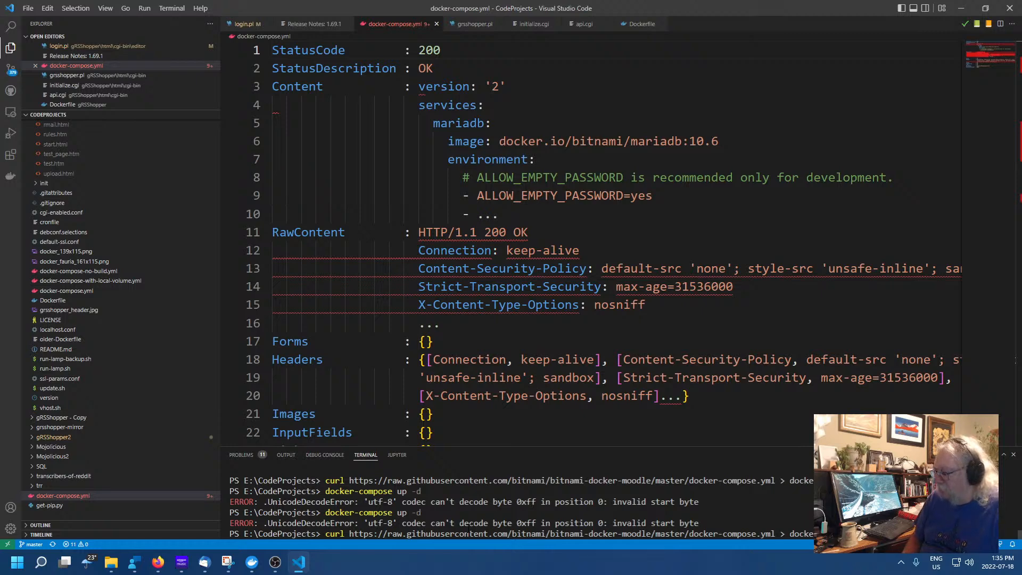
Re-download docker-compose.yml with curl and rerun docker-compose up -d
key("Return")
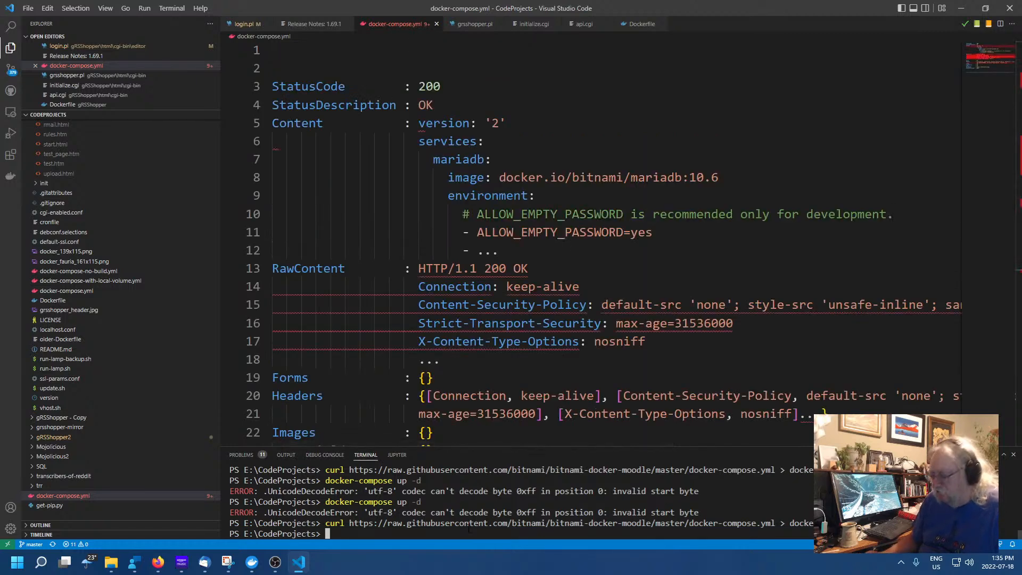
key("Up")
key("Up")
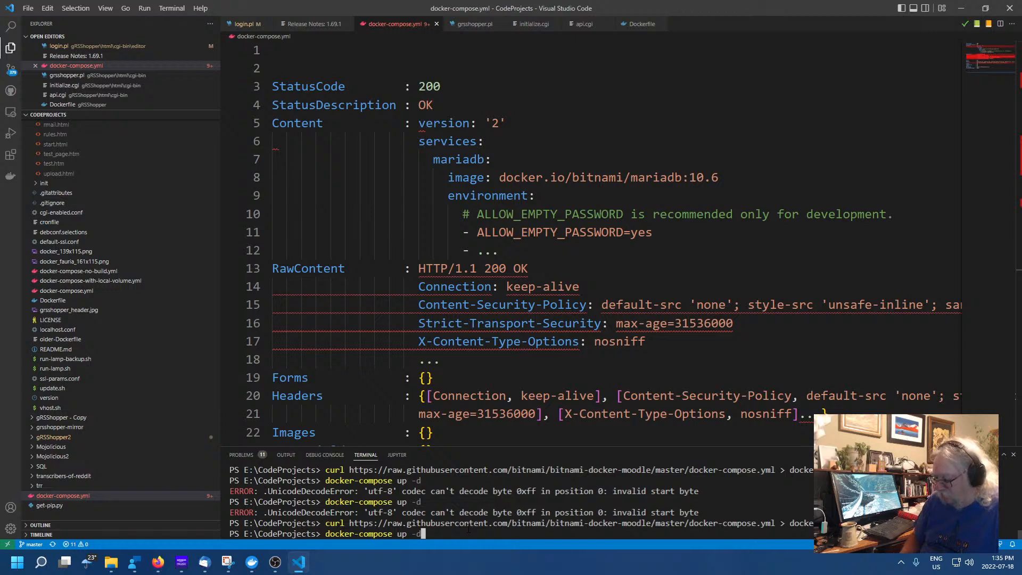
key("Return")
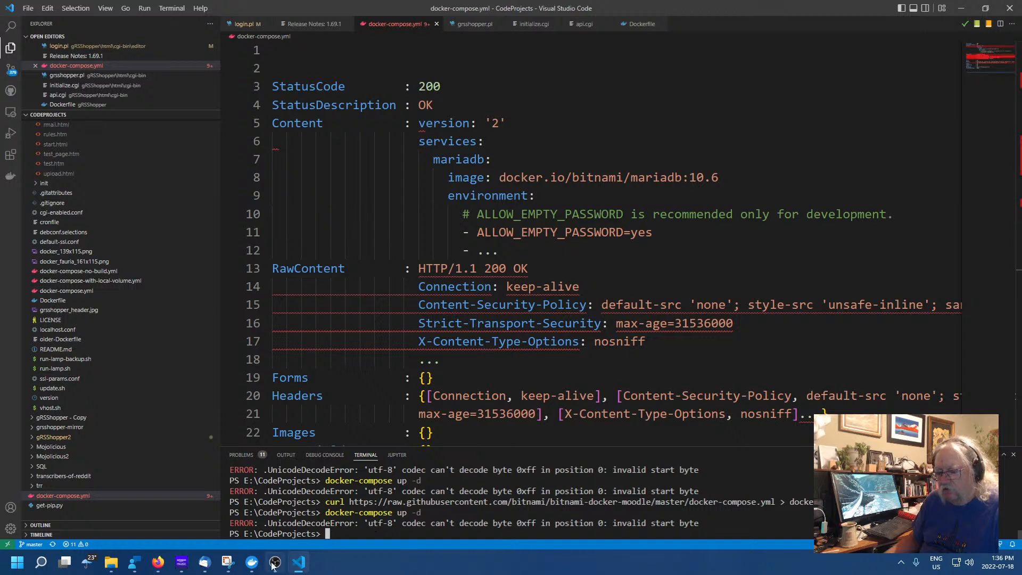
Inspect docker-compose.yml's StatusDescription and YAML lines, finding HTTP response fields around the YAML
mouse_move(305, 564)
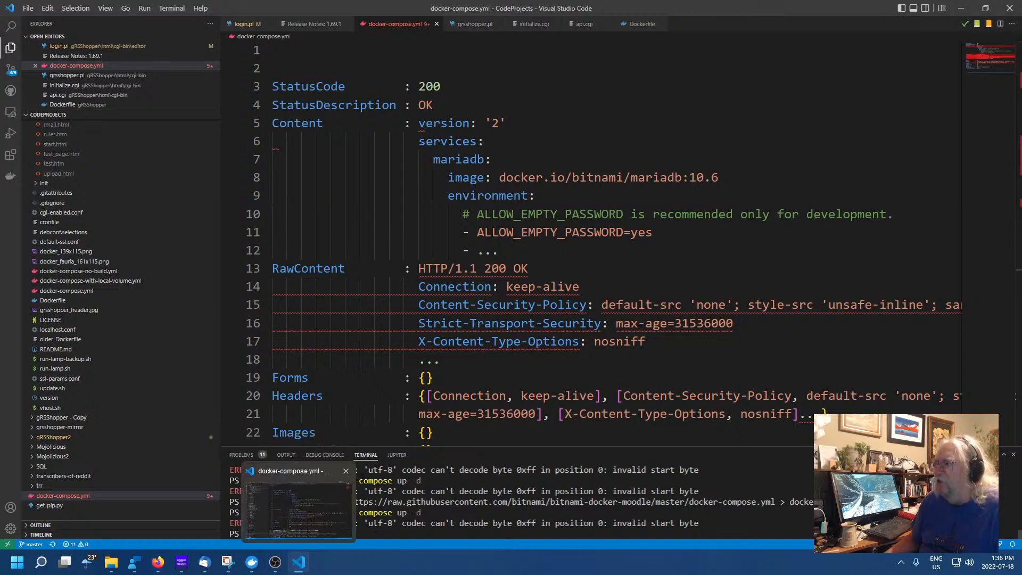
left_click(585, 304)
scroll(574, 371, "down", 2)
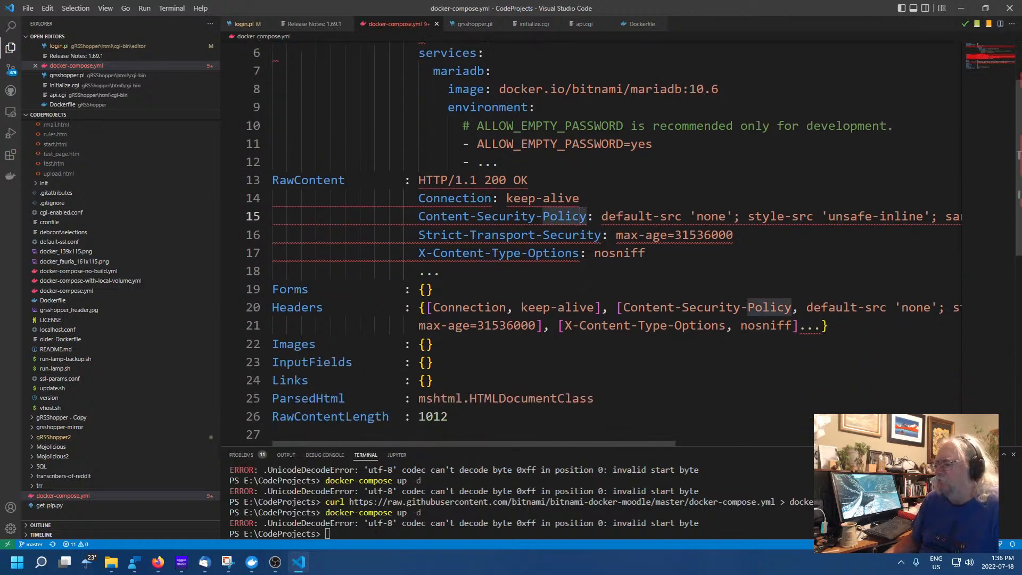
scroll(442, 438, "down", 2)
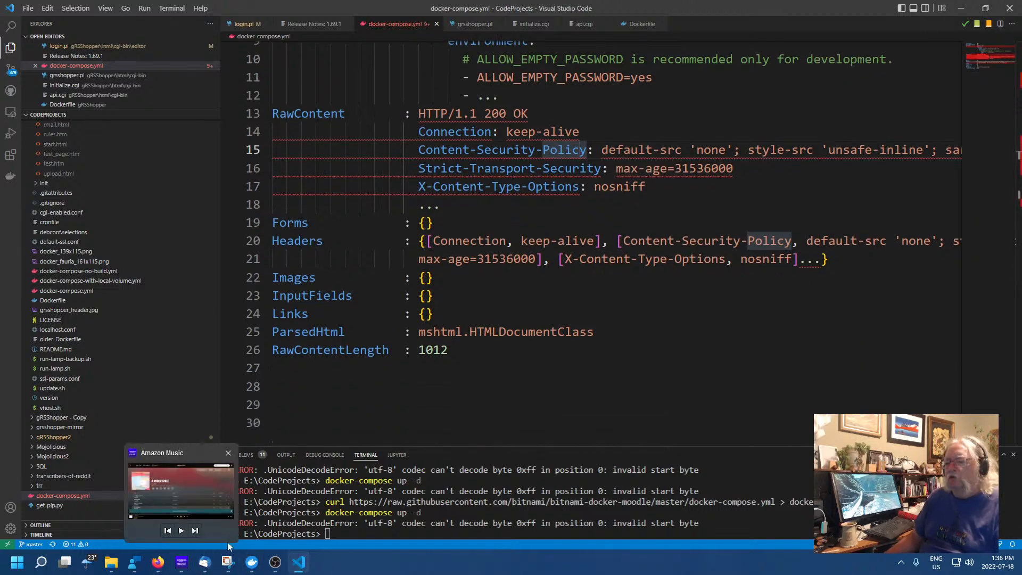
left_click(470, 401)
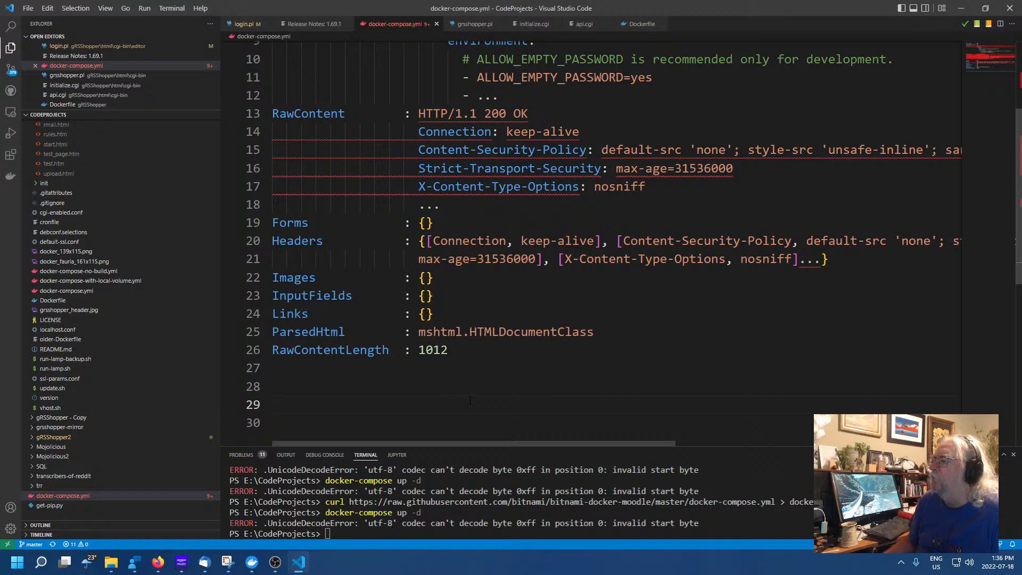
scroll(471, 401, "up", 4)
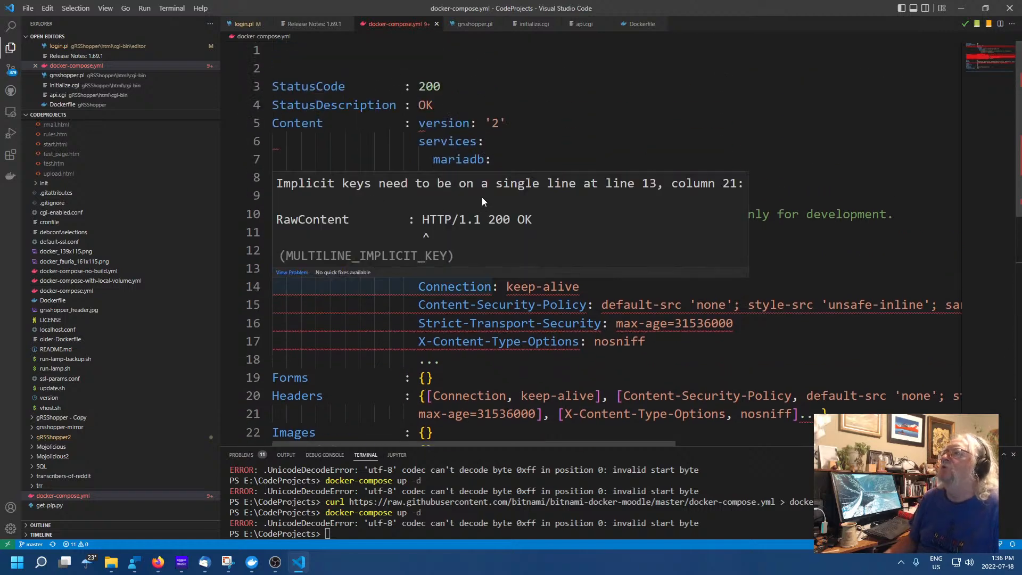
left_click(755, 112)
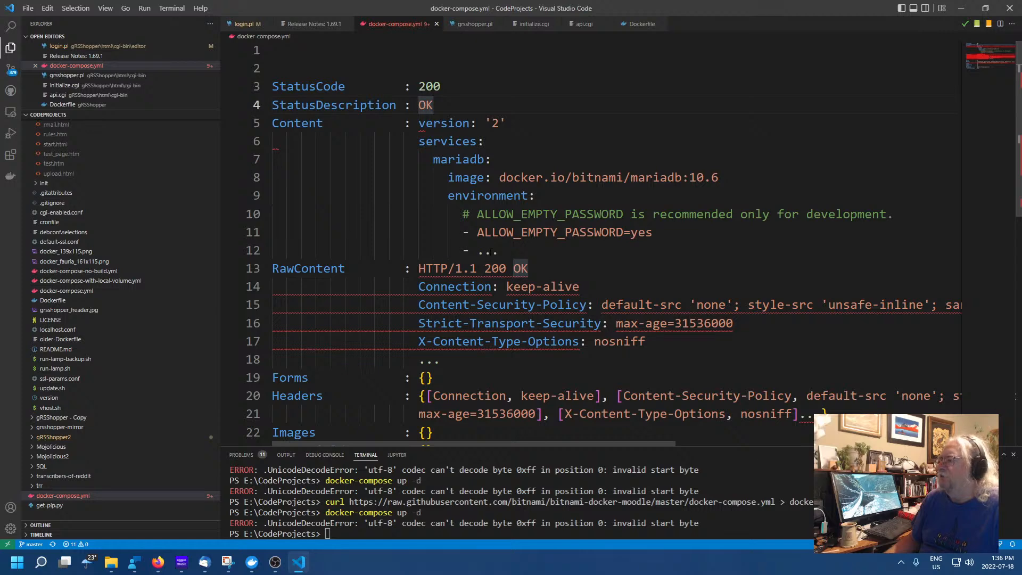
left_click(493, 251)
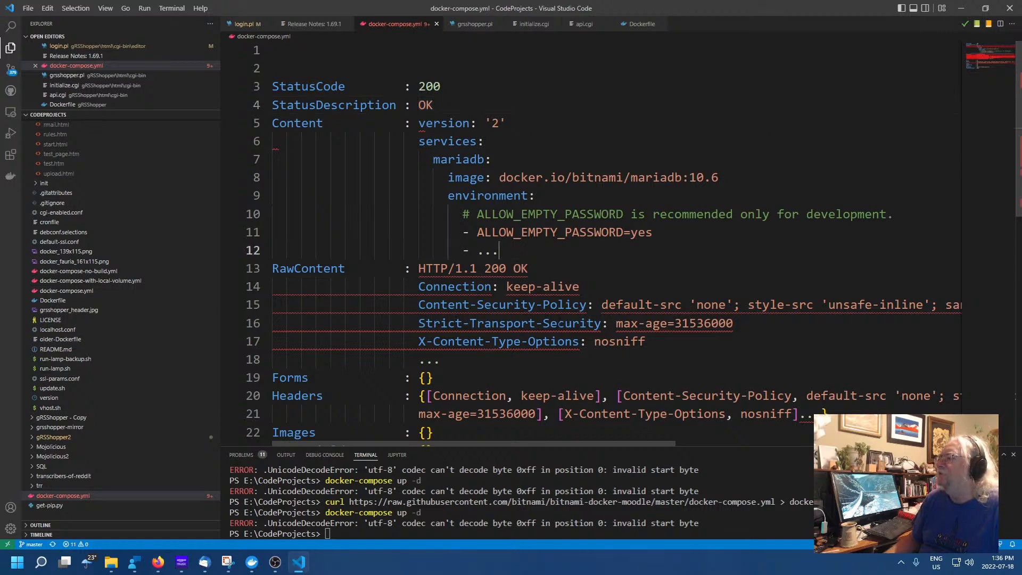
scroll(519, 362, "down", 5)
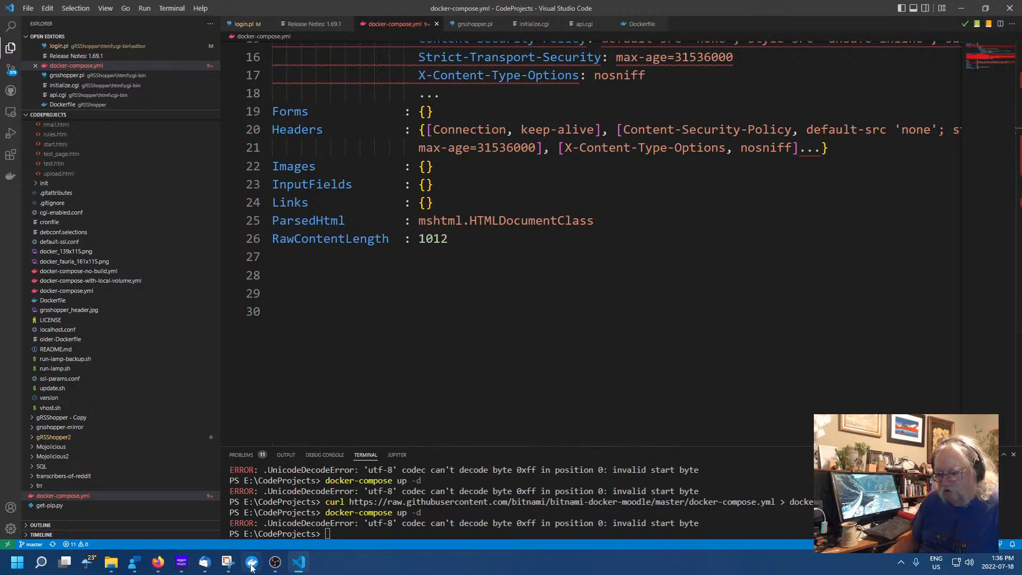
mouse_move(297, 565)
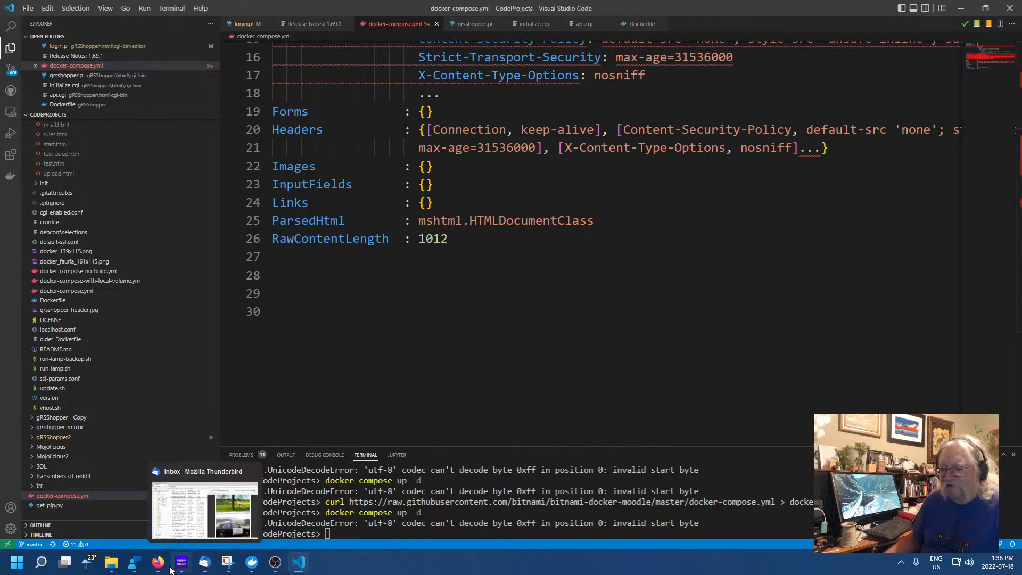
left_click(182, 548)
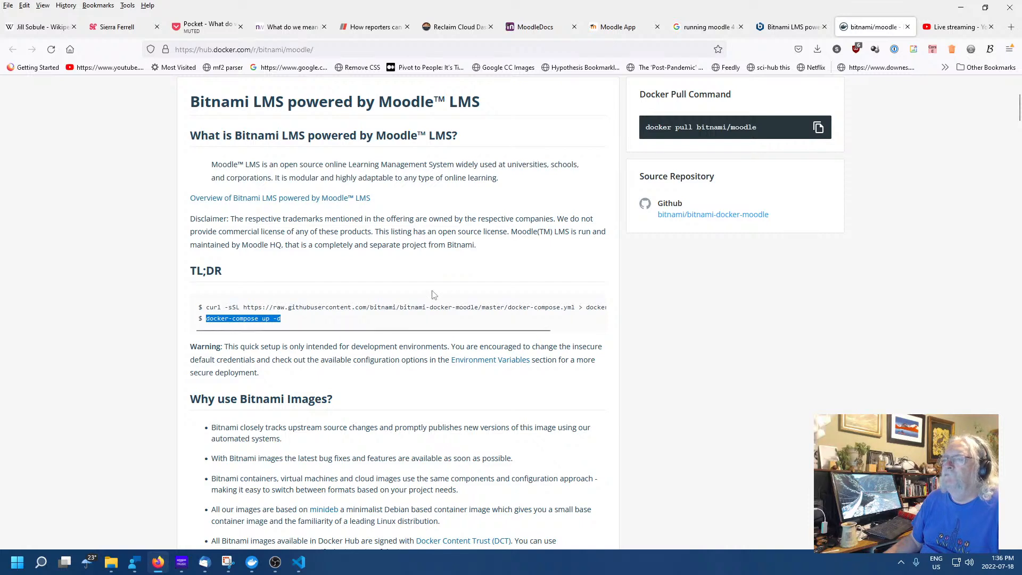
Copy the curl command that downloads docker-compose.yml from the bitnami/moodle TL;DR block
left_click(346, 362)
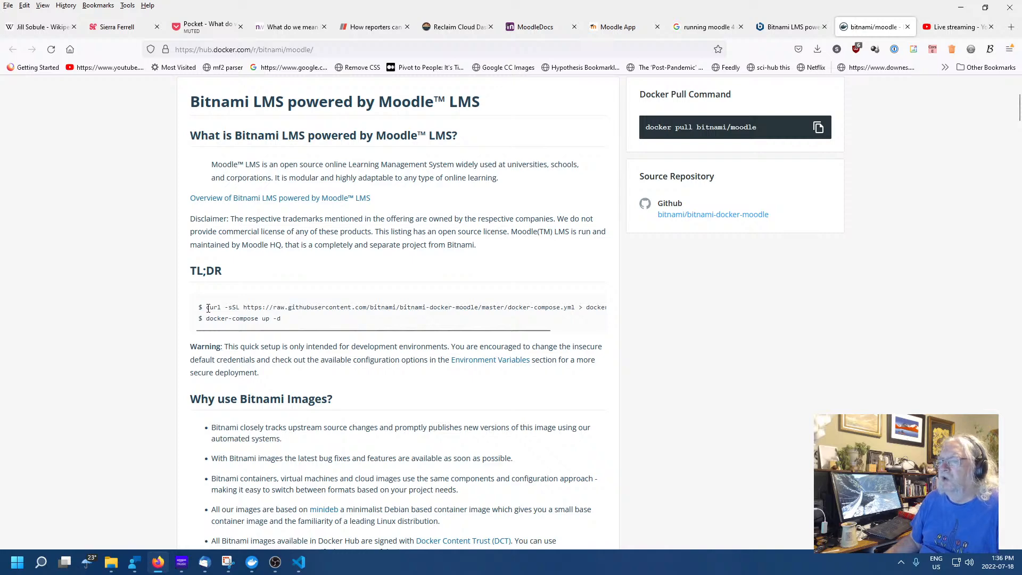
left_click_drag(208, 308, 615, 309)
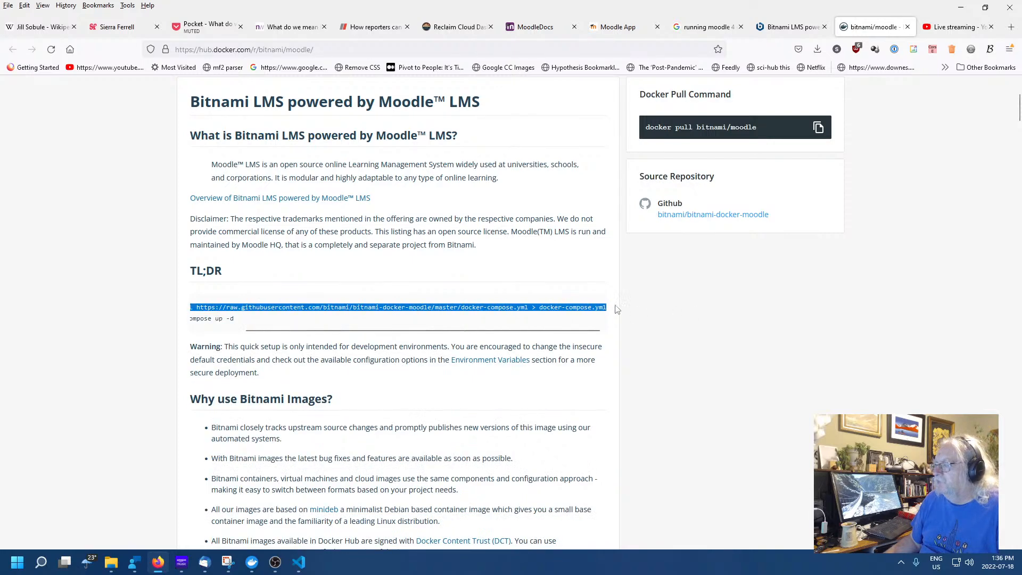
right_click(609, 308)
left_click(608, 320)
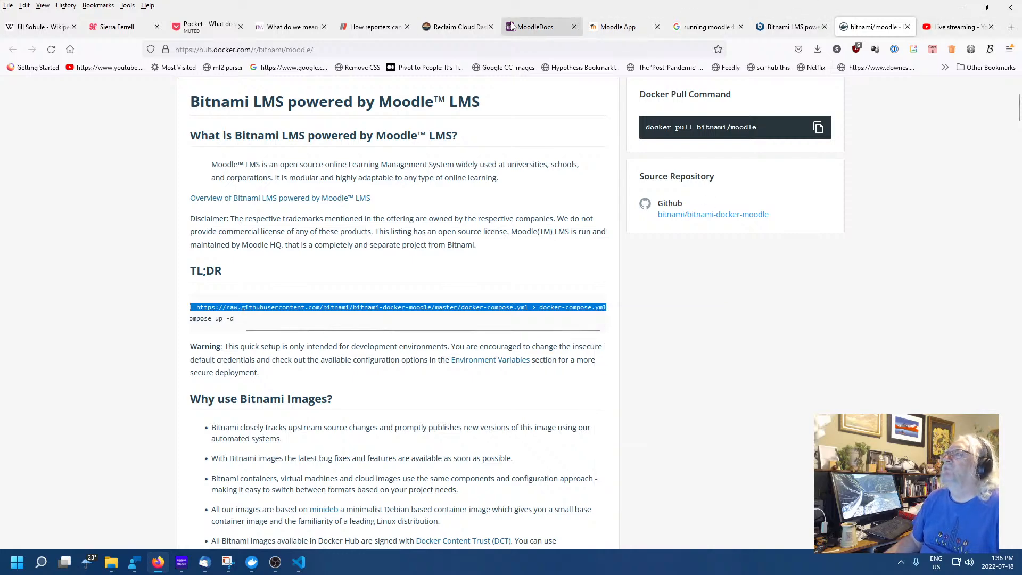
left_click(463, 27)
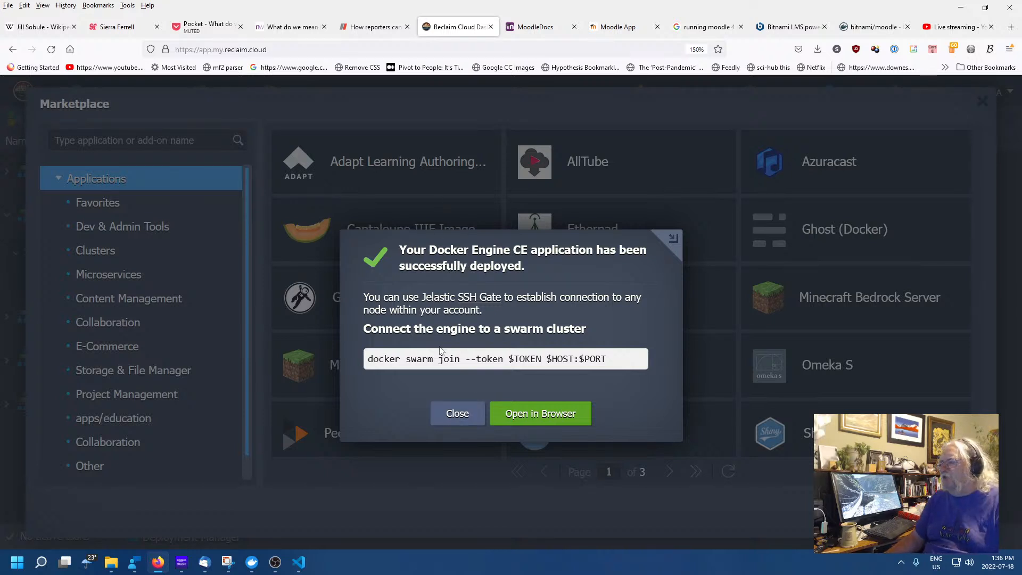
Dismiss the deployment message and Marketplace, then rename the Engine Node alias to Moodle
left_click(457, 414)
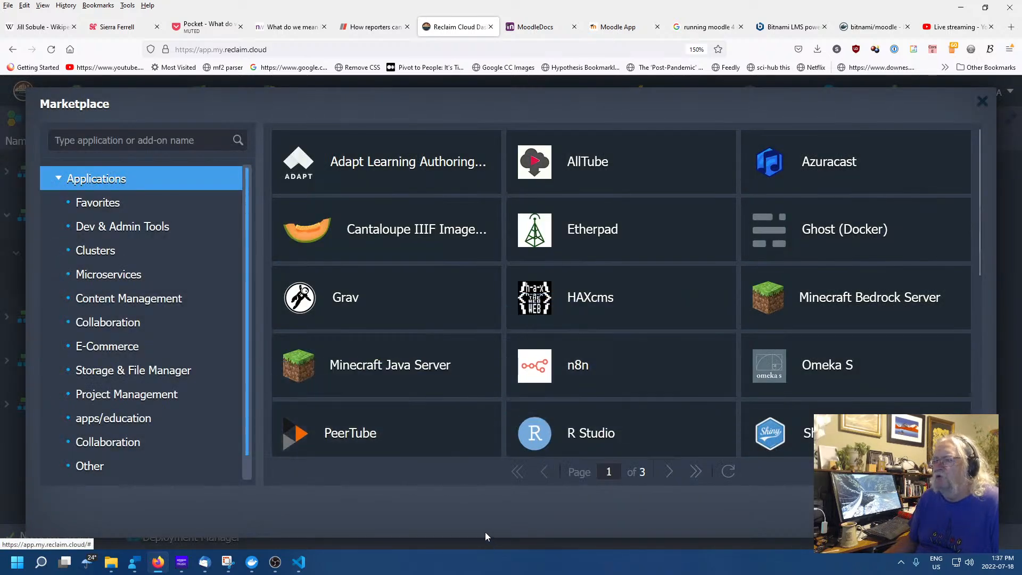
left_click(950, 512)
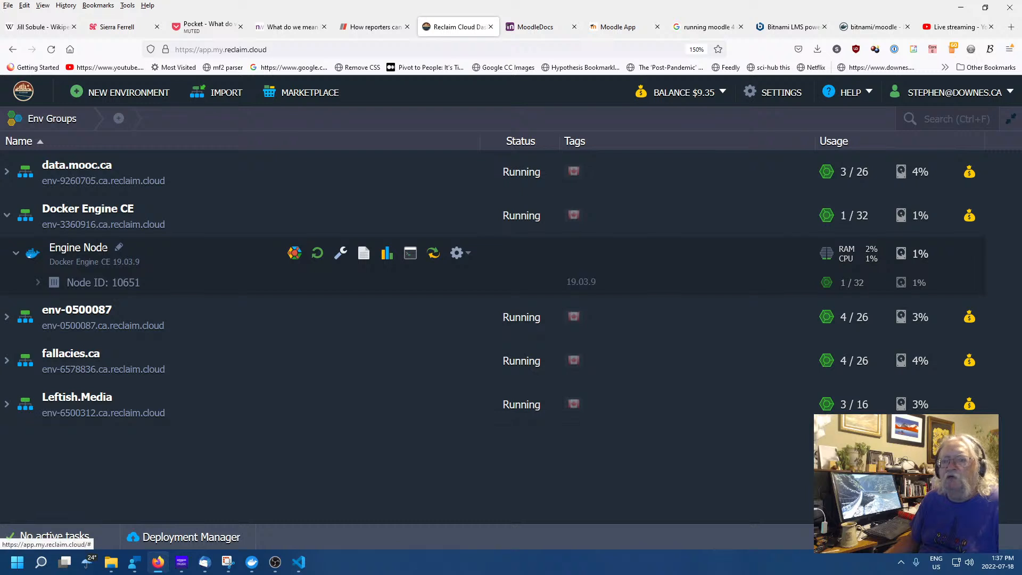
left_click(119, 249)
type("Mo")
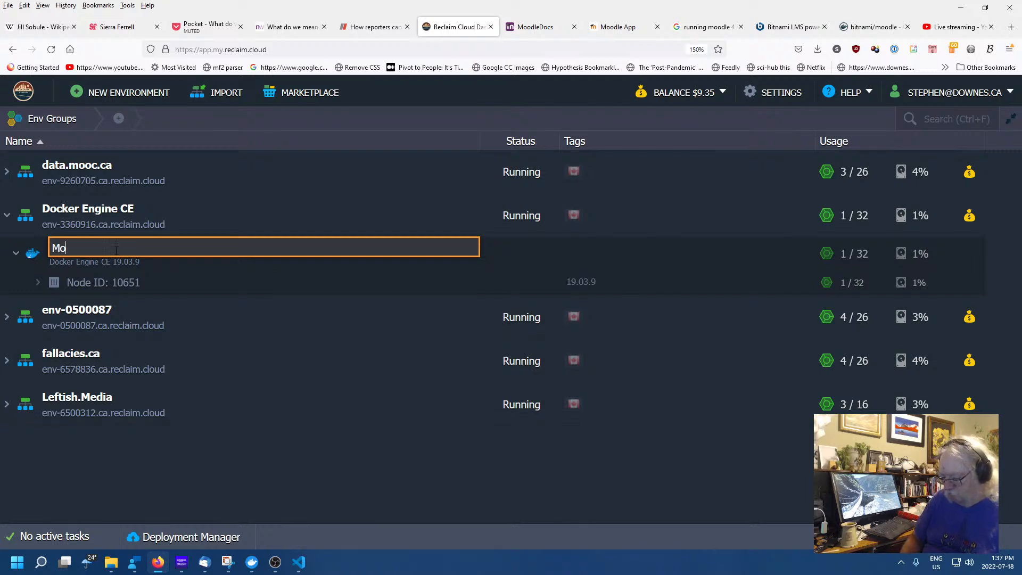
type("odle")
key("Return")
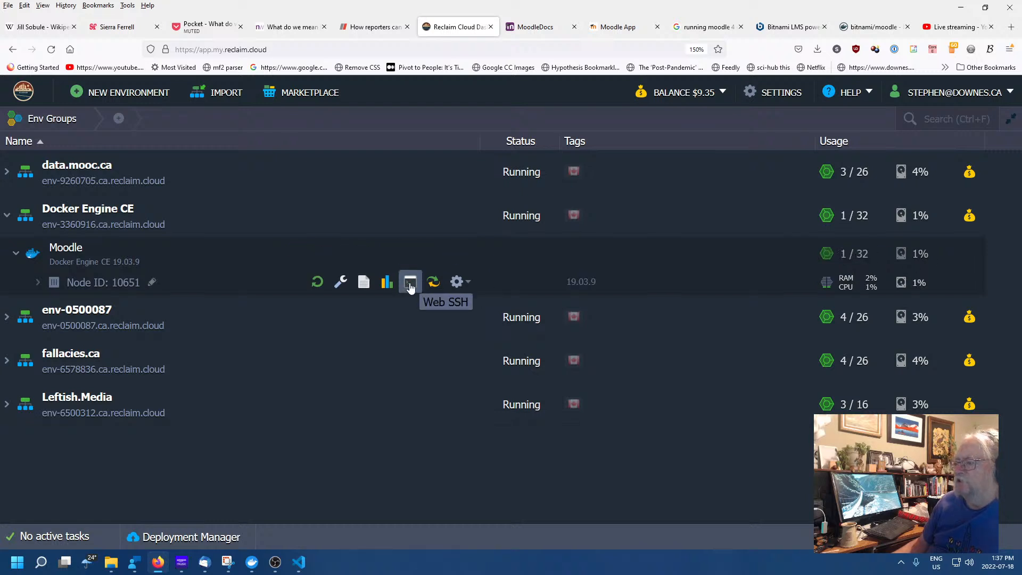
Open Web SSH on the Moodle node and run the curl command to download docker-compose.yml
left_click(410, 284)
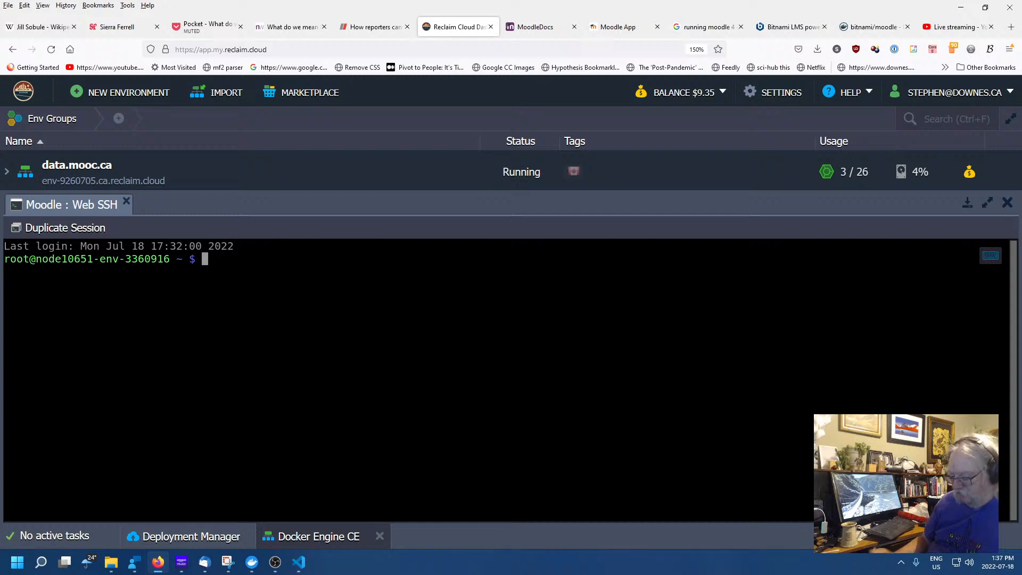
key("ctrl+v")
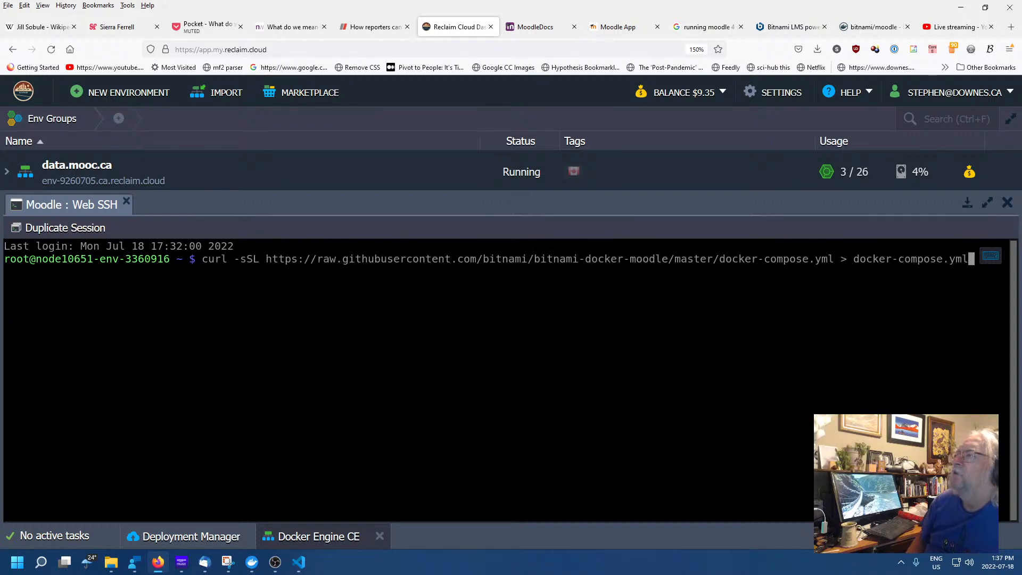
key("Return")
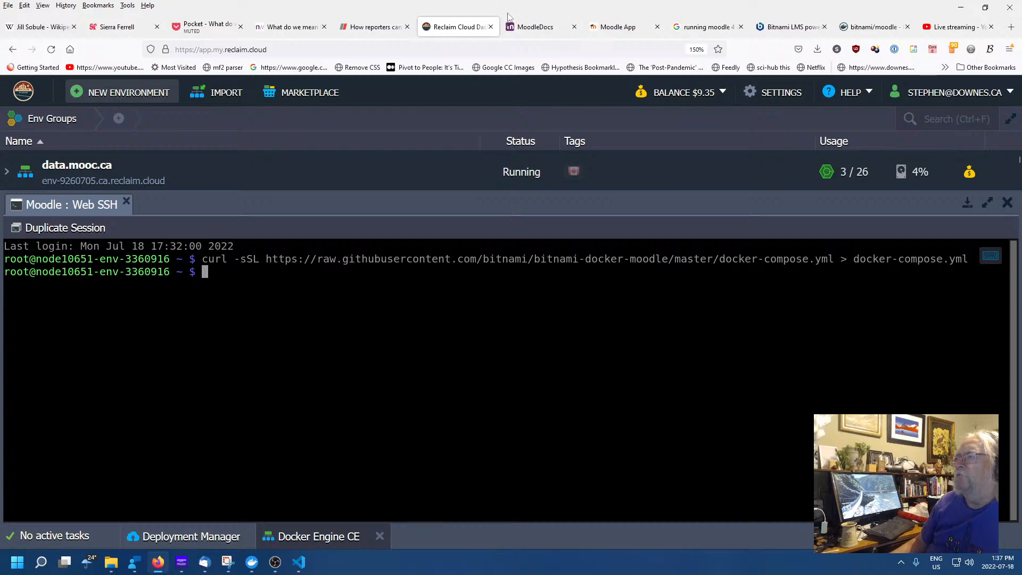
Select 'docker-compose up -d' on the bitnami/moodle Docker Hub page, then return to the server terminal
left_click(623, 29)
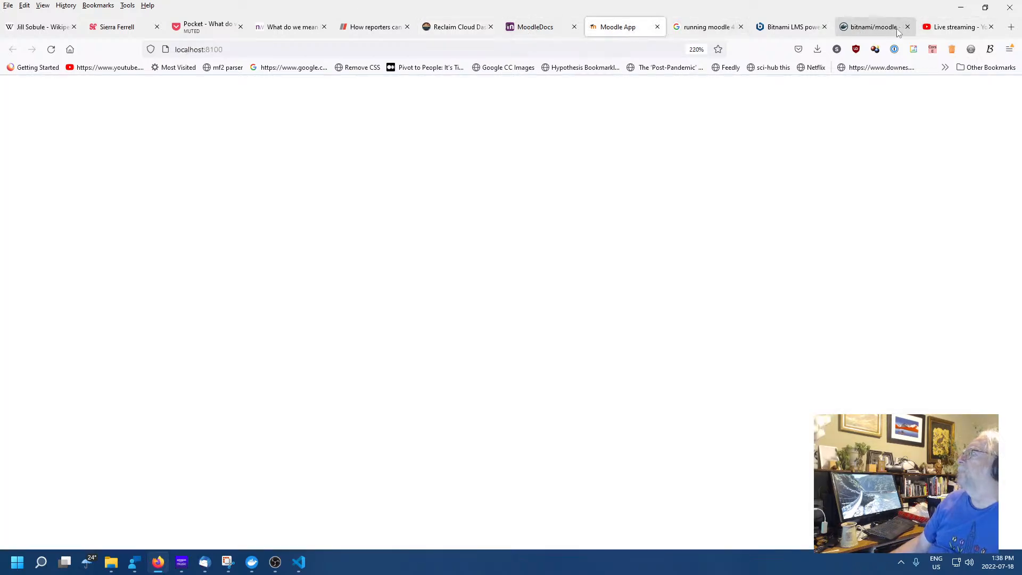
left_click(855, 33)
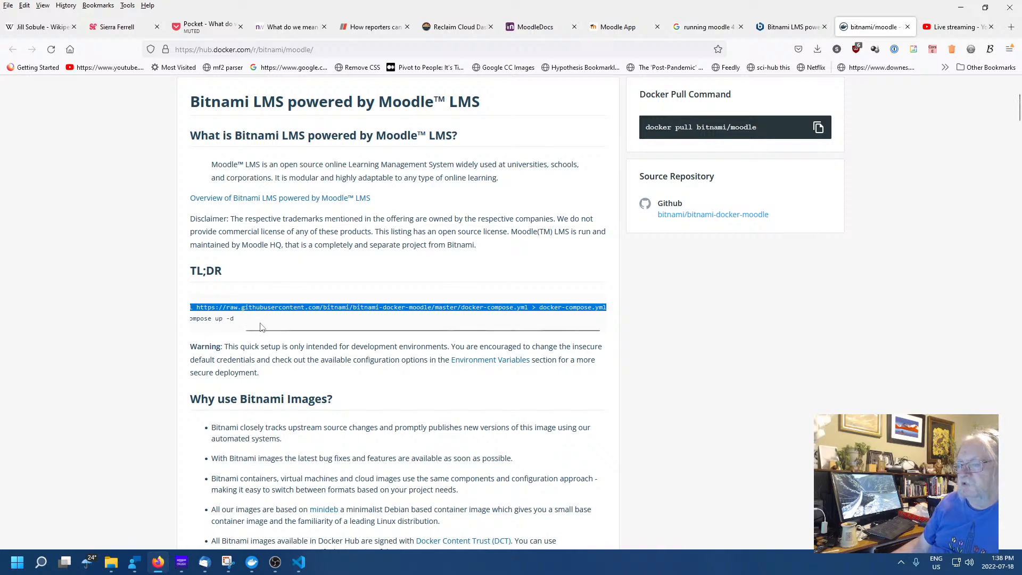
mouse_move(270, 329)
left_mouse_down()
mouse_move(179, 329)
mouse_move(282, 319)
left_mouse_up()
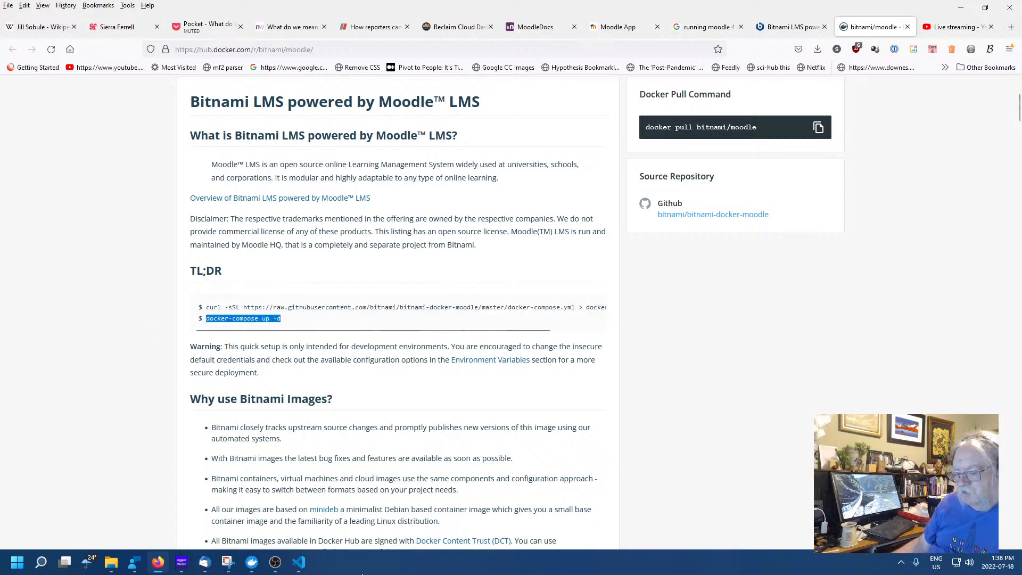
left_click(298, 562)
mouse_move(281, 568)
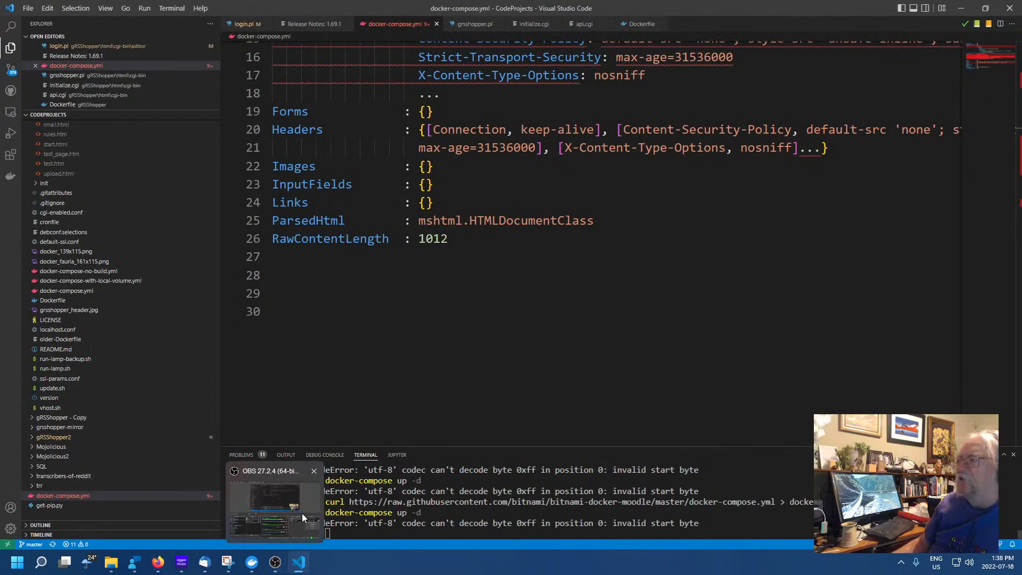
left_click(163, 562)
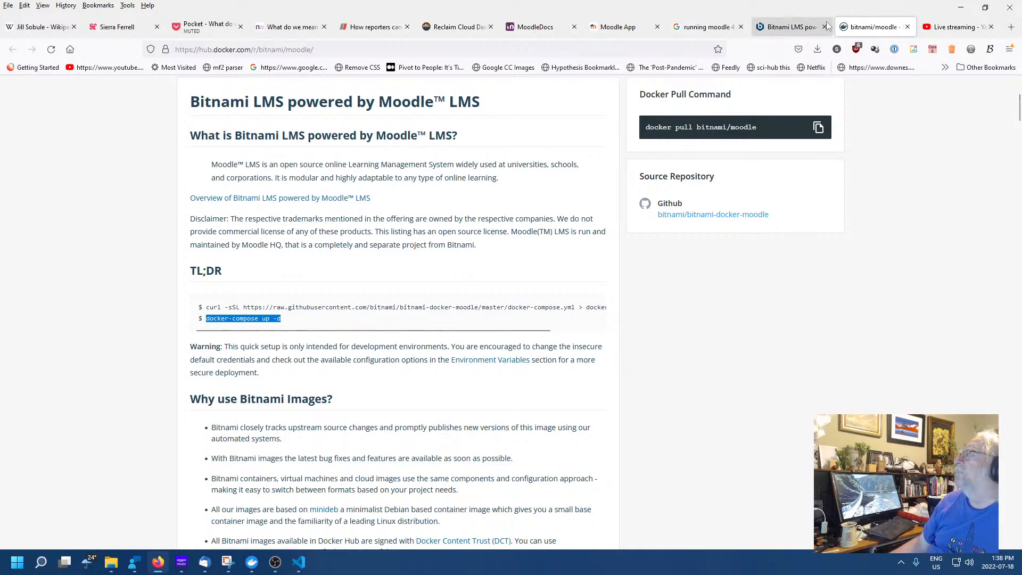
left_click(533, 27)
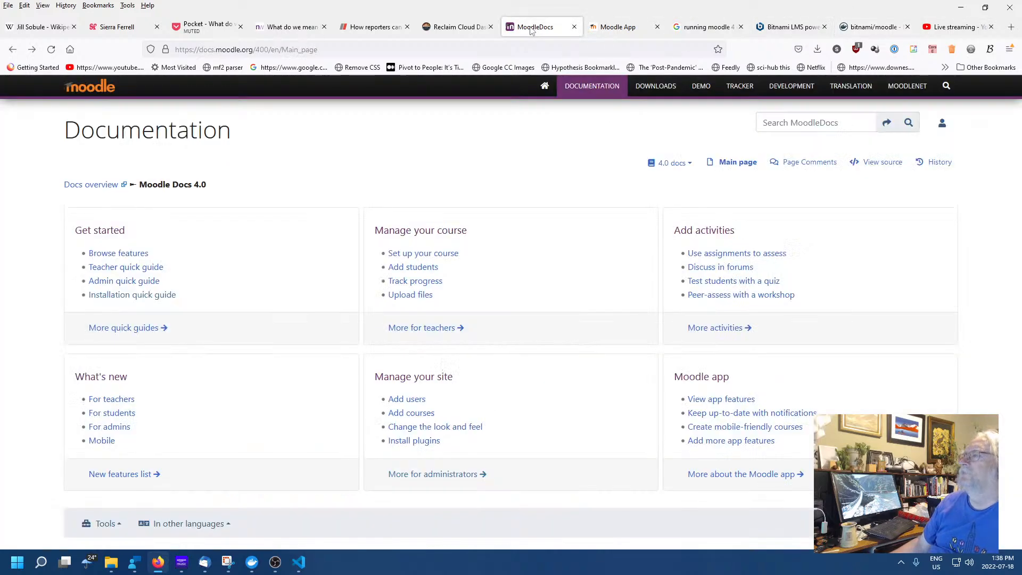
left_click(457, 26)
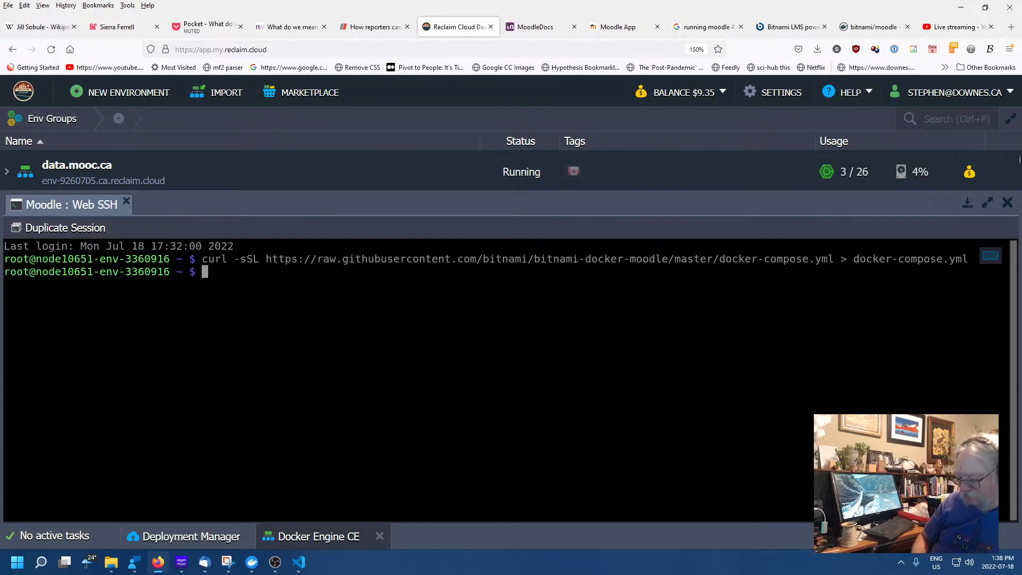
Run 'docker-compose up -d' to create root_mariadb_1 and root_moodle_1, then enlarge the environment list
key("ctrl+v")
key("Return")
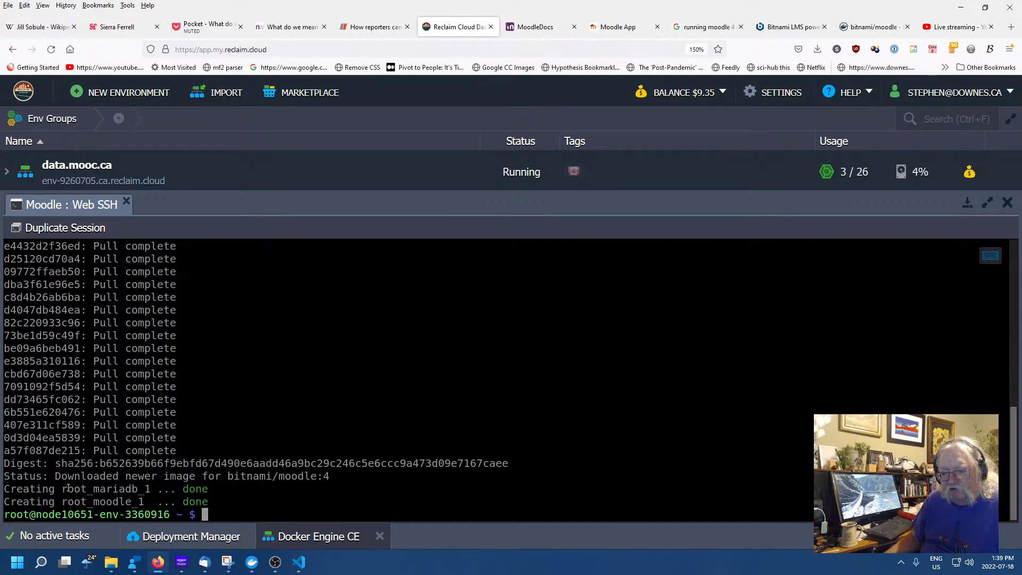
left_click_drag(65, 489, 161, 489)
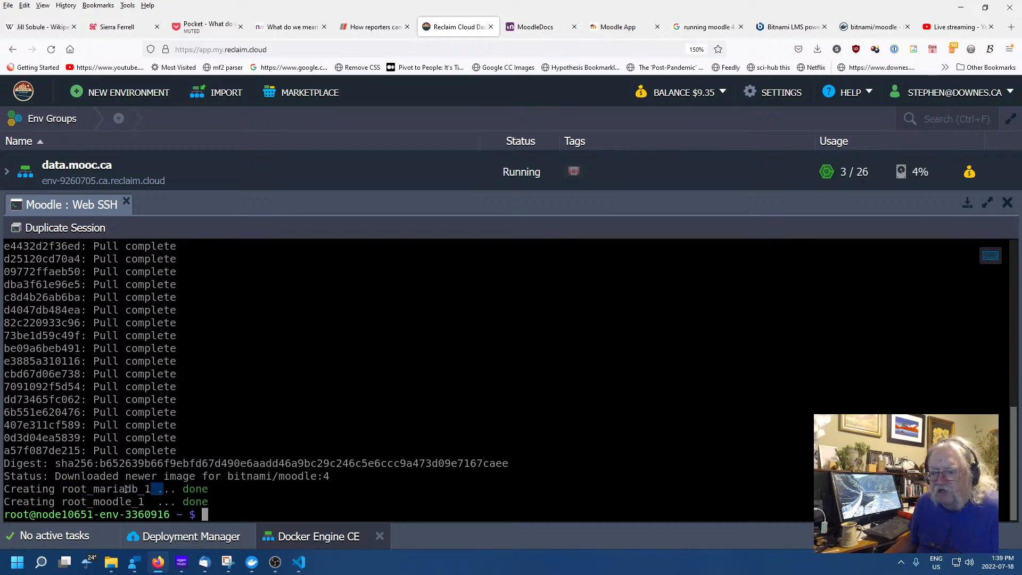
left_click(95, 488)
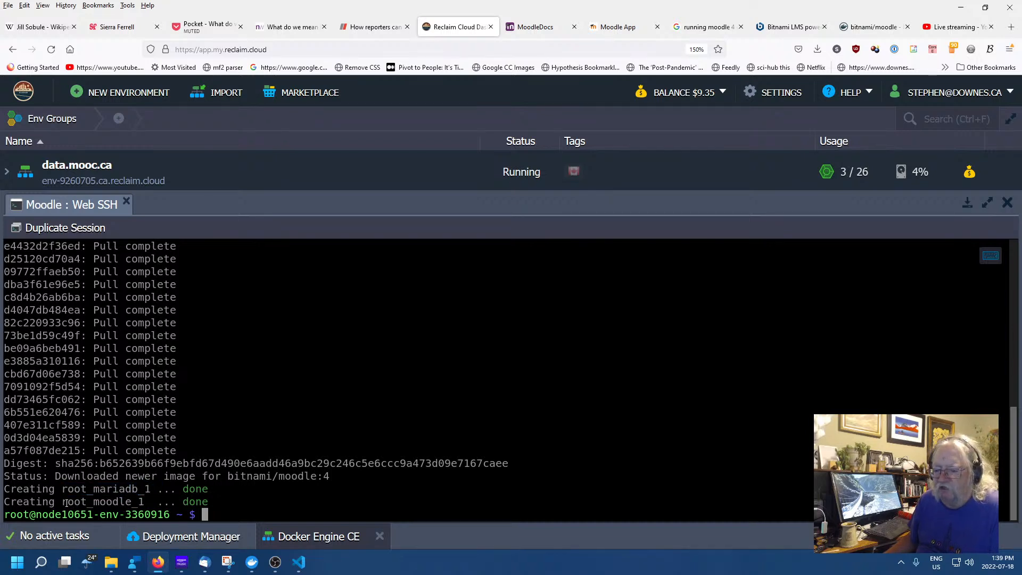
left_click_drag(65, 502, 147, 502)
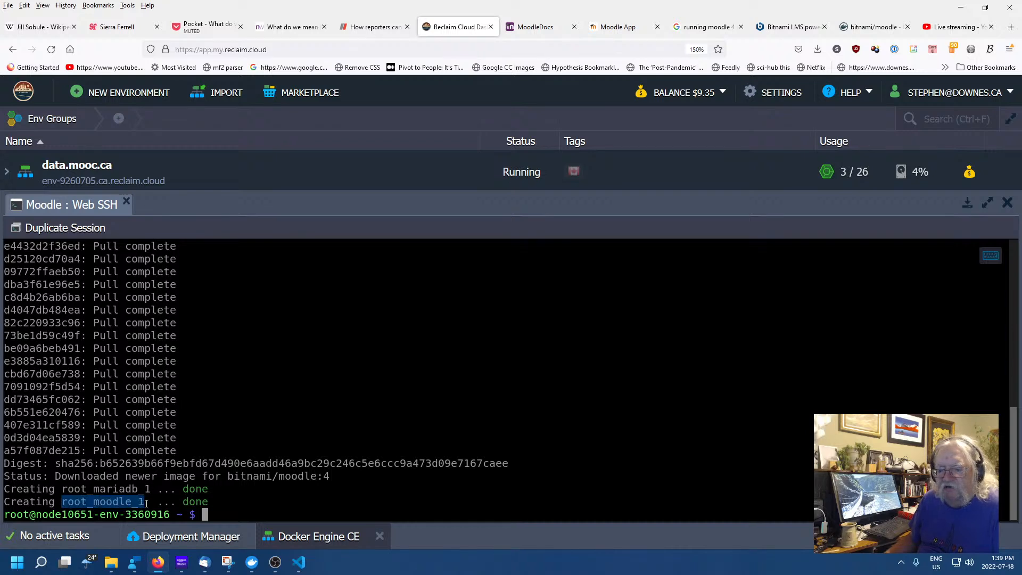
left_click(112, 494)
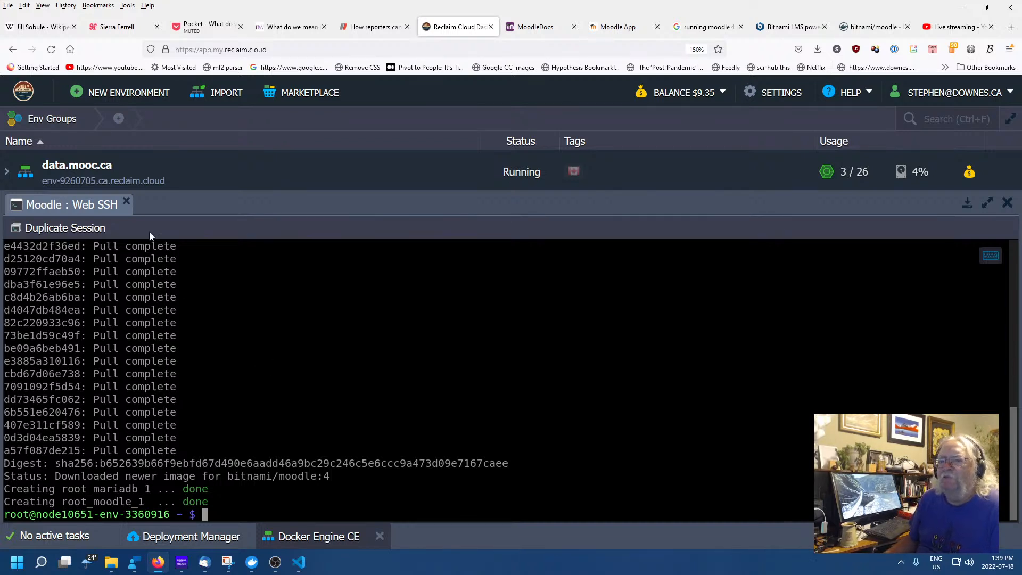
left_click_drag(198, 214, 198, 375)
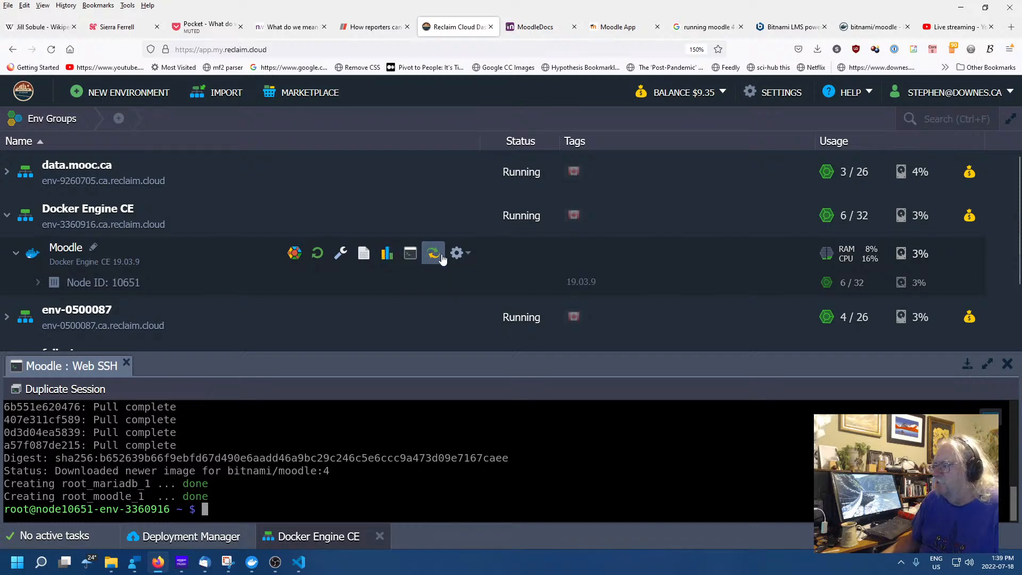
Rename the Docker Engine CE environment to 'Moodle' and collapse its node details
left_click(469, 257)
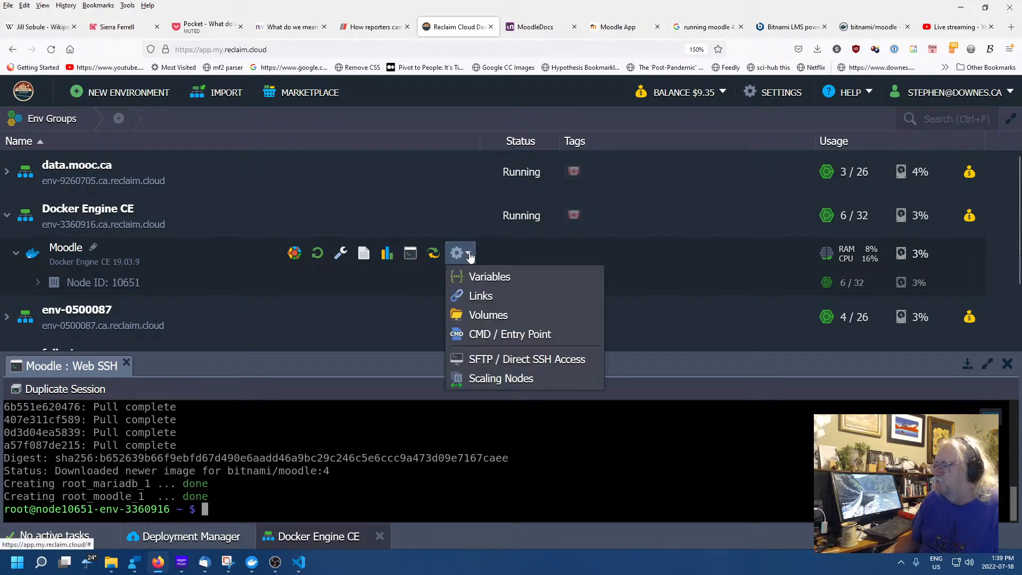
left_click(469, 257)
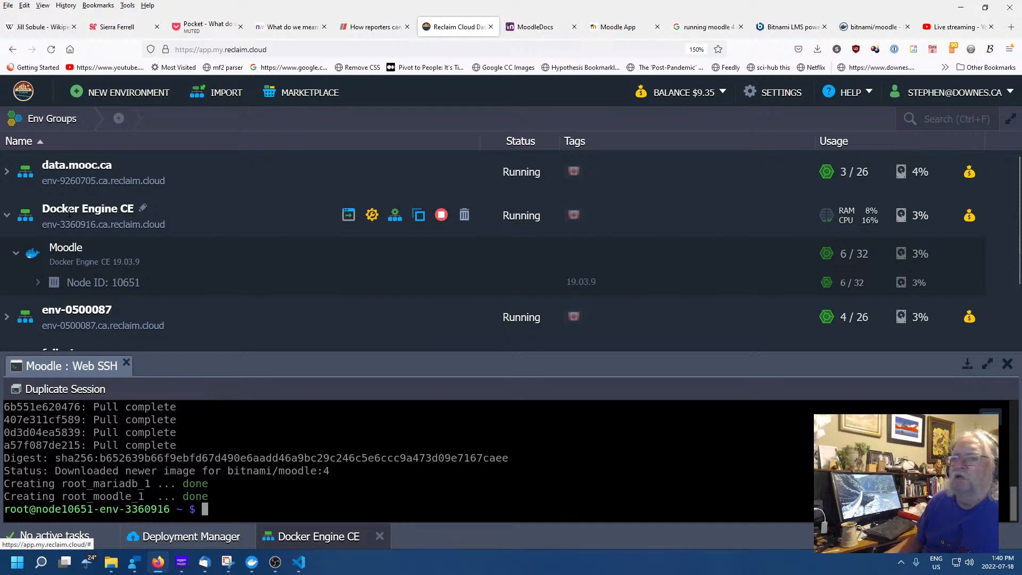
left_click(15, 255)
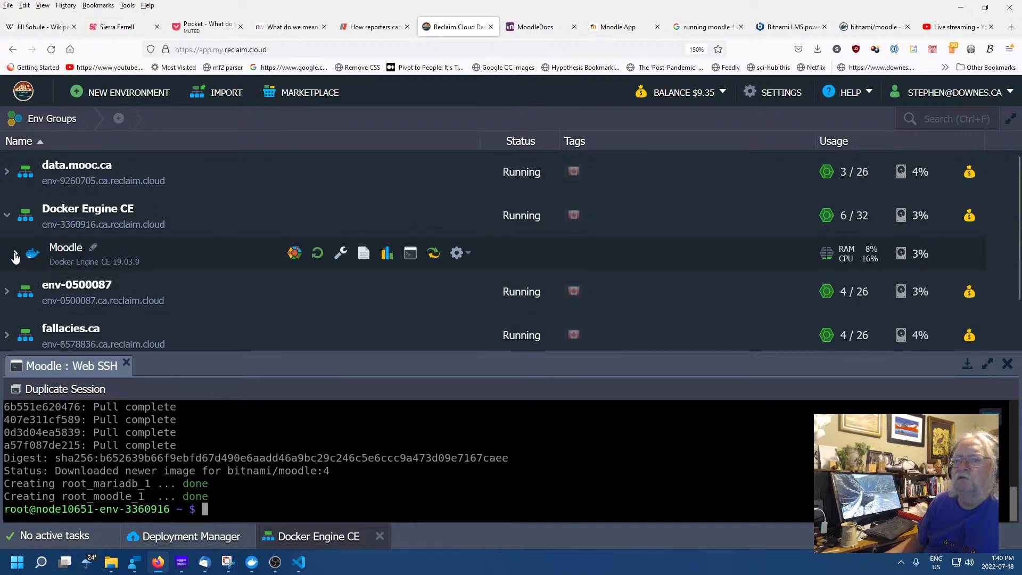
left_click(16, 255)
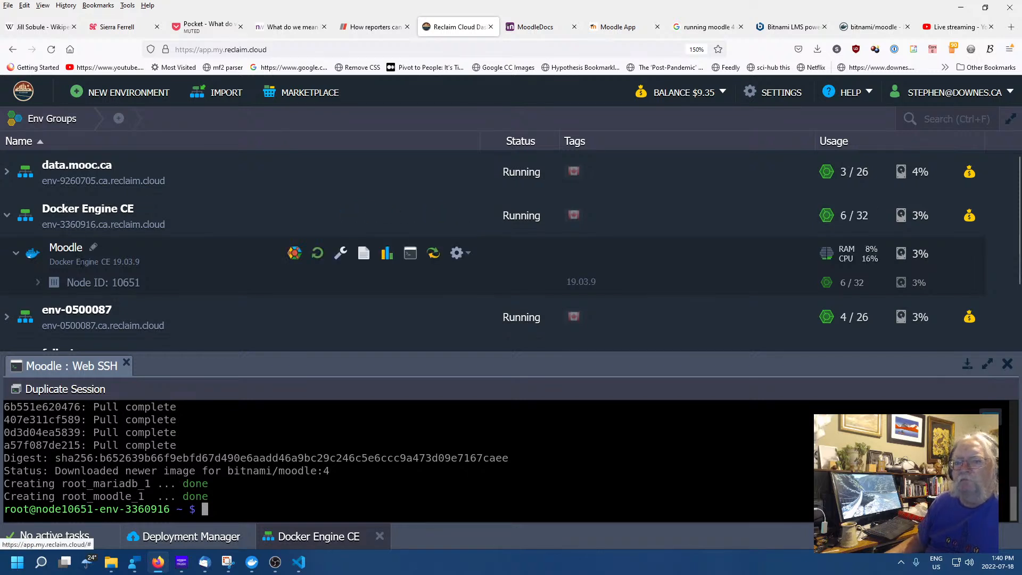
scroll(84, 266, "down", 2)
scroll(84, 265, "up", 2)
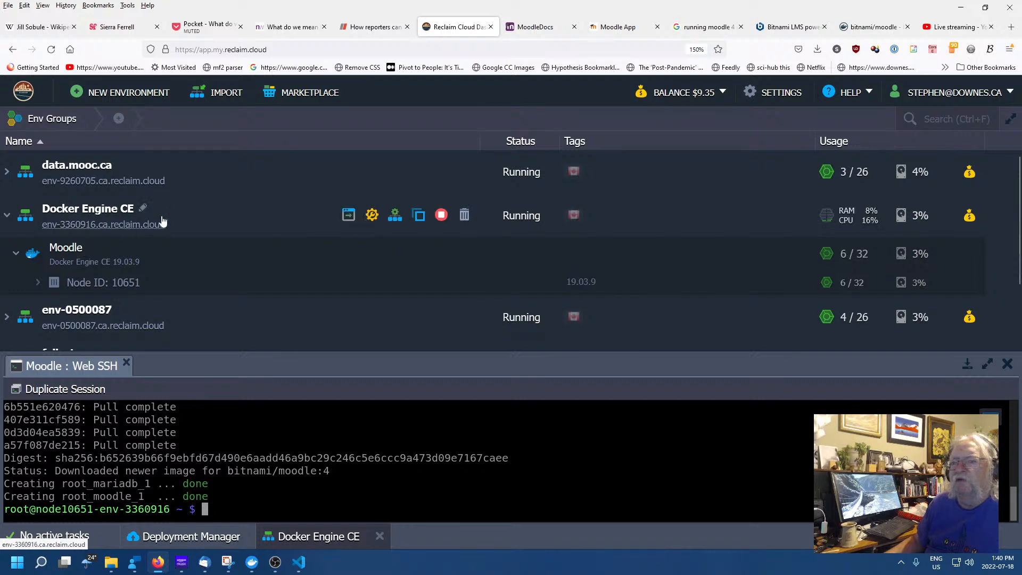
left_click(145, 206)
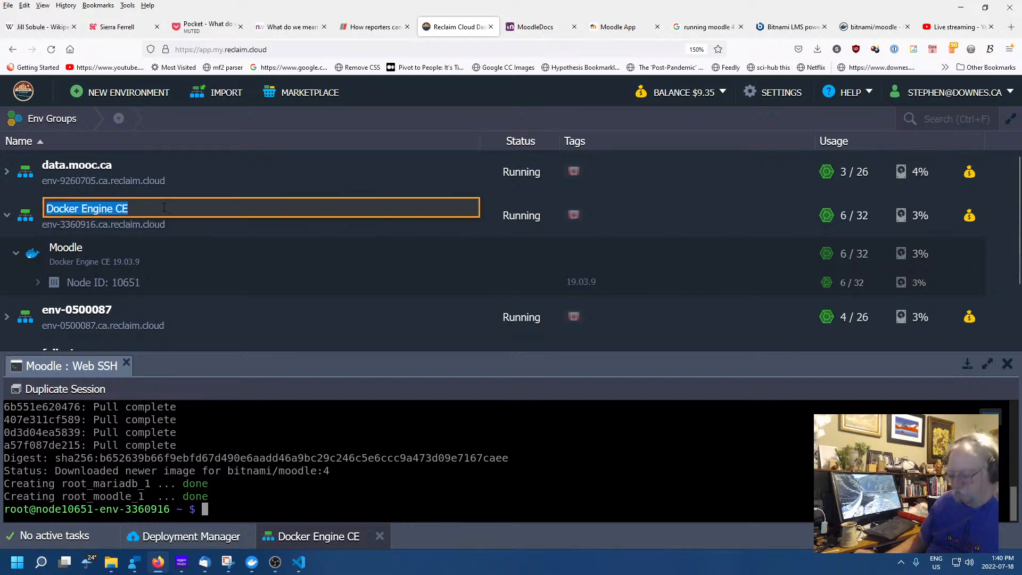
type("Moodle")
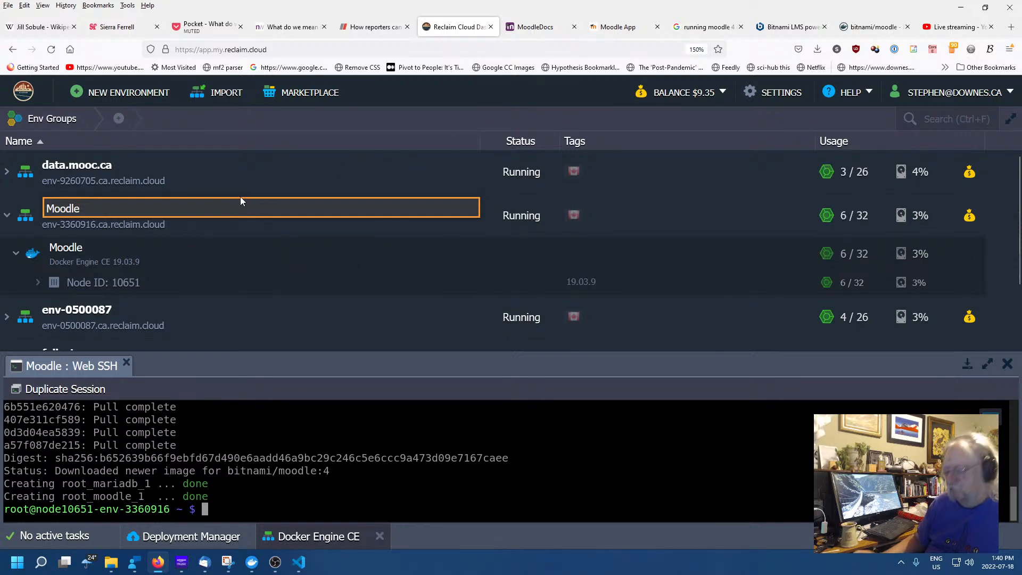
key("Return")
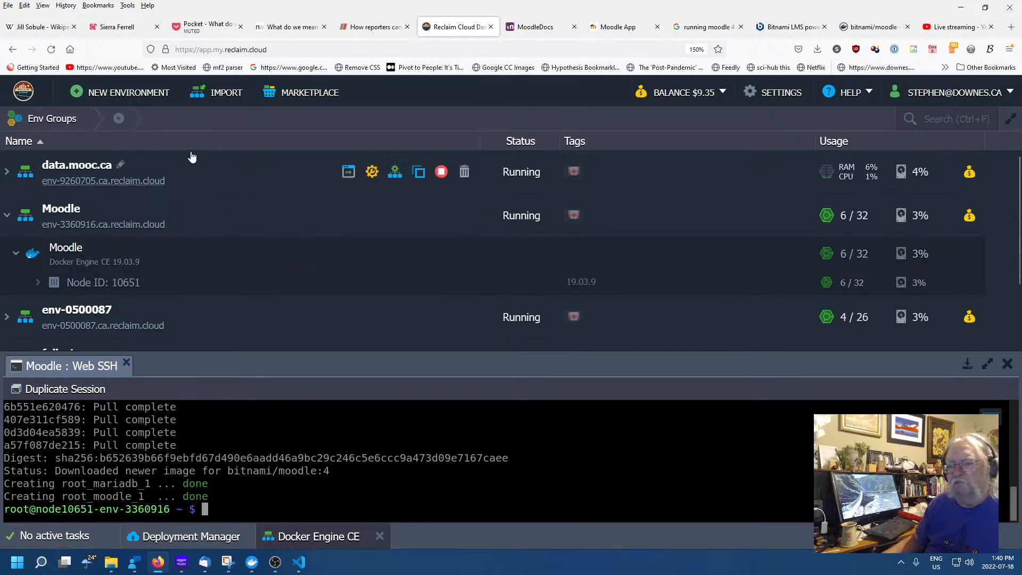
left_click(16, 255)
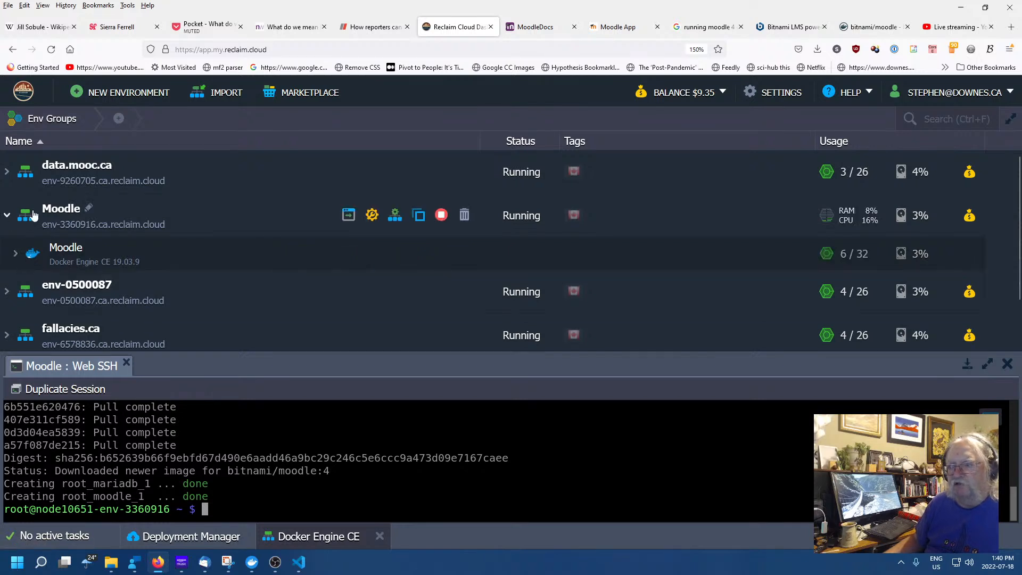
Open the Moodle environment's New Site and try logging in with empty credentials
left_click(349, 215)
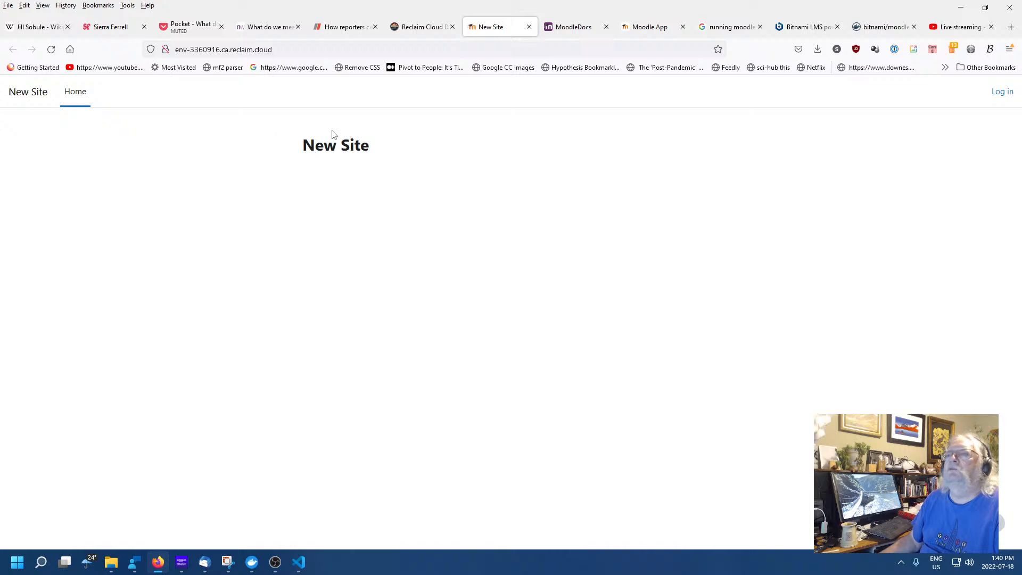
left_click(38, 94)
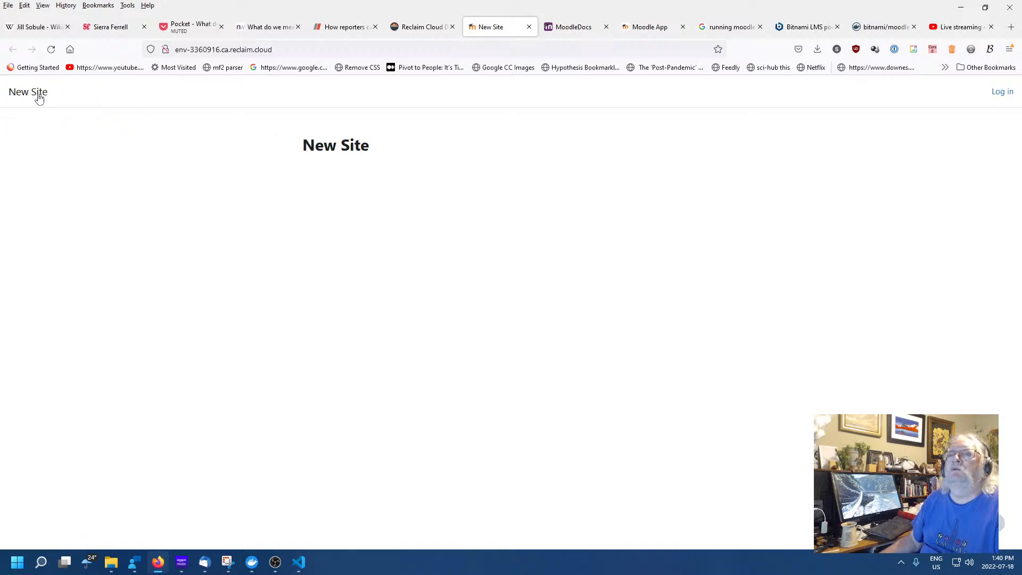
left_click(73, 98)
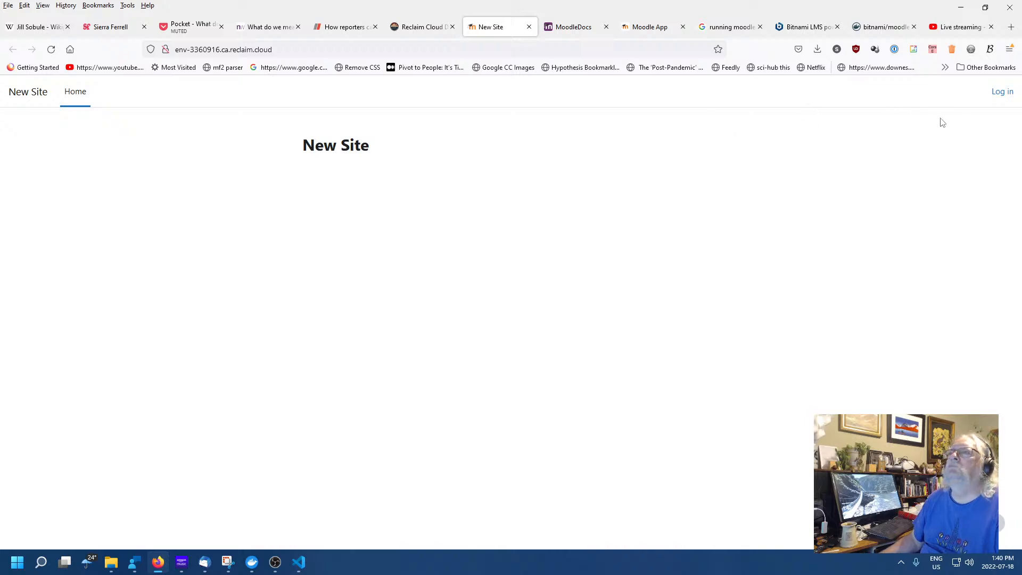
left_click(1003, 93)
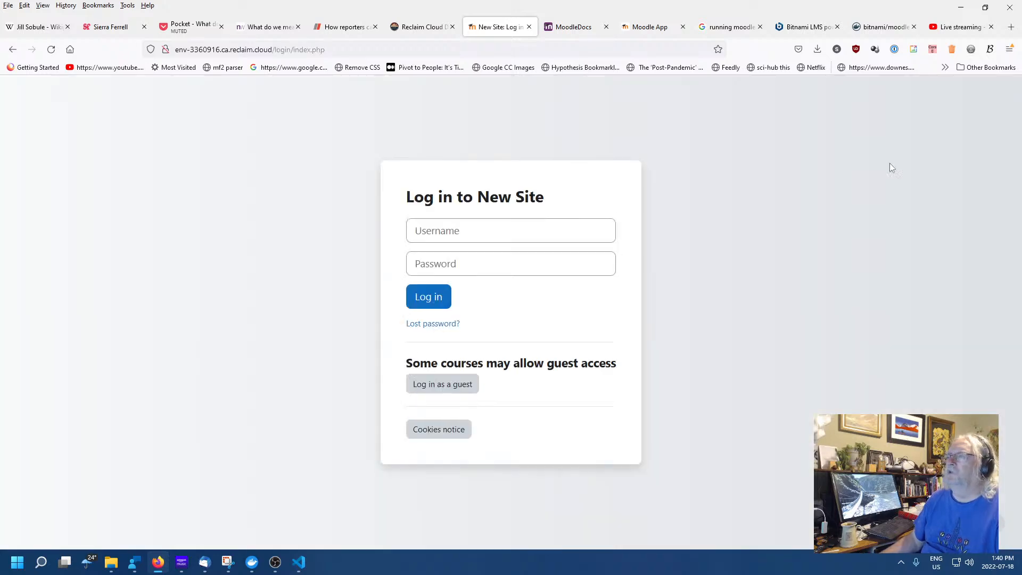
left_click(473, 230)
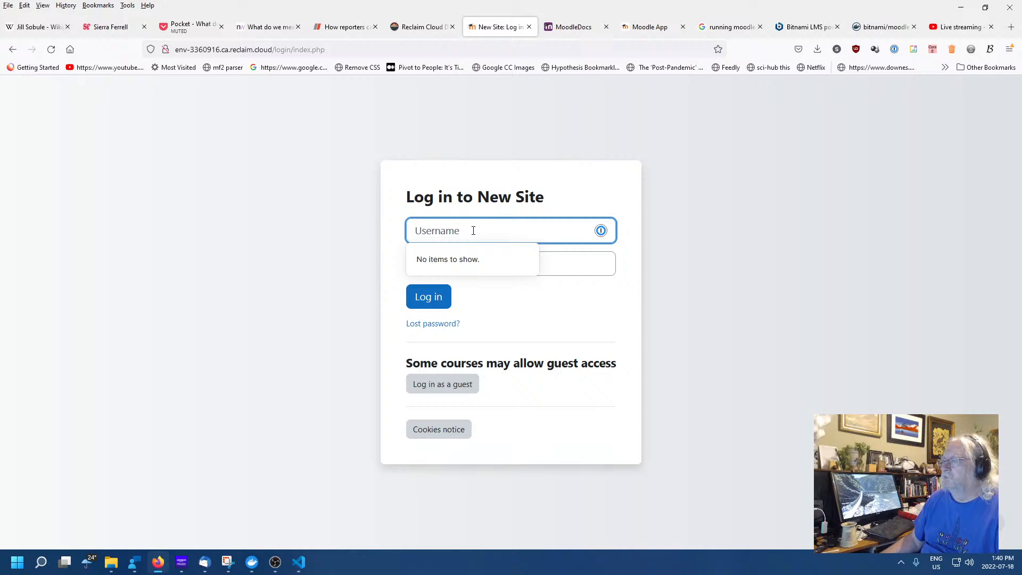
left_click(621, 294)
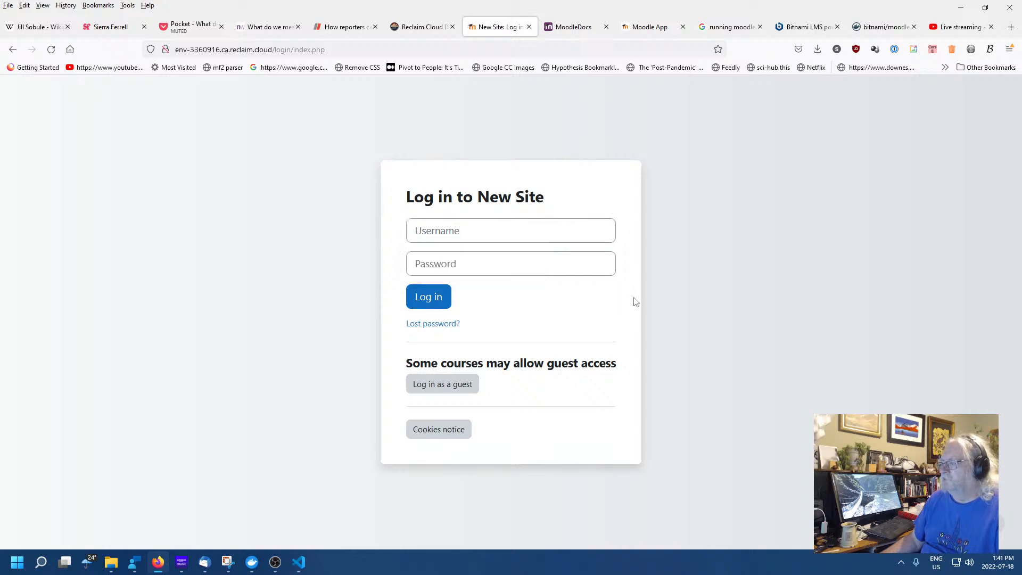
left_click(425, 298)
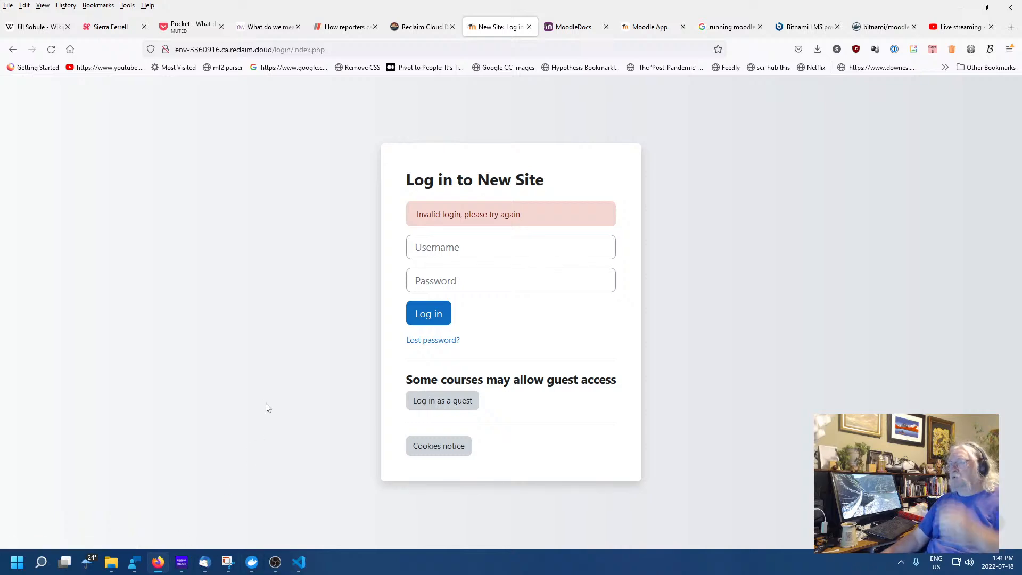
Review the docker-compose file in the code editor
left_click(158, 561)
left_click(273, 312)
scroll(591, 243, "up", 5)
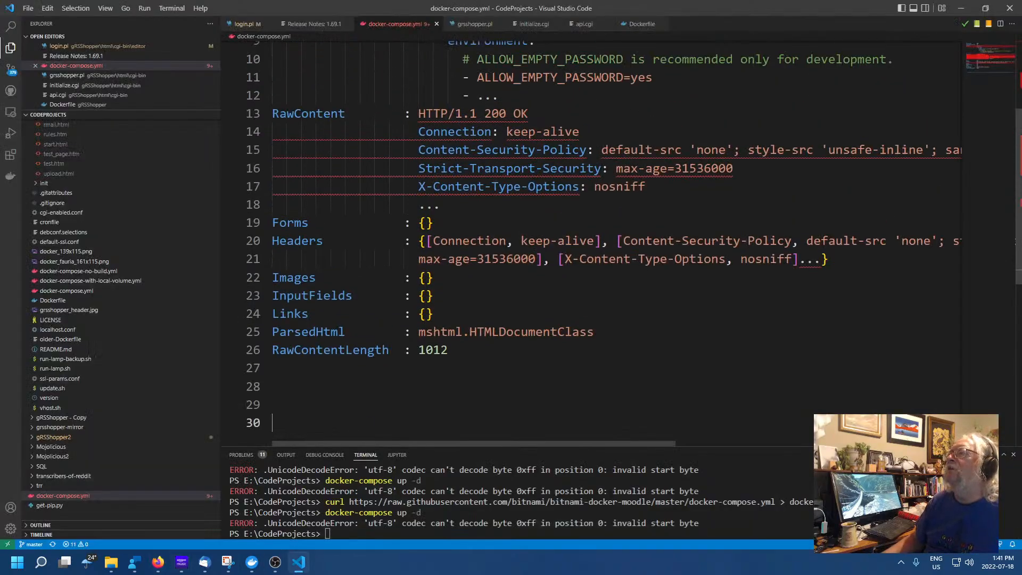
scroll(591, 243, "down", 4)
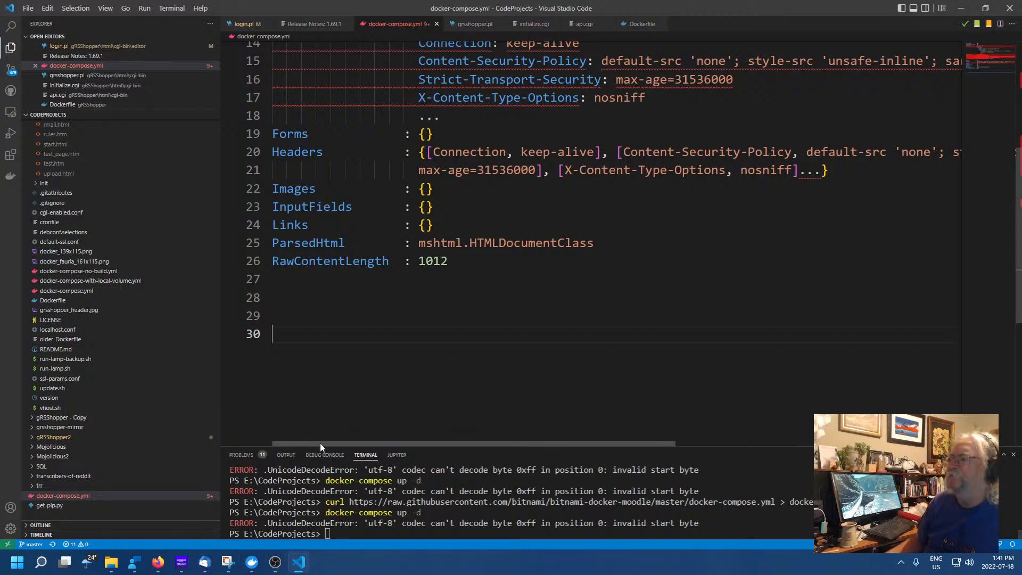
scroll(430, 368, "up", 2)
scroll(430, 368, "up", 2)
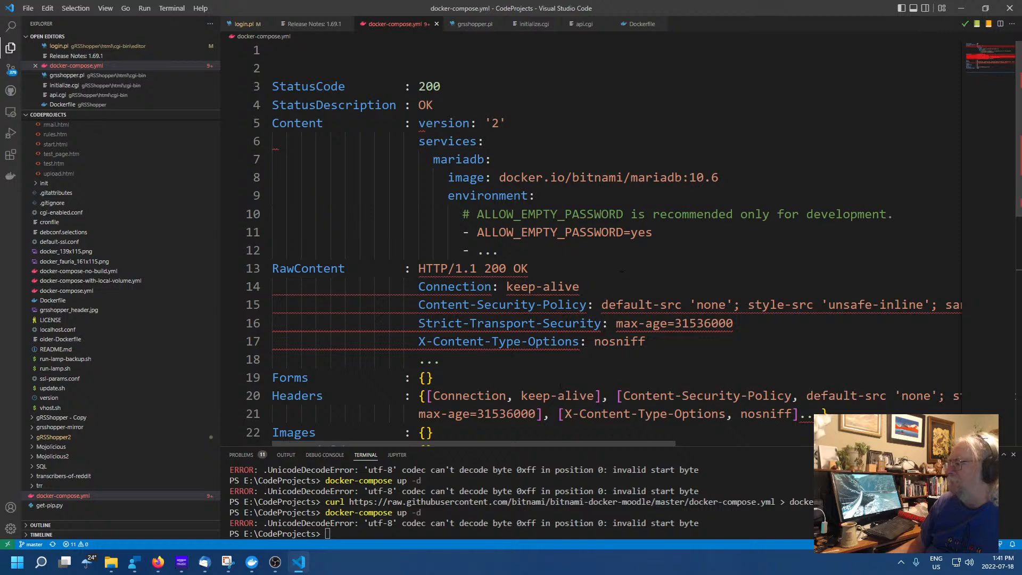
Attempt a Moodle login using the user's first name as the username
left_click(158, 562)
left_click(466, 246)
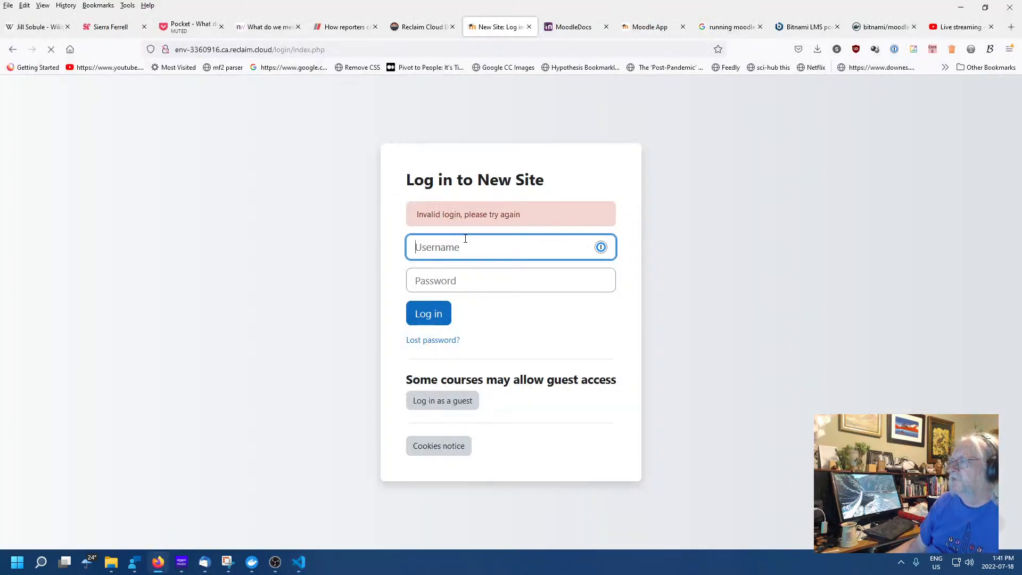
type("Ste")
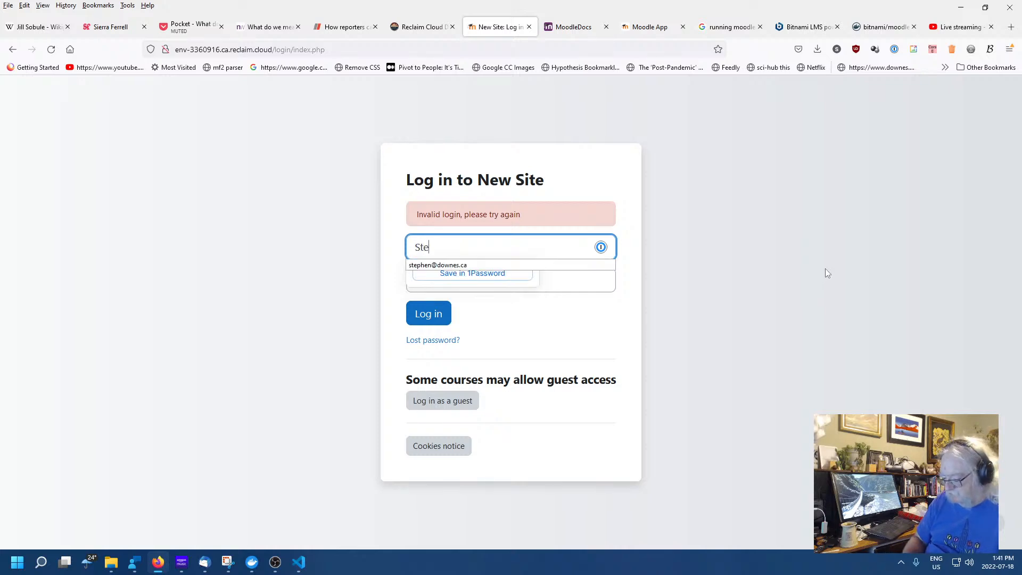
type("phen")
left_click(804, 280)
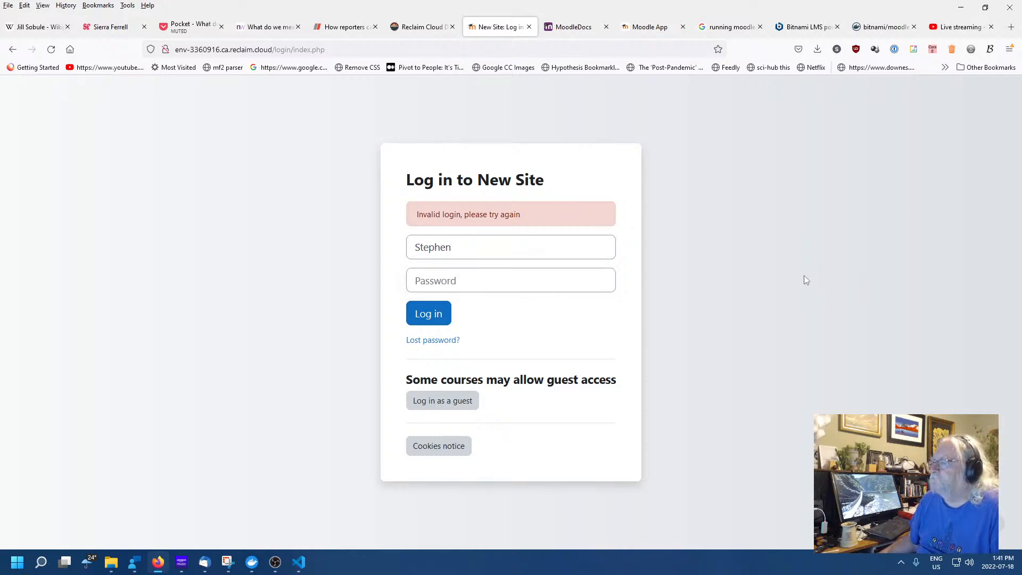
left_click(428, 314)
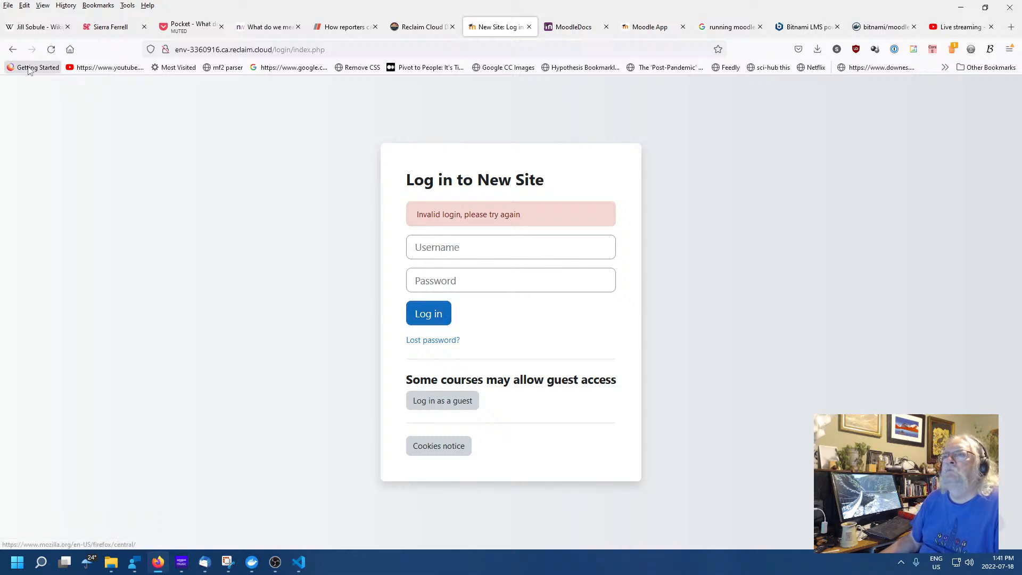
Reload the New Site home page, reopen its login page, then bring up the Moodle 4.0 docs
left_click(12, 50)
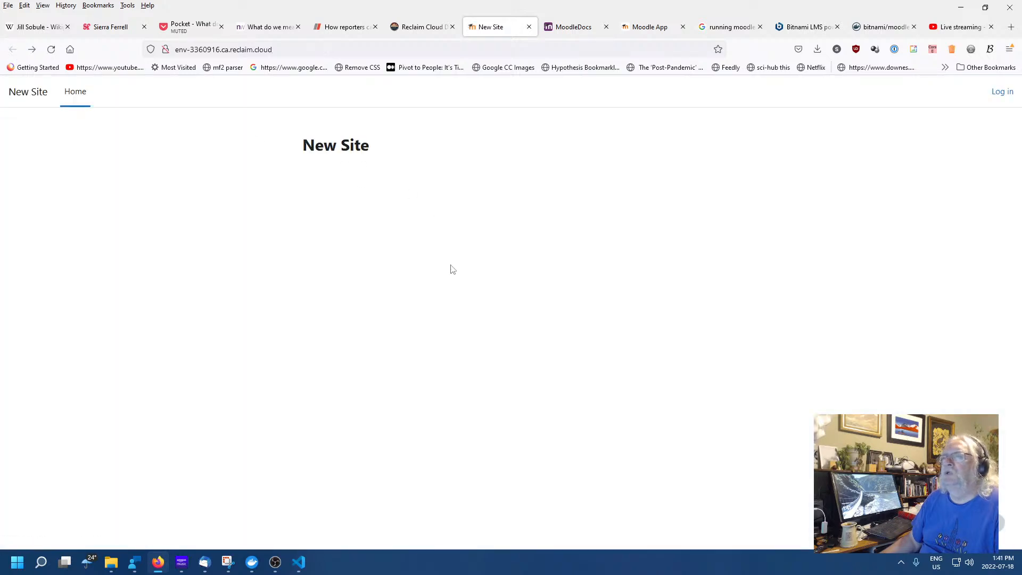
left_click(21, 94)
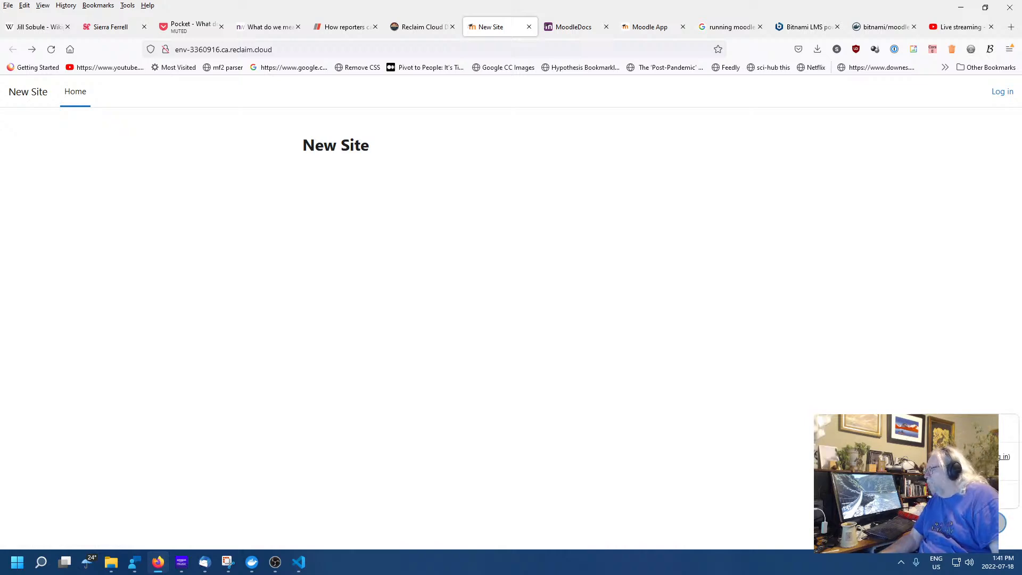
left_click(1003, 462)
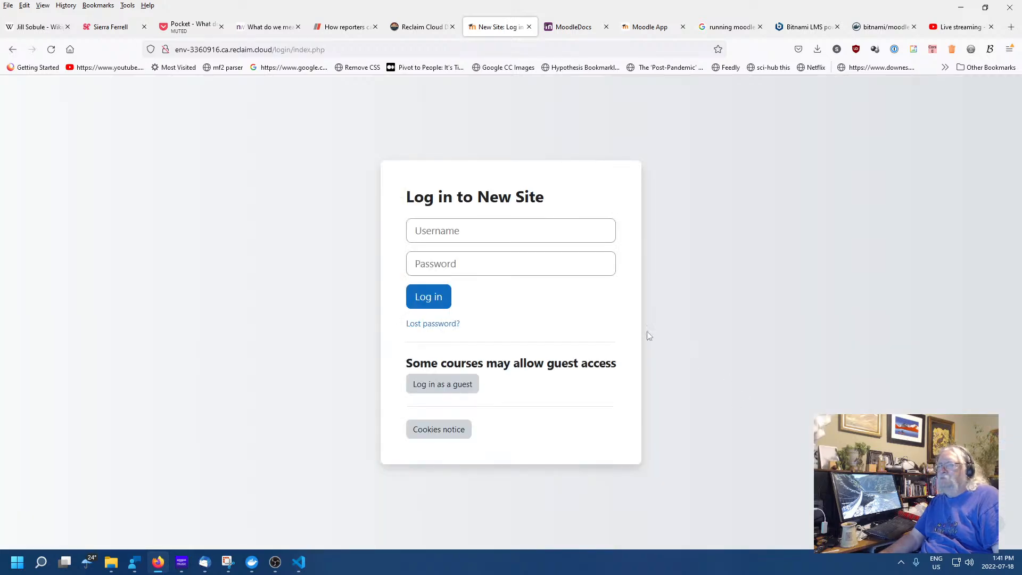
left_click(479, 230)
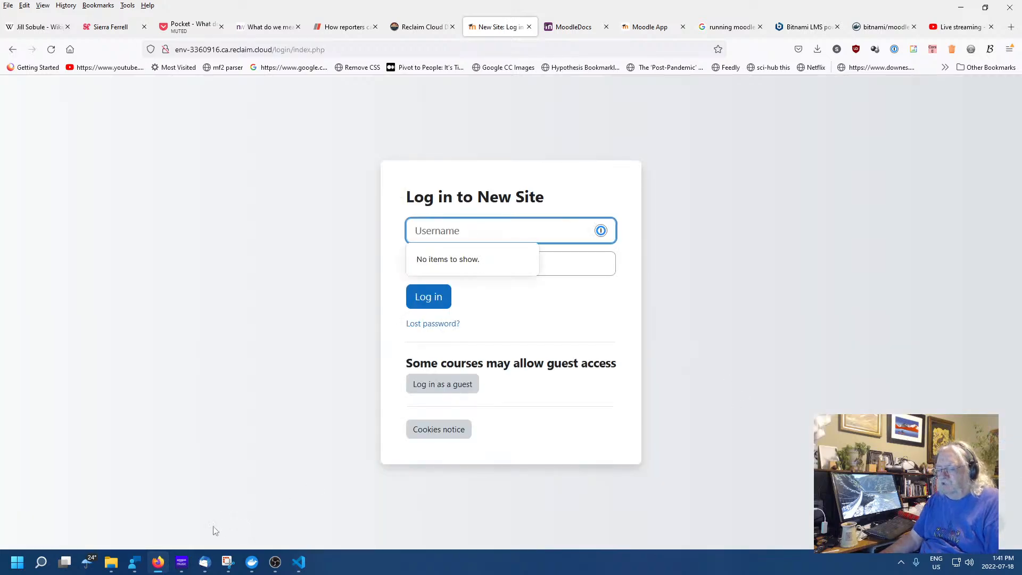
left_click(578, 29)
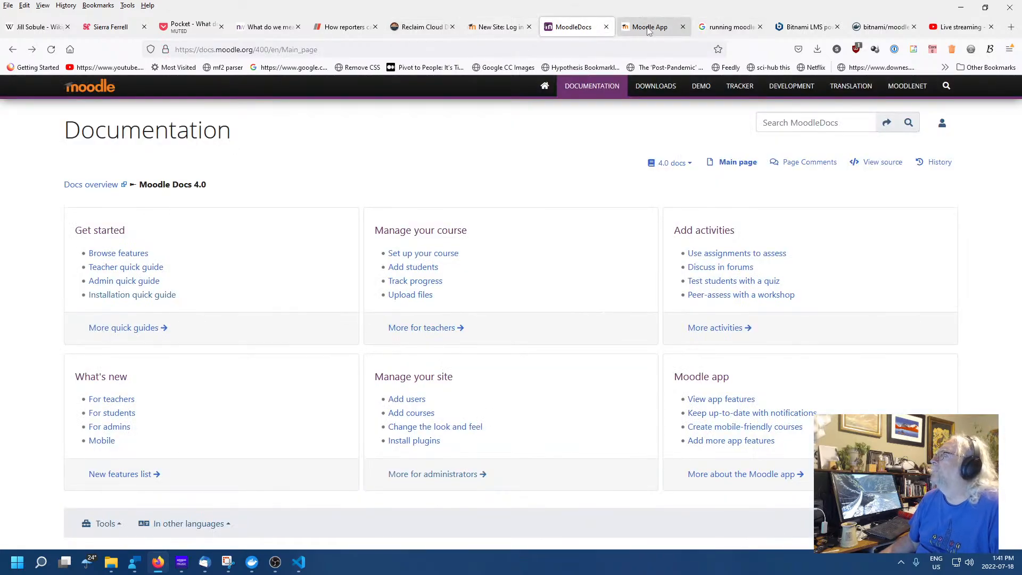
View the Bitnami Moodle containers page
left_click(801, 27)
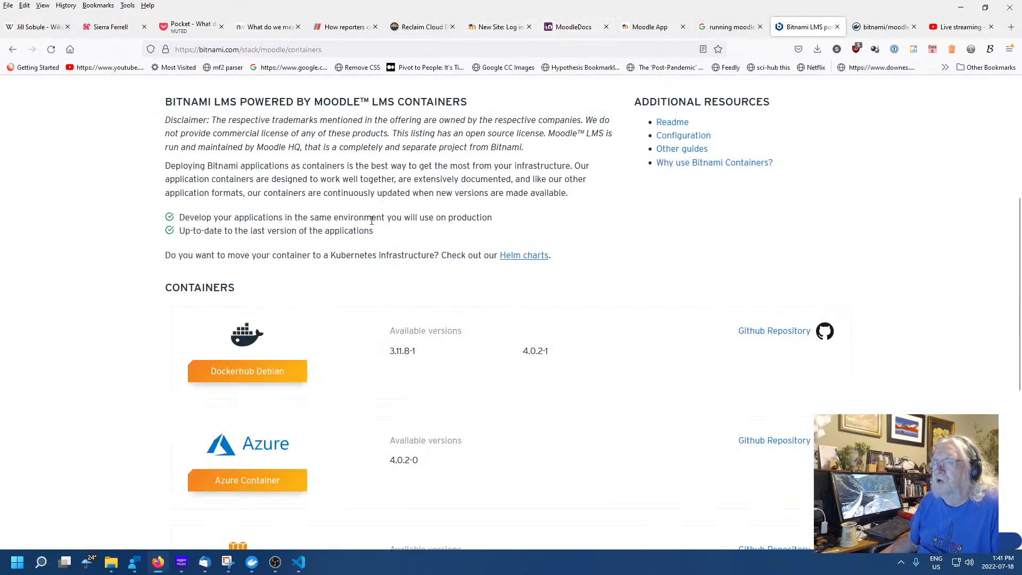
scroll(462, 309, "up", 5)
scroll(441, 318, "down", 5)
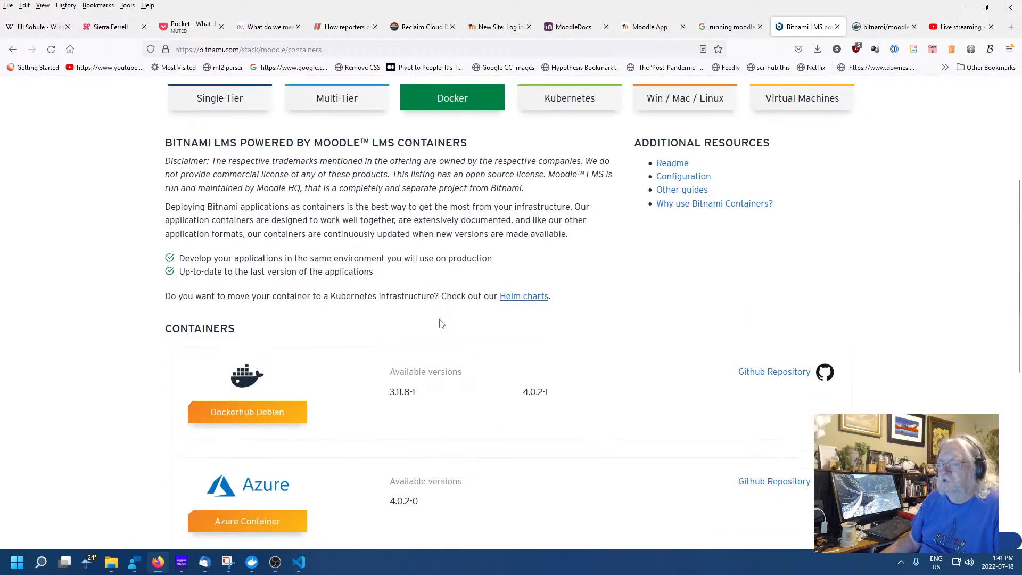
Read the Docker Compose setup instructions on Docker Hub's bitnami/moodle page
left_click(892, 27)
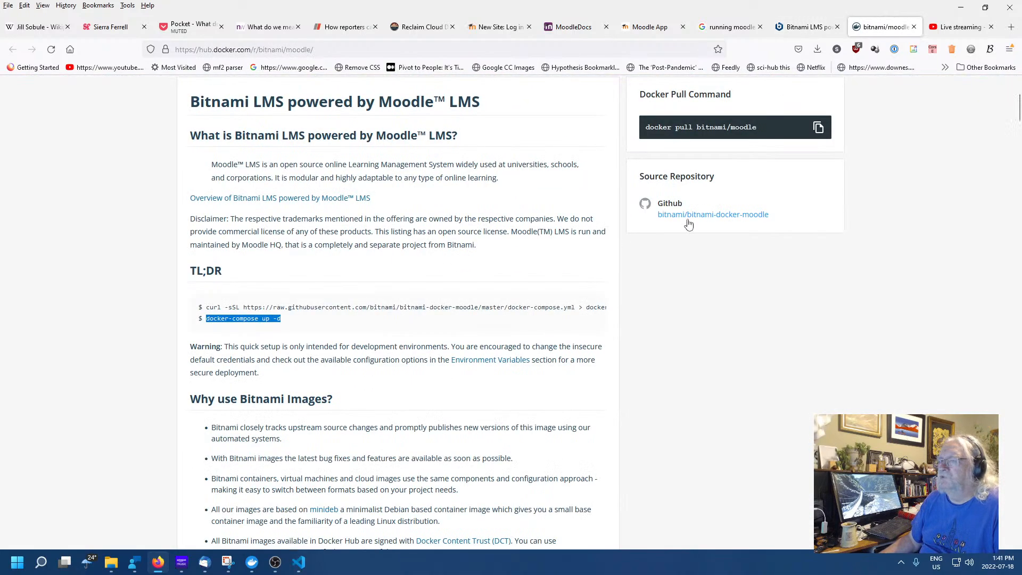
left_click(431, 349)
scroll(611, 355, "down", 7)
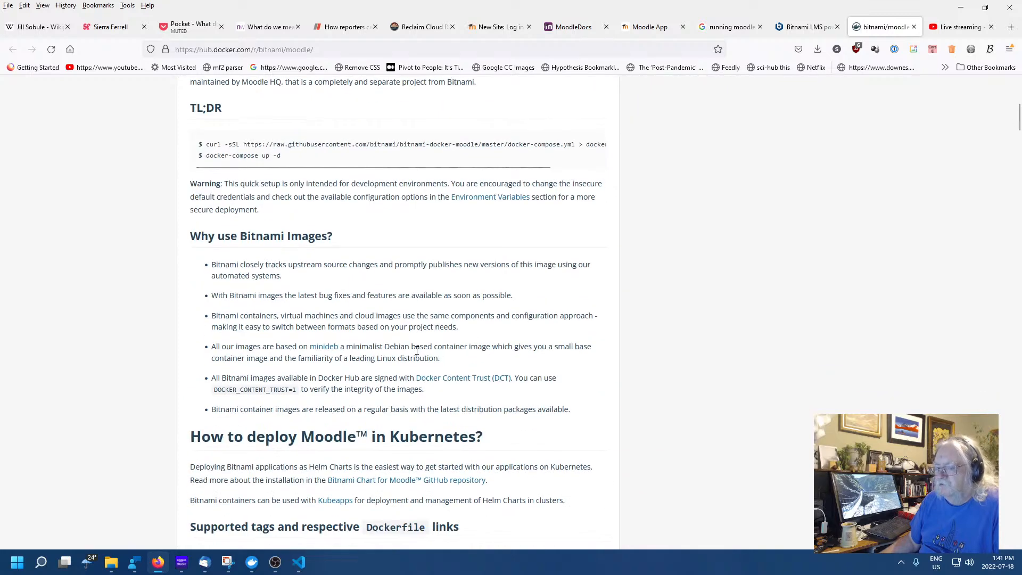
scroll(612, 355, "down", 5)
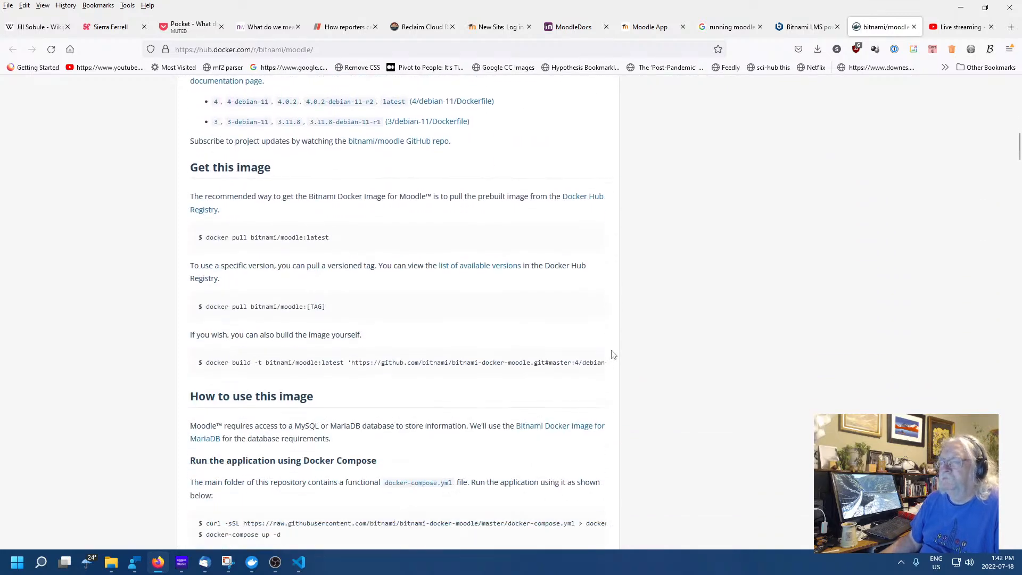
scroll(651, 375, "down", 2)
scroll(653, 375, "down", 7)
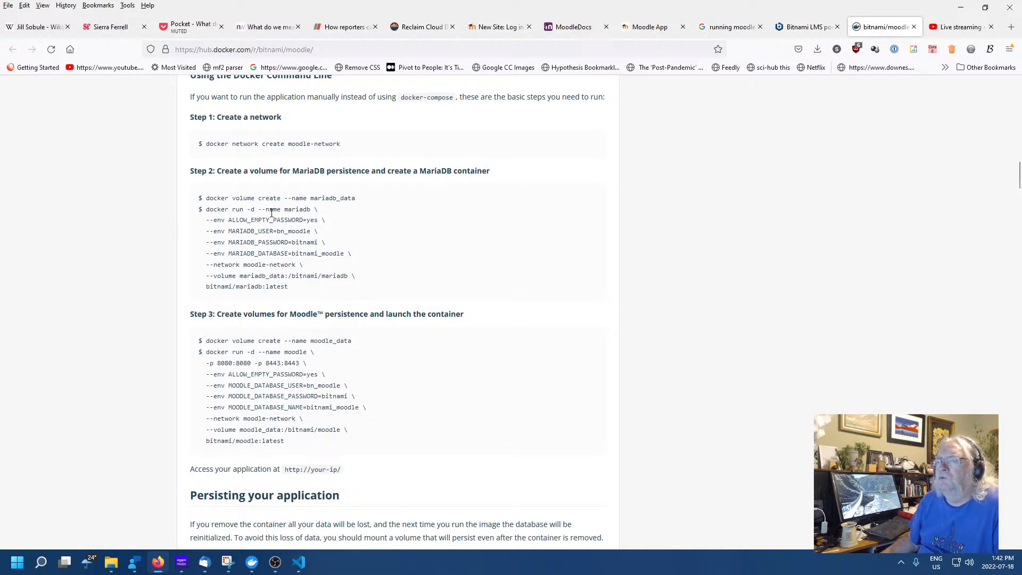
scroll(343, 231, "down", 3)
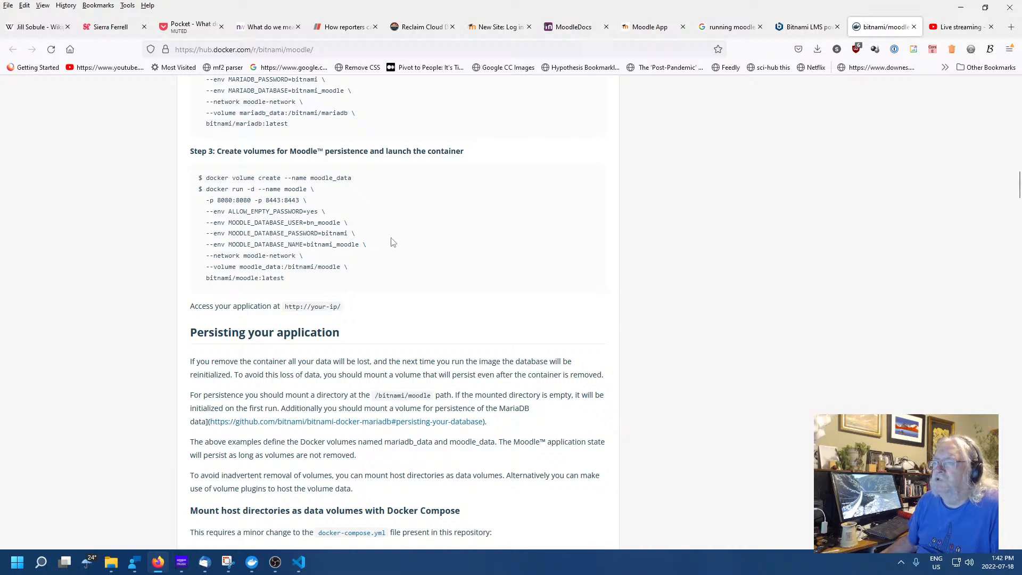
Continue through the command-line setup, Moodle environment variables and host-directory data volume sections
scroll(385, 241, "up", 3)
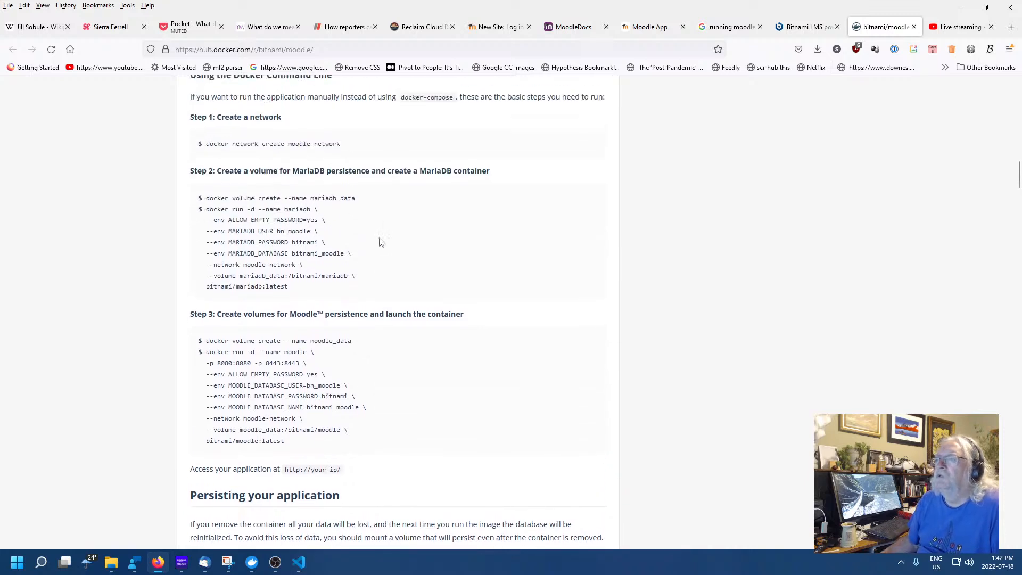
scroll(401, 242, "down", 9)
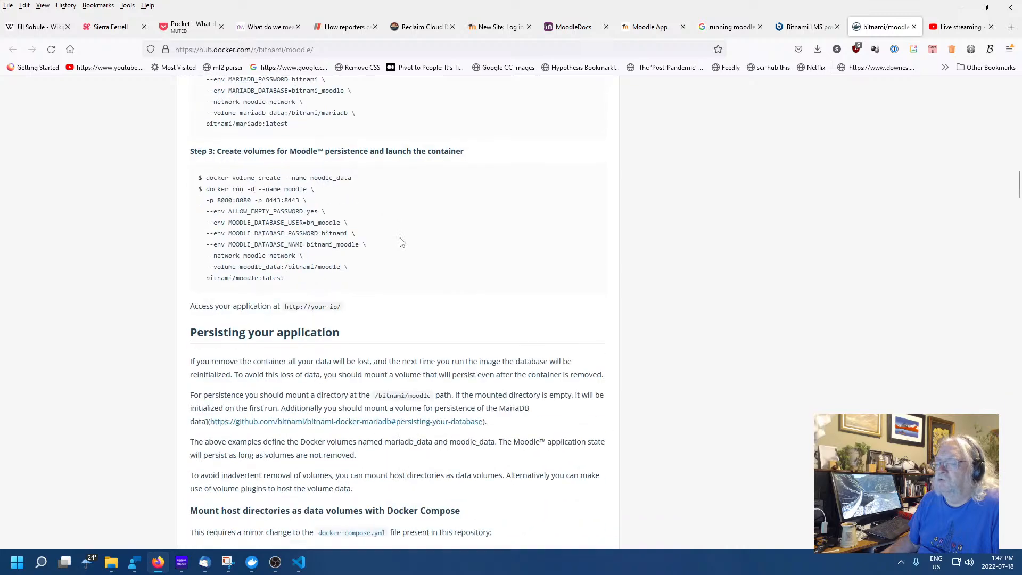
scroll(480, 265, "down", 3)
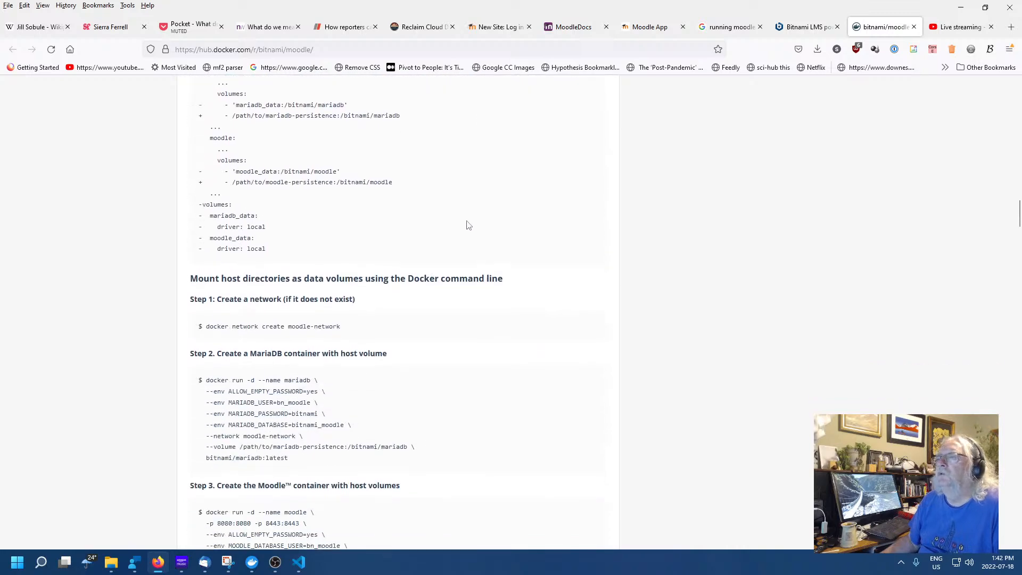
scroll(466, 226, "down", 3)
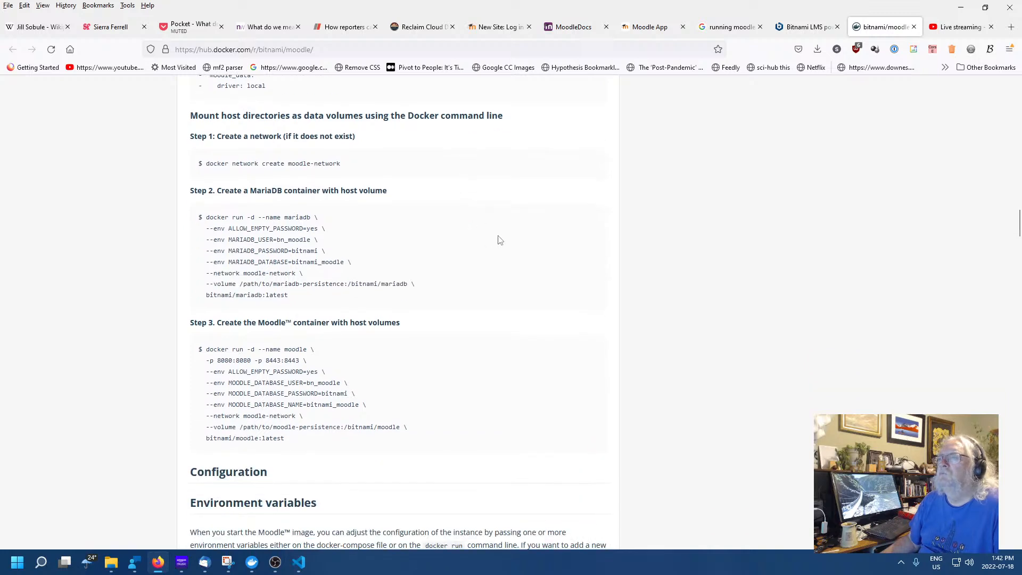
scroll(499, 240, "down", 1)
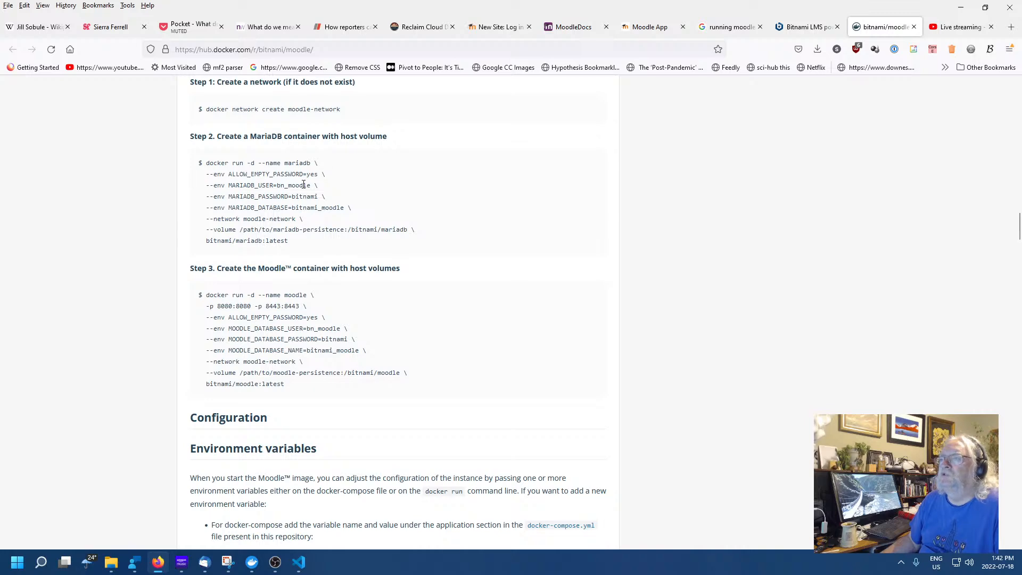
scroll(466, 250, "down", 3)
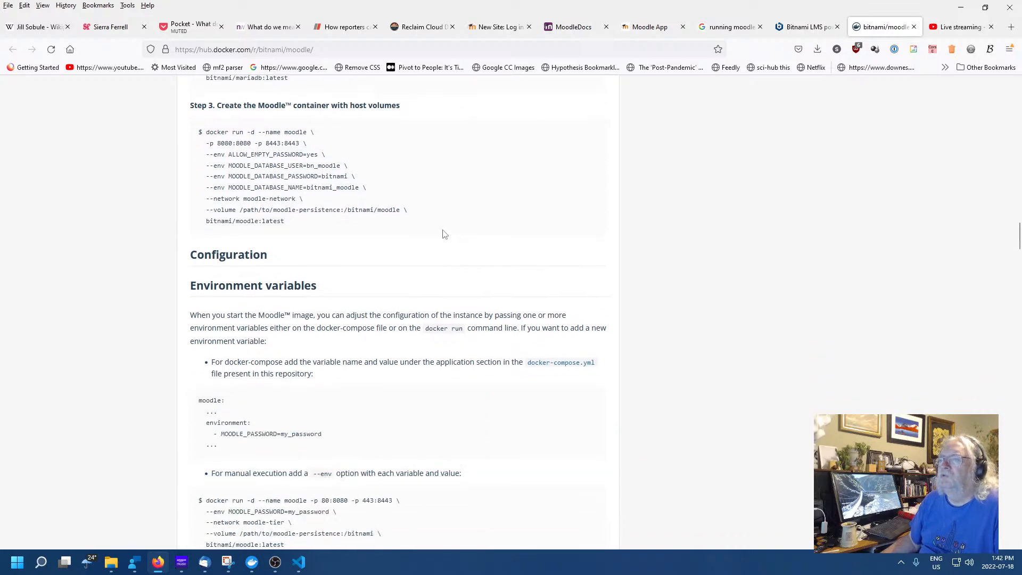
scroll(442, 234, "down", 3)
scroll(496, 246, "down", 2)
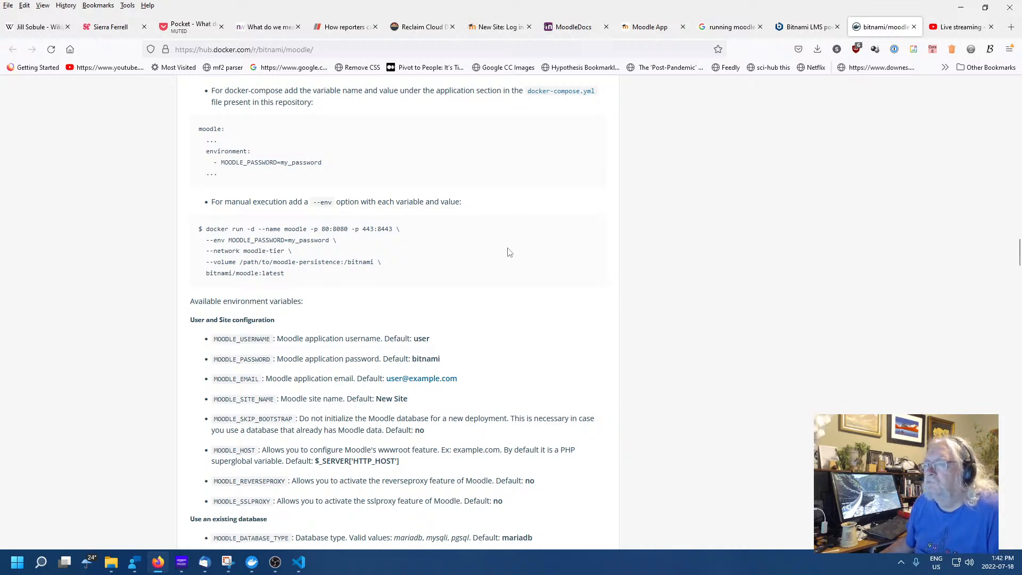
scroll(507, 251, "down", 2)
scroll(508, 252, "up", 2)
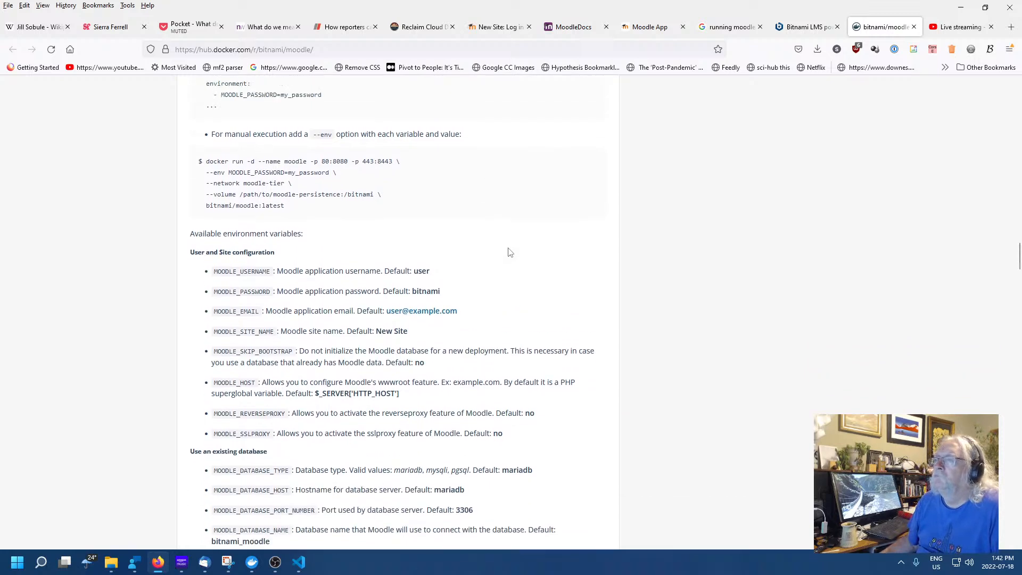
scroll(445, 346, "up", 15)
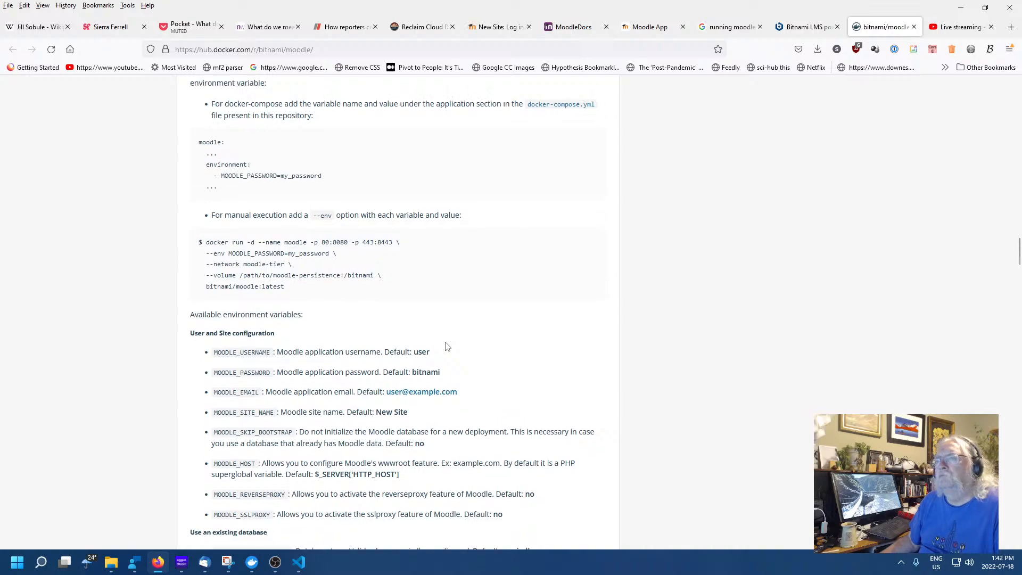
scroll(434, 335, "up", 12)
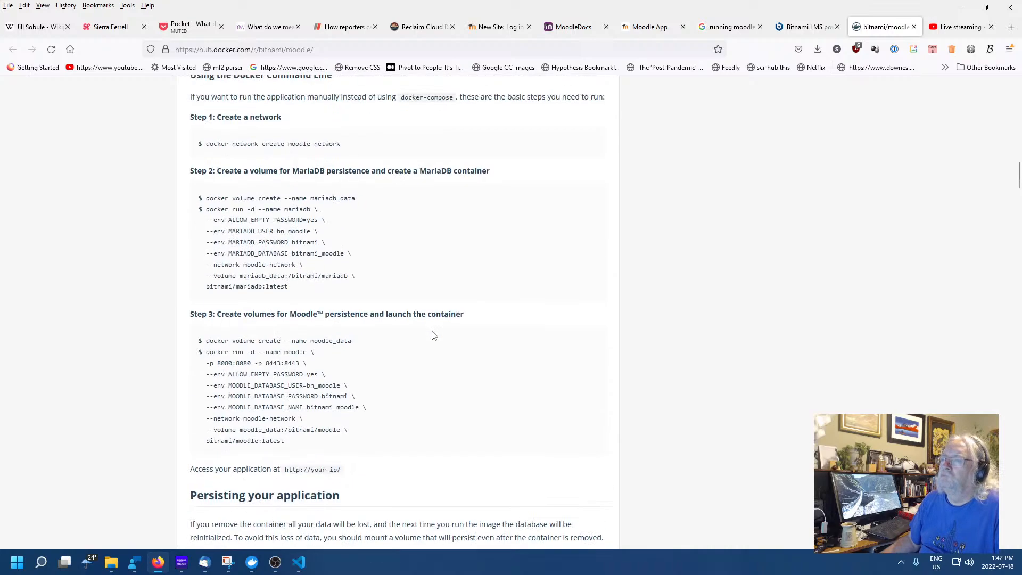
scroll(433, 335, "down", 12)
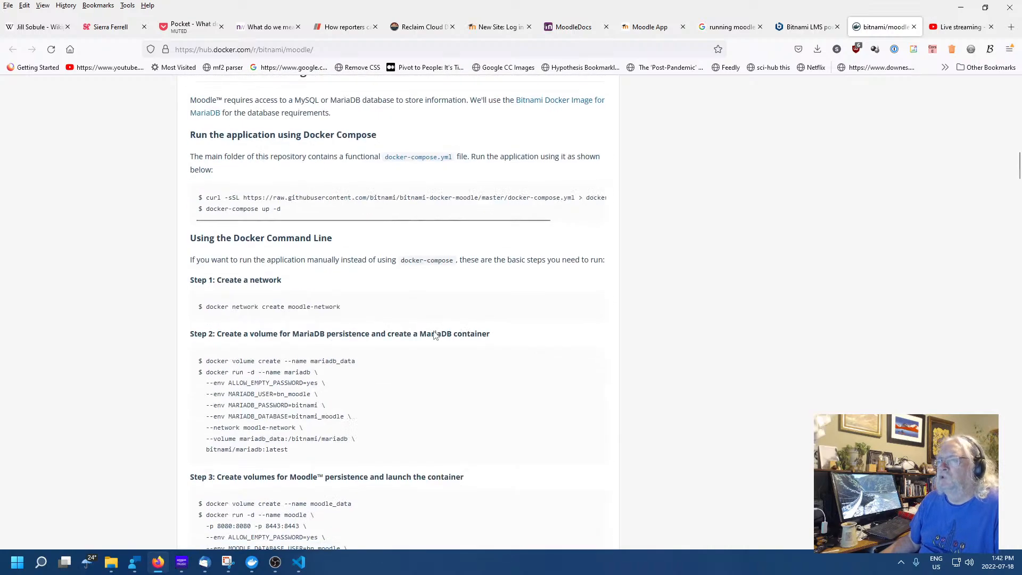
scroll(270, 334, "down", 3)
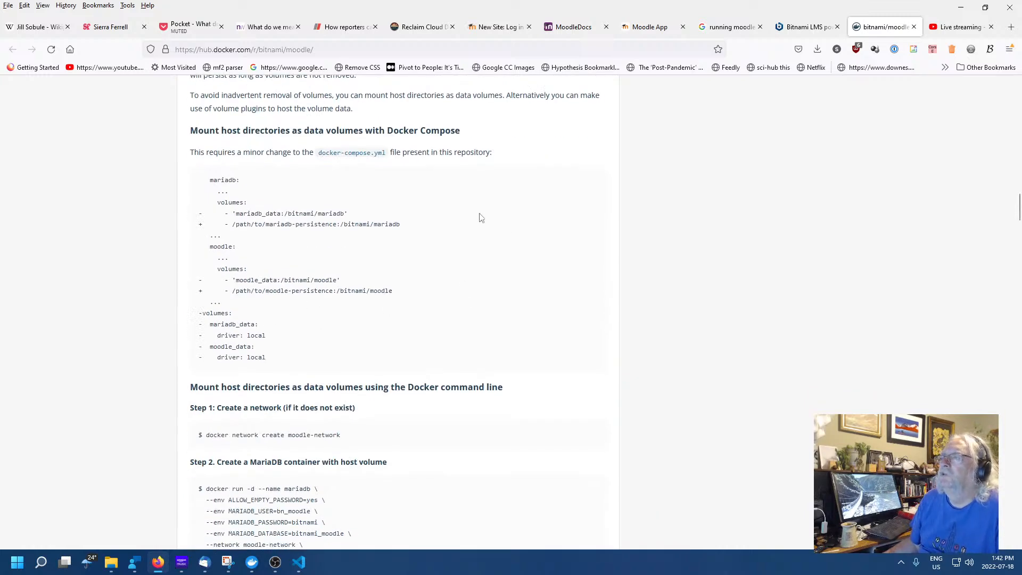
Open bitnami-docker-moodle's docker-compose.yml on GitHub and review its mariadb:10.6 and moodle:4 services
left_click(352, 154)
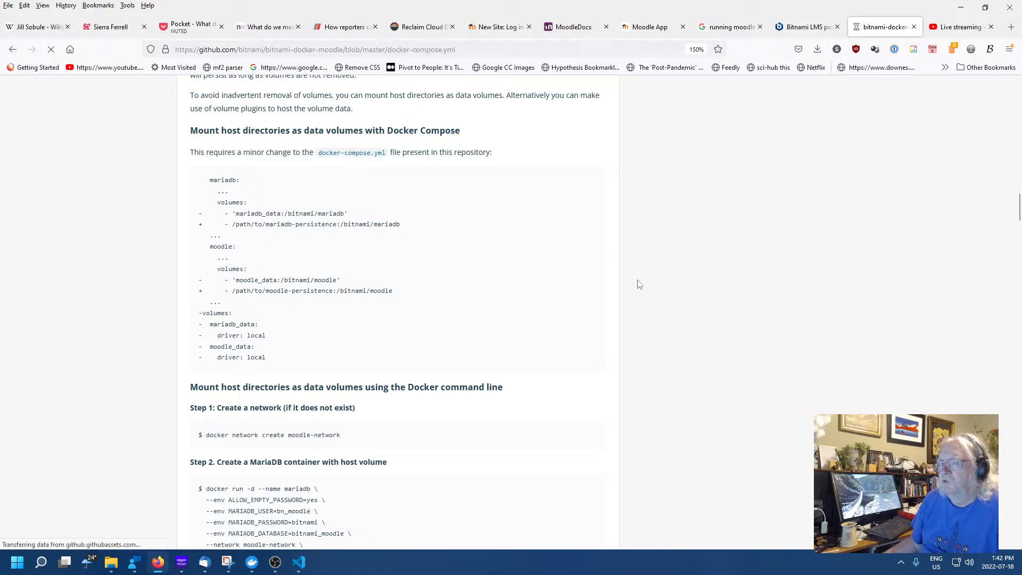
scroll(551, 376, "down", 5)
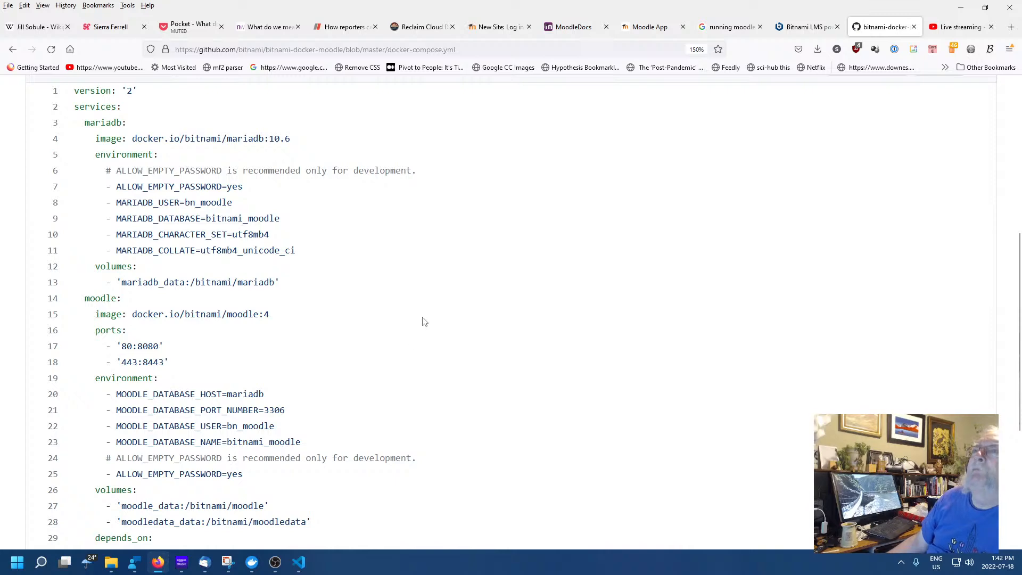
scroll(413, 322, "down", 5)
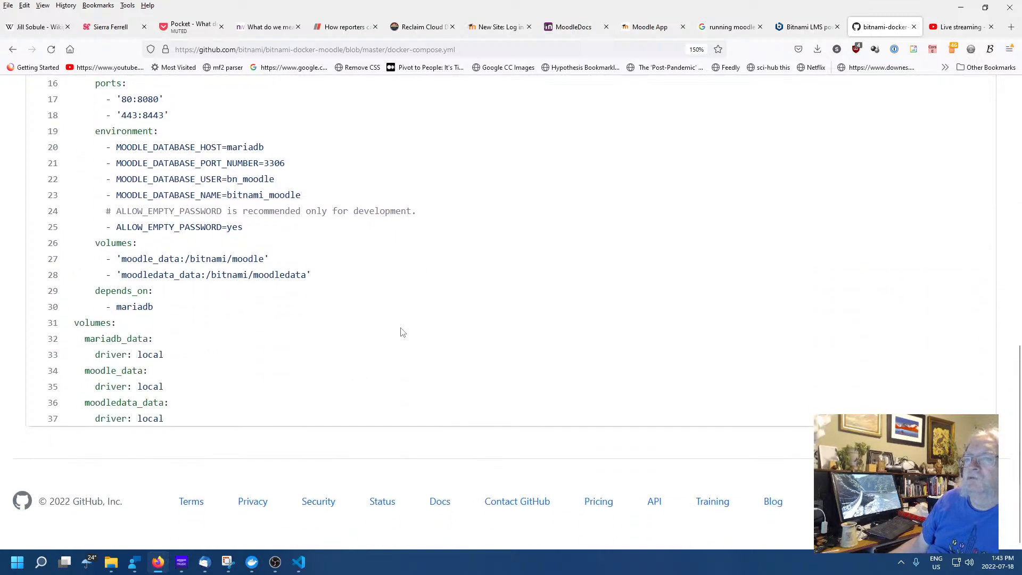
scroll(353, 345, "up", 6)
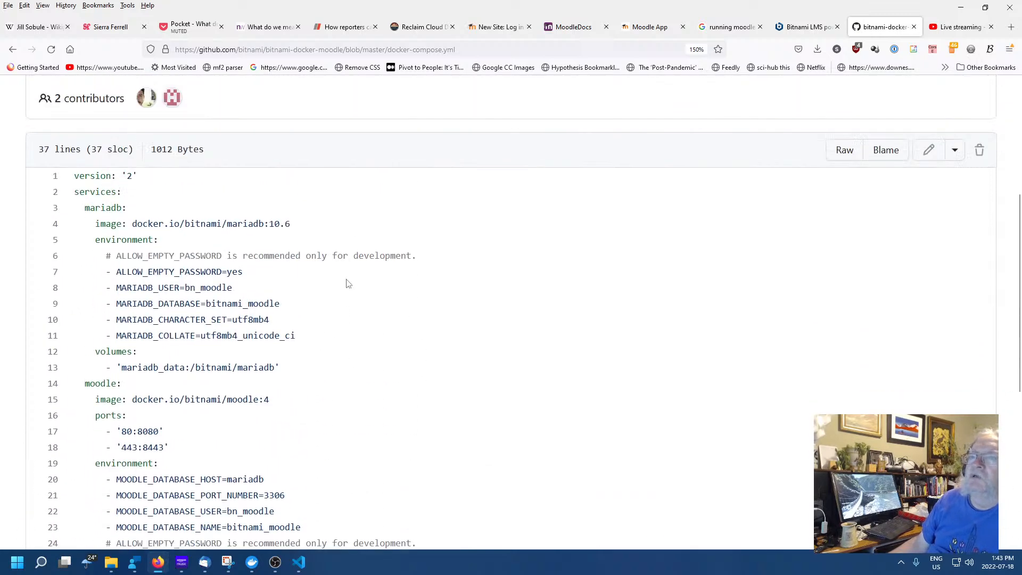
scroll(393, 362, "down", 3)
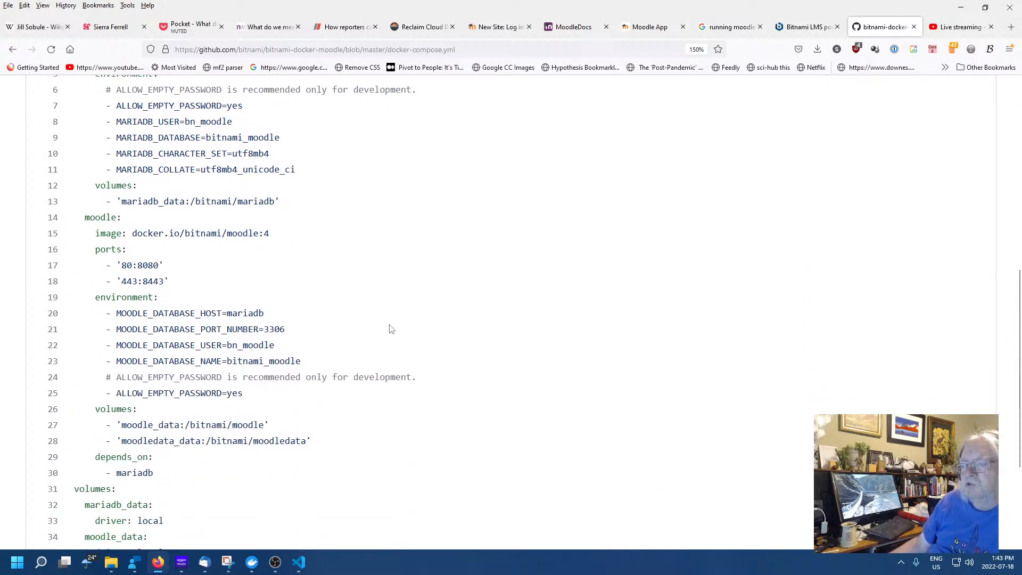
scroll(389, 329, "down", 3)
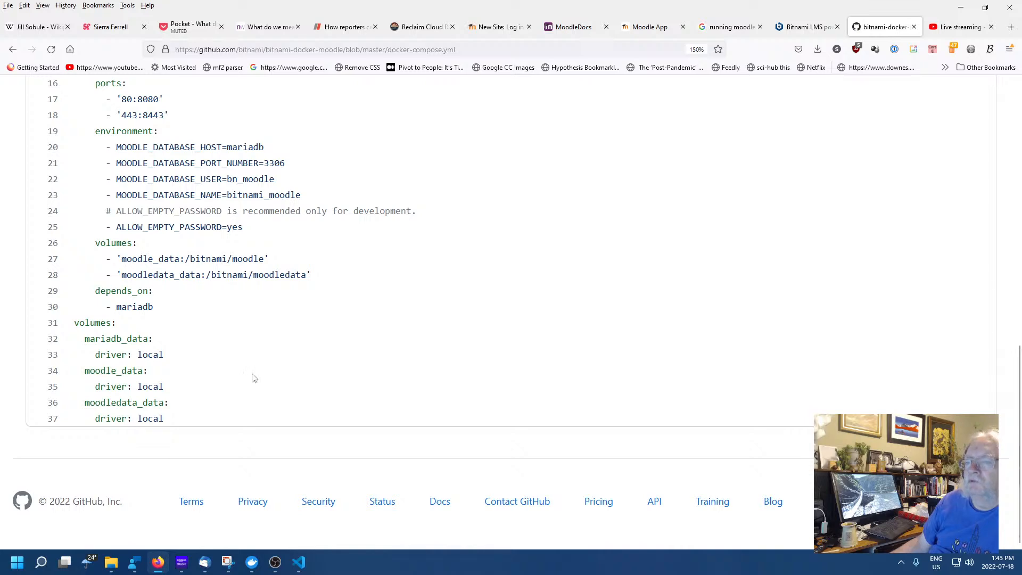
scroll(238, 365, "up", 5)
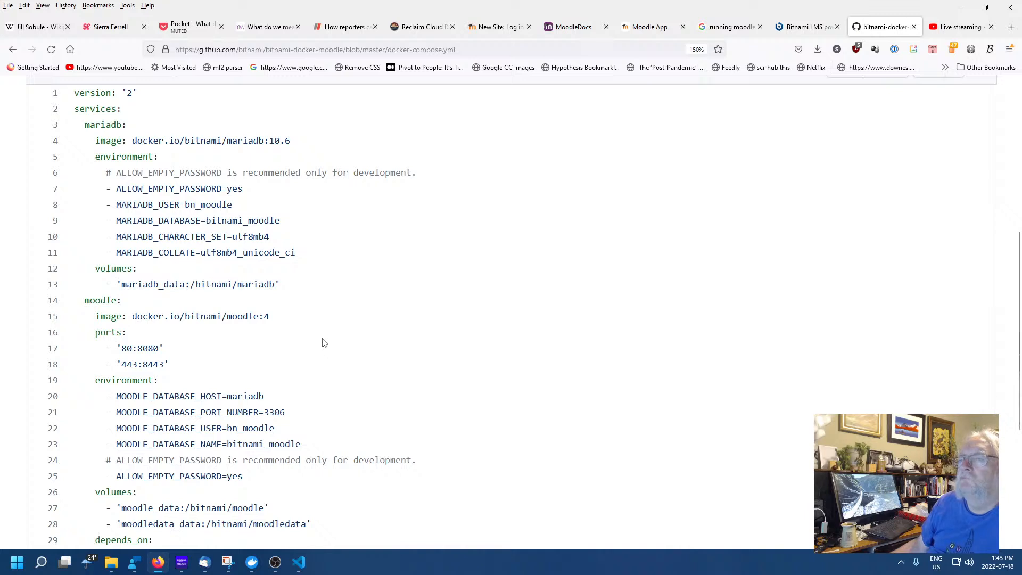
scroll(324, 343, "down", 2)
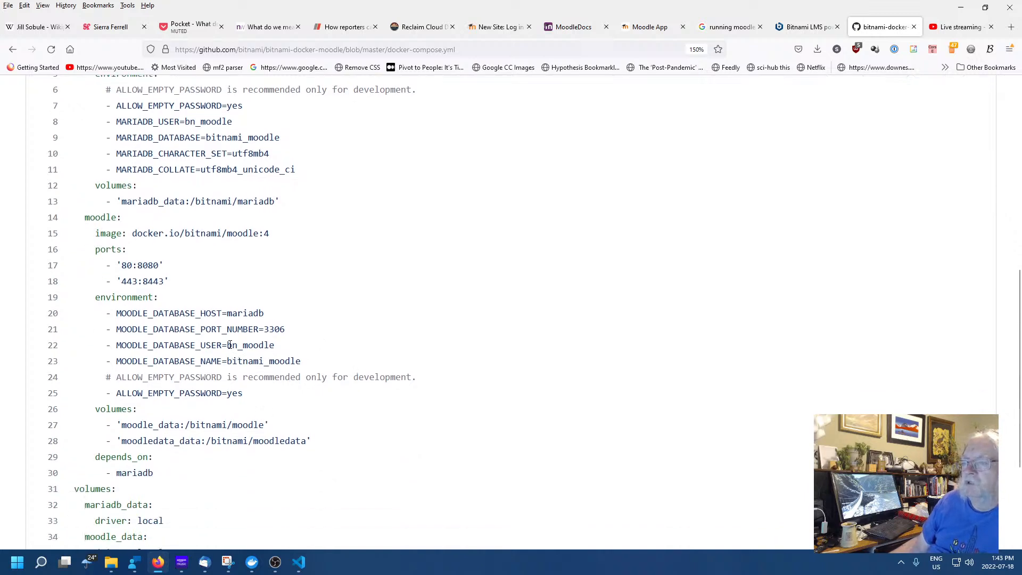
Copy the bn_moodle database user value from line 22
left_click_drag(229, 345, 275, 345)
right_click(251, 347)
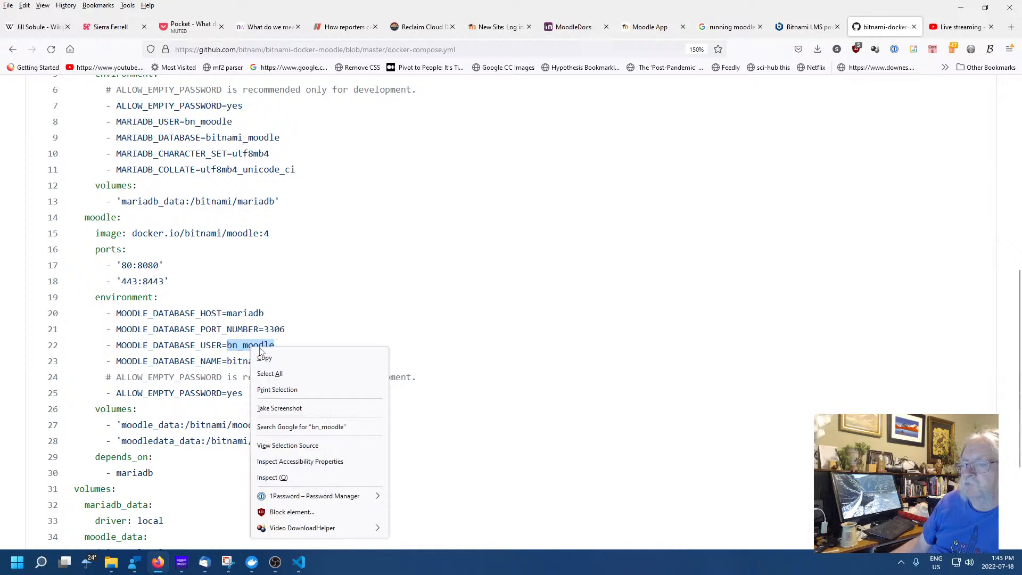
left_click(264, 358)
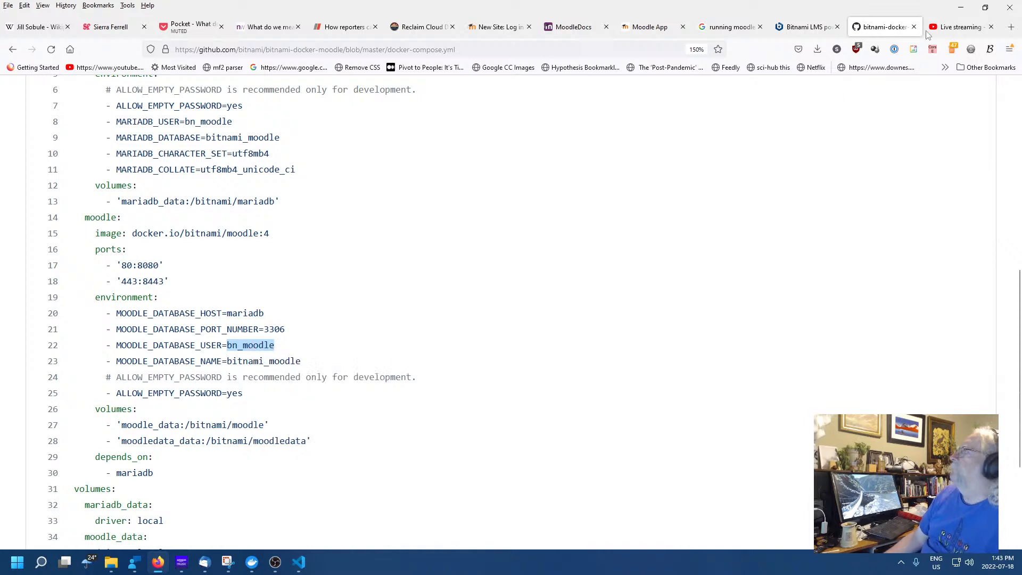
Paste bn_moodle as the username on the New Site login page and try logging in
left_click(250, 29)
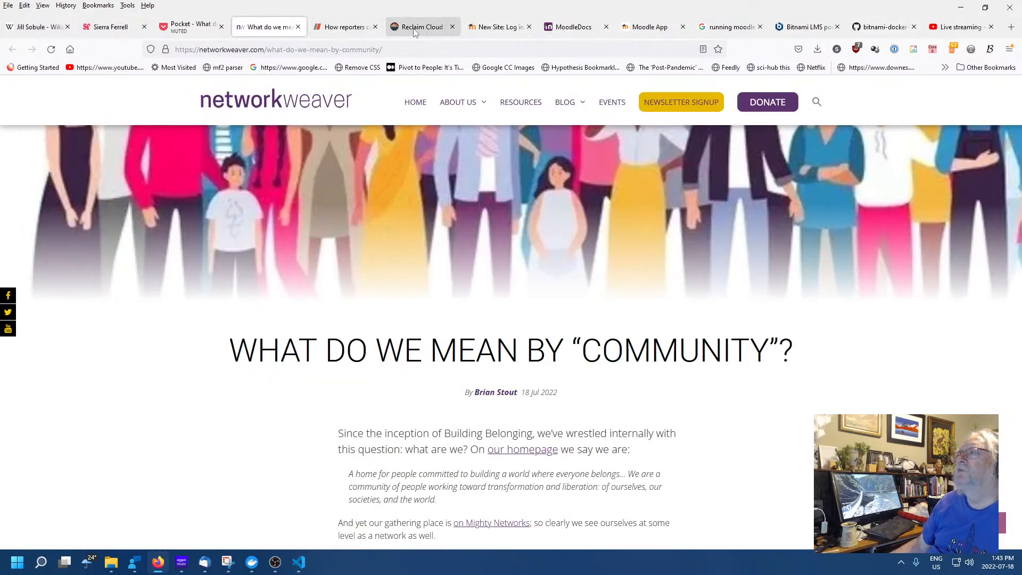
left_click(494, 27)
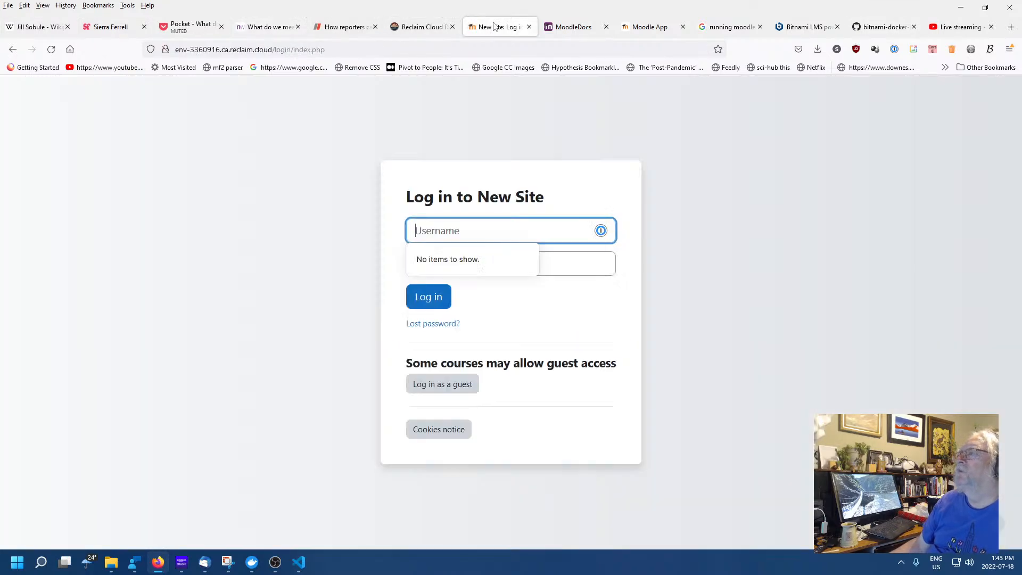
right_click(500, 235)
left_click(524, 326)
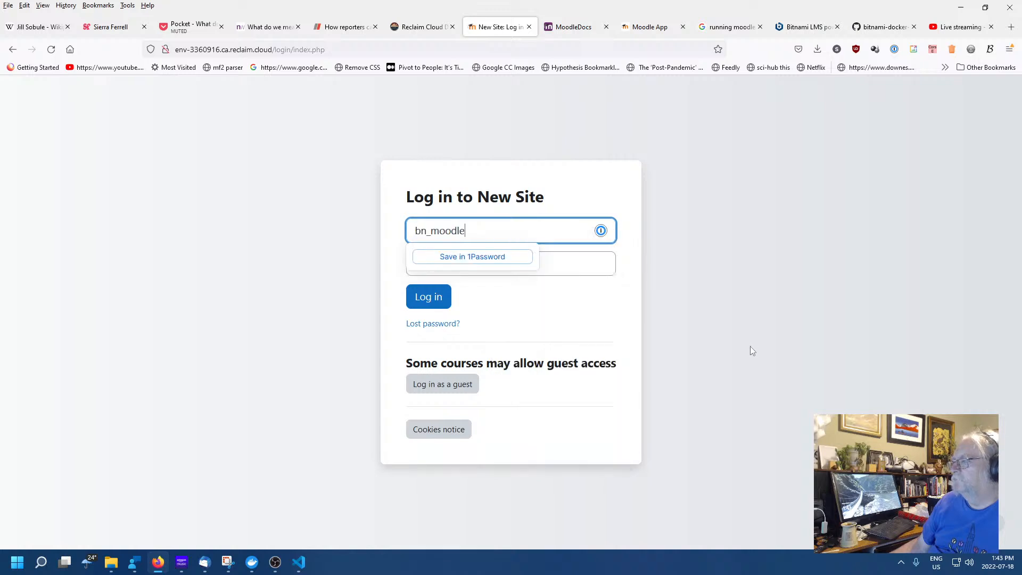
left_click(750, 346)
left_click(429, 296)
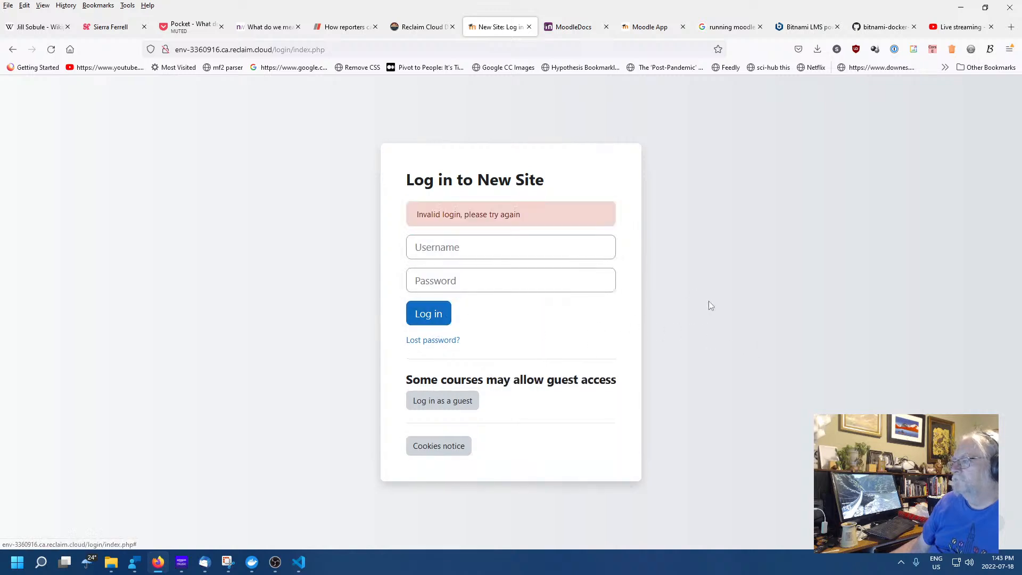
Request a password reset for the Admin account, then return to the login page
left_click(440, 344)
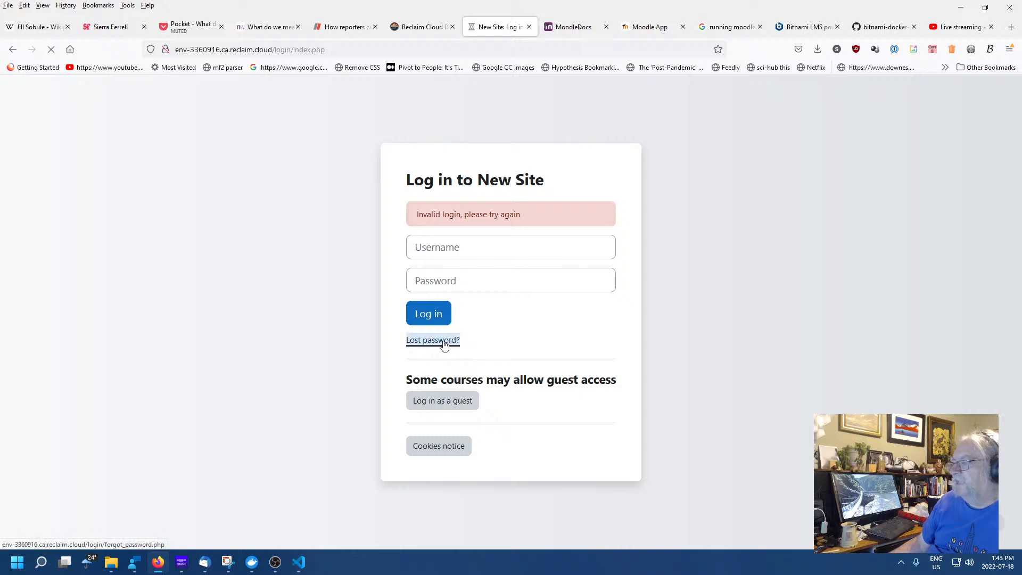
left_click(513, 288)
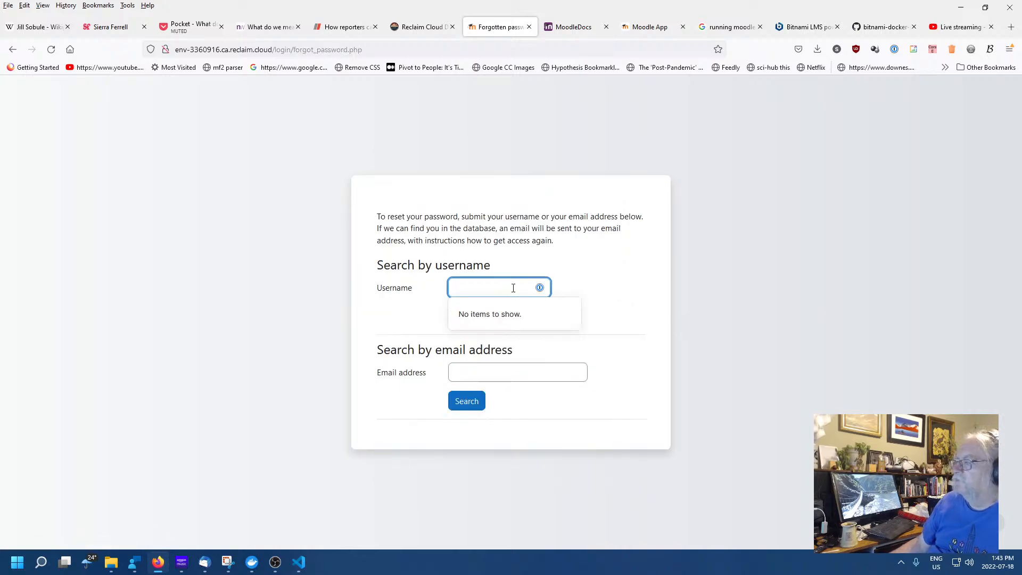
type("Admi")
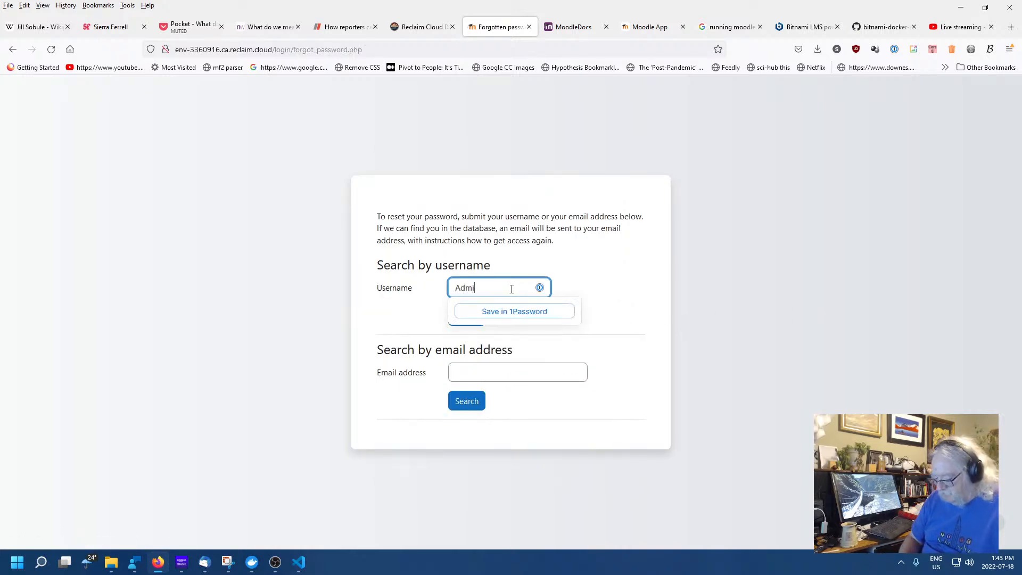
type("n")
left_click(620, 272)
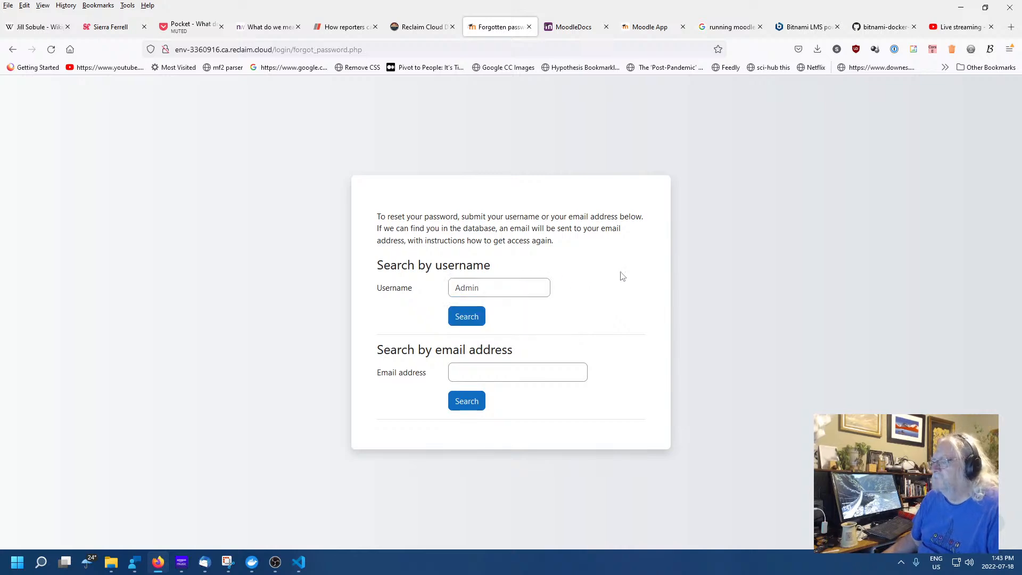
left_click(460, 322)
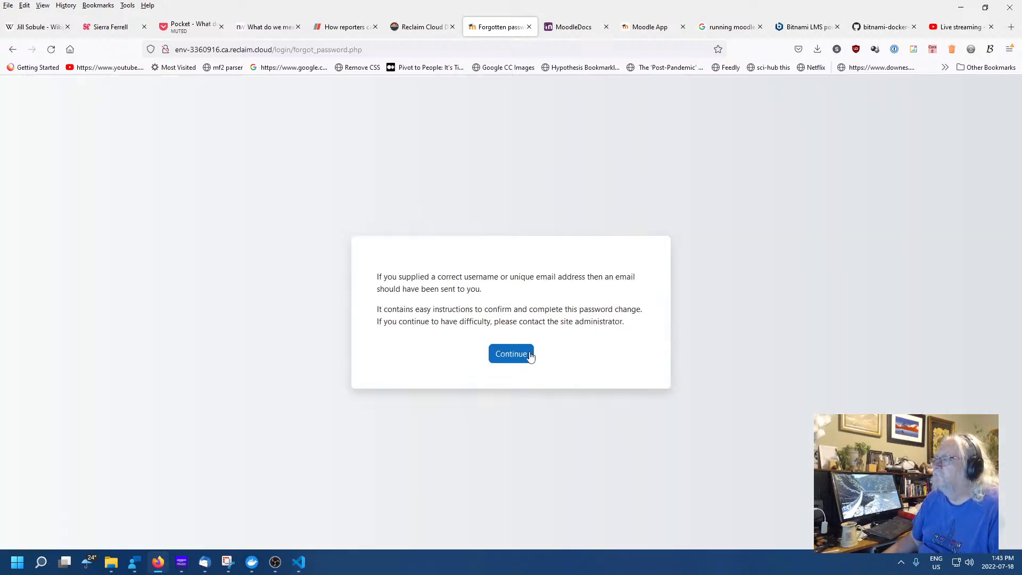
left_click(530, 356)
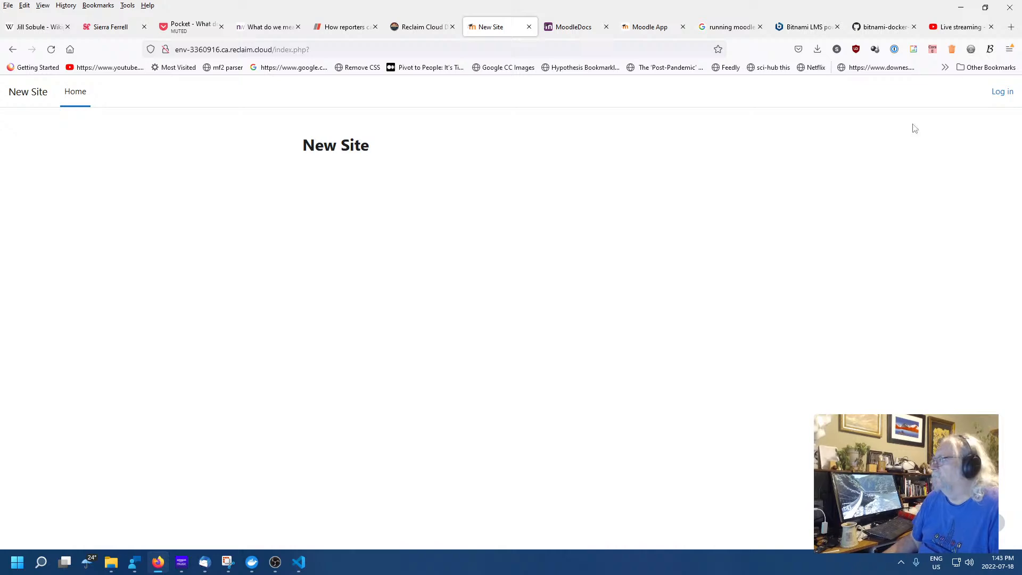
left_click(1002, 92)
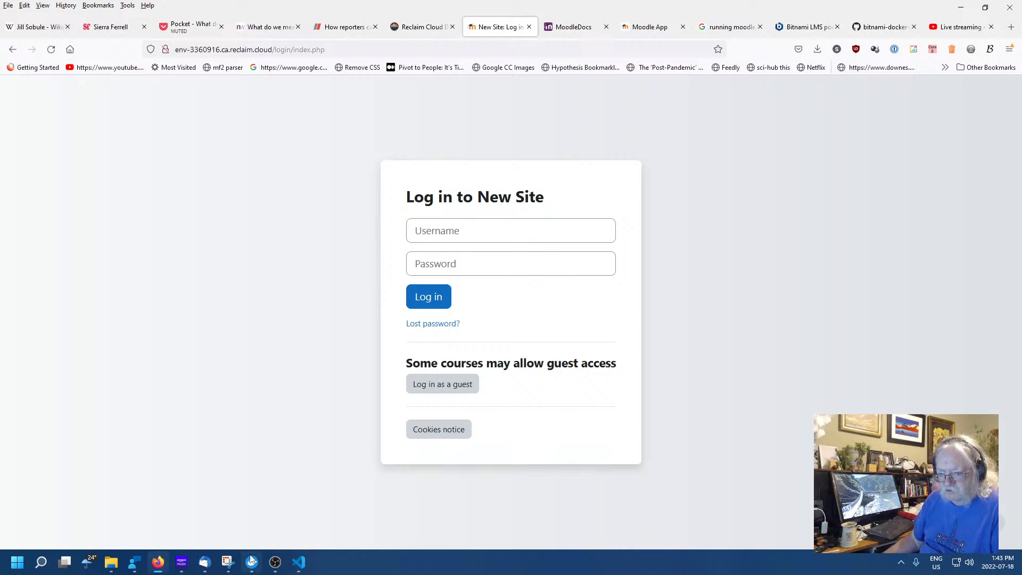
mouse_move(277, 564)
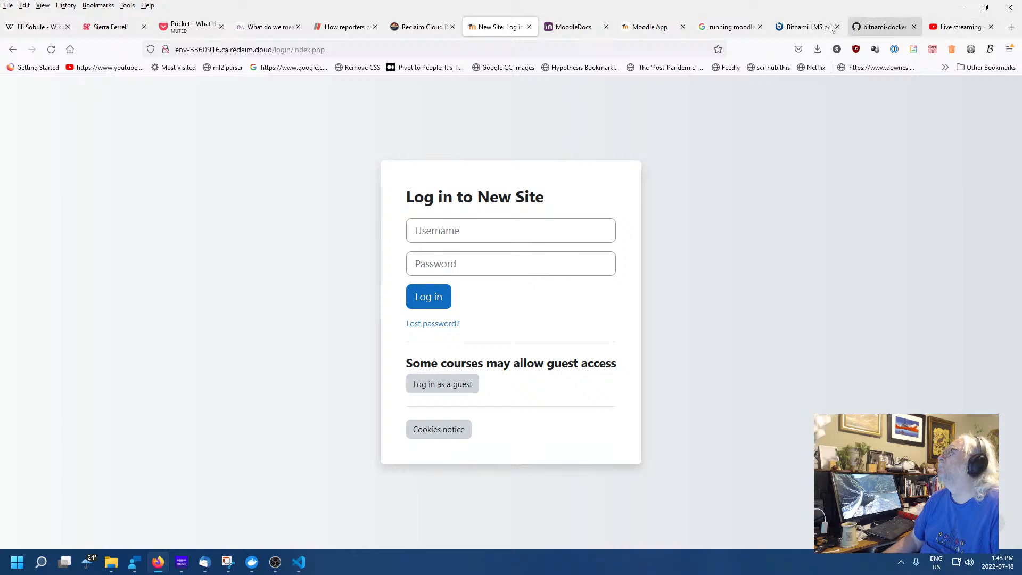
Enlarge the Web SSH terminal and run ls, listing anaconda-ks.cfg and docker-compose.yml
left_click(421, 26)
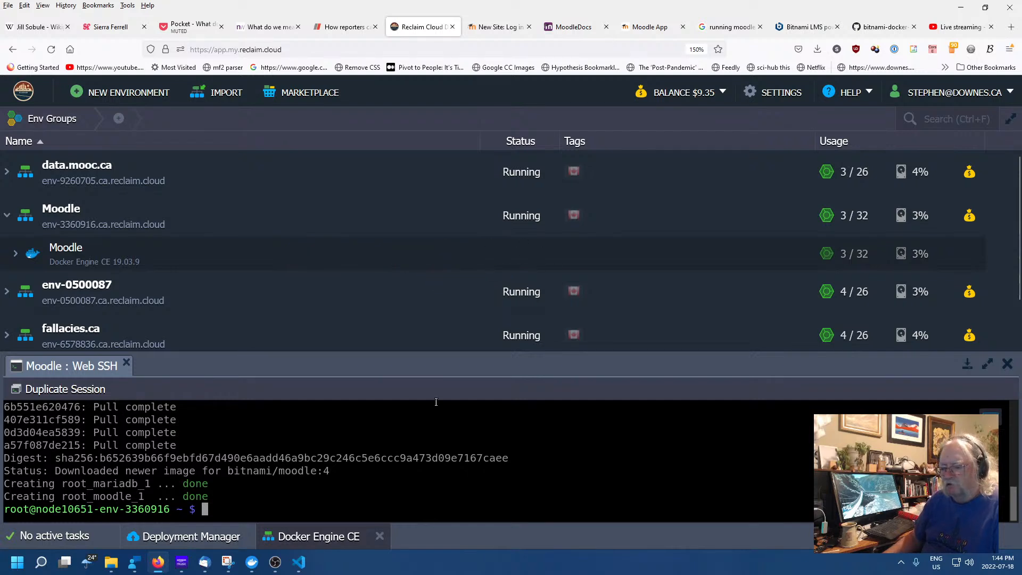
left_click_drag(447, 374, 451, 239)
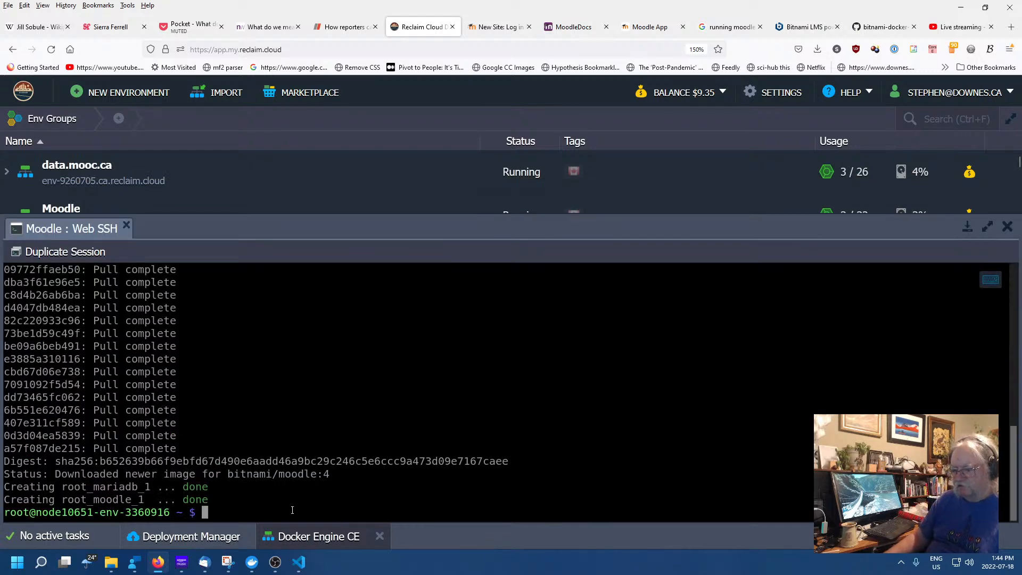
type("ls")
key("Return")
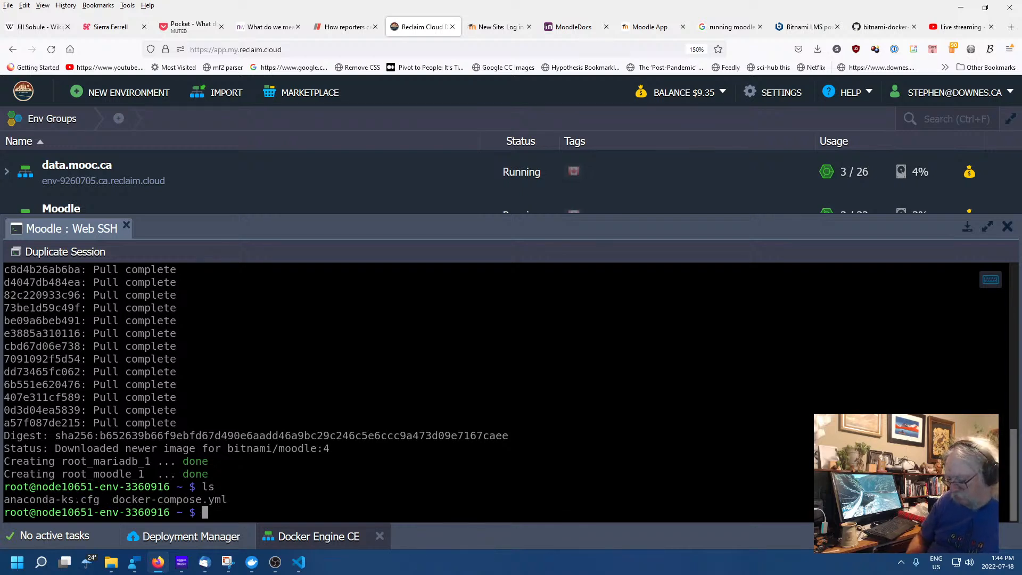
Page through the server's docker-compose.yml with 'more docker-compose.yml'
type("more ")
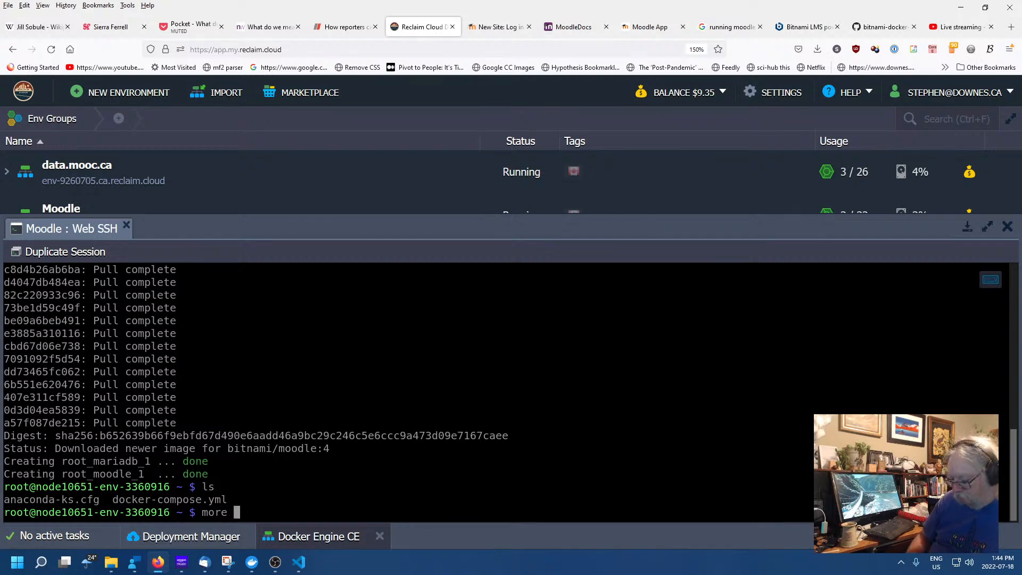
type("docker-com")
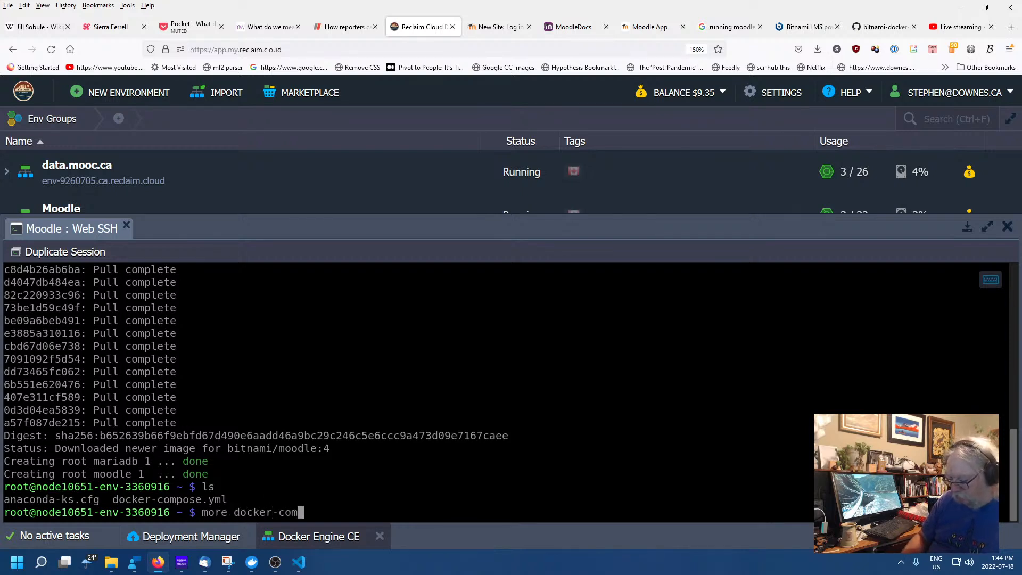
type("pose.yml")
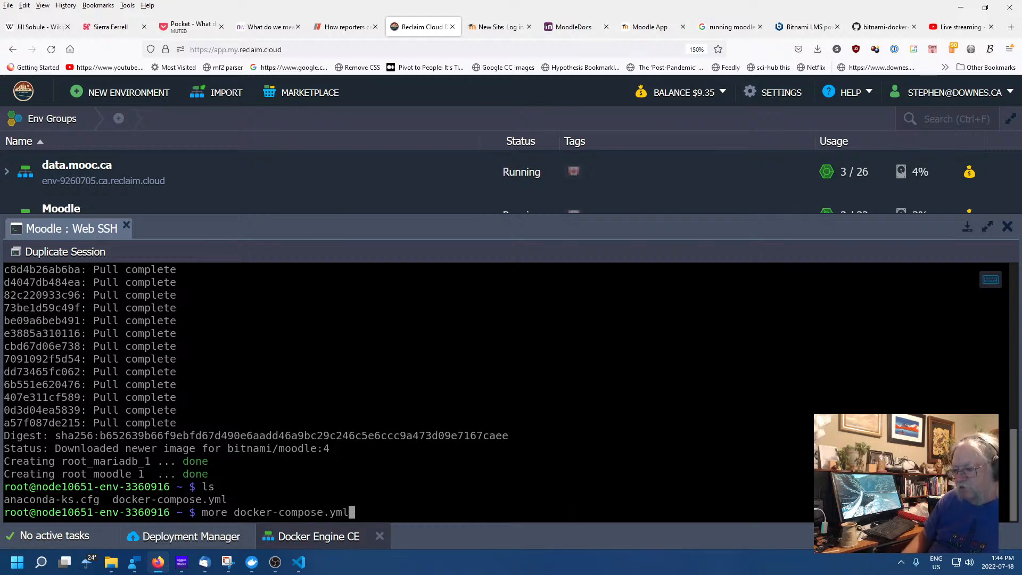
key("Return")
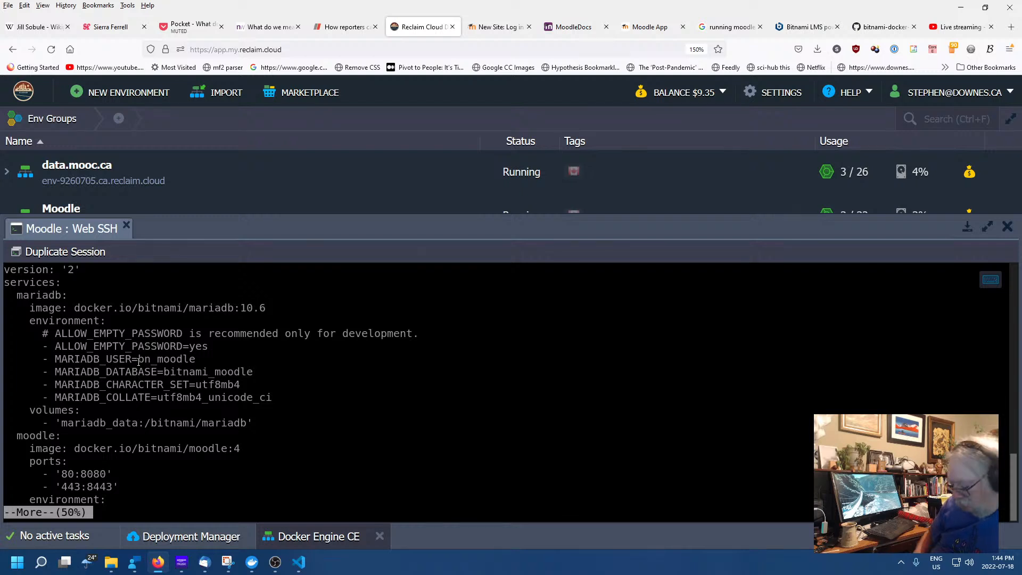
key("space")
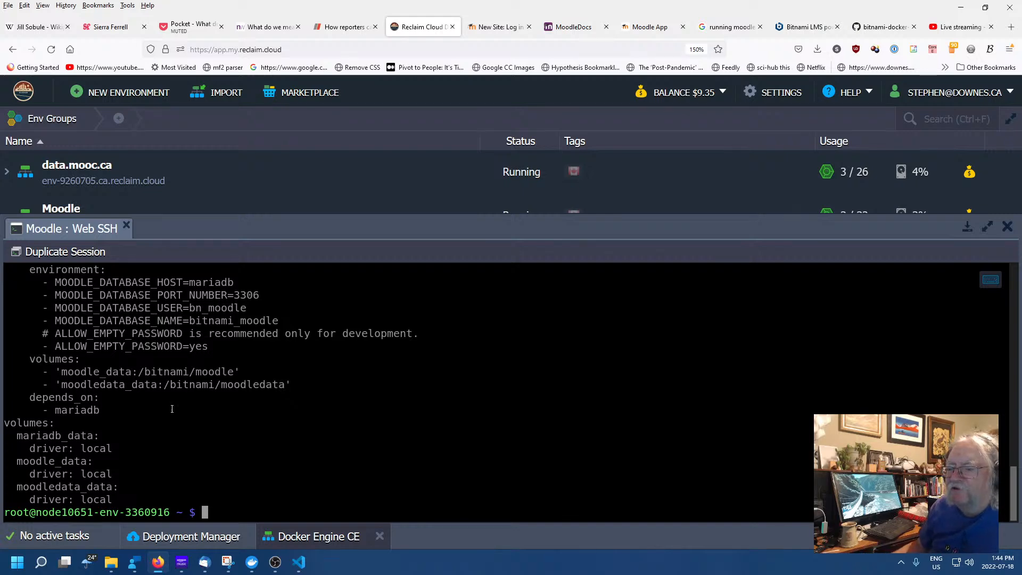
scroll(172, 408, "up", 4)
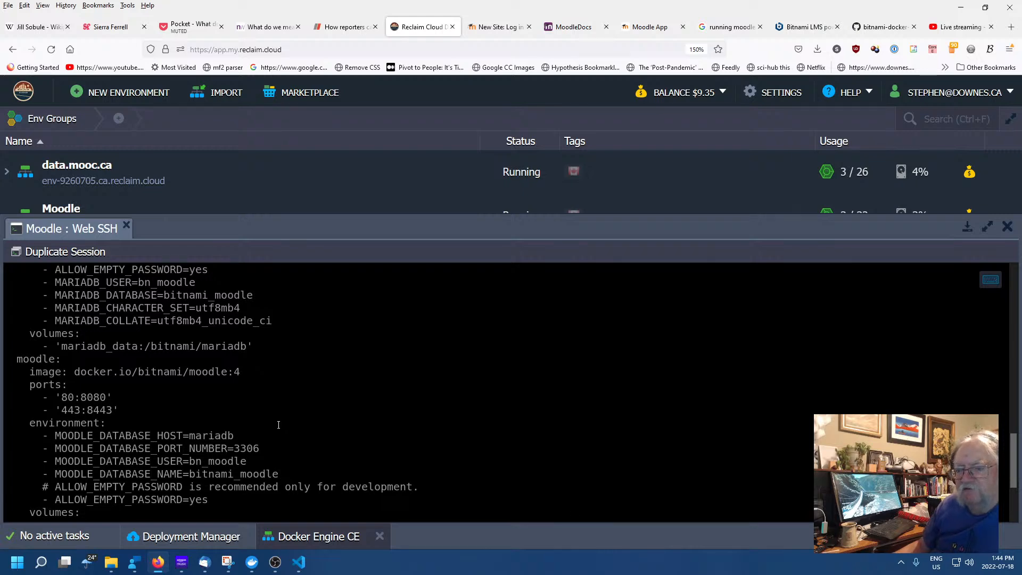
scroll(278, 424, "up", 4)
scroll(279, 424, "down", 8)
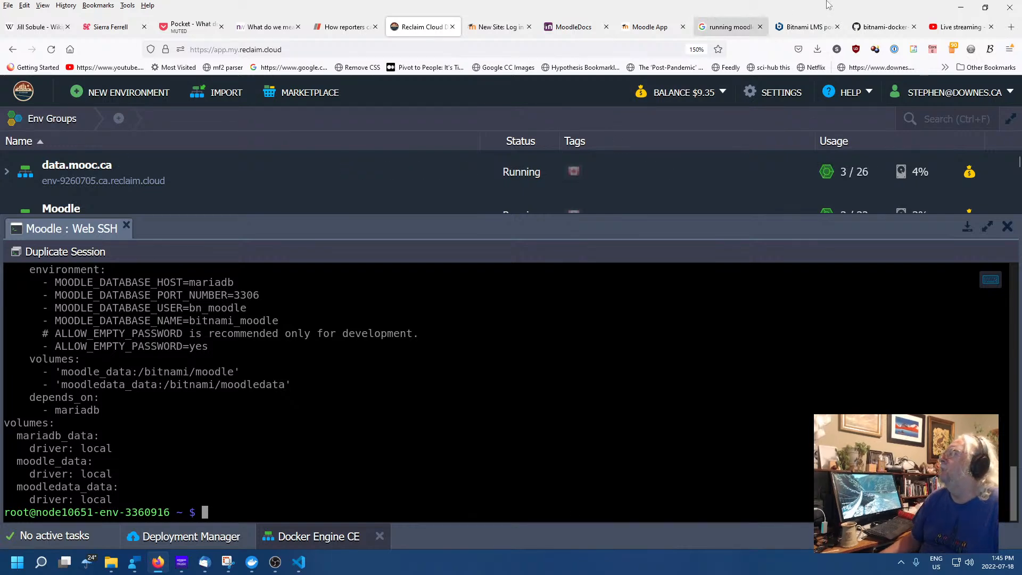
Navigate from the GitHub compose file back to Docker Hub's bitnami/moodle volume-mounting instructions
left_click(806, 27)
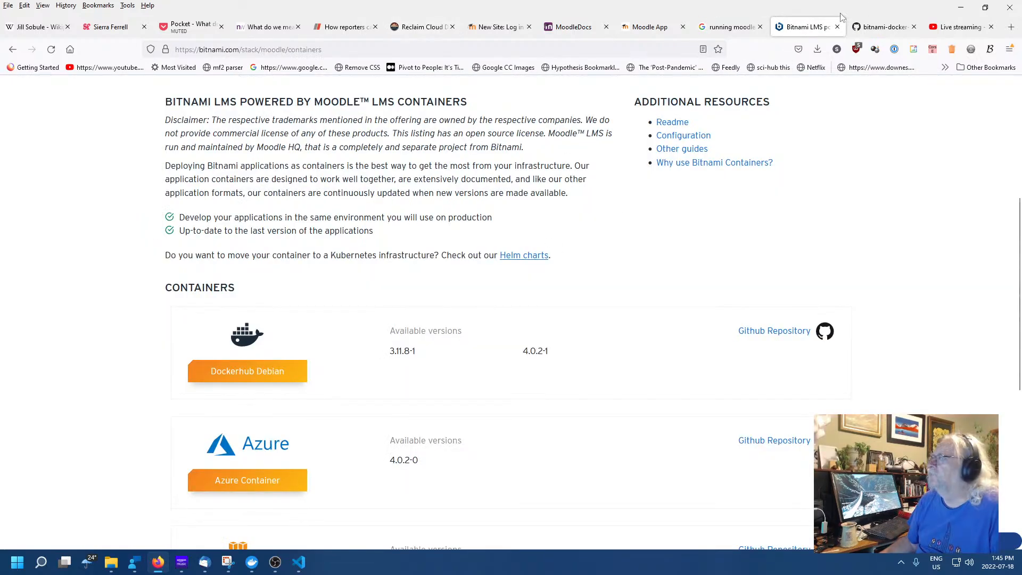
left_click(883, 26)
scroll(491, 241, "up", 5)
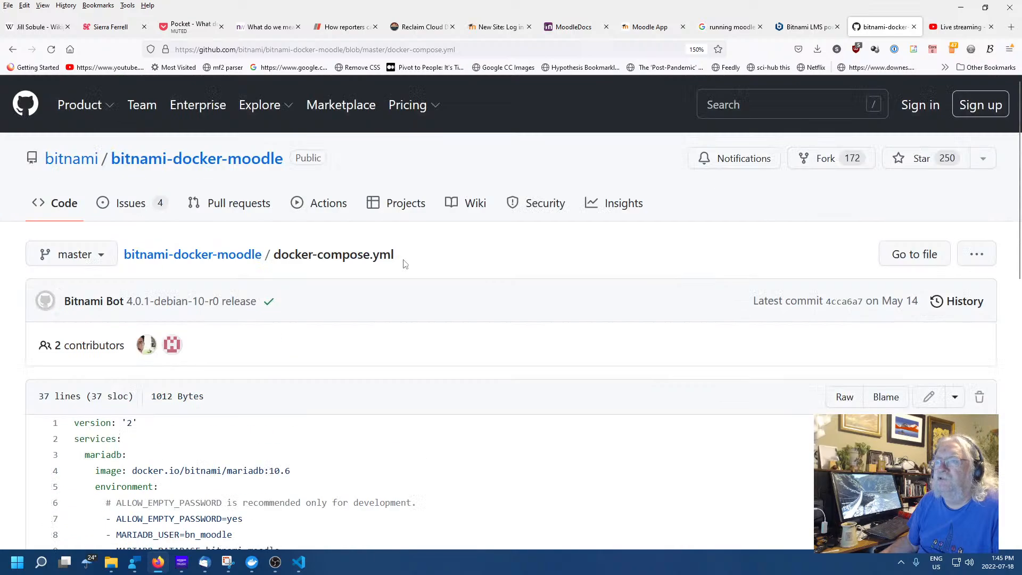
left_click(16, 50)
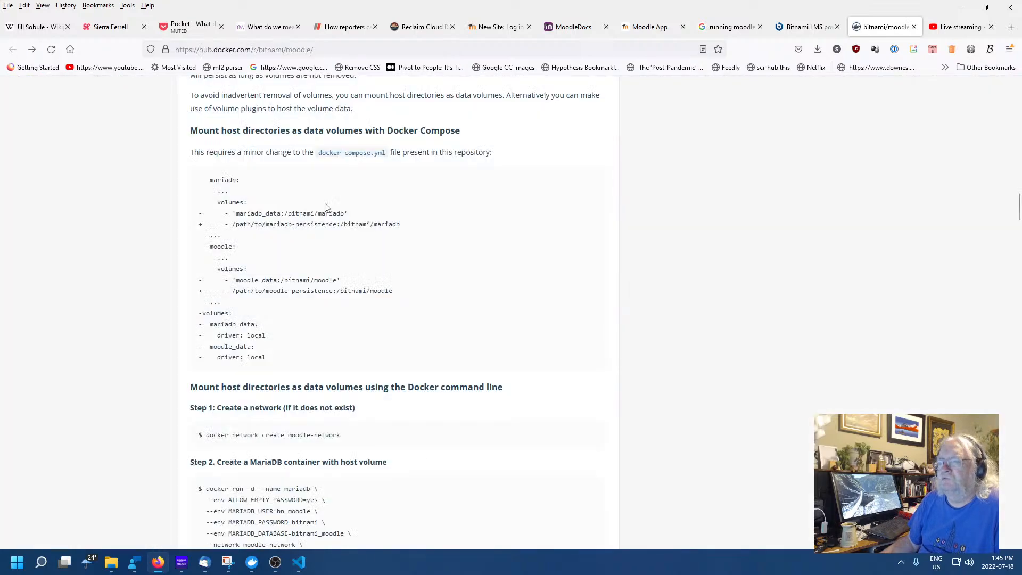
scroll(580, 251, "up", 6)
scroll(399, 237, "up", 15)
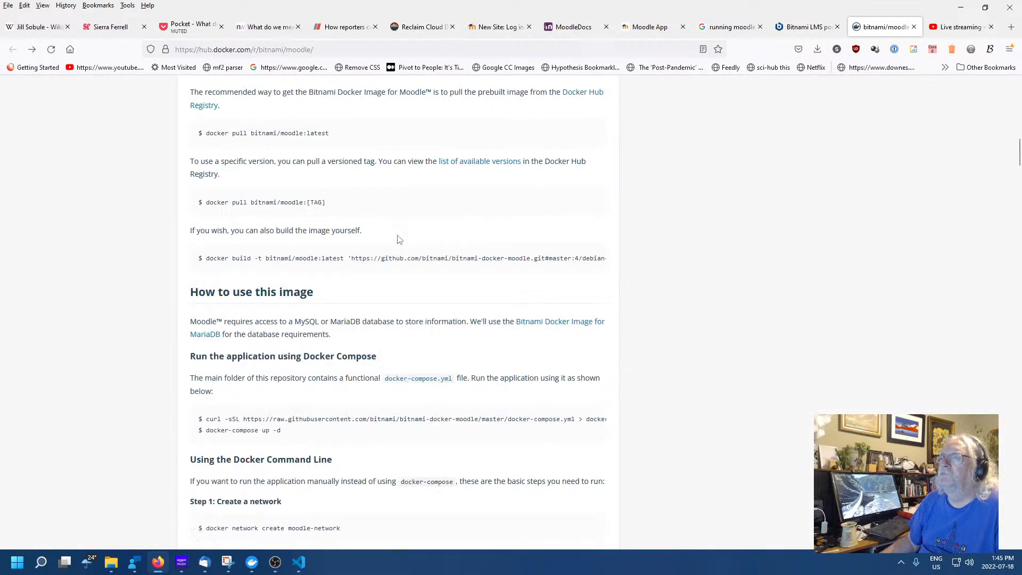
scroll(413, 234, "up", 5)
scroll(415, 228, "up", 4)
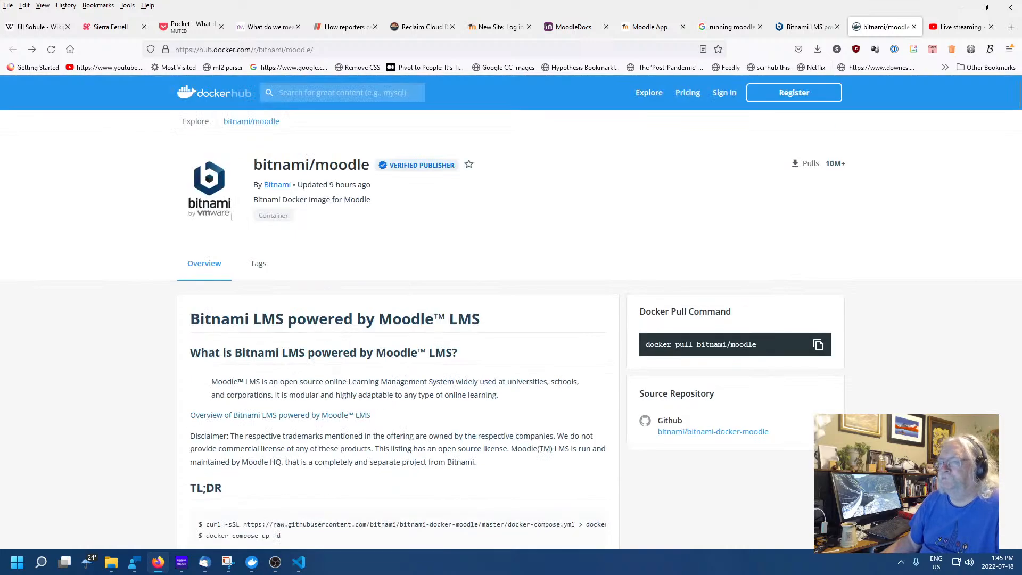
scroll(418, 395, "down", 3)
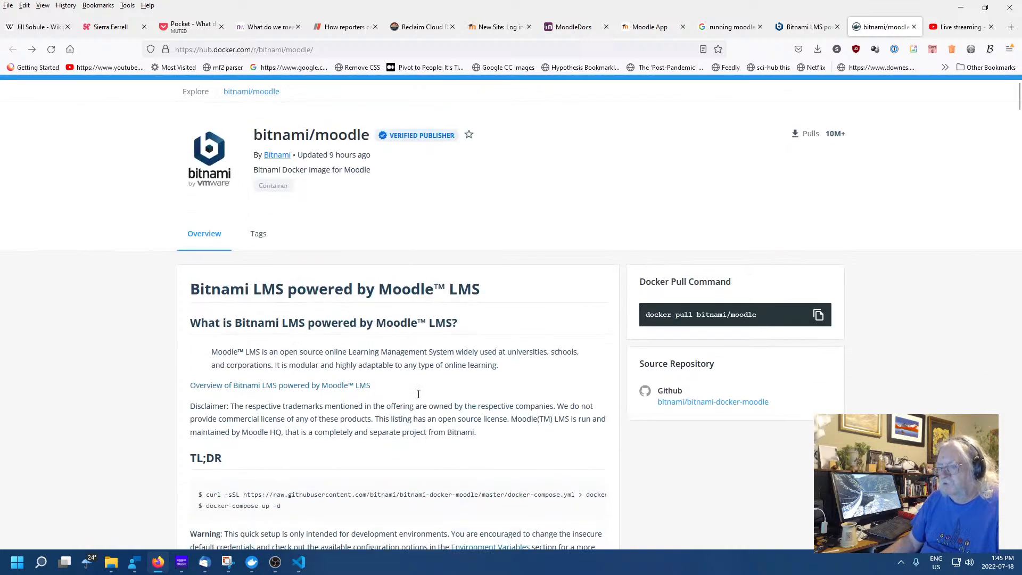
scroll(670, 350, "down", 2)
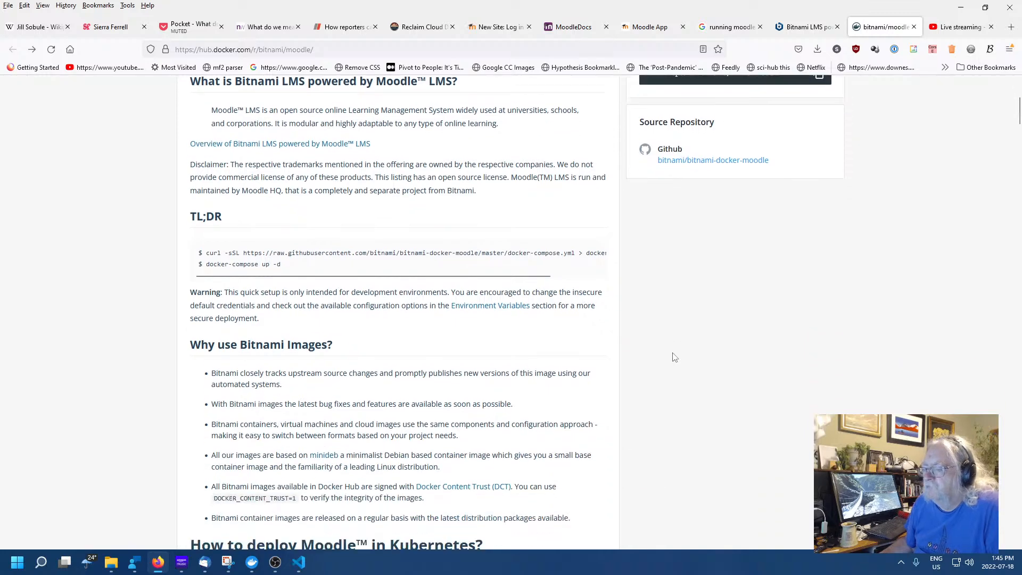
scroll(669, 354, "down", 3)
scroll(660, 358, "down", 8)
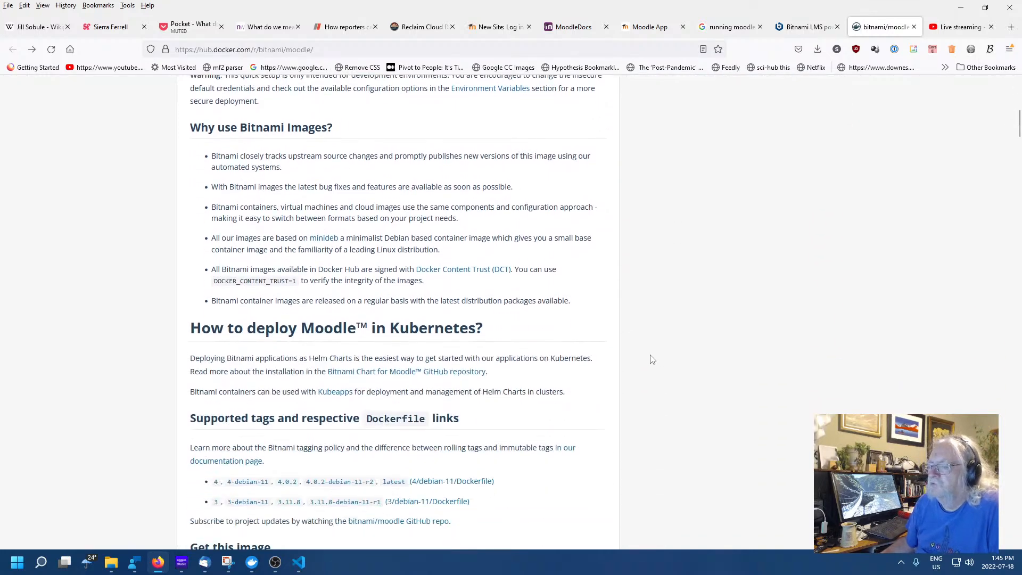
scroll(647, 360, "down", 5)
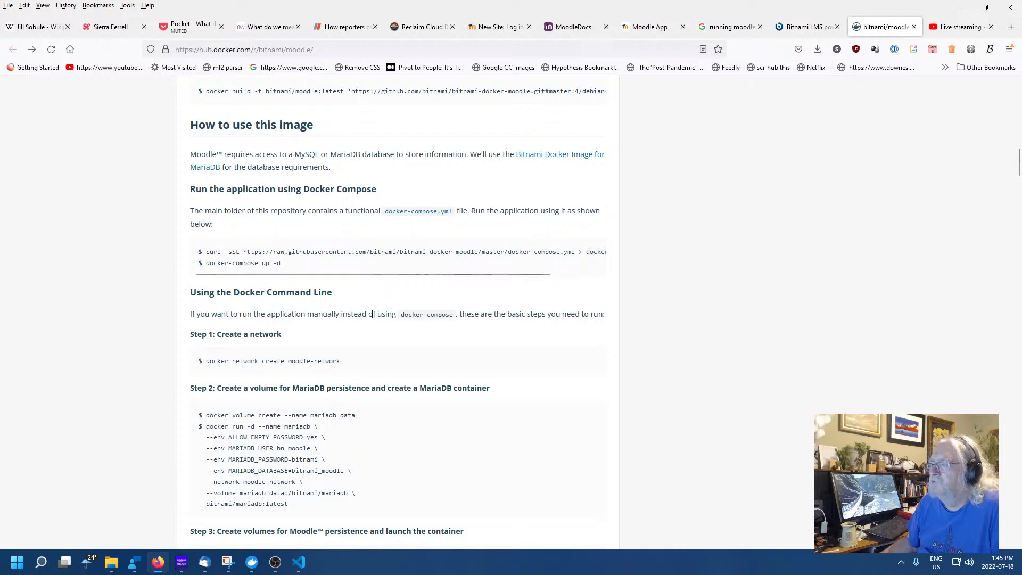
scroll(373, 313, "down", 1)
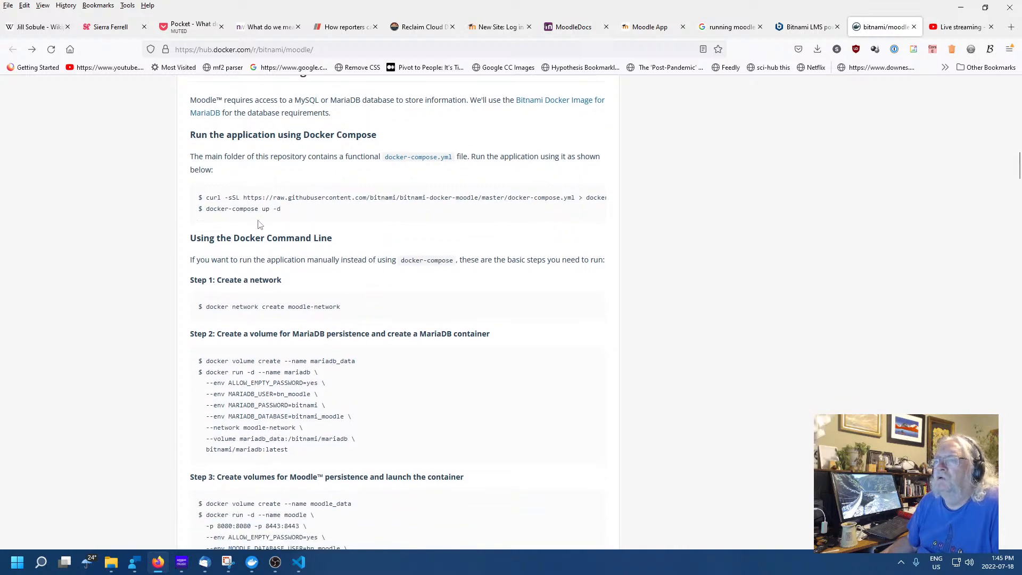
scroll(356, 274, "down", 7)
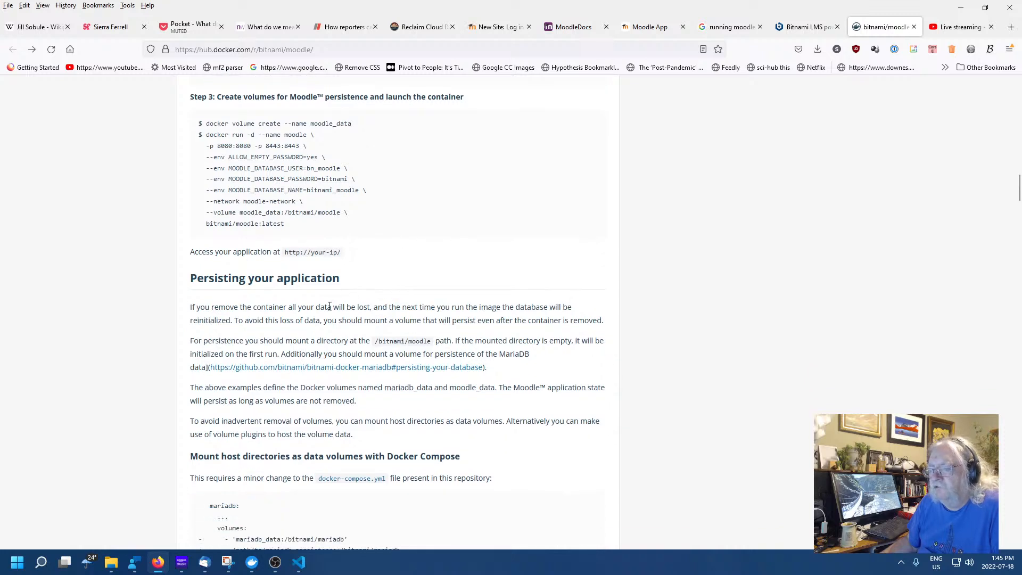
scroll(329, 307, "down", 2)
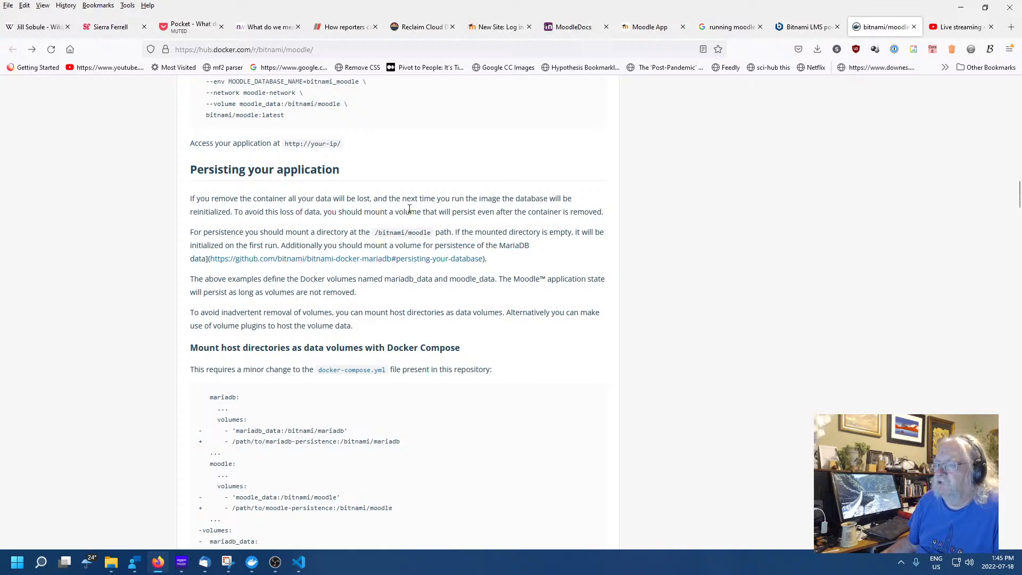
scroll(409, 209, "down", 1)
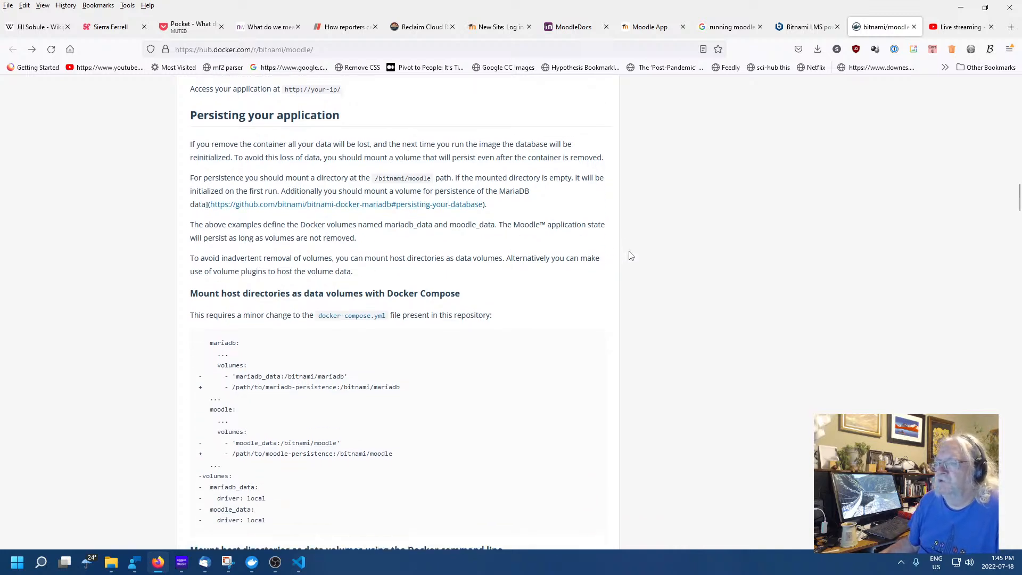
scroll(630, 255, "down", 2)
scroll(600, 260, "down", 1)
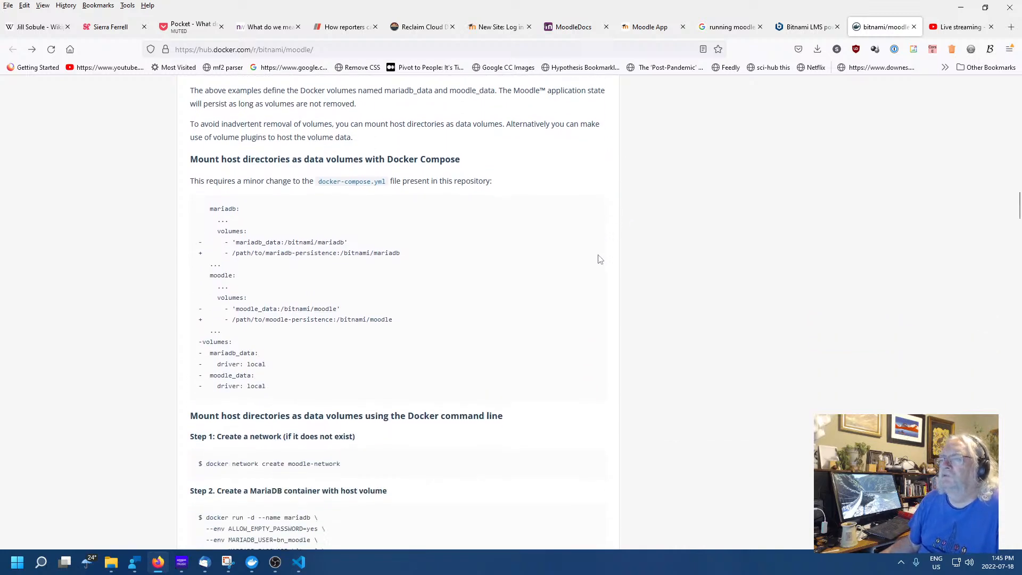
scroll(600, 259, "down", 2)
scroll(592, 245, "down", 2)
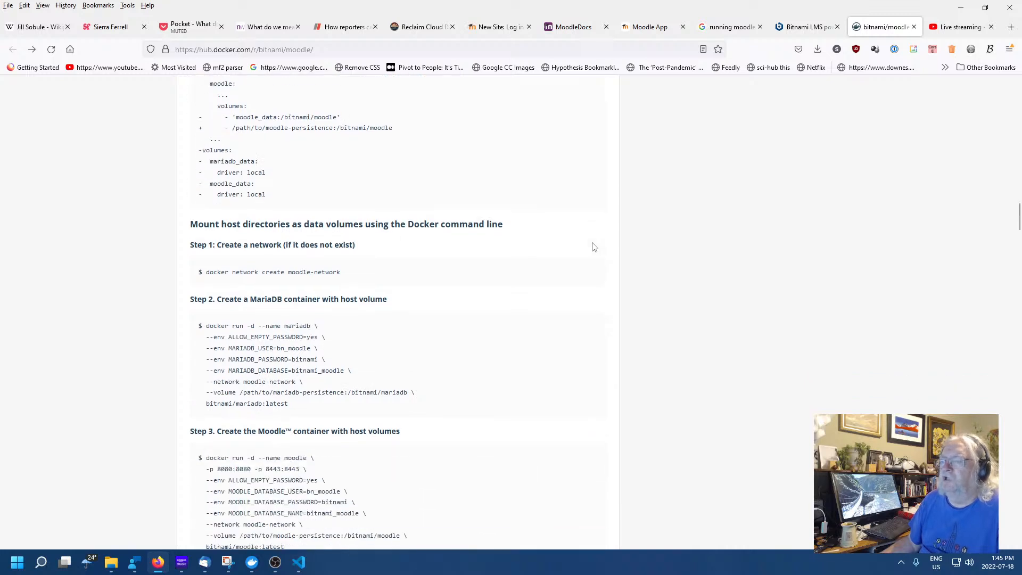
scroll(592, 246, "down", 1)
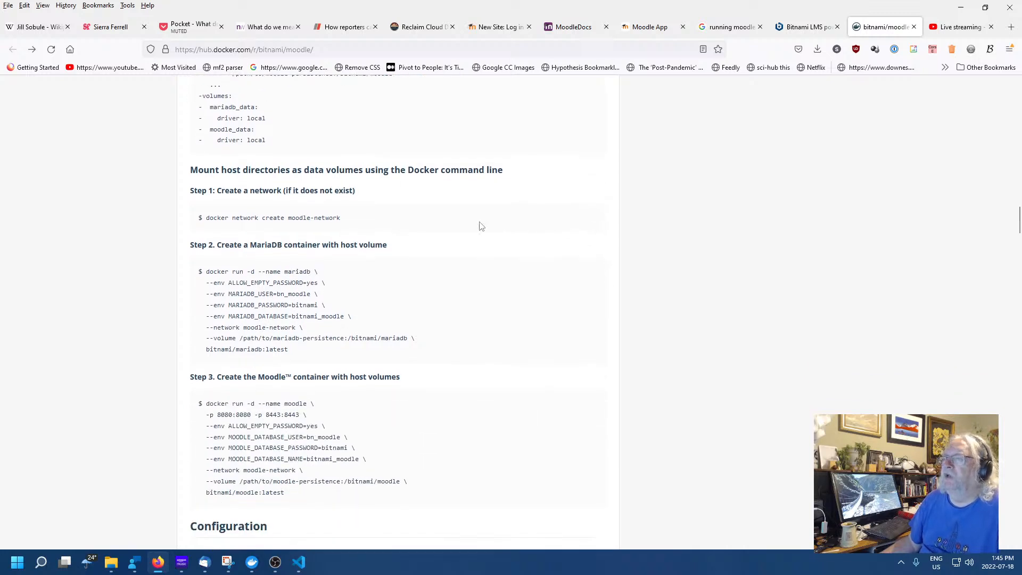
scroll(479, 226, "down", 7)
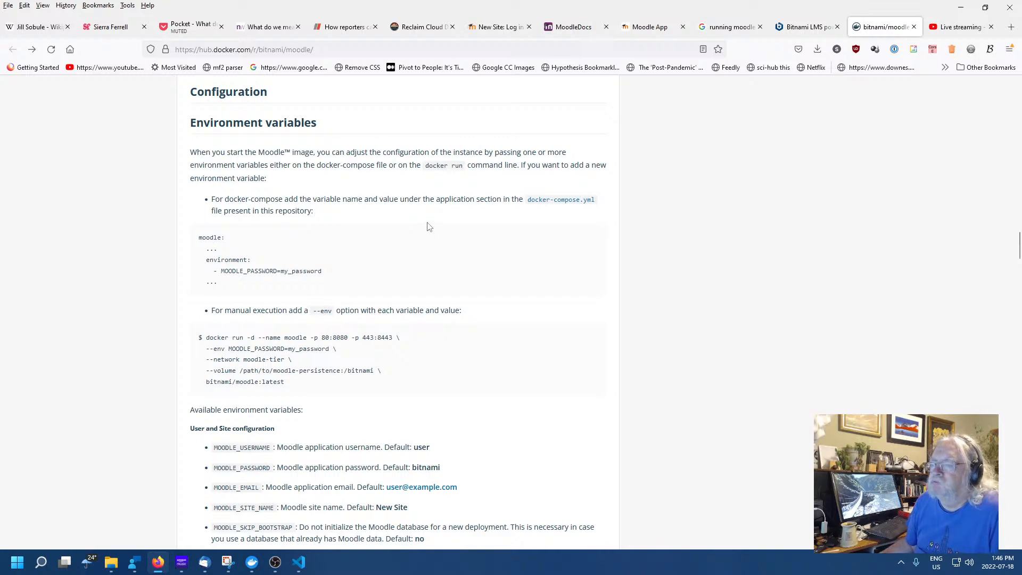
Review Docker Hub's Moodle environment variables such as MOODLE_USERNAME, then return to the Reclaim Cloud terminal
scroll(463, 234, "down", 3)
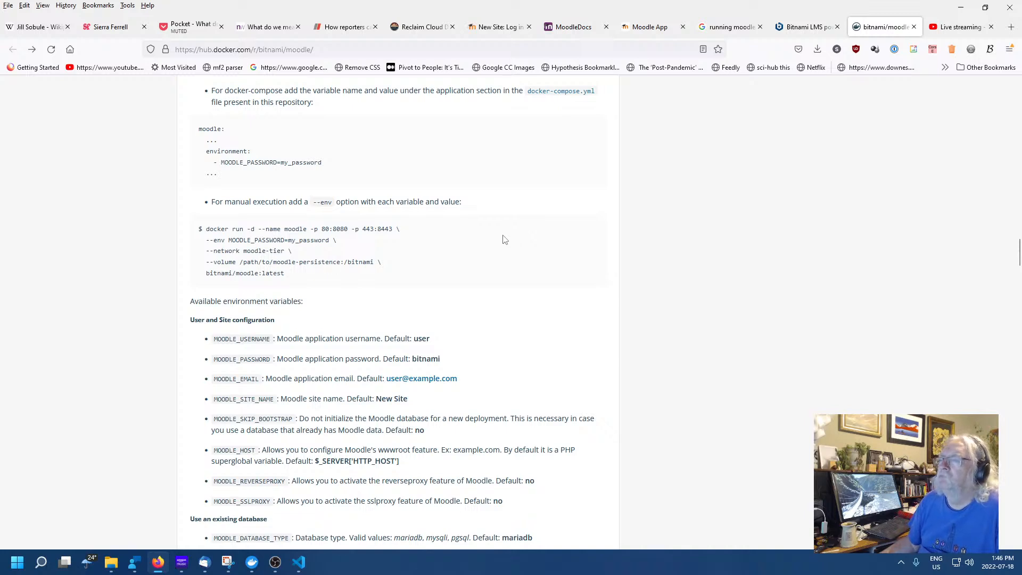
scroll(503, 238, "down", 2)
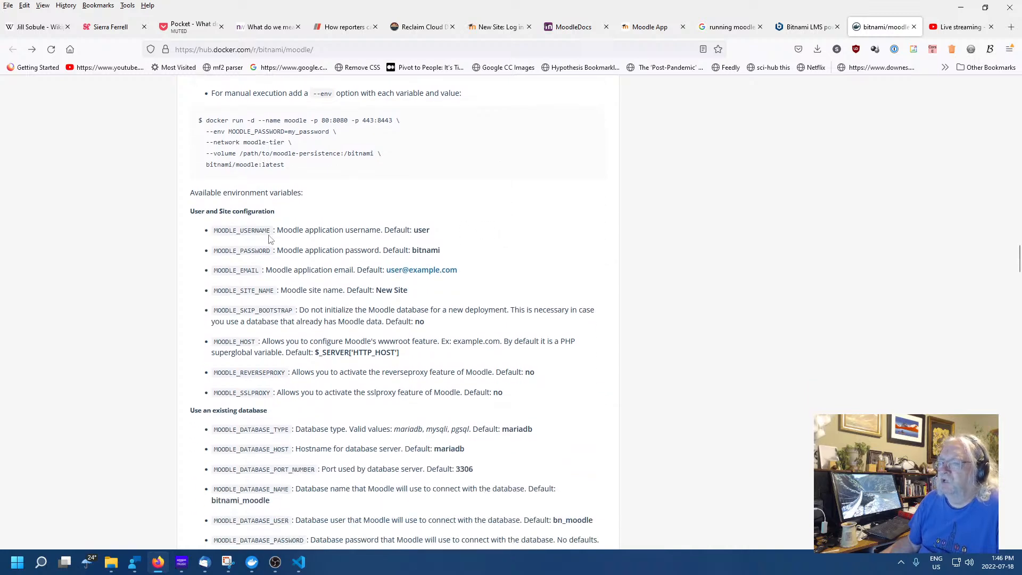
left_click_drag(244, 230, 247, 230)
left_click(510, 246)
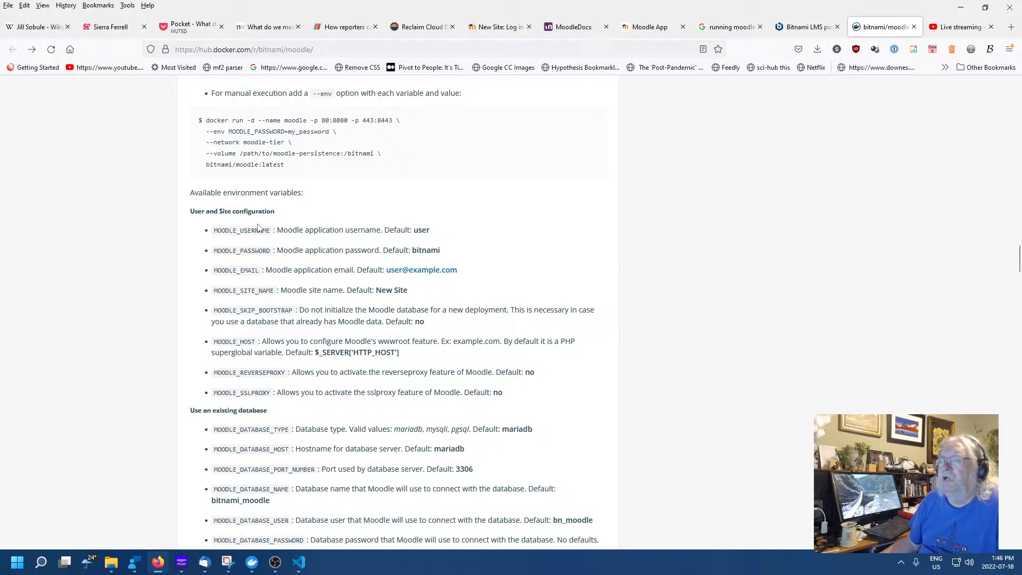
scroll(384, 207, "up", 3)
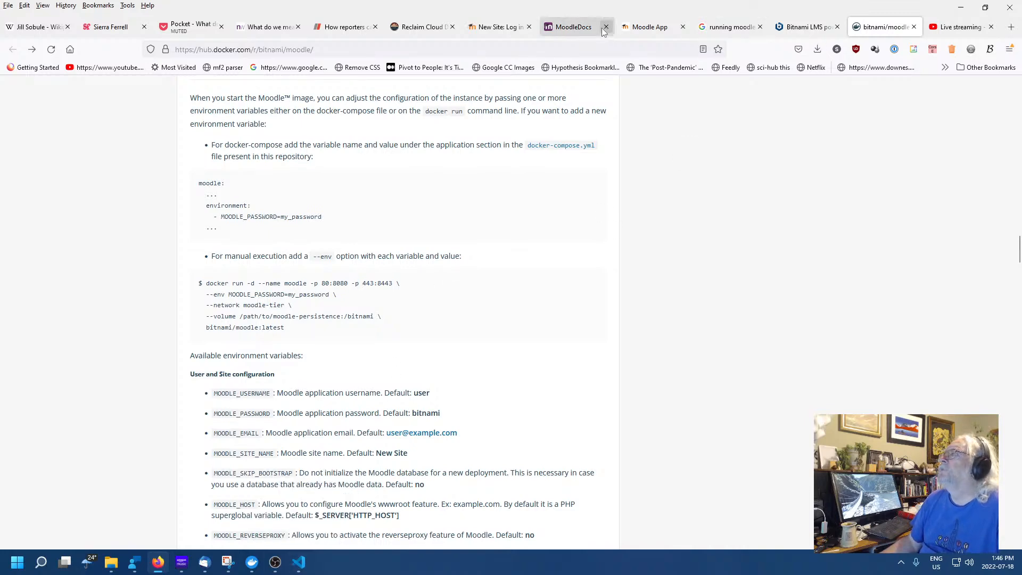
left_click(410, 29)
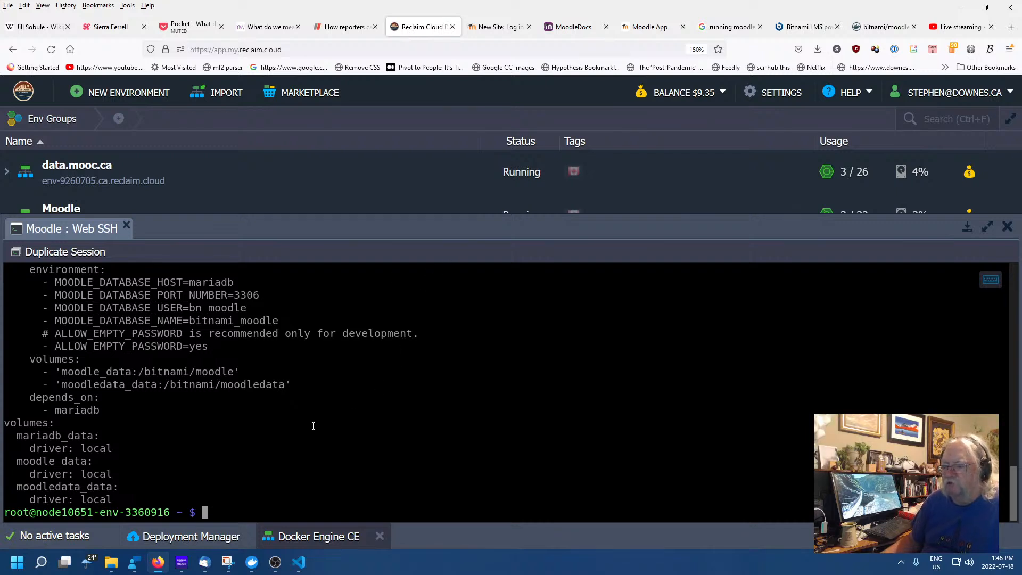
scroll(313, 425, "up", 2)
scroll(313, 426, "up", 2)
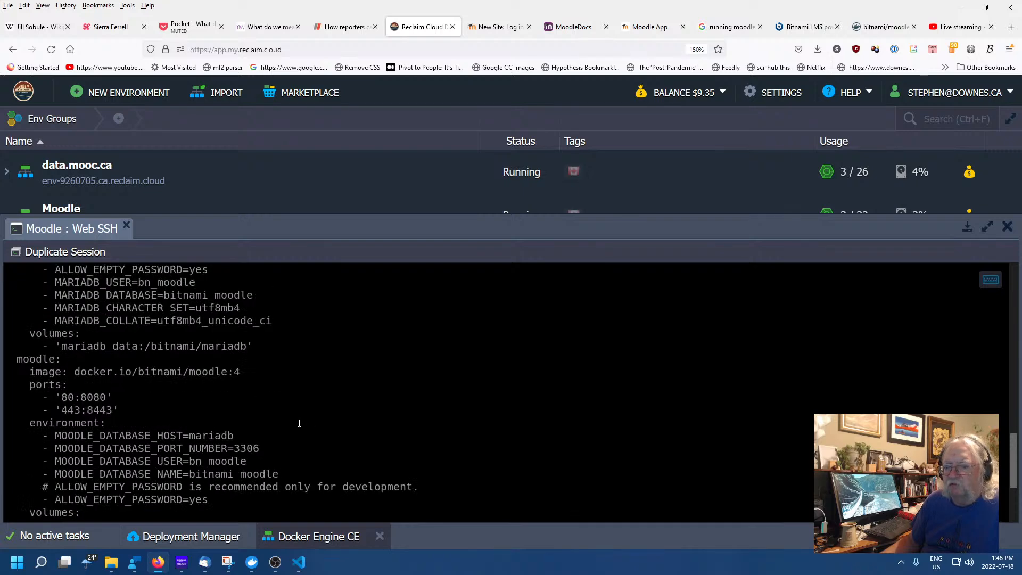
scroll(299, 424, "down", 2)
scroll(299, 422, "down", 1)
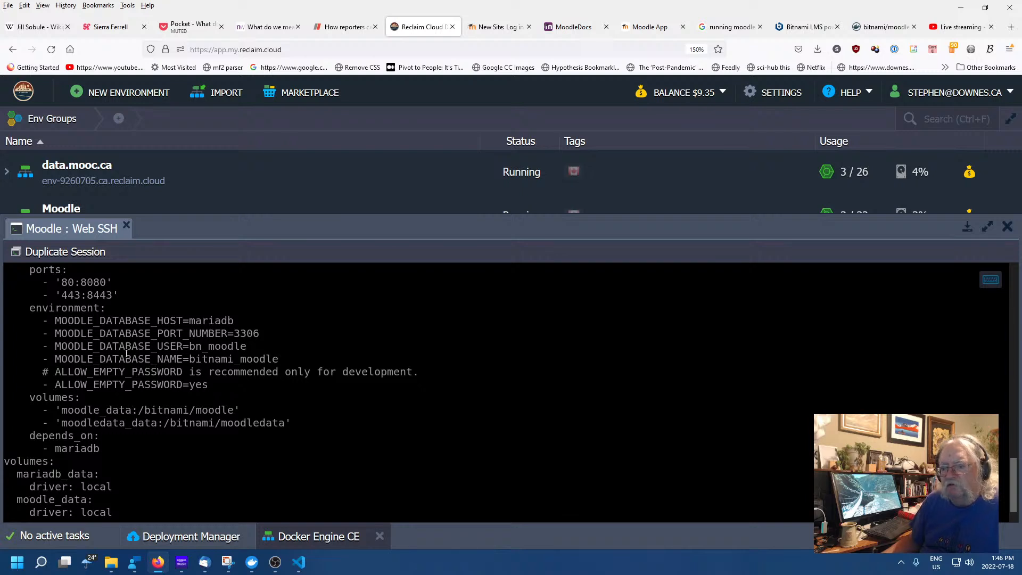
left_click_drag(87, 333, 137, 374)
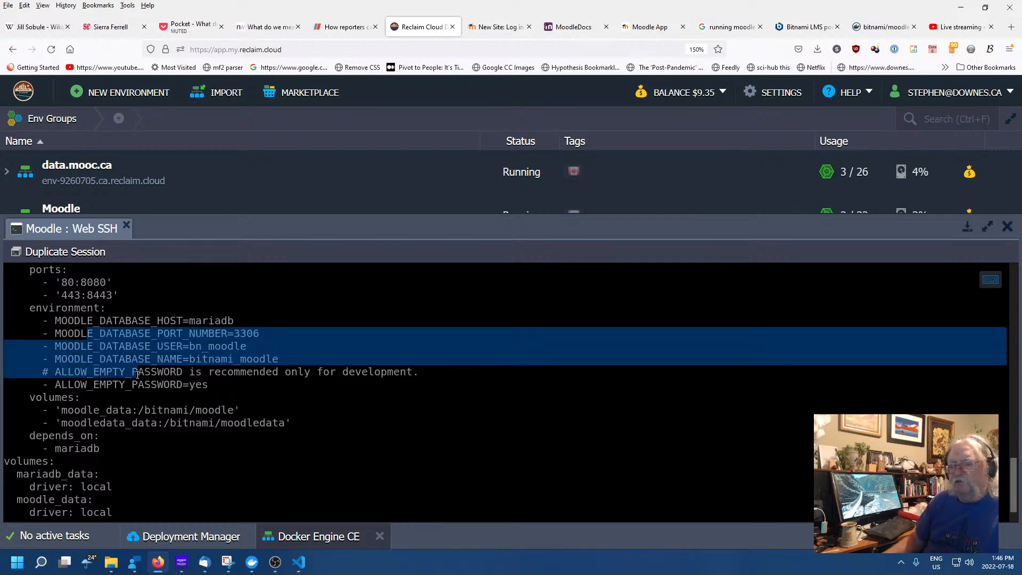
left_click(177, 381)
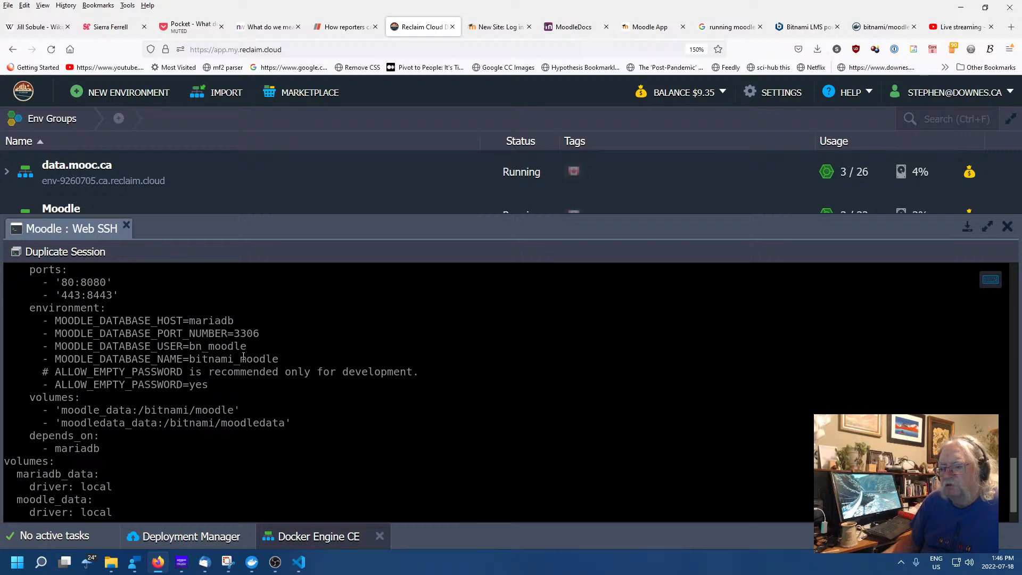
scroll(176, 354, "up", 2)
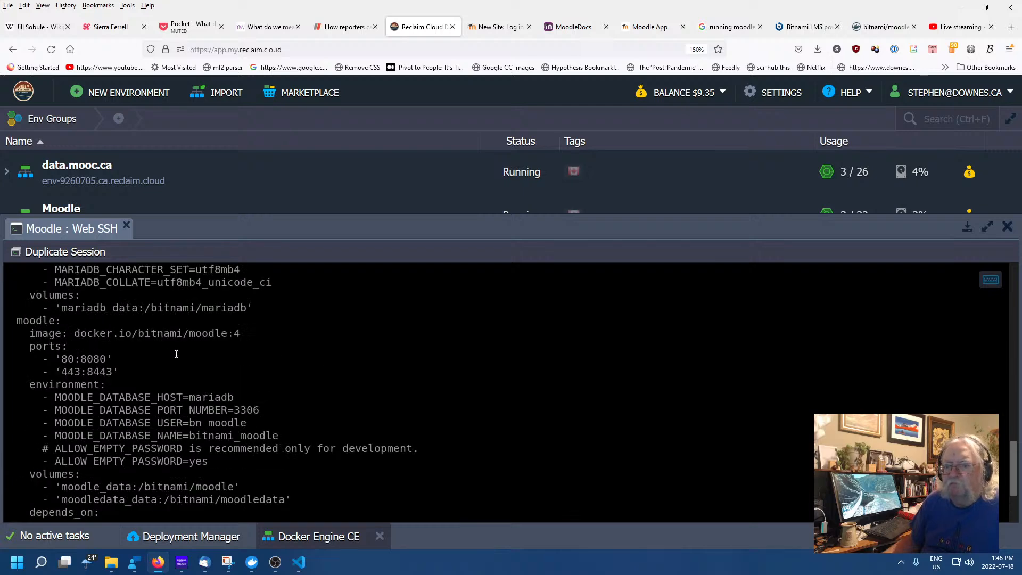
scroll(176, 354, "up", 2)
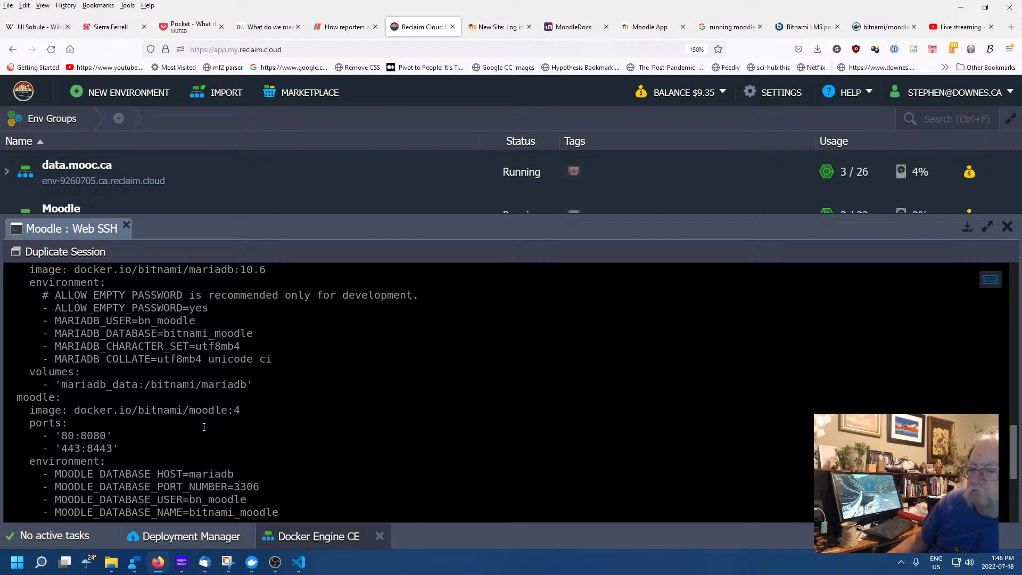
scroll(125, 323, "up", 1)
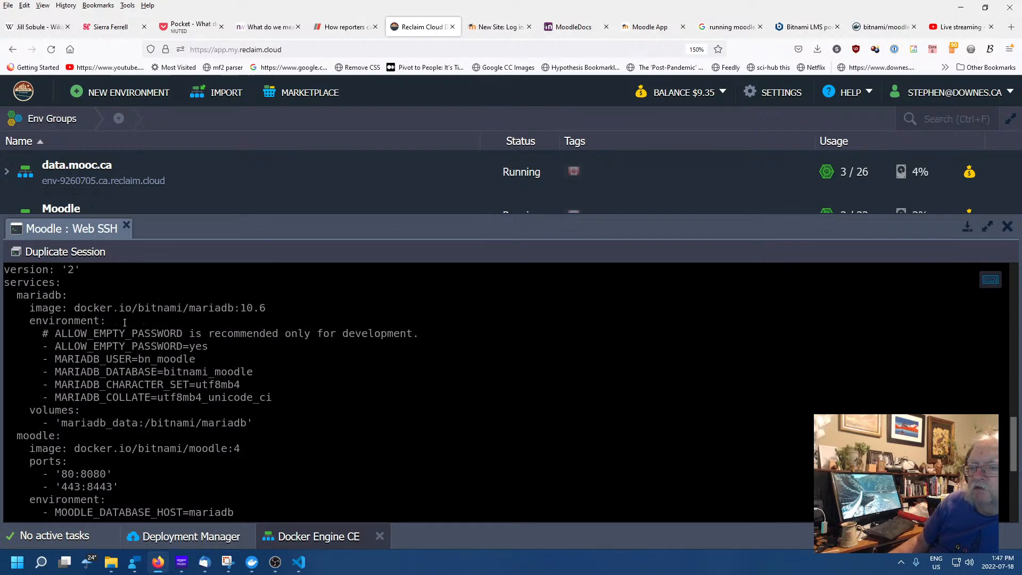
scroll(119, 374, "down", 1)
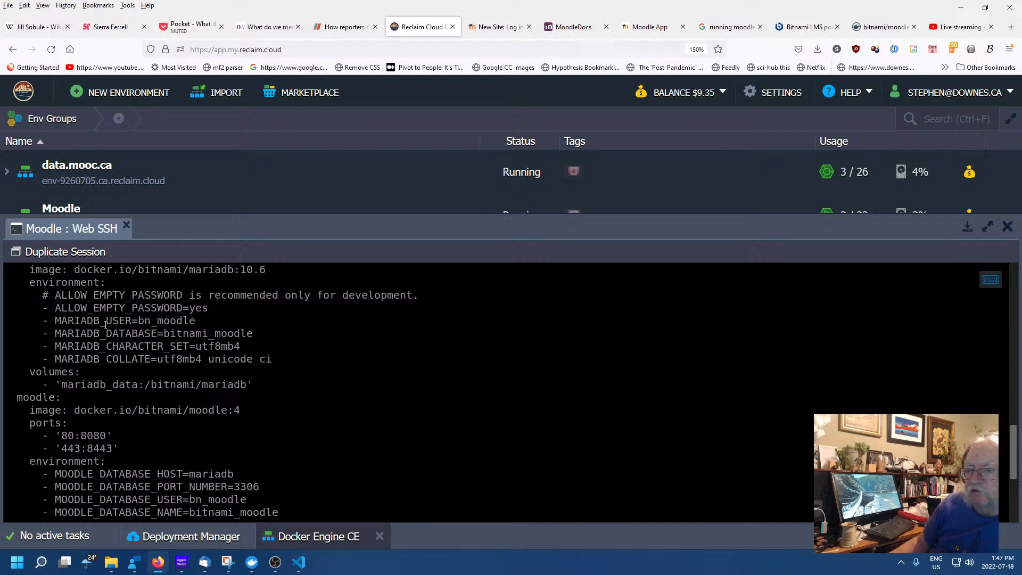
left_click_drag(100, 314, 227, 359)
left_click(141, 390)
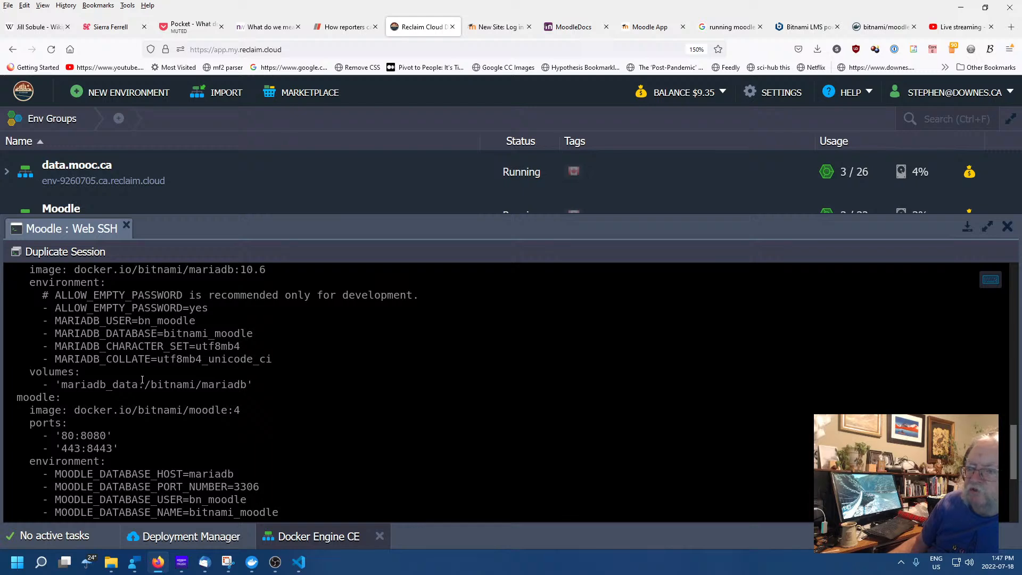
scroll(142, 384, "down", 3)
scroll(142, 384, "down", 1)
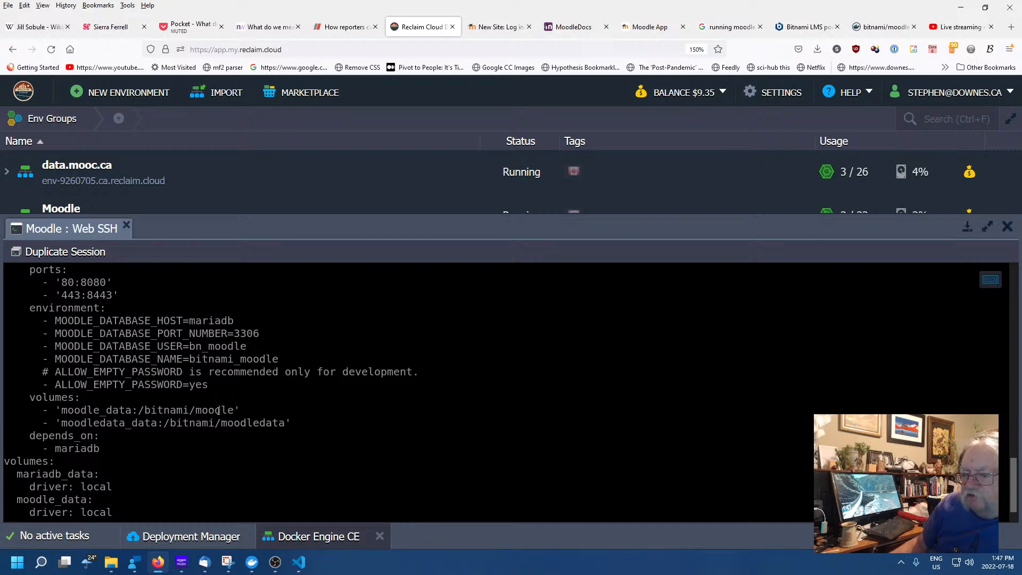
scroll(195, 420, "down", 1)
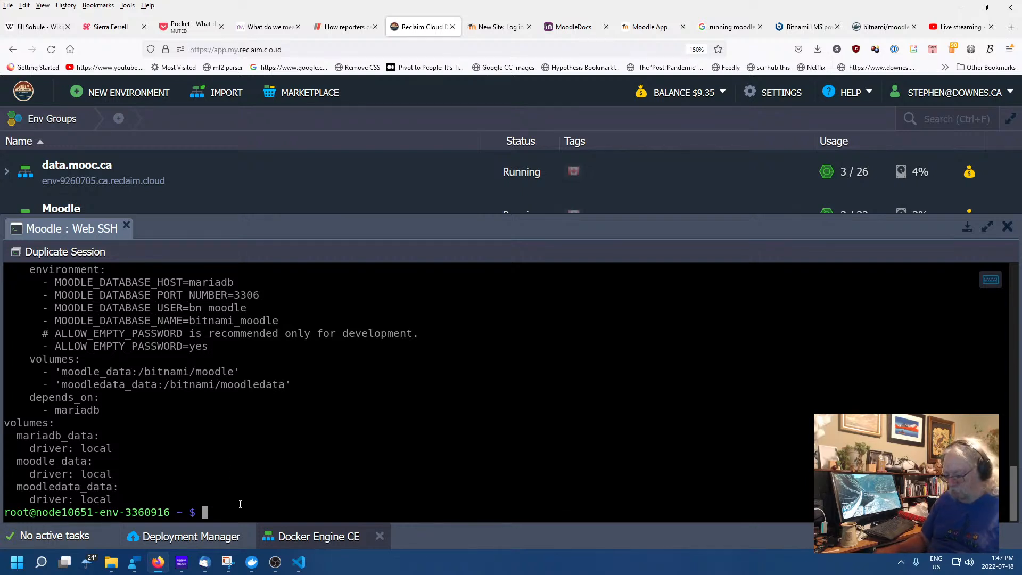
Run pwd, showing /root, then try cd /bitnami, which fails with 'No such file or directory'
type("pwd")
key("Return")
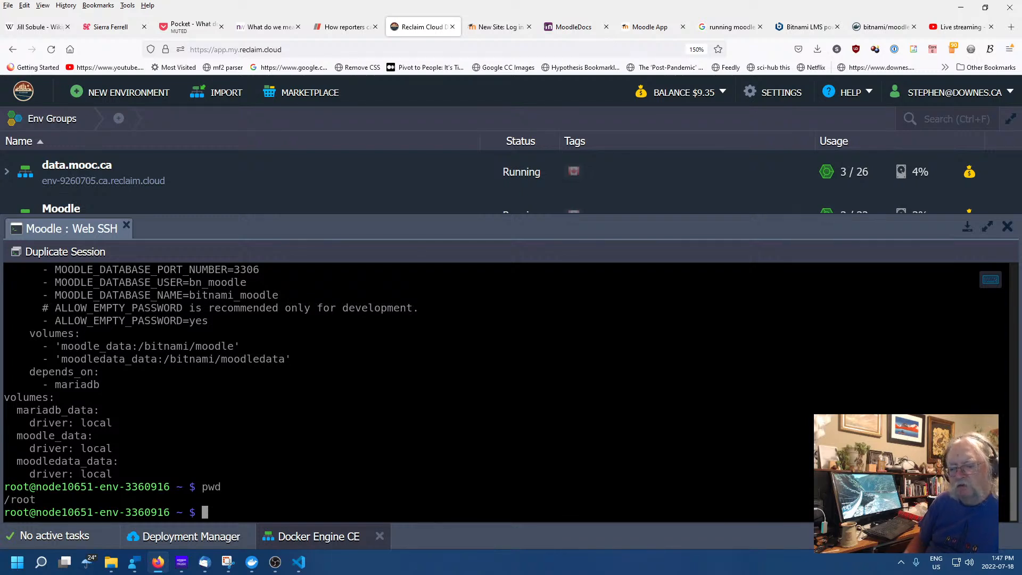
type("cd ")
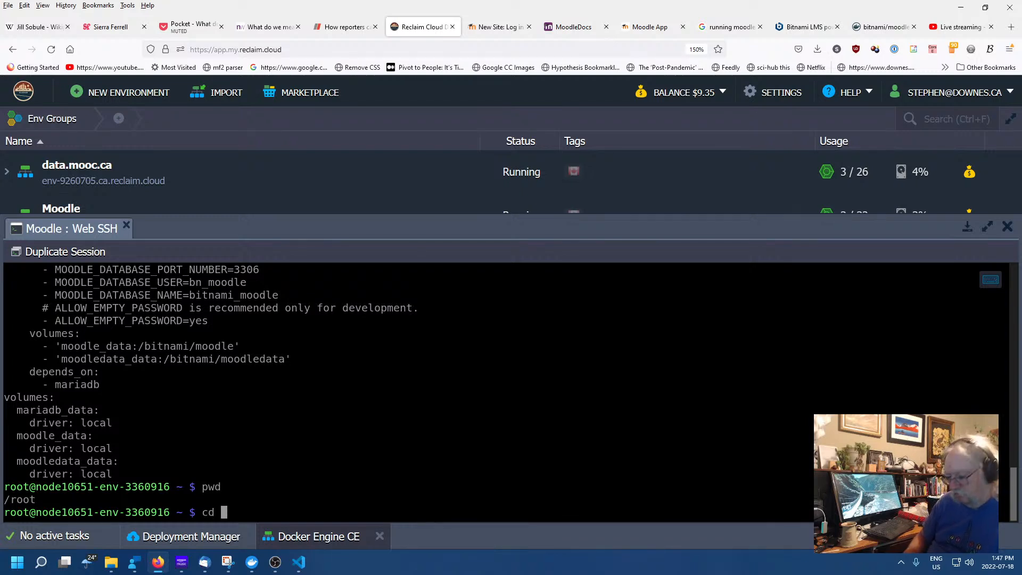
type("/b")
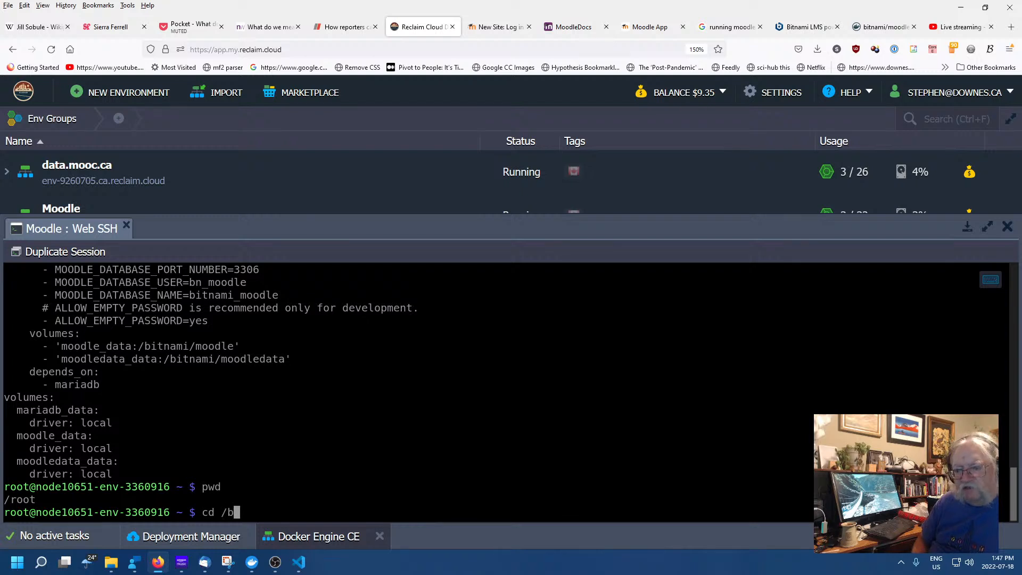
type("itnami")
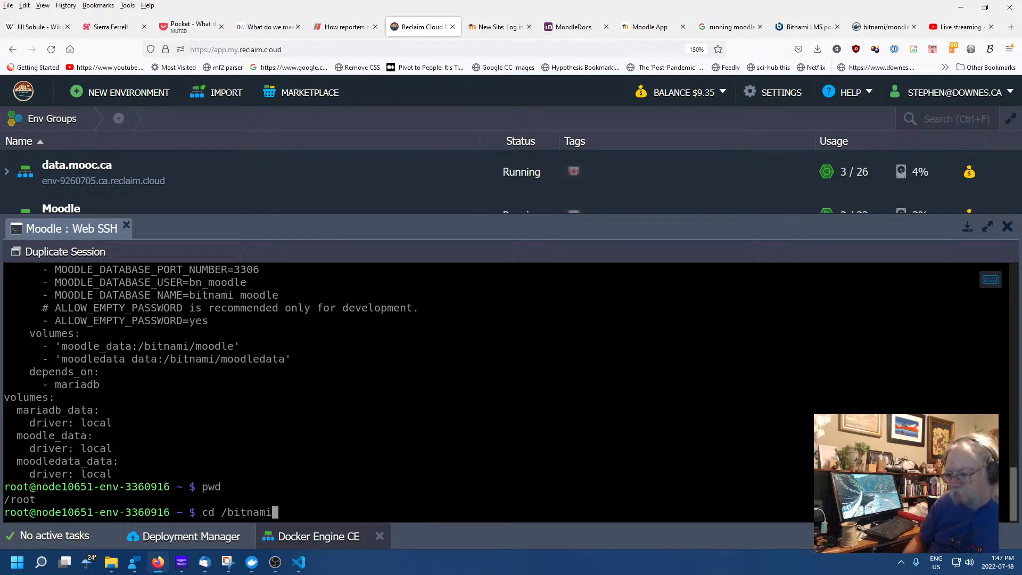
key("Return")
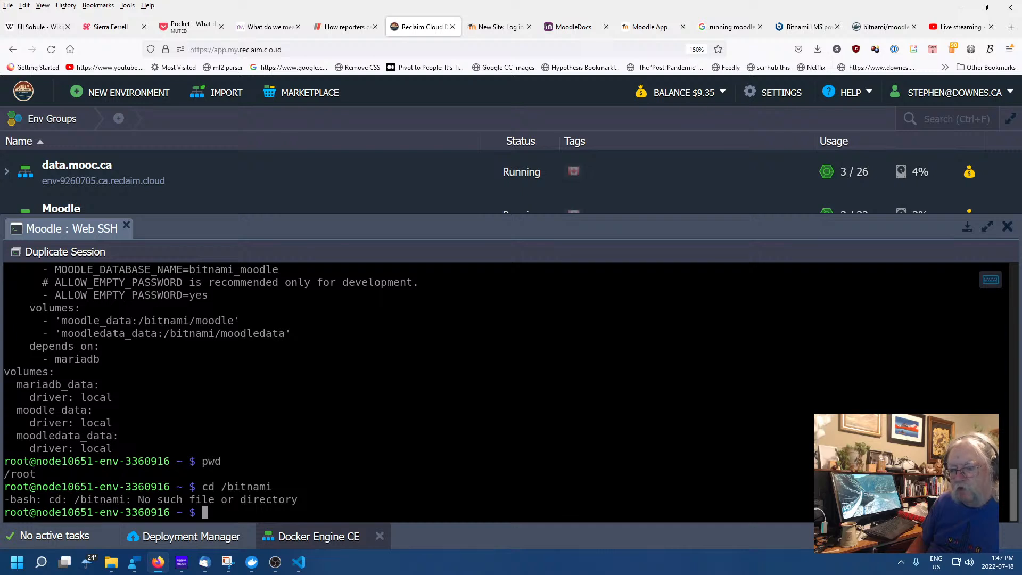
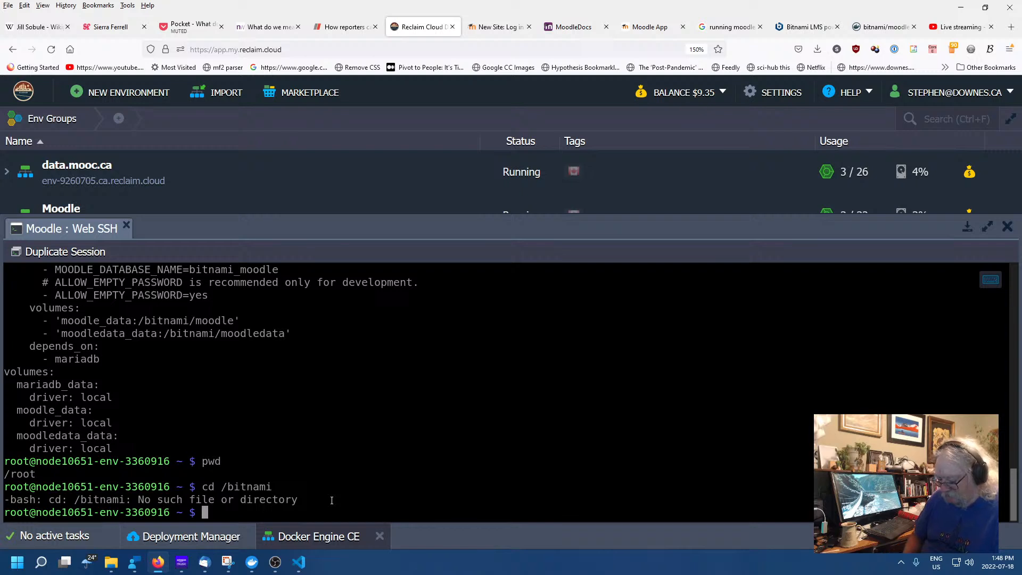
Clear the partly typed nano command and run ls to list the home directory's files
type("na")
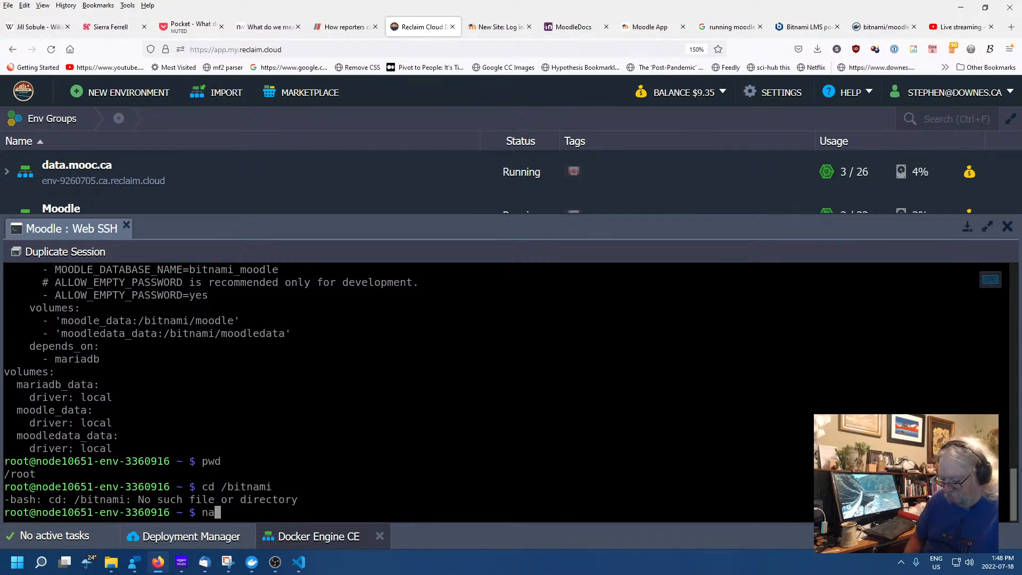
type("no")
key("BackSpace")
key("BackSpace")
key("BackSpace")
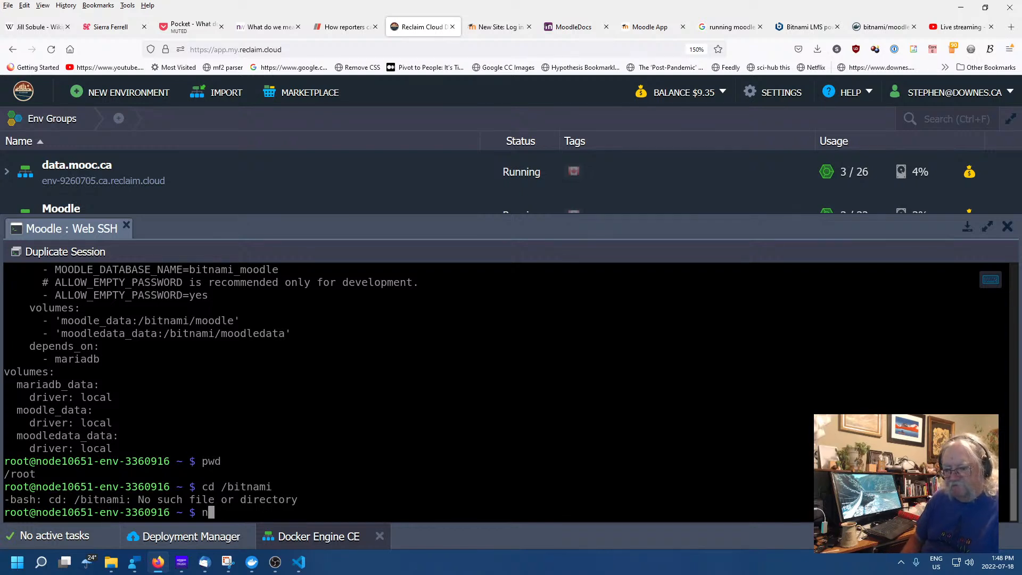
key("BackSpace")
type("ls")
key("Return")
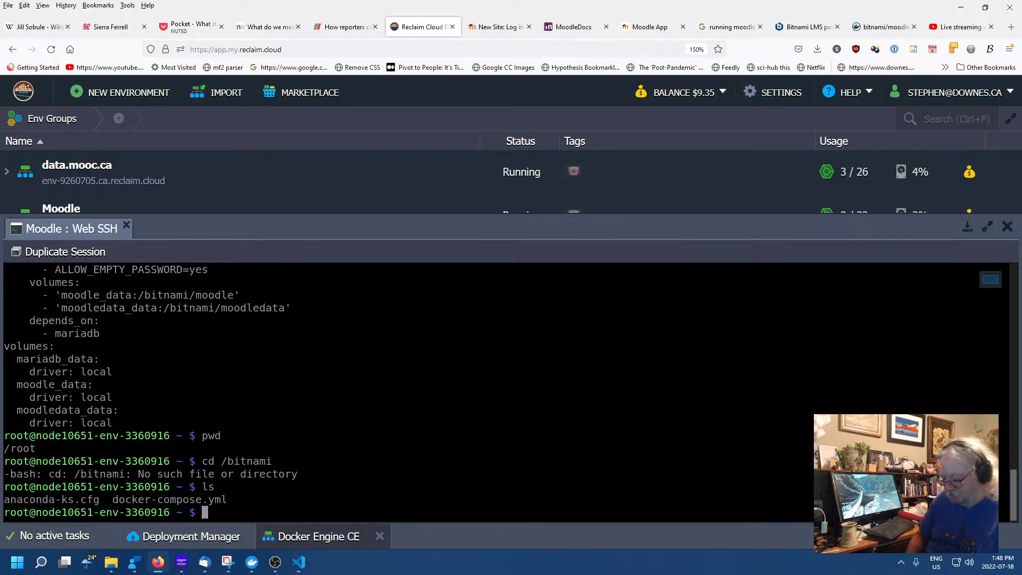
Open docker-compose.yml in the ed editor after 'edit docker-compose.yml' fails as command not found
type("edit ")
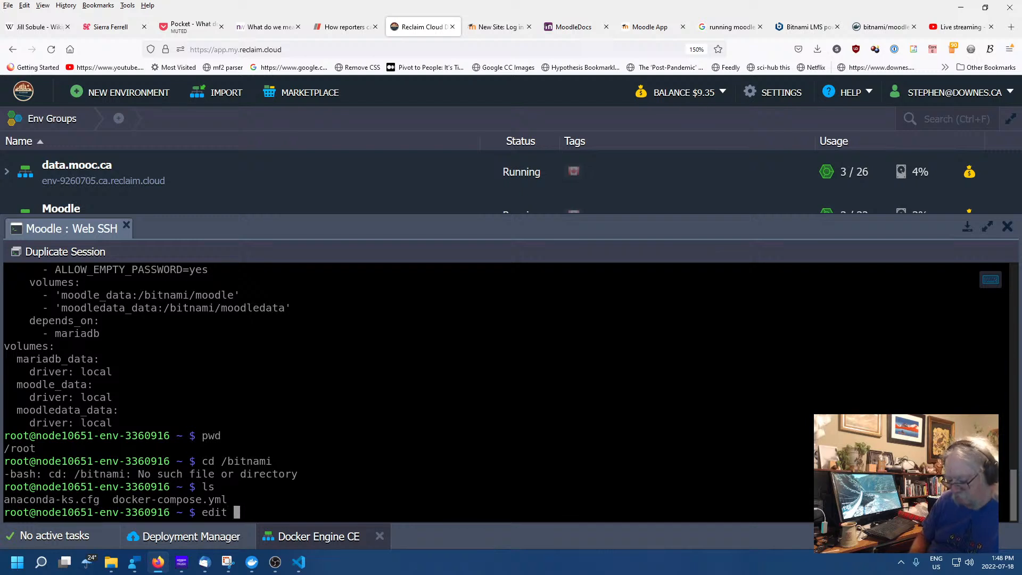
type("docker-co")
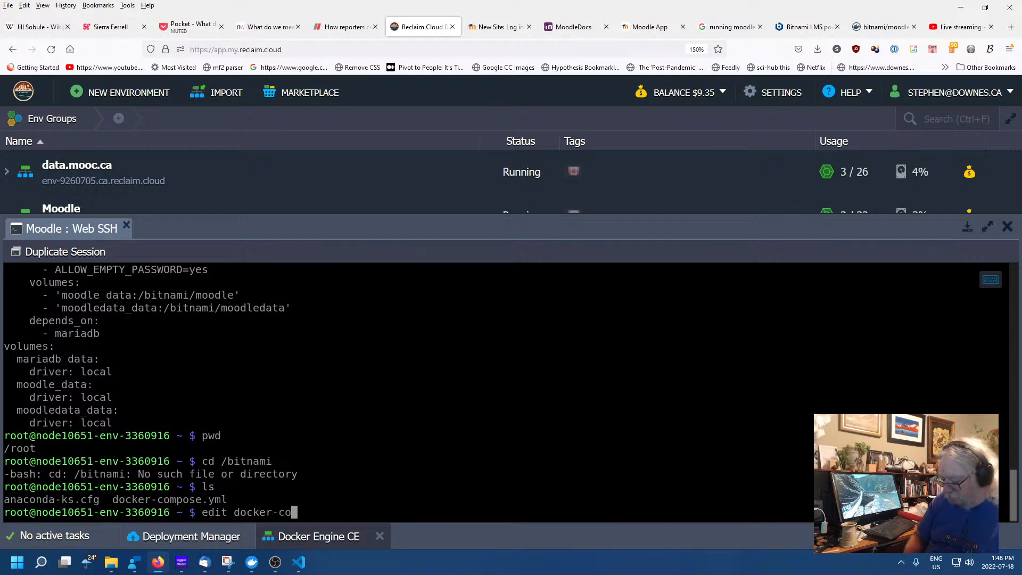
type("mpos")
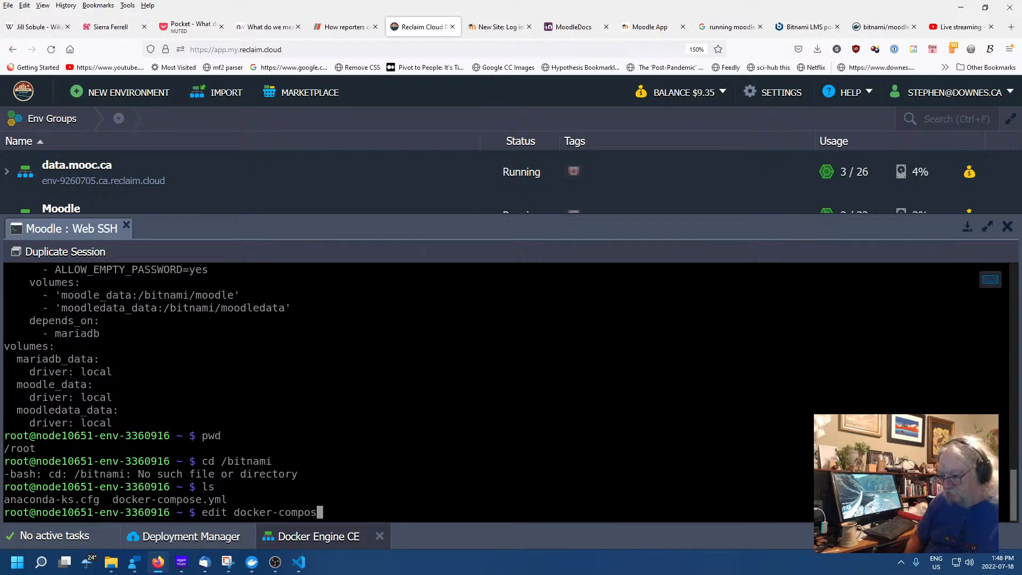
type("e")
type(".yml")
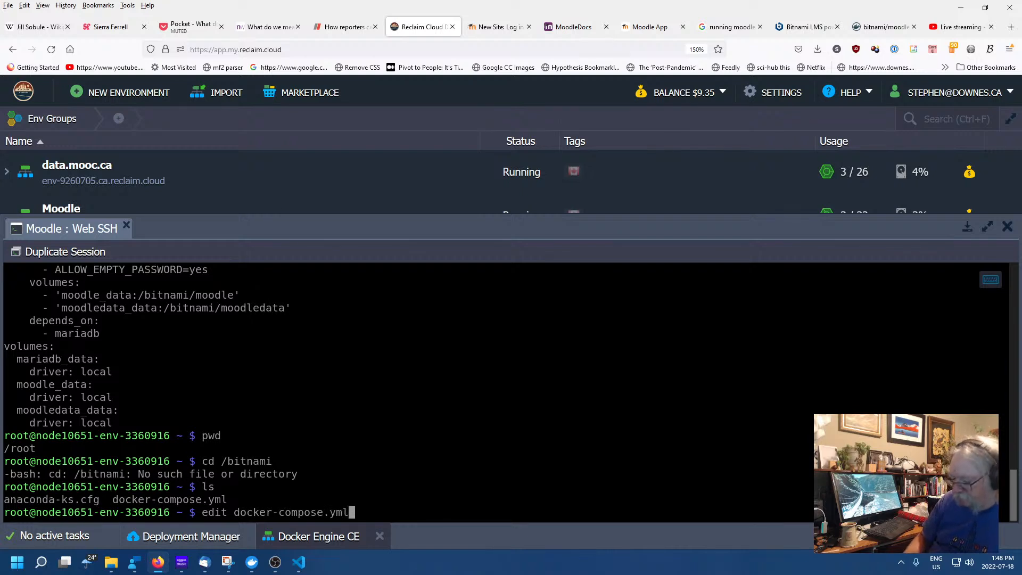
key("Return")
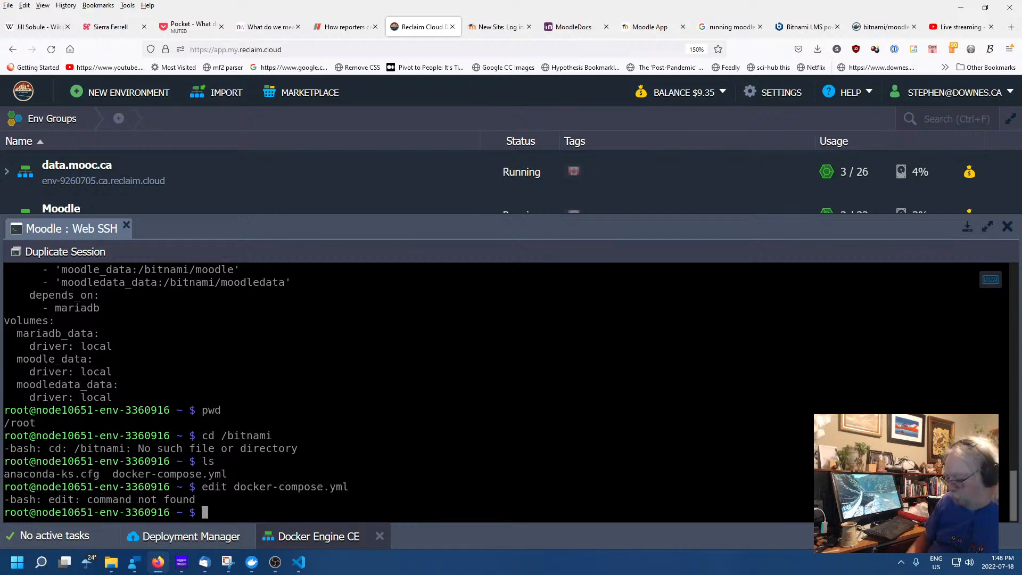
key("Up")
key("Left")
key("Left")
key("Left")
key("Left")
key("Left")
key("Left")
key("Left")
key("Left")
key("Left")
key("Left")
key("Left")
key("Left")
key("Left")
key("Left")
key("Left")
key("Left")
key("Left")
key("Left")
key("Left")
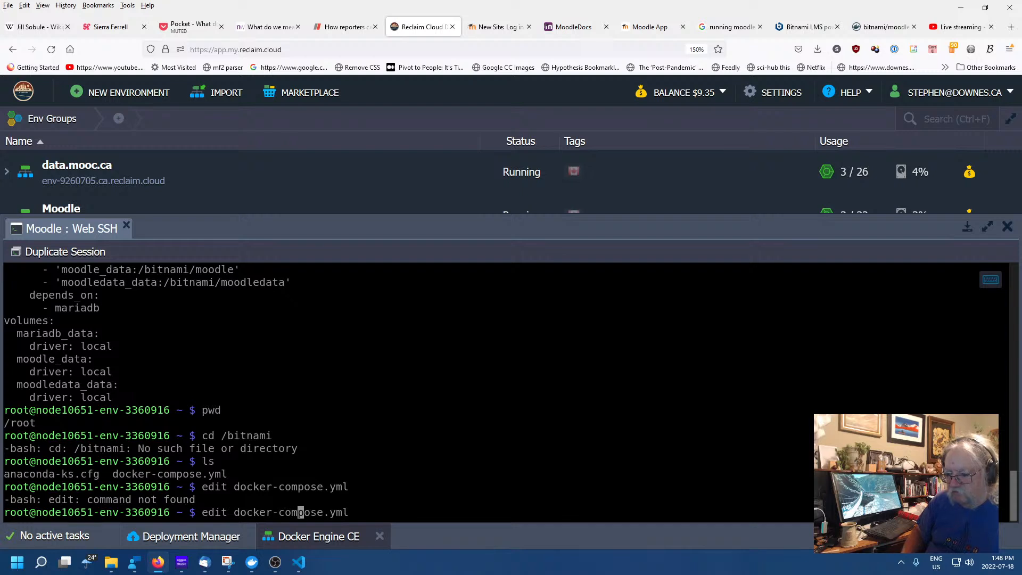
key("BackSpace")
key("BackSpace")
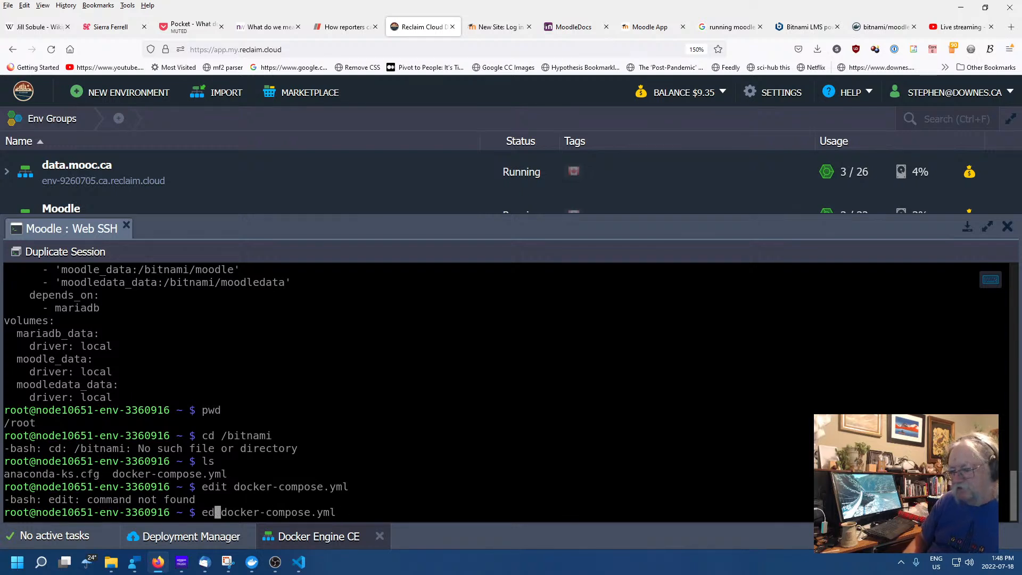
key("Return")
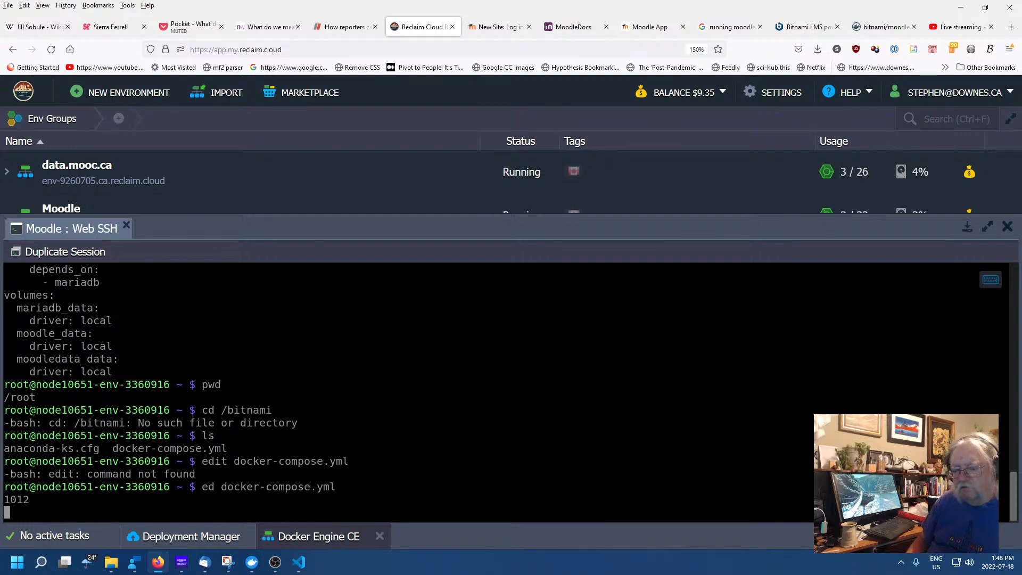
List docker-compose.yml's 37 numbered lines with 1,$n, exit ed with q, and begin typing nano
type("1,")
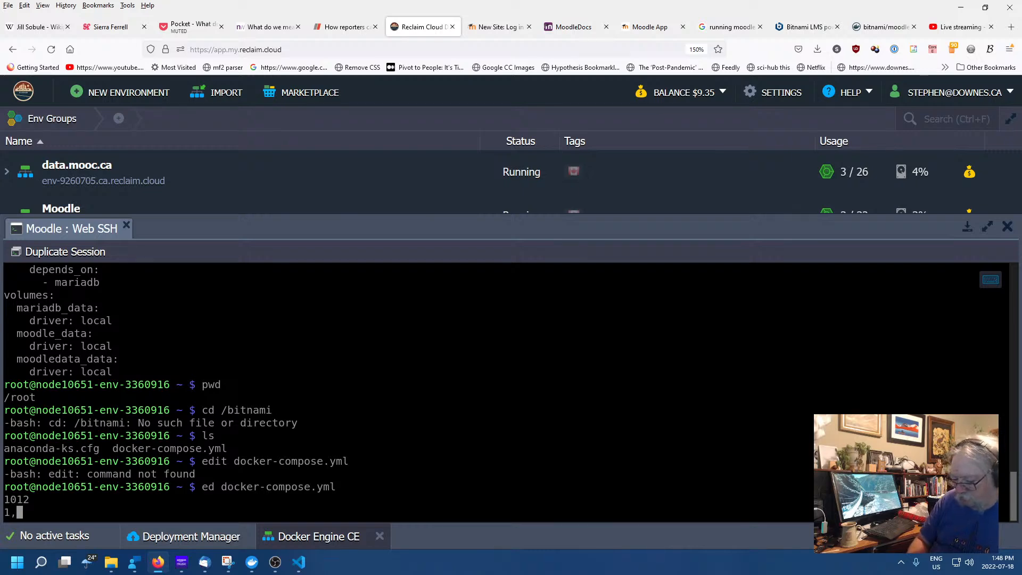
type("$n")
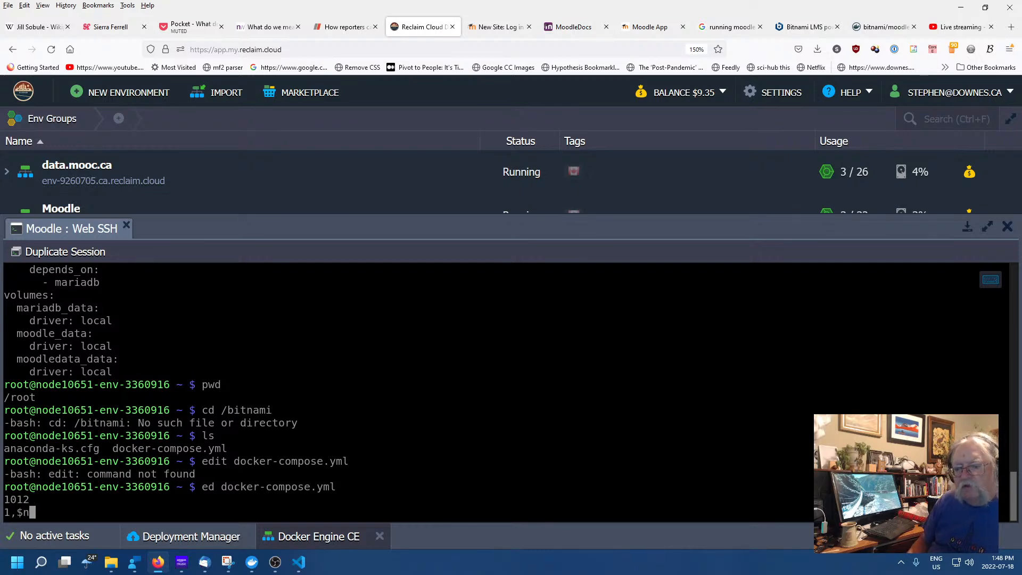
key("Return")
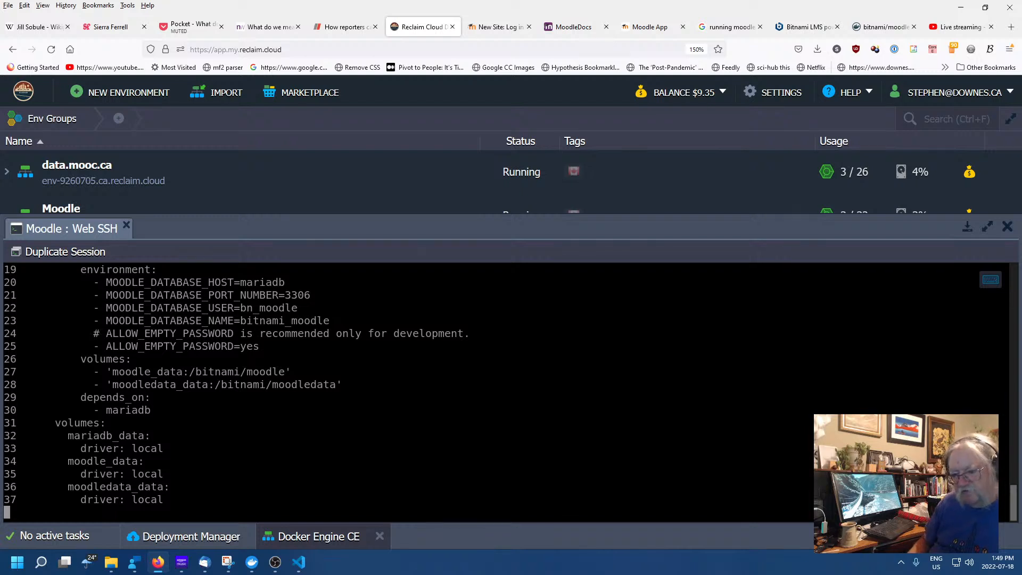
key("Escape")
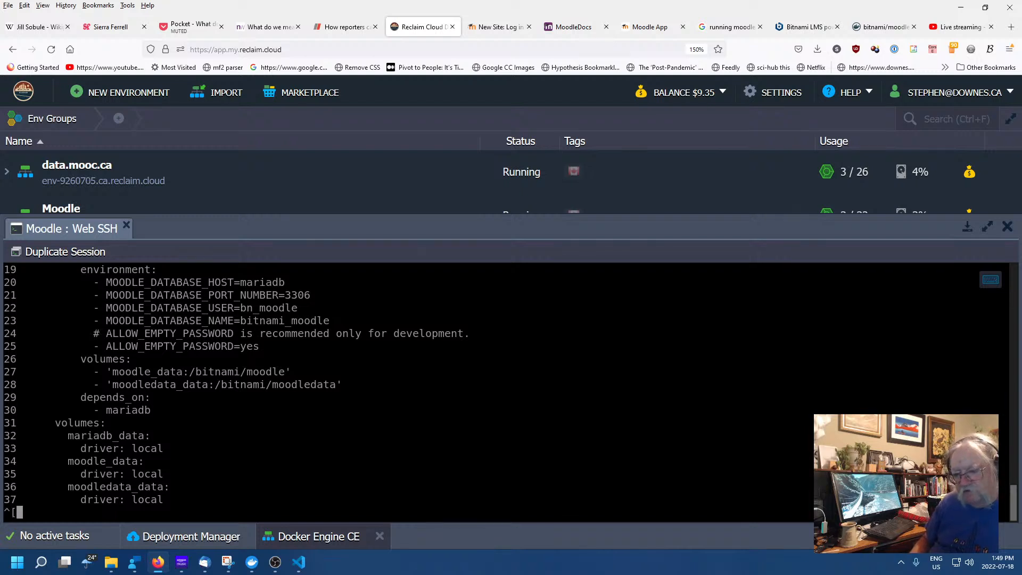
key("Return")
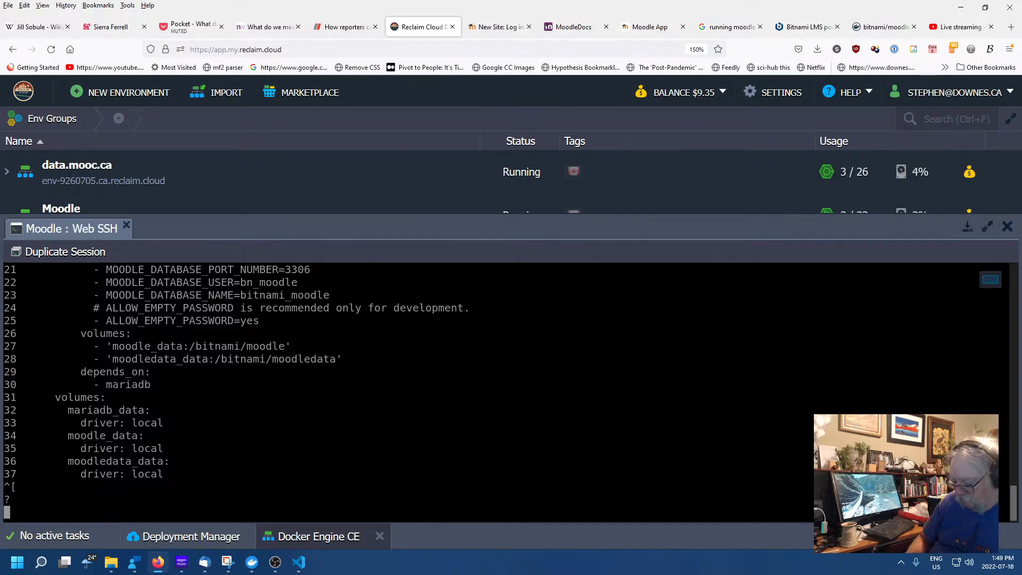
key("ctrl+c")
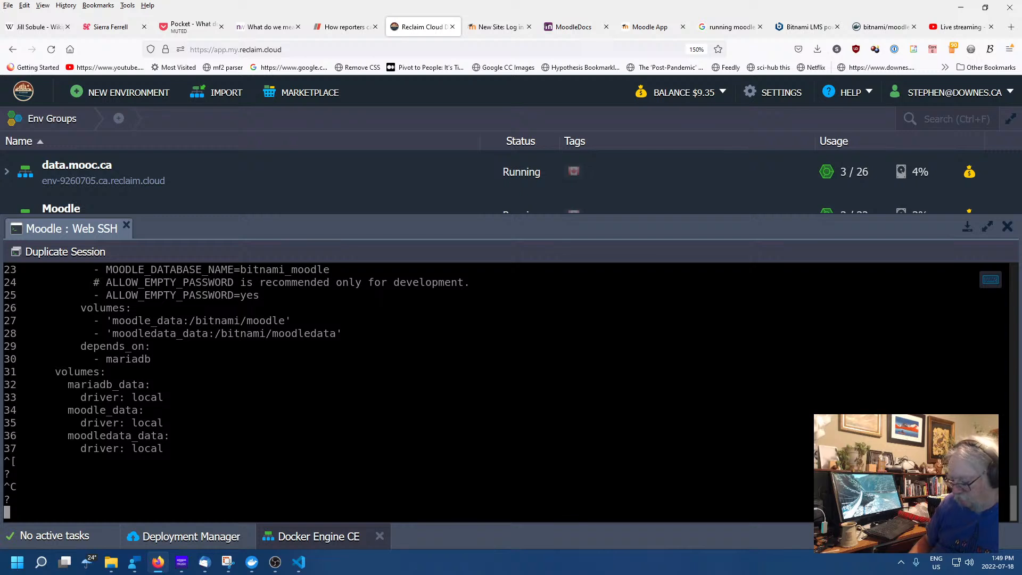
type(":q")
key("Return")
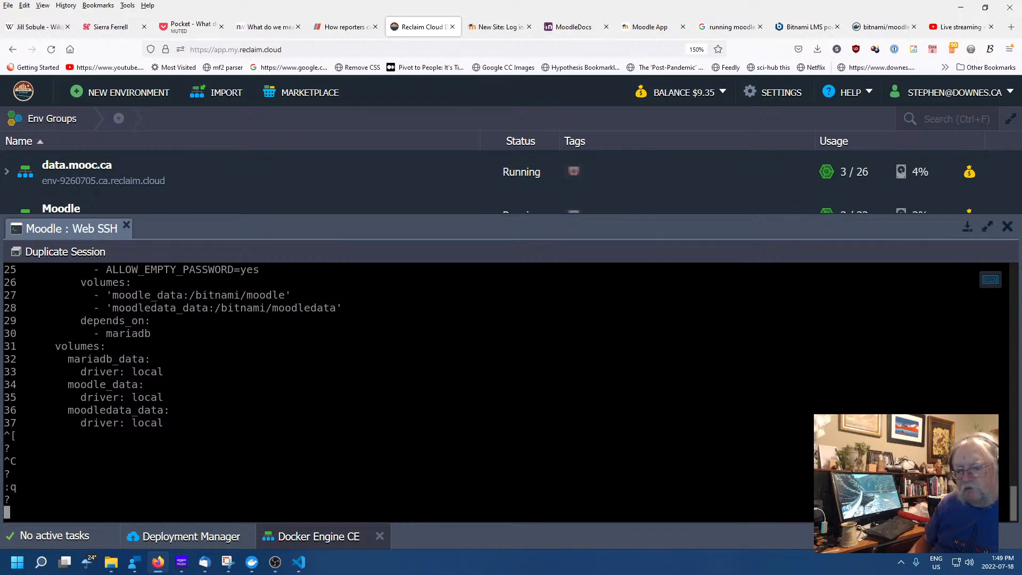
key("Return")
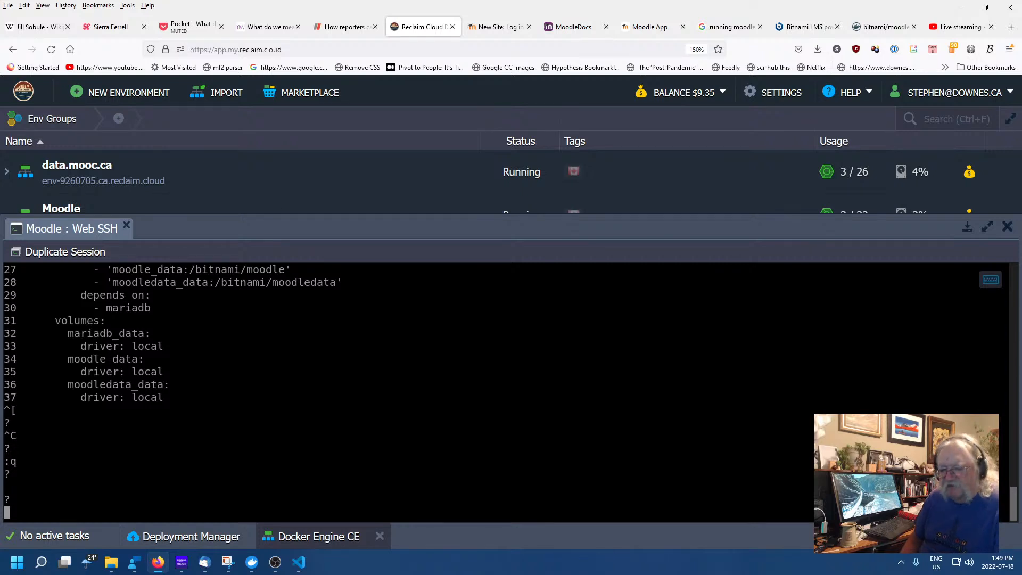
type("q")
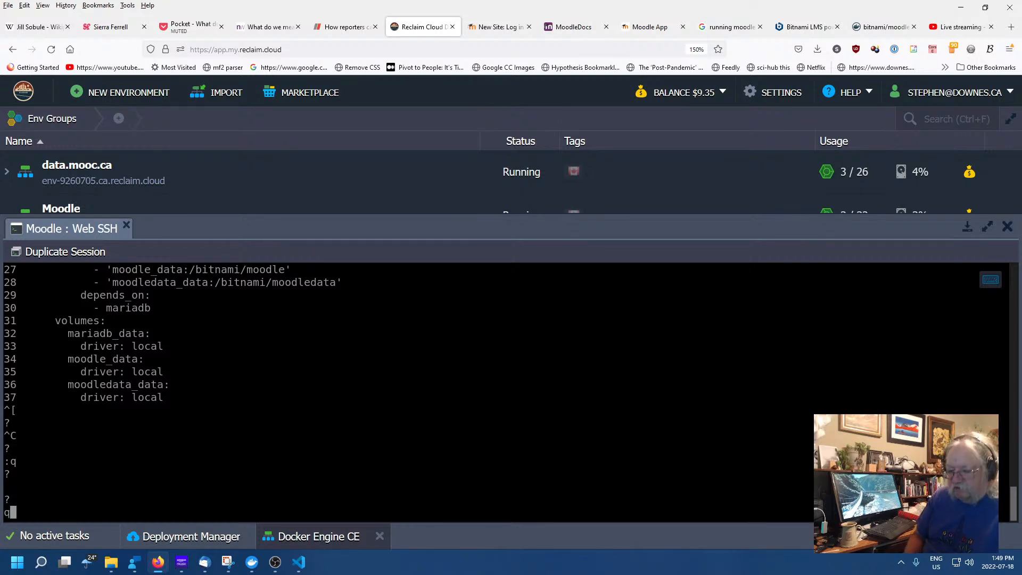
key("Return")
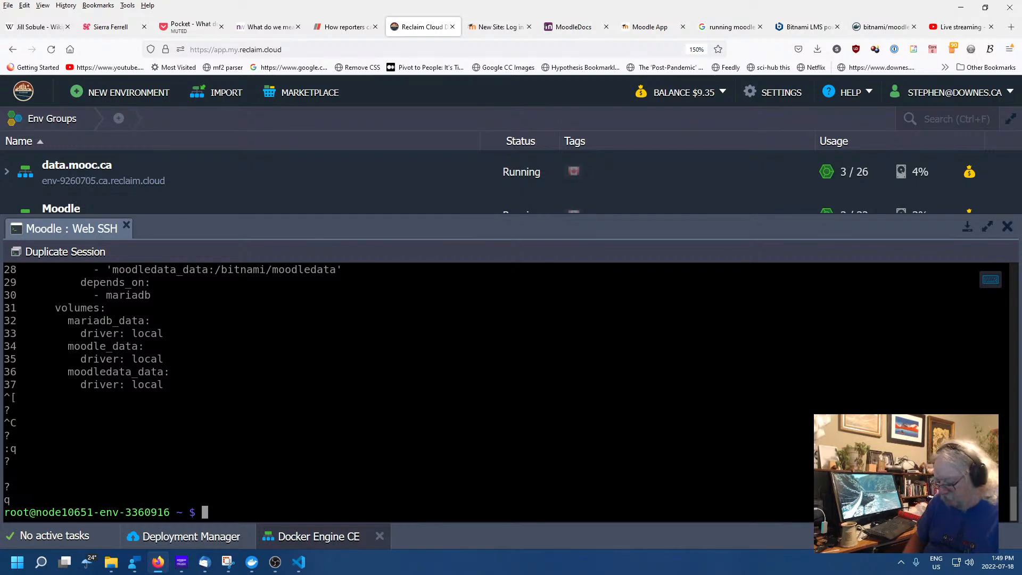
type("nano")
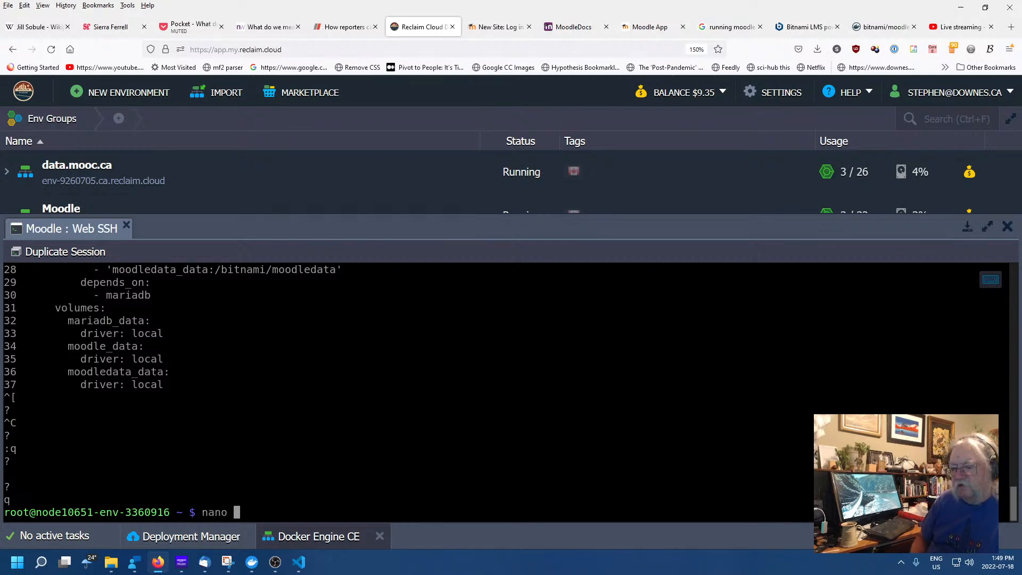
key("Up")
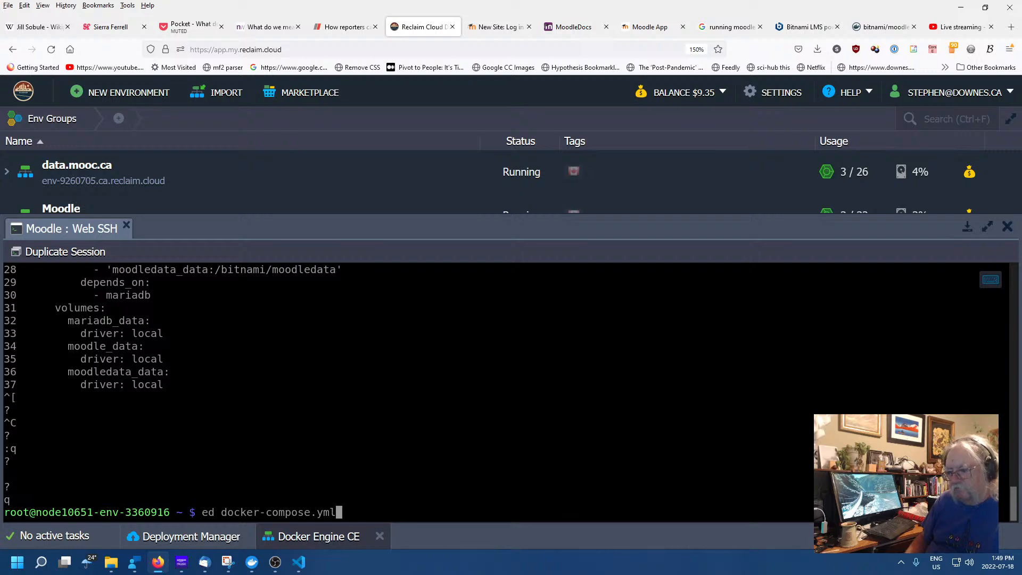
key("Left")
key("Left")
key("Left")
key("Left")
key("Left")
key("Left")
key("Left")
key("Left")
key("Left")
key("Left")
key("Left")
key("Left")
key("Left")
key("Left")
key("Left")
key("Left")
key("Left")
key("Left")
key("Left")
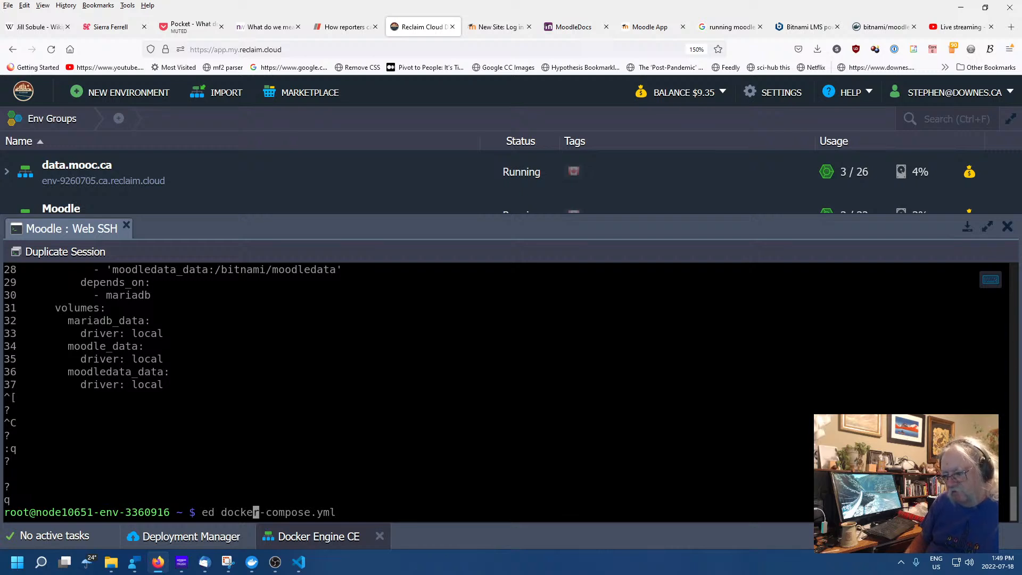
key("BackSpace")
key("BackSpace")
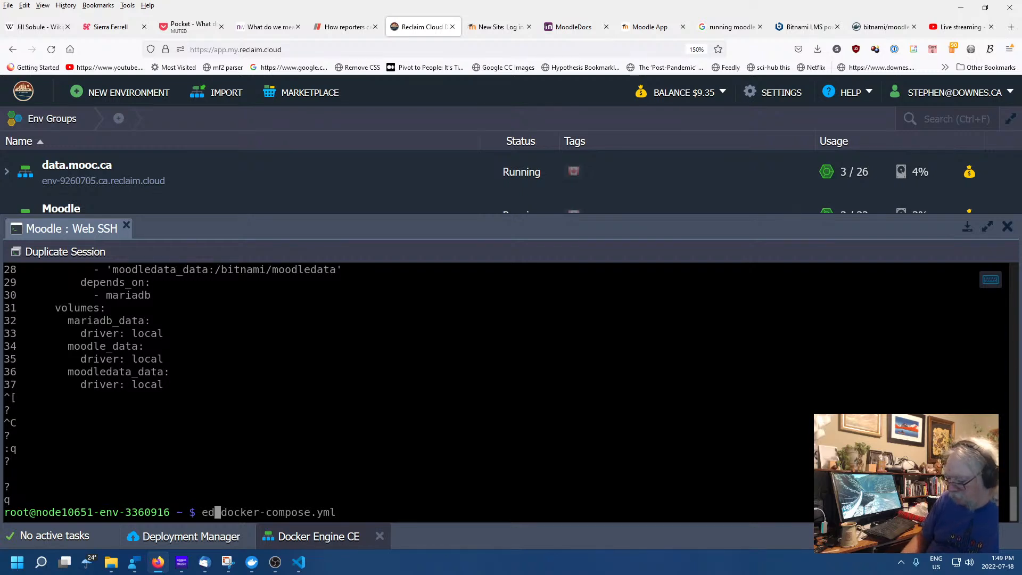
type("nano")
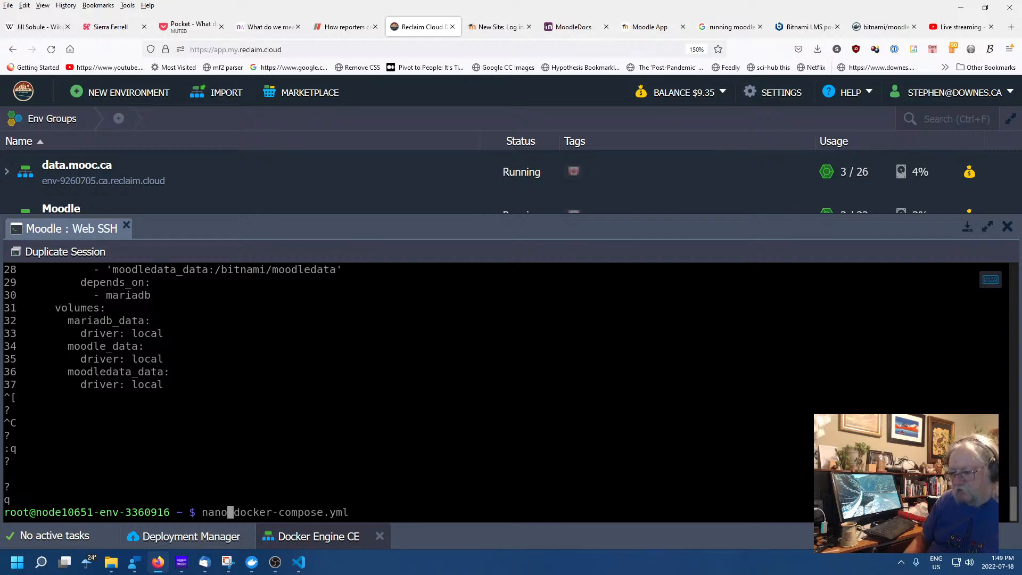
key("Return")
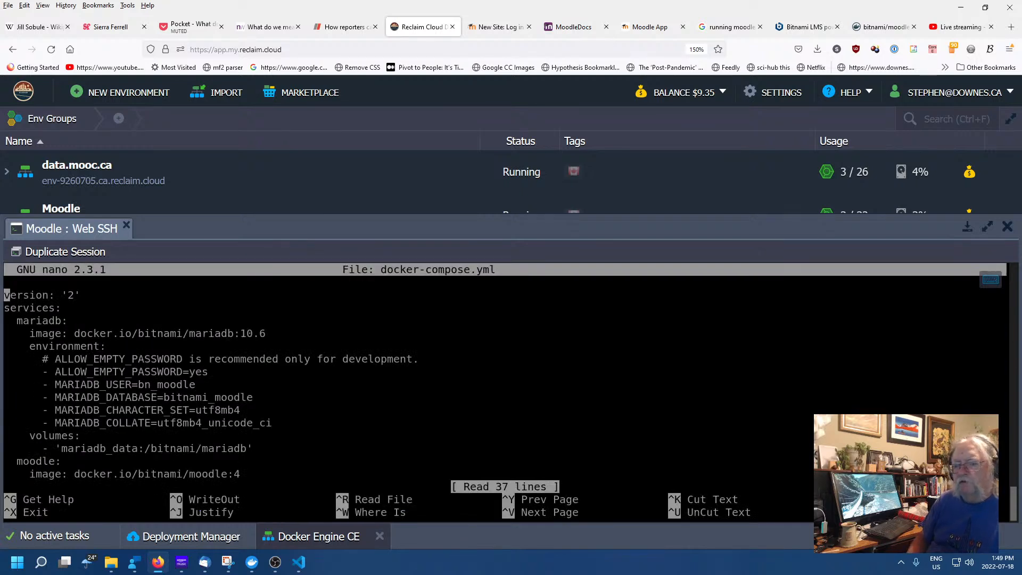
key("Down")
key("Down")
key("Down")
key("Down")
key("Down")
key("Down")
key("Down")
key("Down")
key("Down")
key("Down")
key("Down")
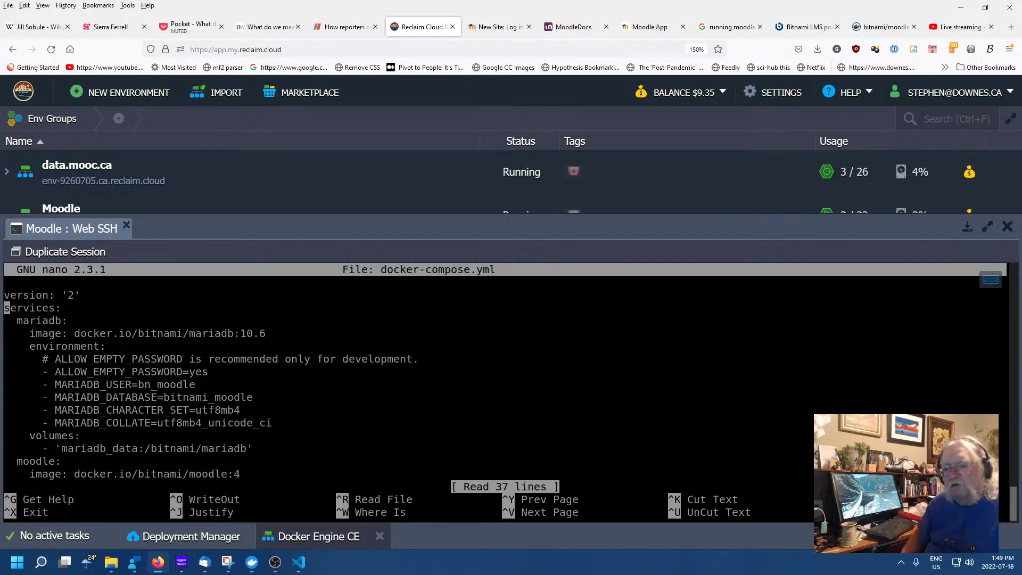
key("Down")
key("Down")
key("Down")
key("Down")
key("Down")
key("Down")
key("Down")
key("Down")
key("Down")
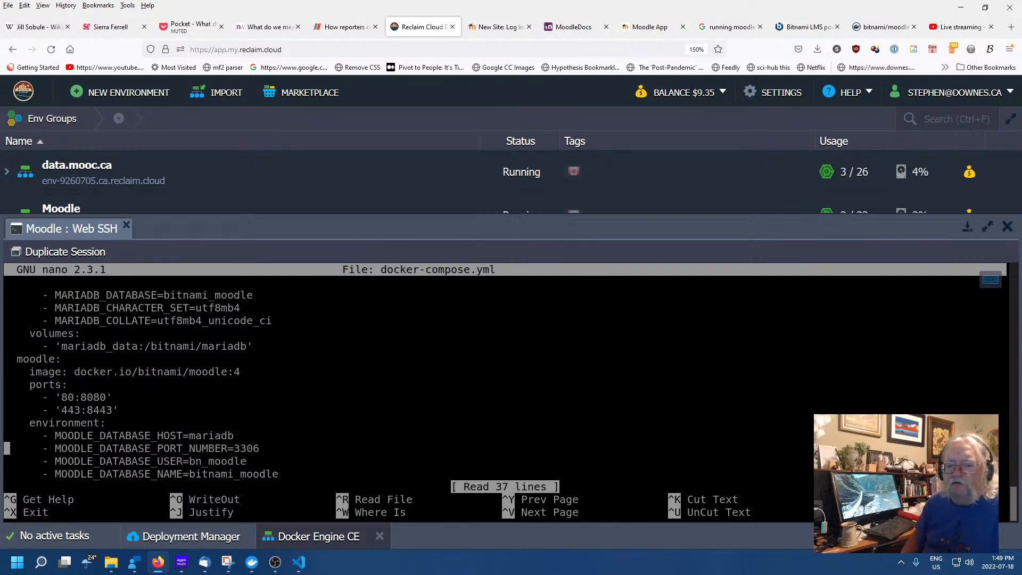
key("Down")
key("Down")
key("Down")
key("Down")
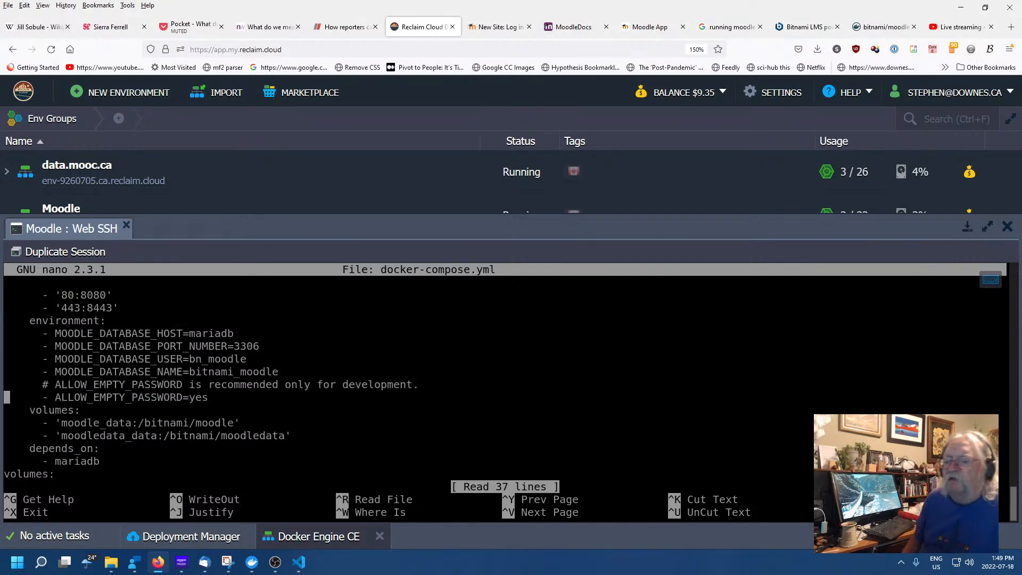
key("Up")
key("Up")
key("Up")
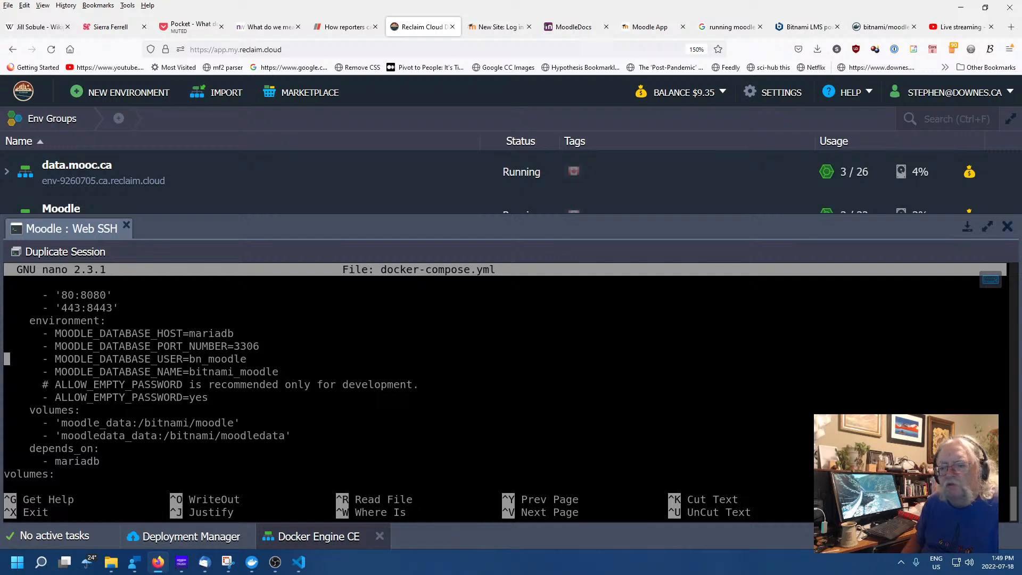
key("Down")
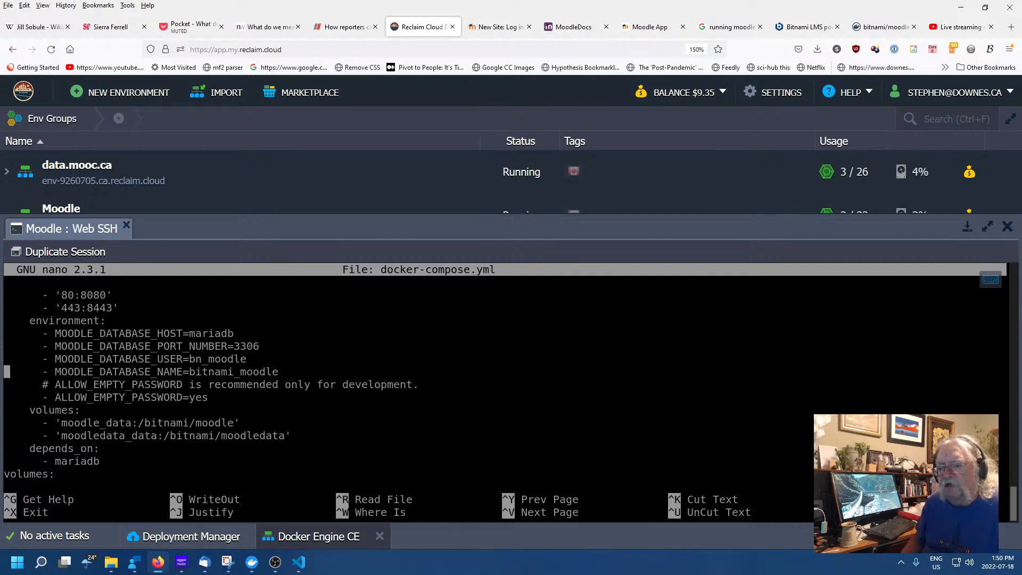
key("Down")
key("Down")
key("Down")
key("Down")
key("Down")
key("Down")
key("Down")
key("Down")
key("Up")
key("Up")
key("Up")
key("Up")
key("Up")
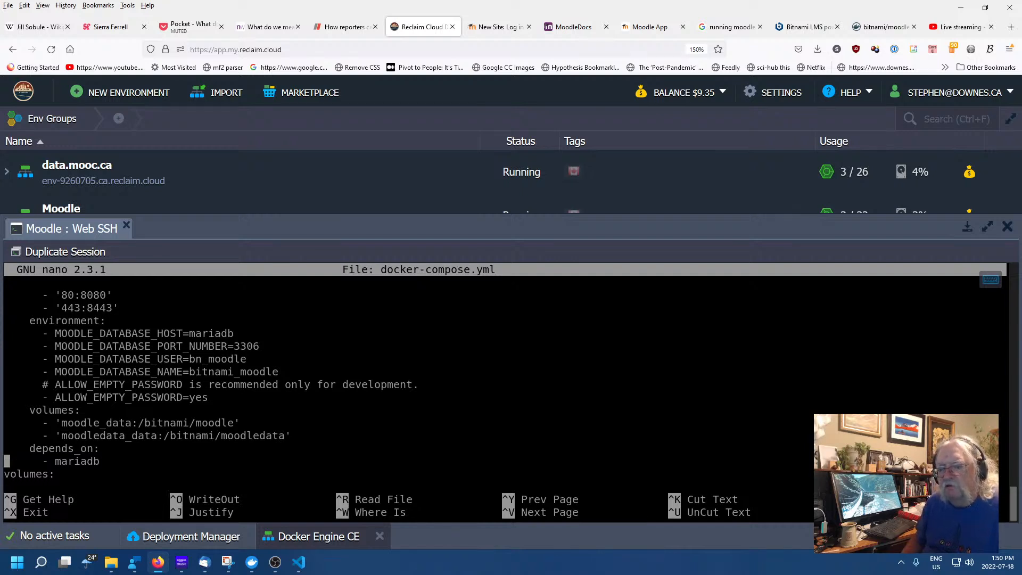
key("Up")
key("Up")
key("Up")
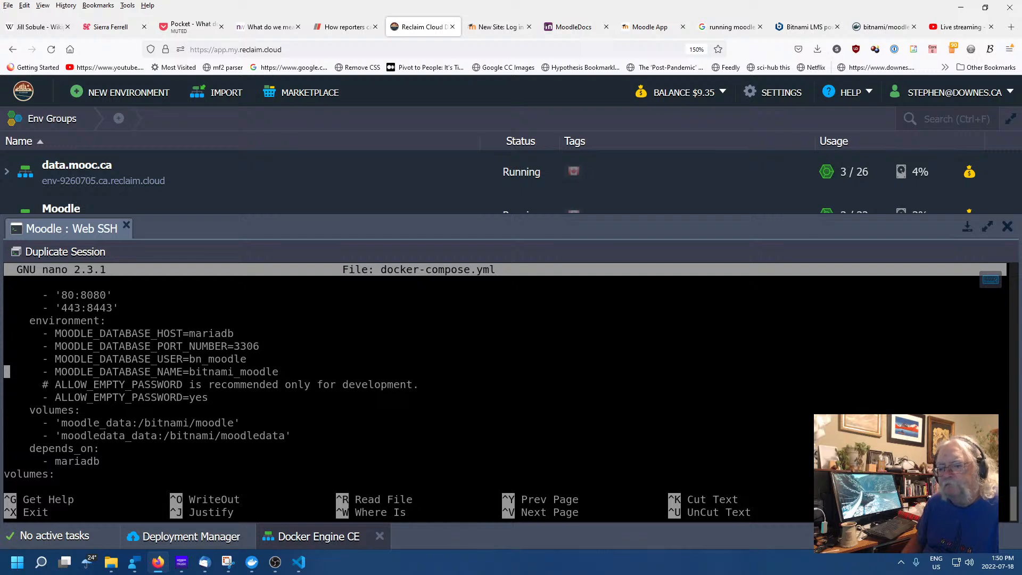
key("Down")
type("a")
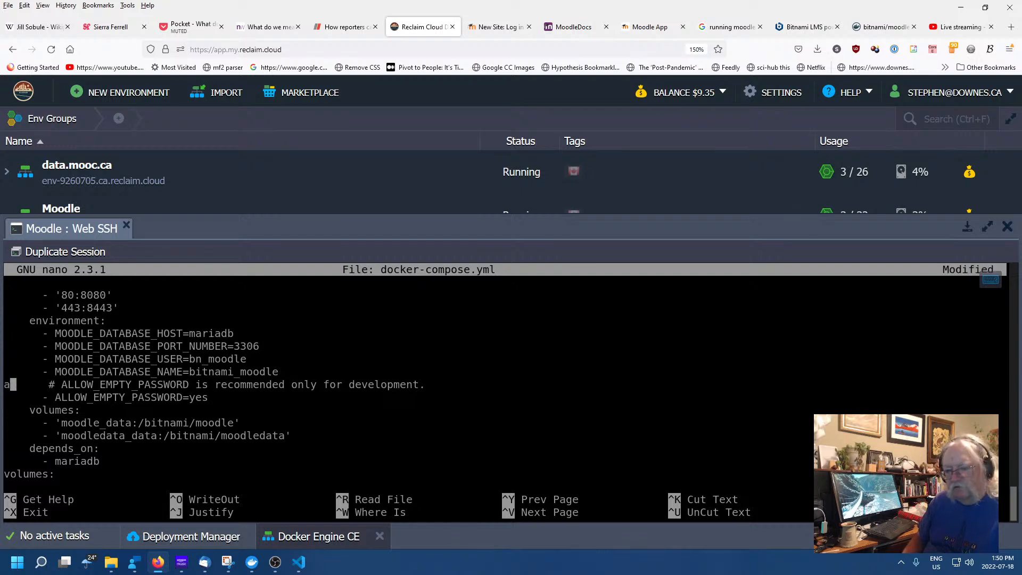
key("BackSpace")
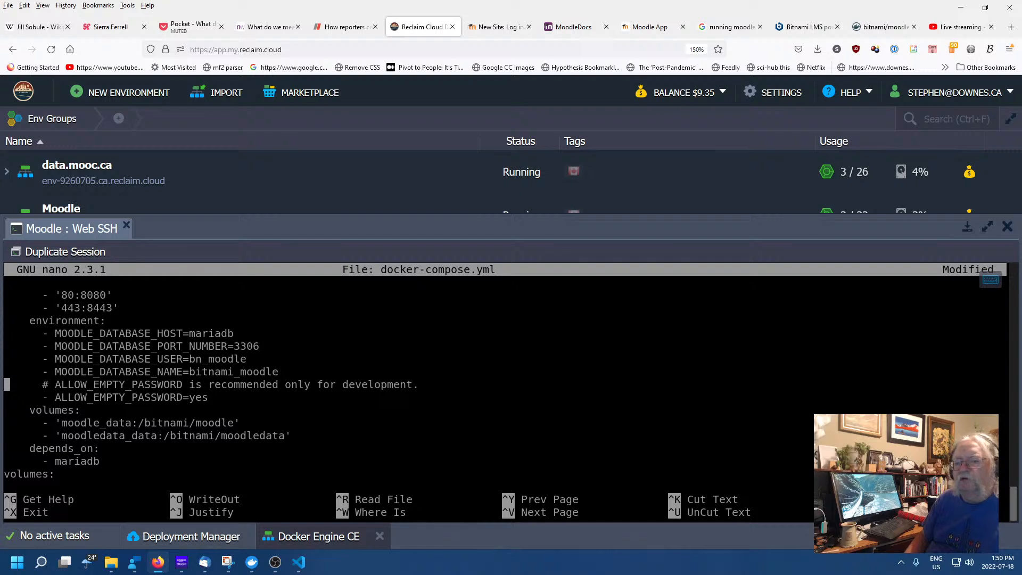
key("Right")
key("Right")
key("Right")
key("Right")
key("Right")
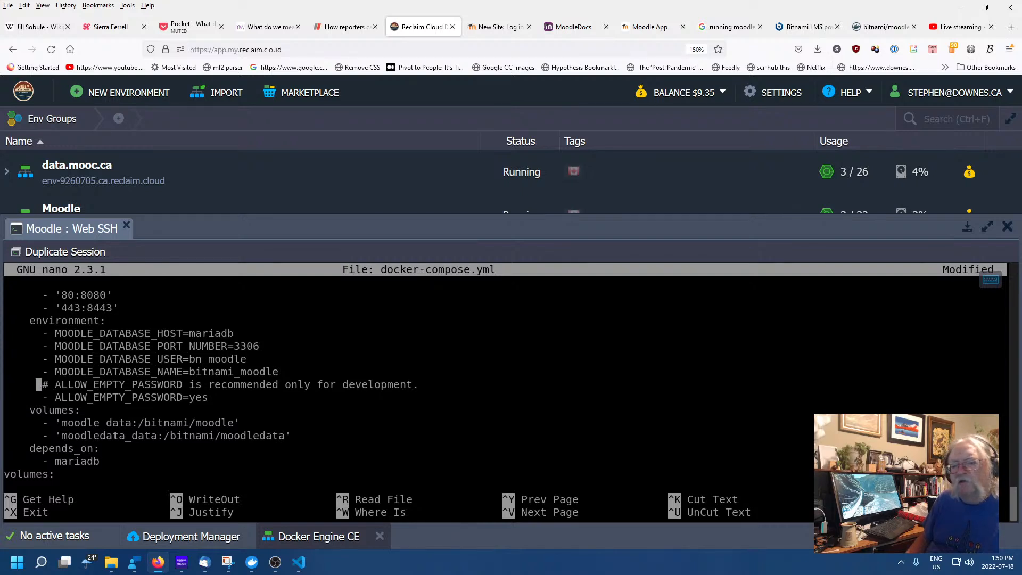
key("Right")
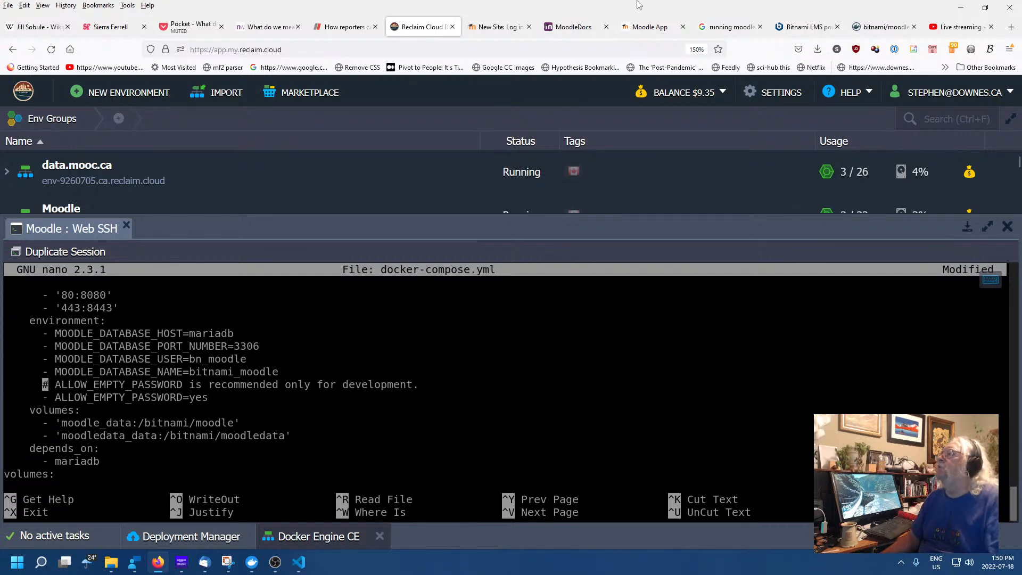
Glance at the New Site login page, then show Docker Hub's bitnami/moodle environment variables
left_click(503, 27)
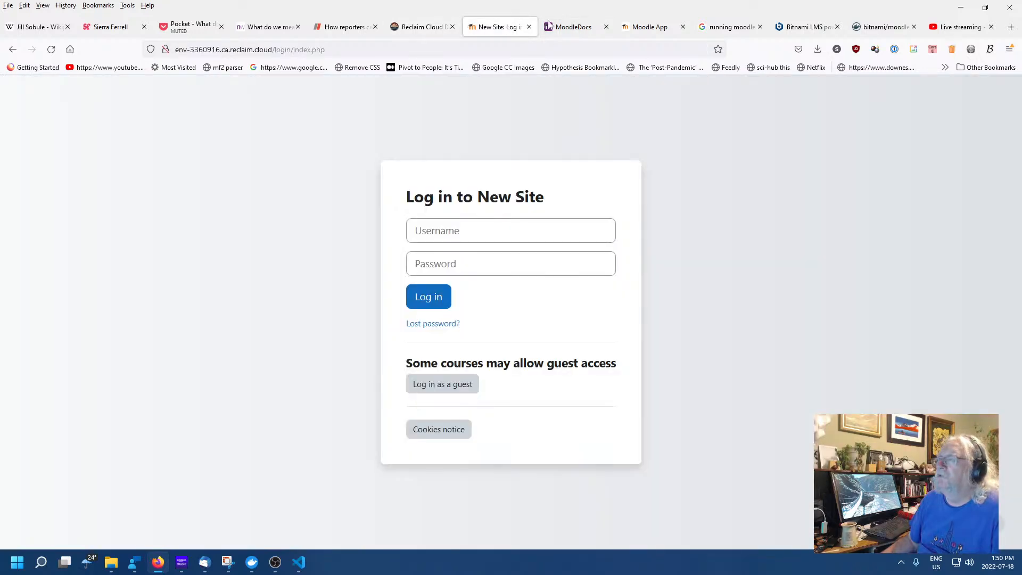
left_click(877, 29)
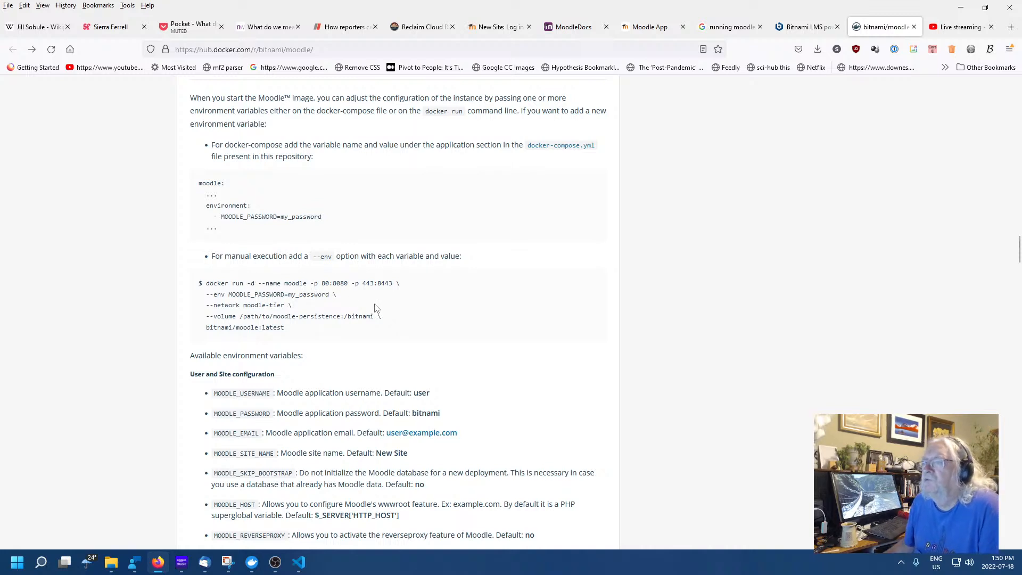
scroll(269, 305, "up", 1)
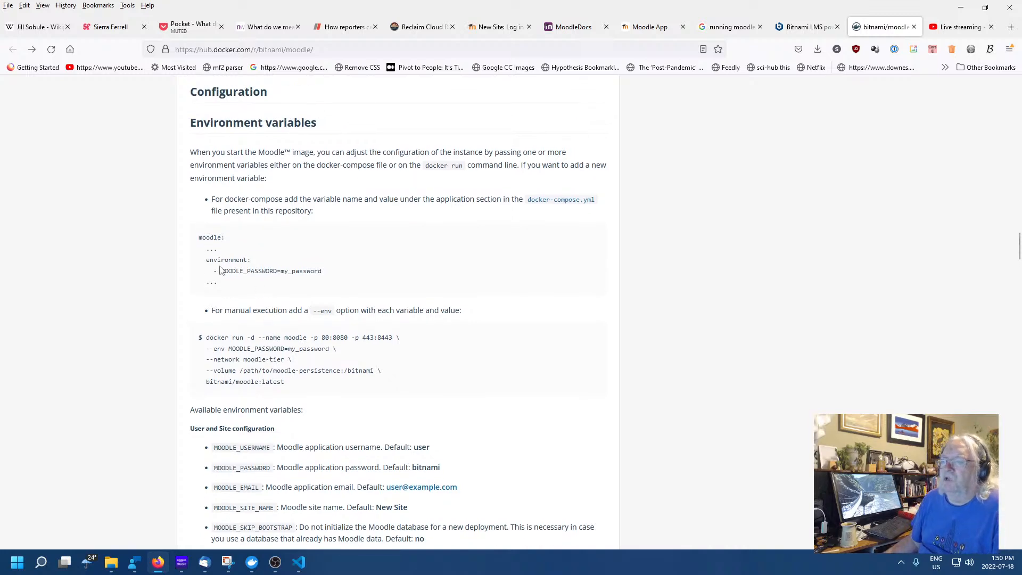
left_click_drag(221, 271, 319, 269)
right_click(319, 270)
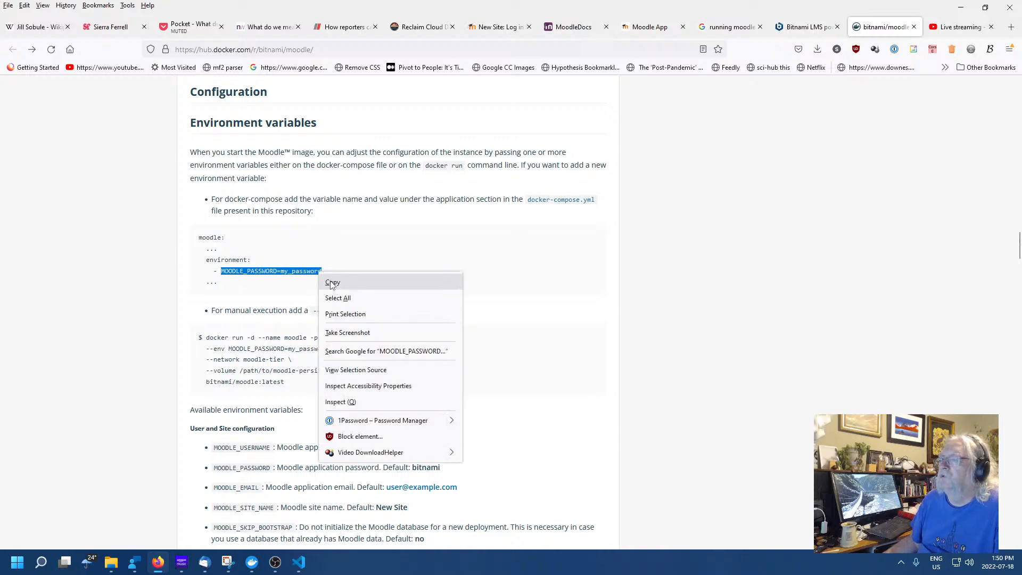
left_click(332, 280)
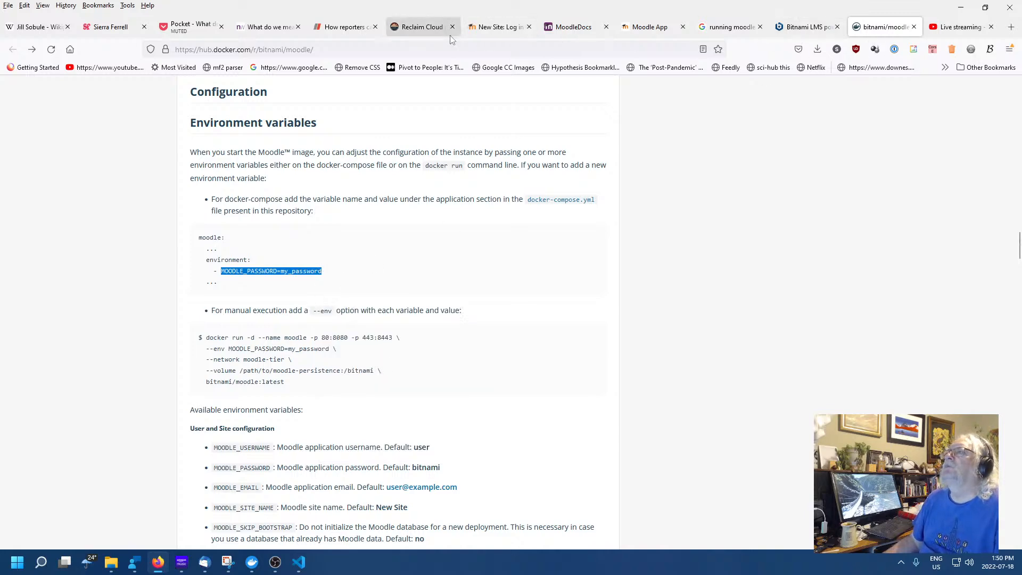
left_click(431, 29)
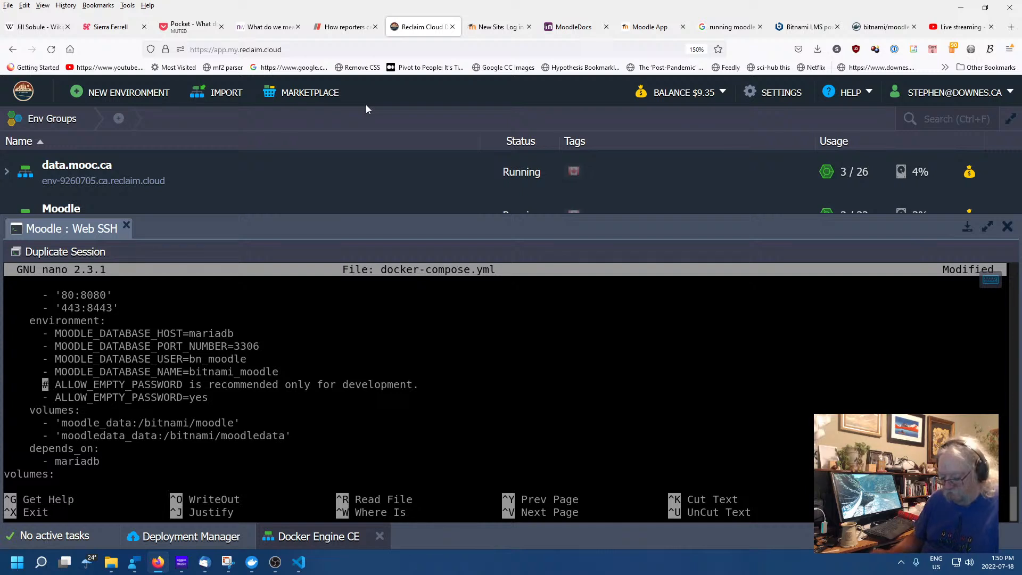
type("-")
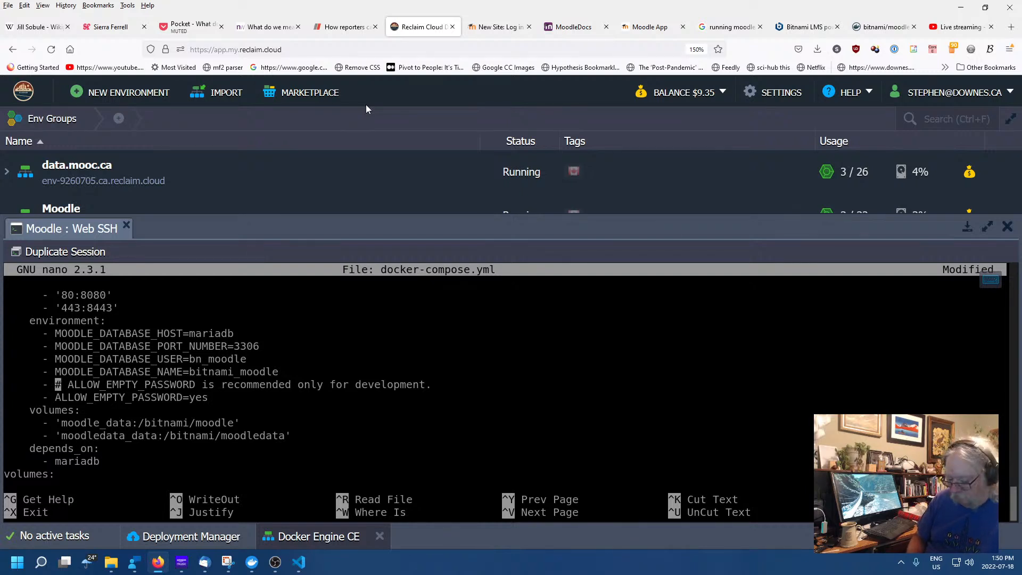
key("ctrl+v")
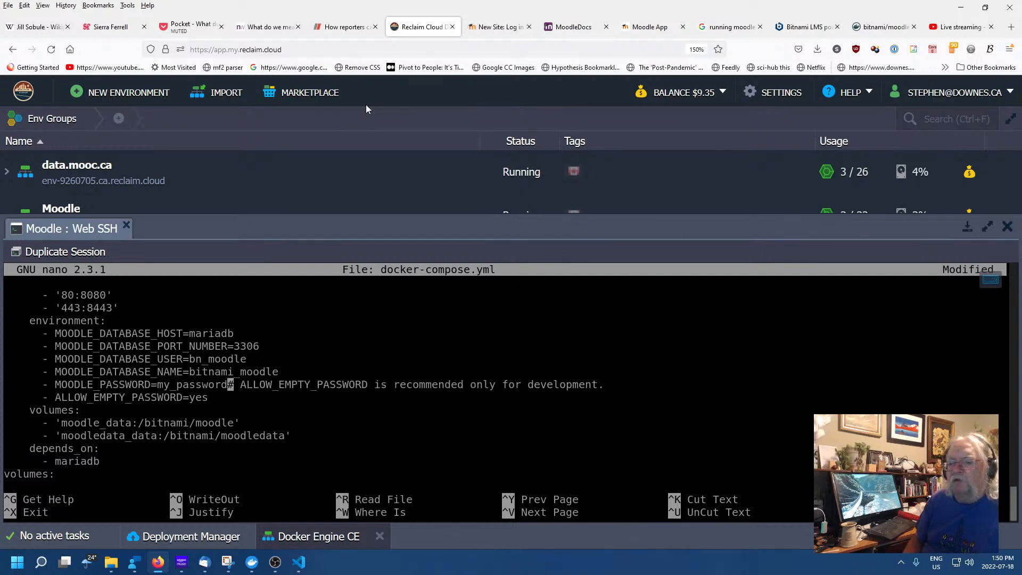
key("Return")
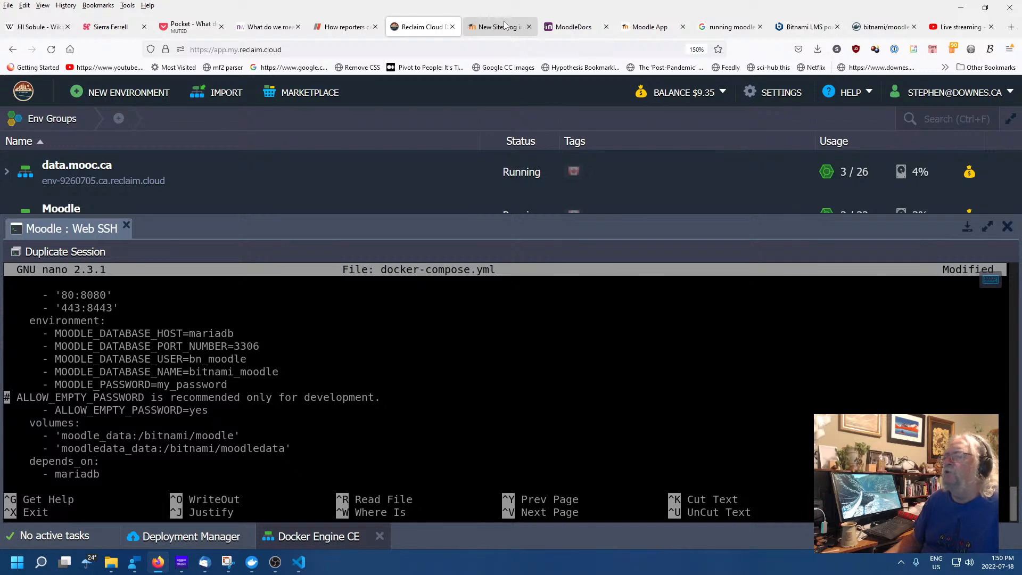
Look up the default Moodle username on Docker Hub's bitnami/moodle page
left_click(562, 32)
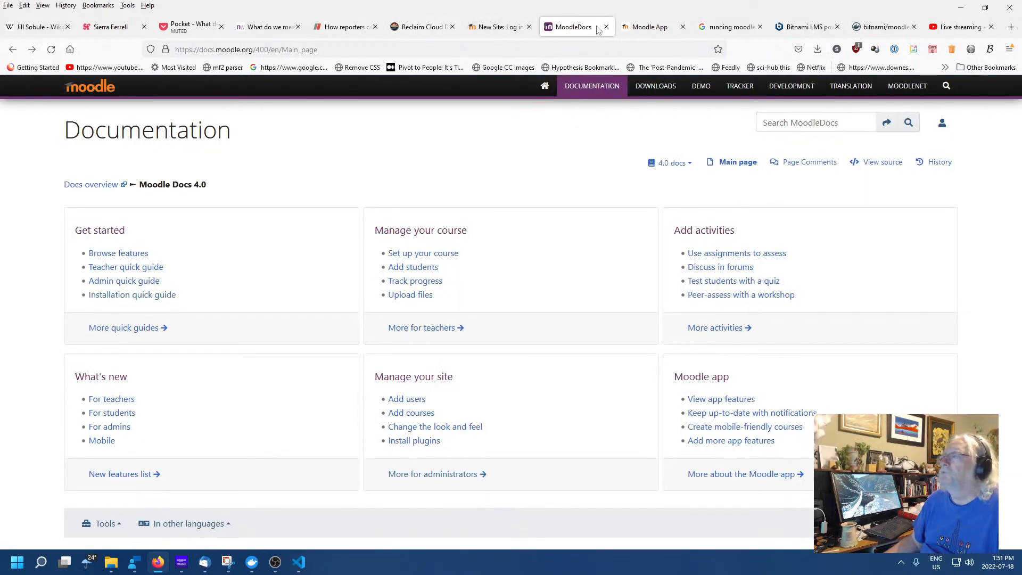
left_click(439, 31)
left_click(498, 28)
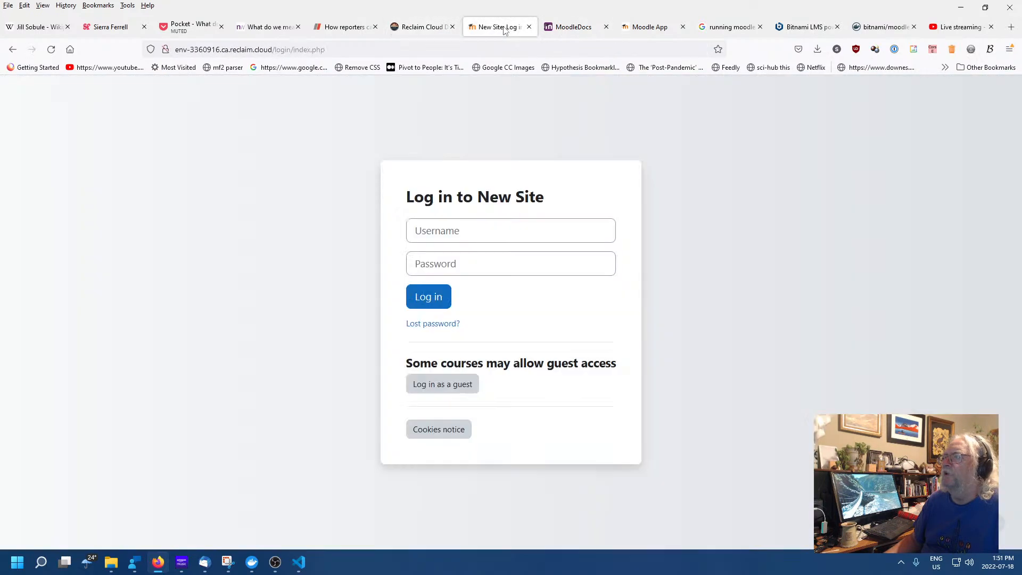
left_click(793, 25)
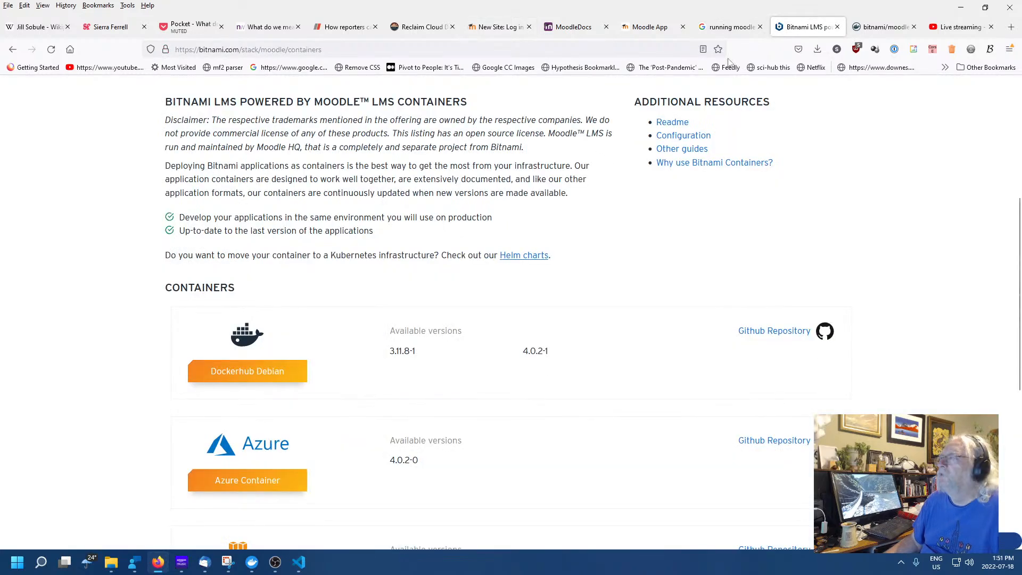
left_click(886, 29)
scroll(489, 316, "down", 3)
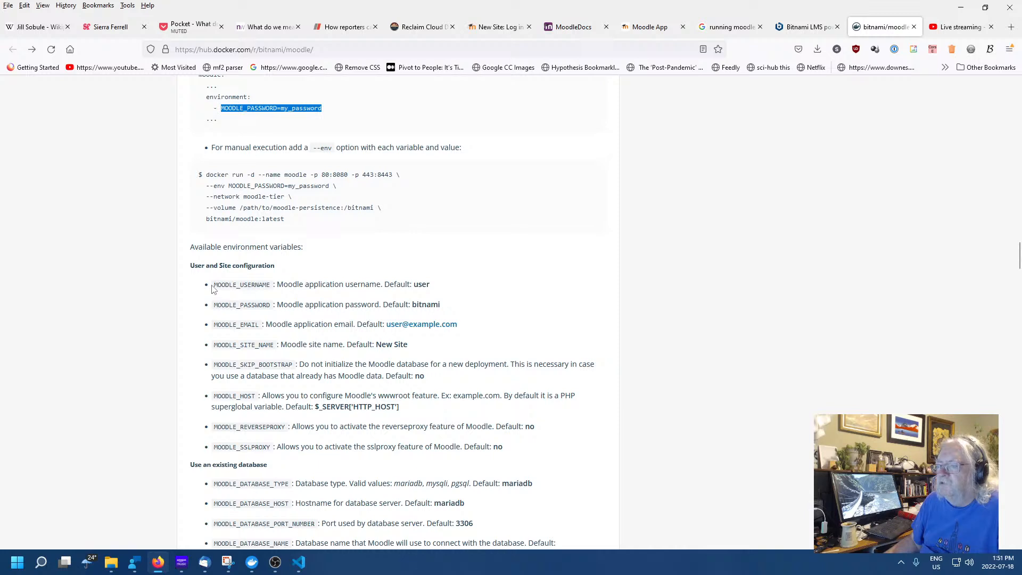
left_click(423, 284)
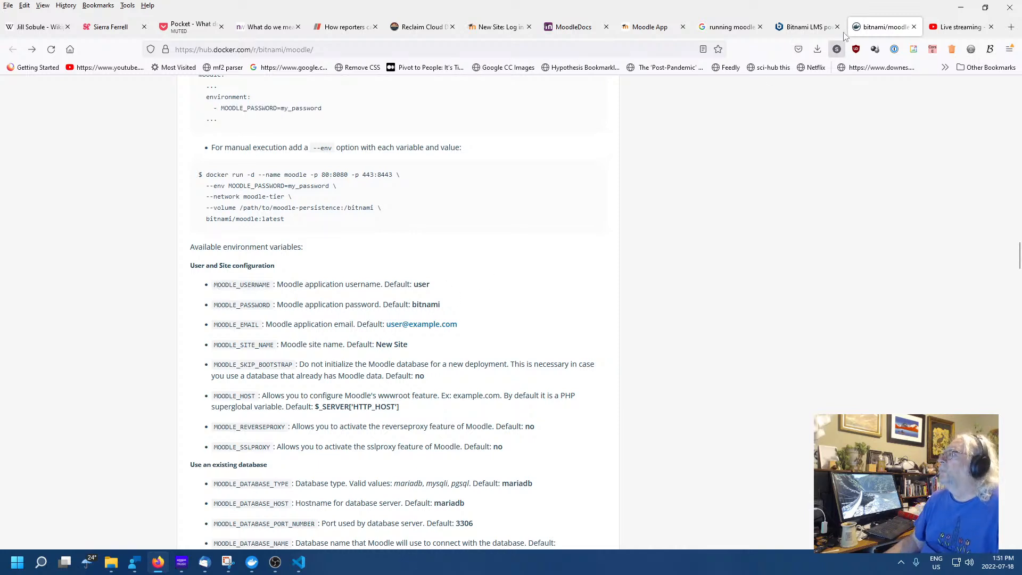
Try logging in to New Site with username 'user', which is refused as an invalid login
left_click(574, 26)
left_click(492, 27)
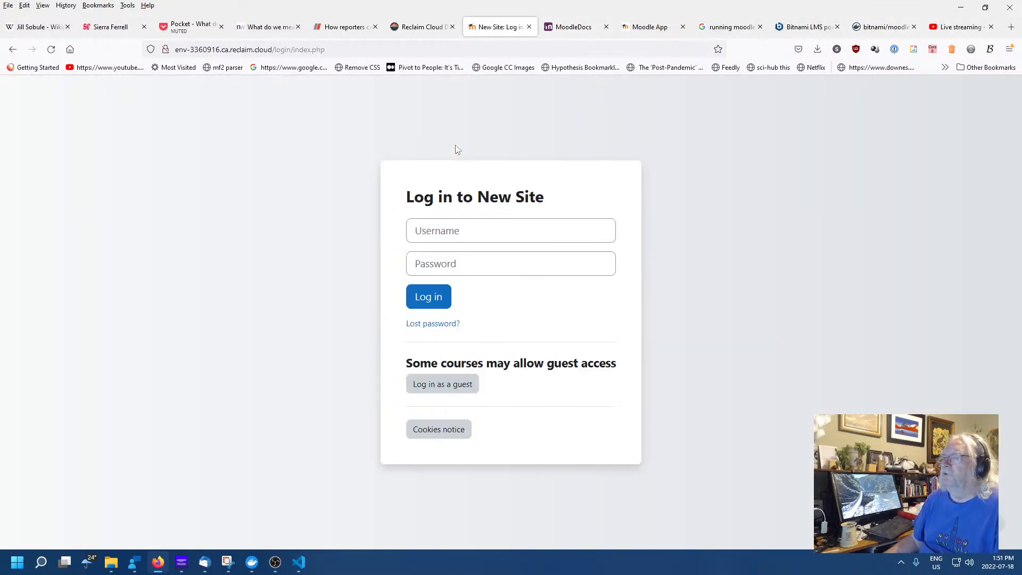
left_click(487, 230)
type("user")
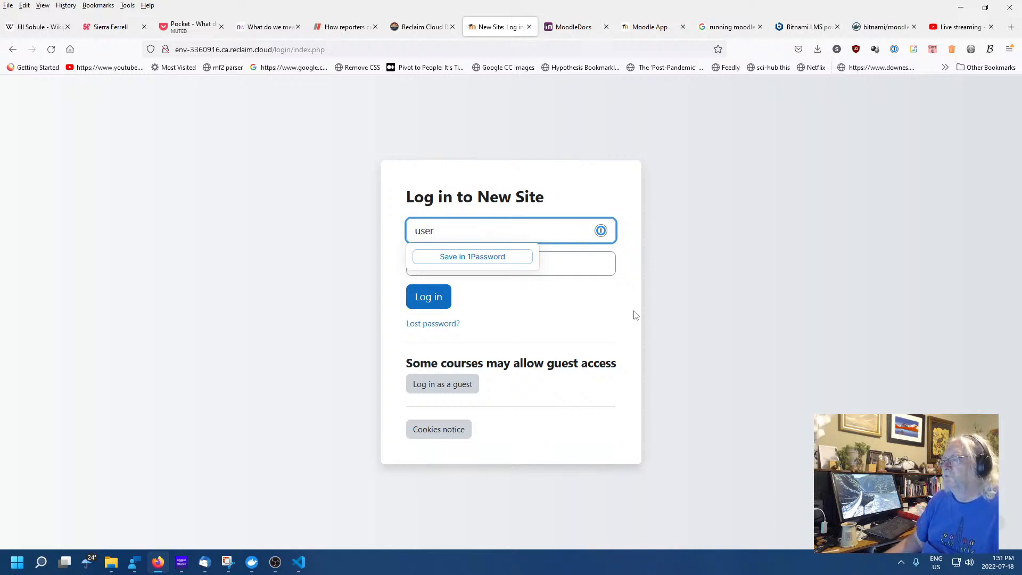
left_click(611, 310)
left_click(417, 296)
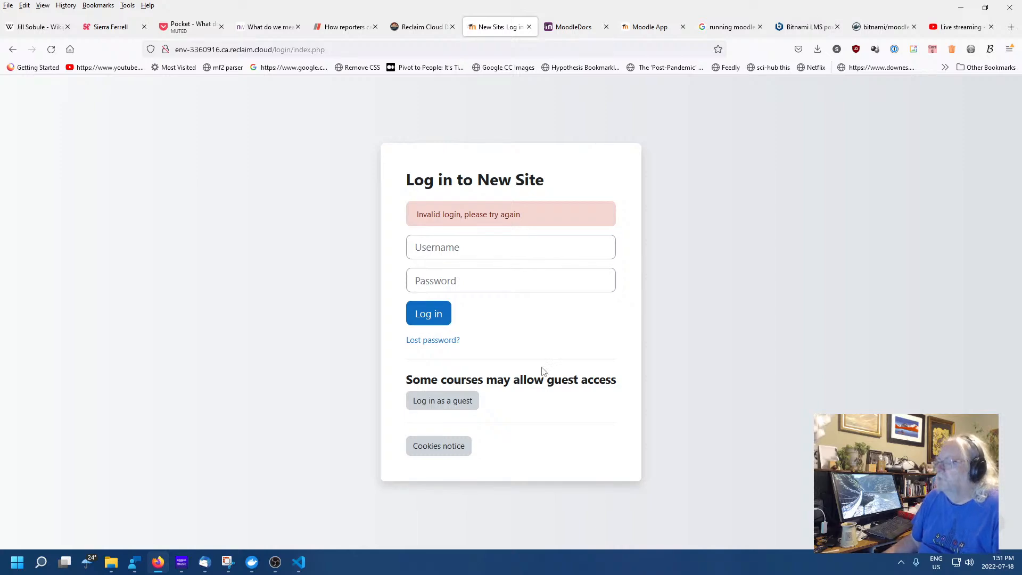
left_click(298, 562)
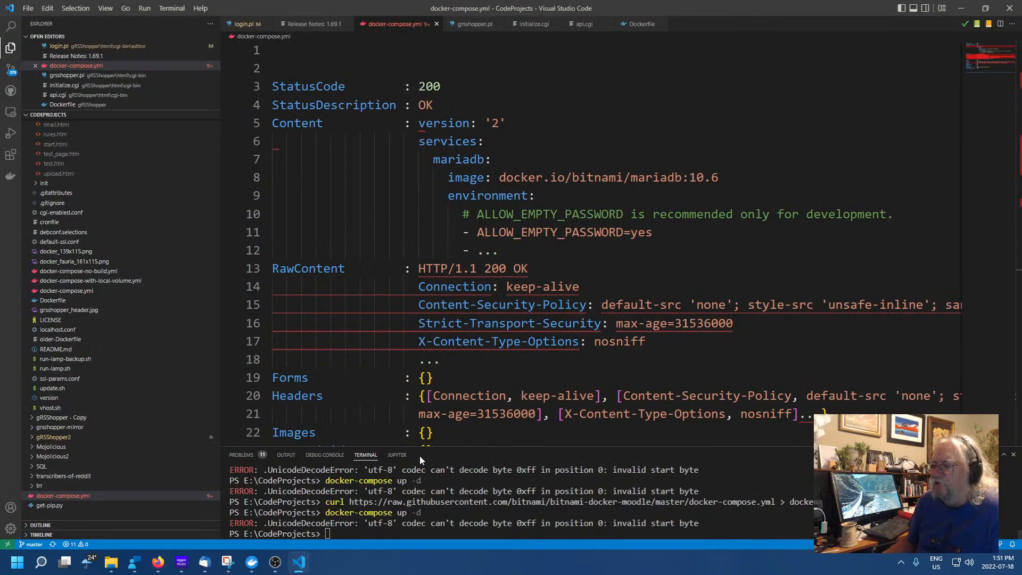
left_click(158, 562)
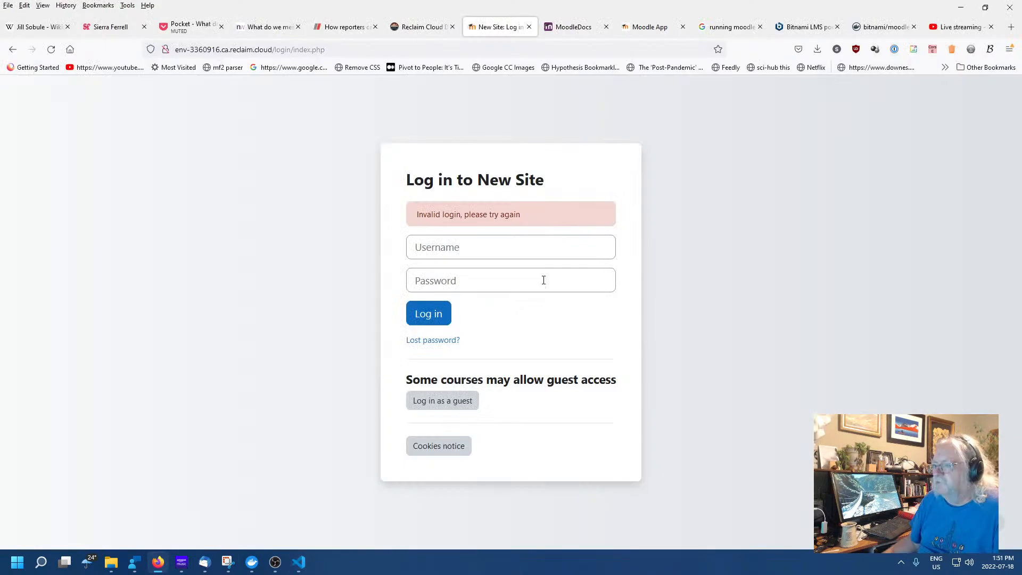
left_click(416, 28)
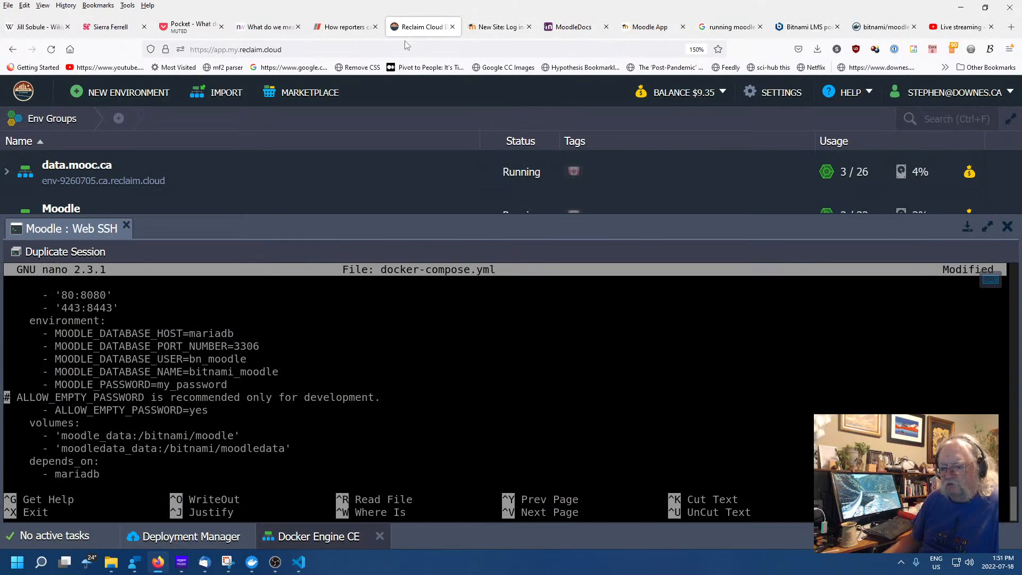
type("-")
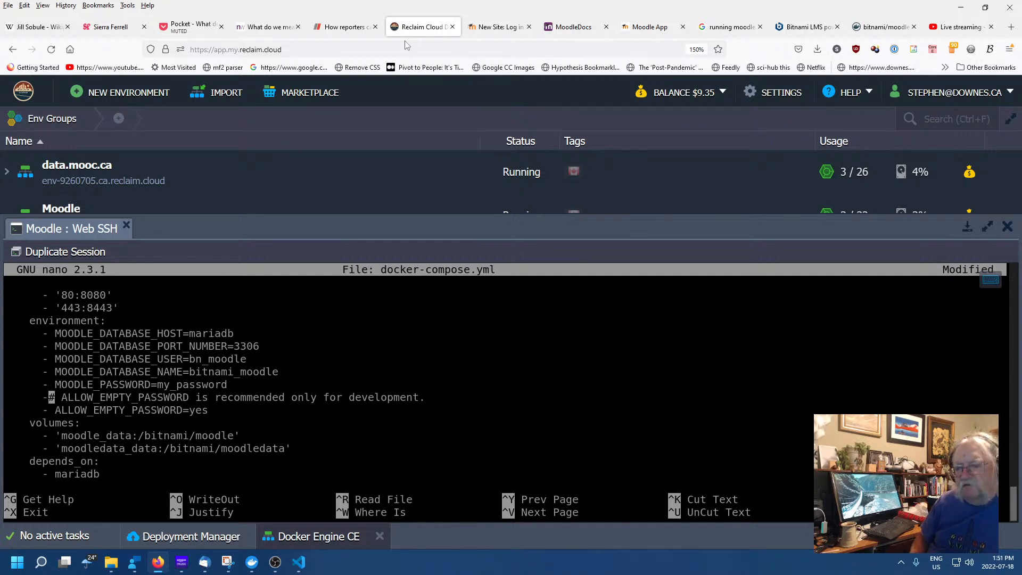
key("ctrl+v")
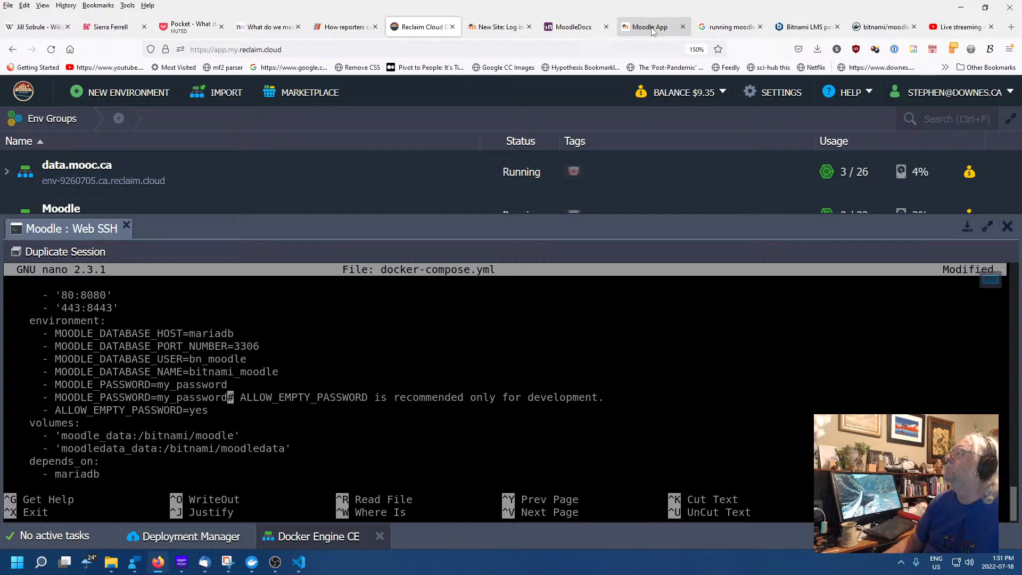
left_click(883, 27)
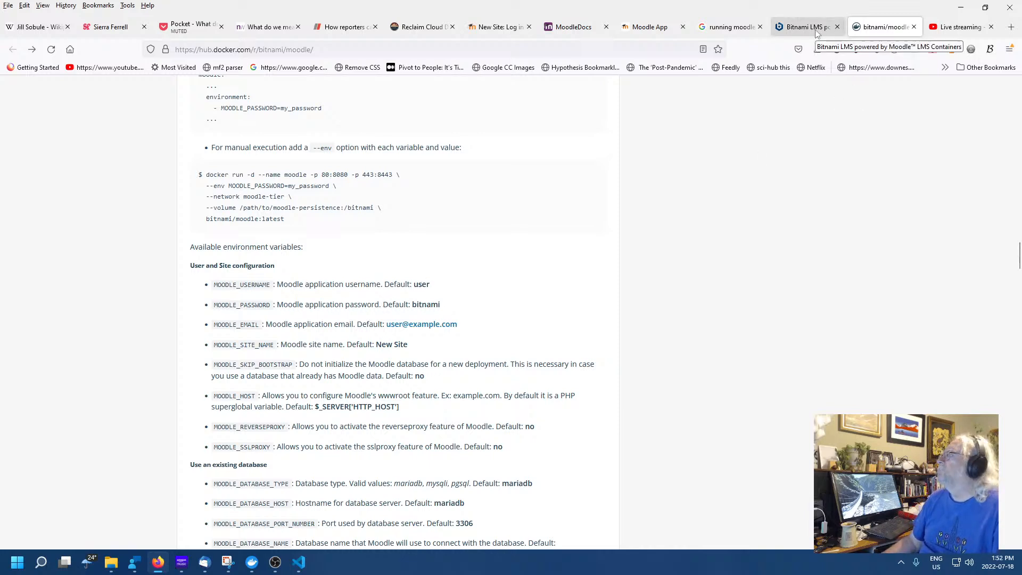
left_click(647, 29)
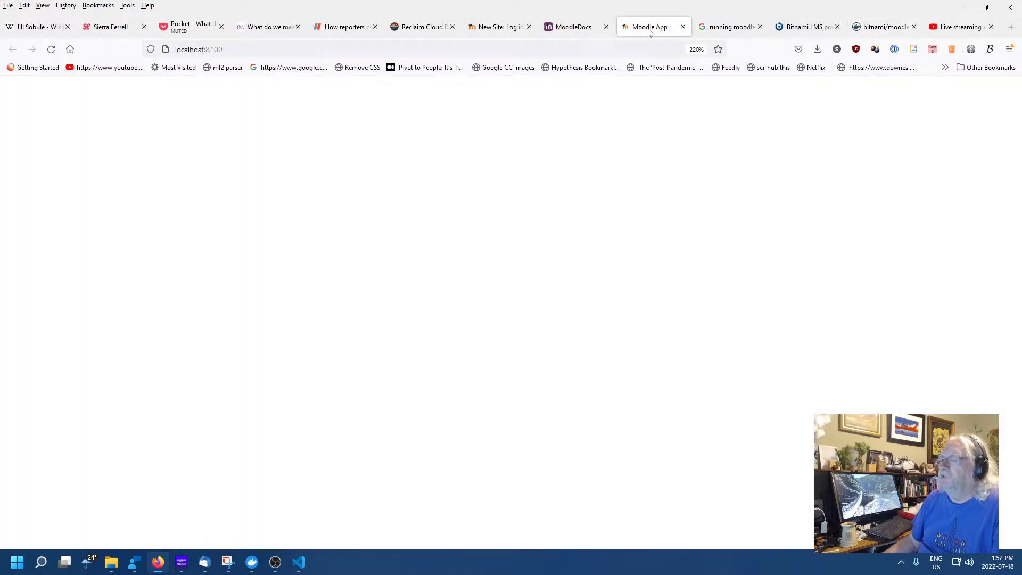
Log in to New Site with username 'user' and the admin password, dismissing the Expand to explore tour
left_click(572, 28)
left_click(503, 27)
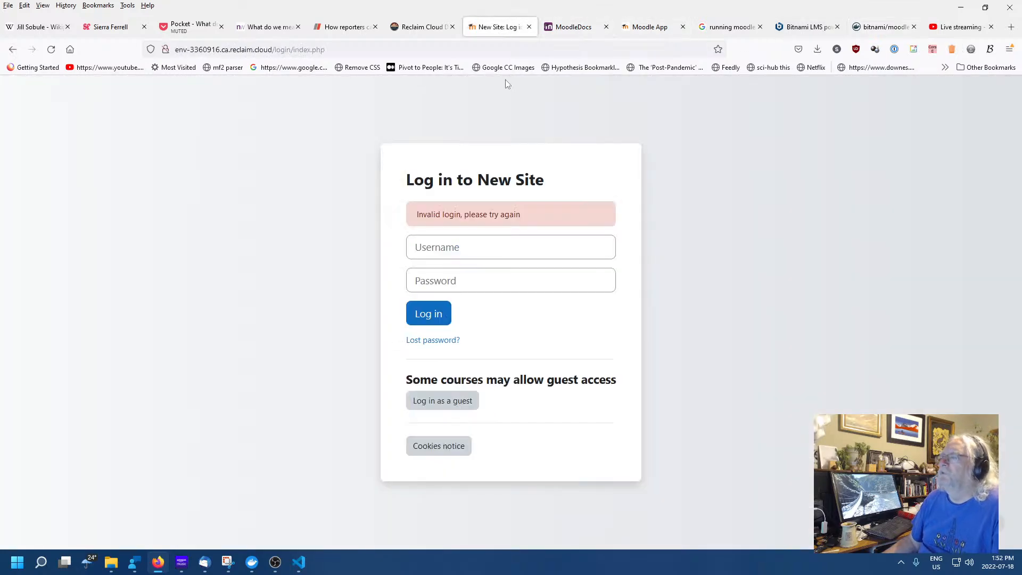
left_click(489, 248)
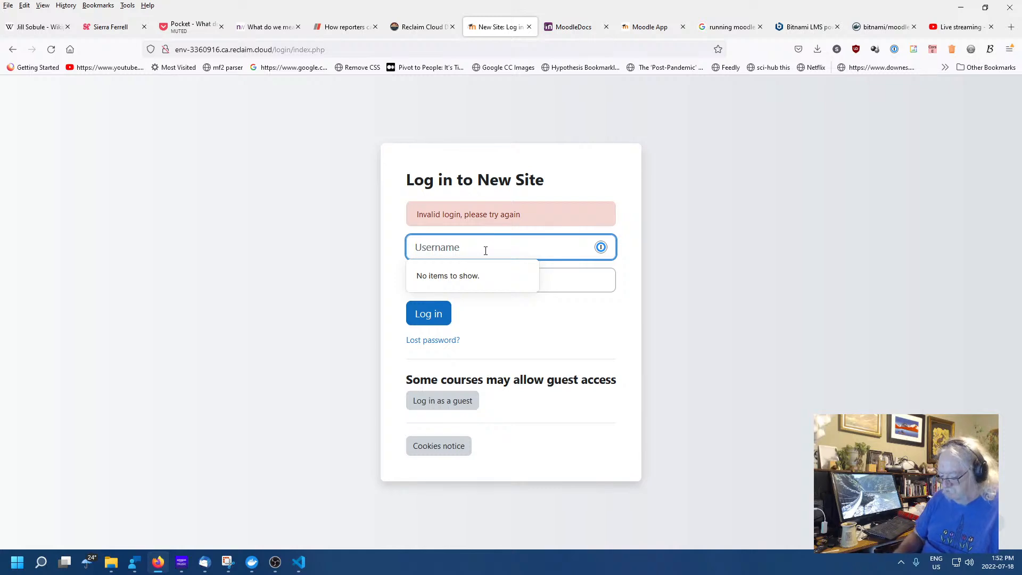
type("user")
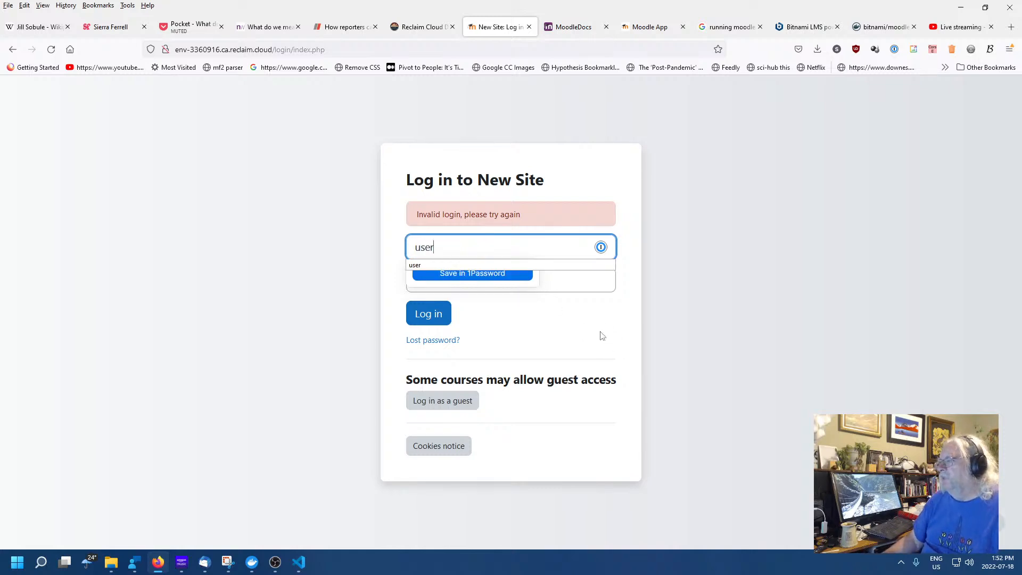
left_click(520, 285)
left_click(514, 283)
type("p")
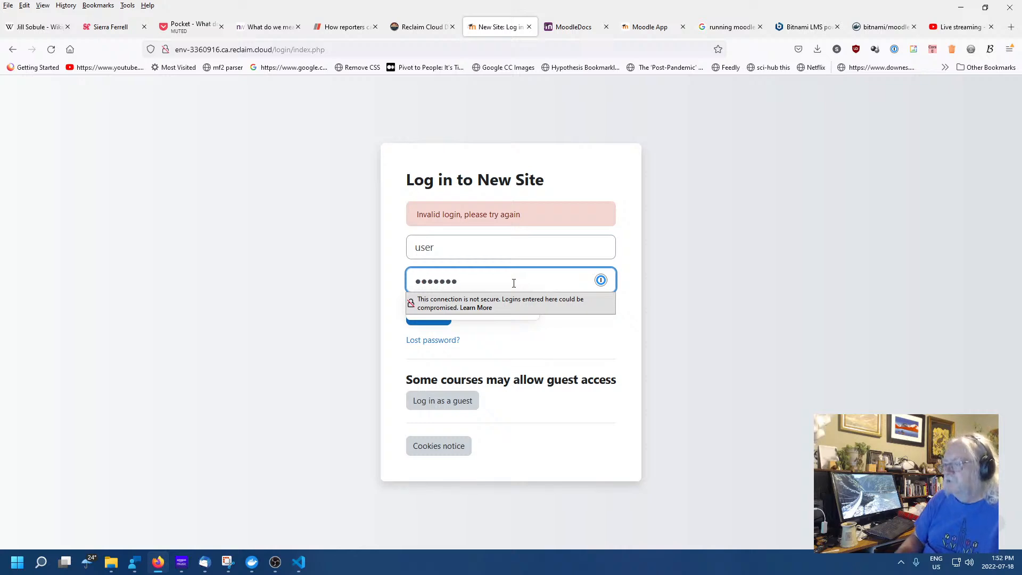
left_click(551, 337)
left_click(426, 315)
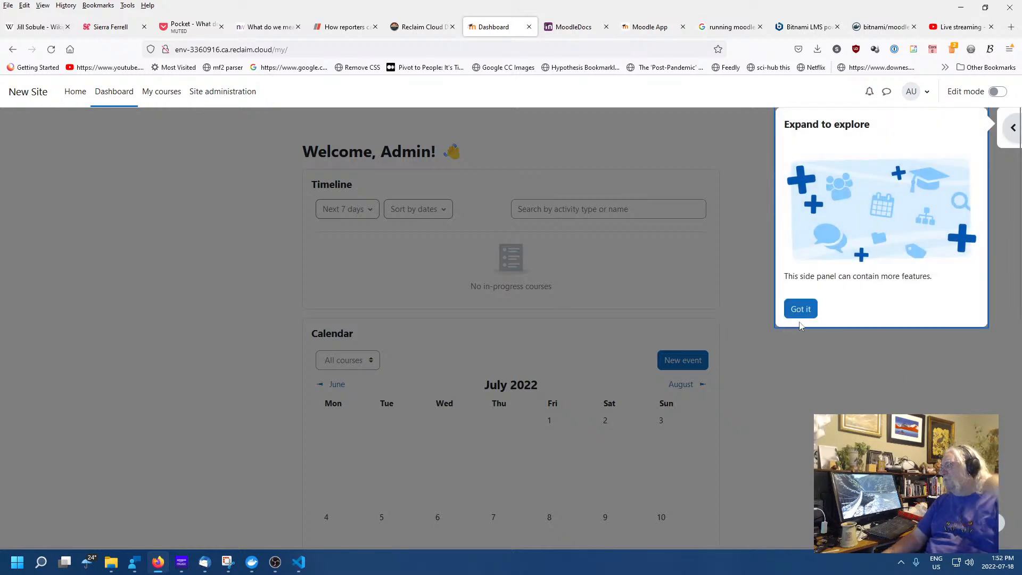
left_click(799, 311)
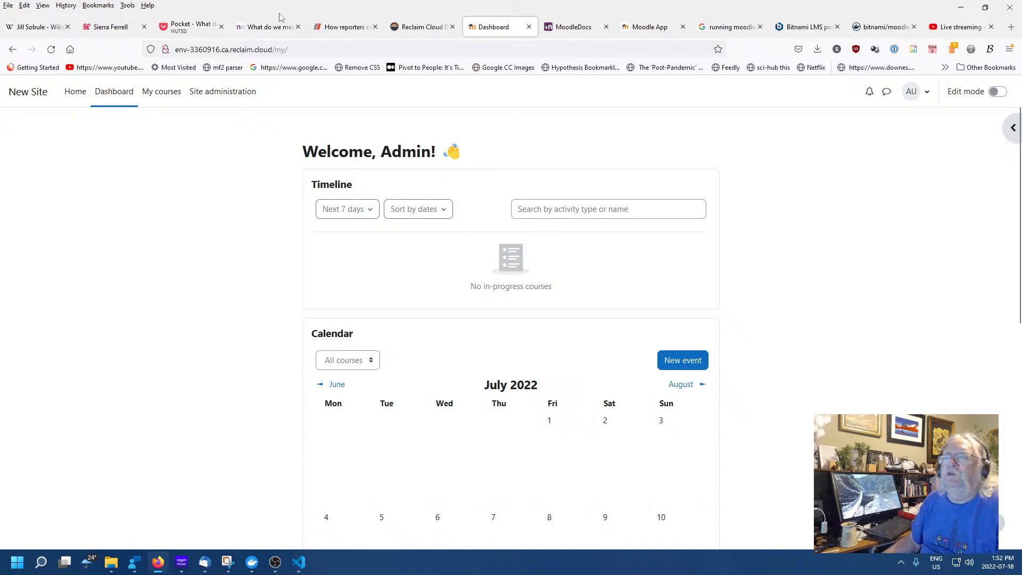
left_click(879, 28)
Scroll through the bitnami/moodle Docker Hub documentation, then return to the New Site Dashboard
scroll(451, 251, "up", 15)
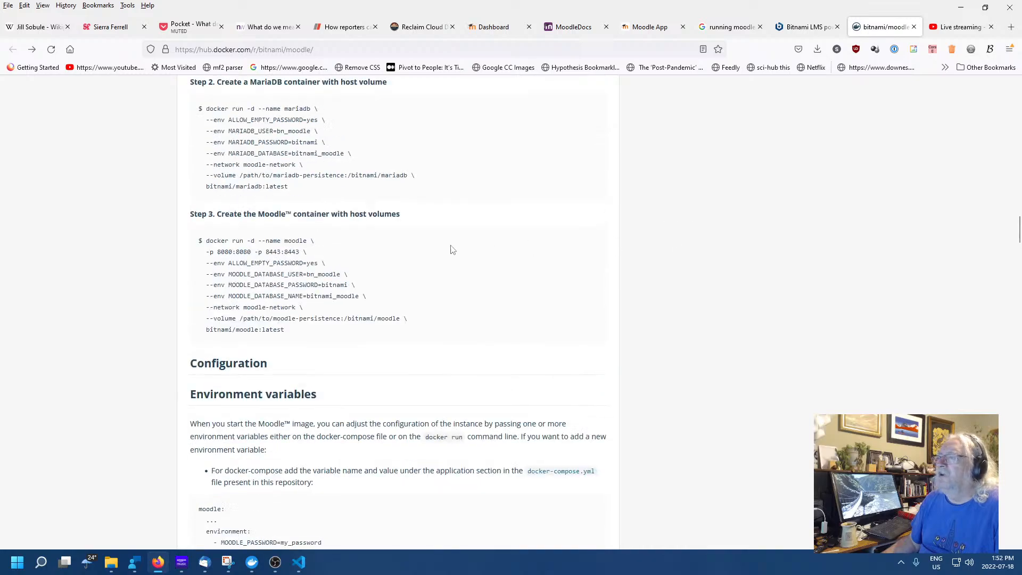
scroll(423, 226, "up", 10)
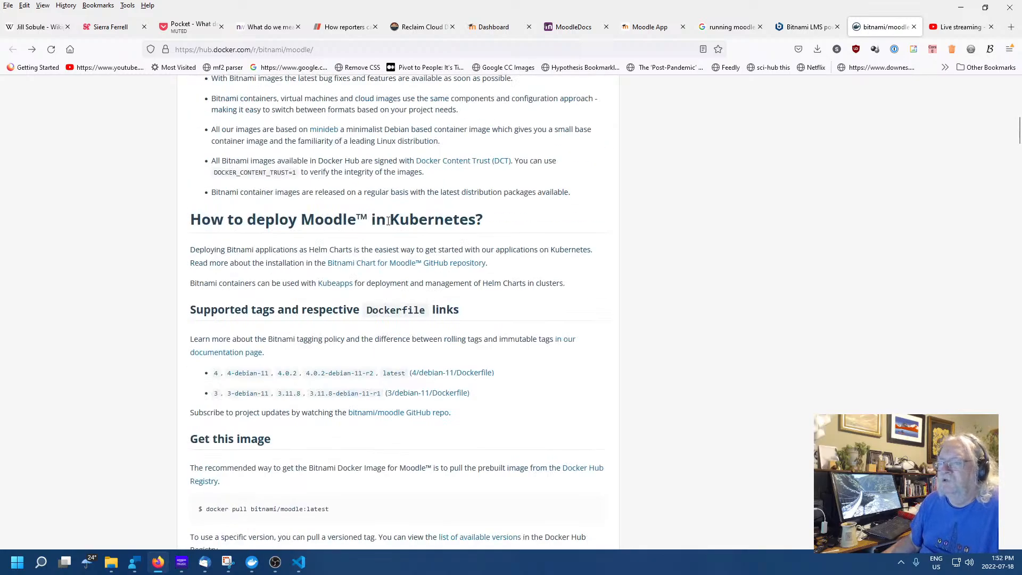
scroll(386, 220, "up", 10)
scroll(383, 219, "down", 5)
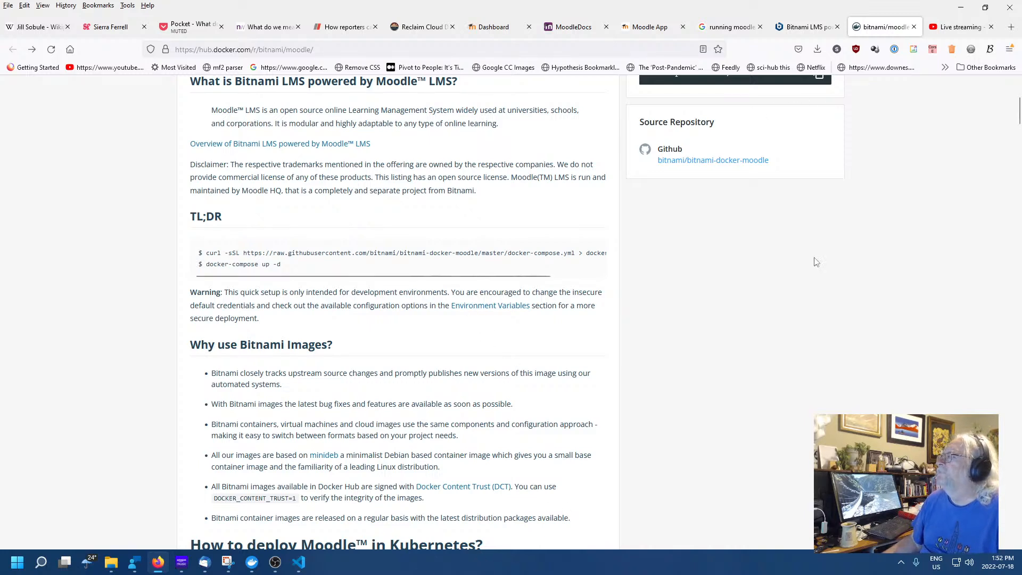
left_click(437, 28)
left_click(493, 31)
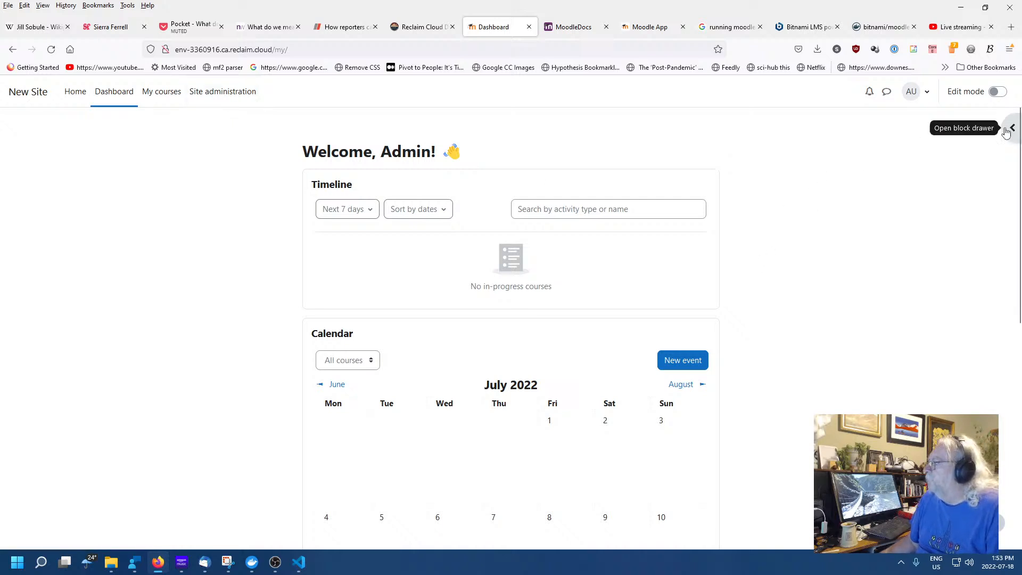
Browse the recently accessed drawer, Site administration's Server settings and the New Site front page
left_click(1011, 128)
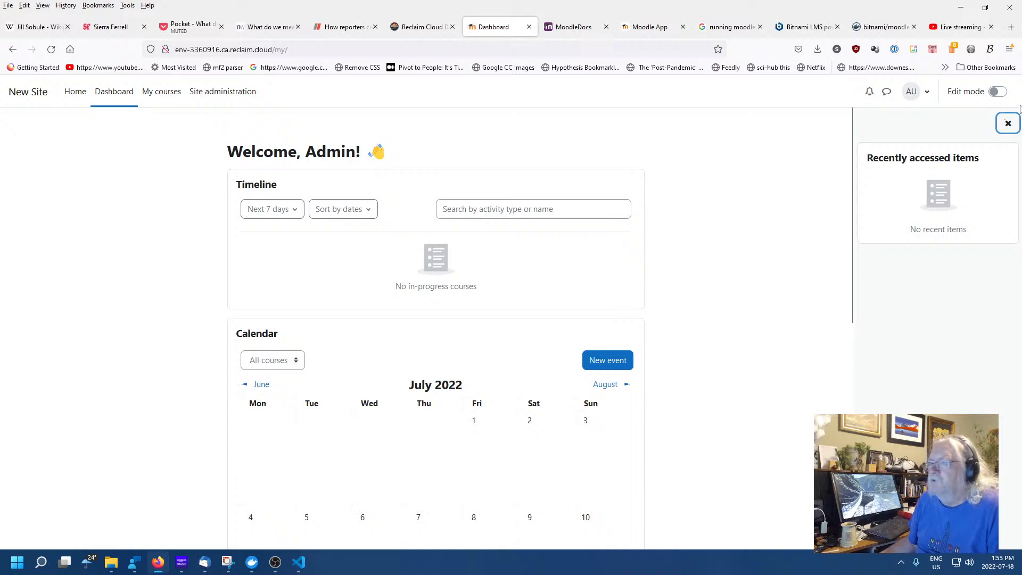
left_click(1009, 120)
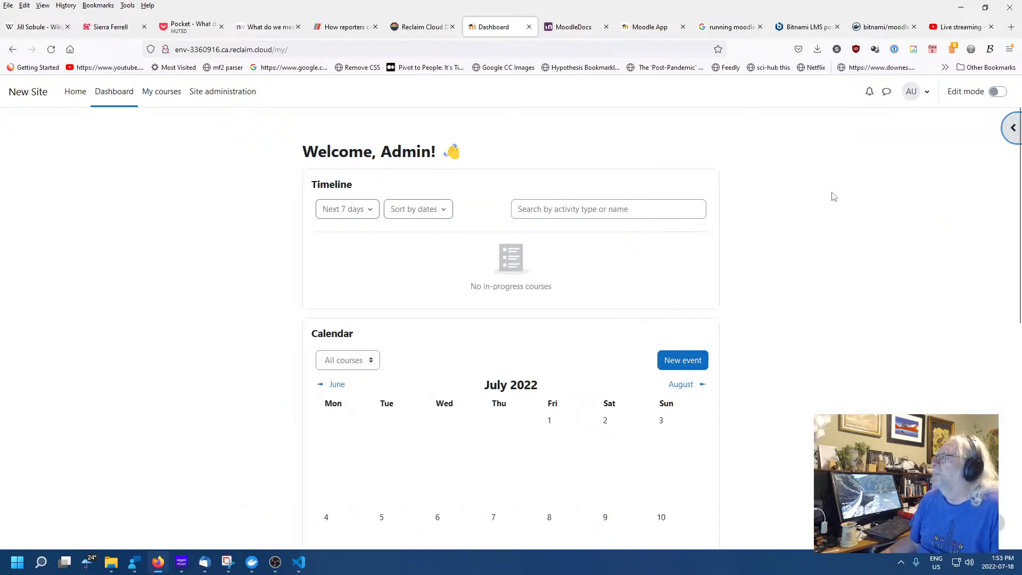
left_click(216, 97)
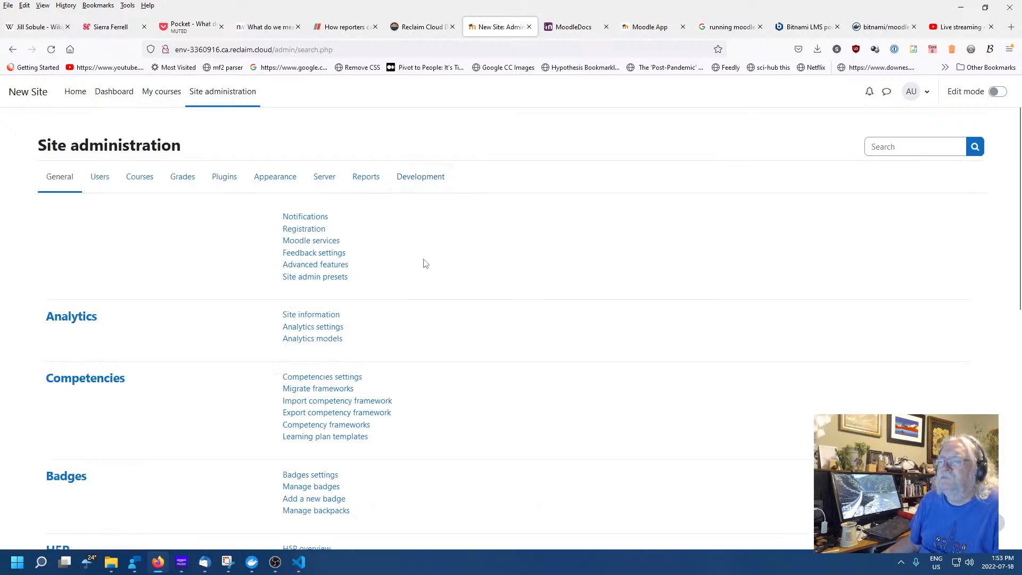
scroll(423, 263, "down", 5)
scroll(423, 263, "up", 5)
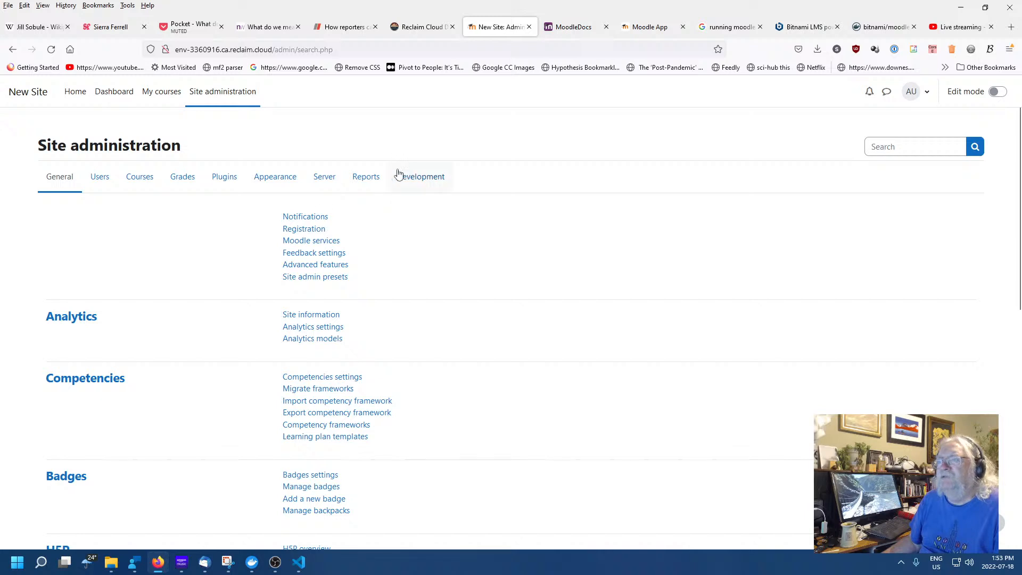
left_click(323, 176)
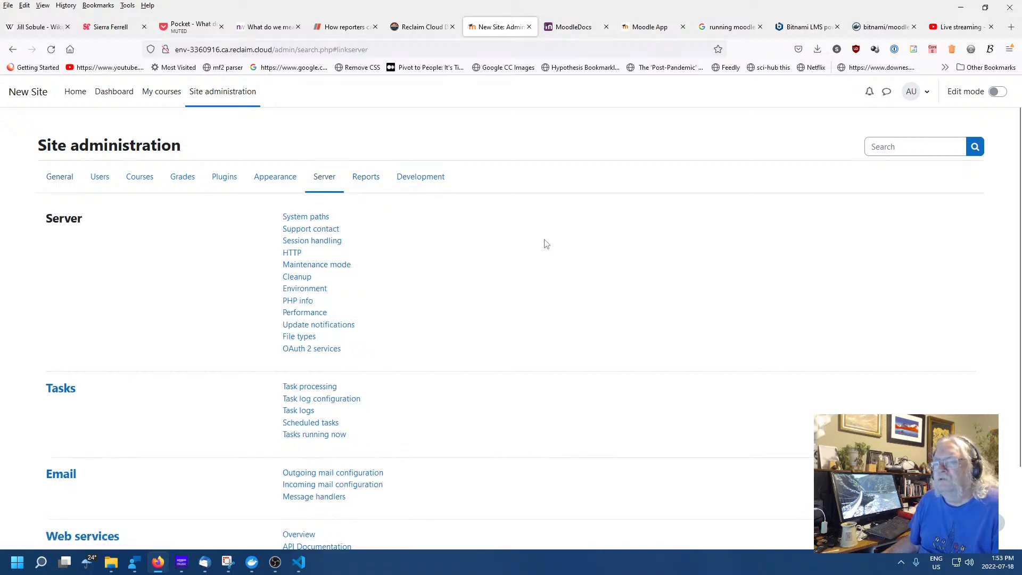
left_click(28, 95)
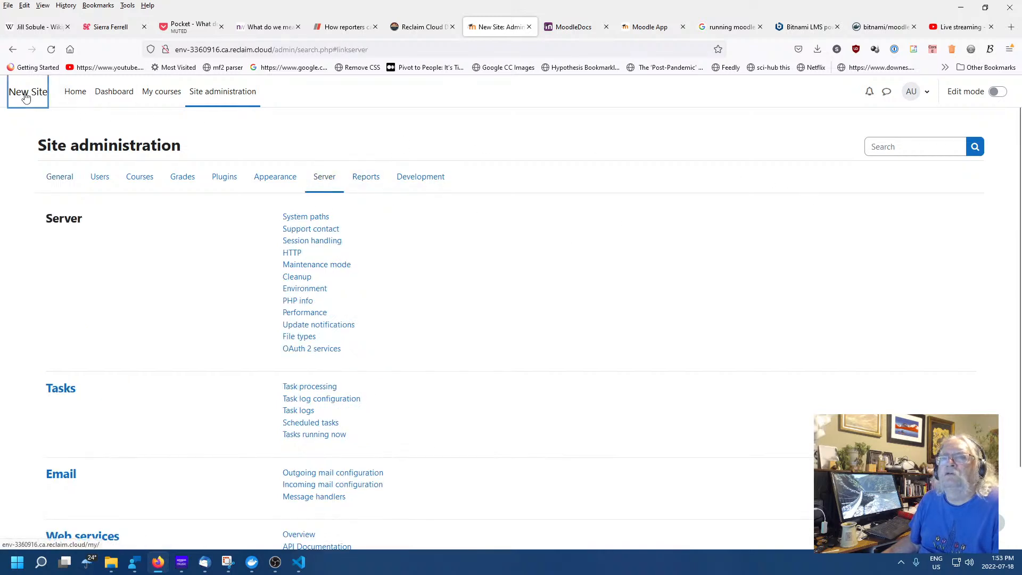
left_click(70, 95)
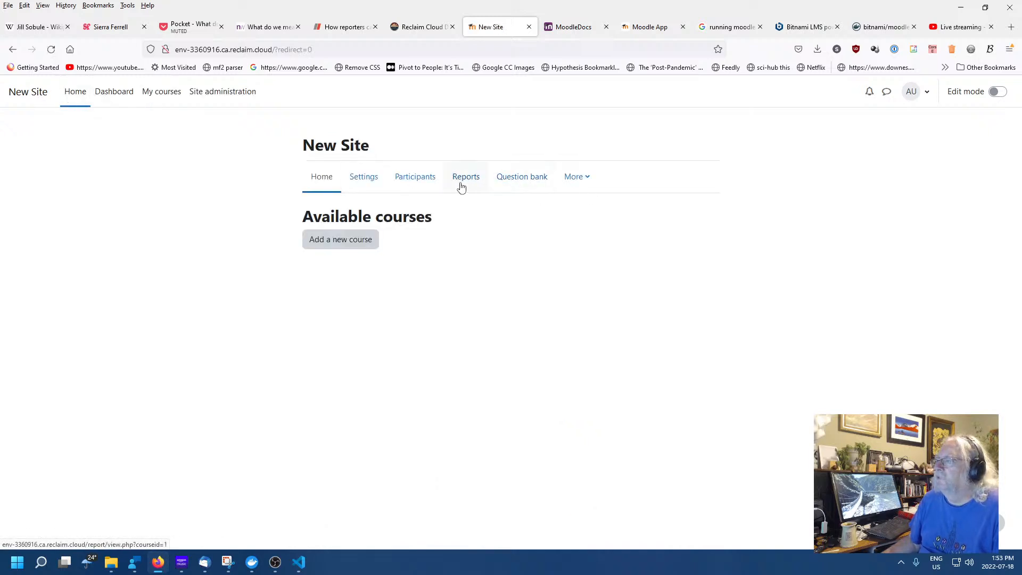
left_click(114, 93)
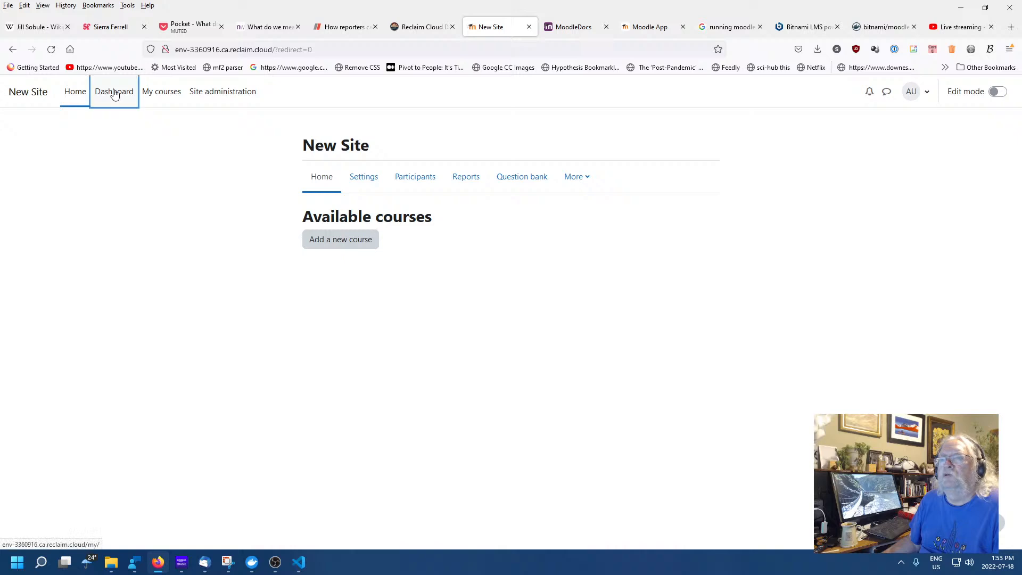
scroll(714, 327, "down", 7)
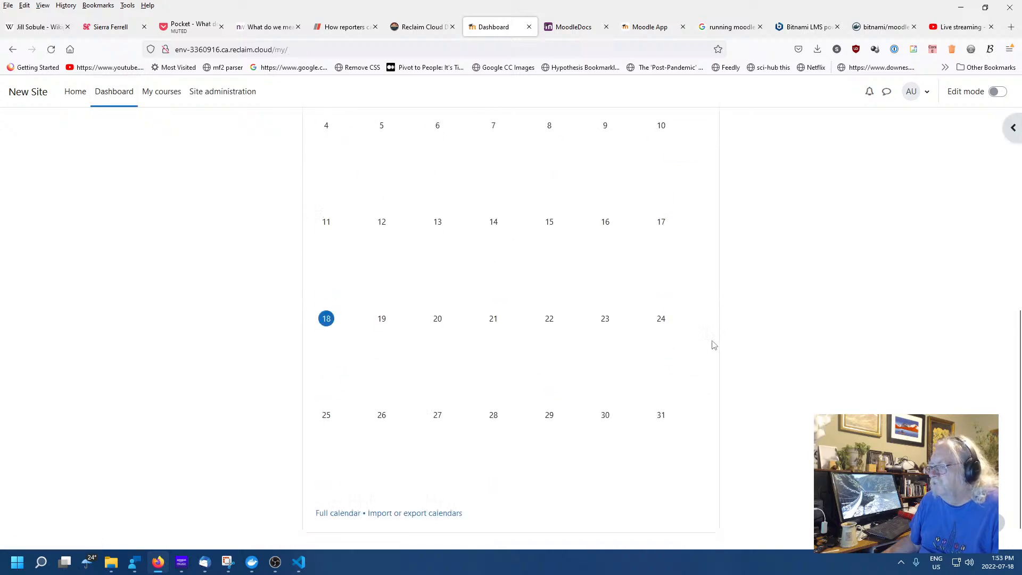
scroll(713, 346, "up", 8)
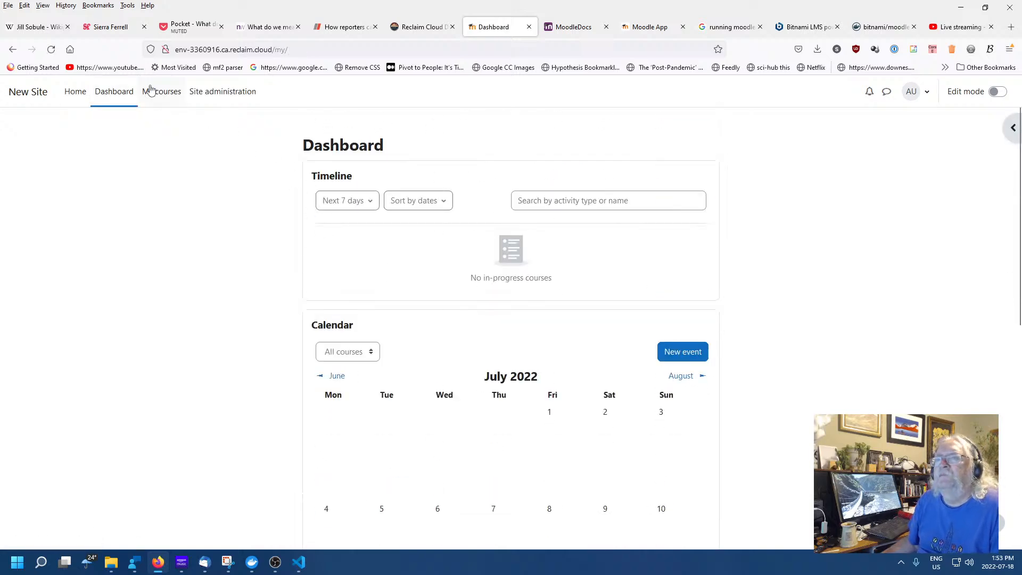
From the empty My courses page, dismiss the tour and start a new course in Category 1
left_click(151, 91)
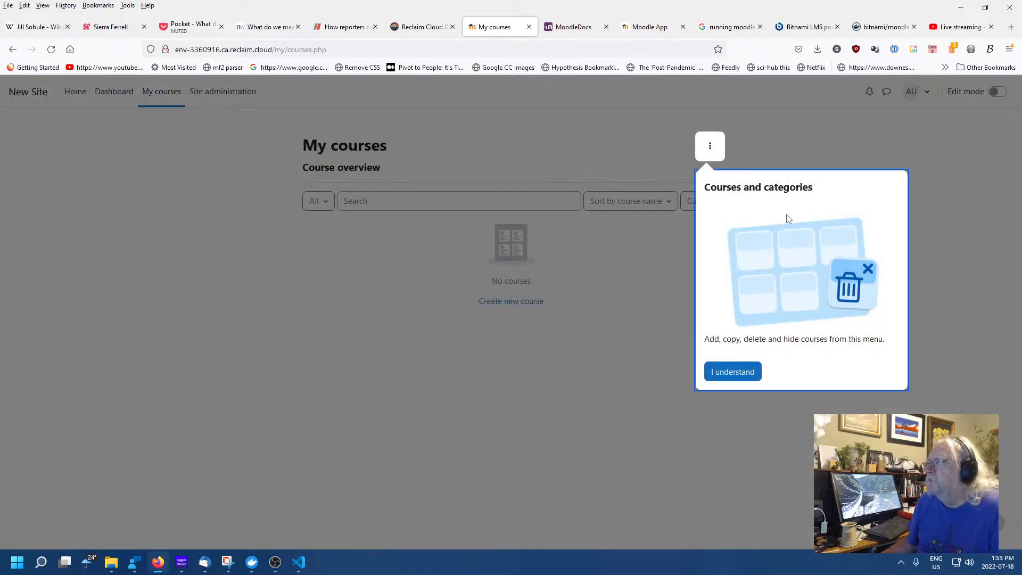
left_click(733, 373)
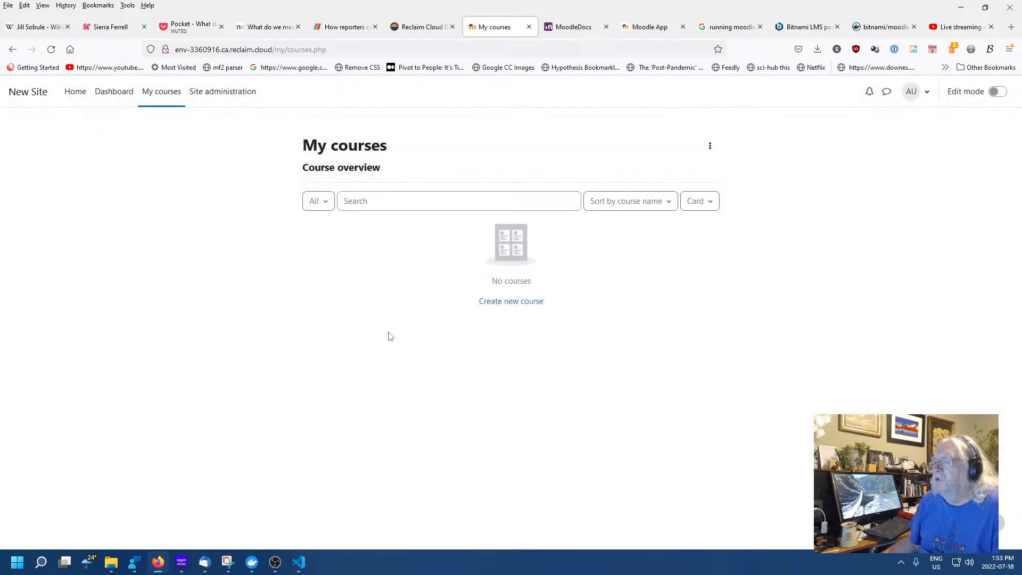
left_click(526, 302)
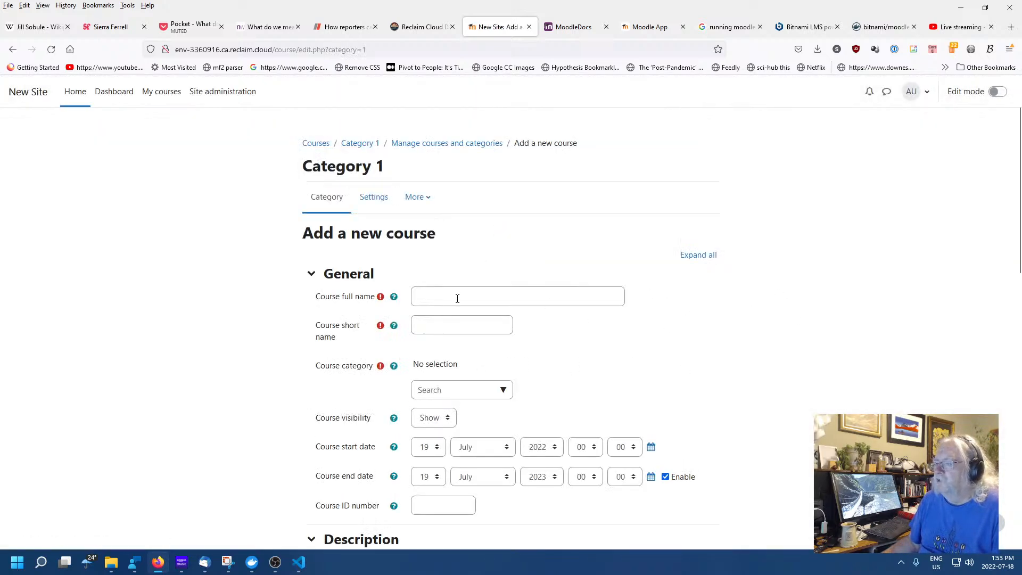
left_click(516, 288)
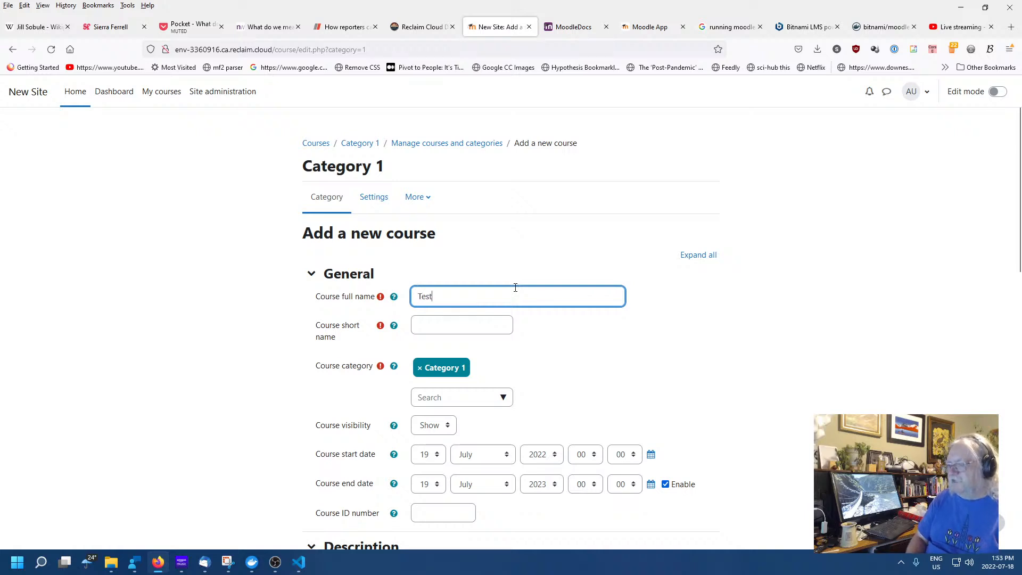
Enter the full name 'Test Course' and set the course category to Category 1
type("Test Course")
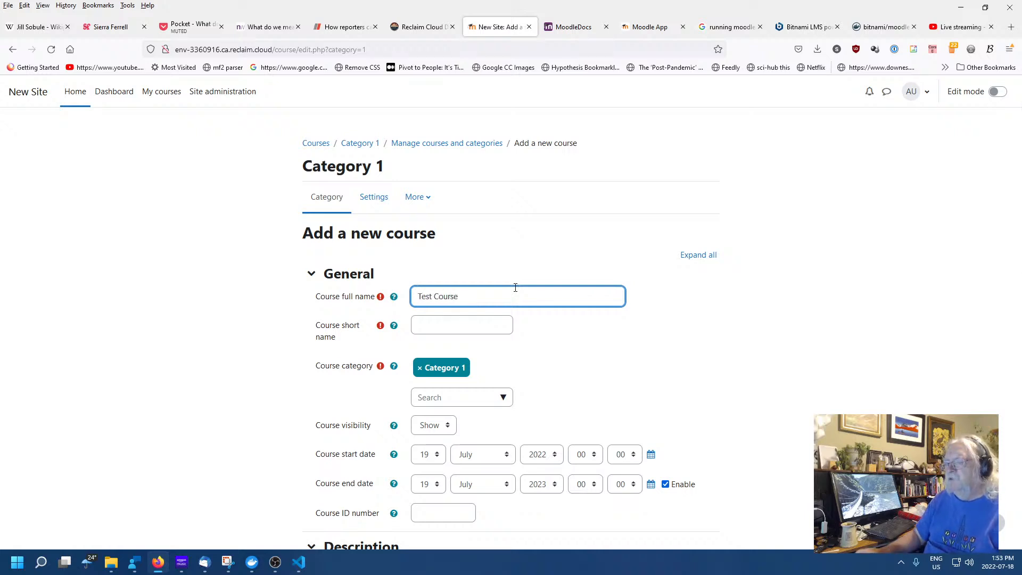
left_click(448, 324)
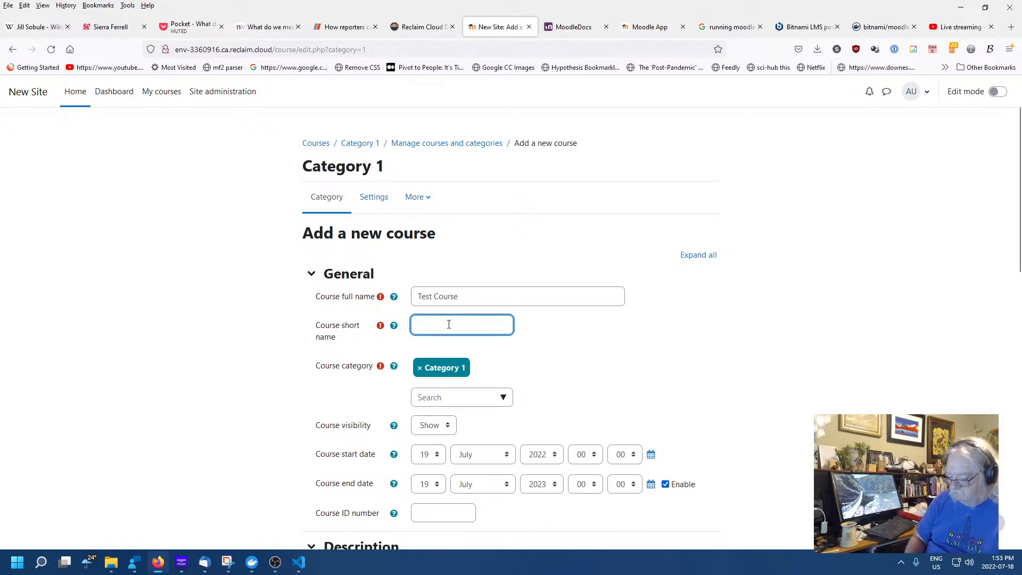
scroll(541, 324, "down", 5)
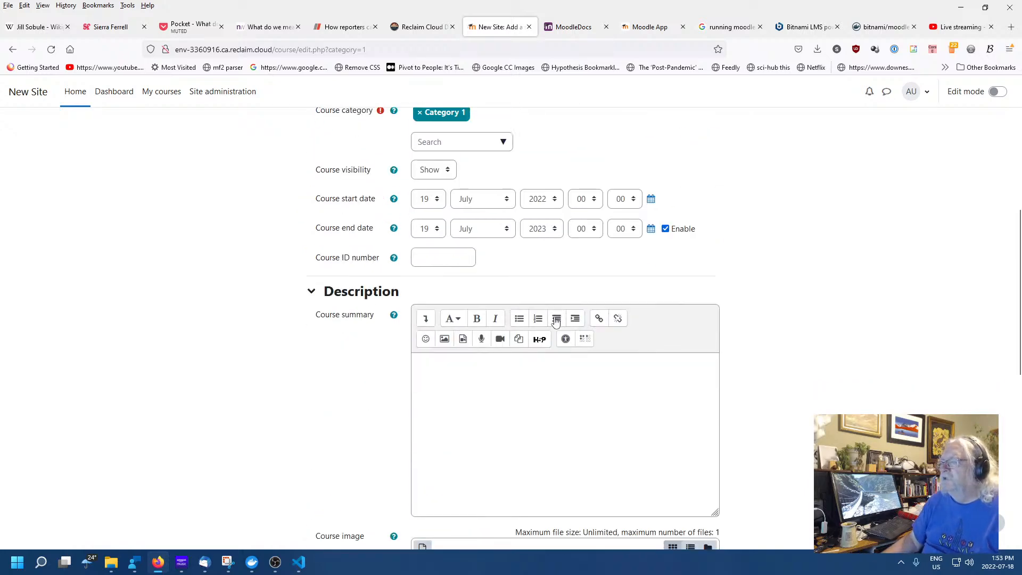
left_click(450, 114)
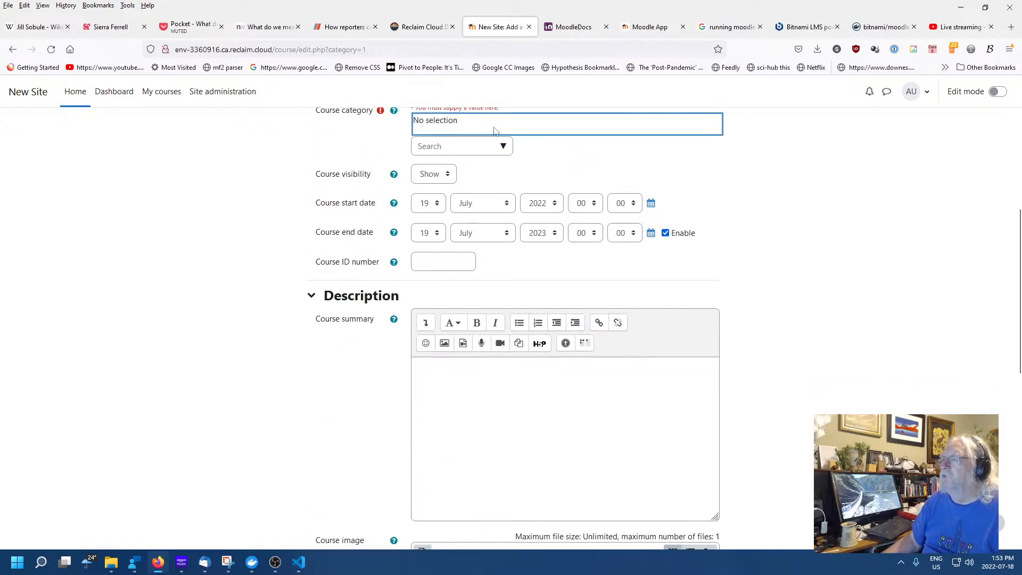
scroll(737, 277, "up", 4)
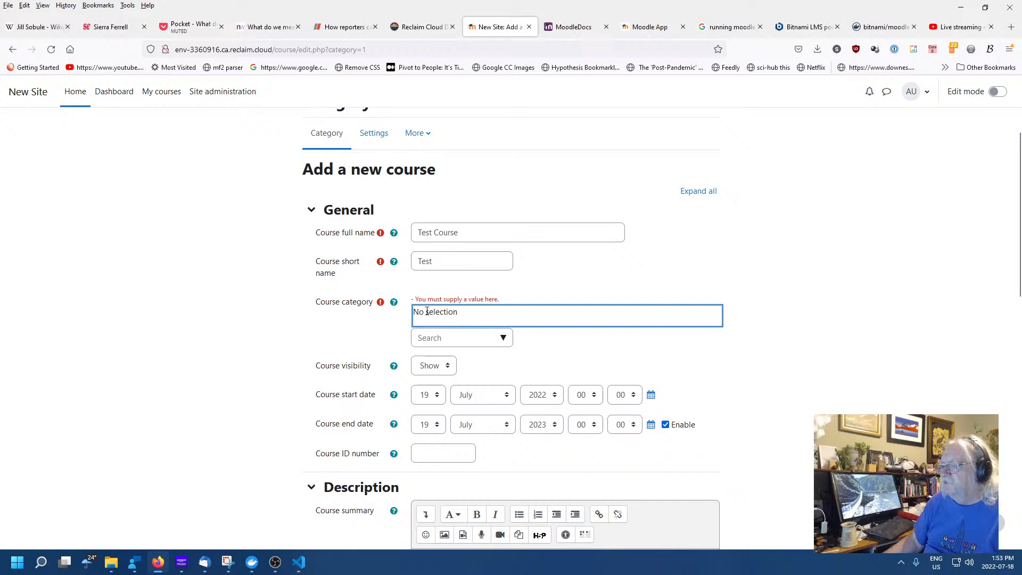
left_click(452, 337)
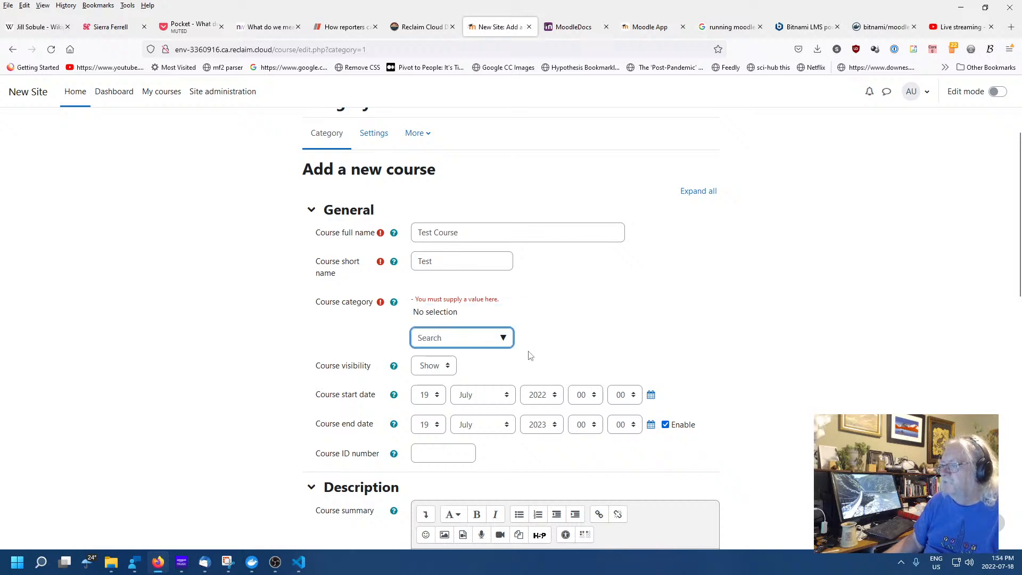
left_click(502, 338)
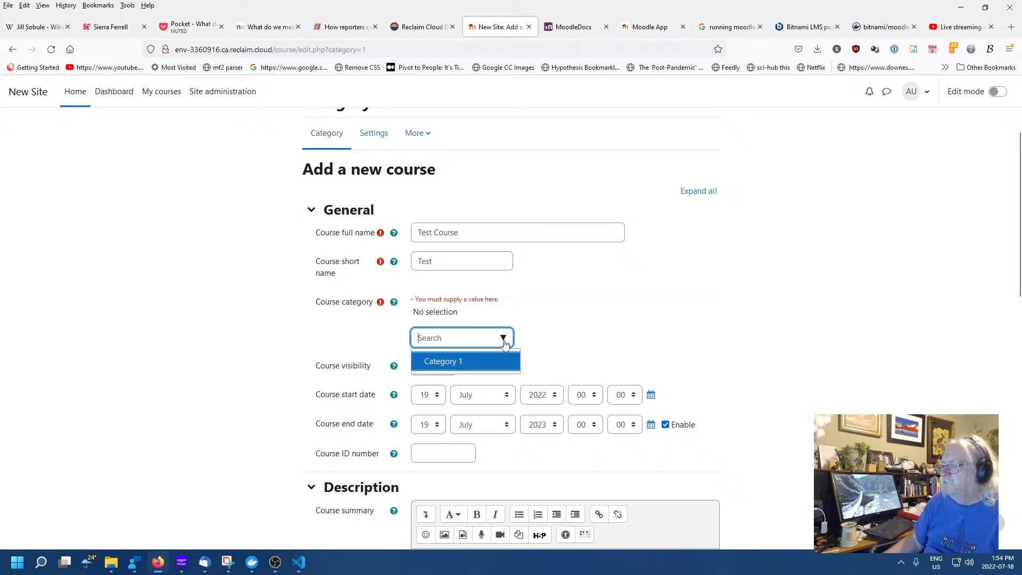
left_click(461, 362)
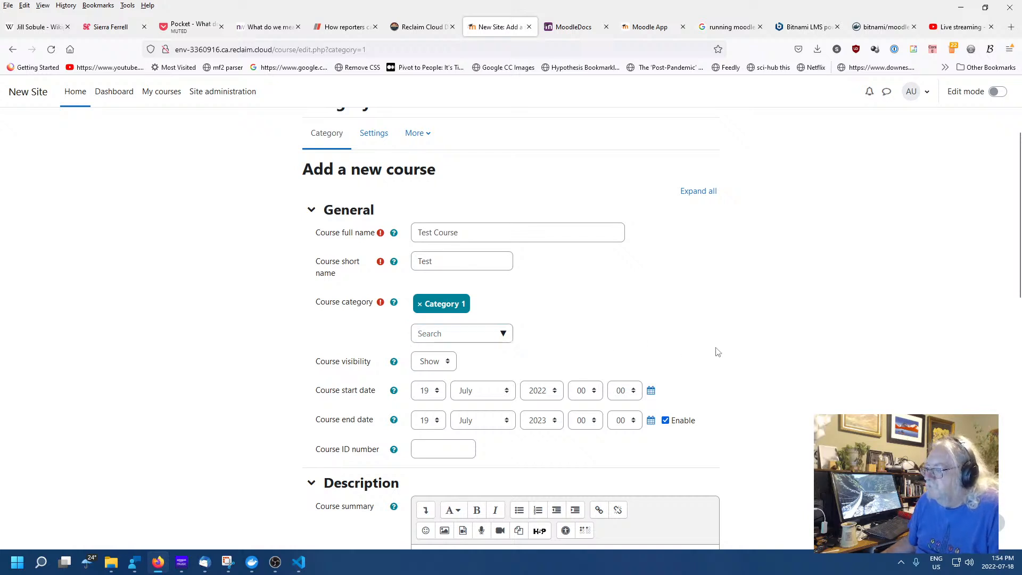
scroll(787, 368, "down", 3)
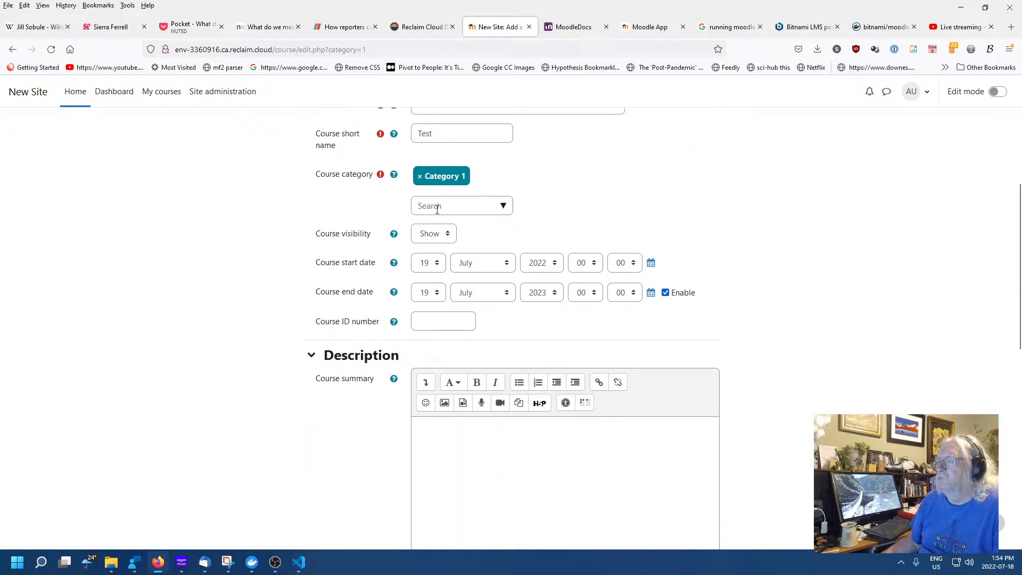
left_click(437, 209)
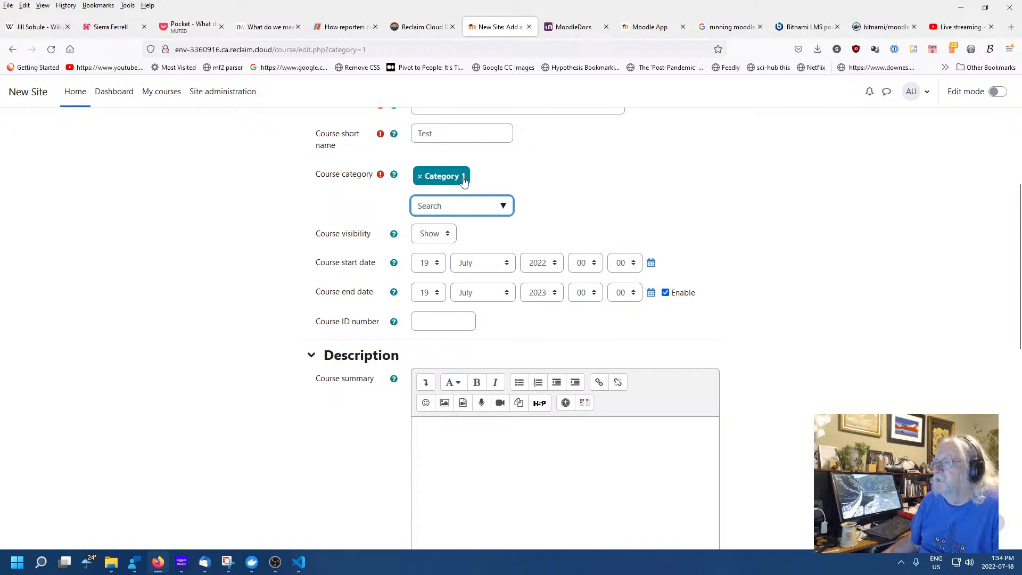
left_click(489, 178)
left_click(778, 246)
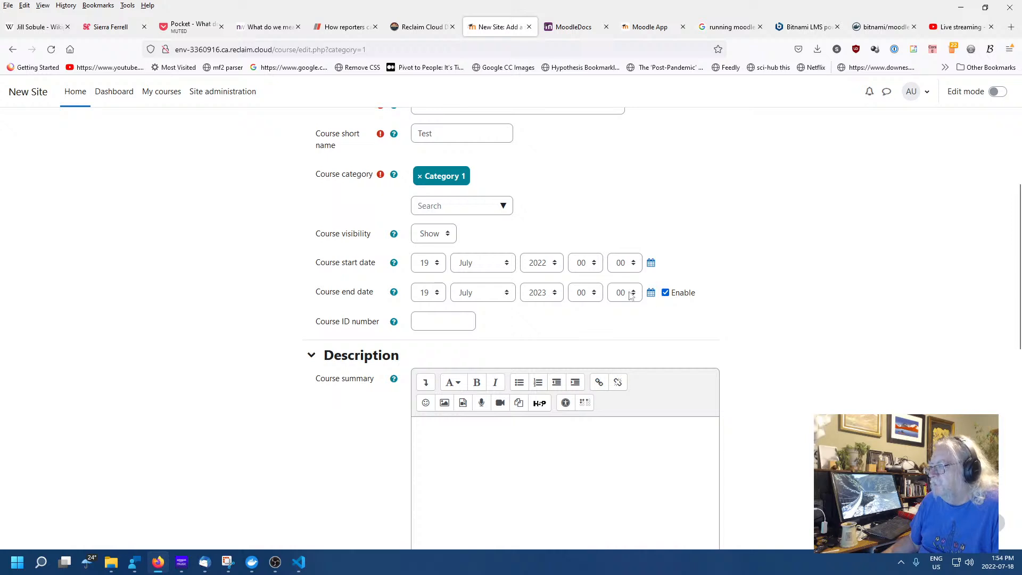
Fill in course ID number 1 and the course summary 'This is a test'
scroll(773, 346, "down", 3)
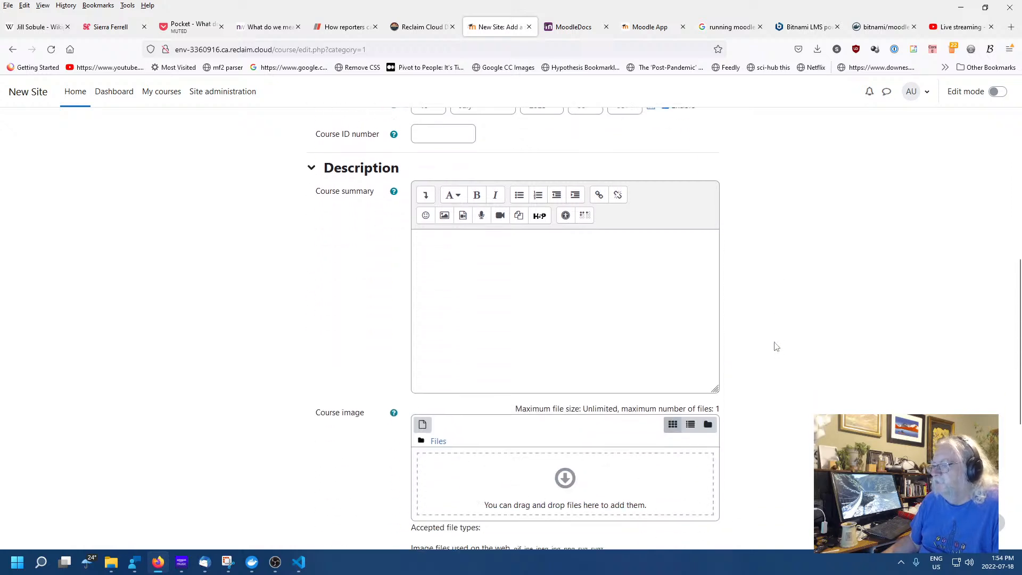
left_click(431, 130)
type("1")
left_click(501, 280)
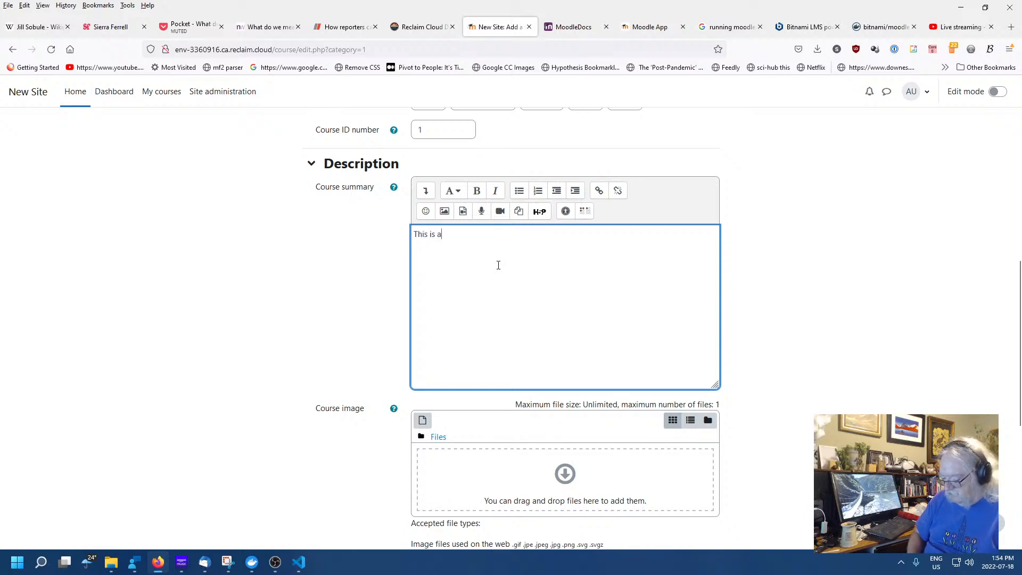
type("This is a test")
left_click(816, 310)
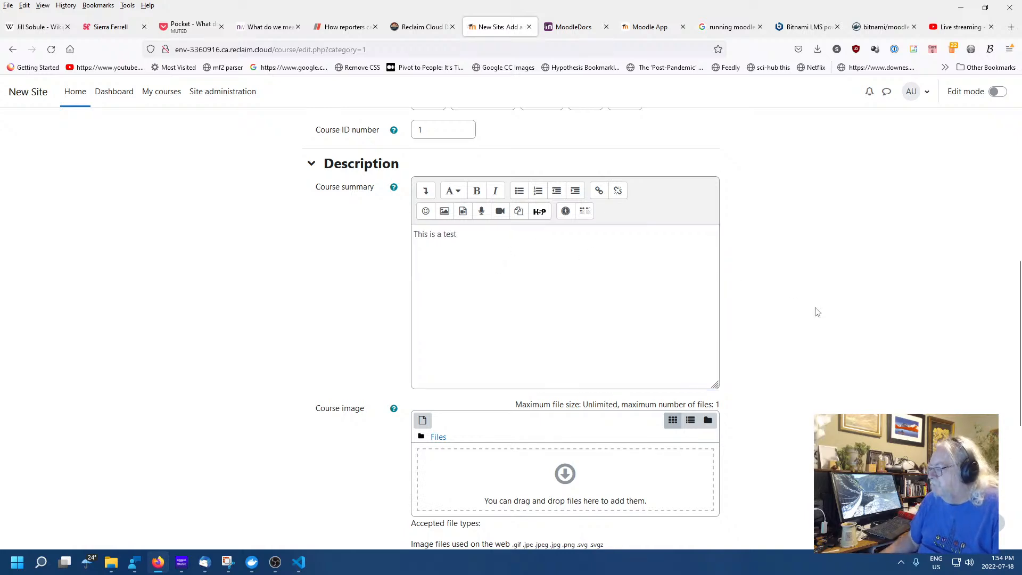
scroll(803, 312, "down", 4)
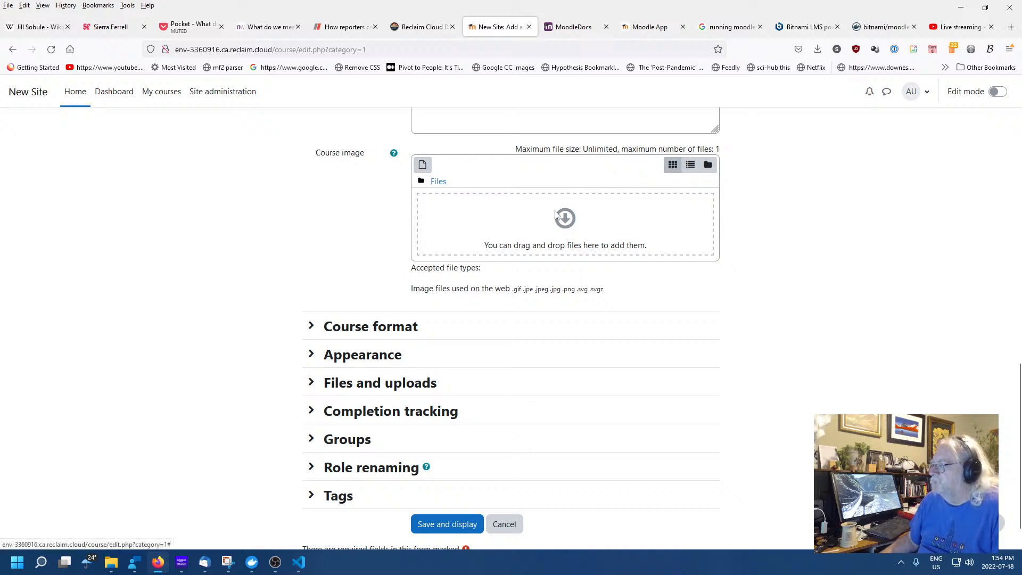
Search Wikimedia for 'moodle' and attach Moodle-logo.svg.png as the course image
left_click(570, 222)
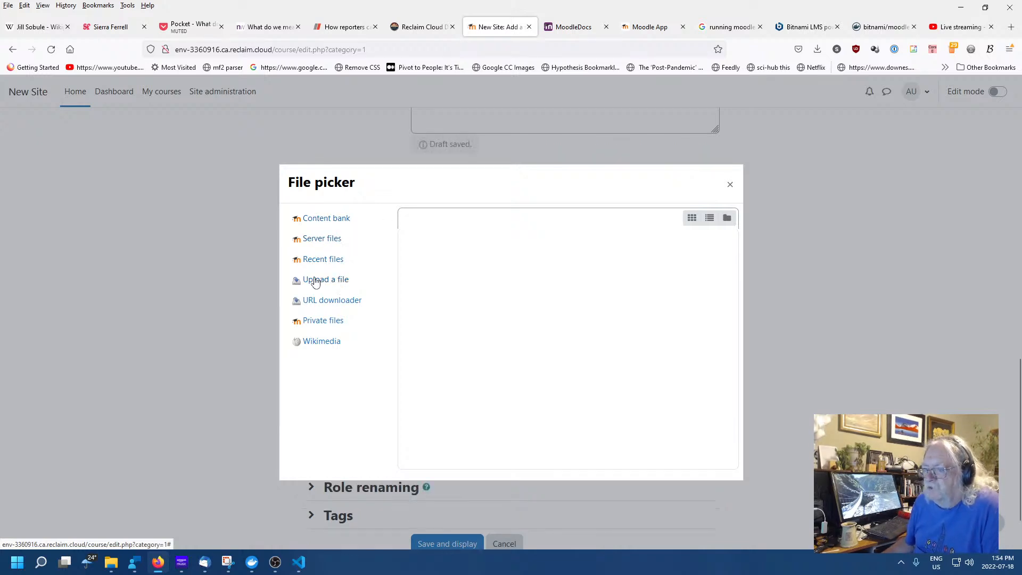
left_click(323, 347)
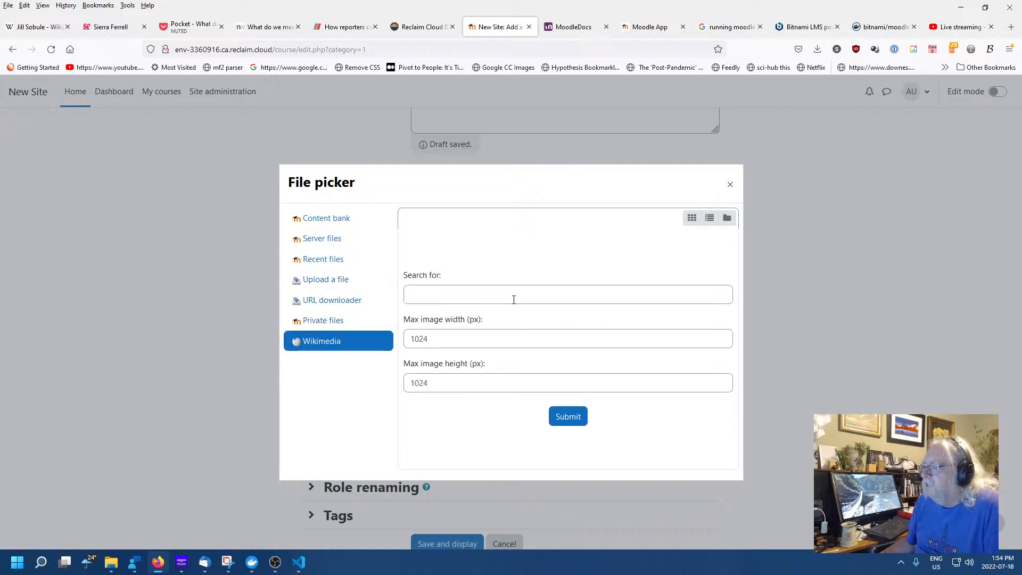
left_click(418, 295)
type("moodle")
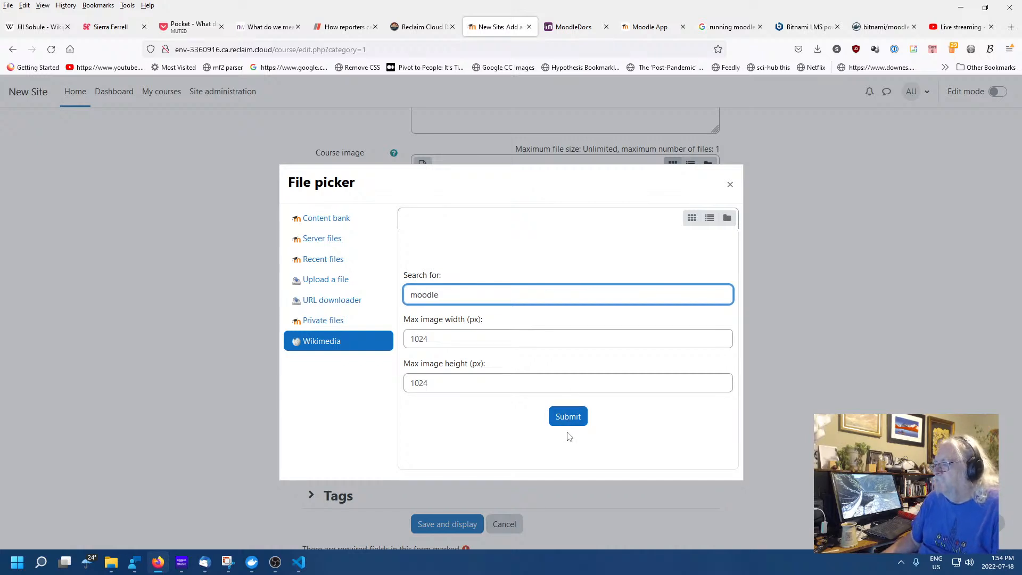
left_click(568, 417)
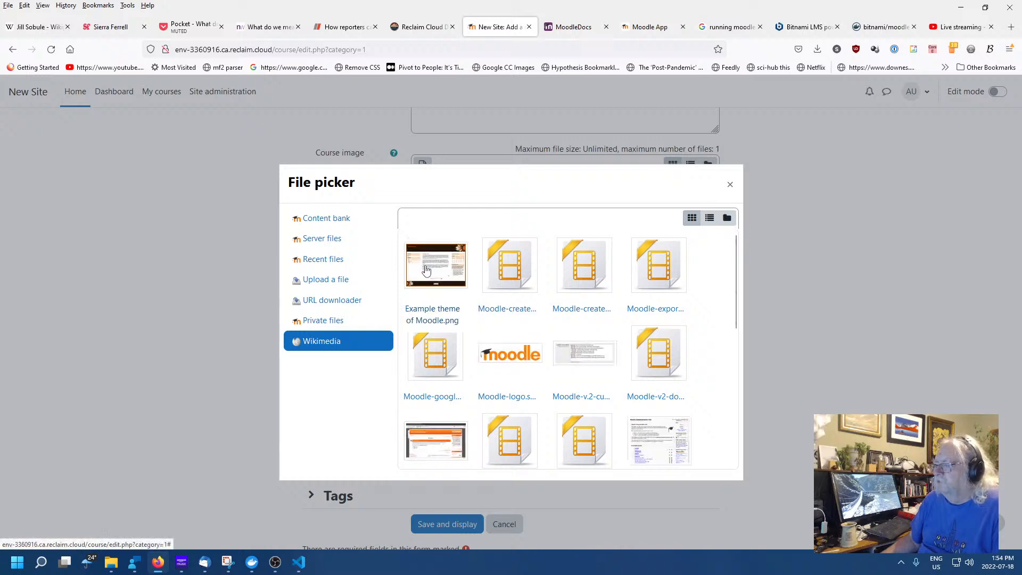
left_click(511, 356)
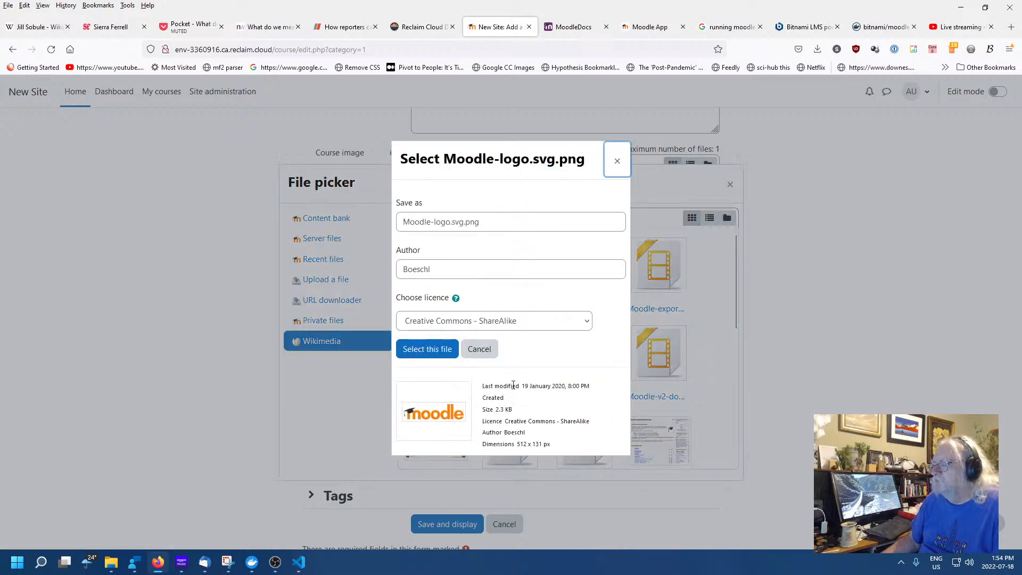
left_click(427, 349)
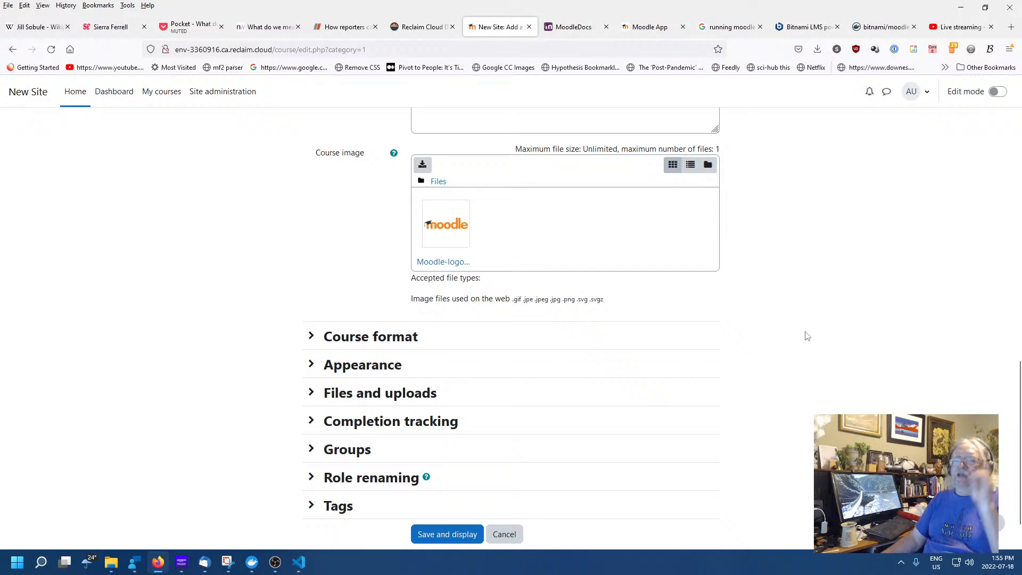
Keep the Topics course format and leave the course language unforced in Appearance
scroll(800, 338, "up", 6)
scroll(801, 338, "down", 7)
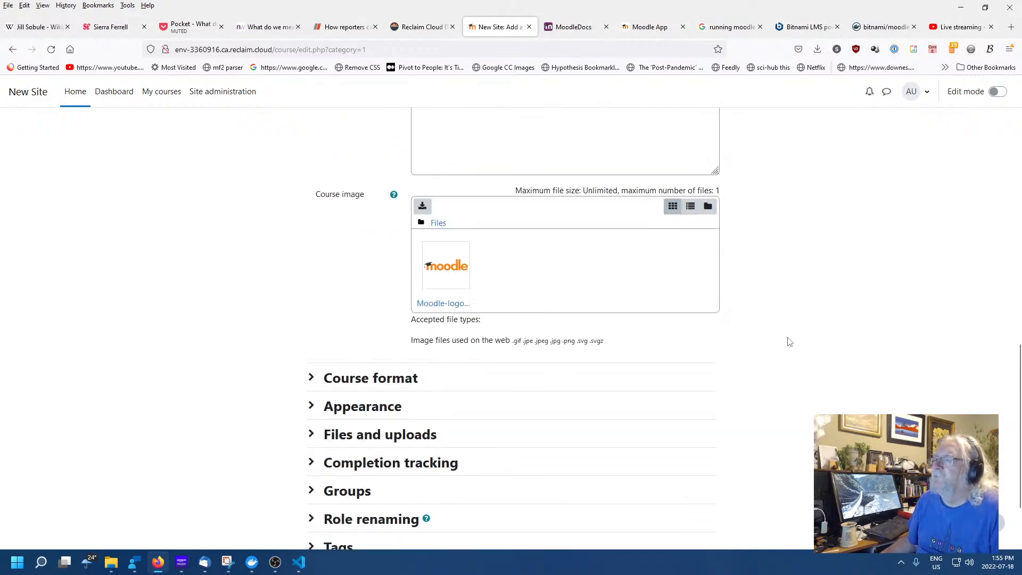
left_click(312, 273)
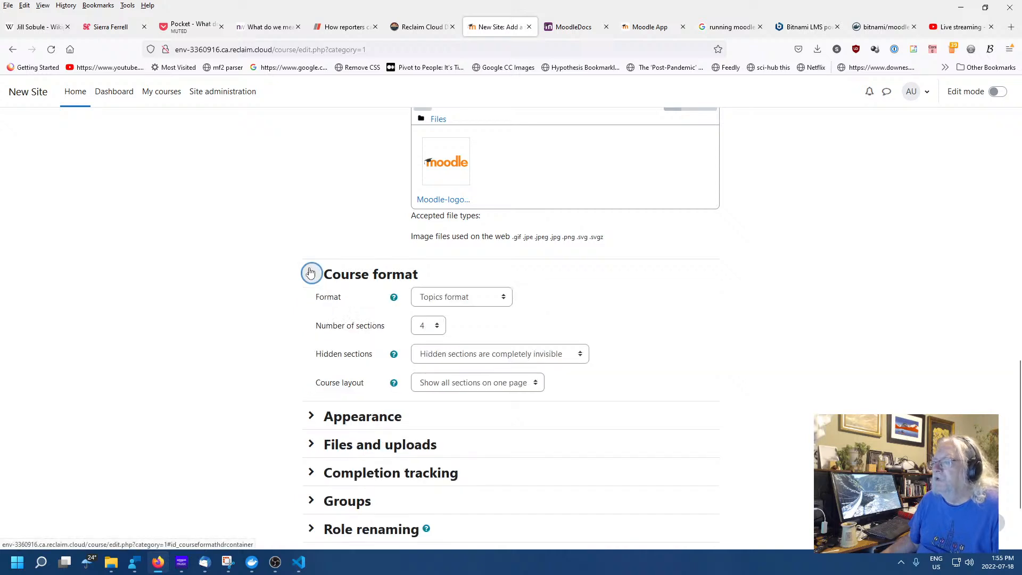
scroll(758, 353, "down", 1)
scroll(758, 353, "down", 2)
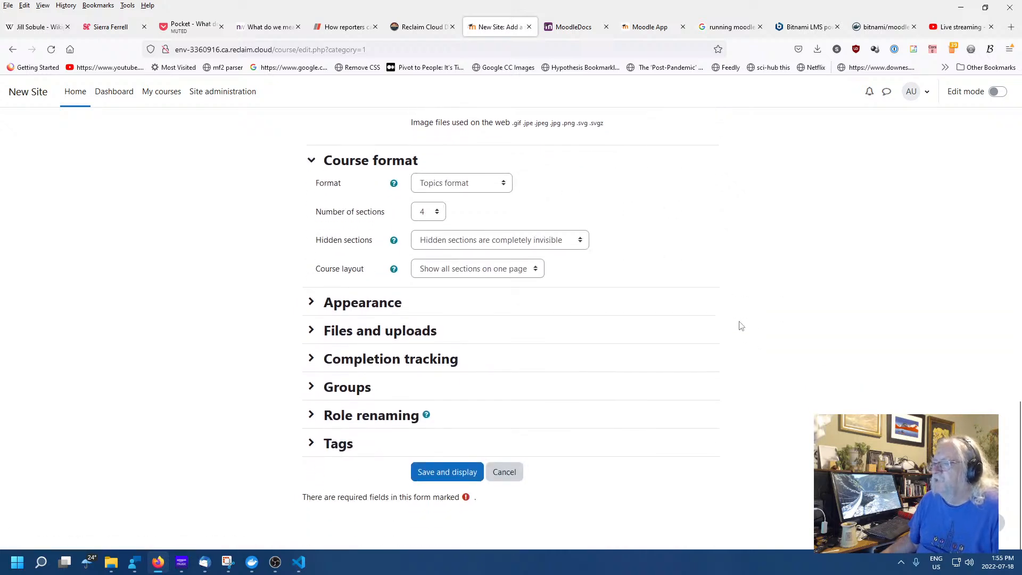
left_click(504, 187)
left_click(504, 186)
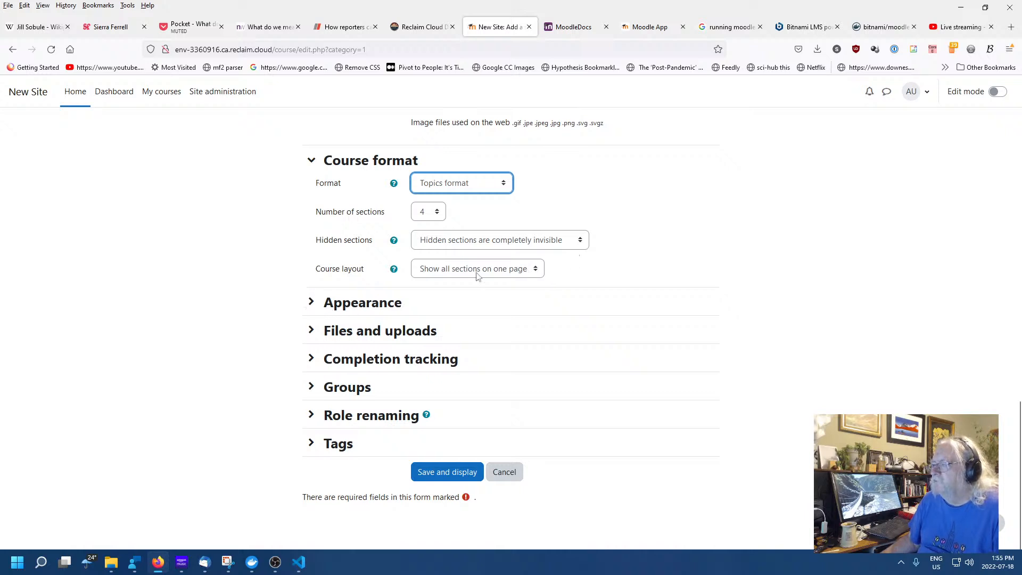
left_click(312, 302)
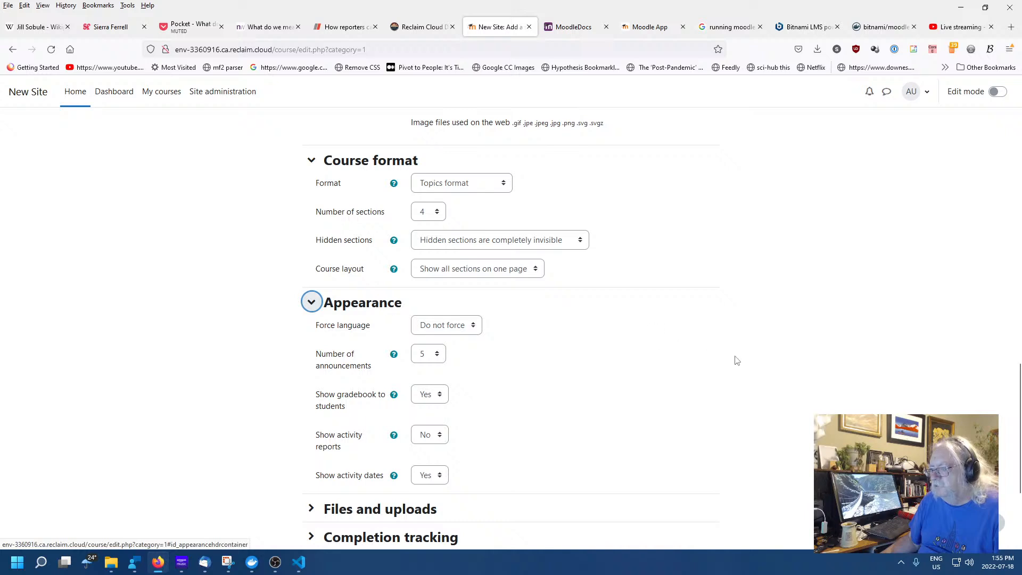
scroll(755, 355, "down", 3)
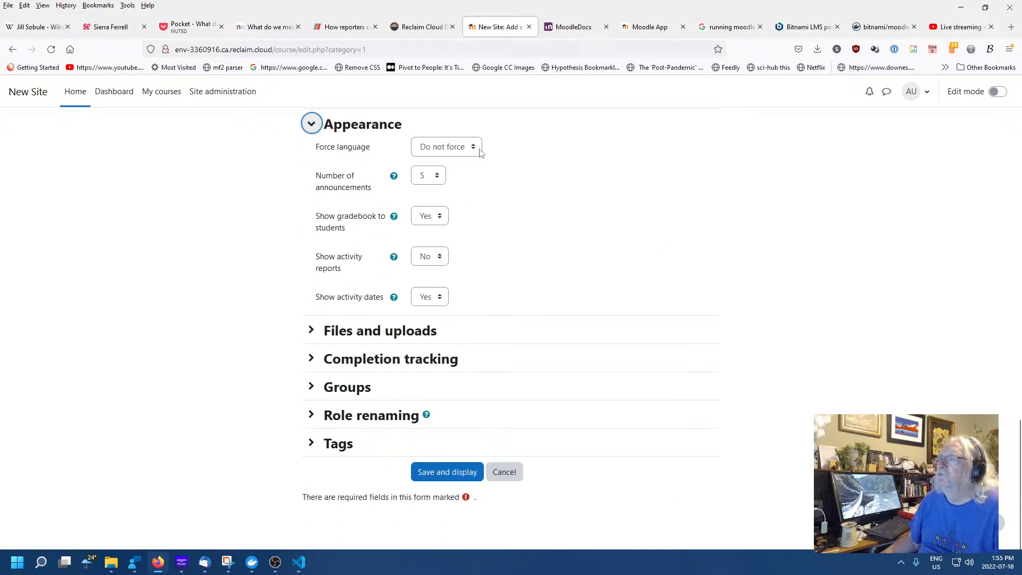
left_click(479, 150)
left_click(478, 150)
left_click(733, 228)
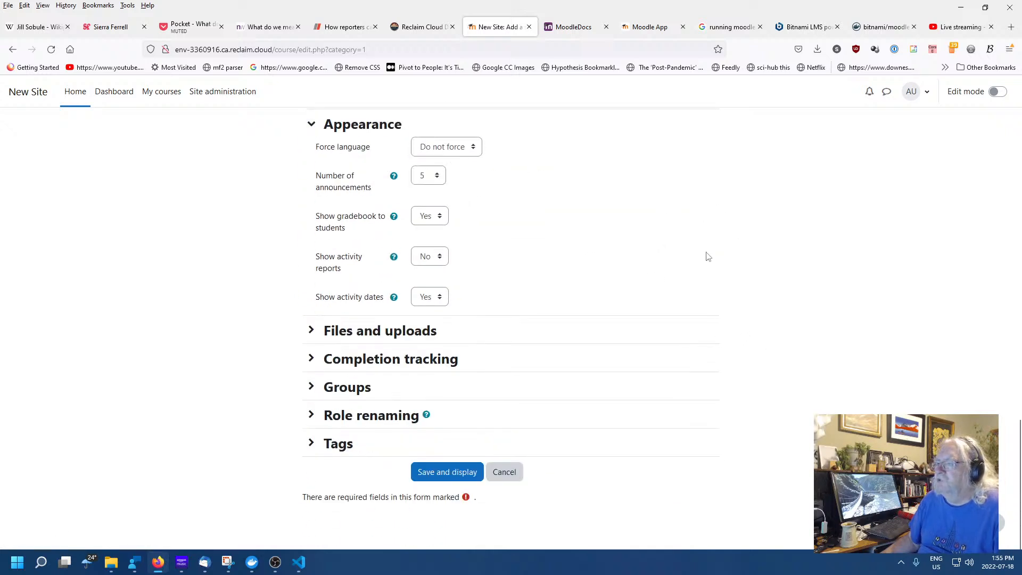
Review Files, Completion tracking and Groups, keeping No groups and no default grouping
left_click(313, 332)
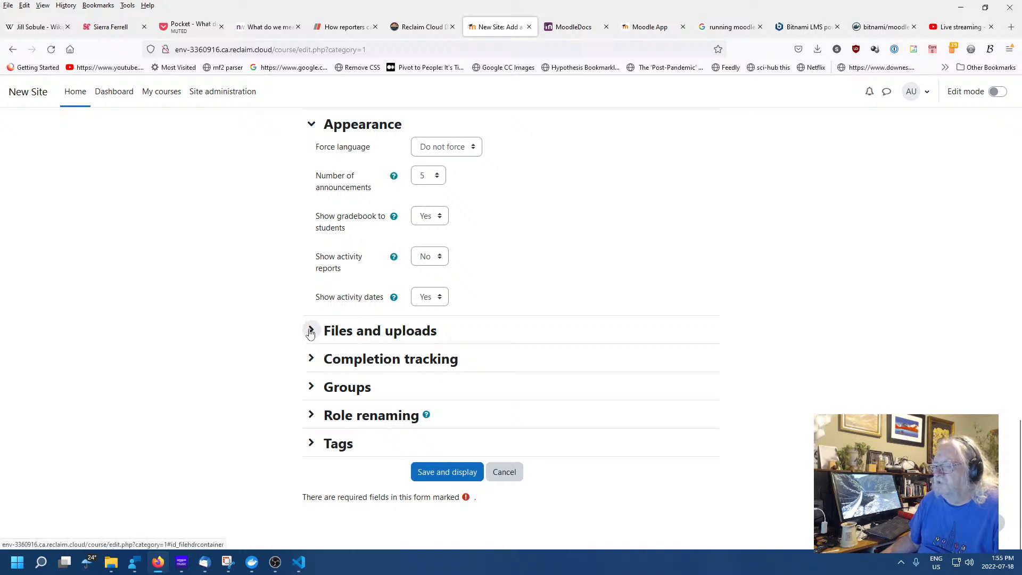
scroll(734, 319, "down", 1)
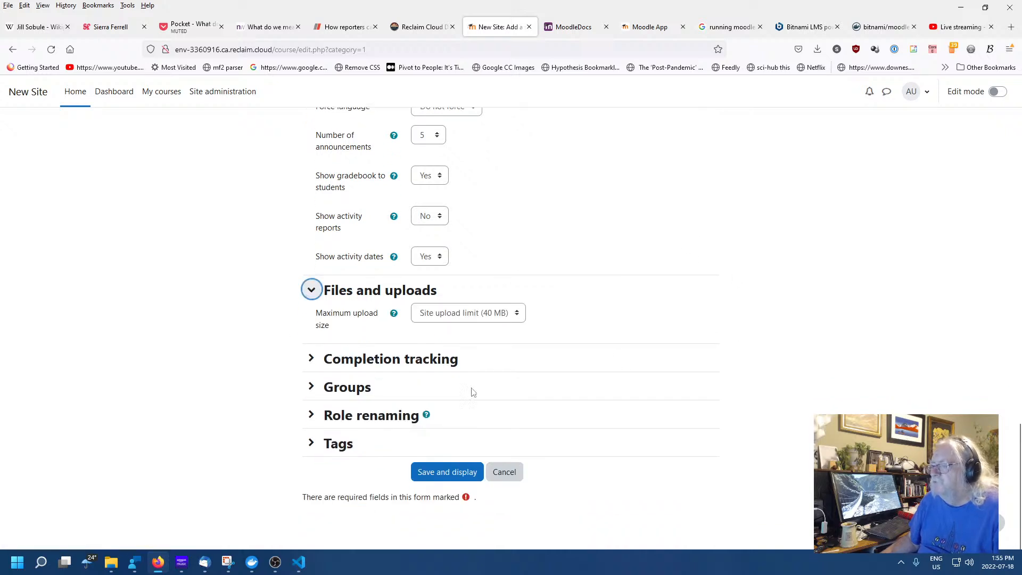
left_click(312, 358)
scroll(735, 384, "down", 2)
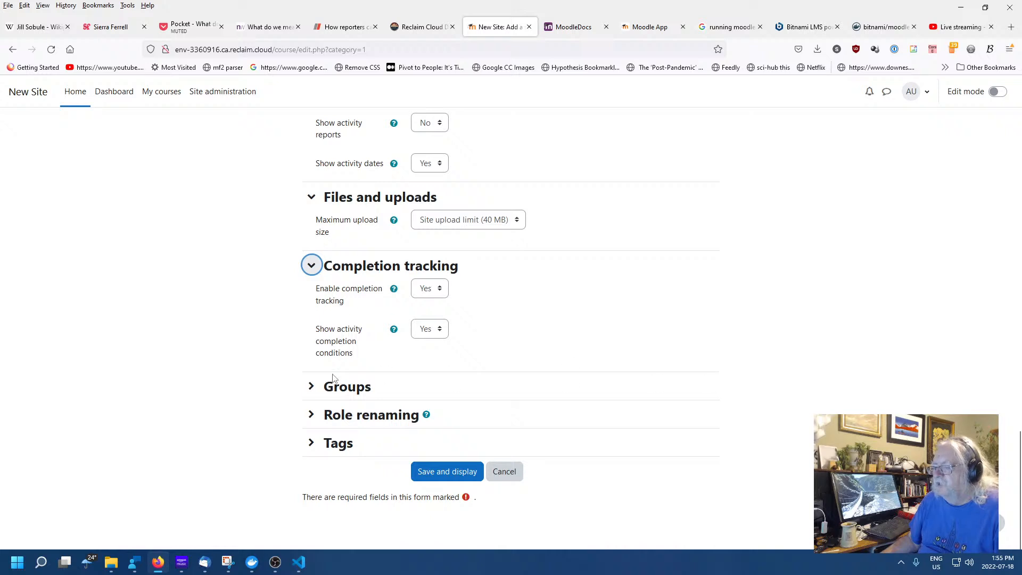
left_click(312, 386)
scroll(745, 390, "down", 2)
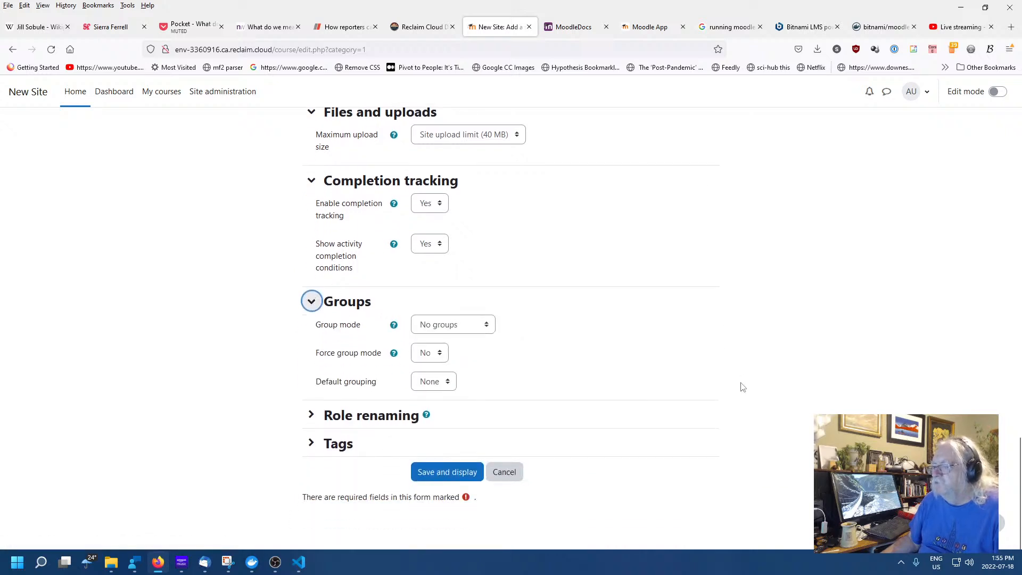
left_click(486, 330)
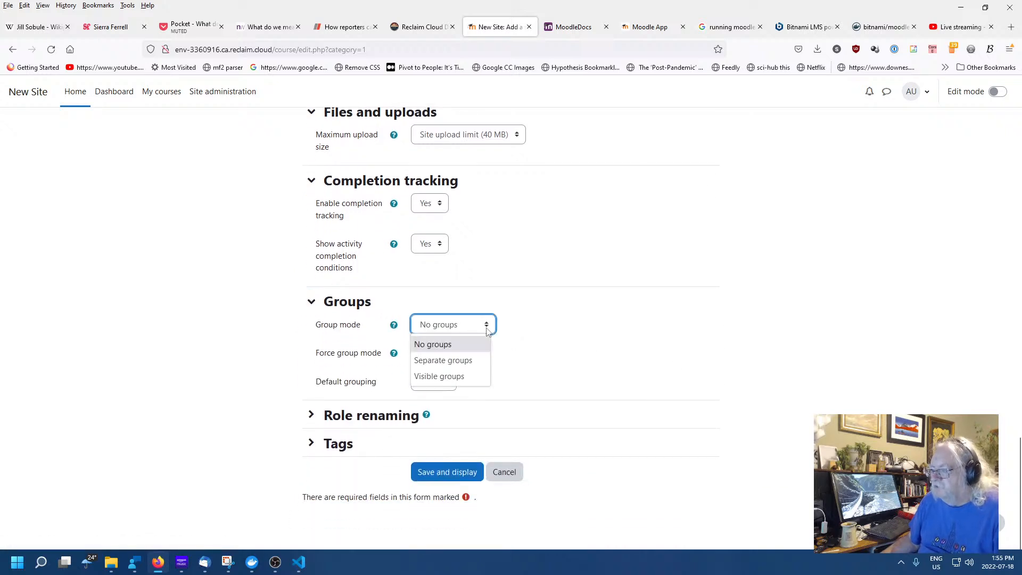
left_click(485, 330)
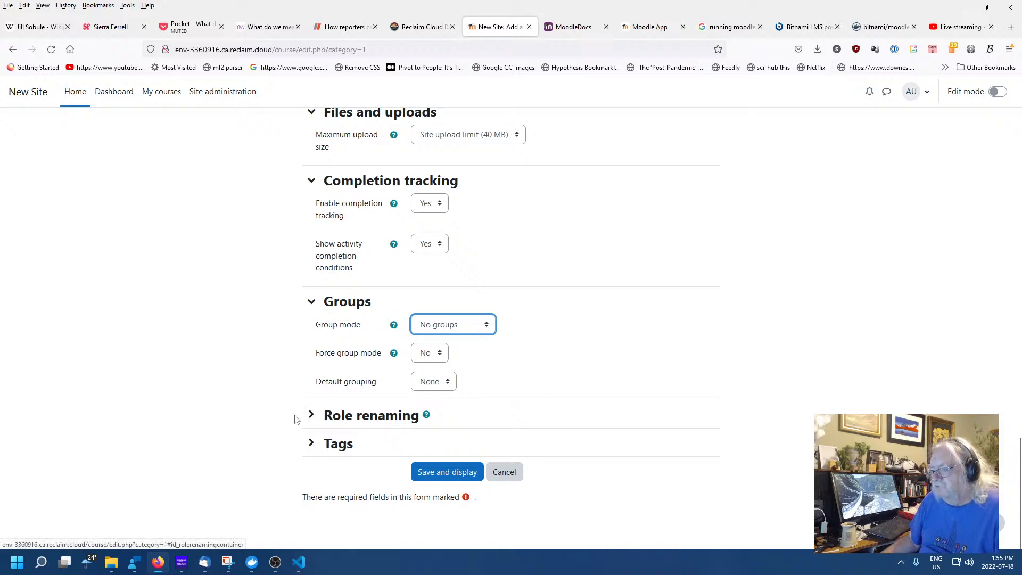
left_click(448, 383)
left_click(448, 385)
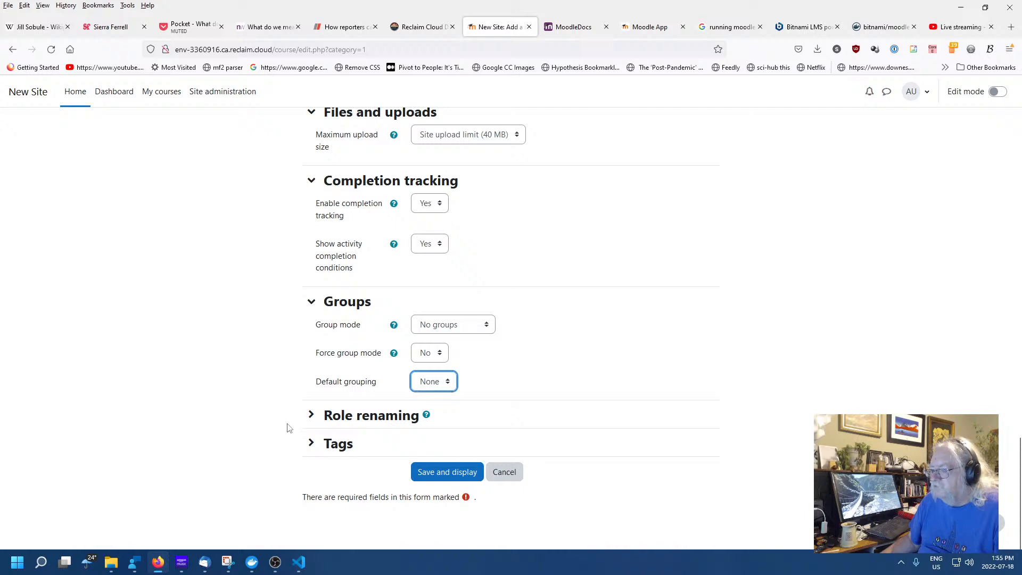
Look over Role renaming and Tags, then save and display the new course
left_click(311, 415)
scroll(780, 429, "down", 5)
scroll(777, 425, "down", 1)
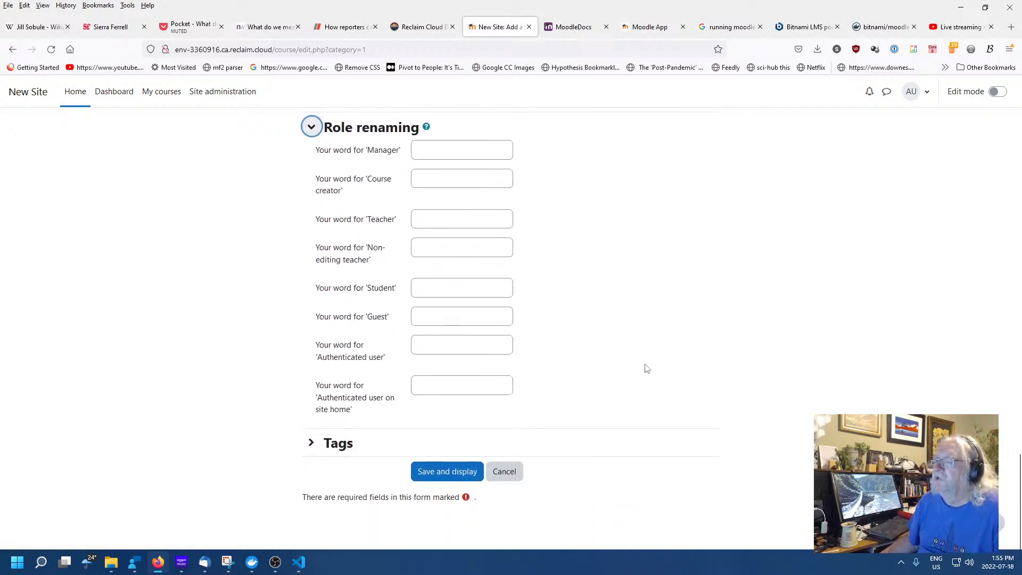
left_click(312, 442)
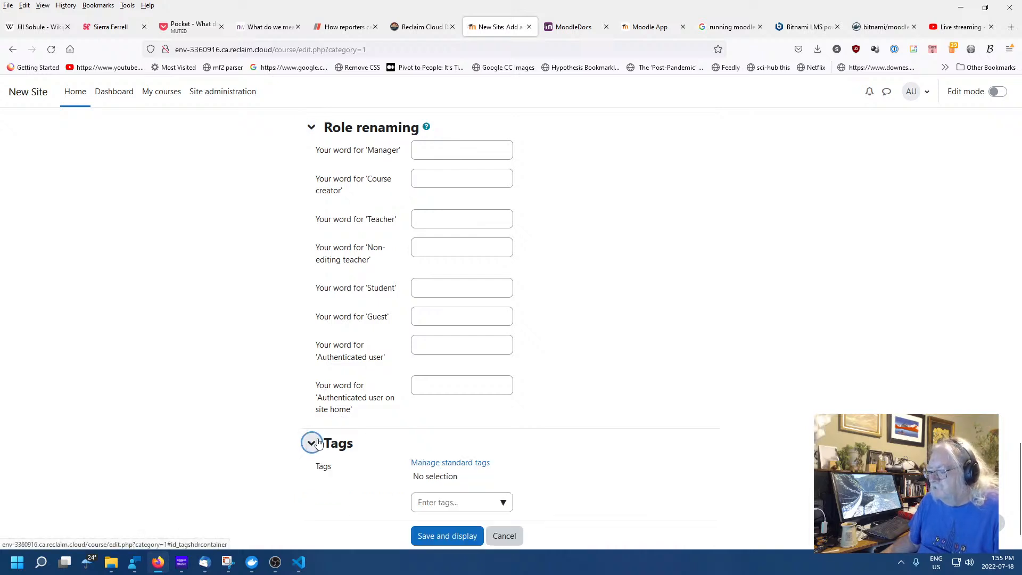
scroll(532, 503, "down", 2)
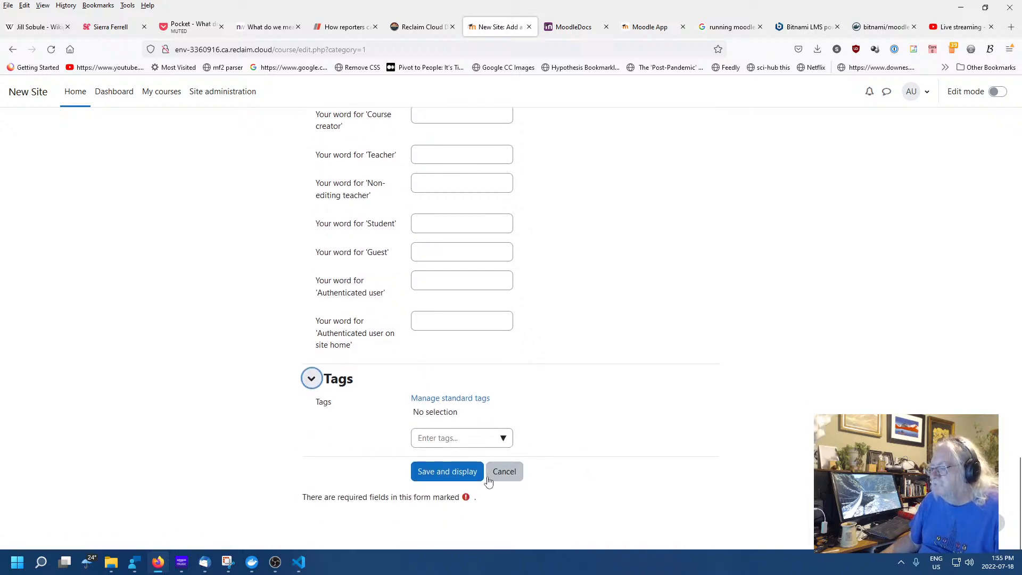
left_click(465, 472)
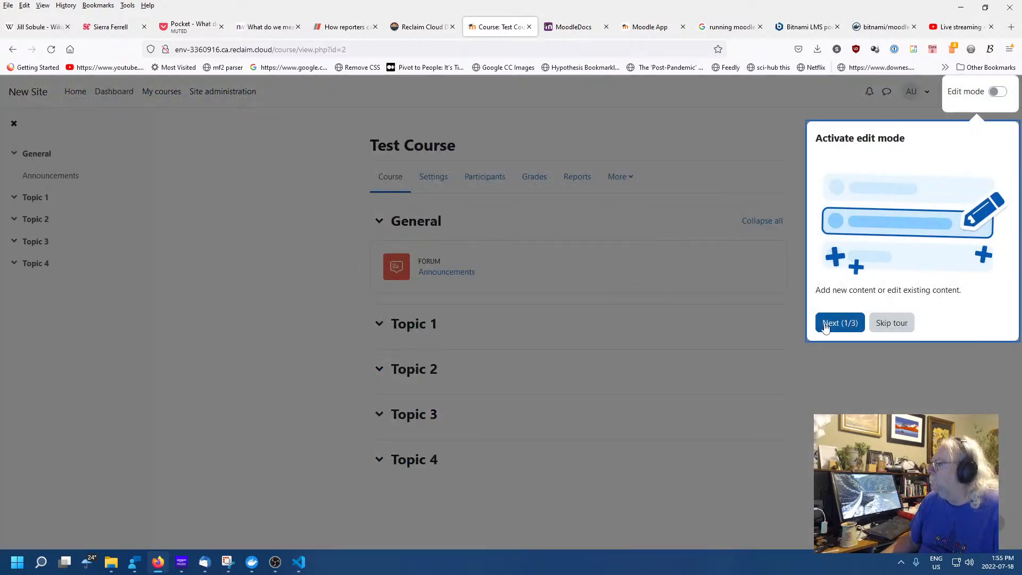
Step through the course page tour to its final Announcements forum step
left_click(830, 325)
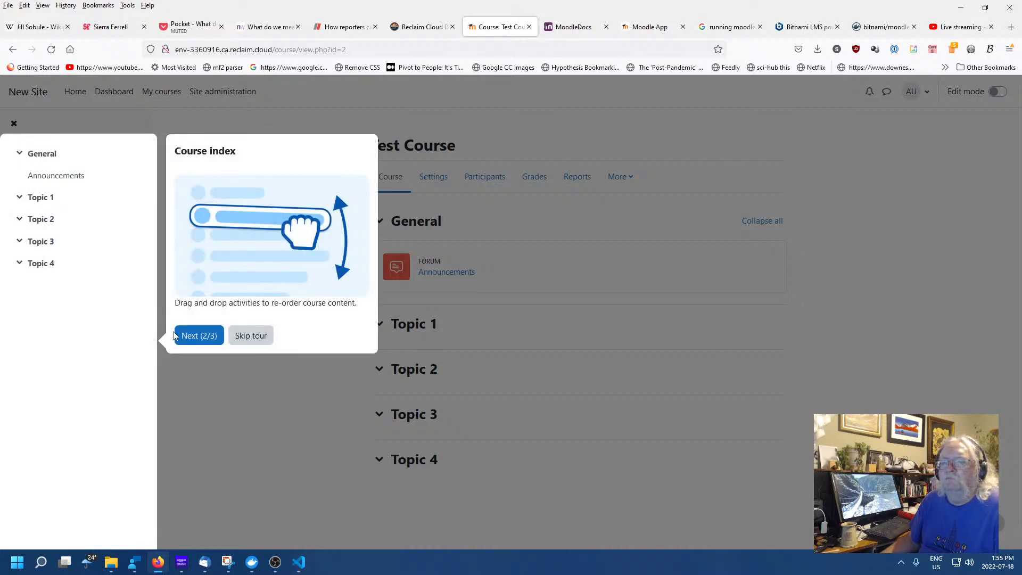
left_click(207, 341)
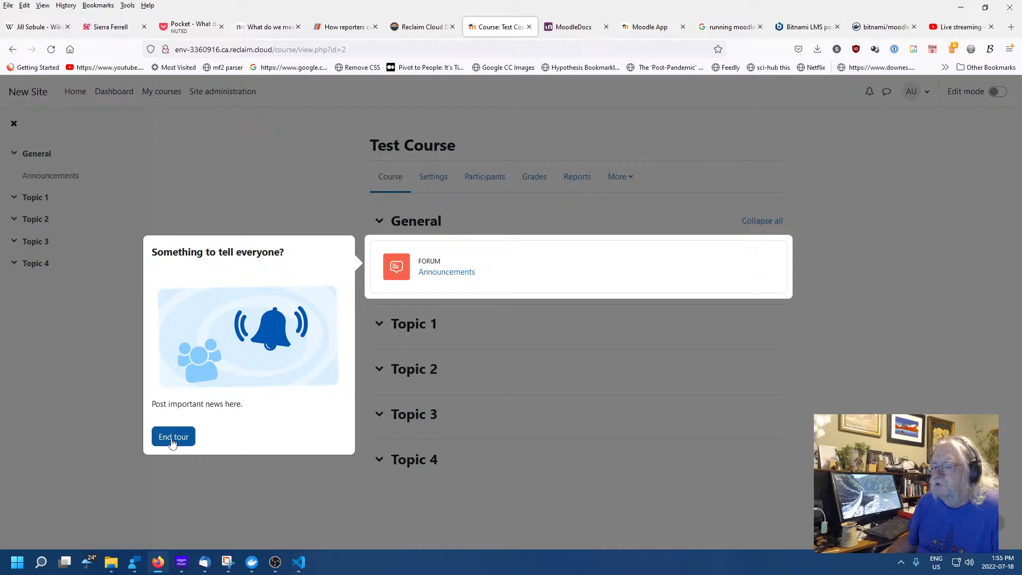
left_click(171, 437)
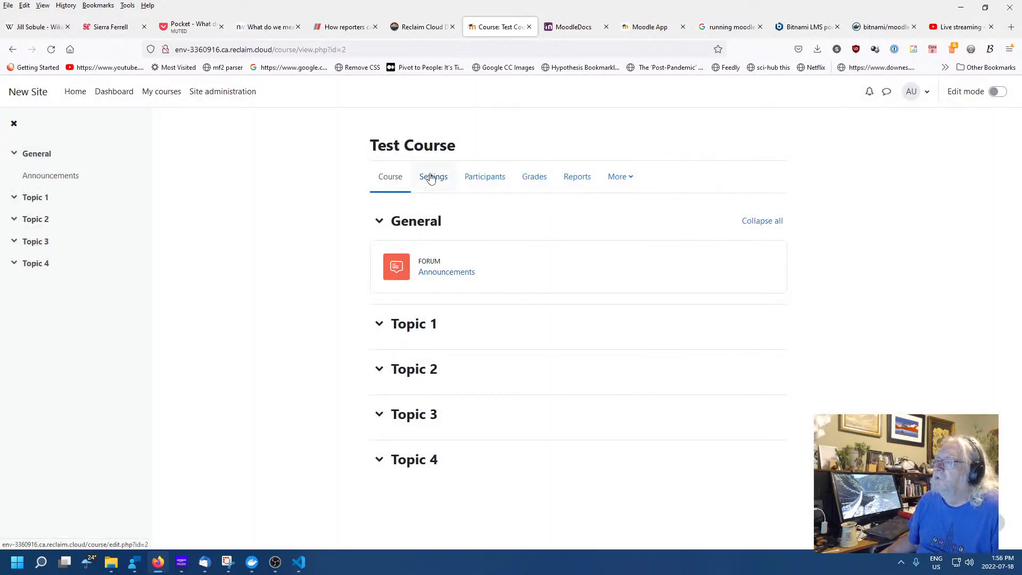
left_click(447, 182)
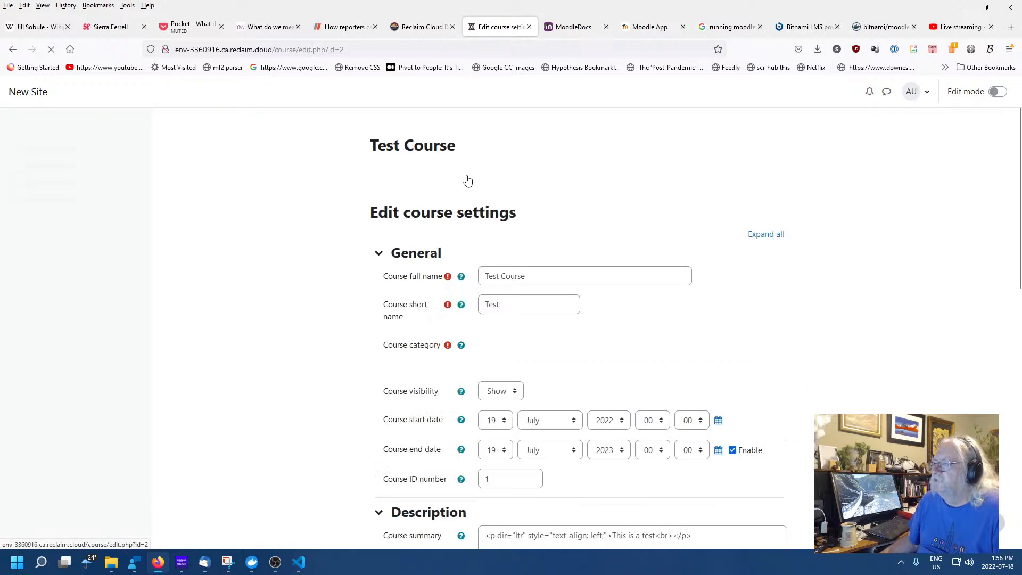
left_click(493, 184)
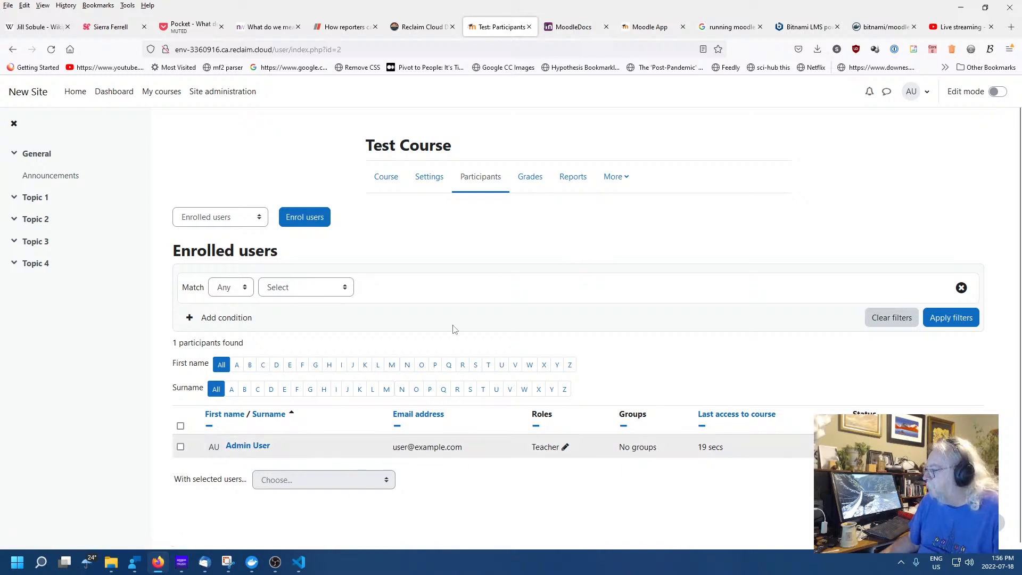
left_click(247, 444)
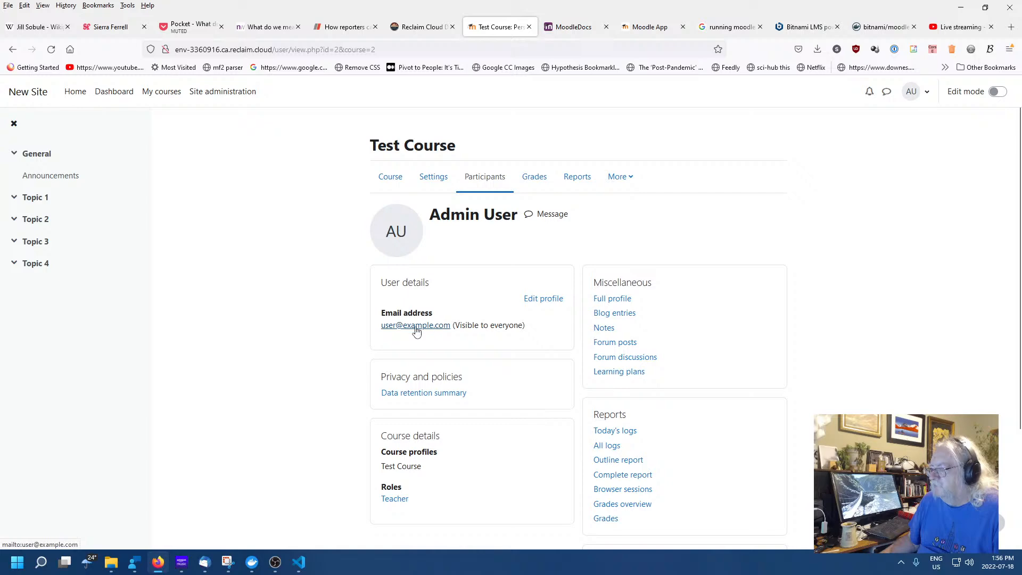
left_click(544, 299)
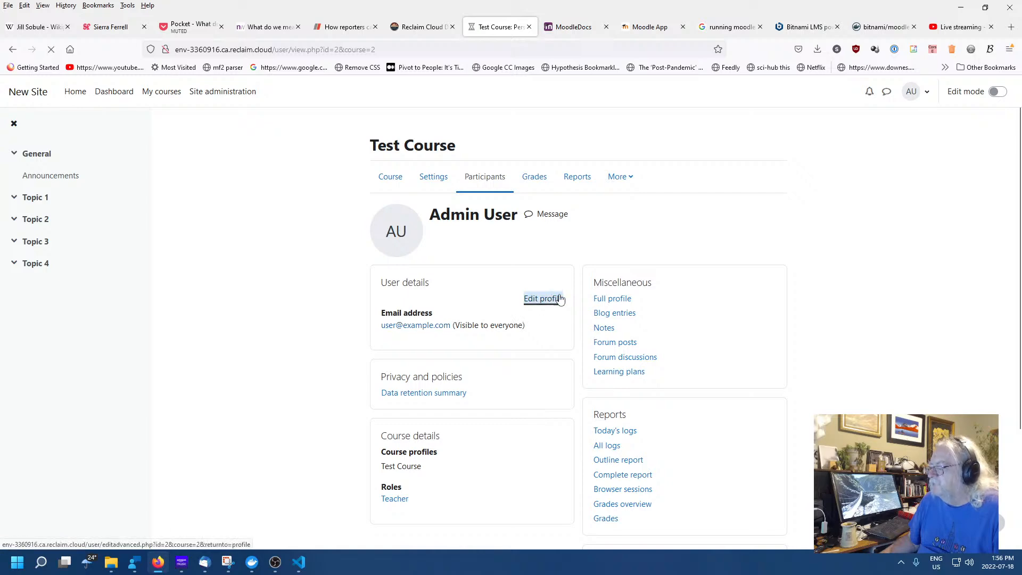
scroll(585, 420, "down", 5)
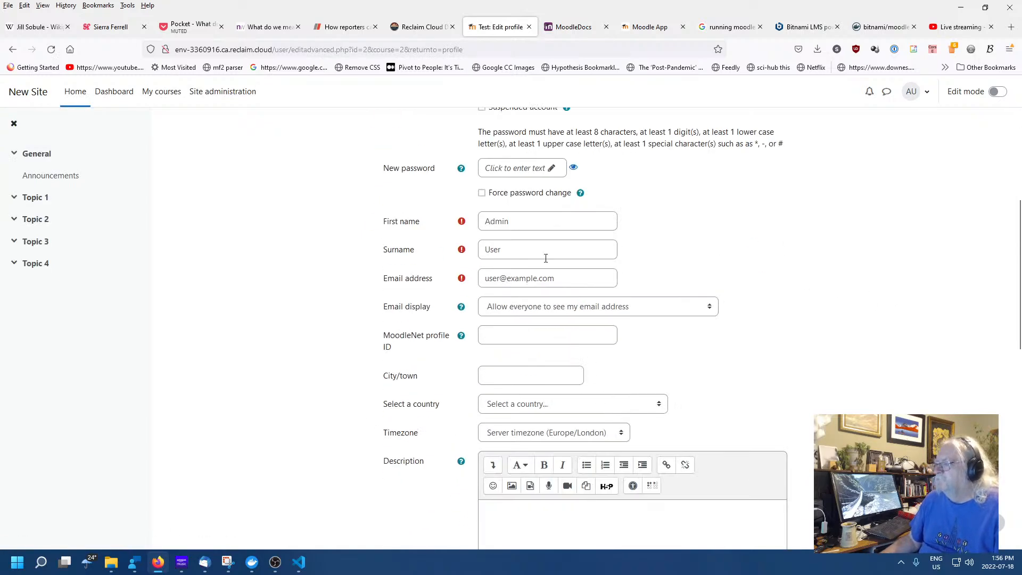
left_click(560, 281)
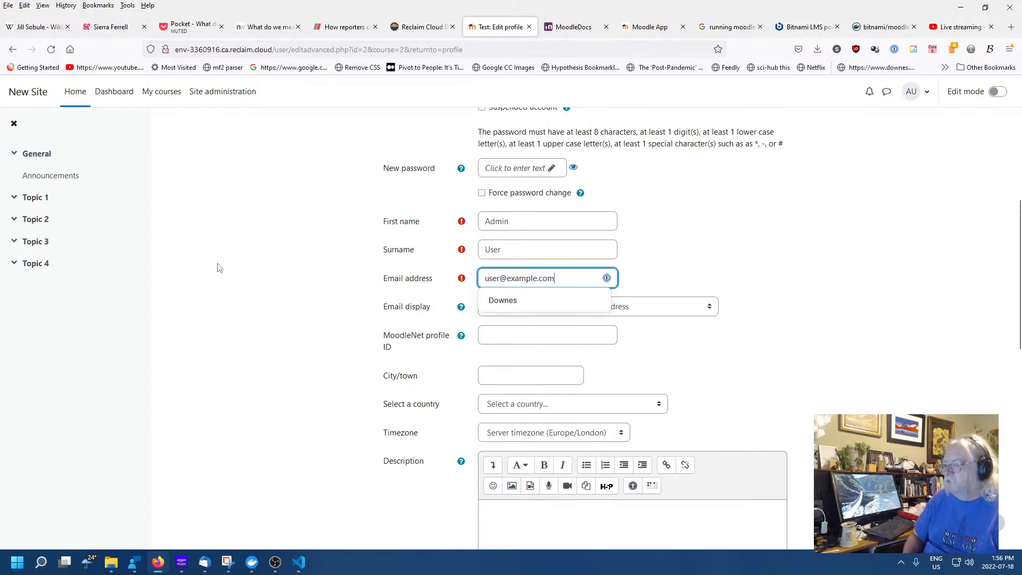
key("BackSpace")
key("BackSpace")
key("BackSpace")
key("BackSpace")
key("BackSpace")
key("BackSpace")
key("BackSpace")
key("BackSpace")
key("BackSpace")
key("BackSpace")
key("BackSpace")
key("BackSpace")
key("BackSpace")
key("BackSpace")
key("BackSpace")
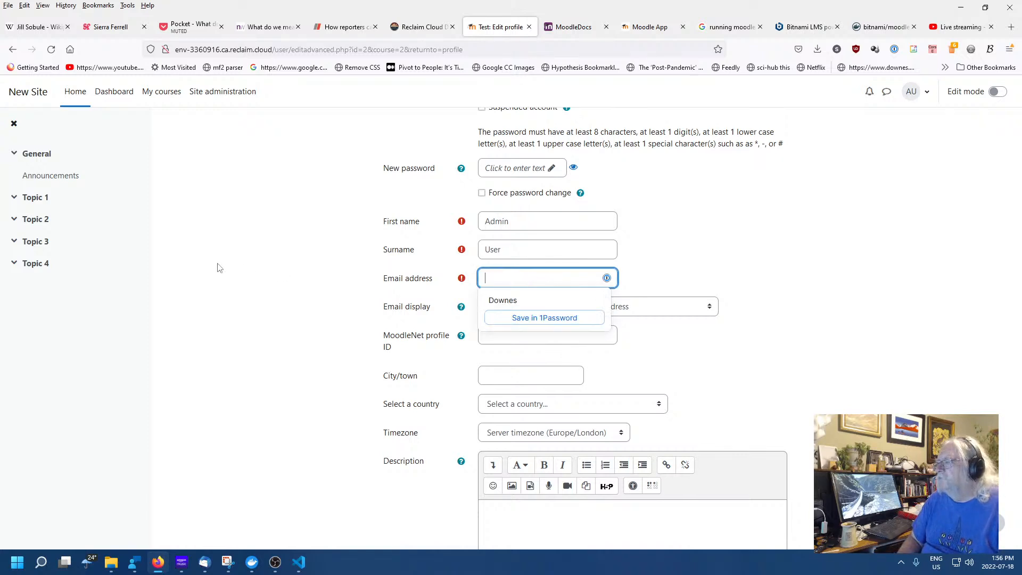
type("stephen")
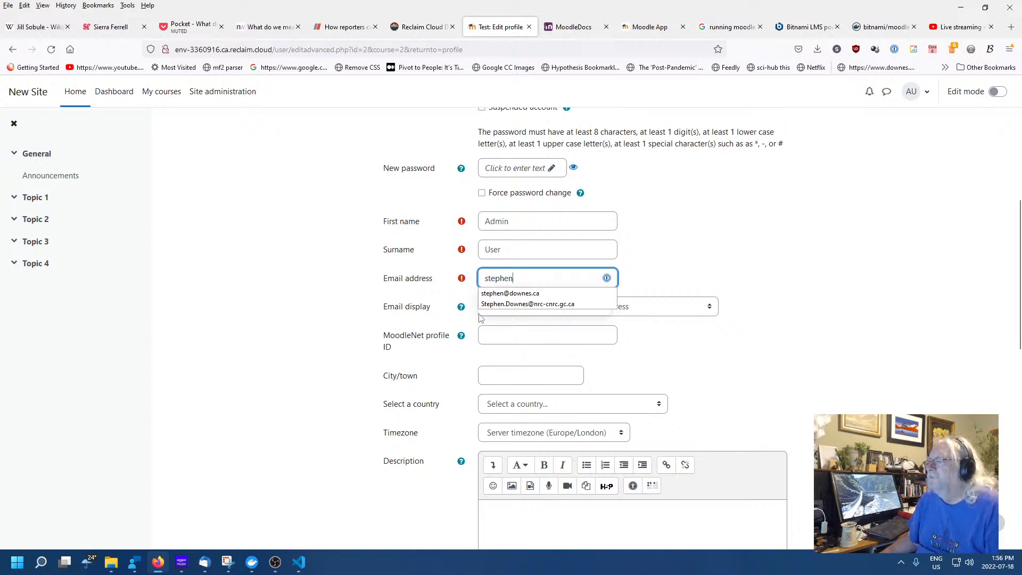
left_click(510, 293)
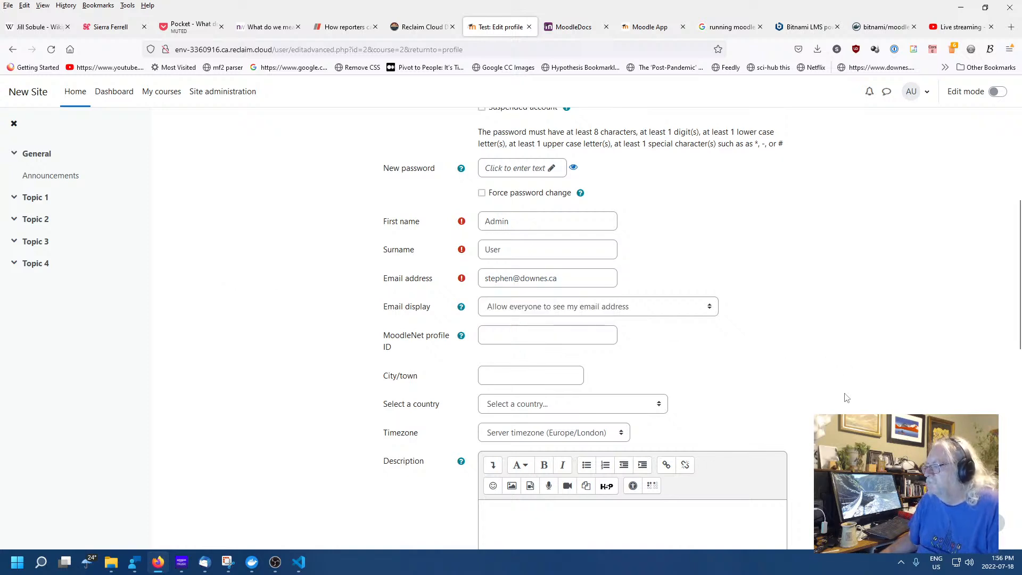
scroll(846, 397, "down", 10)
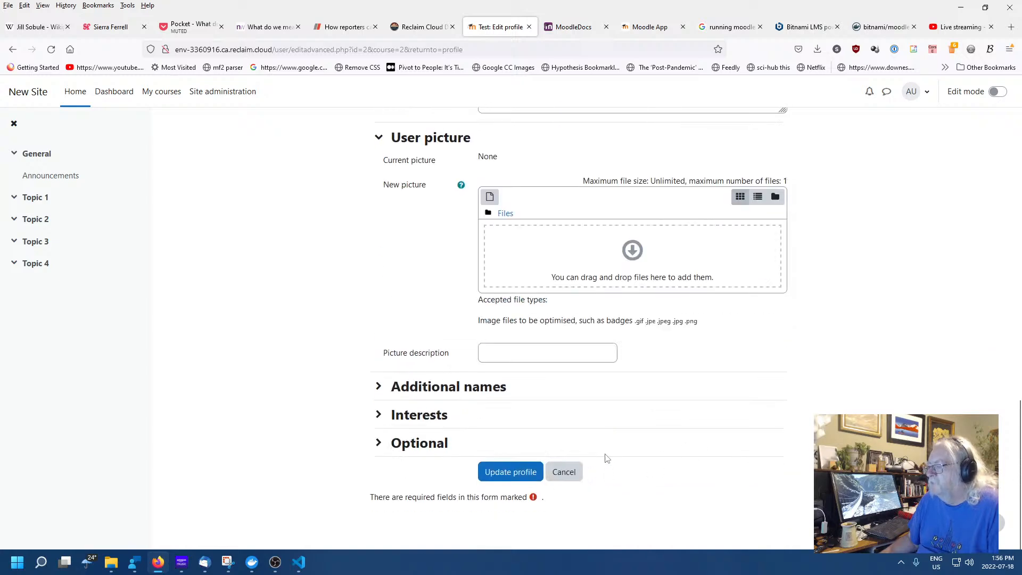
left_click(510, 472)
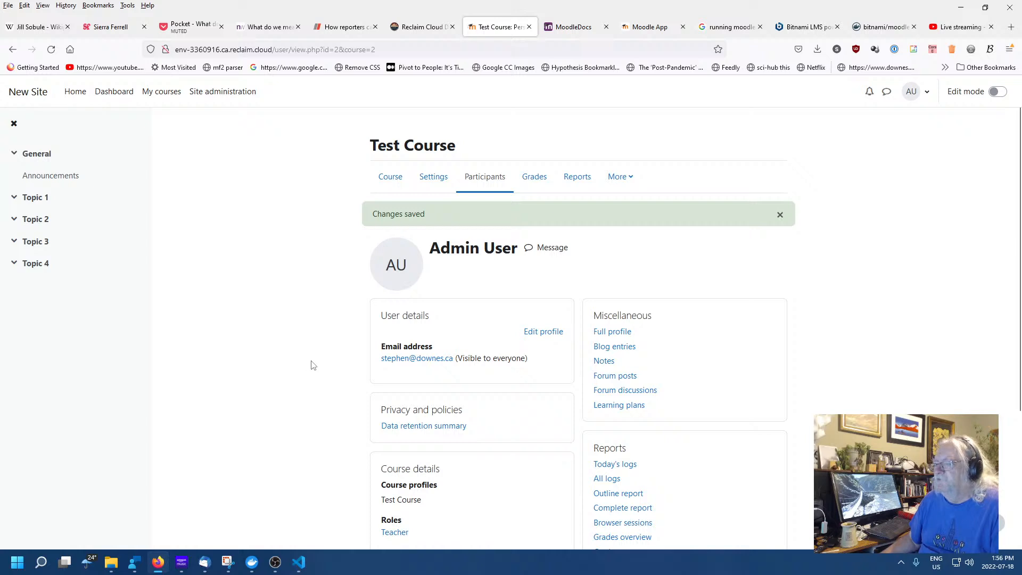
View the course Grades and Reports pages, then reopen Test Course via My courses
left_click(534, 178)
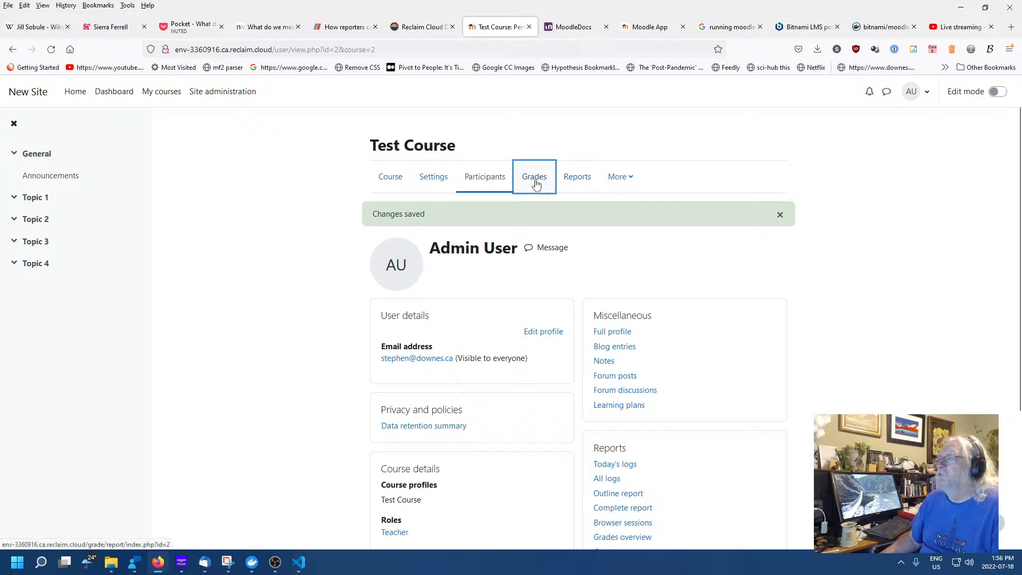
left_click(572, 177)
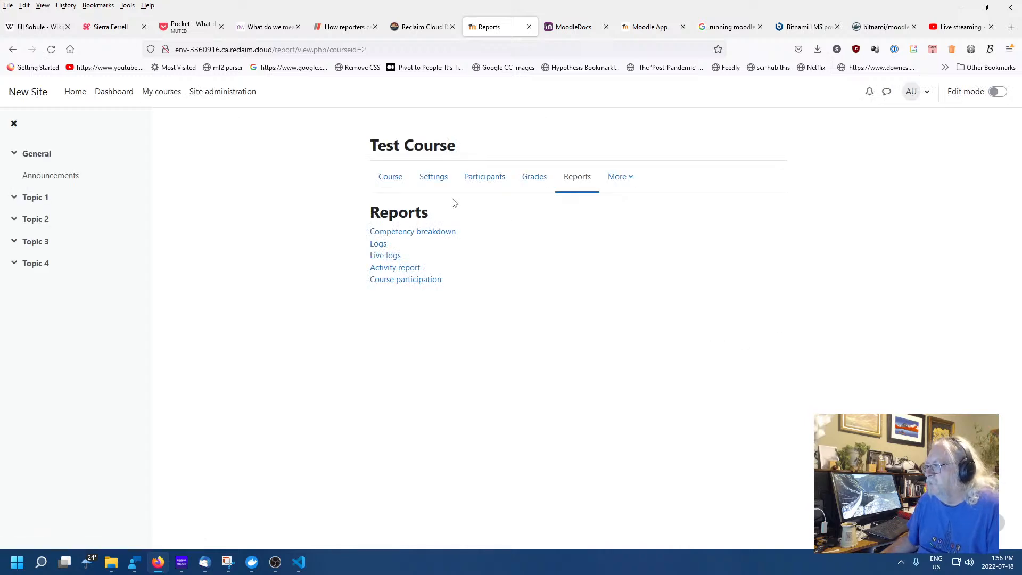
left_click(385, 179)
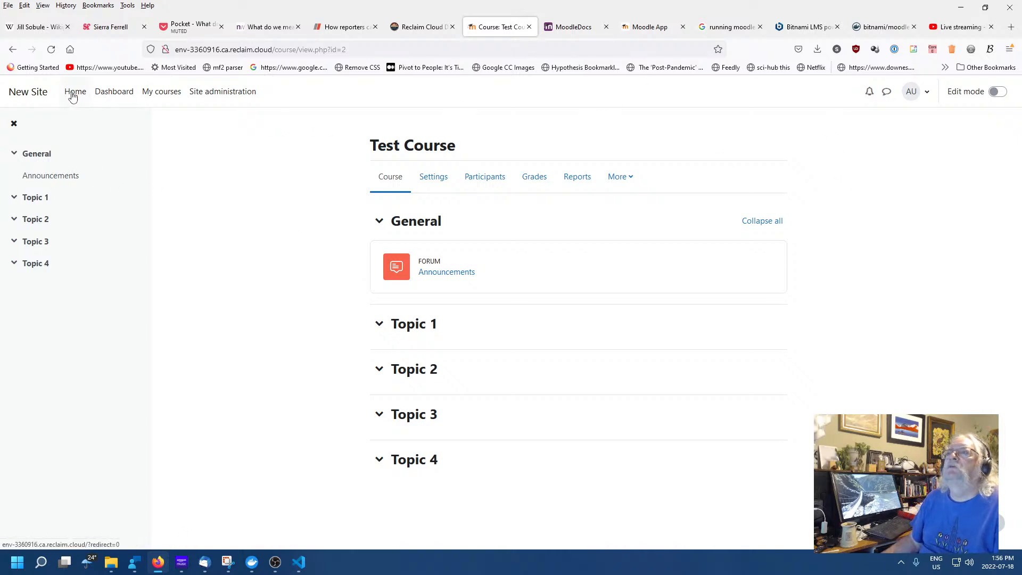
left_click(165, 97)
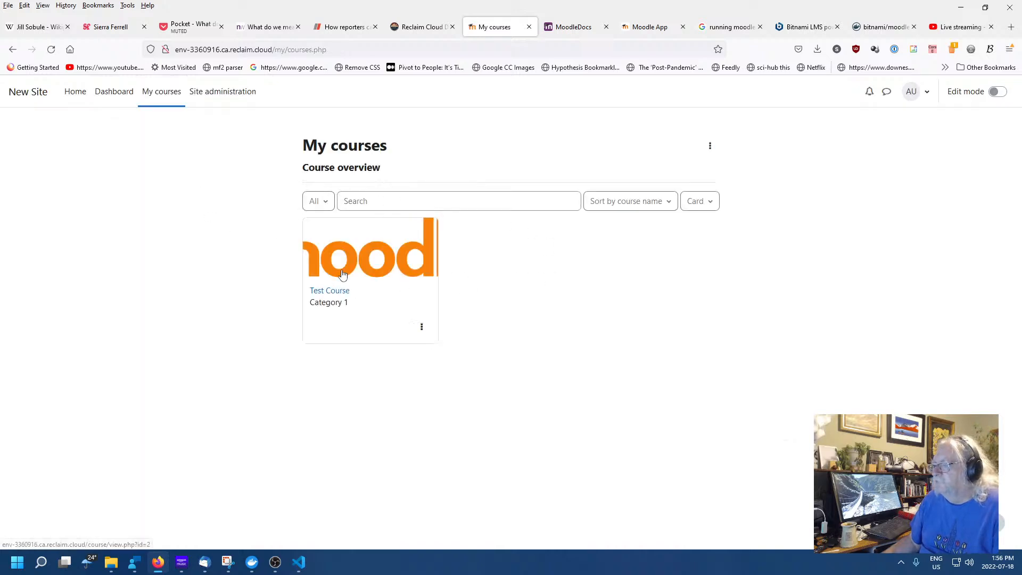
left_click(330, 290)
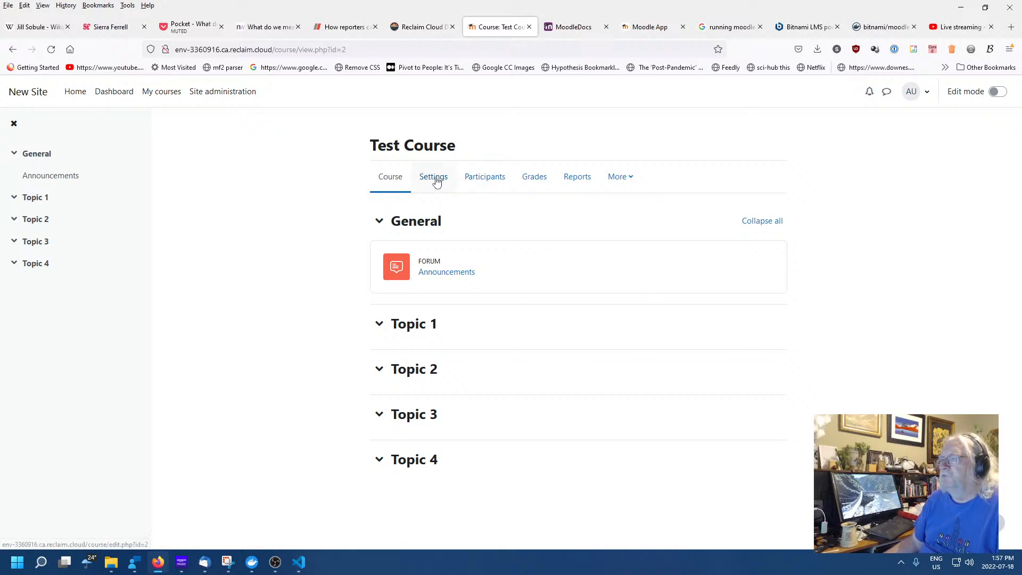
Jump through Topics 1–3, toggle the course index drawer, then open Site administration
left_click(42, 198)
left_click(38, 220)
left_click(35, 242)
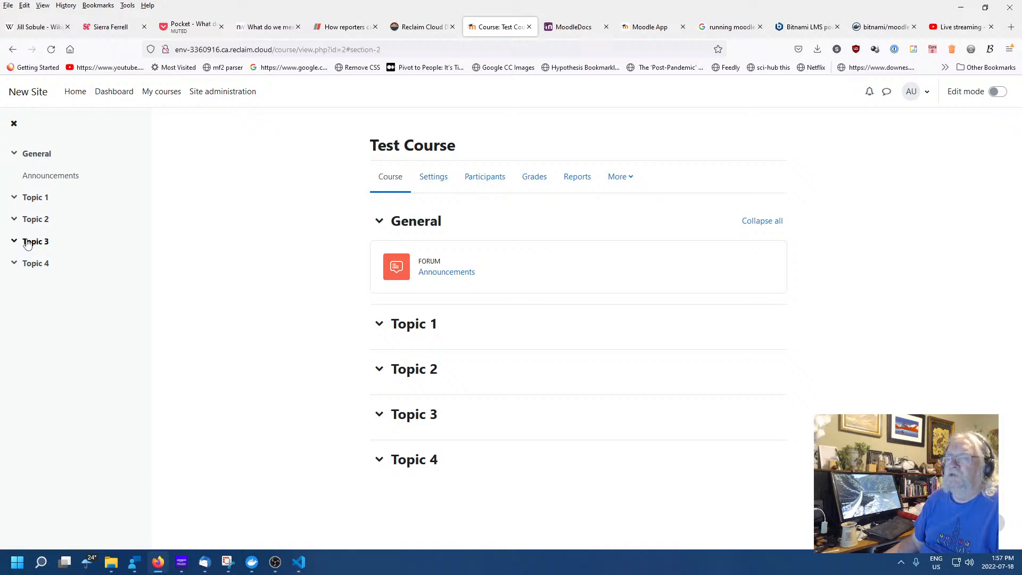
left_click(14, 124)
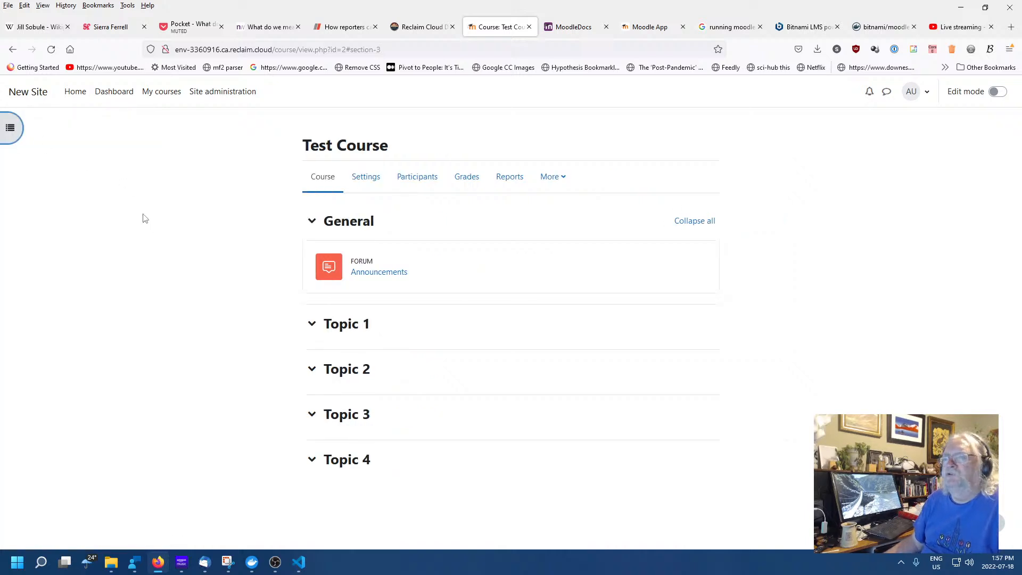
left_click(10, 127)
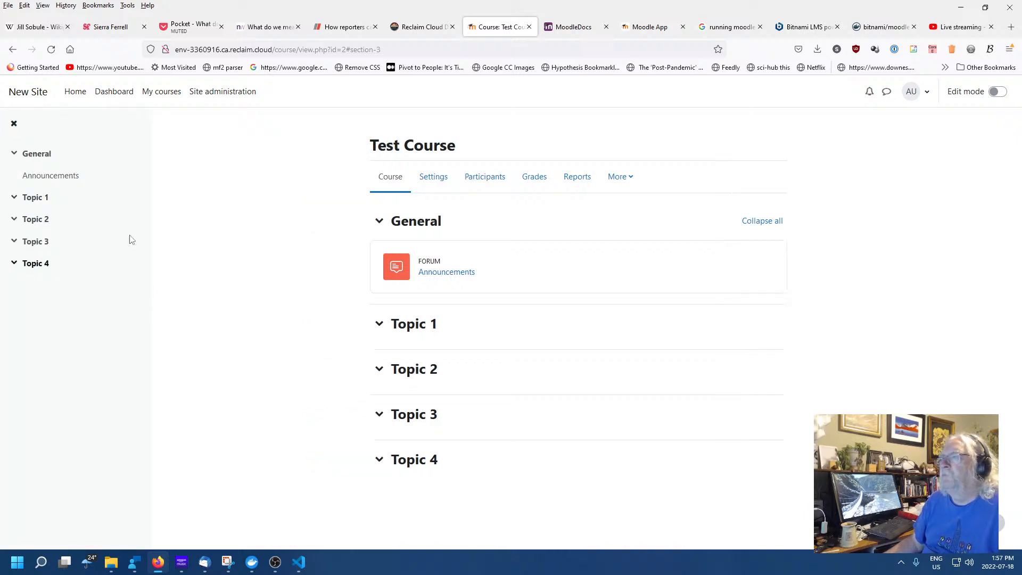
left_click(13, 124)
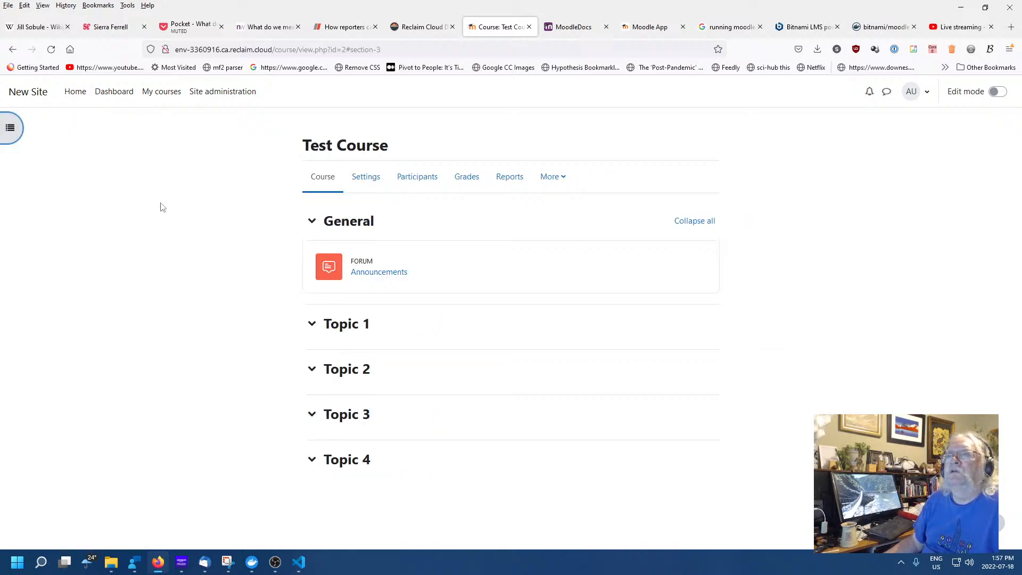
left_click(232, 98)
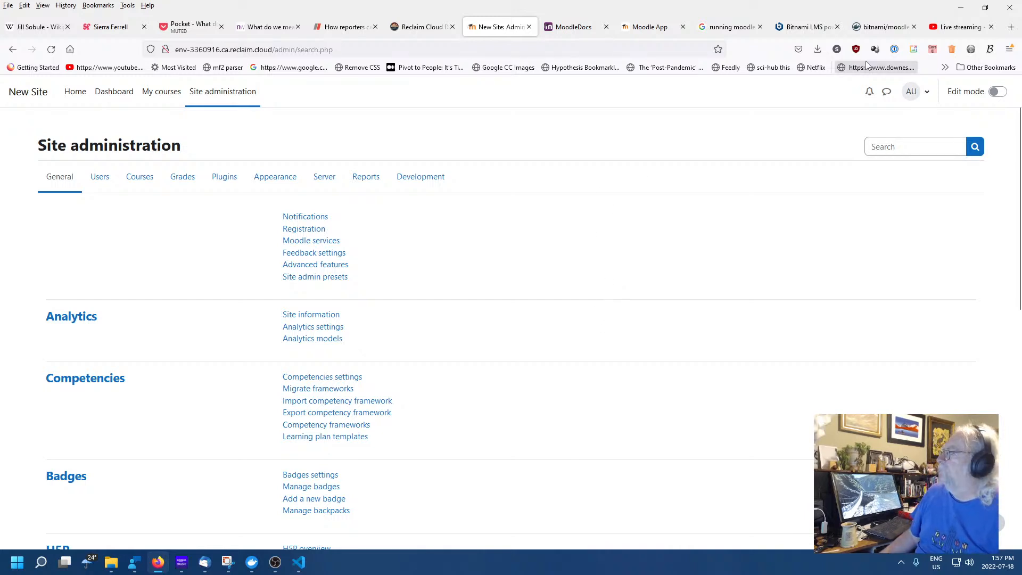
Open and close the user menu twice and toggle Edit mode on and off twice
left_click(931, 93)
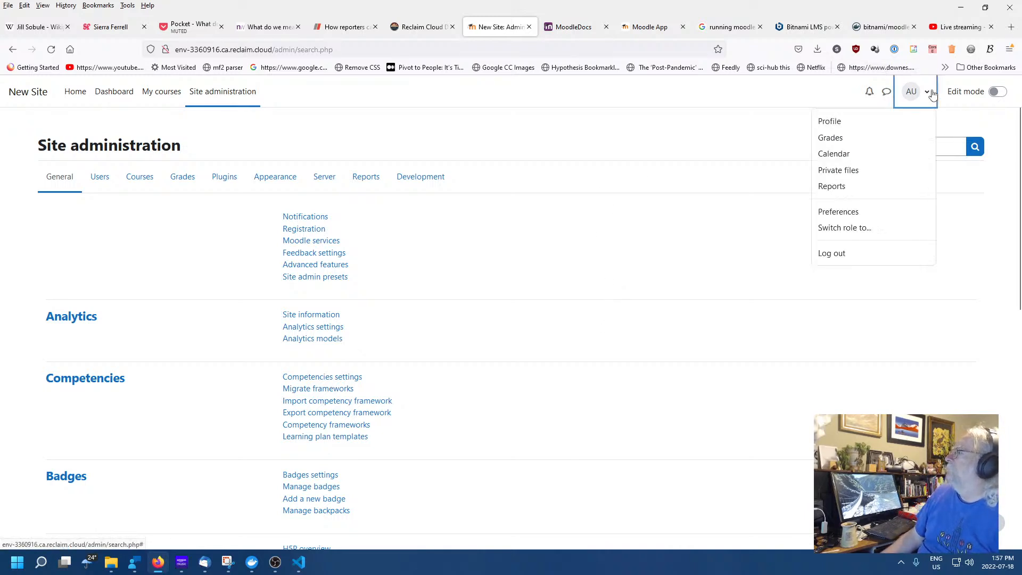
left_click(734, 281)
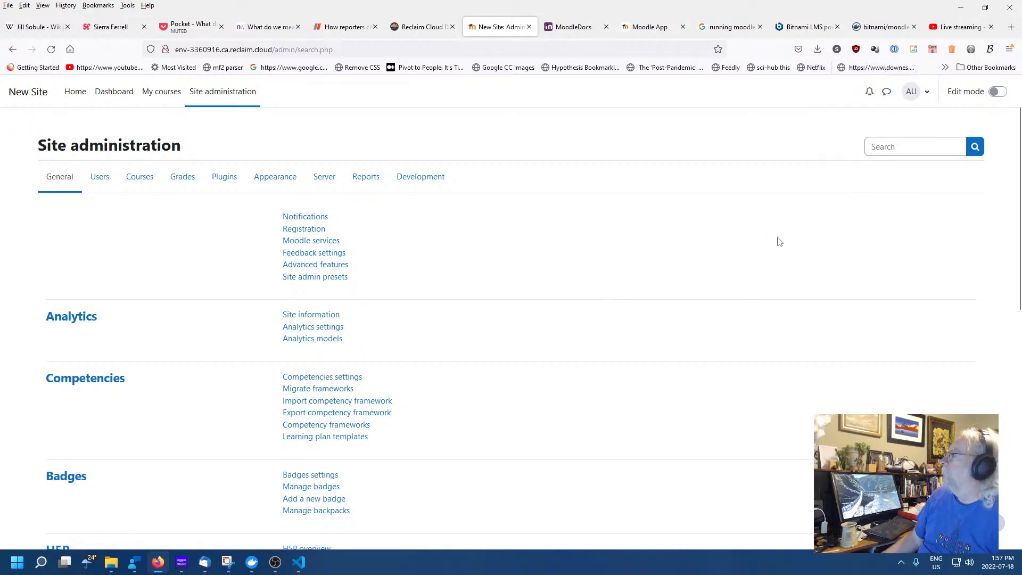
left_click(907, 95)
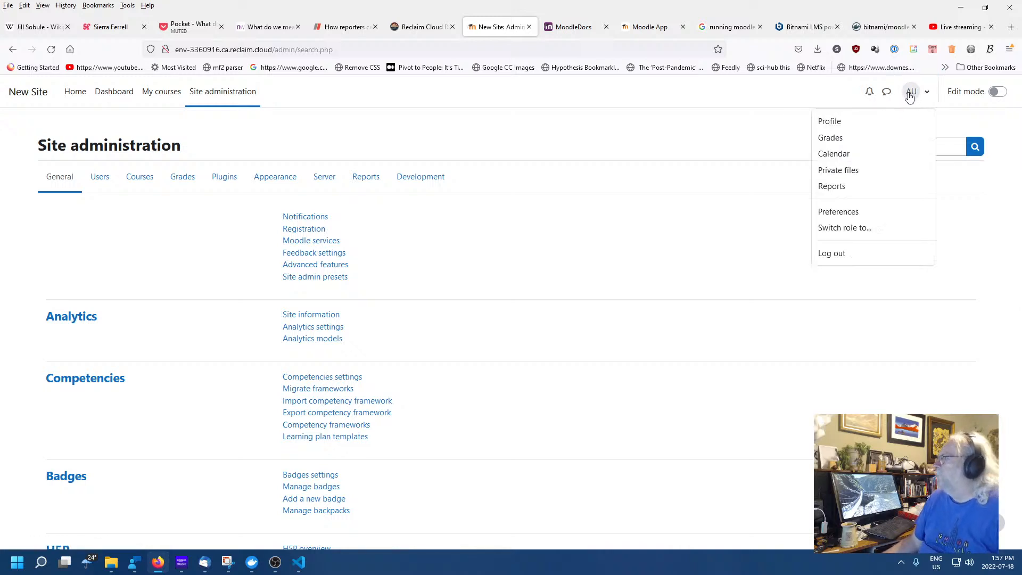
left_click(801, 234)
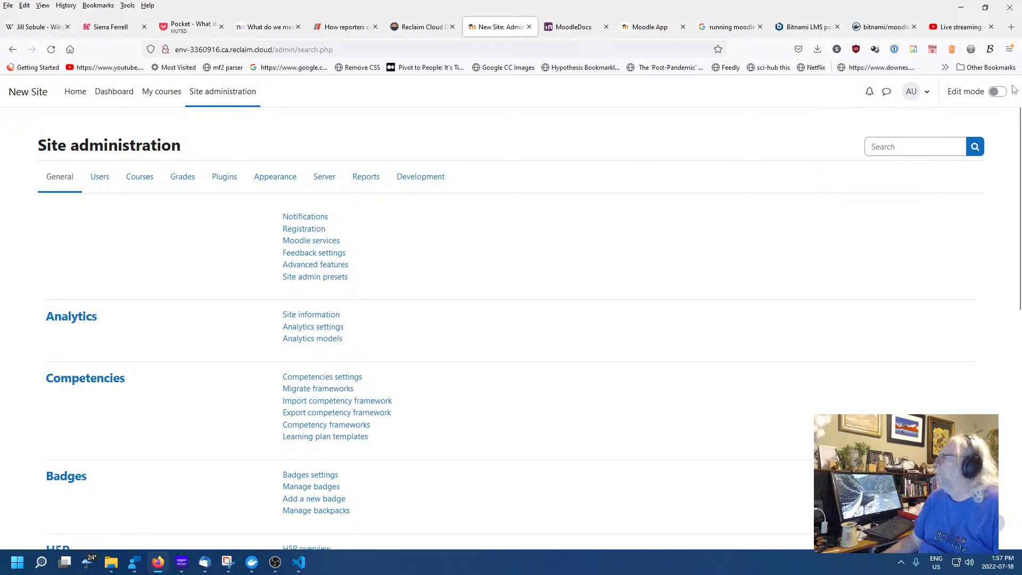
left_click(997, 92)
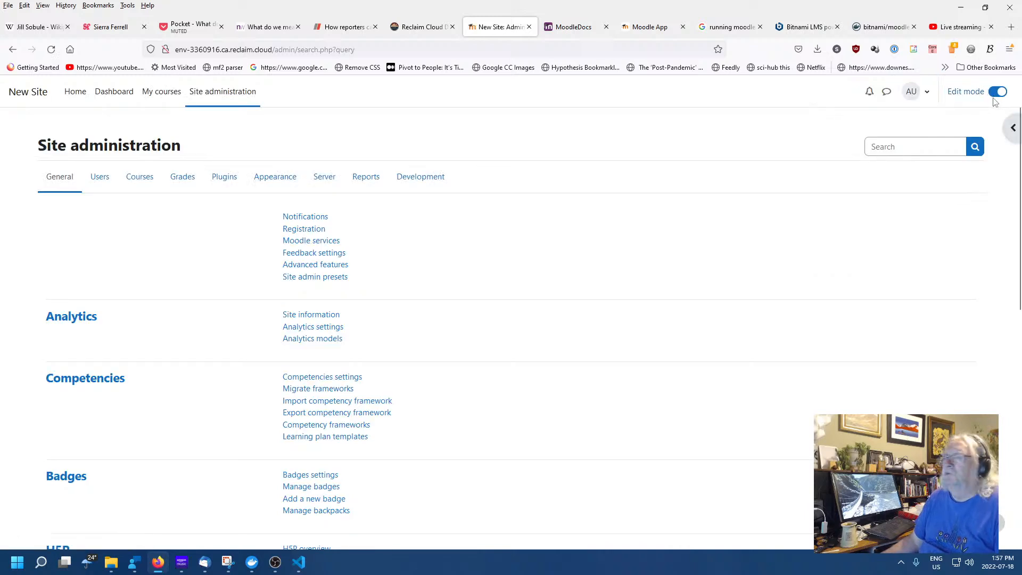
left_click(997, 92)
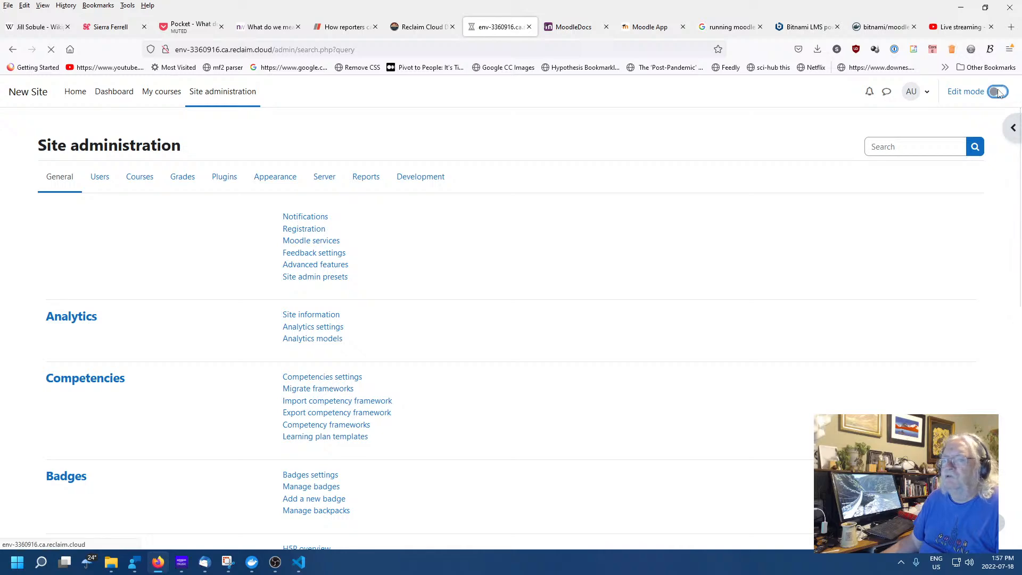
left_click(1003, 95)
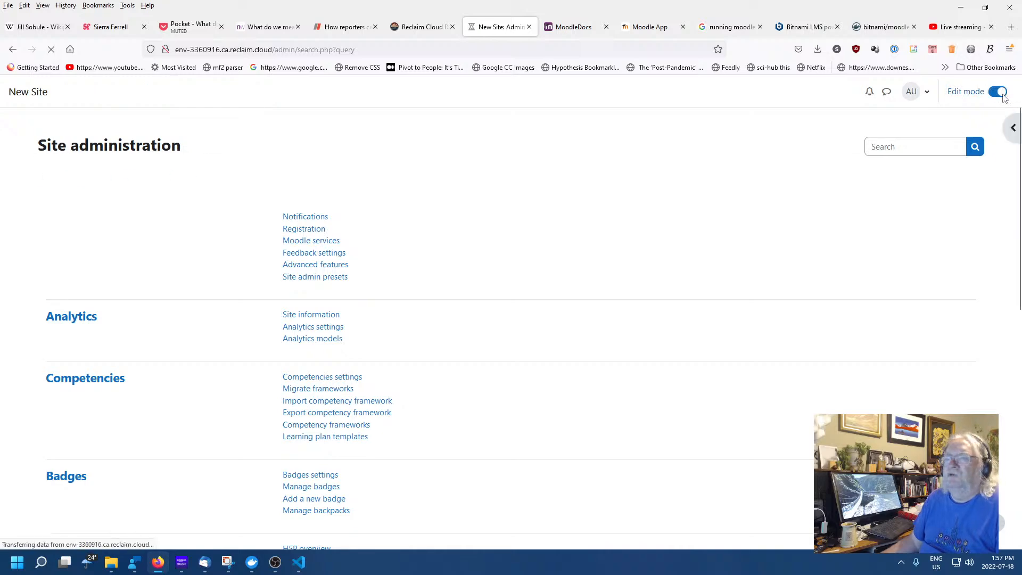
left_click(1002, 97)
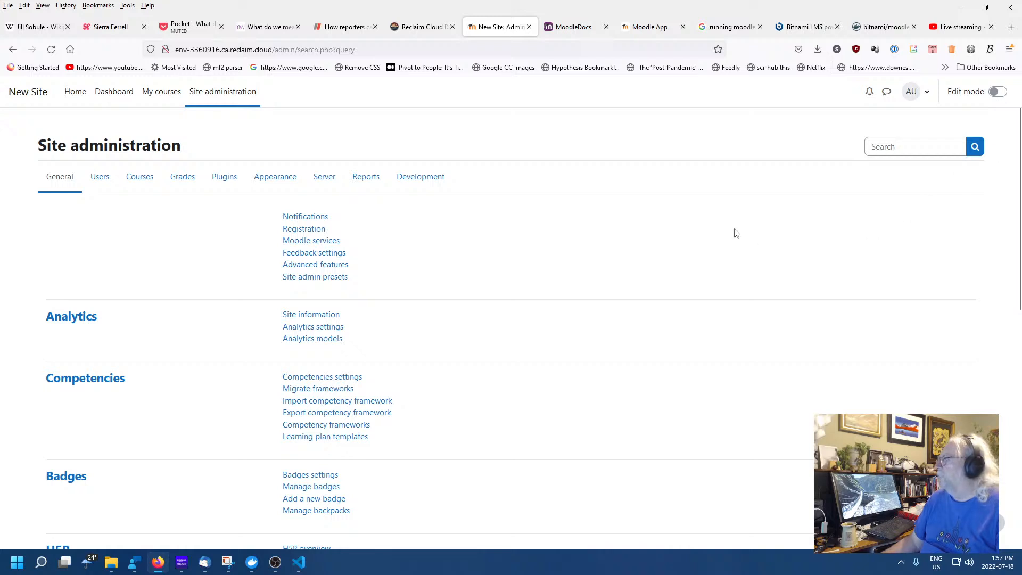
Open the messaging panel with the starred Admin User, then check and dismiss notifications
left_click(886, 94)
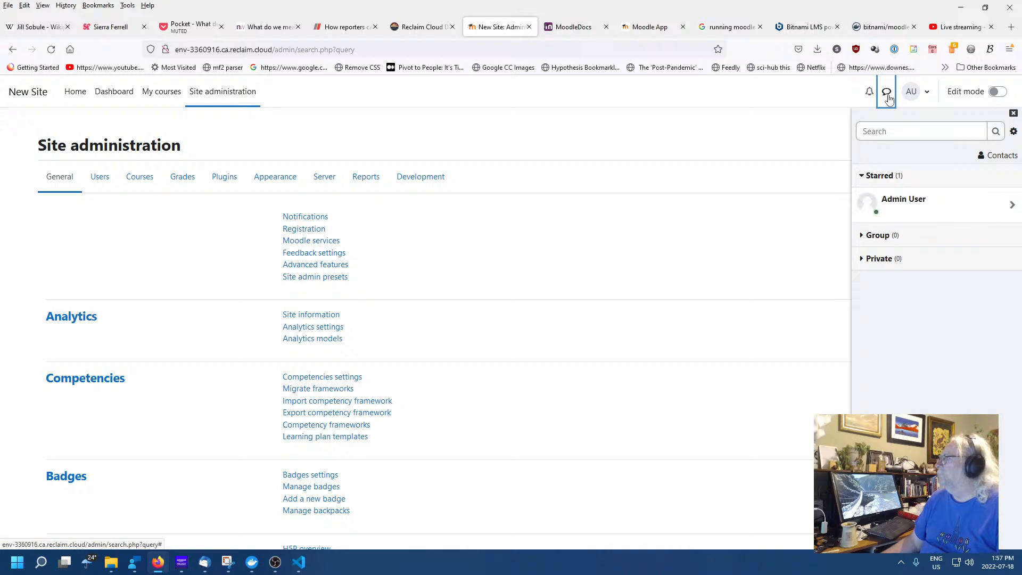
left_click(870, 93)
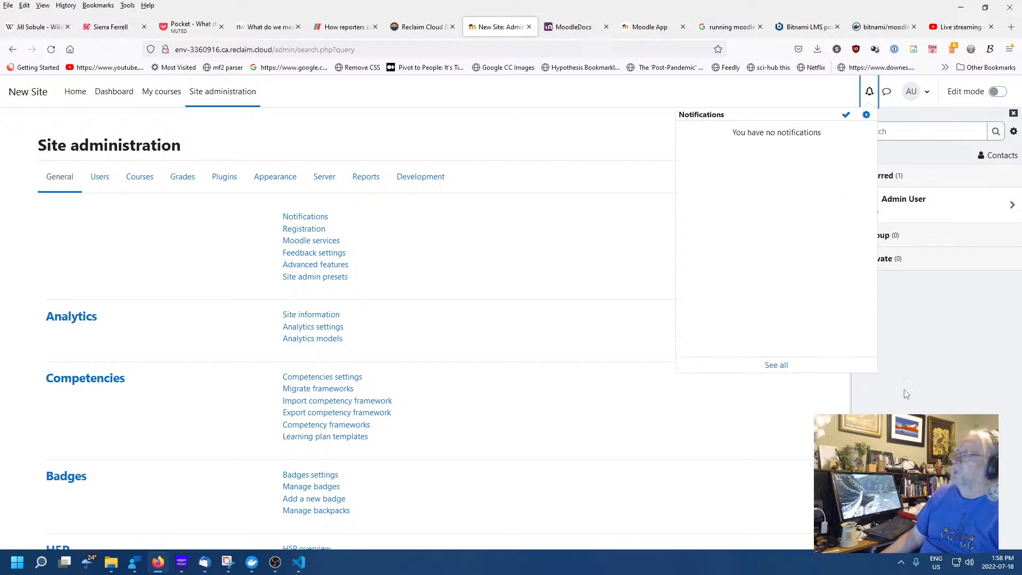
left_click(633, 505)
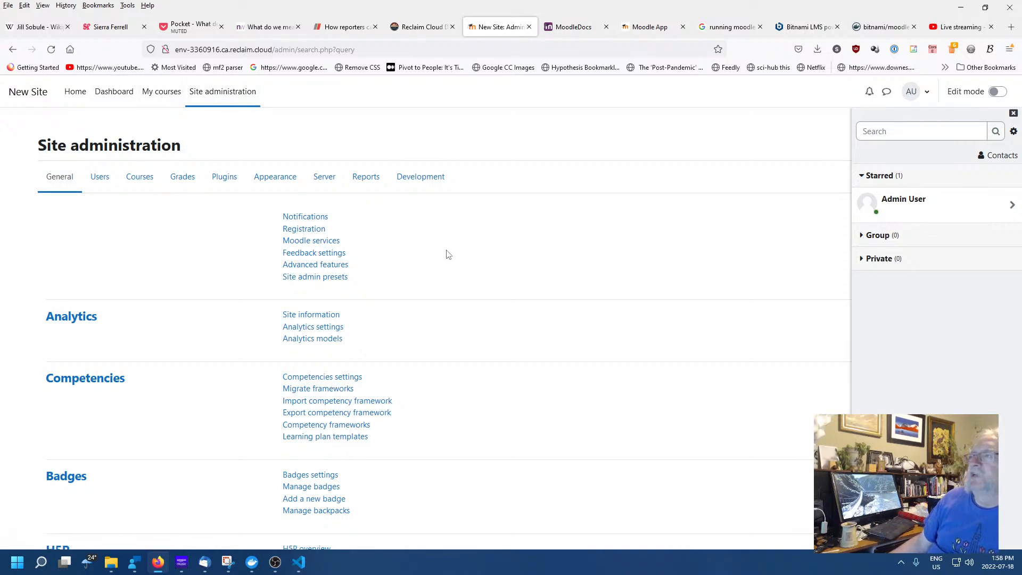
Return to the site home, browse the extra site options, and open then leave Test Course
left_click(76, 94)
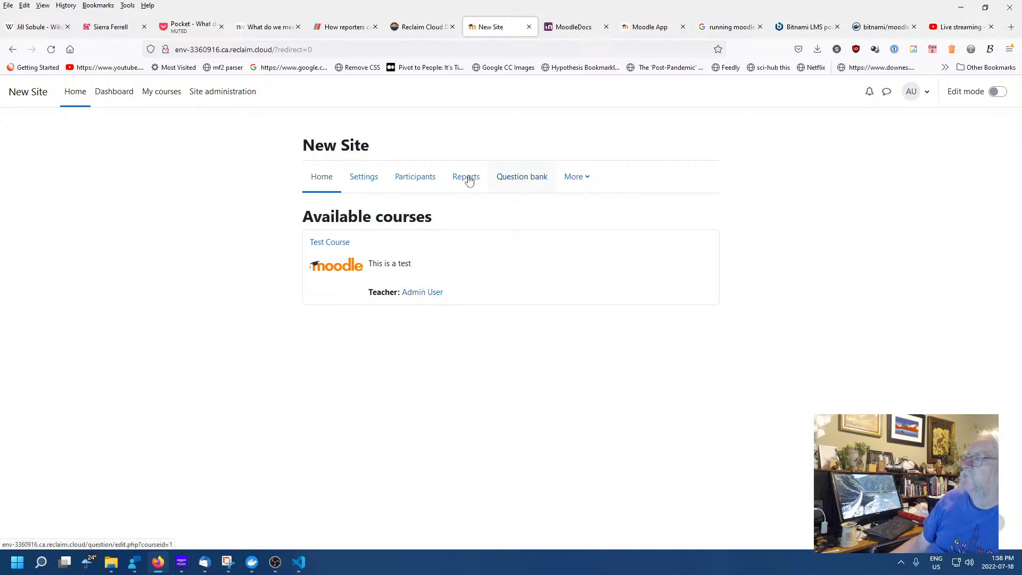
left_click(582, 180)
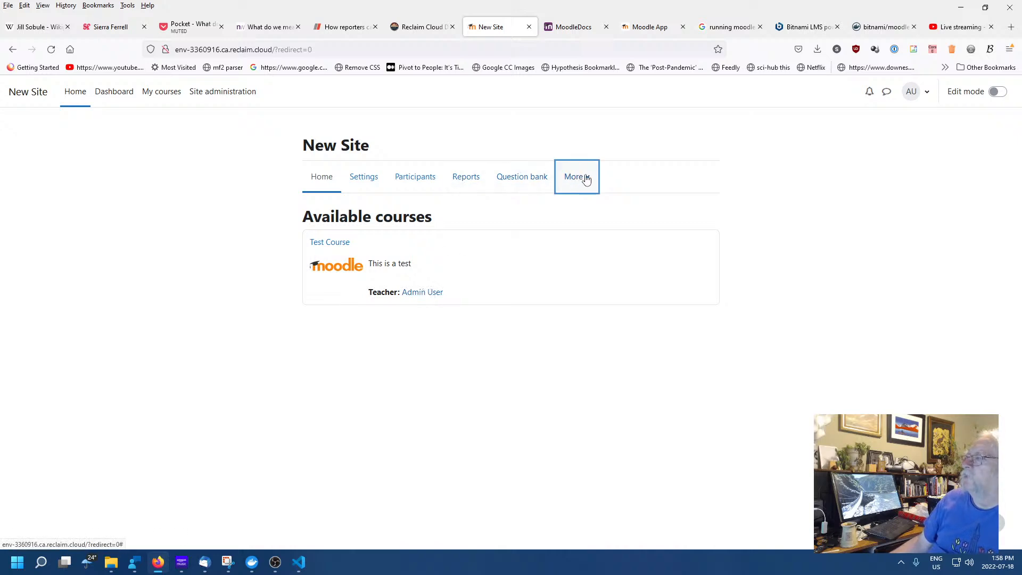
left_click(584, 179)
left_click(217, 241)
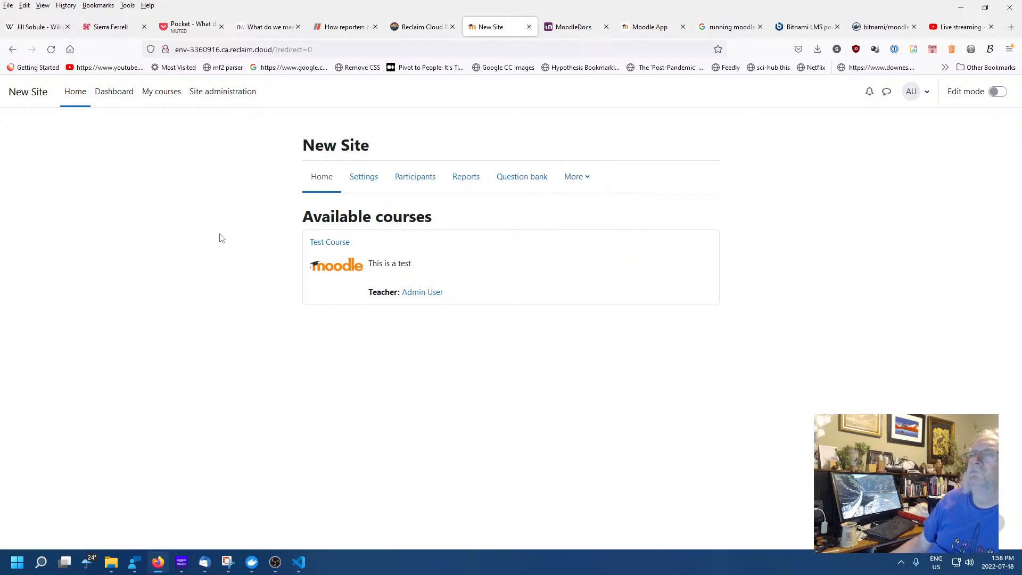
left_click(333, 242)
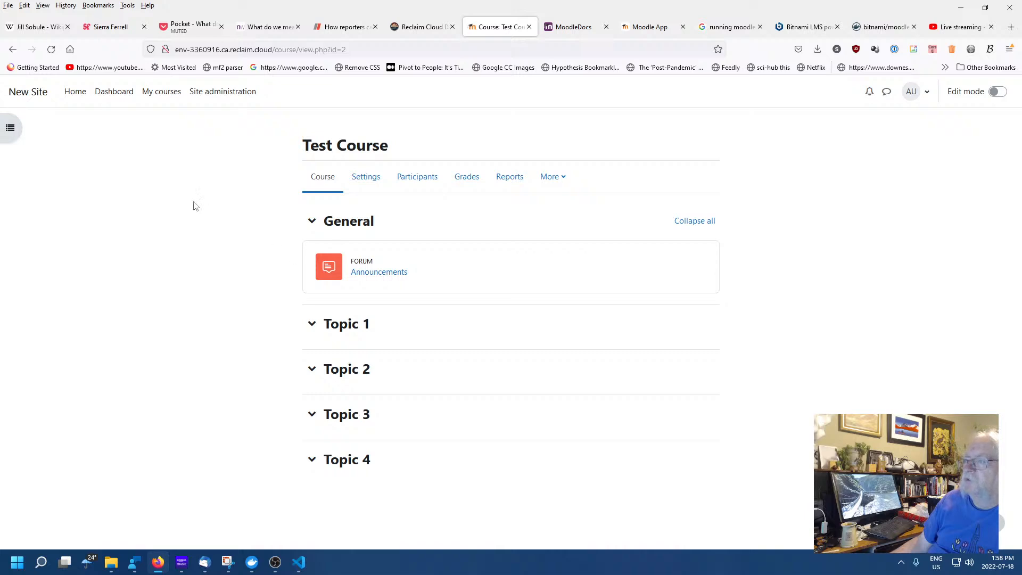
left_click(13, 49)
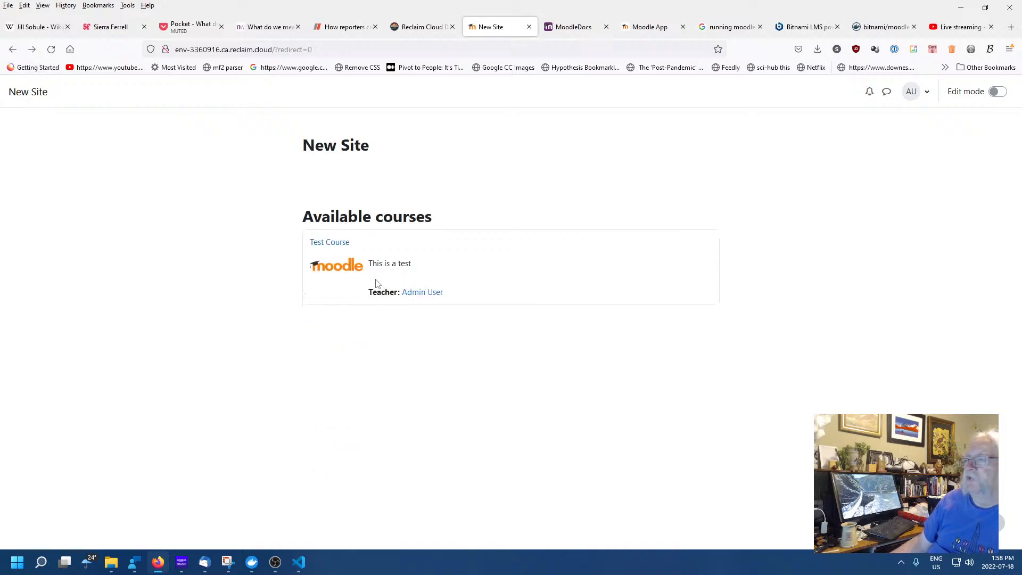
Copy the Test Course link address from the Available courses list
right_click(333, 242)
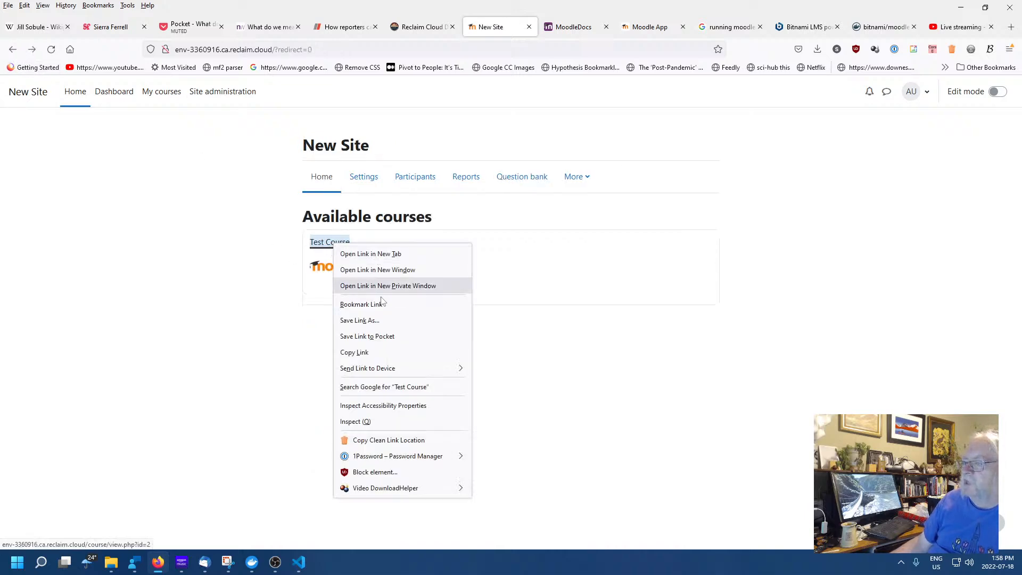
left_click(367, 353)
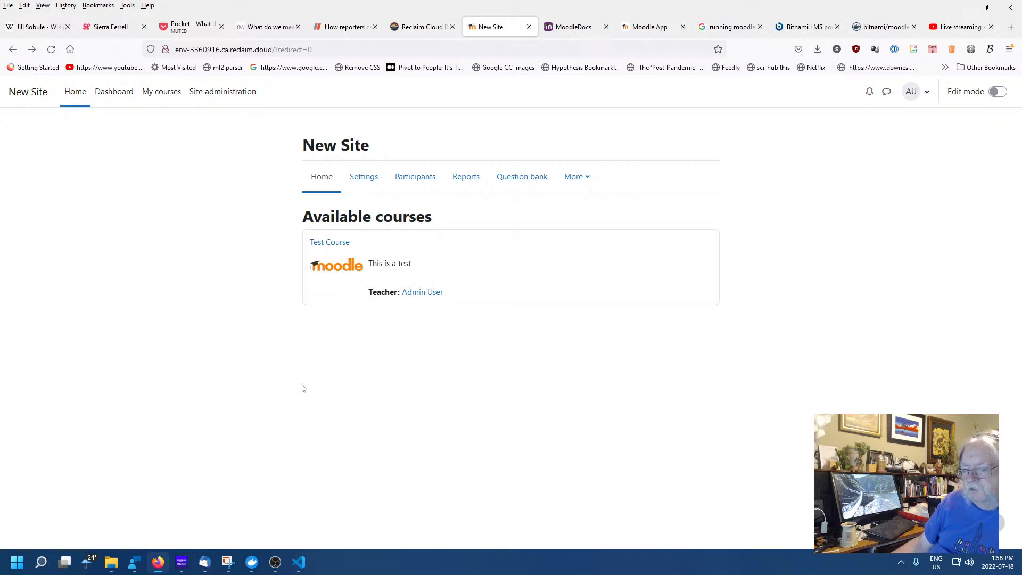
left_click(17, 562)
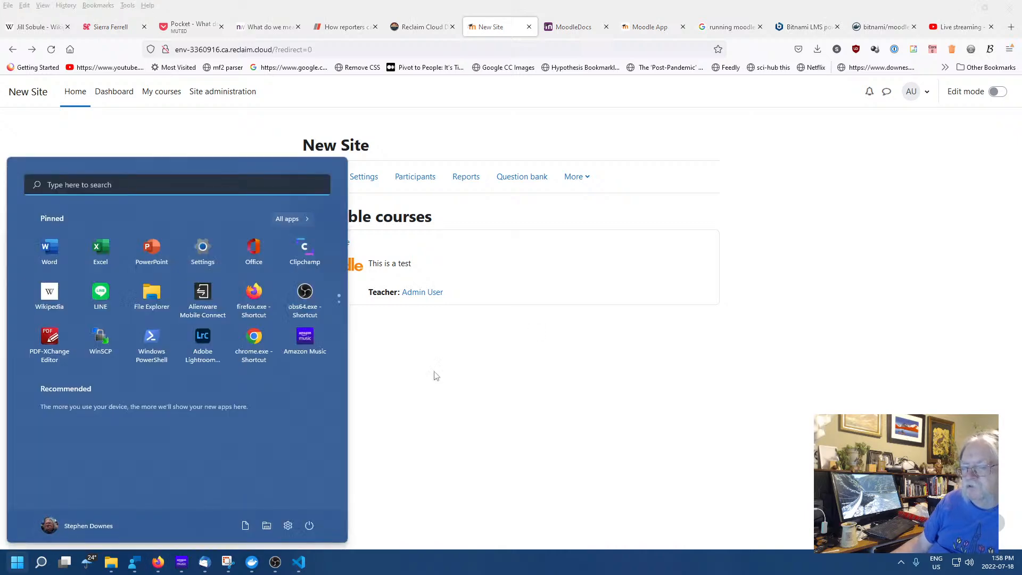
Load the copied Test Course address in Chrome and log in as a guest
left_click(254, 335)
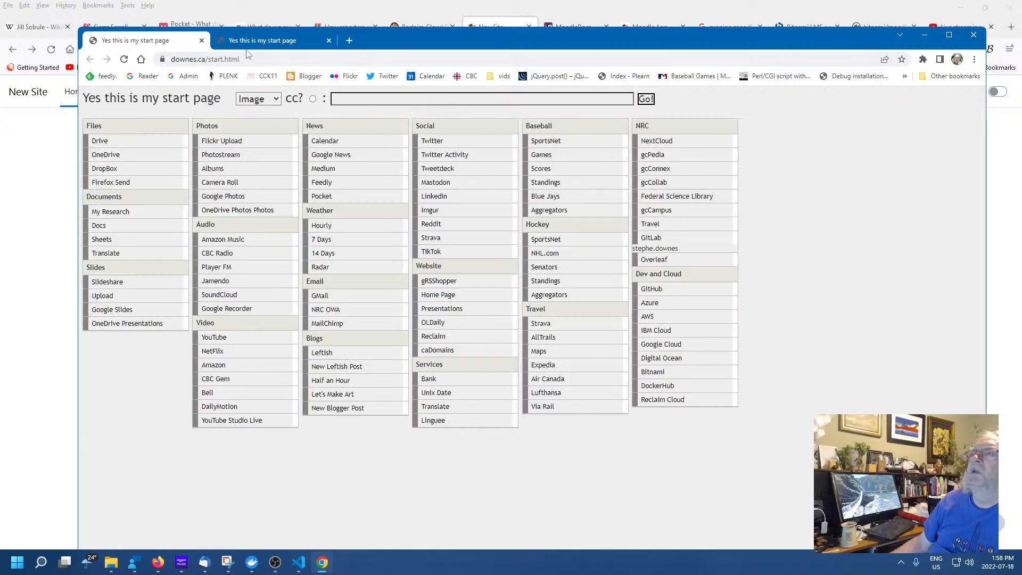
right_click(244, 60)
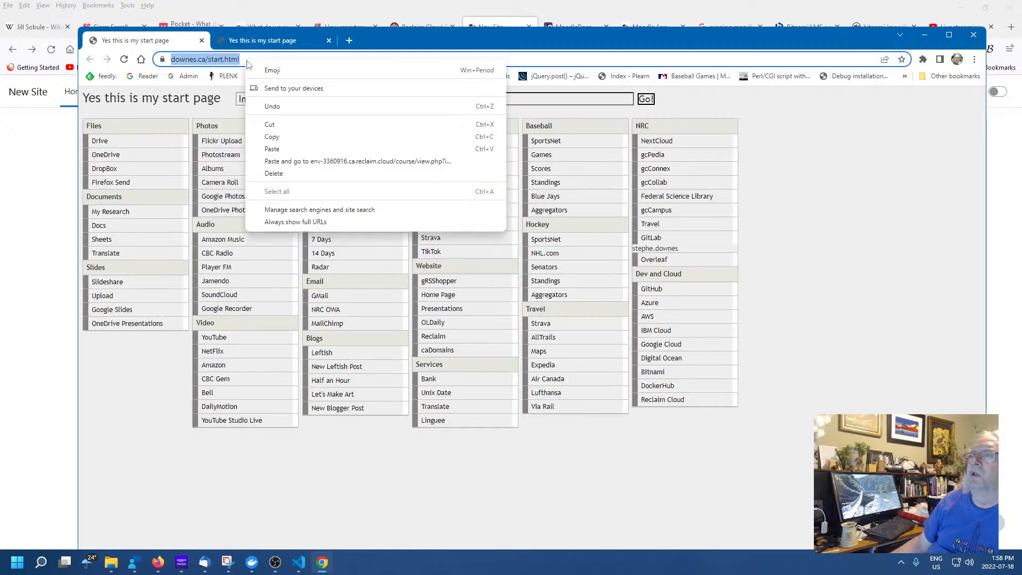
left_click(329, 161)
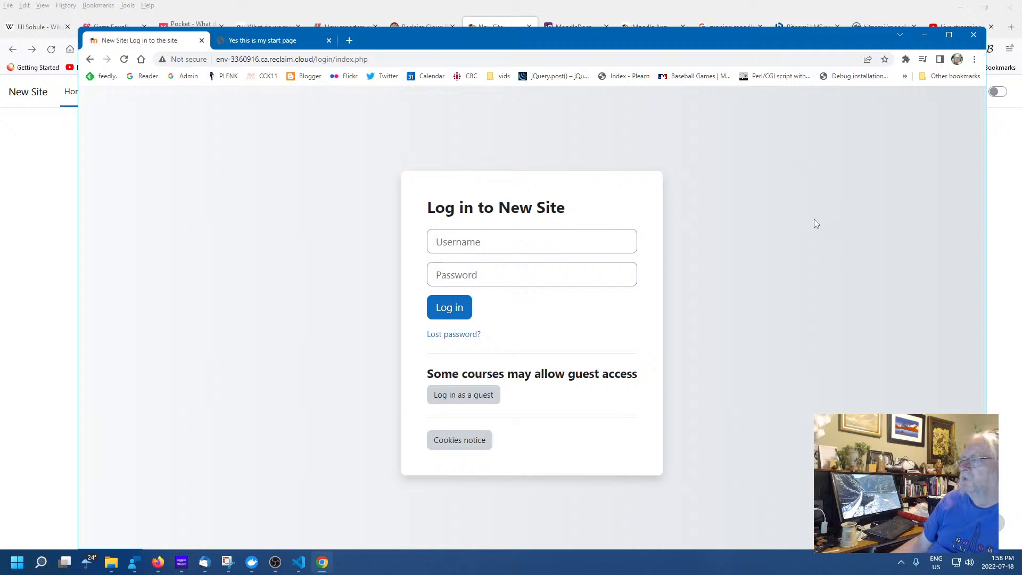
left_click(466, 394)
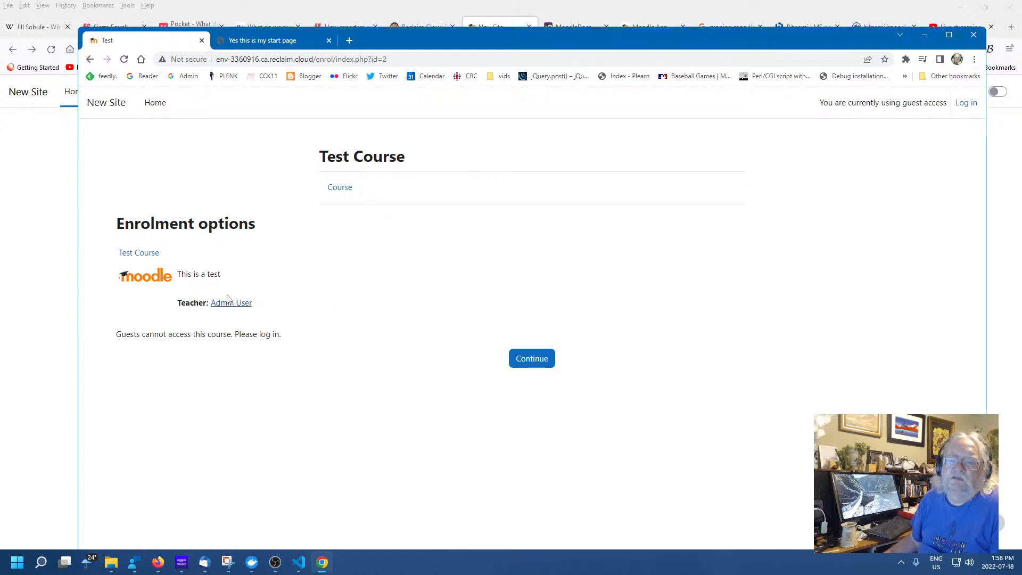
Confirm the guest is refused access to Test Course, then return to the administrator's Firefox session
left_click(142, 257)
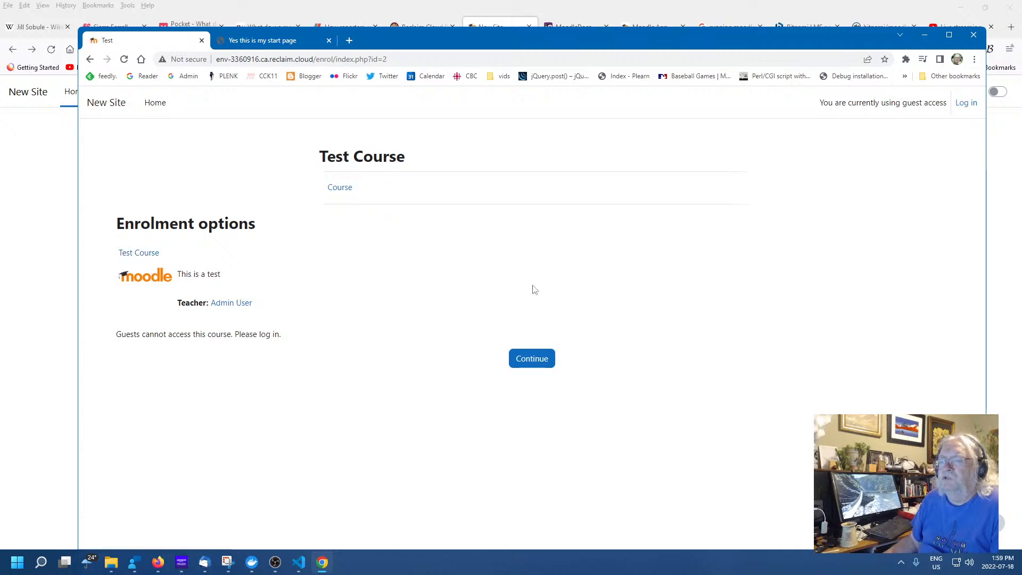
left_click(335, 190)
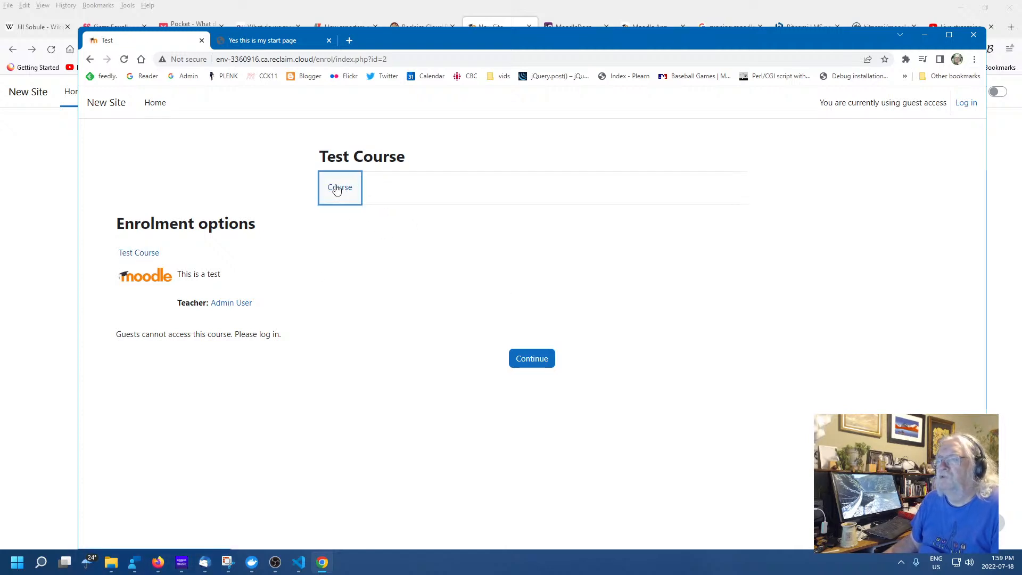
left_click(526, 360)
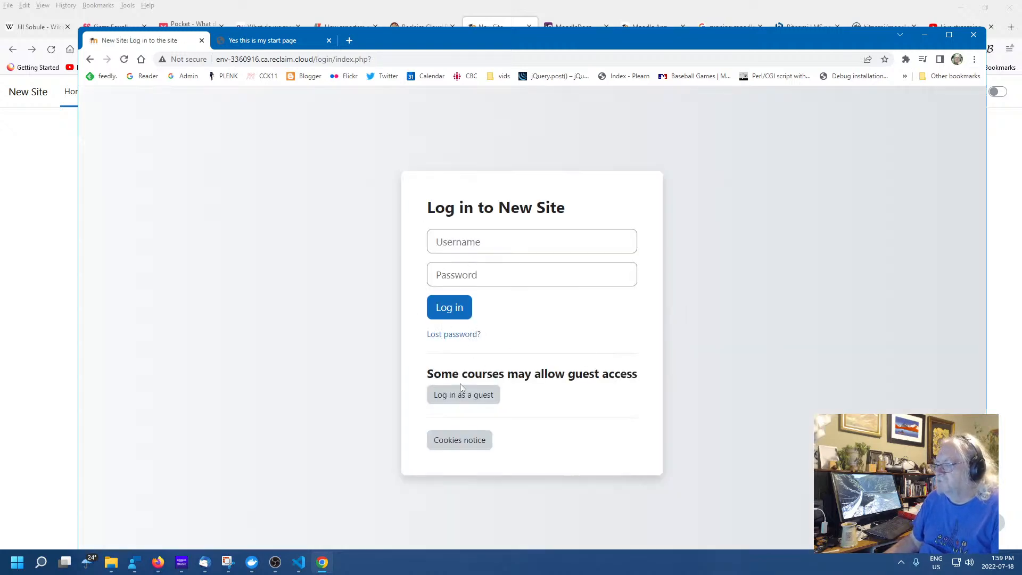
left_click(460, 393)
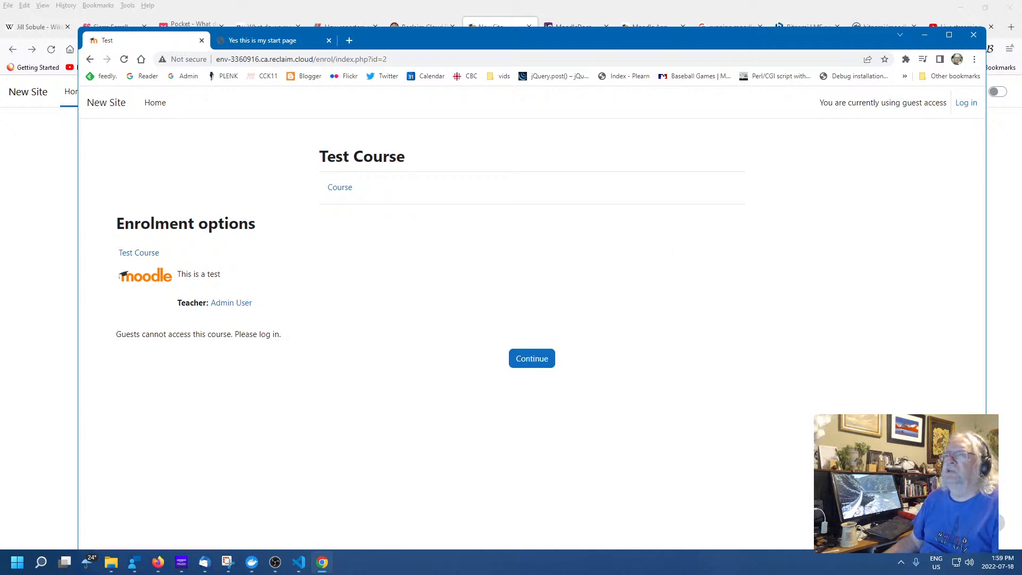
left_click(21, 173)
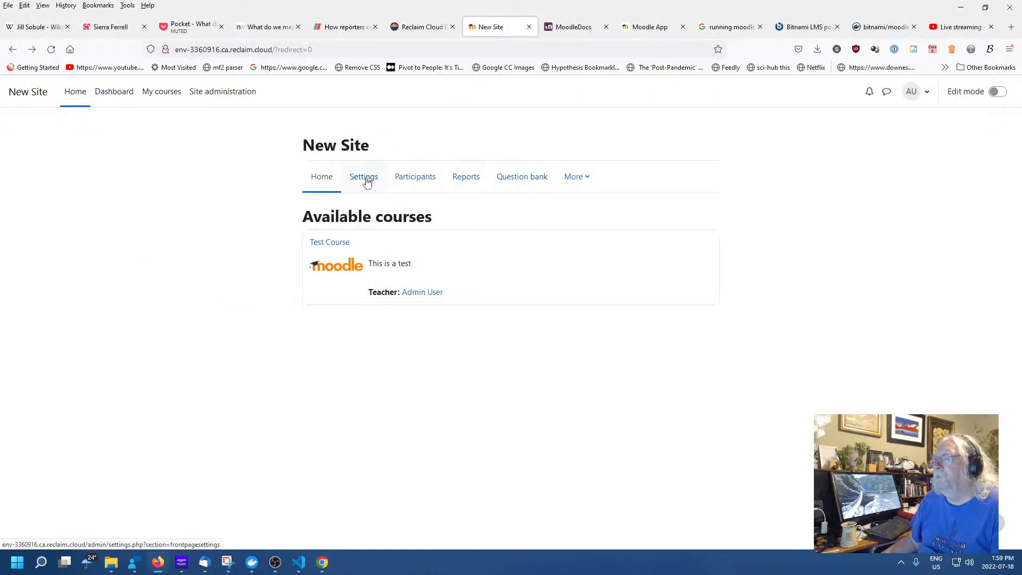
Go from the site Participants page to the site home settings and scroll down the form
left_click(415, 177)
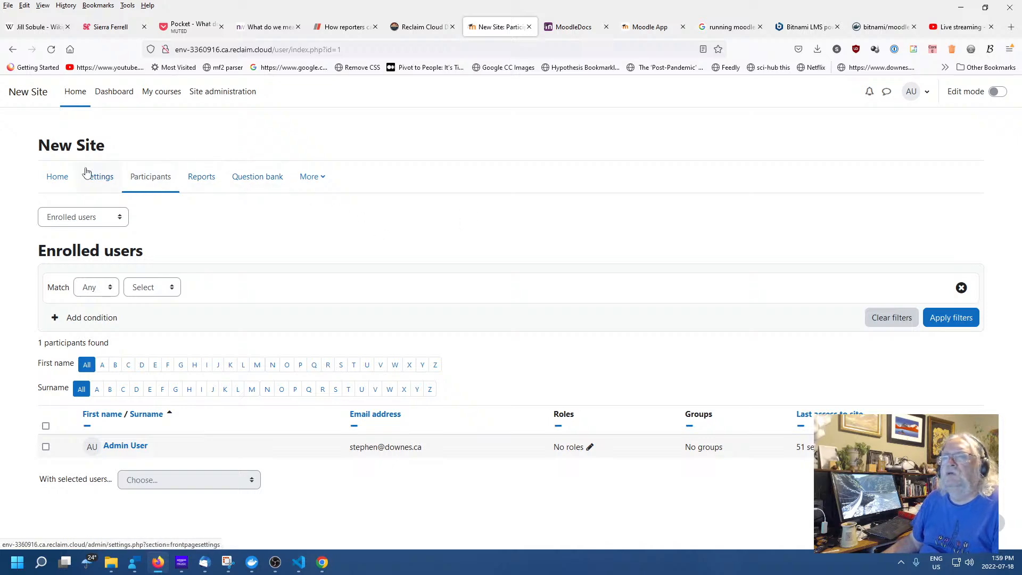
left_click(100, 178)
scroll(610, 279, "down", 8)
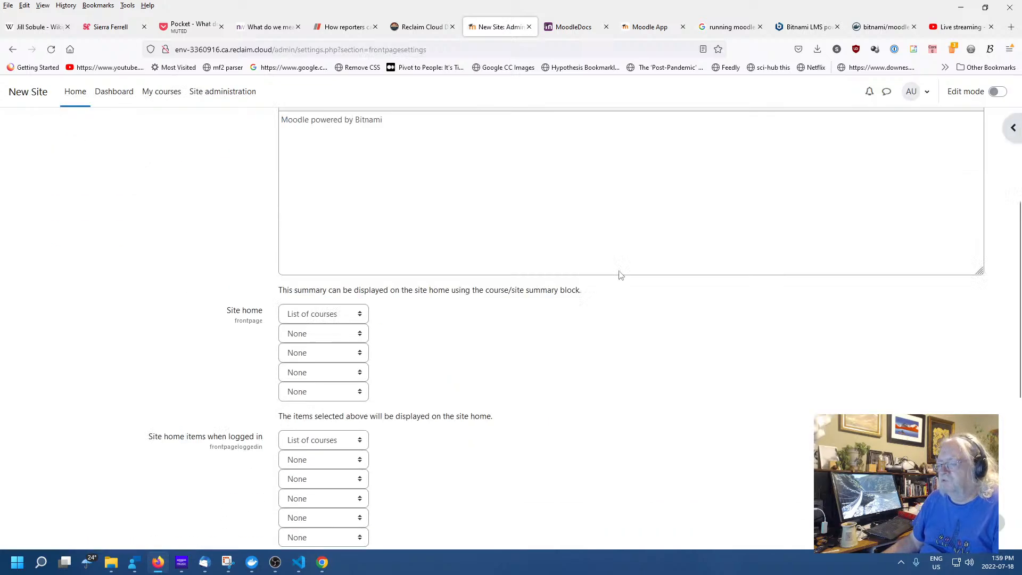
scroll(718, 286, "down", 2)
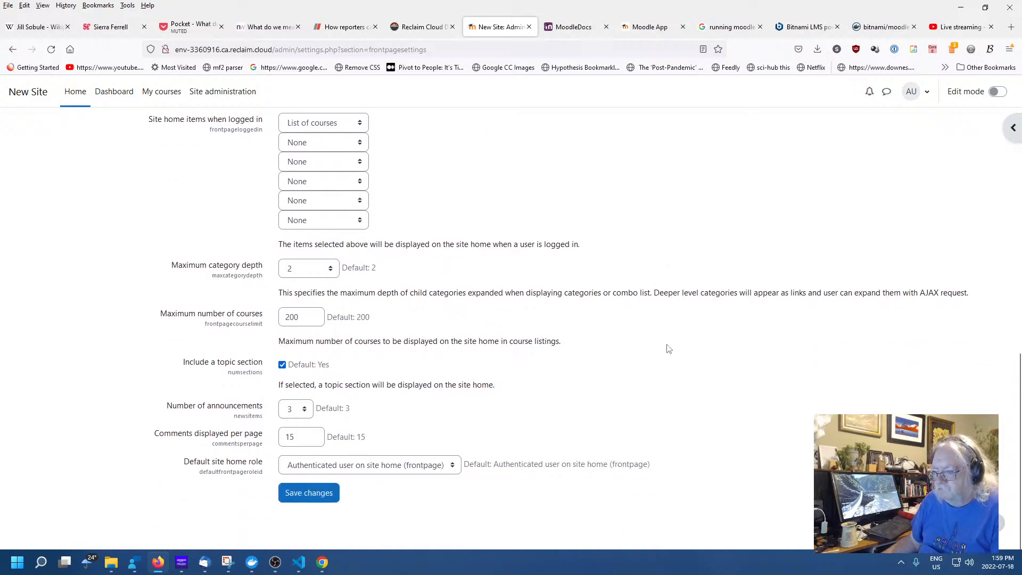
scroll(649, 330, "up", 10)
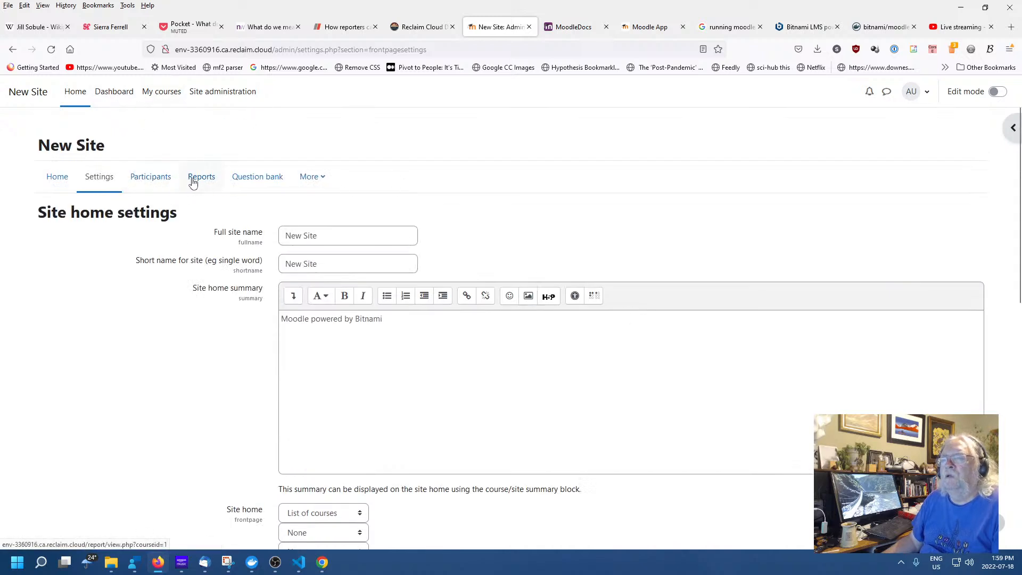
scroll(643, 261, "down", 5)
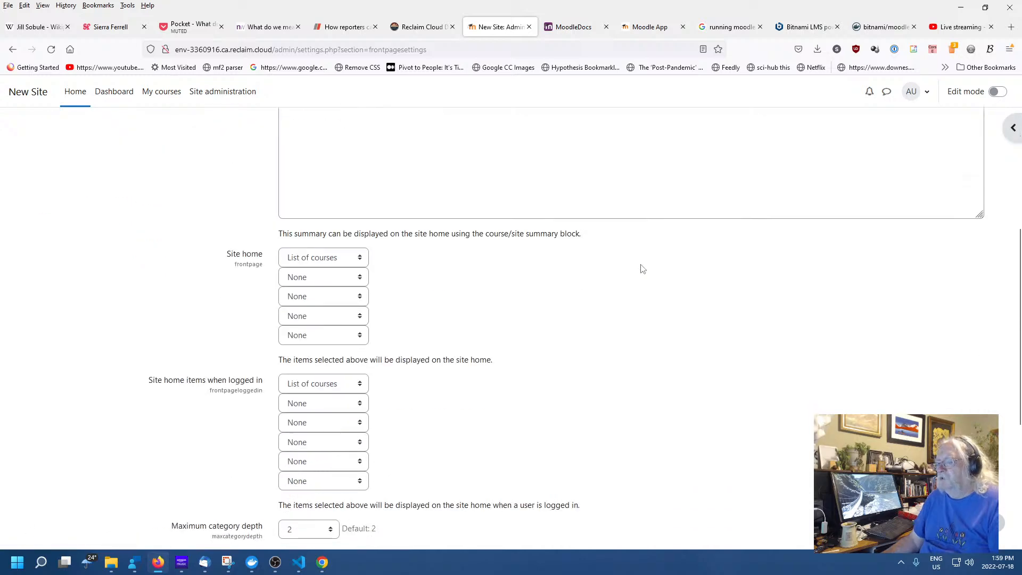
scroll(611, 278, "down", 5)
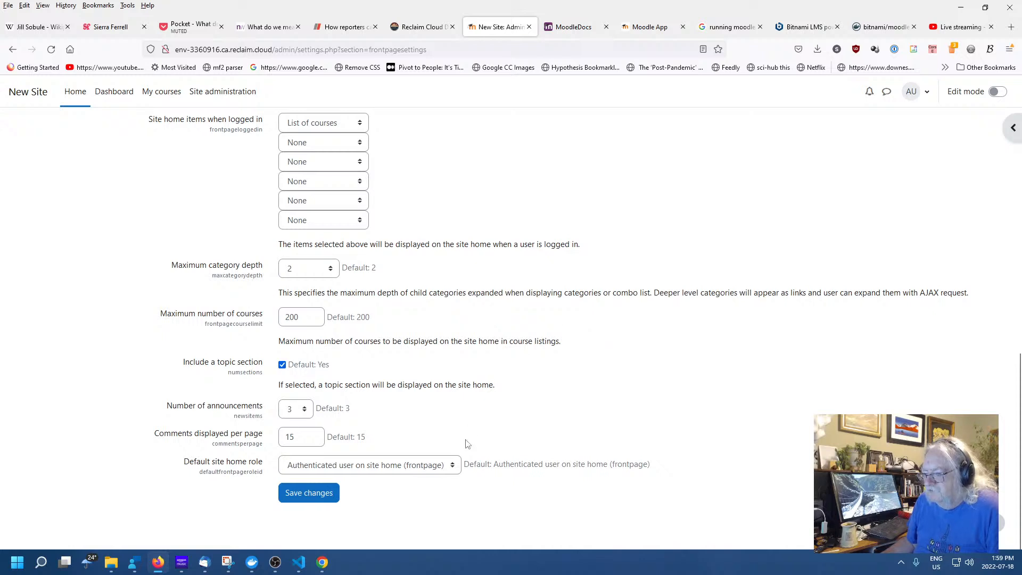
Set Default site home role to Guest (guest) and save the changes
left_click(422, 467)
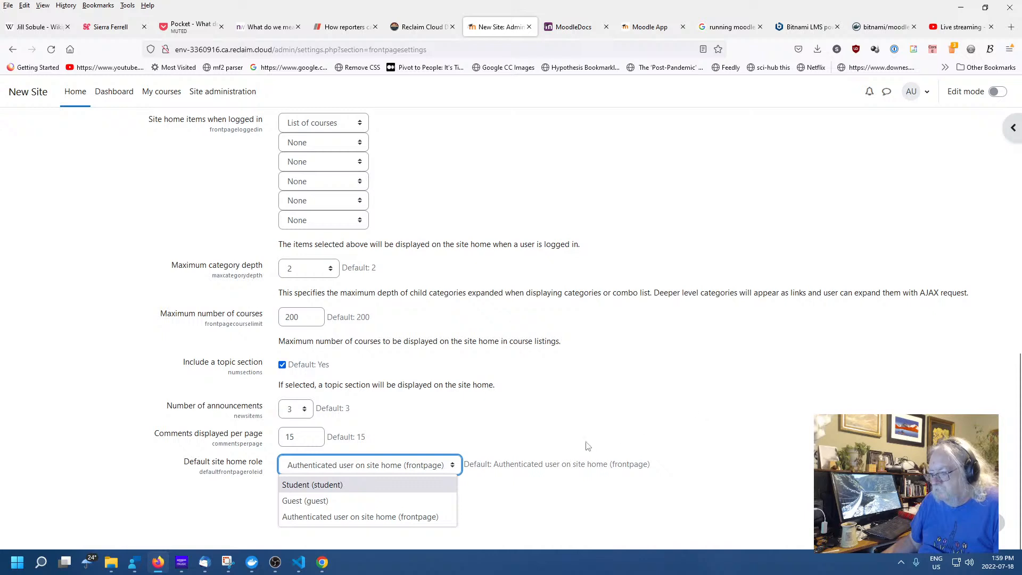
left_click(594, 404)
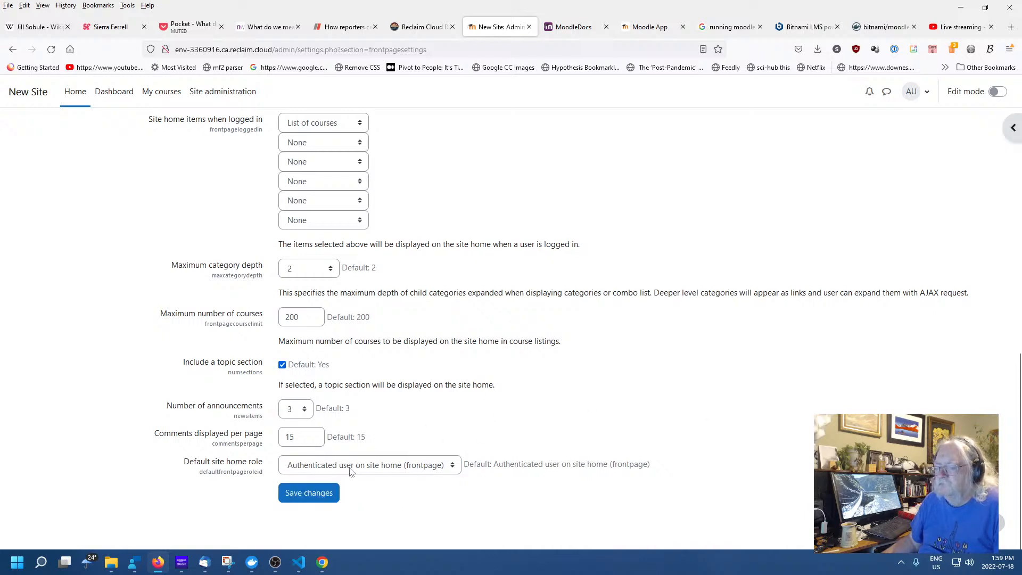
left_click(350, 472)
left_click(321, 501)
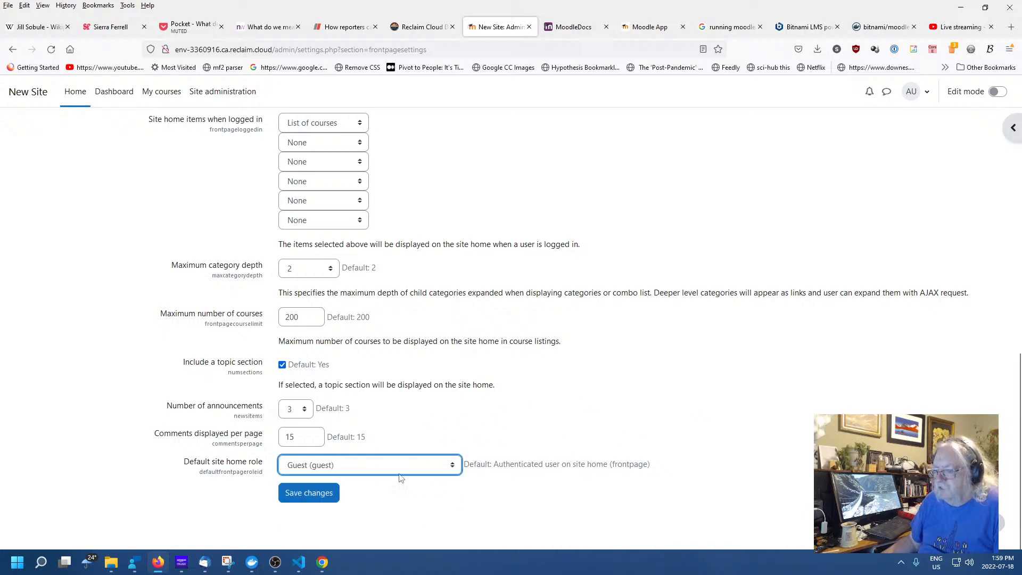
left_click(307, 493)
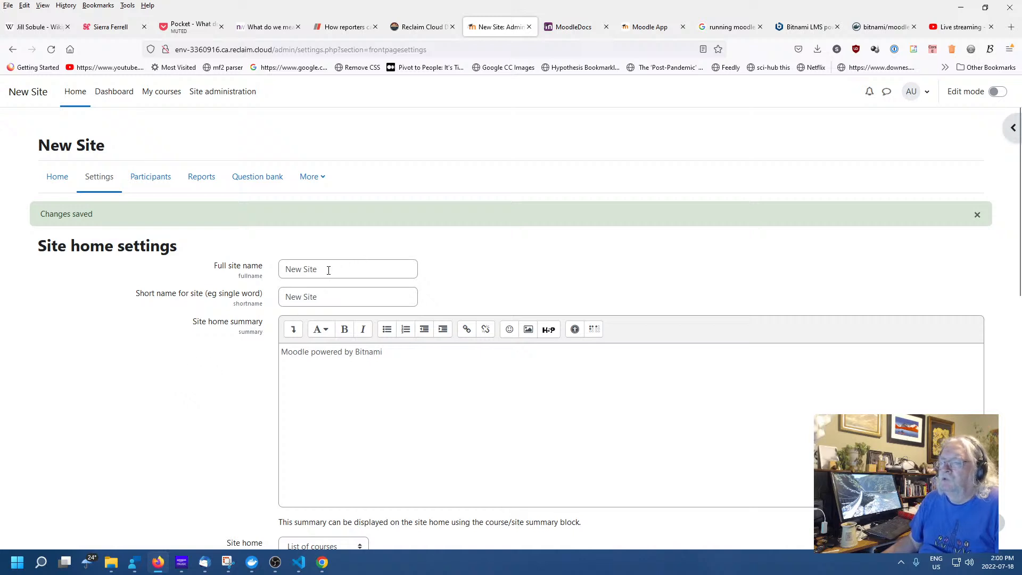
Replace the full and short site names with 'Test Site'
left_click_drag(328, 269, 190, 259)
type("T")
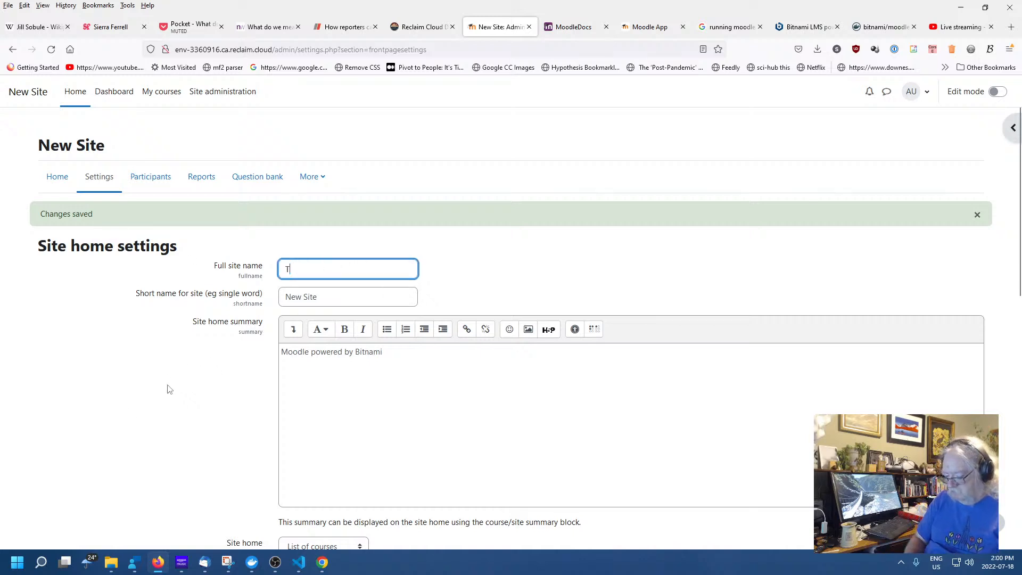
type("est Site")
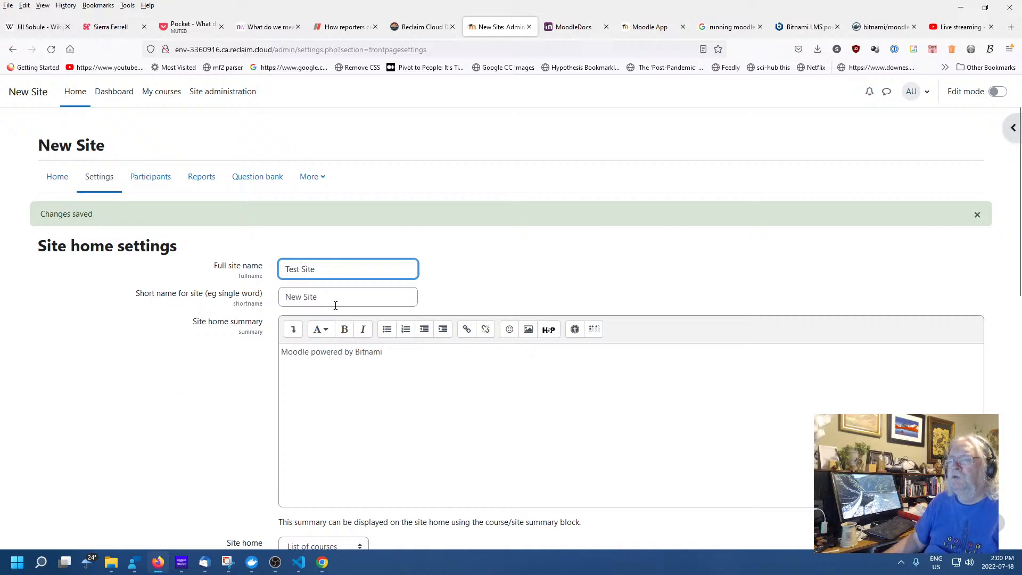
left_click_drag(335, 305, 204, 278)
type("T")
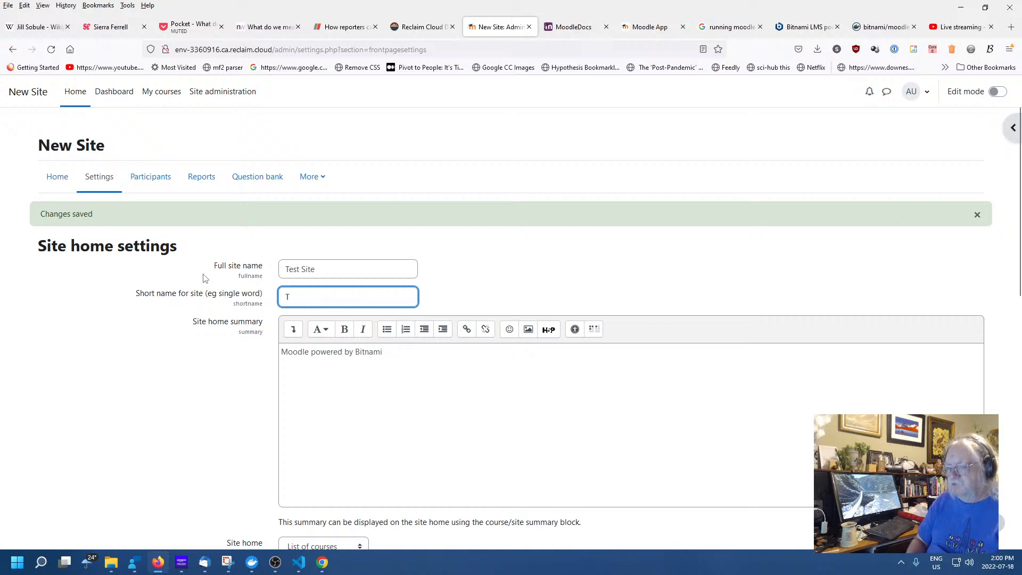
type("est ")
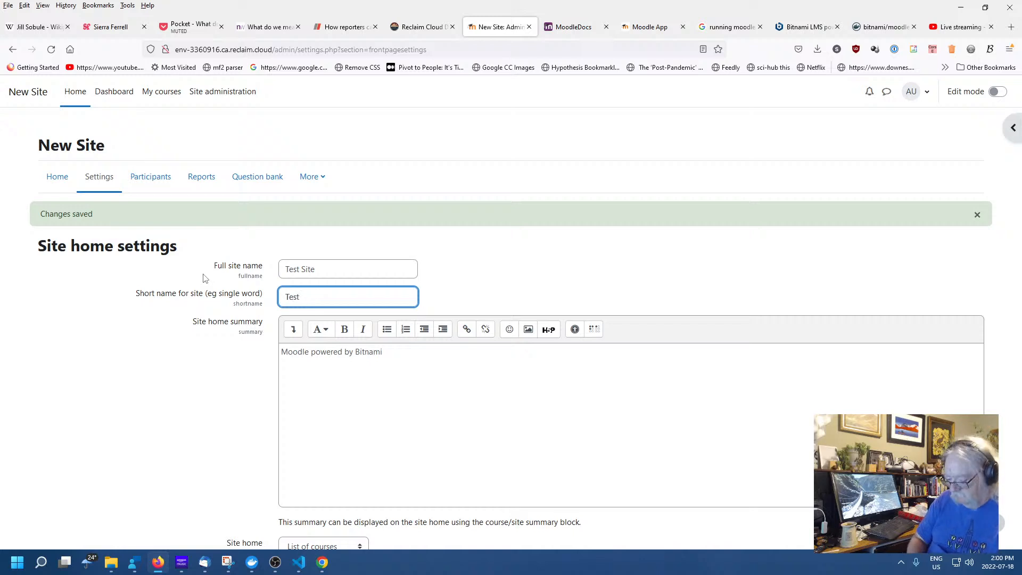
type("Site")
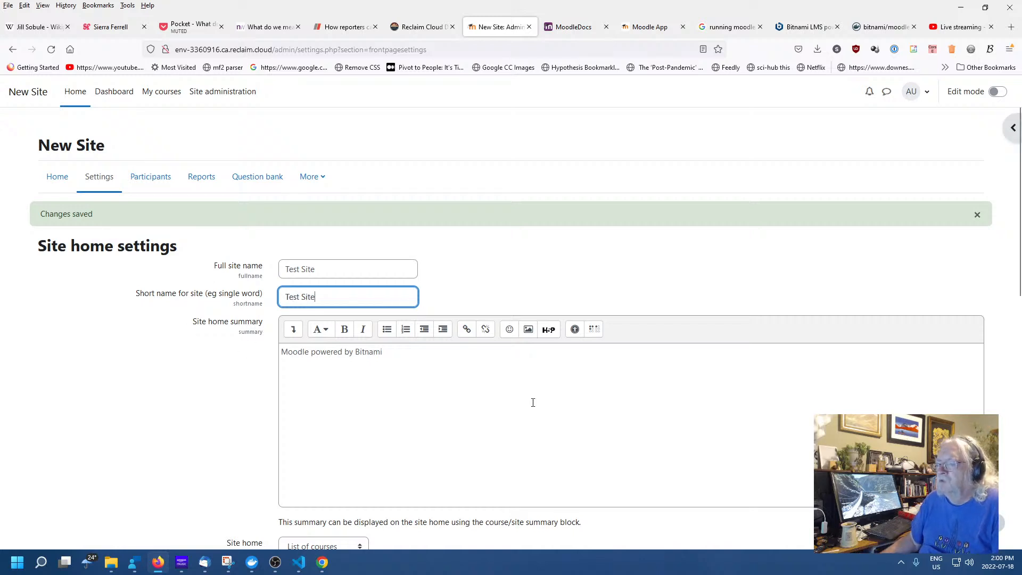
Append 'edited by' and the editor's name to the site home summary, then save
left_click(532, 402)
type("edite")
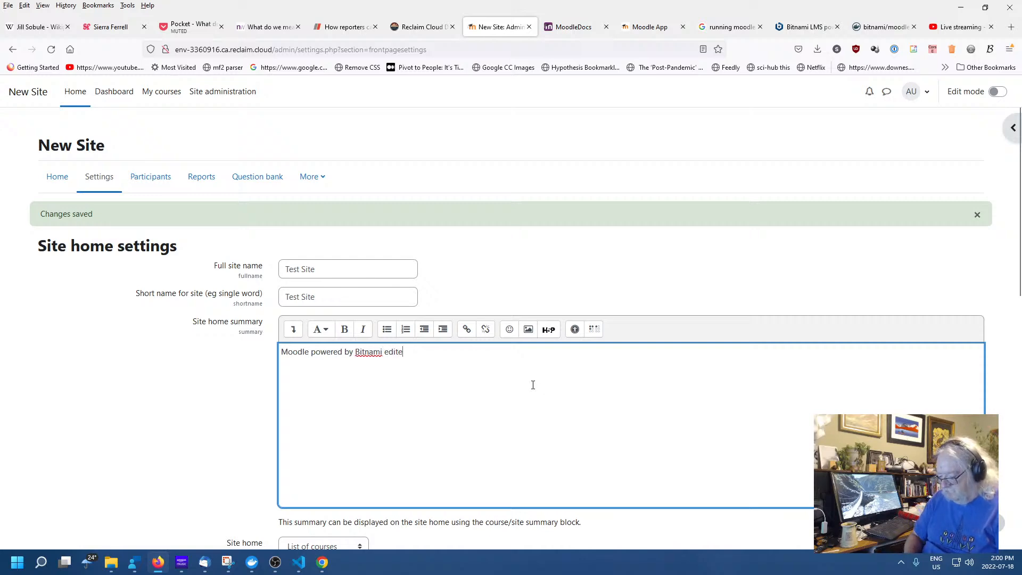
type("d by Stephen")
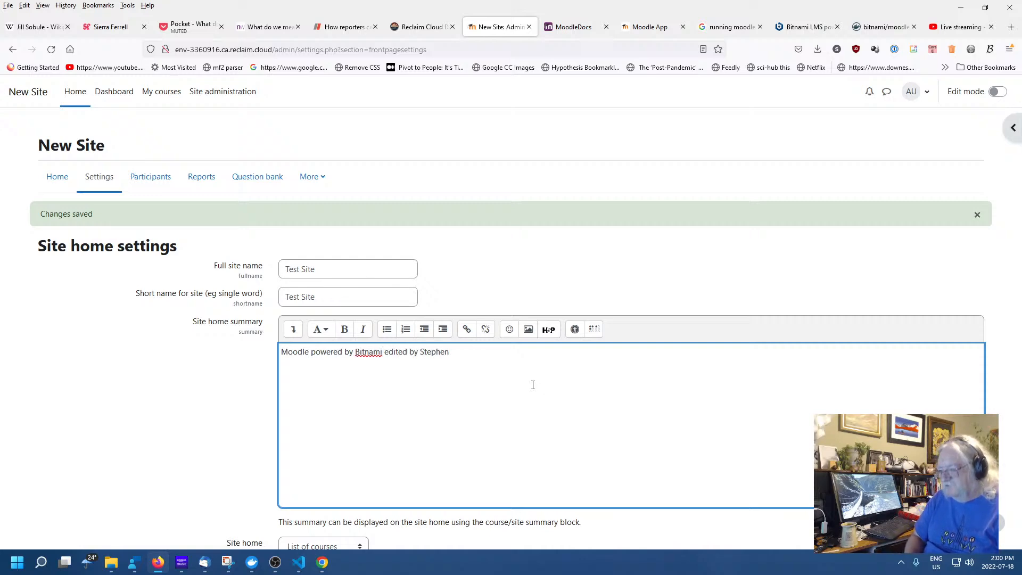
scroll(532, 385, "down", 6)
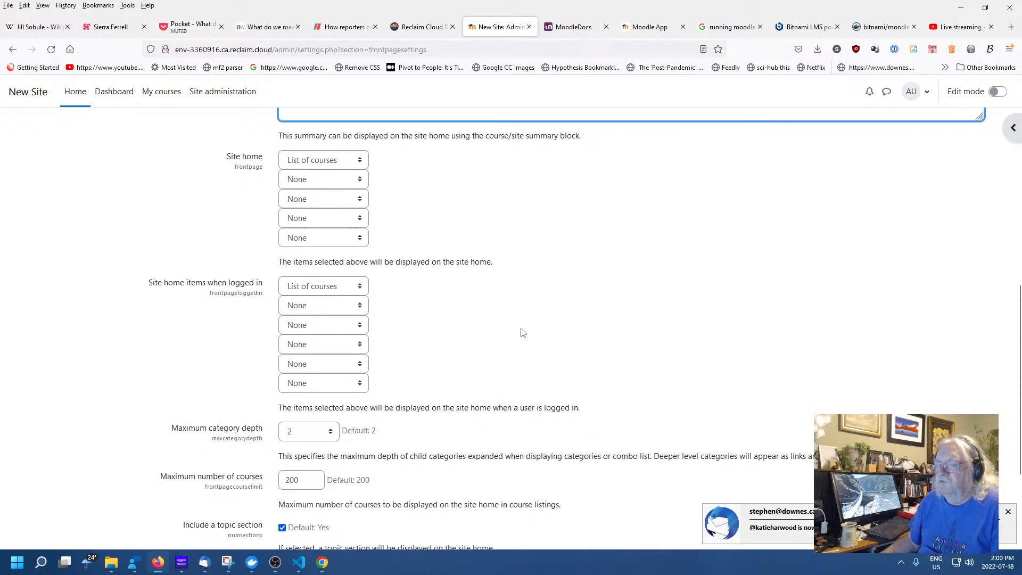
scroll(521, 331, "down", 3)
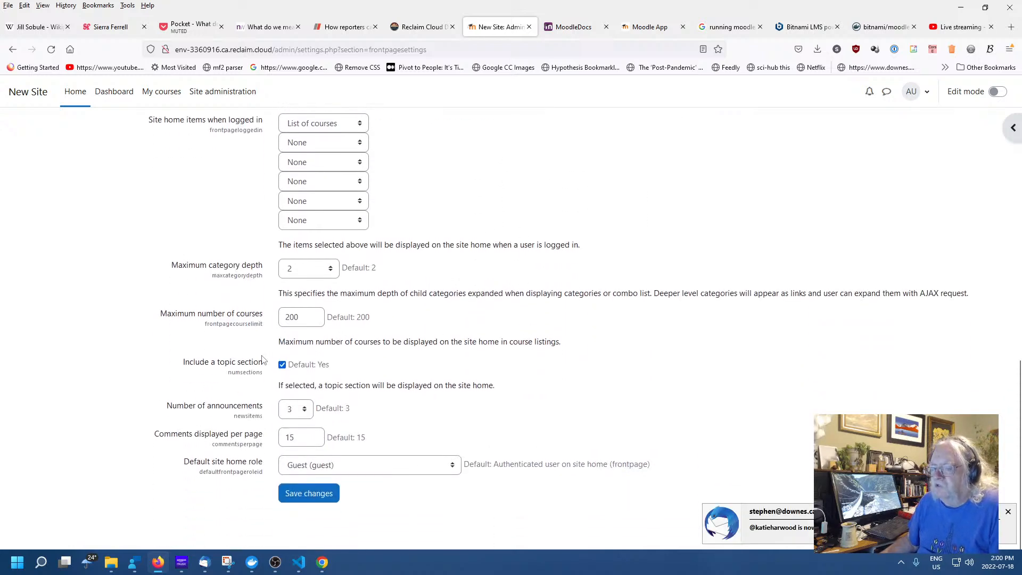
left_click(310, 492)
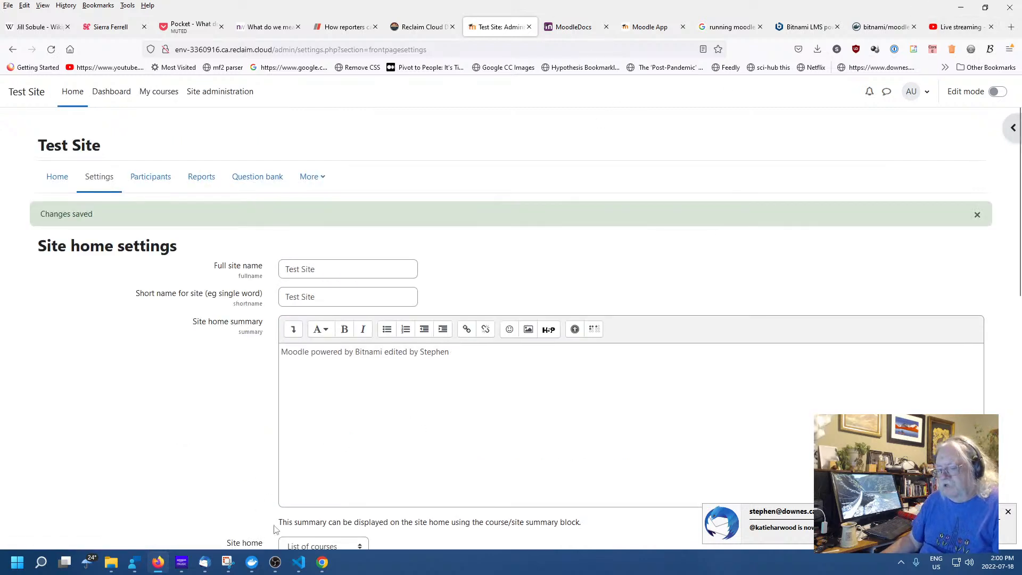
left_click(322, 562)
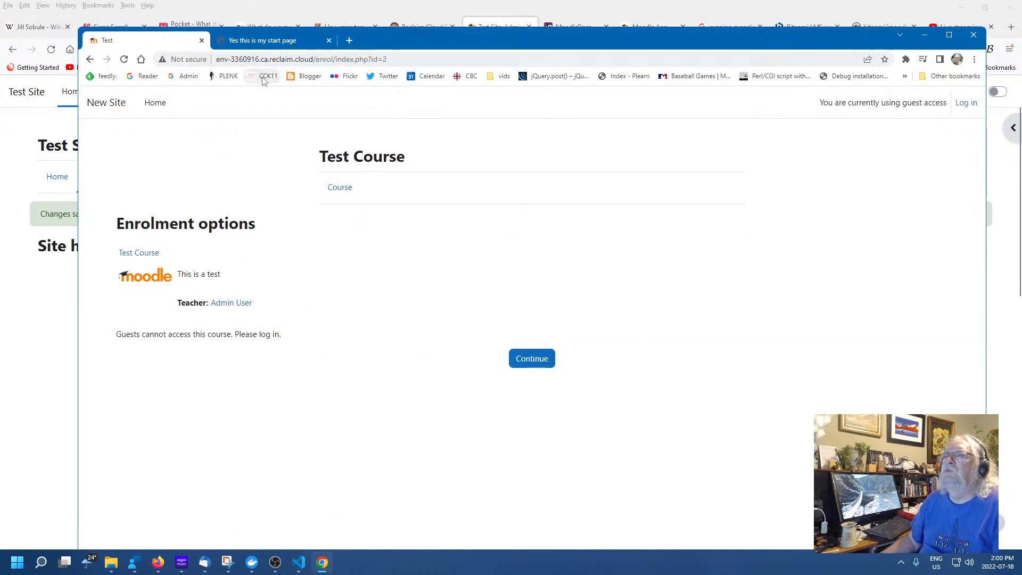
left_click_drag(313, 59, 386, 59)
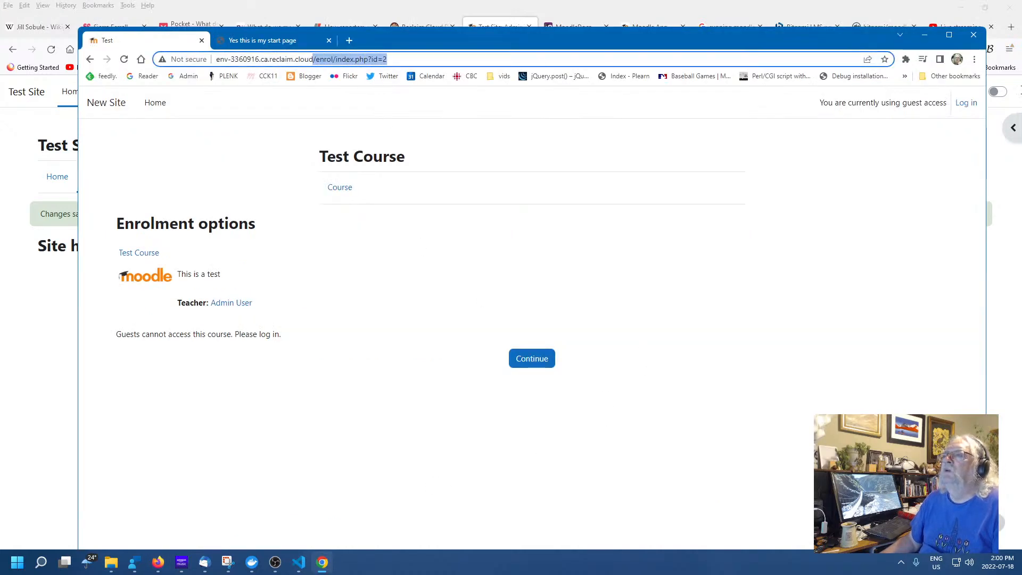
key("BackSpace")
key("Return")
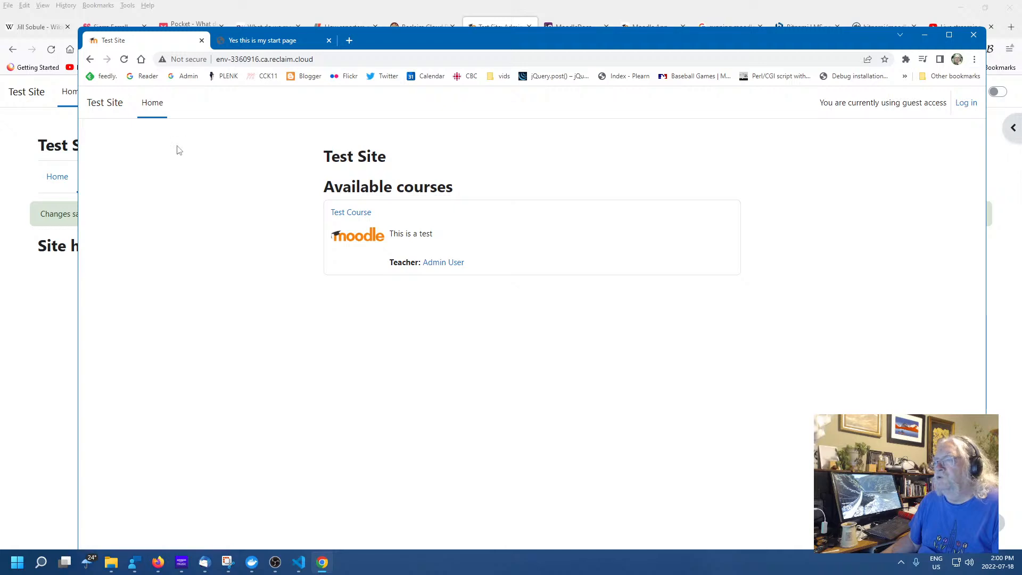
left_click(101, 104)
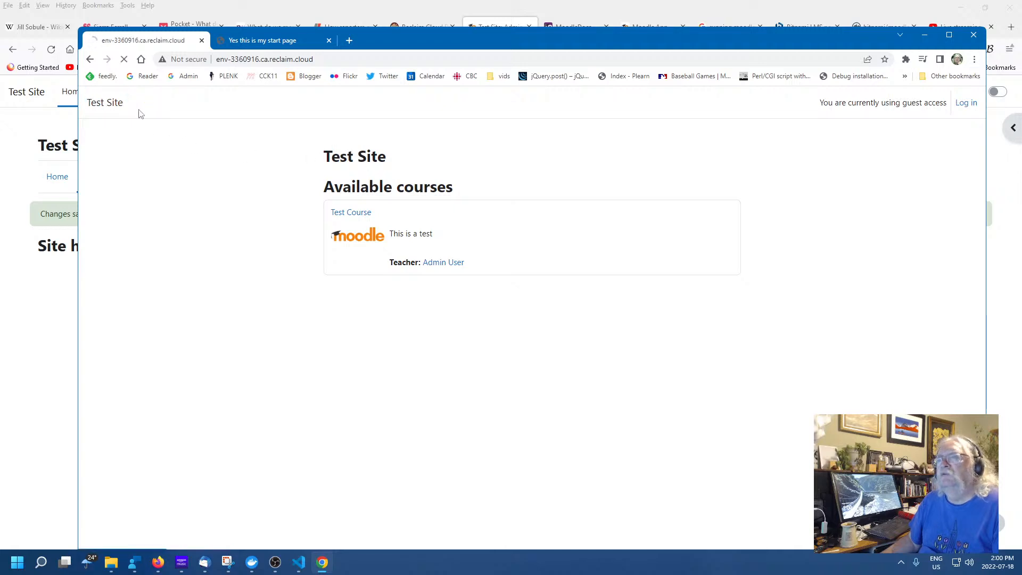
left_click(360, 214)
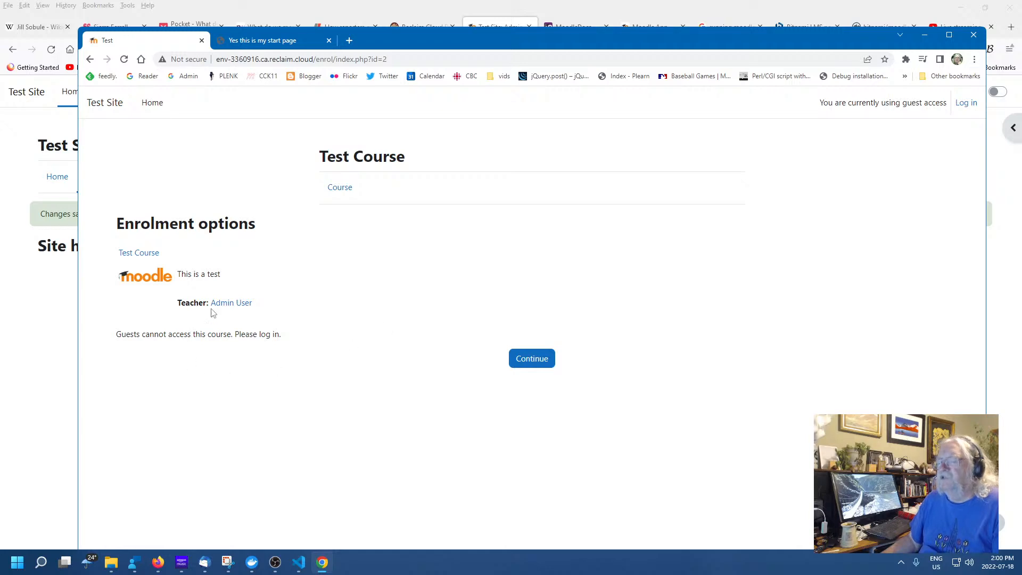
left_click(52, 336)
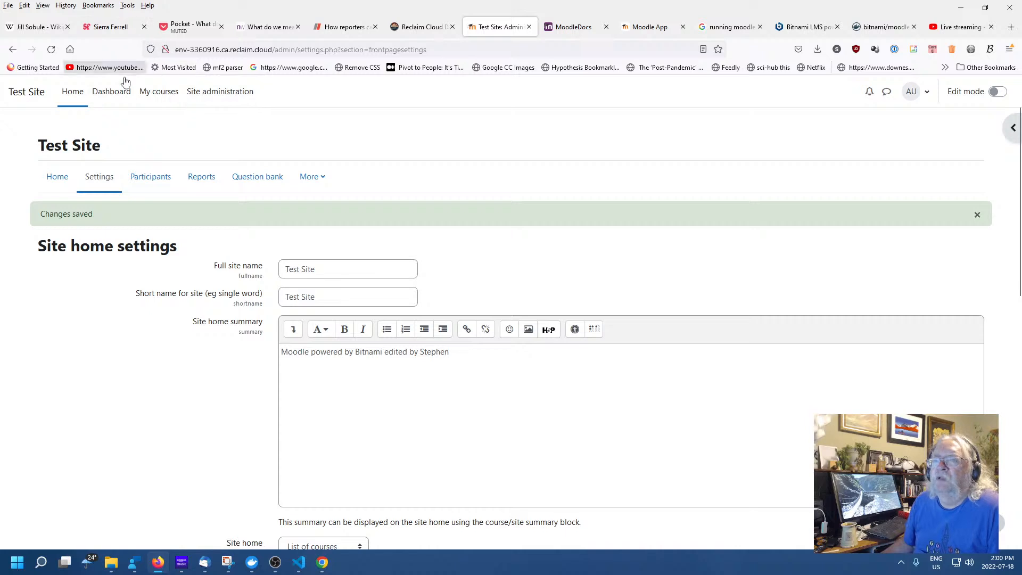
Go from the Dashboard through My courses to Test Course's settings page
left_click(107, 93)
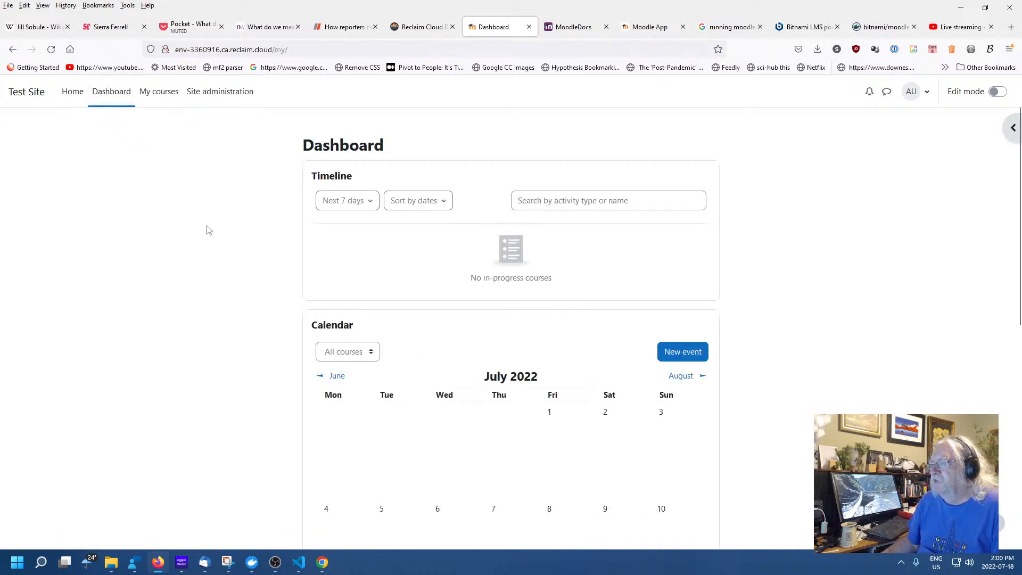
scroll(855, 401, "down", 8)
scroll(804, 395, "up", 5)
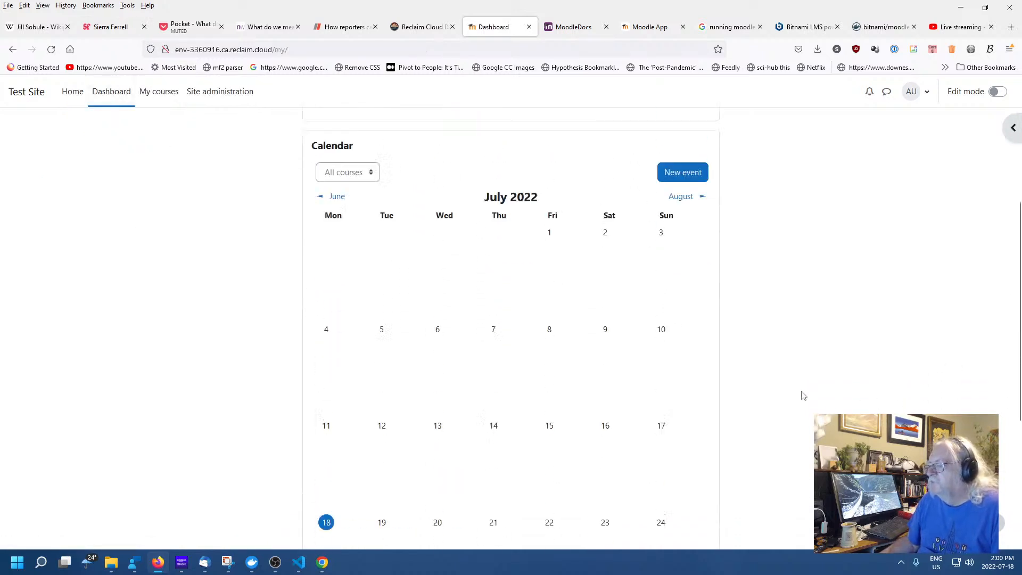
scroll(802, 394, "up", 4)
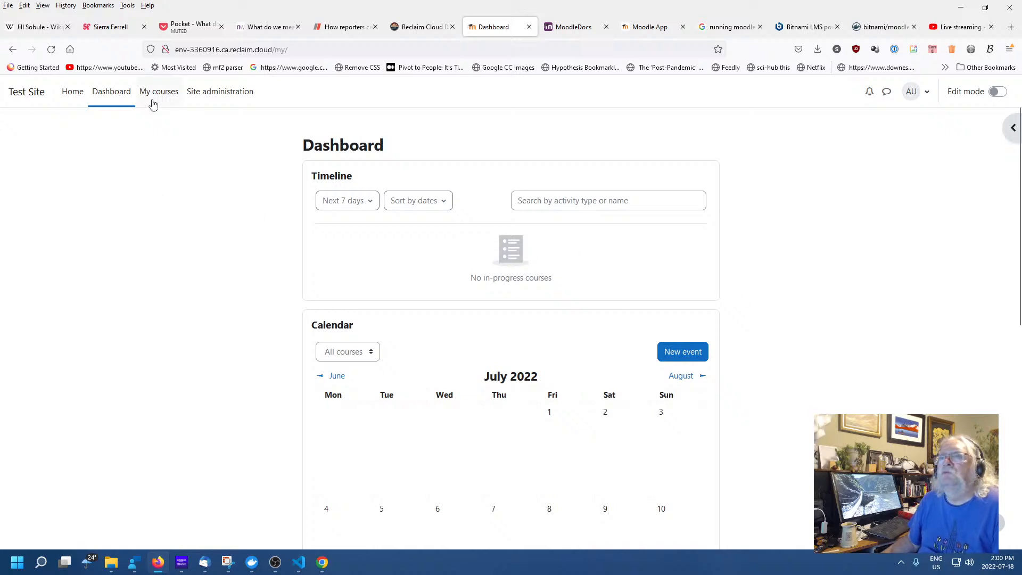
left_click(155, 98)
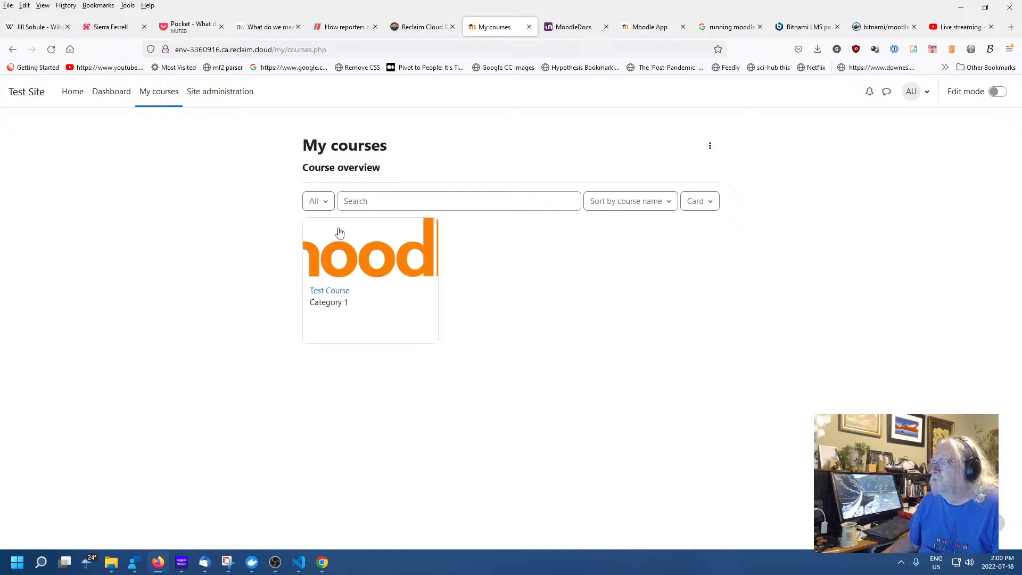
left_click(362, 272)
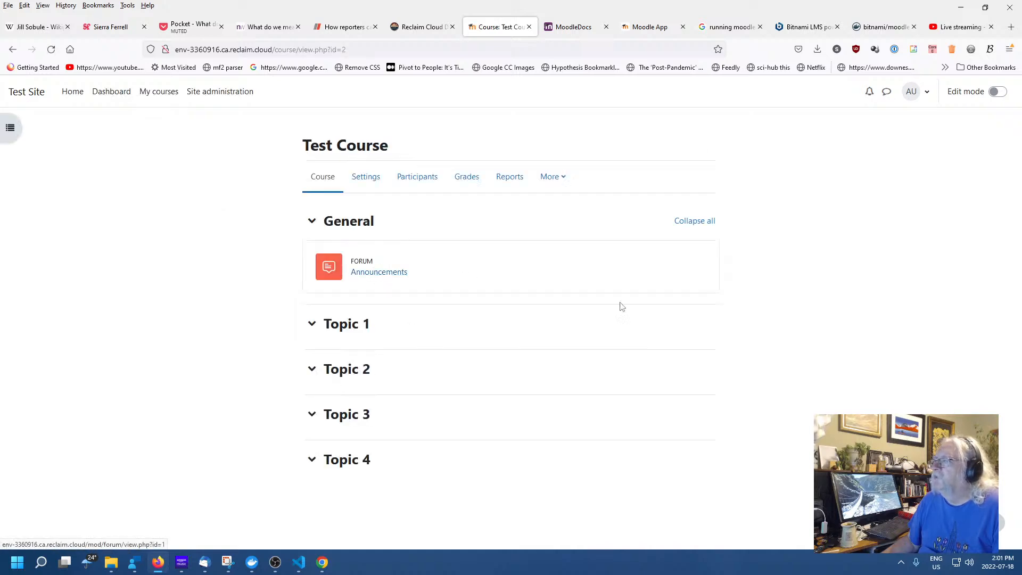
left_click(367, 180)
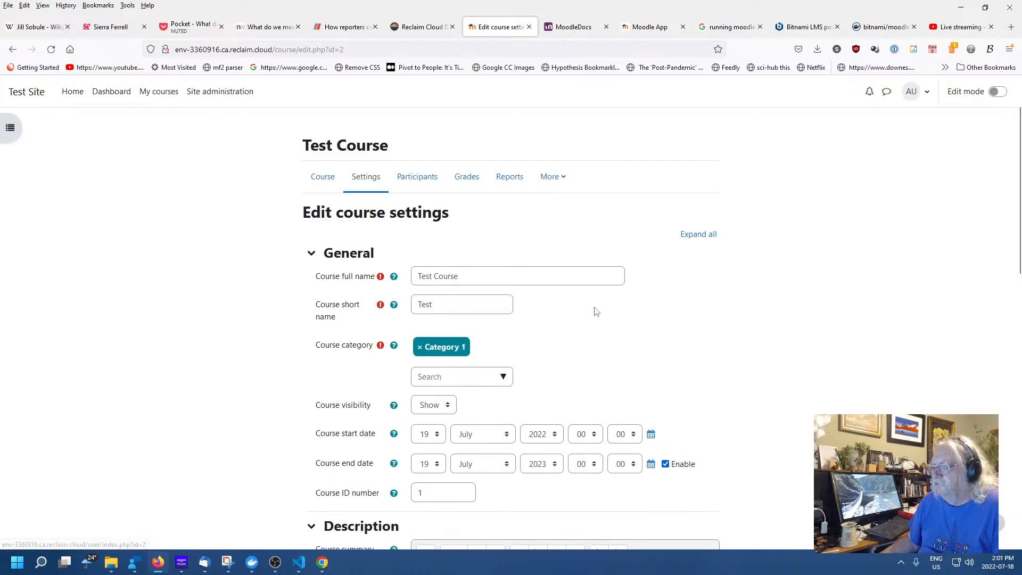
Expand all sections of the Test Course settings form and scroll through them
left_click(698, 234)
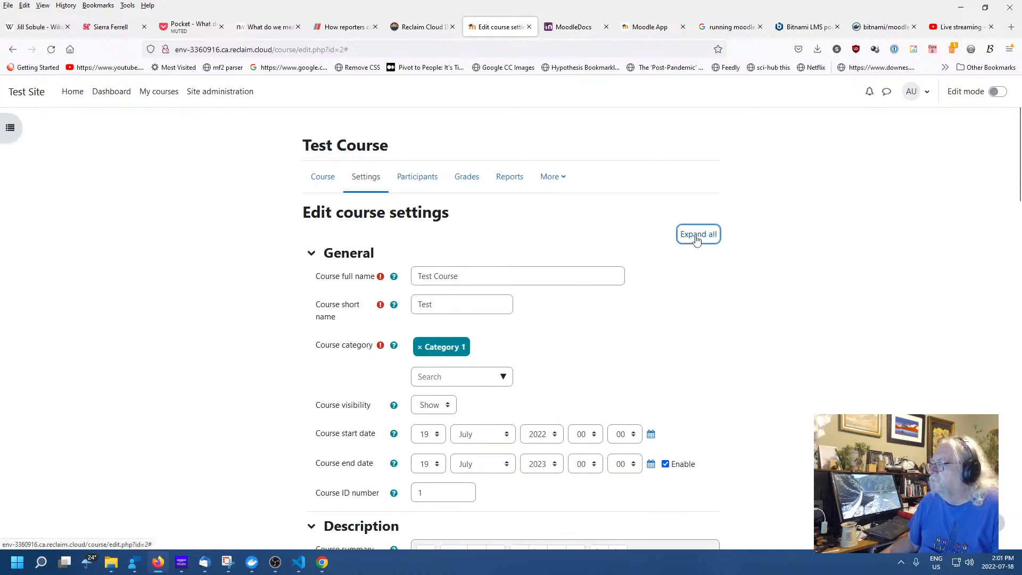
scroll(807, 341, "down", 3)
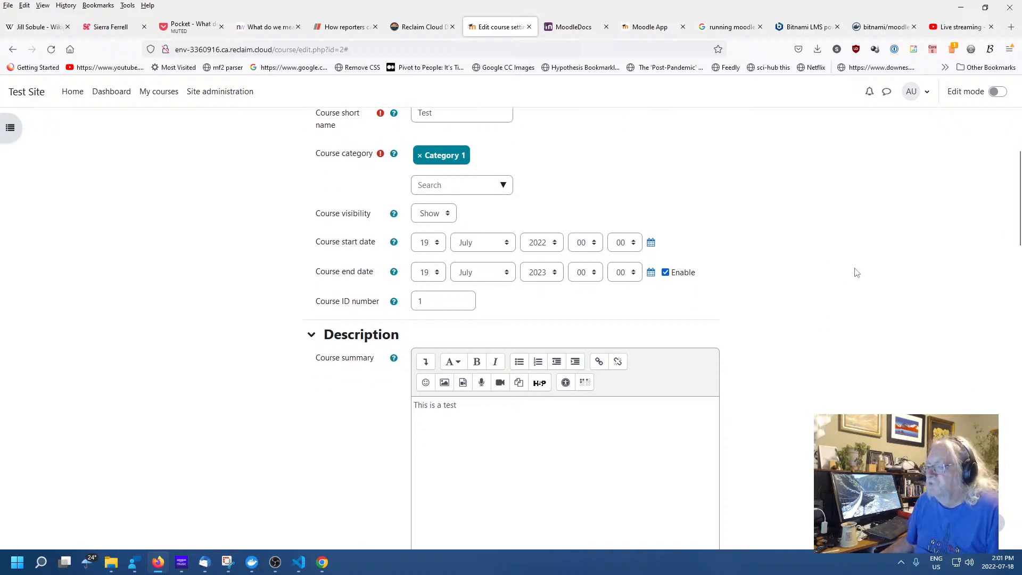
scroll(823, 288, "down", 1)
scroll(823, 291, "down", 6)
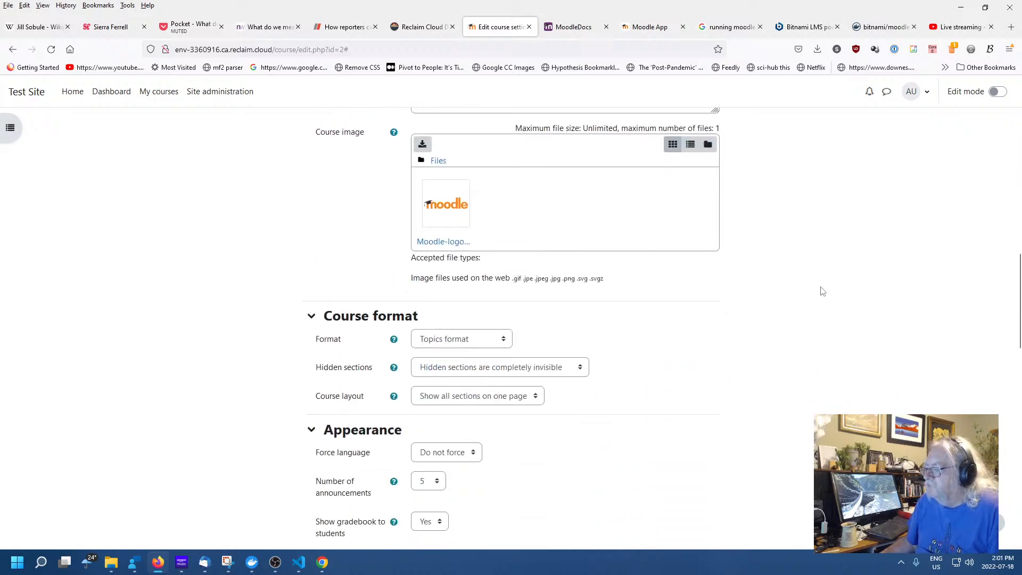
scroll(809, 294, "down", 2)
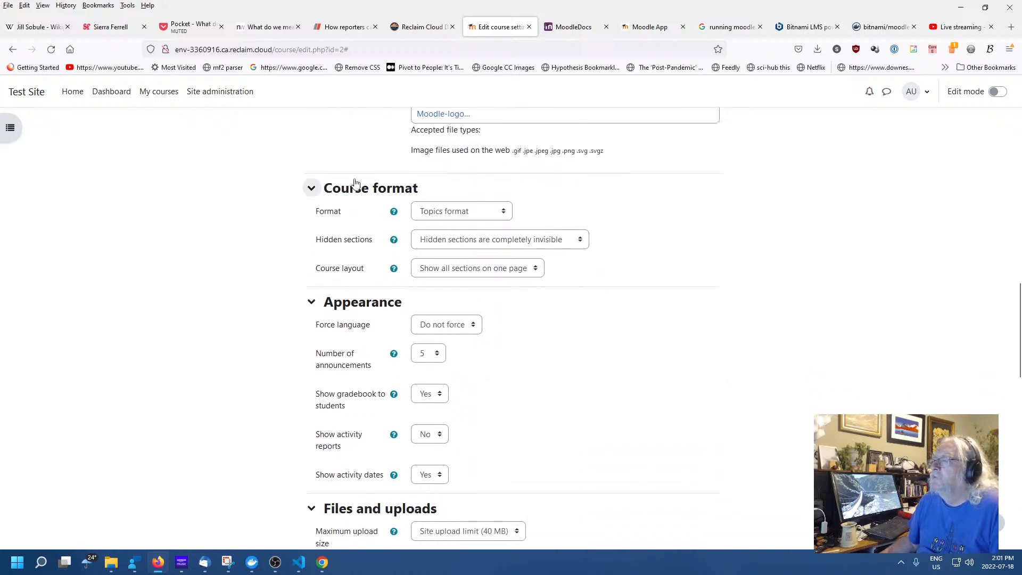
scroll(685, 303, "down", 2)
scroll(685, 303, "down", 1)
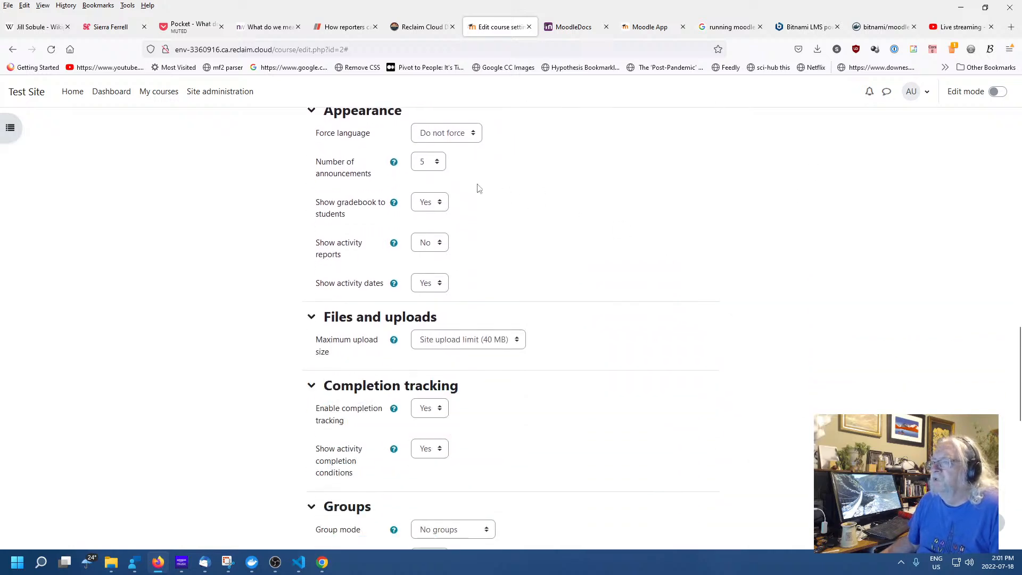
scroll(713, 293, "down", 3)
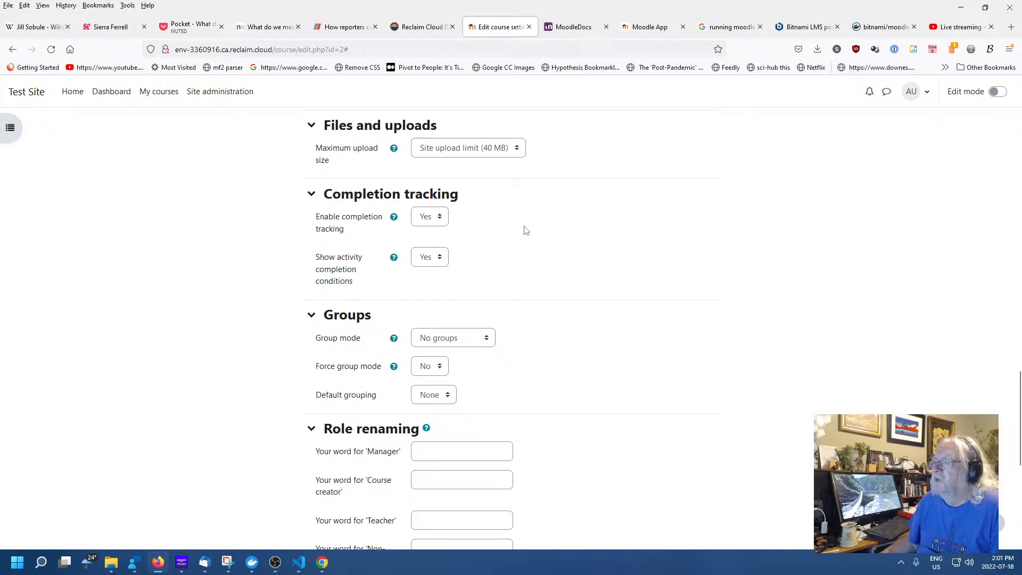
scroll(684, 278, "down", 6)
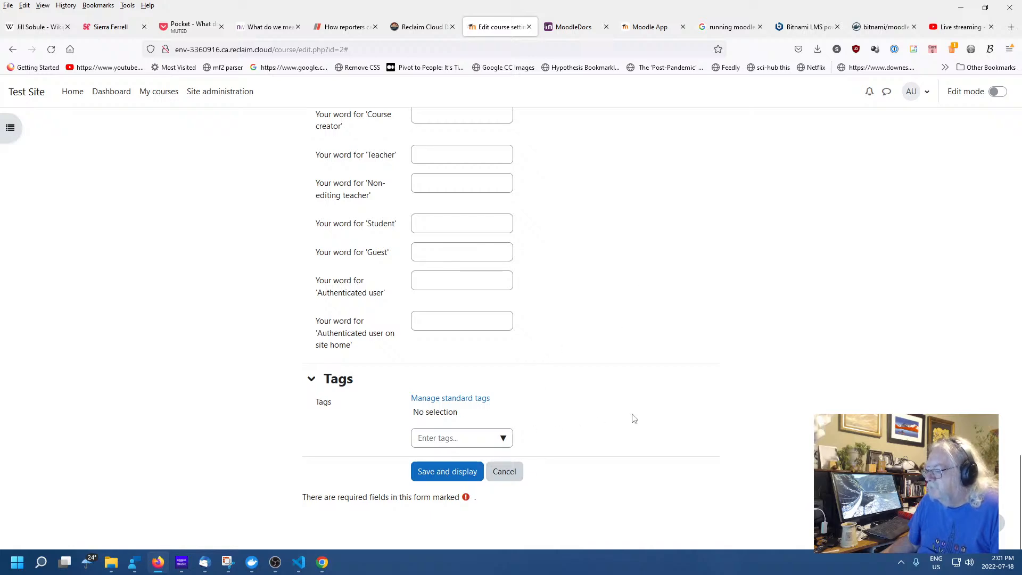
scroll(633, 418, "up", 3)
scroll(630, 415, "up", 17)
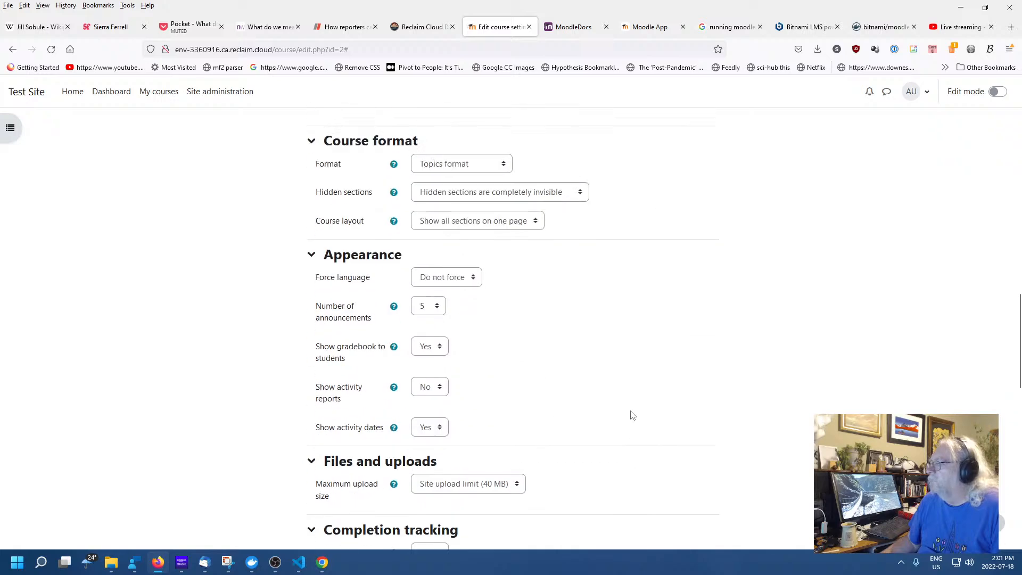
scroll(622, 404, "up", 4)
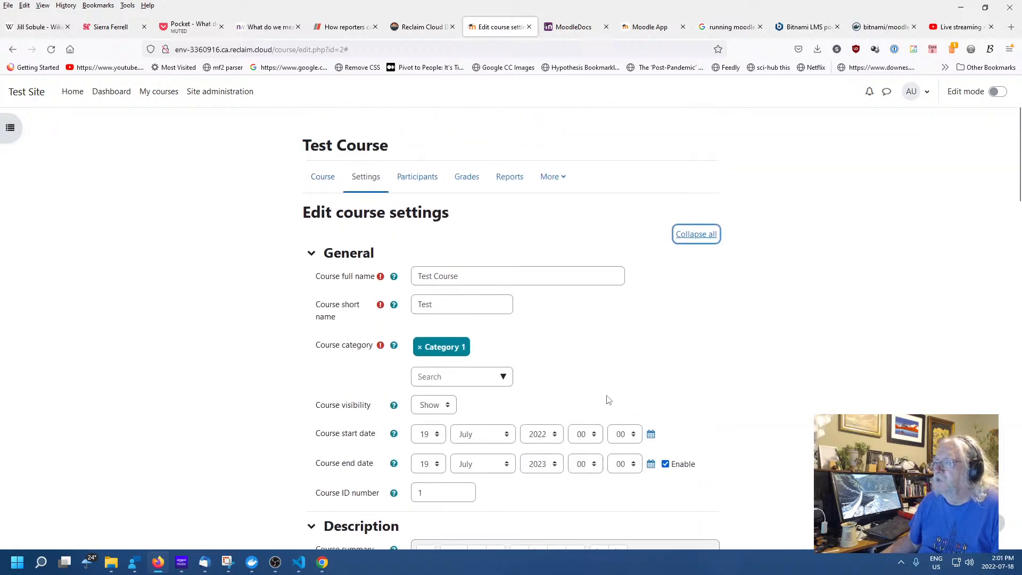
Show Test Course's participants and drop down the Enrolled users page menu
left_click(407, 178)
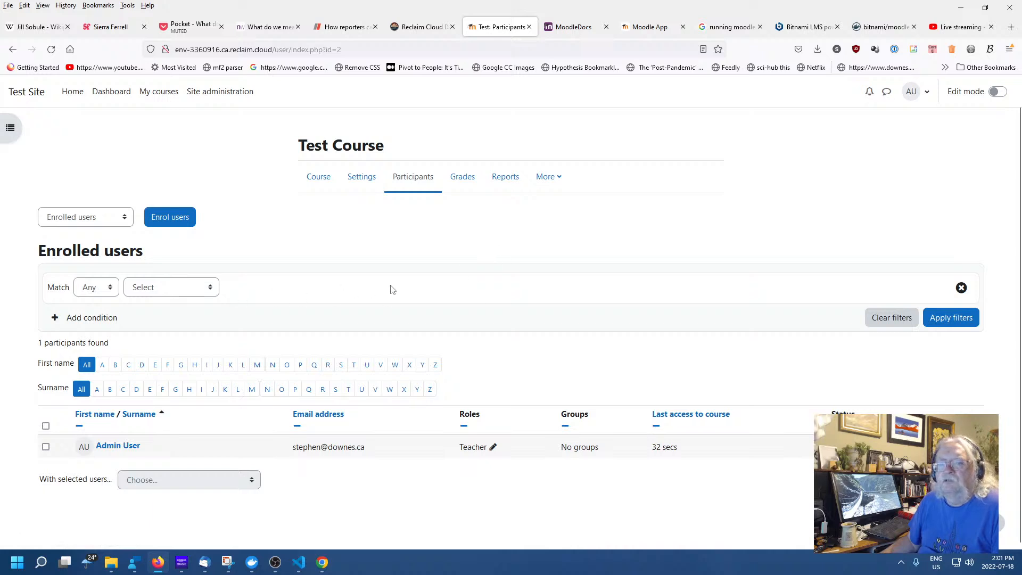
scroll(473, 283, "down", 1)
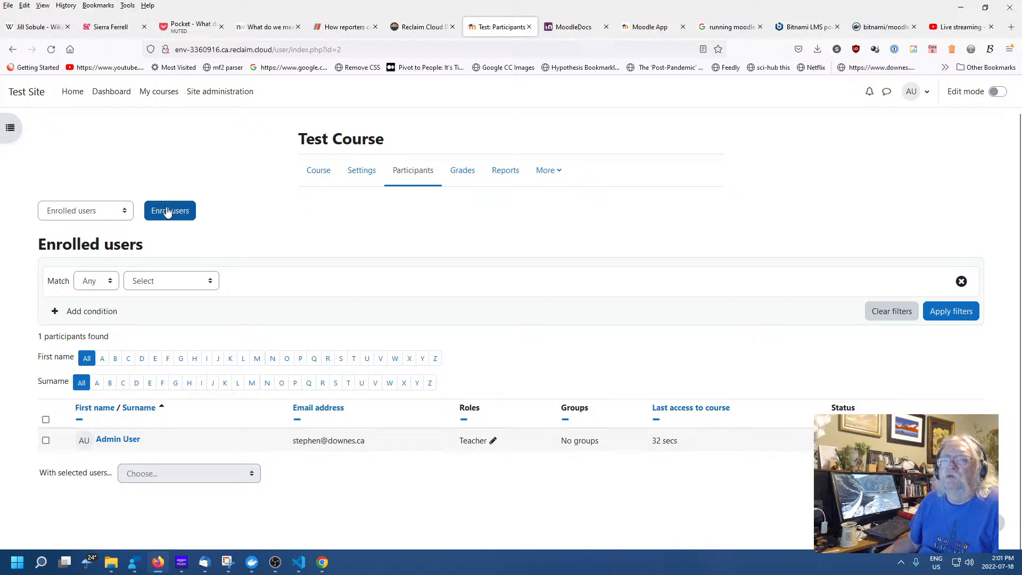
left_click(96, 213)
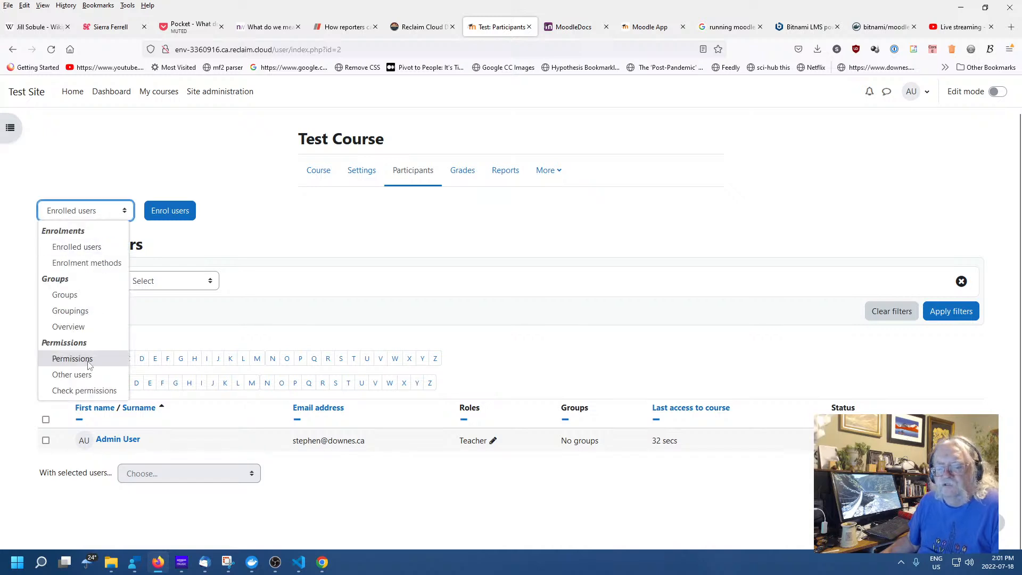
left_click(72, 358)
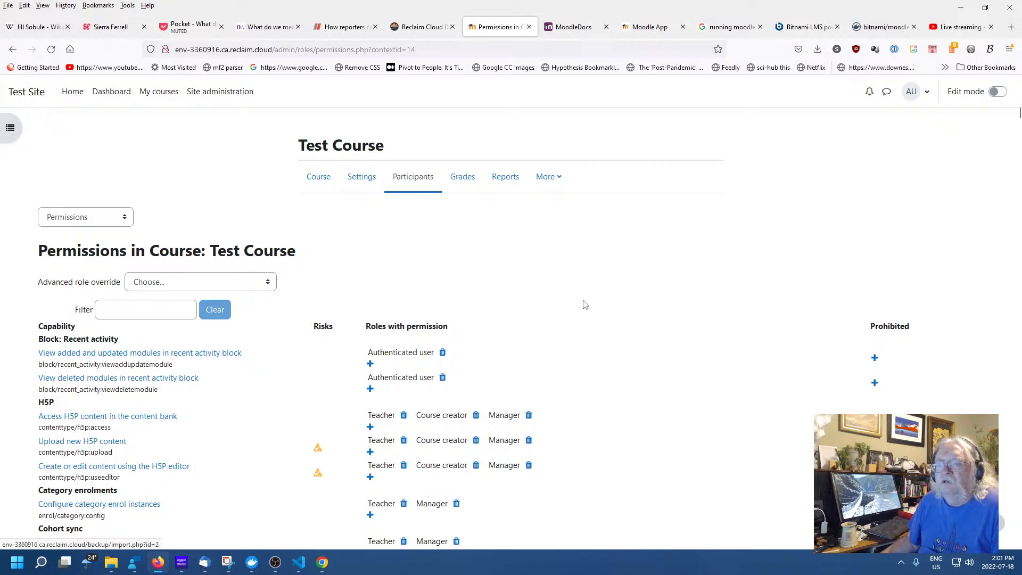
scroll(591, 308, "down", 3)
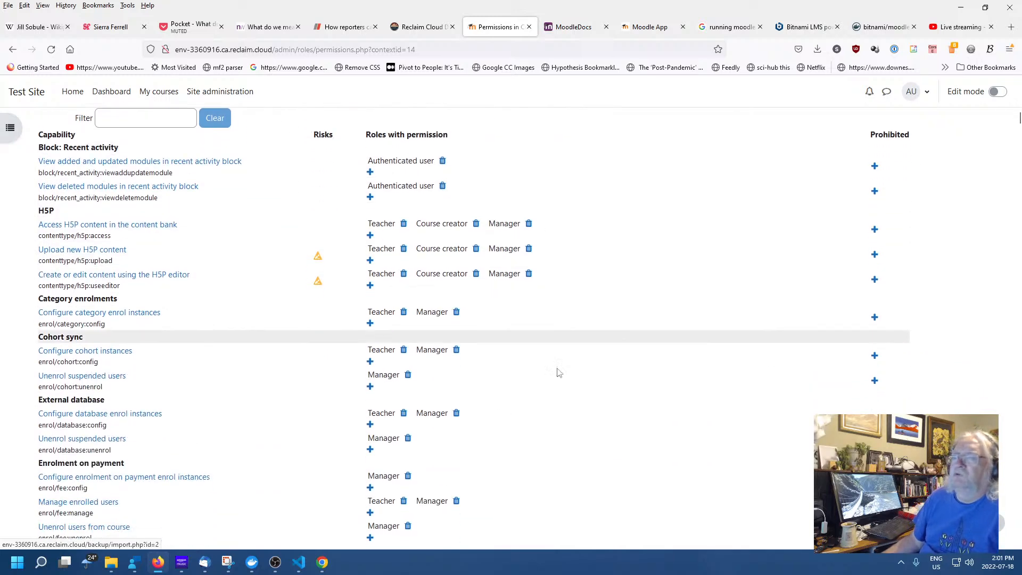
scroll(532, 394, "down", 15)
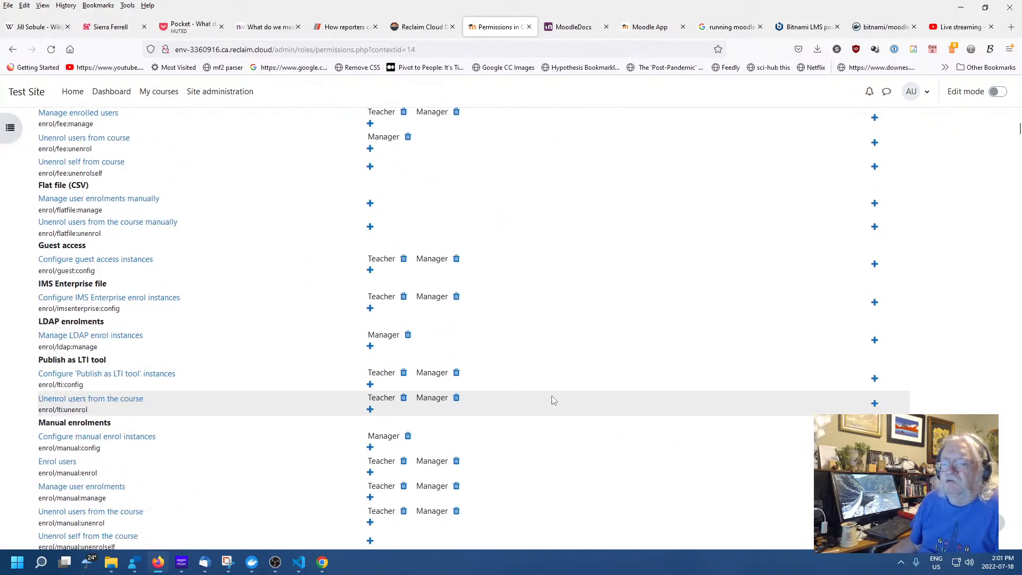
scroll(548, 399, "down", 20)
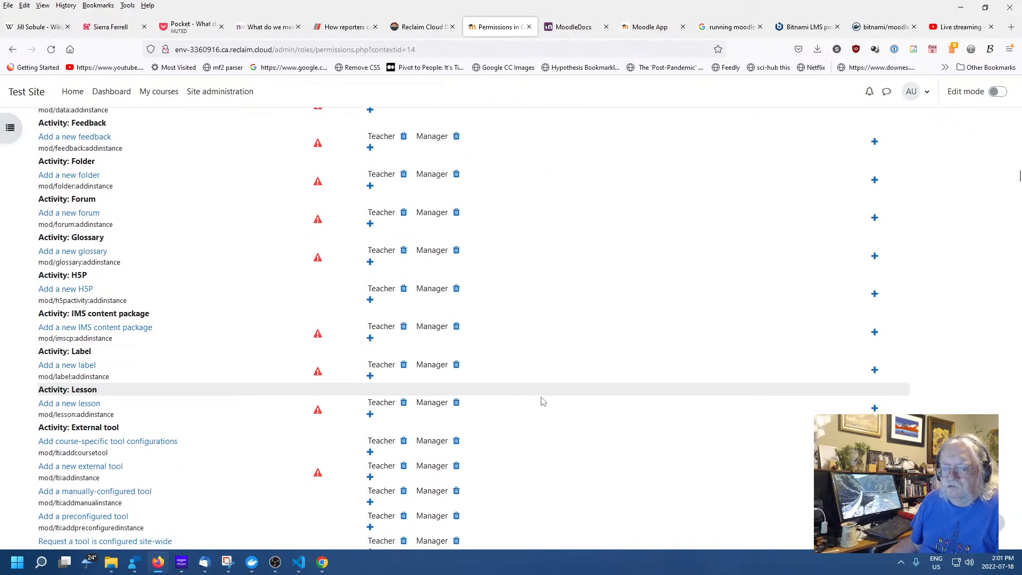
scroll(541, 402, "down", 20)
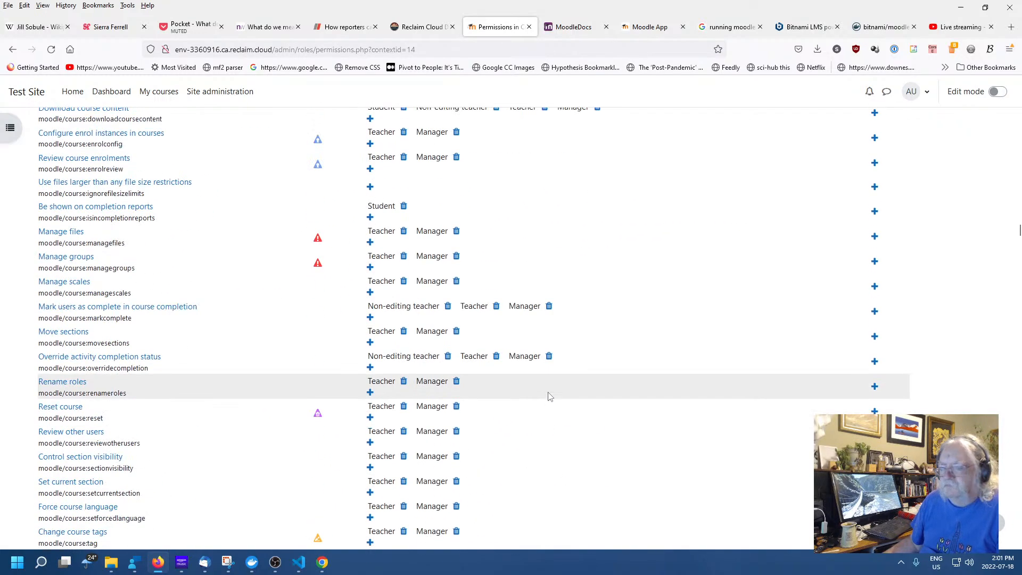
scroll(626, 383, "down", 15)
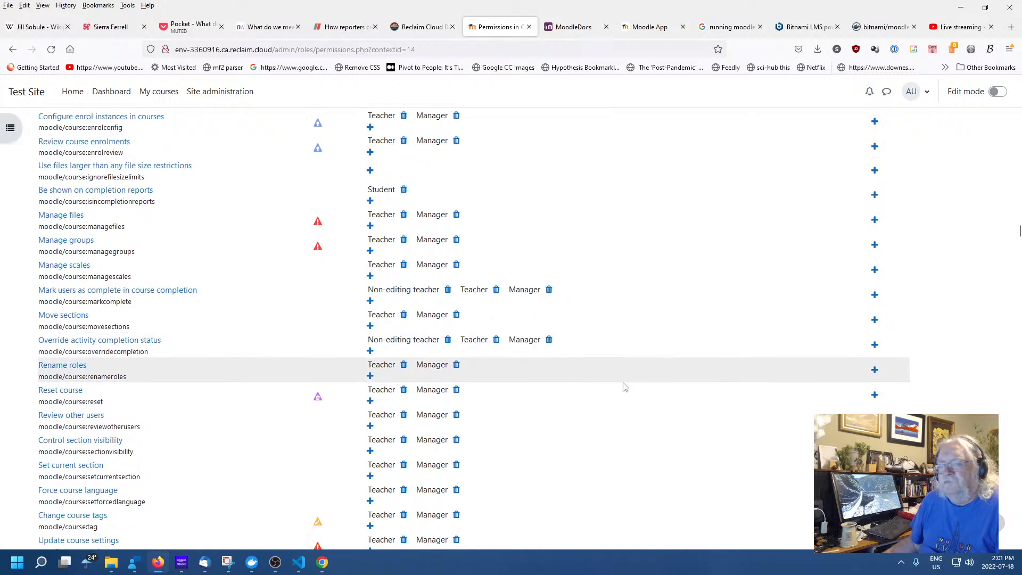
scroll(626, 390, "down", 10)
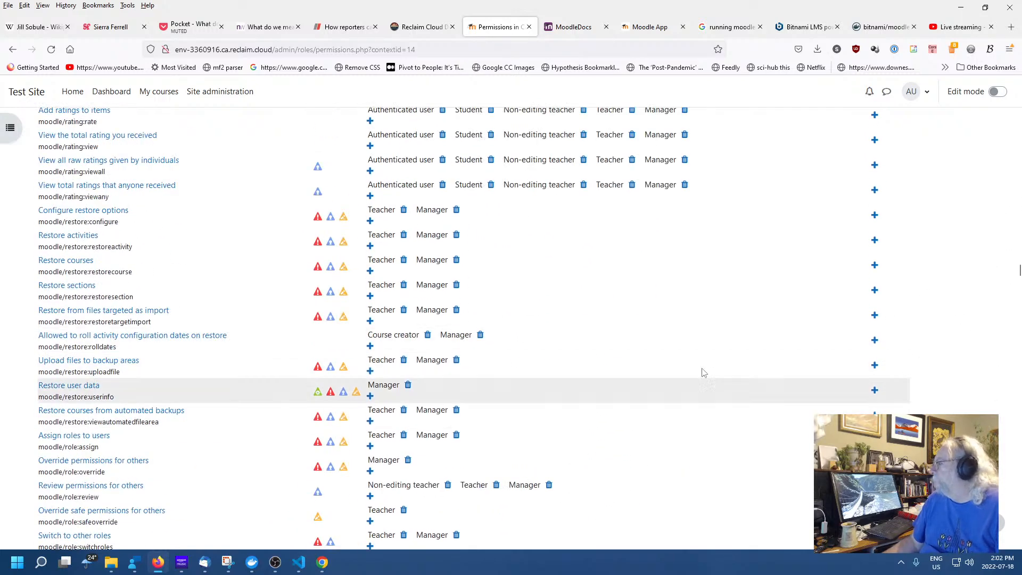
scroll(582, 317, "down", 10)
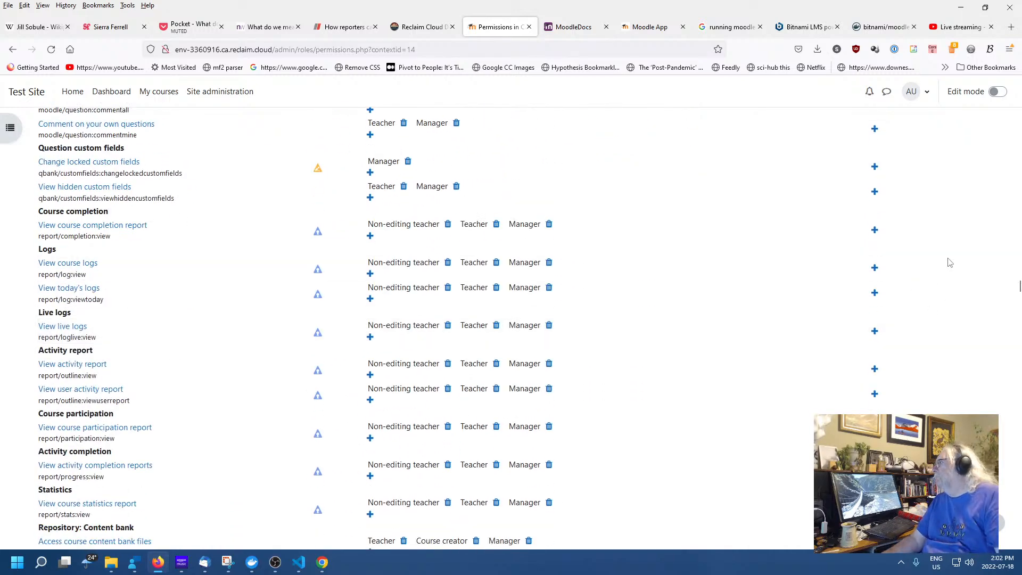
Restore, resize and re-maximize the Firefox window while checking the permissions list
left_click(992, 9)
scroll(721, 315, "down", 5)
left_click_drag(864, 278, 866, 318)
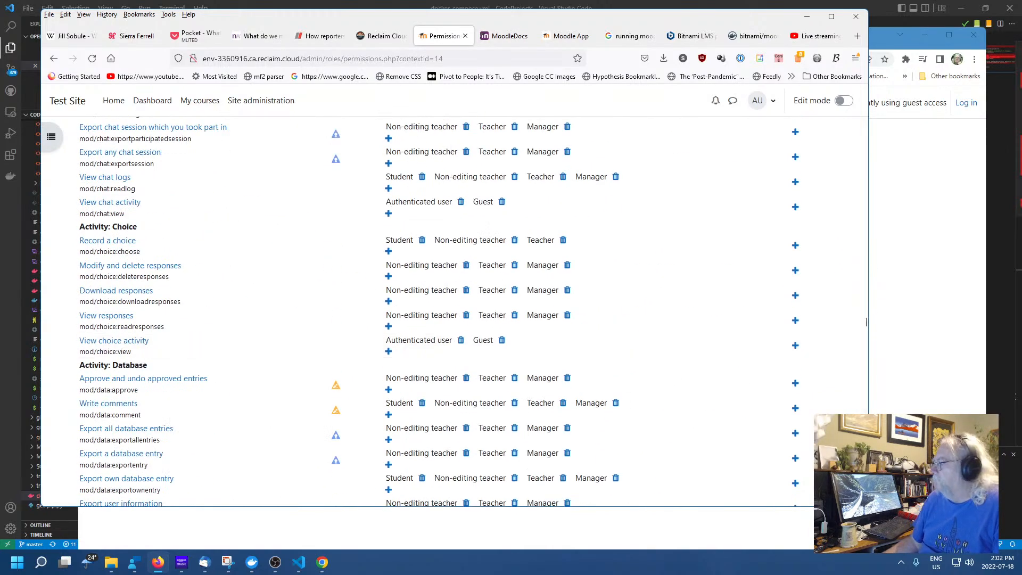
scroll(585, 325, "down", 5)
scroll(597, 324, "down", 3)
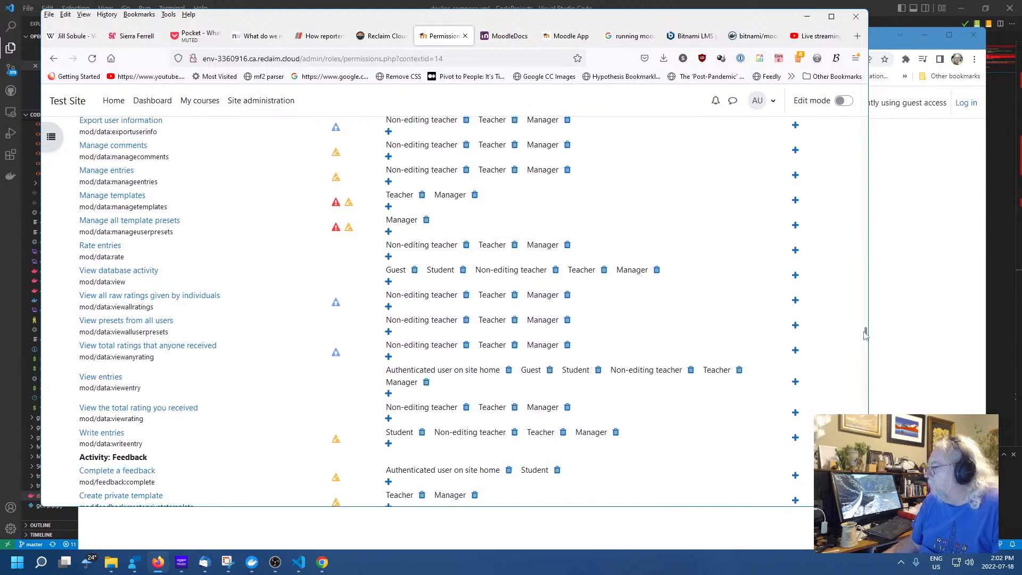
left_click_drag(866, 337, 866, 342)
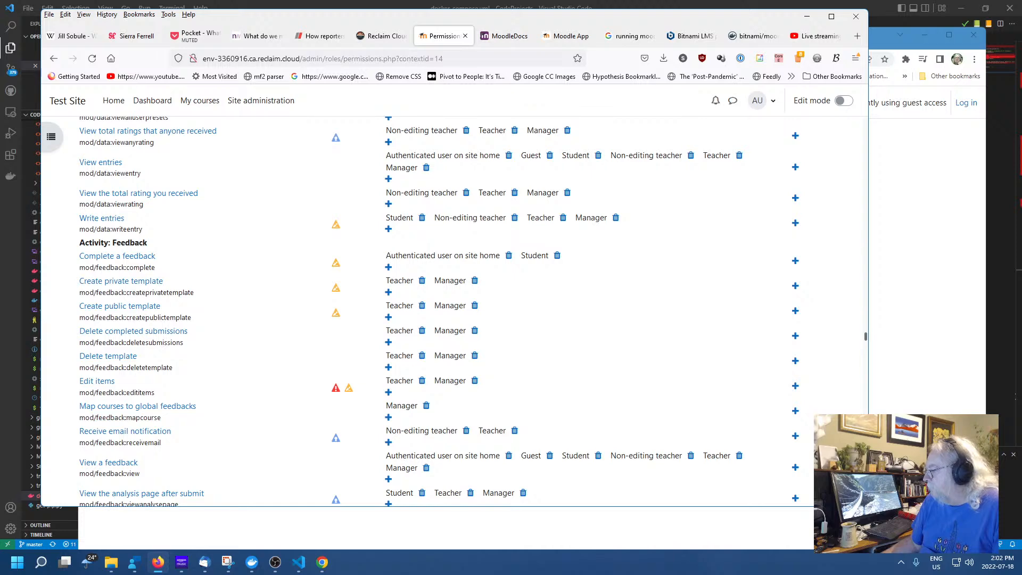
left_click_drag(868, 92, 880, 92)
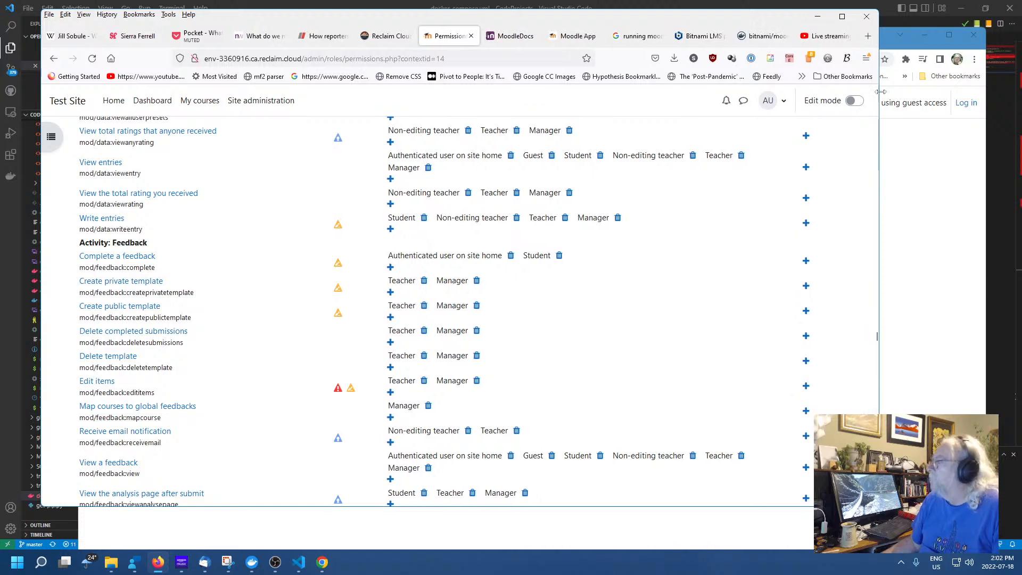
left_click(841, 17)
scroll(990, 320, "down", 3)
scroll(993, 299, "up", 4)
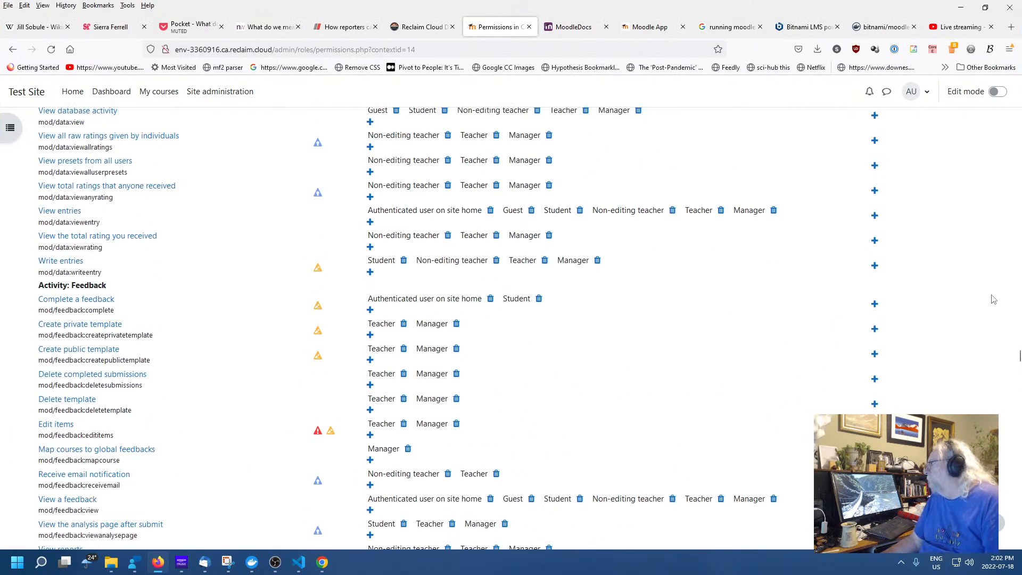
scroll(1008, 341, "down", 3)
scroll(1006, 335, "up", 5)
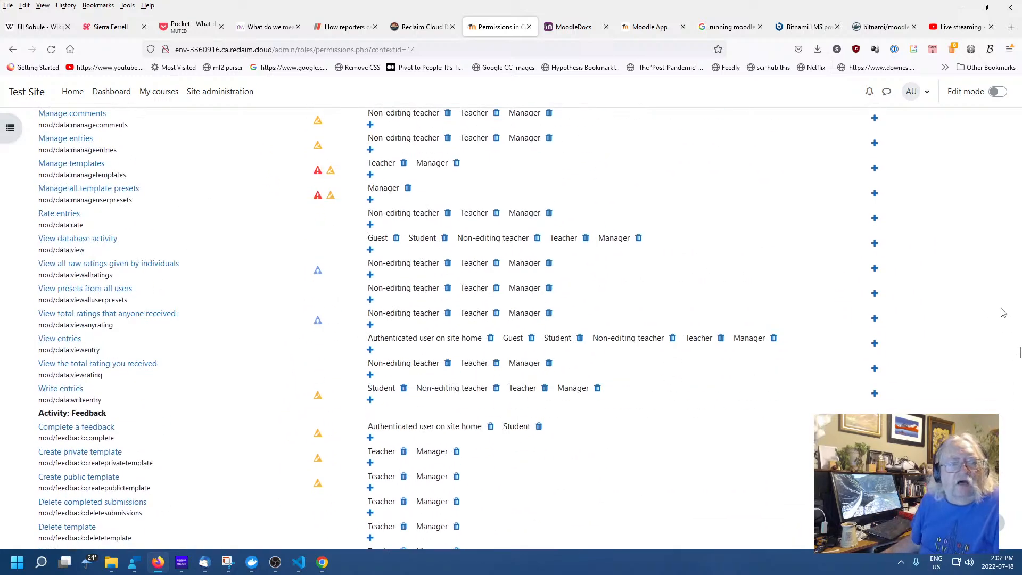
scroll(984, 309, "down", 5)
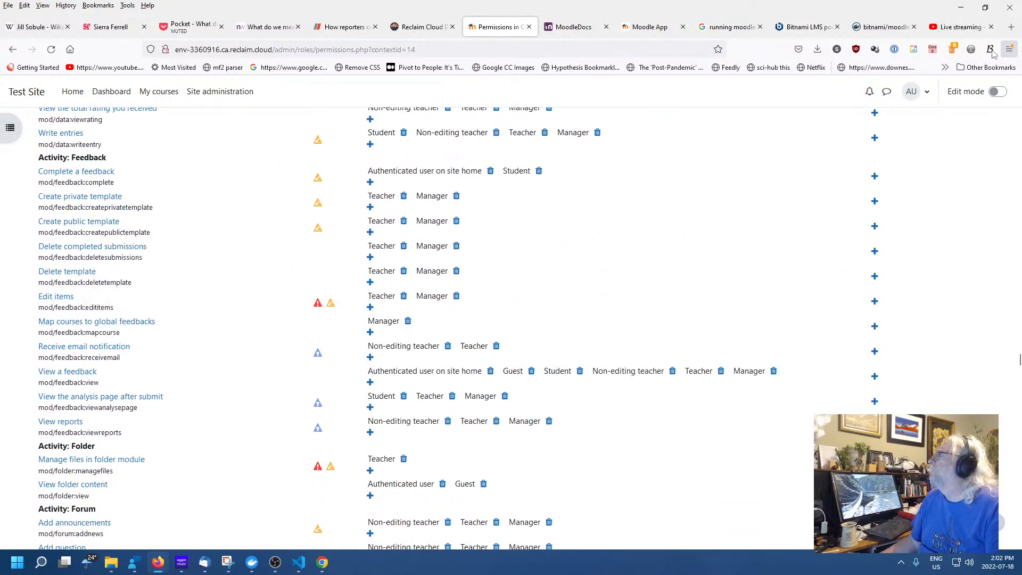
Make the browser window wider and taller and zoom the page to 140%
left_click(987, 9)
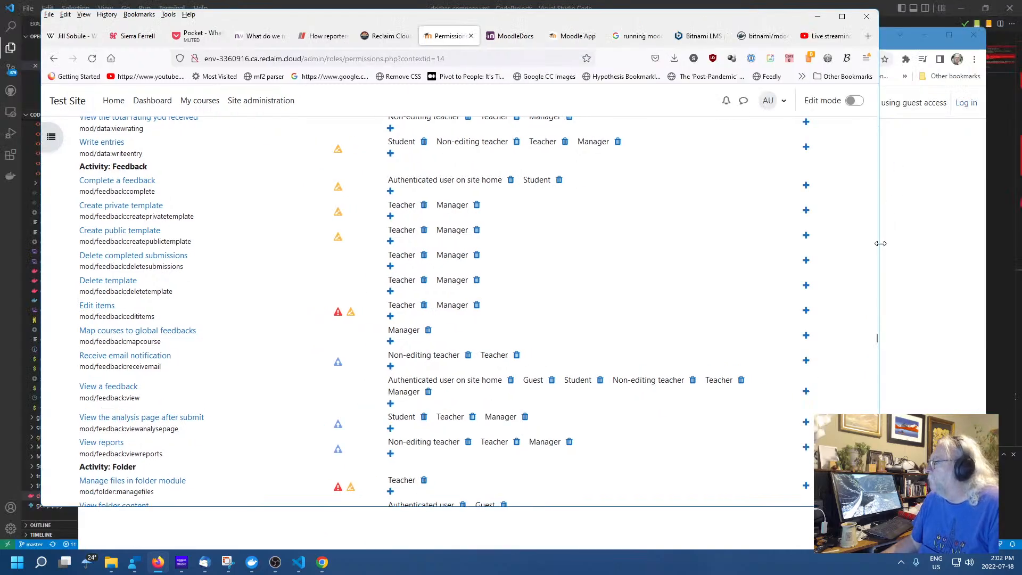
left_click_drag(881, 243, 978, 282)
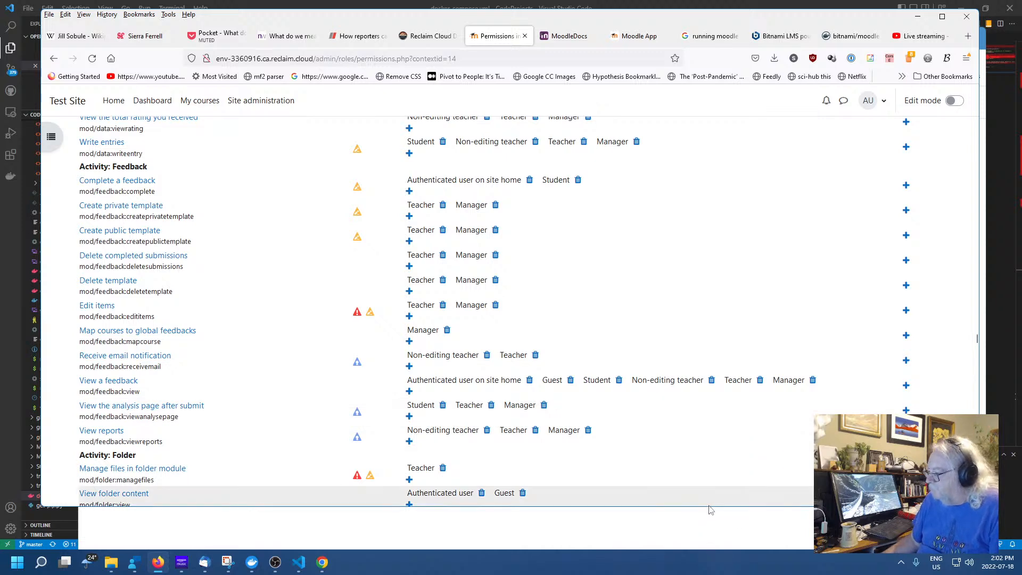
left_click_drag(708, 507, 708, 548)
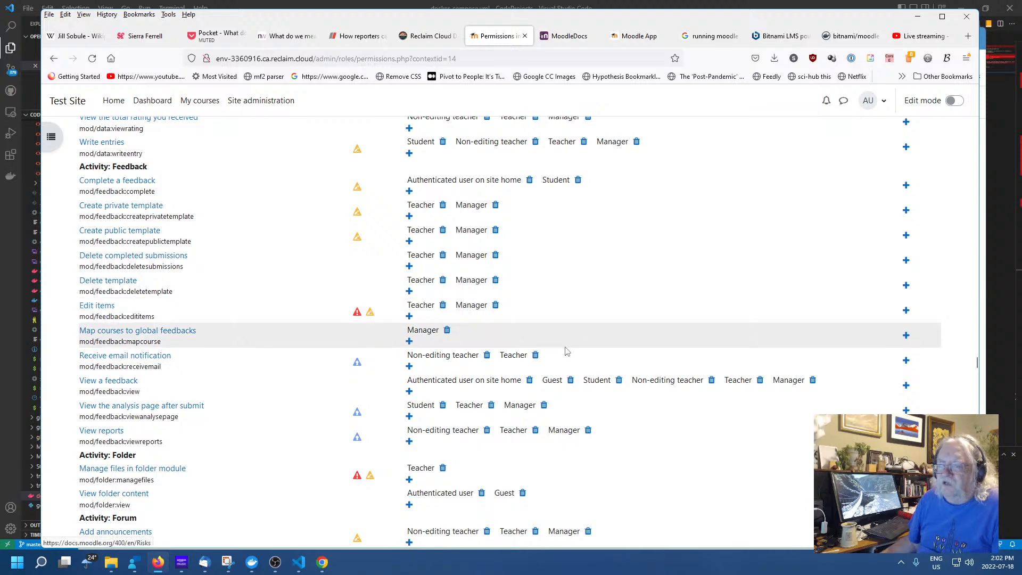
key("ctrl+plus")
key("ctrl+plus")
key("ctrl+plus")
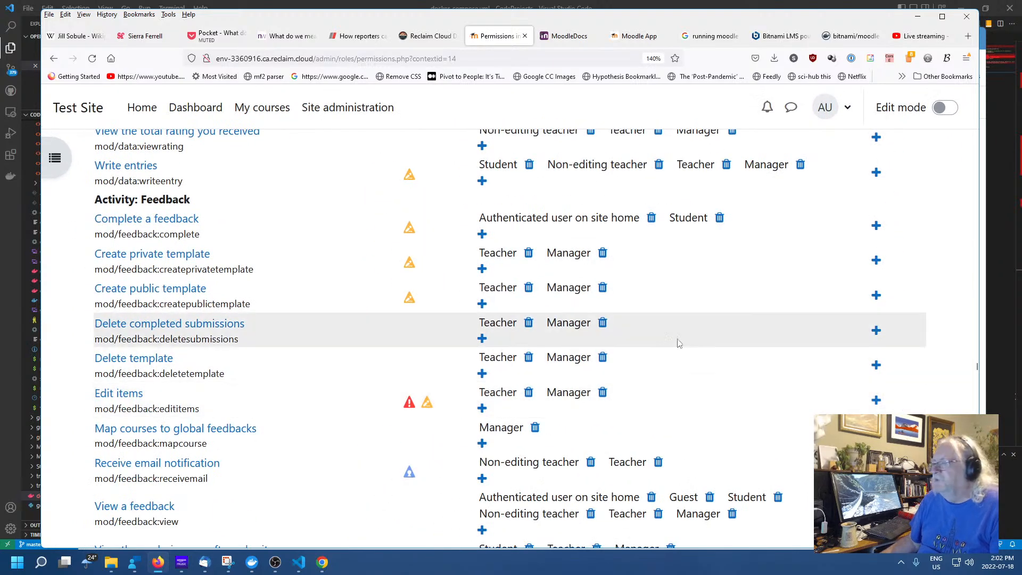
Scroll back to the top of the Test Course capability list
scroll(287, 335, "up", 3)
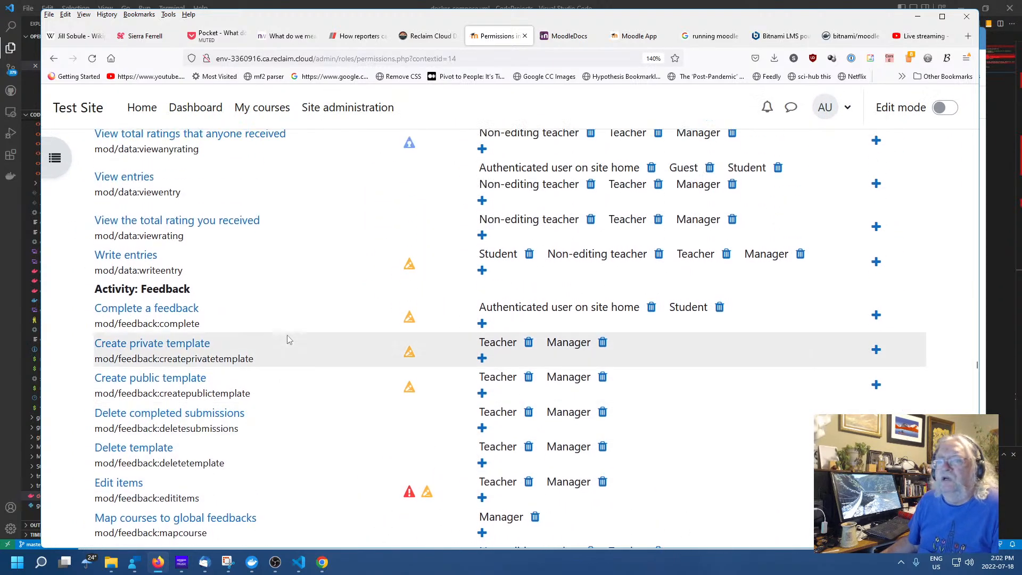
scroll(286, 339, "up", 10)
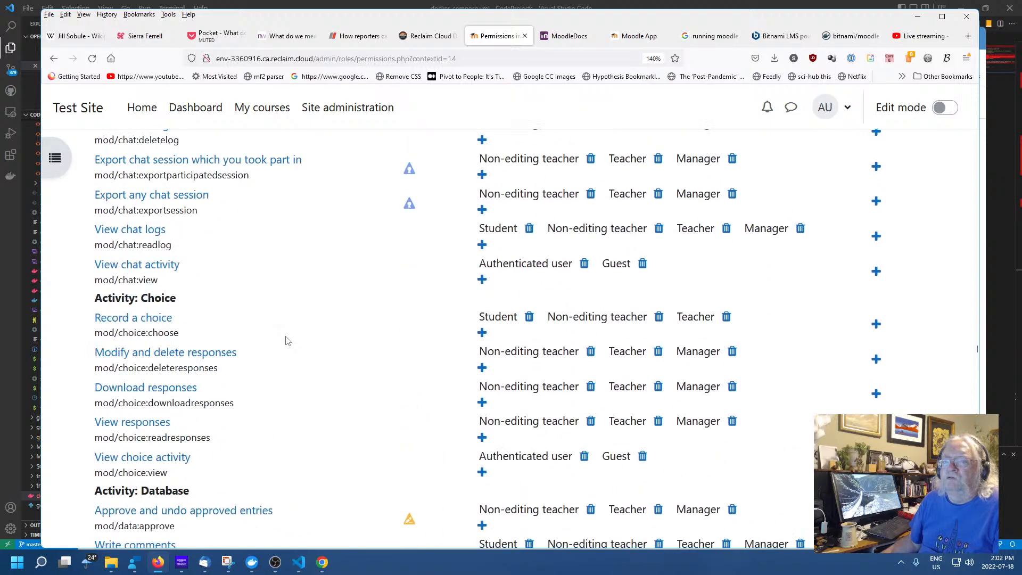
scroll(288, 340, "up", 15)
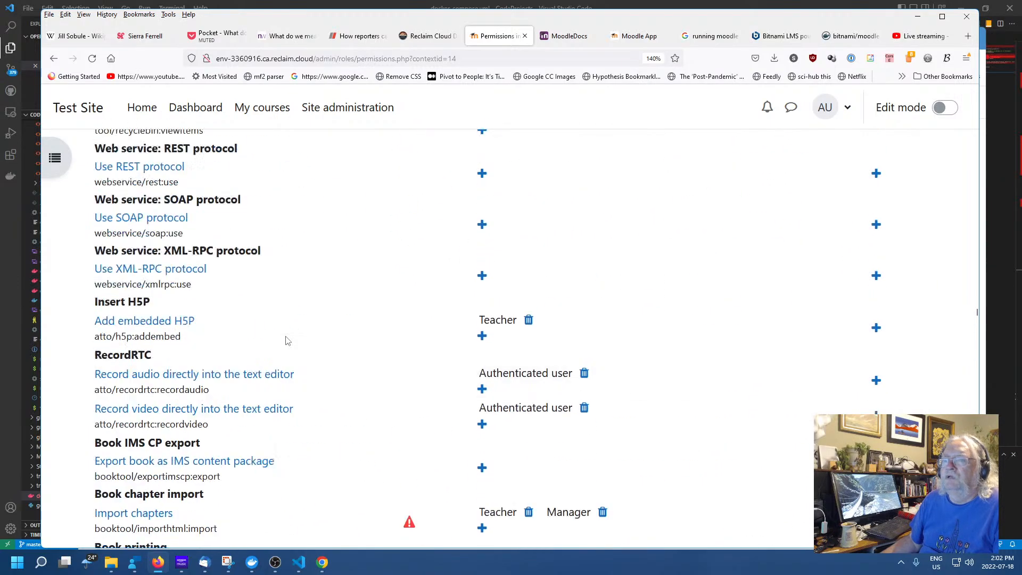
scroll(286, 335, "up", 15)
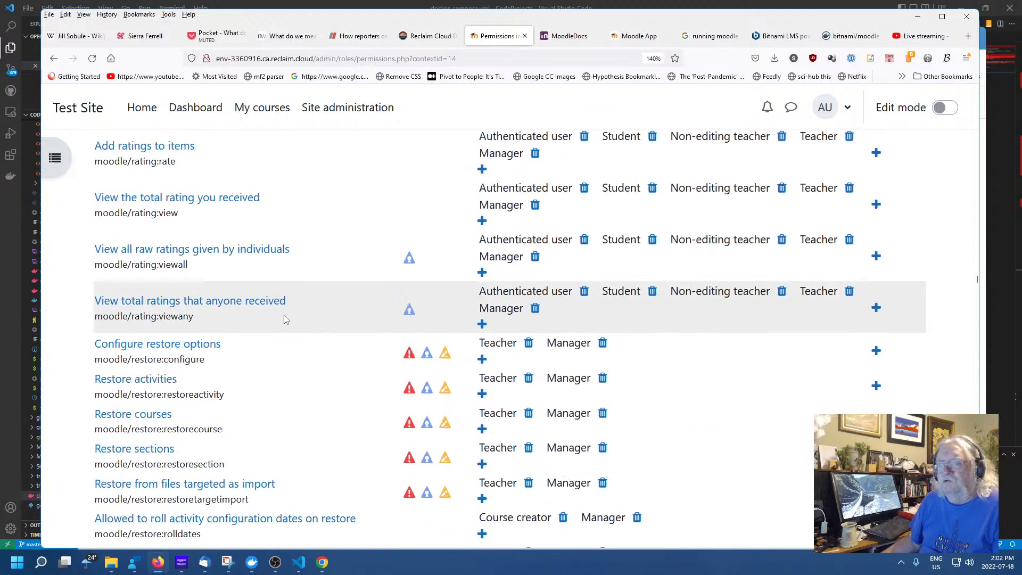
scroll(288, 314, "up", 15)
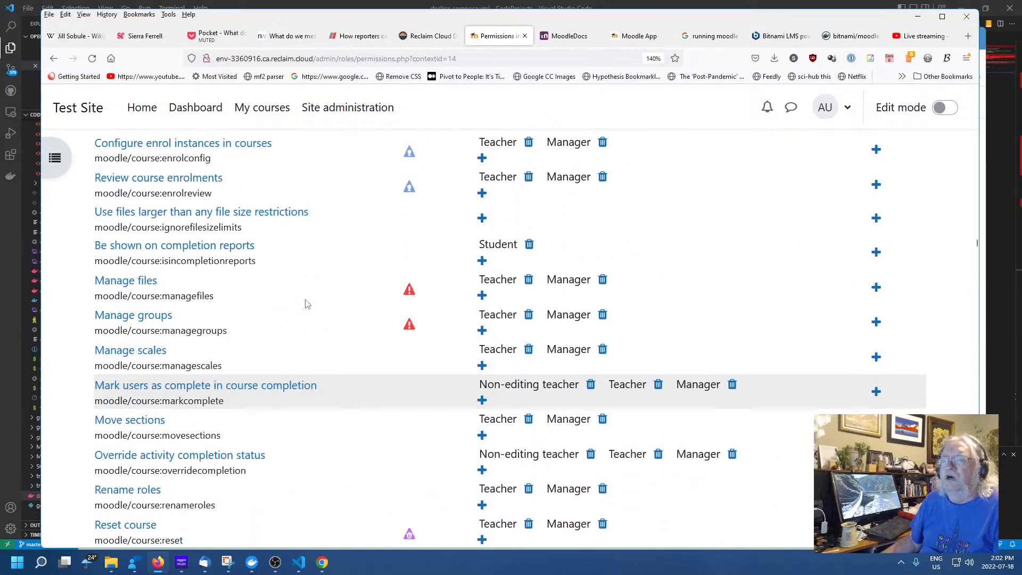
scroll(363, 295, "up", 10)
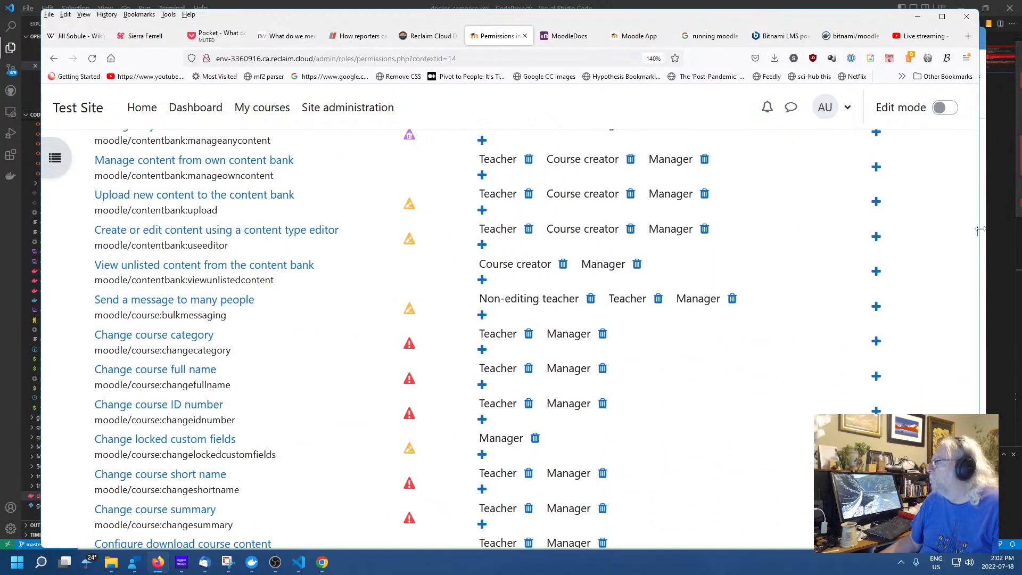
left_click_drag(977, 234, 978, 125)
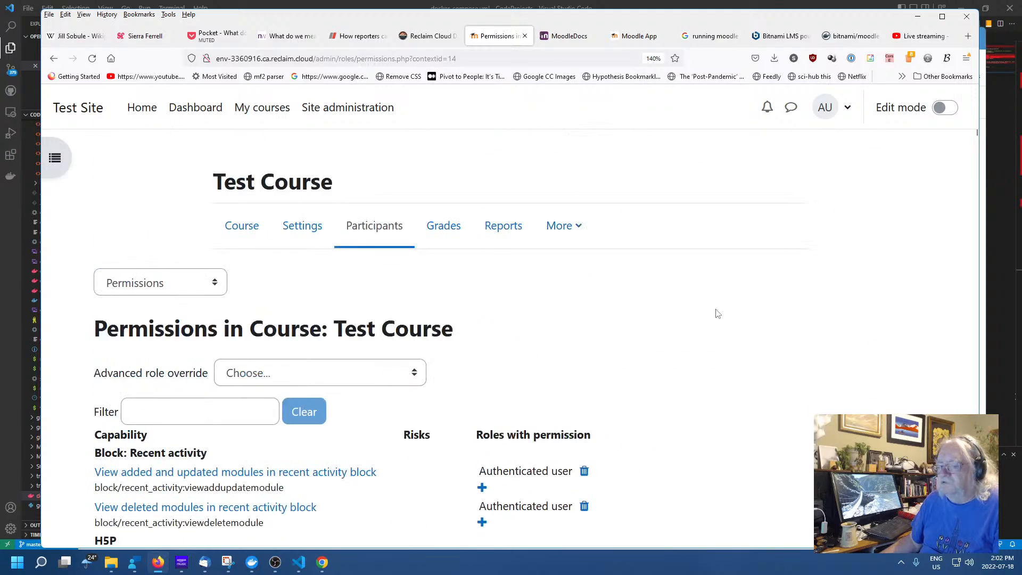
scroll(660, 314, "down", 6)
scroll(456, 338, "up", 8)
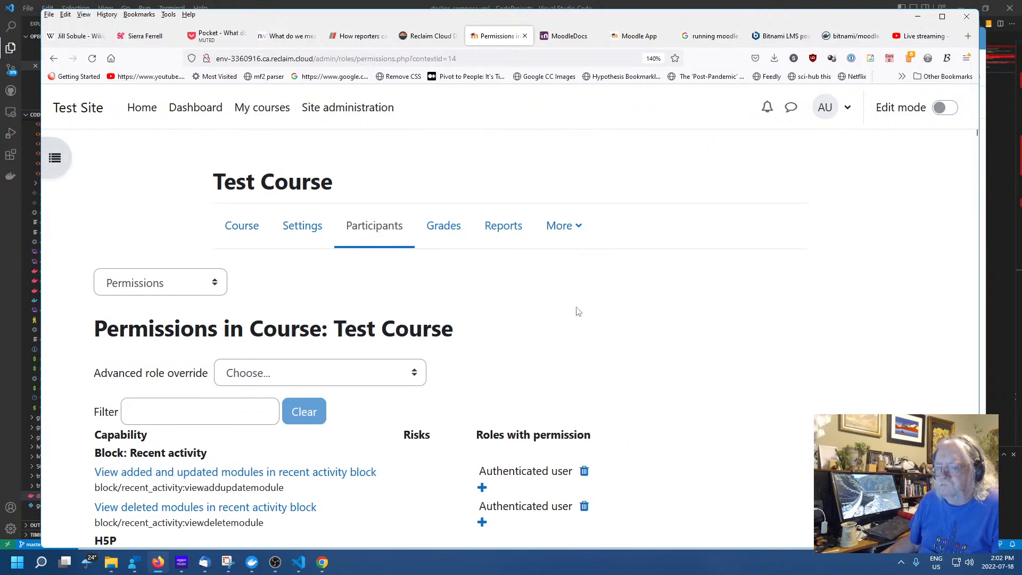
scroll(553, 315, "down", 5)
scroll(586, 240, "up", 3)
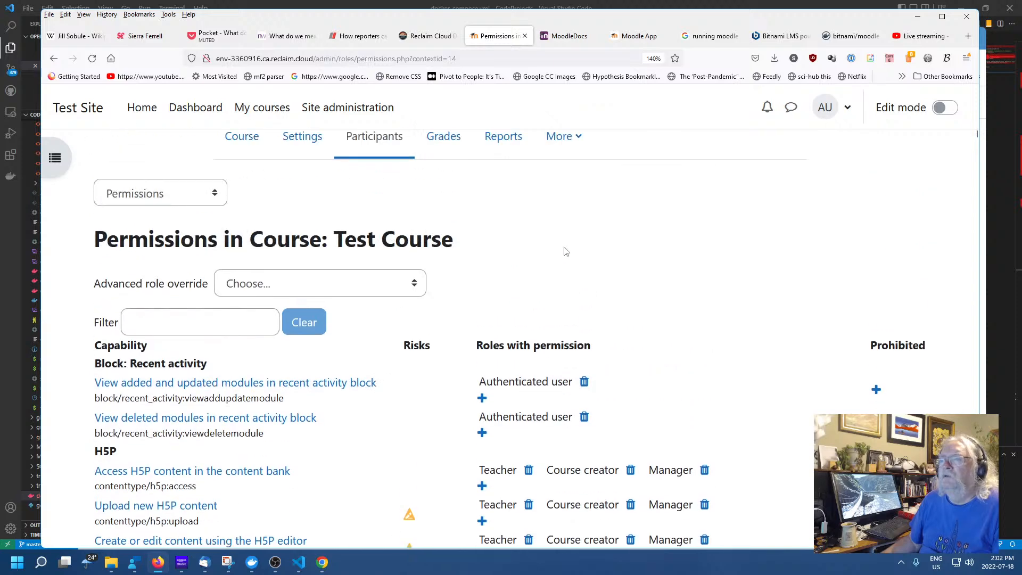
Add Guest alongside Authenticated user for 'View added and updated modules in recent activity block'
left_click(413, 287)
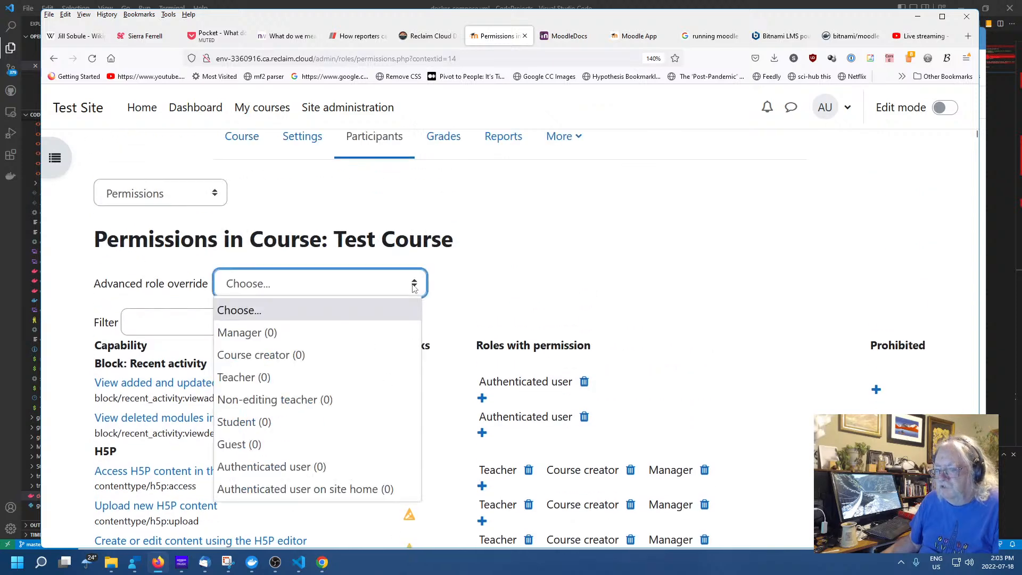
left_click(413, 287)
left_click(685, 254)
scroll(686, 258, "down", 3)
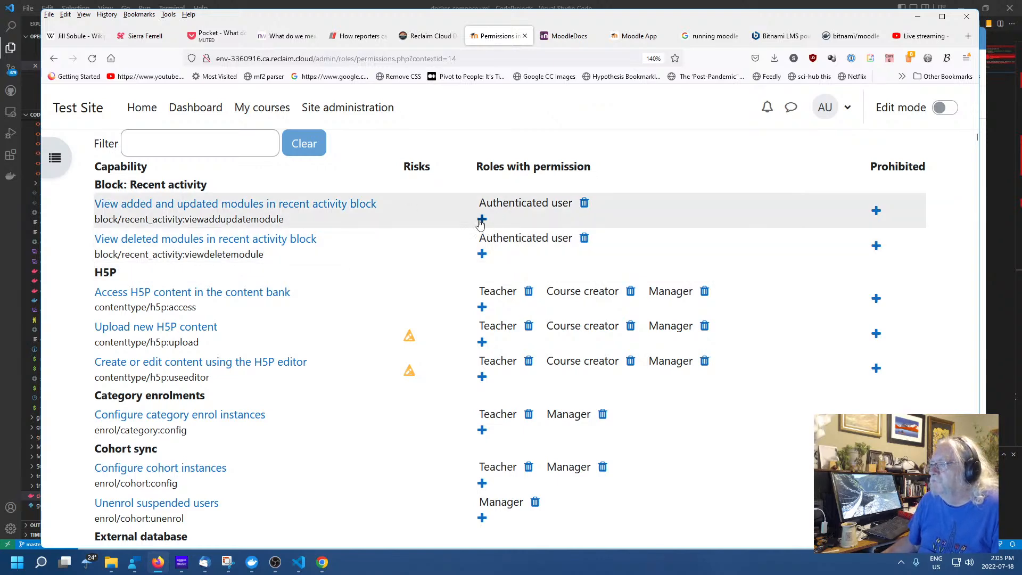
left_click(481, 219)
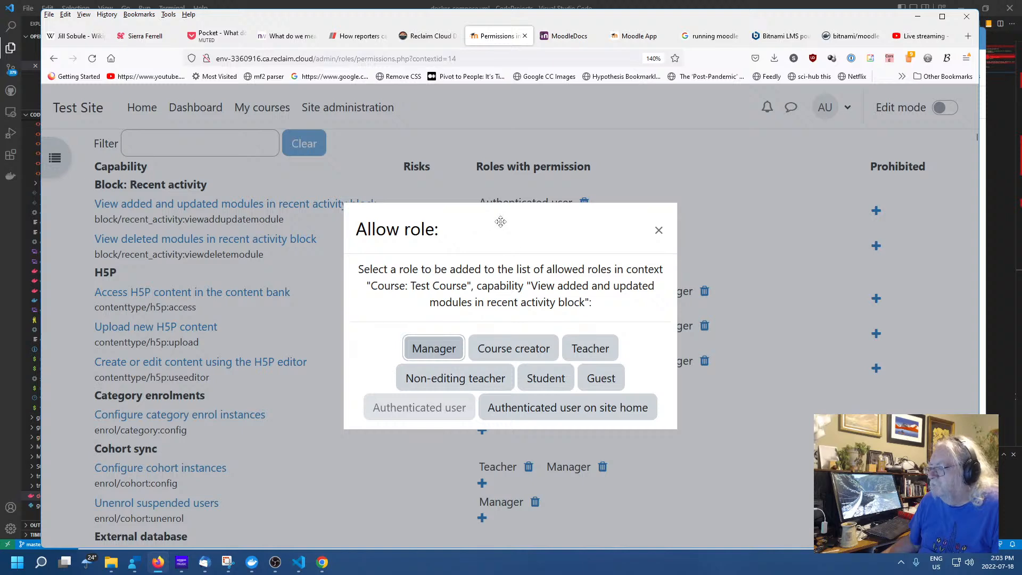
left_click(601, 378)
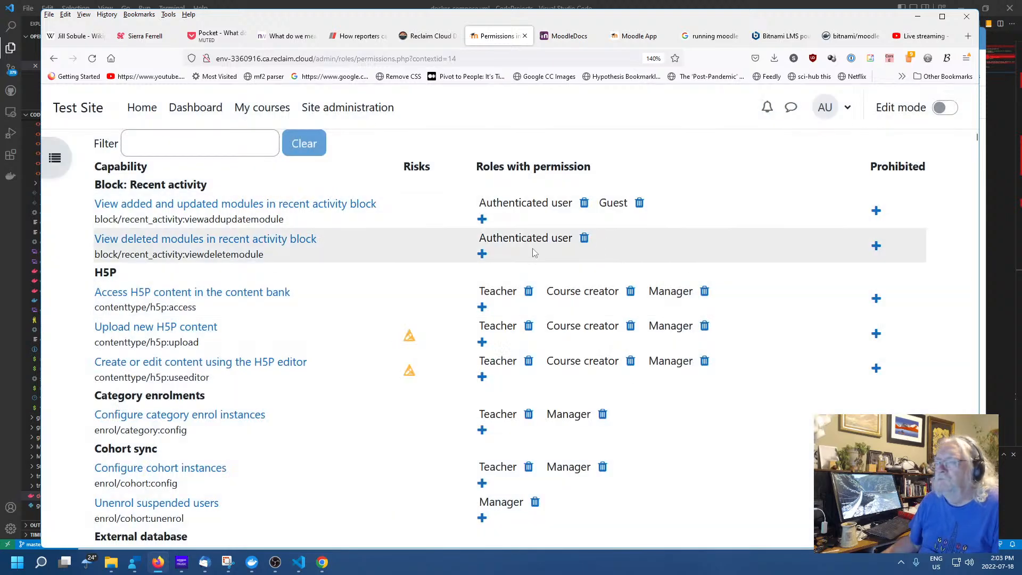
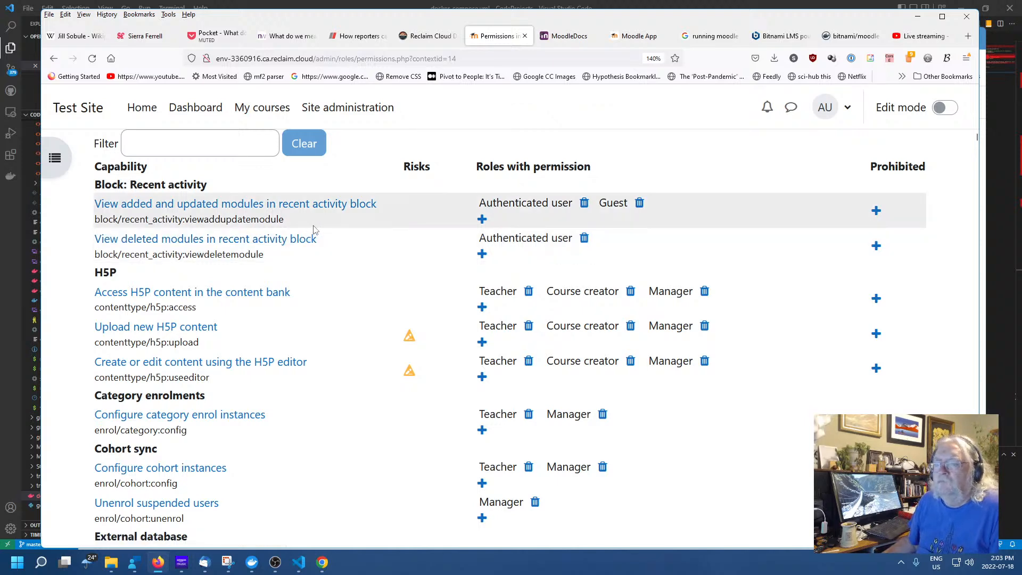
Allow the Guest role to view deleted modules and to self enrol in Test Course
scroll(313, 229, "down", 5)
scroll(314, 228, "up", 5)
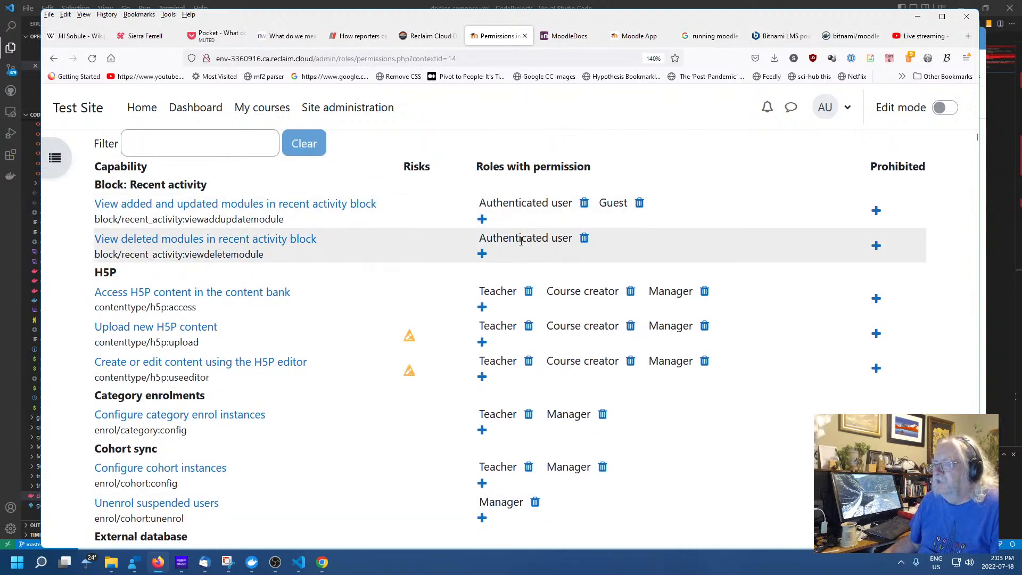
left_click(482, 254)
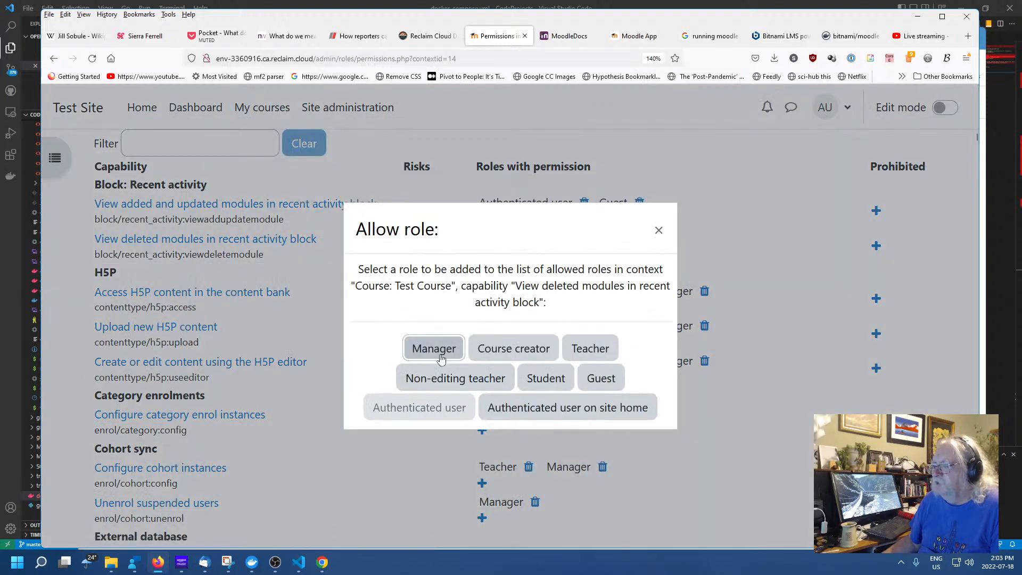
left_click(600, 379)
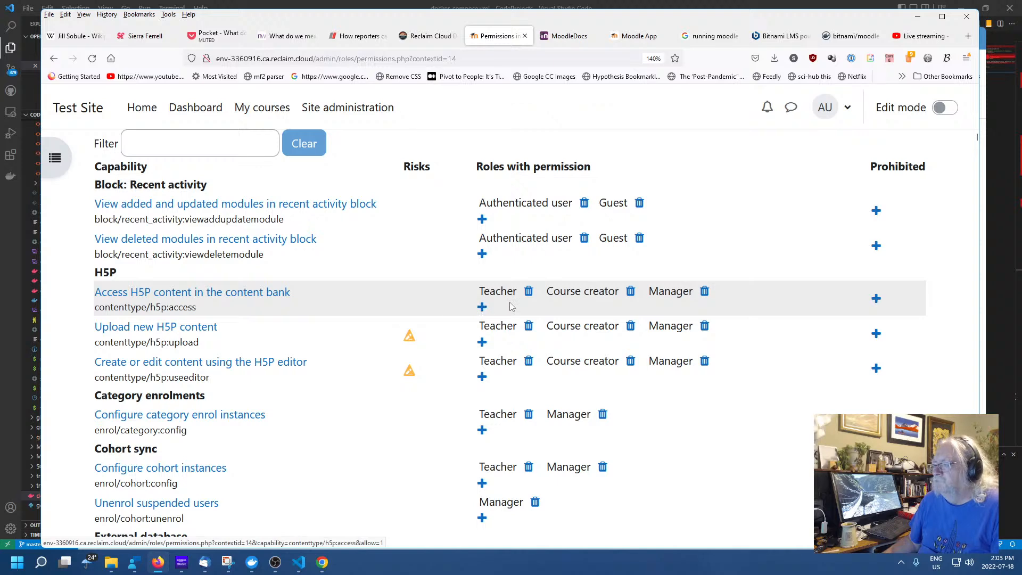
scroll(477, 303, "down", 3)
scroll(463, 303, "down", 3)
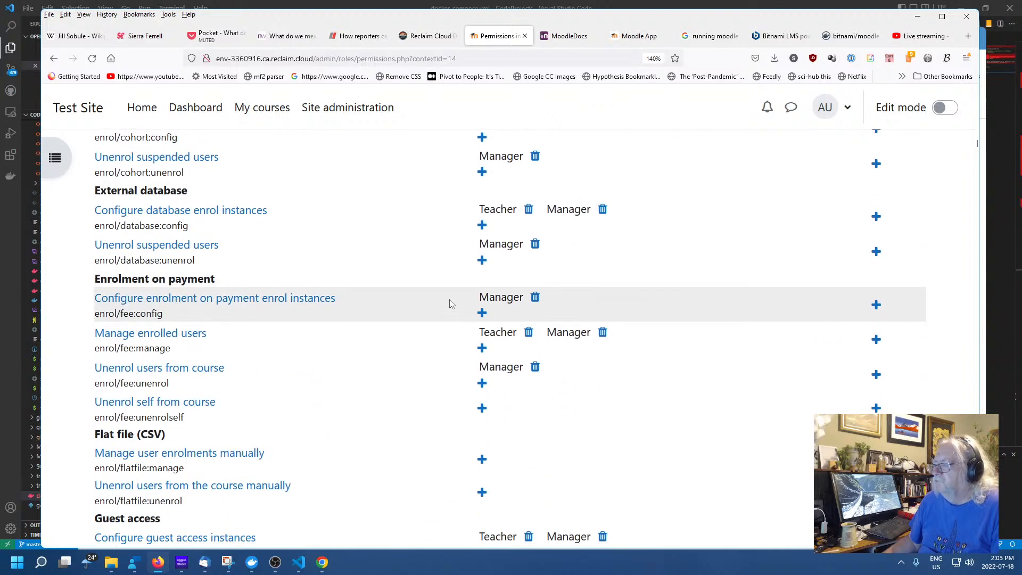
scroll(448, 301, "up", 6)
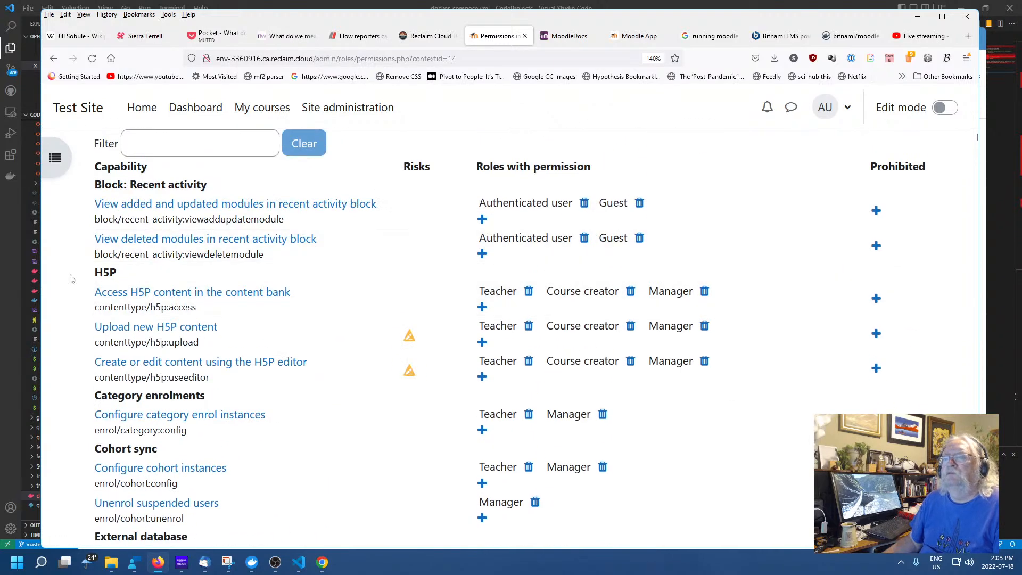
scroll(78, 294, "down", 2)
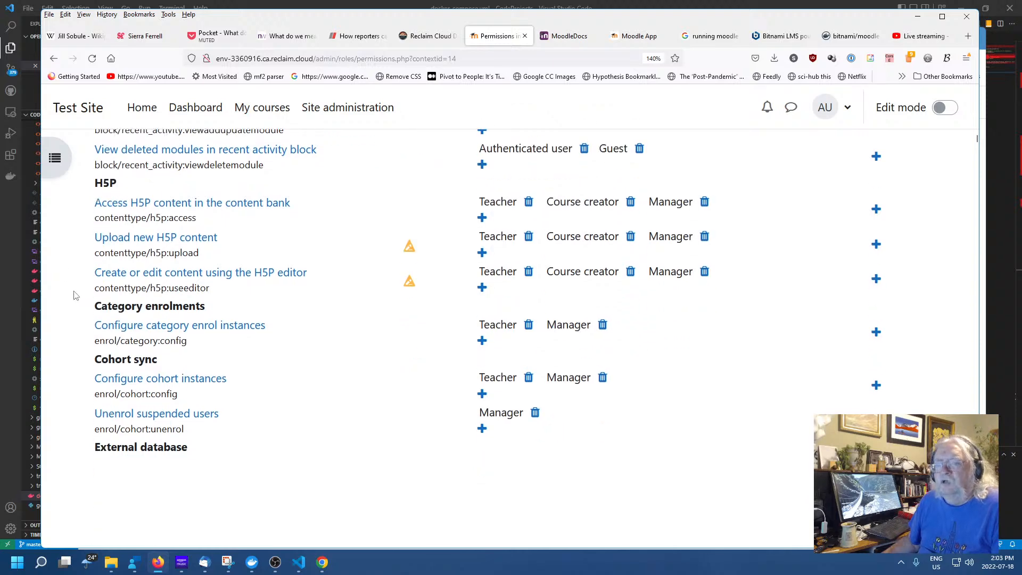
scroll(616, 351, "down", 6)
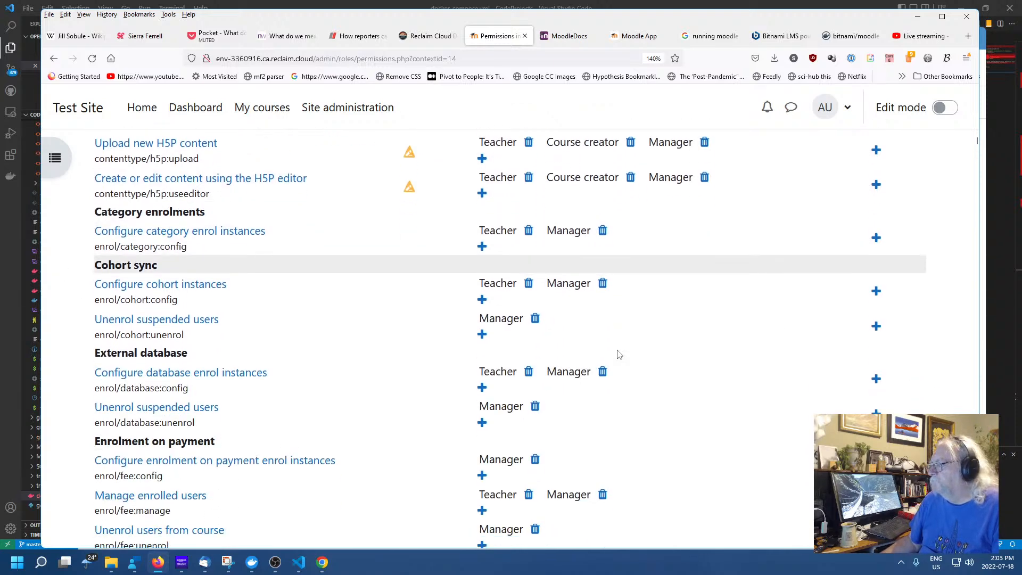
scroll(573, 335, "down", 15)
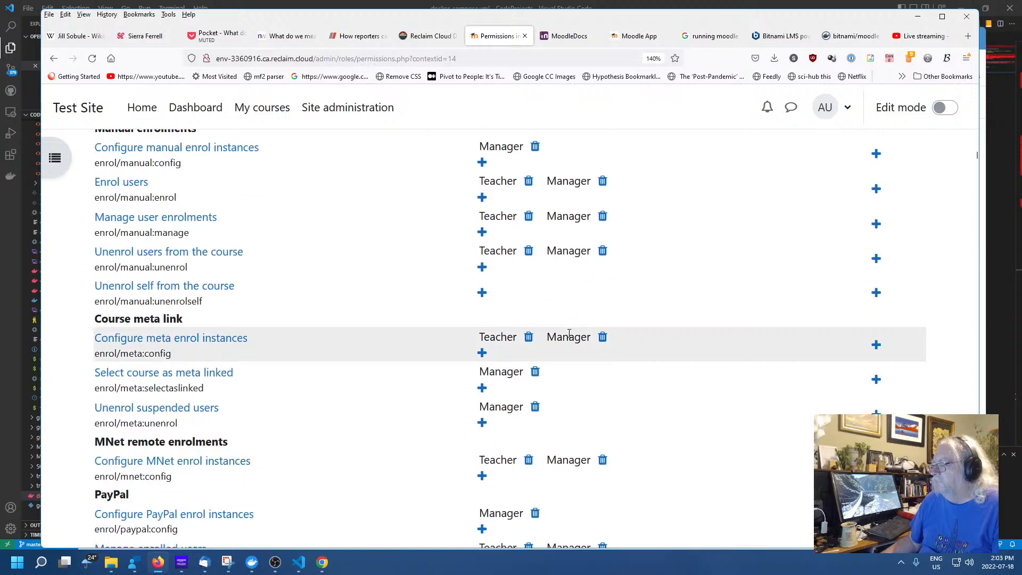
scroll(568, 333, "down", 8)
scroll(553, 337, "up", 6)
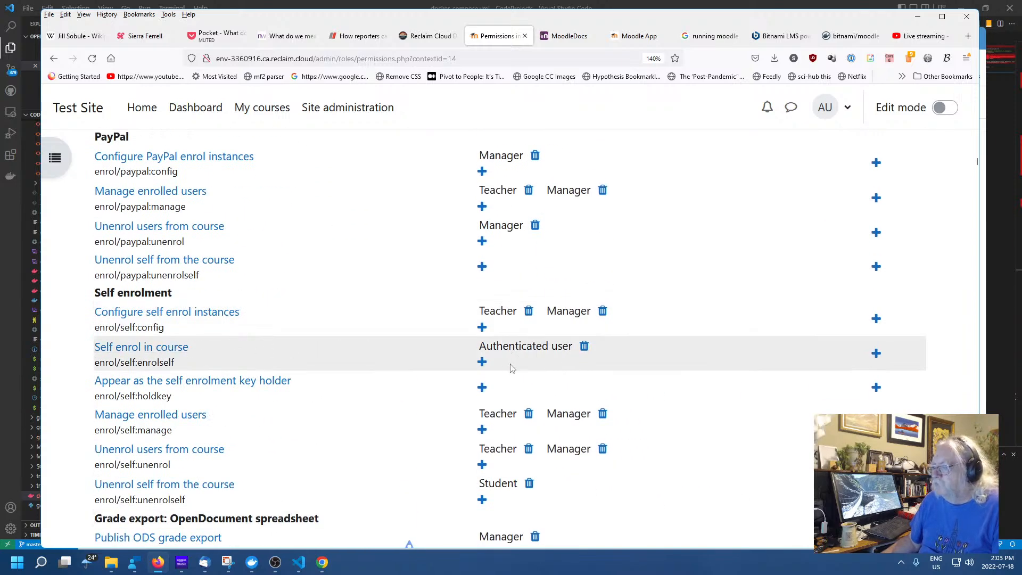
left_click(482, 362)
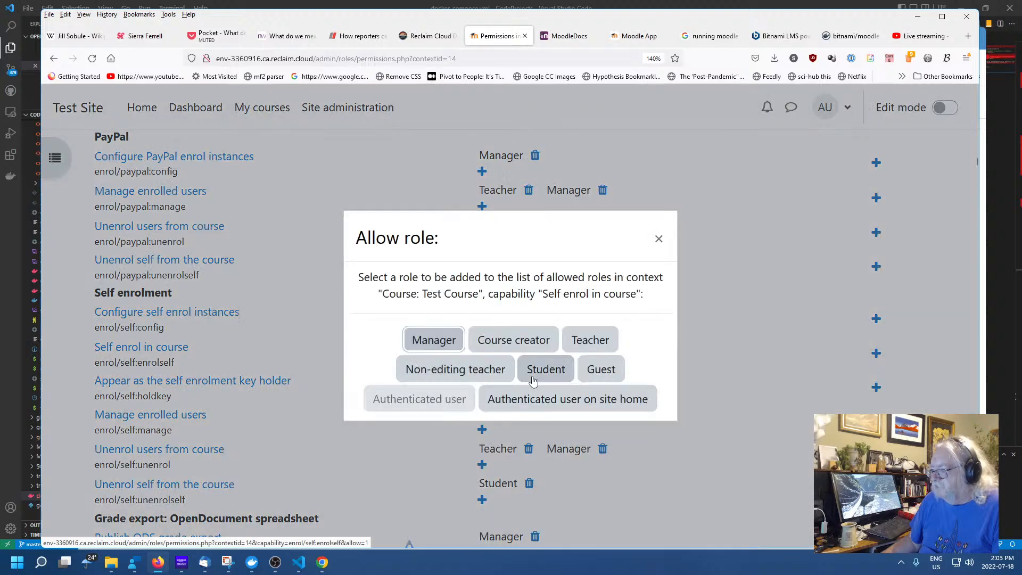
left_click(599, 373)
Also allow Guest to post comments and view course competencies
scroll(524, 386, "down", 8)
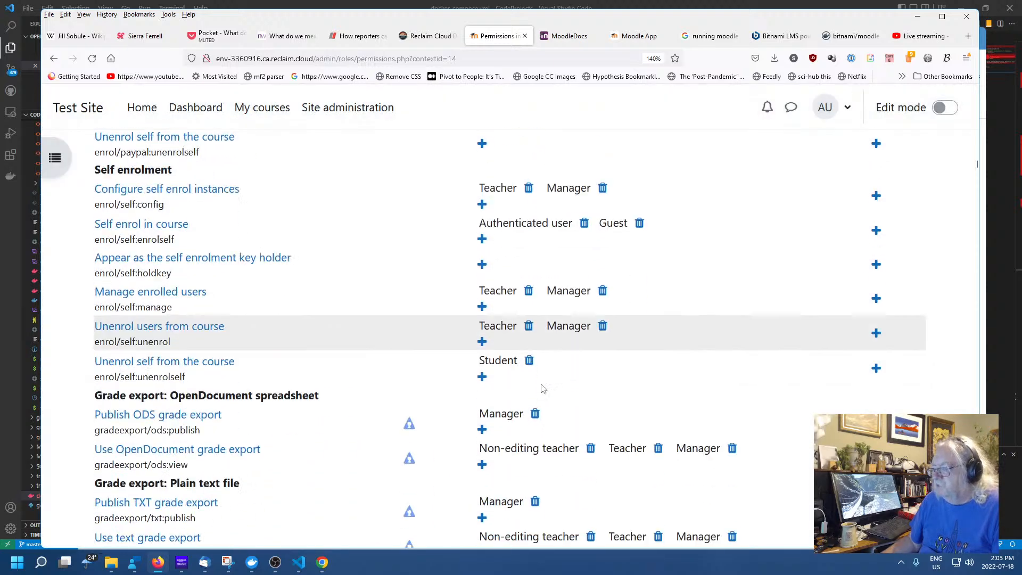
scroll(543, 388, "down", 8)
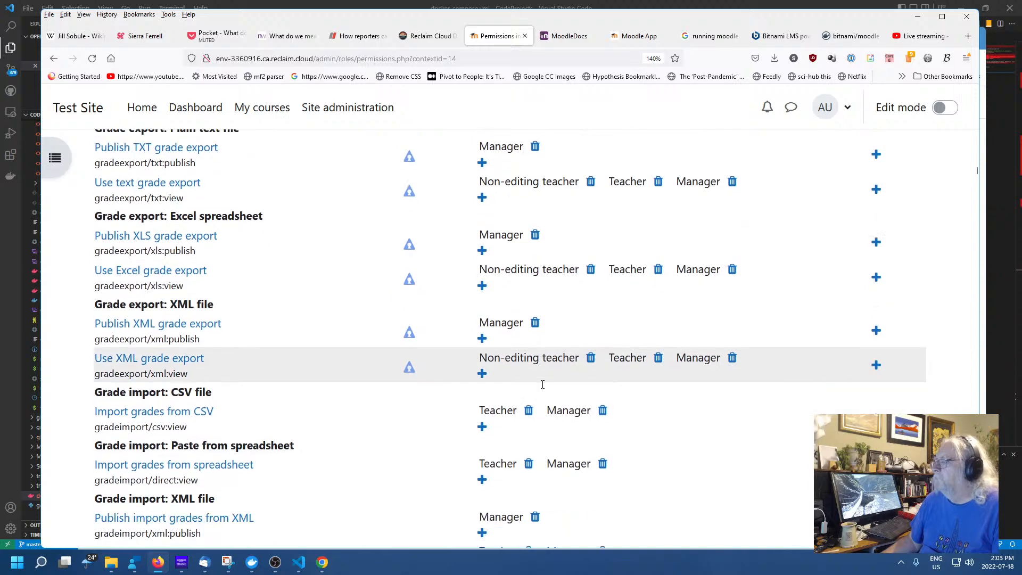
scroll(542, 385, "down", 8)
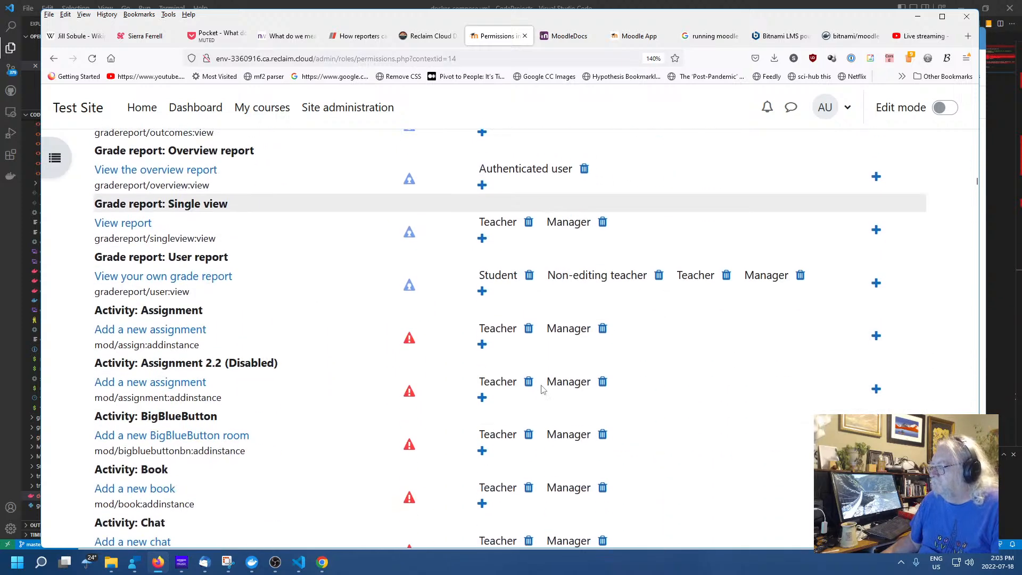
scroll(542, 385, "down", 10)
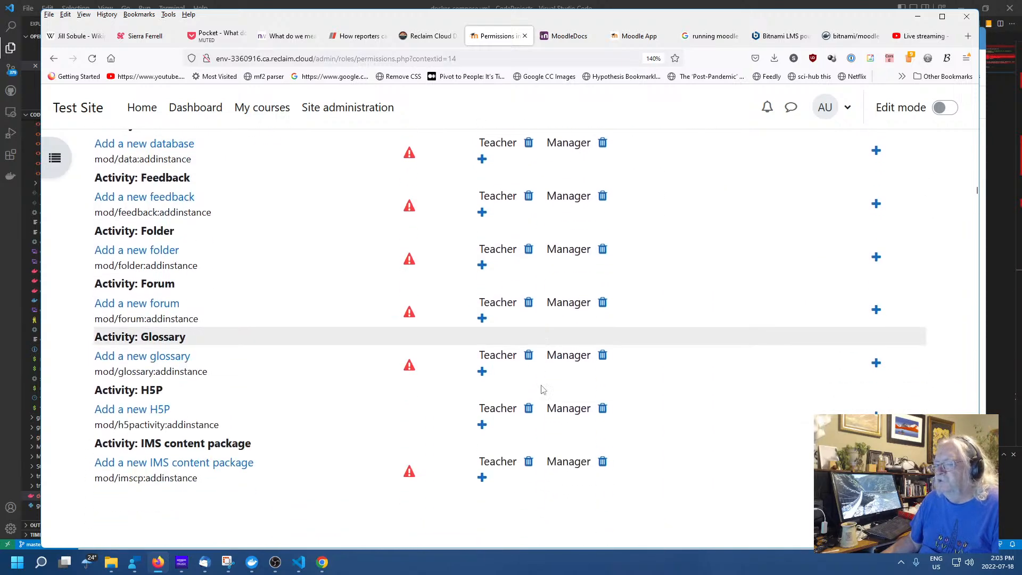
scroll(542, 385, "down", 4)
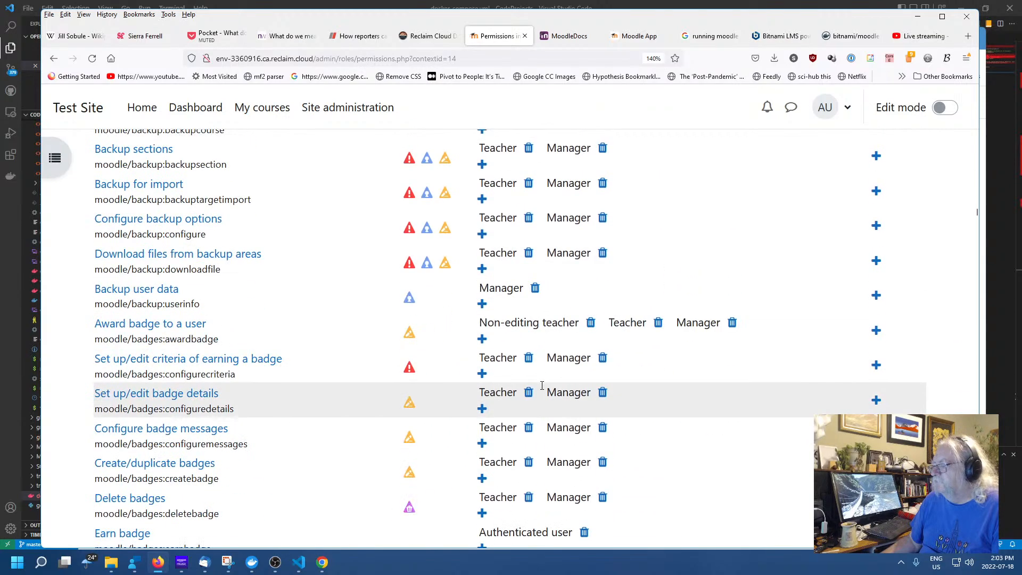
scroll(542, 385, "up", 5)
scroll(540, 390, "down", 1)
scroll(541, 390, "down", 15)
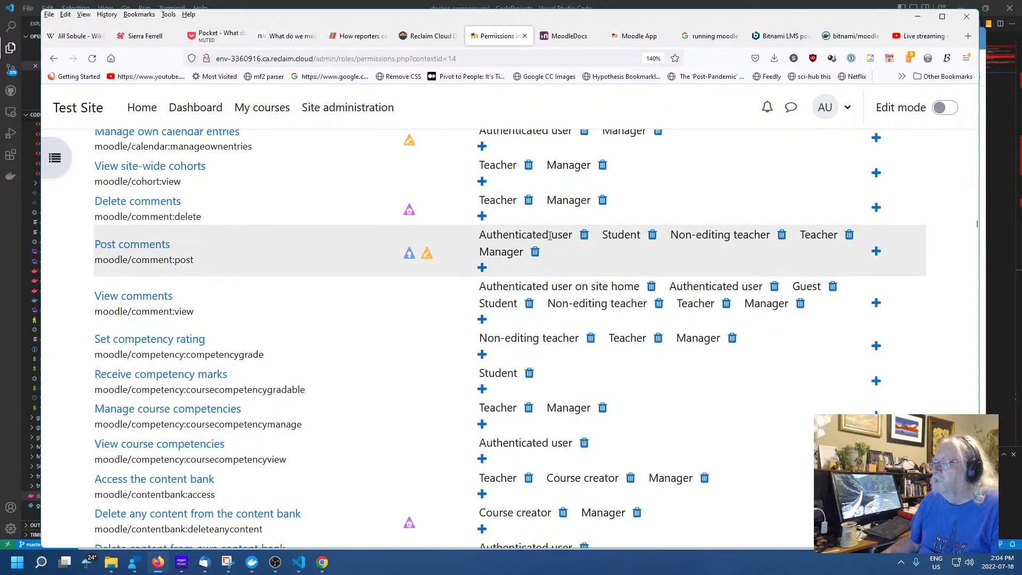
left_click(482, 267)
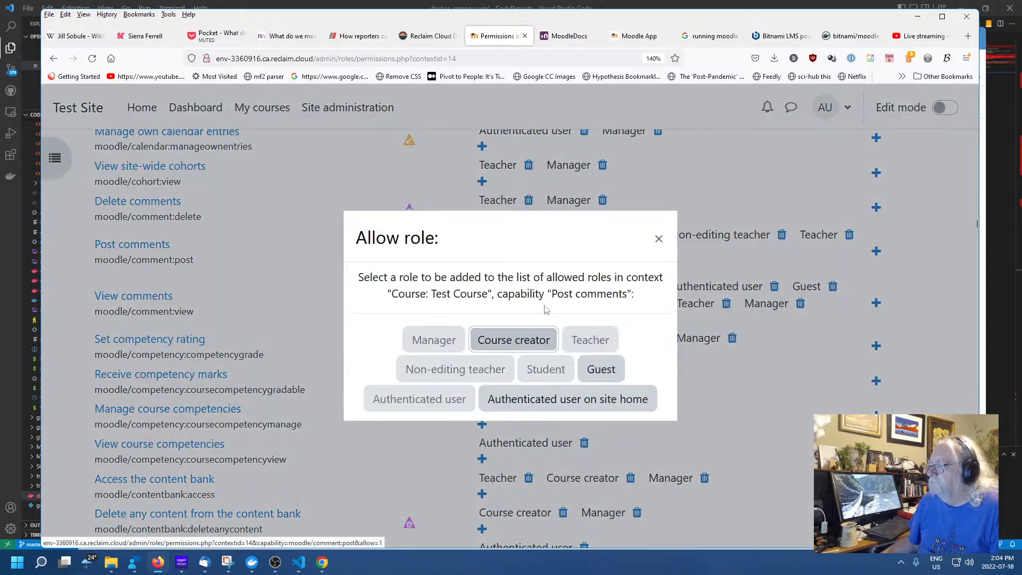
left_click(605, 379)
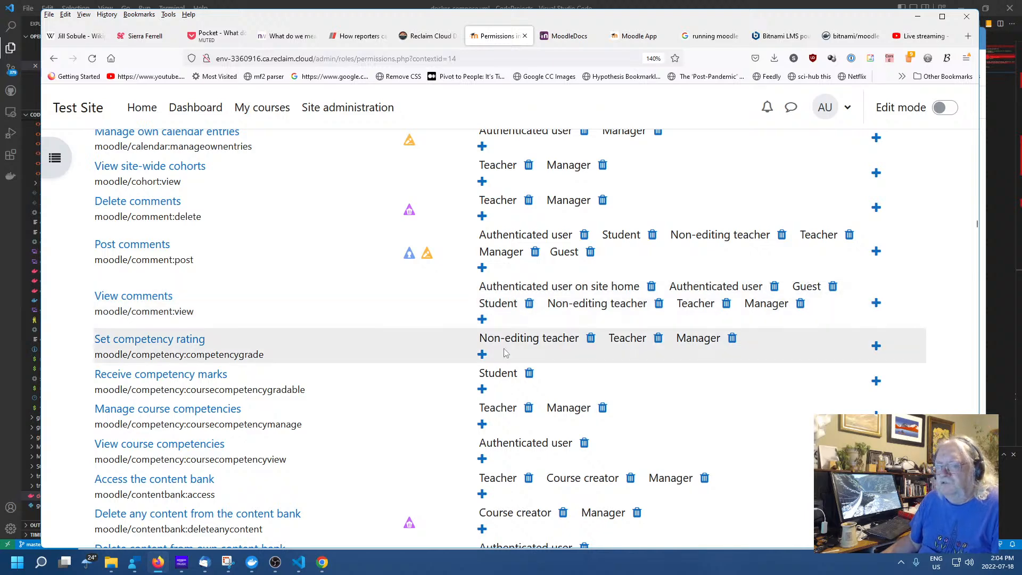
scroll(608, 357, "down", 3)
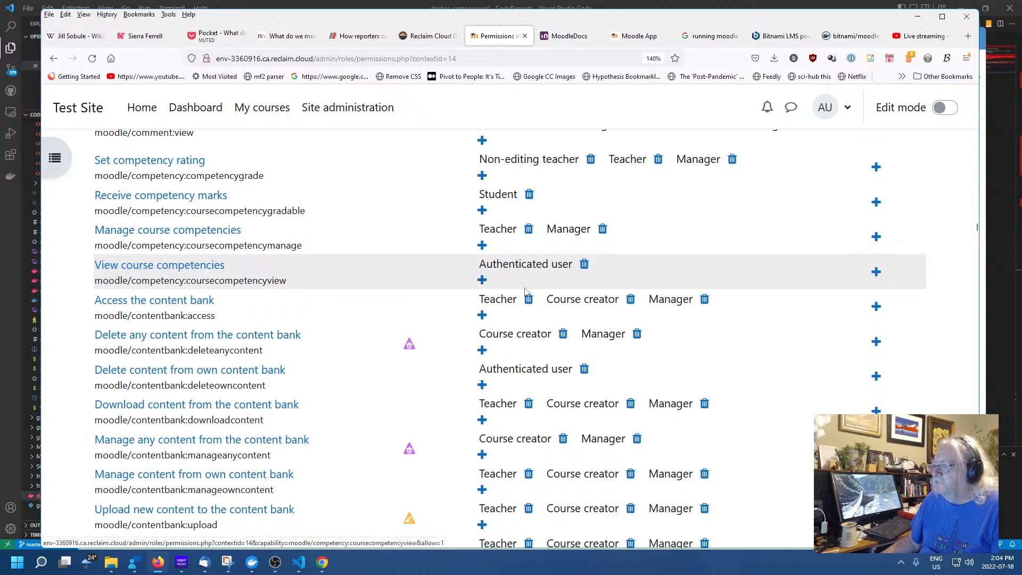
left_click(482, 280)
left_click(599, 367)
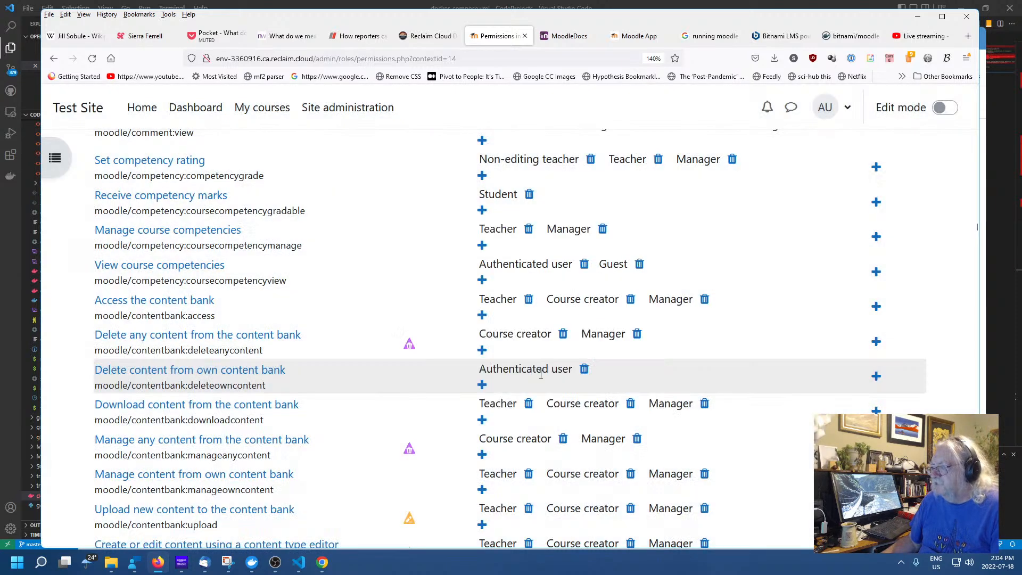
scroll(562, 371, "down", 3)
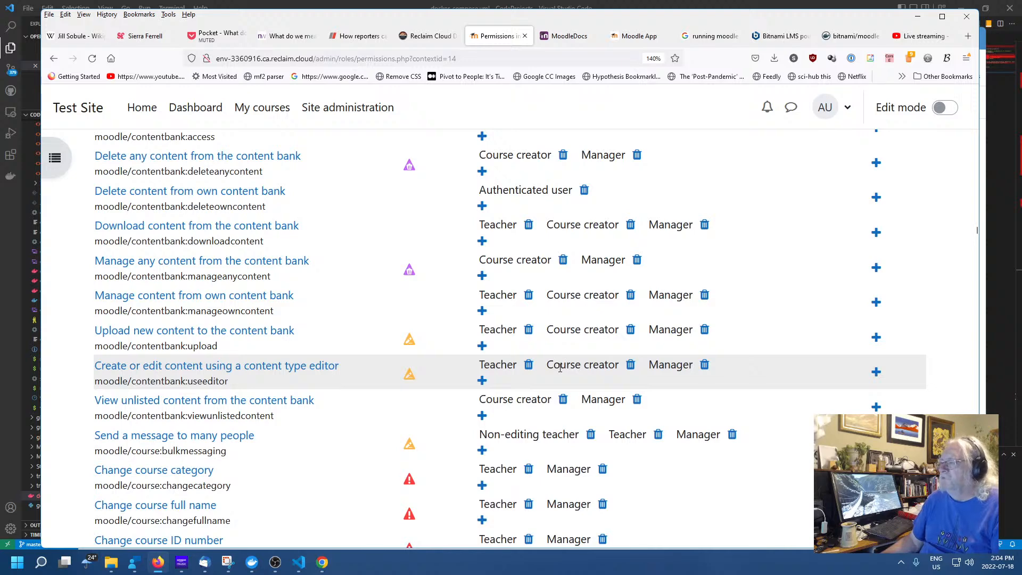
Scroll down through the Test Course permissions list to review the capabilities
scroll(560, 367, "down", 9)
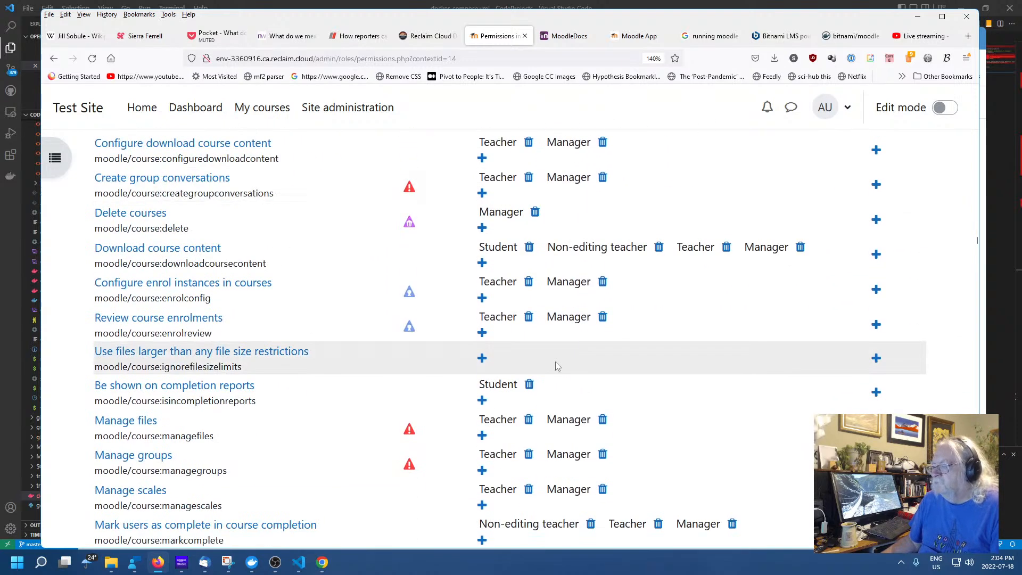
scroll(551, 359, "down", 5)
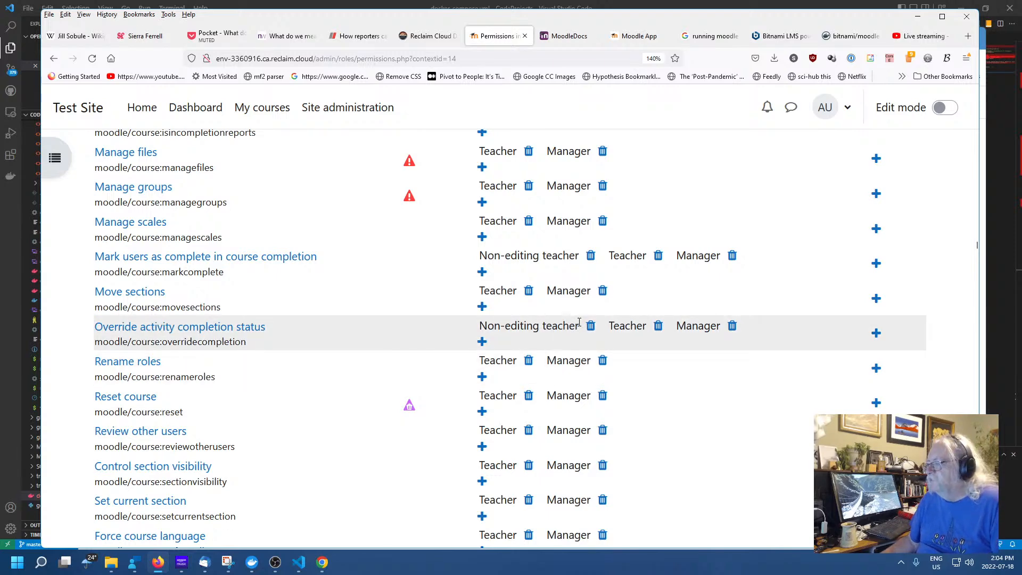
scroll(578, 317, "down", 10)
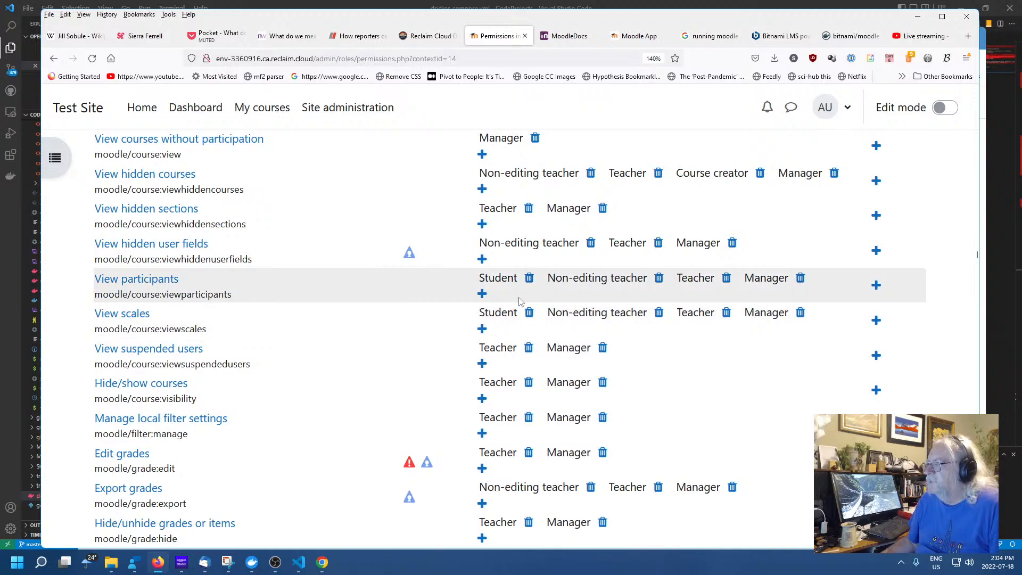
scroll(525, 303, "down", 5)
scroll(524, 303, "down", 10)
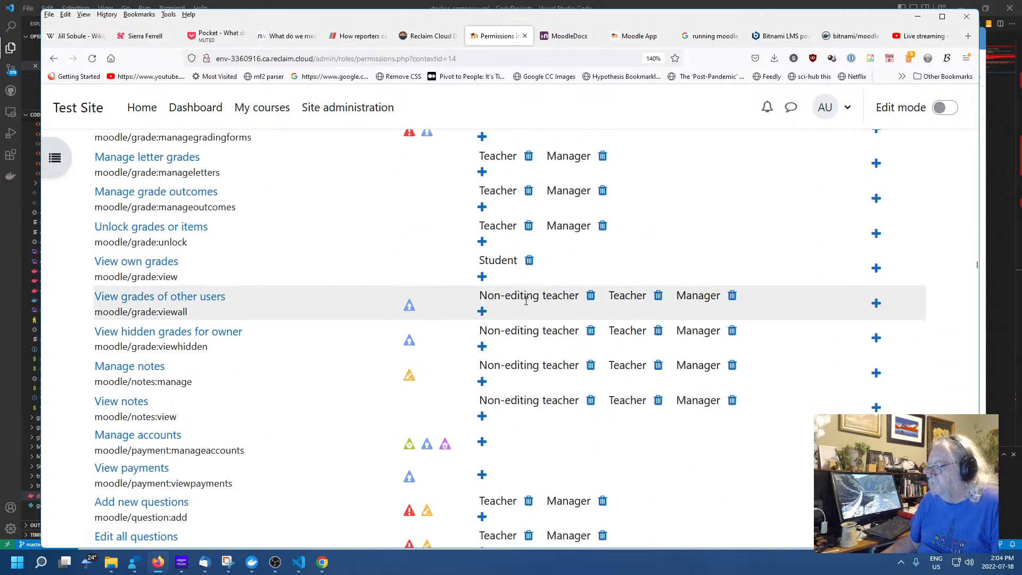
scroll(633, 335, "down", 11)
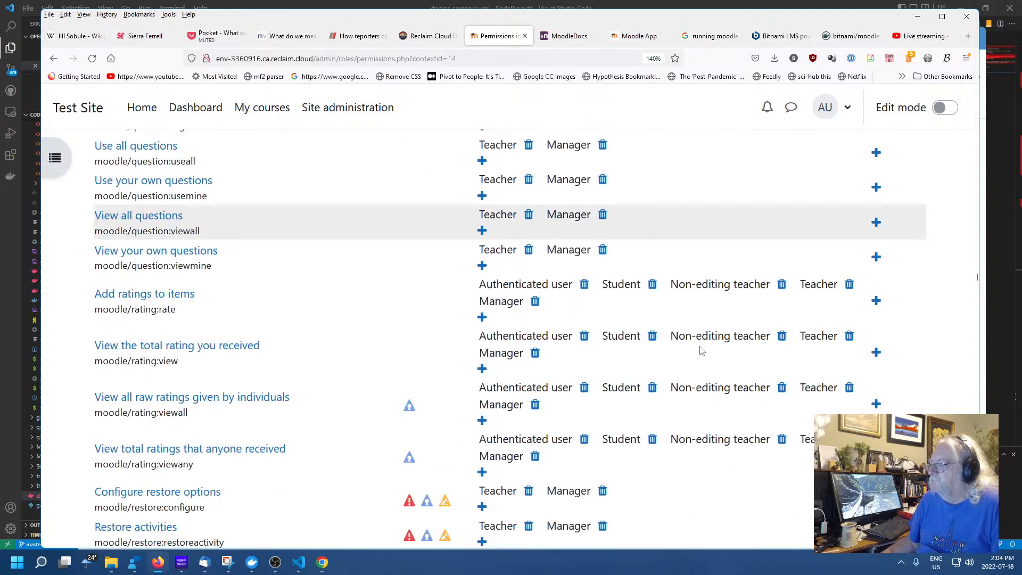
scroll(684, 340, "up", 3)
scroll(685, 340, "up", 1)
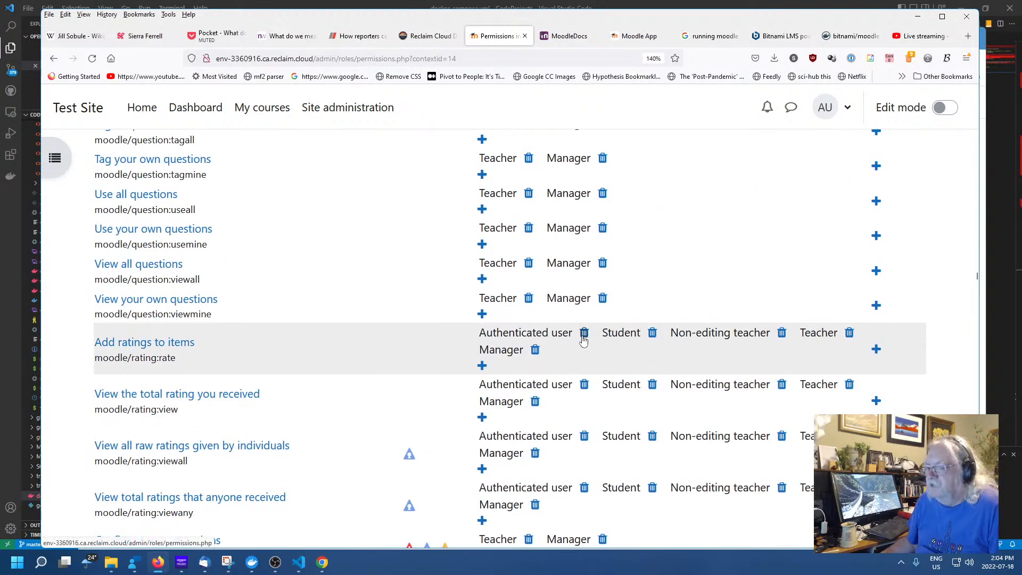
scroll(536, 331, "down", 3)
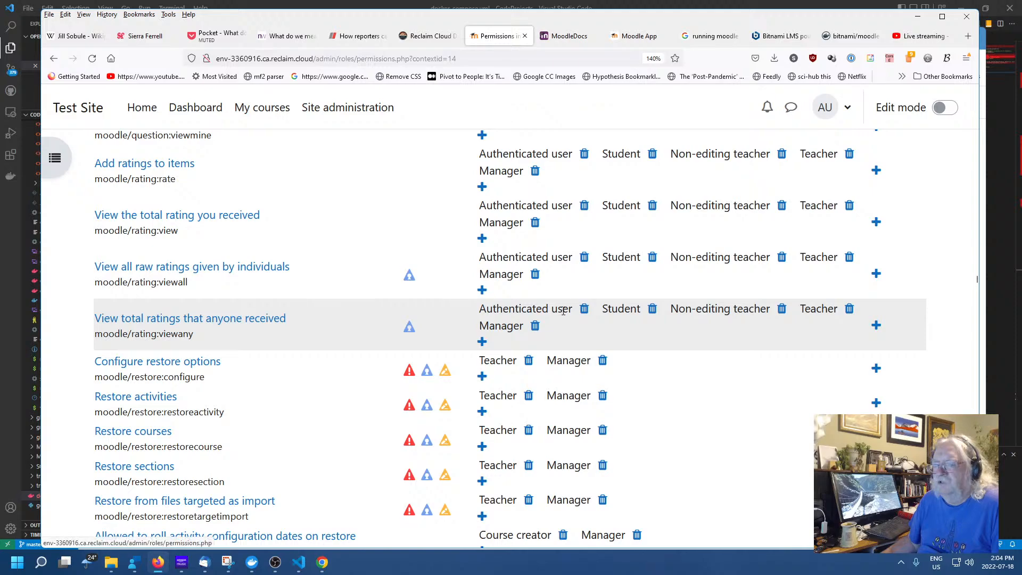
scroll(585, 346, "down", 5)
scroll(562, 344, "down", 5)
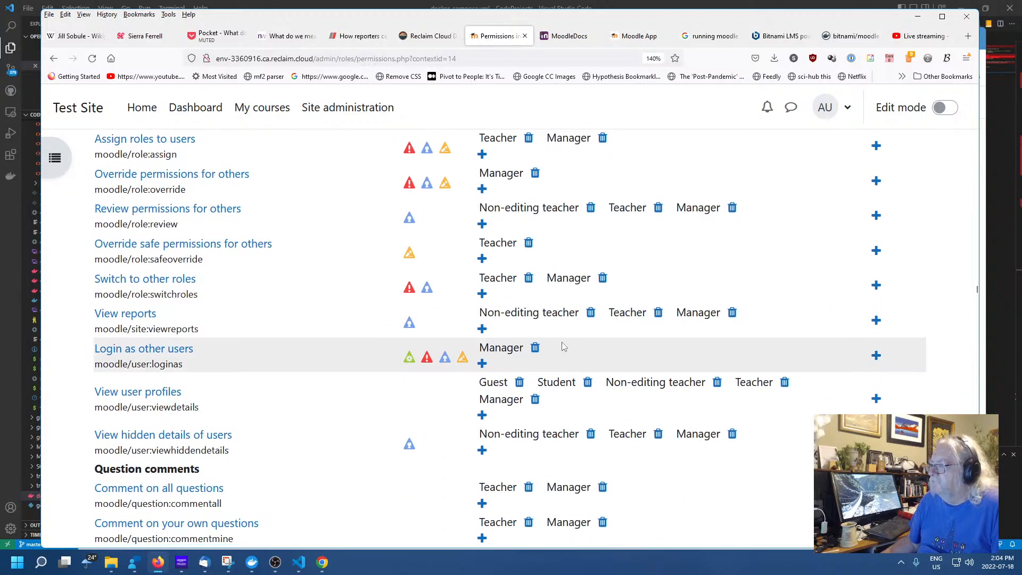
scroll(561, 342, "down", 12)
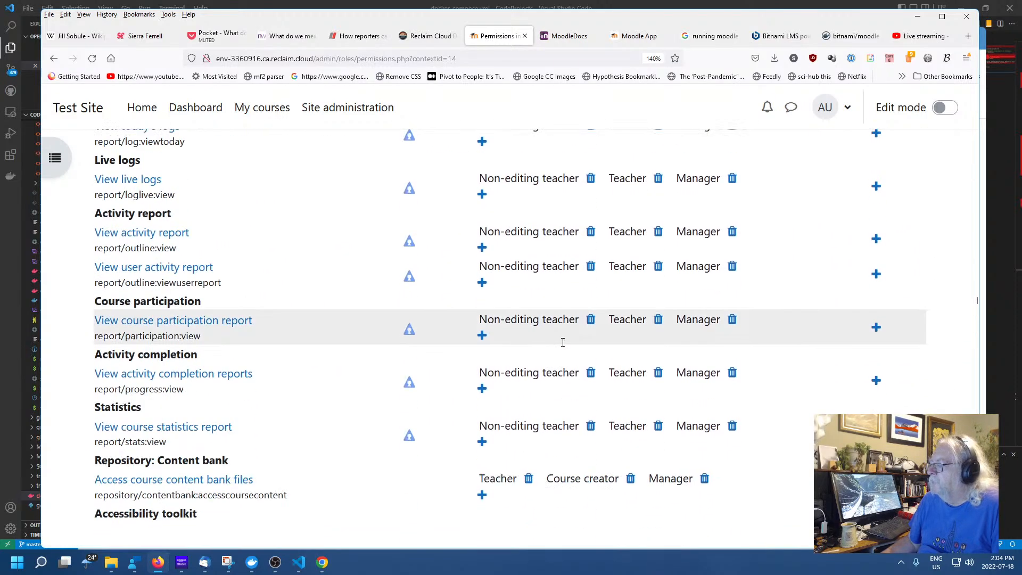
scroll(562, 342, "down", 7)
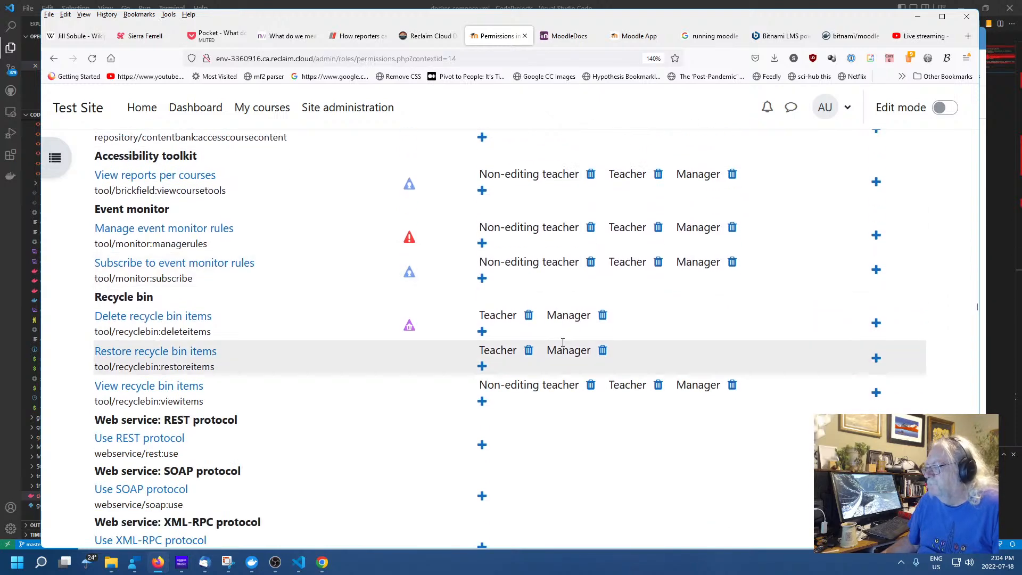
scroll(562, 342, "down", 5)
scroll(563, 346, "down", 5)
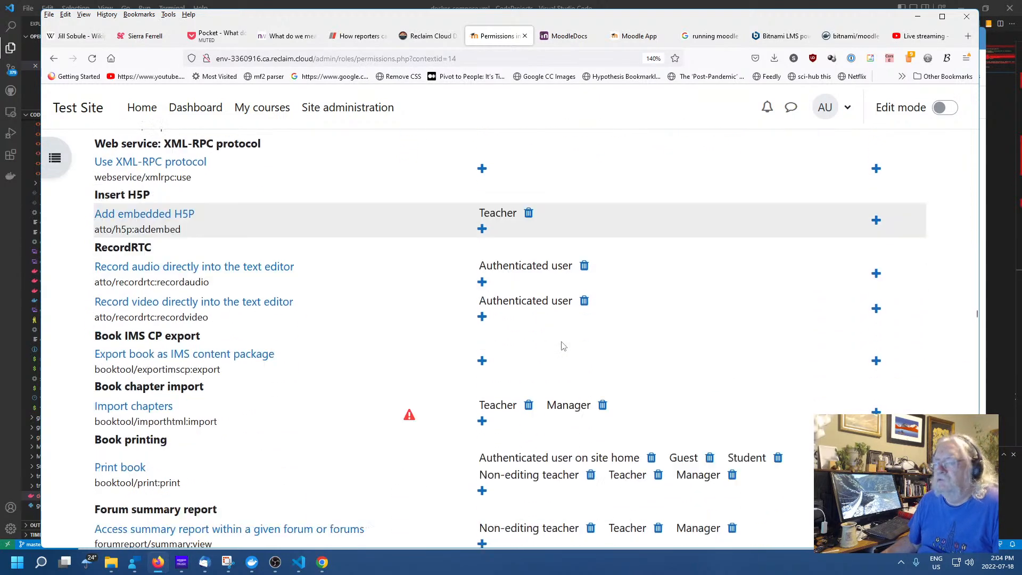
scroll(561, 341, "up", 2)
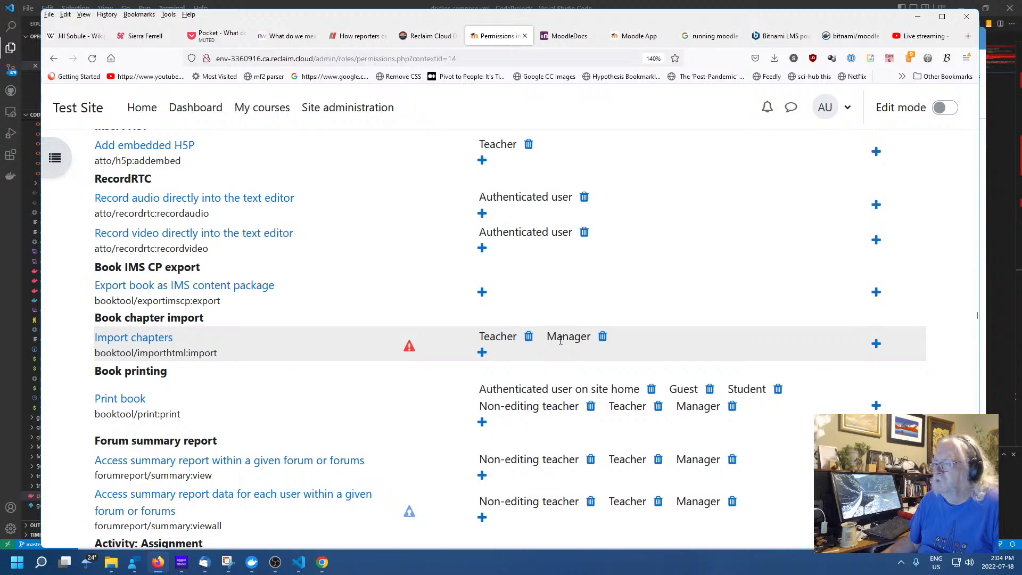
scroll(560, 342, "down", 3)
scroll(560, 343, "down", 2)
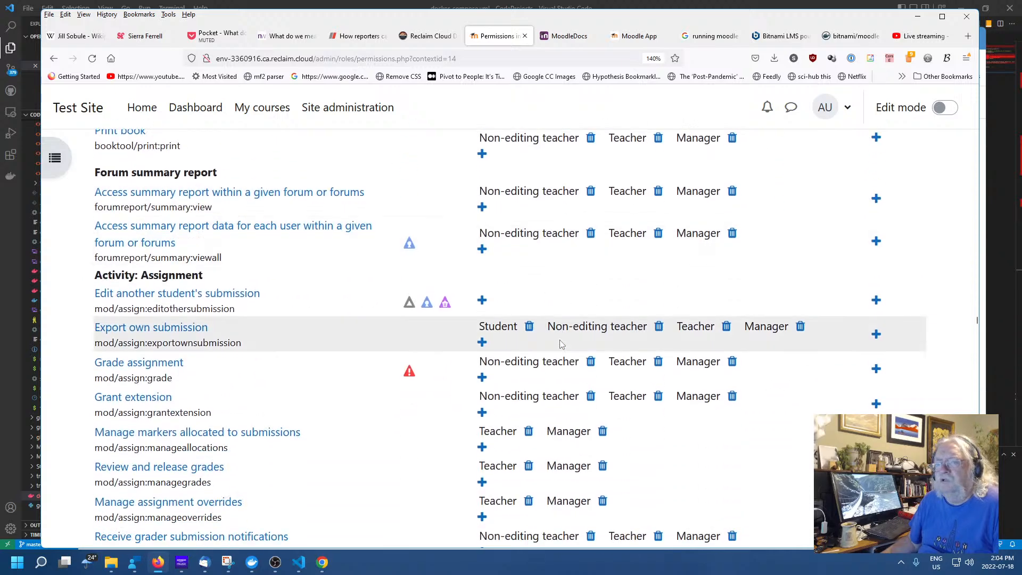
scroll(551, 342, "down", 3)
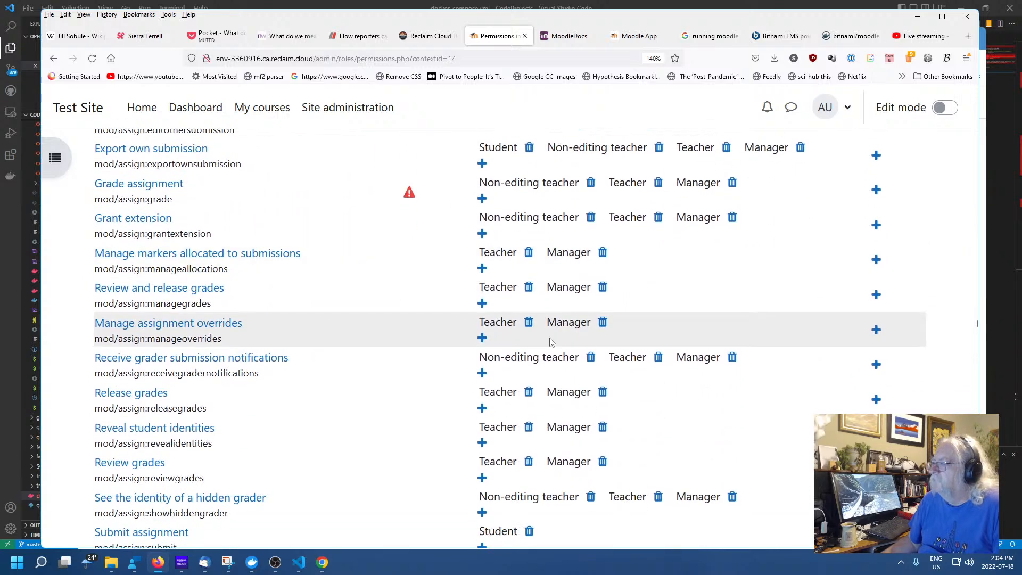
scroll(551, 343, "down", 8)
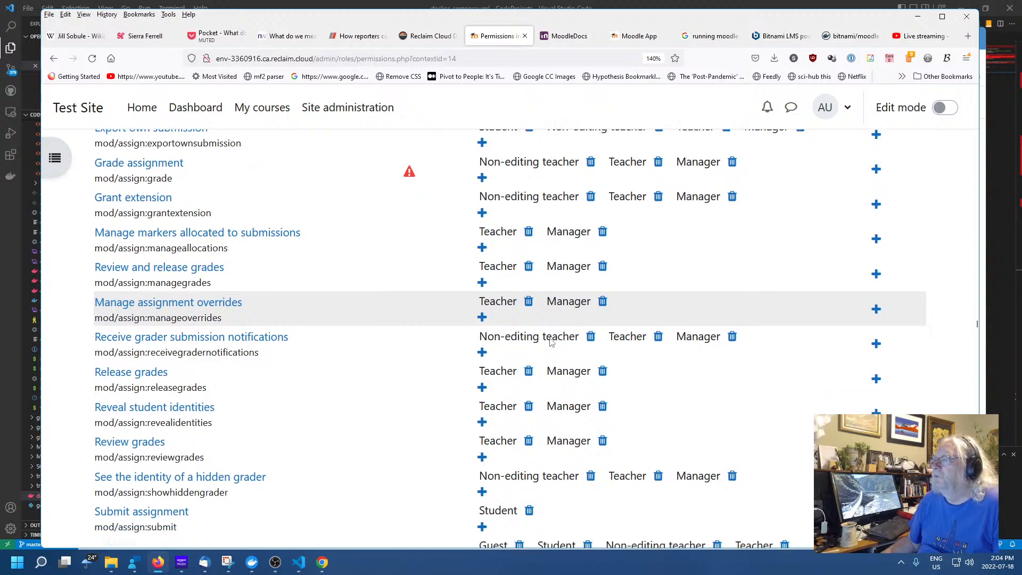
scroll(550, 338, "down", 6)
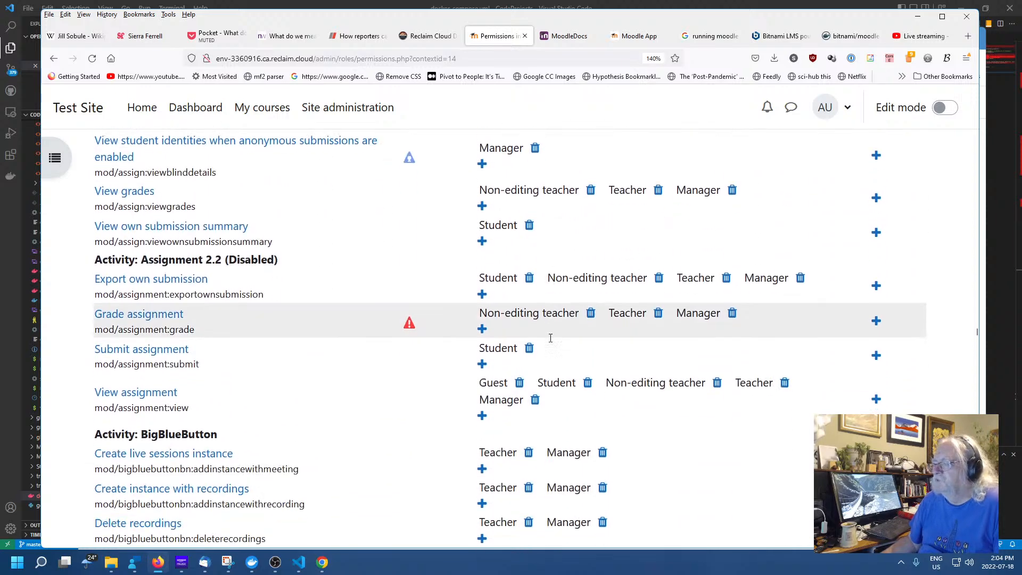
scroll(551, 342, "down", 4)
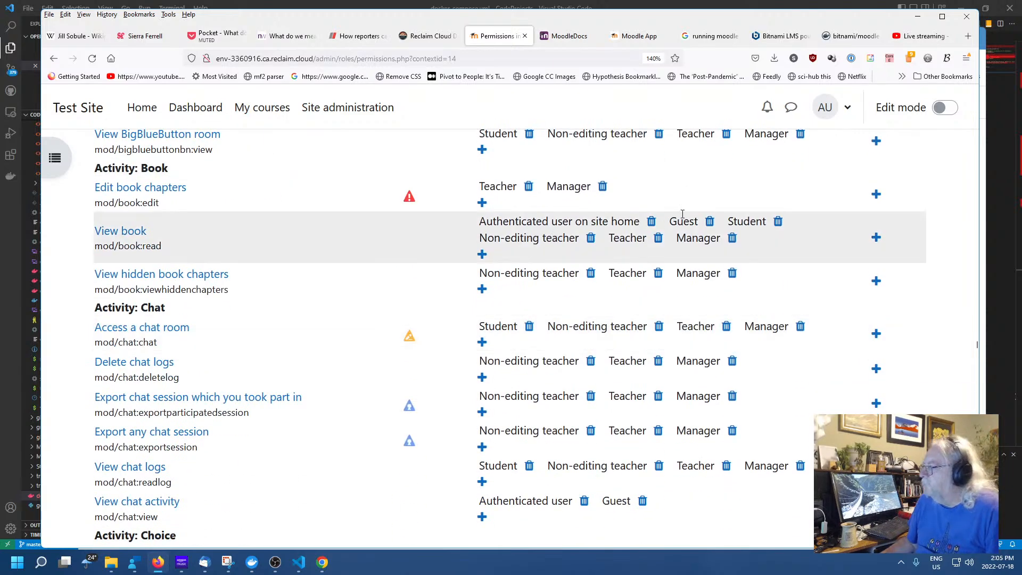
scroll(548, 282, "down", 3)
scroll(530, 302, "down", 3)
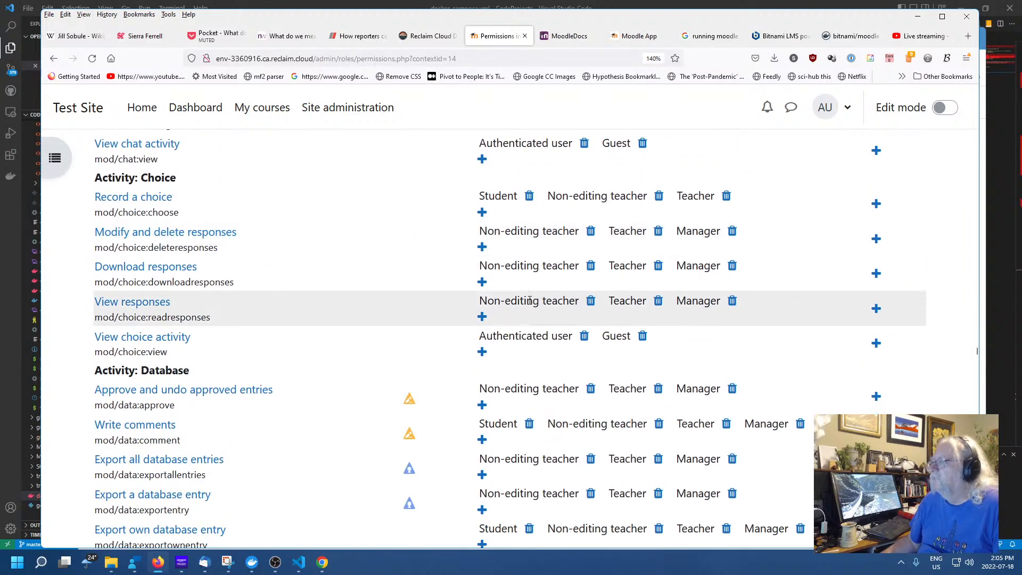
scroll(558, 317, "down", 3)
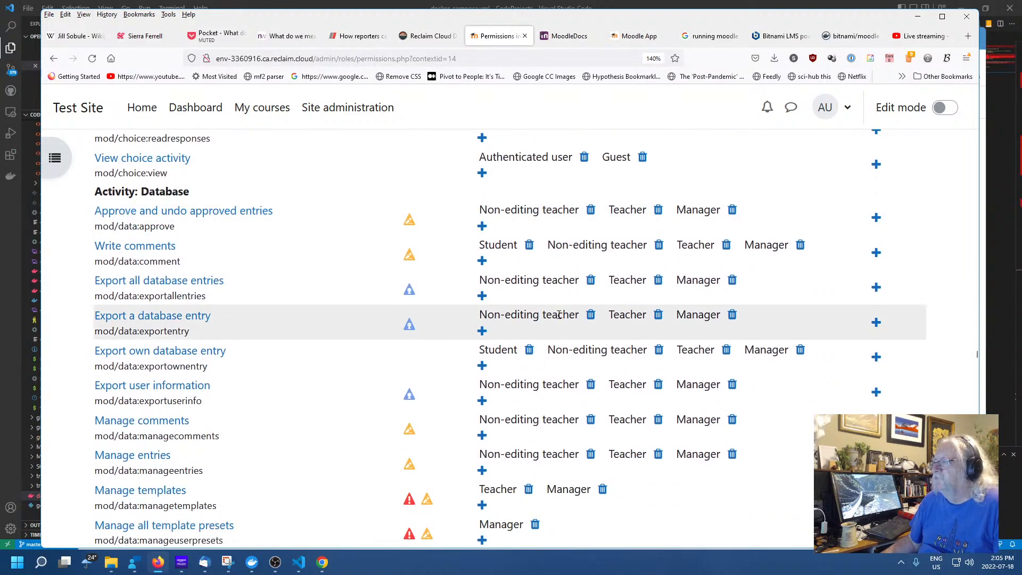
scroll(518, 310, "down", 7)
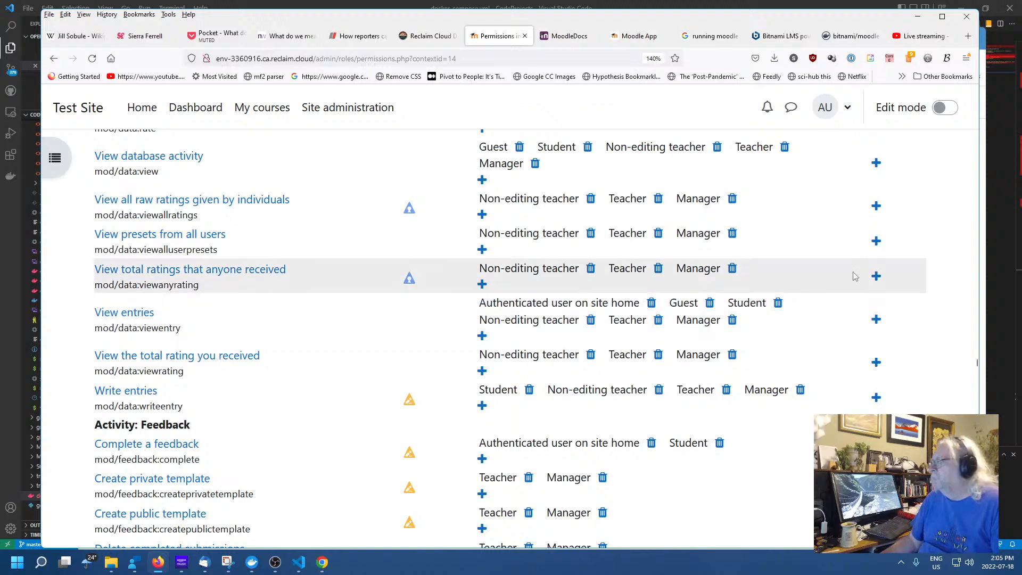
Search the page for 'enrol' and step through matches to enrol/database:unenrol
key("ctrl+f")
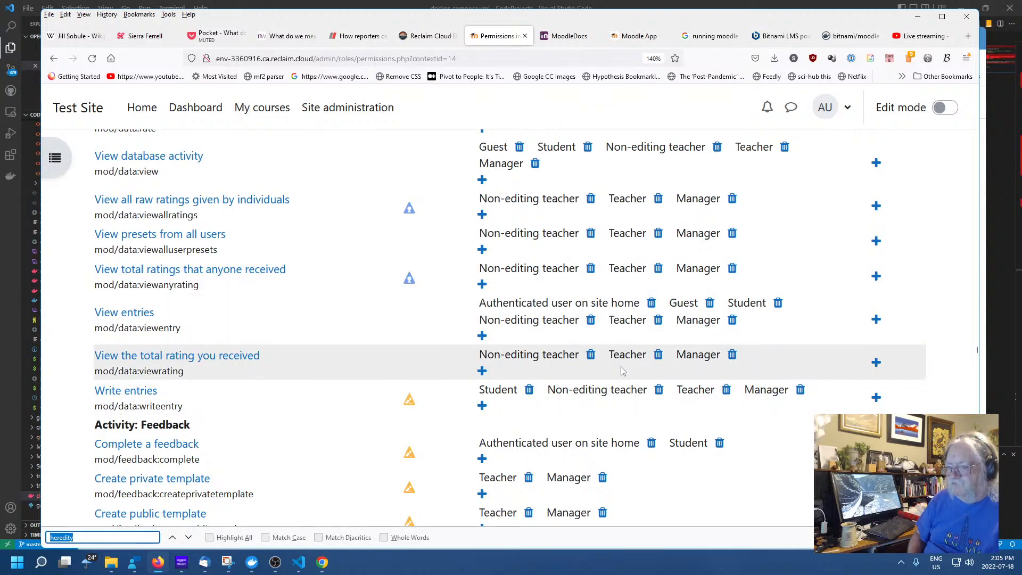
type("enrol")
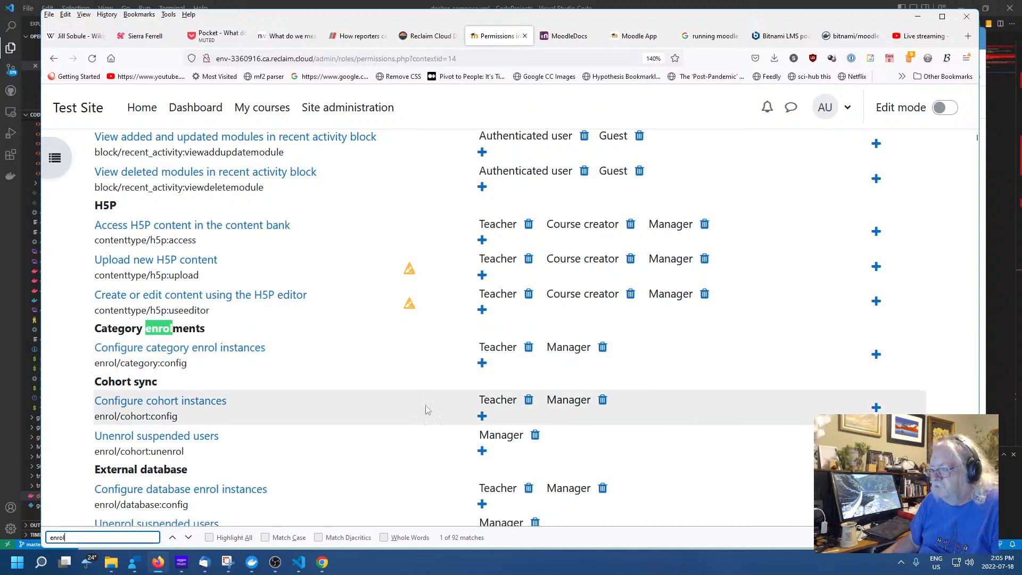
left_click(189, 537)
left_click(188, 537)
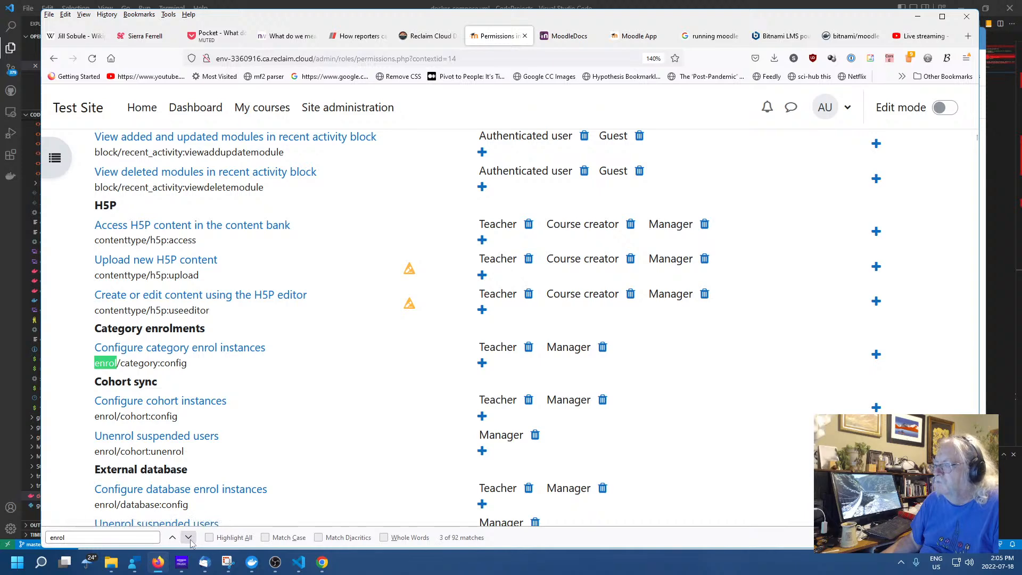
left_click(188, 537)
left_click(188, 537)
left_click(189, 538)
left_click(189, 538)
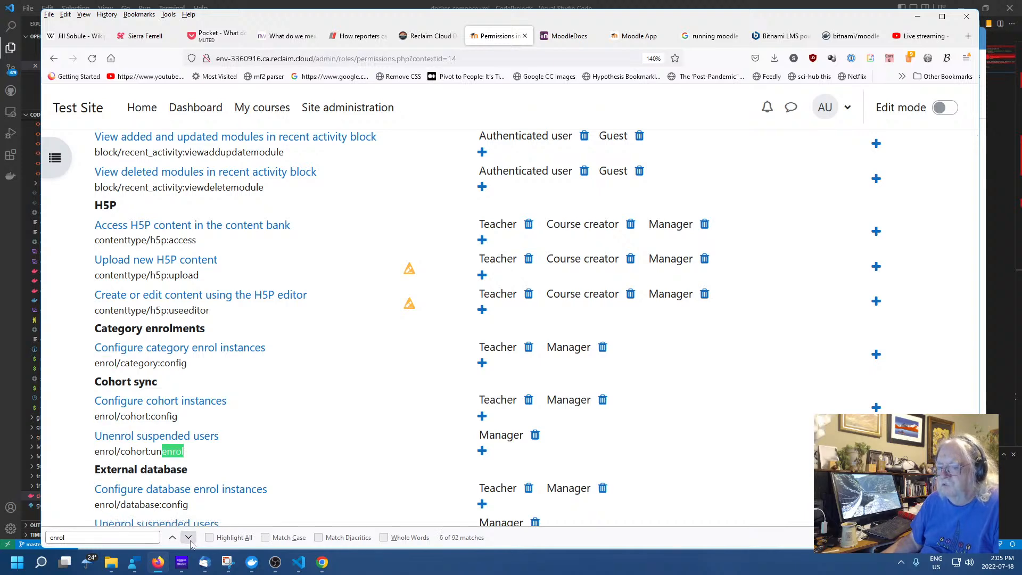
left_click(188, 538)
left_click(188, 537)
left_click(189, 537)
left_click(189, 538)
left_click(190, 539)
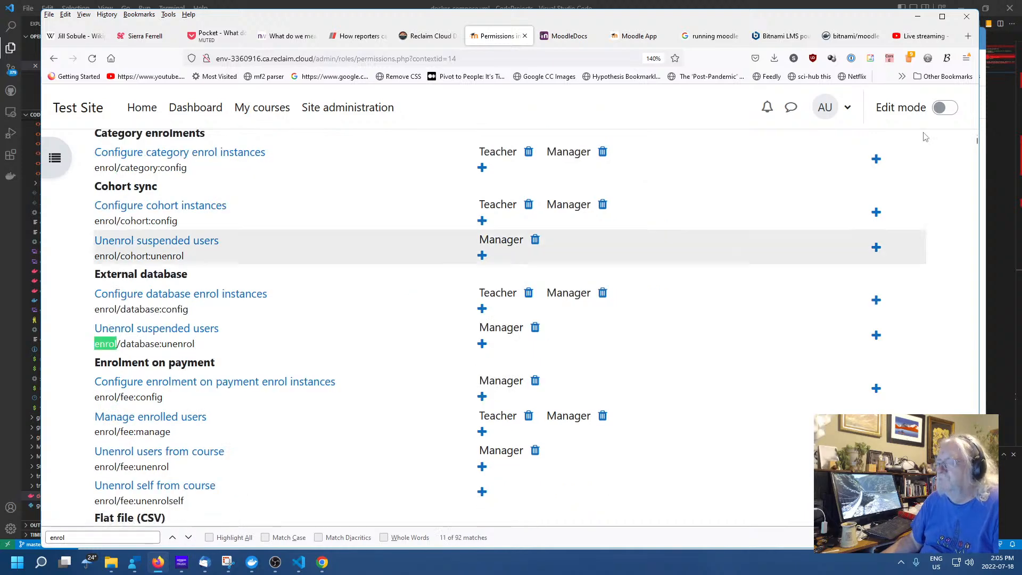
left_click(322, 562)
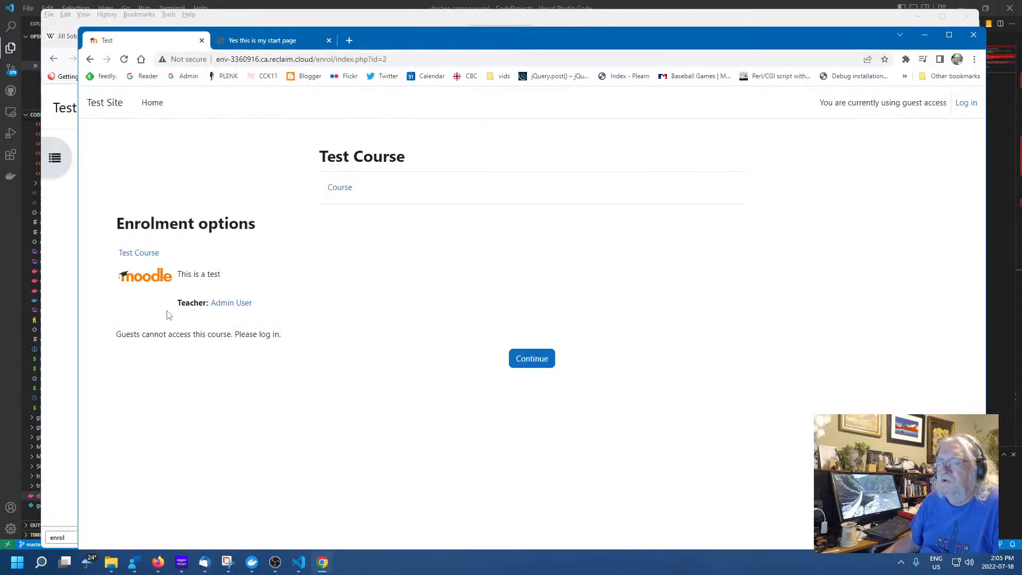
right_click(342, 333)
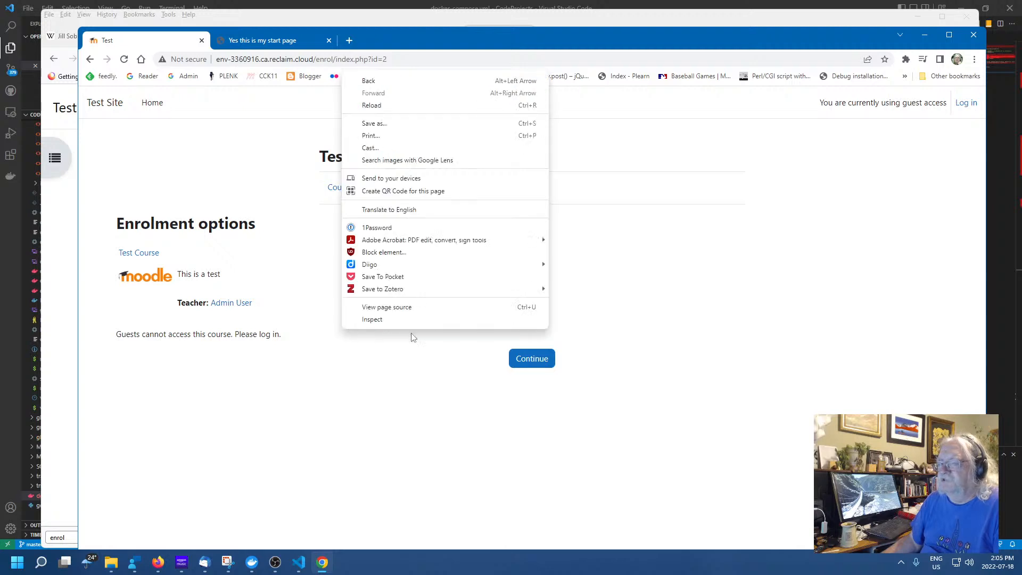
left_click(213, 144)
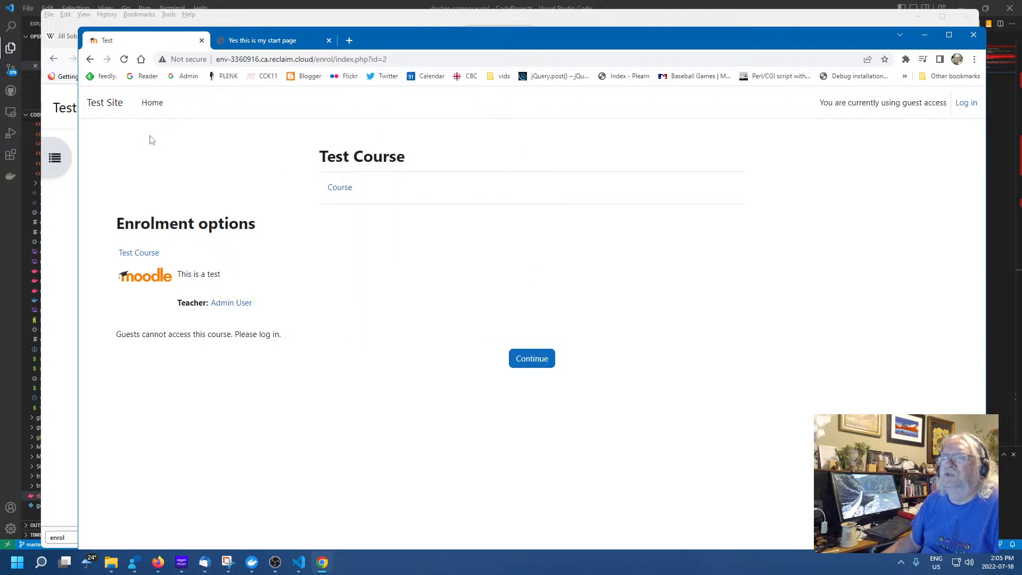
left_click(126, 63)
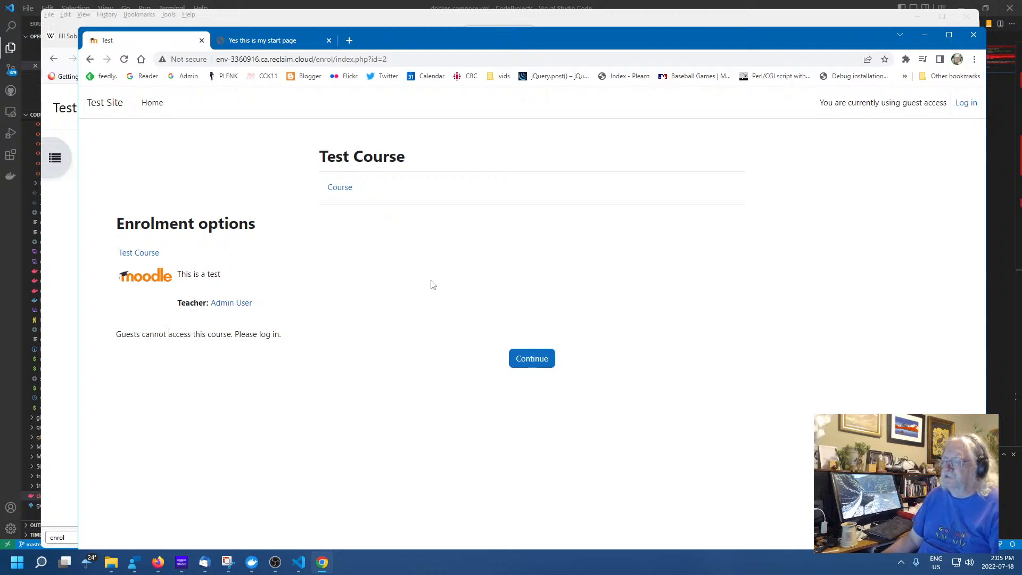
left_click(343, 191)
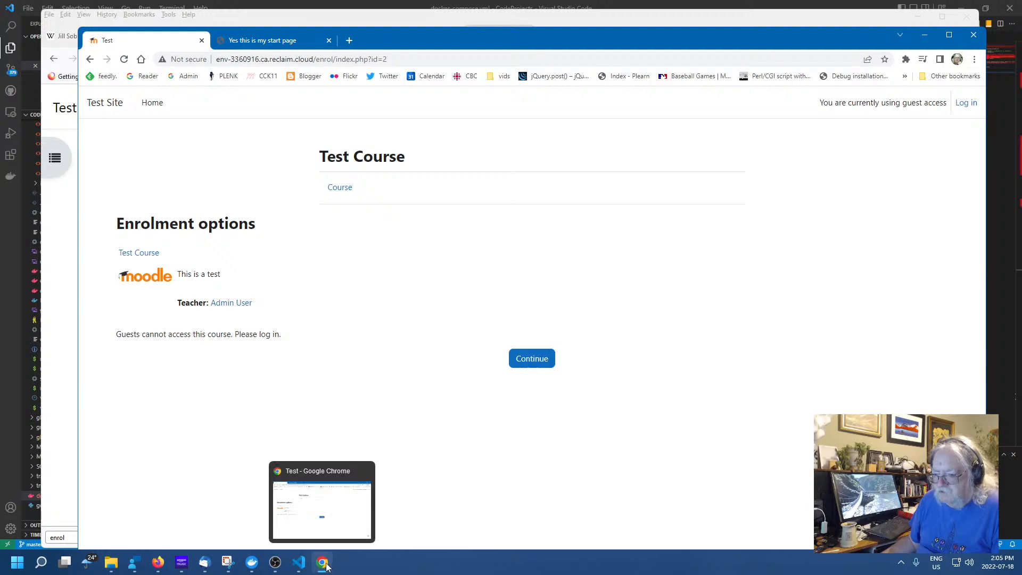
left_click(408, 17)
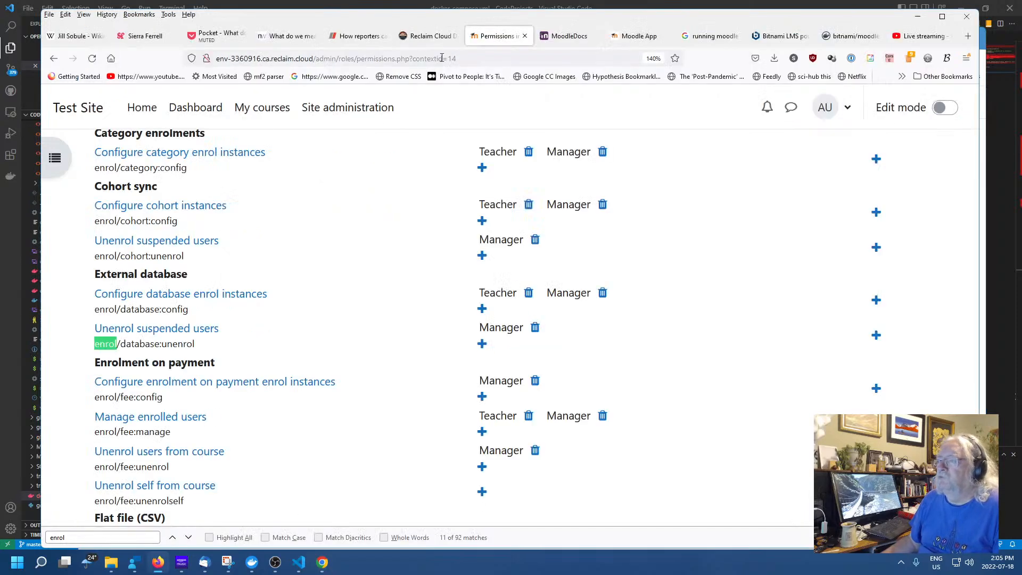
Search the permissions page for 'access' and scroll to Configure guest access instances
left_click(93, 313)
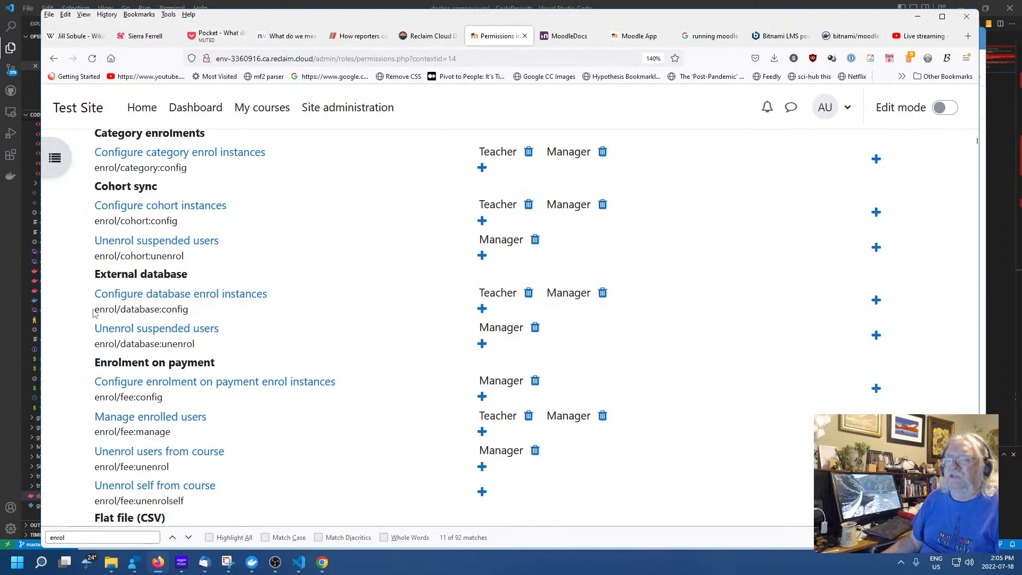
key("ctrl+f")
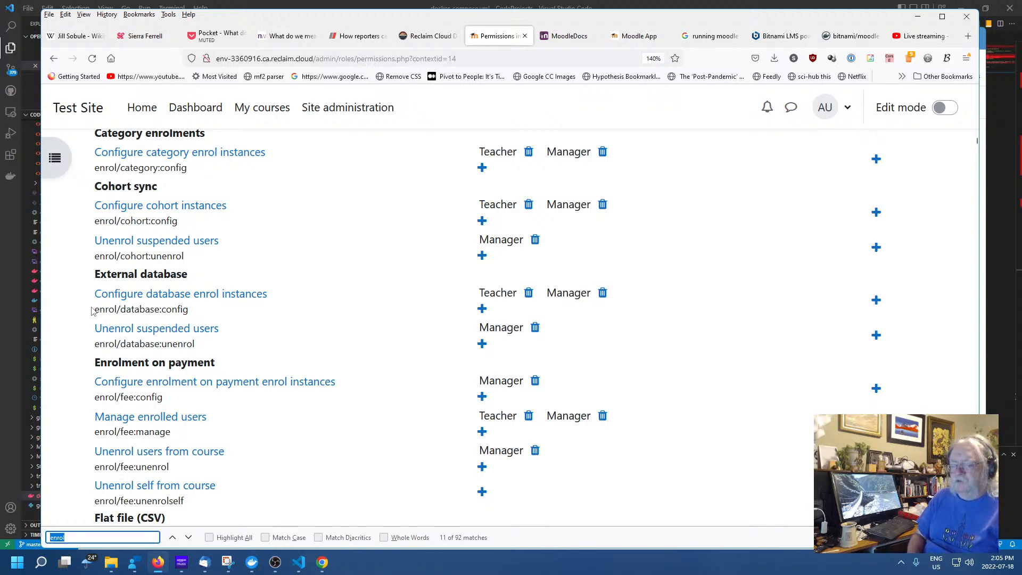
type("access")
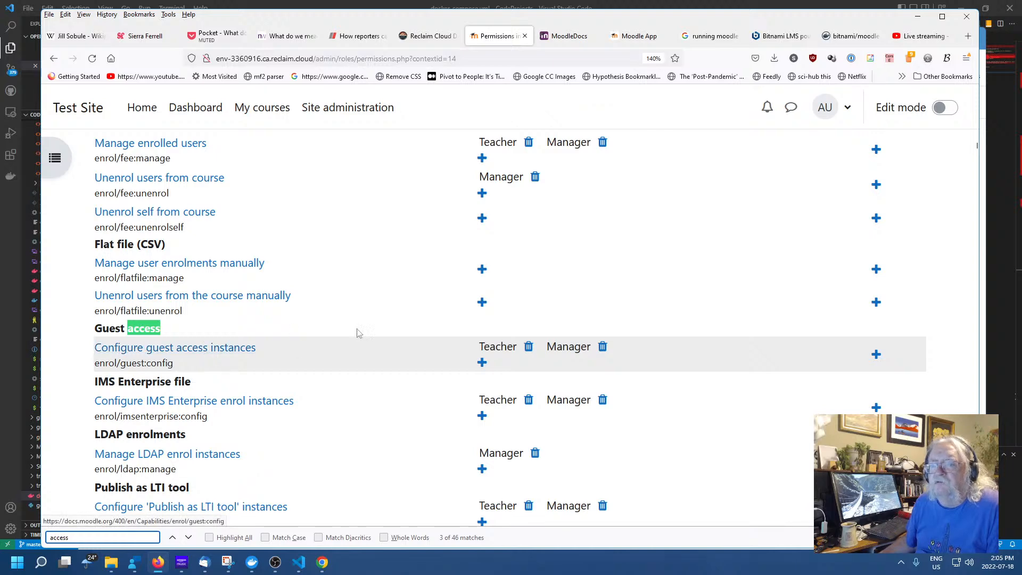
scroll(343, 340, "up", 8)
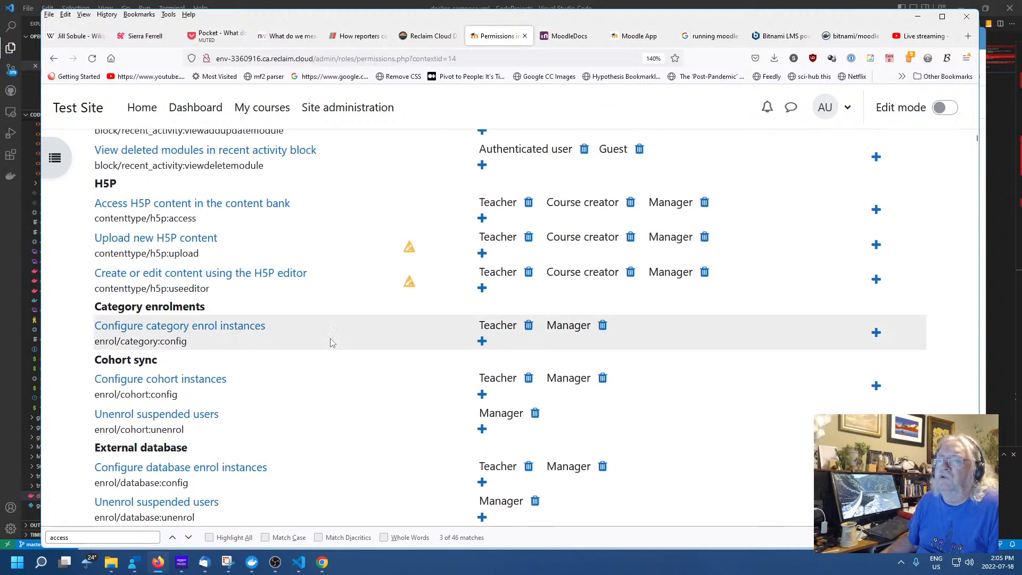
scroll(330, 342, "down", 6)
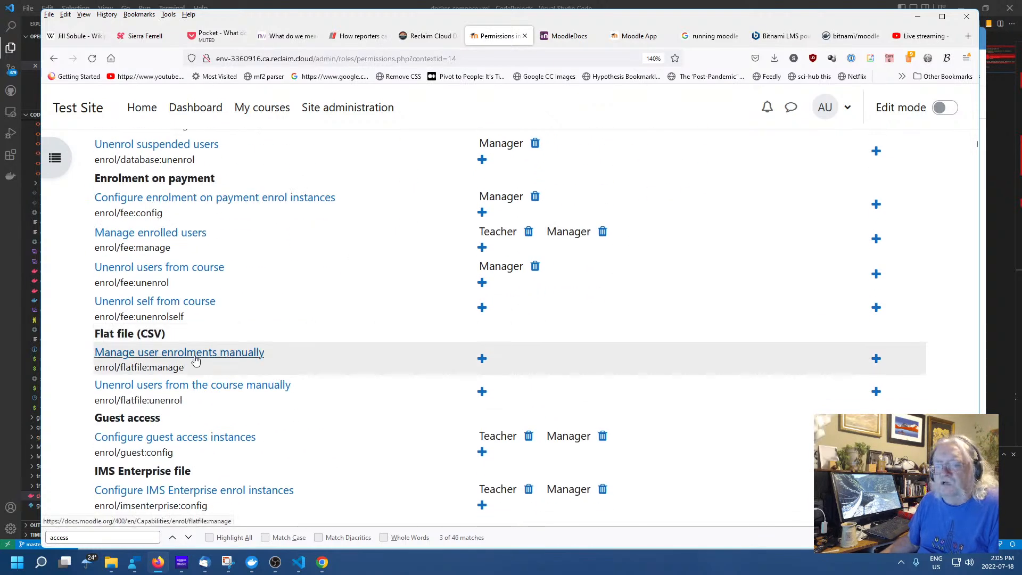
scroll(194, 362, "down", 2)
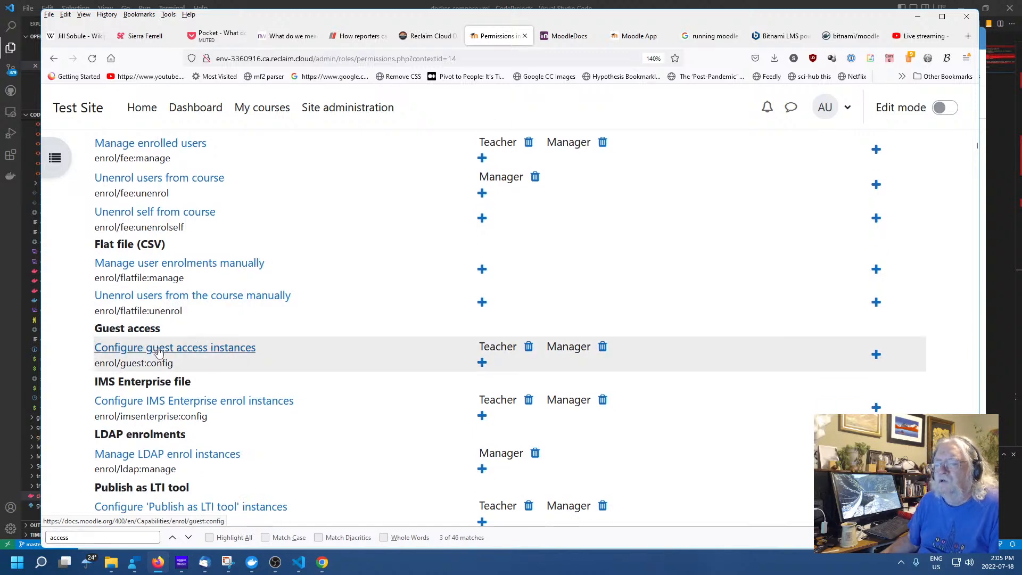
Open the guest access capability docs, then the Guest access page's course settings section
left_click(224, 354)
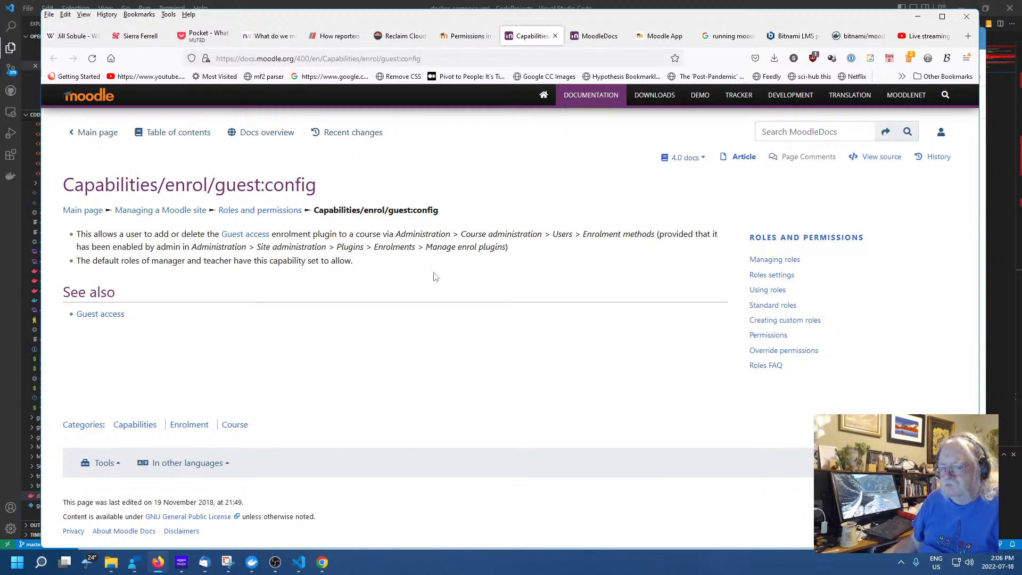
left_click(101, 315)
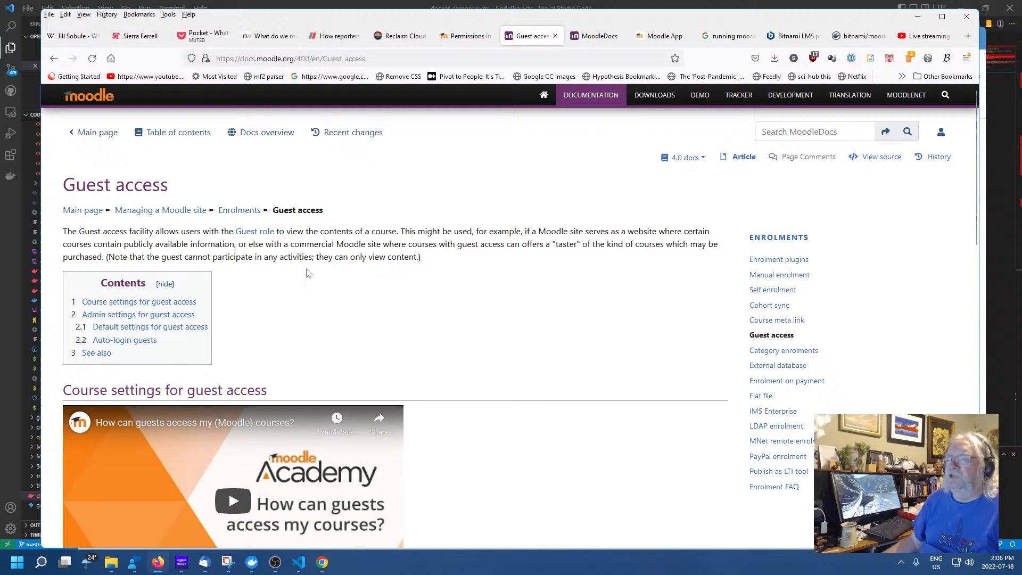
scroll(373, 285, "down", 3)
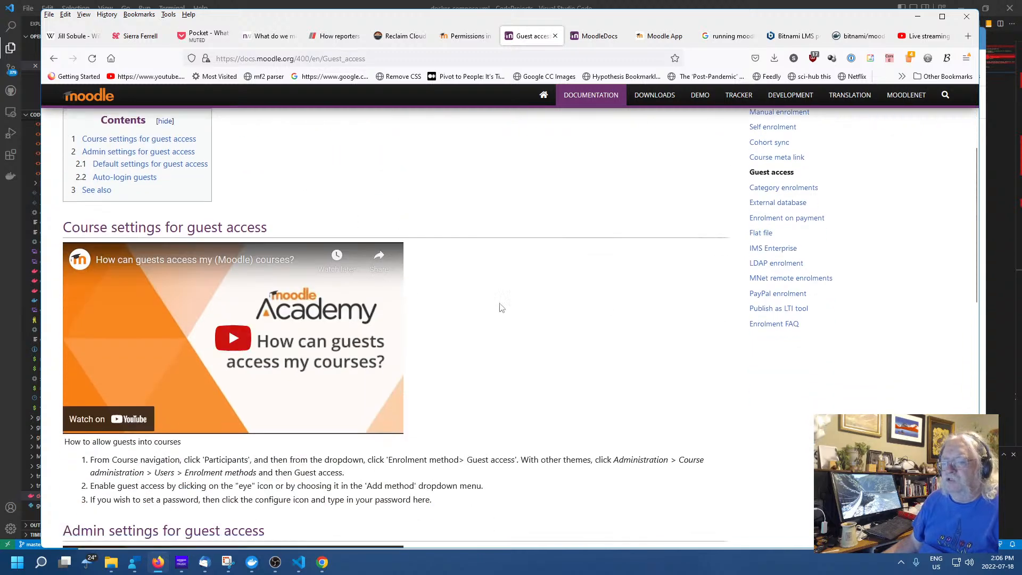
scroll(584, 318, "down", 1)
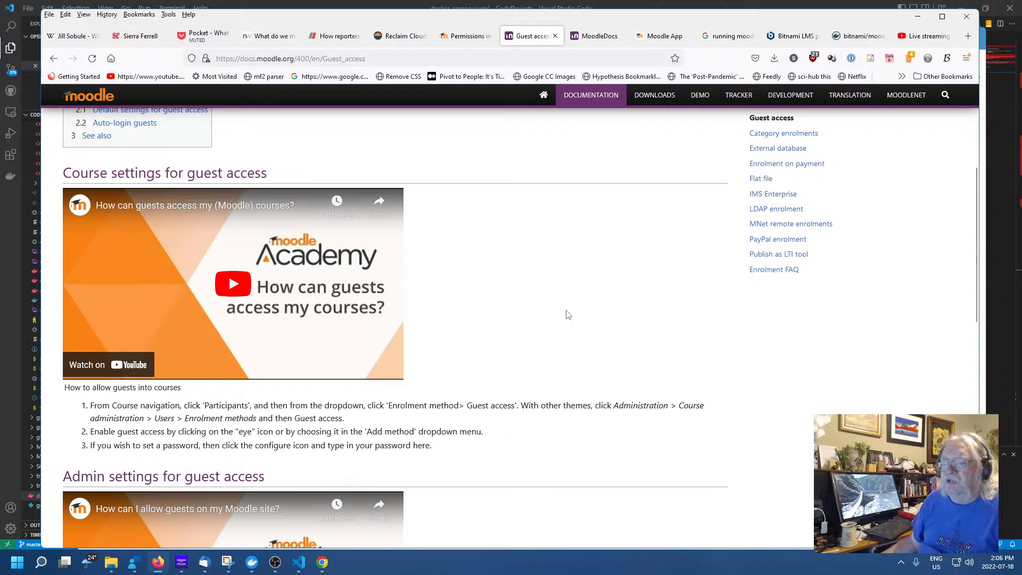
scroll(567, 314, "down", 1)
scroll(566, 314, "up", 1)
scroll(564, 314, "down", 1)
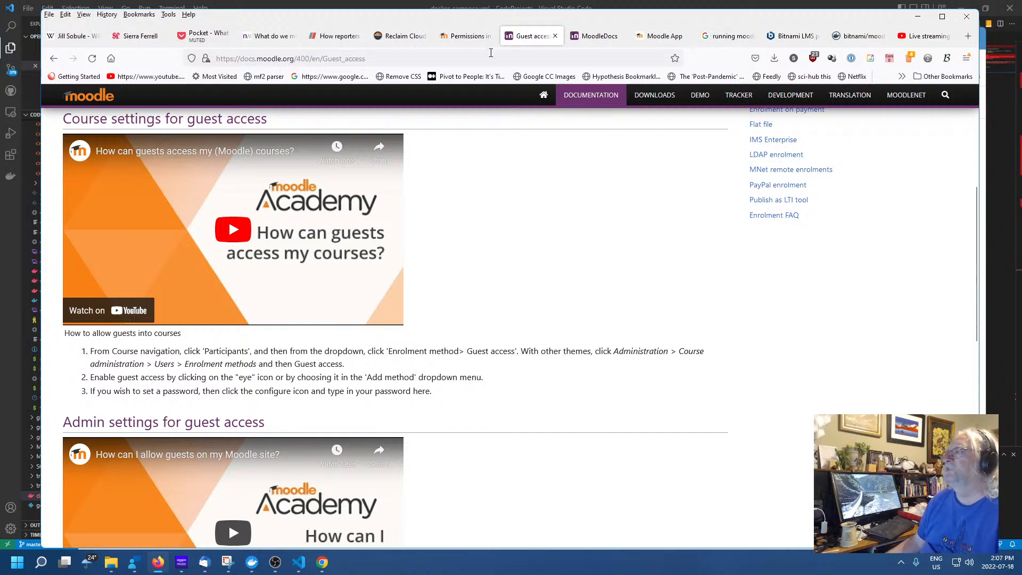
Glance at the bitnami/moodle Docker Hub page and Reclaim Cloud, then return to Moodle permissions
left_click(857, 41)
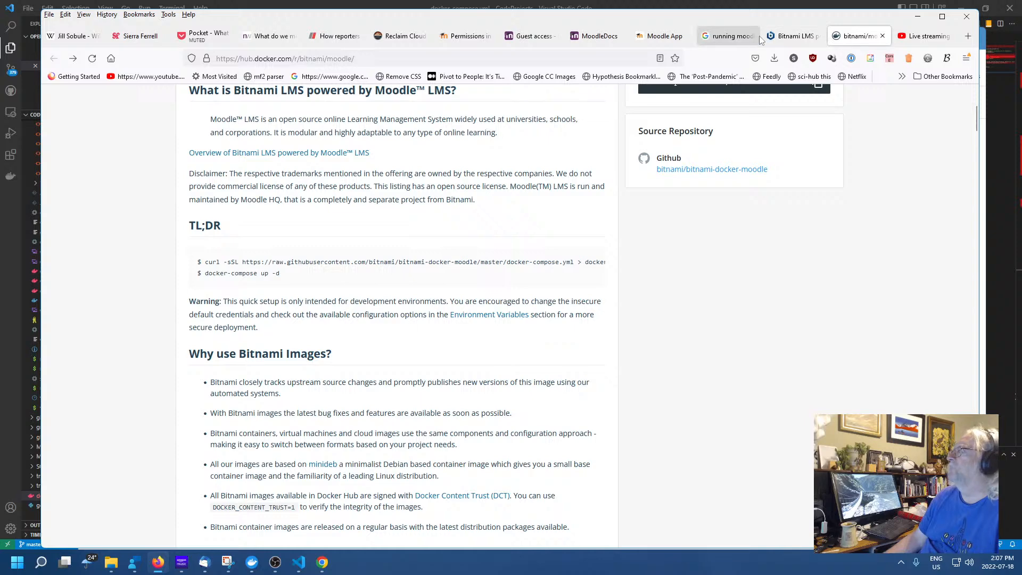
left_click(402, 35)
left_click(465, 36)
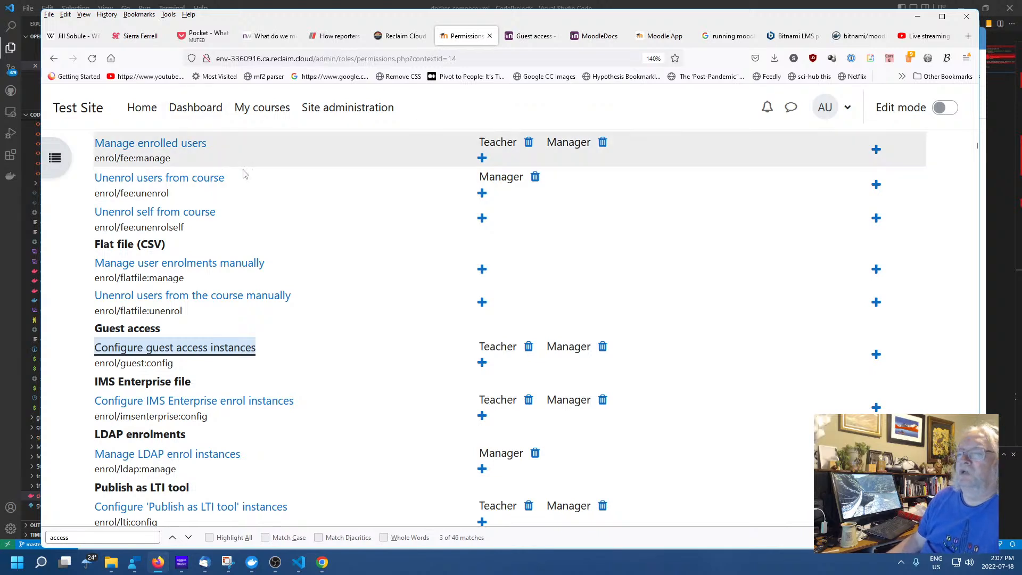
Visit the site home and Dashboard, then open Site administration
left_click(142, 109)
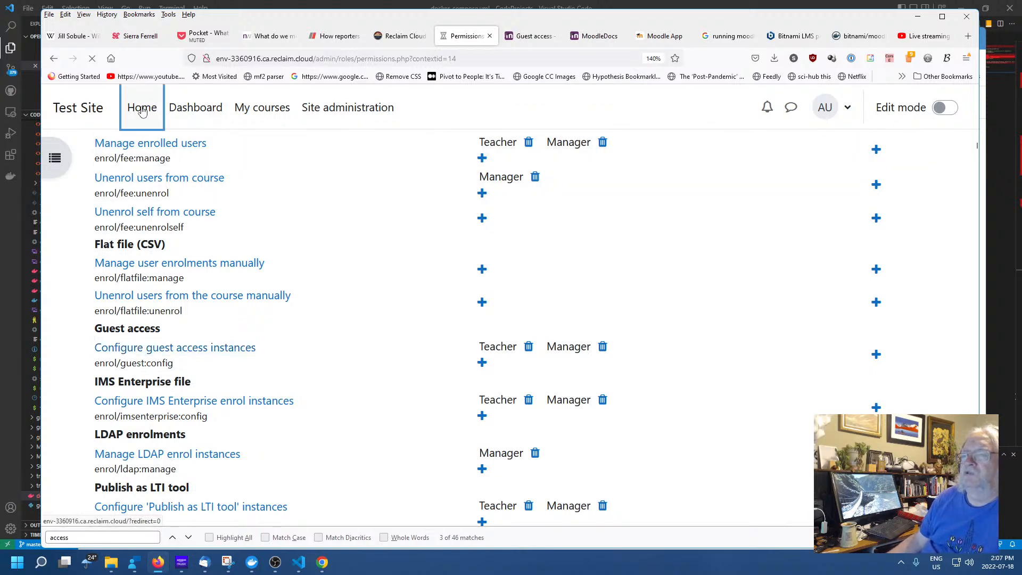
left_click(182, 109)
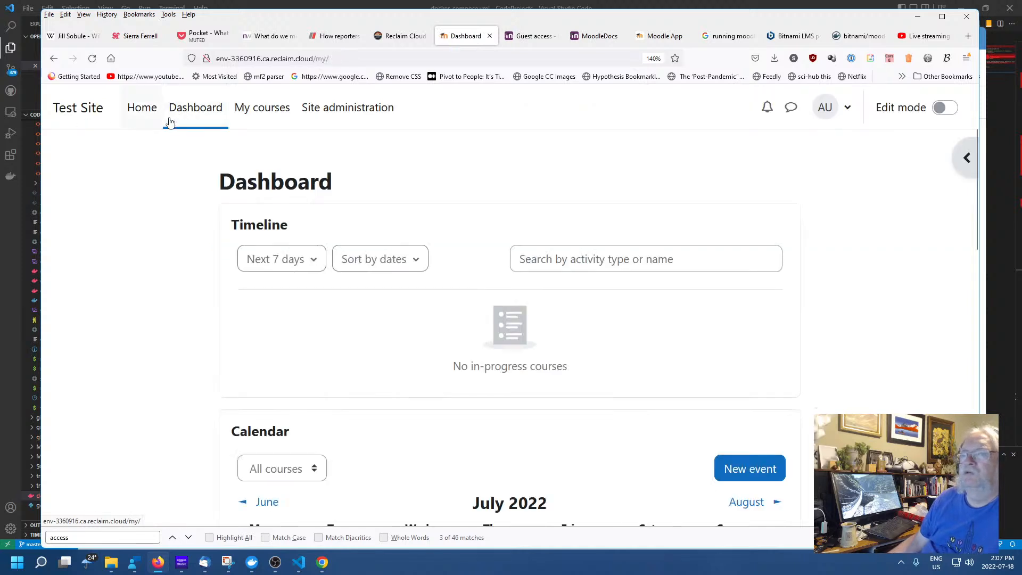
scroll(371, 175, "down", 6)
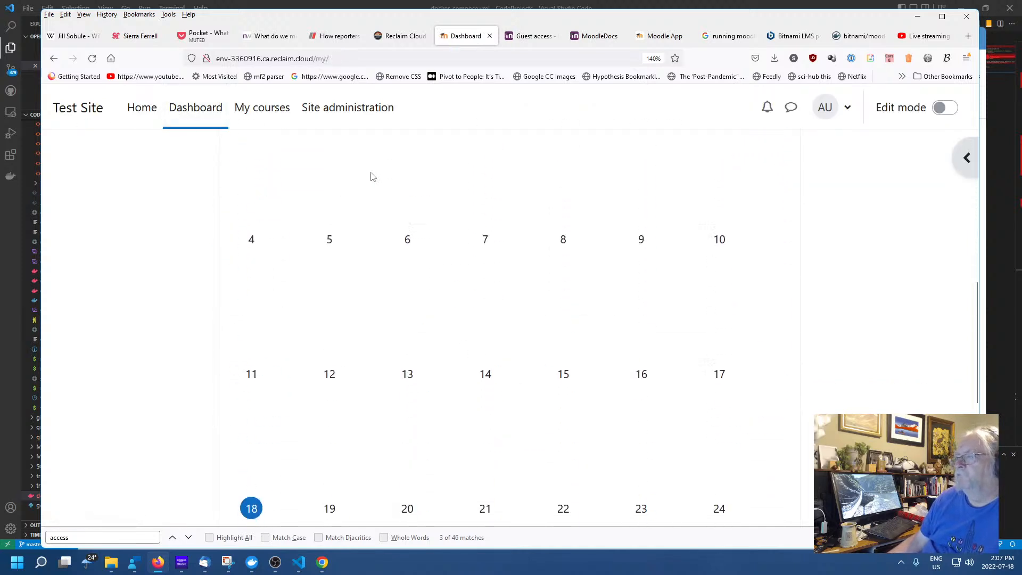
scroll(369, 176, "up", 6)
left_click(339, 110)
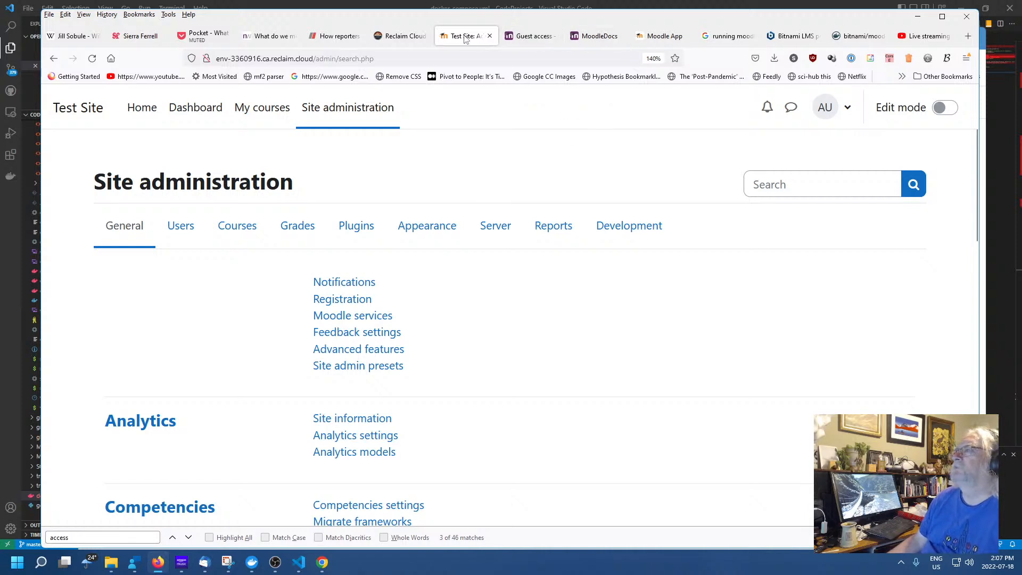
Move the Test Site tab to the end, check the Moodle App and guest docs, then show Courses
left_click_drag(486, 45, 936, 50)
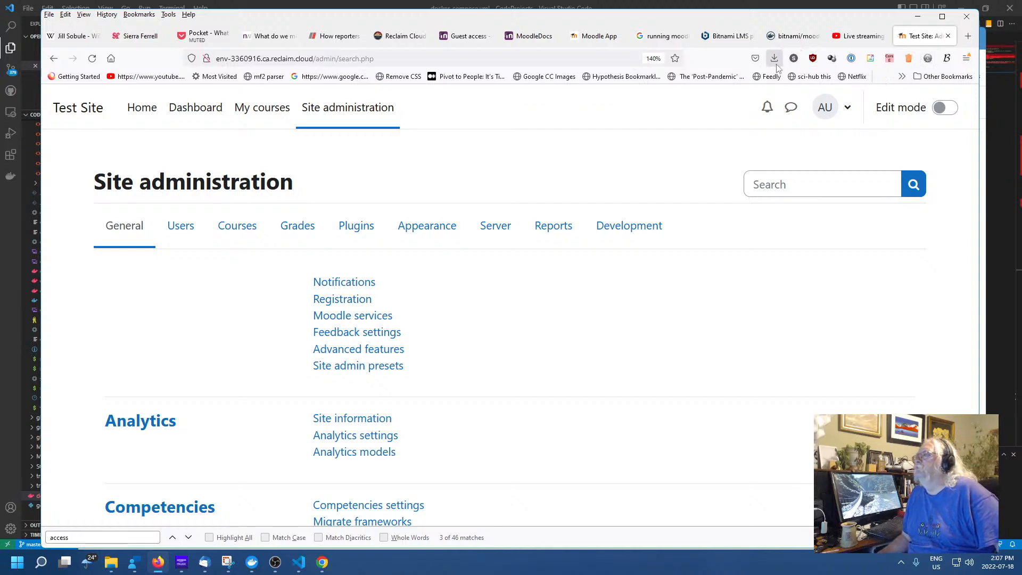
left_click(590, 37)
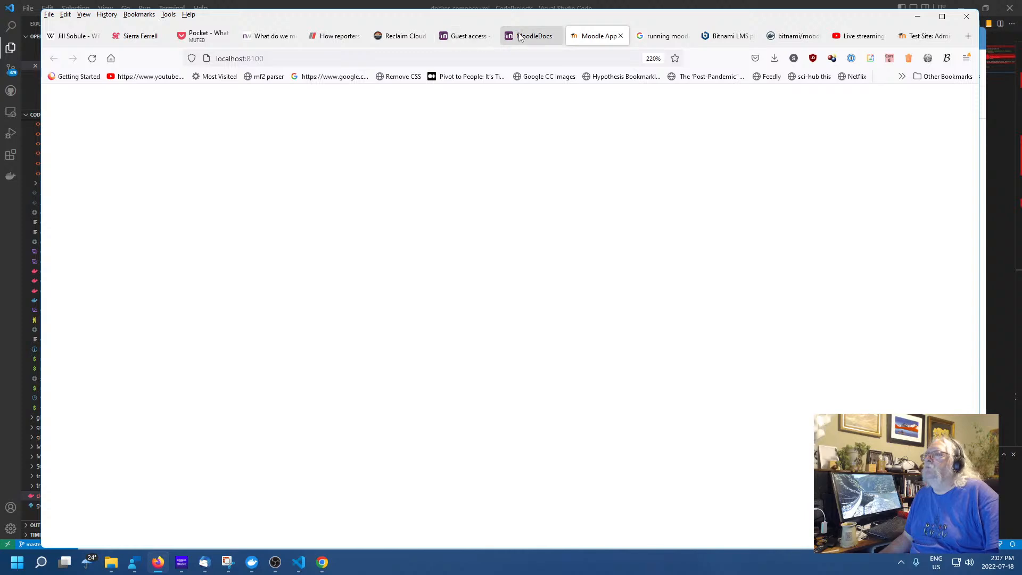
left_click(469, 38)
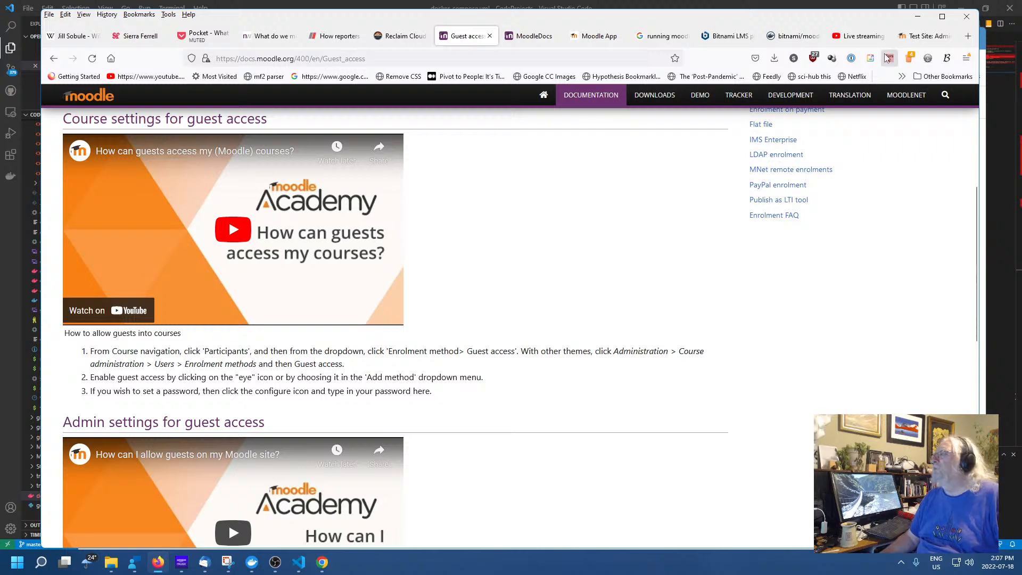
left_click(923, 36)
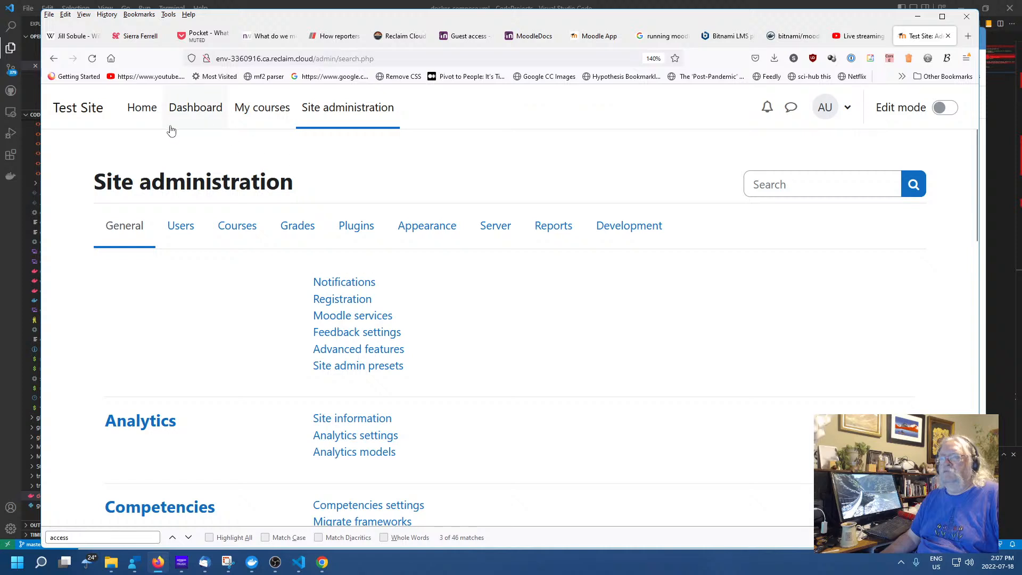
left_click(237, 225)
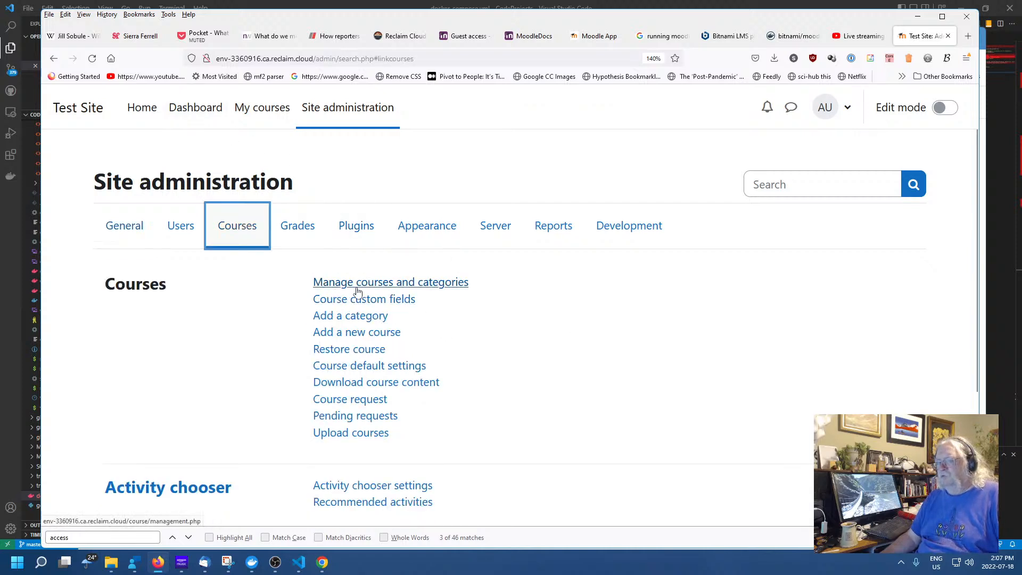
Review Manage courses and categories and Category 1's settings, then go to My courses
left_click(382, 288)
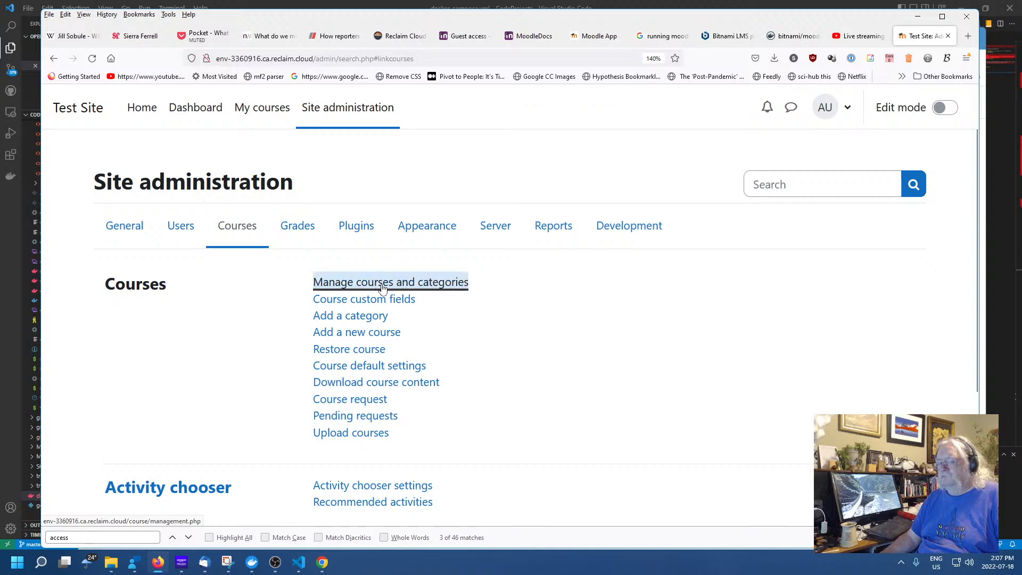
scroll(595, 319, "down", 2)
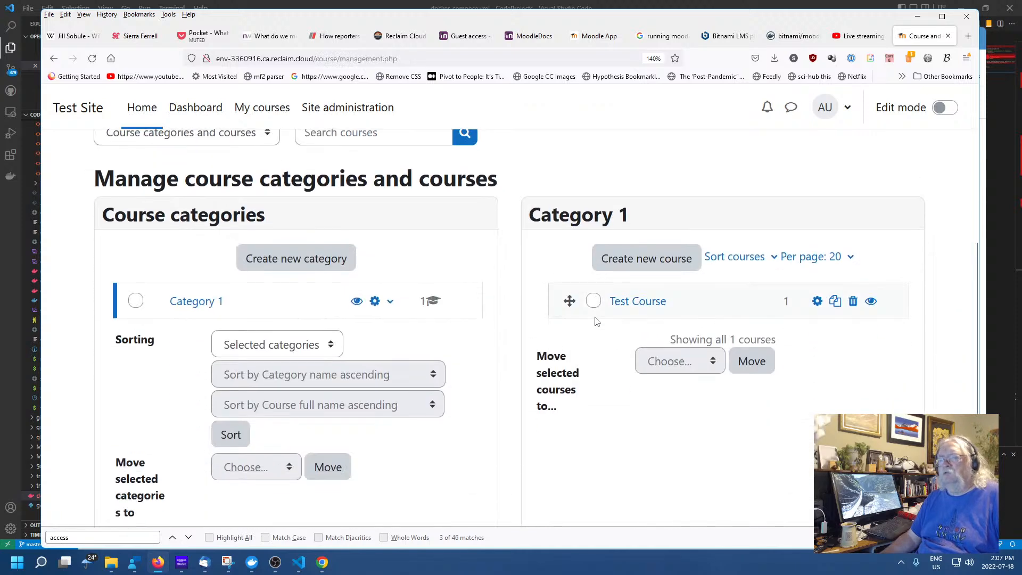
scroll(595, 318, "up", 3)
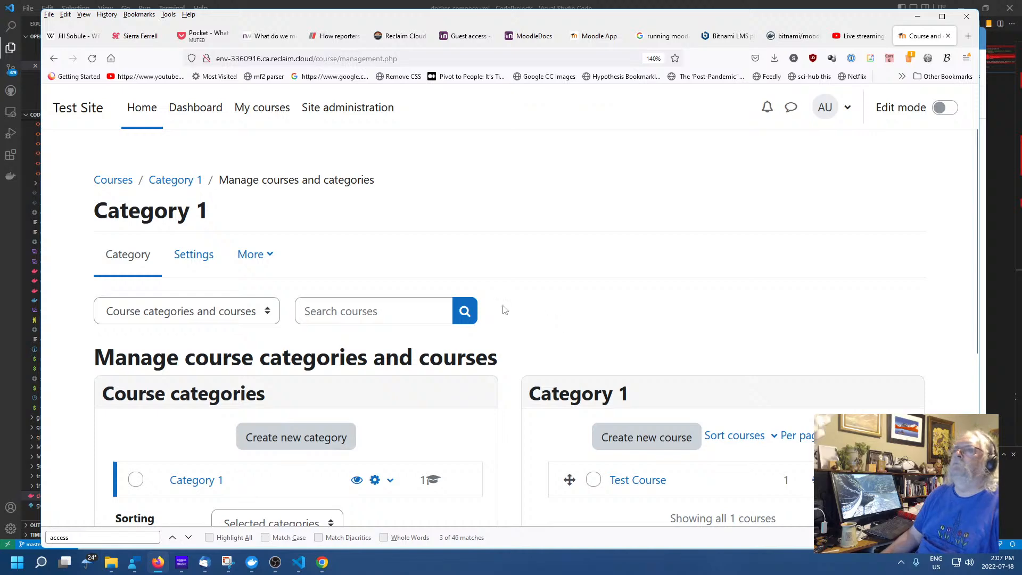
scroll(599, 301, "down", 5)
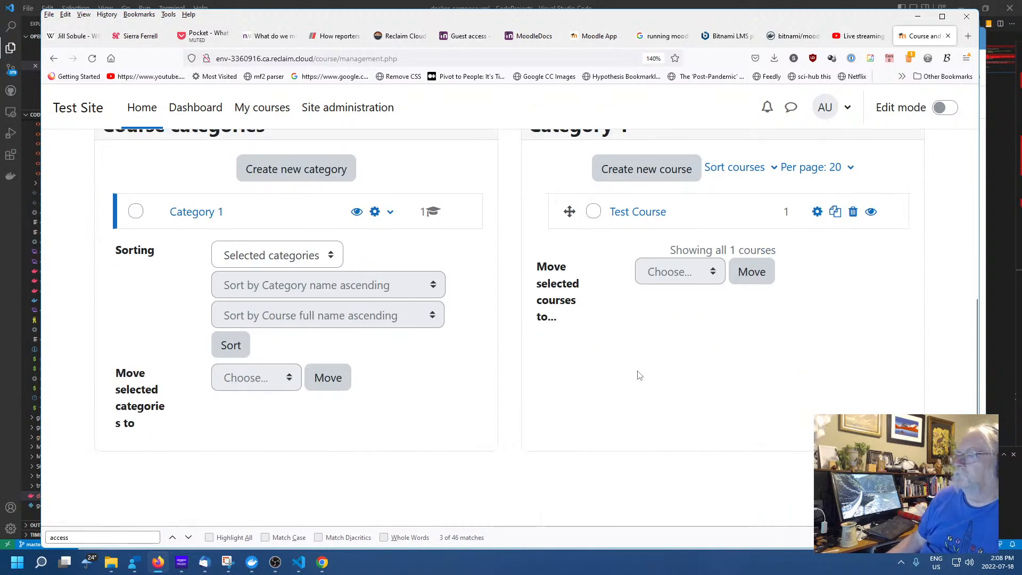
scroll(638, 377, "up", 5)
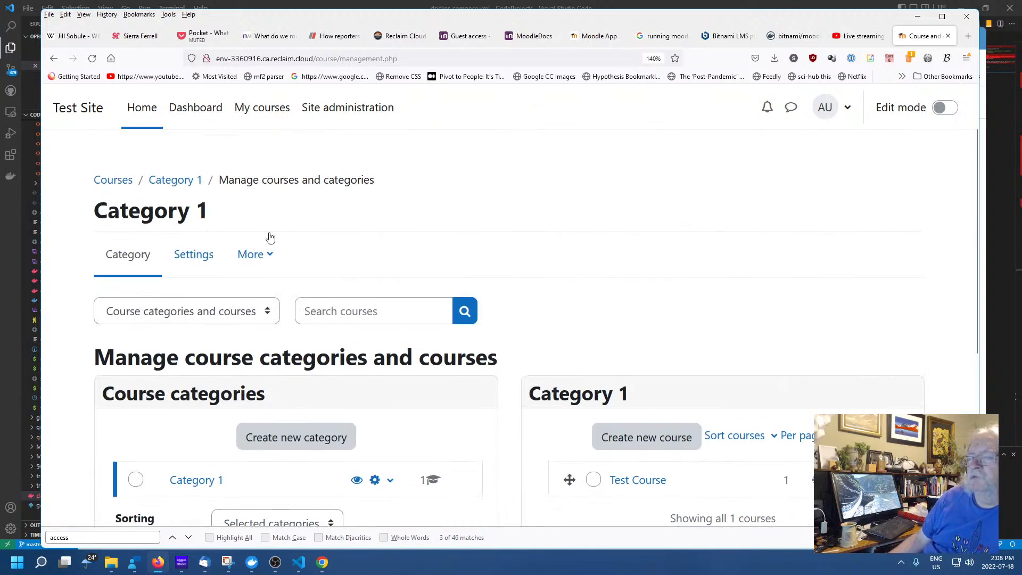
left_click(193, 254)
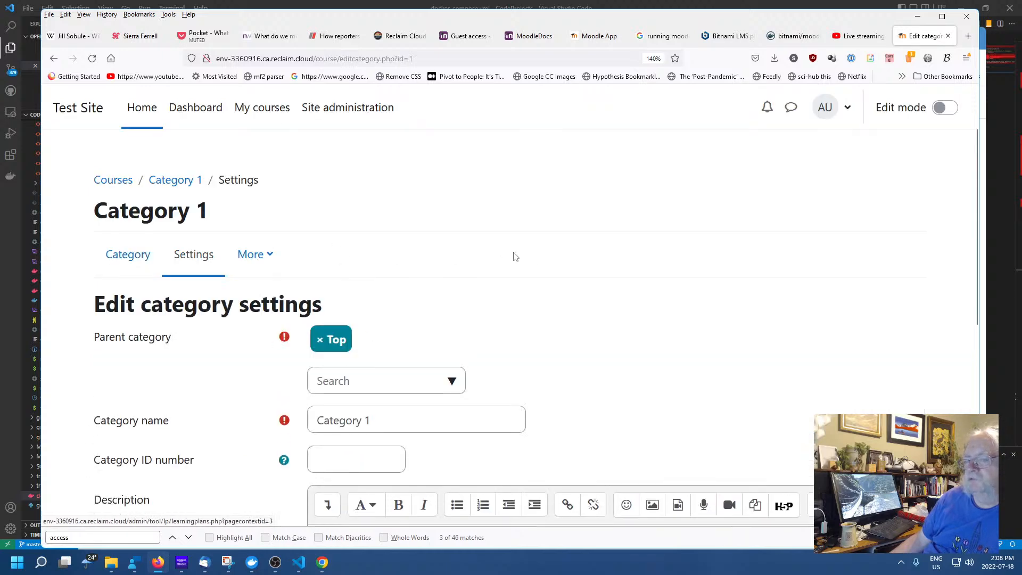
scroll(514, 252, "down", 7)
scroll(255, 277, "up", 7)
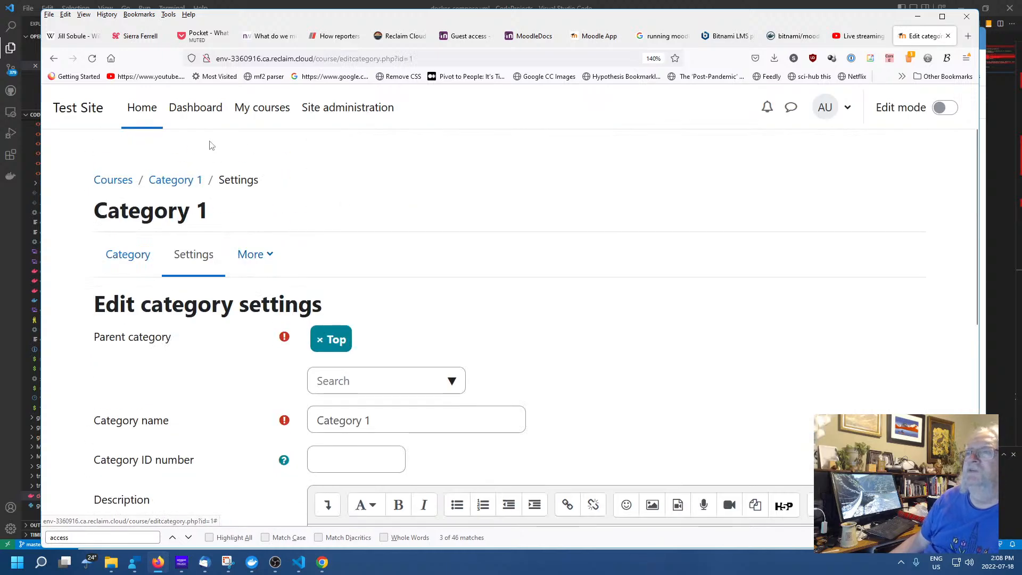
left_click(261, 110)
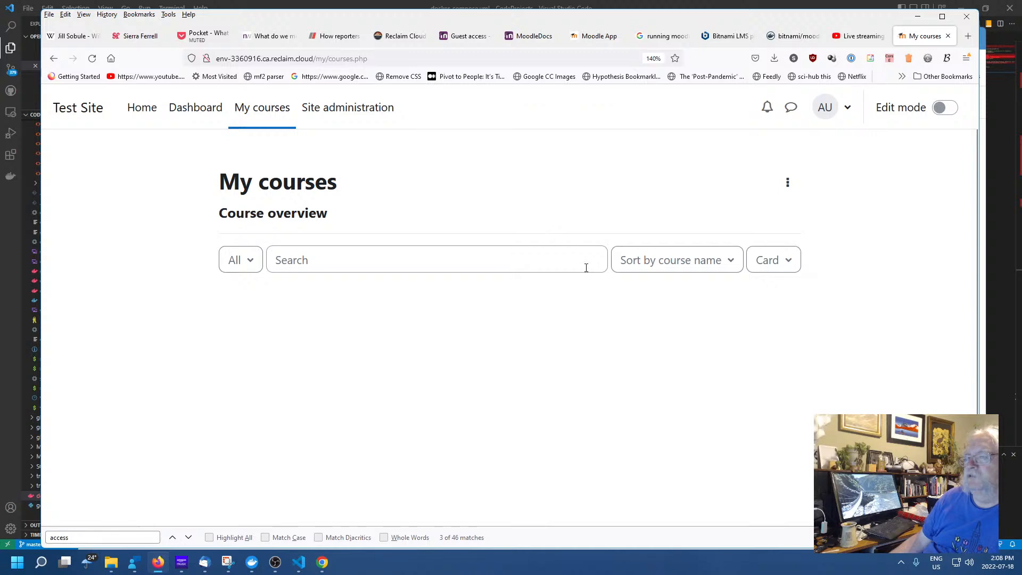
Open Test Course's Participants page via the course index, then view the guest access docs
left_click(265, 384)
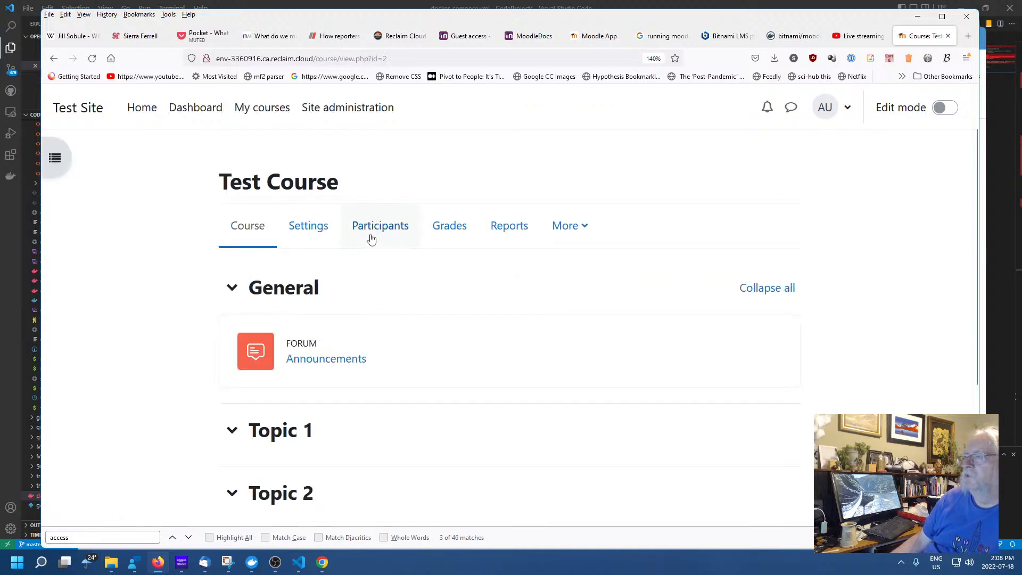
left_click(56, 157)
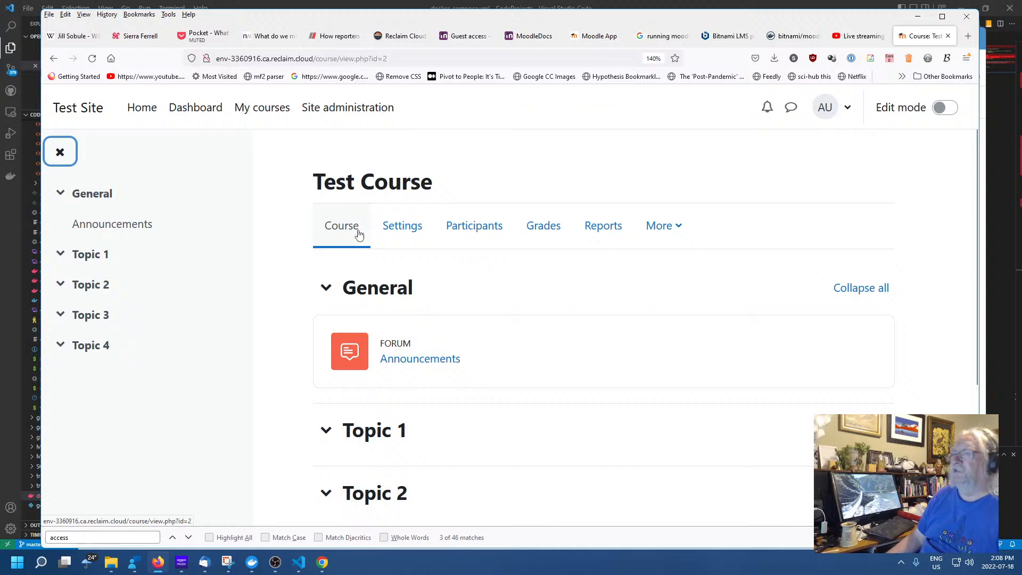
left_click(470, 228)
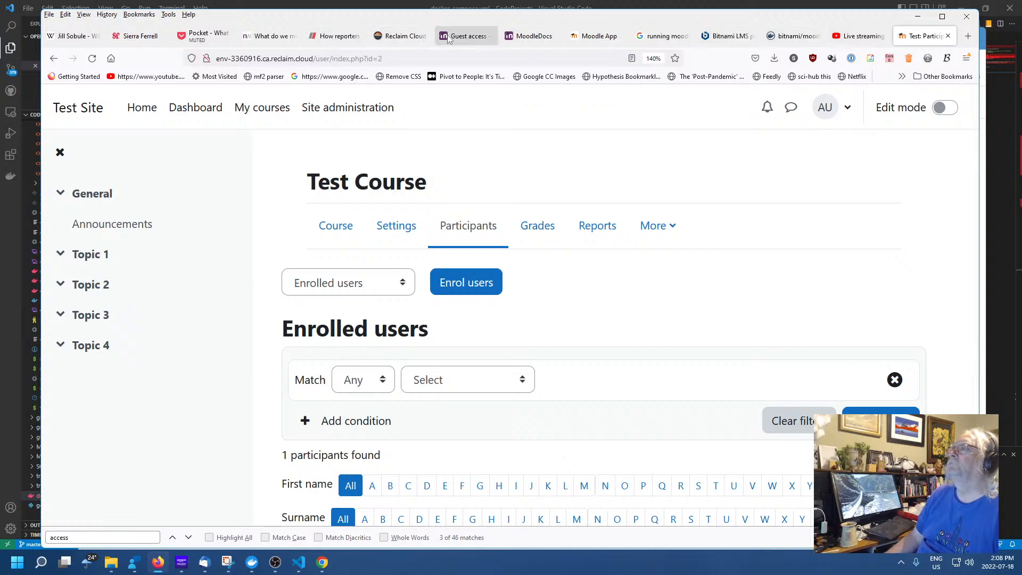
left_click(465, 36)
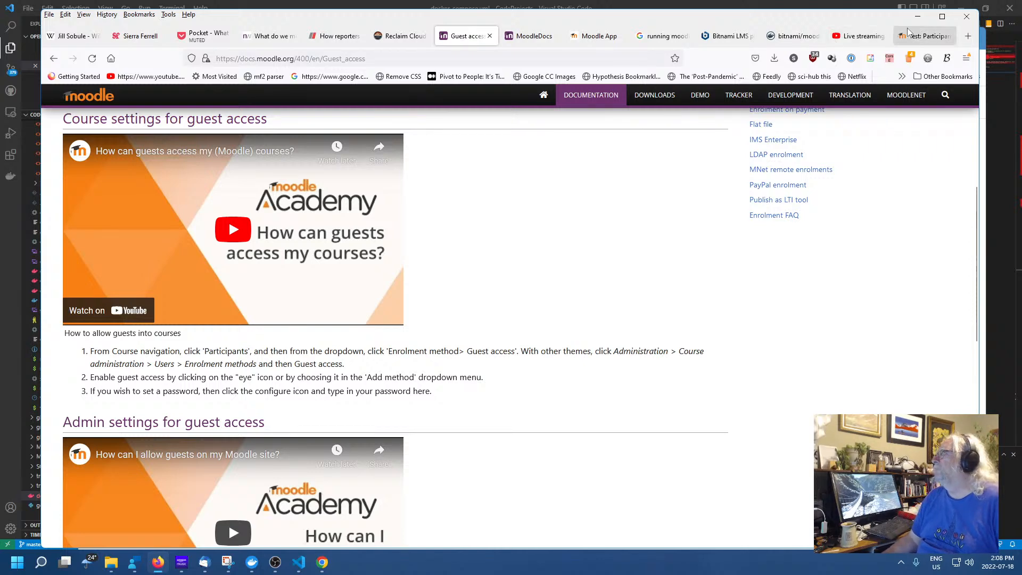
Return to Test Course participants and browse the Enrolled users page menu without switching
left_click(925, 39)
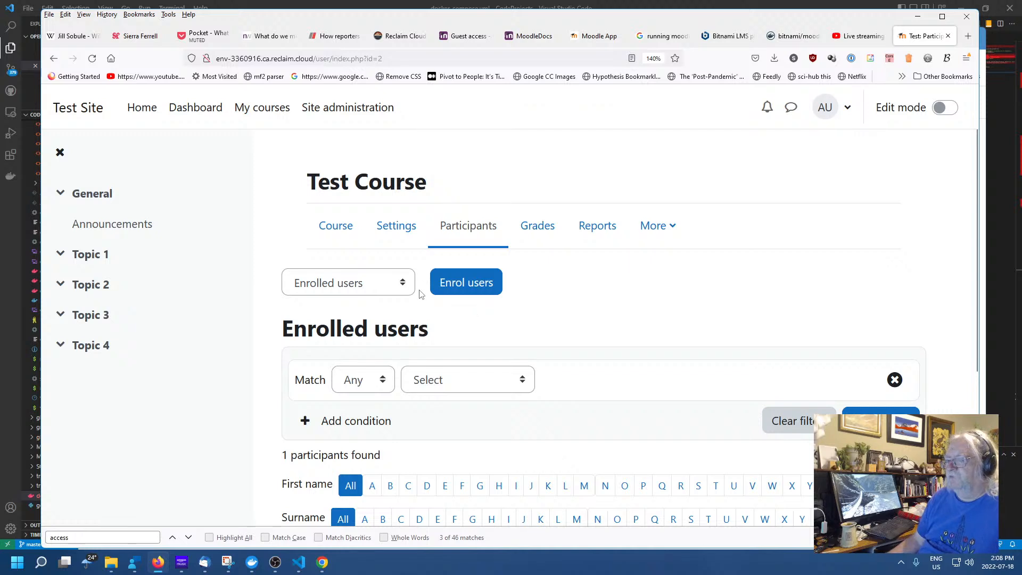
left_click(402, 285)
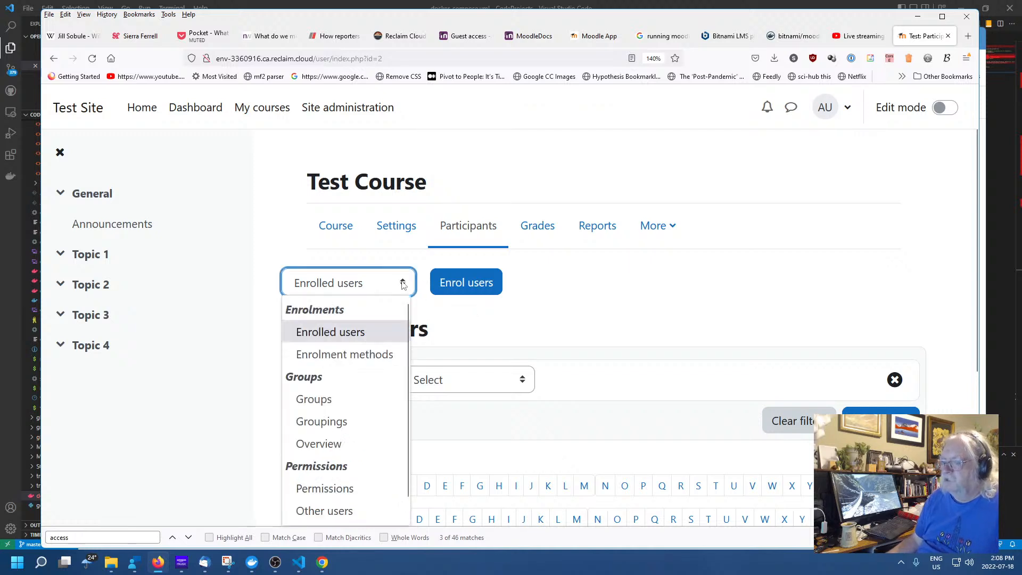
left_click(401, 285)
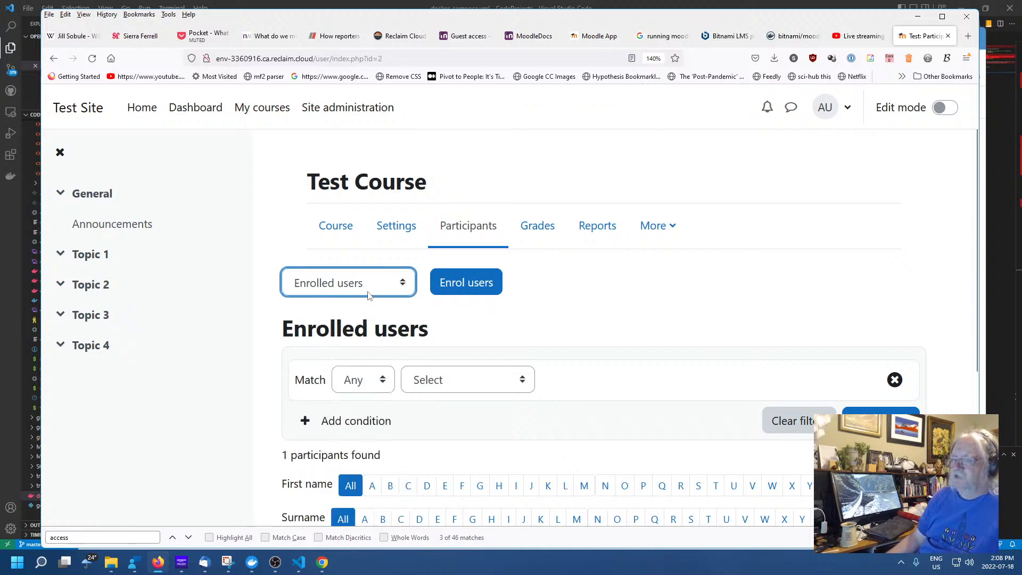
left_click(402, 285)
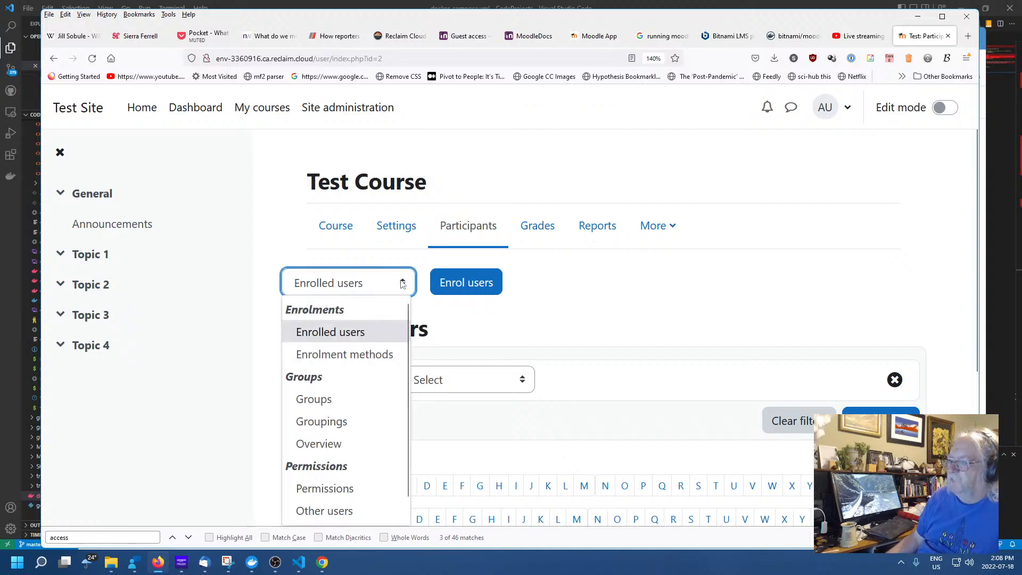
left_click(617, 306)
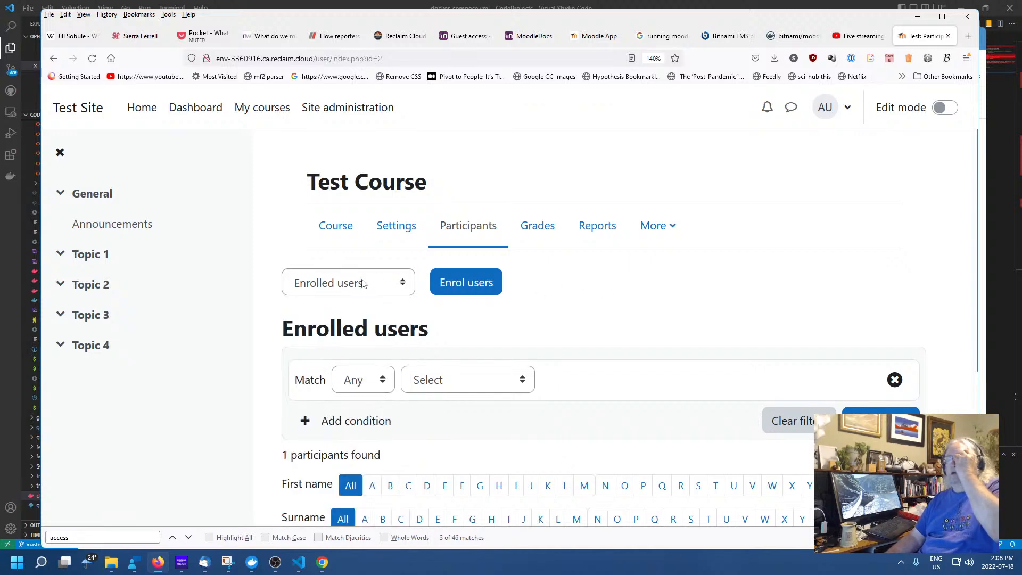
left_click(407, 288)
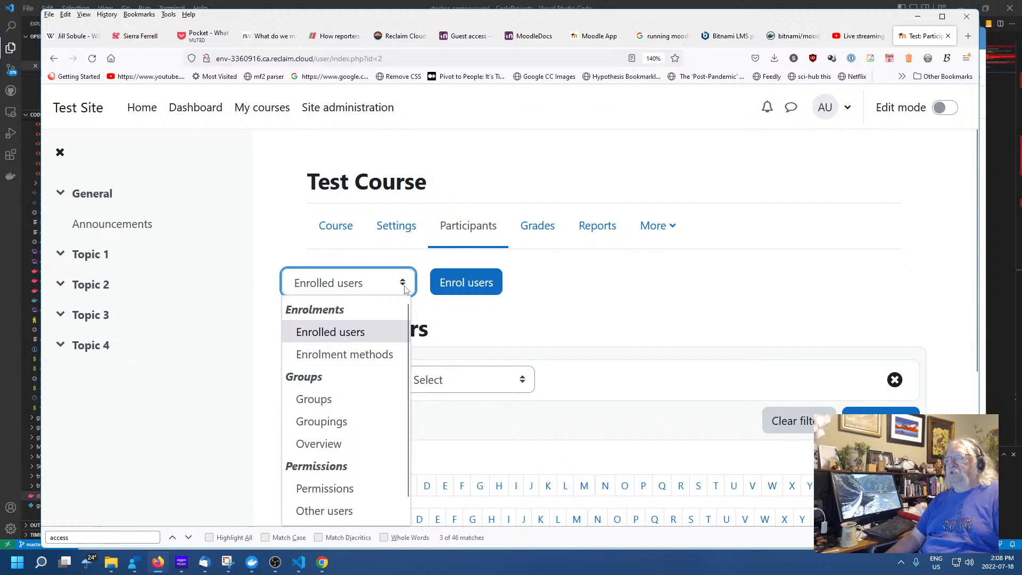
left_click(567, 292)
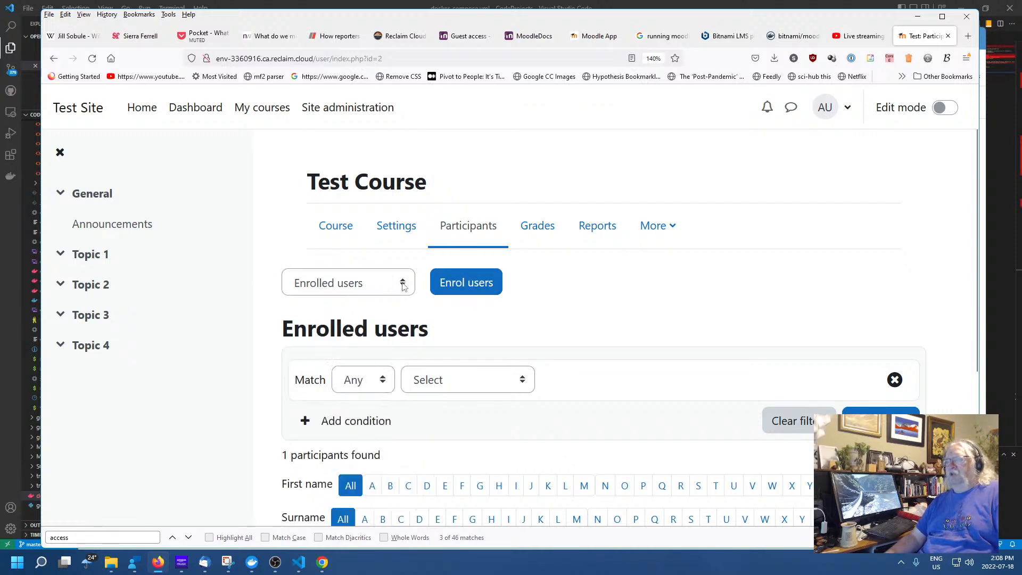
left_click(403, 286)
left_click(402, 285)
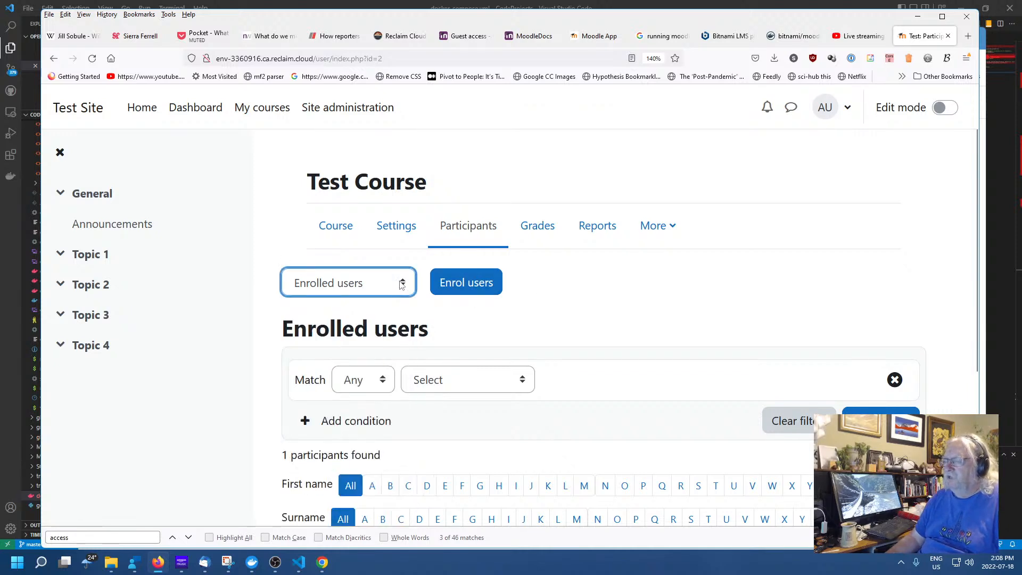
left_click(402, 285)
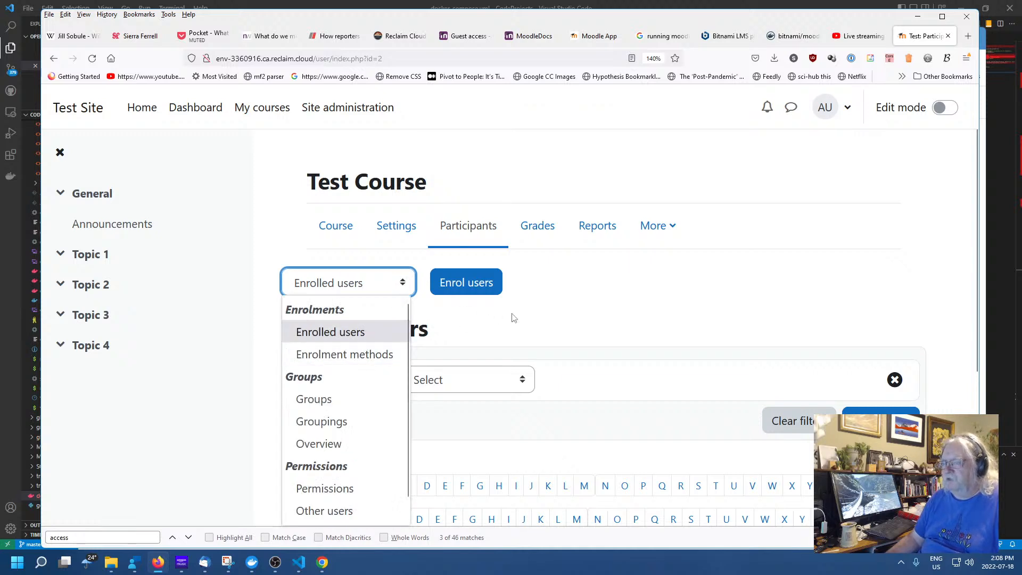
left_click(500, 299)
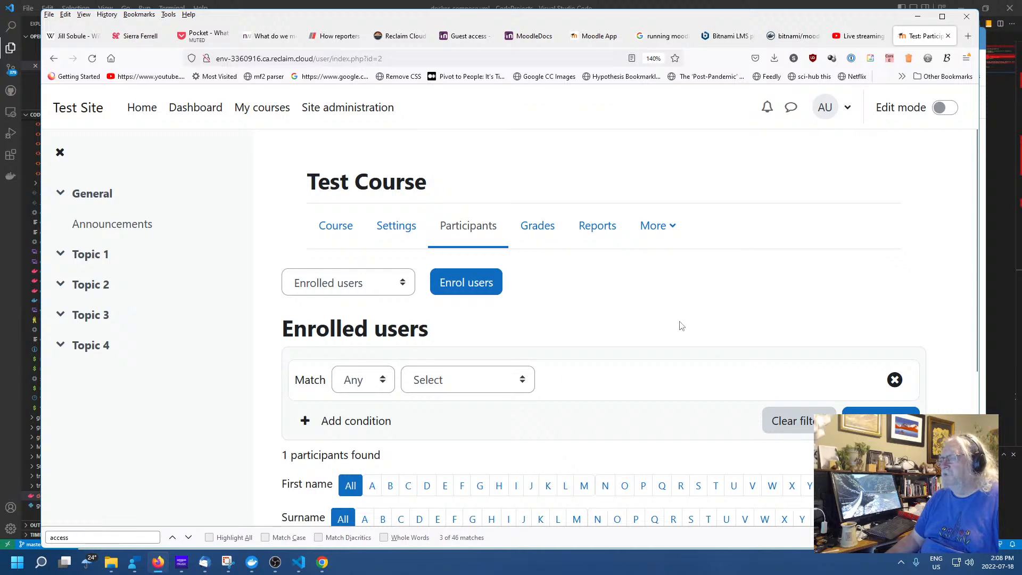
Choose Enrolment methods from the participants page dropdown
scroll(678, 324, "down", 3)
scroll(674, 354, "up", 3)
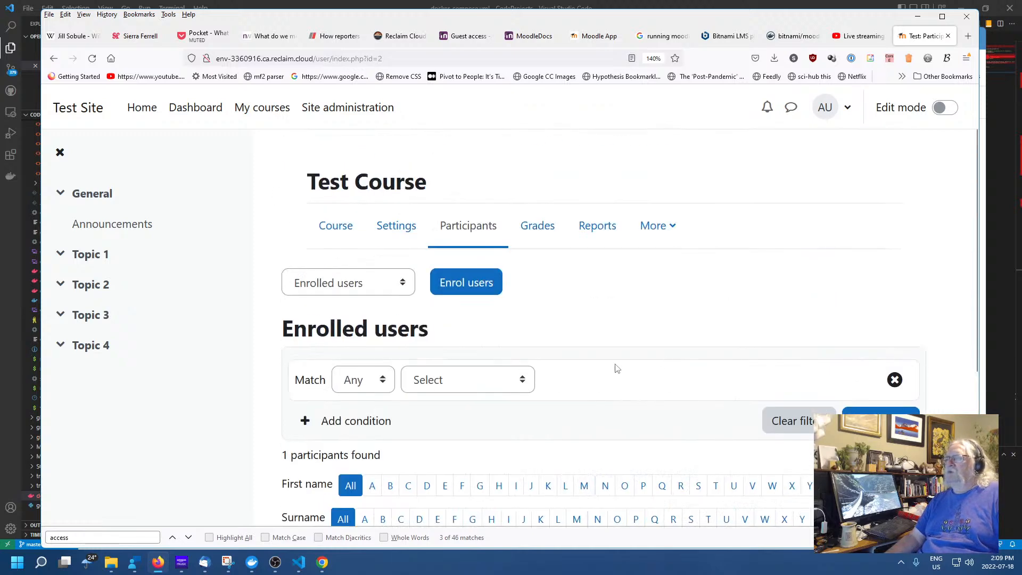
left_click(403, 287)
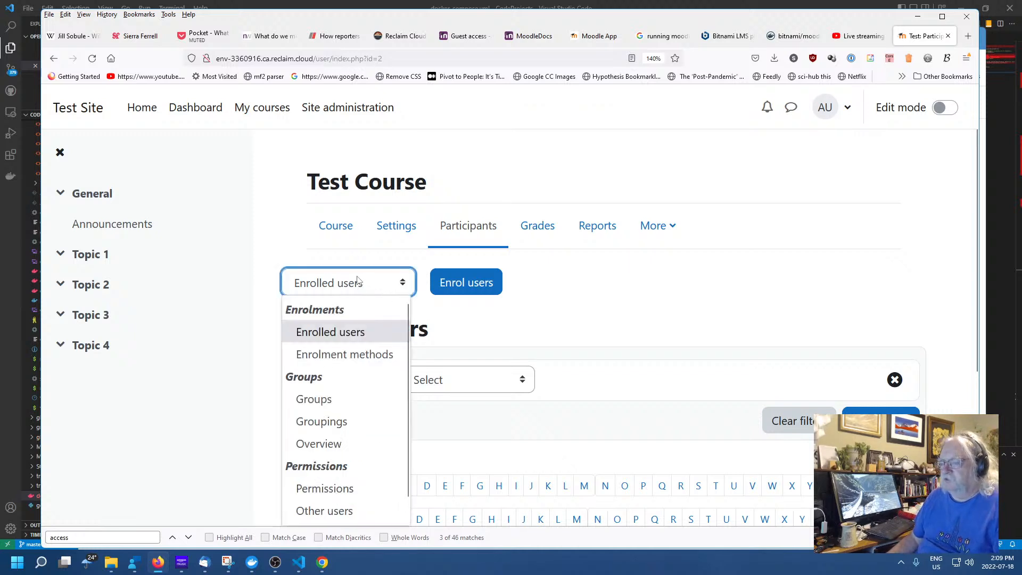
scroll(346, 448, "down", 1)
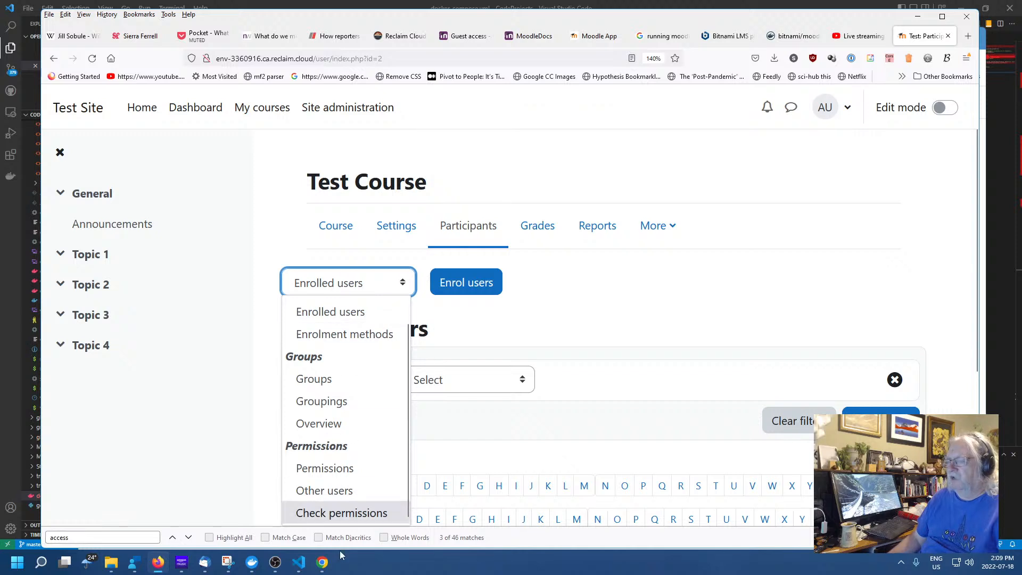
left_click(405, 283)
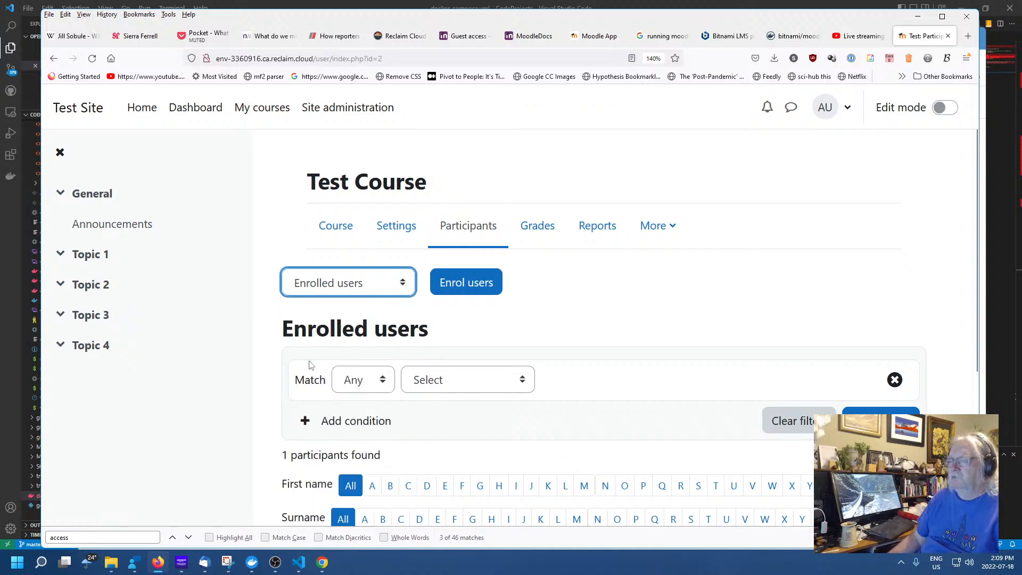
left_click(411, 290)
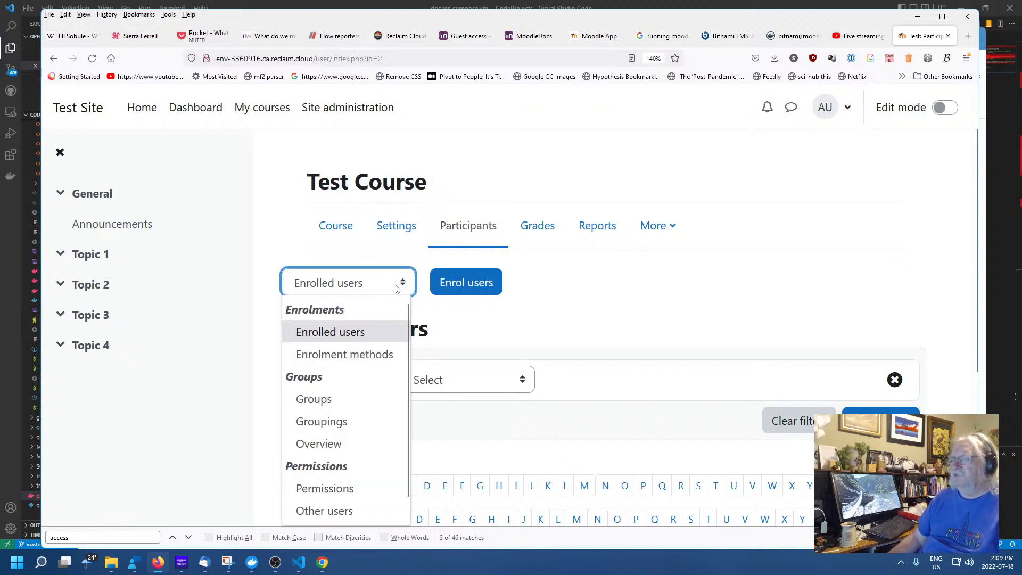
left_click(326, 355)
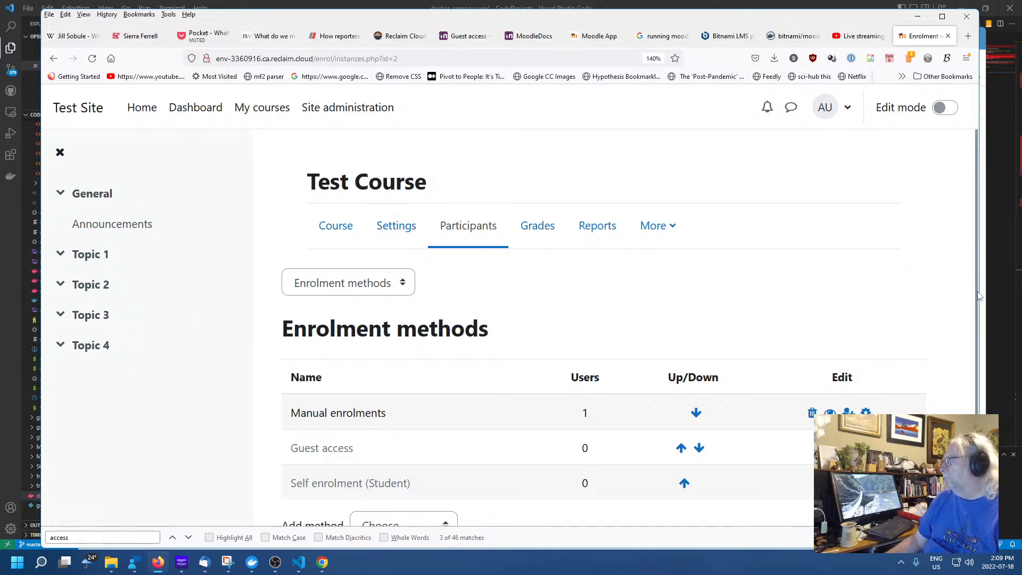
Narrow the browser, read the MoodleDocs Guest access steps, then return to Enrolment methods
left_click_drag(978, 293, 988, 315)
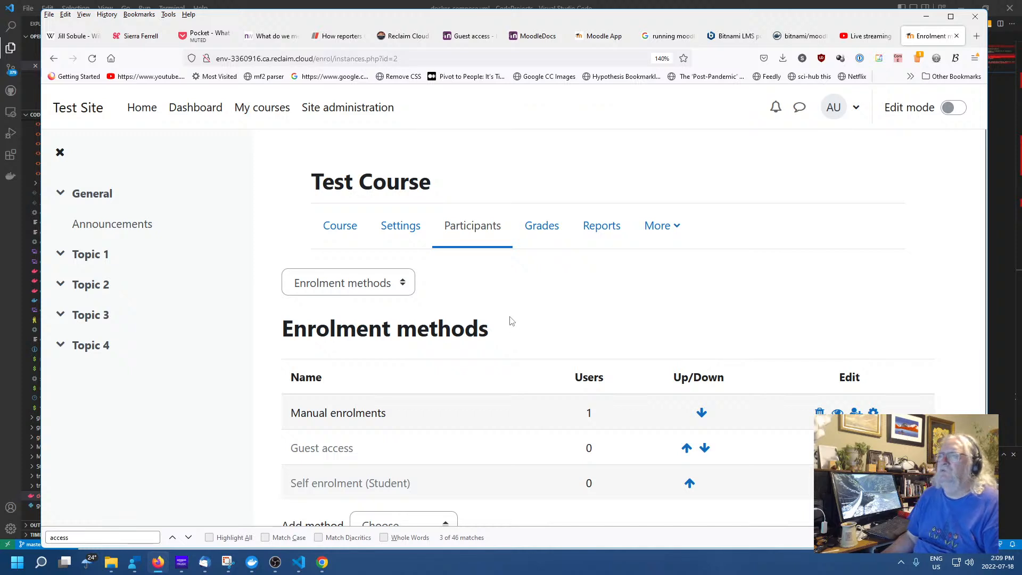
scroll(508, 293, "down", 2)
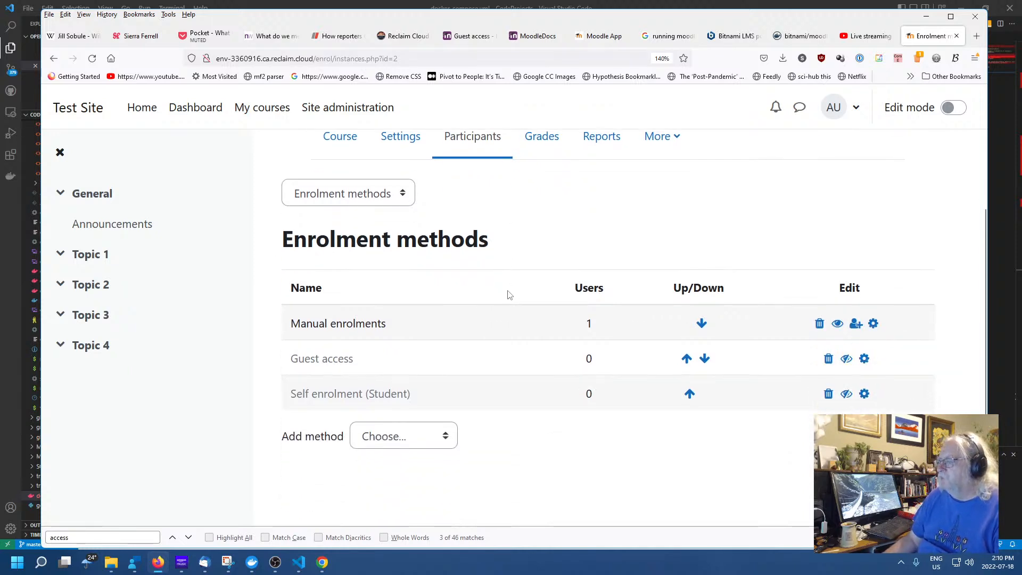
scroll(532, 292, "up", 2)
scroll(550, 307, "down", 2)
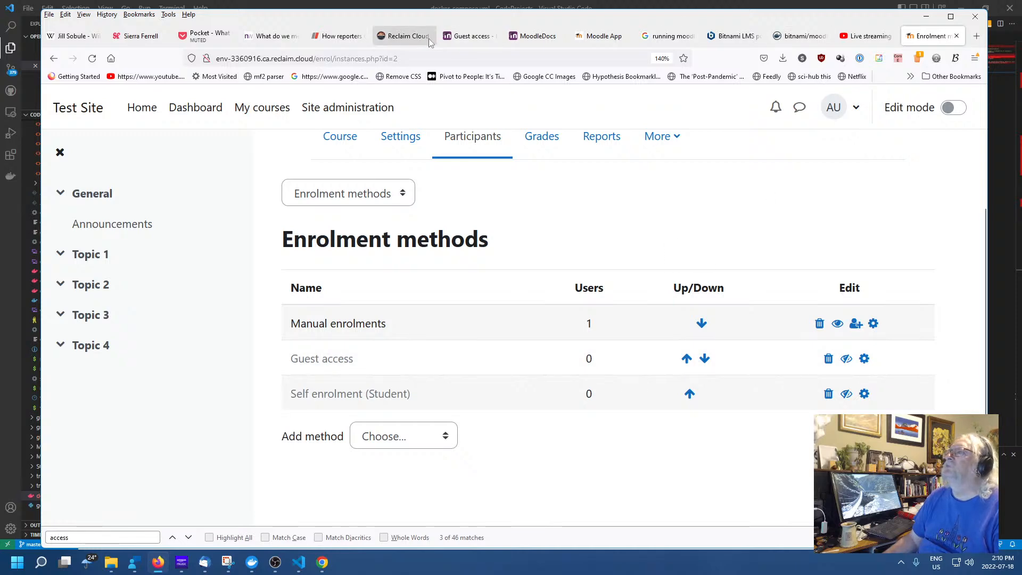
left_click(474, 36)
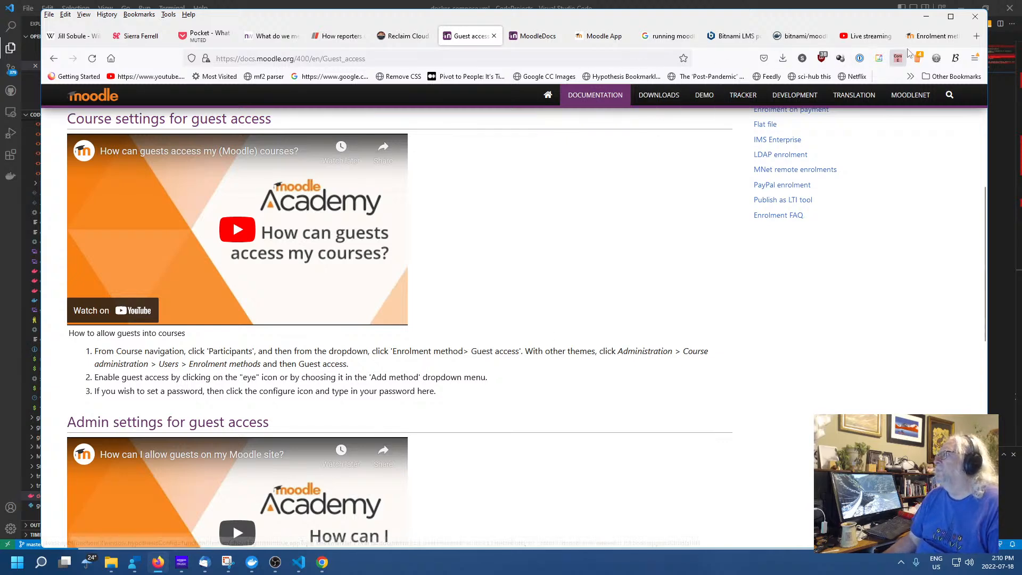
left_click(939, 35)
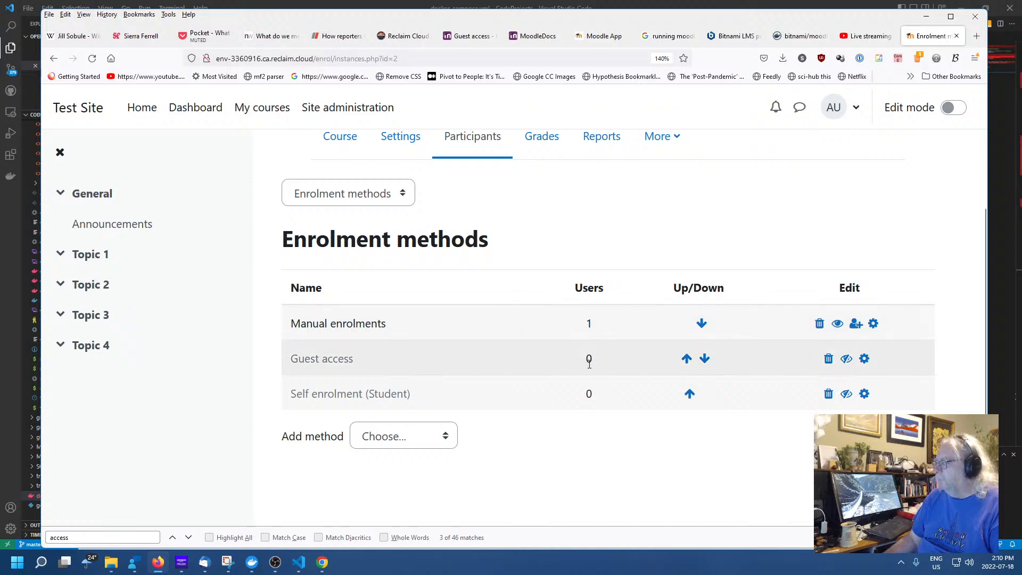
Enable the Guest access method, then review the add-method list and the Guest access documentation
left_click(846, 359)
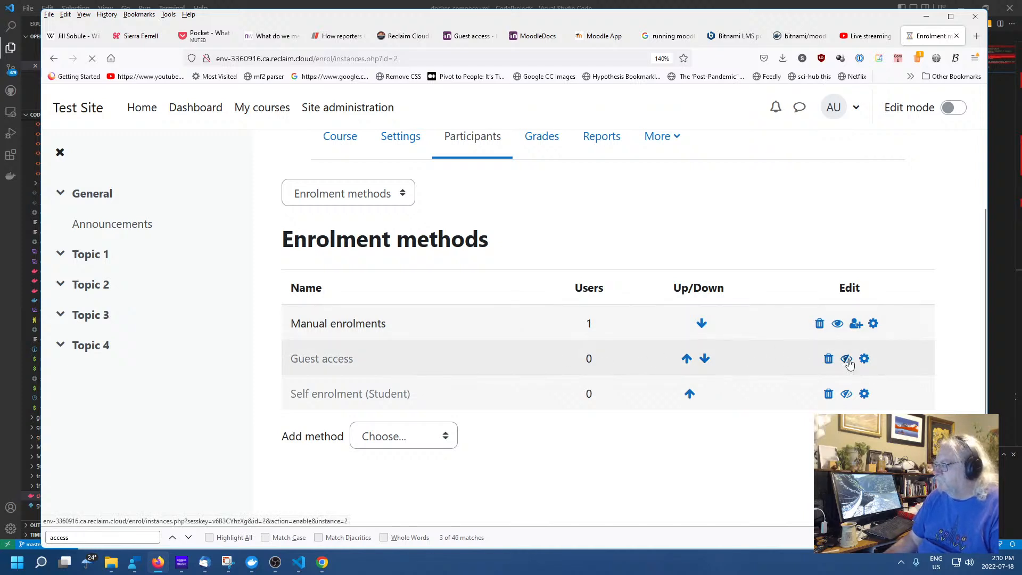
scroll(724, 356, "down", 2)
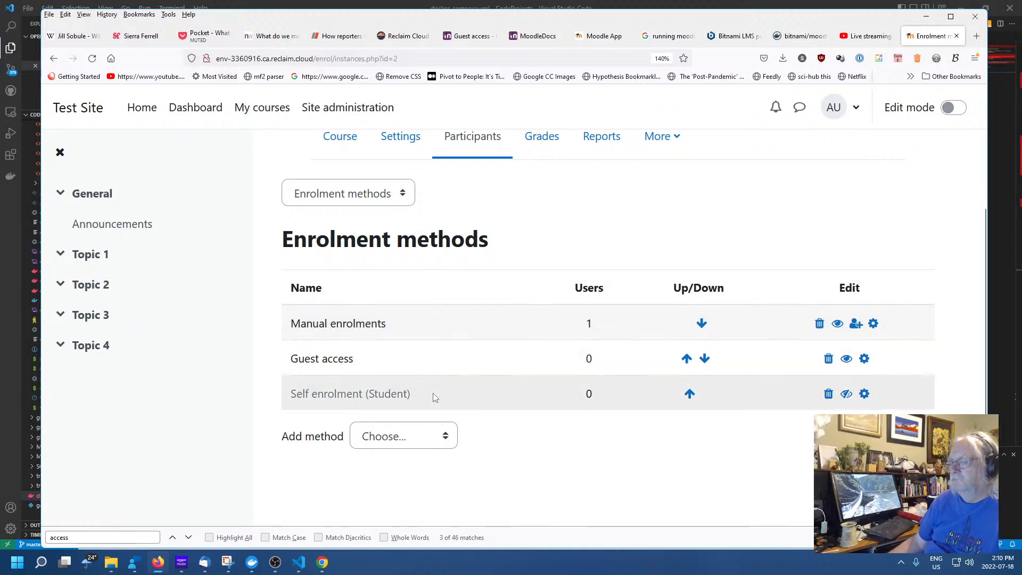
left_click(446, 437)
left_click(447, 438)
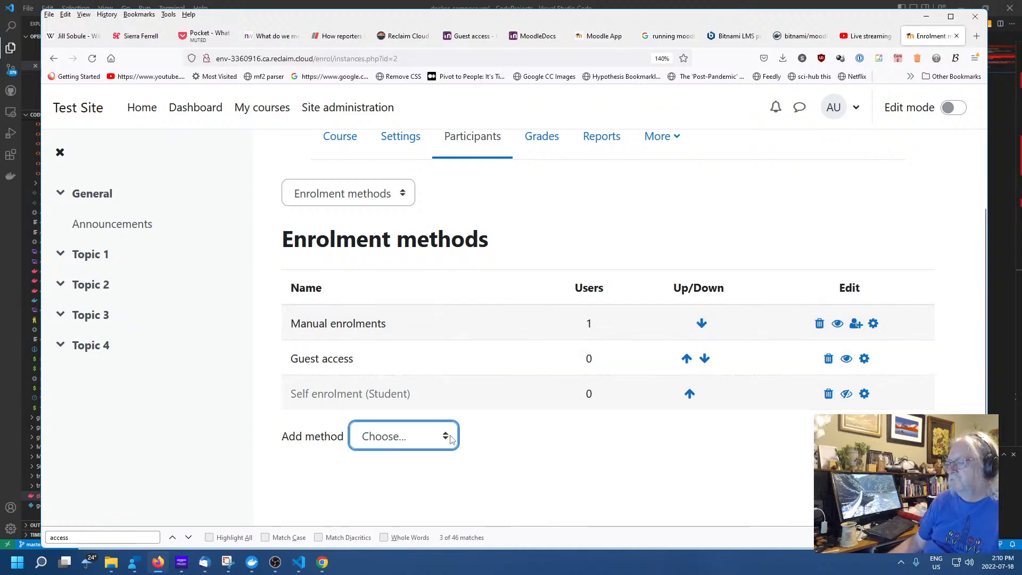
left_click(471, 37)
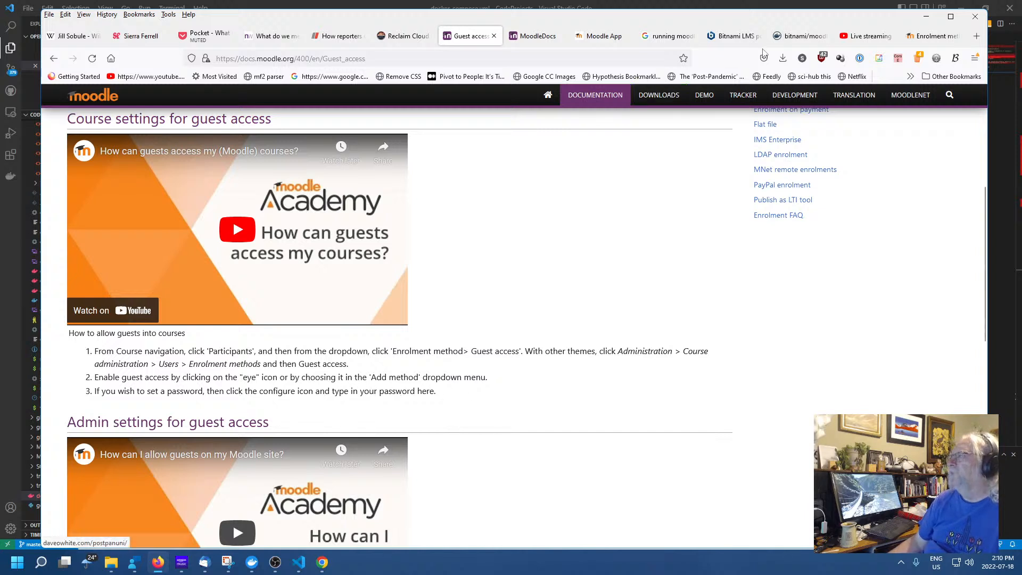
left_click(932, 37)
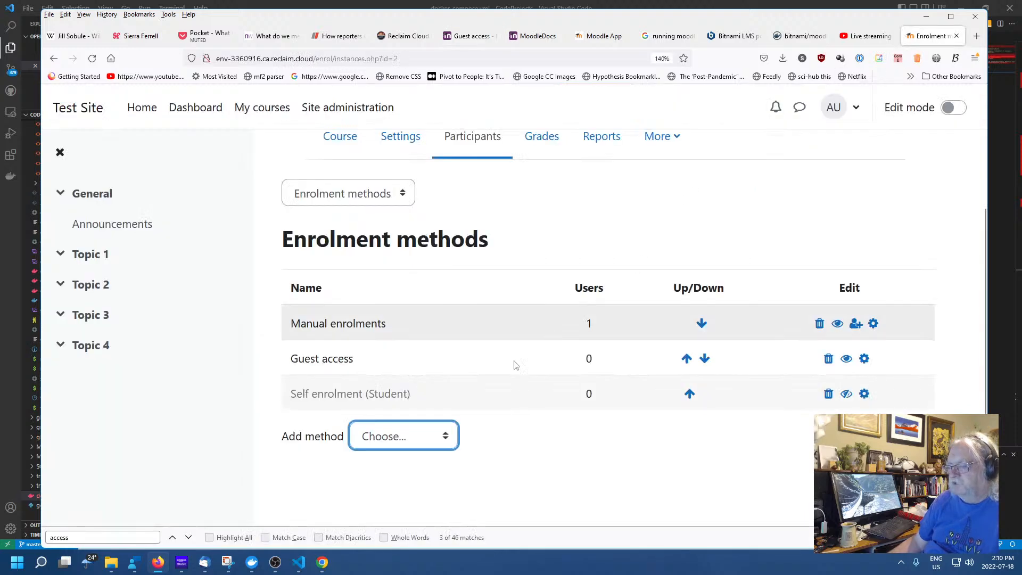
Move Guest access above Manual enrolments and open its settings page
left_click(445, 436)
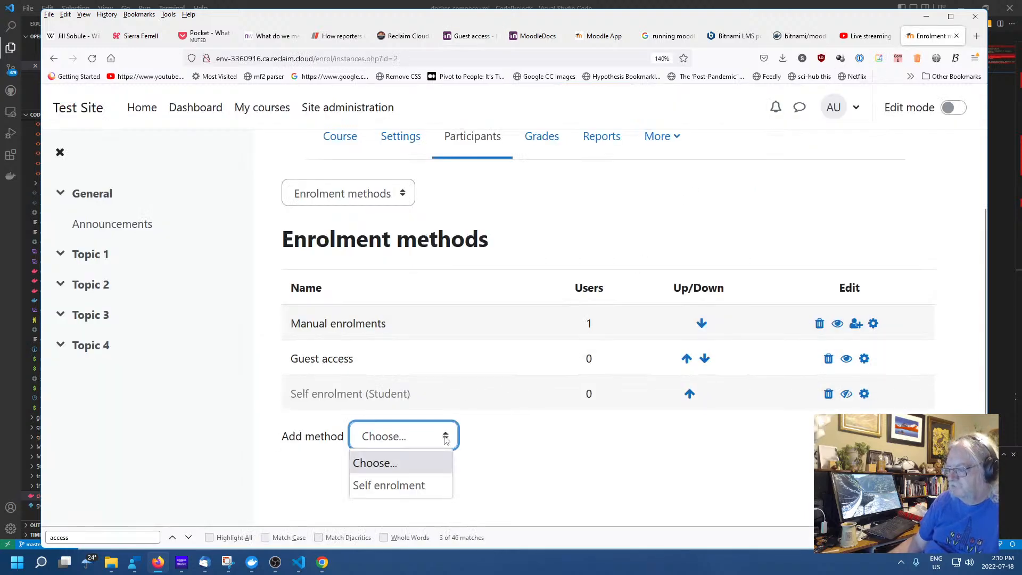
left_click(445, 437)
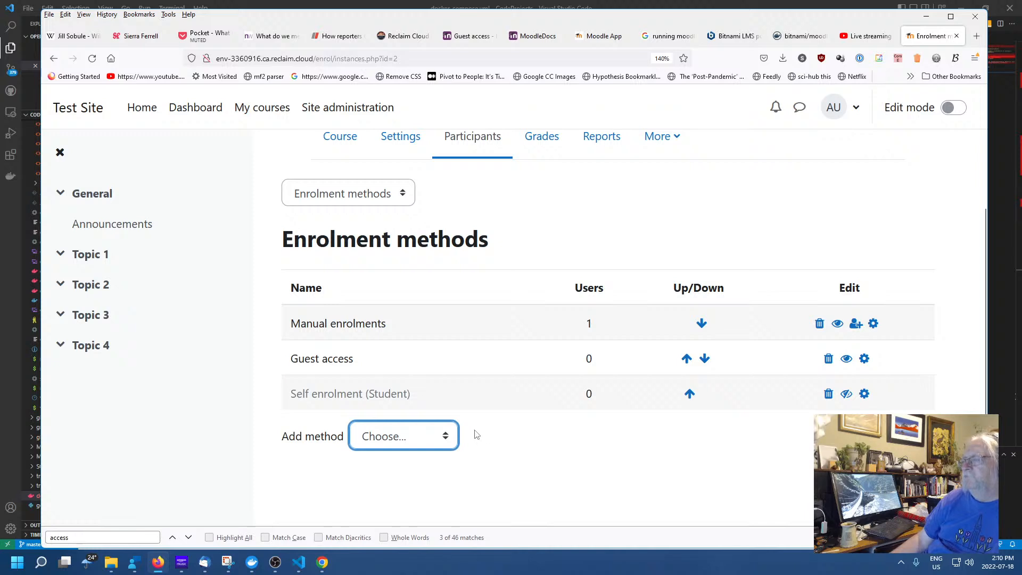
left_click(686, 359)
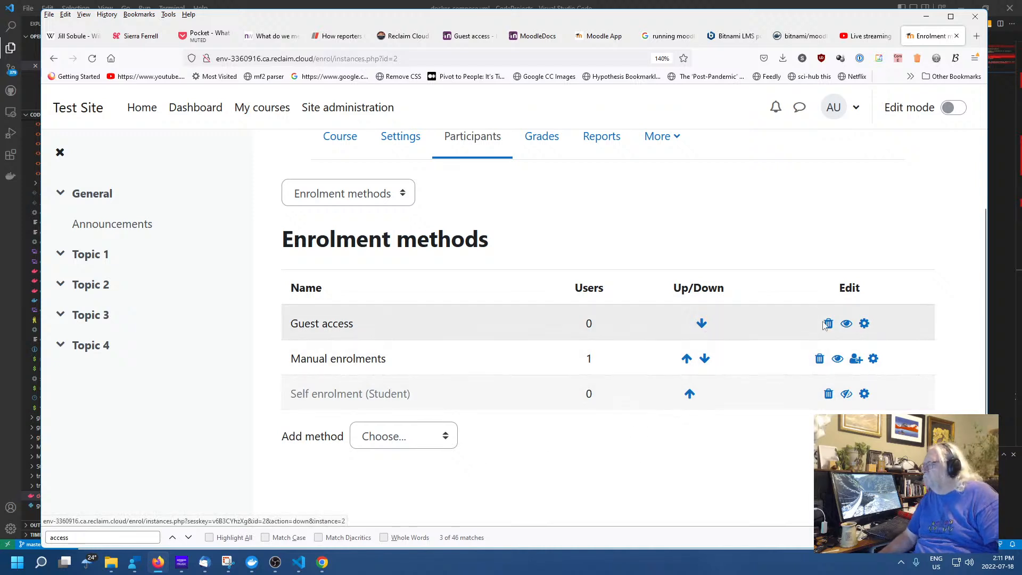
left_click(864, 324)
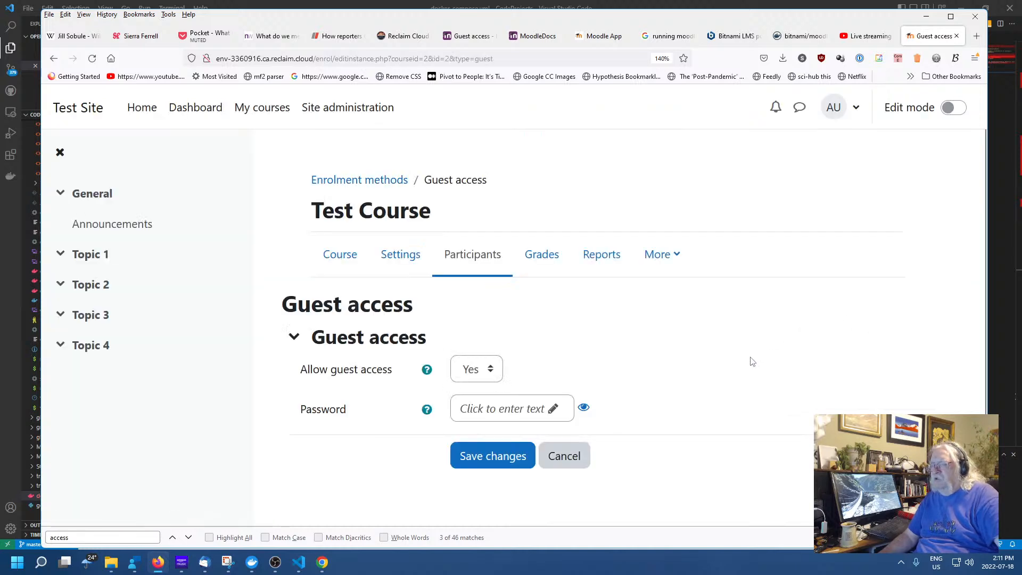
Save Guest access with Allow guest access Yes and no password, then switch to the guest's browser
left_click(491, 371)
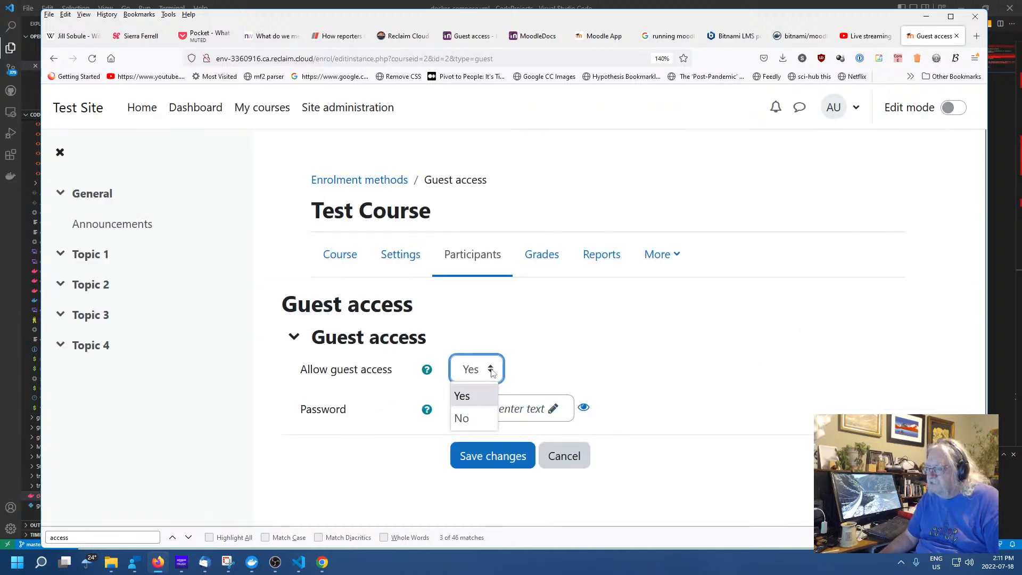
left_click(491, 371)
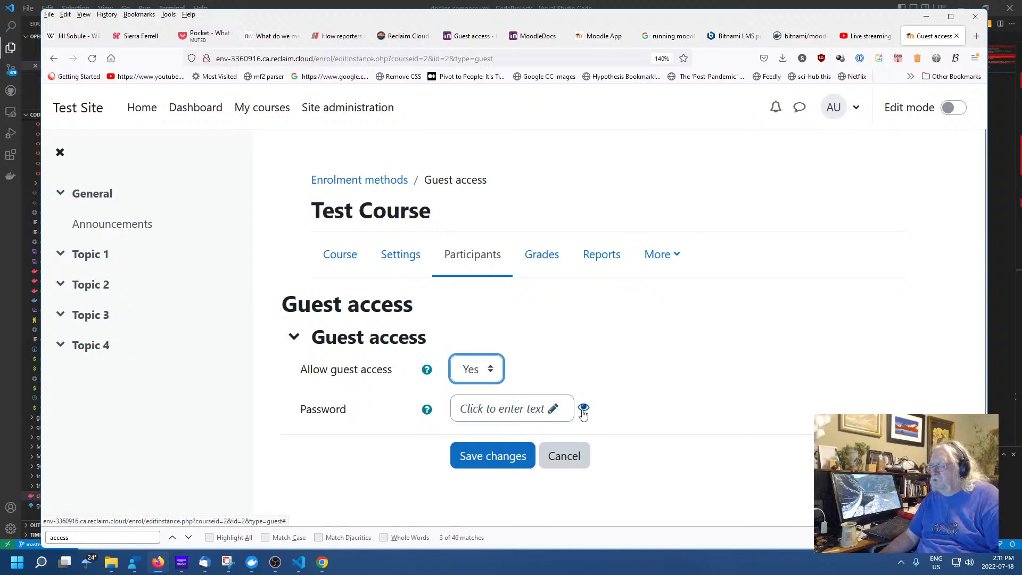
left_click(654, 404)
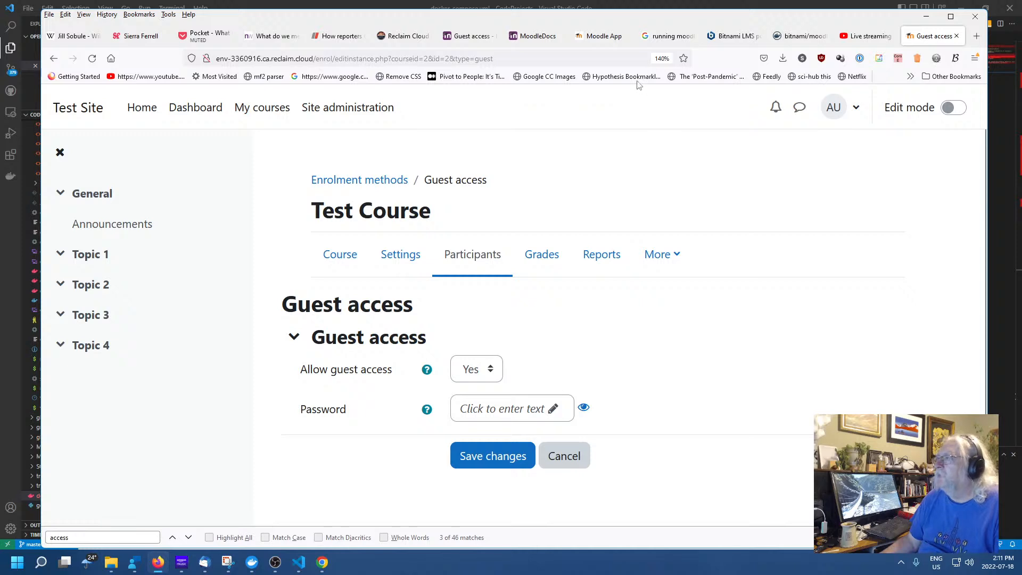
left_click(490, 460)
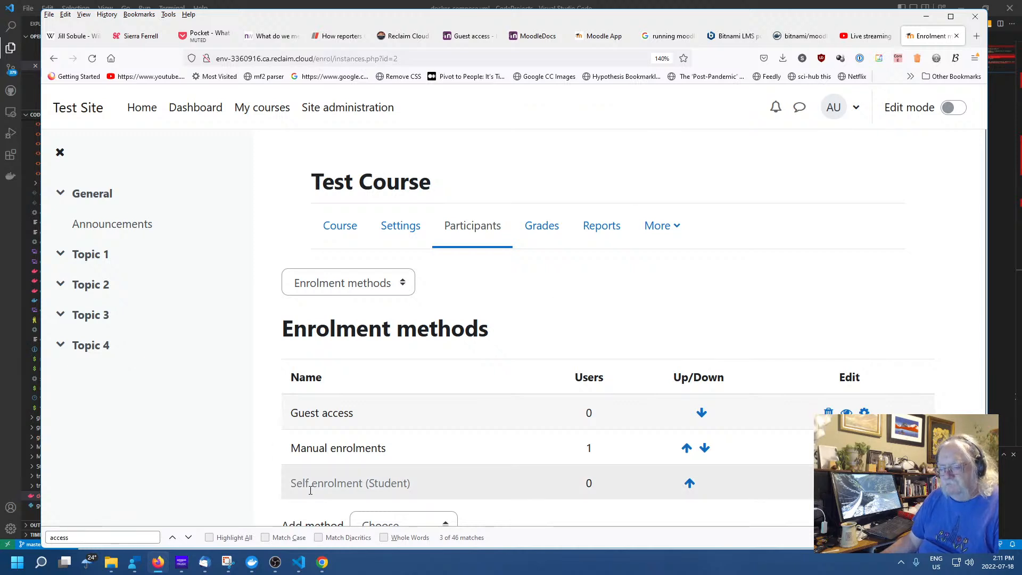
left_click(327, 563)
right_click(363, 290)
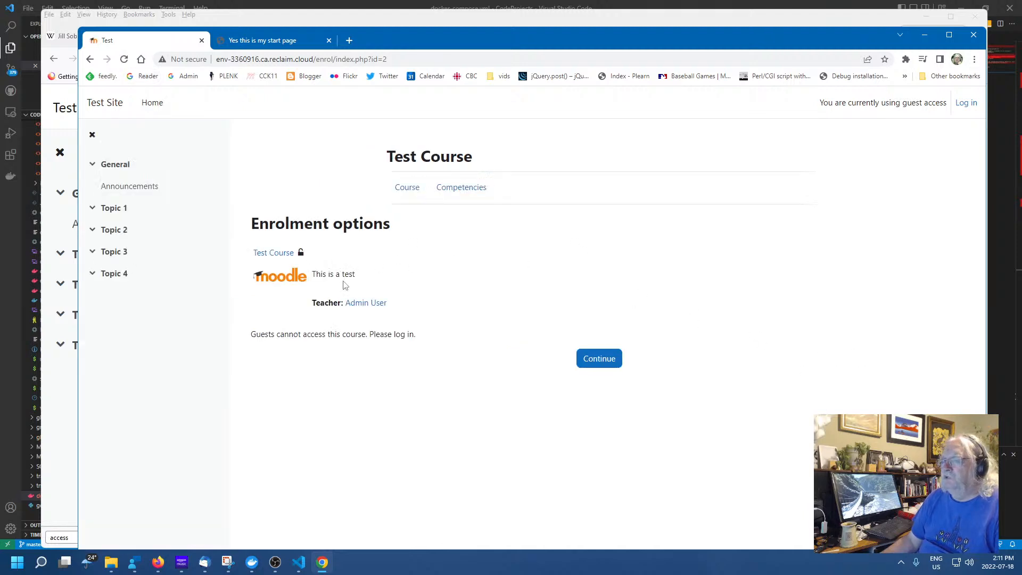
Open Test Course as a guest and resize the guest browser window
left_click(407, 193)
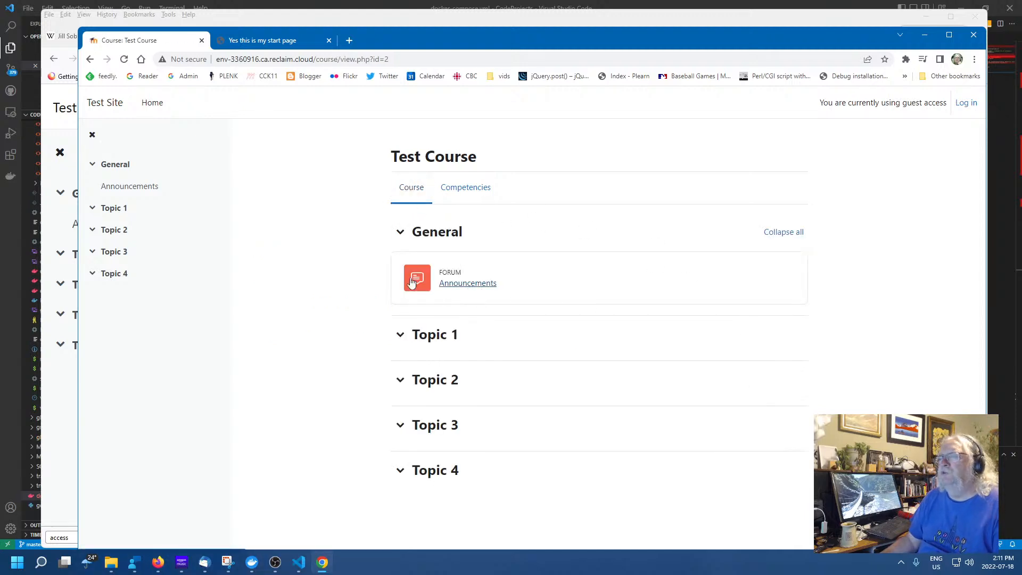
left_click_drag(600, 33, 583, 22)
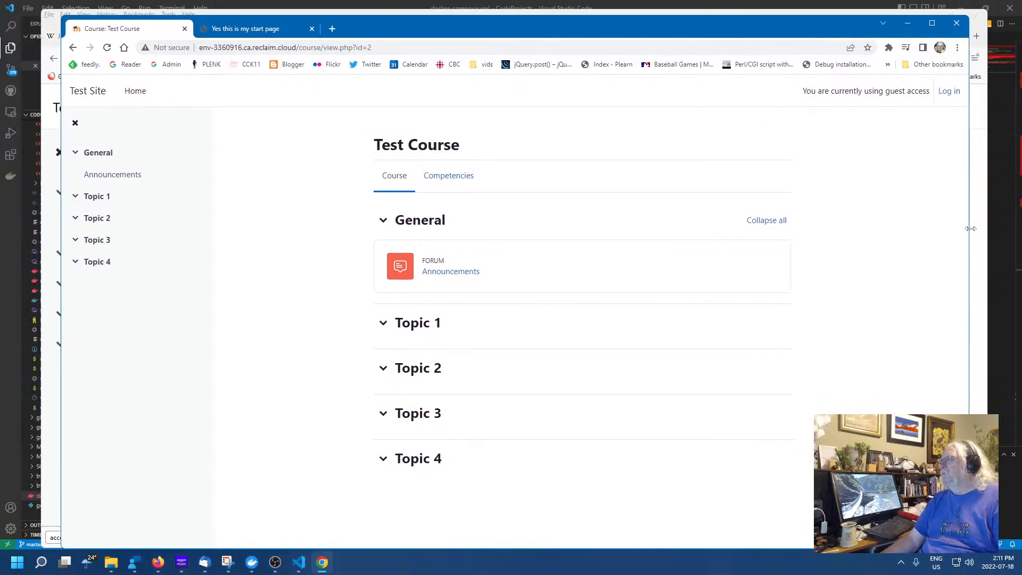
left_click_drag(969, 230, 471, 218)
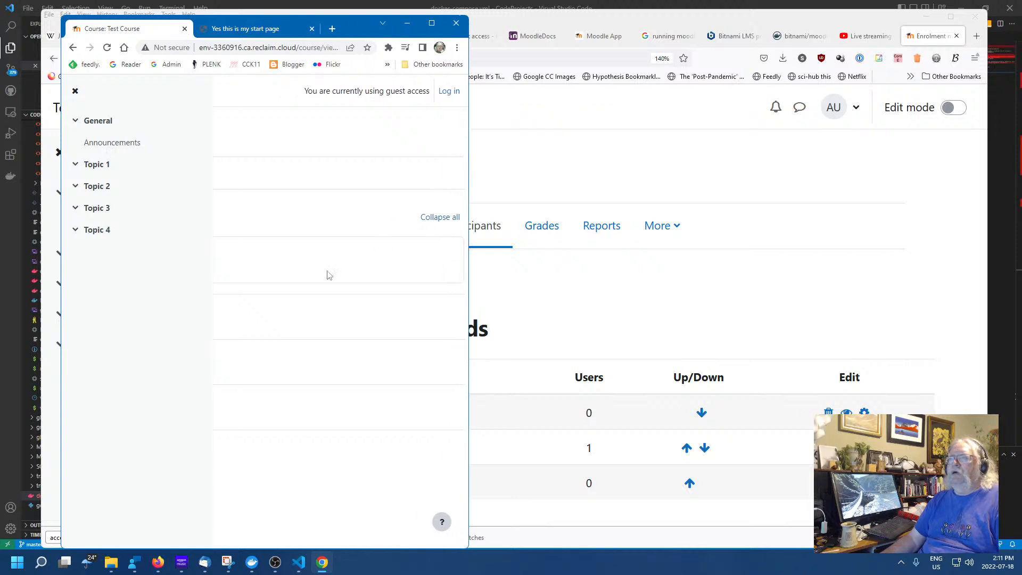
left_click(327, 281)
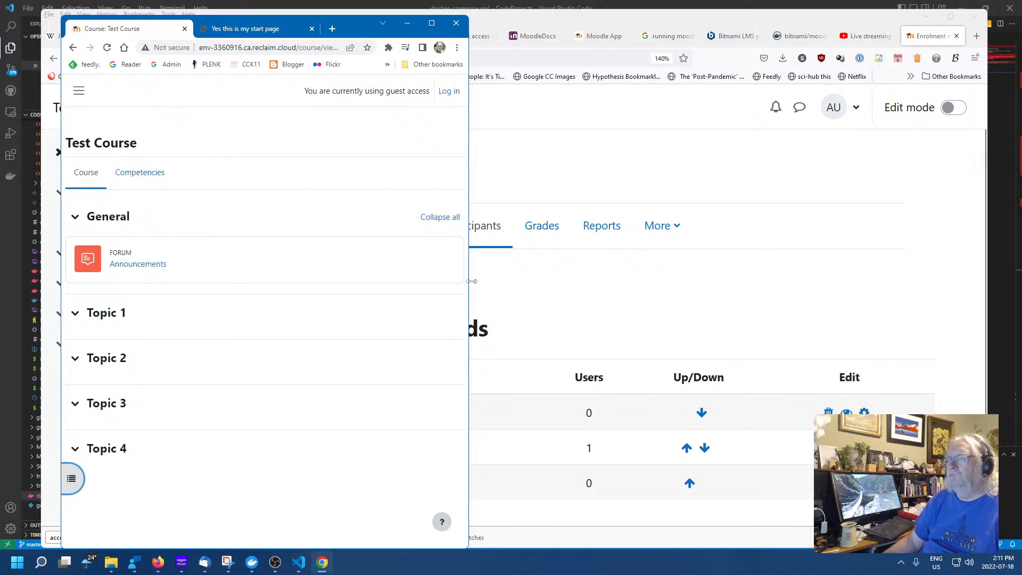
left_click_drag(471, 281, 317, 275)
left_click_drag(203, 267, 991, 333)
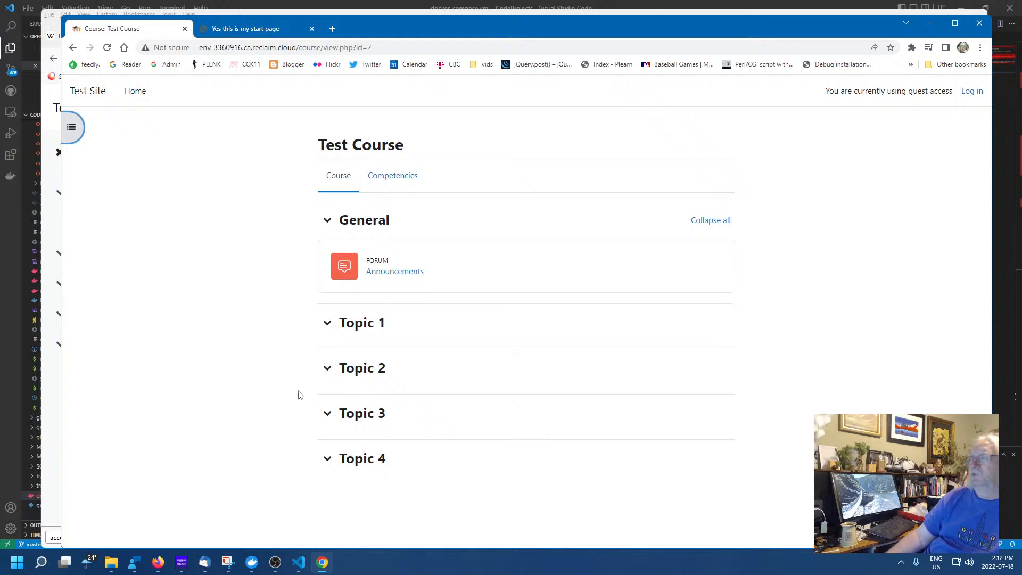
Toggle the course index panel open and closed in the guest view
left_click(74, 126)
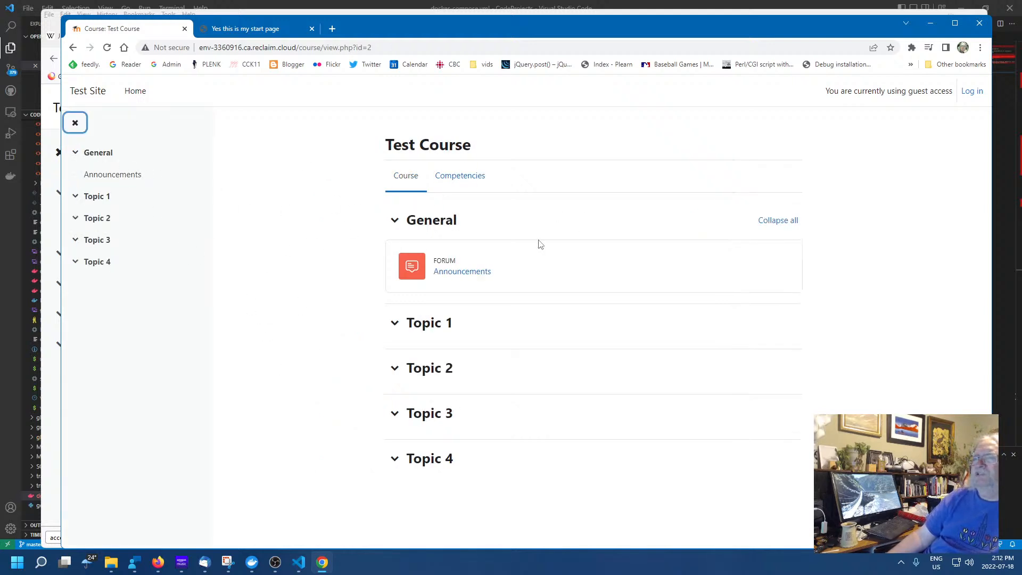
left_click_drag(993, 277, 925, 296)
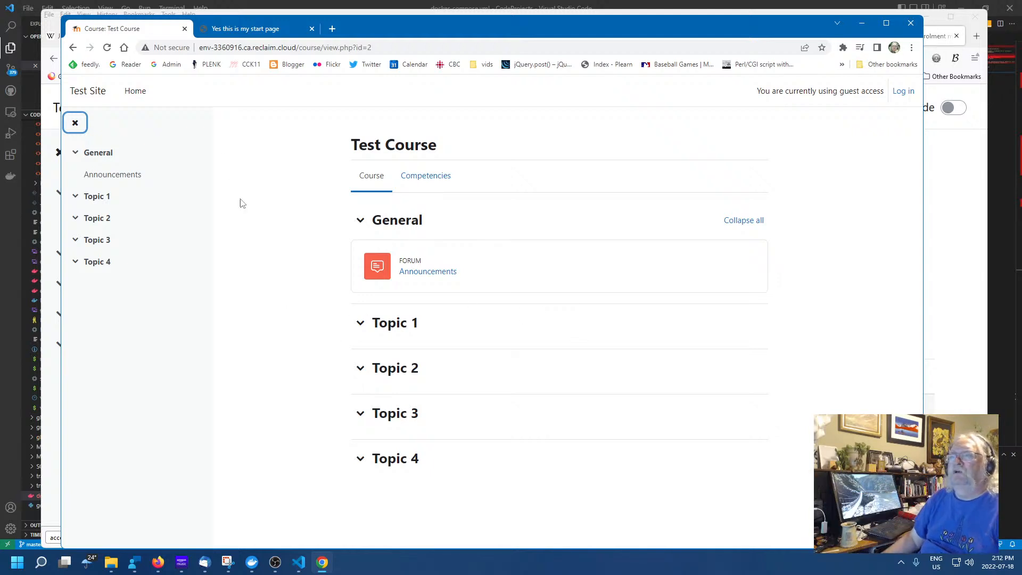
left_click(77, 123)
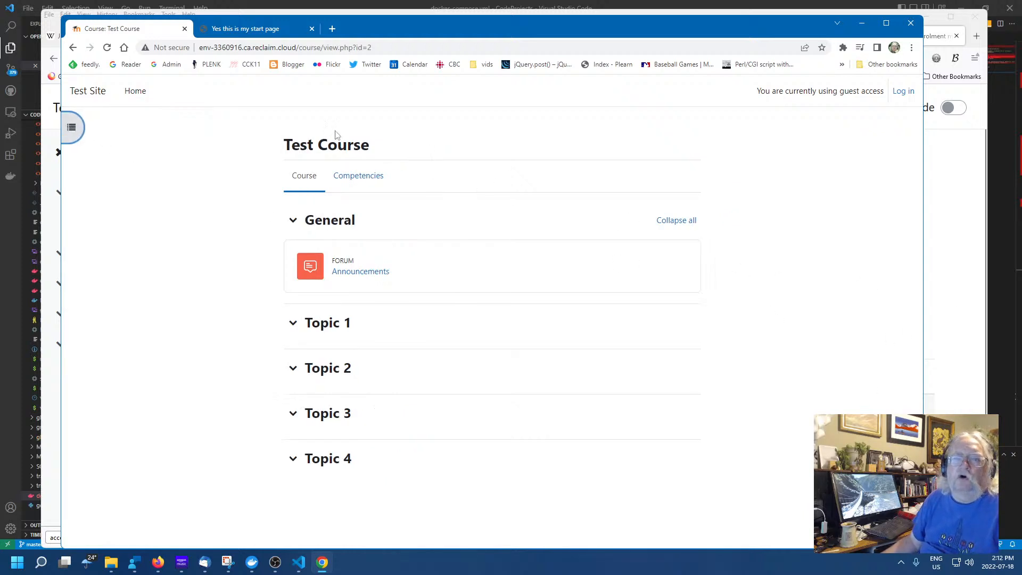
left_click(72, 127)
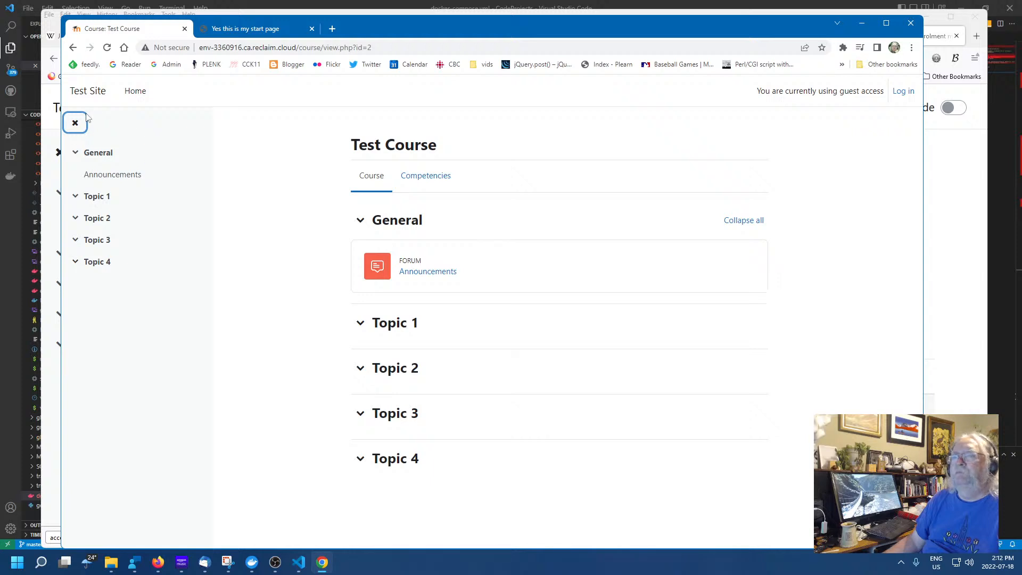
left_click(75, 125)
left_click(76, 125)
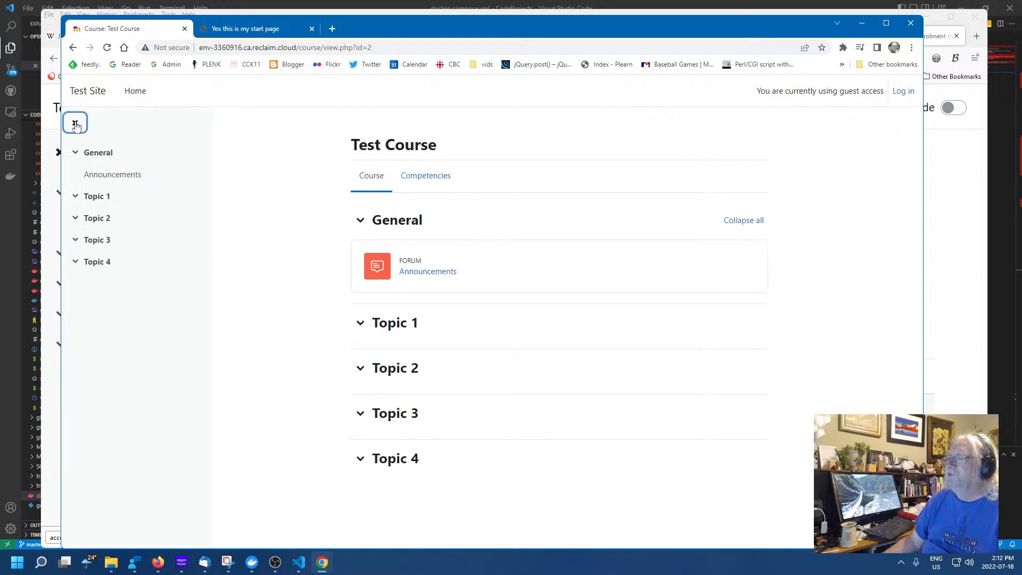
left_click(76, 126)
left_click(76, 125)
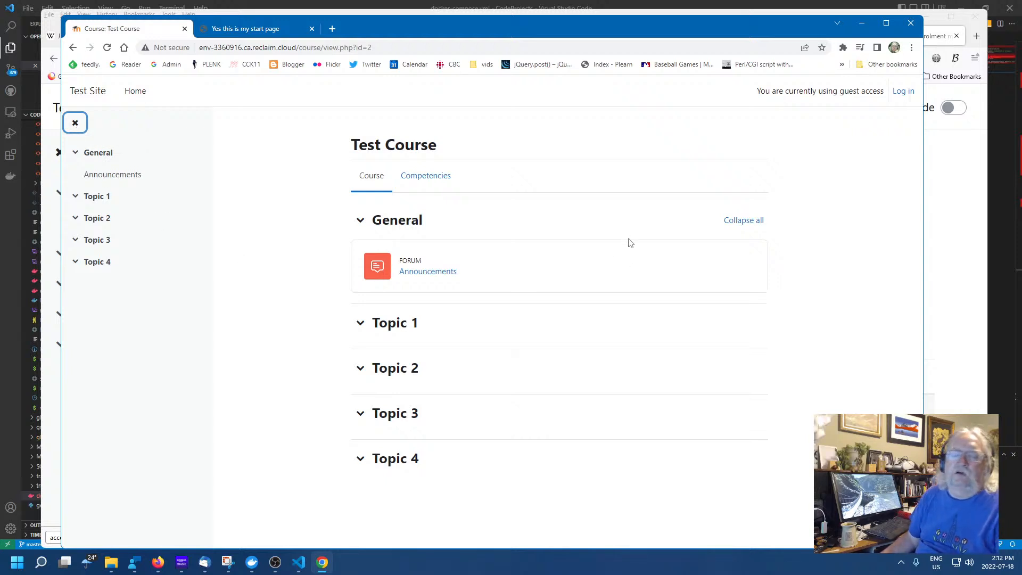
Check the course competencies and collapse and expand Topics 1, 3 and 4, then return to the admin browser
left_click(361, 323)
left_click(360, 323)
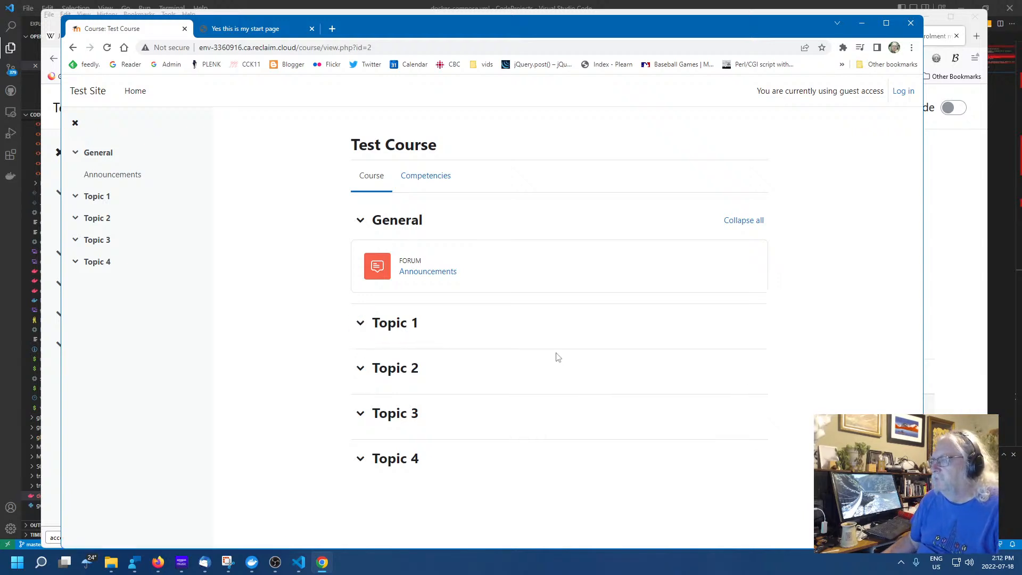
left_click(433, 177)
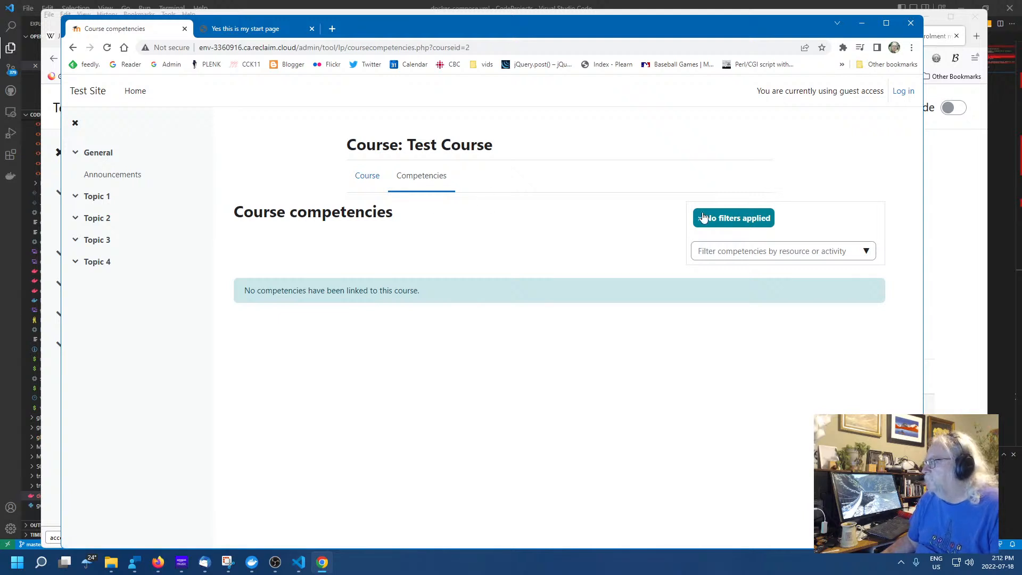
left_click(369, 176)
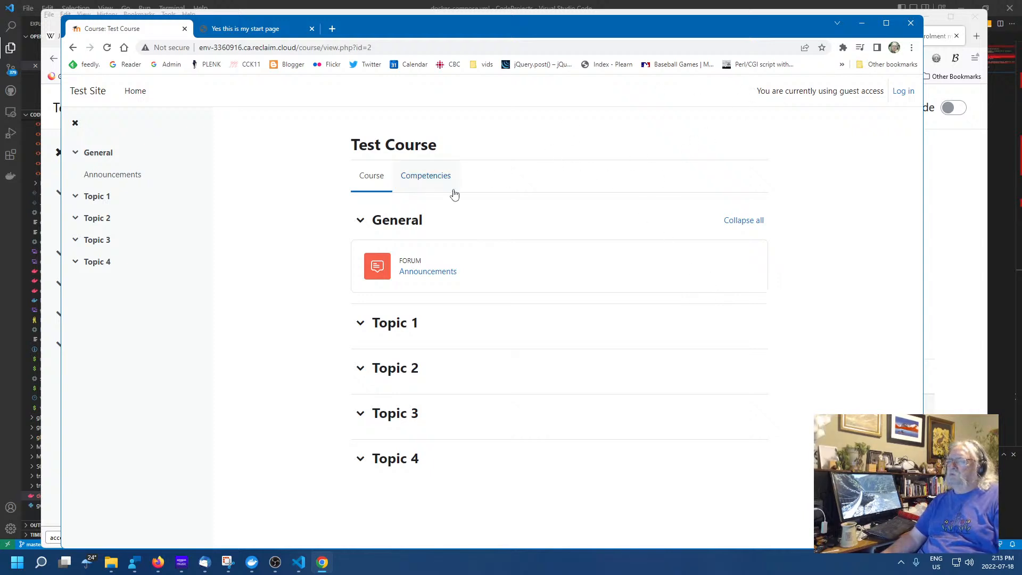
left_click(362, 323)
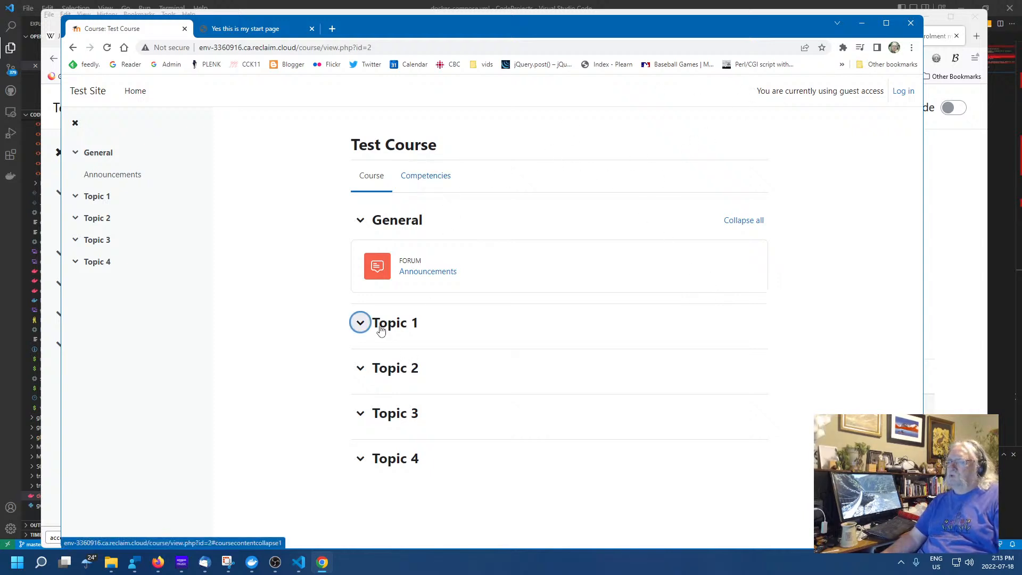
left_click(385, 405)
left_click(360, 439)
left_click(359, 405)
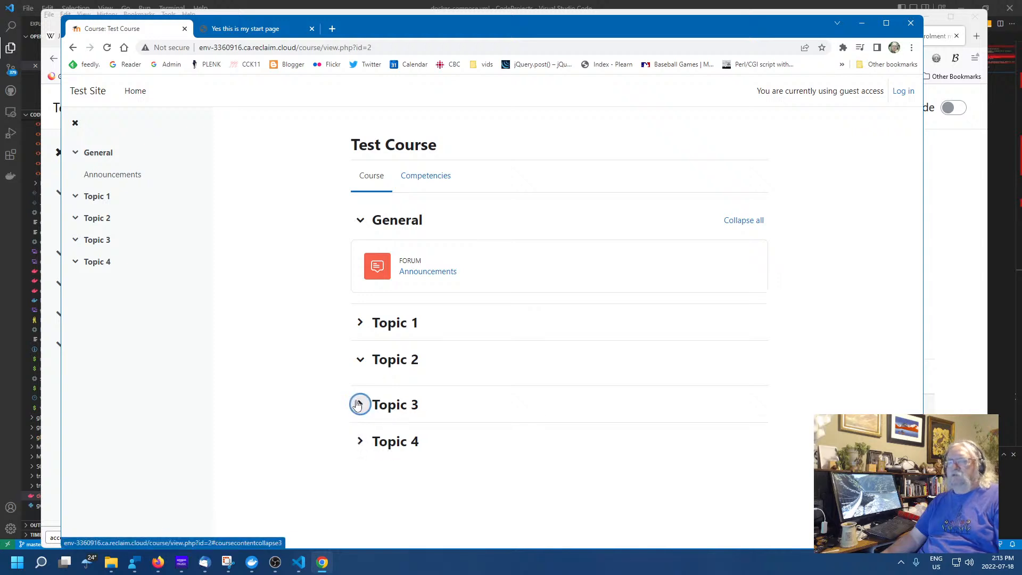
left_click(360, 450)
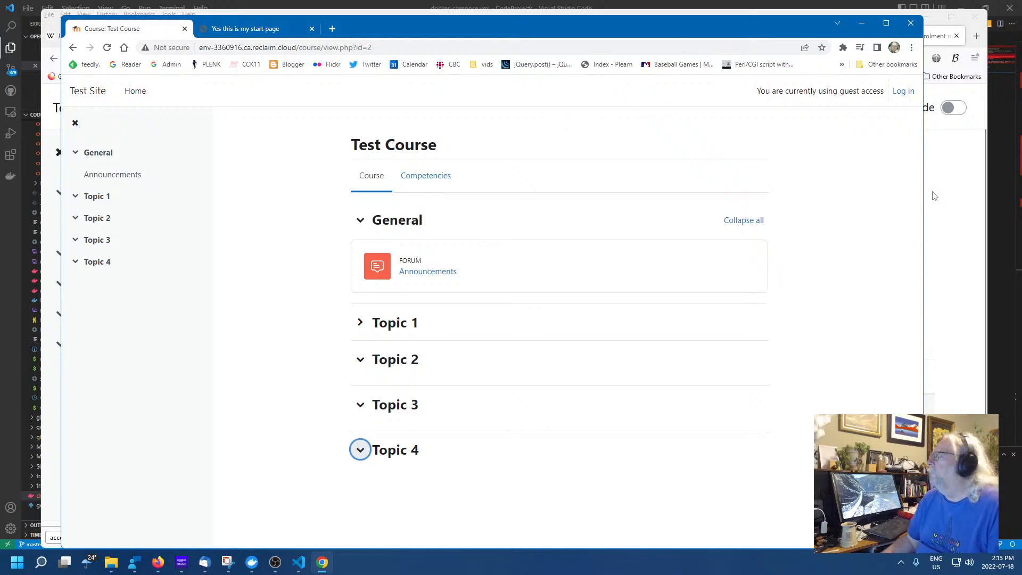
left_click(939, 207)
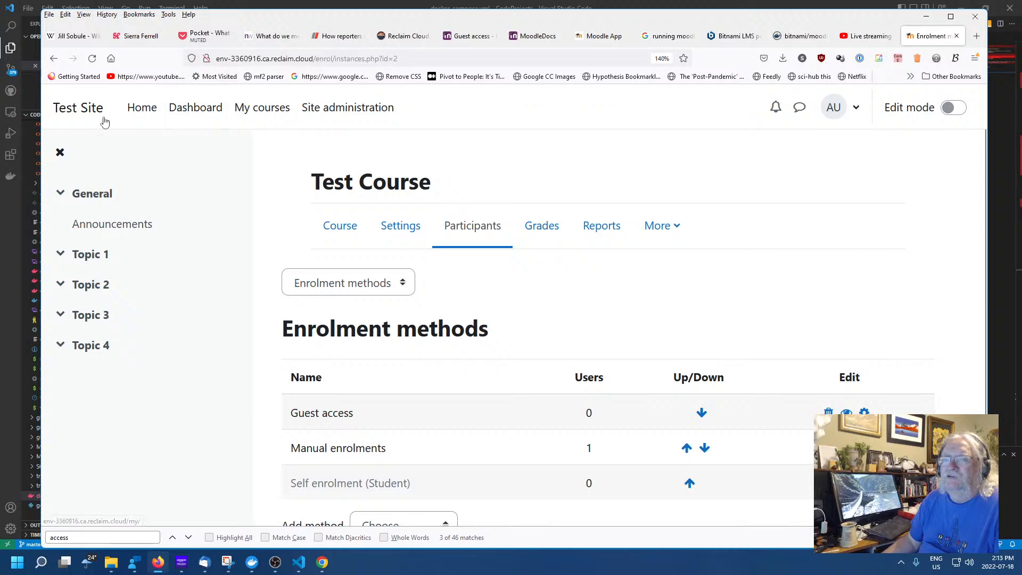
Go to Home, the Dashboard, and Home again, then open Test Course under Available courses
left_click(140, 112)
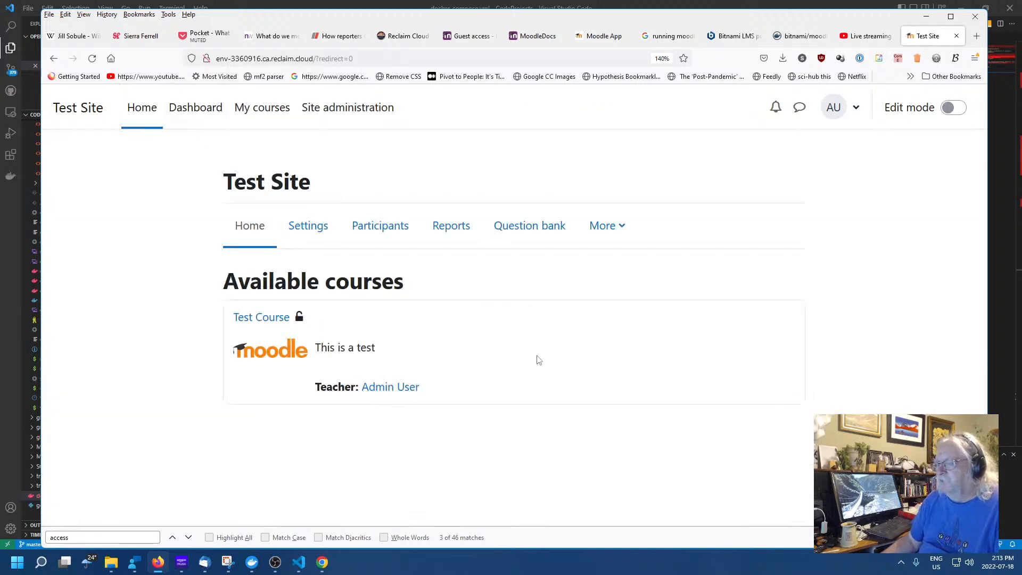
left_click(66, 109)
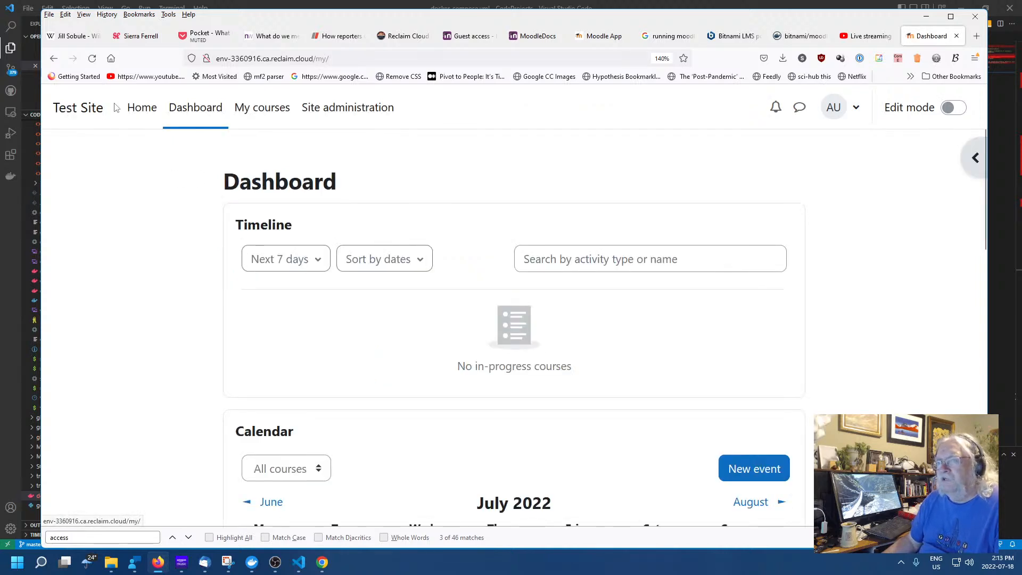
left_click(143, 109)
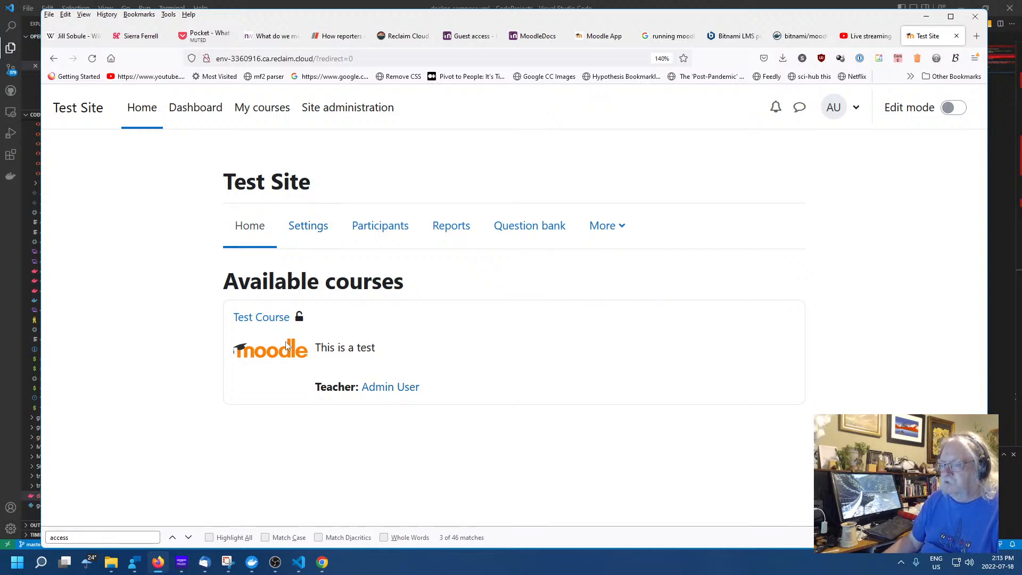
left_click(260, 317)
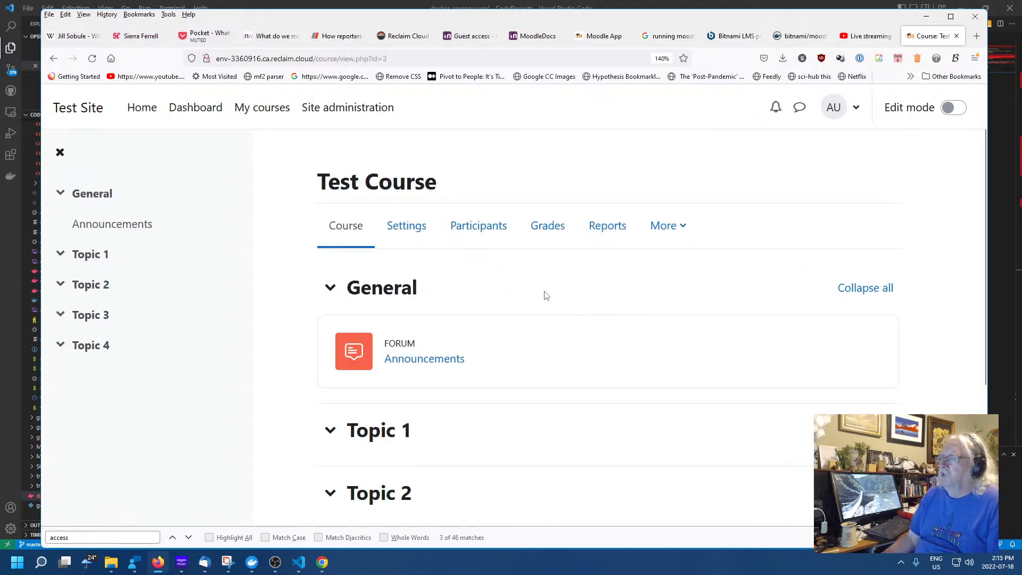
Switch on Edit mode for Test Course
left_click(948, 107)
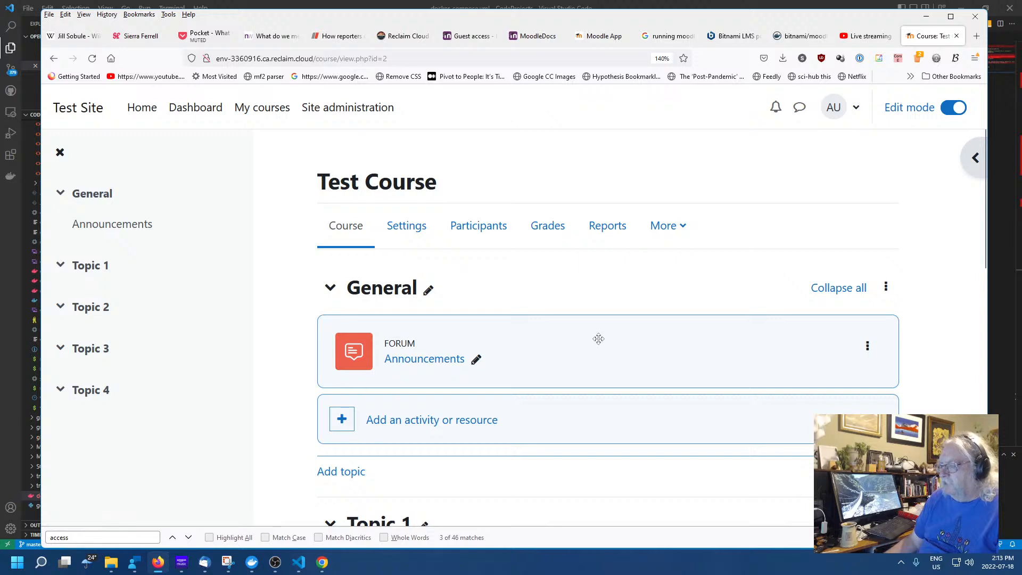
scroll(598, 339, "down", 3)
scroll(599, 337, "up", 3)
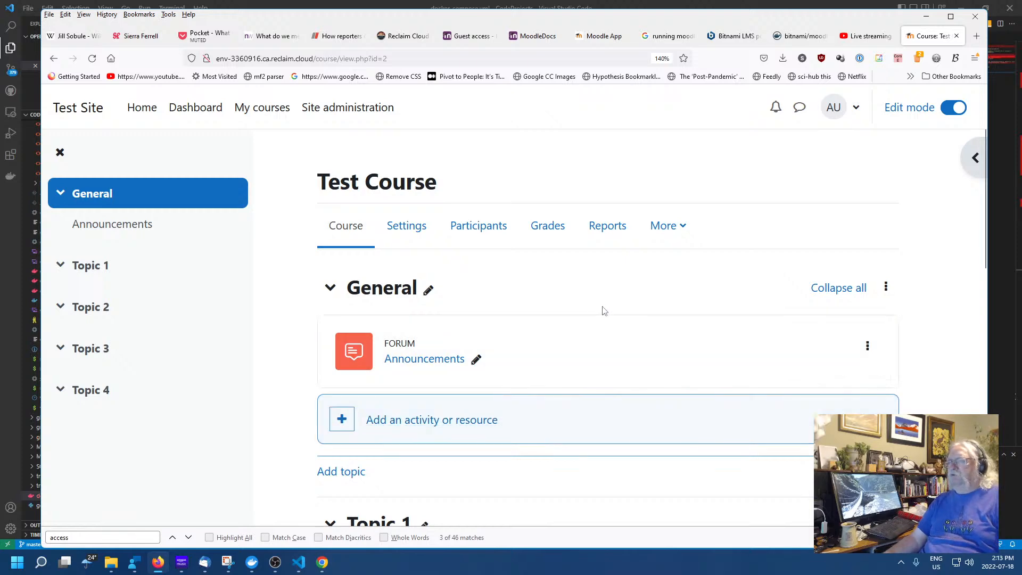
scroll(547, 325, "down", 5)
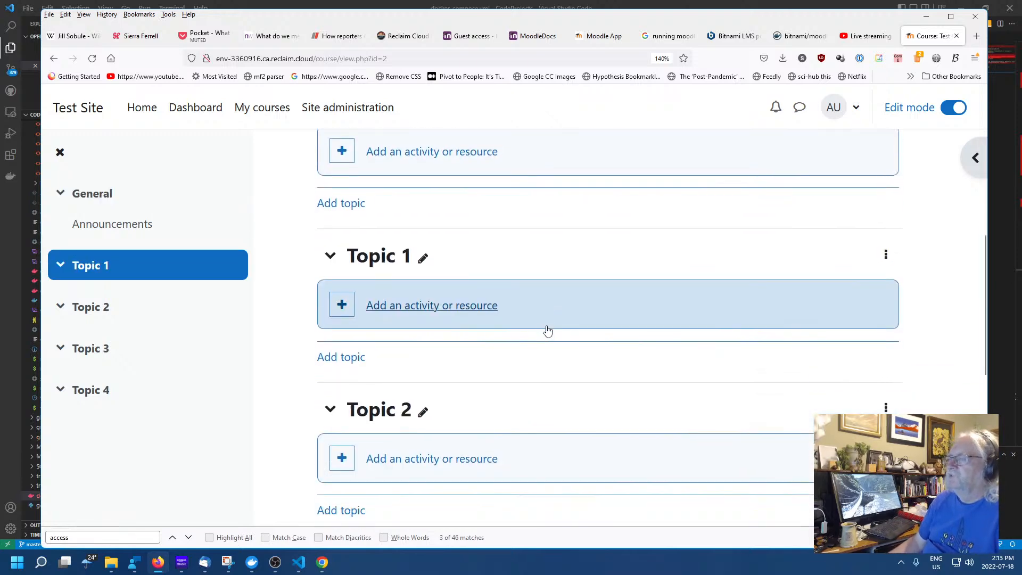
scroll(547, 329, "up", 5)
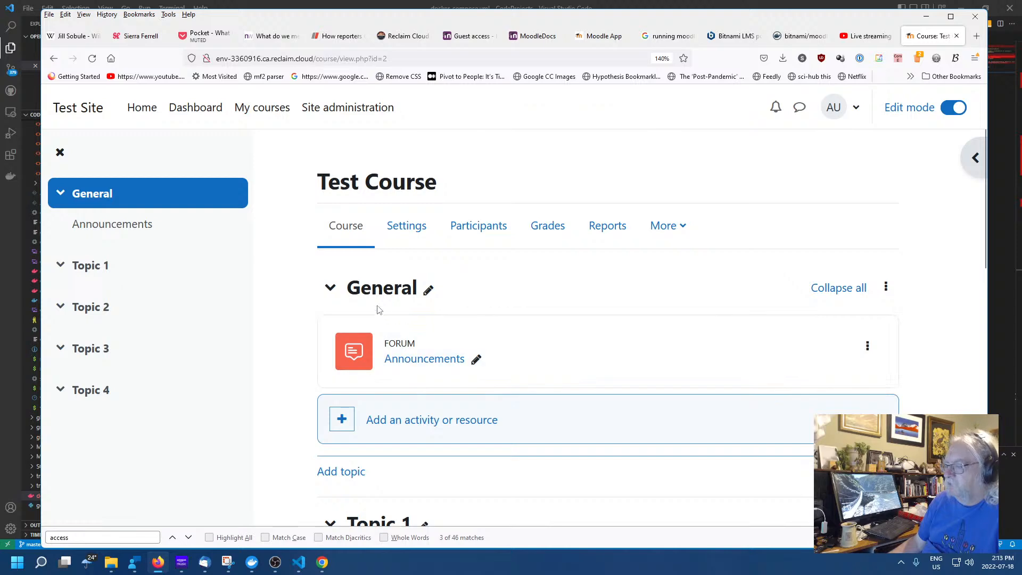
Choose the Forum tile from the General section's activity chooser
left_click(342, 422)
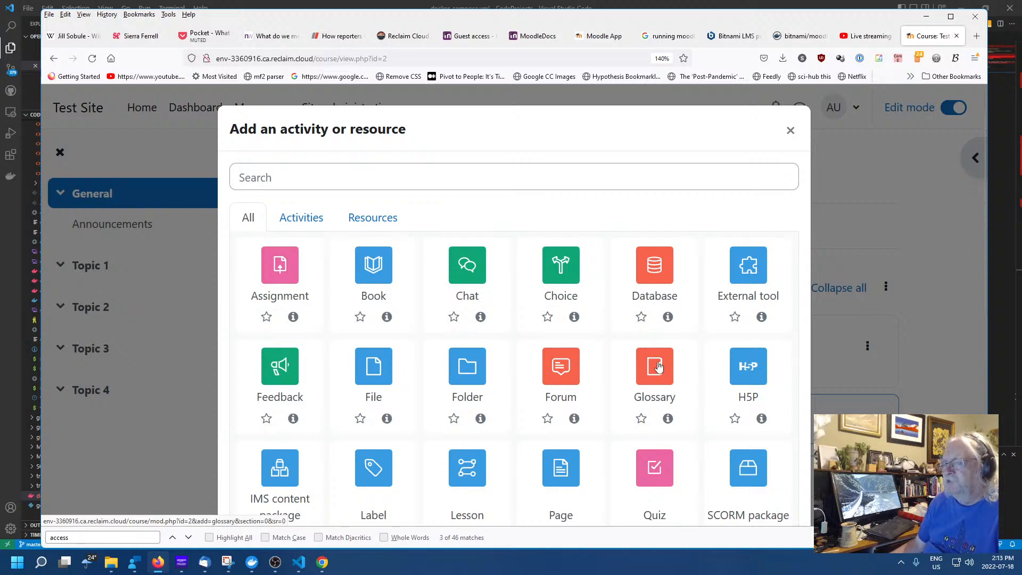
scroll(598, 358, "down", 4)
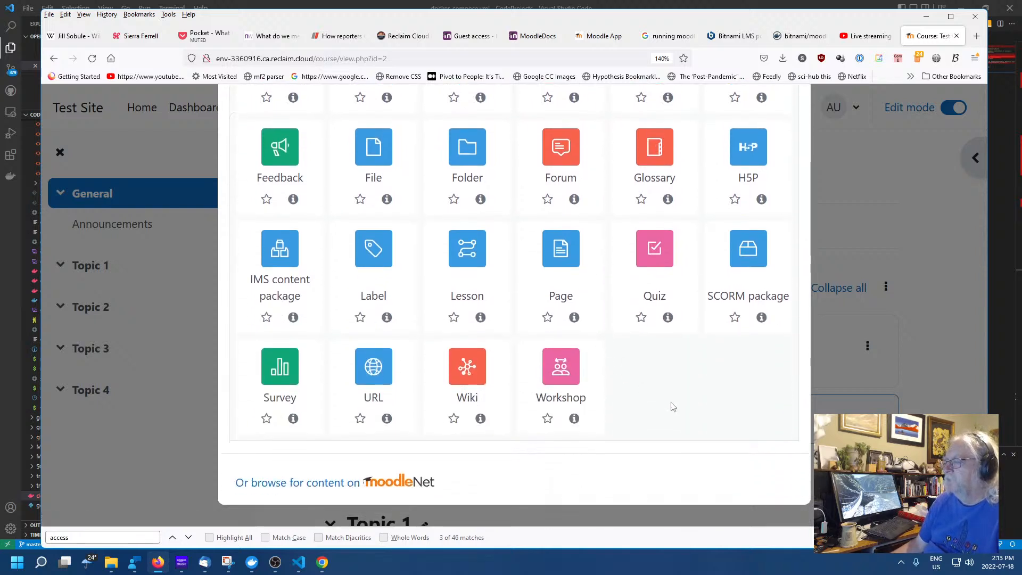
scroll(676, 415, "up", 4)
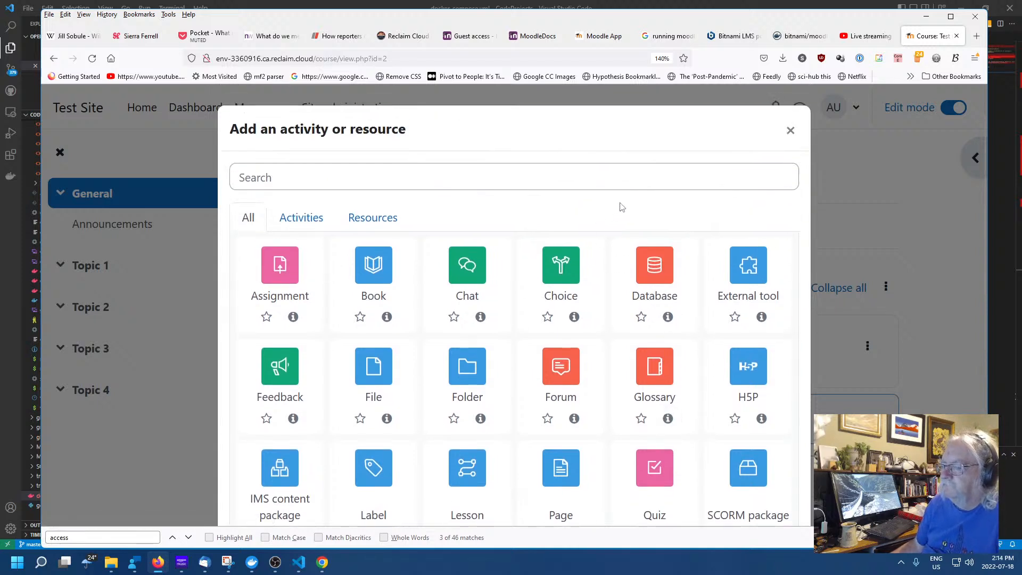
scroll(617, 209, "down", 4)
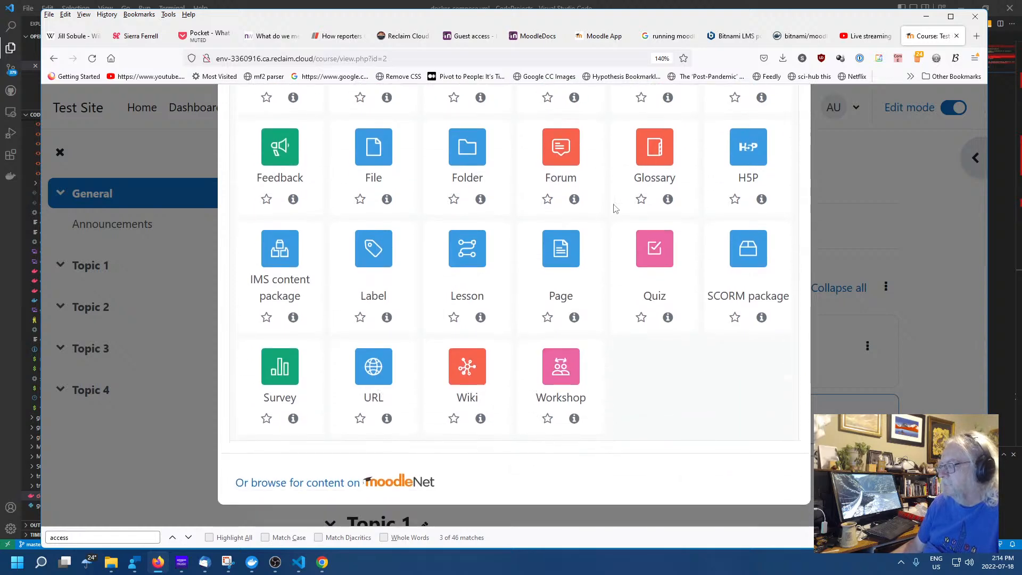
left_click(568, 157)
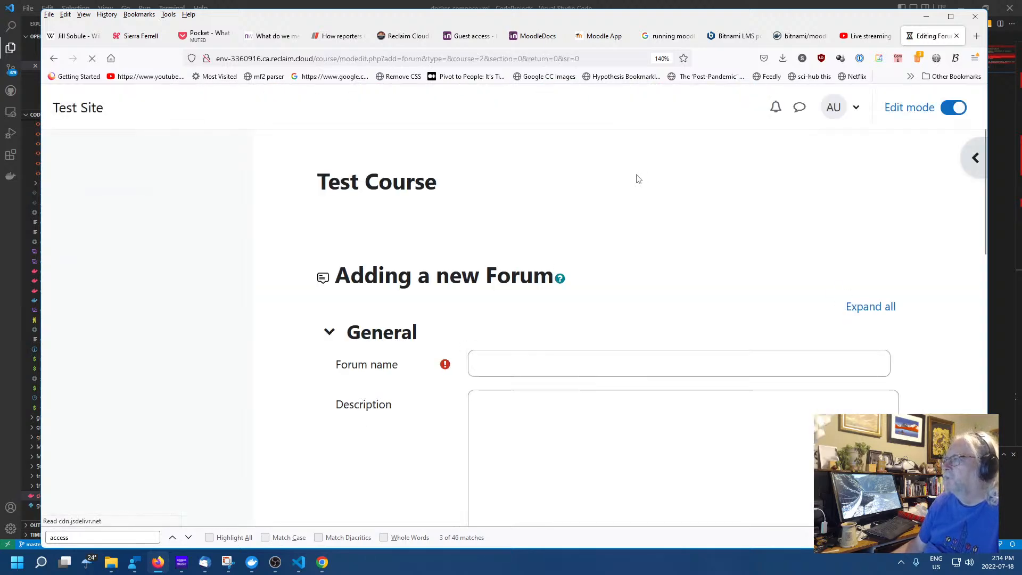
Name the forum 'Test Course Forum' and give it the description 'Say what you want to say'
left_click(572, 357)
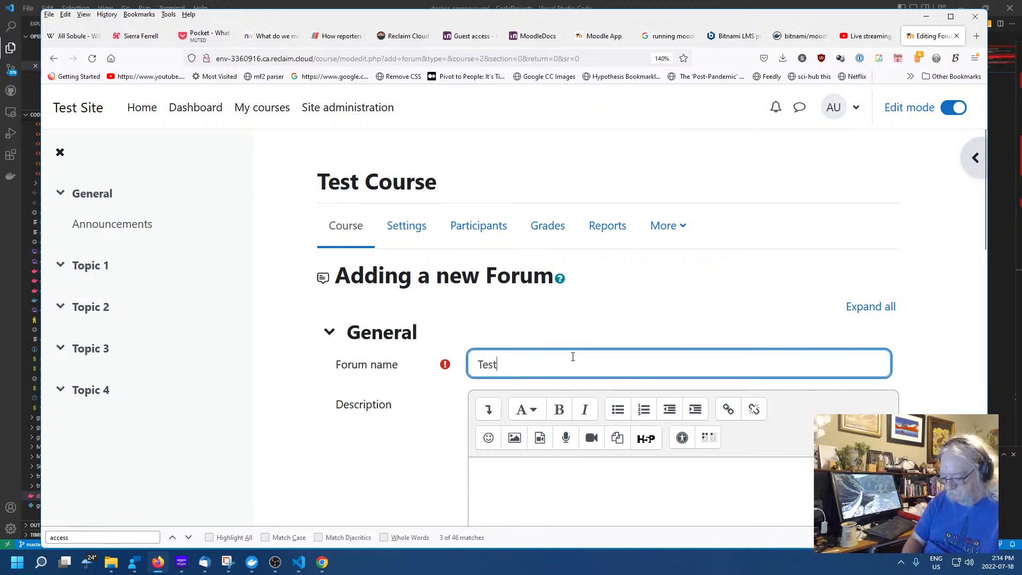
type("Test Course Forum")
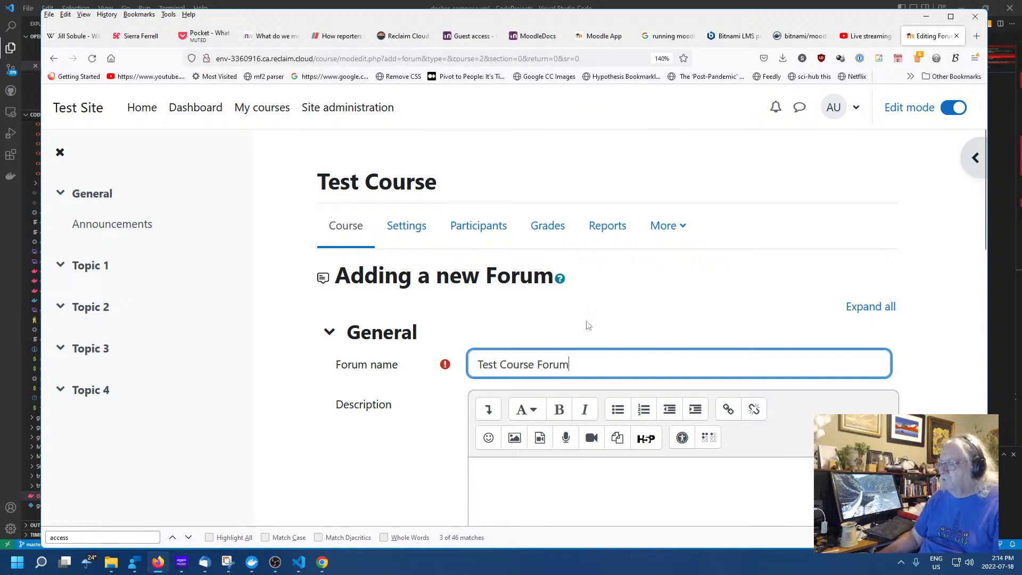
left_click(616, 492)
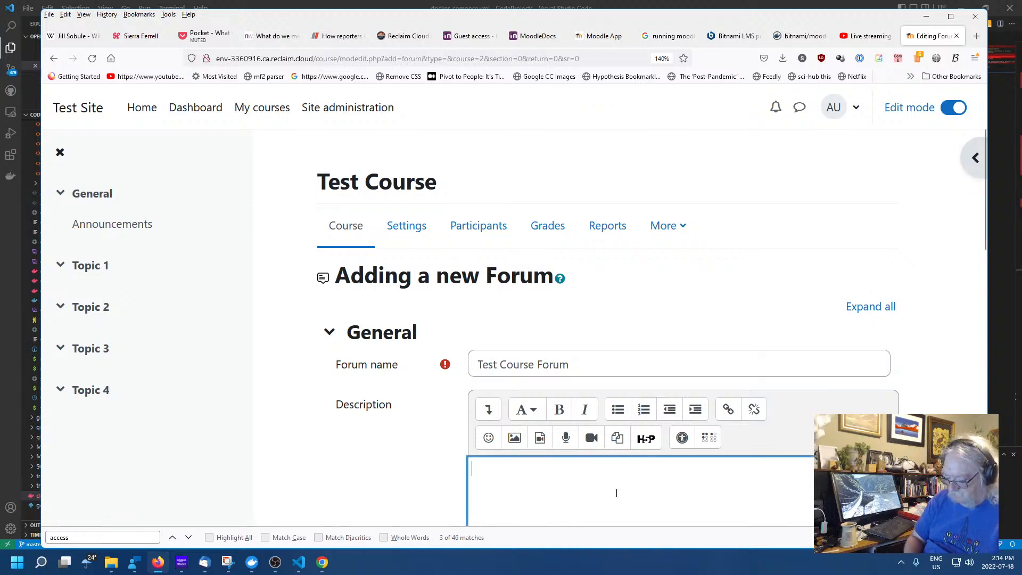
type("Say what")
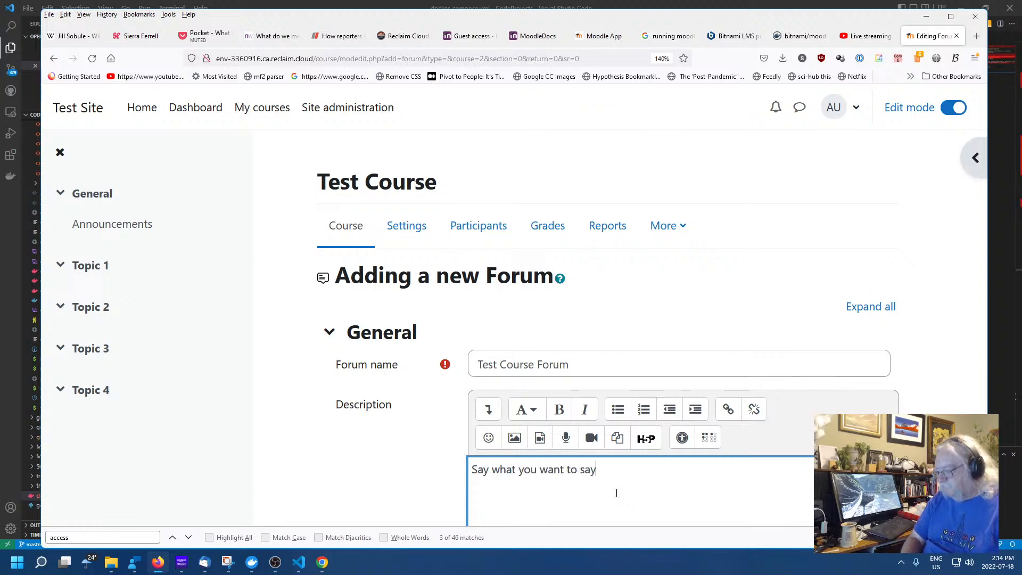
type(" you want to say")
scroll(713, 353, "down", 5)
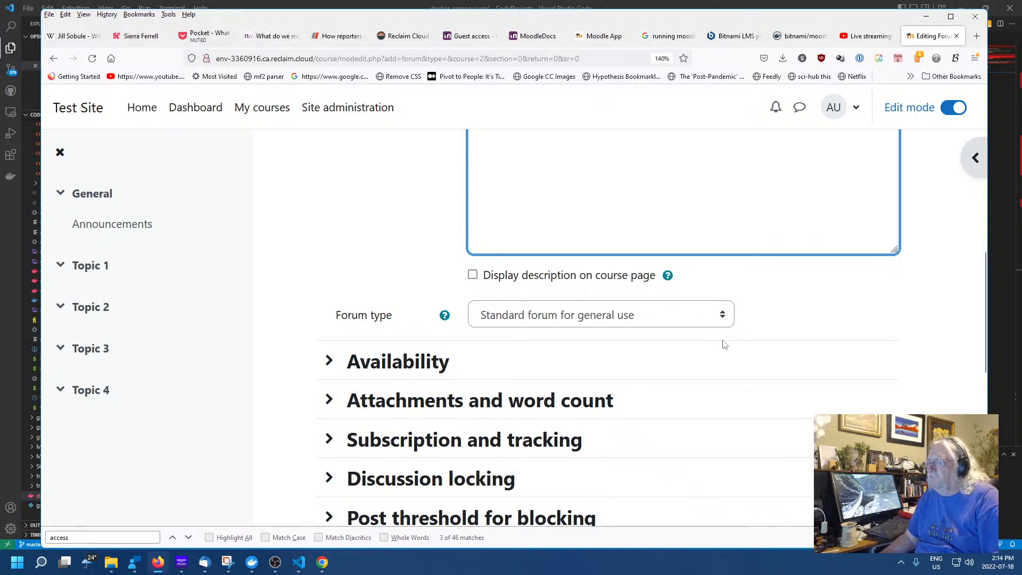
scroll(724, 344, "down", 3)
Review the availability and attachments sections, keeping word count display at No
left_click(330, 182)
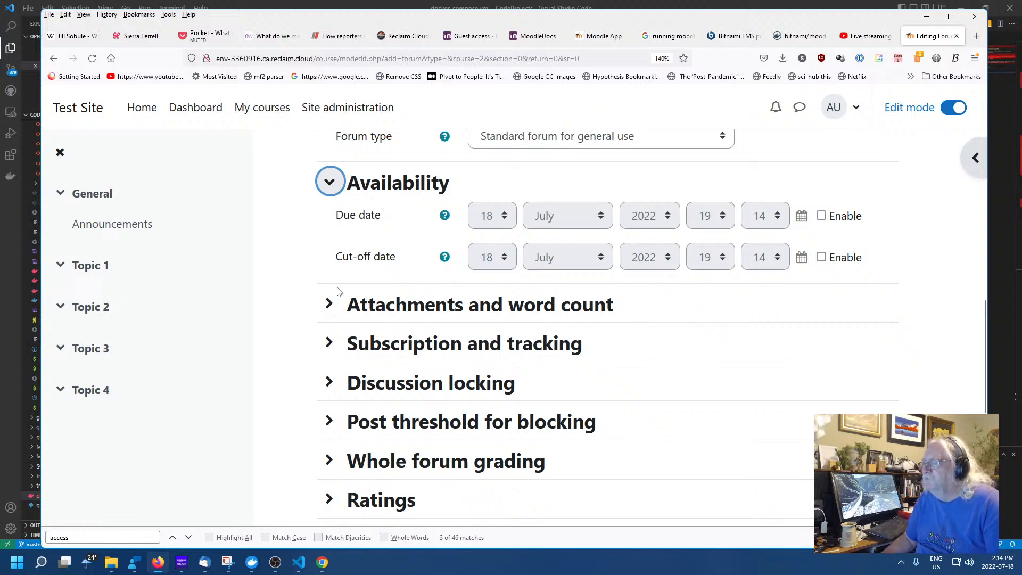
scroll(356, 285, "up", 4)
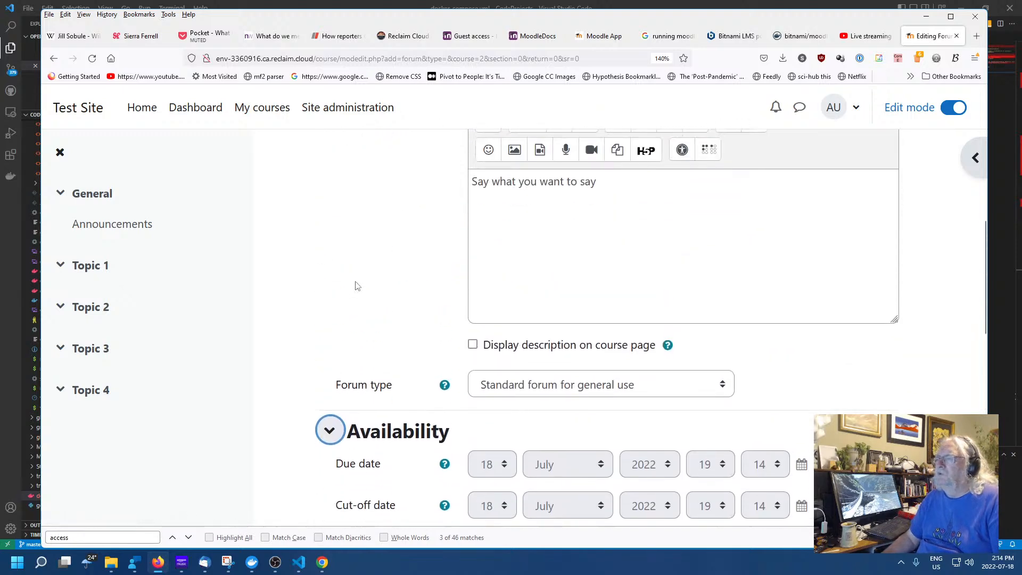
scroll(355, 285, "down", 6)
scroll(356, 286, "down", 1)
scroll(331, 201, "up", 4)
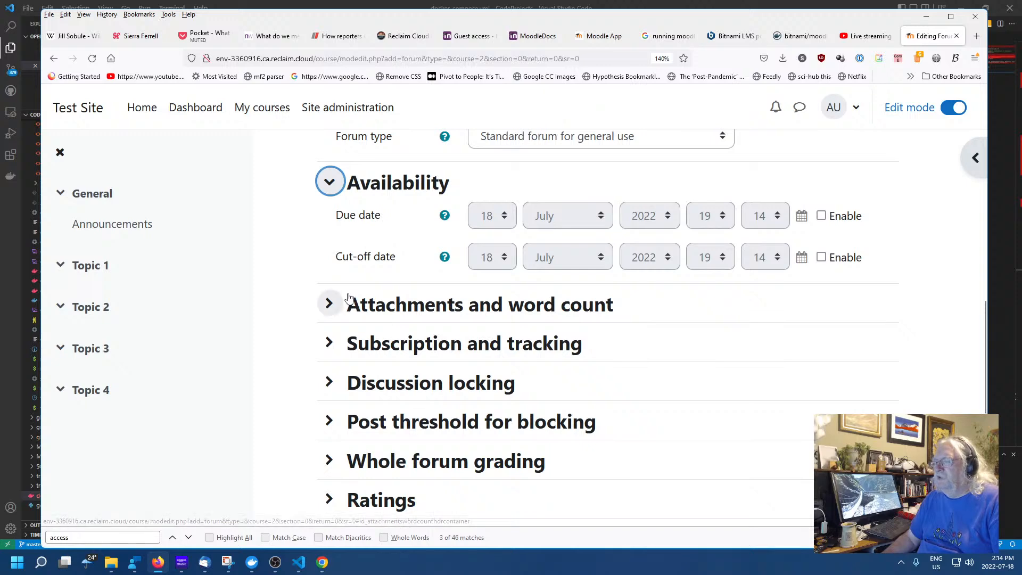
left_click(329, 305)
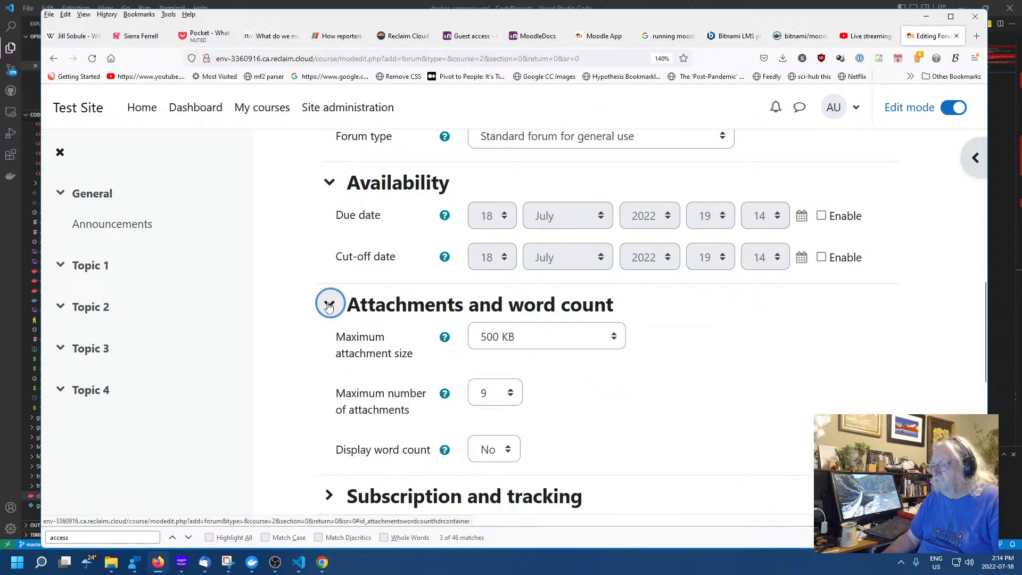
left_click(329, 306)
scroll(336, 239, "down", 3)
scroll(339, 242, "up", 3)
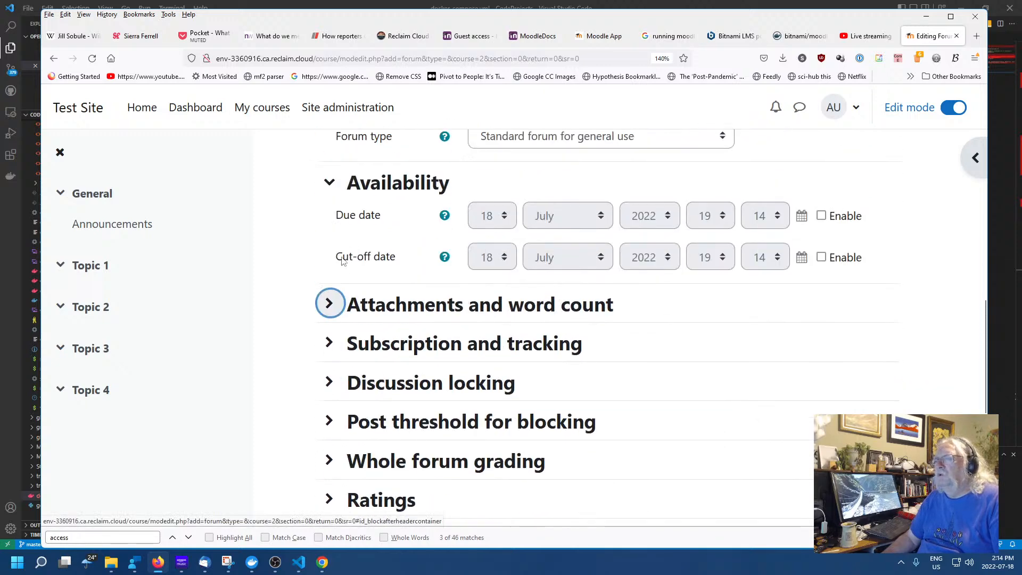
left_click(330, 303)
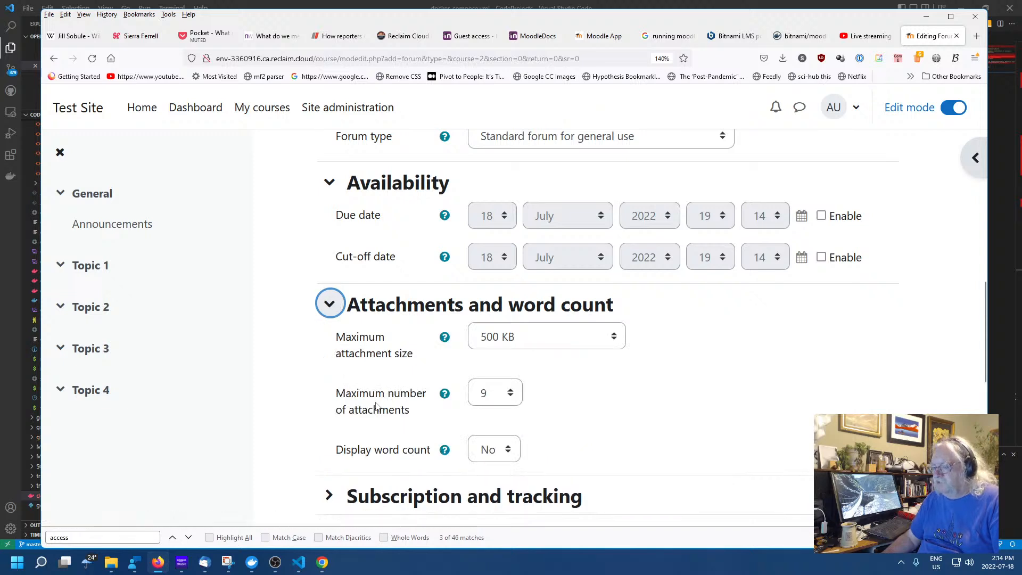
left_click(513, 453)
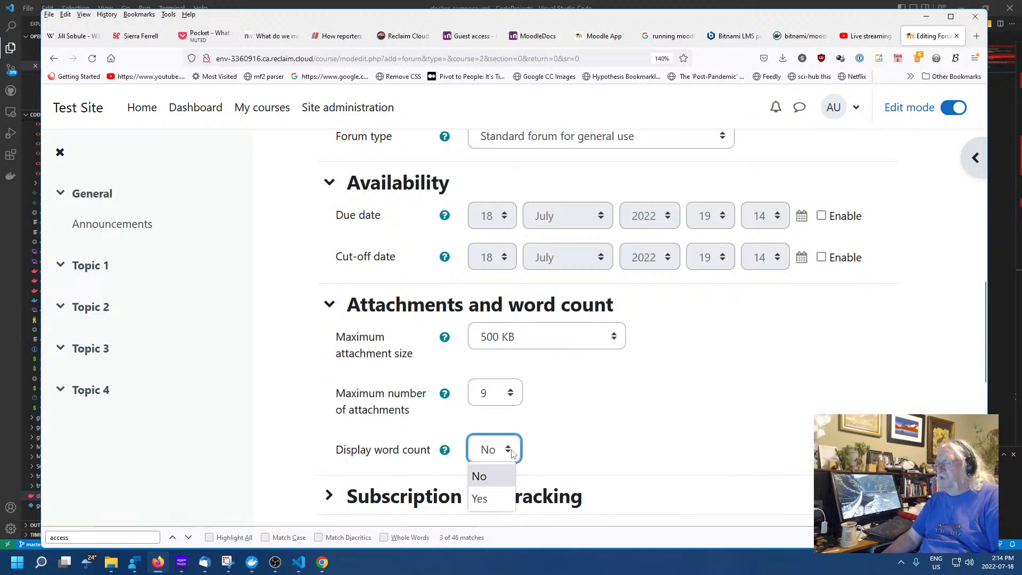
left_click(512, 452)
scroll(633, 420, "down", 5)
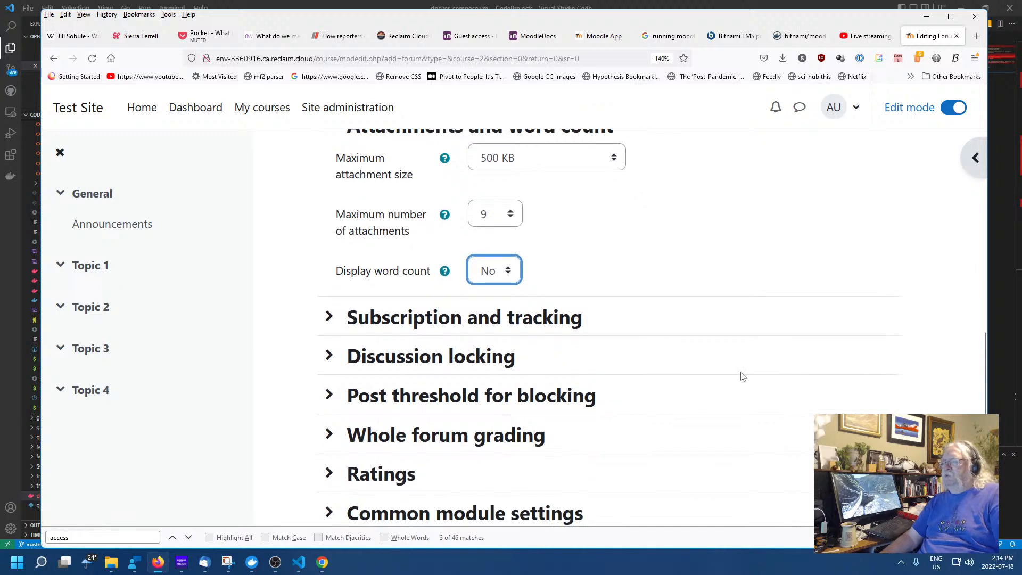
Keep subscription mode and read tracking both set to Optional
left_click(331, 230)
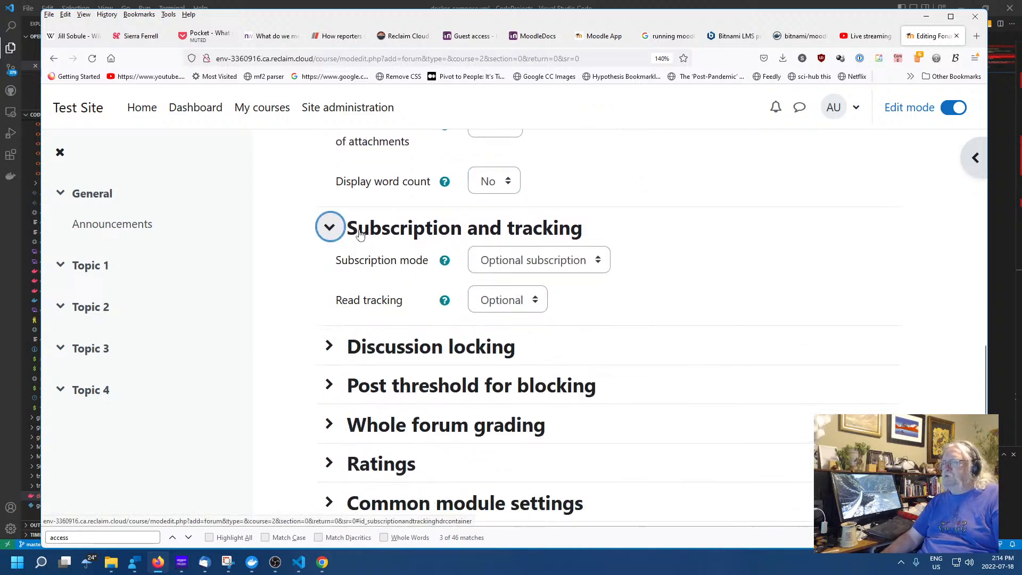
left_click(594, 267)
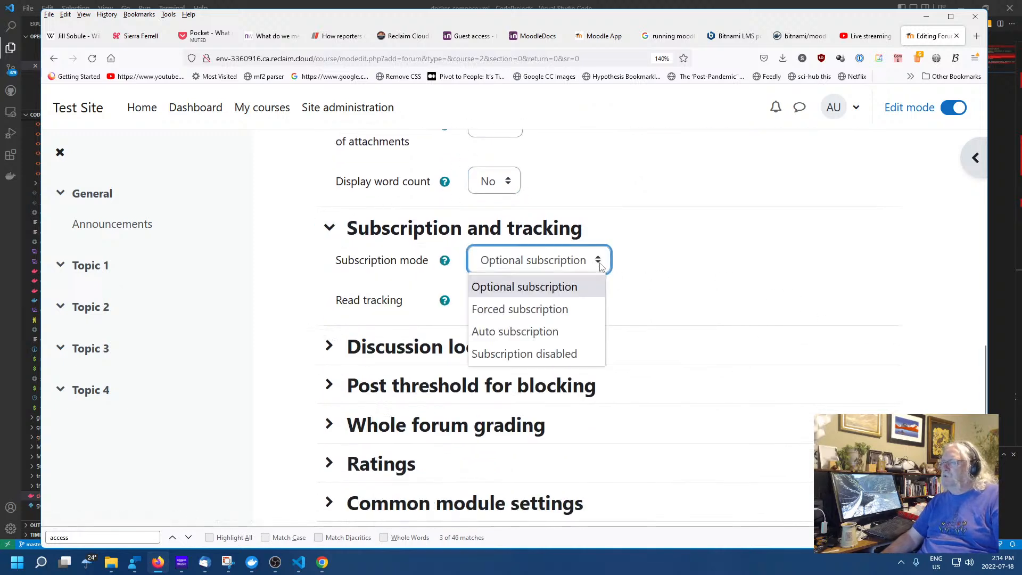
left_click(600, 266)
scroll(707, 277, "down", 3)
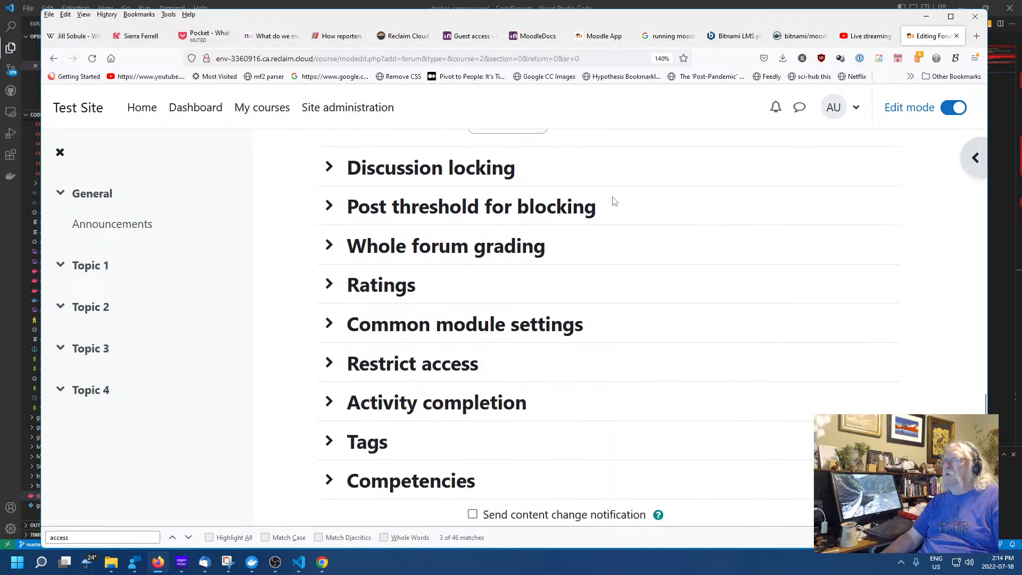
scroll(661, 238, "up", 2)
left_click(537, 219)
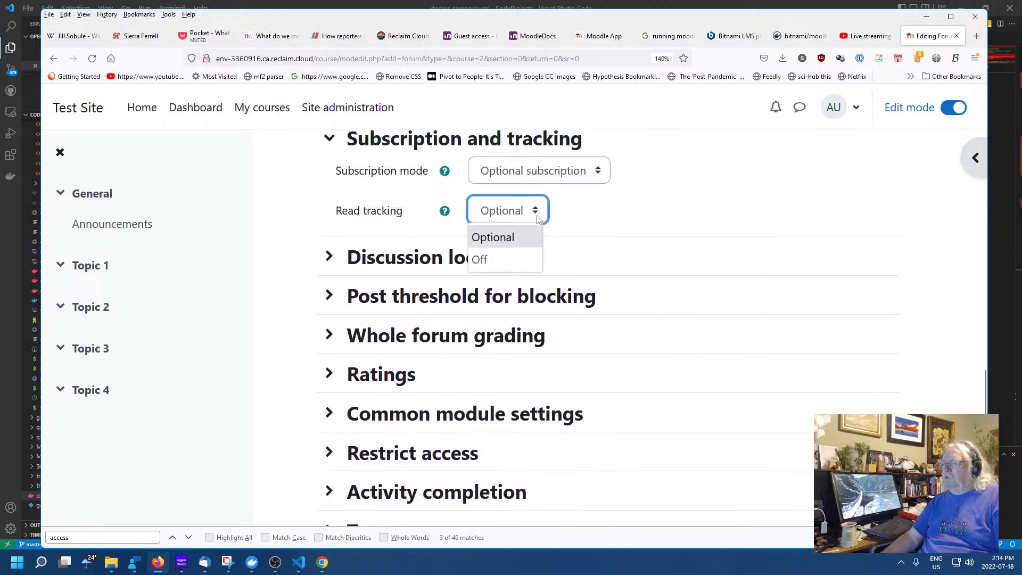
left_click(539, 219)
scroll(665, 243, "down", 1)
scroll(663, 242, "up", 3)
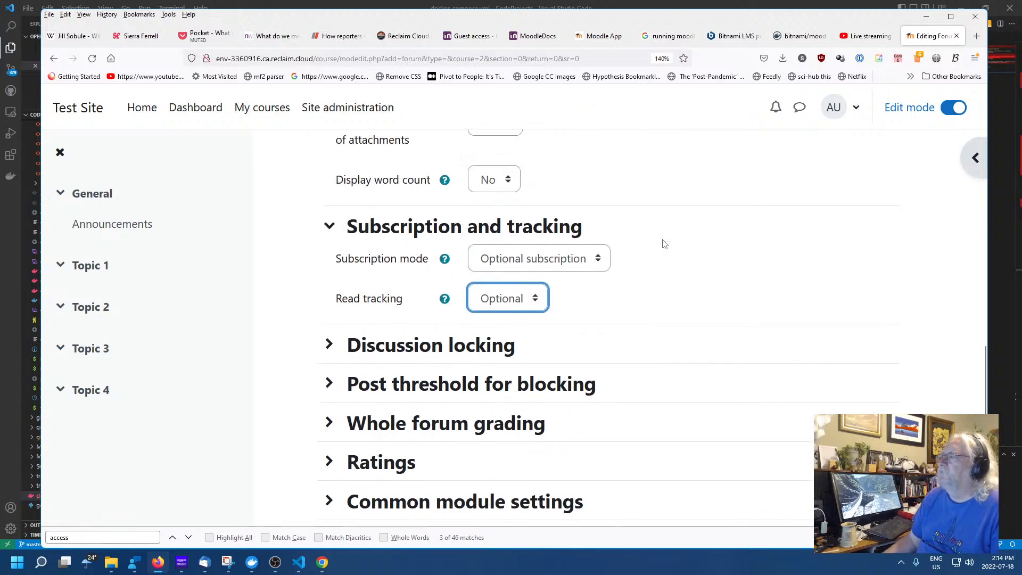
scroll(462, 338, "down", 2)
Expand the discussion locking, post threshold, whole forum grading and ratings sections
left_click(329, 256)
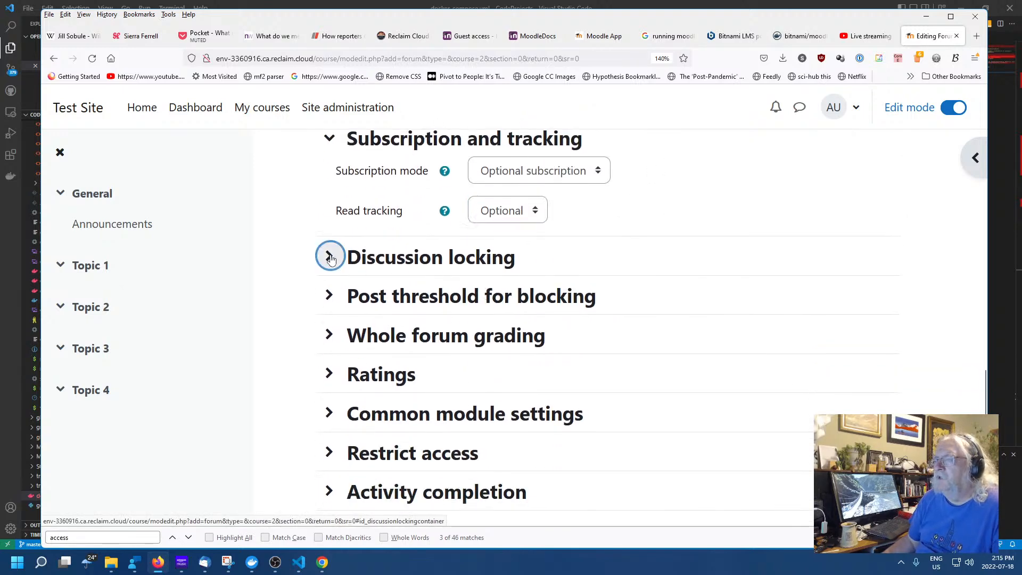
left_click(329, 256)
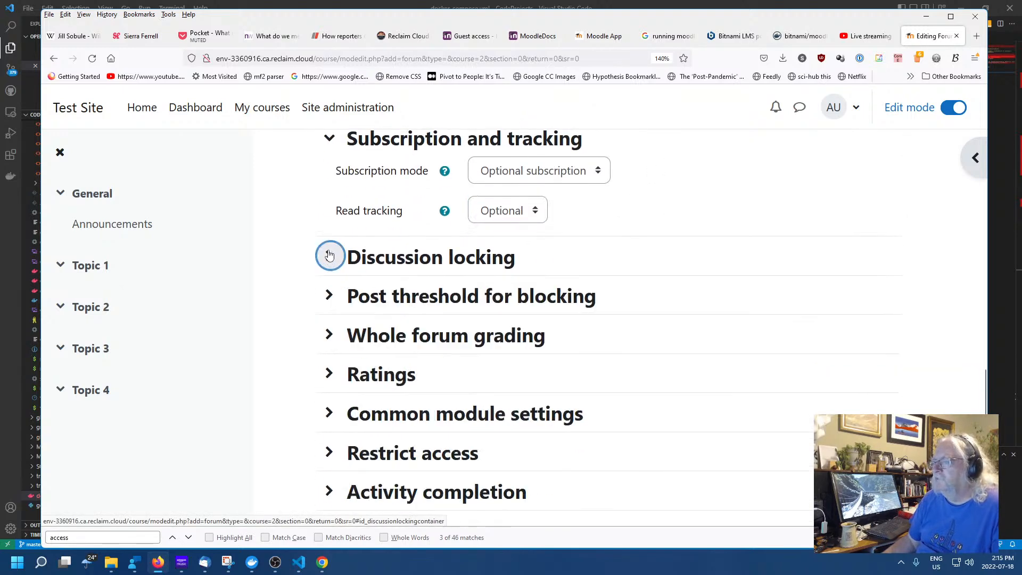
scroll(727, 301, "down", 2)
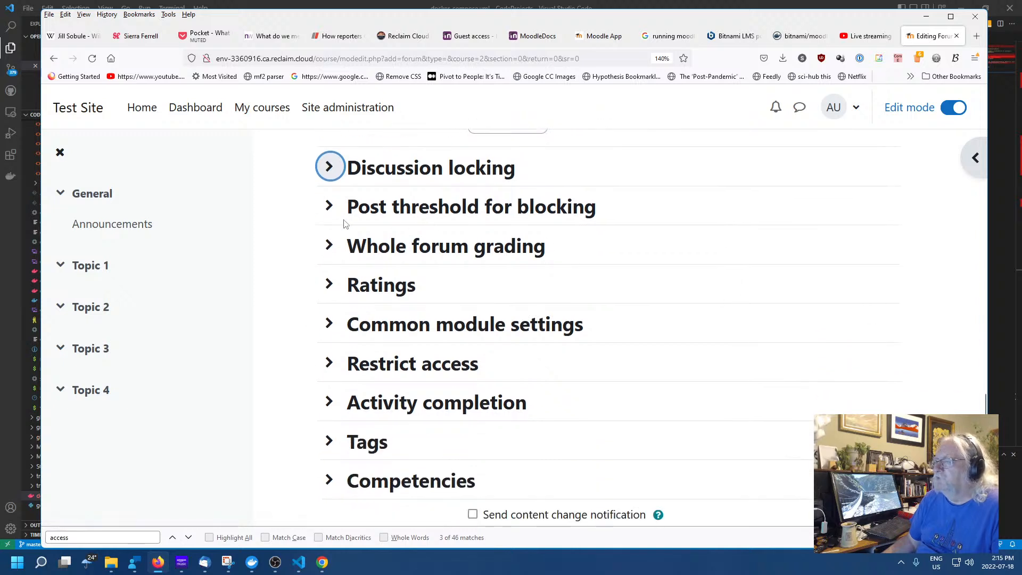
left_click(329, 209)
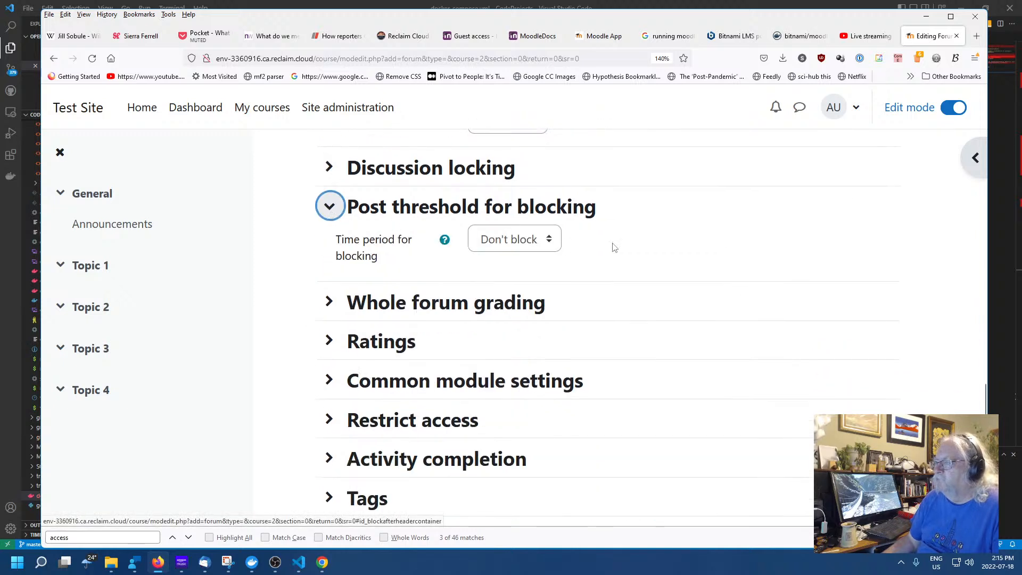
scroll(765, 250, "down", 2)
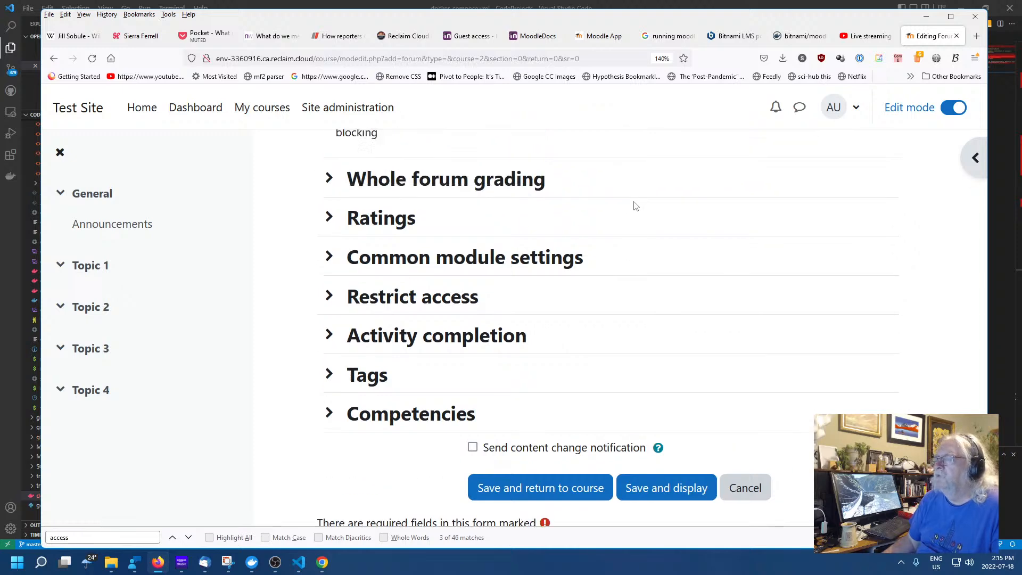
scroll(635, 206, "up", 2)
left_click(329, 293)
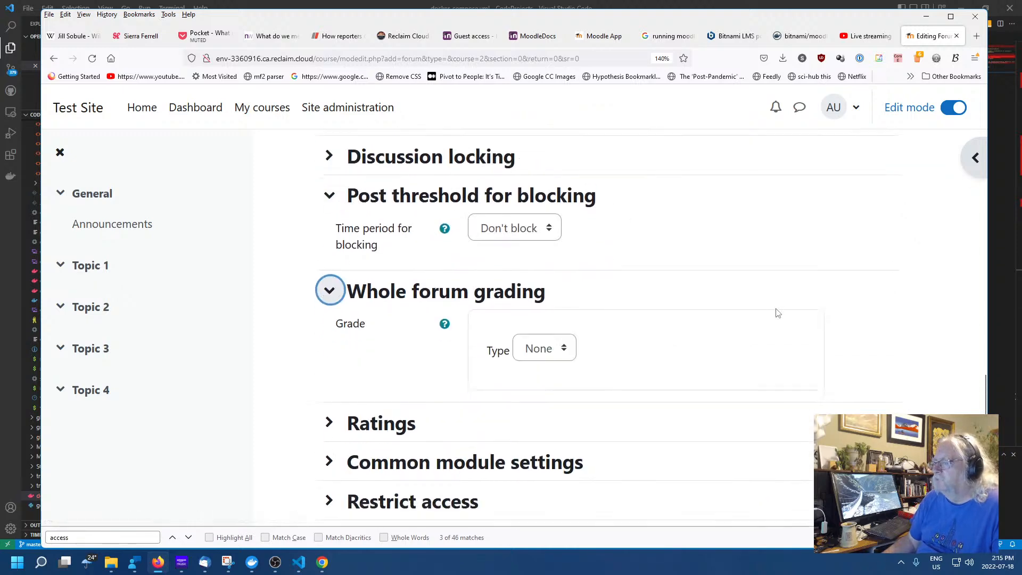
scroll(777, 314, "down", 3)
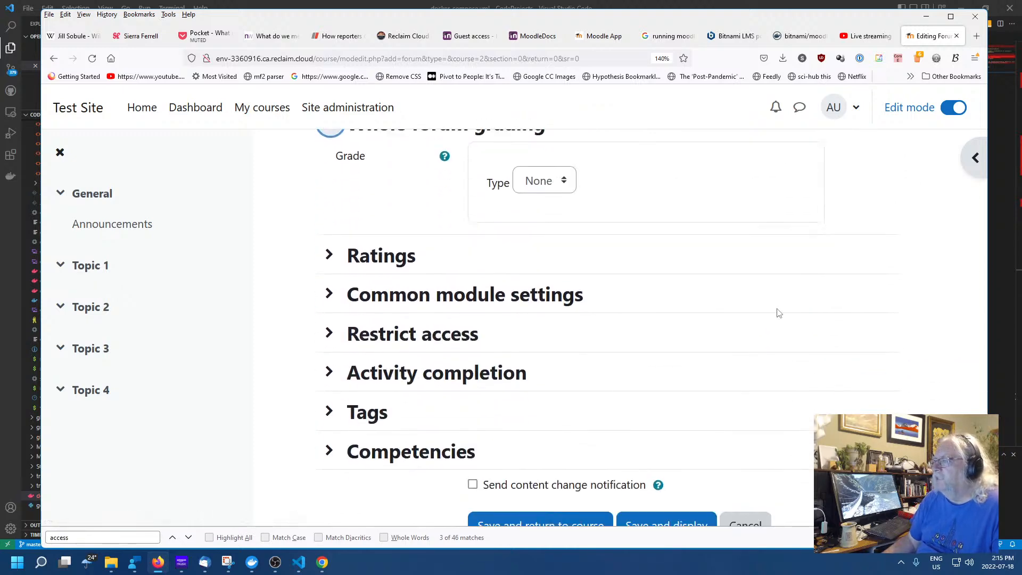
left_click(329, 255)
scroll(847, 302, "down", 2)
scroll(847, 302, "down", 2)
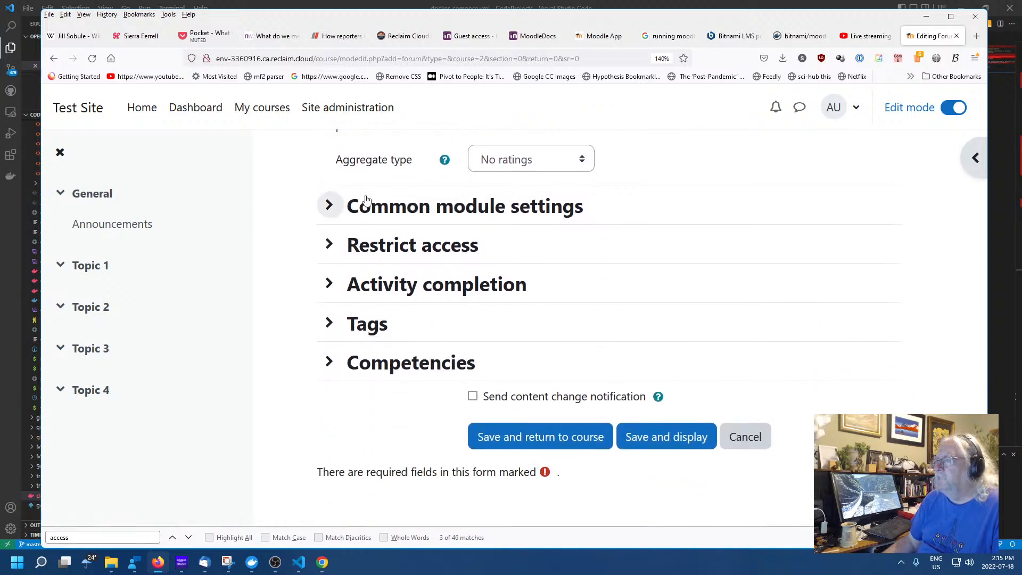
Expand the common module, access restriction, activity completion and tags sections
left_click(328, 205)
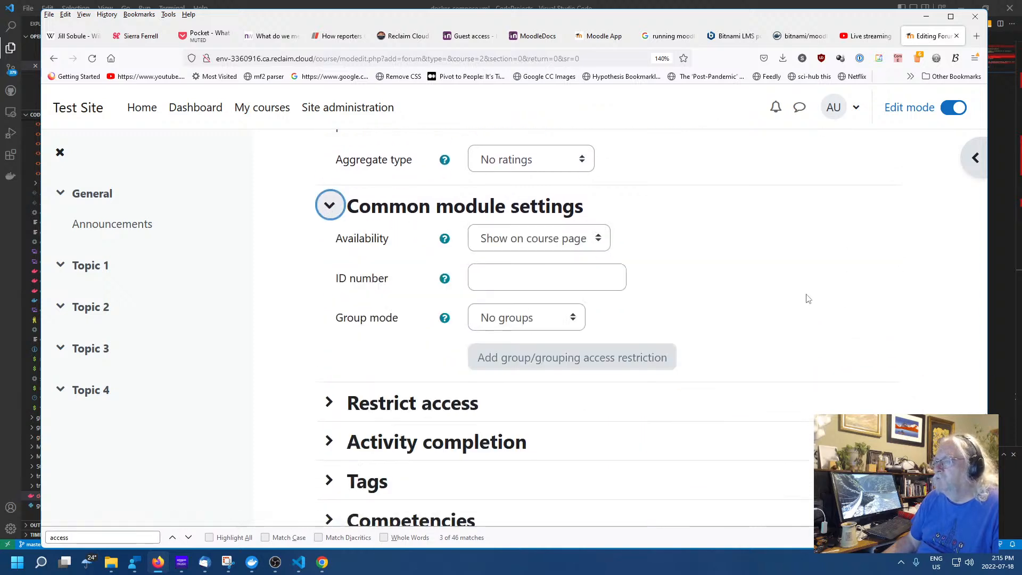
scroll(807, 298, "down", 4)
scroll(807, 298, "up", 2)
scroll(807, 298, "down", 1)
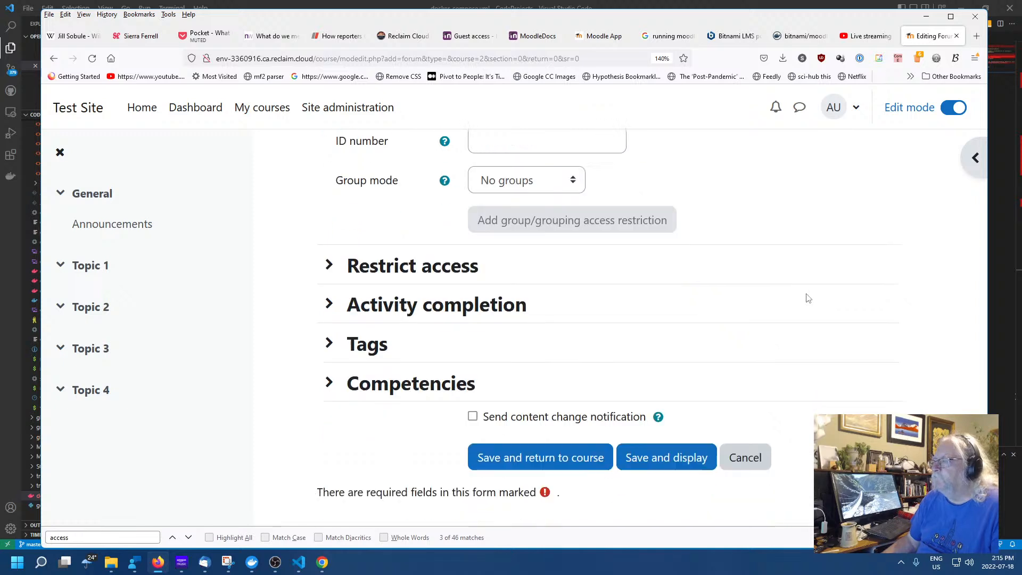
scroll(808, 298, "down", 1)
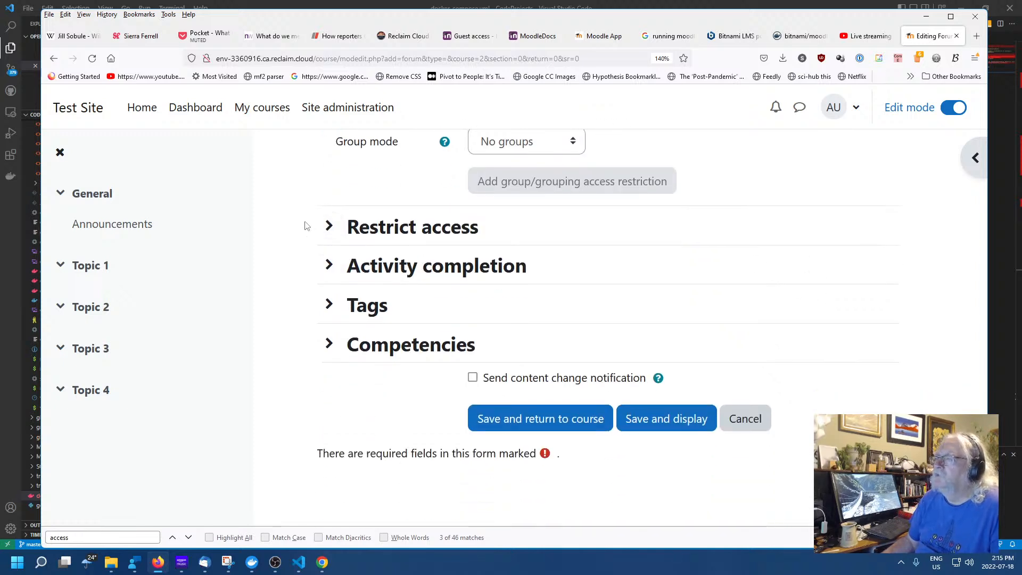
left_click(329, 225)
scroll(872, 304, "down", 2)
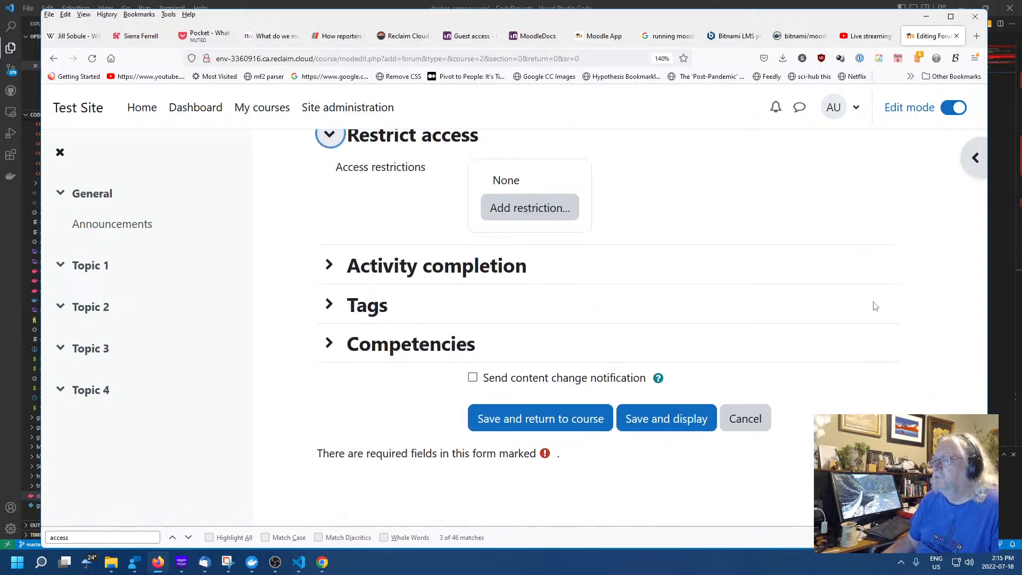
left_click(331, 265)
scroll(835, 339, "down", 2)
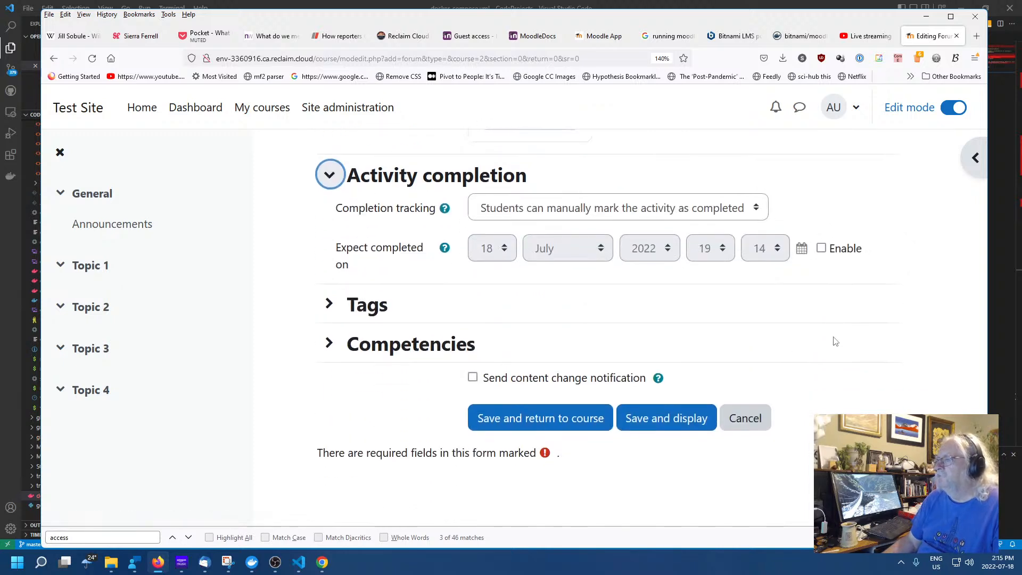
left_click(328, 304)
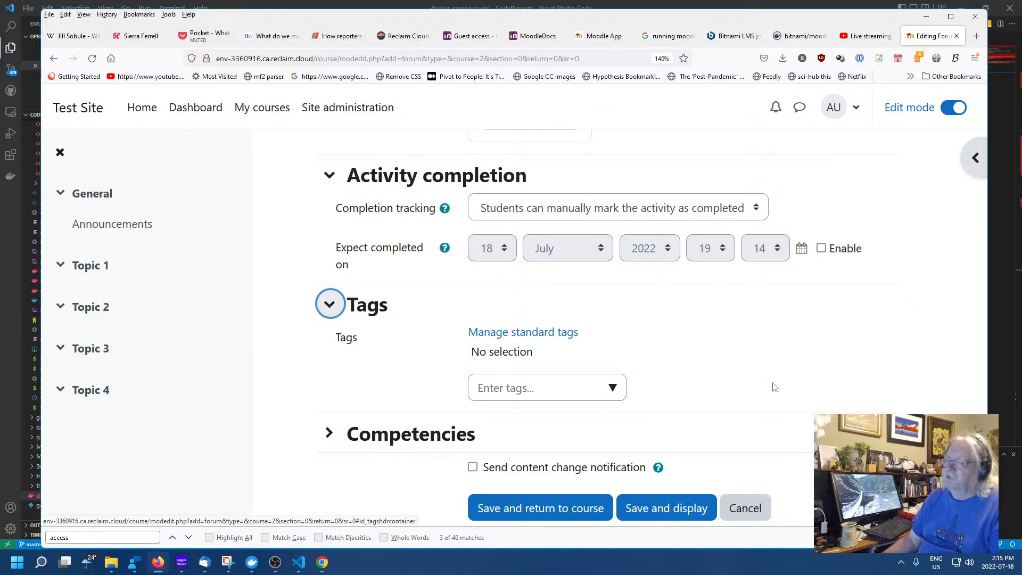
scroll(787, 380, "down", 2)
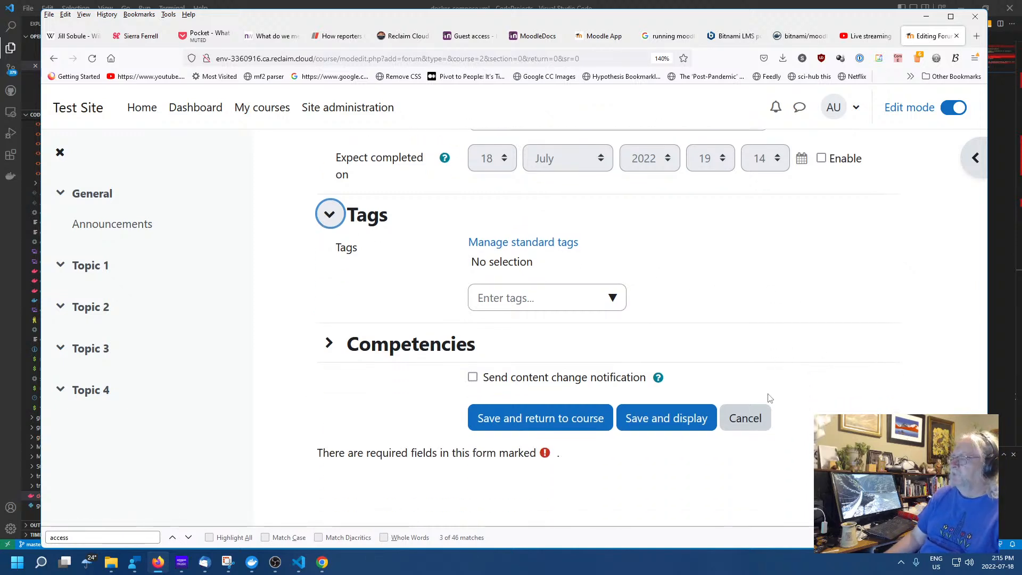
Check competencies, finding none to link, and save the forum back to the course
left_click(829, 304)
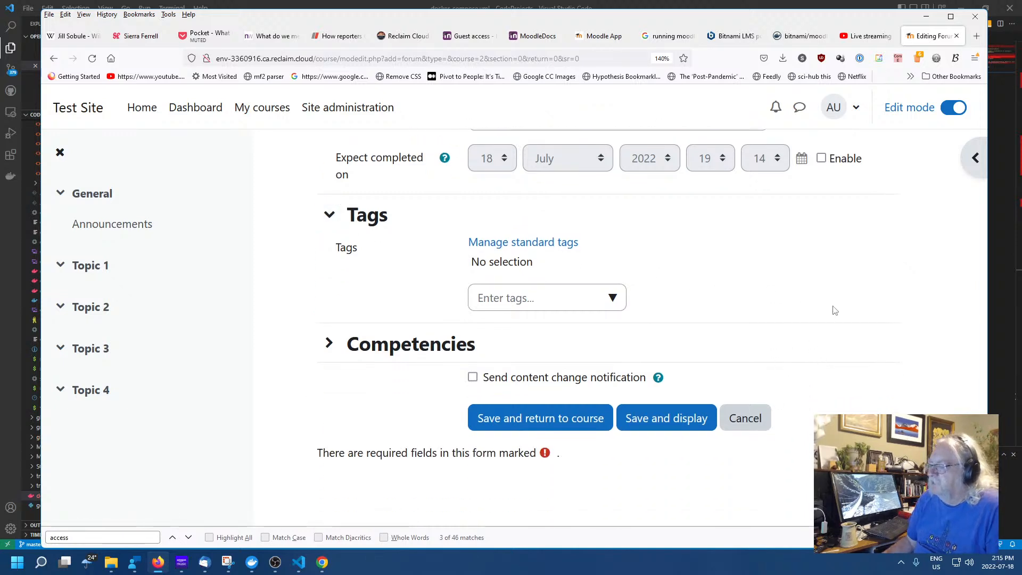
left_click(329, 343)
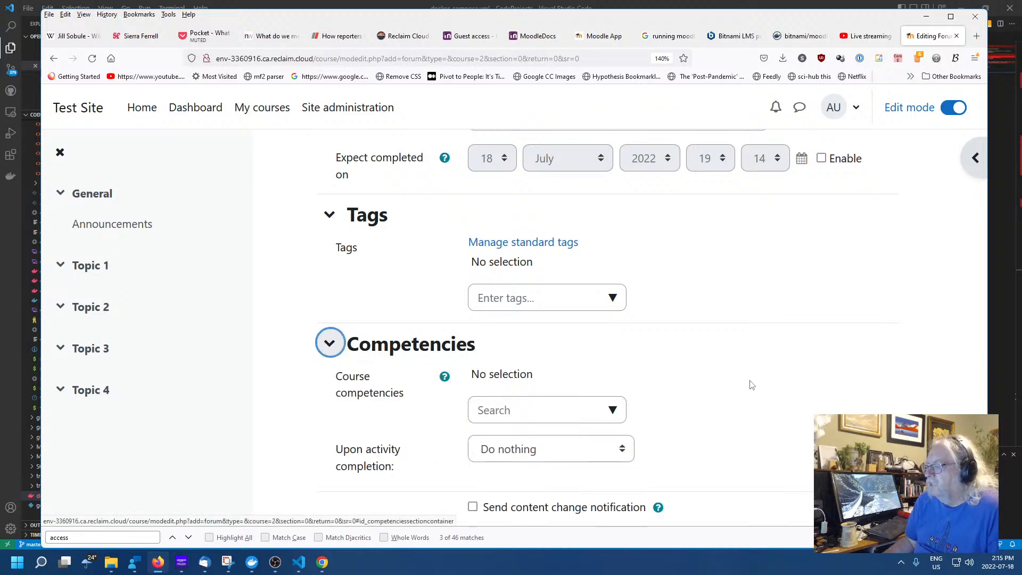
scroll(788, 388, "down", 3)
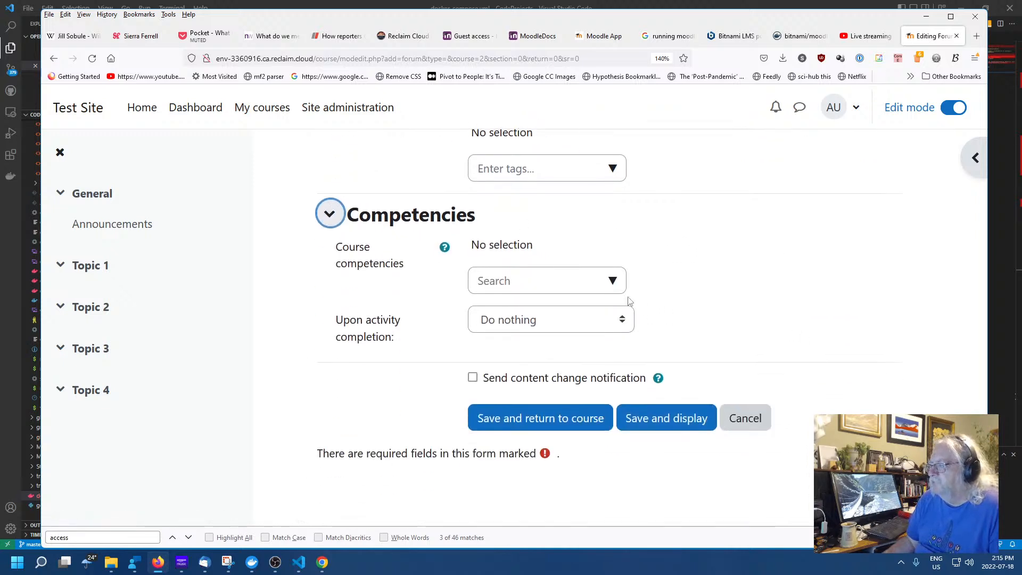
left_click(612, 281)
left_click(805, 306)
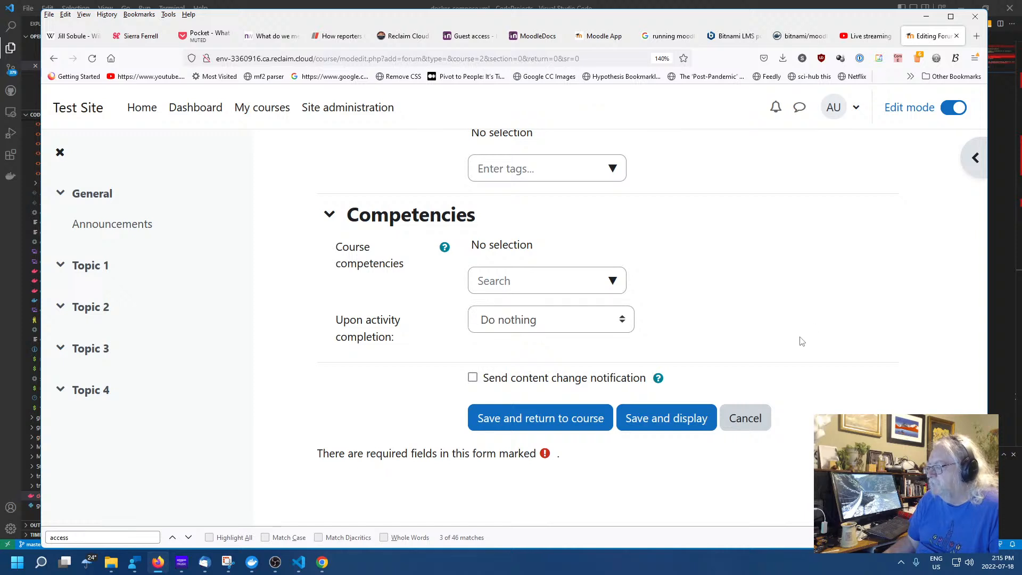
left_click(563, 420)
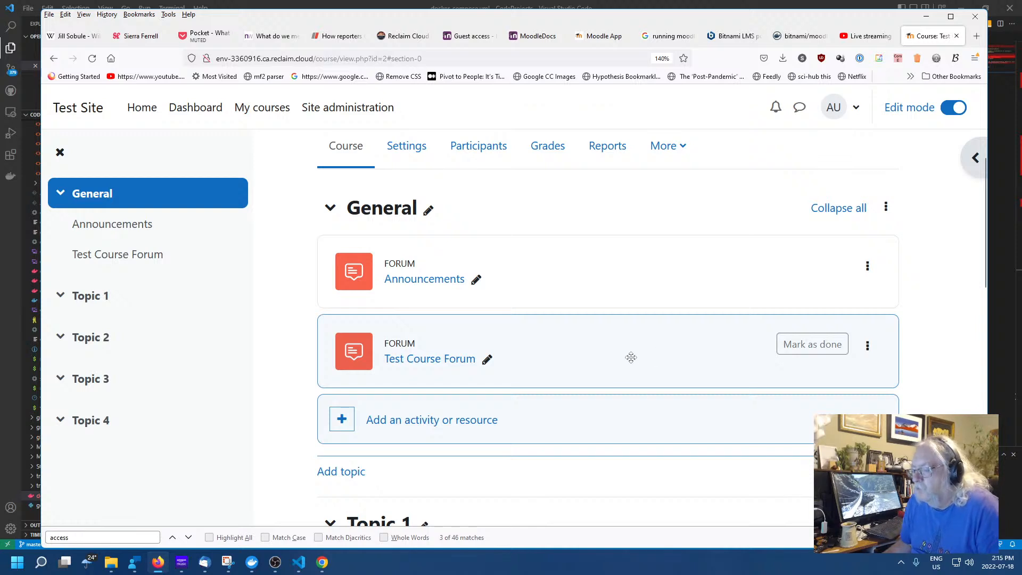
Pick the Wiki tile from Test Course's activity and resource chooser
scroll(631, 357, "down", 3)
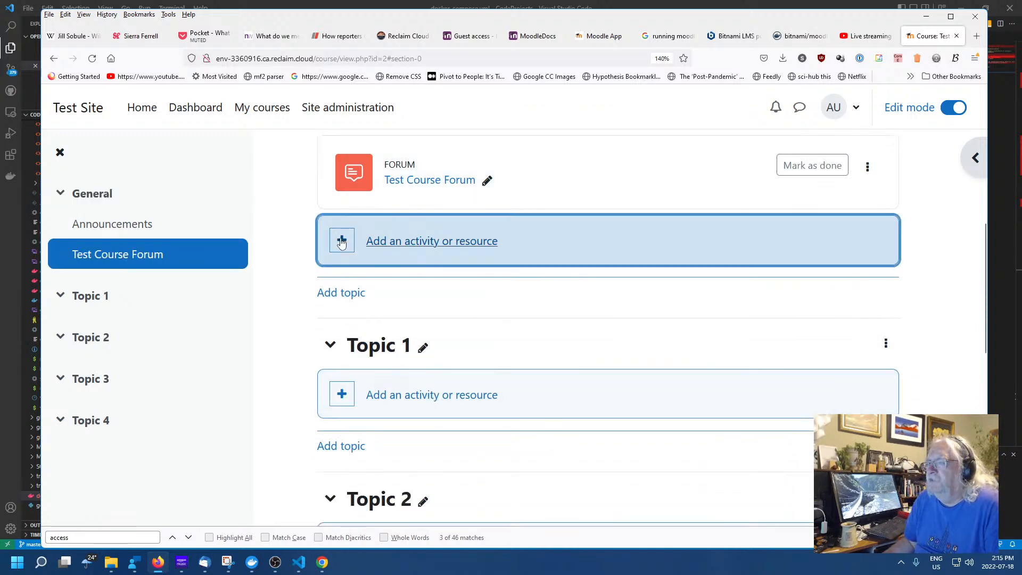
left_click(341, 242)
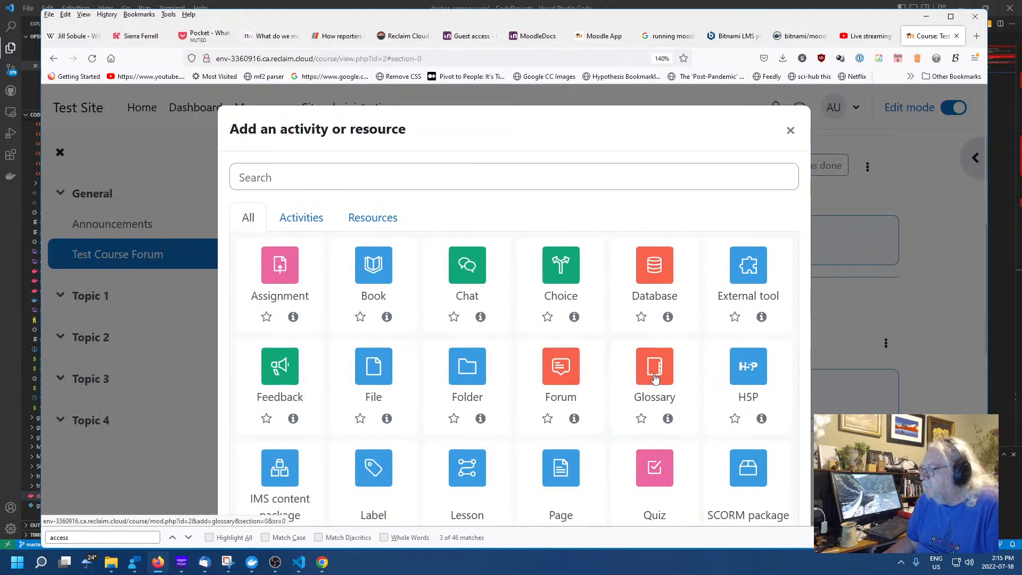
scroll(654, 378, "down", 3)
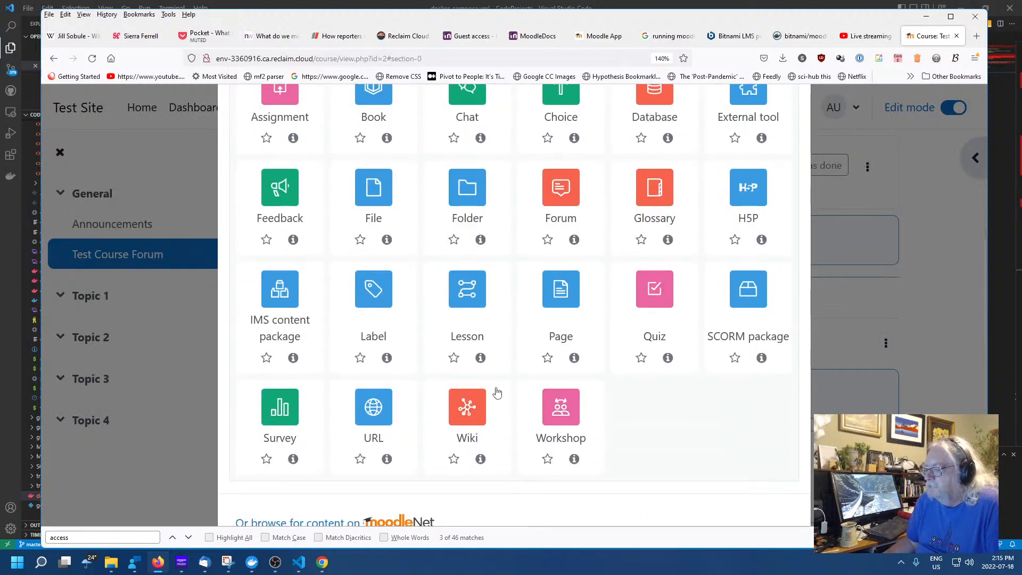
left_click(462, 408)
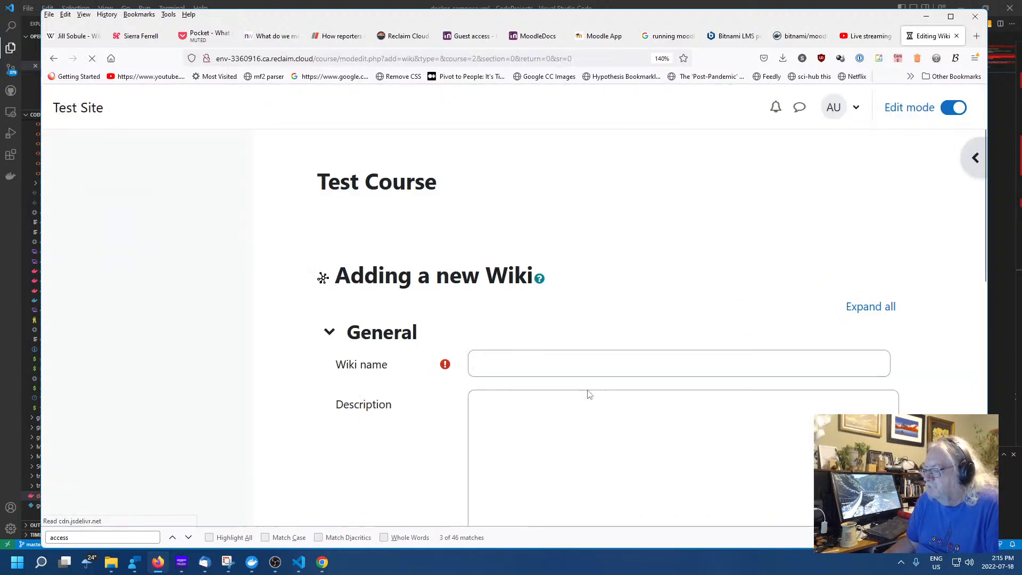
Name the wiki 'Test Wiki' with the description 'Wikify to your heart's content'
left_click(566, 361)
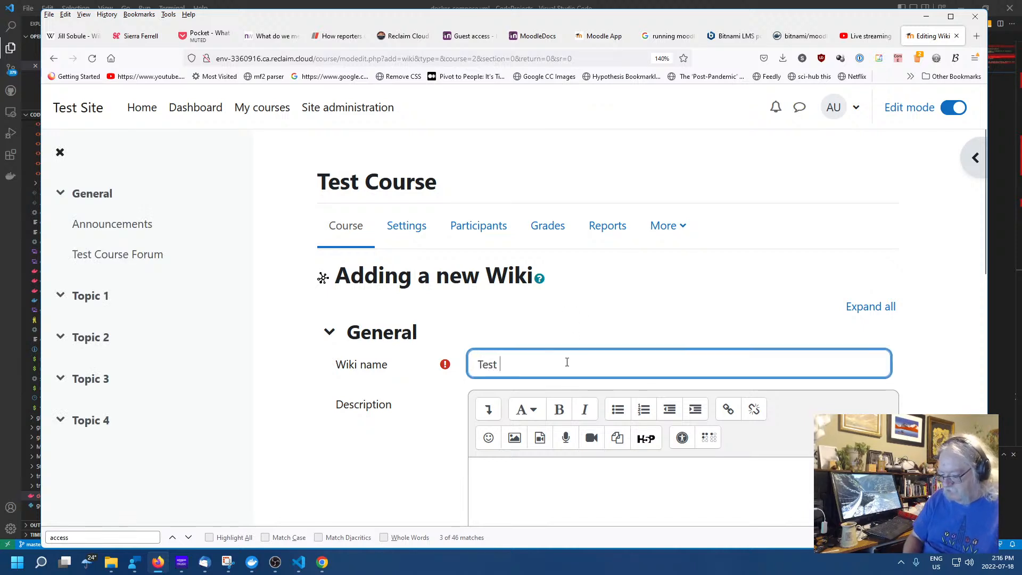
type("Test Wikiu")
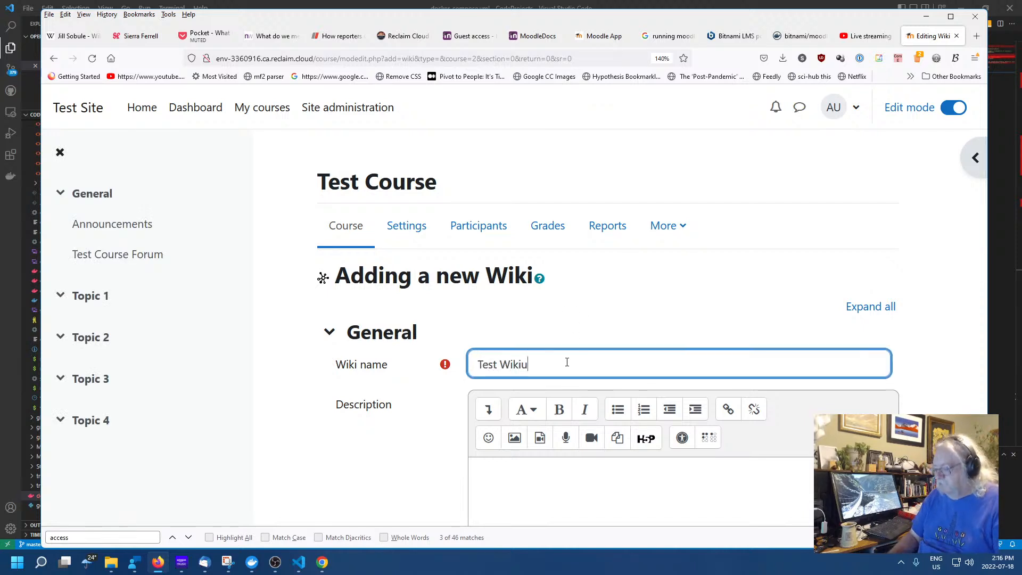
scroll(564, 360, "down", 3)
left_click(552, 352)
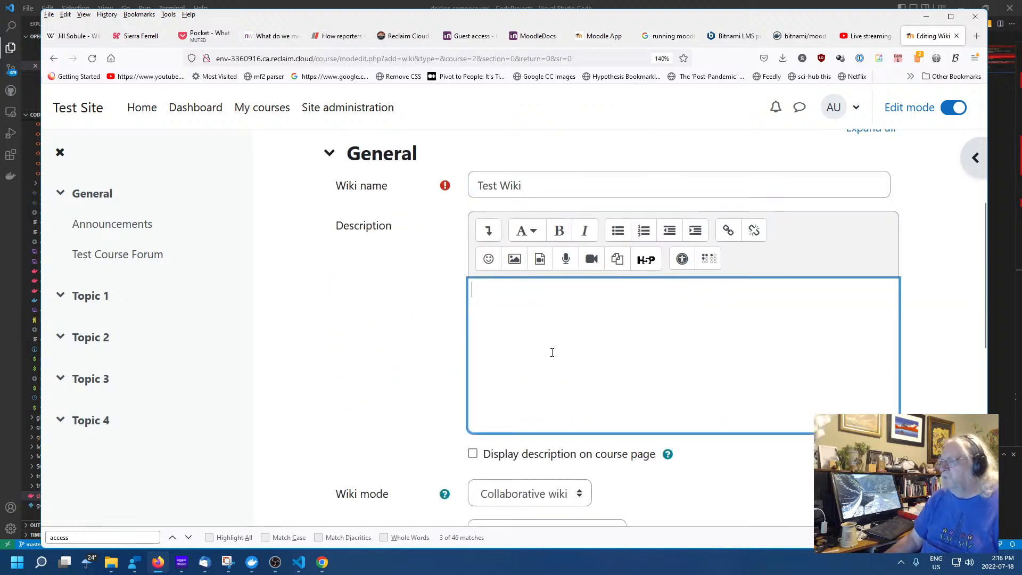
type("Wikify")
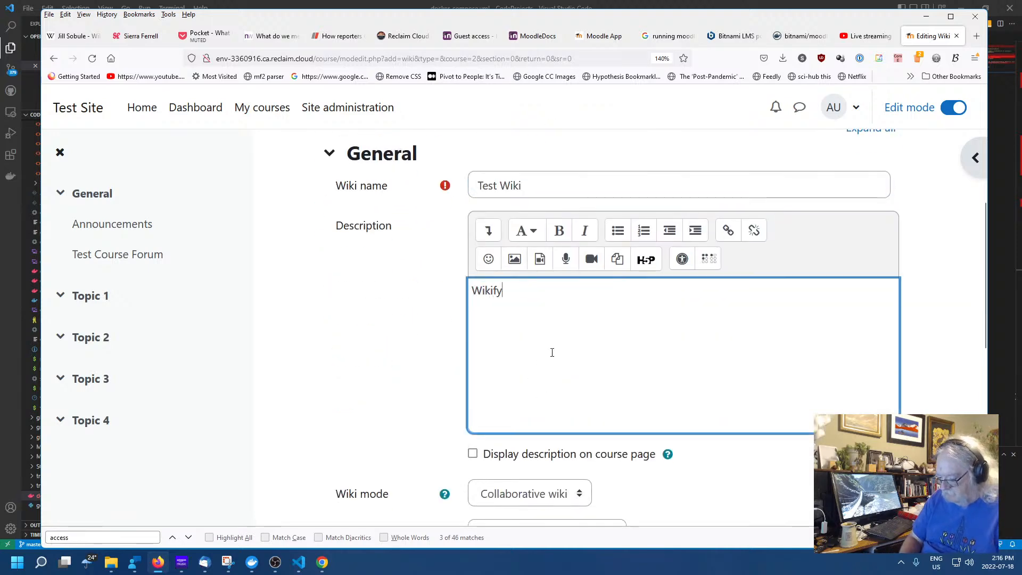
type(" to your hearts cvontent")
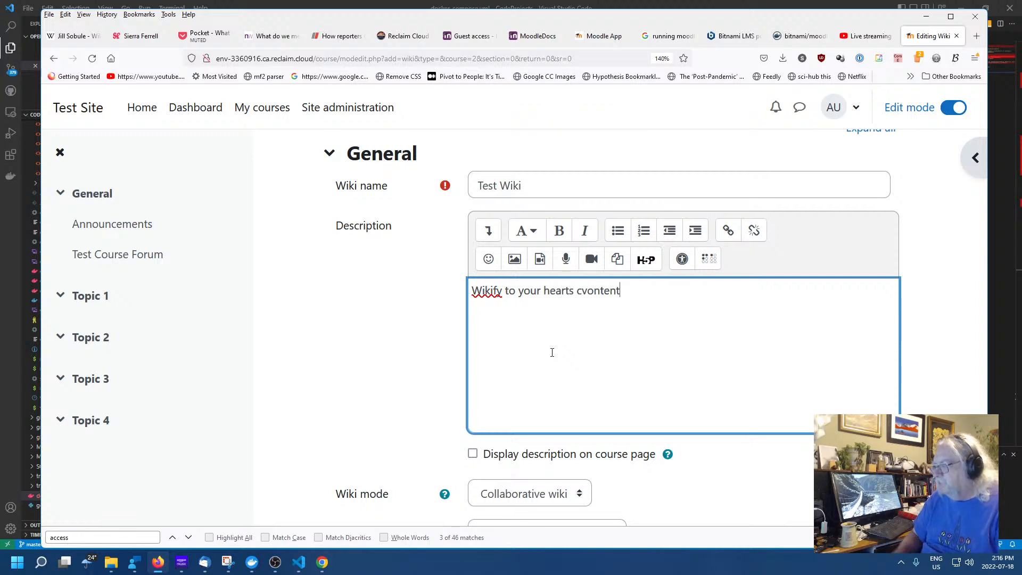
left_click(570, 290)
type("'")
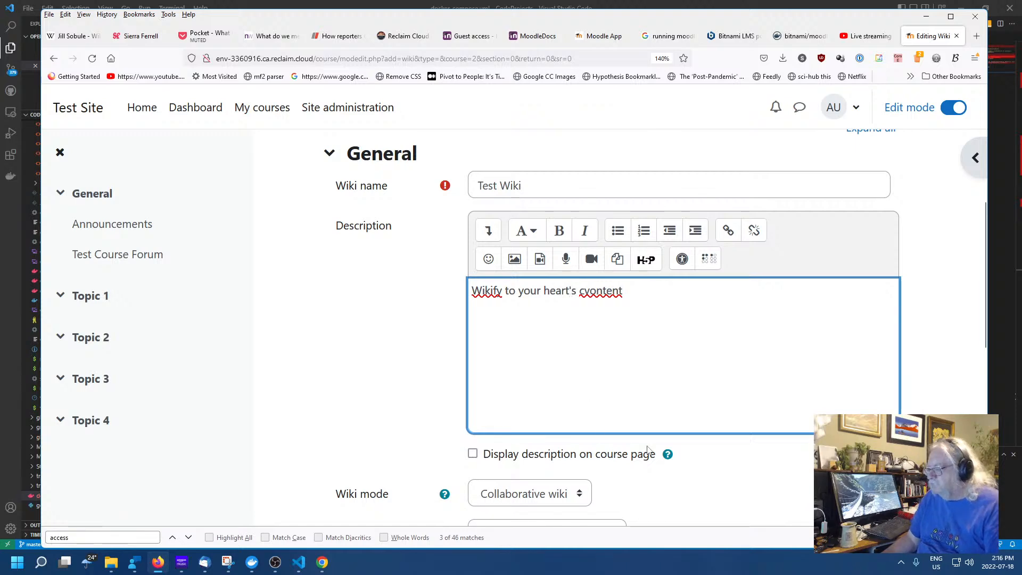
Turn on Display description on course page and try to save the wiki
scroll(648, 448, "down", 5)
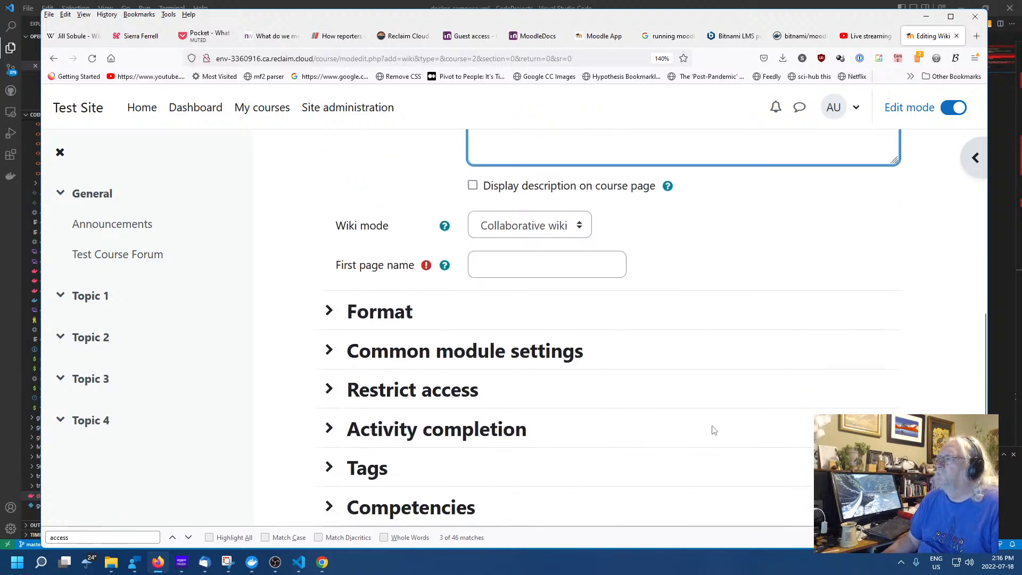
left_click(474, 193)
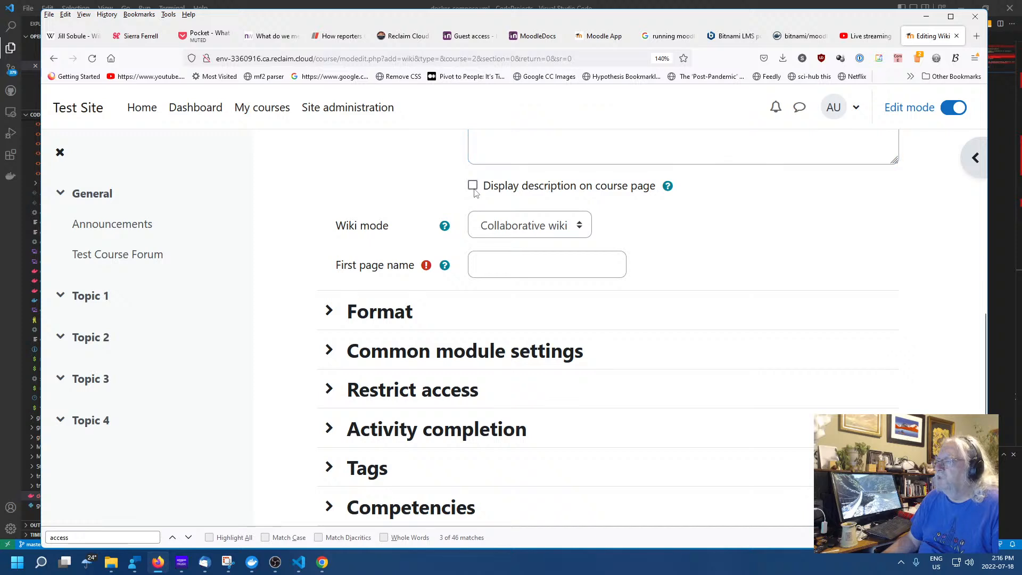
left_click(482, 187)
scroll(756, 340, "down", 3)
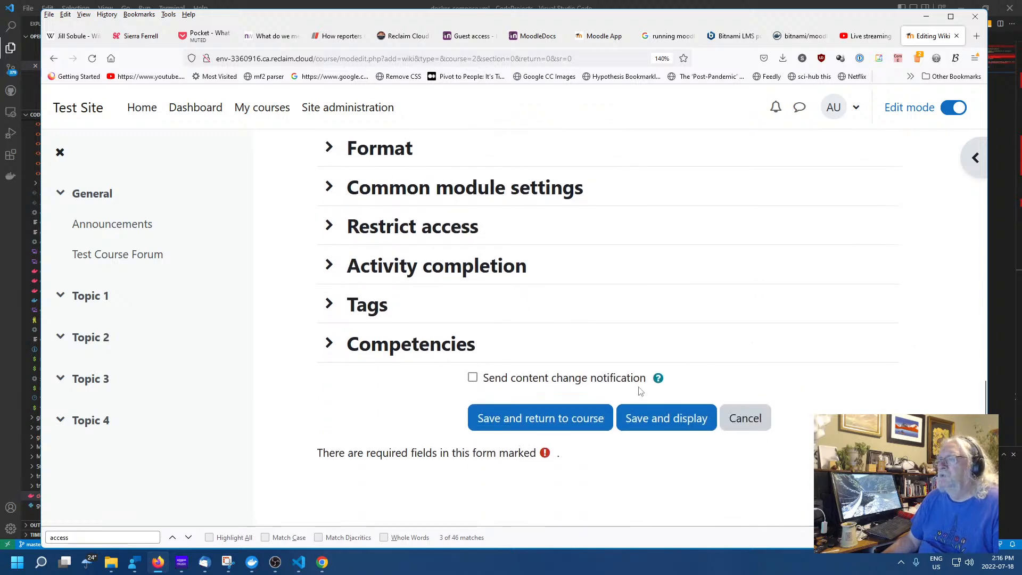
left_click(548, 423)
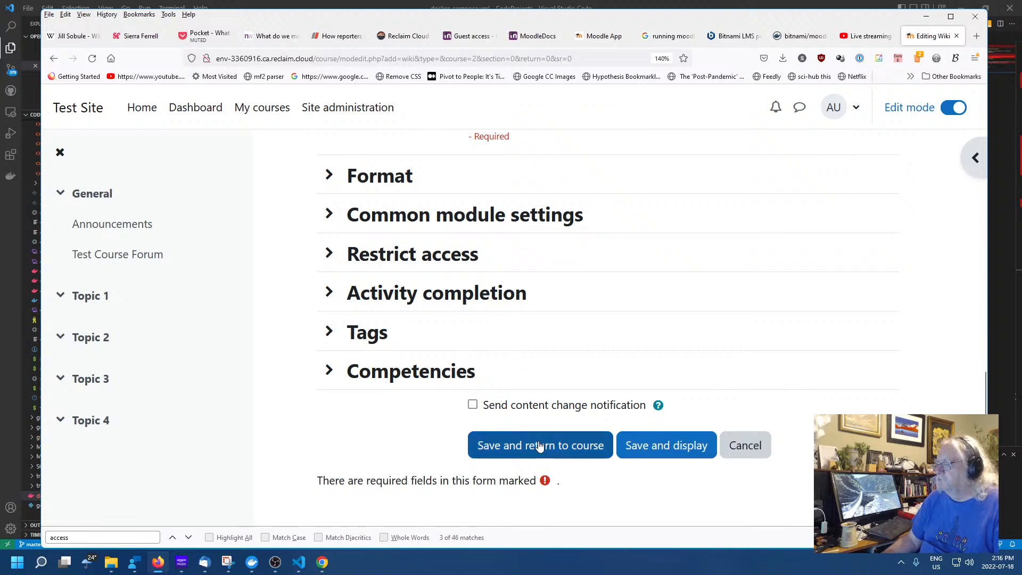
left_click(588, 441)
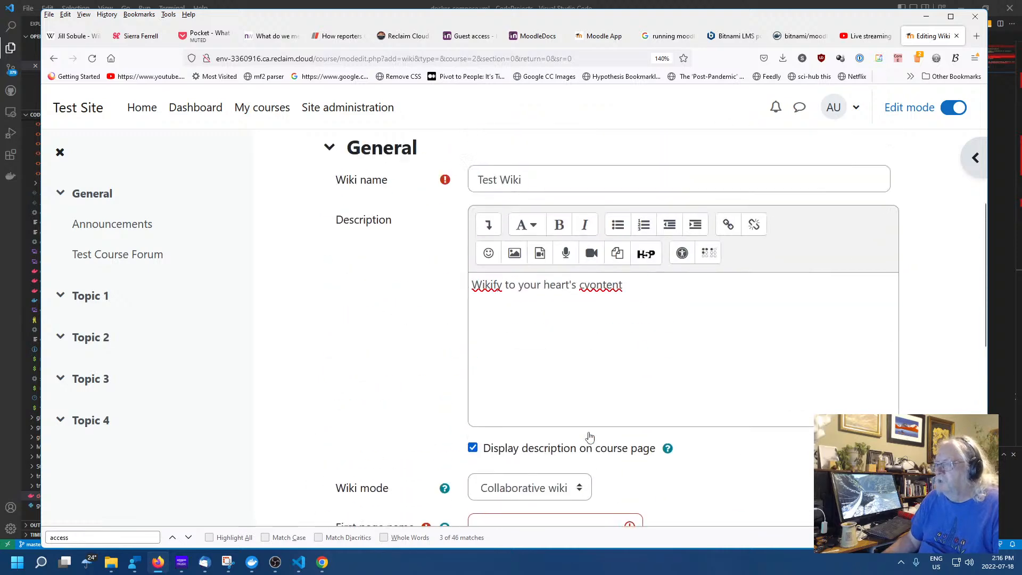
Enter 'First Page' as the first page name and save the wiki
left_click(520, 292)
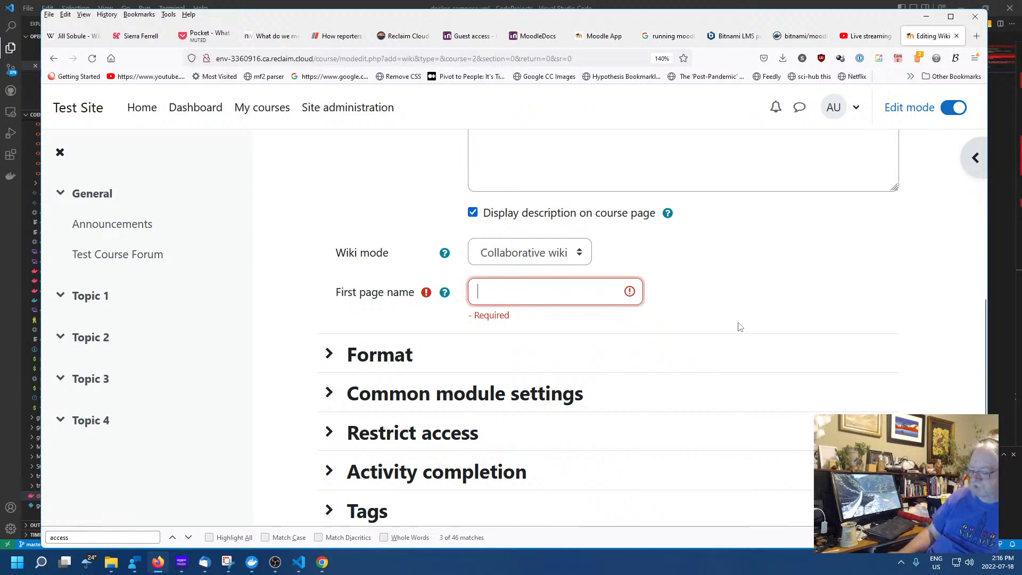
type("First")
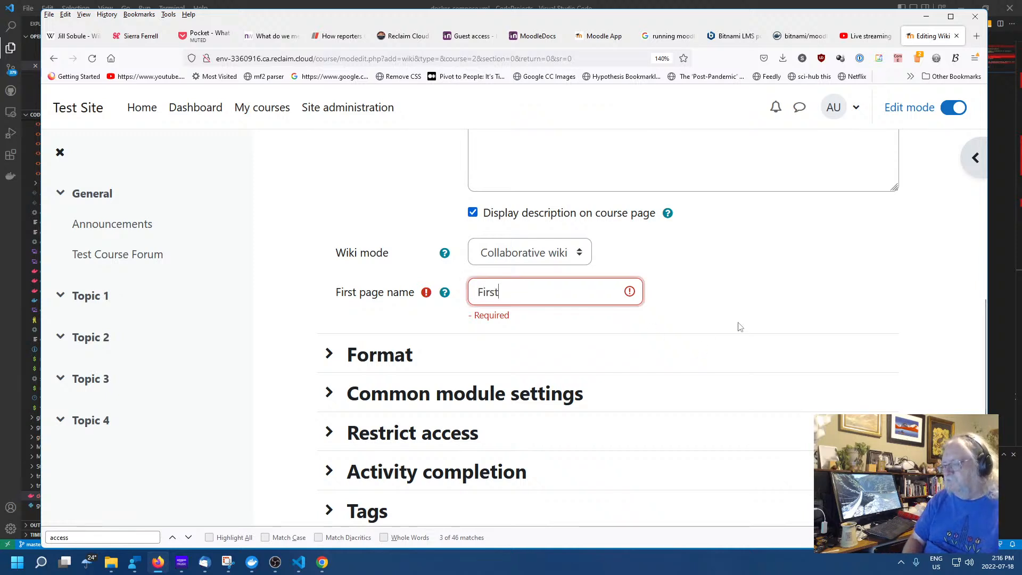
type(" Page")
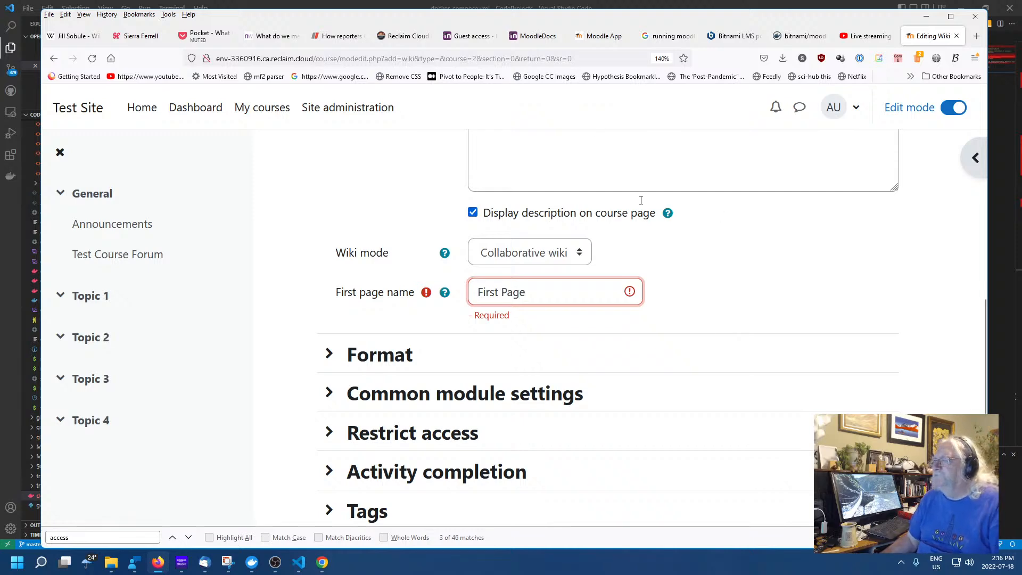
scroll(687, 326, "down", 3)
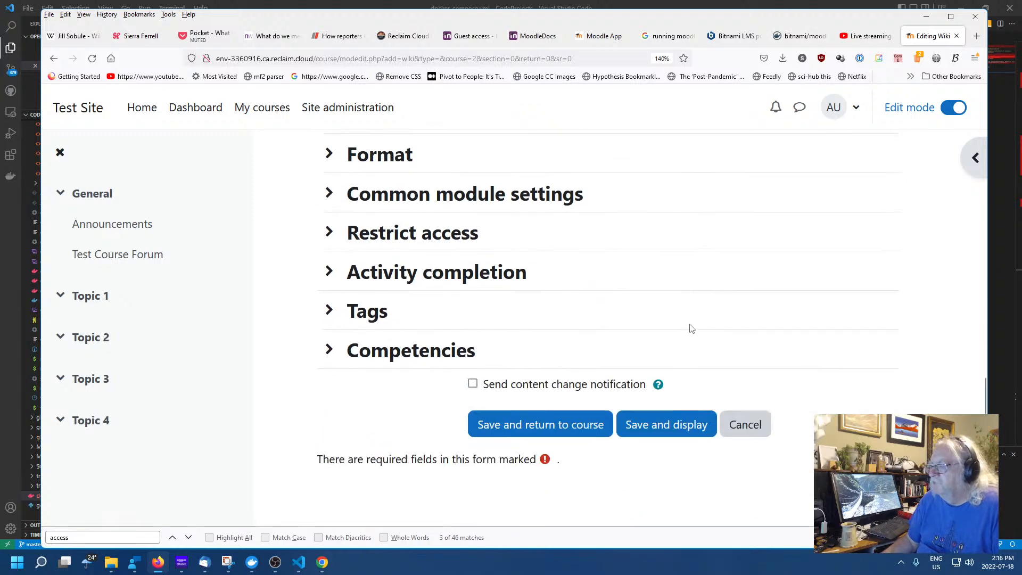
left_click(524, 419)
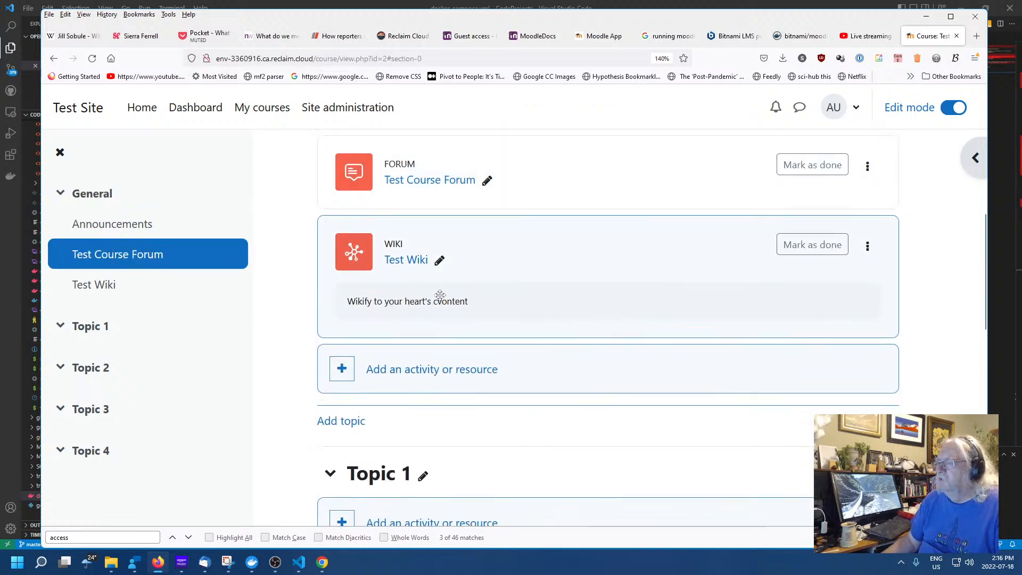
left_click(439, 261)
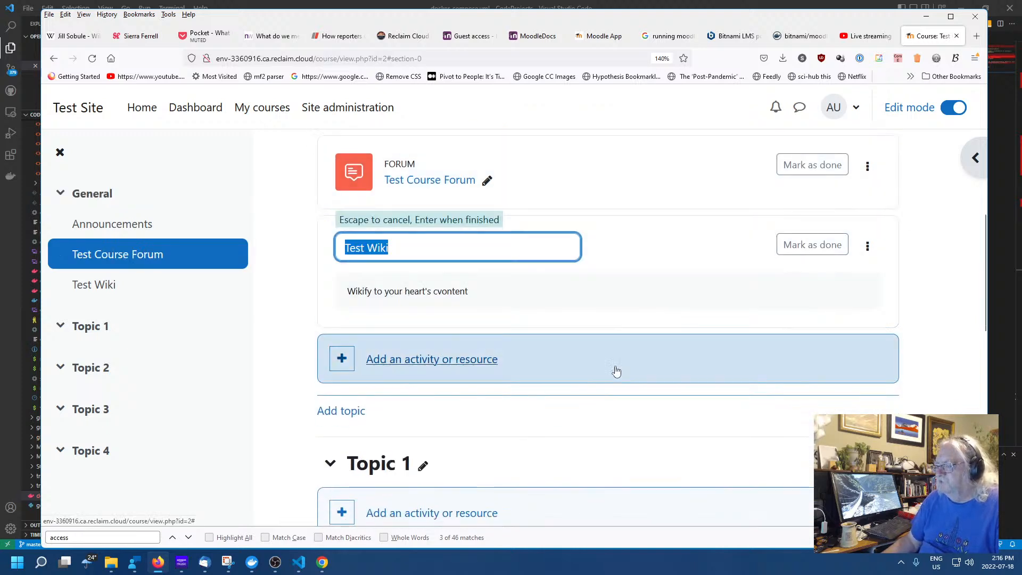
left_click(443, 290)
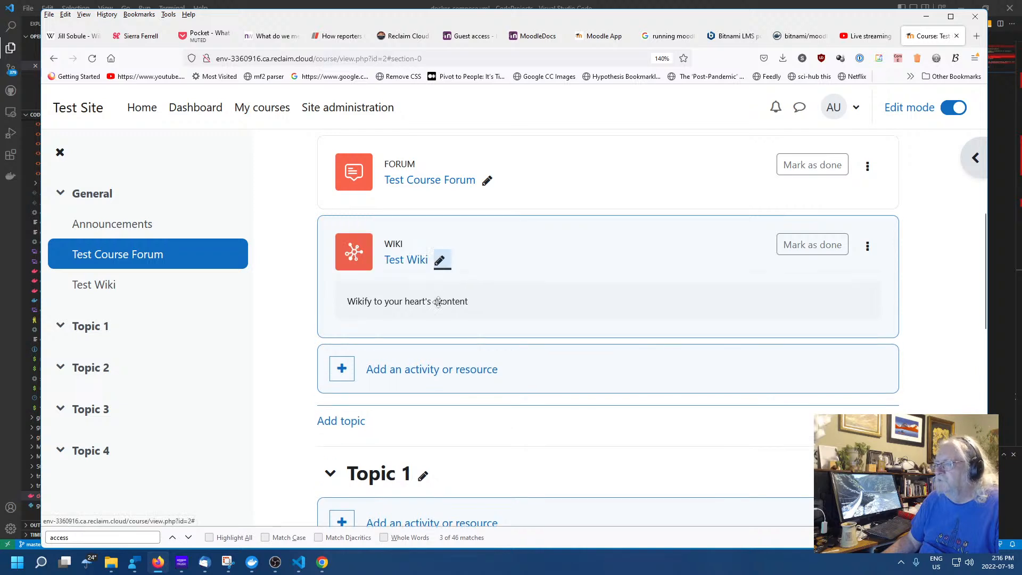
left_click(438, 302)
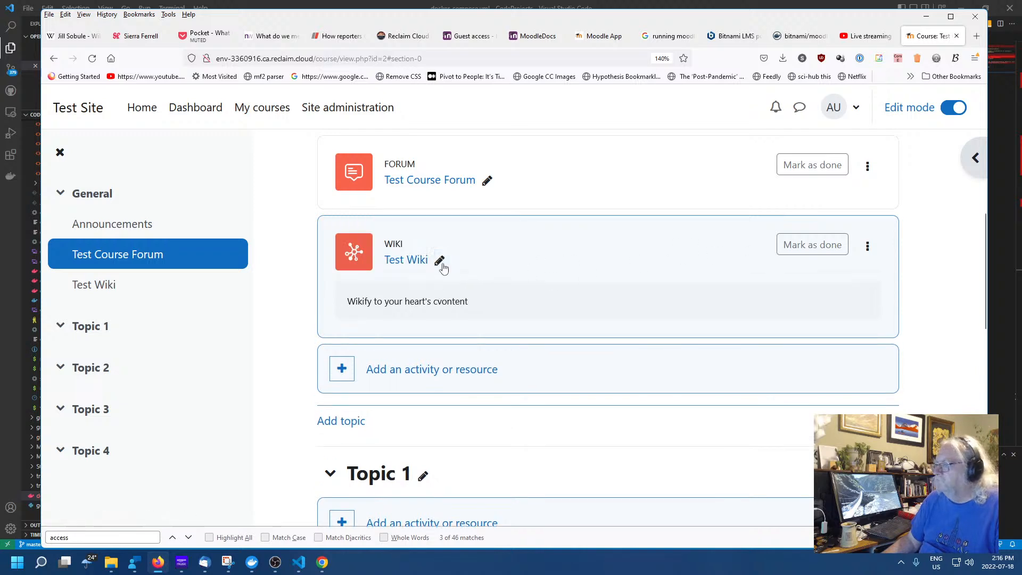
scroll(426, 320, "down", 3)
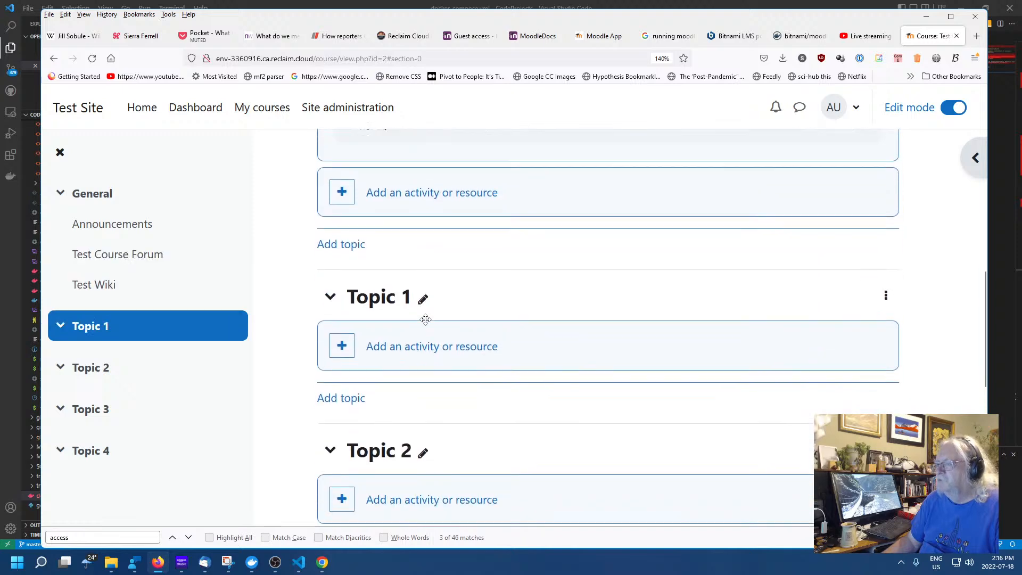
Fix 'cvontent' to 'content' in the Test Wiki description by deleting the stray 'v', then save
scroll(570, 335, "up", 3)
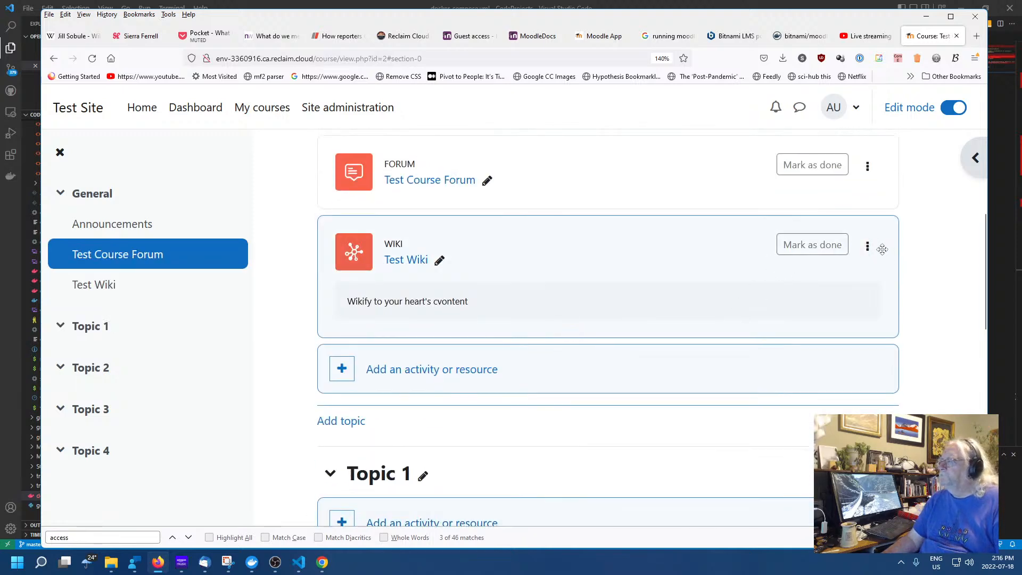
left_click(866, 246)
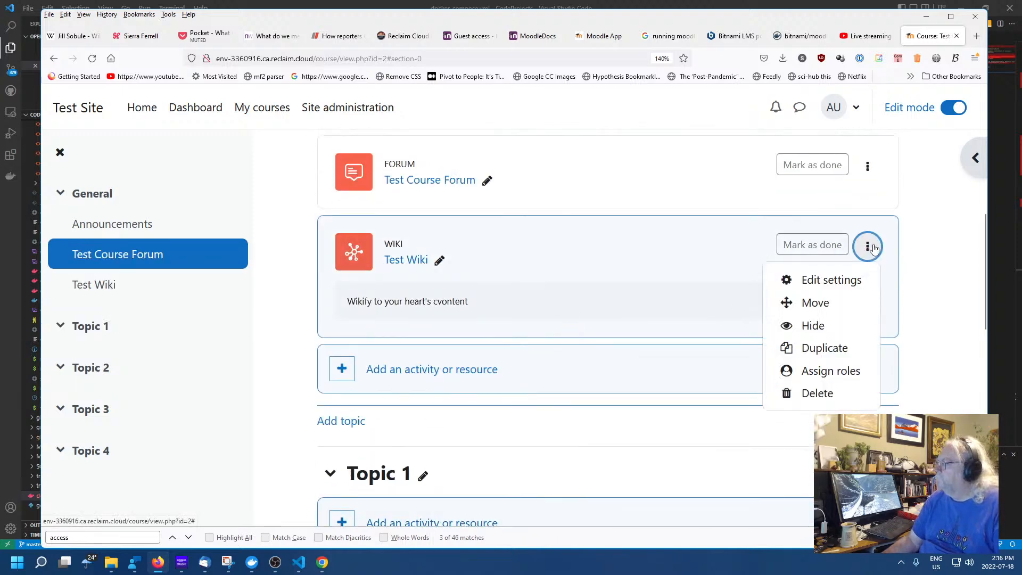
left_click(833, 280)
scroll(581, 372, "down", 3)
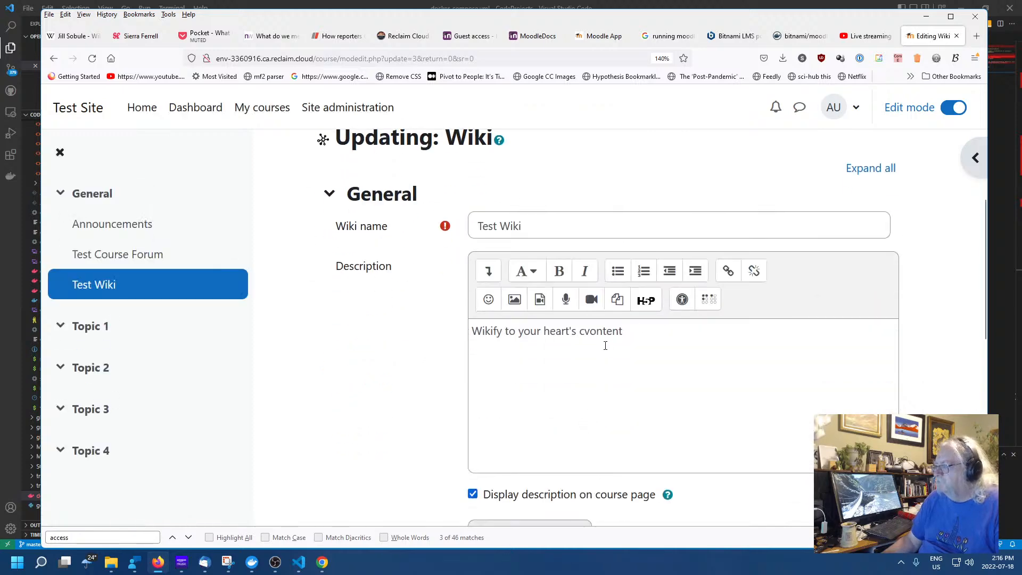
left_click(580, 331)
key("Right")
key("BackSpace")
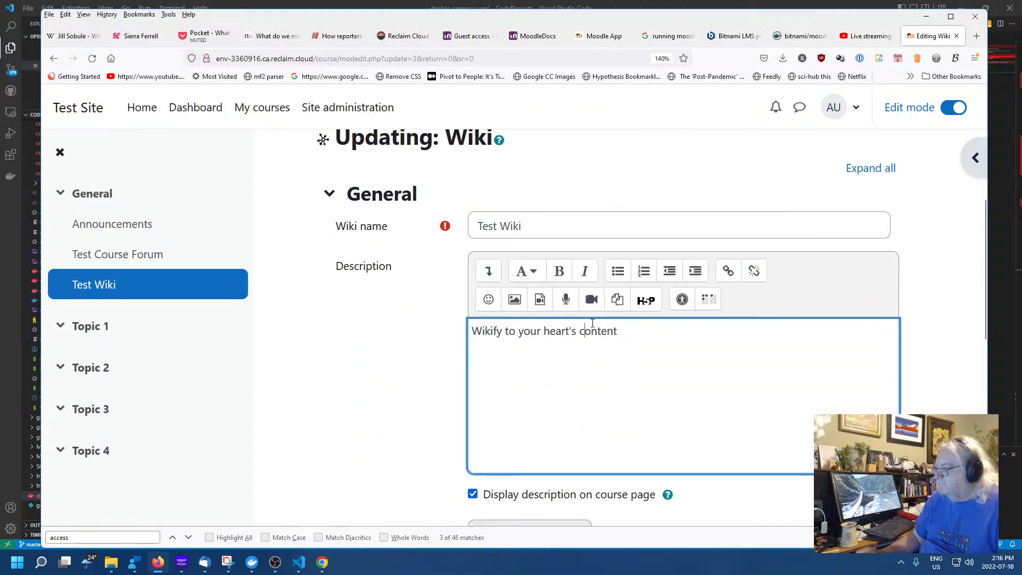
scroll(593, 323, "down", 10)
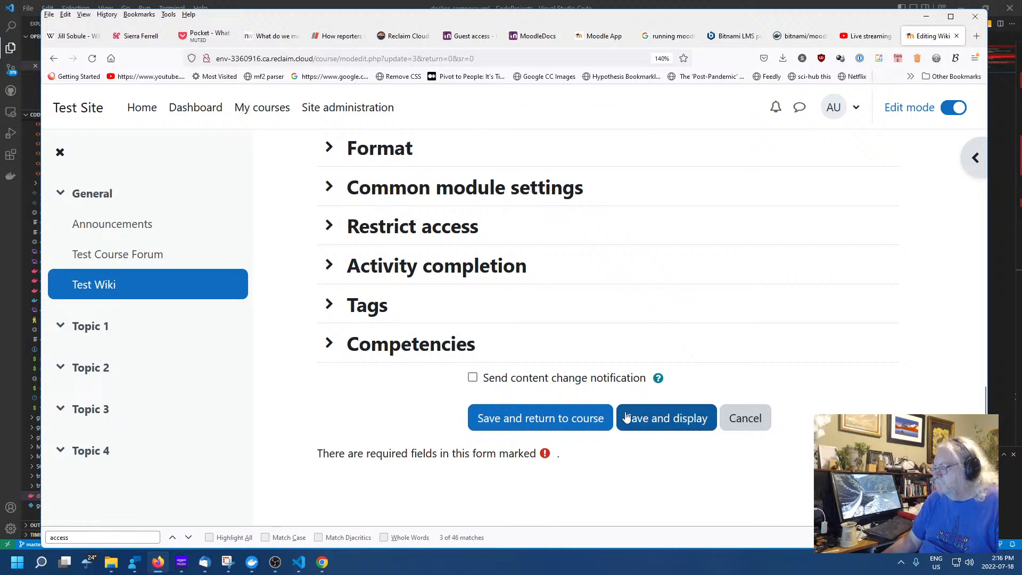
left_click(554, 424)
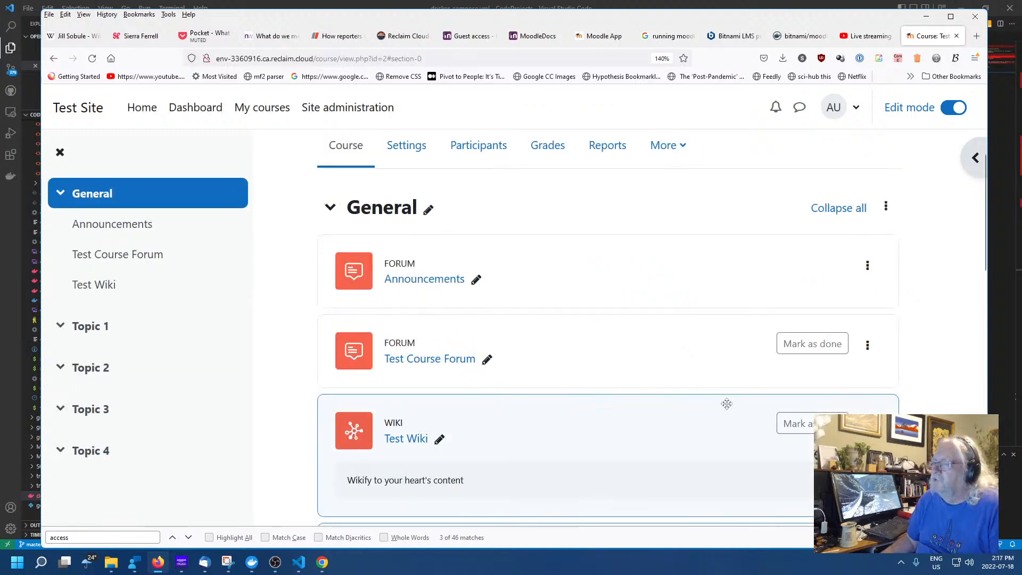
scroll(686, 394, "down", 5)
scroll(582, 375, "down", 3)
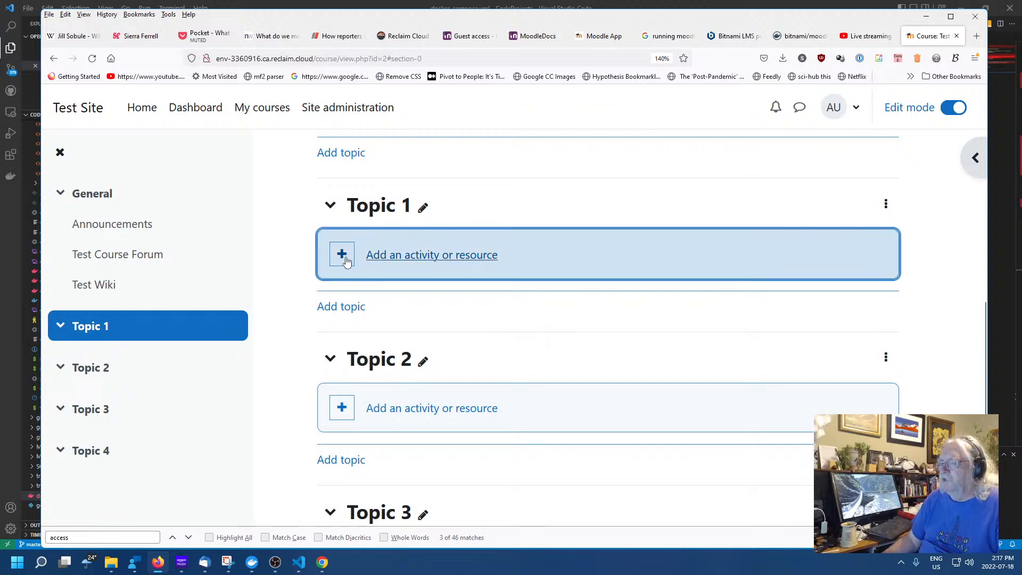
Start adding a new SCORM package activity to Topic 1
left_click(342, 255)
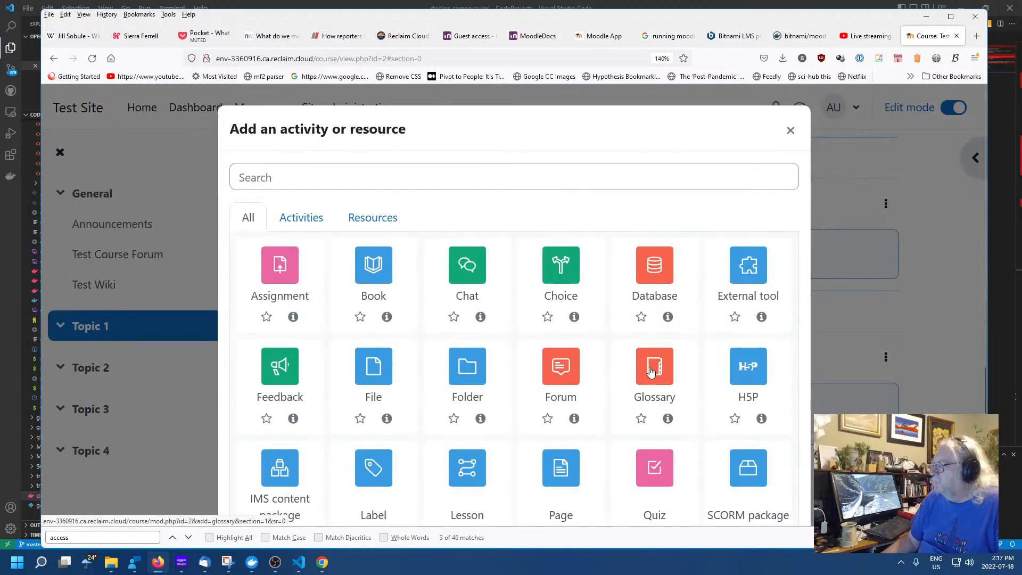
scroll(650, 372, "down", 4)
left_click(749, 237)
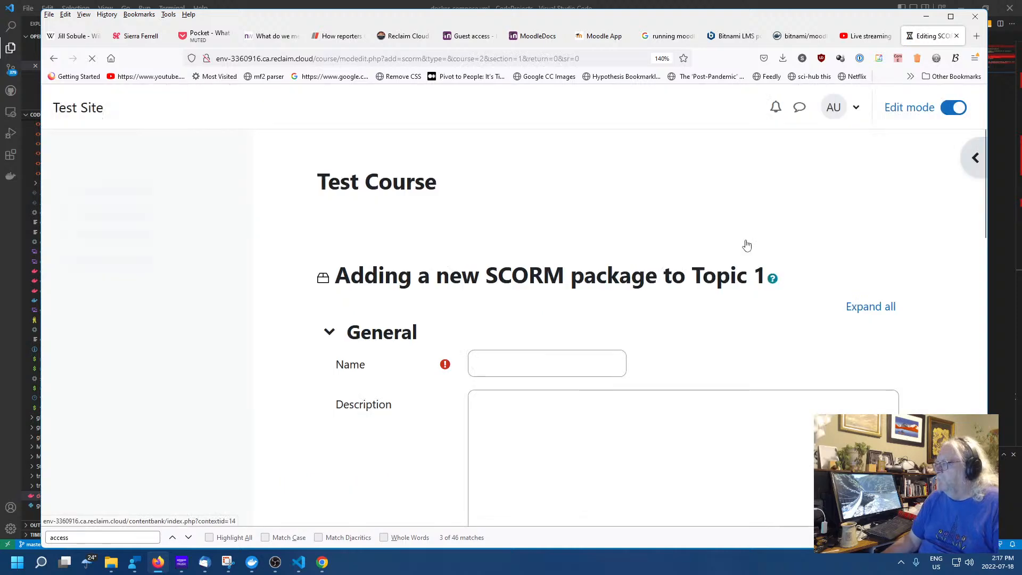
Enter and leave the SCORM package Name field, leaving it empty
left_click(564, 371)
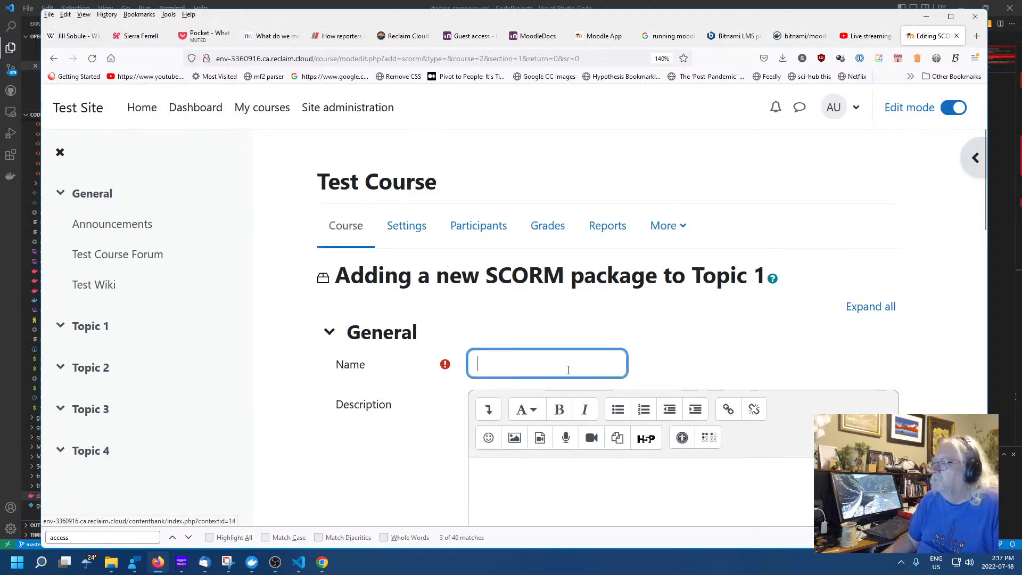
scroll(696, 367, "down", 5)
scroll(447, 402, "down", 5)
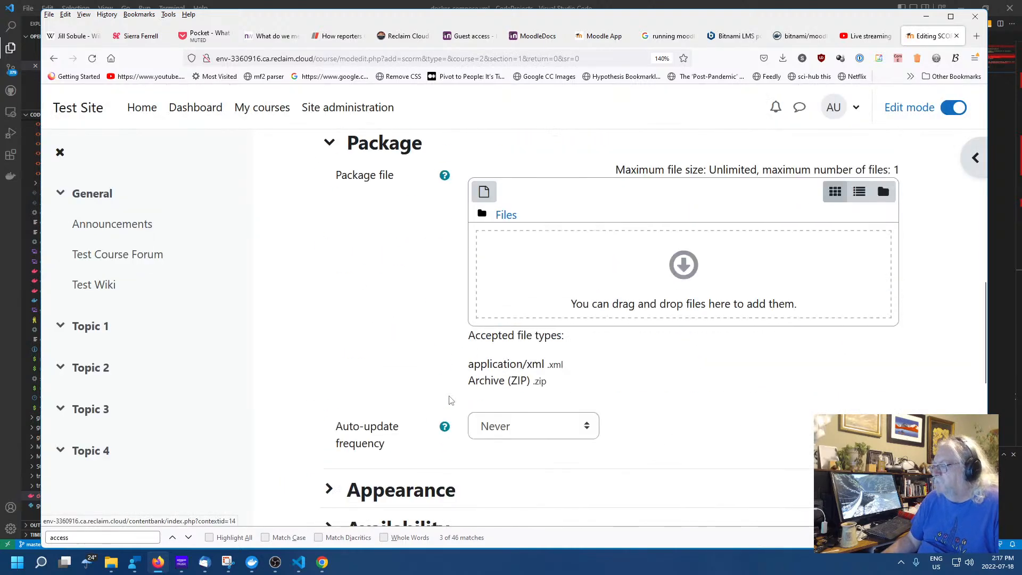
scroll(768, 458, "down", 5)
scroll(770, 453, "up", 8)
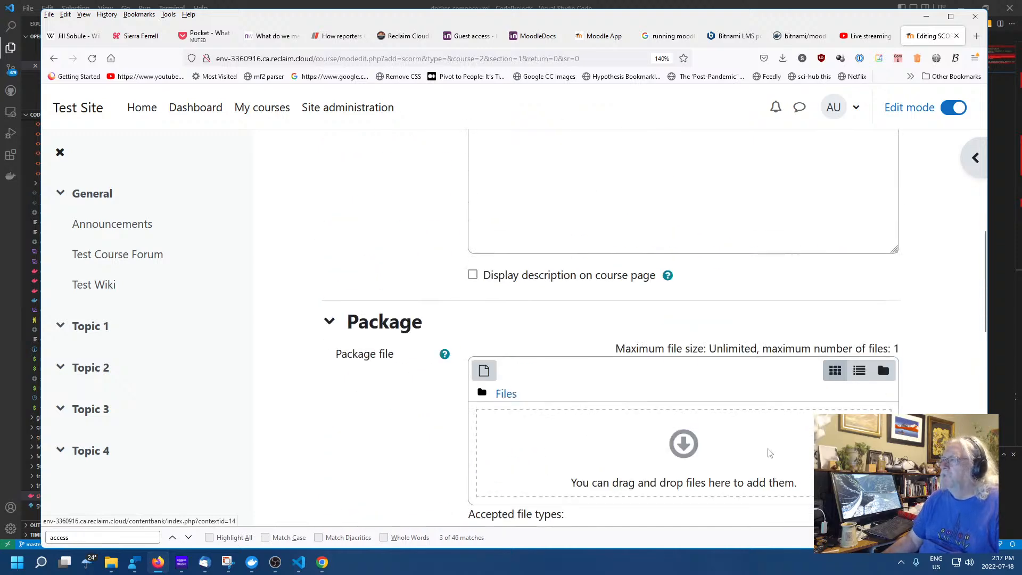
scroll(543, 424, "up", 7)
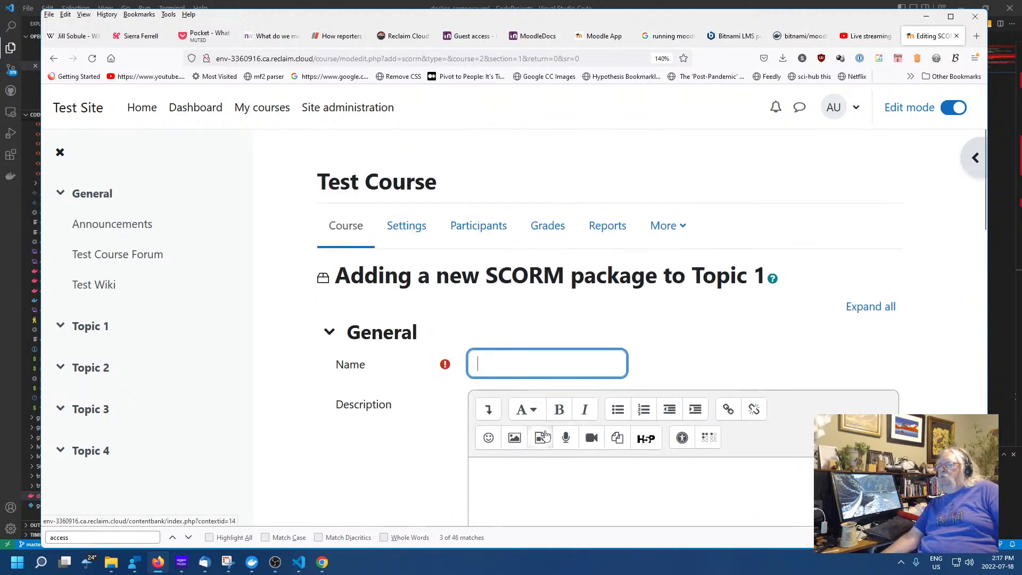
left_click(723, 386)
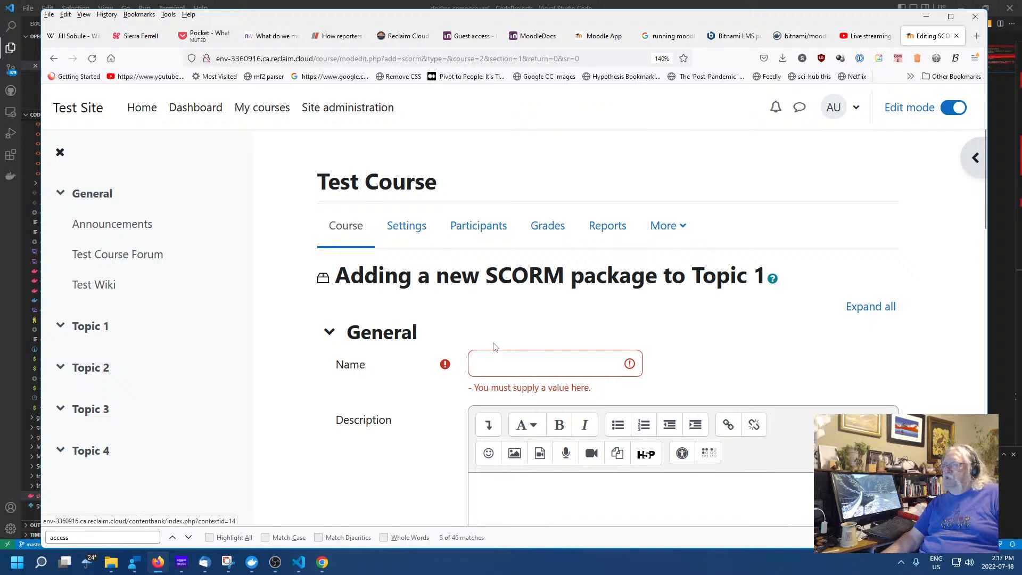
left_click(568, 357)
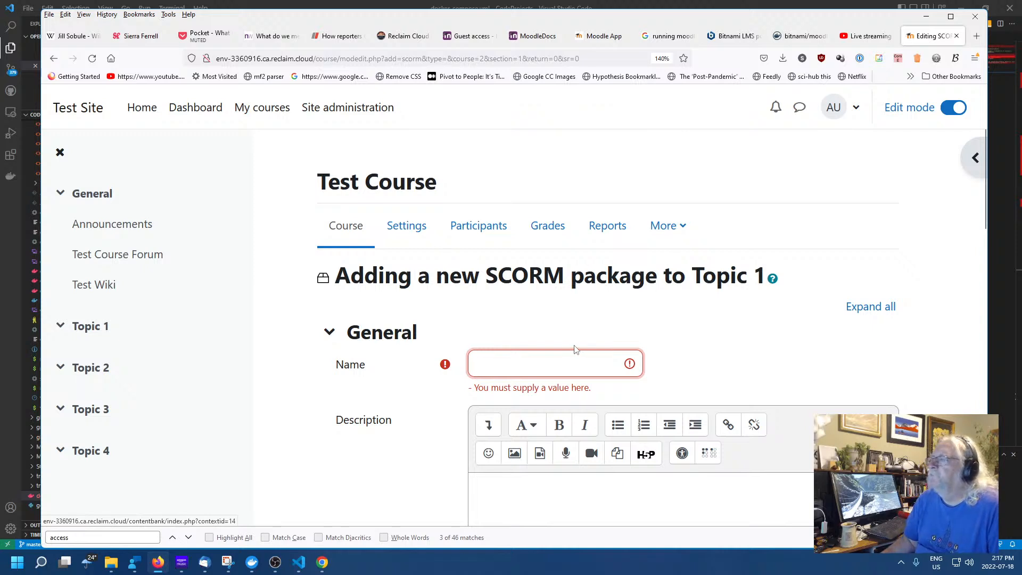
left_click(676, 350)
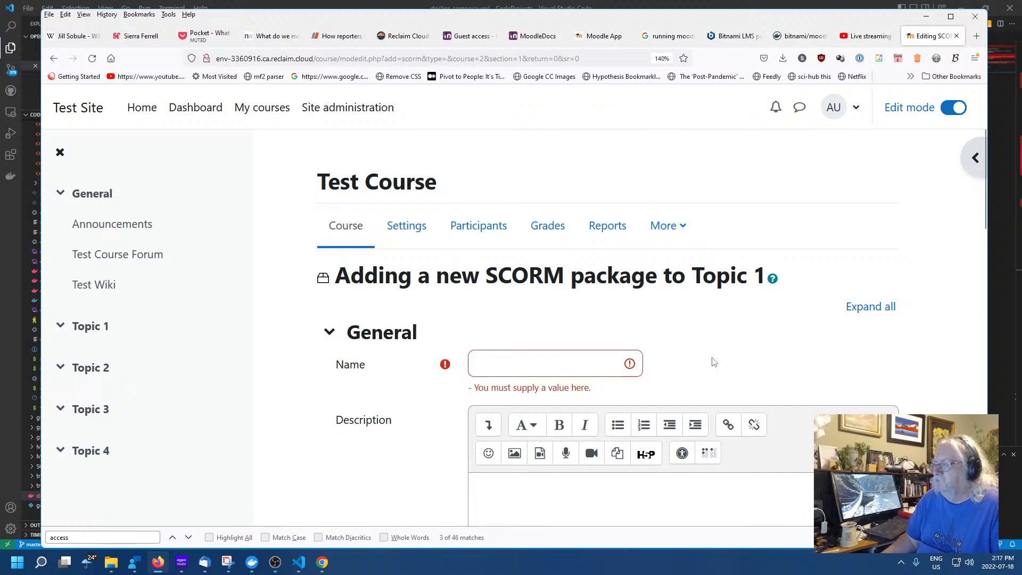
Collapse the form's General section to reach the Package file area
scroll(690, 365, "down", 8)
scroll(447, 358, "down", 2)
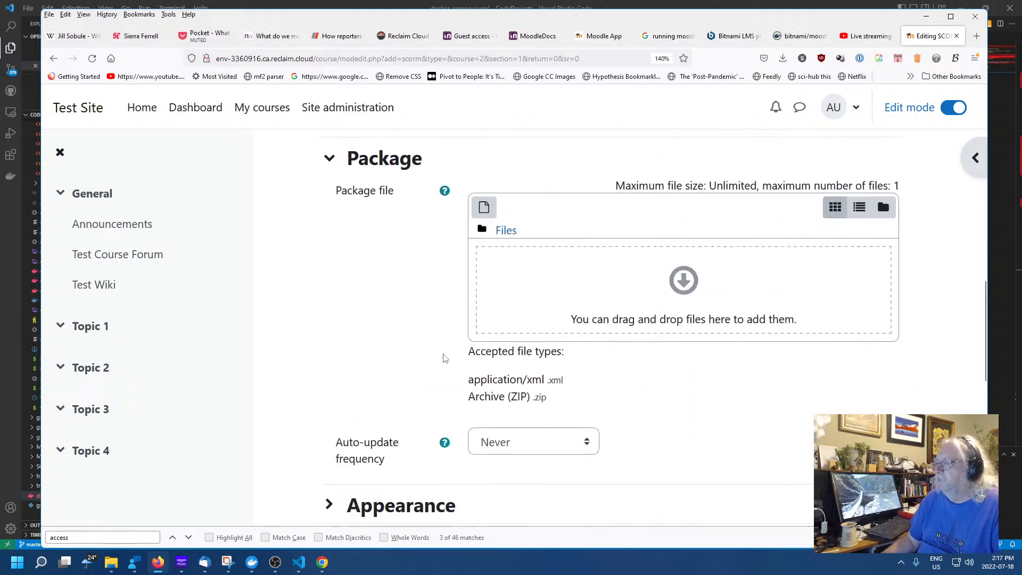
scroll(602, 358, "down", 10)
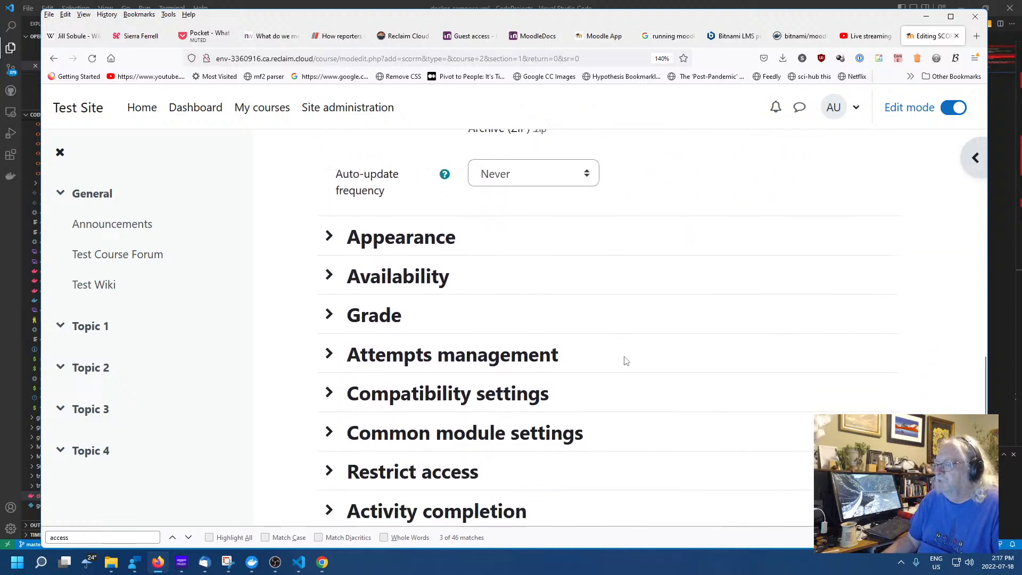
scroll(623, 367, "up", 20)
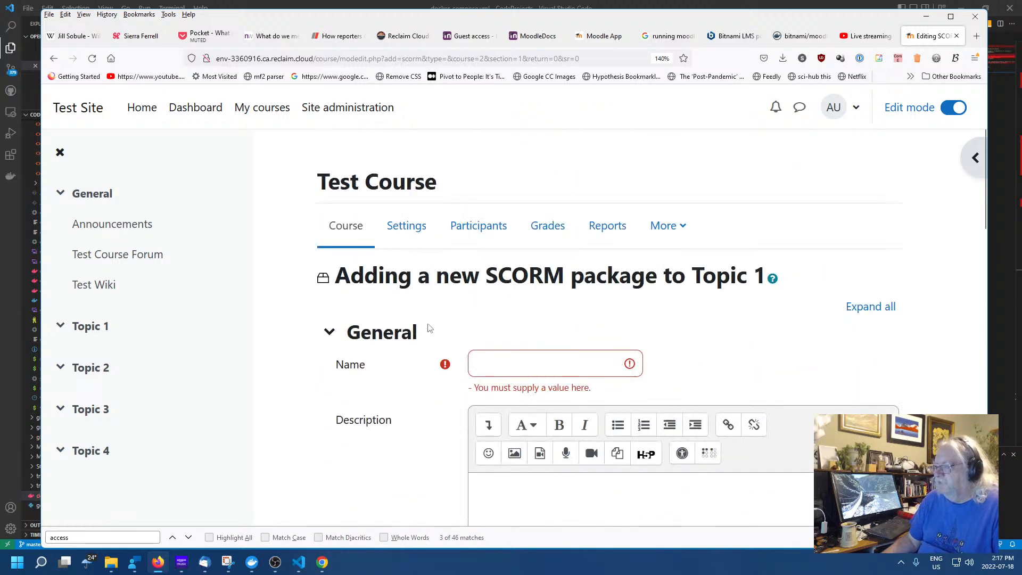
left_click(330, 331)
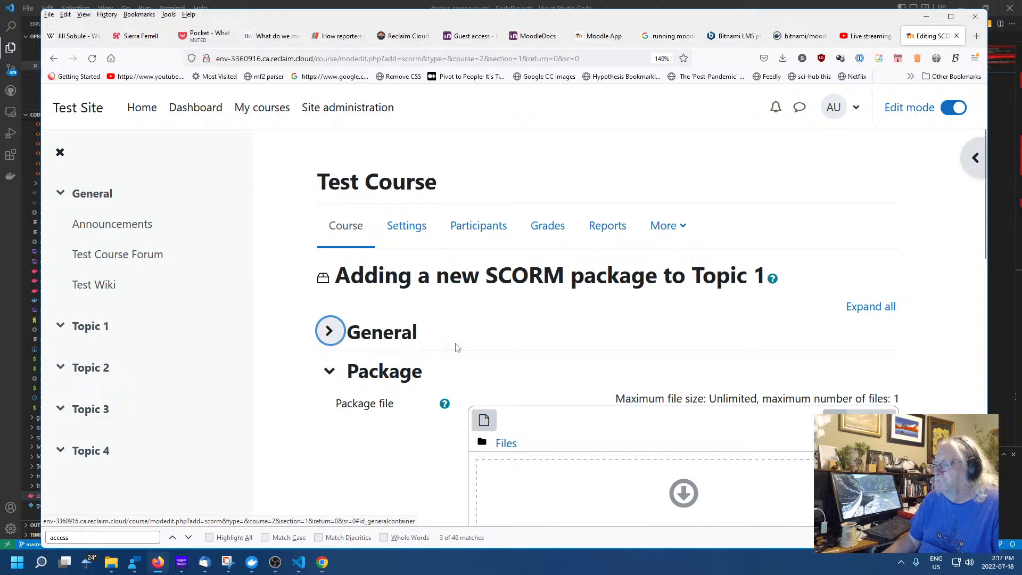
scroll(559, 329, "down", 3)
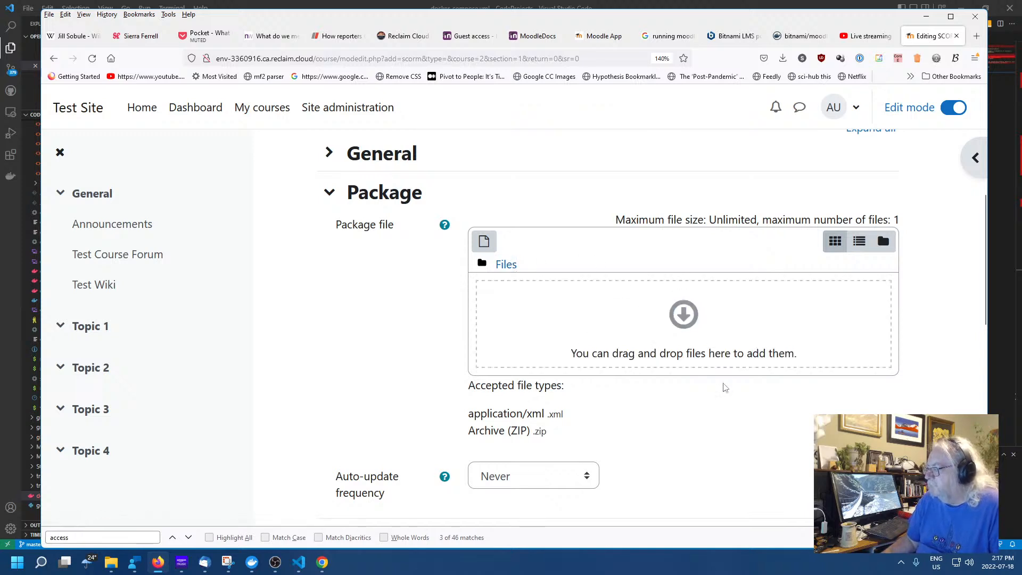
scroll(708, 417, "down", 4)
scroll(707, 417, "up", 4)
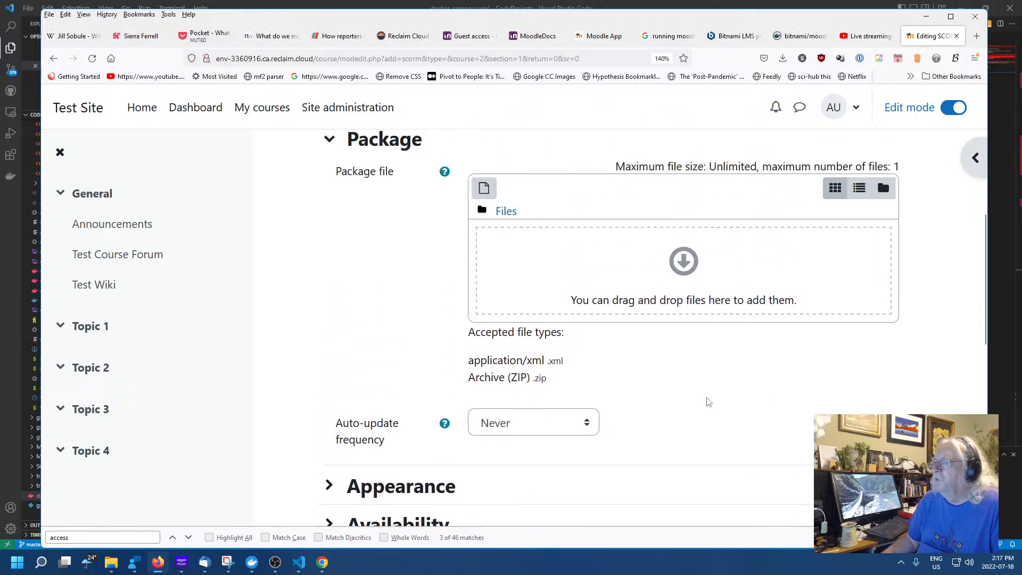
left_click(683, 317)
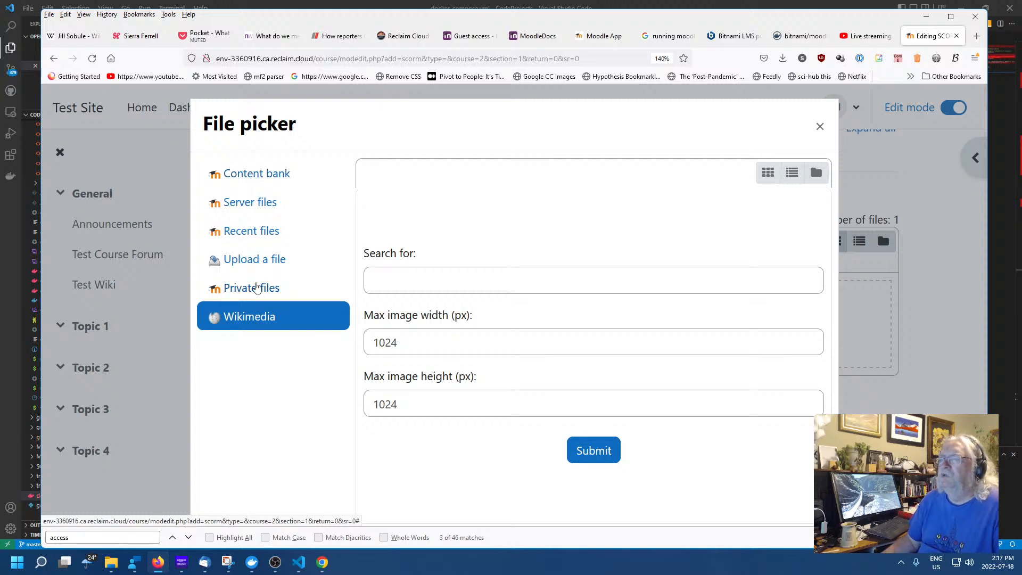
left_click(242, 175)
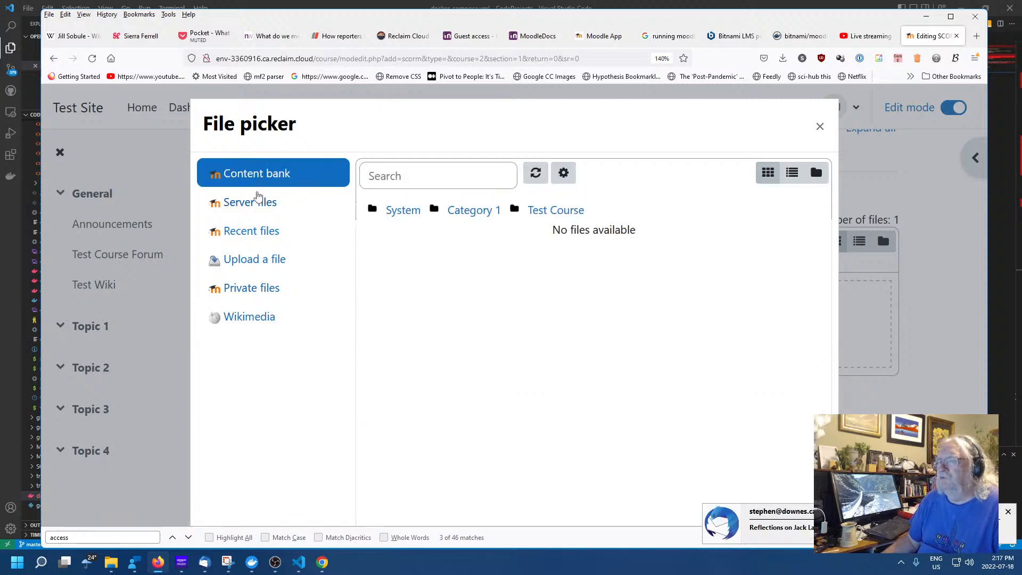
left_click(257, 207)
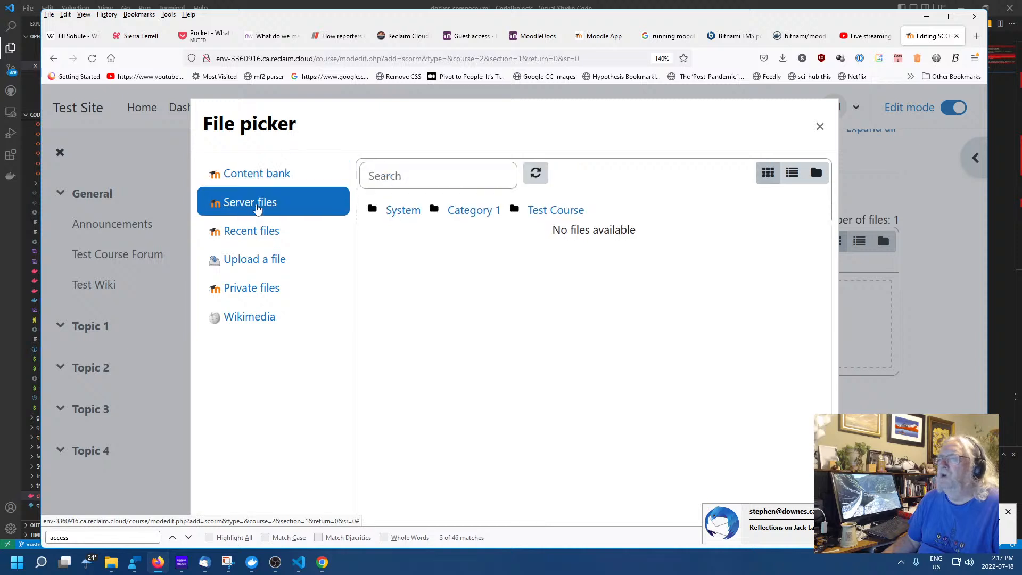
left_click(259, 231)
left_click(255, 257)
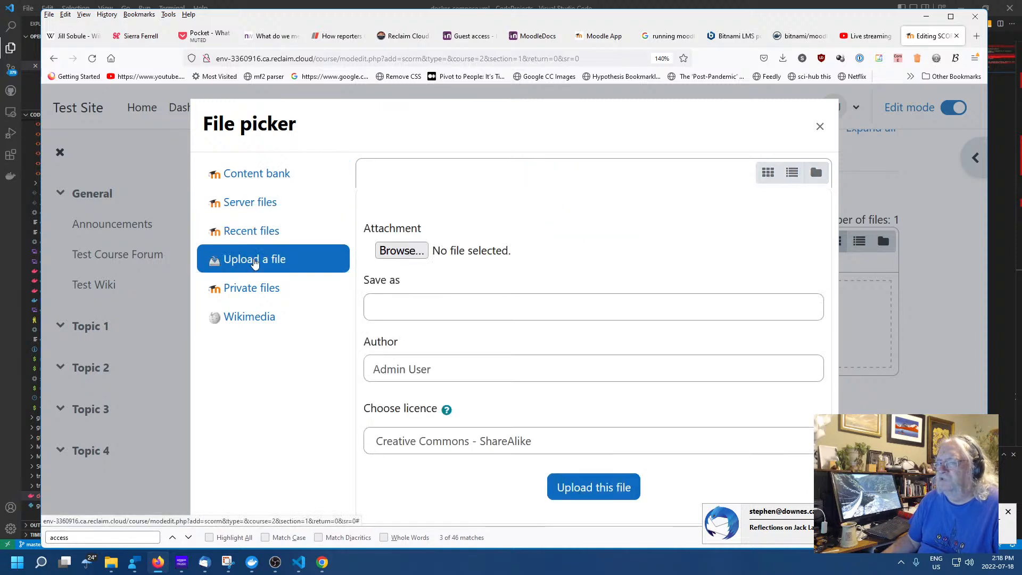
left_click(252, 290)
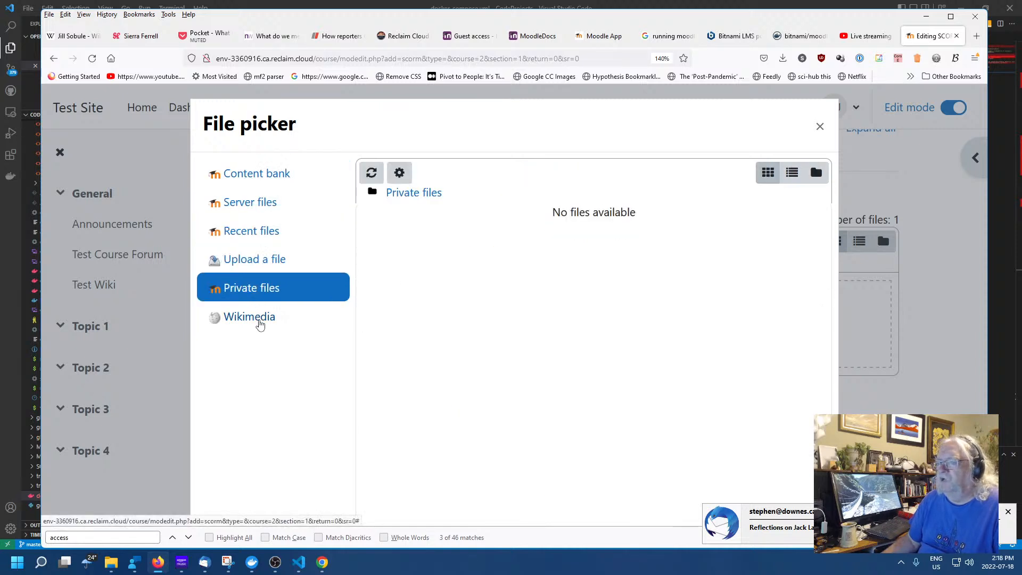
left_click(257, 318)
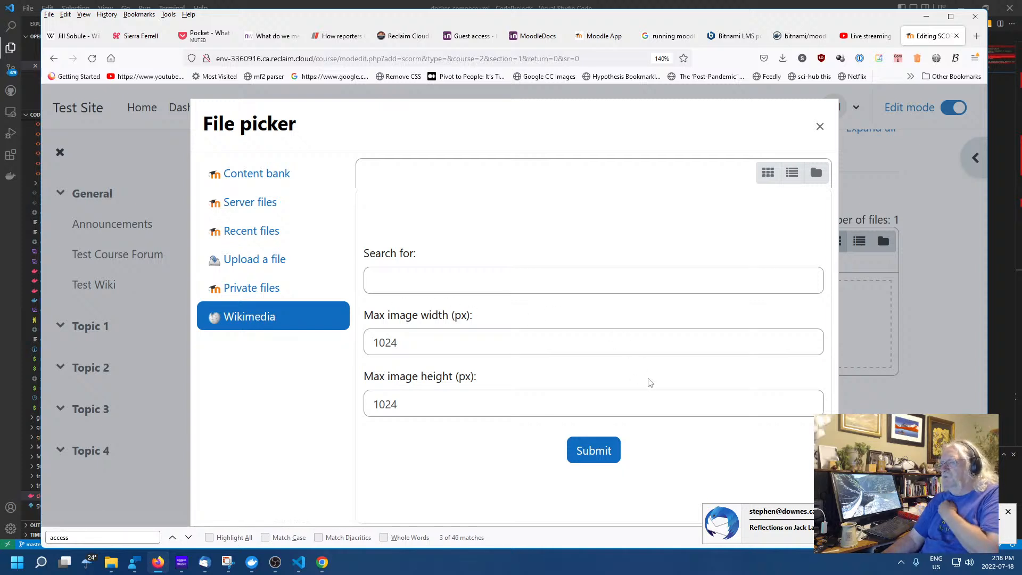
left_click(562, 282)
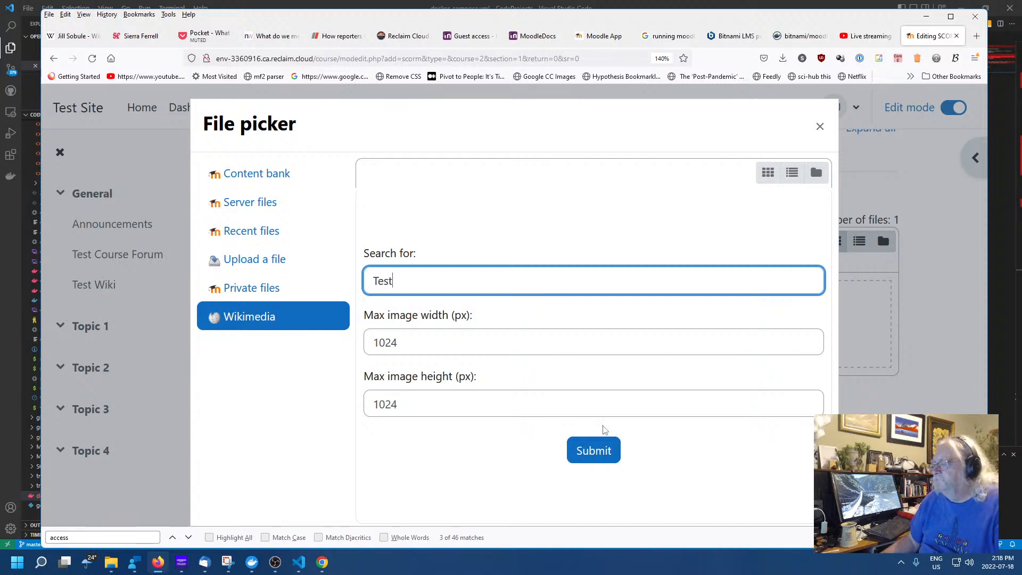
left_click(602, 450)
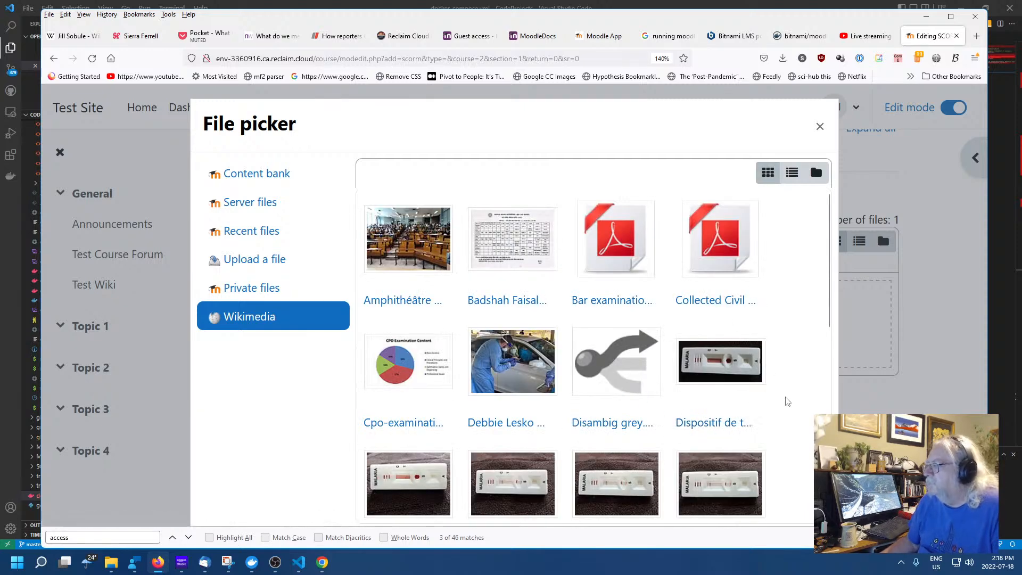
scroll(741, 371, "down", 4)
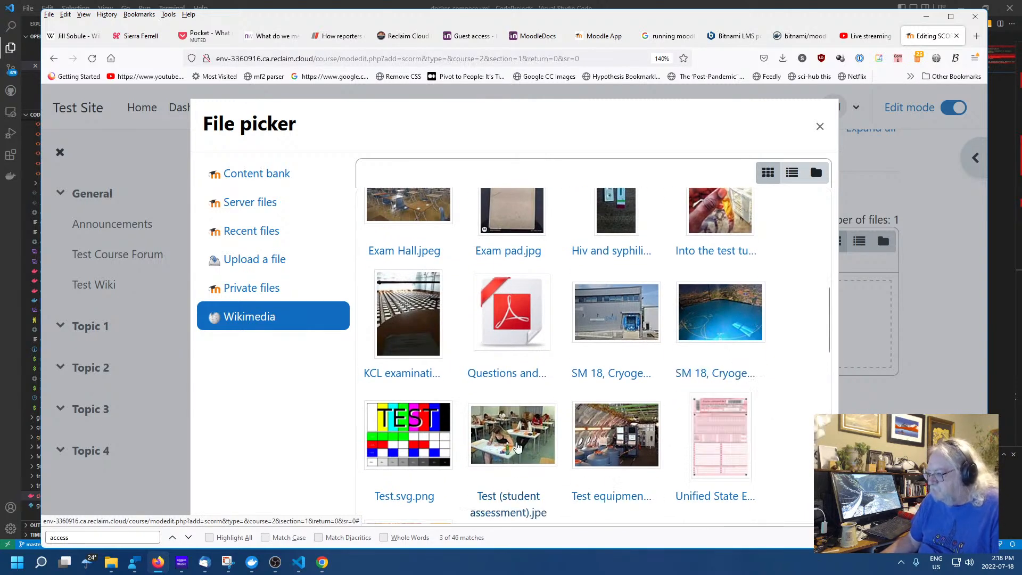
left_click(514, 444)
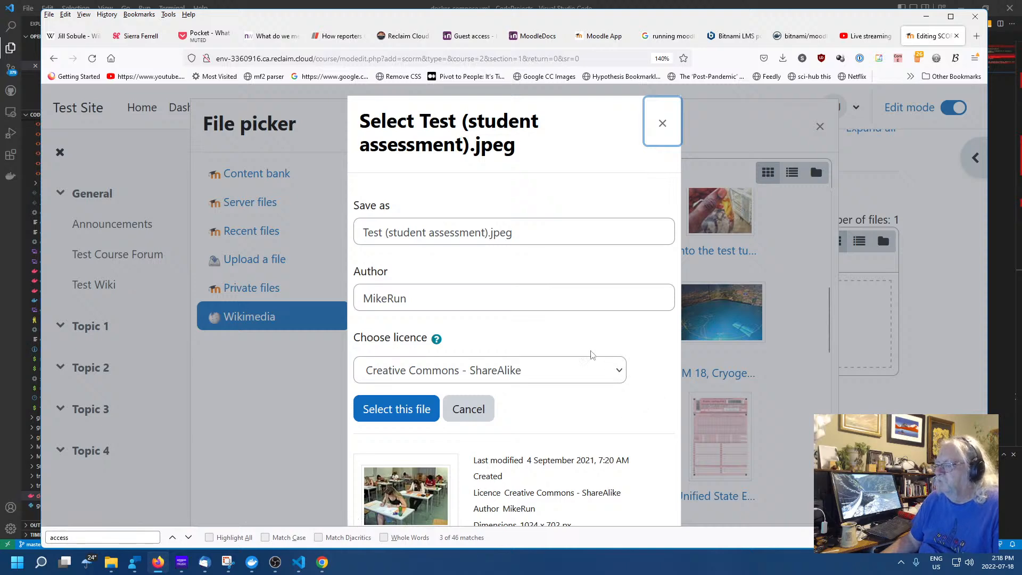
left_click(383, 408)
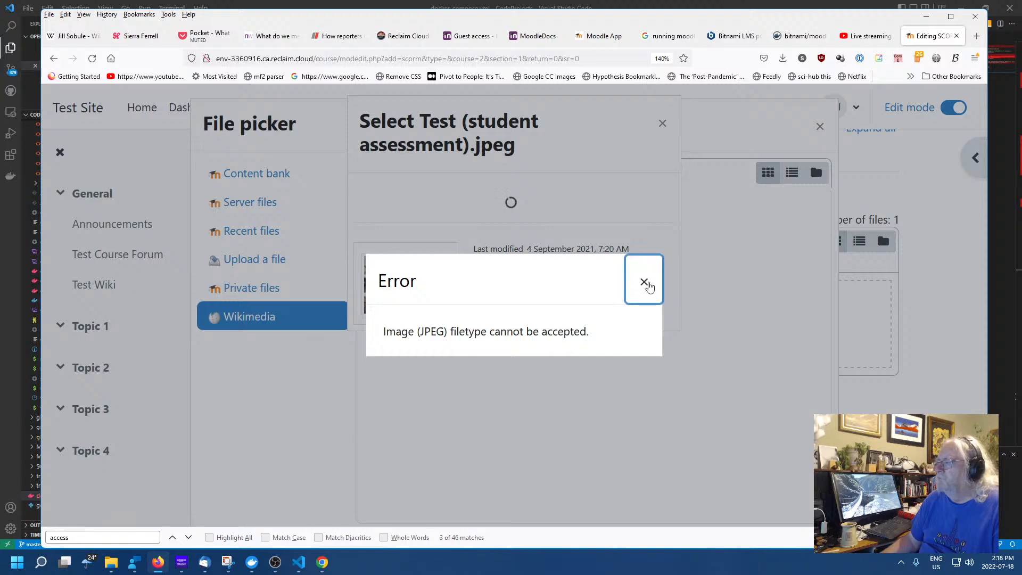
left_click(643, 281)
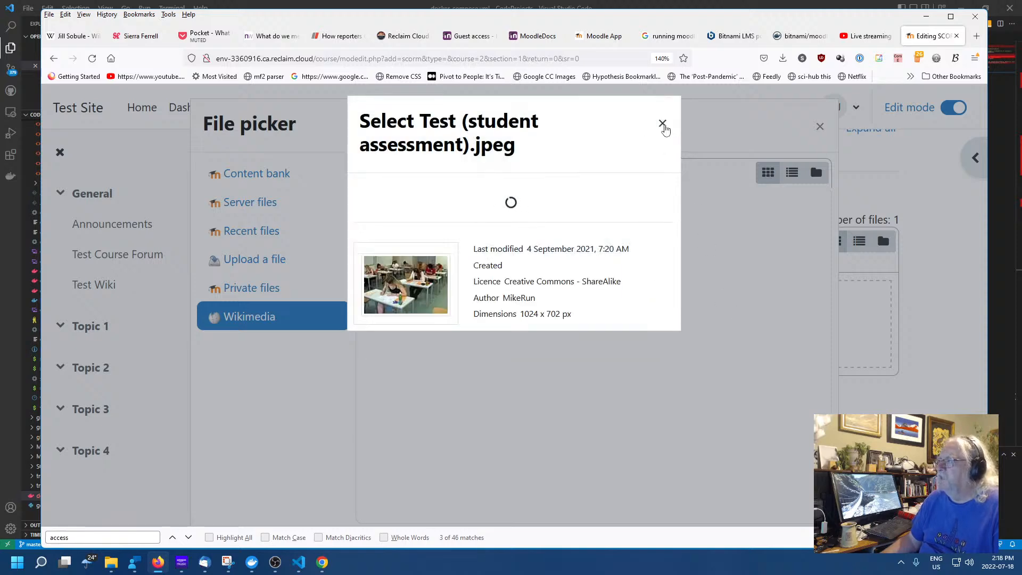
left_click(662, 123)
left_click(820, 126)
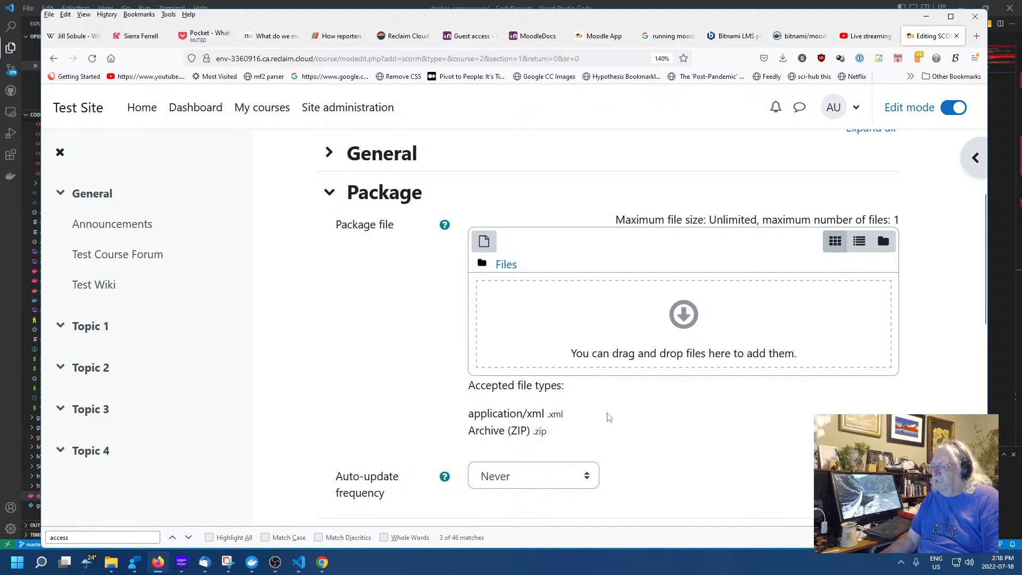
scroll(709, 388, "down", 3)
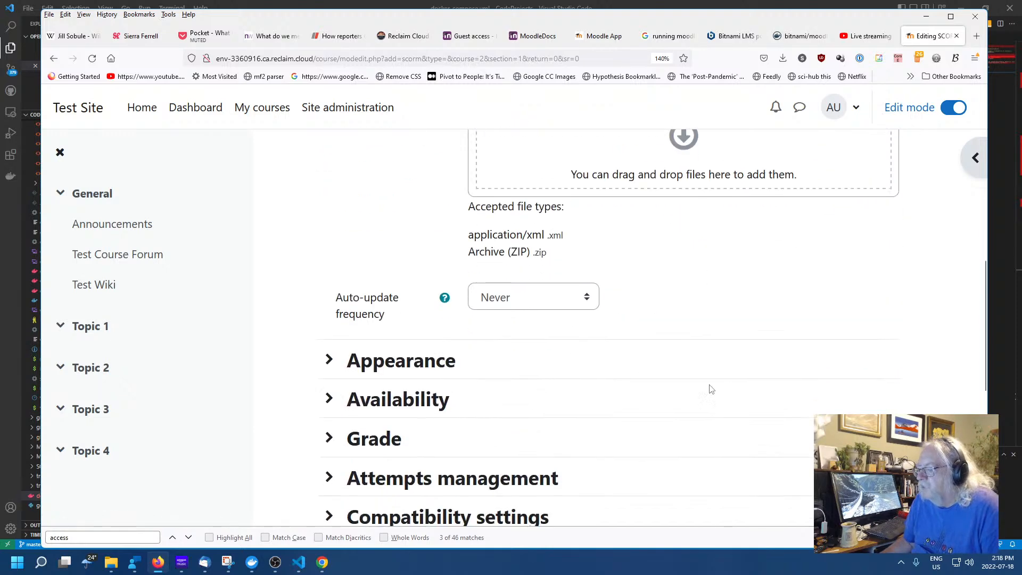
scroll(725, 390, "up", 5)
scroll(724, 390, "up", 2)
scroll(725, 393, "down", 4)
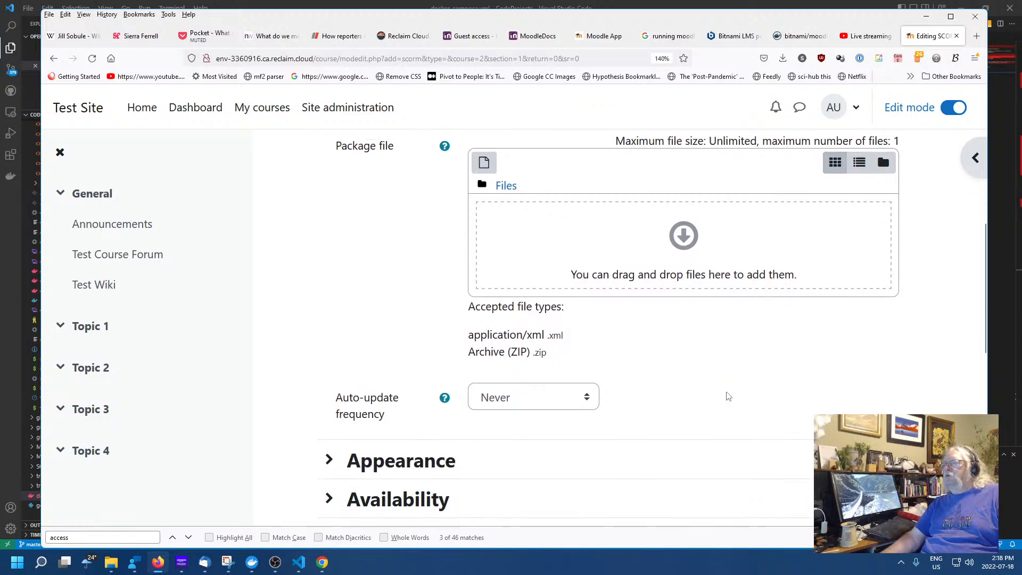
scroll(726, 392, "up", 1)
scroll(584, 230, "up", 3)
scroll(584, 235, "down", 2)
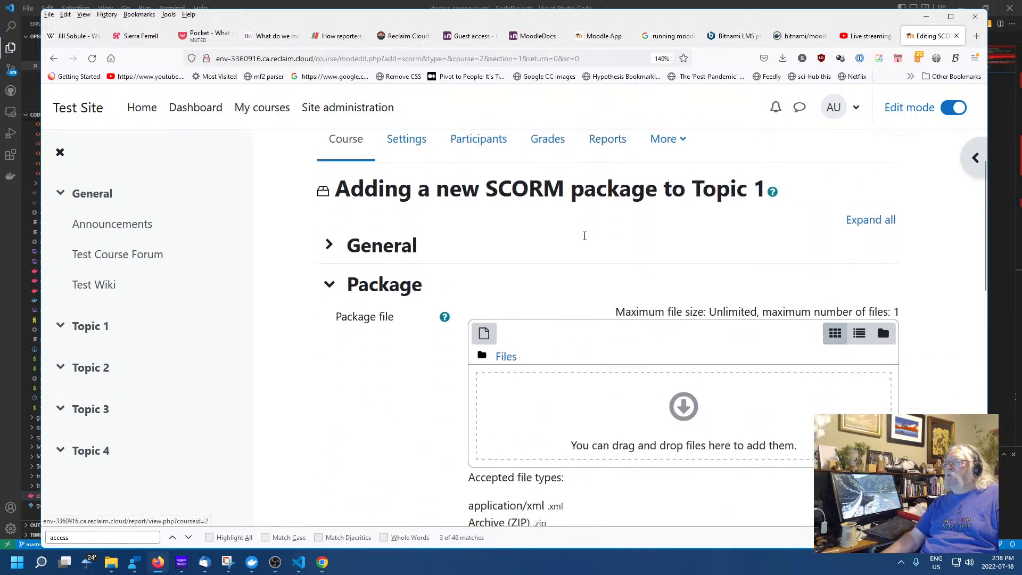
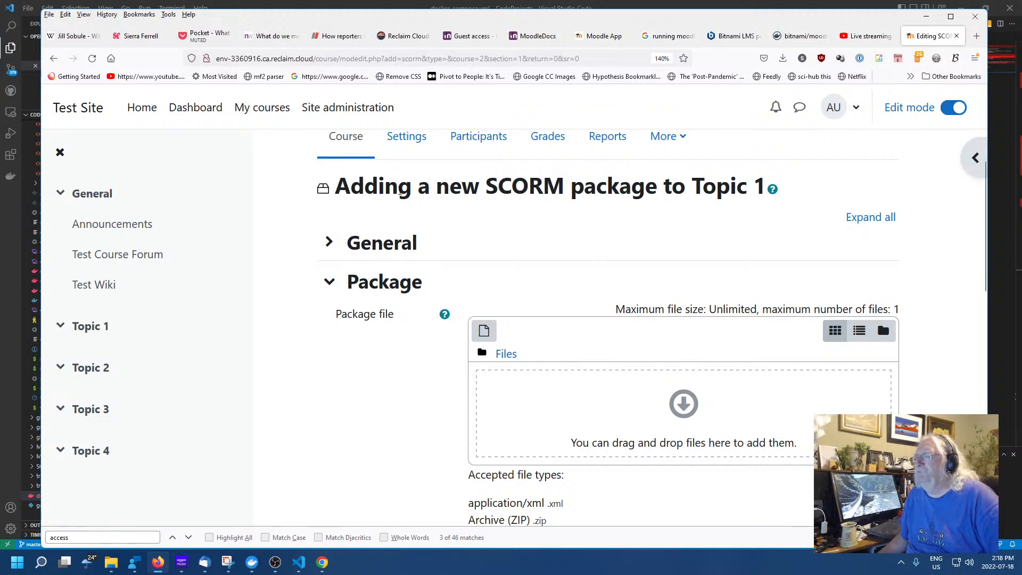
Select and deselect the 'SCORM package' heading text, then cancel the form unsaved
left_click_drag(370, 182, 703, 192)
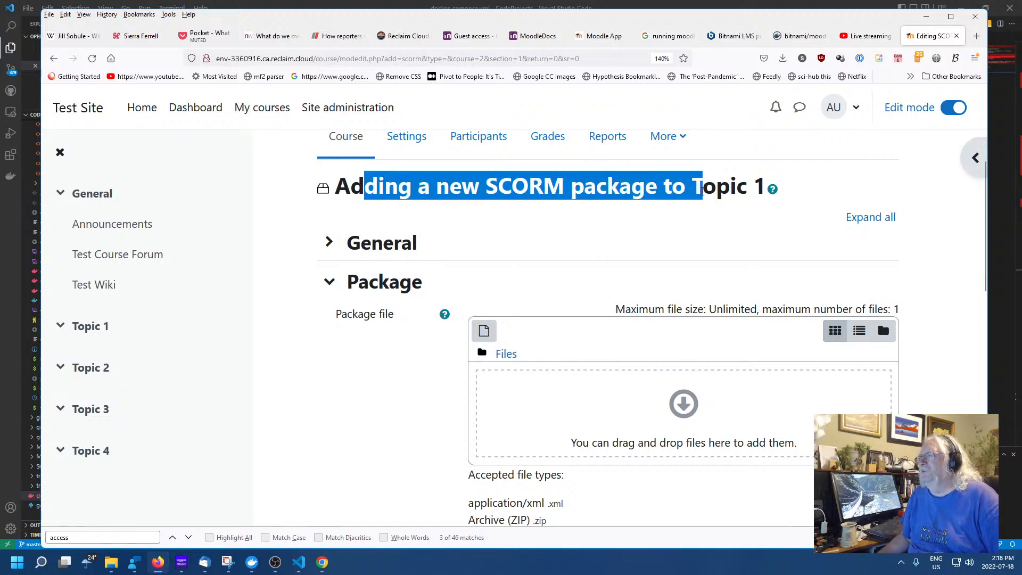
left_click(608, 198)
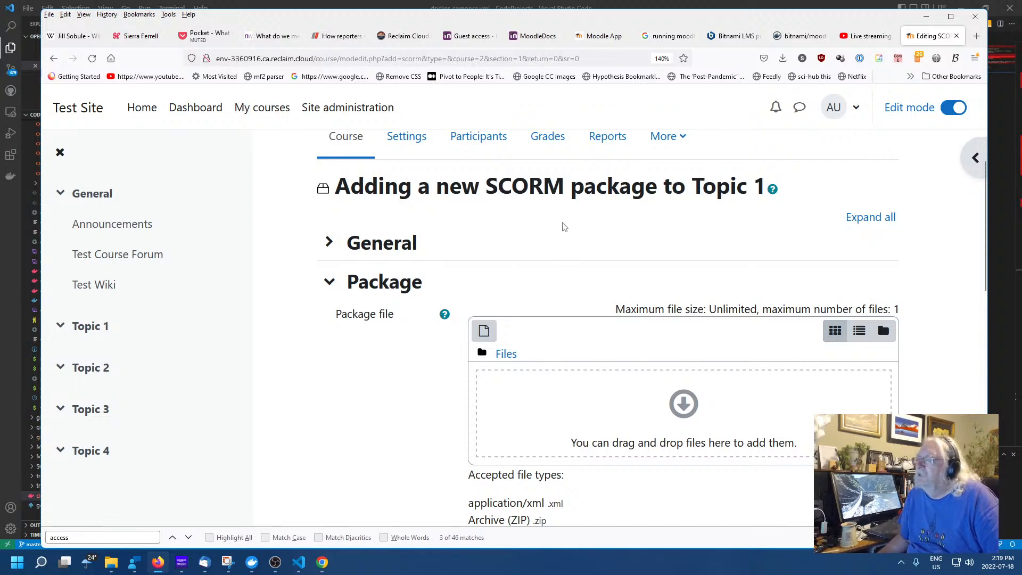
scroll(470, 214, "up", 2)
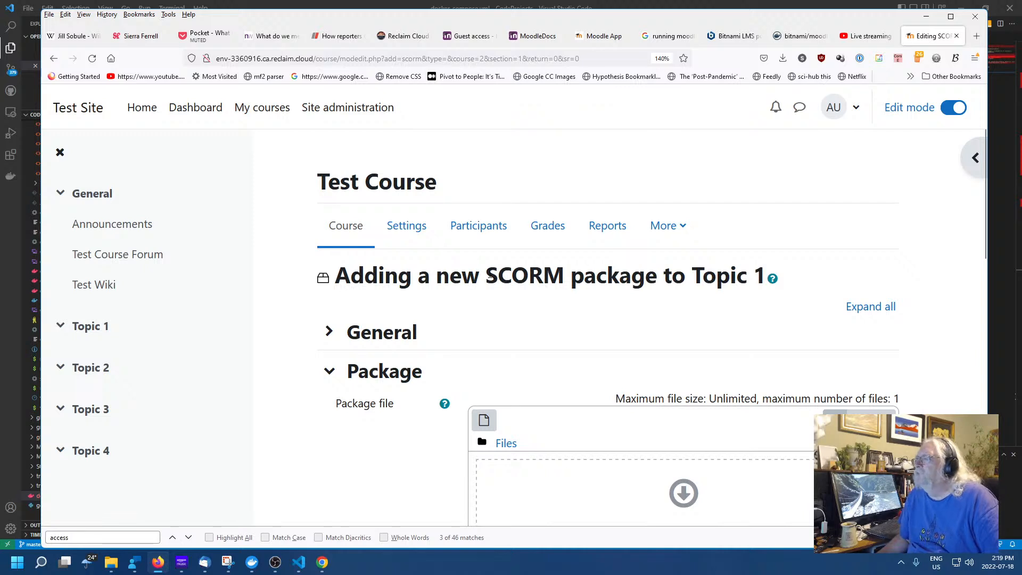
left_click_drag(487, 276, 658, 283)
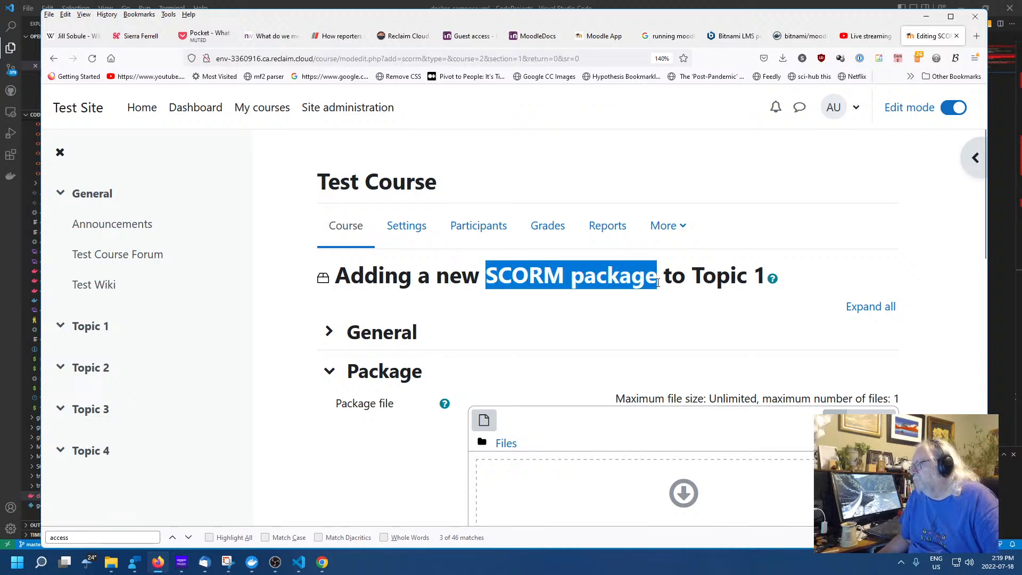
right_click(483, 322)
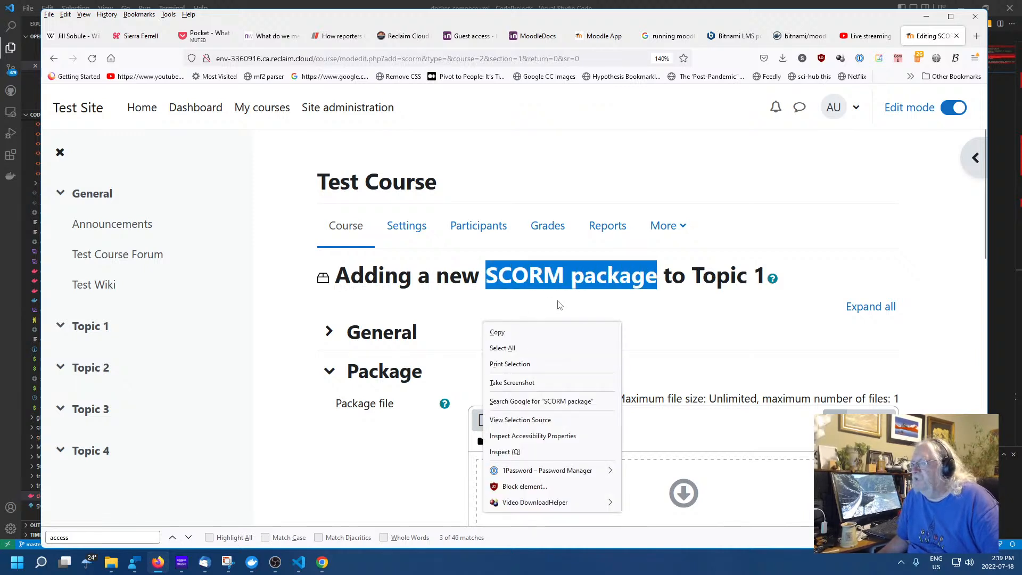
left_click(668, 296)
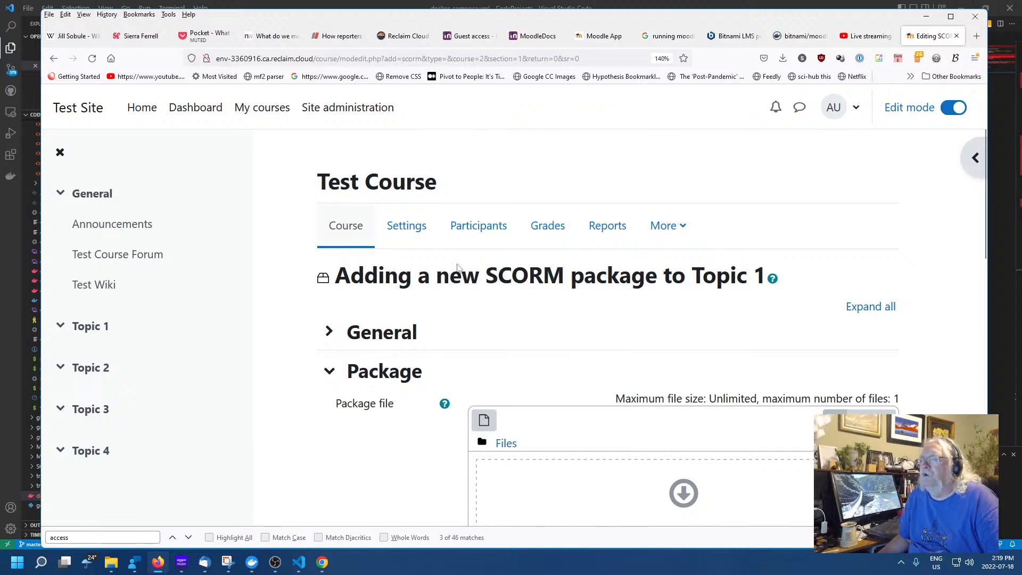
scroll(635, 306, "down", 10)
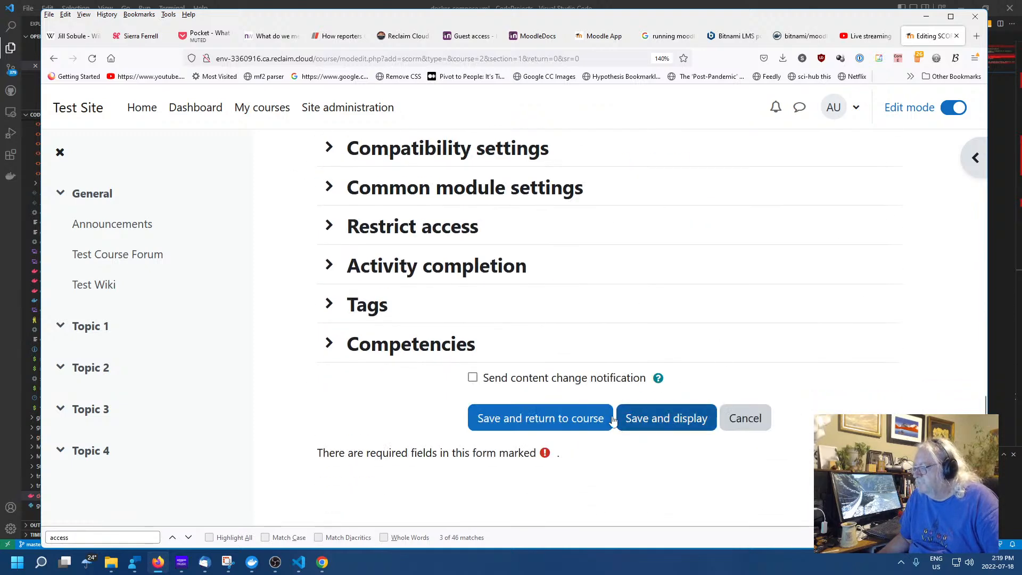
left_click(744, 418)
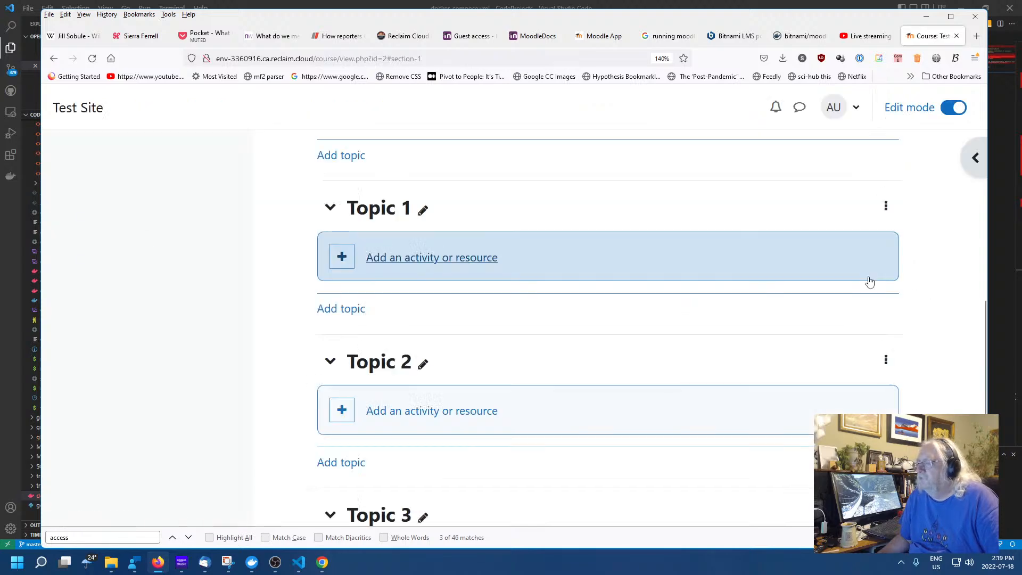
left_click(341, 259)
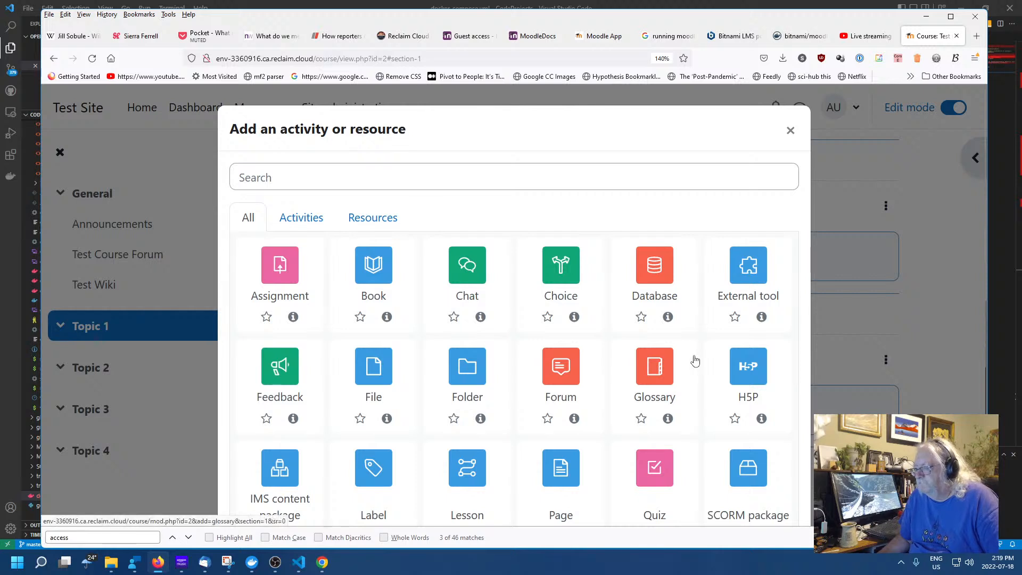
scroll(695, 360, "down", 3)
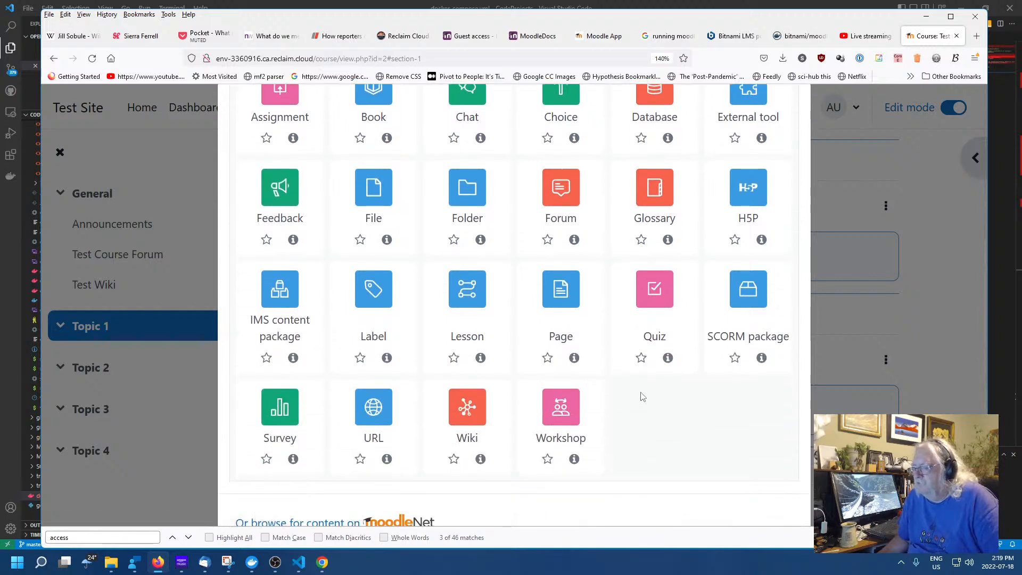
scroll(674, 406, "up", 3)
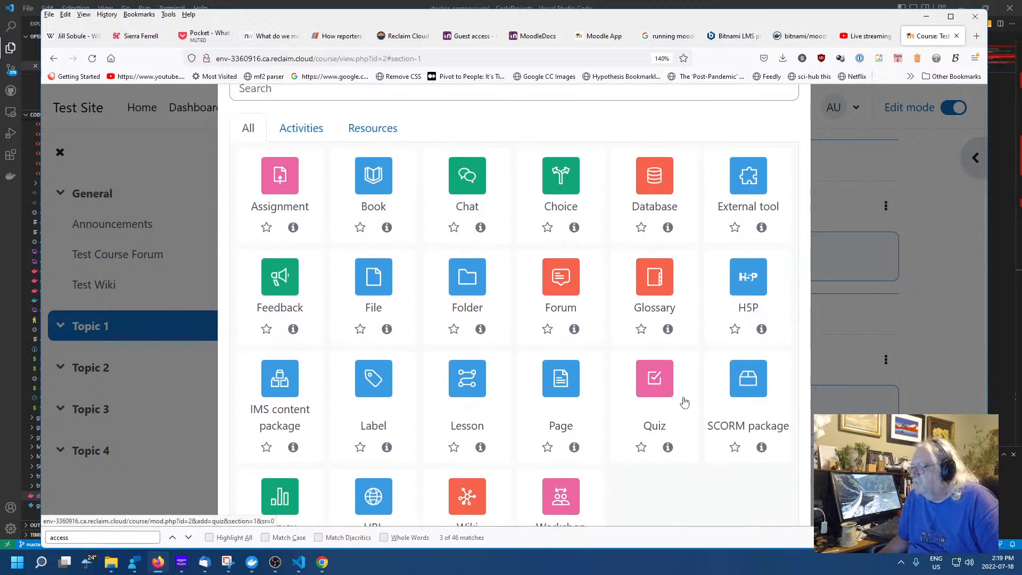
left_click(741, 287)
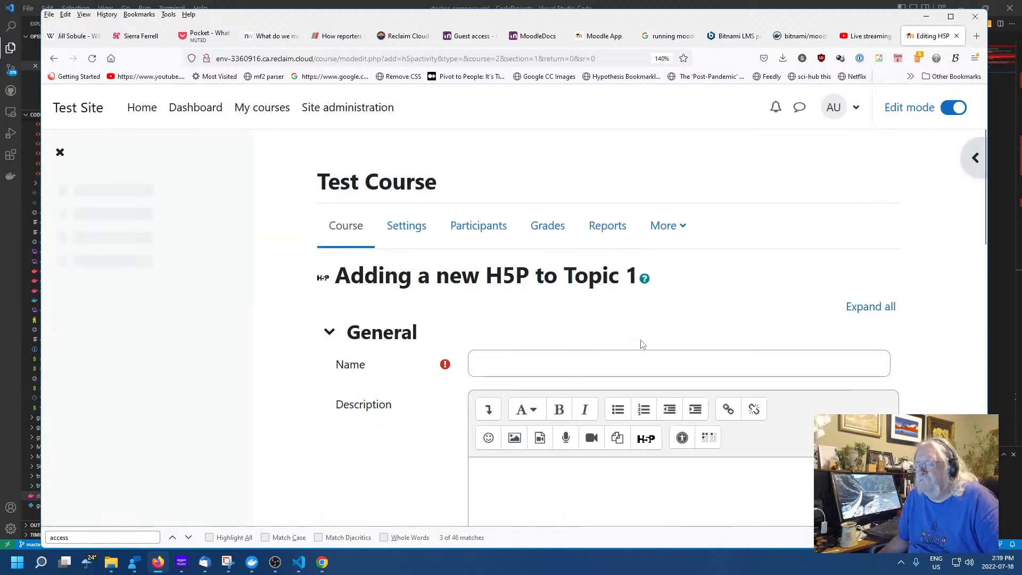
scroll(571, 327, "down", 10)
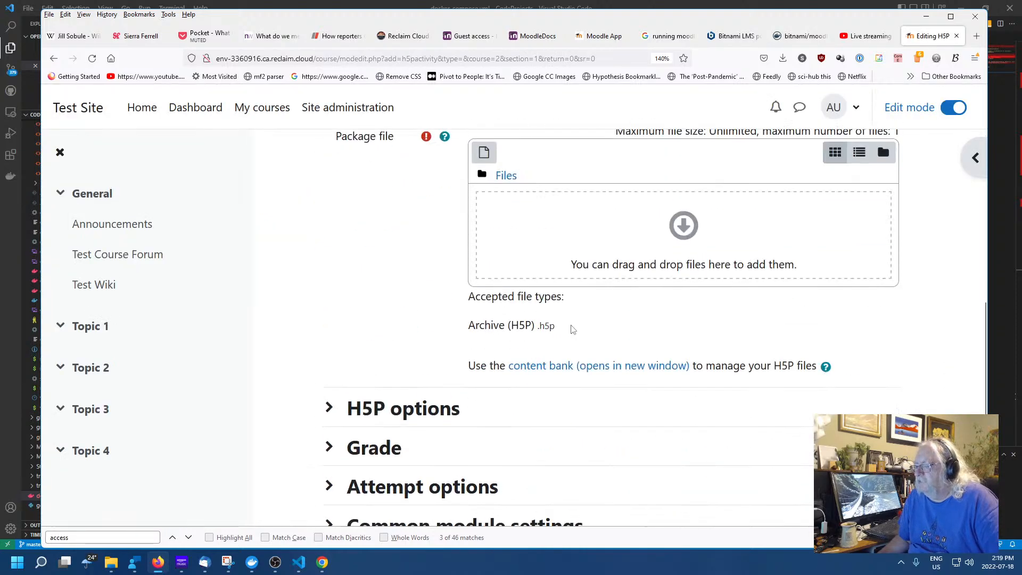
left_click(562, 368)
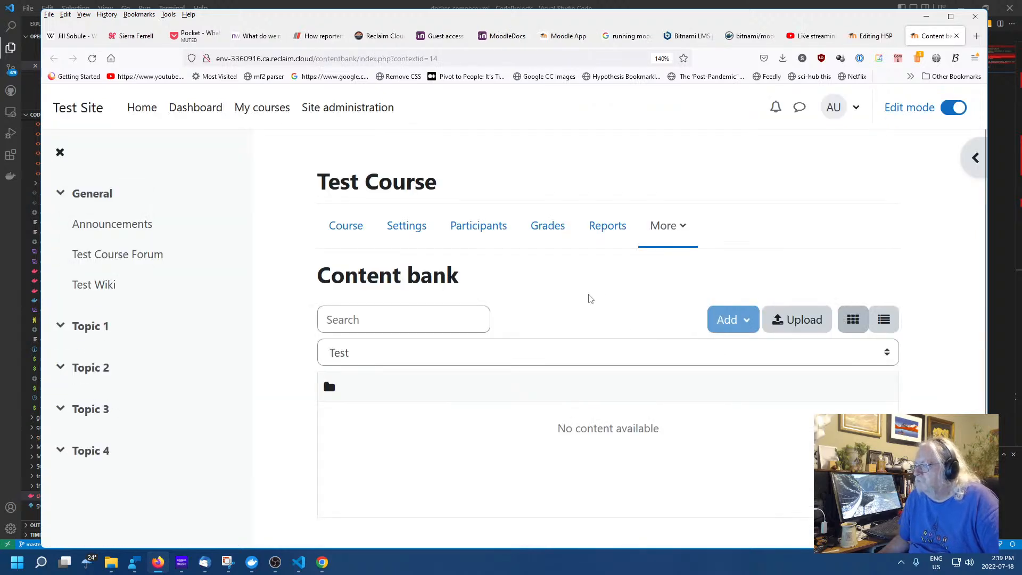
scroll(590, 299, "down", 2)
scroll(589, 311, "up", 2)
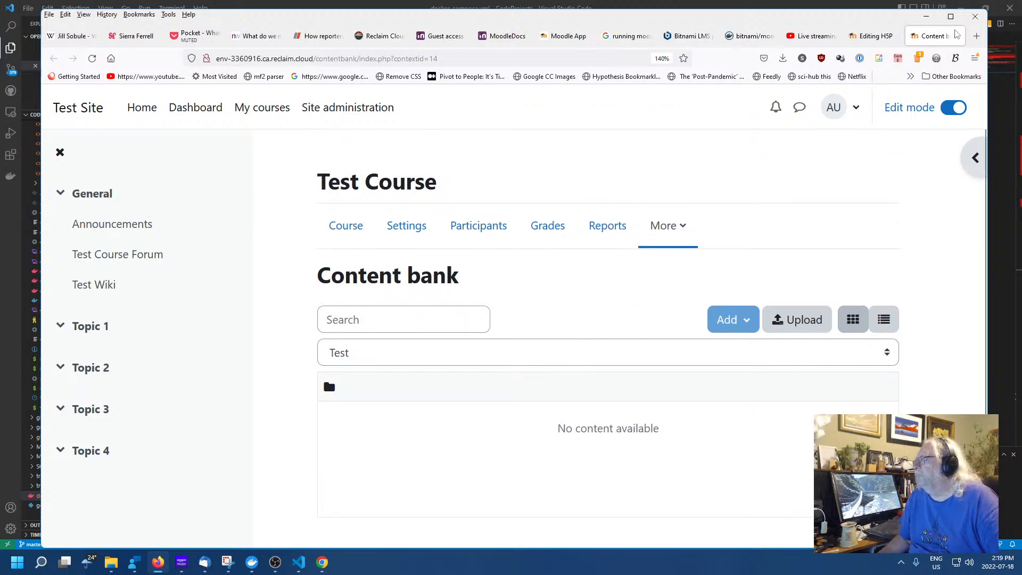
left_click(957, 35)
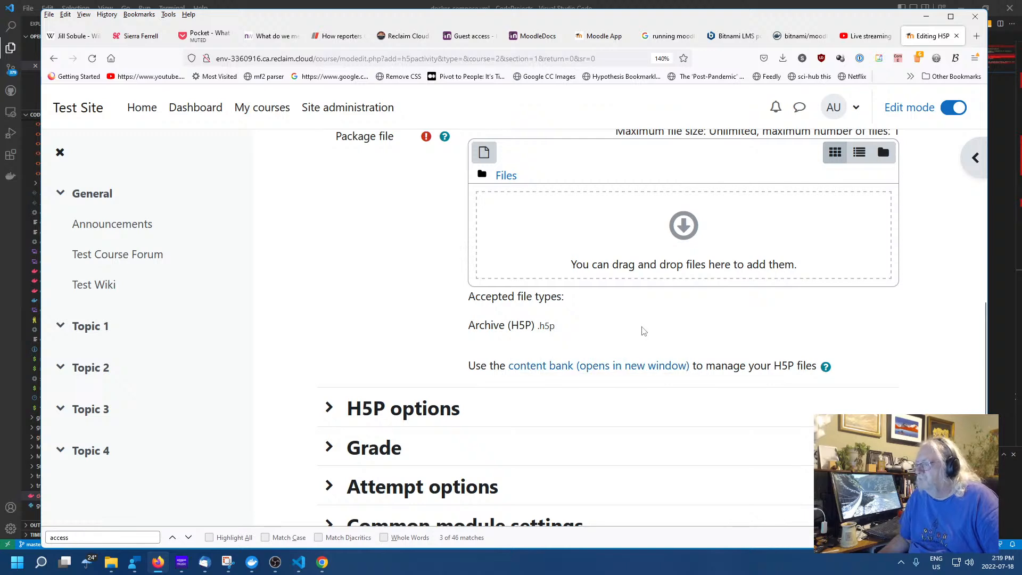
scroll(638, 333, "down", 6)
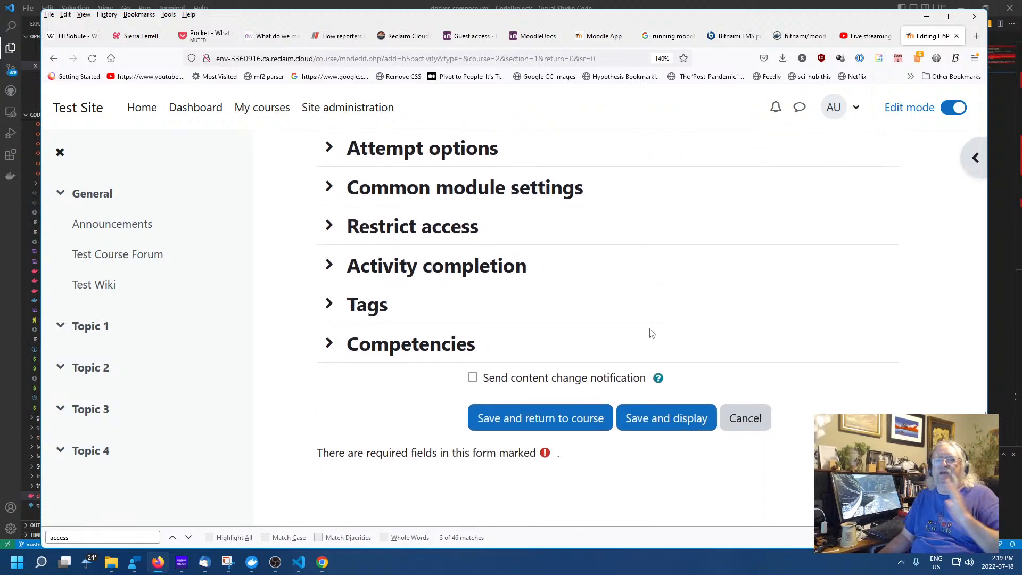
scroll(652, 338, "up", 6)
scroll(644, 342, "up", 5)
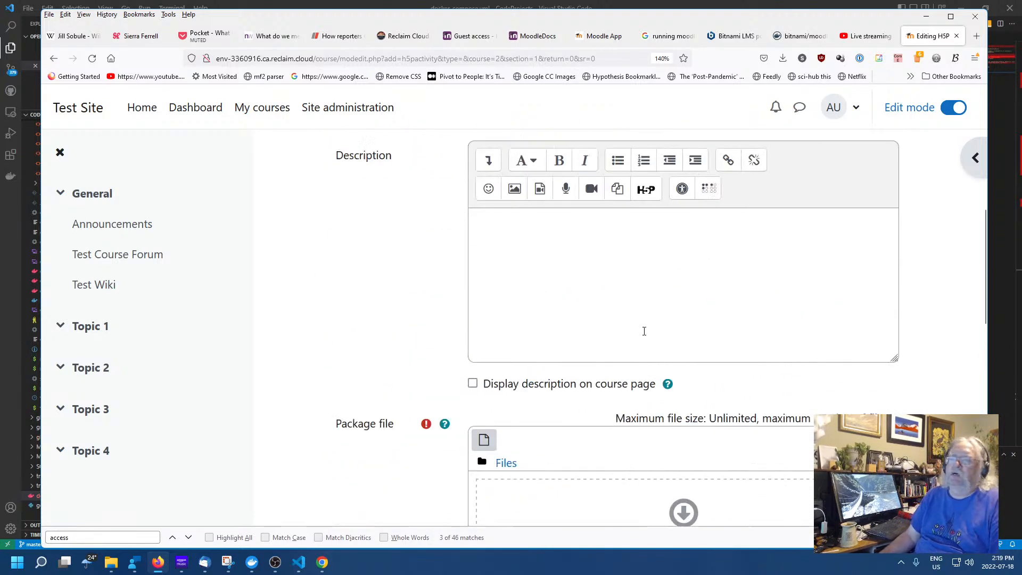
scroll(590, 349, "down", 10)
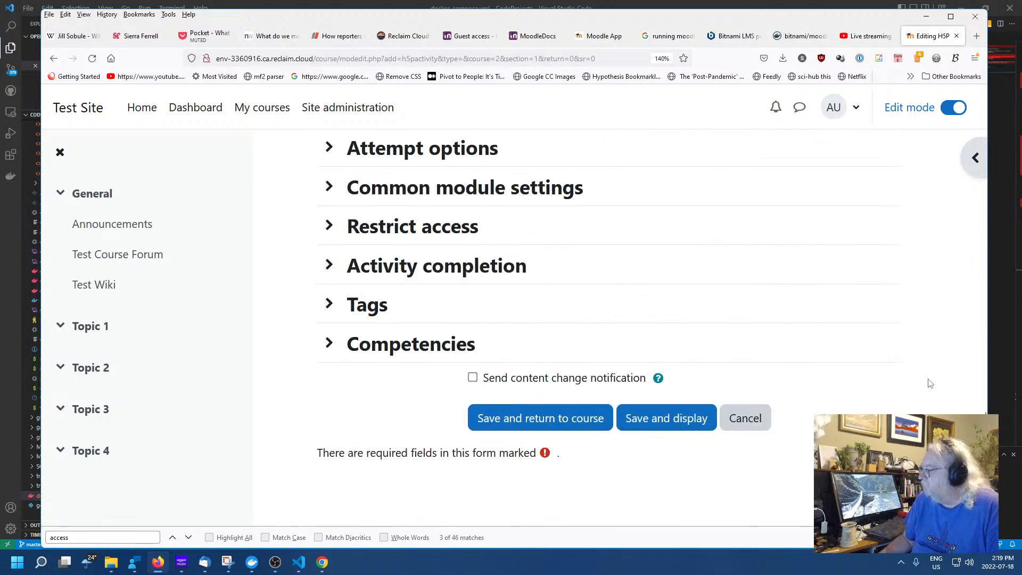
scroll(929, 383, "up", 15)
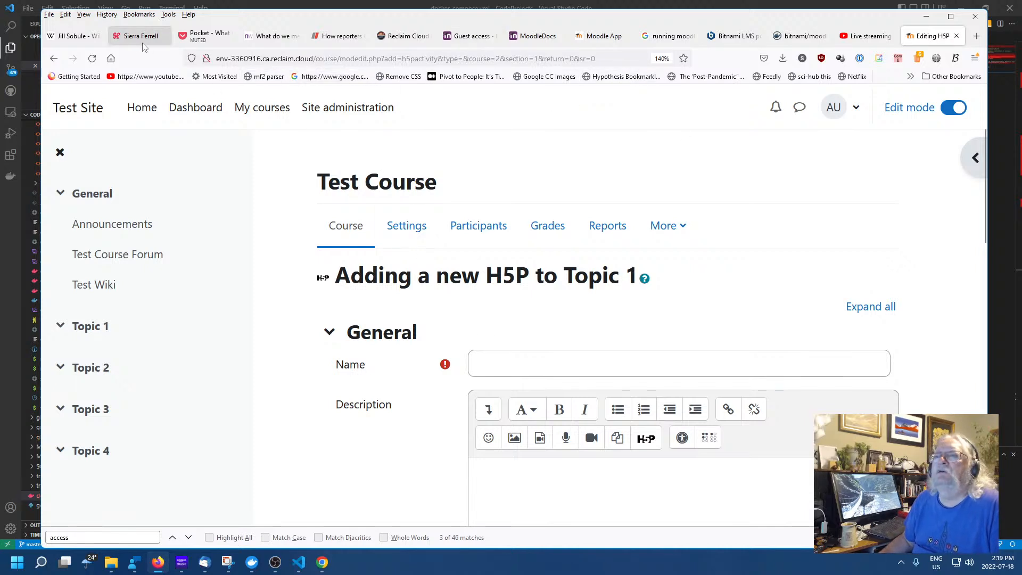
scroll(889, 290, "down", 15)
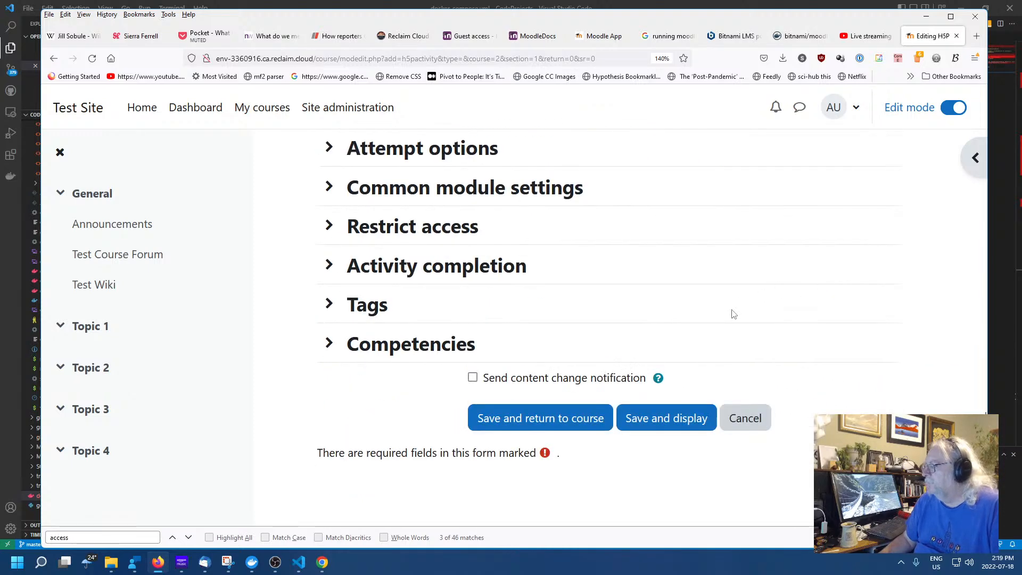
left_click(752, 421)
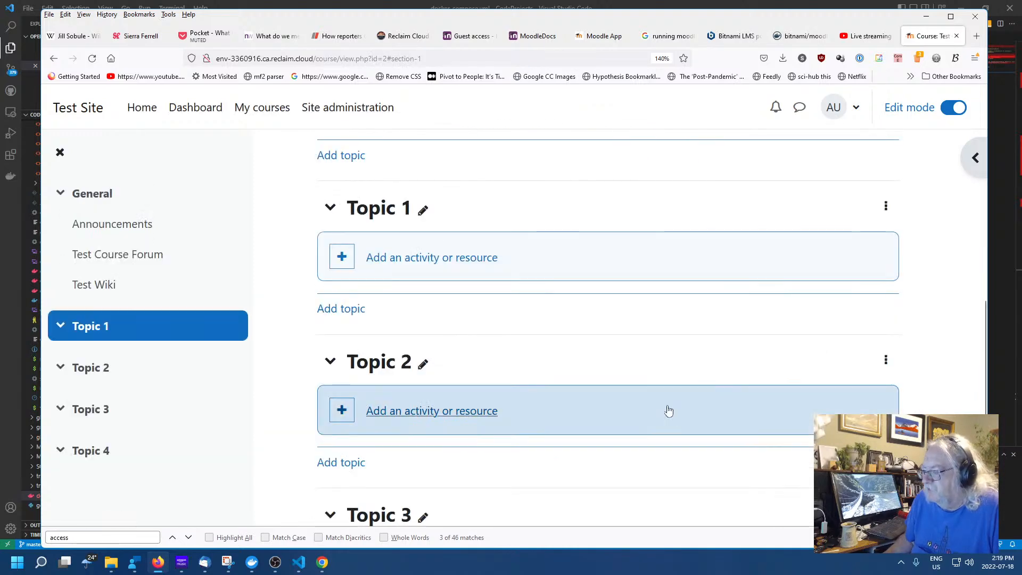
Start a Book activity in Topic 1, scroll through its form, and cancel it unsaved
left_click(377, 261)
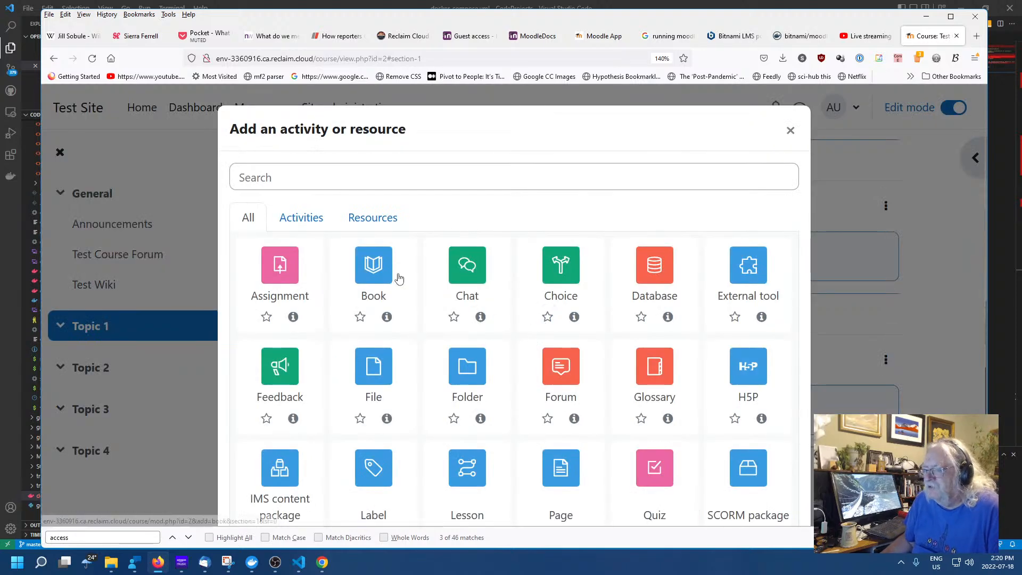
left_click(373, 271)
scroll(692, 328, "down", 10)
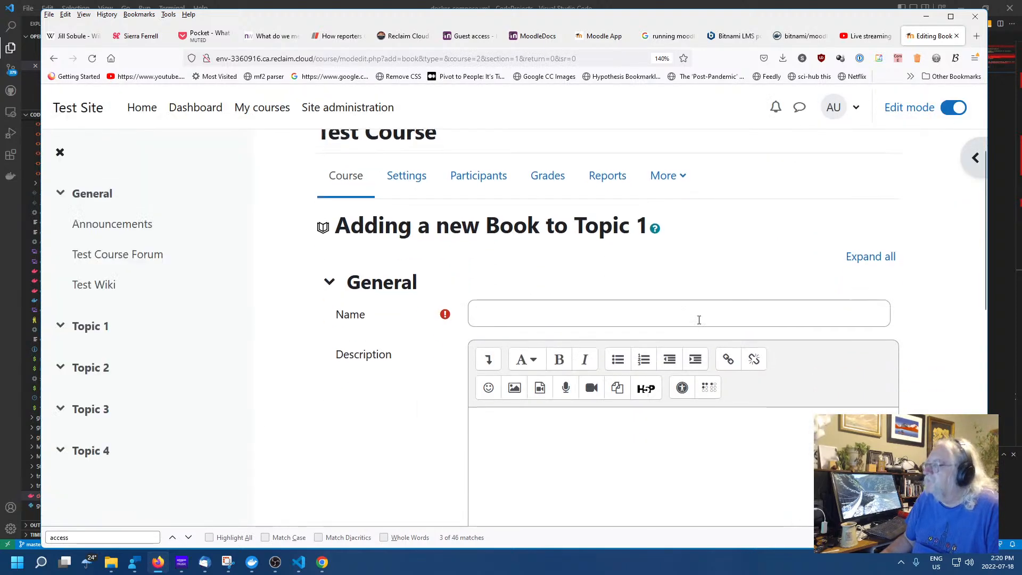
scroll(684, 325, "down", 2)
scroll(681, 320, "up", 15)
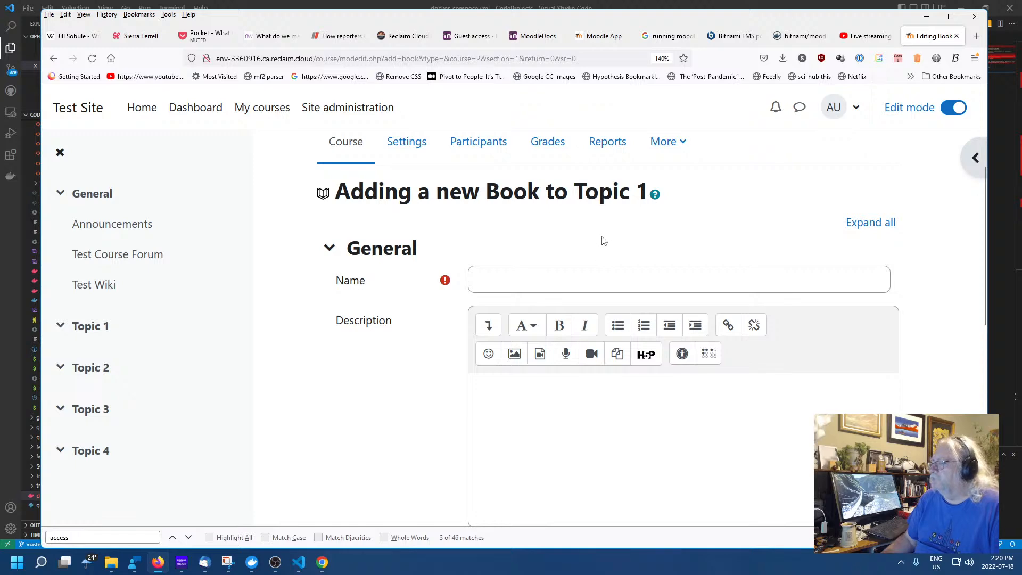
scroll(603, 241, "down", 8)
scroll(585, 229, "up", 2)
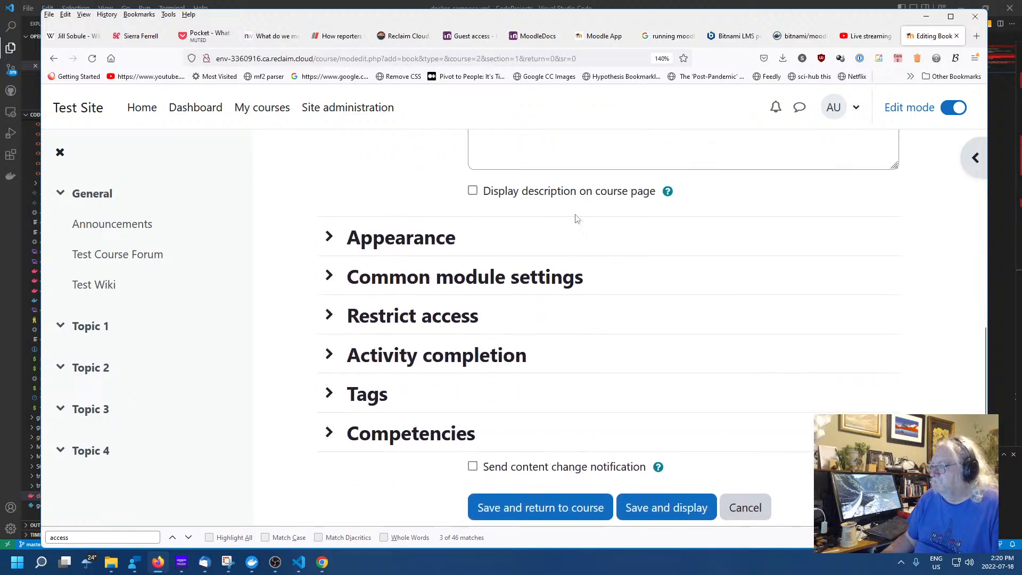
scroll(588, 241, "down", 2)
scroll(585, 245, "up", 10)
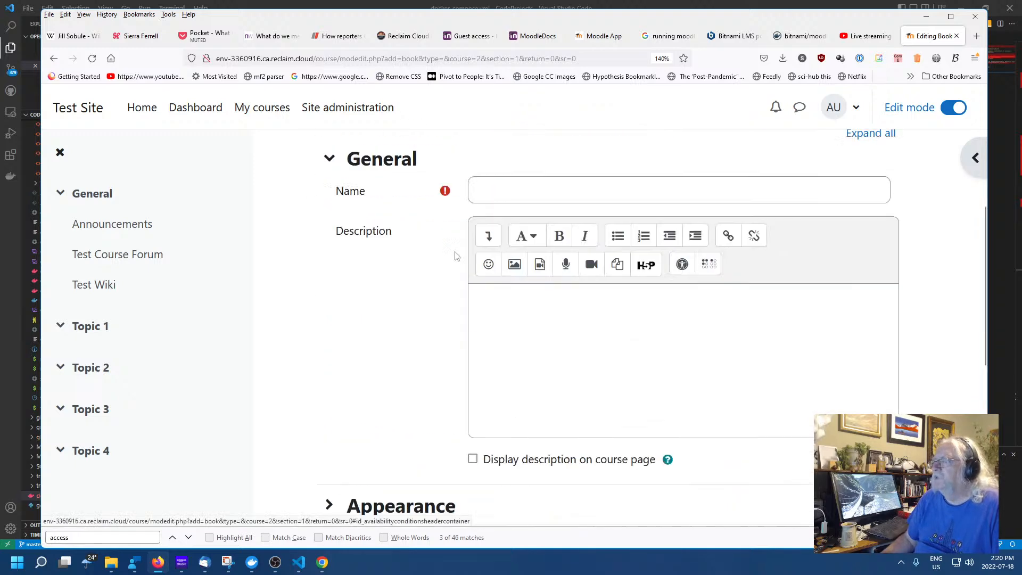
scroll(533, 263, "down", 1)
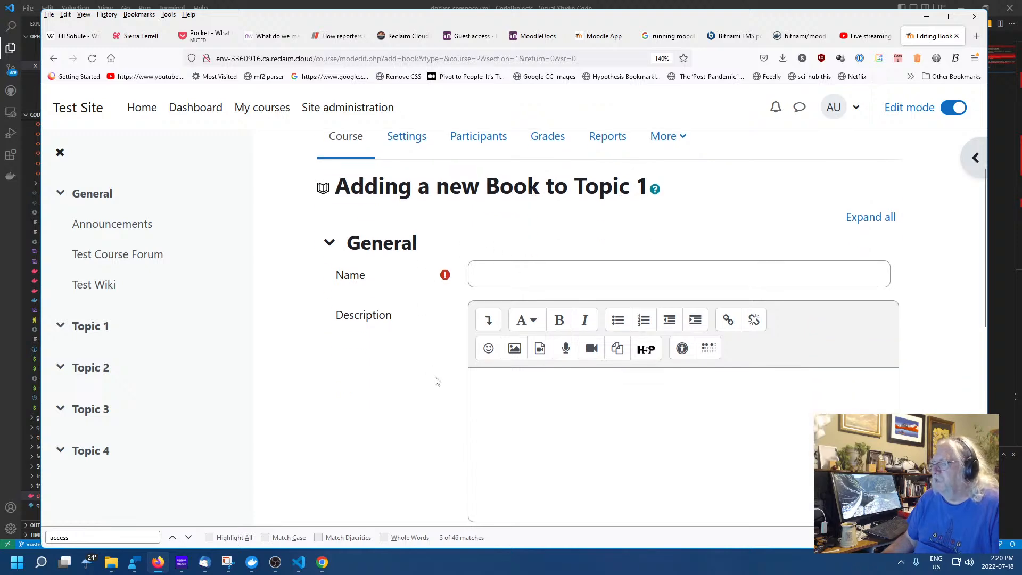
scroll(744, 251, "down", 7)
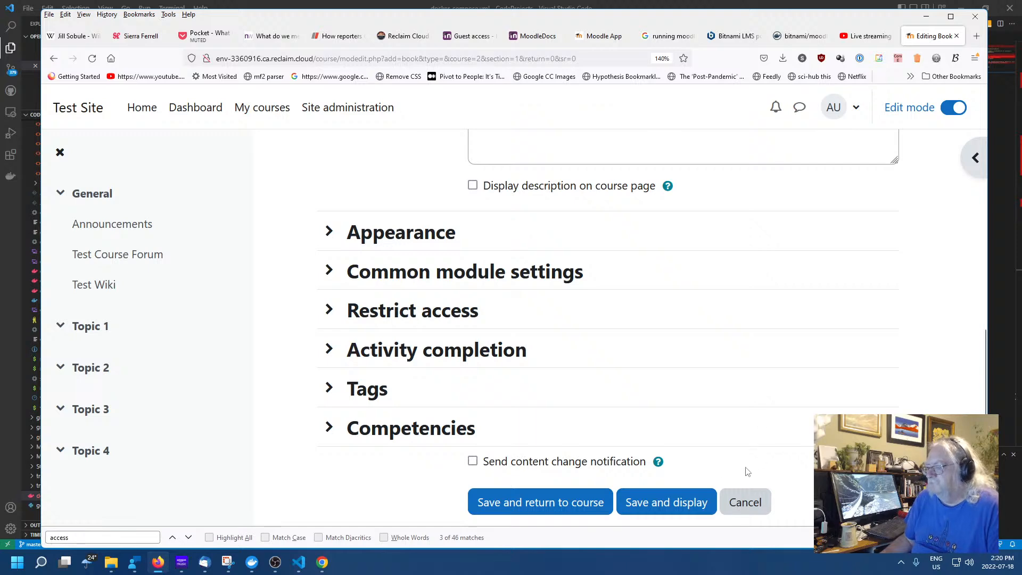
left_click(747, 503)
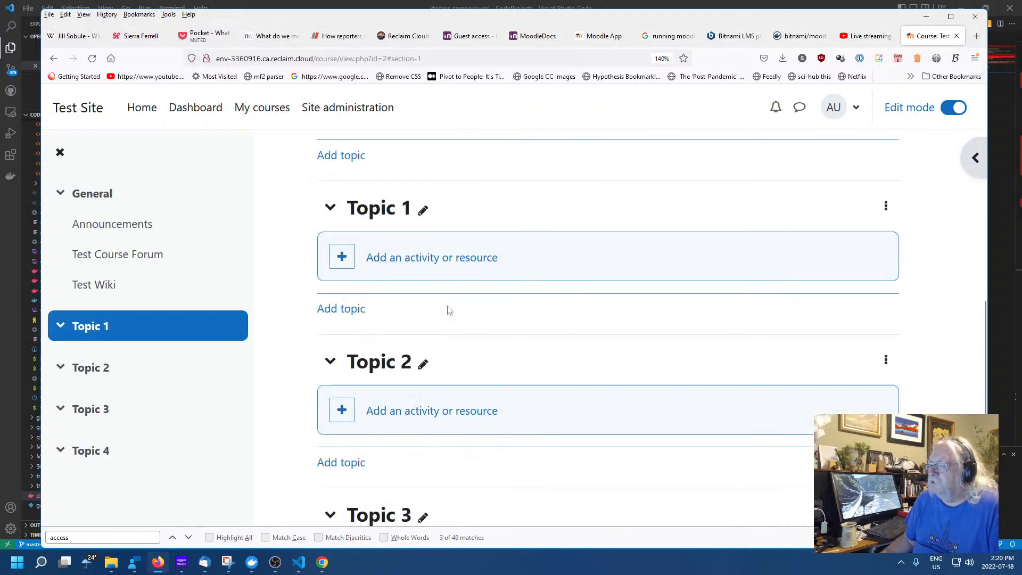
scroll(447, 312, "up", 5)
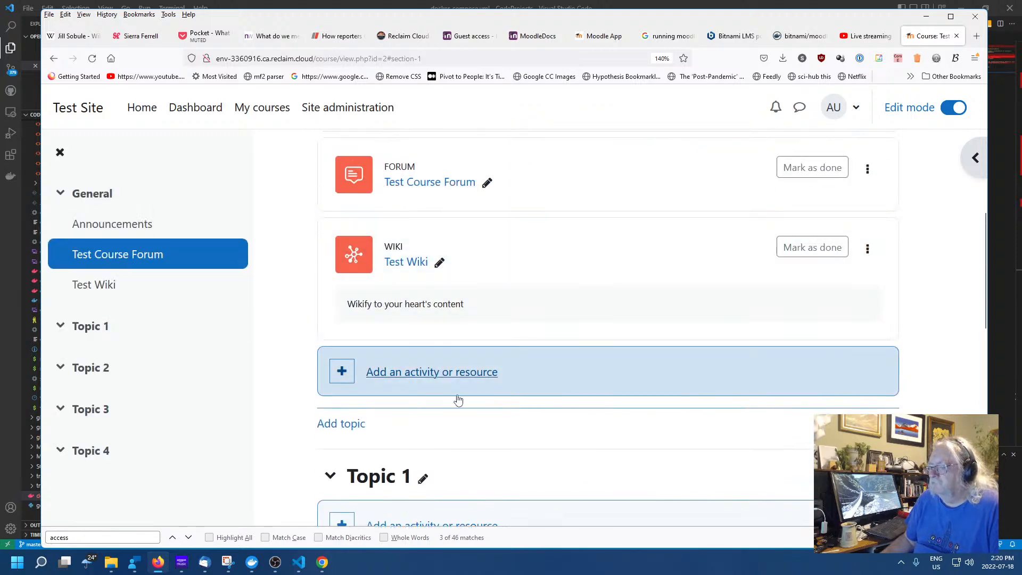
scroll(456, 399, "down", 5)
left_click(410, 260)
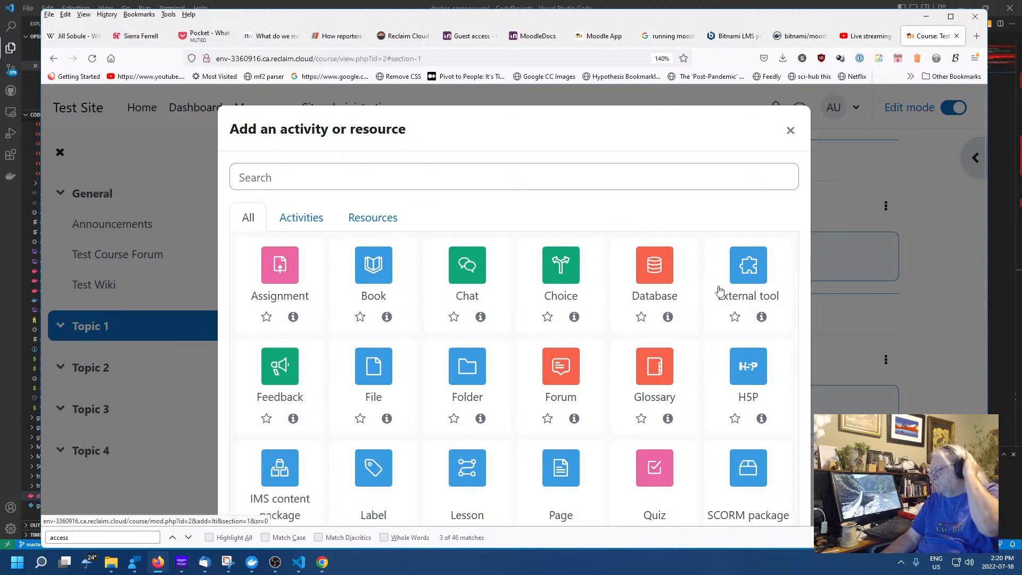
left_click(740, 274)
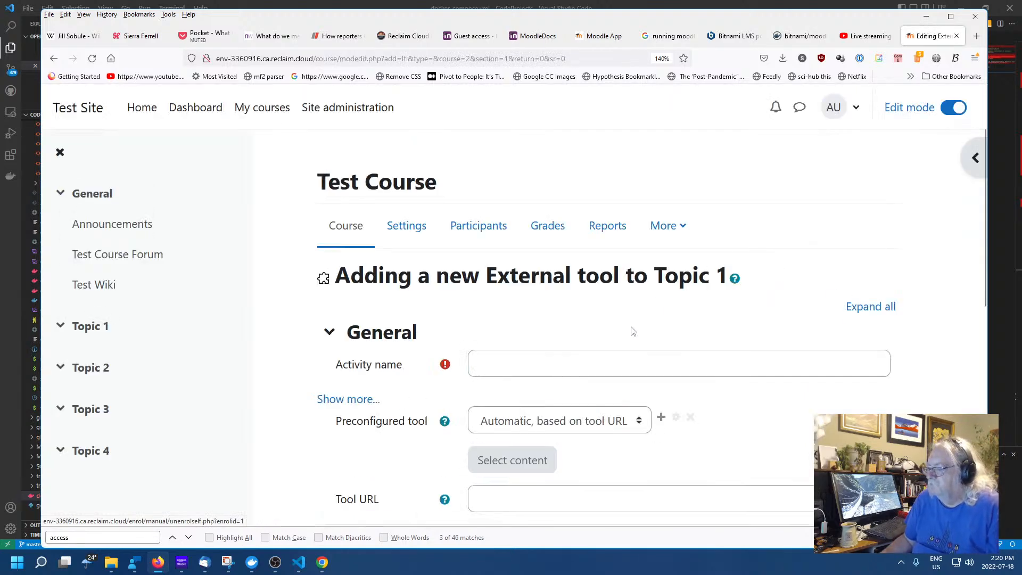
scroll(633, 331, "down", 3)
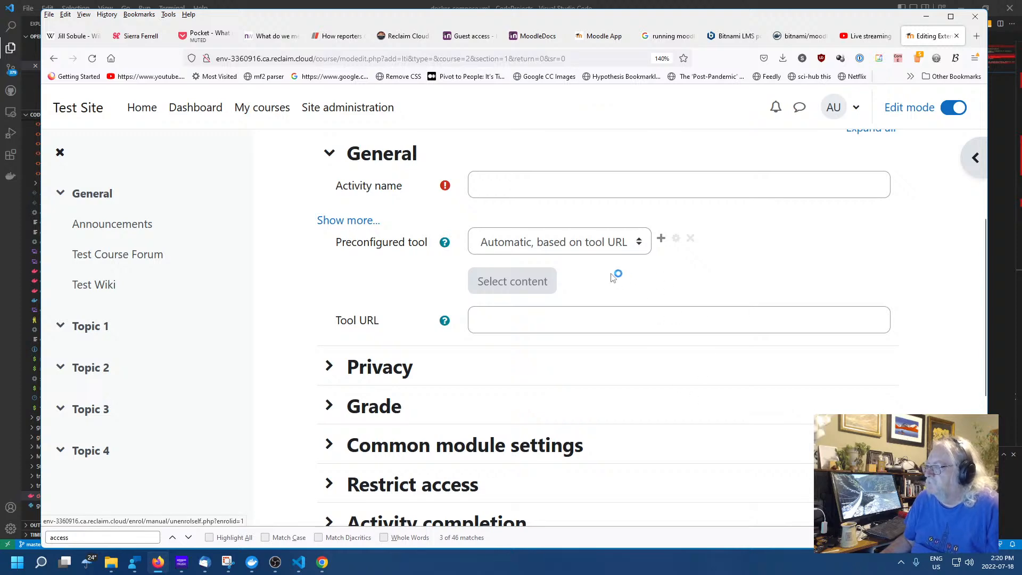
left_click(562, 250)
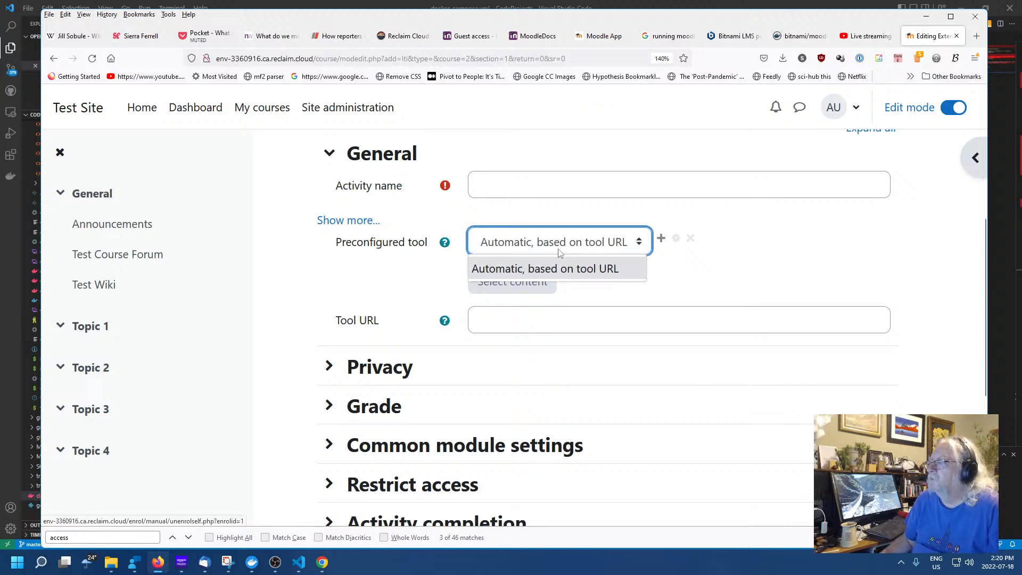
left_click(574, 267)
left_click(621, 308)
scroll(605, 308, "up", 3)
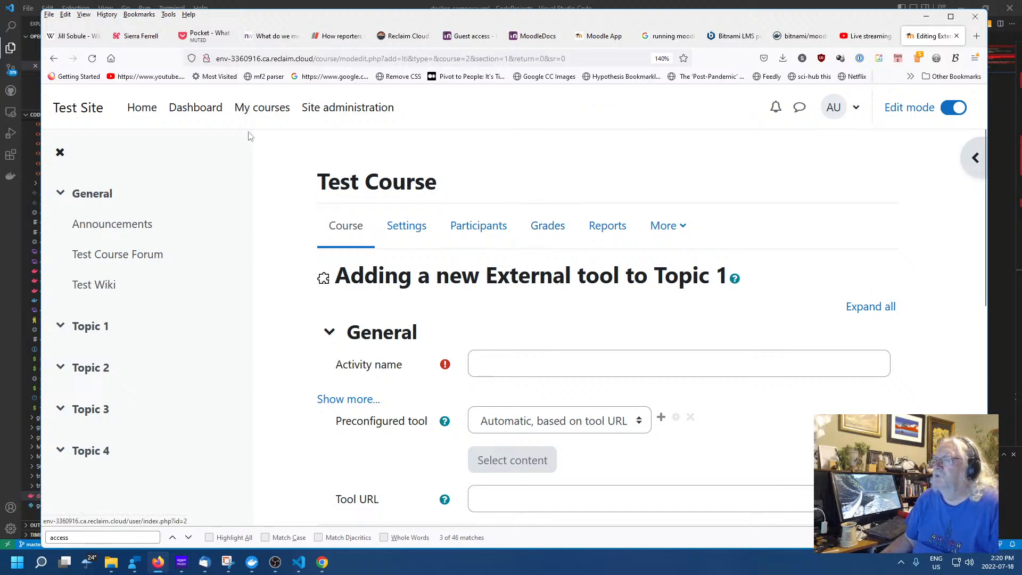
scroll(825, 338, "down", 10)
left_click(748, 412)
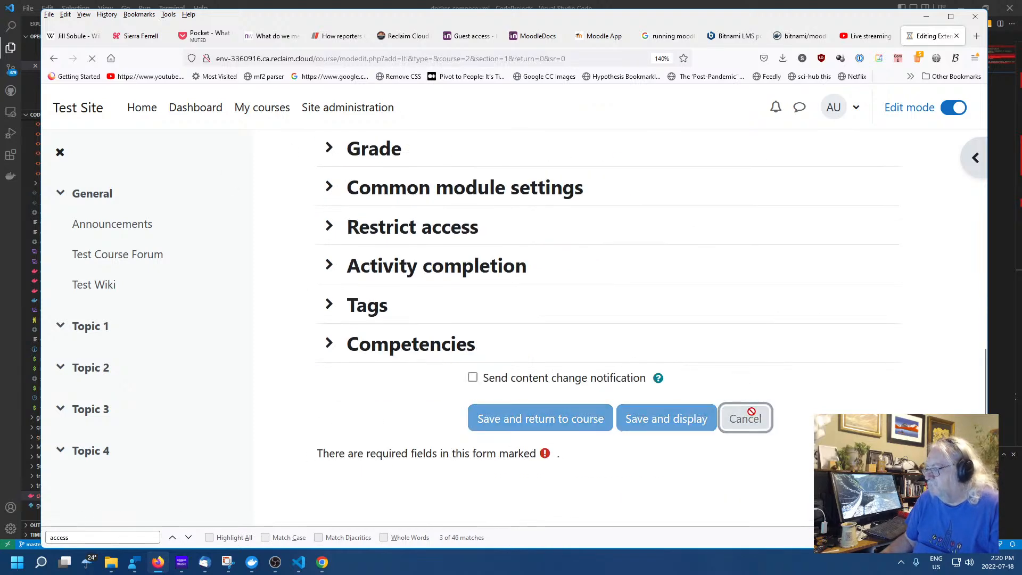
left_click(408, 258)
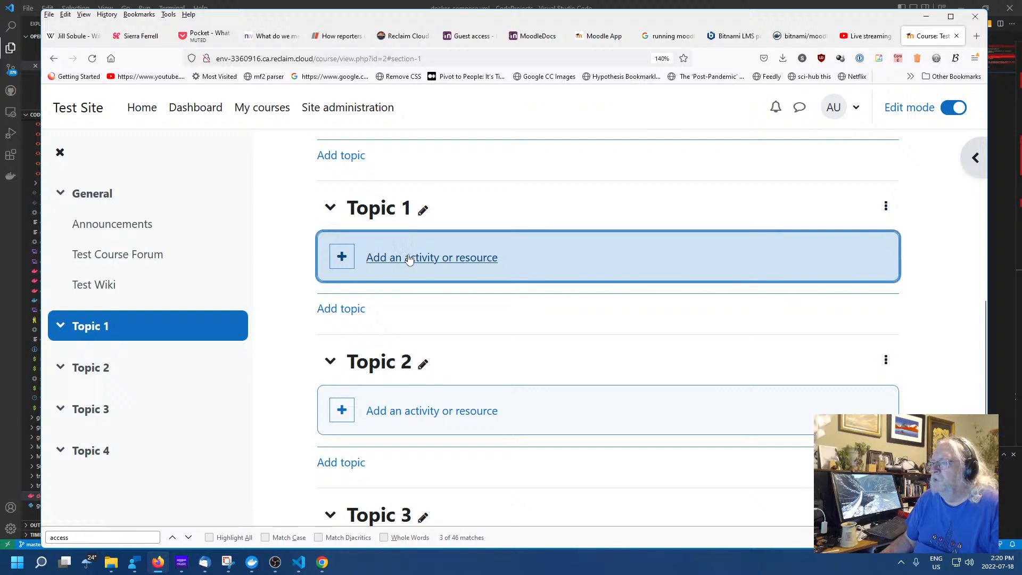
scroll(610, 315, "down", 1)
scroll(611, 315, "down", 3)
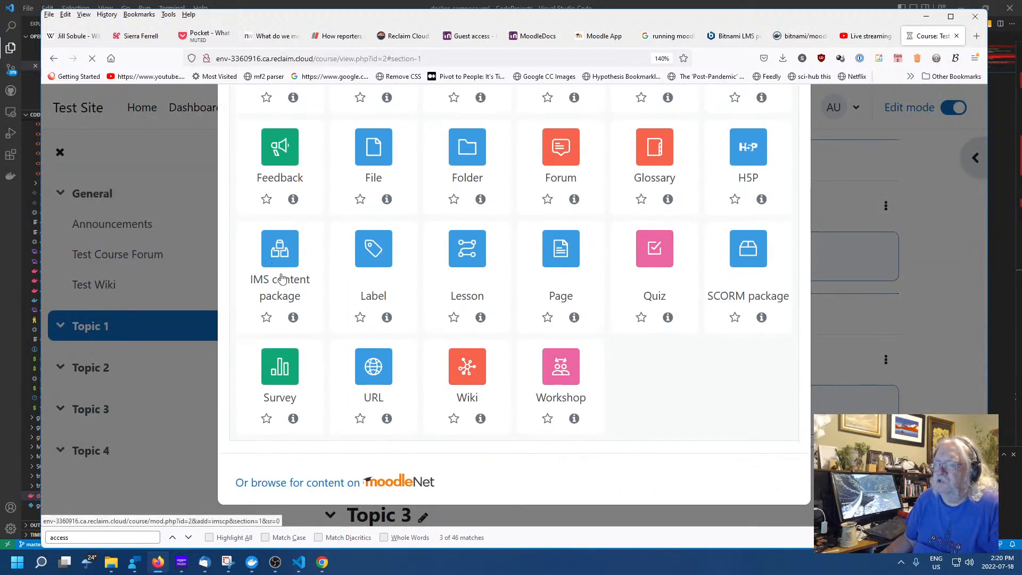
left_click(276, 247)
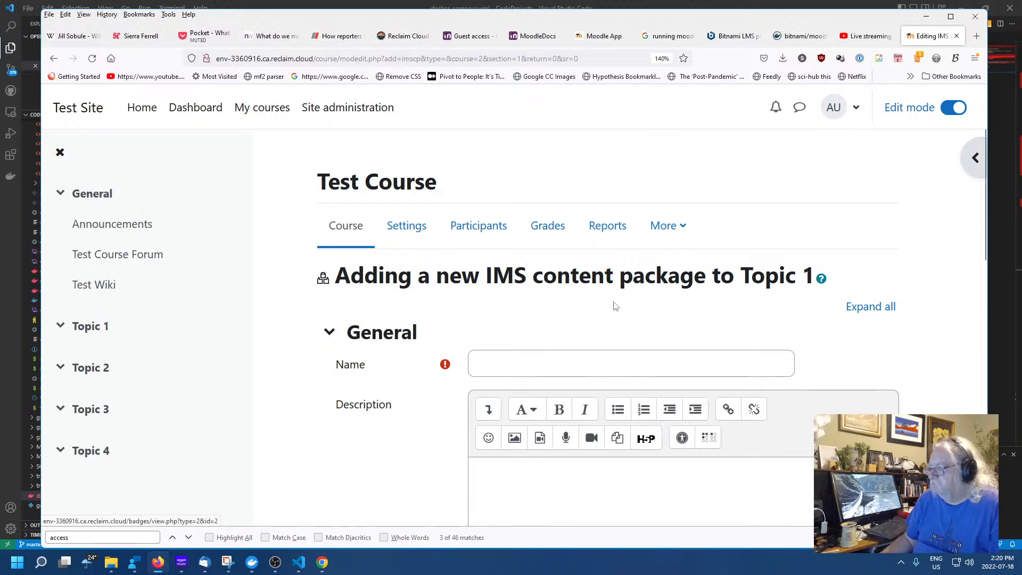
scroll(615, 306, "down", 3)
scroll(614, 300, "down", 5)
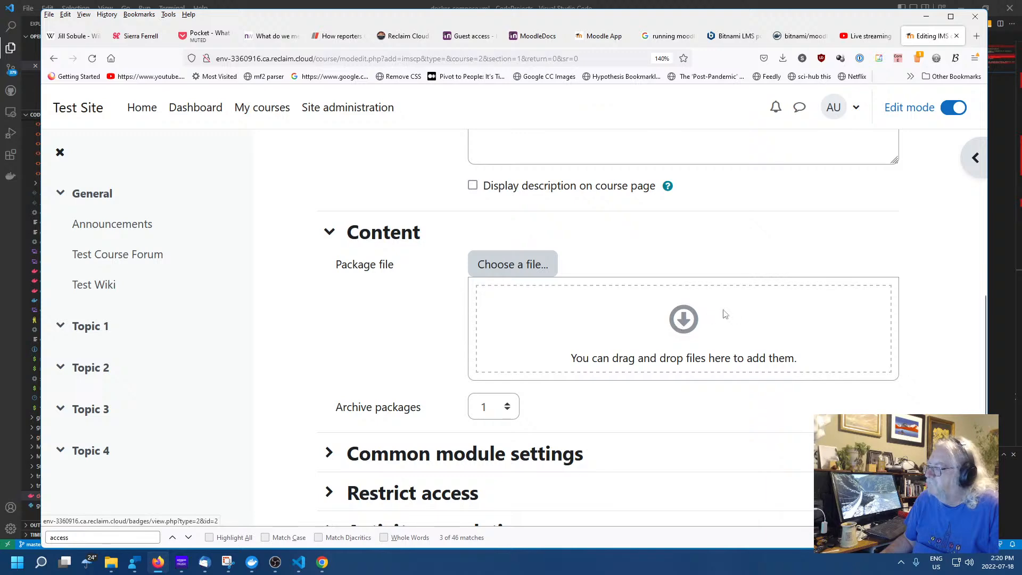
scroll(640, 301, "down", 5)
scroll(638, 298, "up", 8)
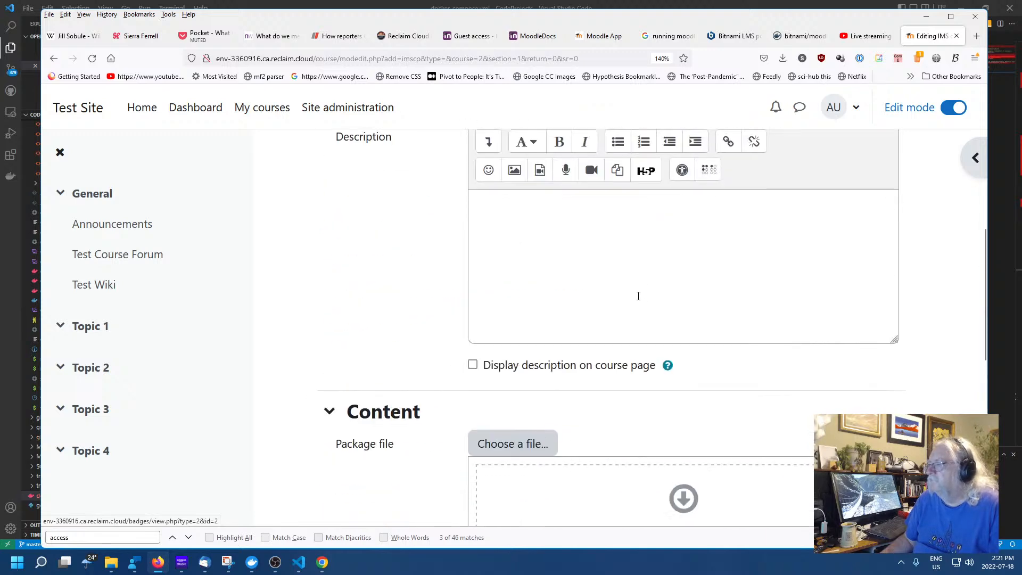
scroll(639, 296, "down", 8)
left_click(762, 421)
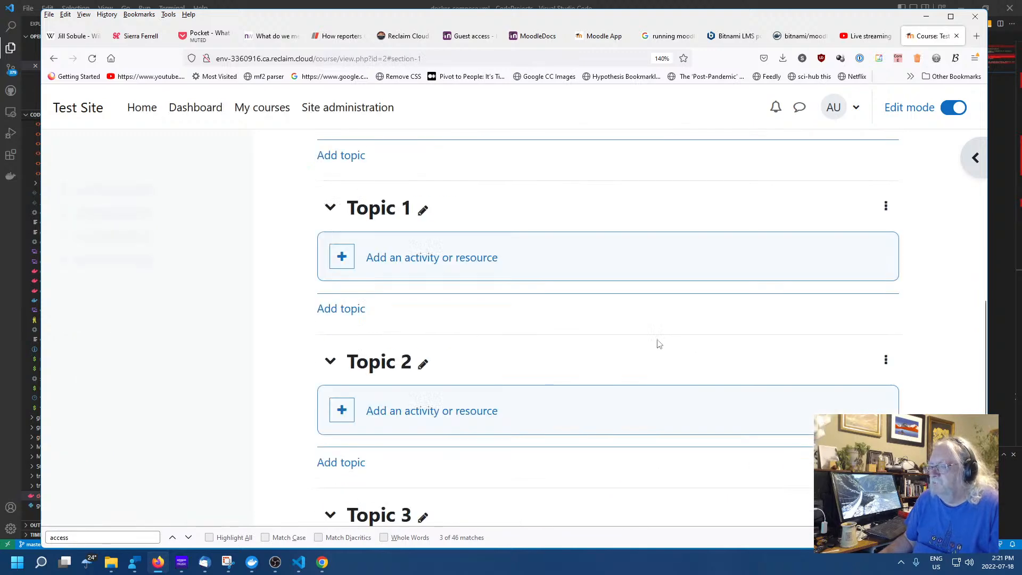
scroll(644, 334, "down", 5)
scroll(635, 324, "up", 10)
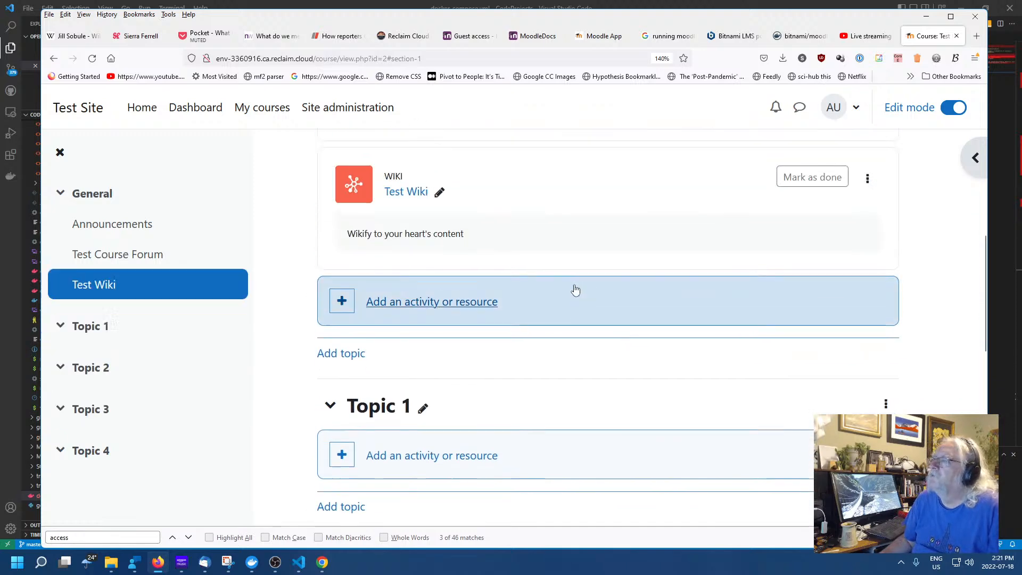
scroll(570, 285, "down", 5)
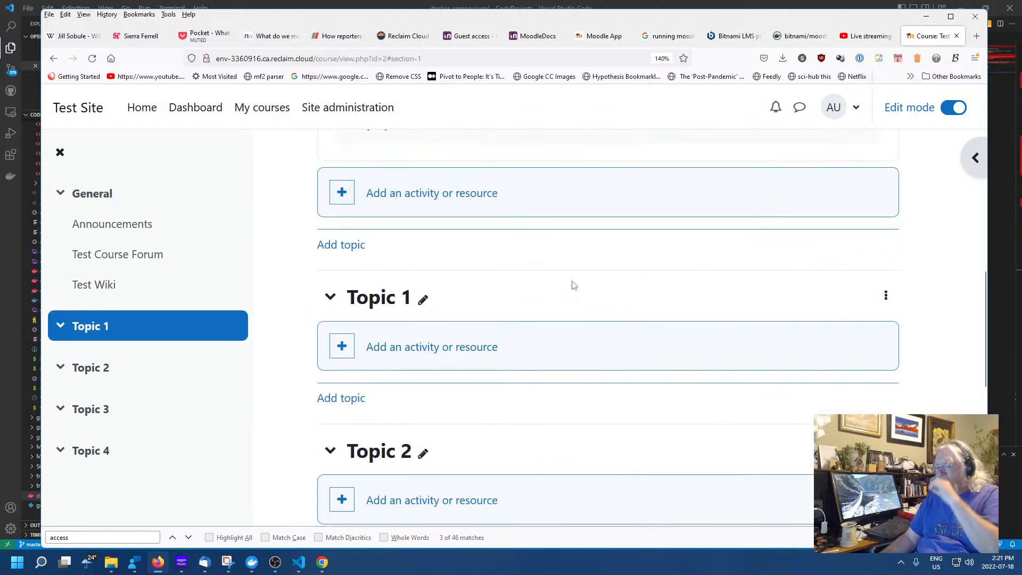
Add a new Survey activity and set its type to ATTLS (20 item version)
left_click(375, 199)
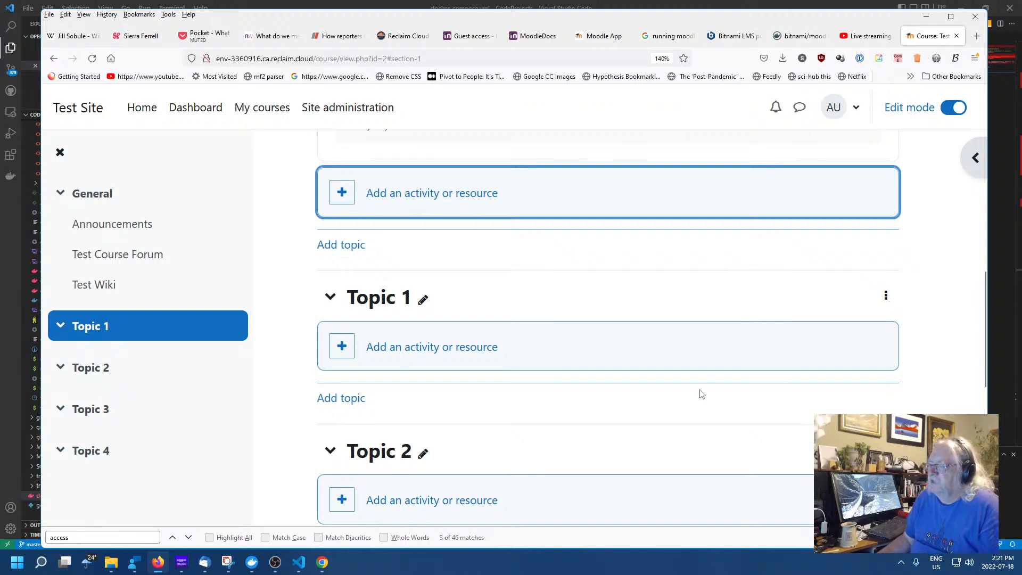
scroll(734, 417, "down", 4)
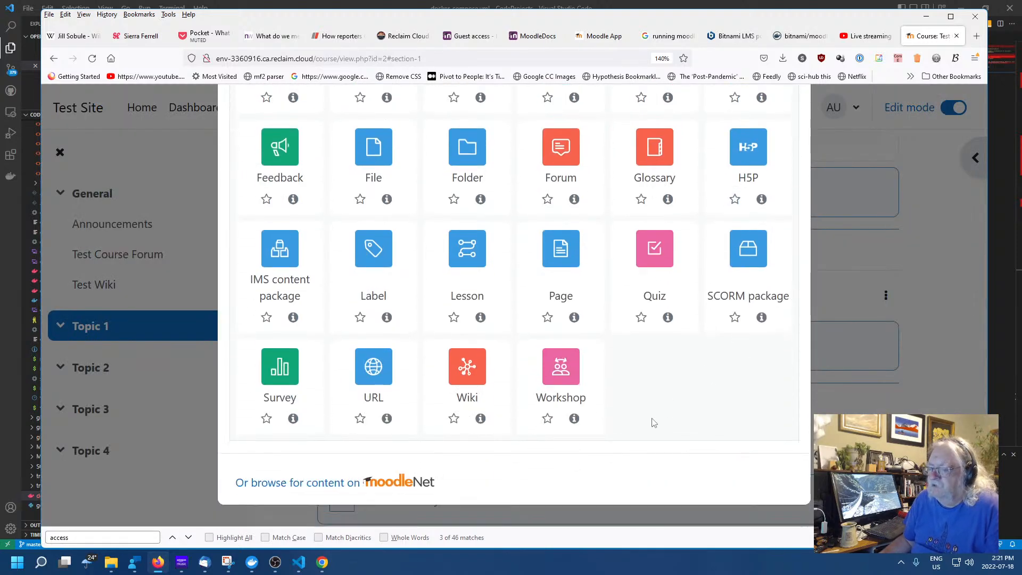
left_click(282, 372)
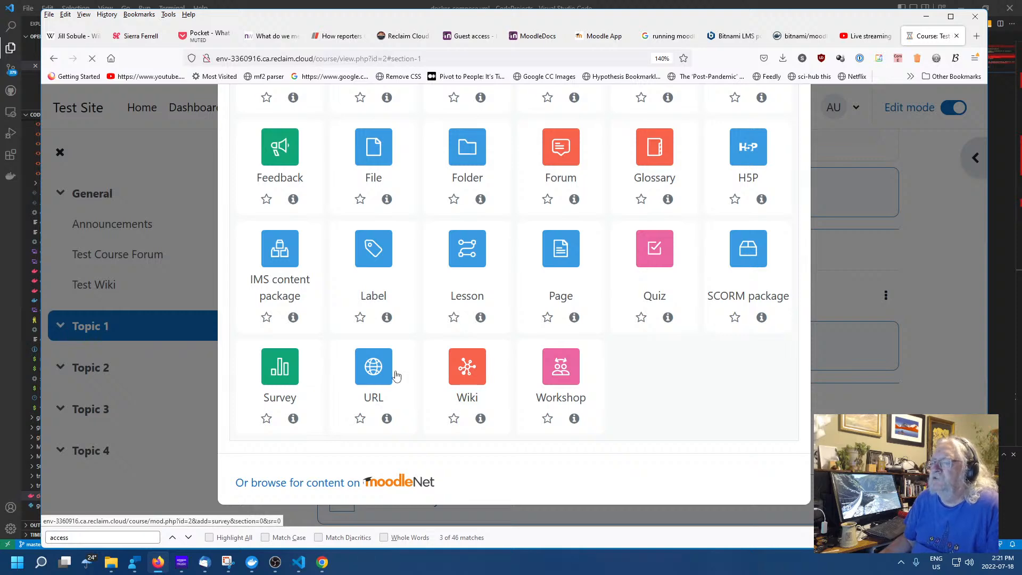
scroll(690, 391, "down", 5)
scroll(691, 390, "down", 5)
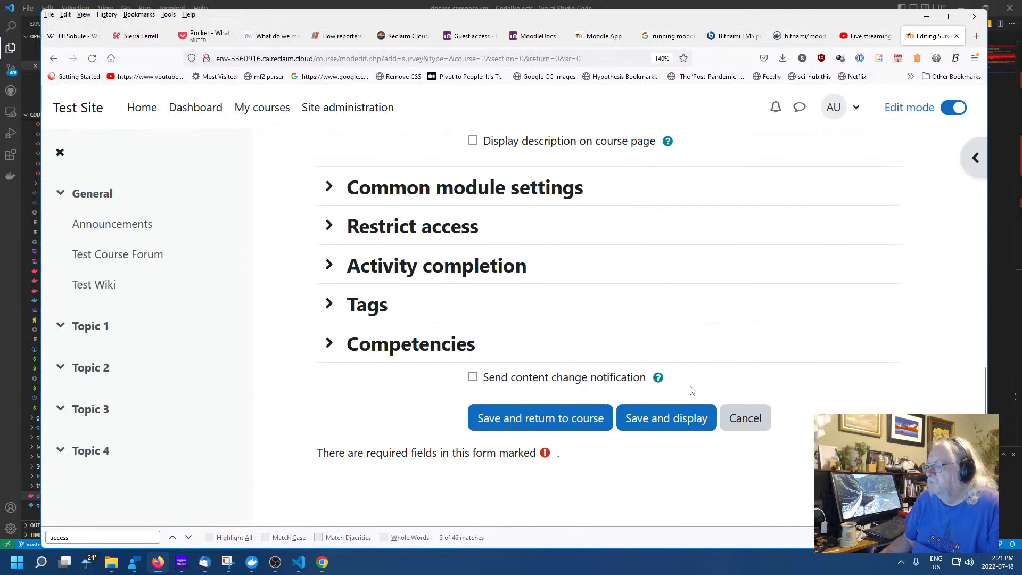
scroll(690, 383, "up", 10)
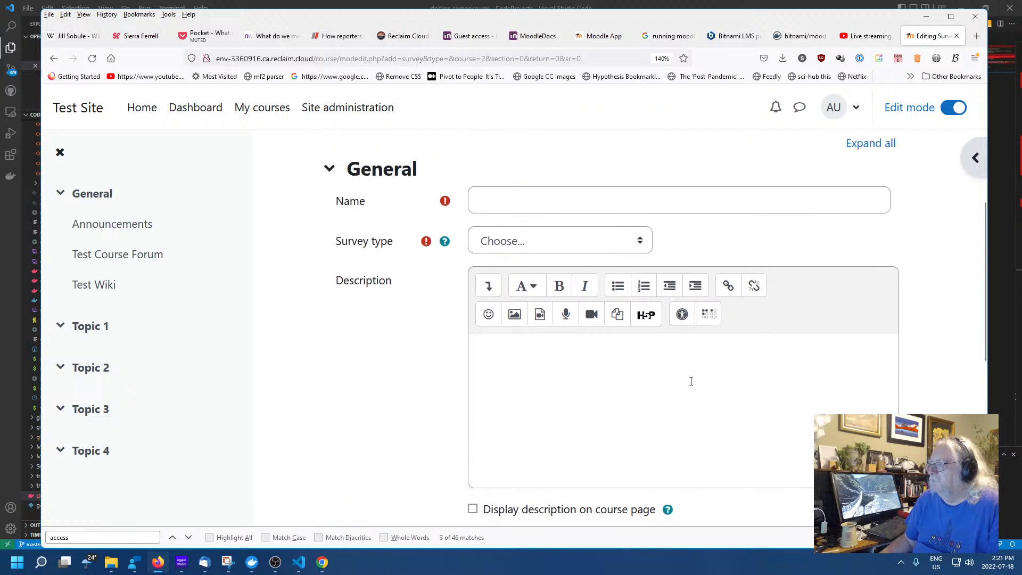
left_click(535, 321)
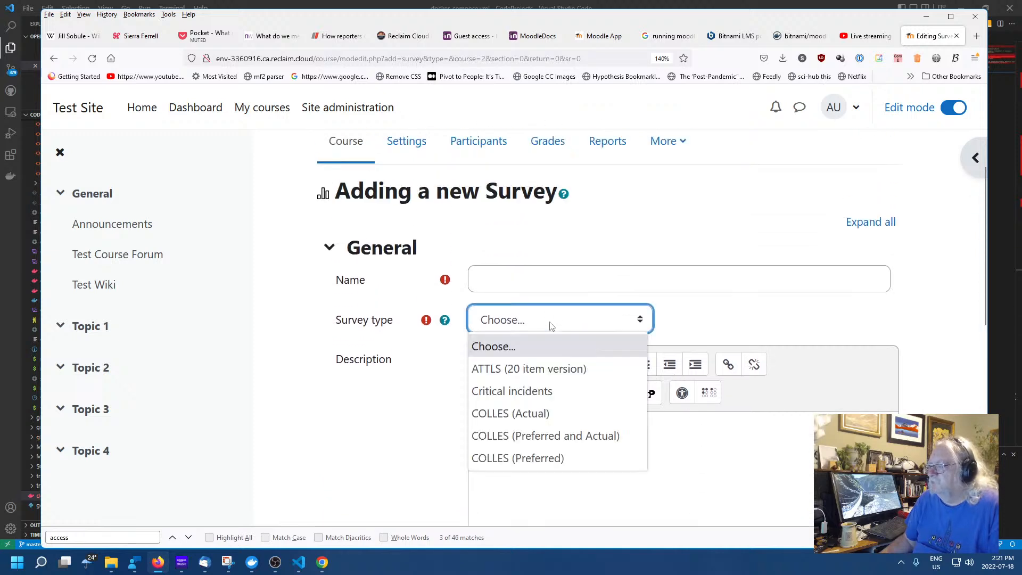
left_click(548, 324)
left_click(550, 326)
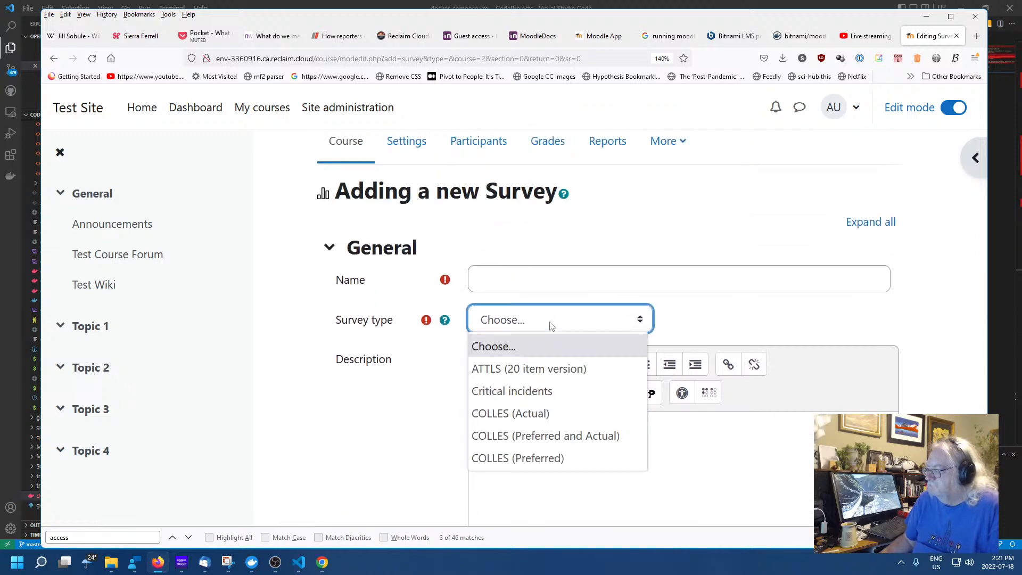
left_click(548, 369)
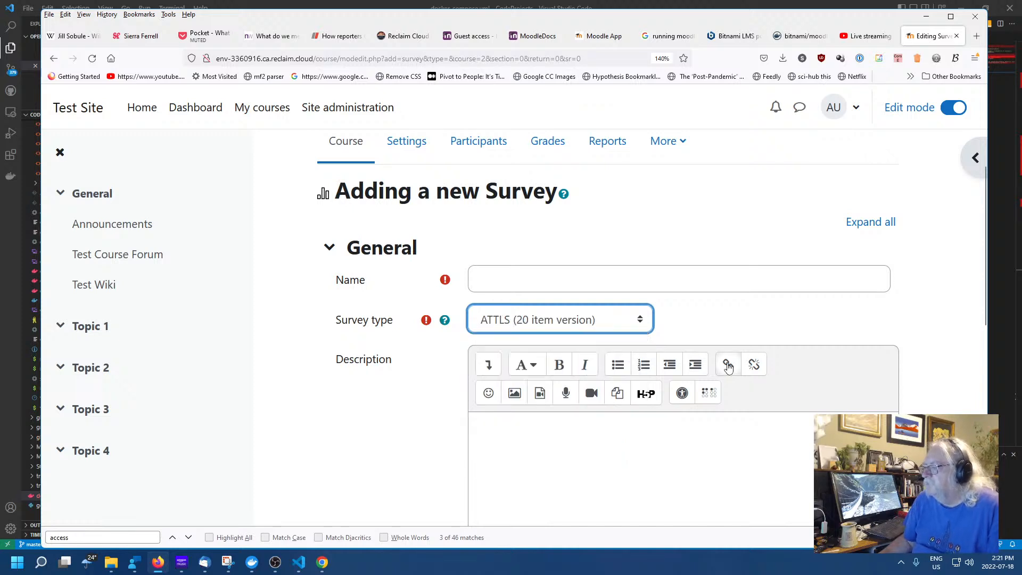
Enter 'Test Survey' as the survey's name and description
left_click(586, 273)
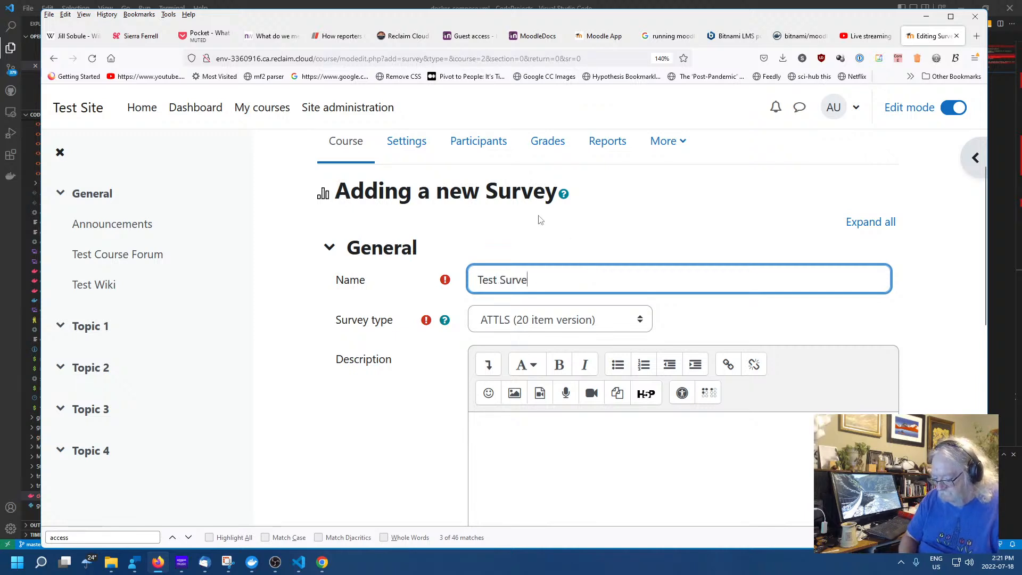
left_click(636, 478)
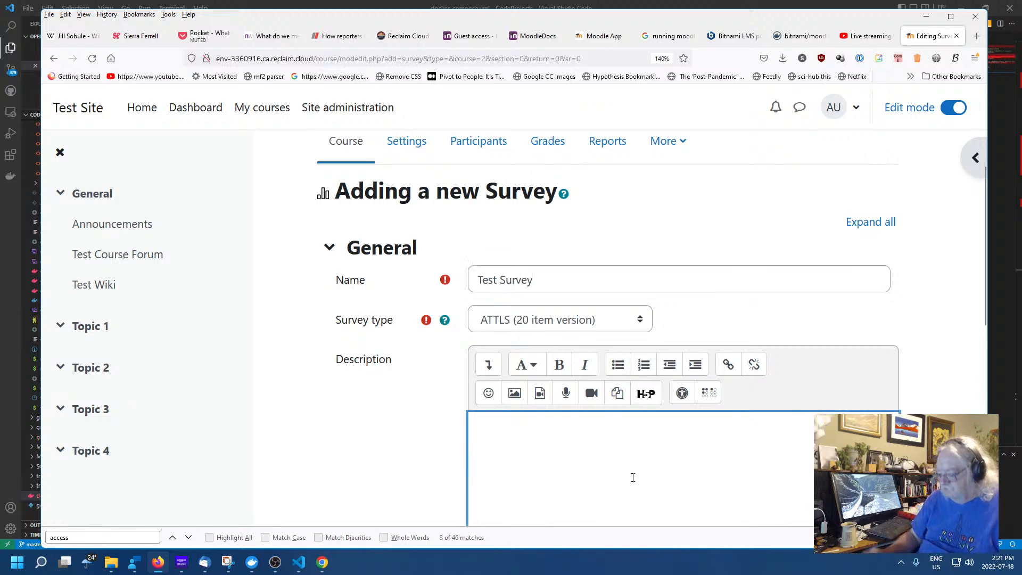
type("Test Survey")
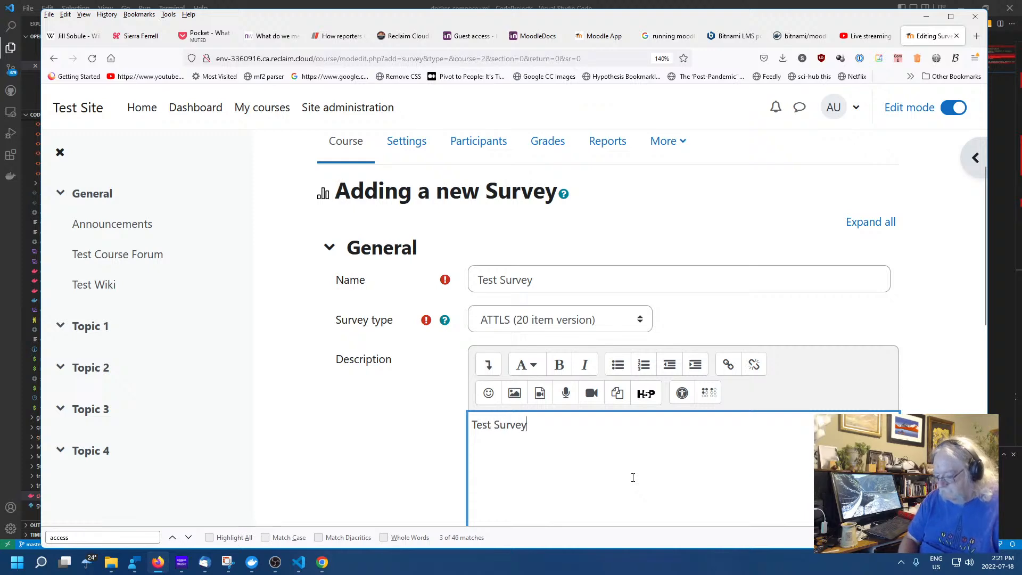
scroll(654, 462, "down", 6)
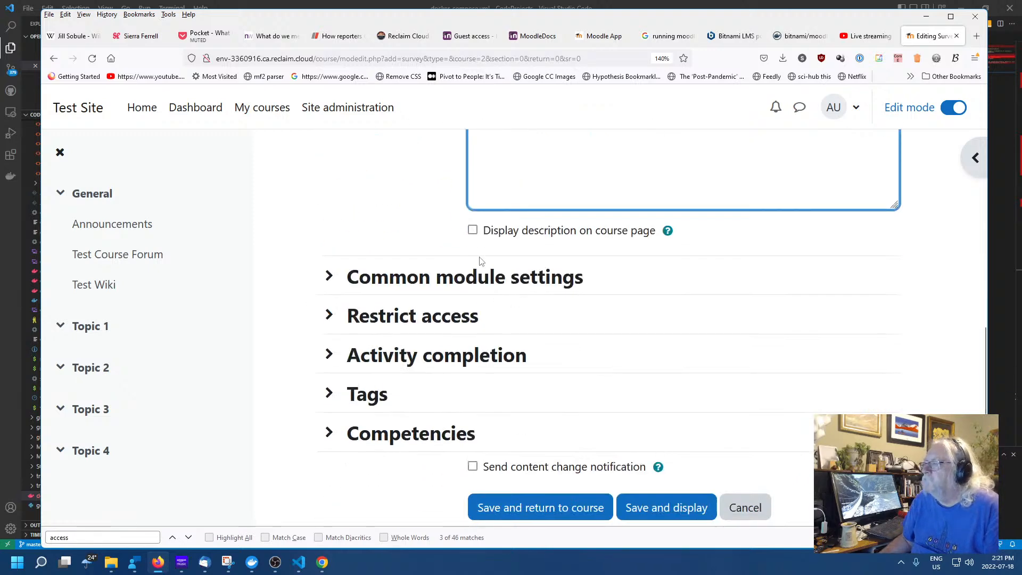
Save the survey, open Test Survey and scroll through its Attitudes Towards Thinking and Learning statements
left_click(548, 513)
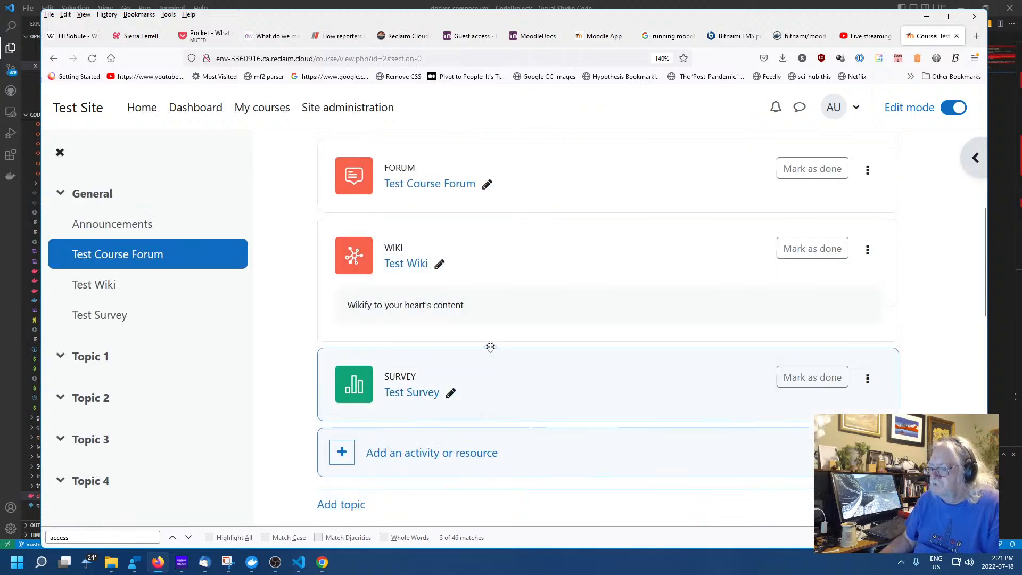
left_click(411, 392)
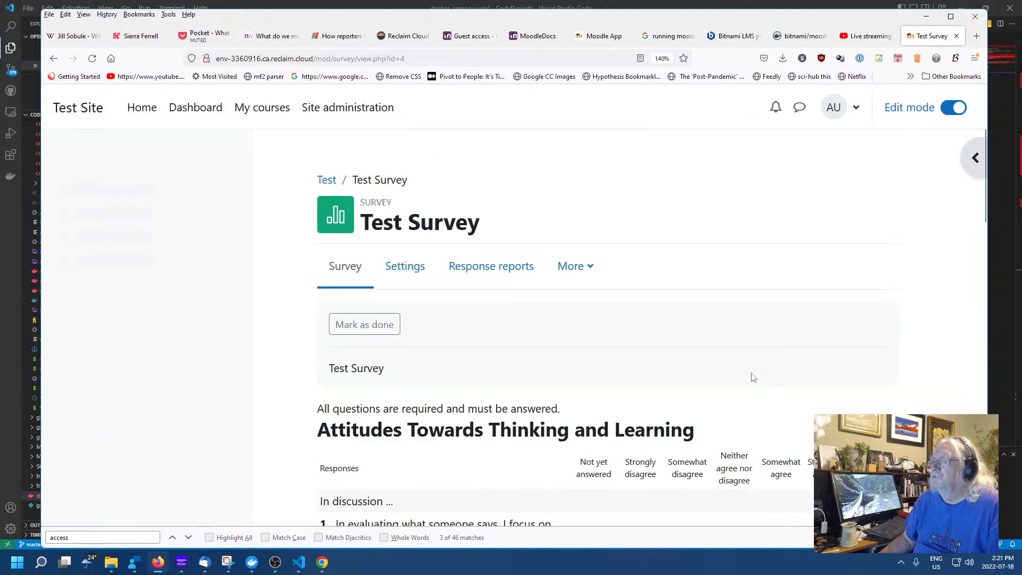
scroll(679, 336, "down", 5)
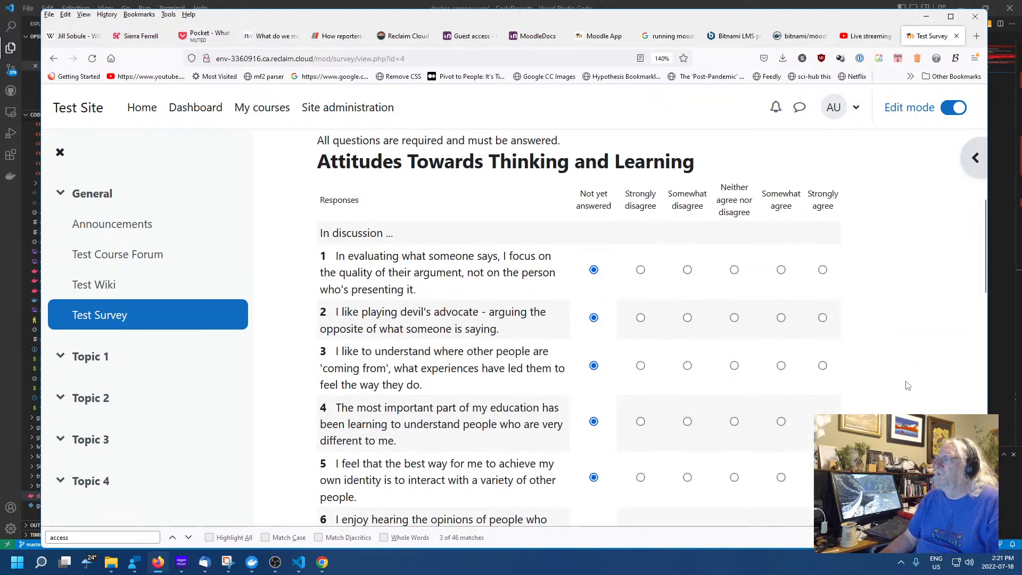
scroll(905, 368, "up", 5)
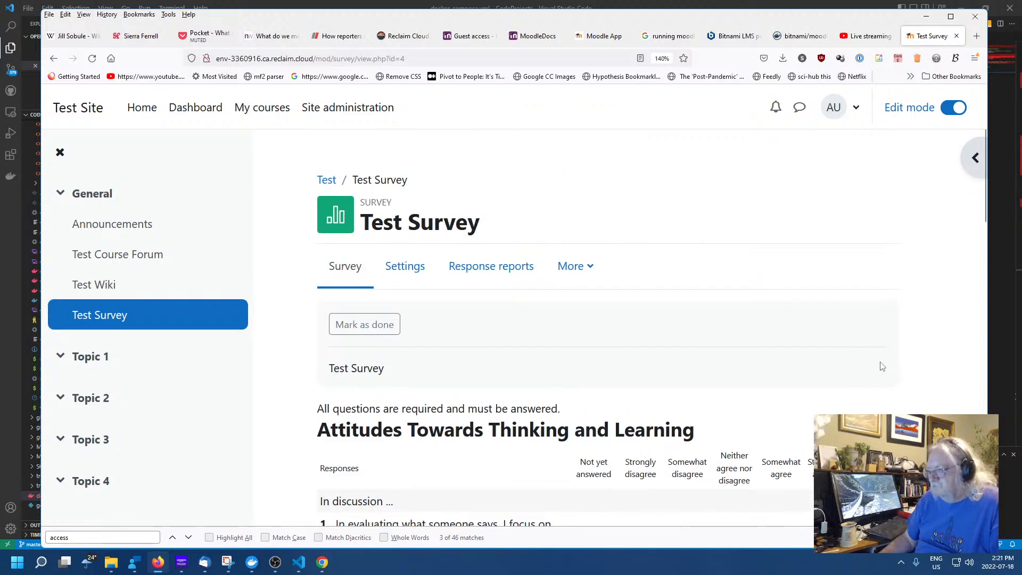
scroll(875, 356, "down", 7)
scroll(835, 351, "up", 6)
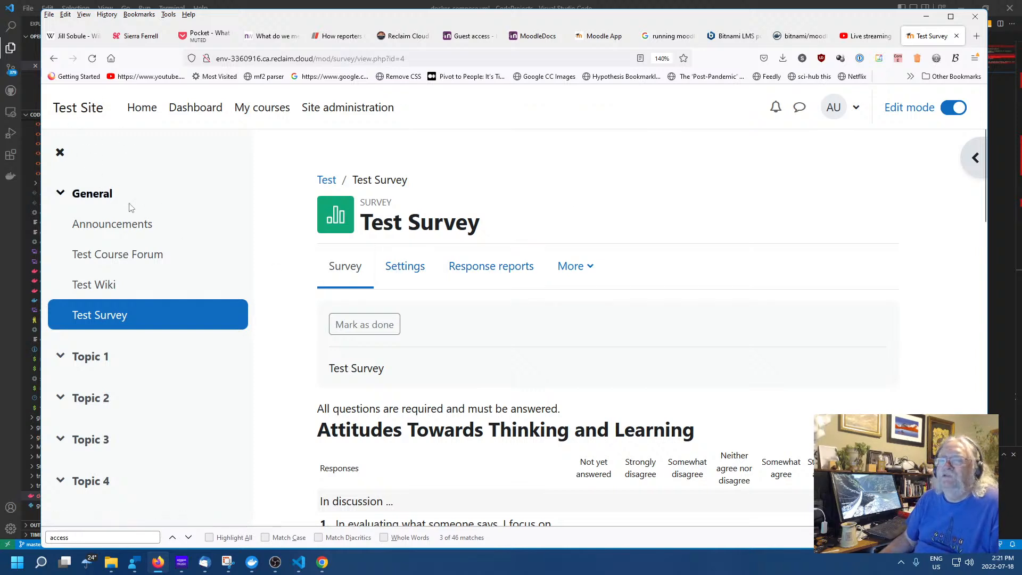
scroll(434, 347, "down", 8)
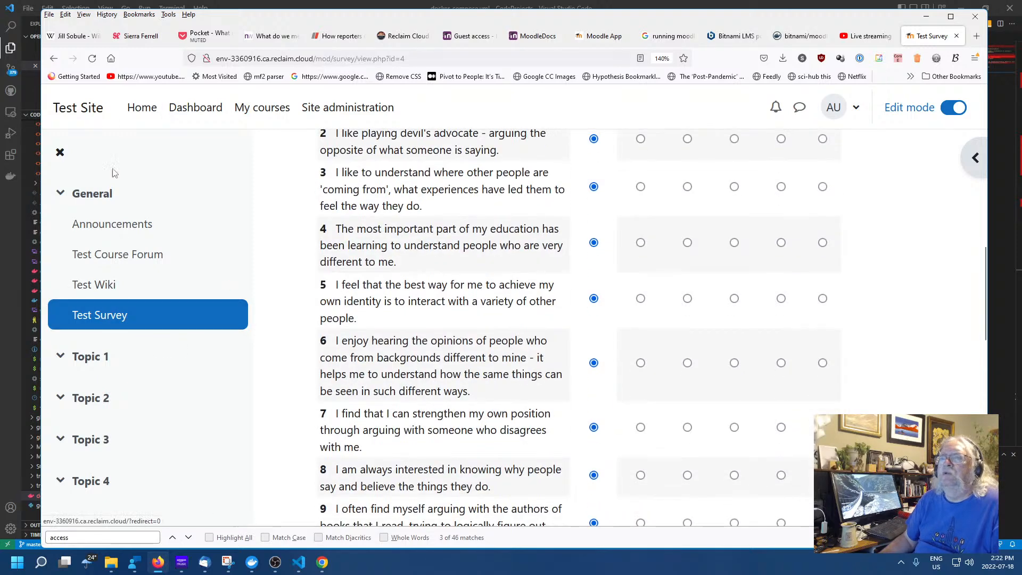
Start a Survey activity in Topic 1 with survey type COLLES (Preferred)
left_click(80, 356)
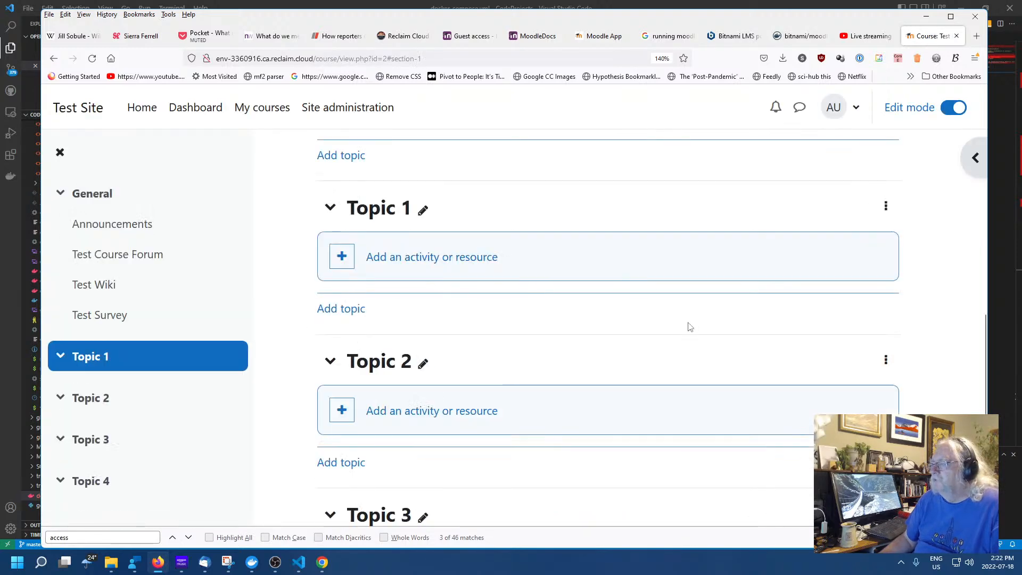
left_click(386, 259)
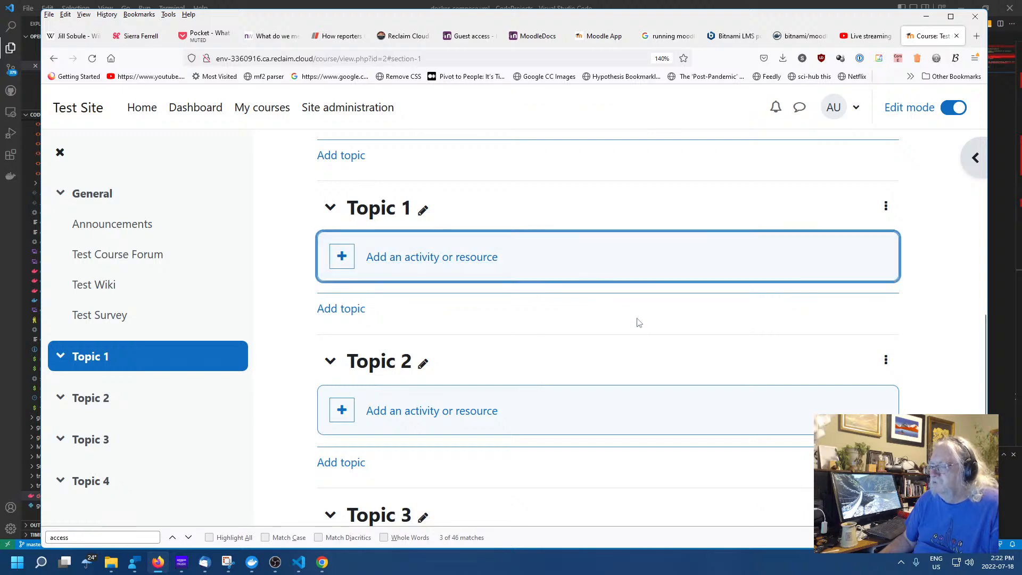
scroll(609, 371, "down", 3)
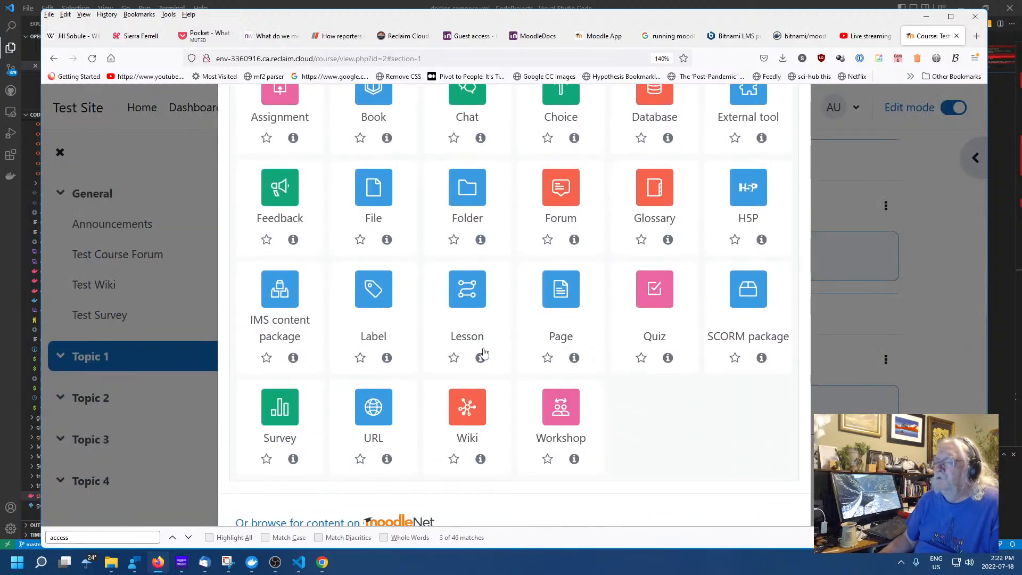
left_click(338, 434)
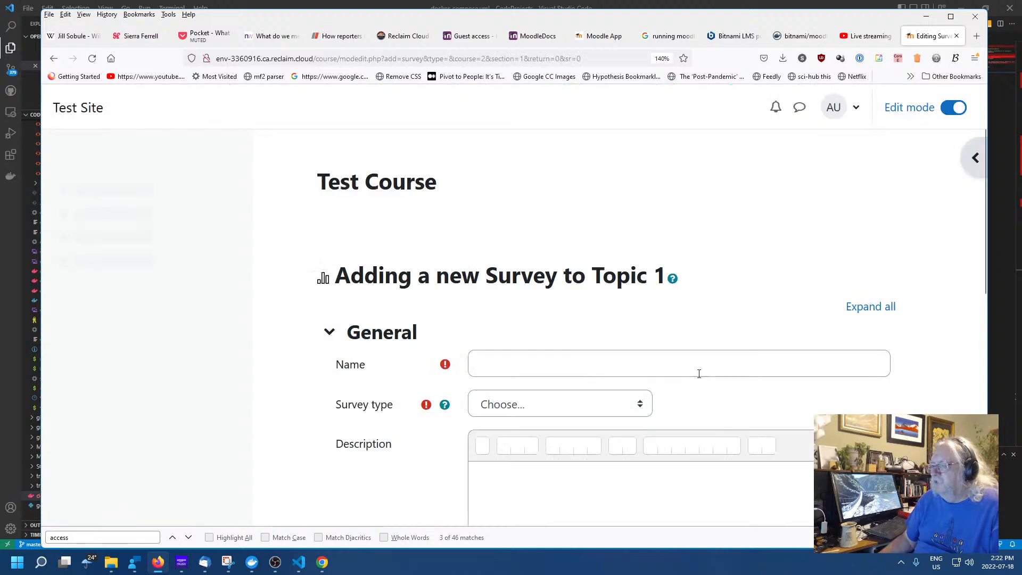
scroll(698, 372, "down", 4)
scroll(686, 296, "up", 3)
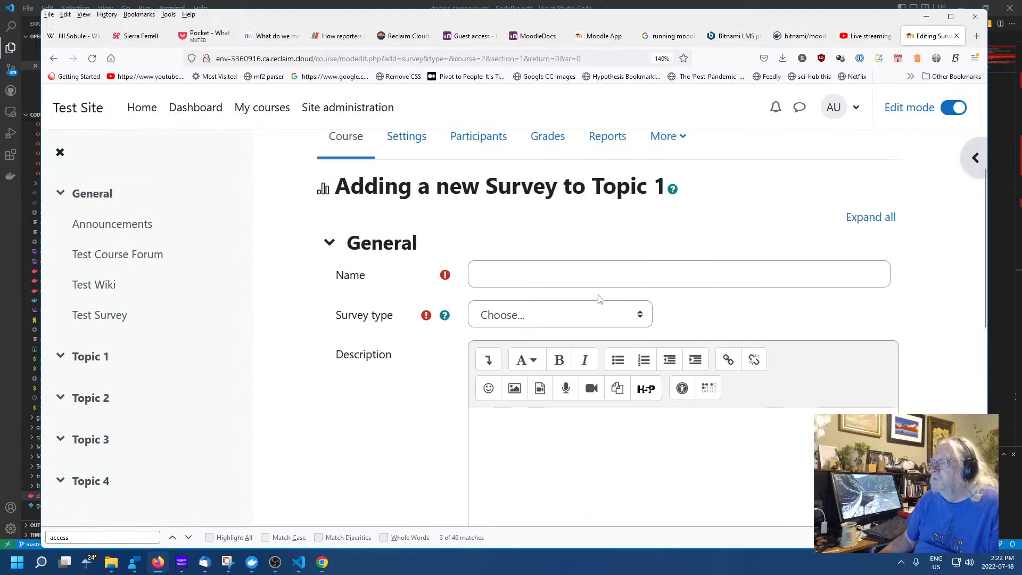
left_click(585, 316)
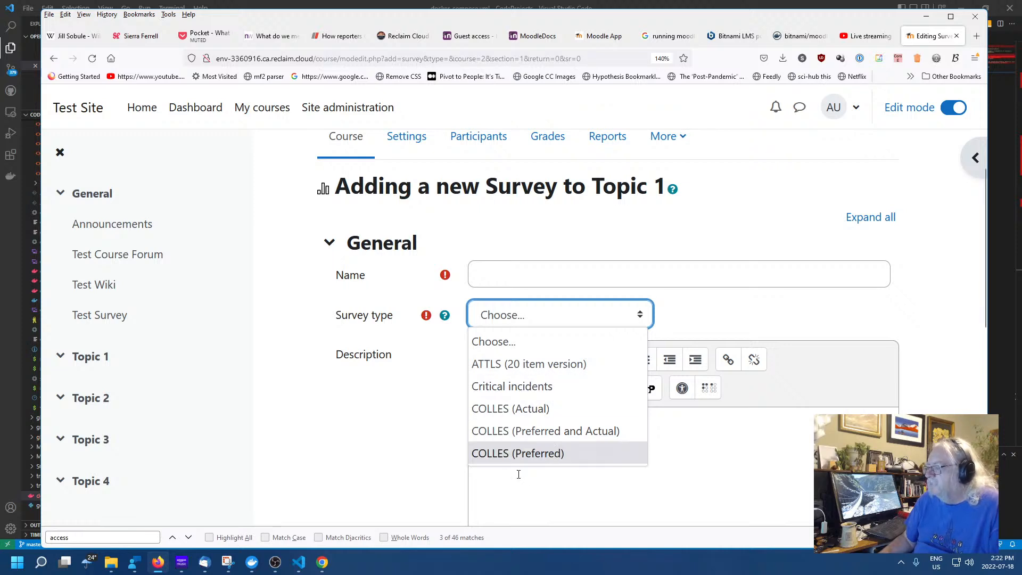
left_click(490, 455)
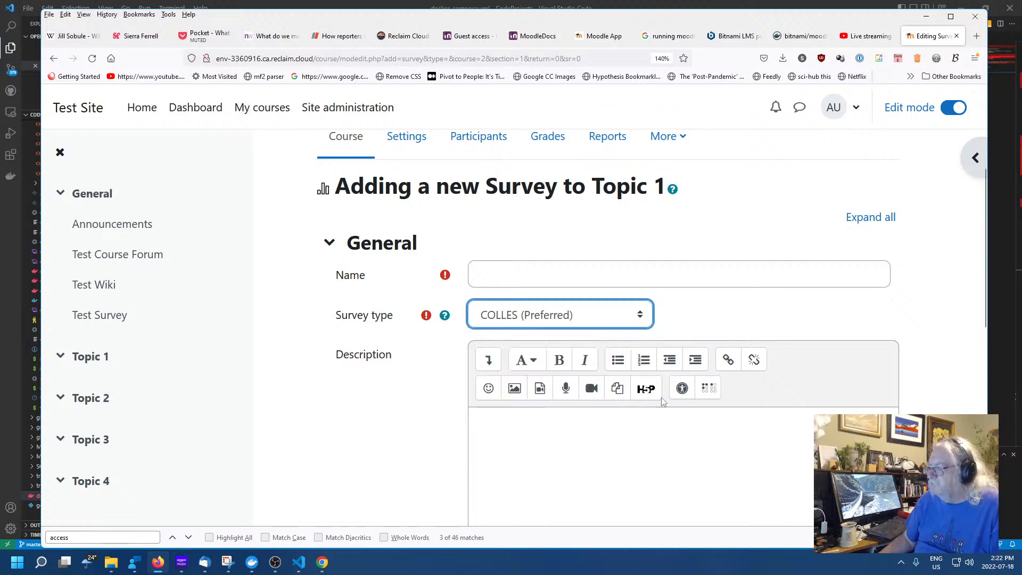
Name the survey 'tt' with description 'rr' and save it to the course
left_click(597, 277)
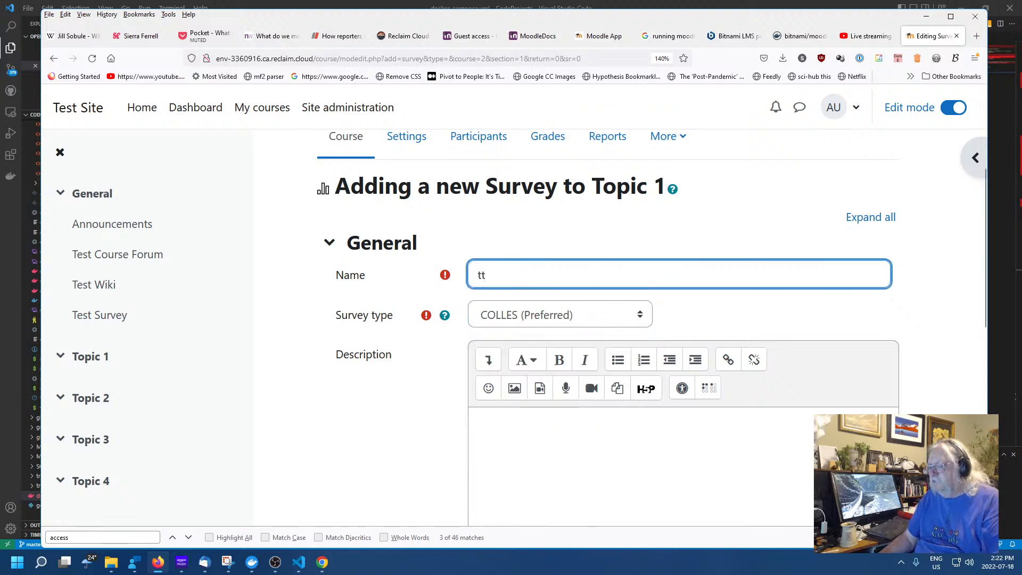
scroll(692, 306, "down", 4)
left_click(671, 272)
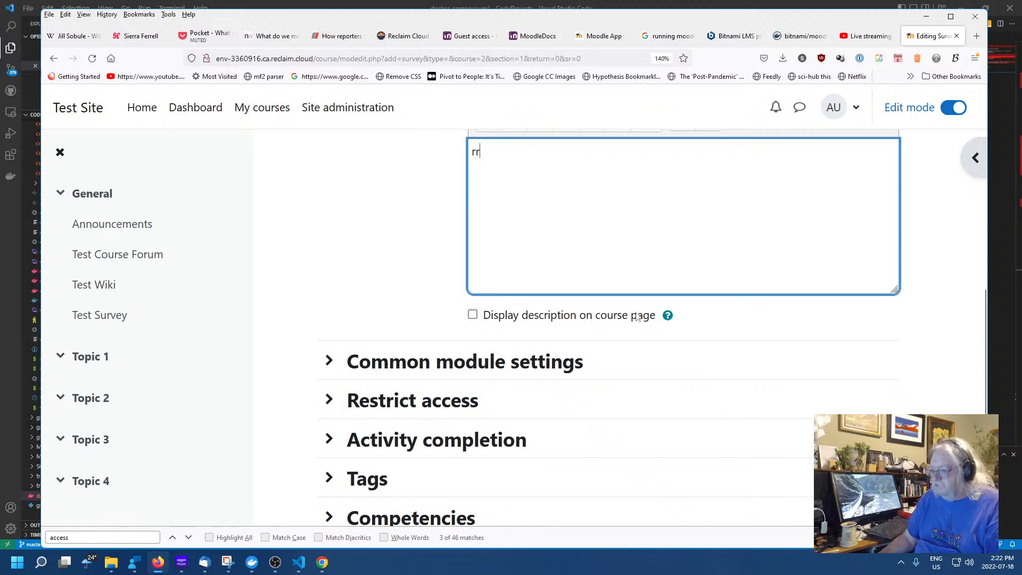
scroll(628, 420, "down", 3)
scroll(692, 478, "up", 1)
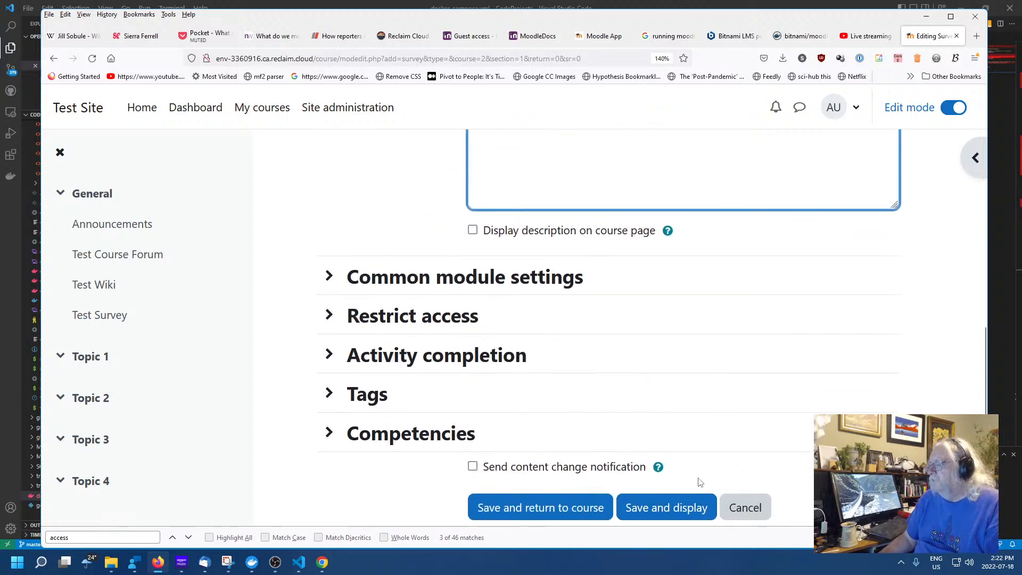
left_click(563, 503)
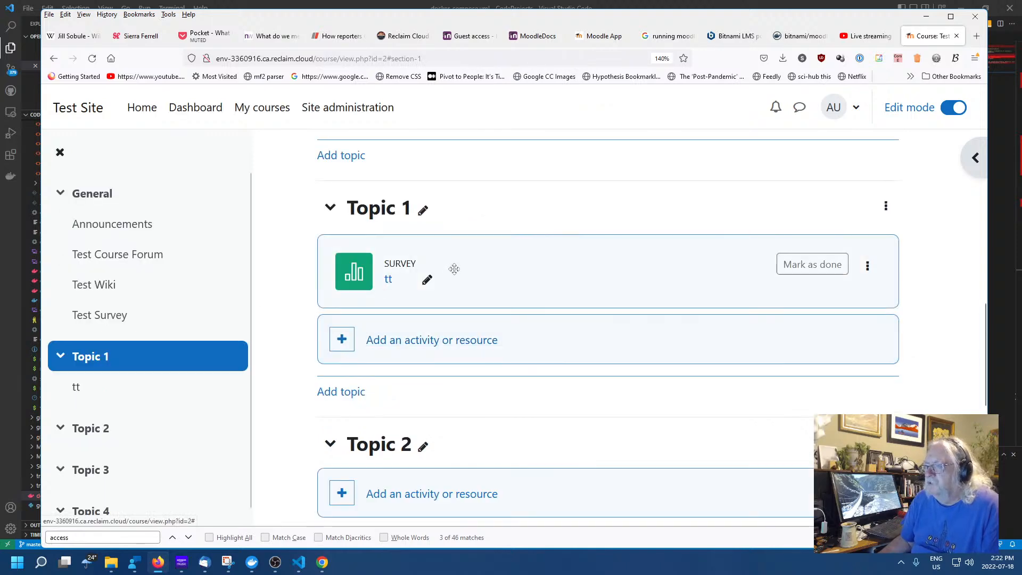
left_click(389, 279)
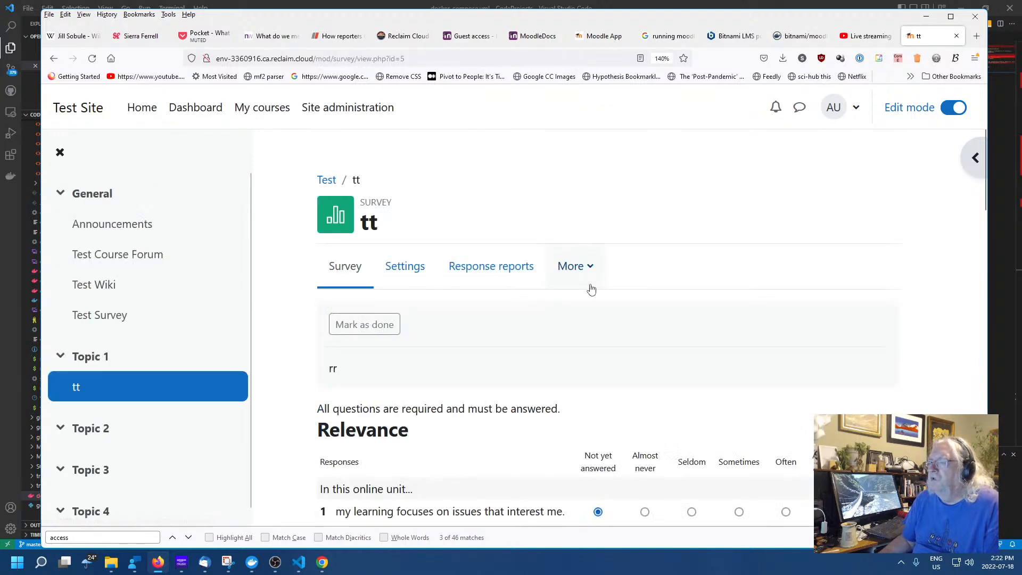
scroll(591, 293, "down", 6)
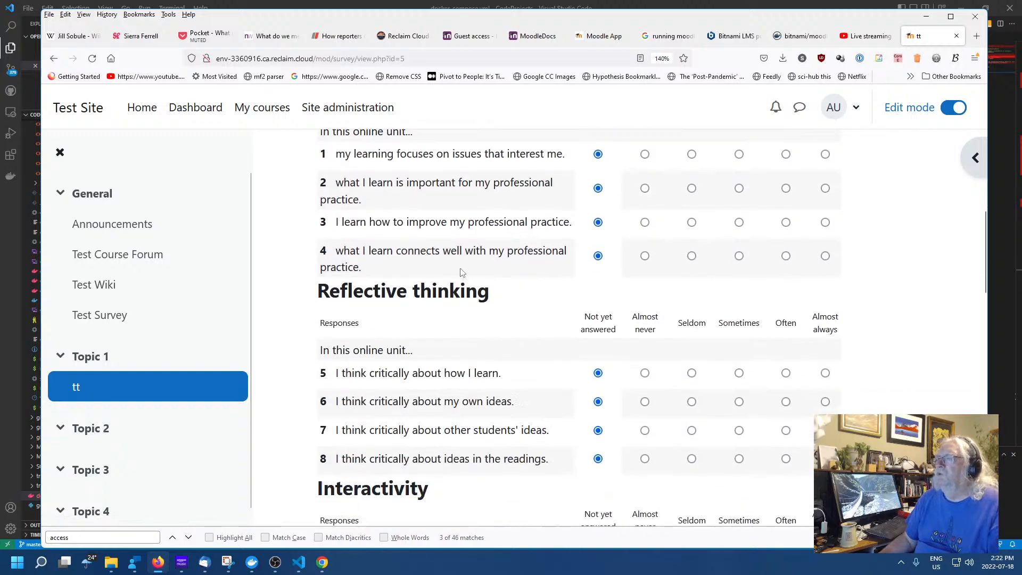
scroll(463, 282, "down", 15)
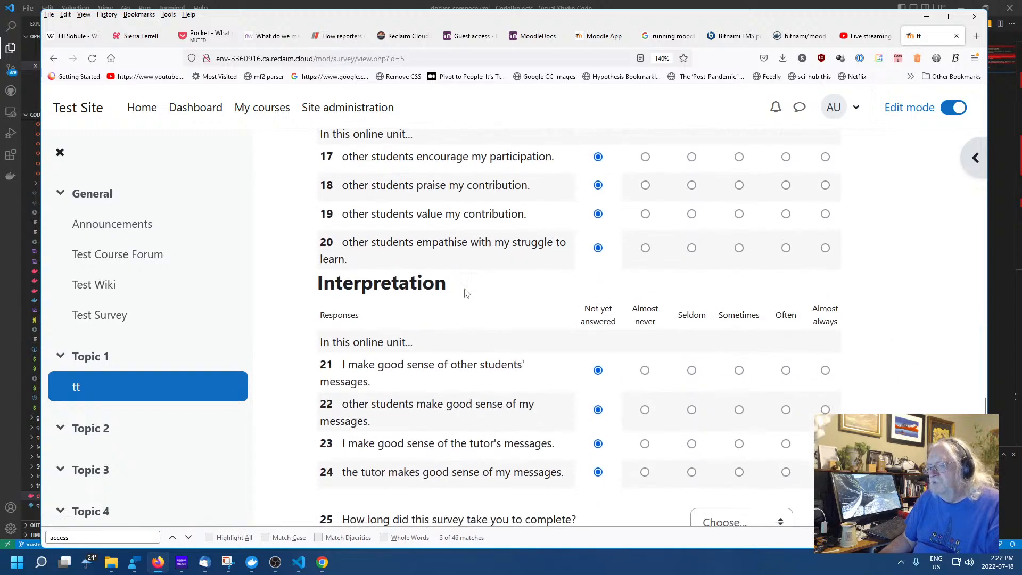
scroll(466, 293, "down", 4)
scroll(505, 340, "up", 20)
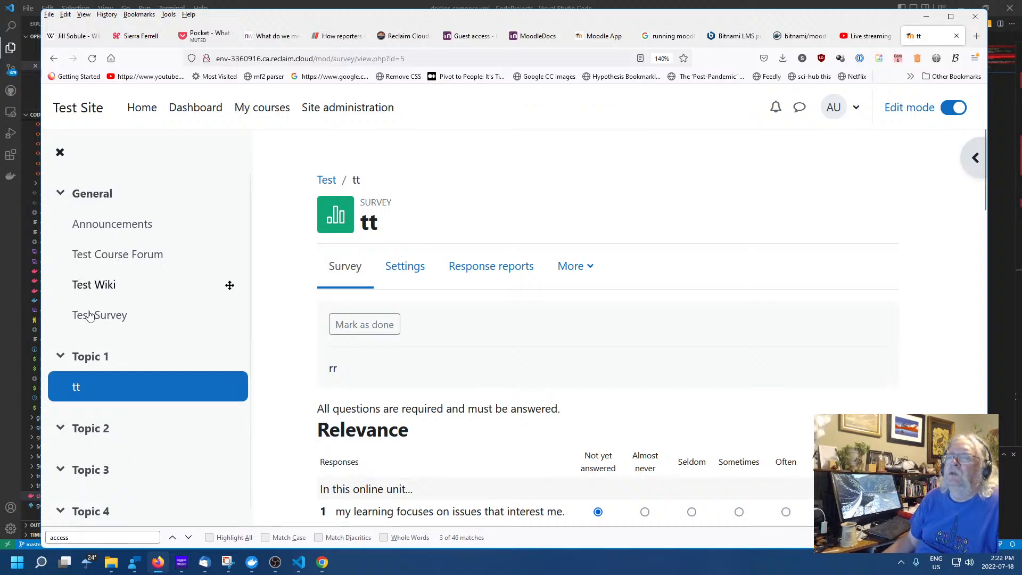
left_click(56, 60)
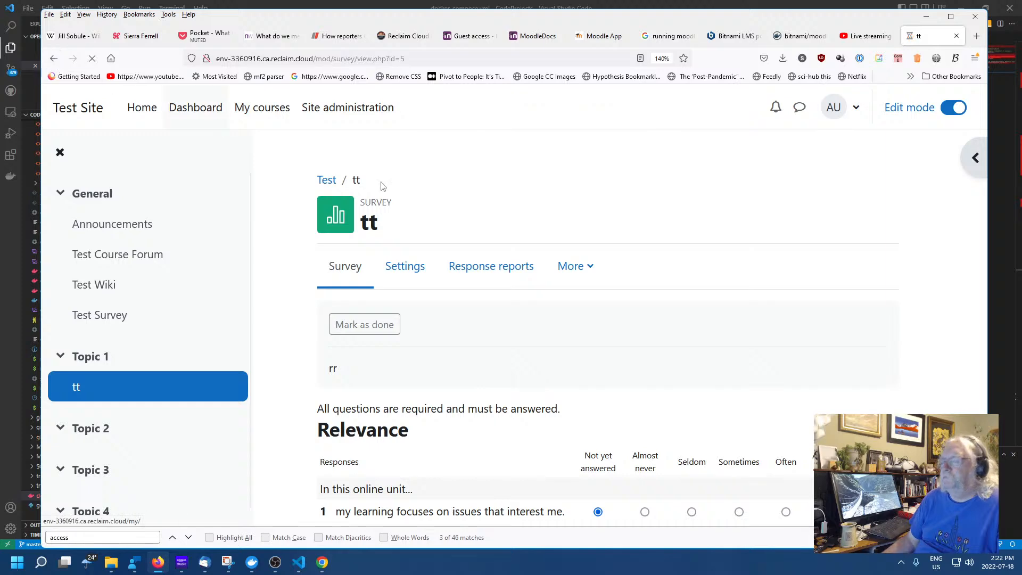
scroll(589, 312, "down", 4)
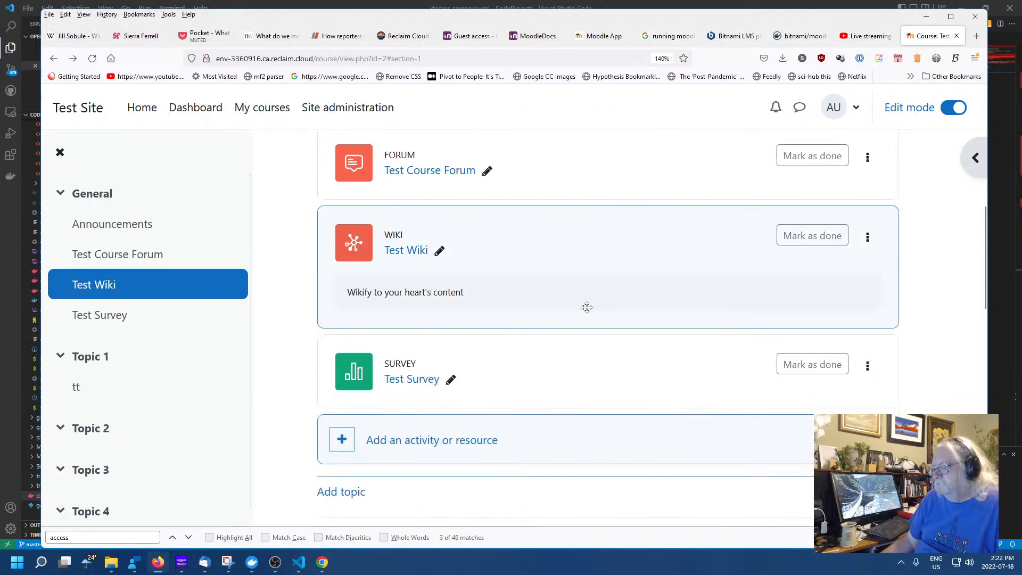
scroll(564, 301, "down", 3)
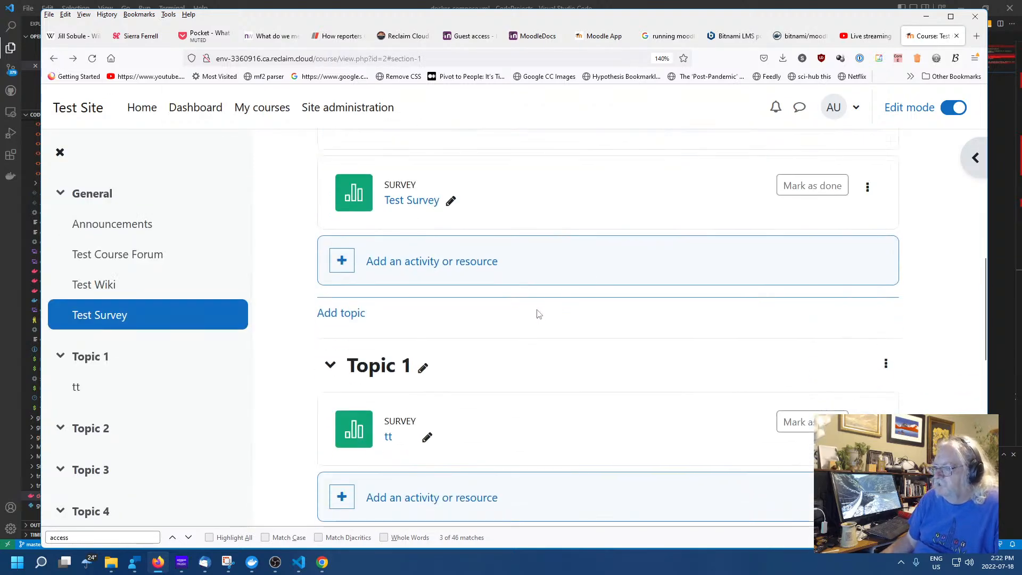
scroll(536, 314, "down", 5)
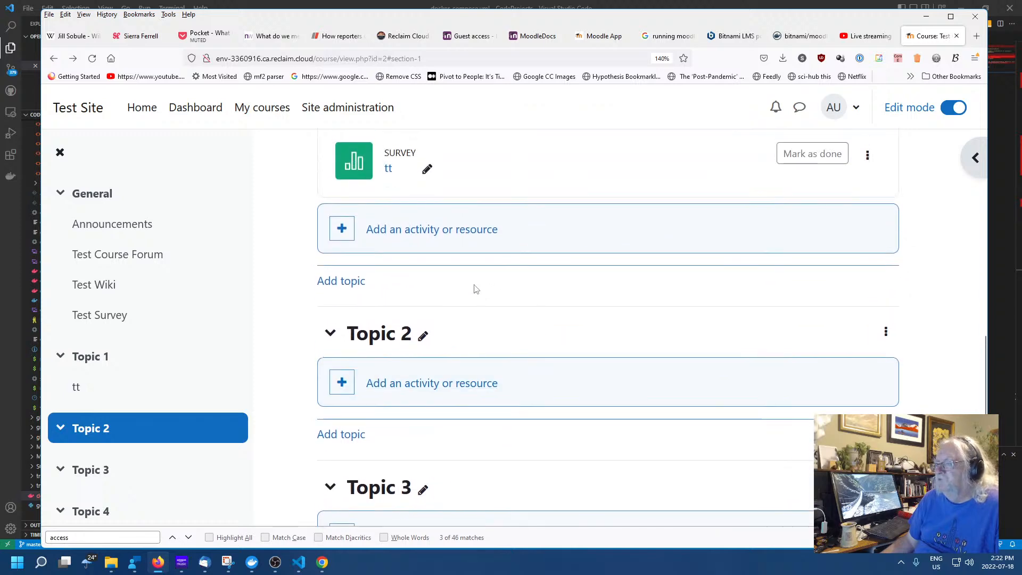
left_click(445, 386)
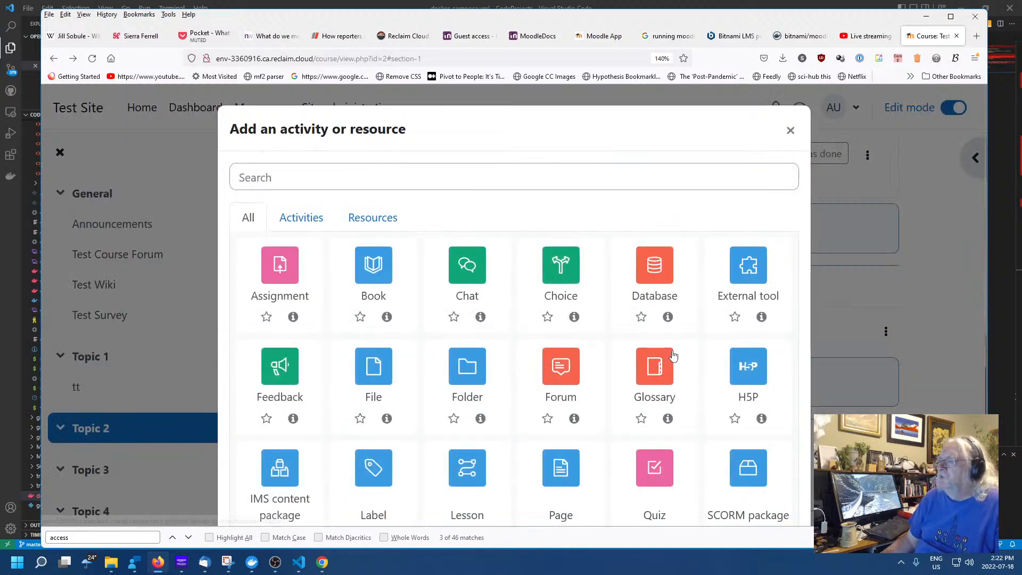
left_click(560, 266)
scroll(625, 314, "down", 10)
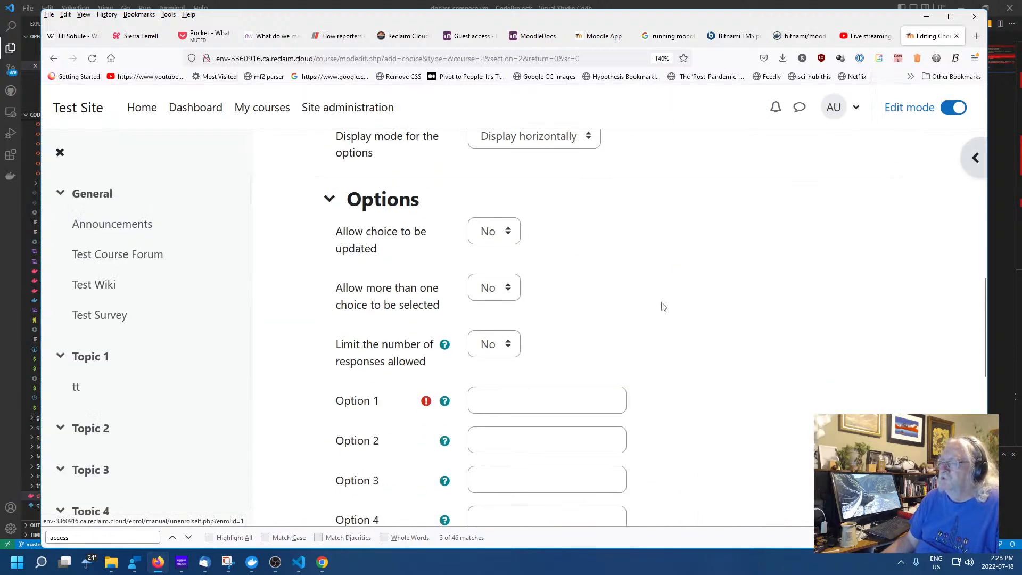
scroll(663, 307, "down", 5)
scroll(708, 325, "up", 10)
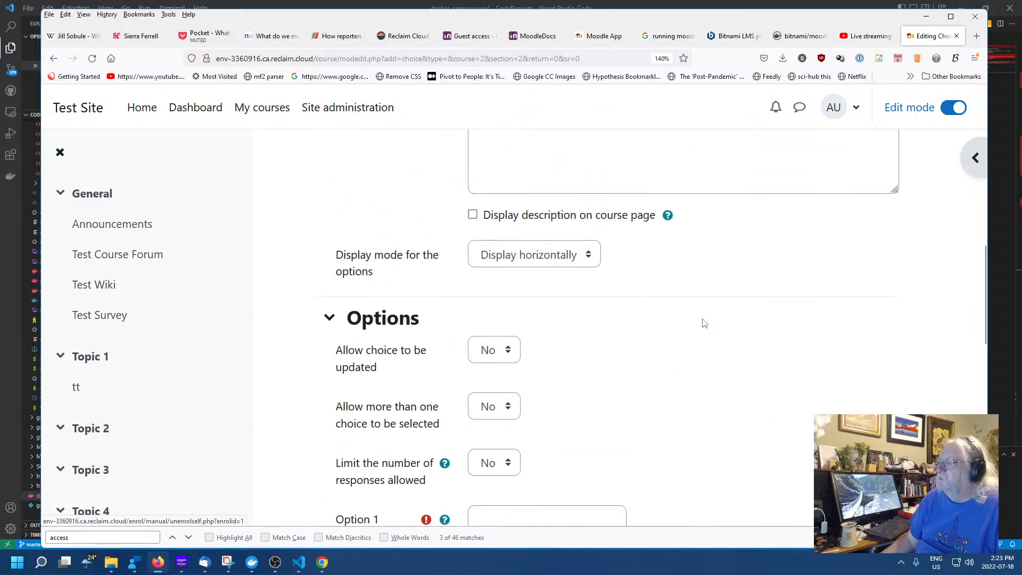
left_click(54, 58)
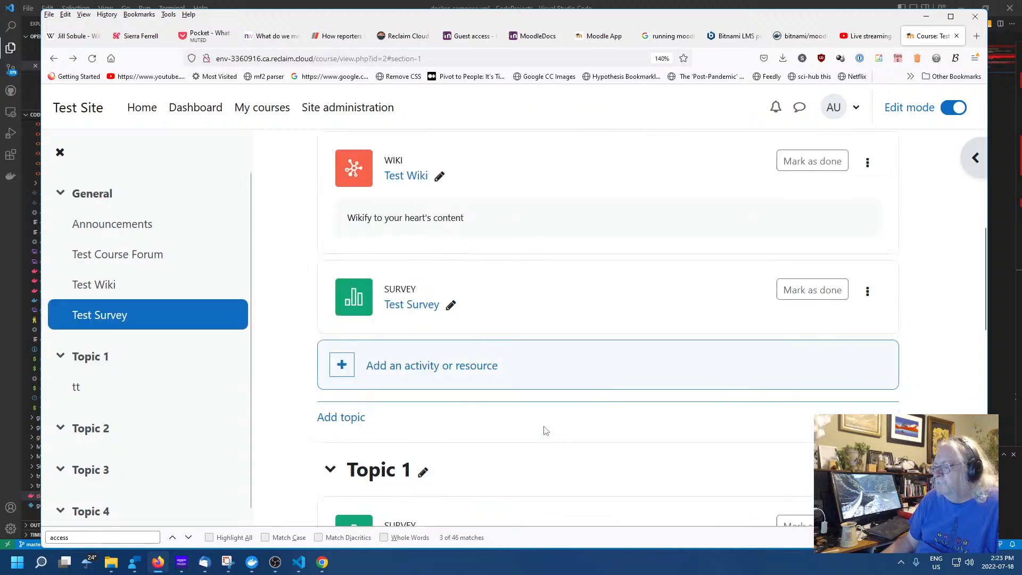
scroll(532, 394, "down", 4)
scroll(426, 410, "down", 3)
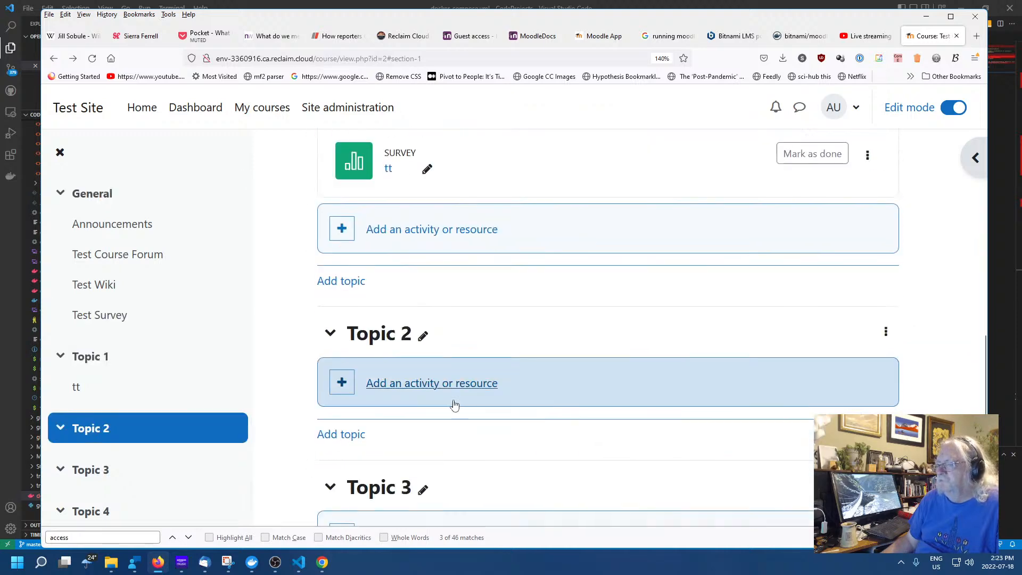
Create a Lesson 'Test Lesson' in Topic 2 with description 'Learn your lesson' and save it
left_click(411, 388)
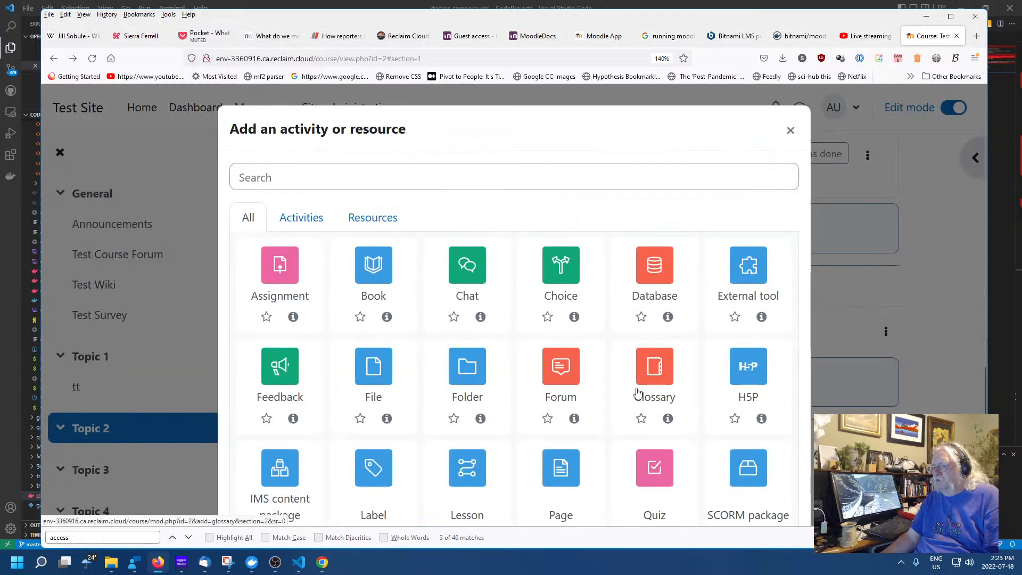
scroll(628, 390, "down", 2)
scroll(614, 387, "down", 1)
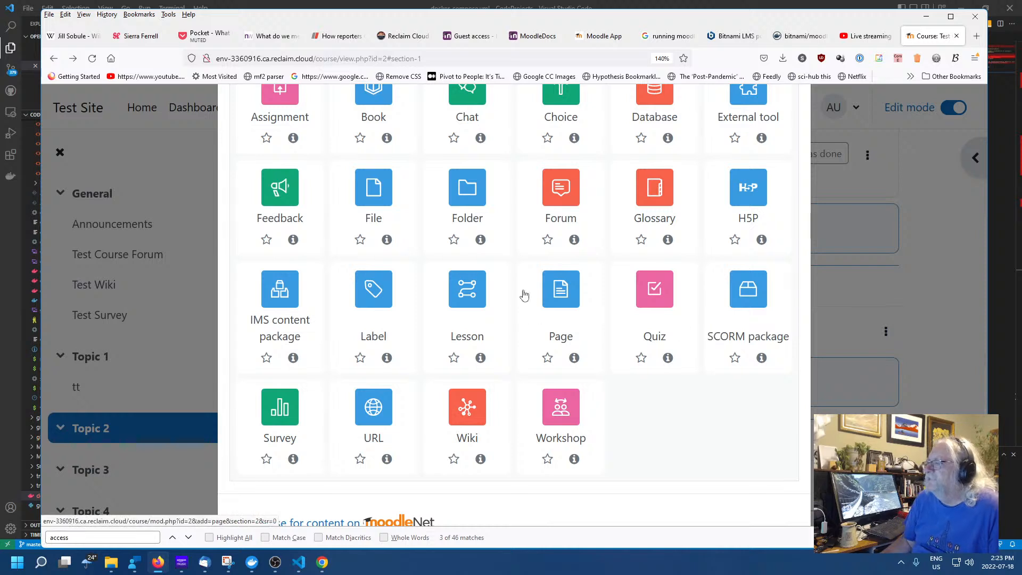
left_click(461, 294)
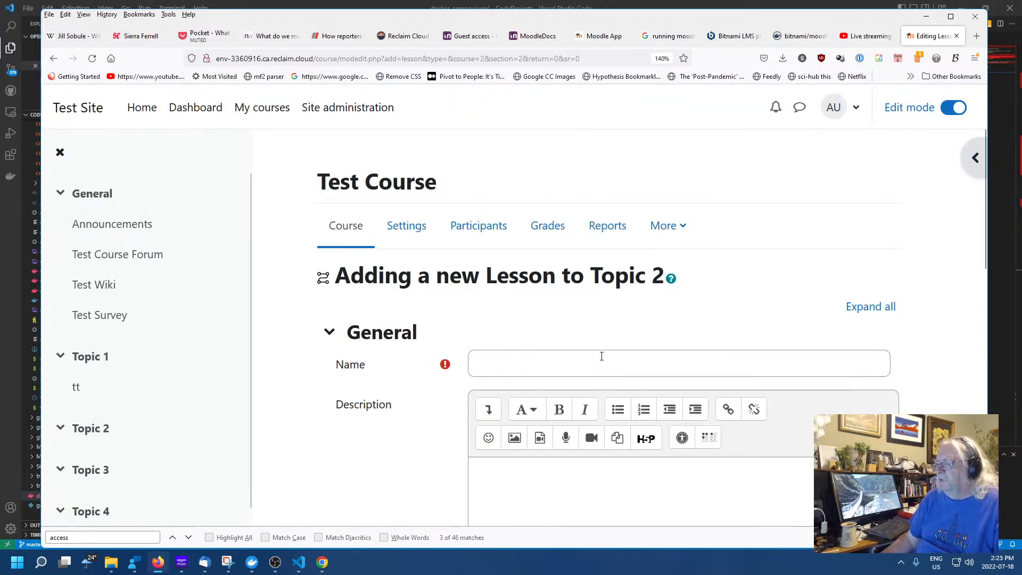
left_click(602, 355)
type("Test")
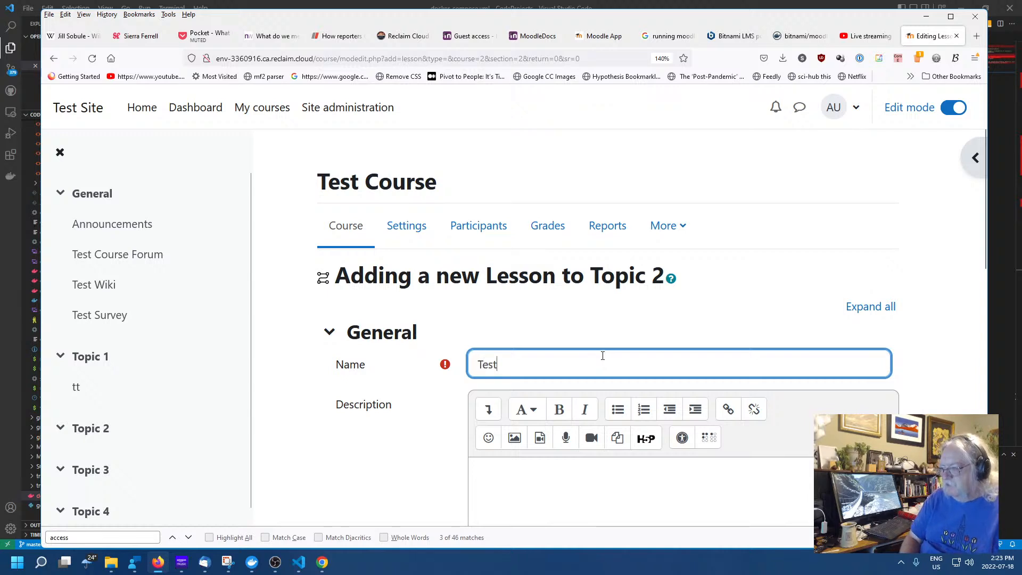
type(" Lesson")
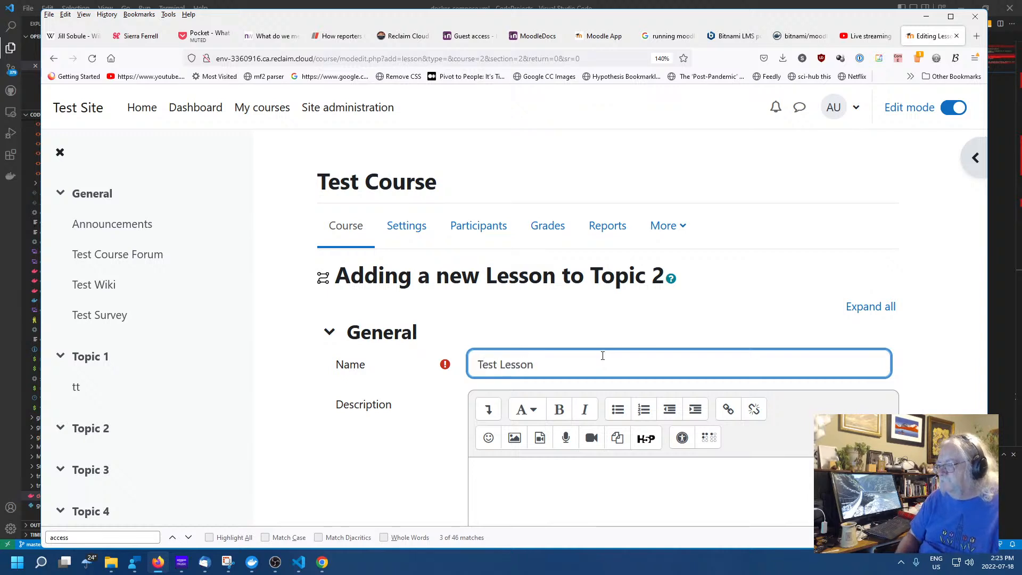
left_click(685, 468)
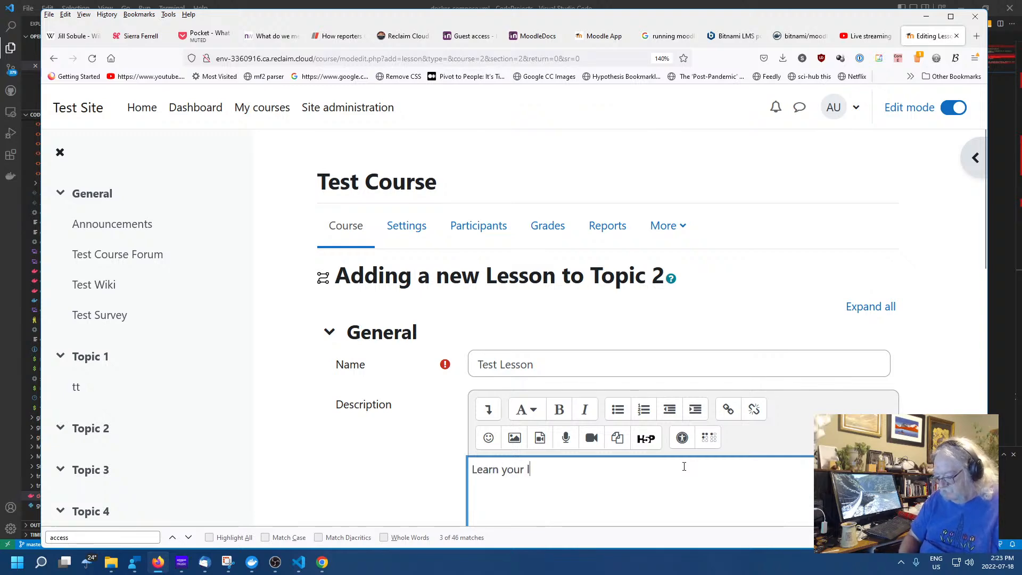
scroll(684, 466, "down", 5)
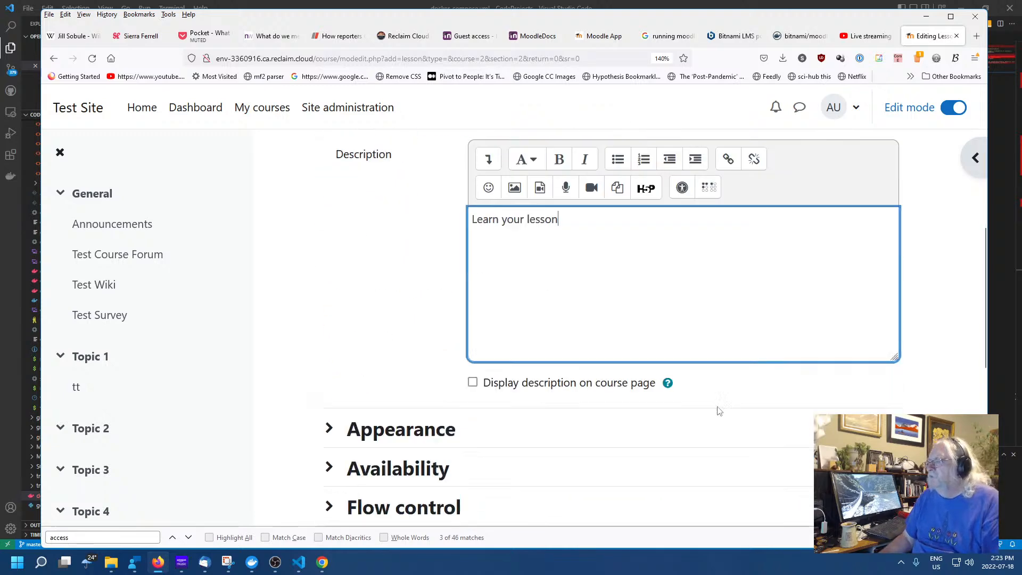
scroll(577, 394, "down", 7)
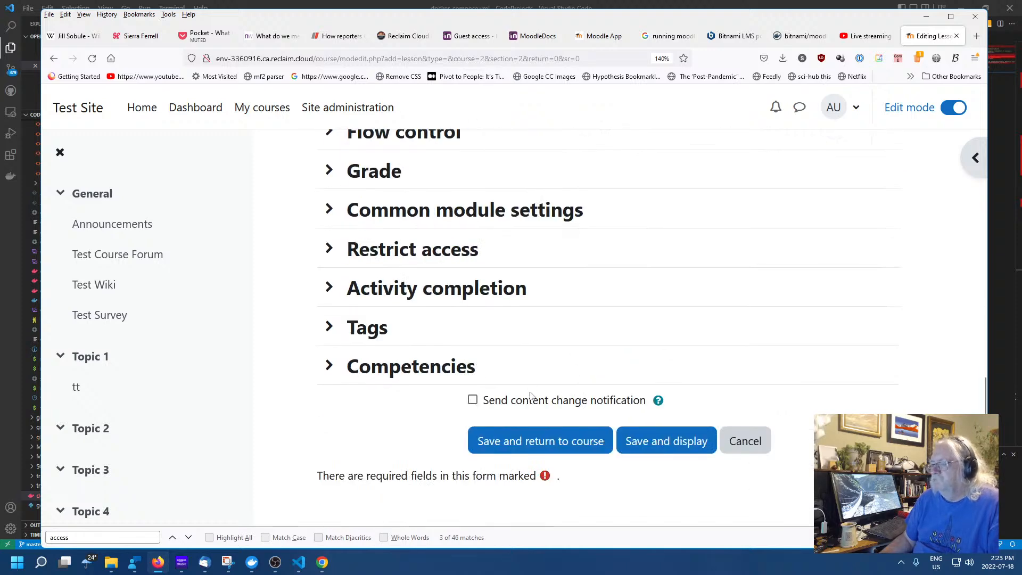
left_click(514, 445)
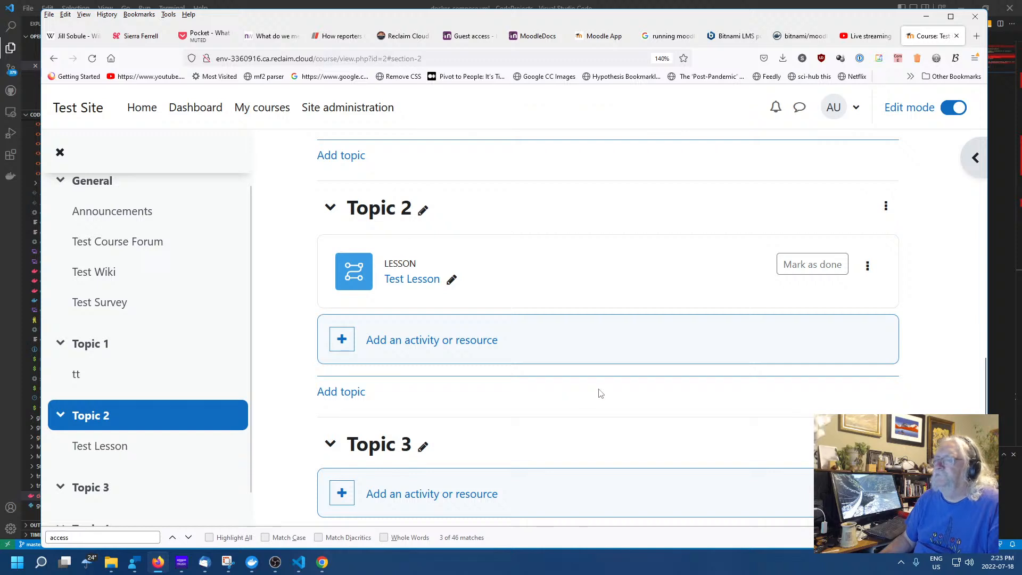
Open Test Lesson for editing and add a cluster as its first page
left_click(394, 279)
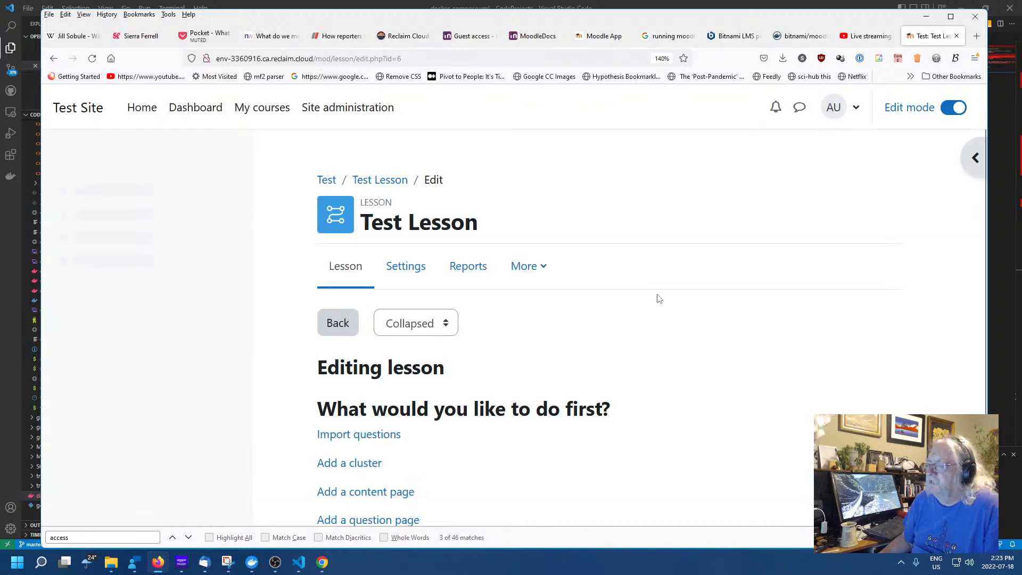
scroll(585, 340, "down", 2)
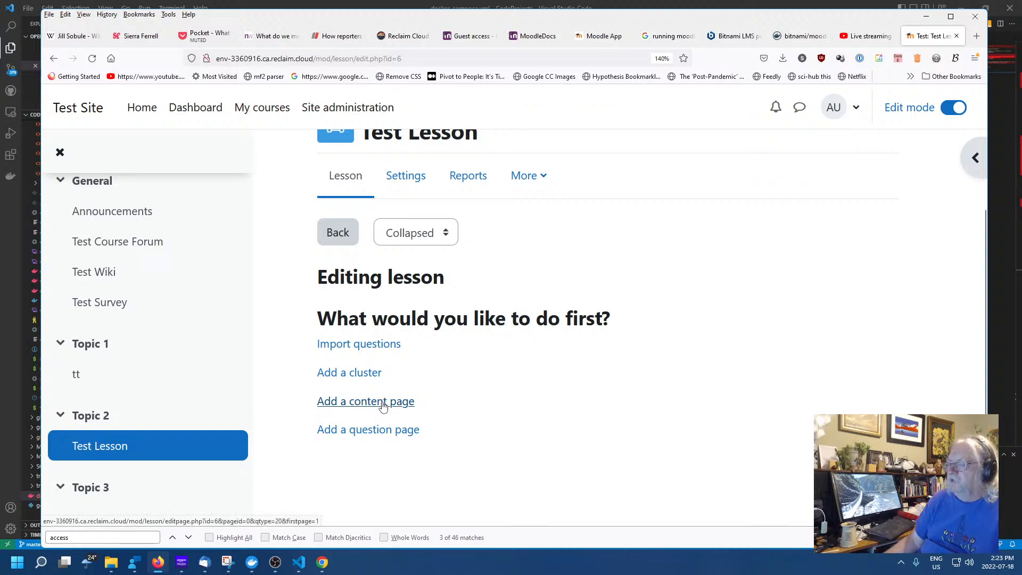
left_click(359, 372)
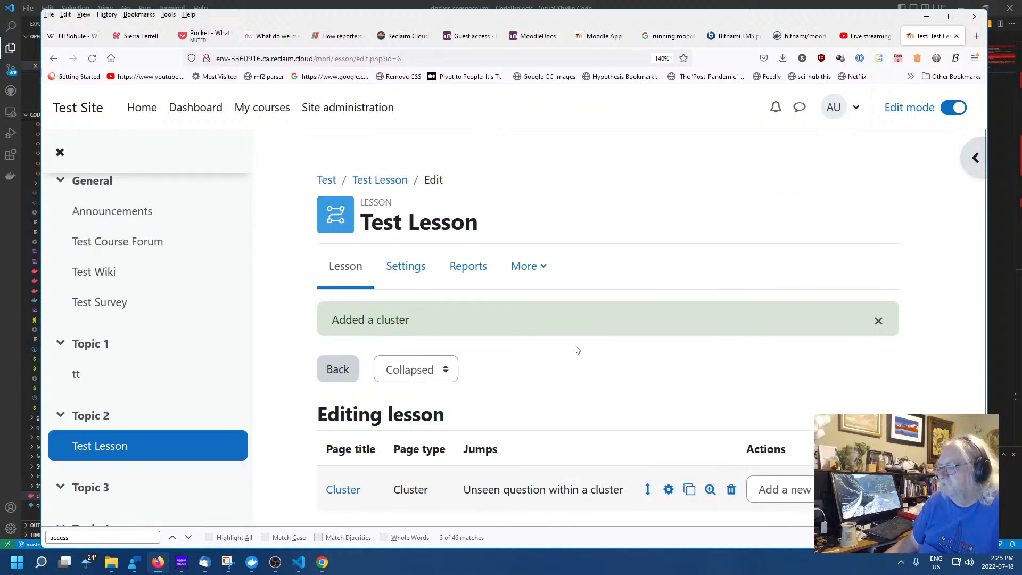
scroll(577, 351, "down", 1)
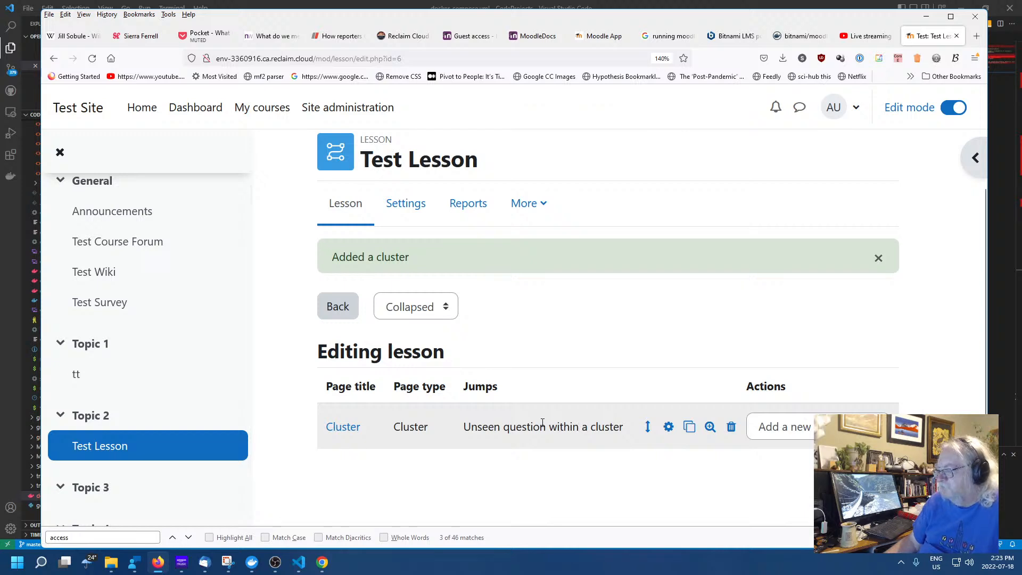
scroll(532, 371, "up", 2)
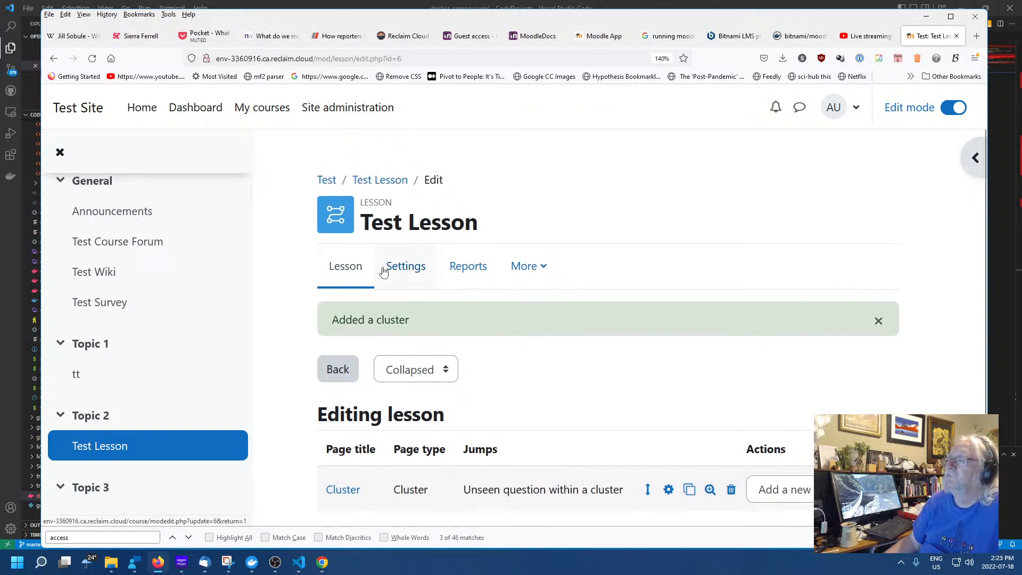
Check Test Lesson's Settings, Reports and Lesson tabs, then reopen it from Topic 2
left_click(404, 268)
scroll(619, 372, "down", 3)
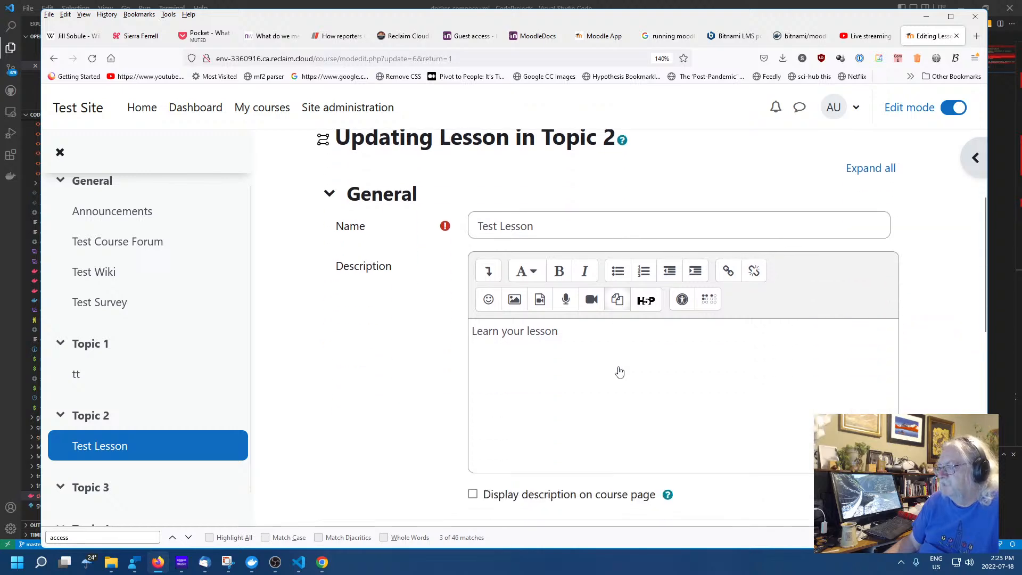
scroll(476, 326, "up", 3)
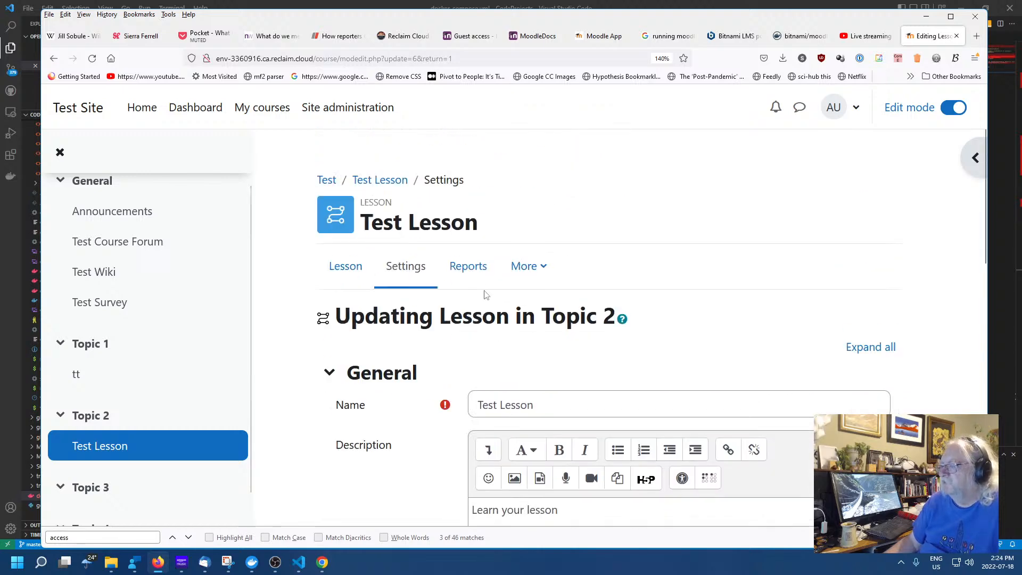
left_click(468, 266)
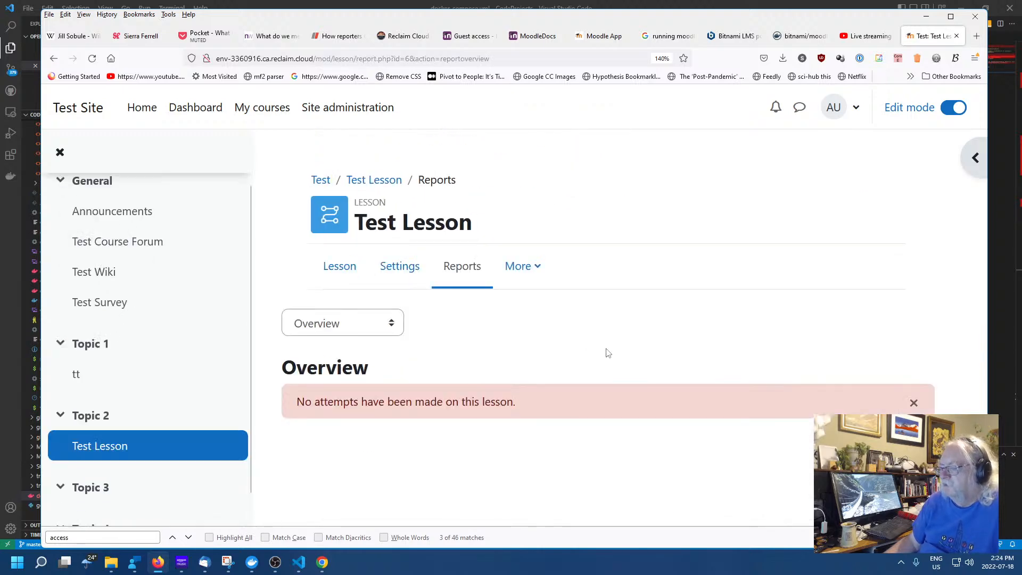
left_click(339, 266)
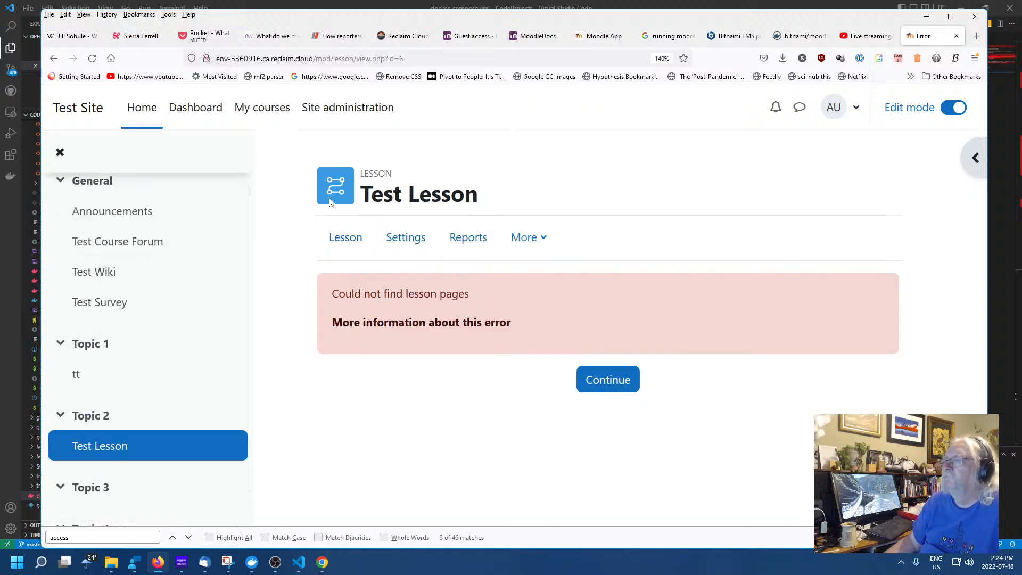
left_click(346, 243)
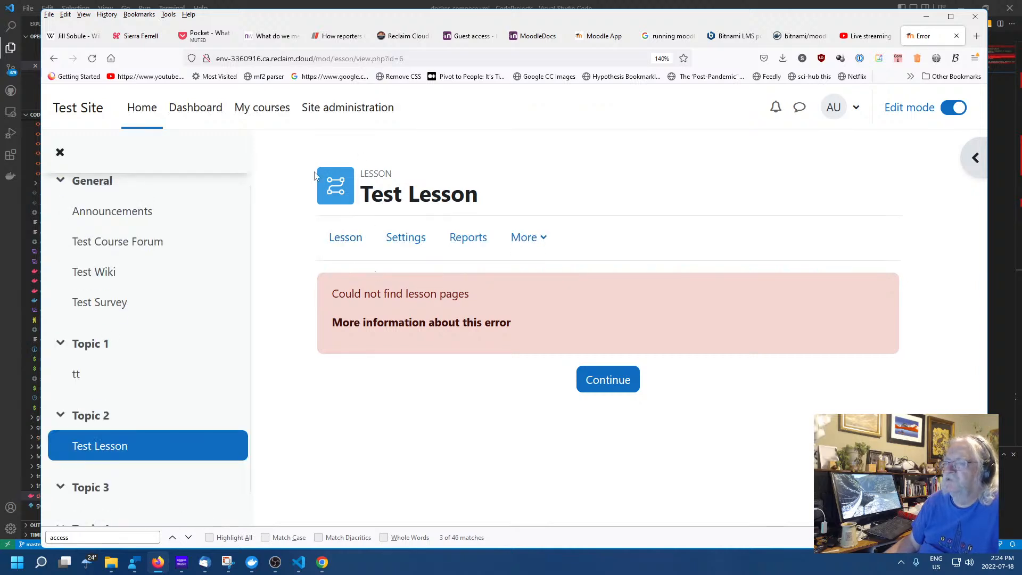
left_click(103, 417)
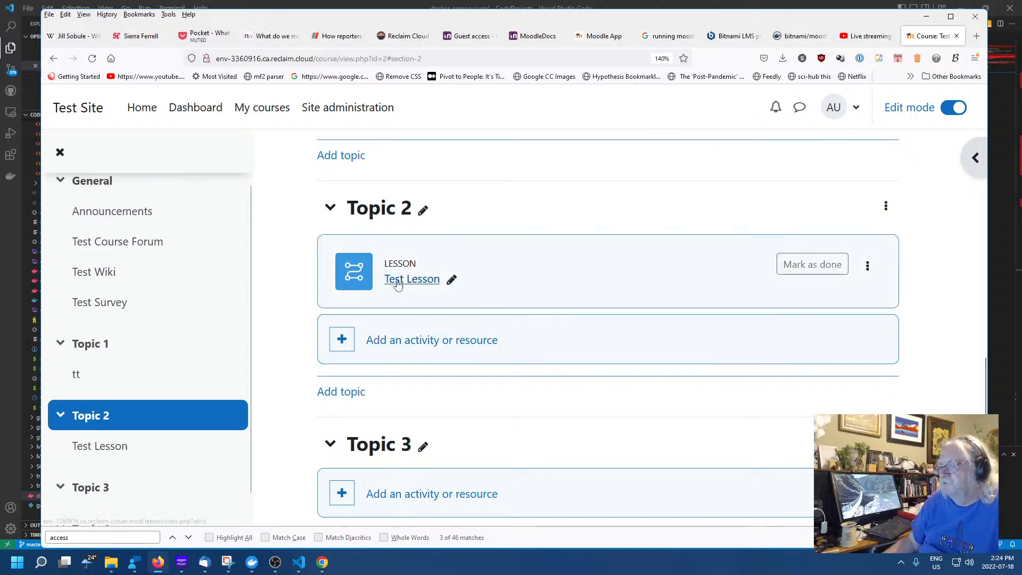
left_click(400, 279)
Reload the lesson view and scroll through Test Lesson's settings form
left_click(347, 236)
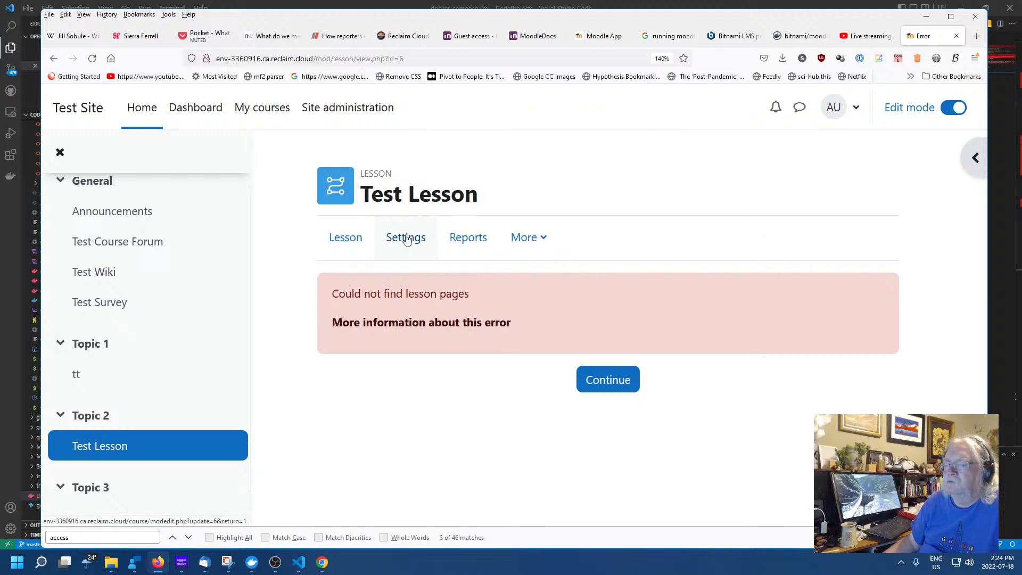
left_click(421, 238)
scroll(713, 291, "down", 10)
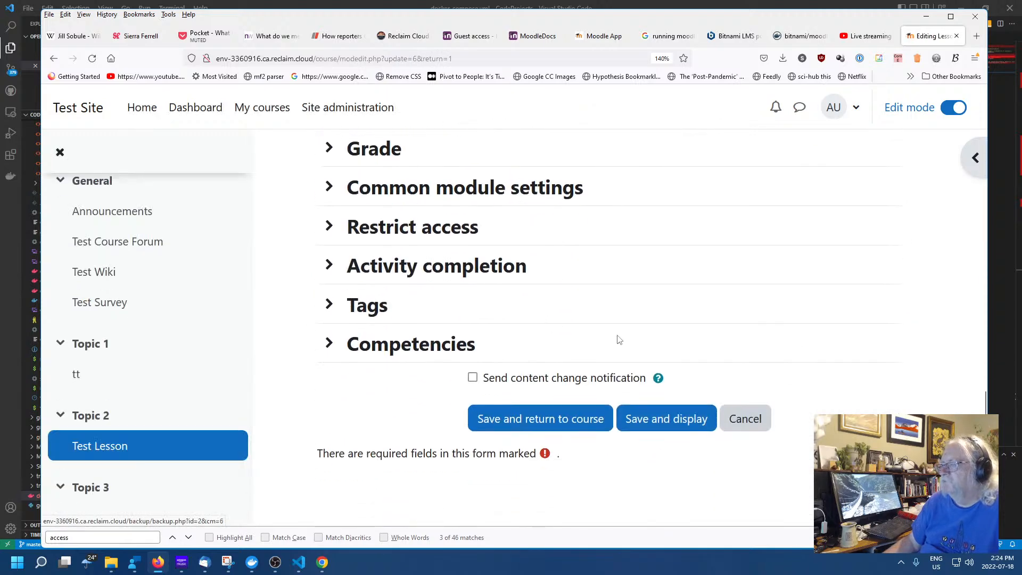
scroll(617, 338, "up", 5)
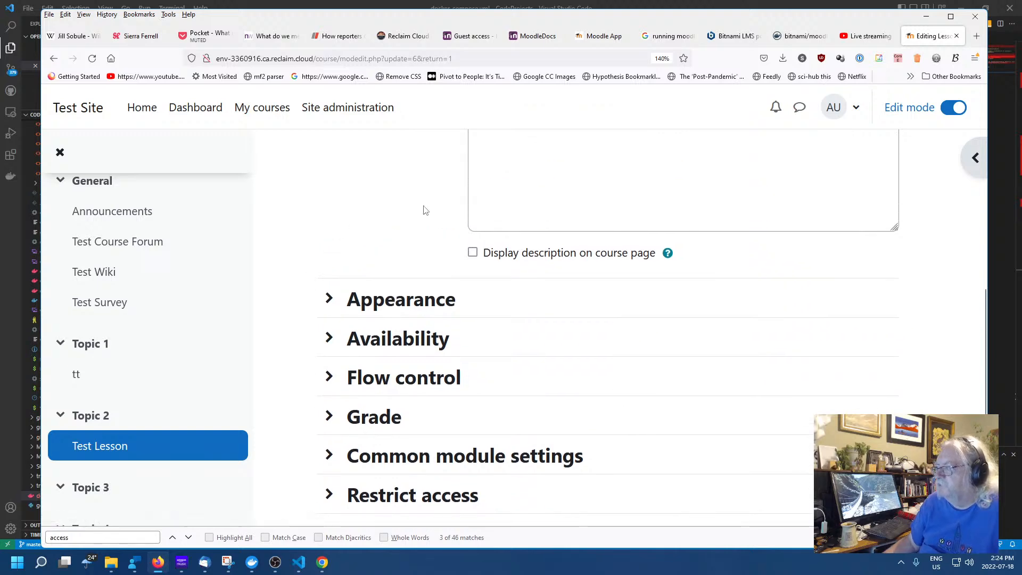
scroll(423, 212, "up", 5)
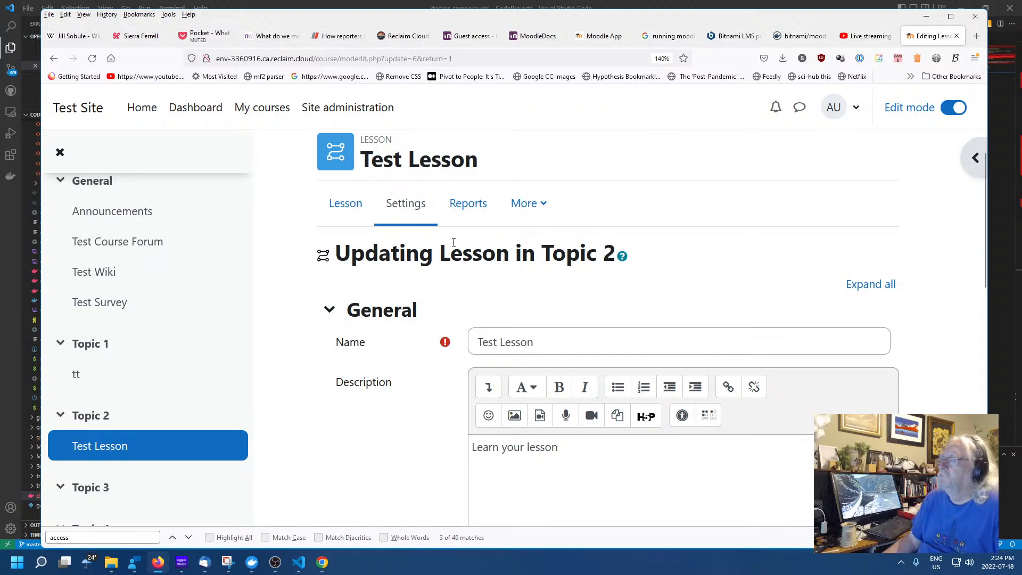
scroll(425, 229, "down", 5)
scroll(439, 221, "down", 4)
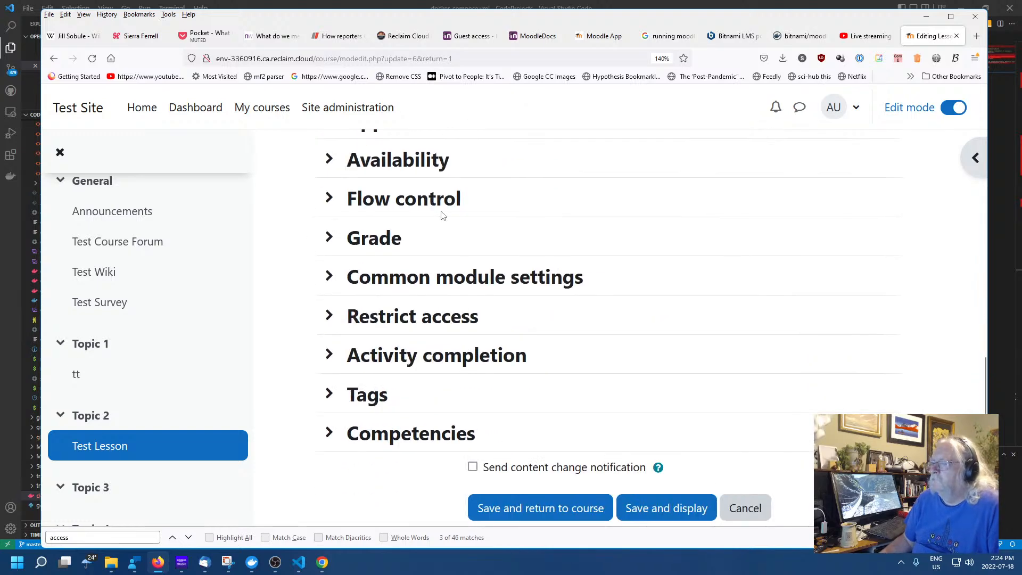
scroll(452, 201, "up", 2)
Expand and collapse Appearance, Availability and Flow control, then open the Reports overview
left_click(329, 210)
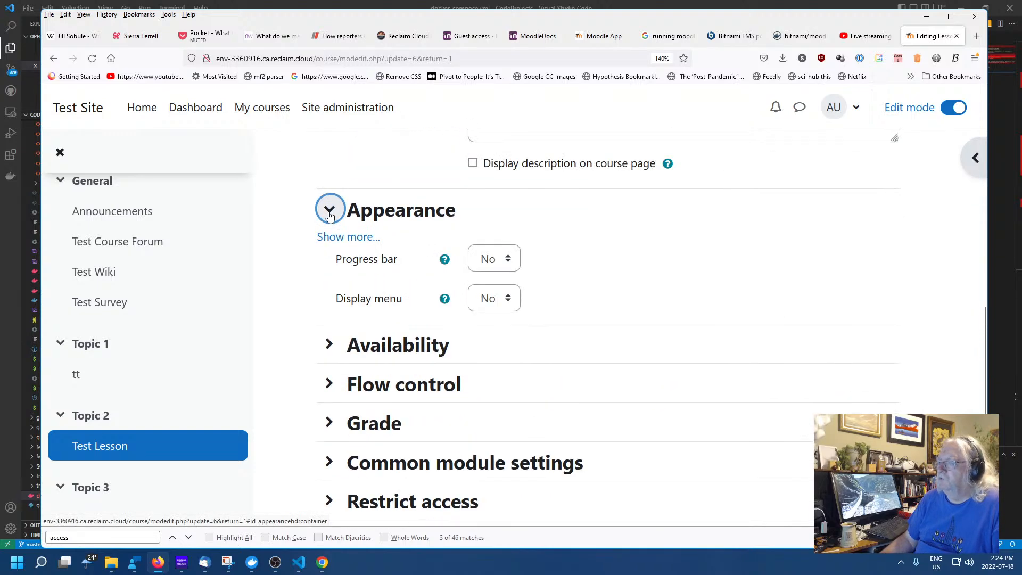
left_click(330, 213)
left_click(330, 250)
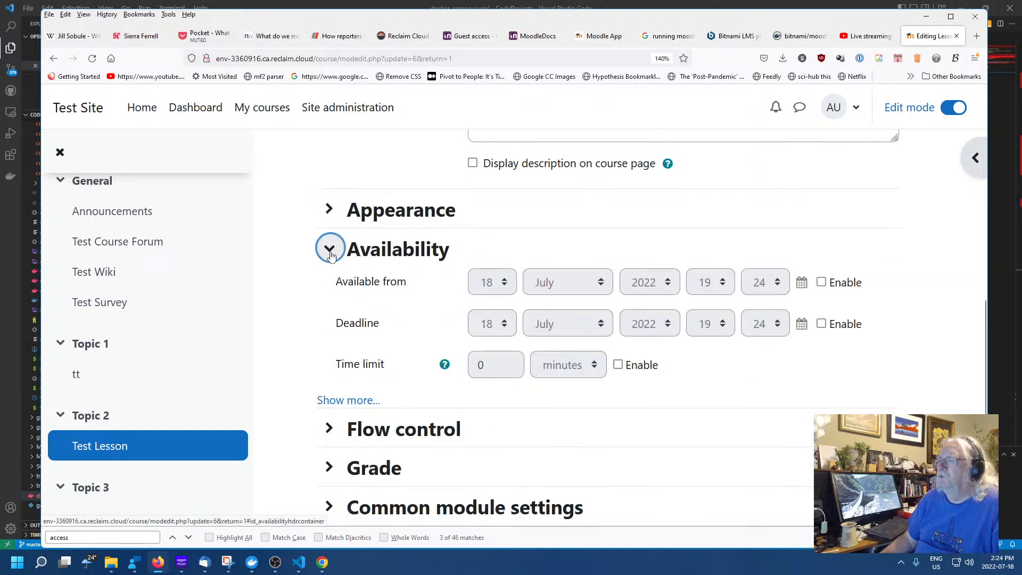
left_click(329, 250)
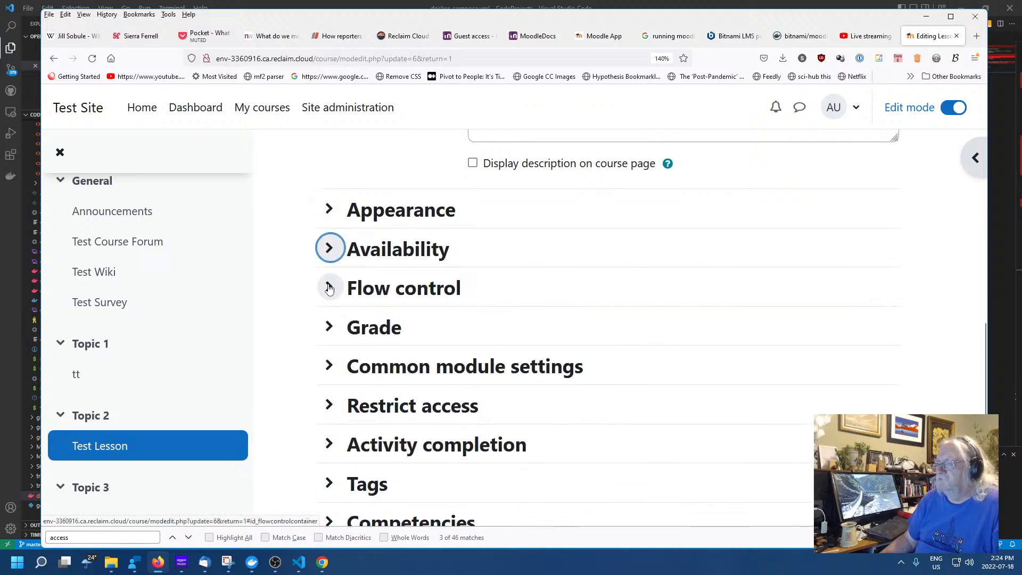
left_click(330, 288)
left_click(330, 288)
scroll(361, 303, "down", 3)
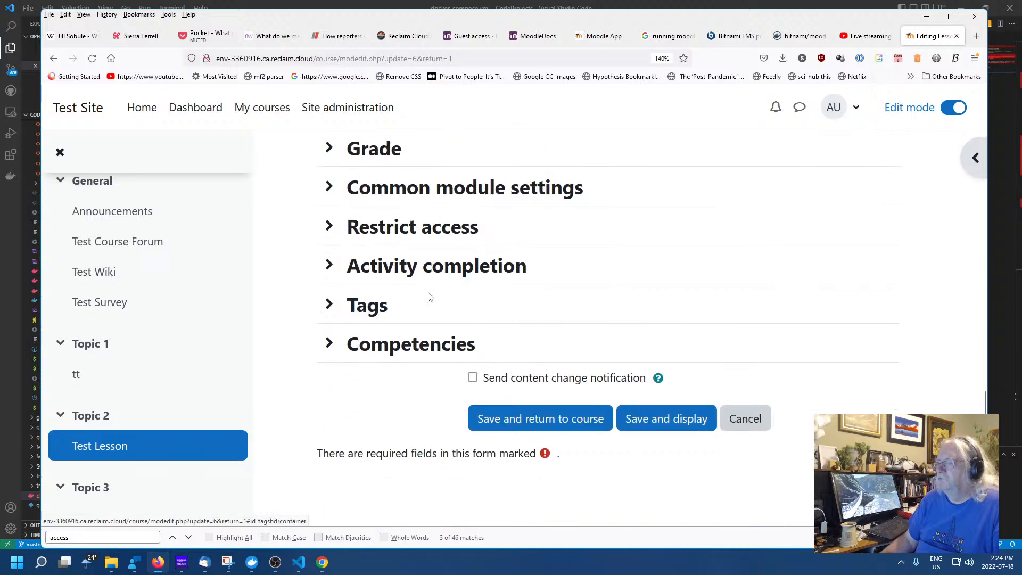
scroll(543, 355, "up", 9)
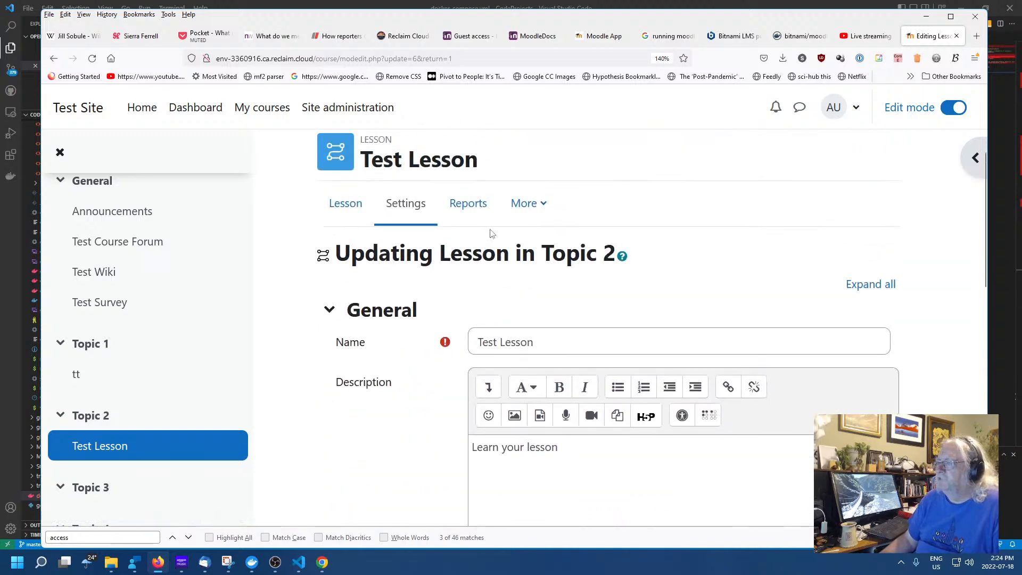
left_click(471, 203)
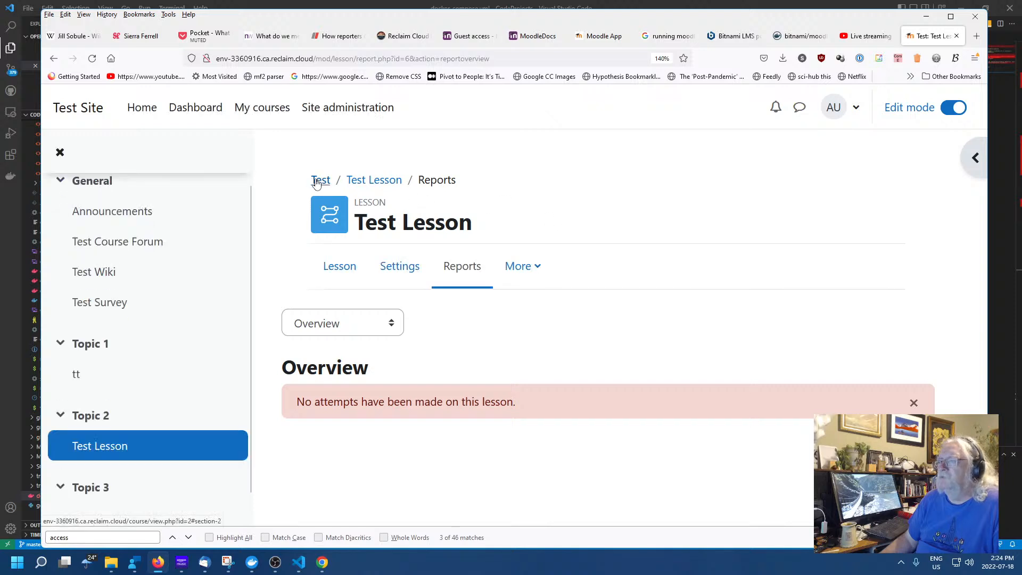
Open Test Lesson and read more about its 'Could not find lesson pages' error
left_click(352, 184)
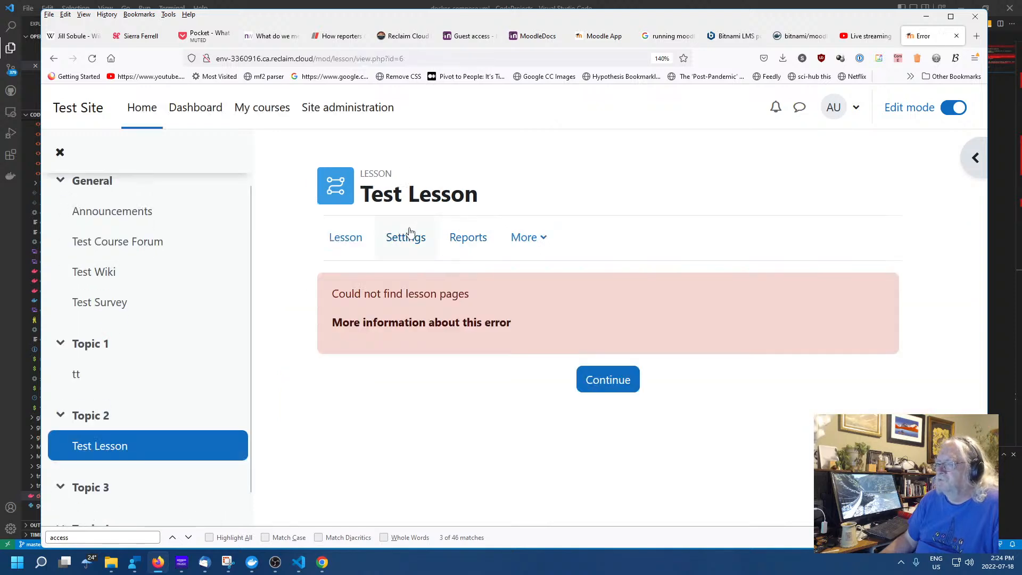
left_click(356, 239)
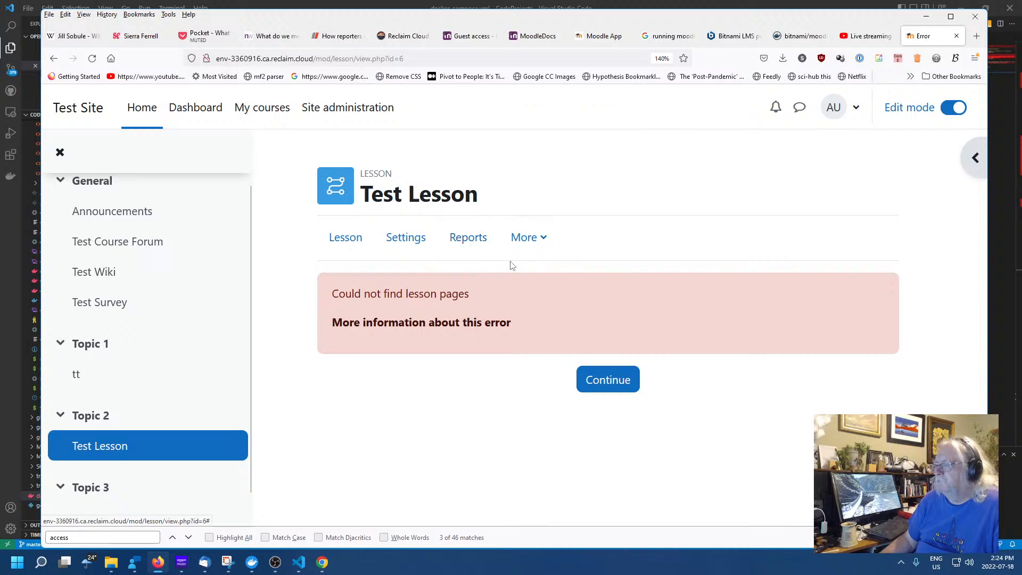
left_click(470, 325)
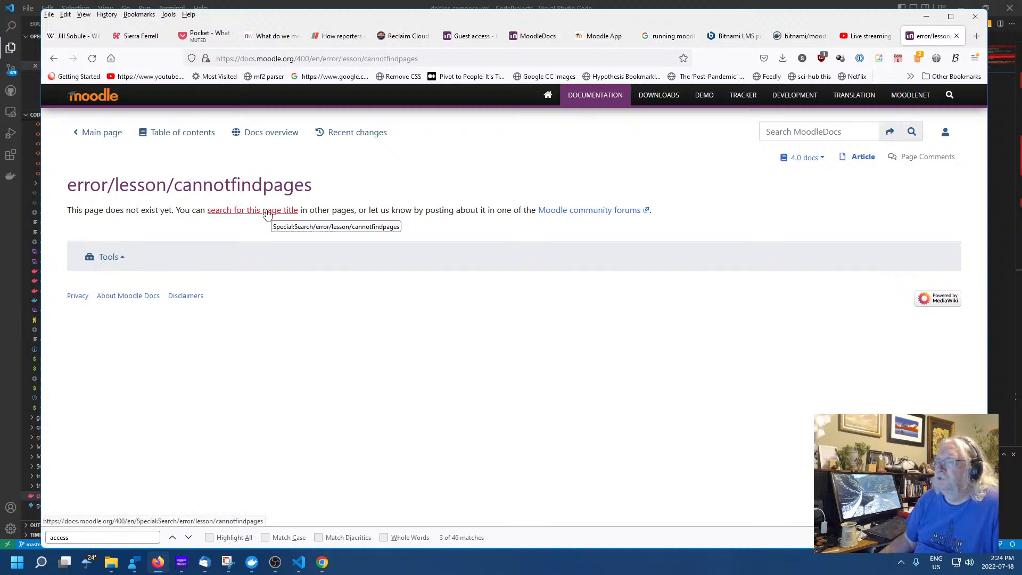
left_click(53, 59)
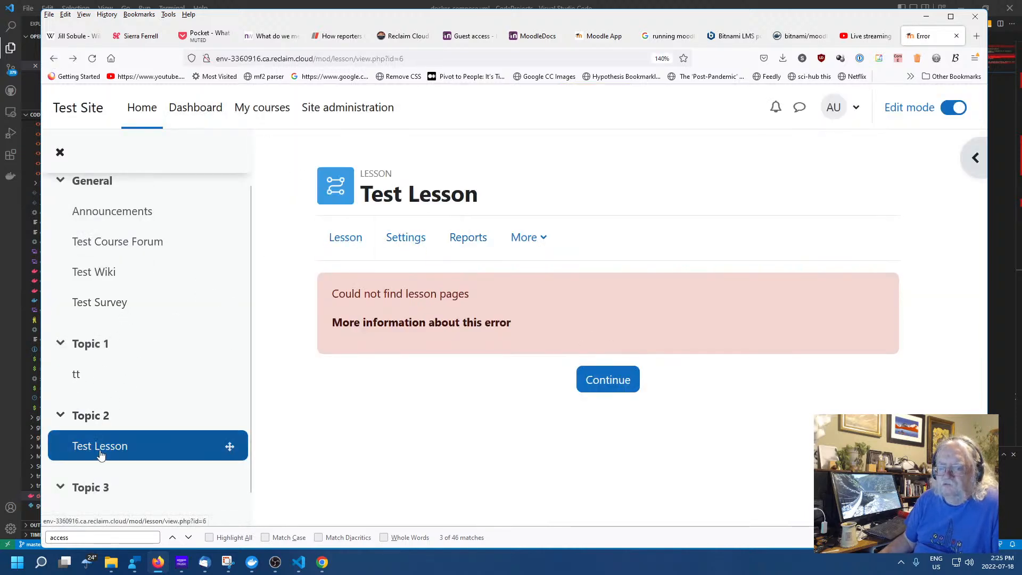
left_click(103, 452)
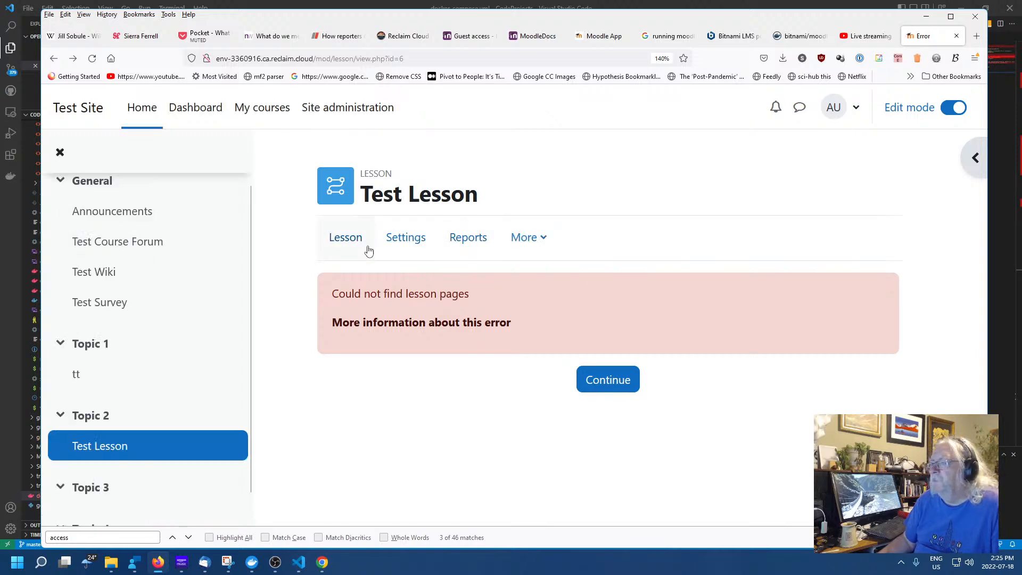
Check the lesson view's More menu, then return to Topic 2 on the course page
left_click(351, 240)
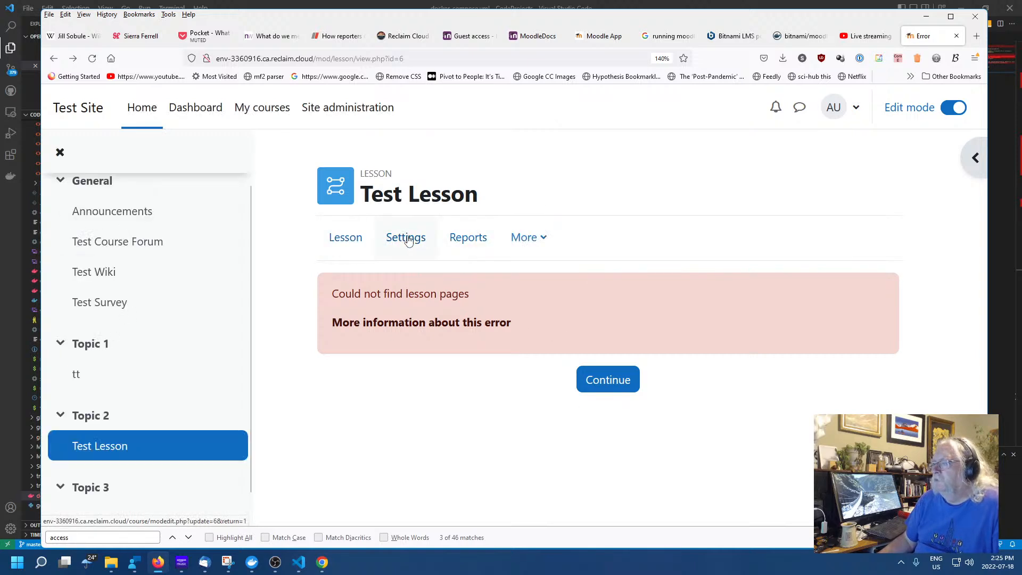
left_click(537, 242)
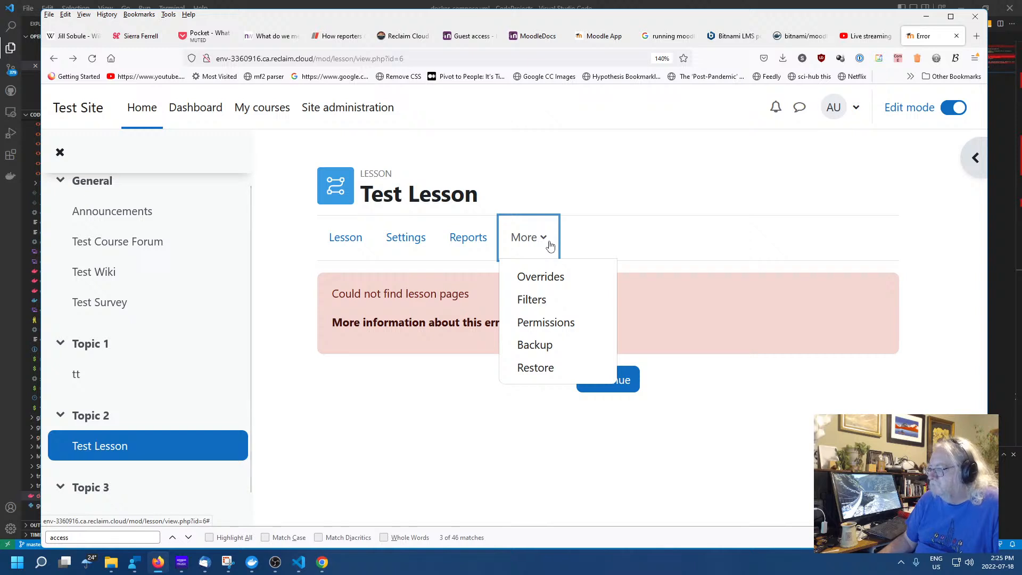
left_click(455, 455)
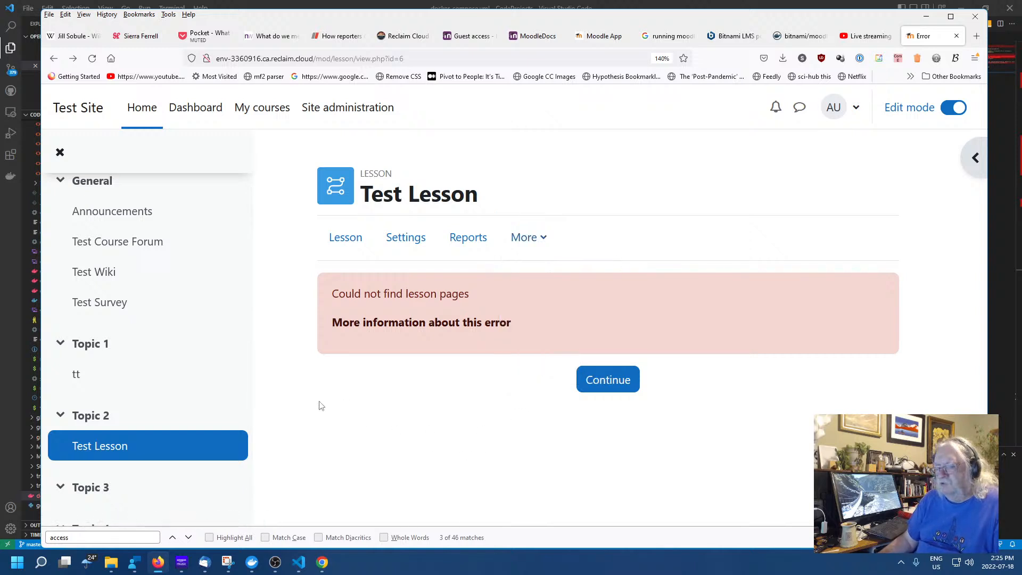
left_click(91, 415)
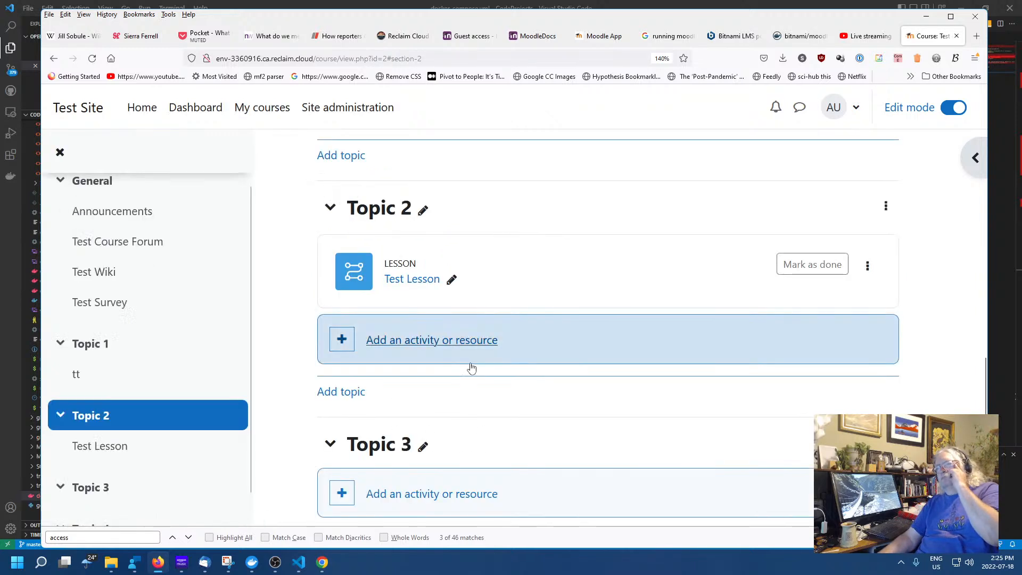
left_click(868, 268)
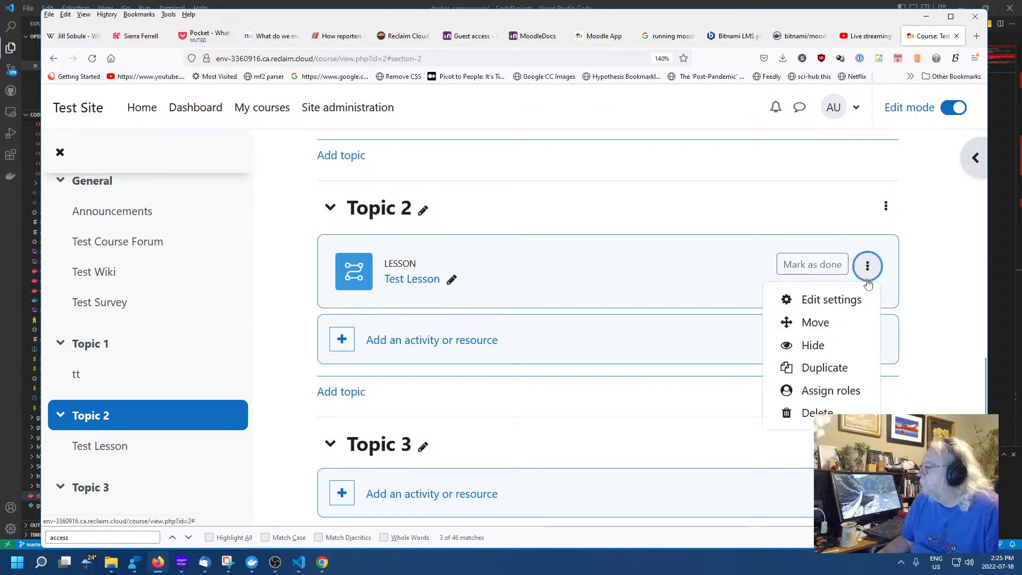
left_click(578, 260)
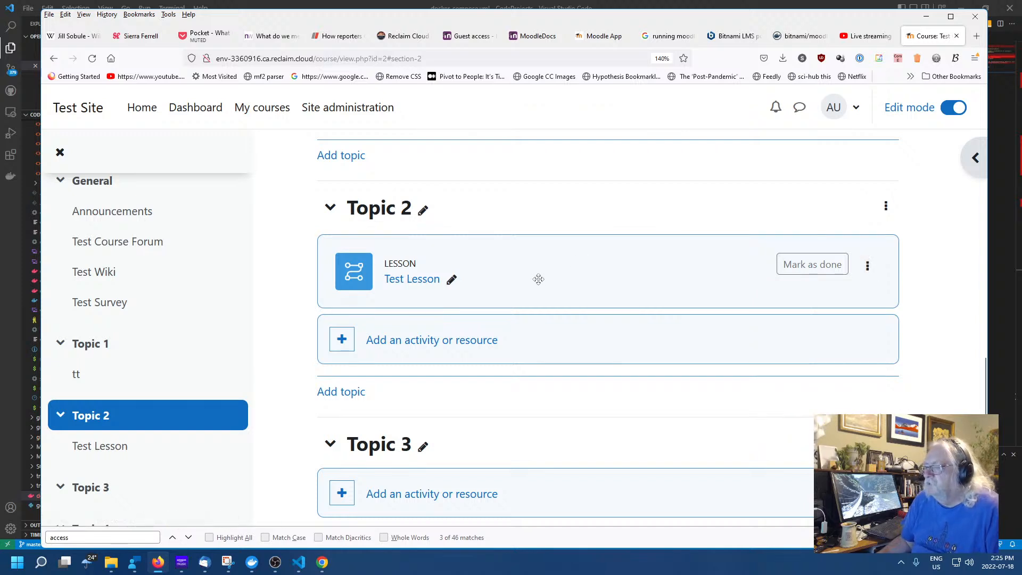
left_click(451, 281)
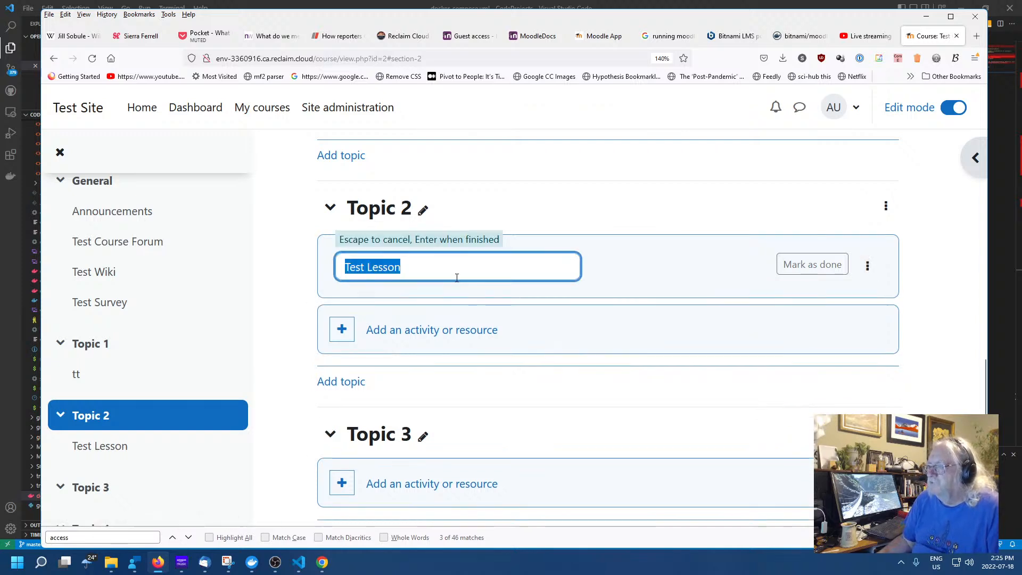
key("Escape")
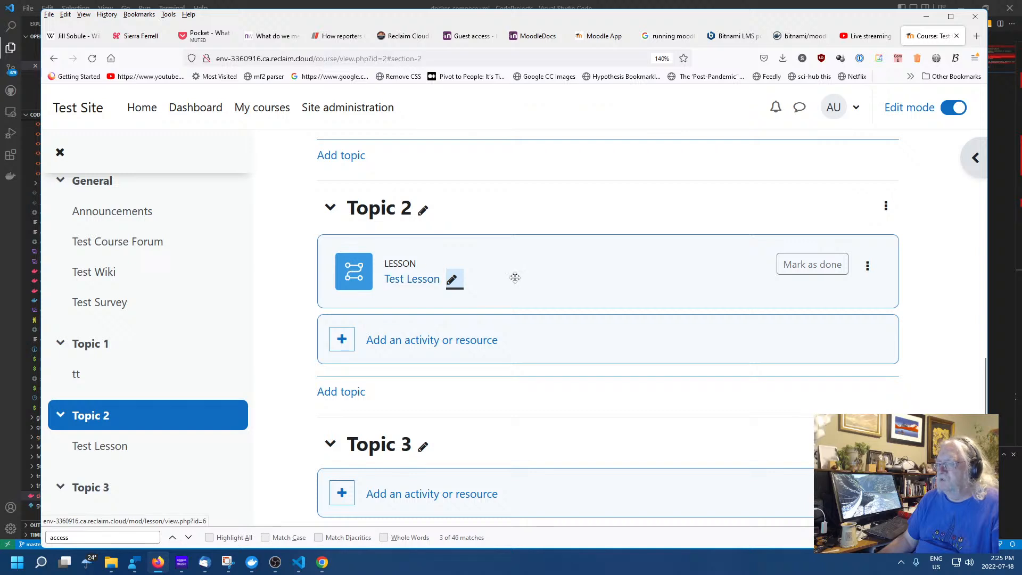
Create a Chat activity 'chat' in Topic 2 with description 'chat' and save it to the course
left_click(414, 344)
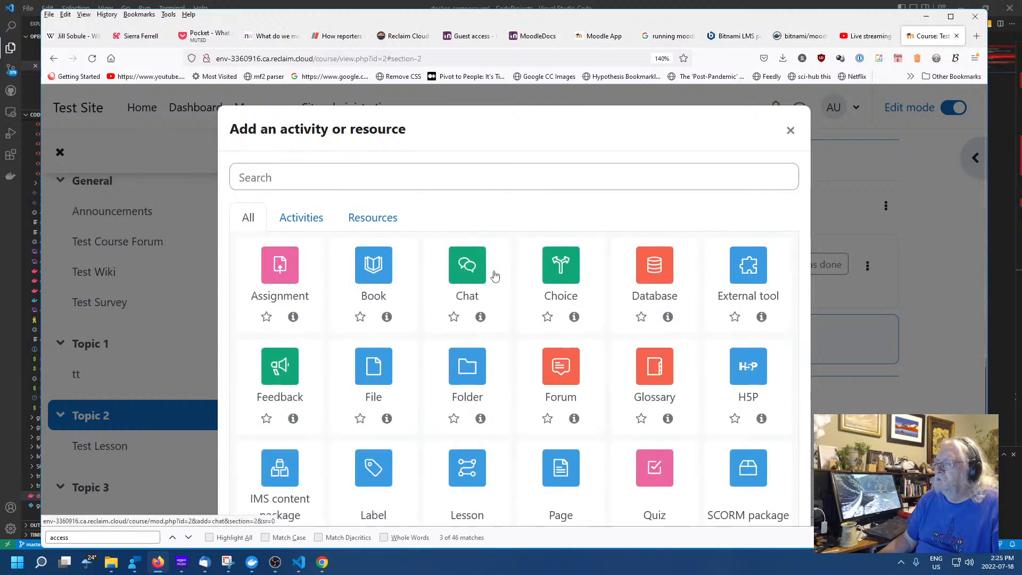
left_click(468, 269)
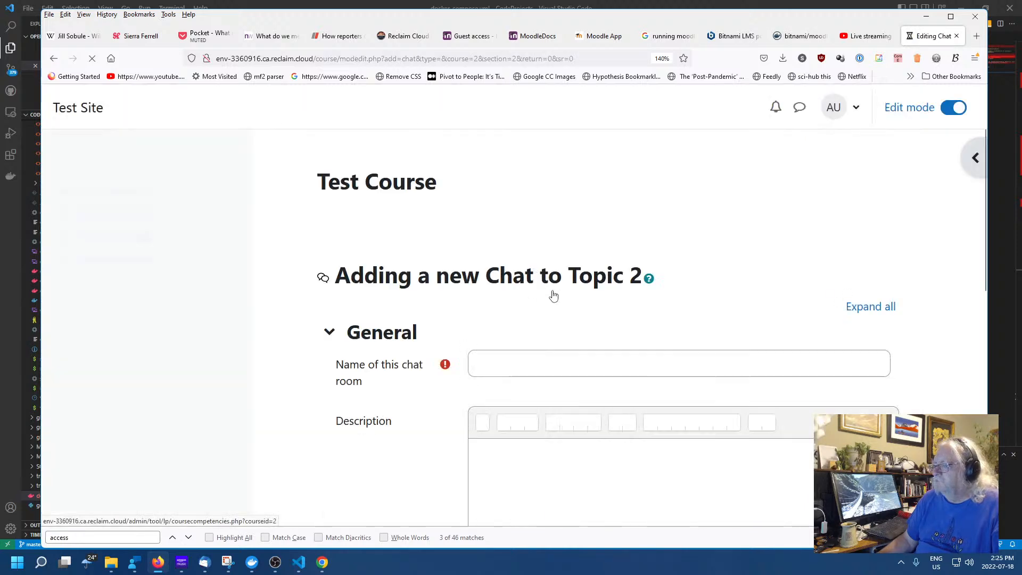
left_click(623, 359)
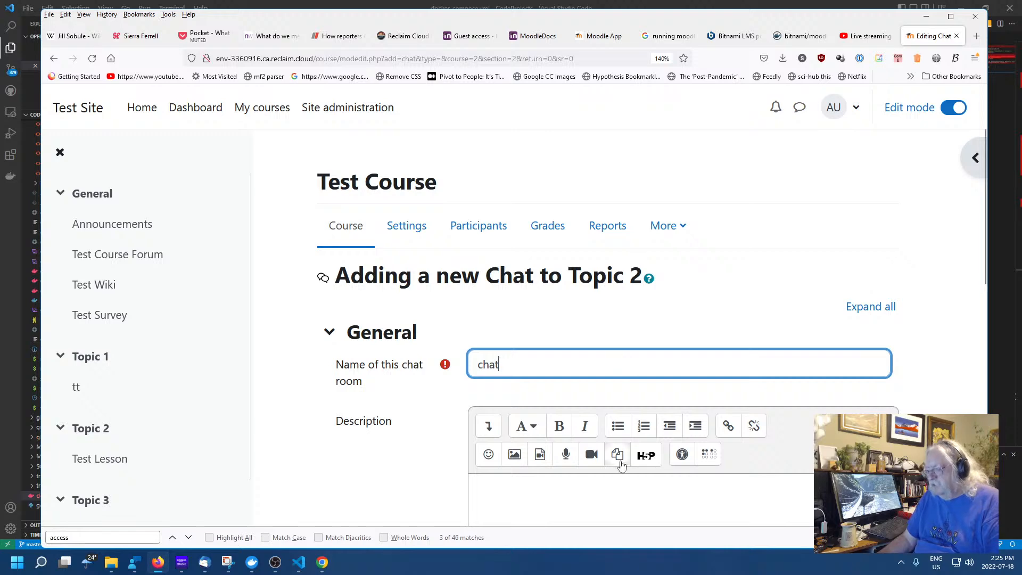
left_click(633, 498)
type("cha")
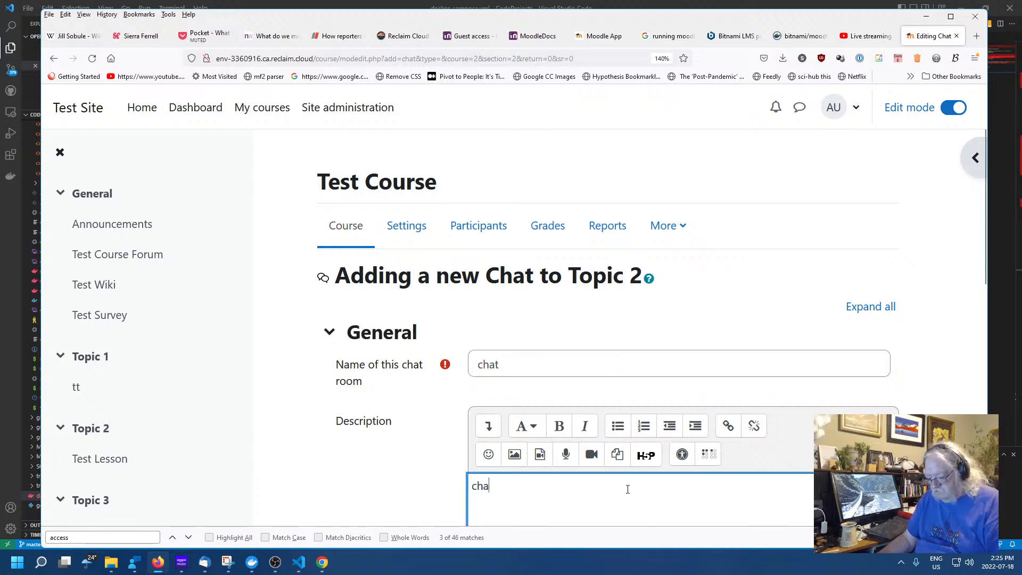
type("t")
scroll(600, 437, "down", 8)
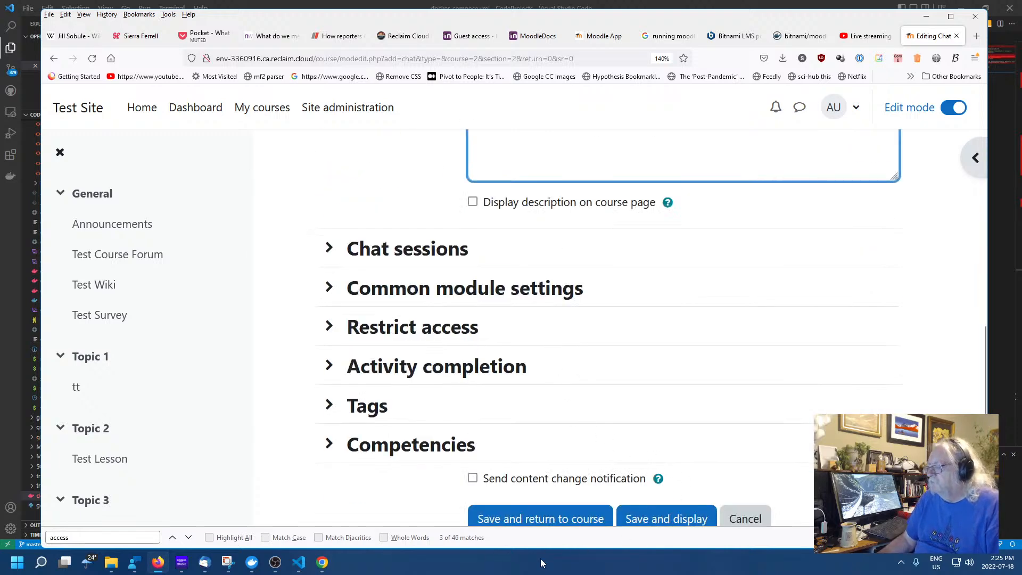
left_click(530, 519)
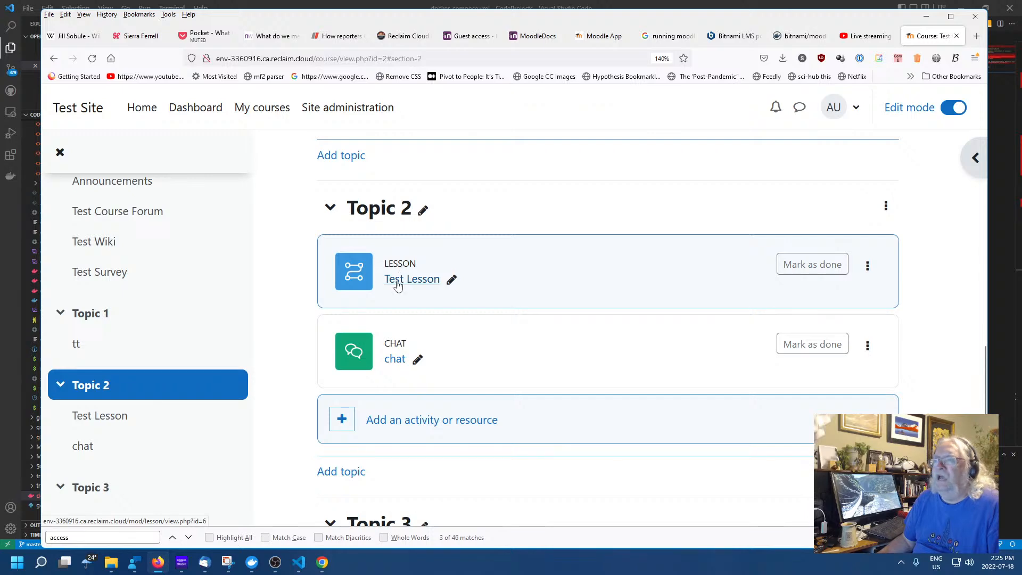
scroll(384, 305, "up", 3)
Open the Test Lesson to confirm it still reports 'Could not find lesson pages'
scroll(448, 340, "down", 3)
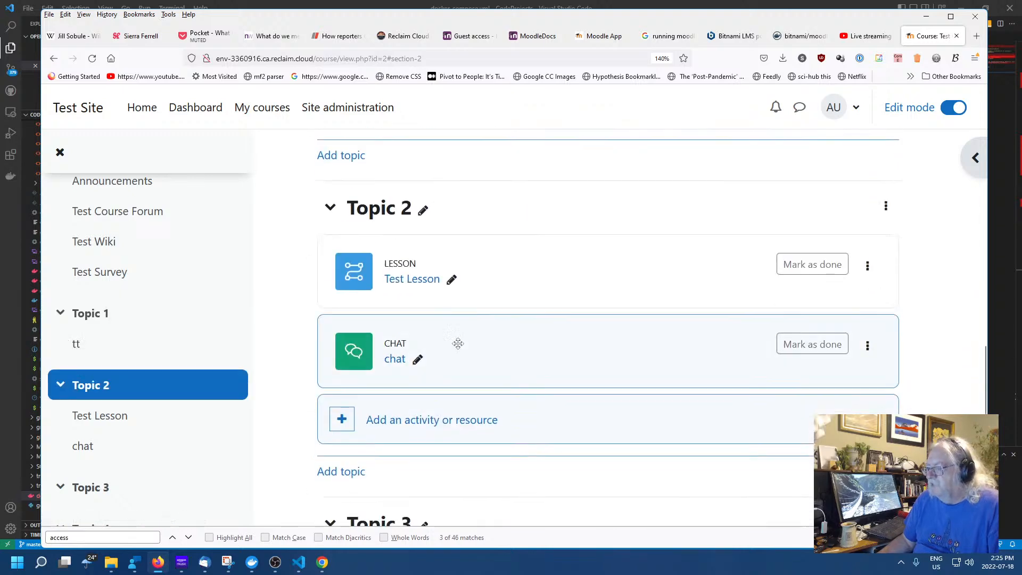
left_click(406, 277)
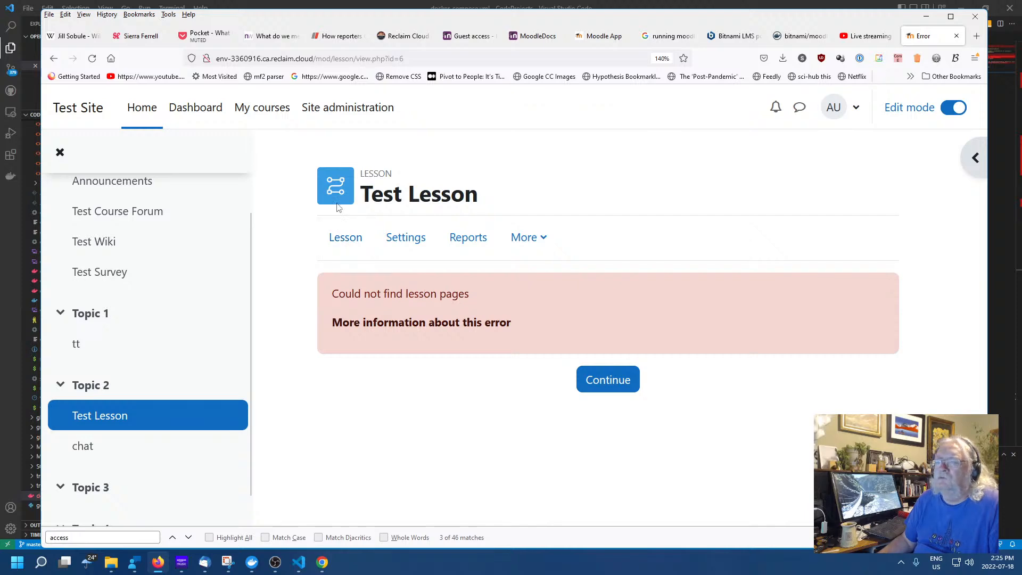
left_click(976, 36)
Search Google for 'moodle add pages to a lesson'
type("moo")
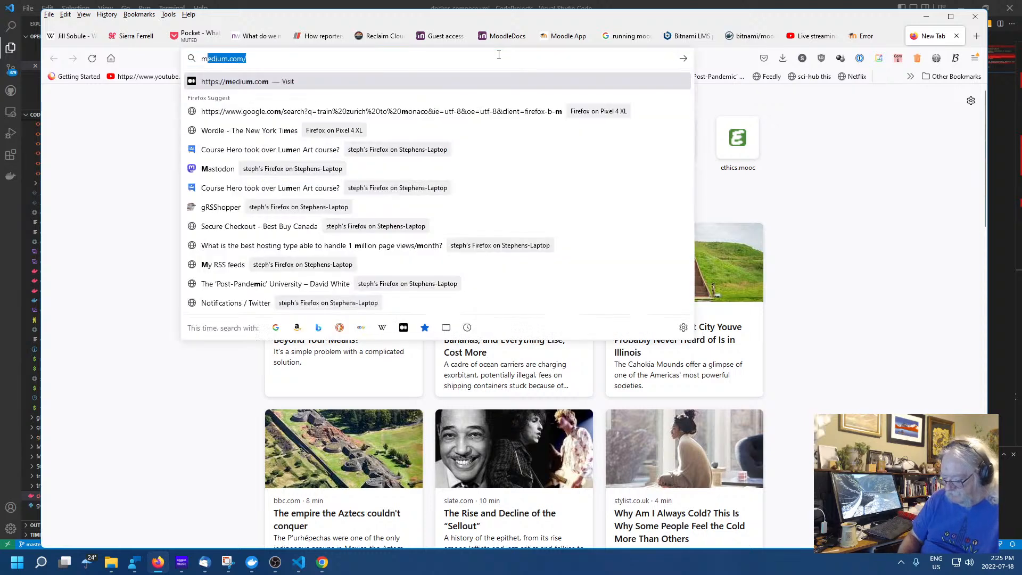
key("BackSpace")
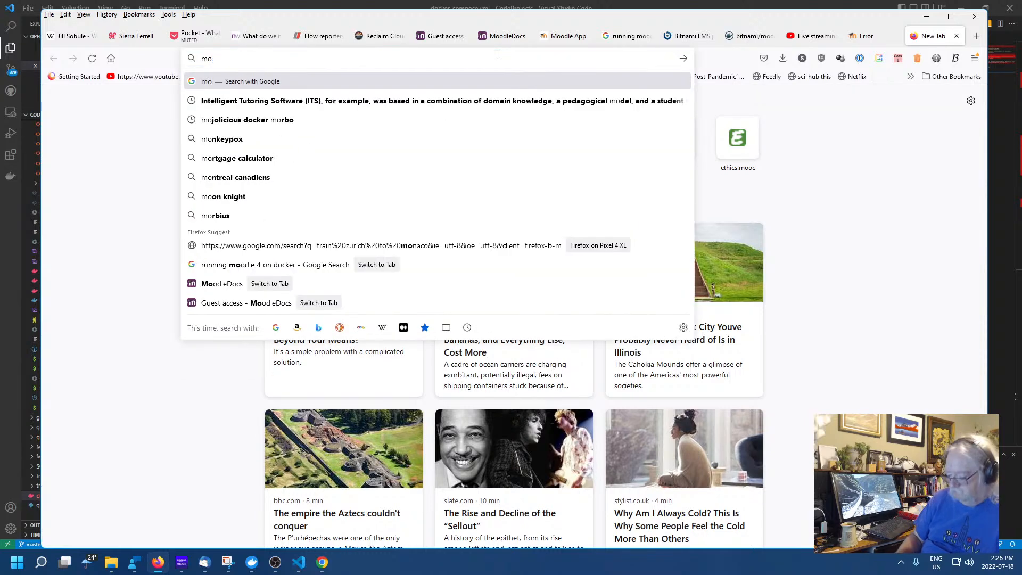
type("odle add p")
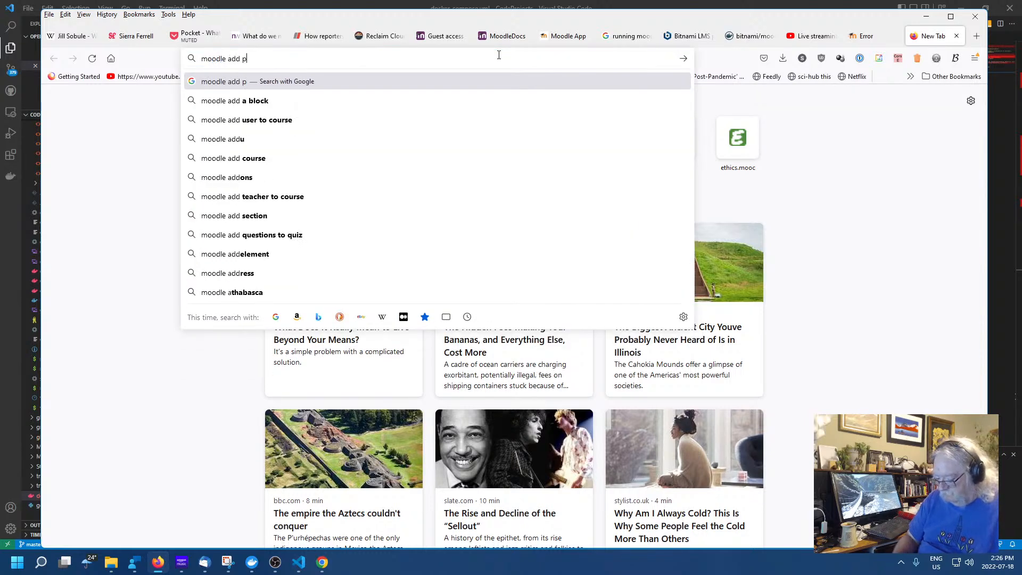
type("ages to a lesson")
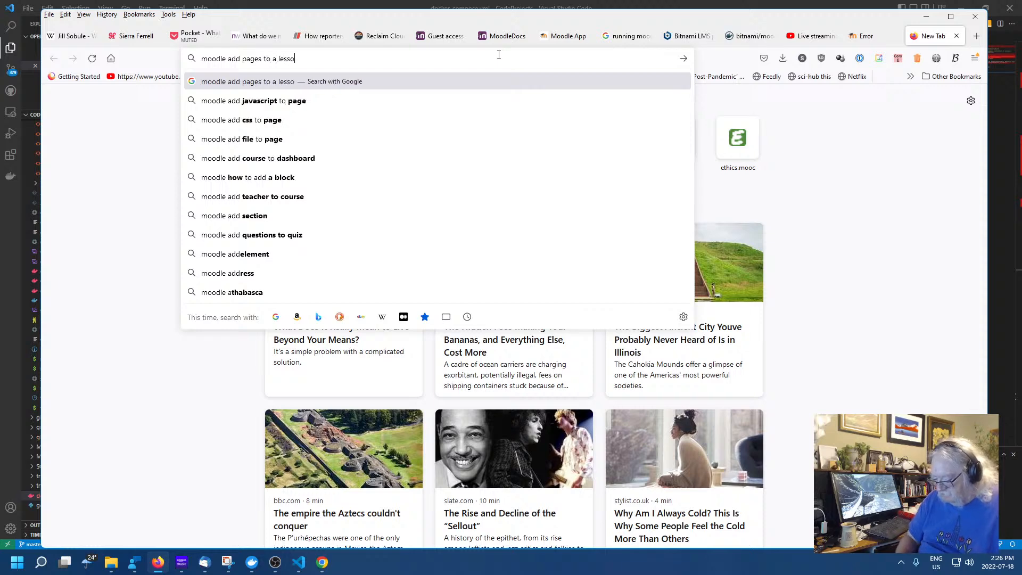
key("Return")
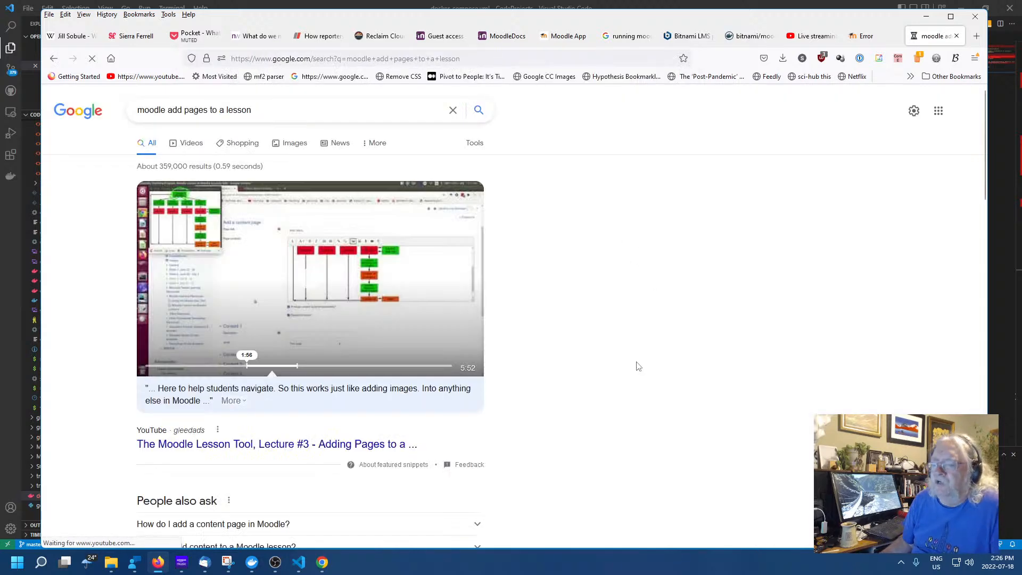
Open the first video result, 'The Moodle Lesson Tool, Lecture #3'
scroll(589, 381, "down", 3)
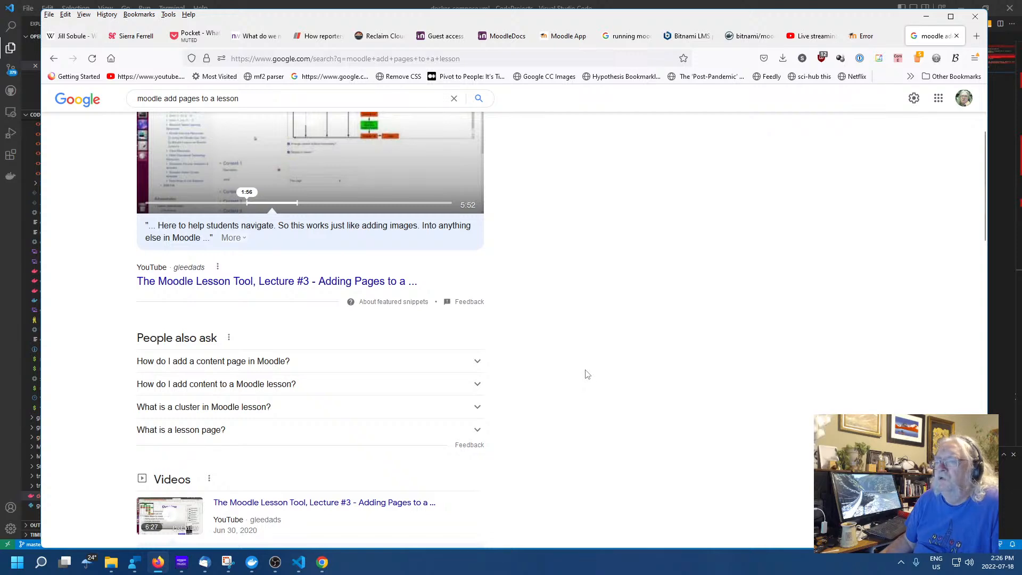
scroll(608, 370, "down", 7)
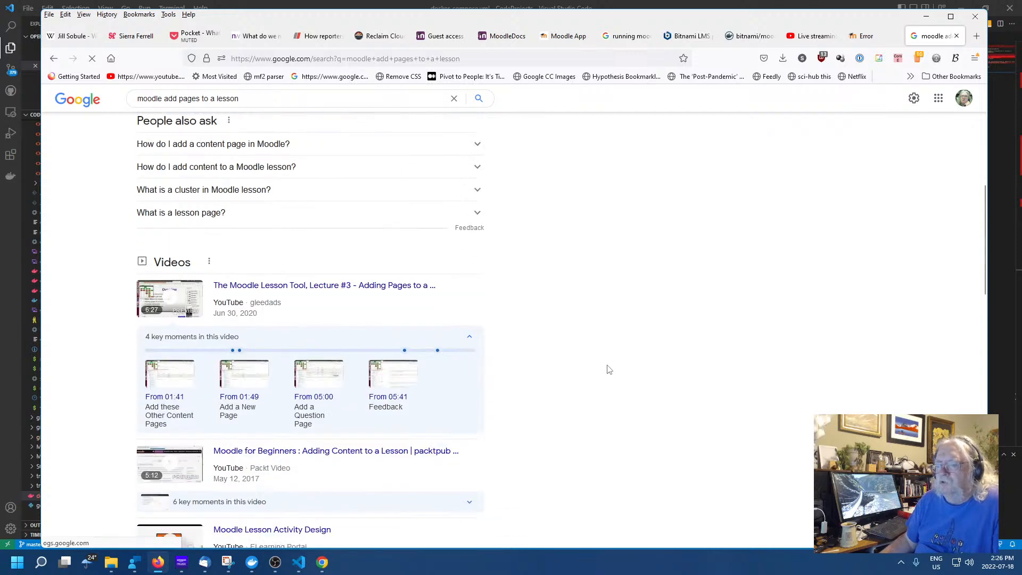
scroll(610, 318, "up", 1)
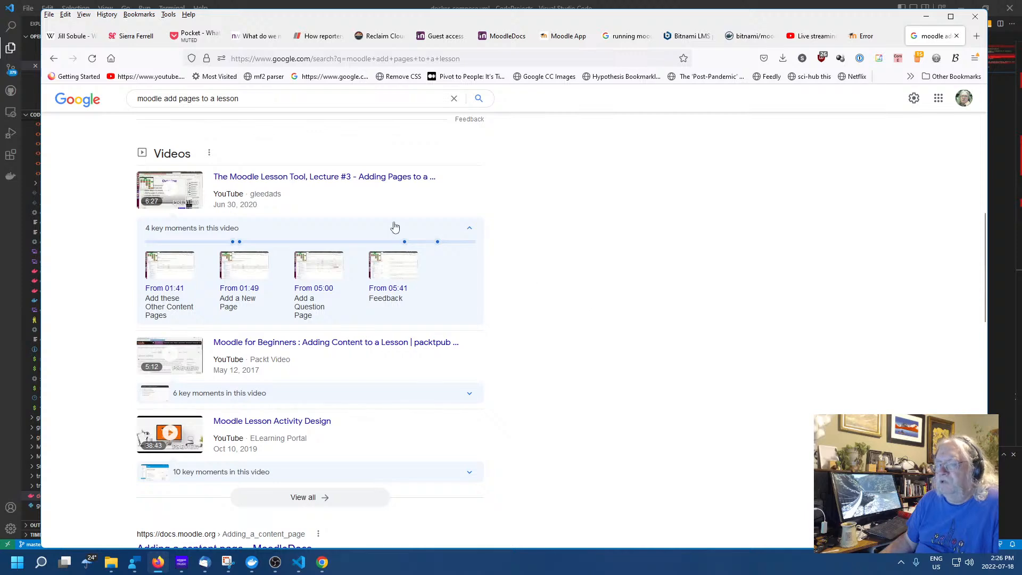
left_click(361, 179)
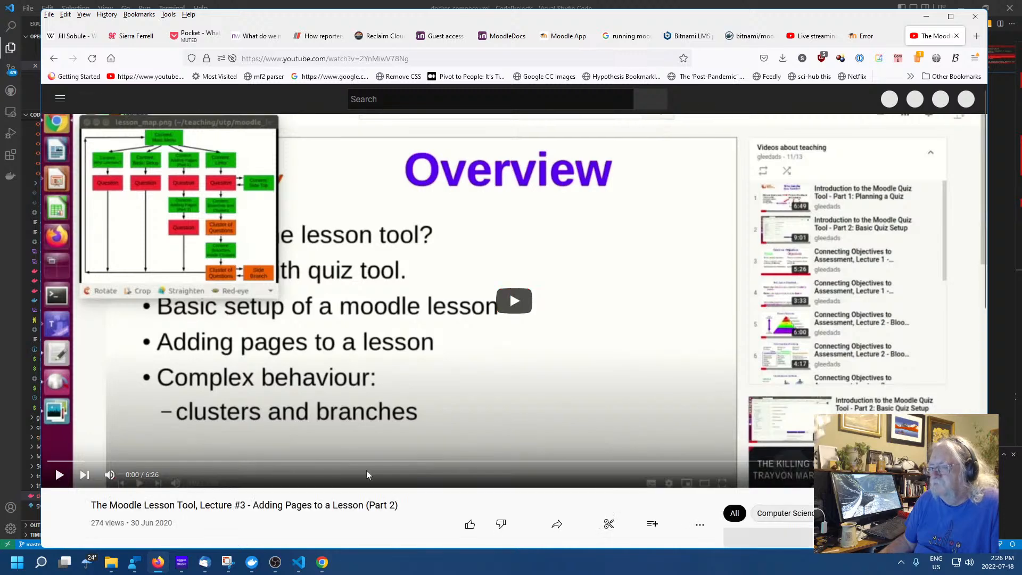
Play the video, skip ahead to about 0:33, and pause it at 0:44
left_click(59, 475)
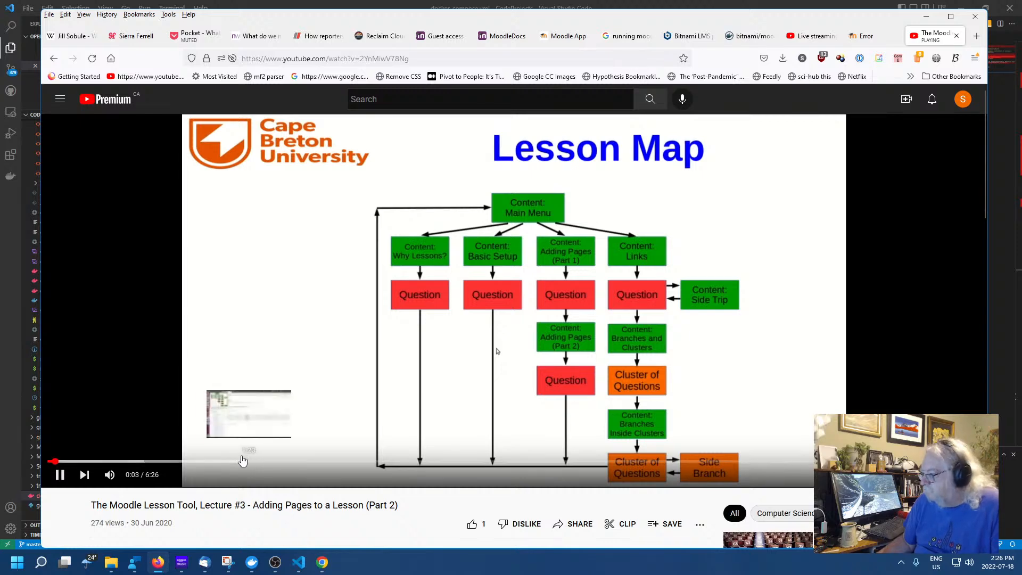
left_click(128, 461)
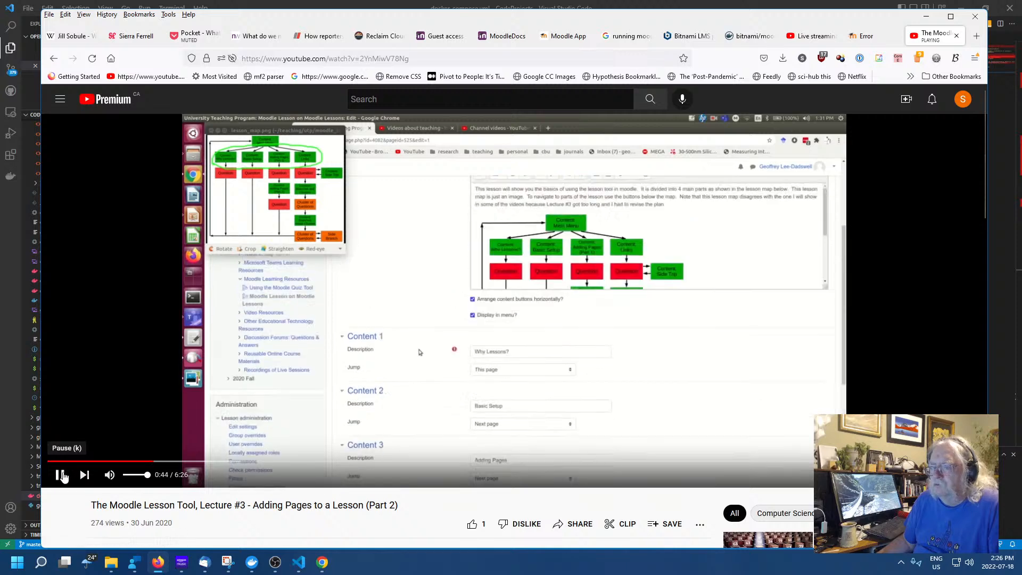
left_click(60, 474)
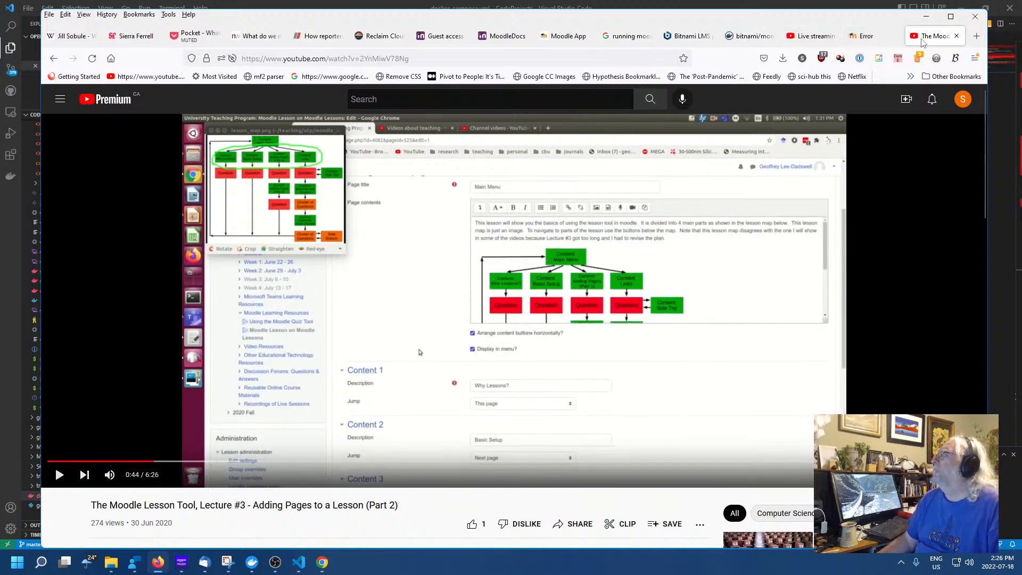
Go back two pages in the browser history, then forward one
left_click(53, 61)
left_click(55, 61)
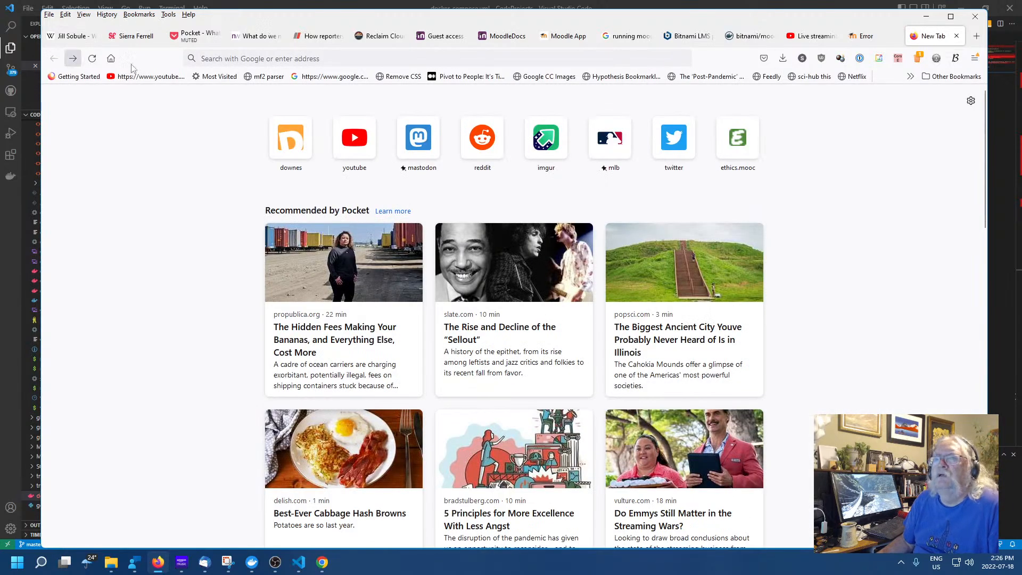
left_click(73, 58)
Return to the Test Lesson error tab and browse the block drawer and lesson options without changing anything
left_click(868, 36)
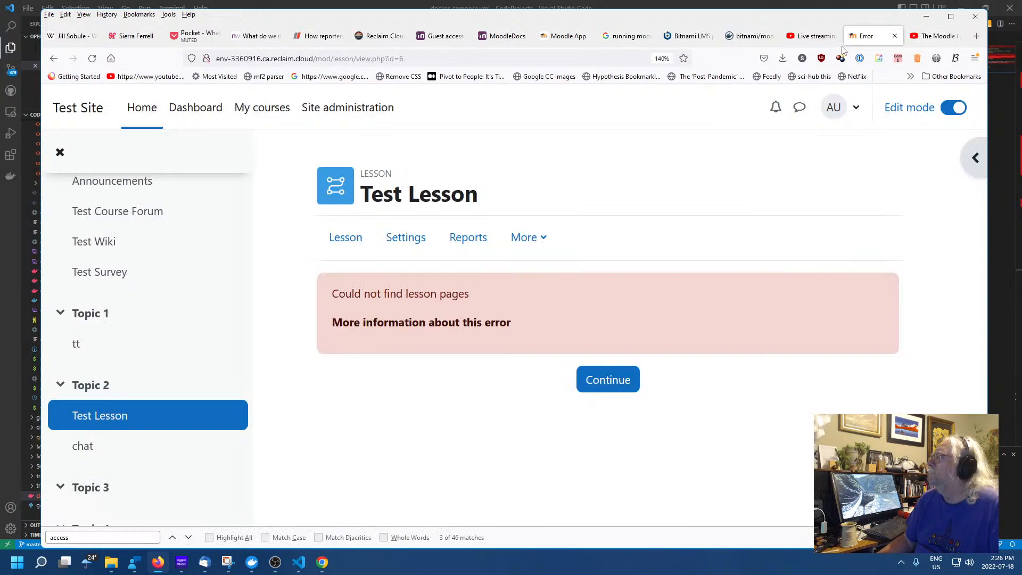
left_click(974, 157)
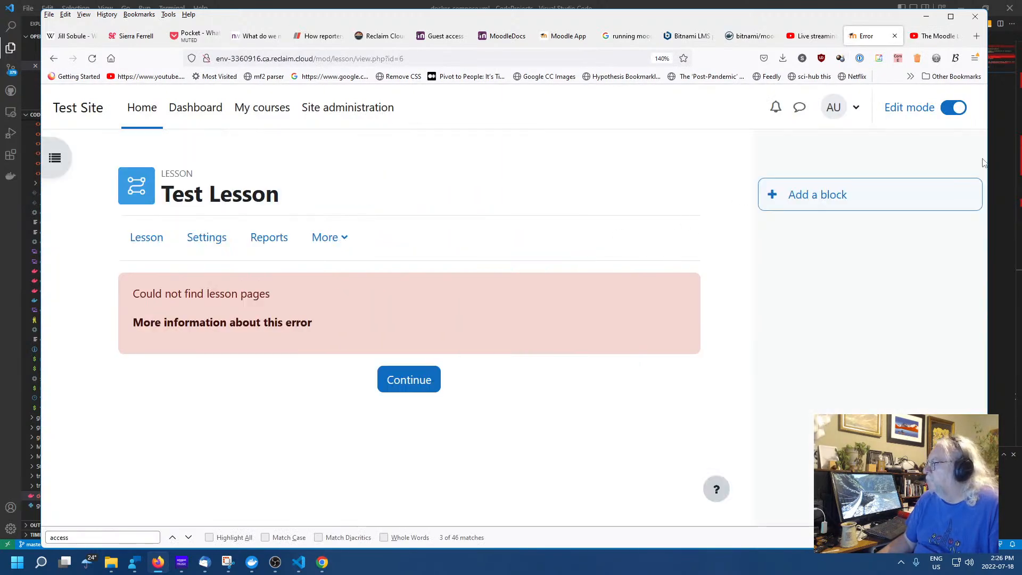
left_click(803, 197)
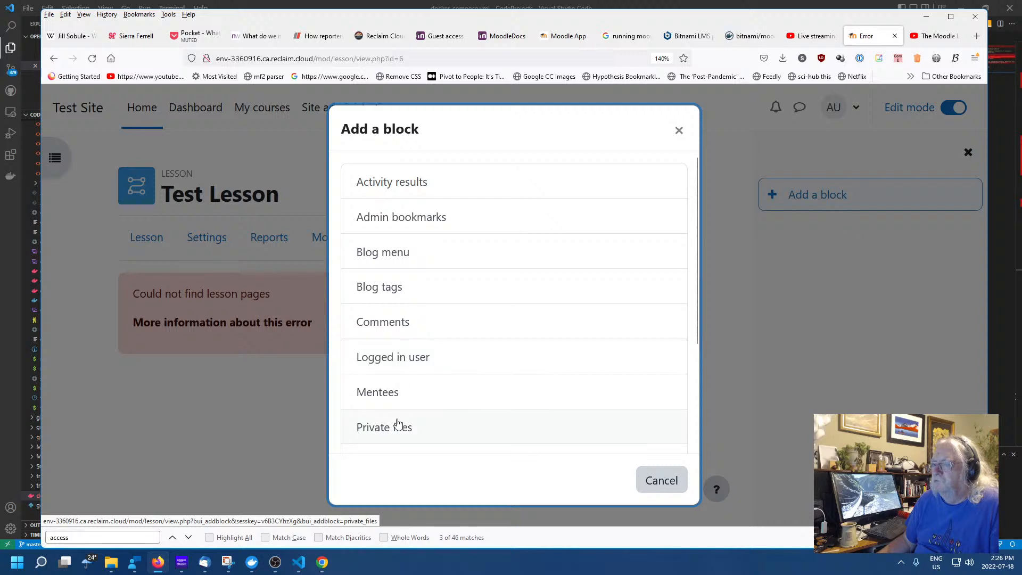
left_click(679, 131)
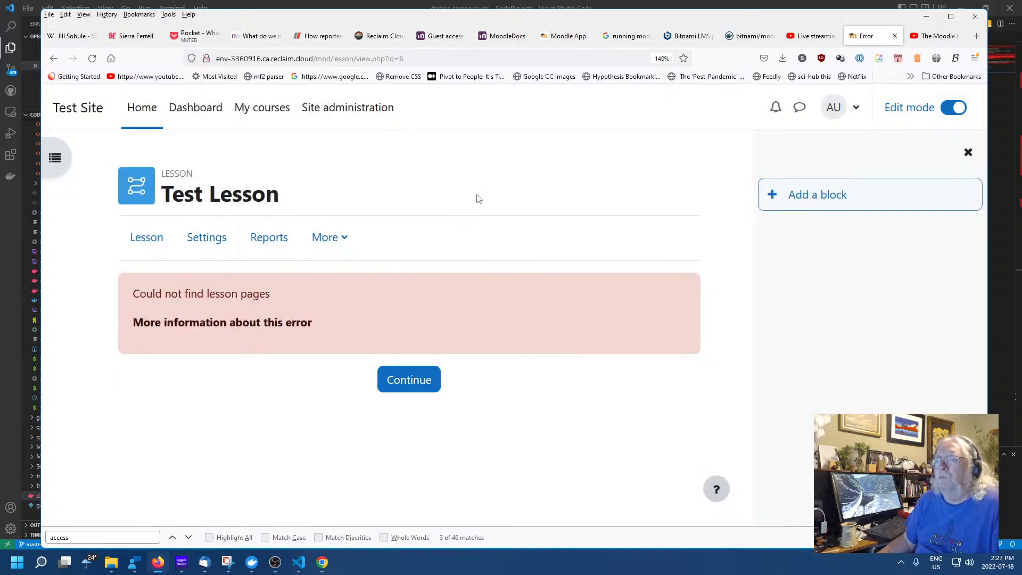
left_click(344, 240)
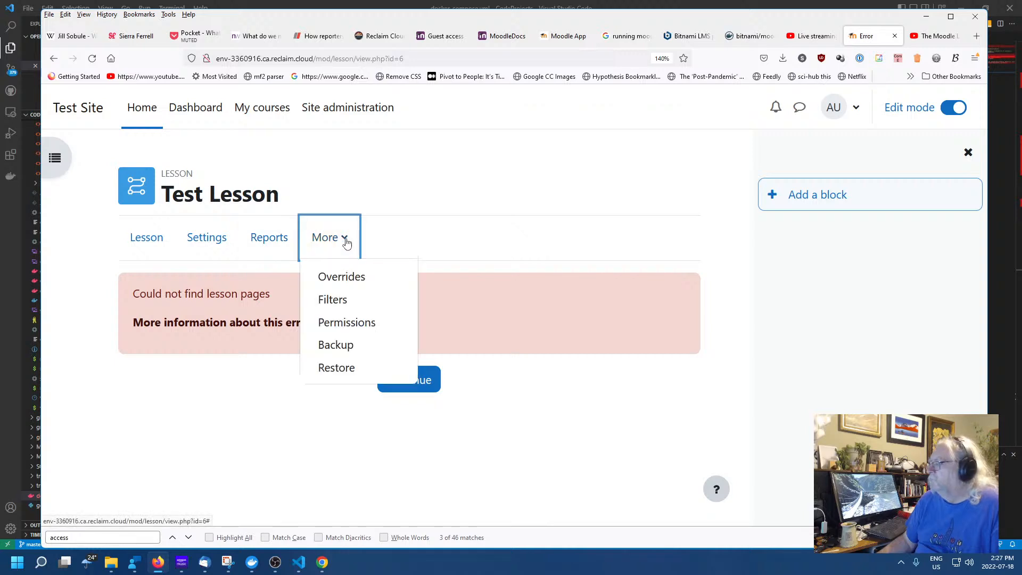
left_click(346, 242)
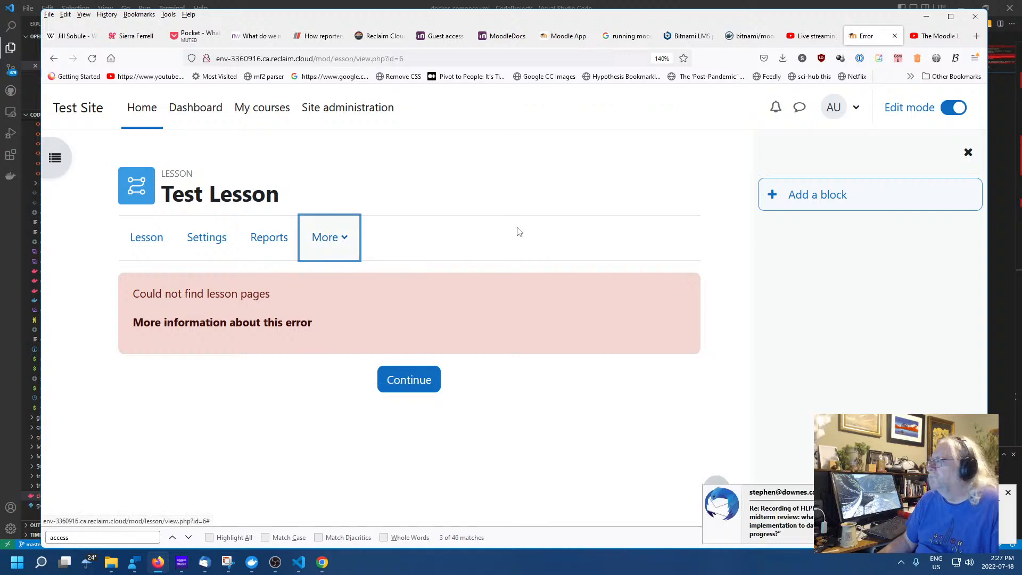
Choose Blog menu from the Add a block list, landing on the Dashboard
left_click(817, 196)
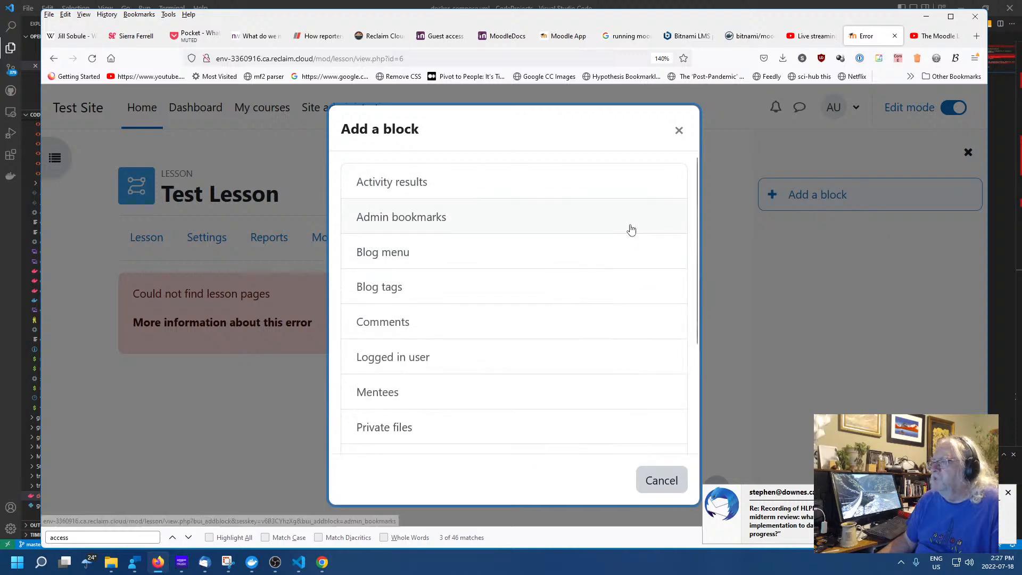
left_click(383, 258)
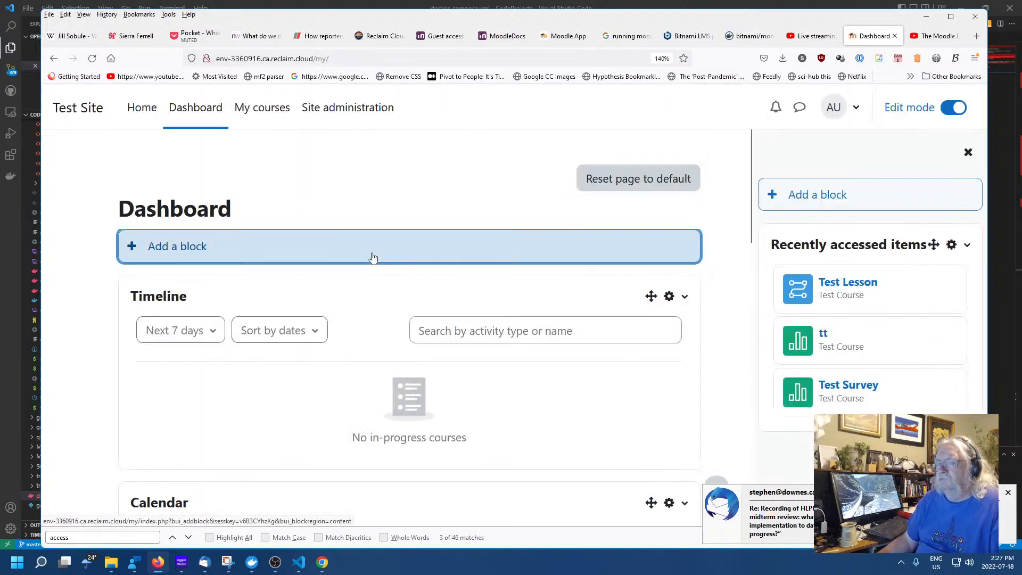
left_click(372, 258)
left_click(401, 254)
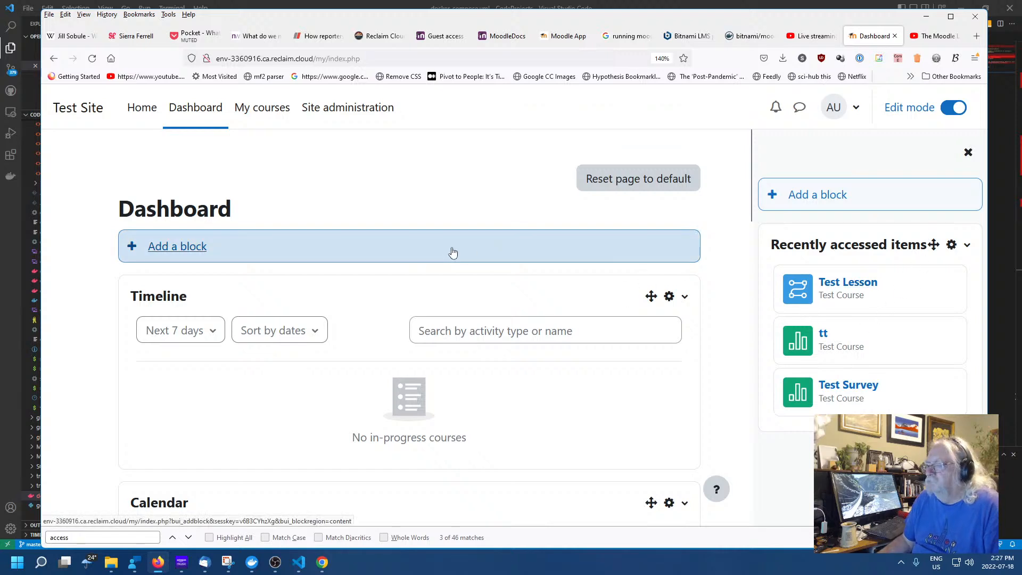
Close, reopen and close the Dashboard block drawer, then go to My courses
scroll(453, 250, "down", 5)
scroll(453, 250, "up", 5)
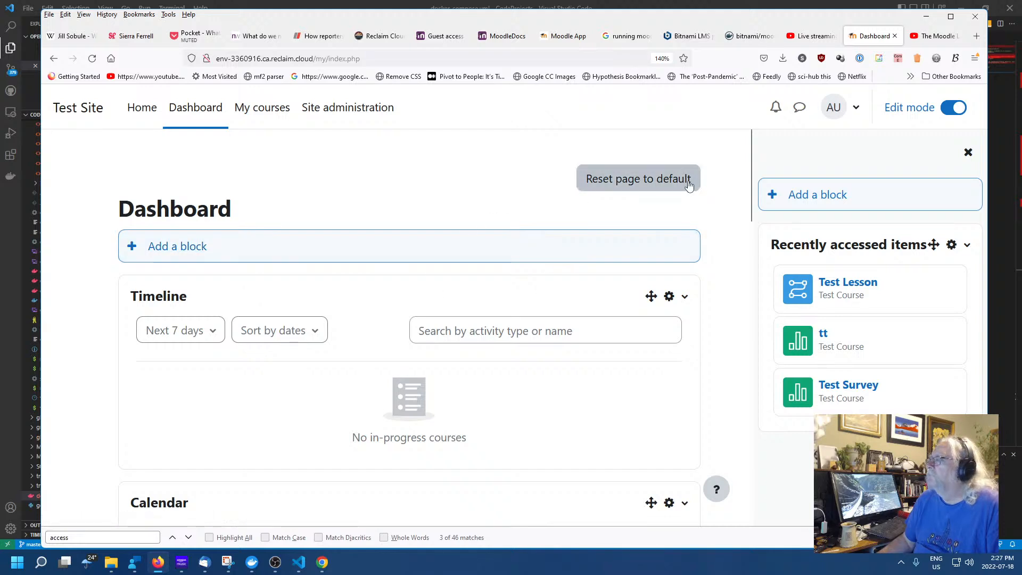
left_click(968, 153)
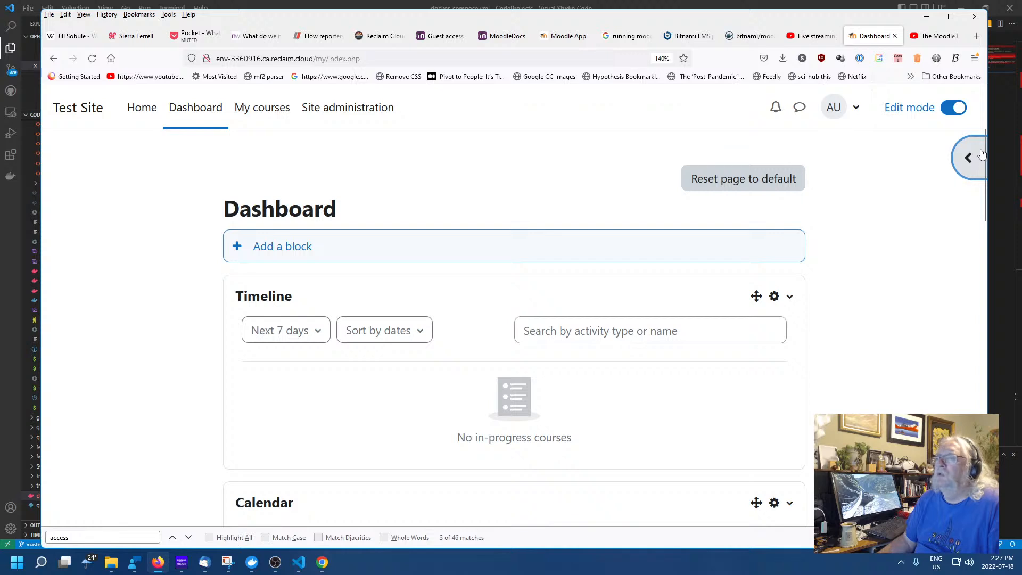
left_click(978, 151)
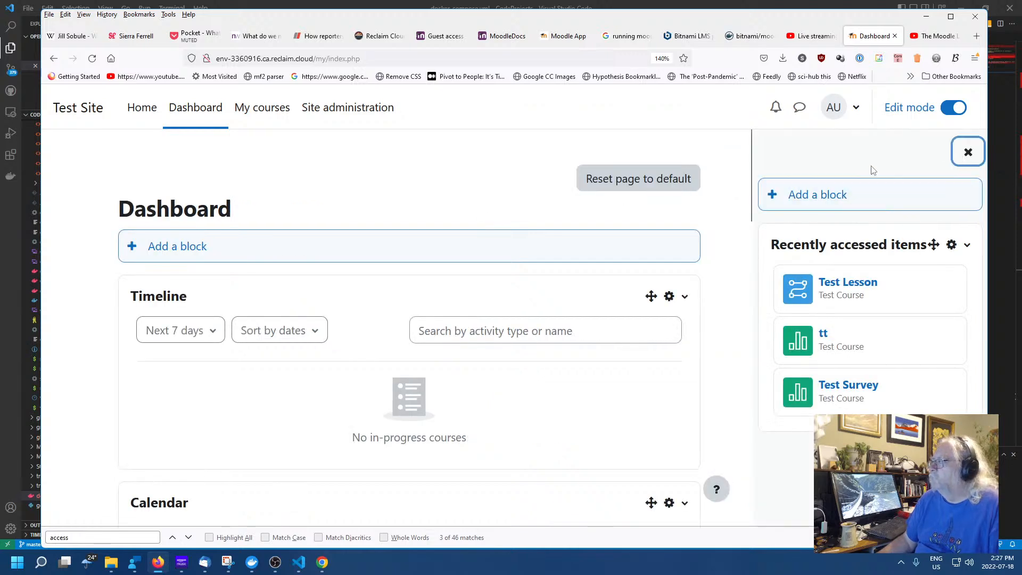
left_click(968, 153)
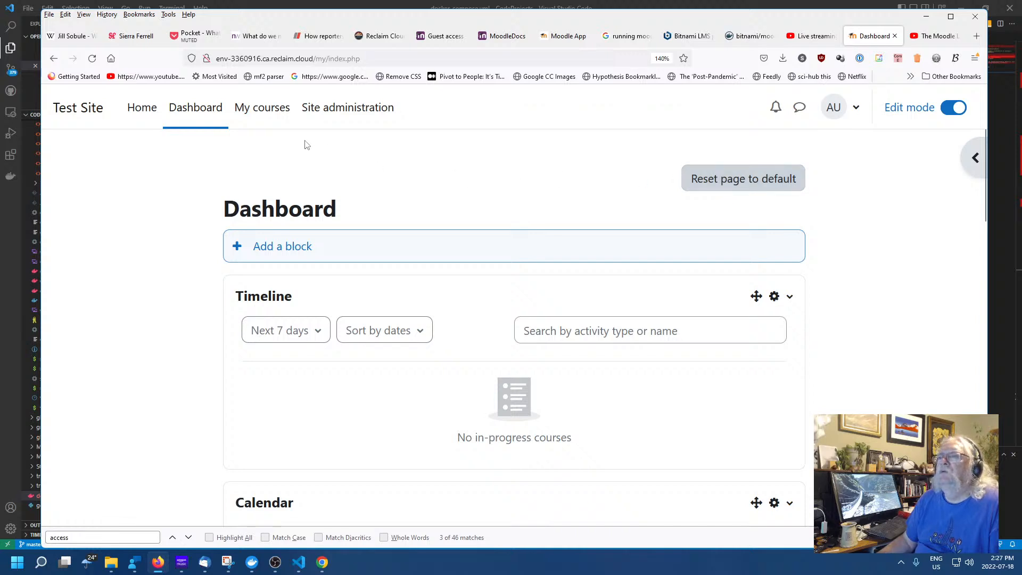
left_click(269, 110)
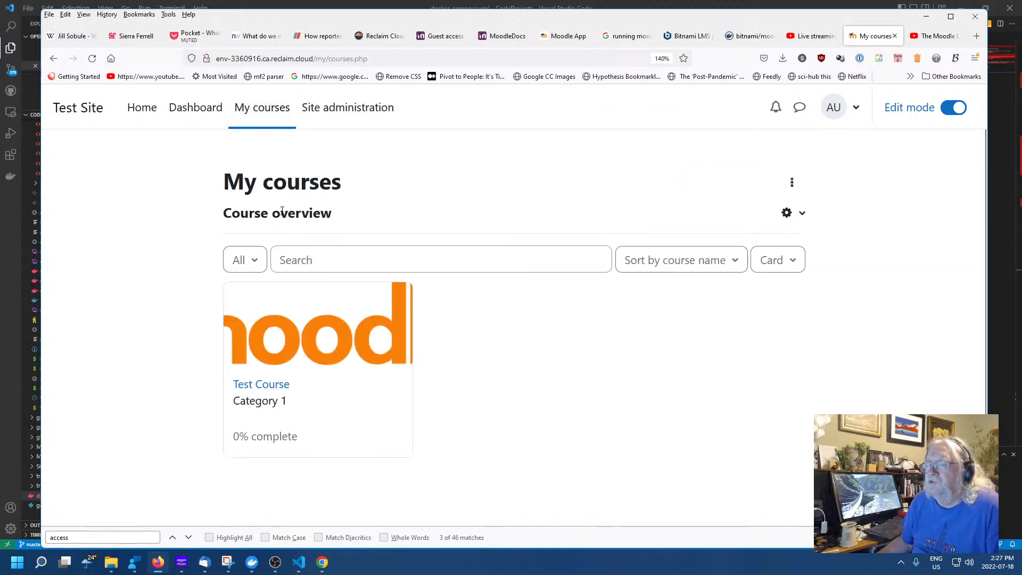
Open the Test Course, toggle its block drawer, and reopen the Test Lesson
left_click(269, 384)
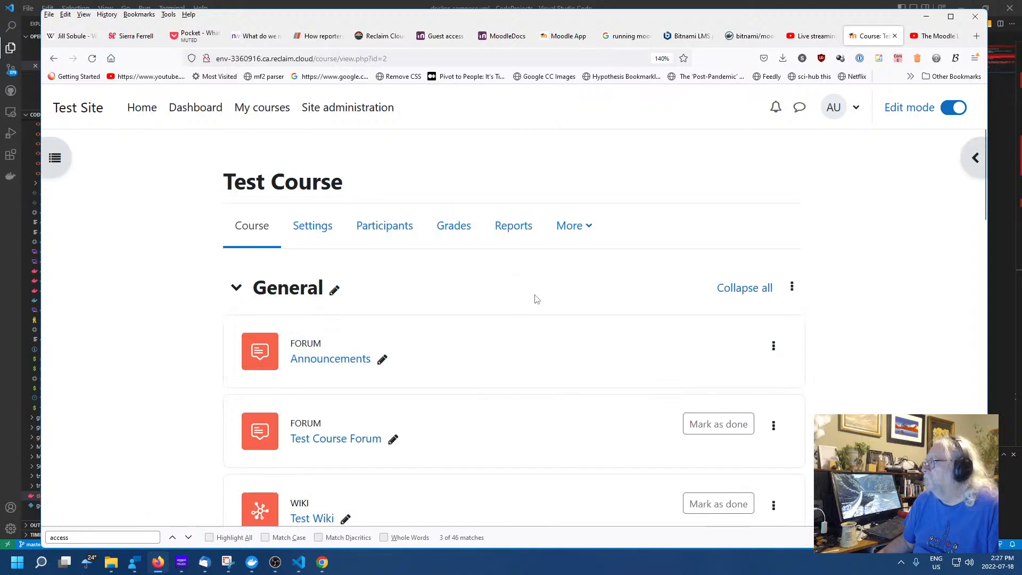
left_click(975, 157)
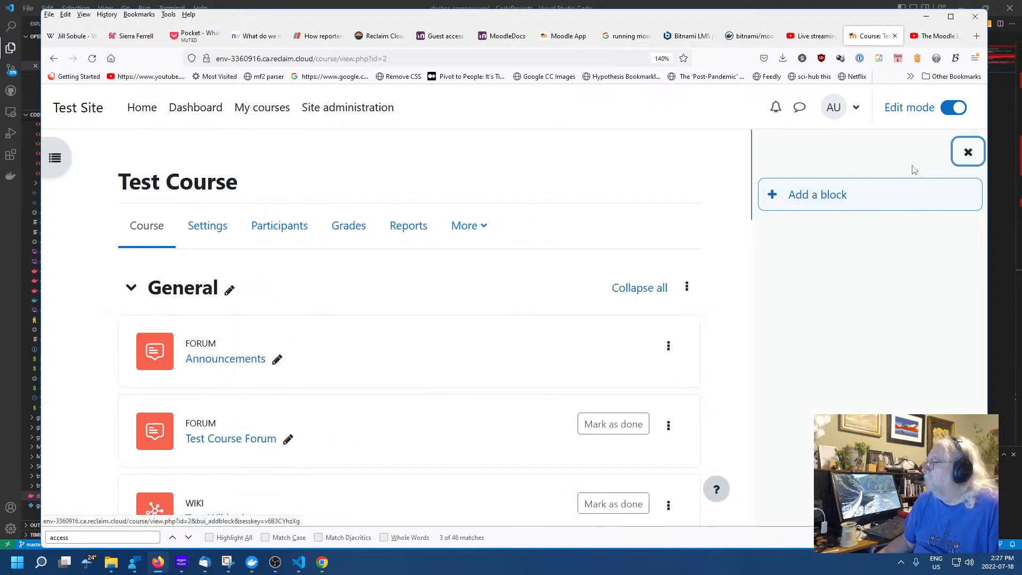
left_click(967, 153)
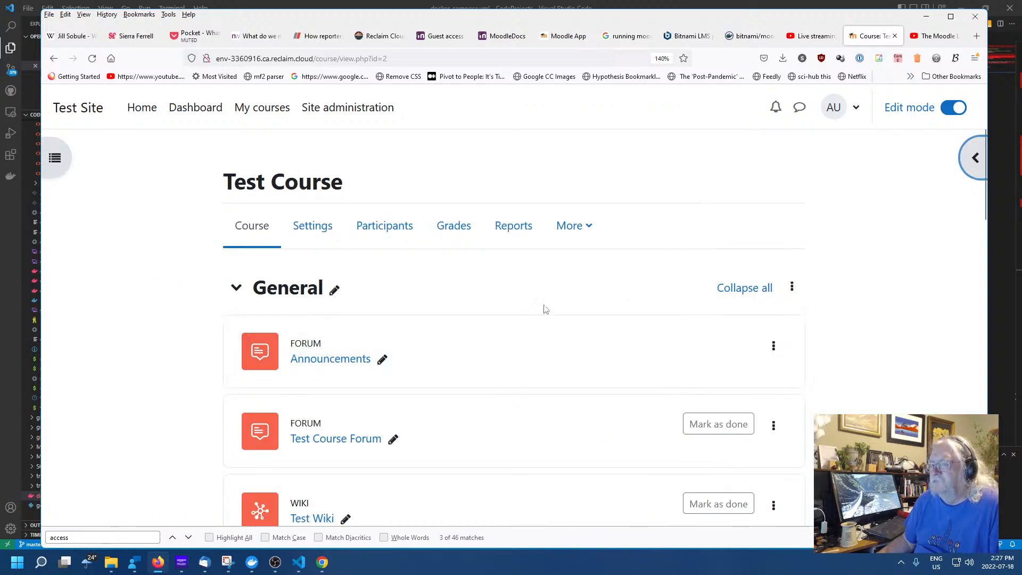
scroll(552, 235, "down", 5)
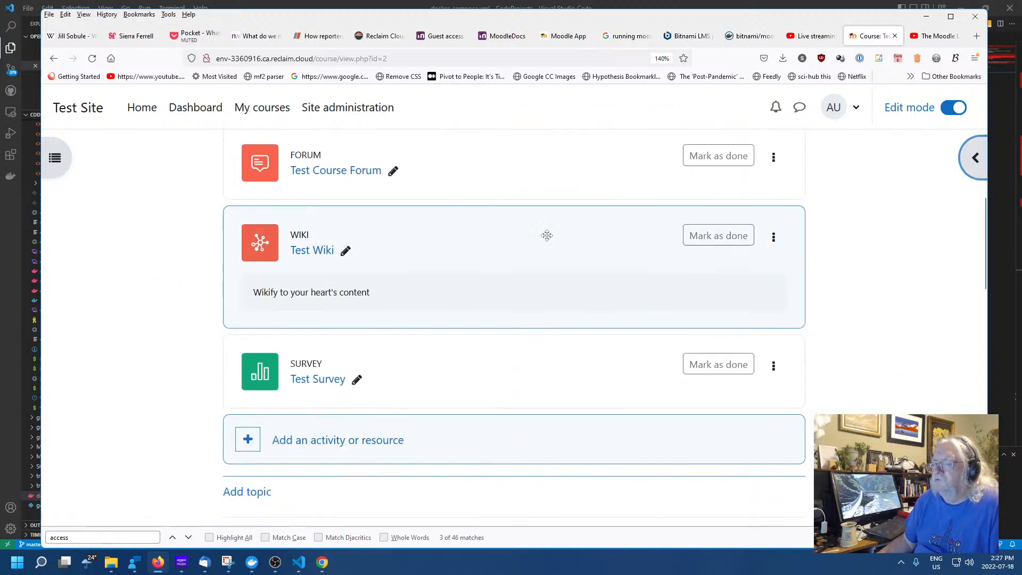
scroll(420, 256, "up", 1)
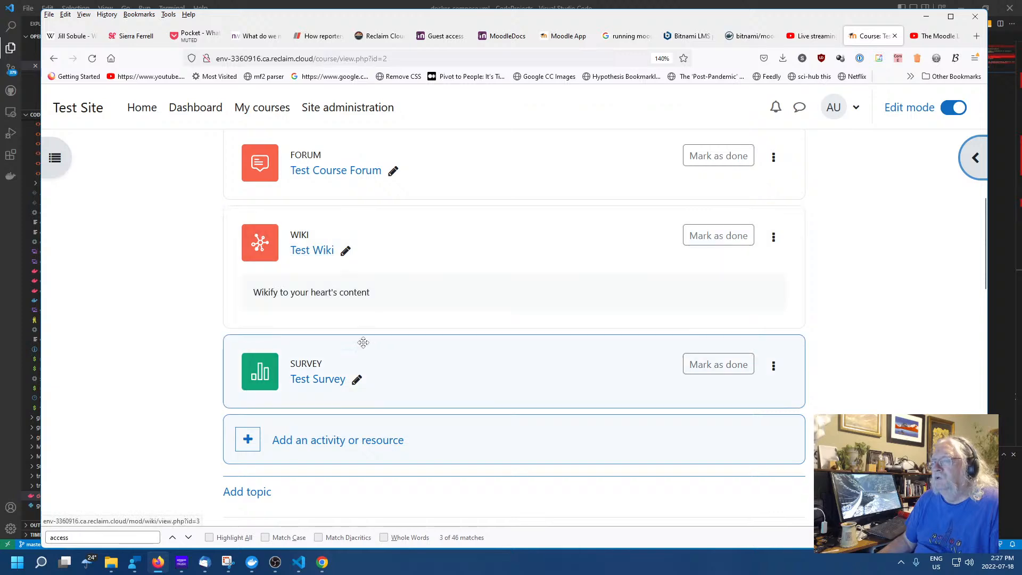
scroll(397, 346, "down", 7)
scroll(315, 335, "down", 5)
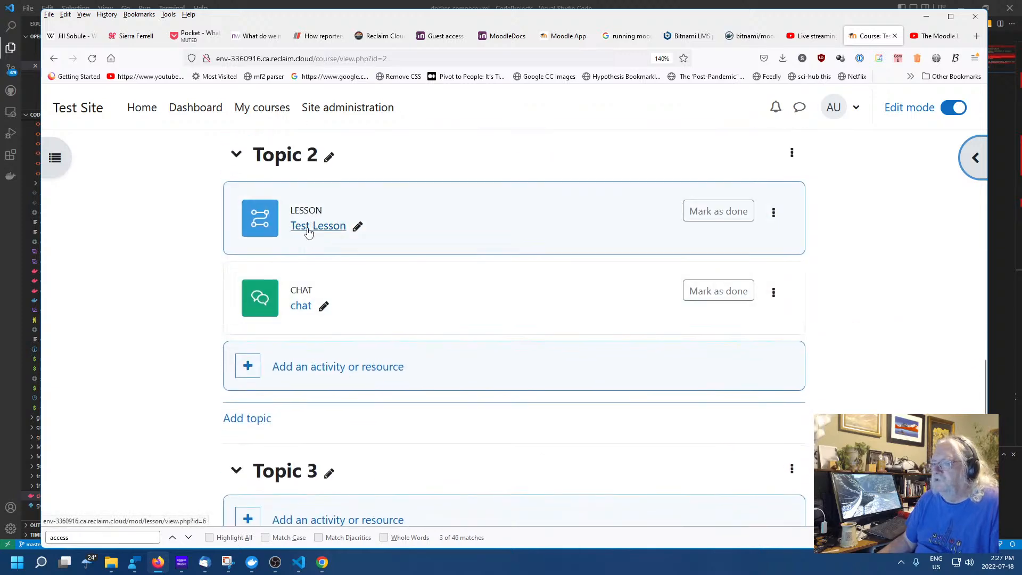
left_click(307, 231)
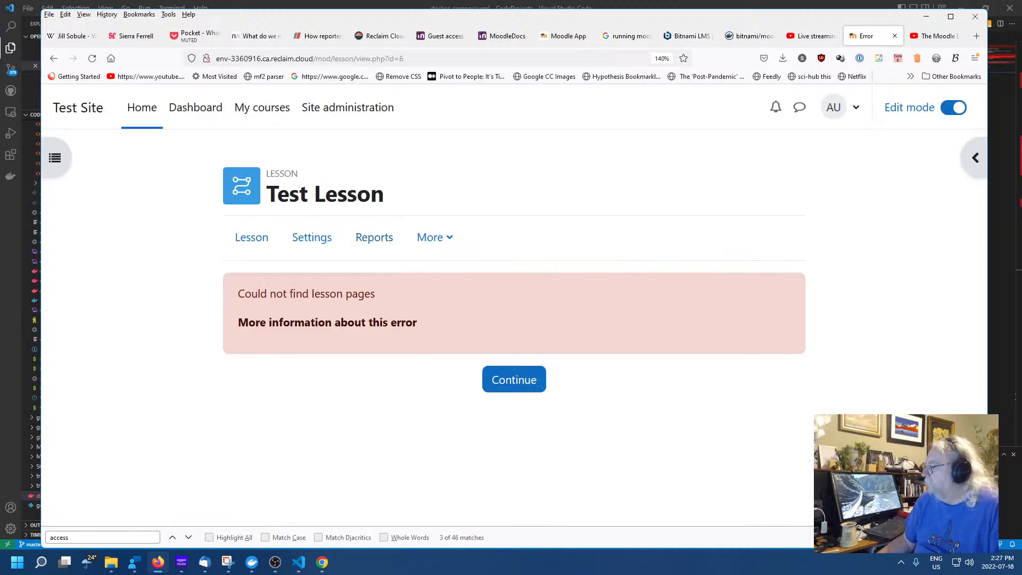
Toggle the footer help popover and the lesson's More menu, then return to the YouTube video
left_click(950, 488)
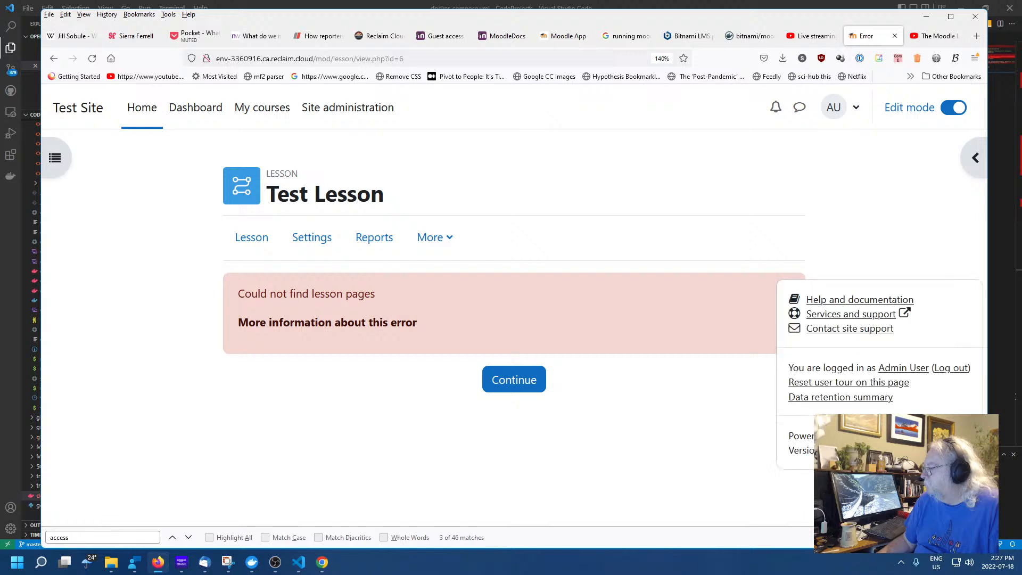
left_click(950, 488)
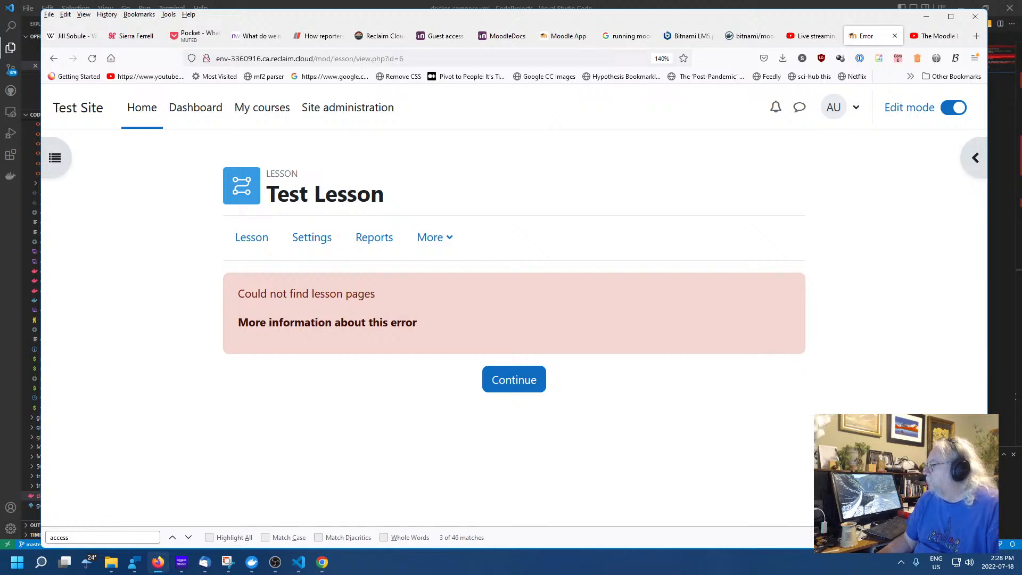
left_click(949, 489)
left_click(670, 434)
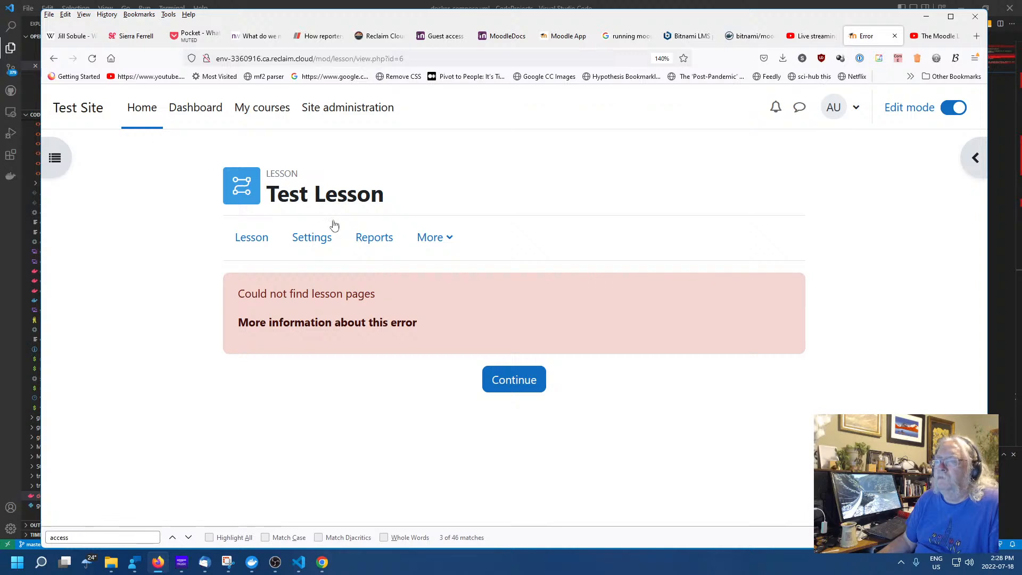
left_click(450, 239)
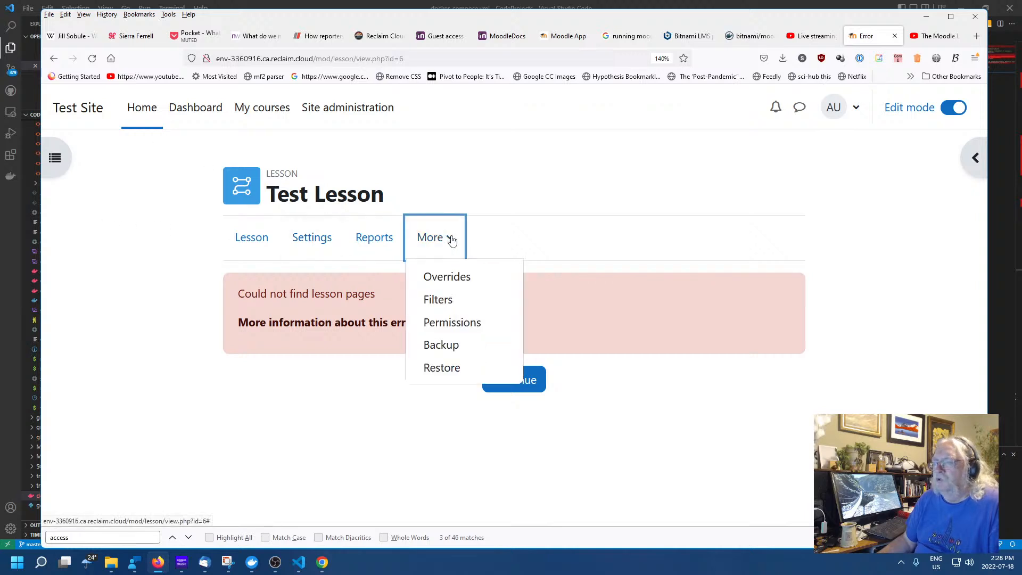
left_click(452, 240)
left_click(568, 239)
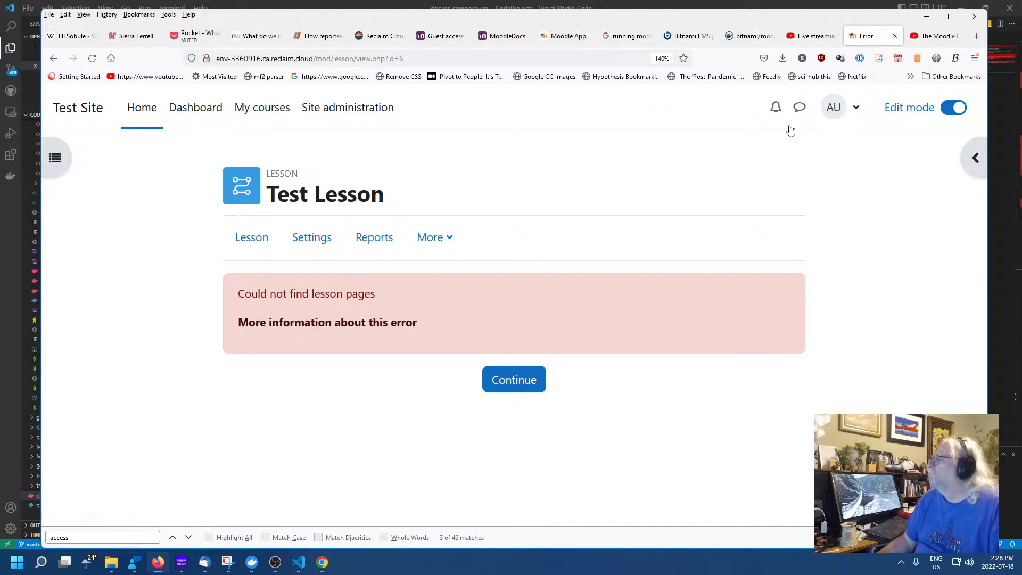
left_click(924, 38)
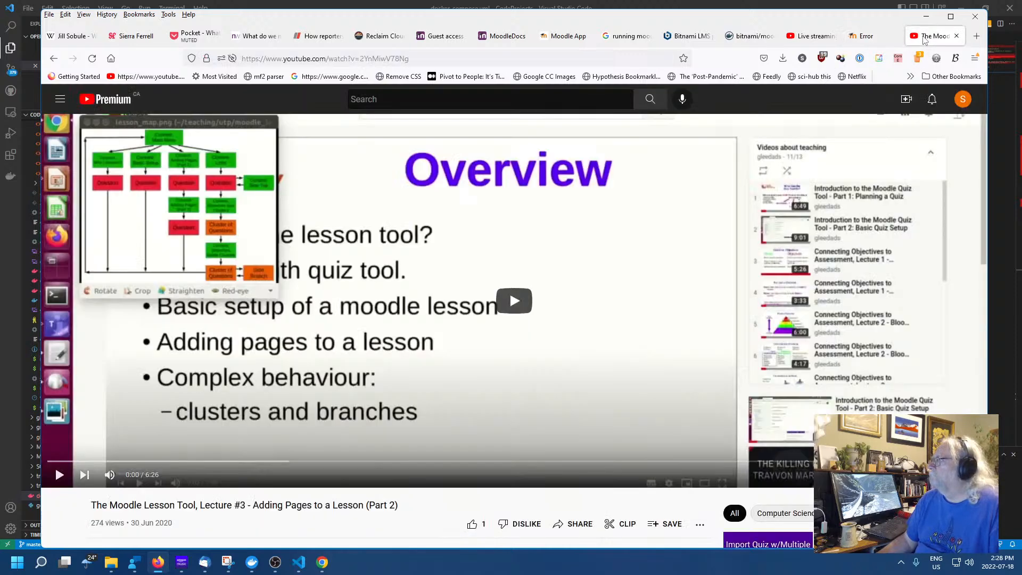
Glance at the Moodle Error tab, then play the lesson-tool video and pause it at 0:24
left_click(820, 37)
left_click(862, 37)
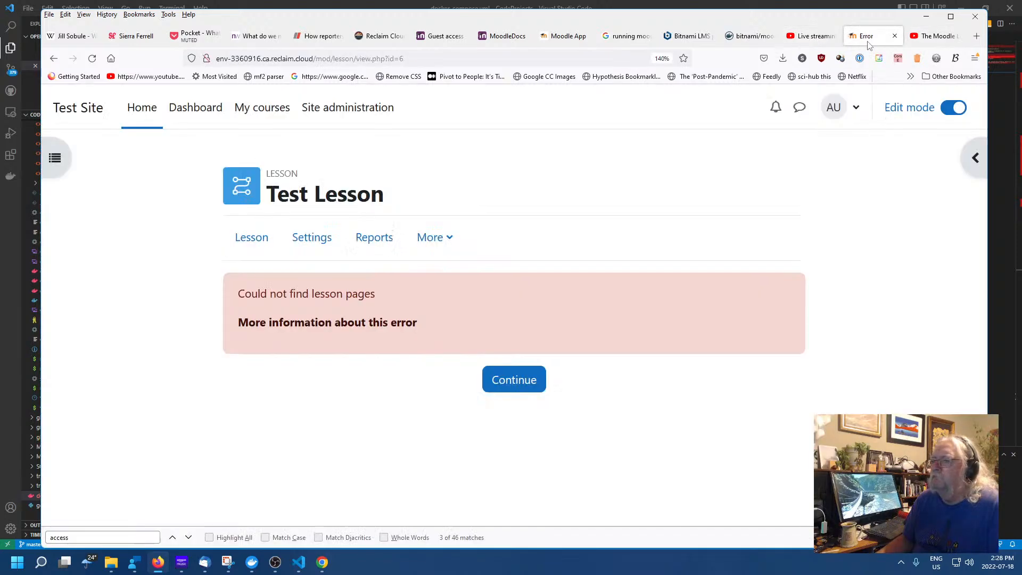
left_click(931, 37)
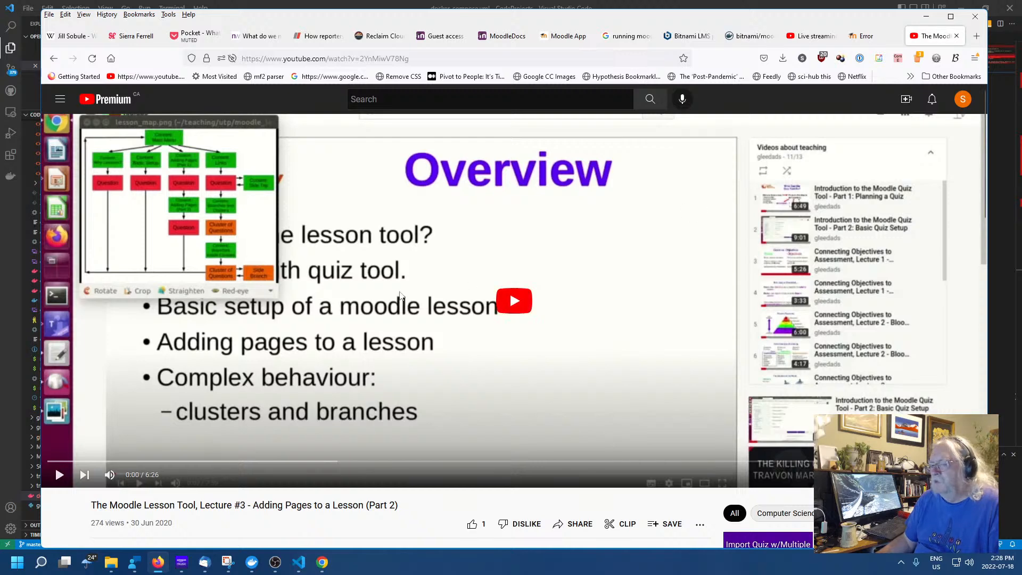
left_click(55, 464)
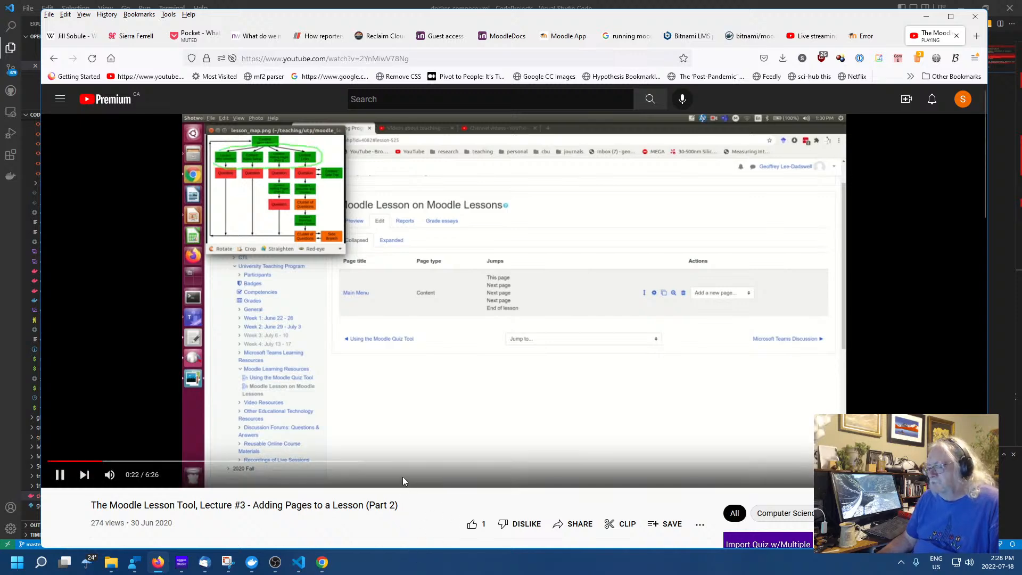
left_click(59, 474)
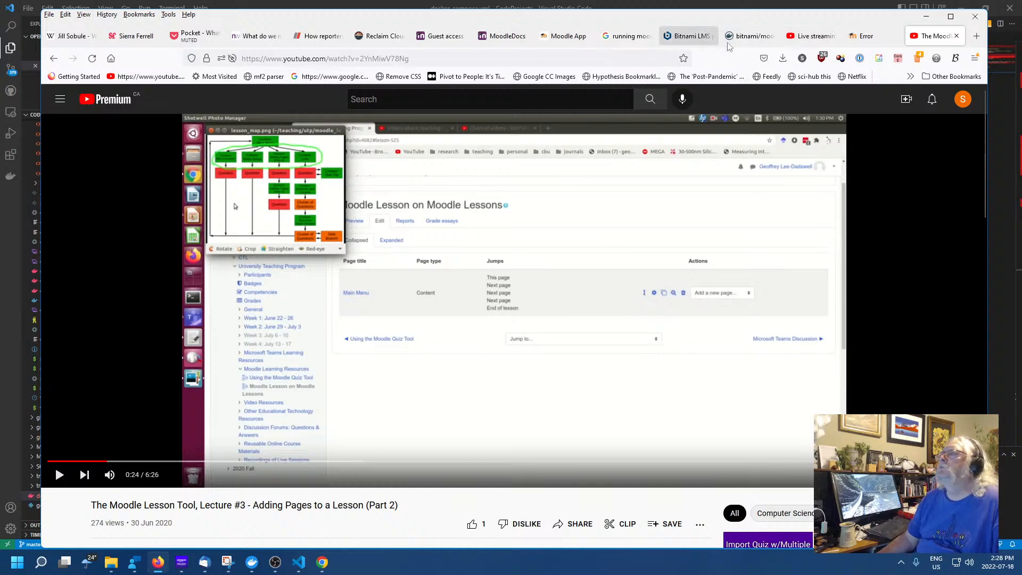
From the course index, visit chat and Test Lesson, then switch Edit mode off
left_click(627, 36)
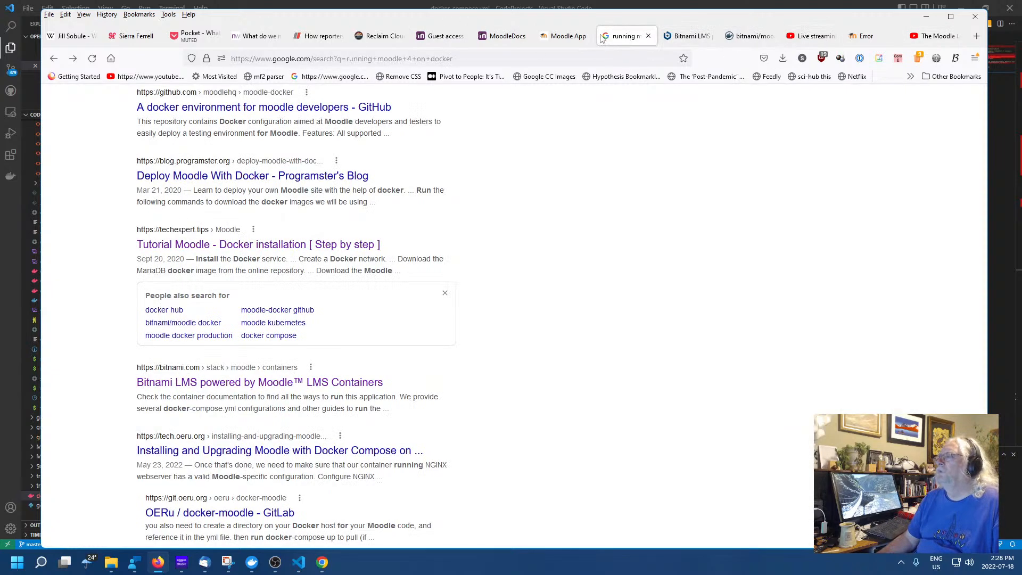
left_click(851, 40)
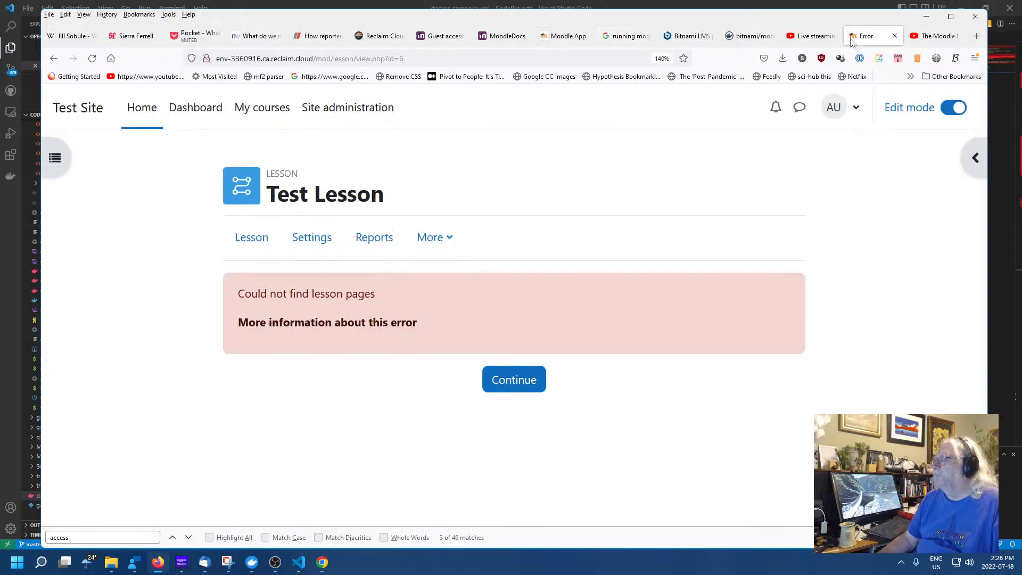
left_click(55, 158)
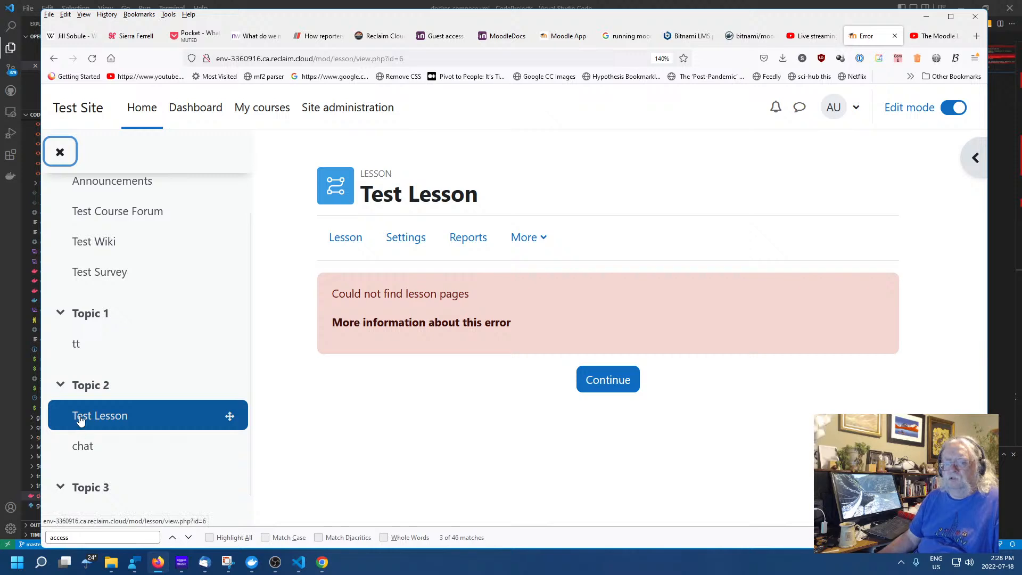
left_click(233, 415)
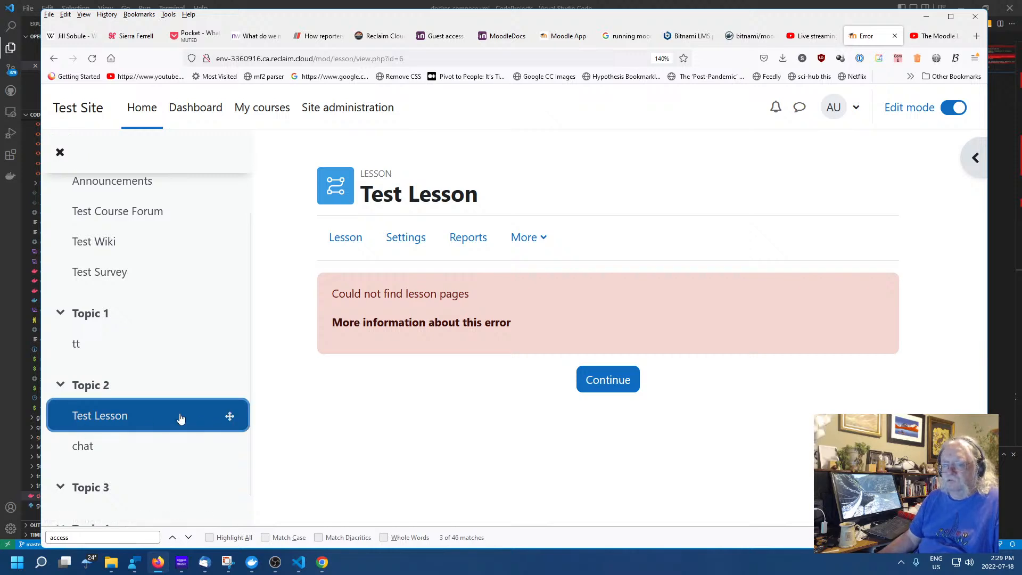
left_click(103, 417)
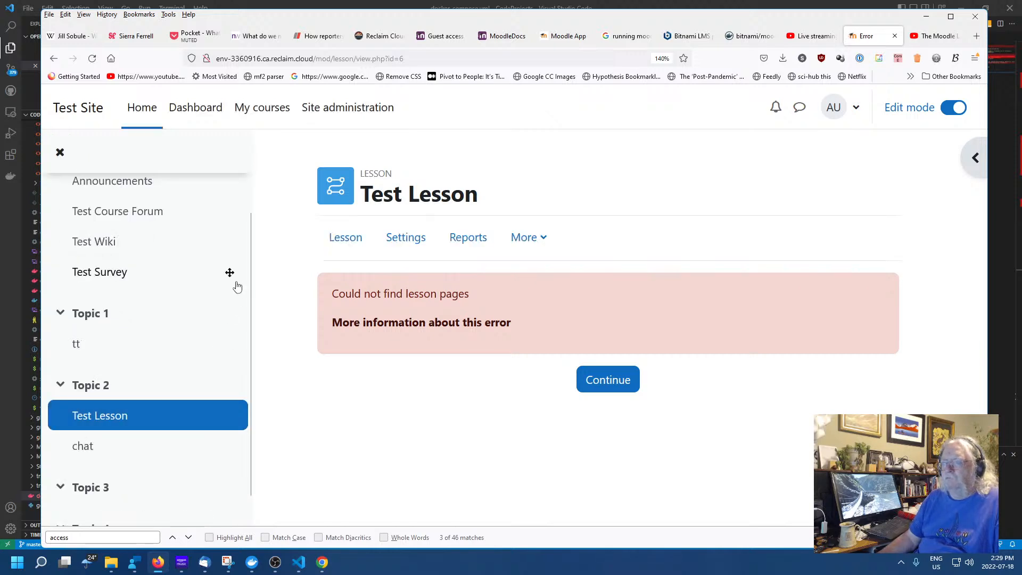
left_click(84, 447)
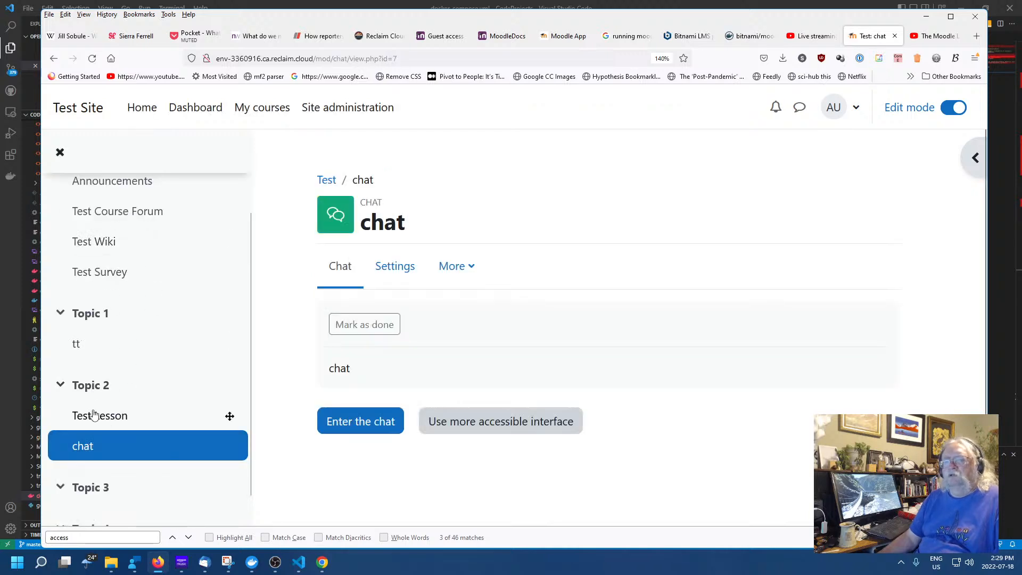
left_click(93, 414)
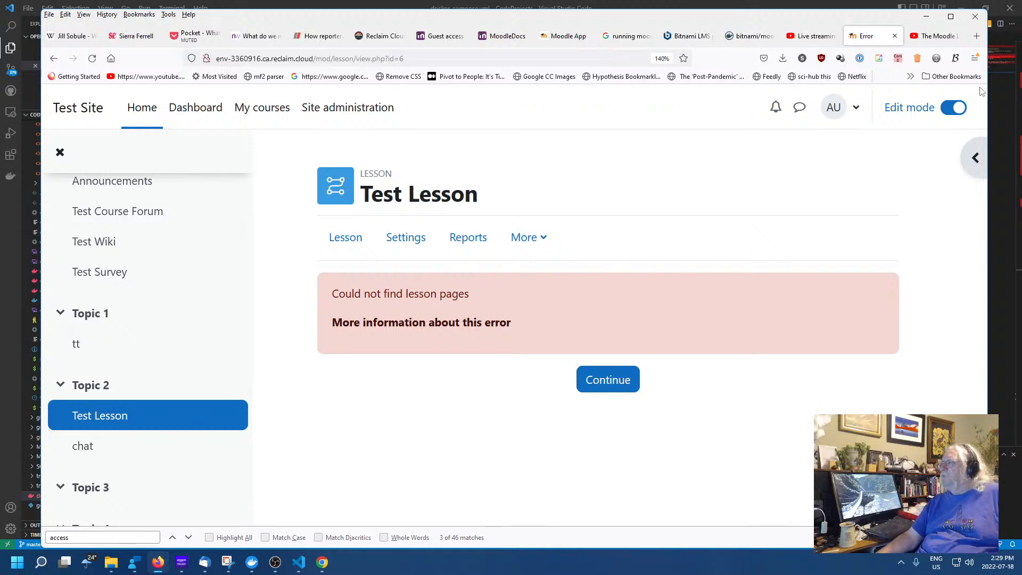
left_click(952, 108)
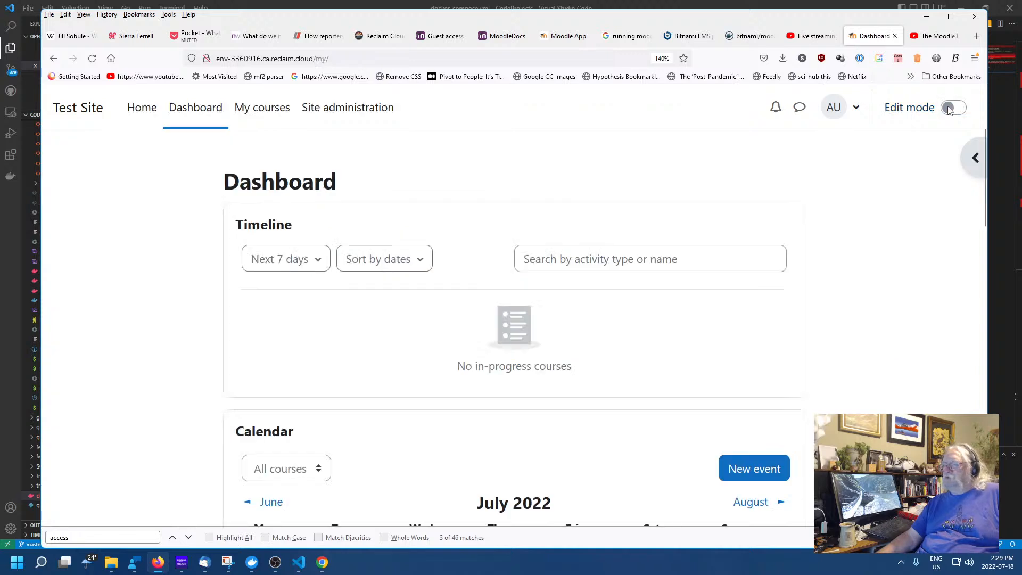
Turn Edit mode back on and open the Test Course from the site home page
left_click(949, 109)
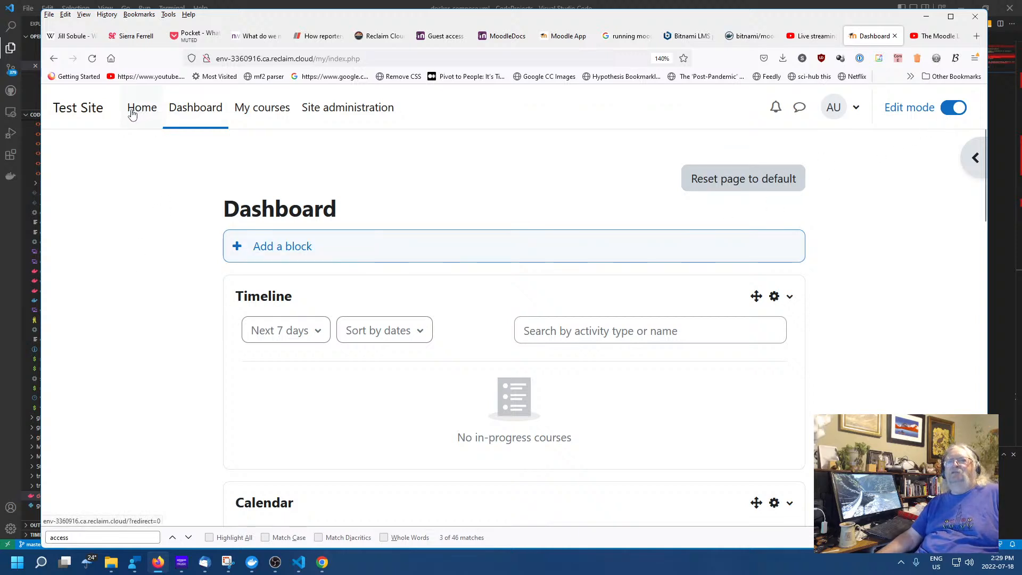
left_click(87, 107)
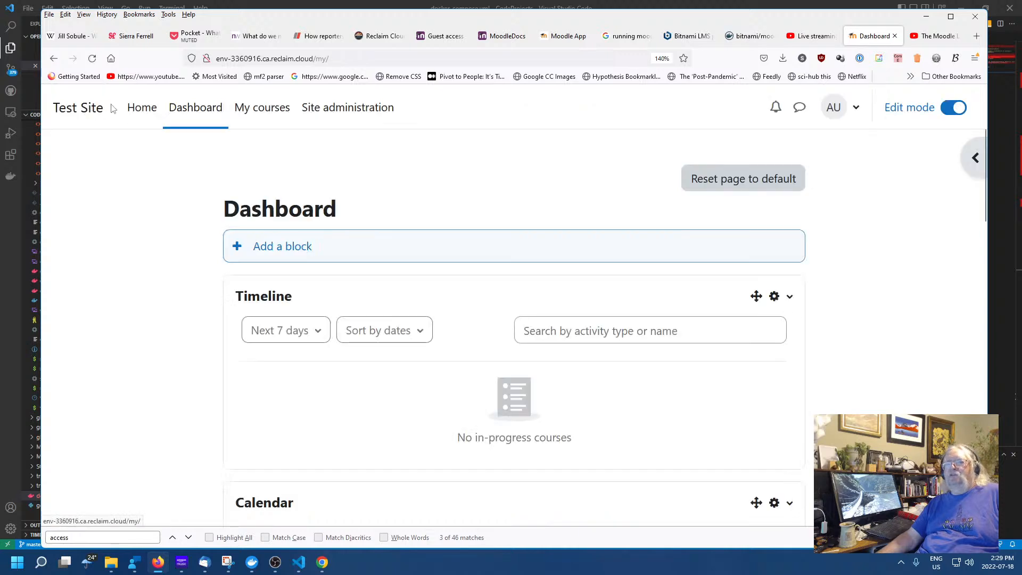
left_click(145, 112)
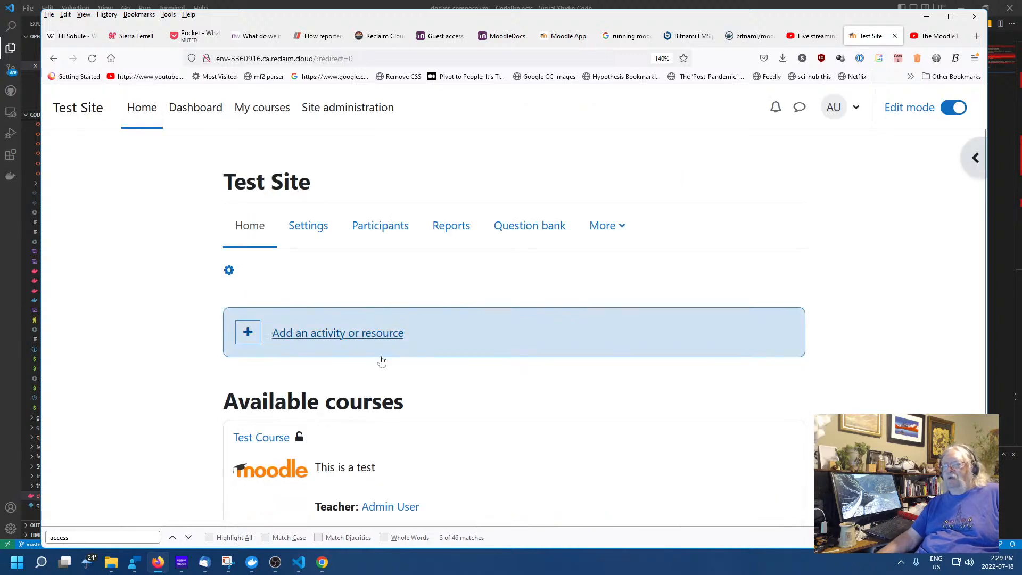
scroll(378, 354, "down", 3)
left_click(260, 325)
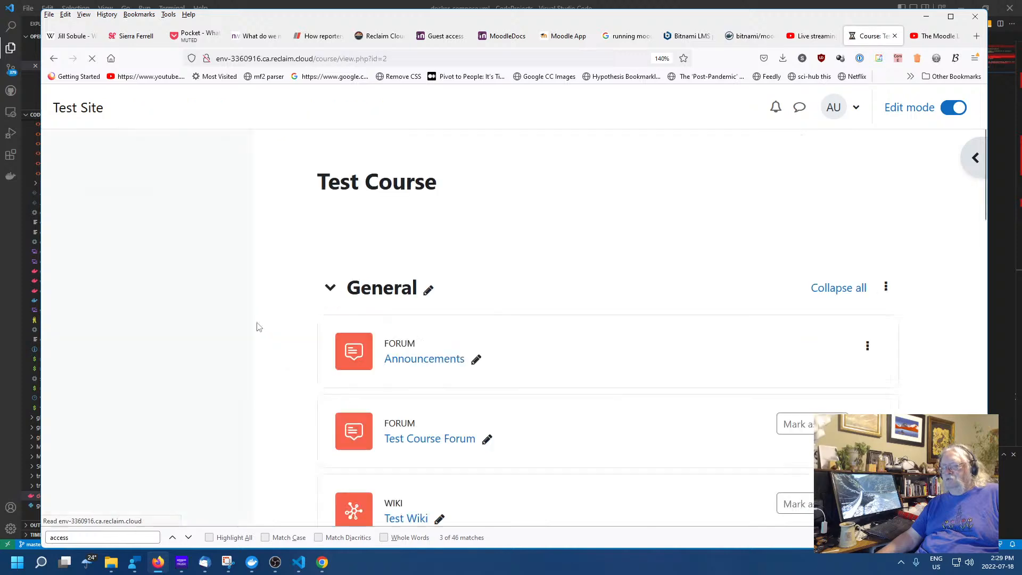
Open Test Lesson from Topic 2 and its Lesson tab, still showing 'Could not find lesson pages'
scroll(459, 344, "down", 1)
scroll(459, 350, "down", 2)
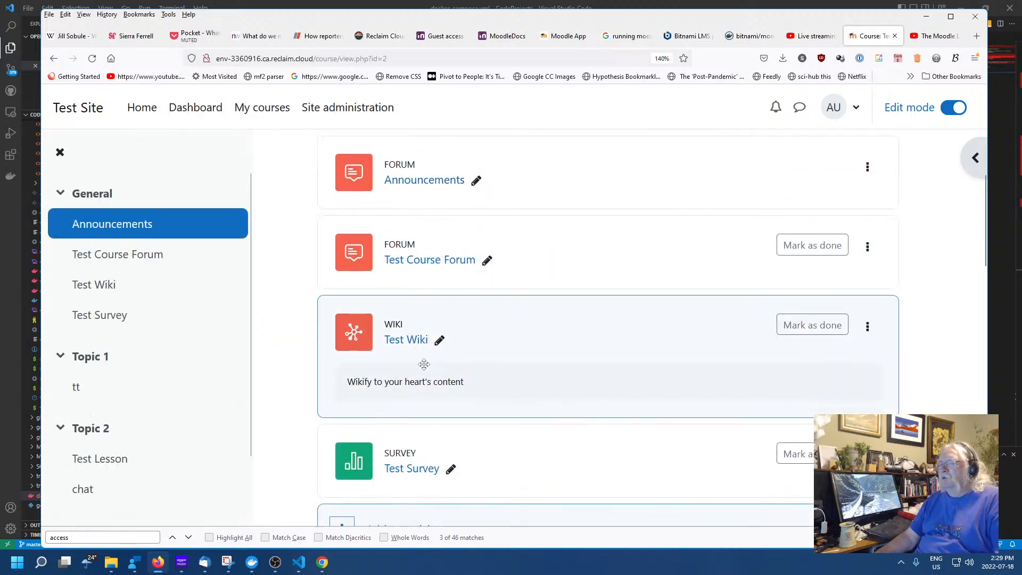
scroll(442, 351, "down", 3)
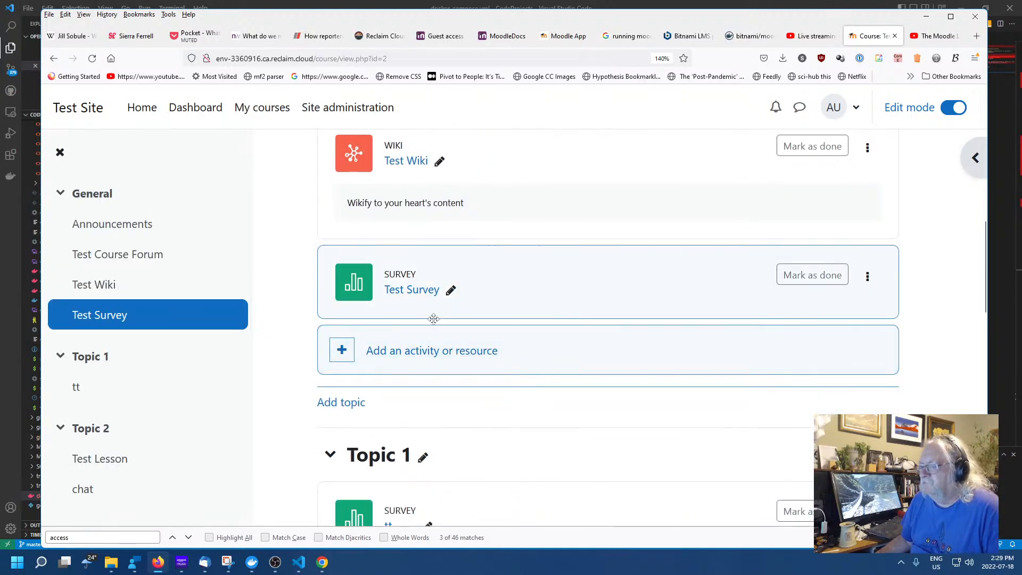
scroll(425, 319, "down", 5)
scroll(423, 299, "down", 3)
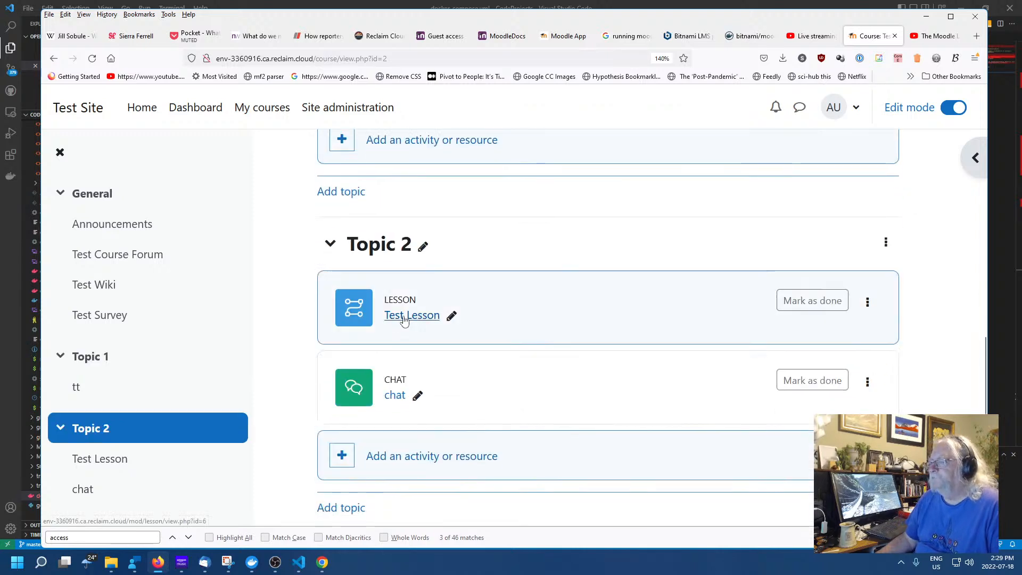
left_click(404, 317)
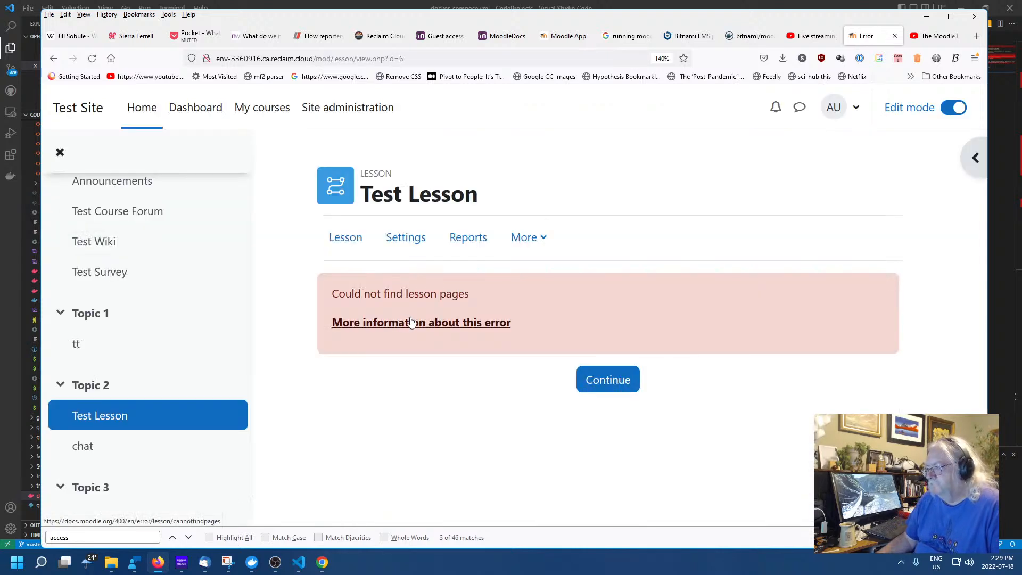
left_click(355, 242)
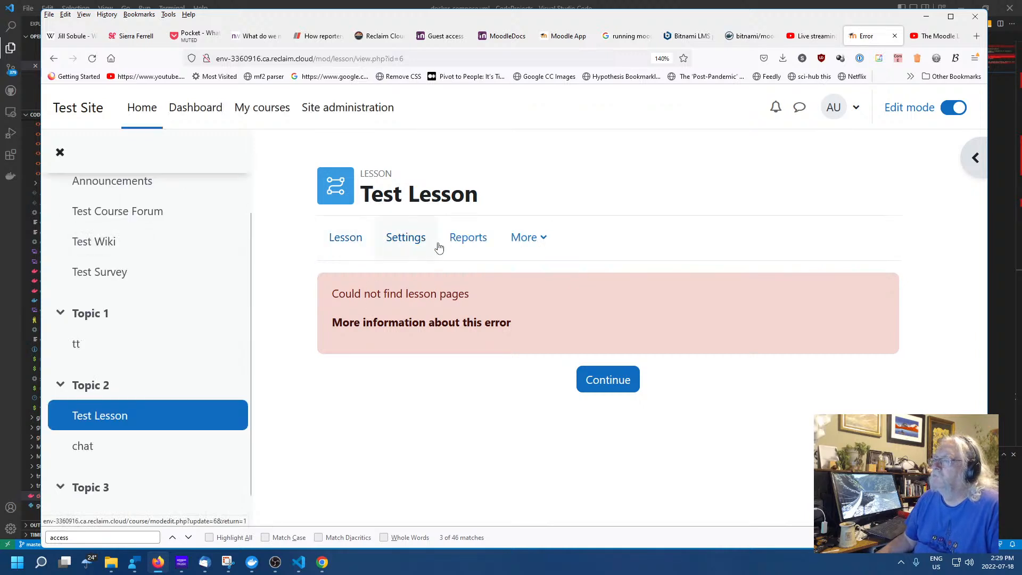
Open the Test Lesson settings form and expand its Flow control section
left_click(402, 243)
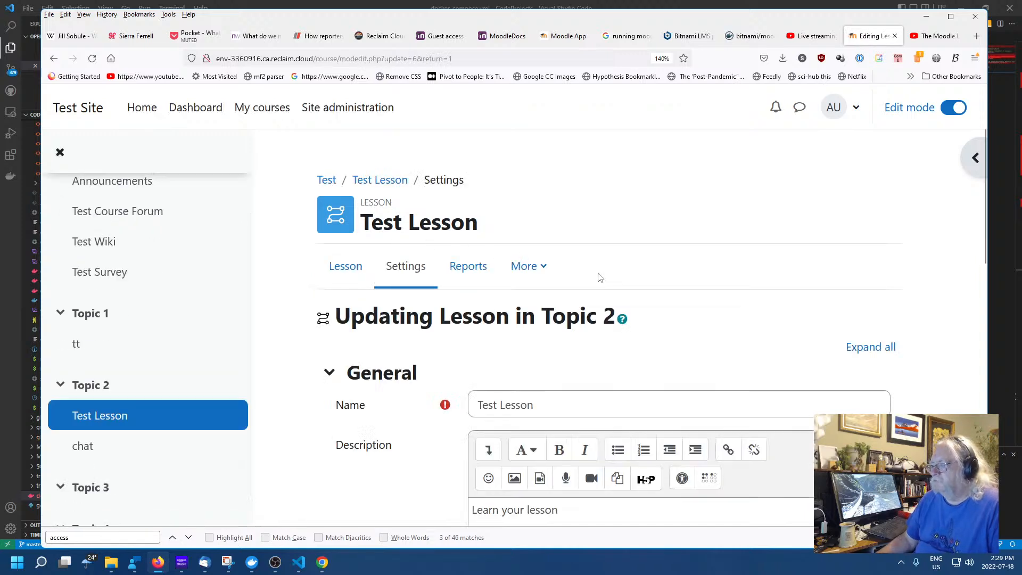
scroll(598, 276, "down", 10)
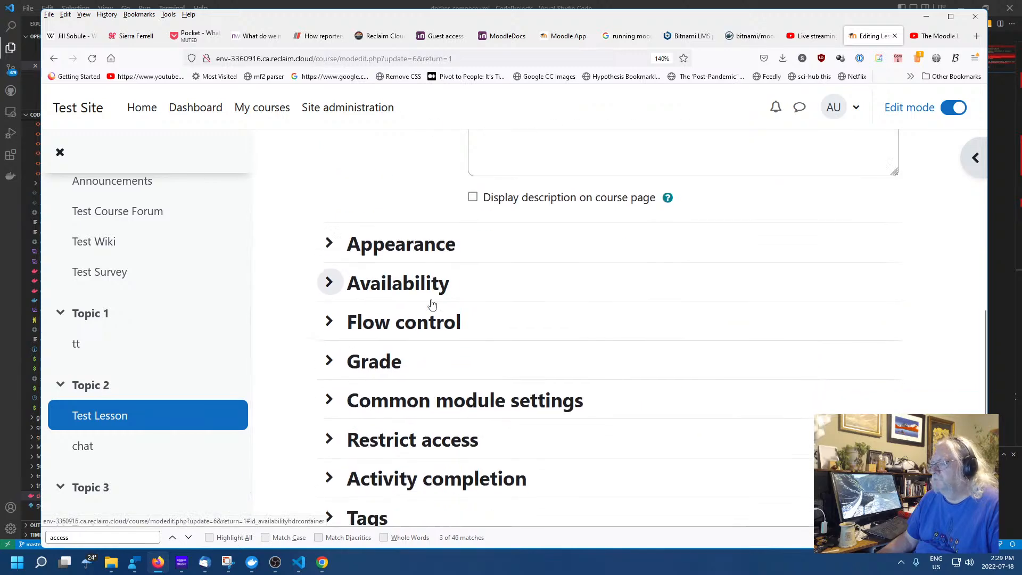
scroll(432, 304, "down", 4)
scroll(453, 300, "up", 3)
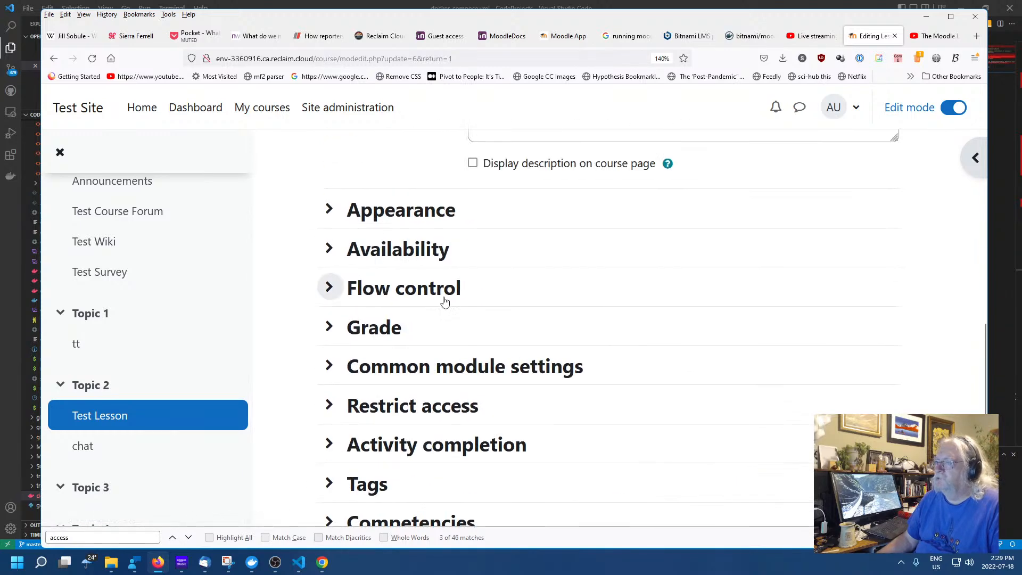
left_click(329, 288)
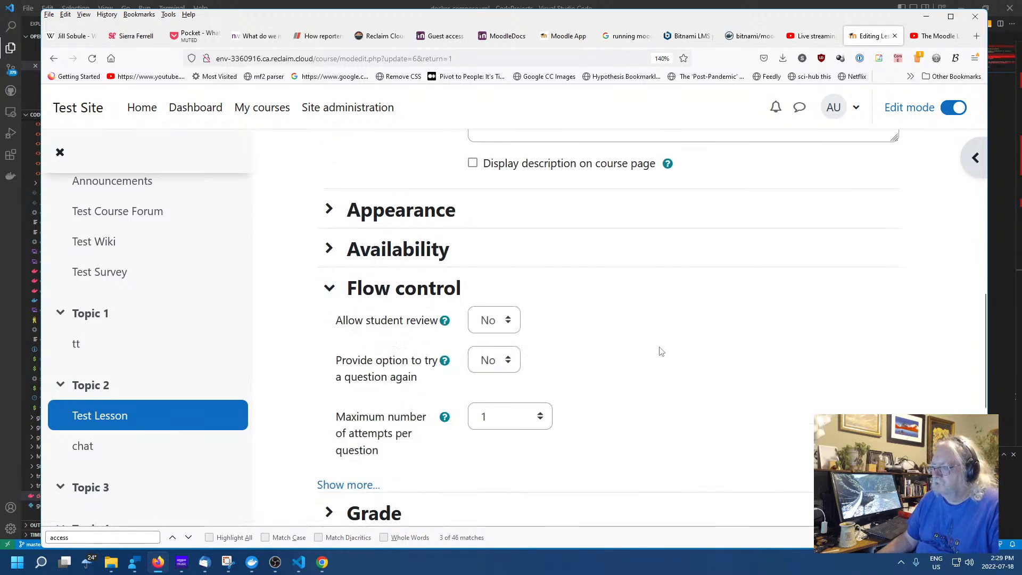
scroll(657, 351, "down", 6)
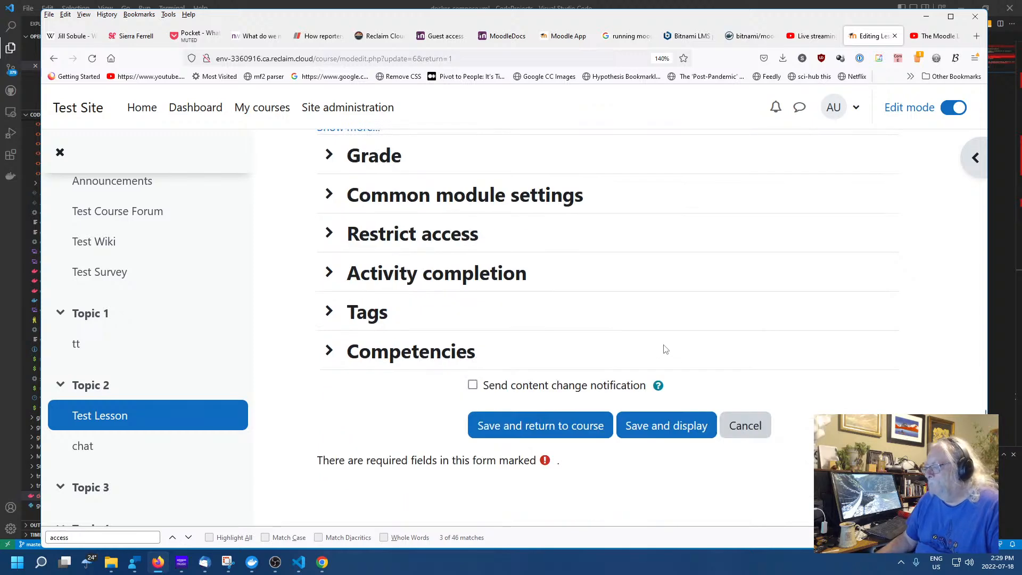
scroll(665, 349, "up", 7)
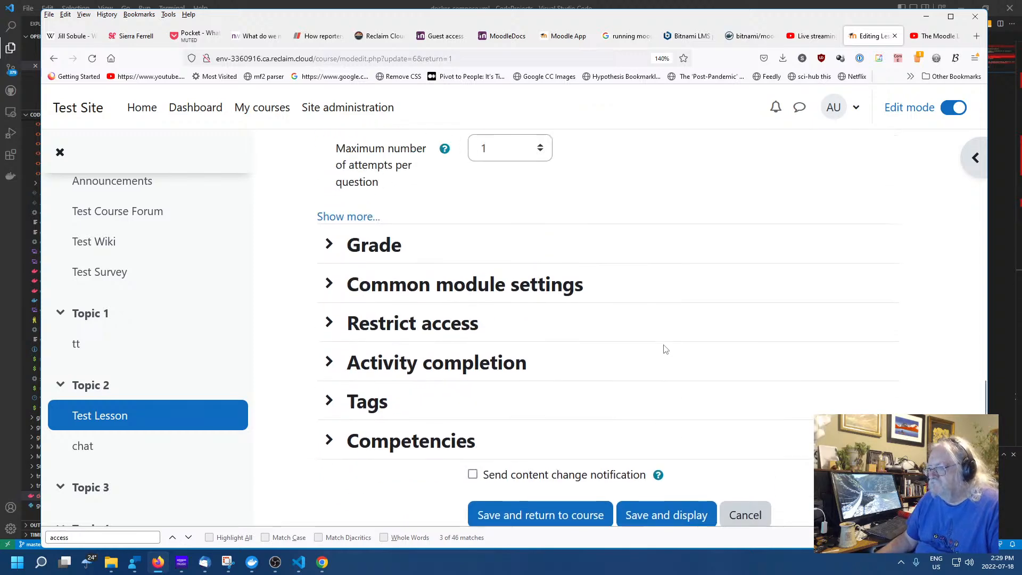
scroll(664, 350, "up", 5)
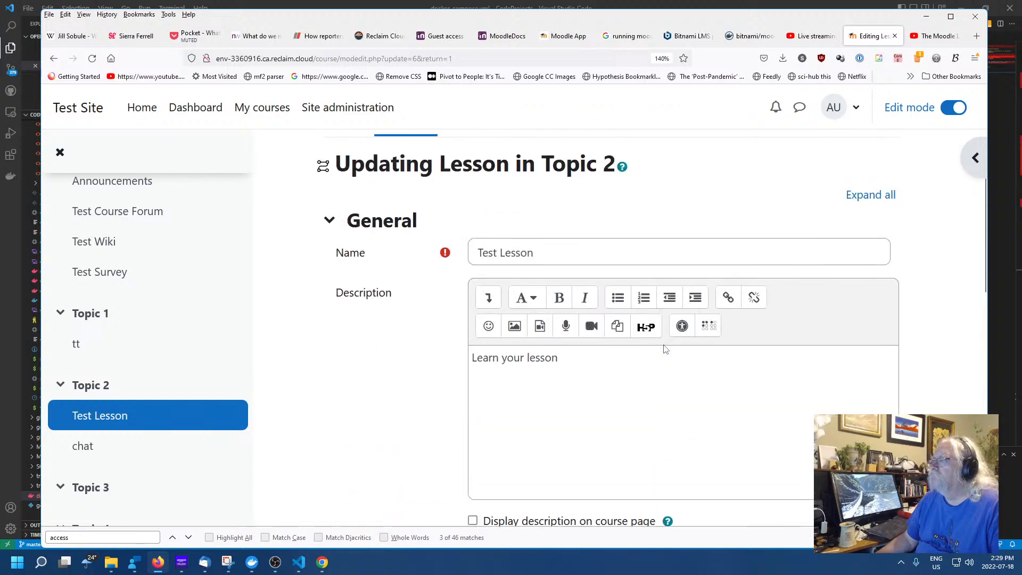
Expand and then collapse all settings sections, and return to Test Lesson without saving
left_click(645, 389)
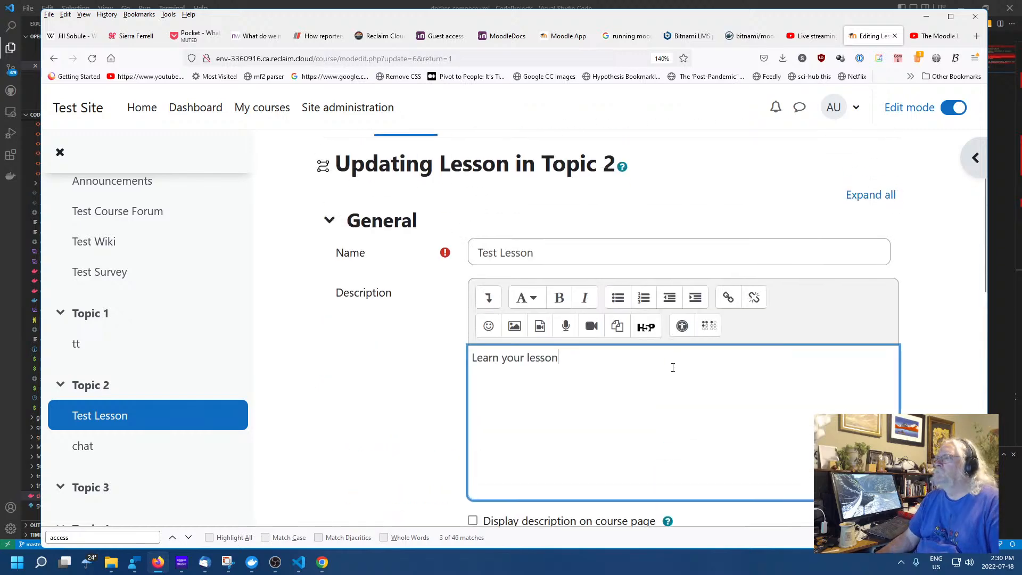
left_click(867, 196)
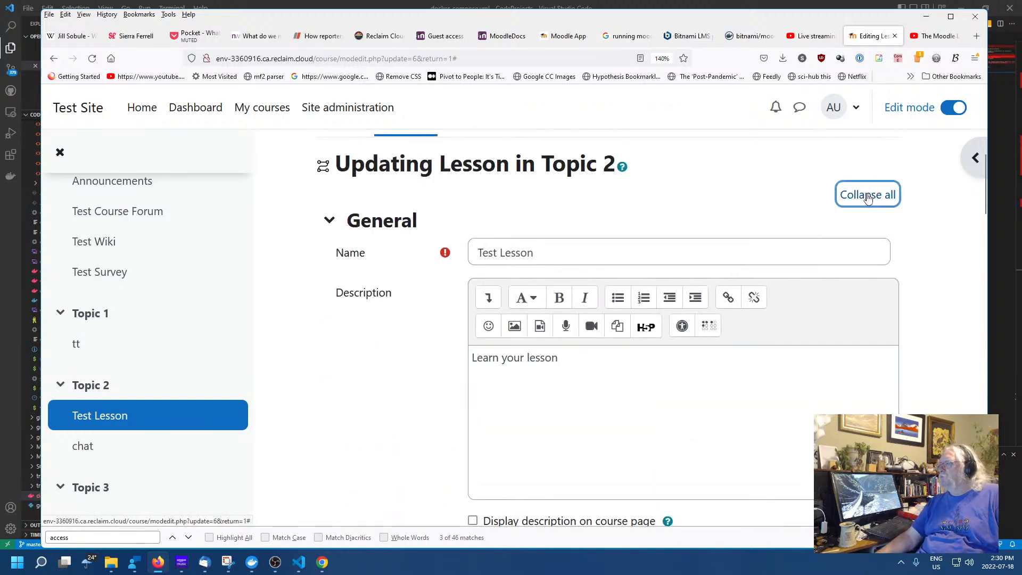
left_click(868, 196)
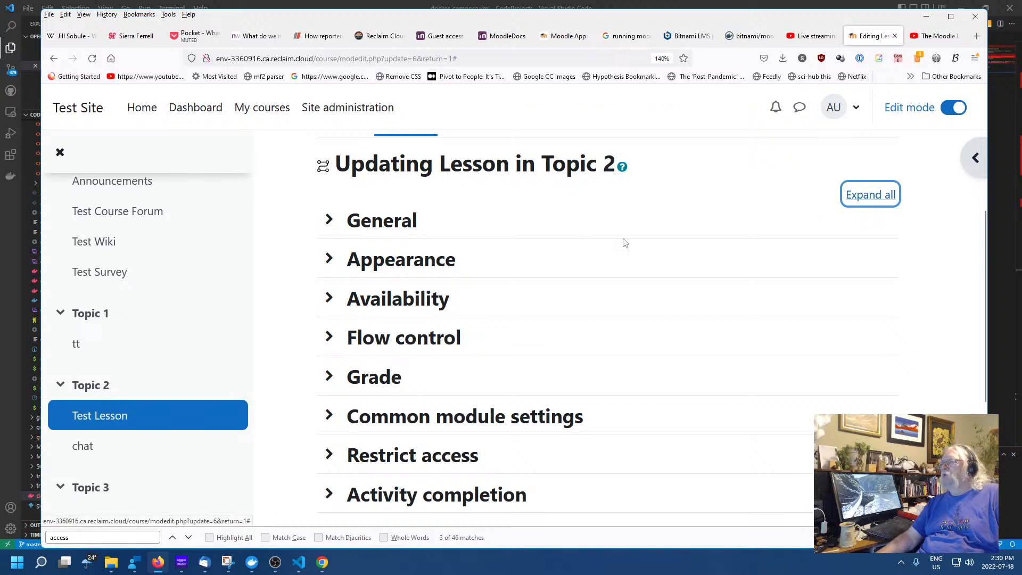
scroll(574, 274, "up", 3)
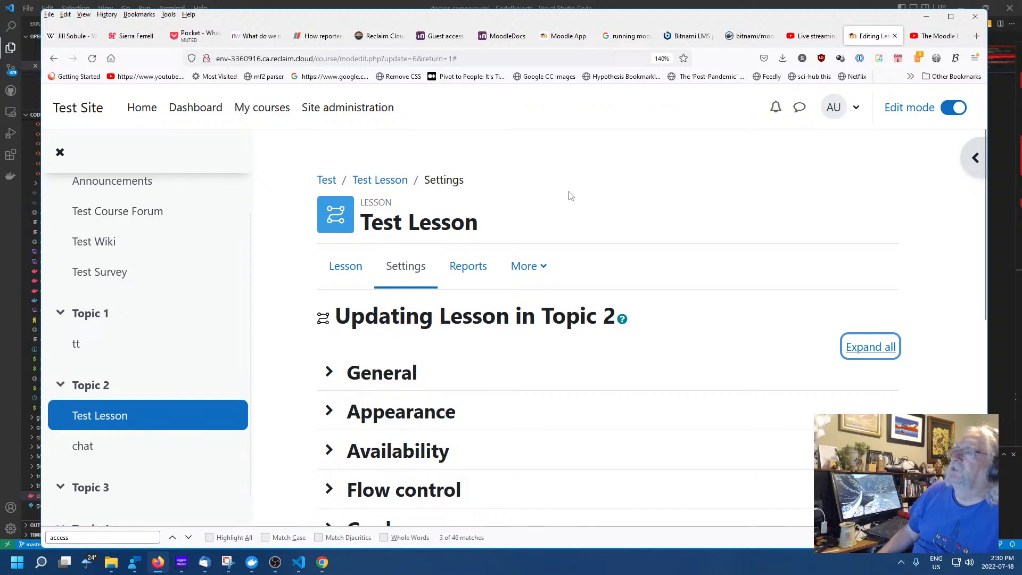
left_click(612, 190)
left_click(389, 179)
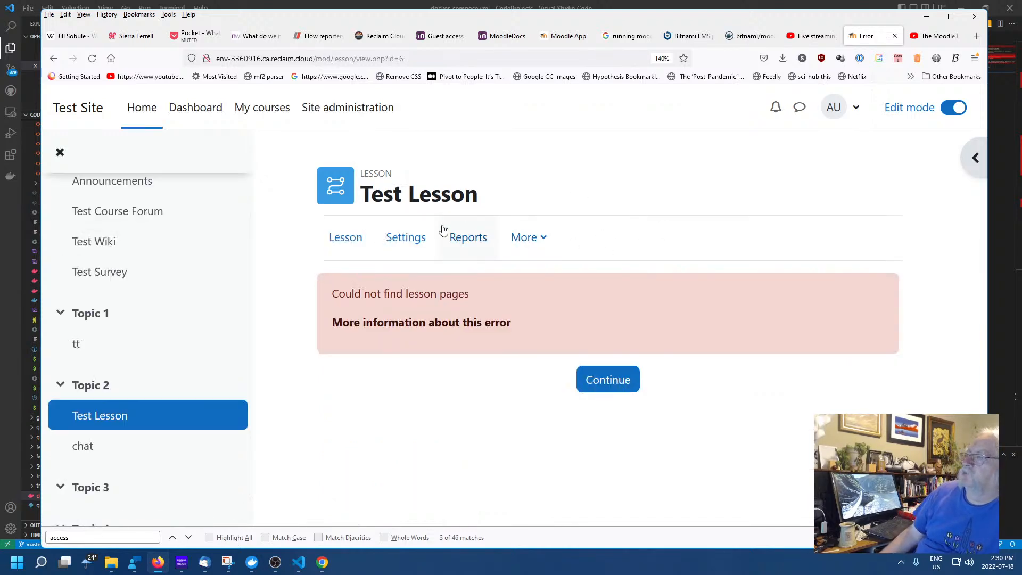
Check the Test Lesson's reports and the list of report types, which show no attempts
left_click(465, 240)
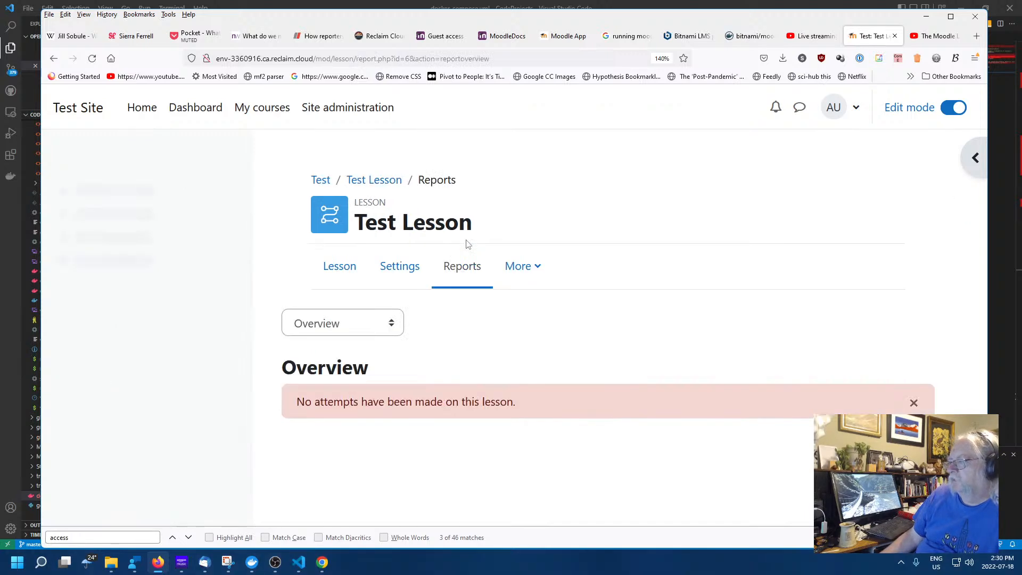
left_click(359, 182)
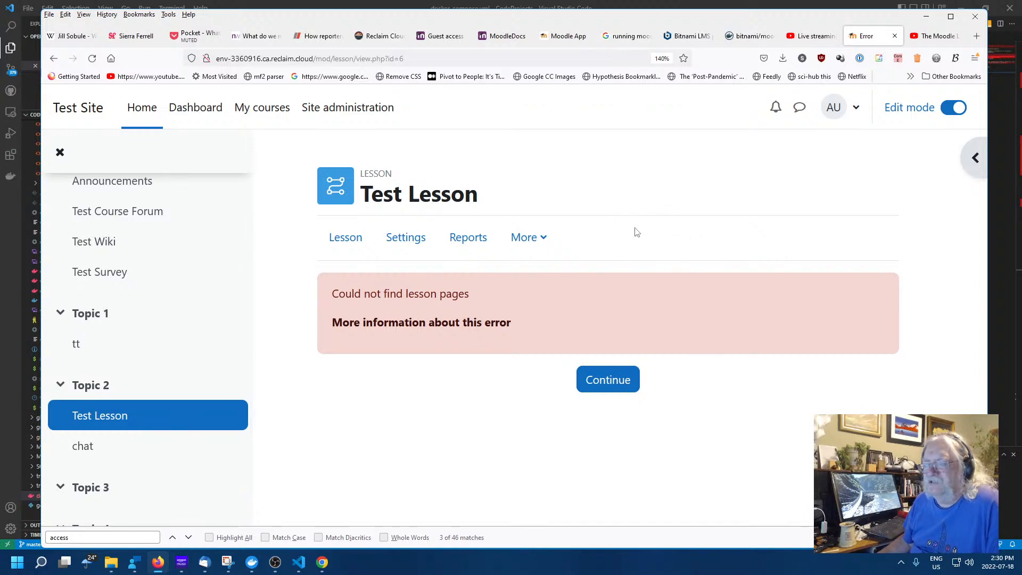
left_click(601, 384)
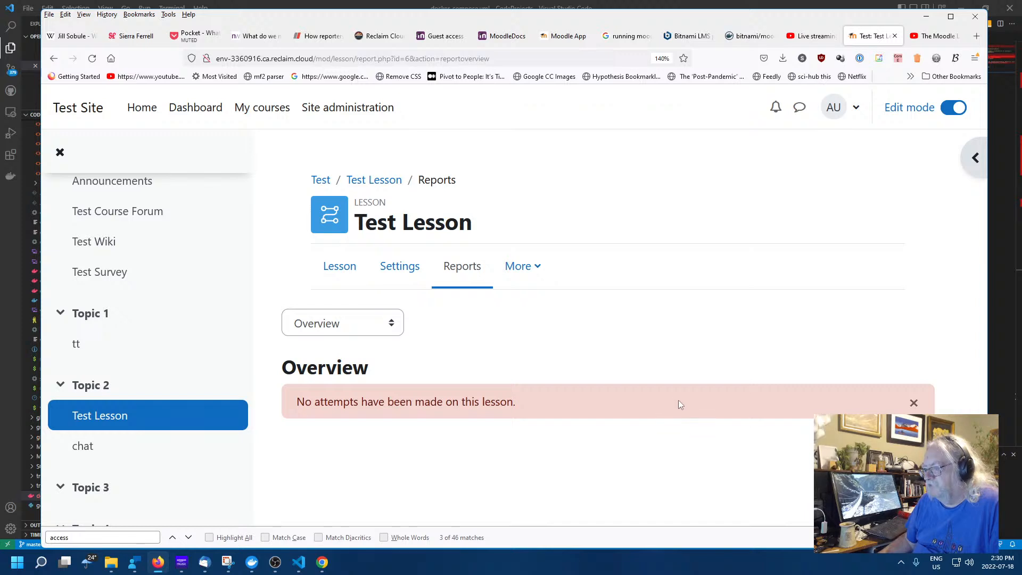
left_click(369, 333)
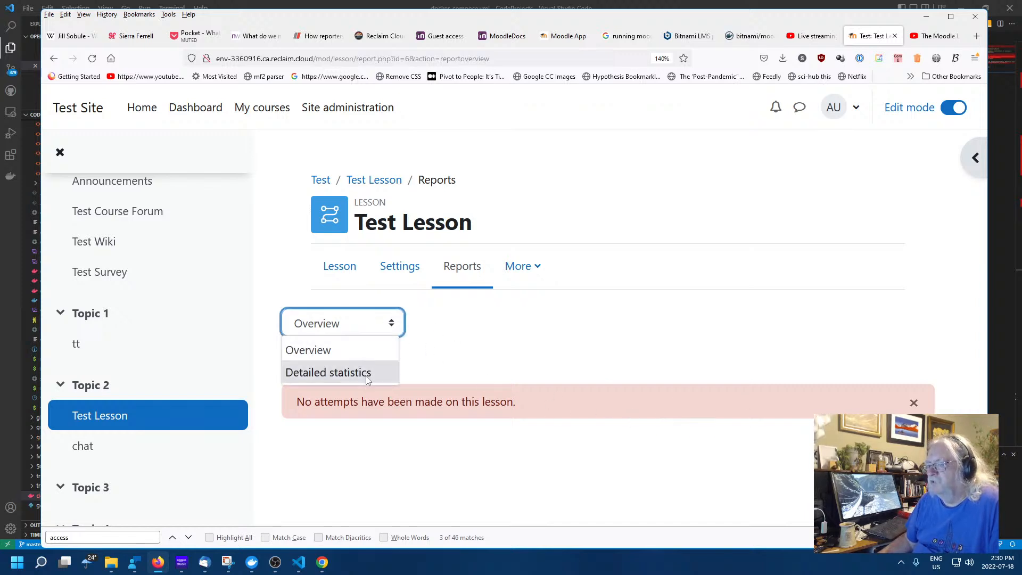
left_click(511, 367)
Look over the lesson's extra administration options, then switch back to the YouTube lesson tutorial
left_click(526, 272)
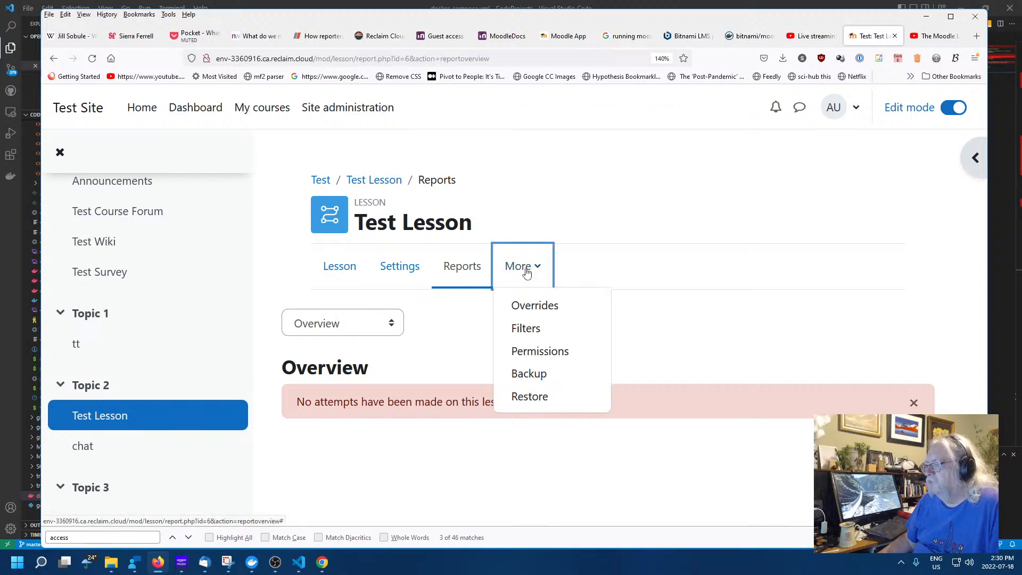
left_click(663, 354)
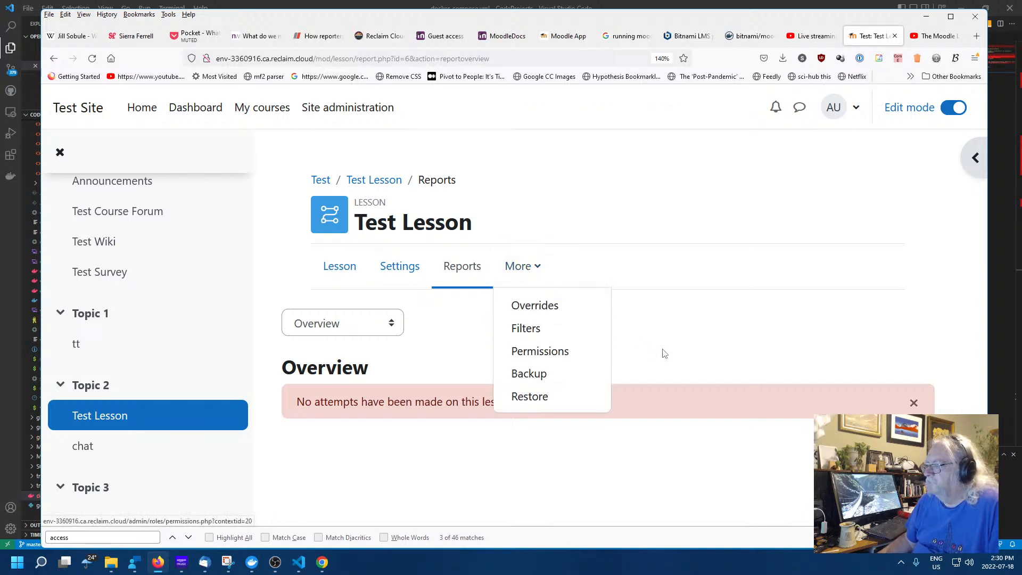
left_click(332, 272)
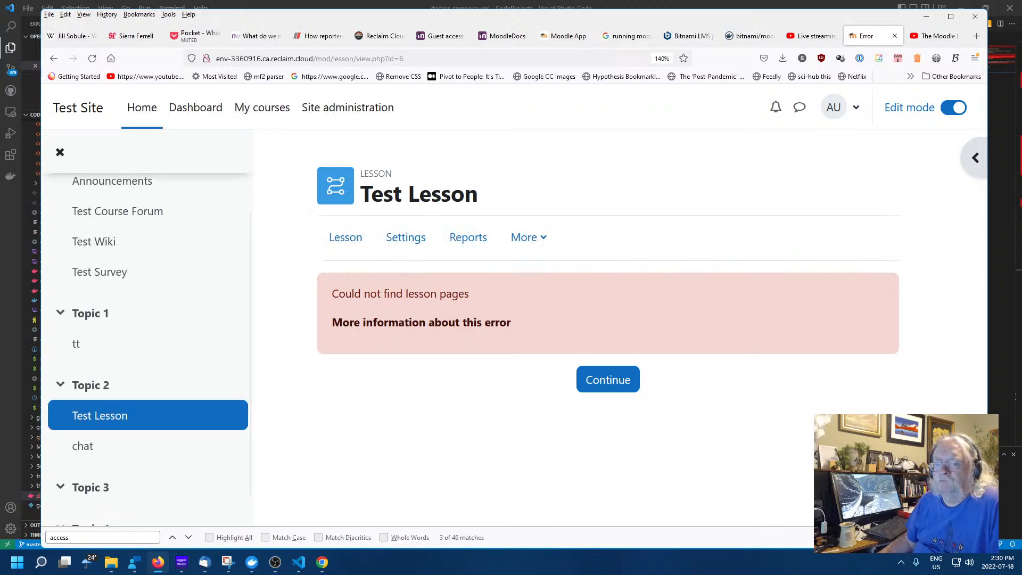
right_click(116, 415)
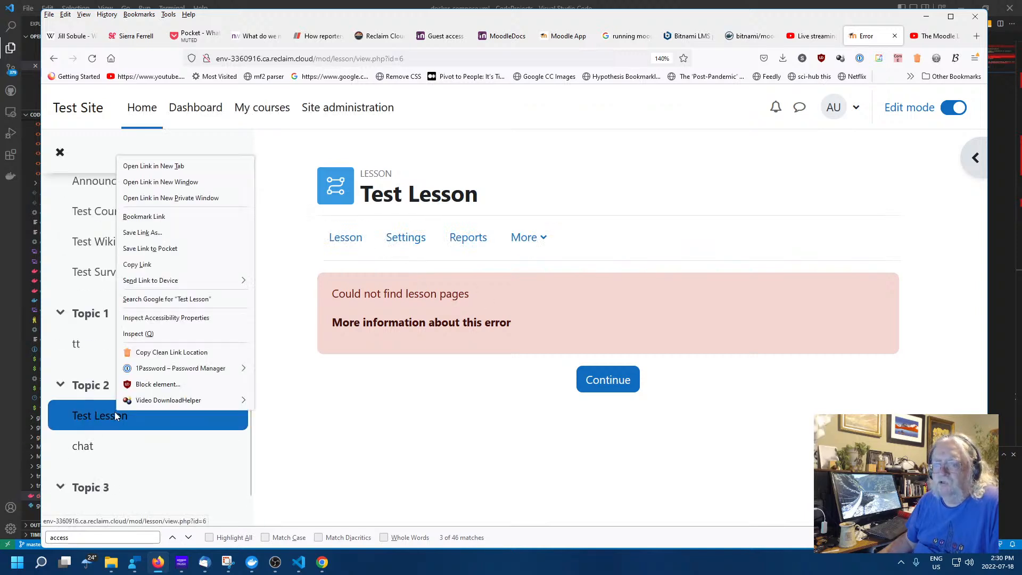
left_click(328, 450)
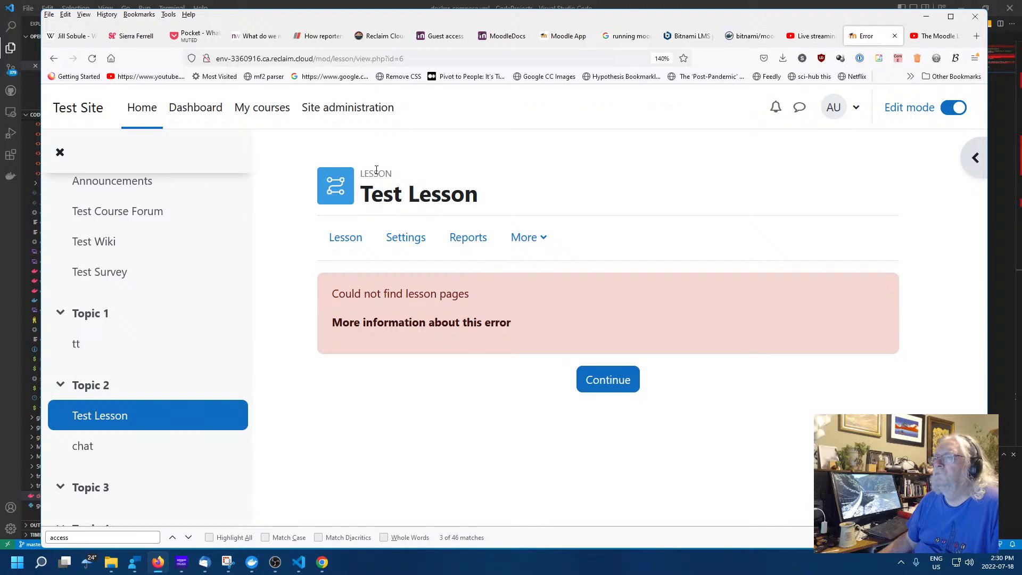
left_click(935, 36)
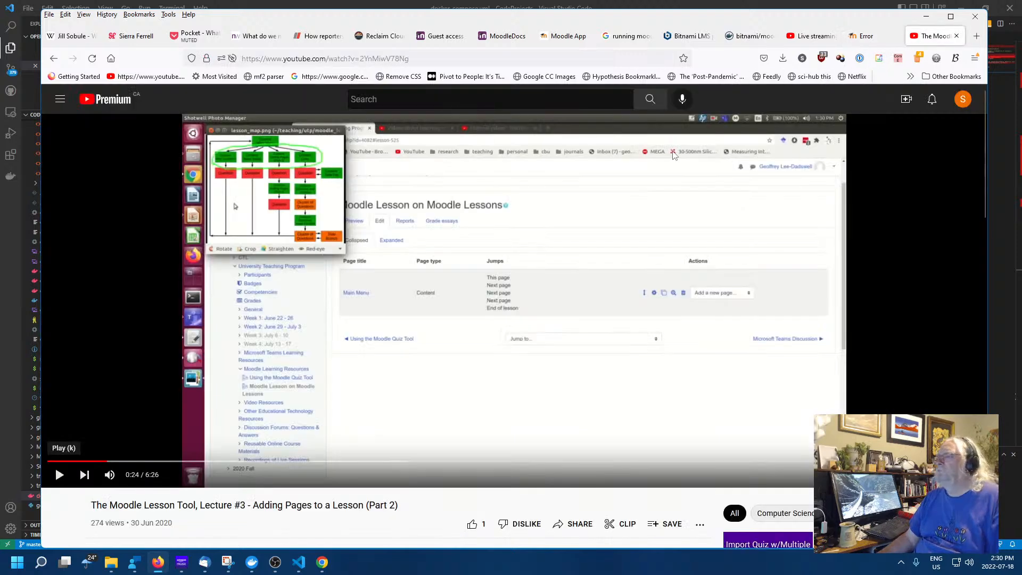
Search Google for 'moodle 4 add page to a lesson' and play Packt's 'Adding Content to a Lesson' video
left_click(363, 58)
type("mo")
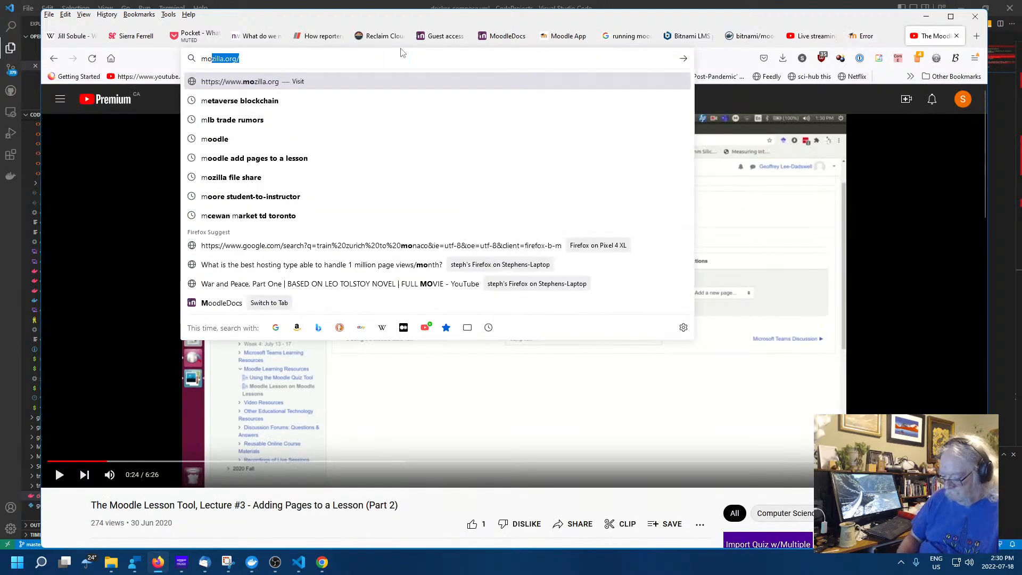
type("odle 4 ad")
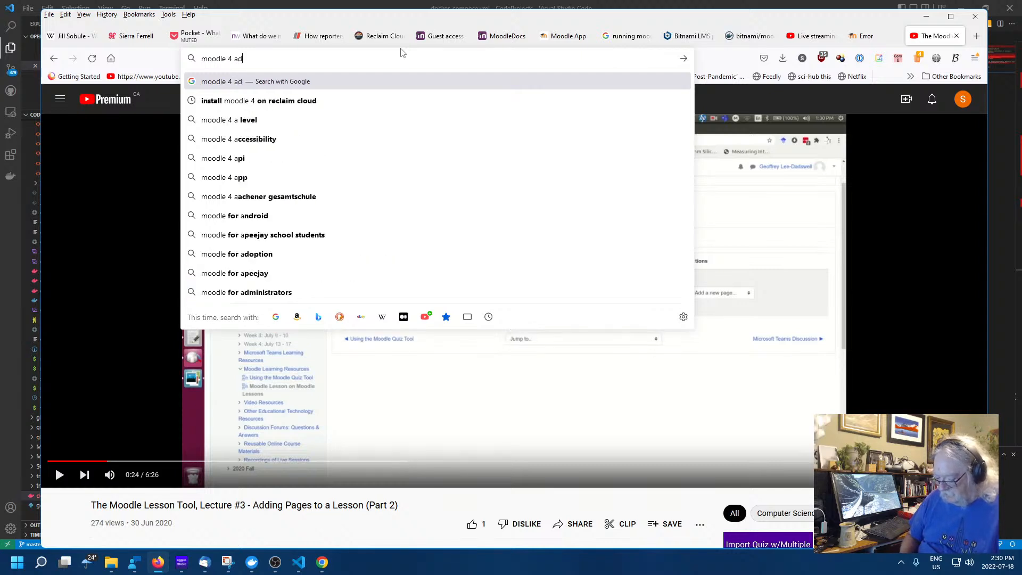
type("d page to a lesson")
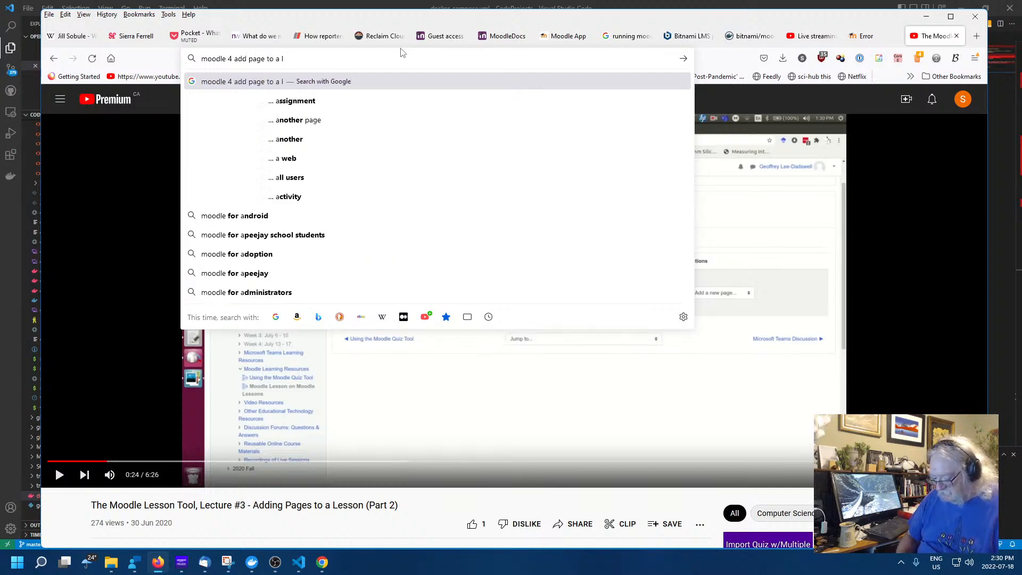
key("Return")
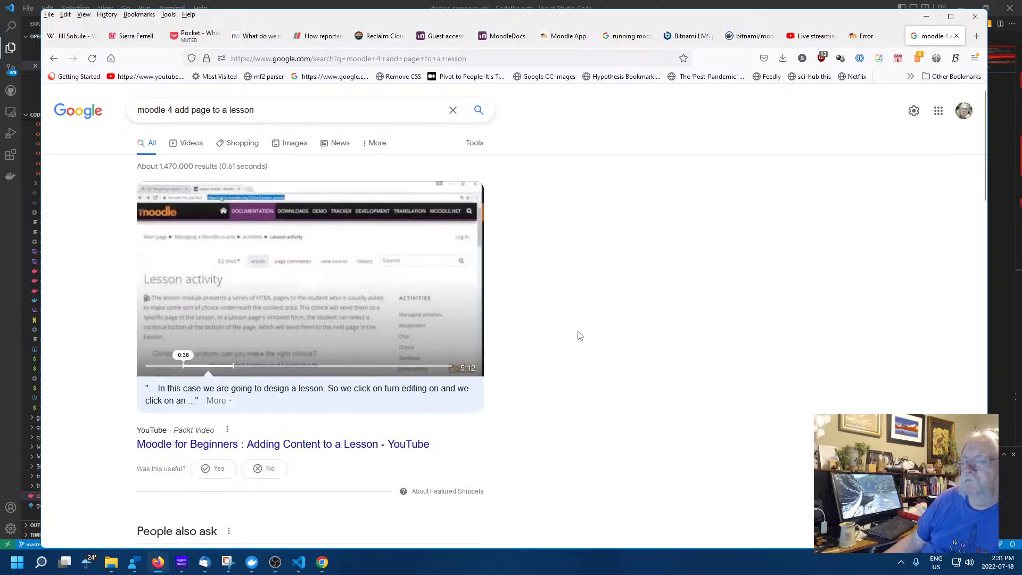
left_click(374, 357)
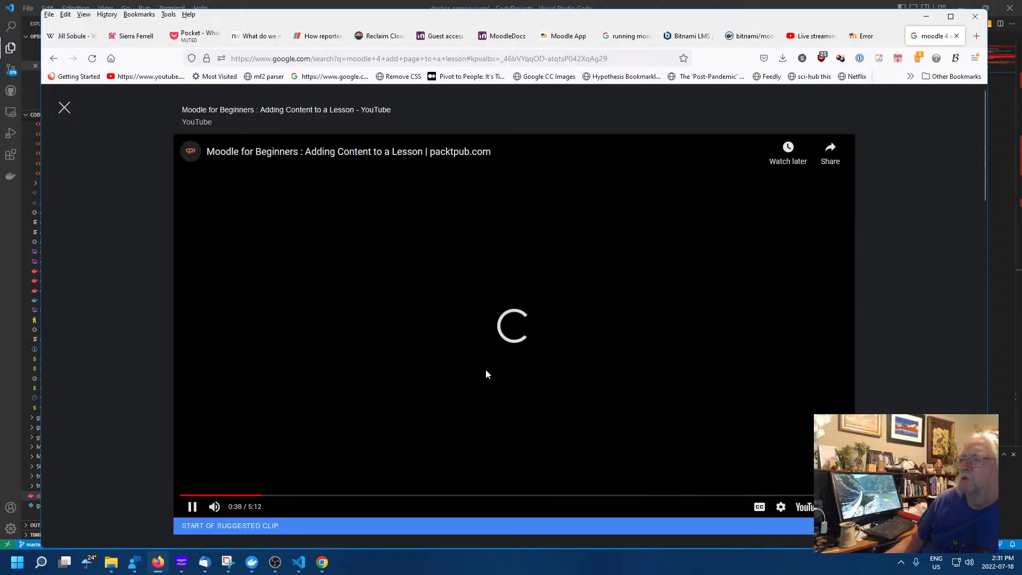
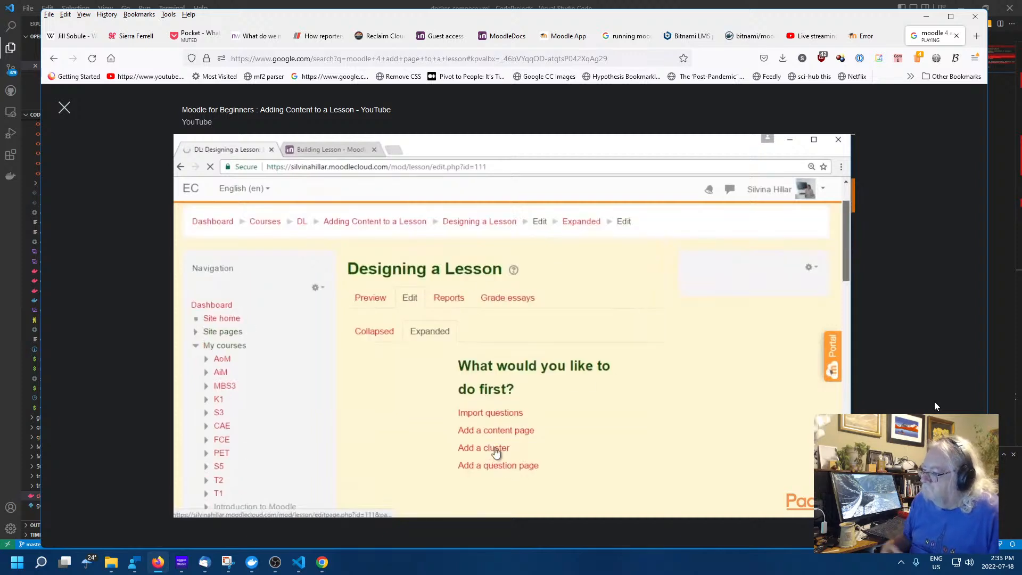
Pause the 'Adding Content to a Lesson' tutorial at 2:49 and switch back to the Moodle lesson tab
mouse_move(714, 420)
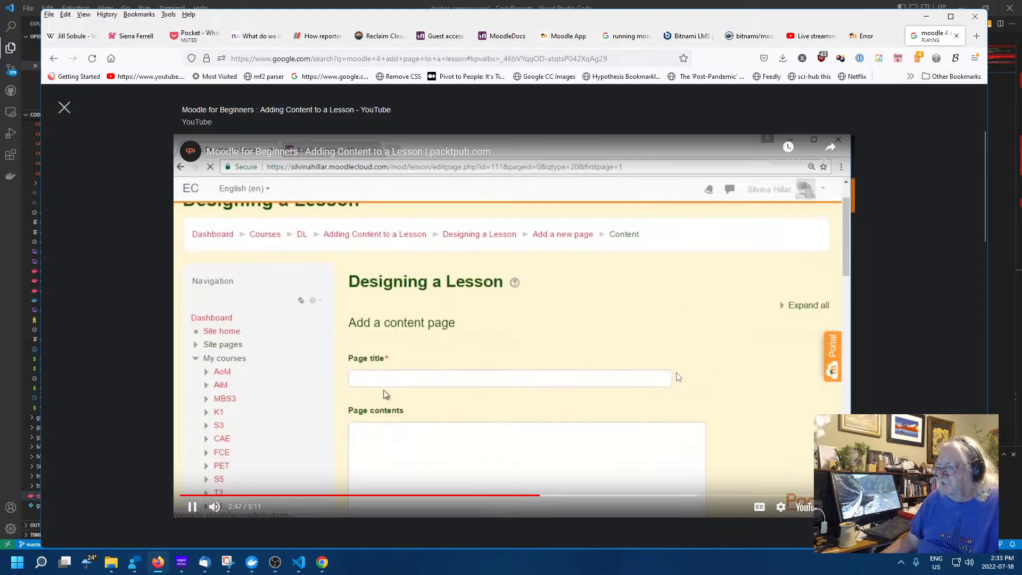
left_click(192, 506)
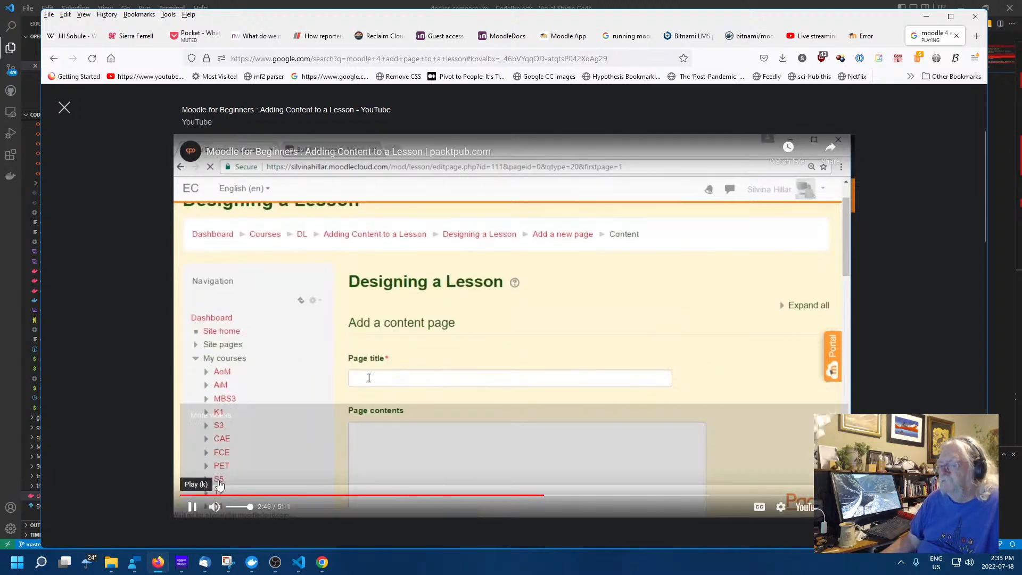
left_click(858, 36)
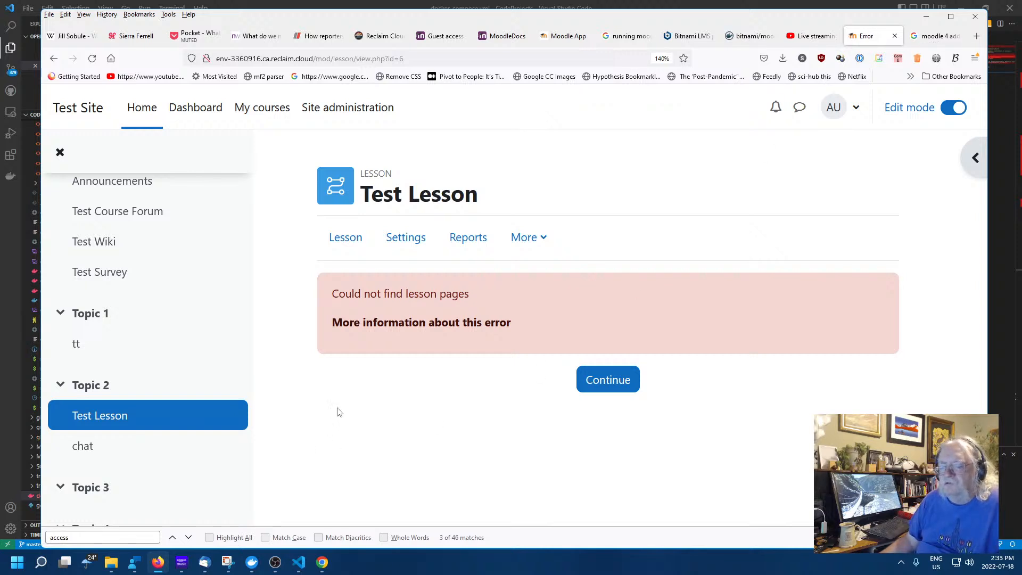
Create a Lesson named 'Name' with description 'Desc' in Topic 3 using Save and display
scroll(114, 422, "down", 1)
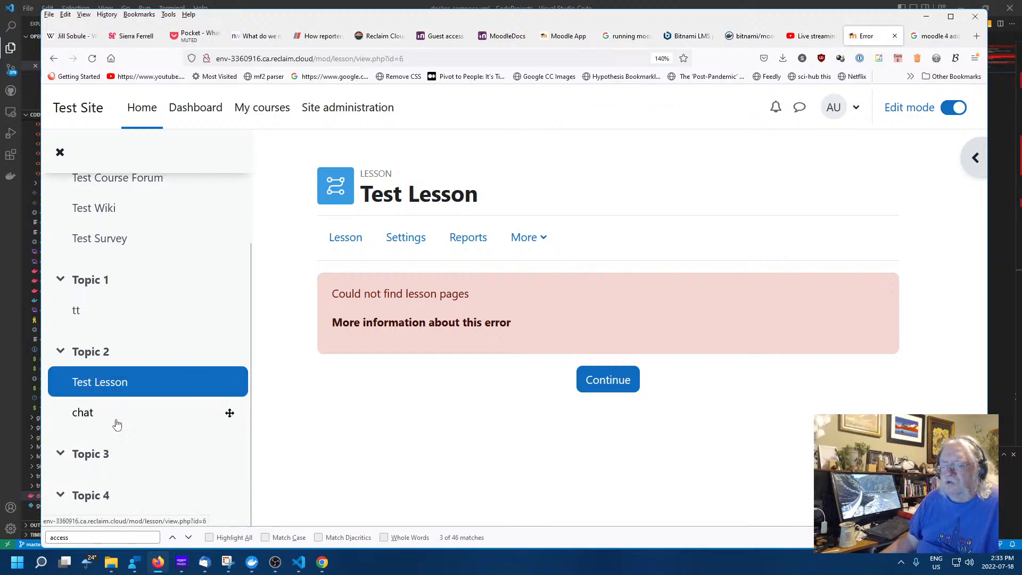
left_click(80, 454)
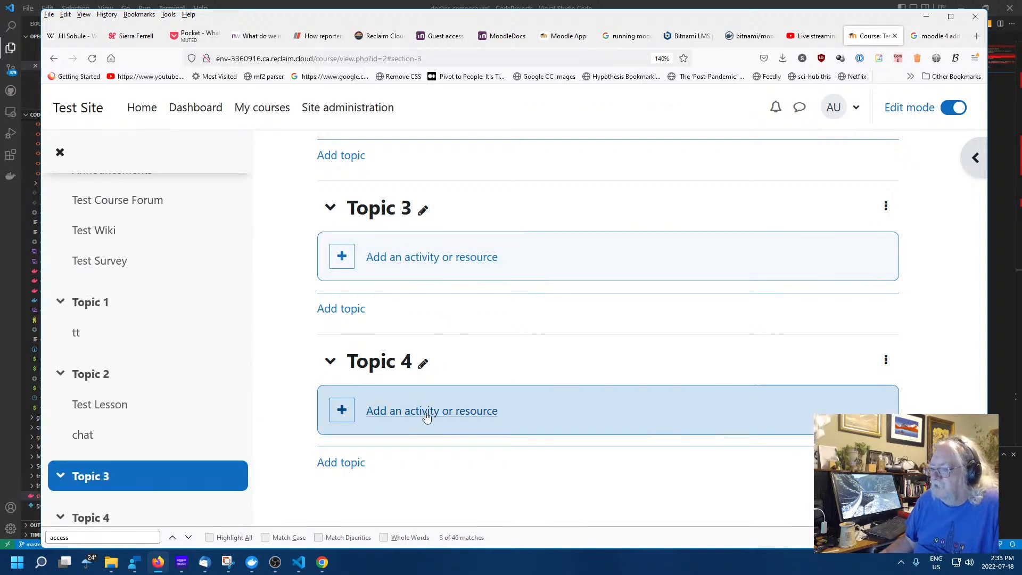
left_click(432, 257)
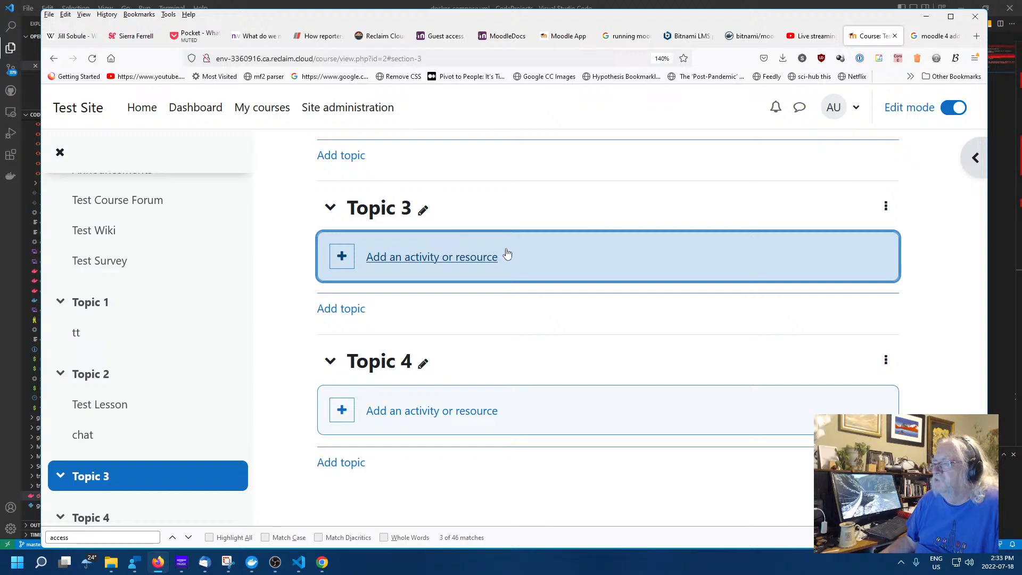
scroll(425, 290, "down", 4)
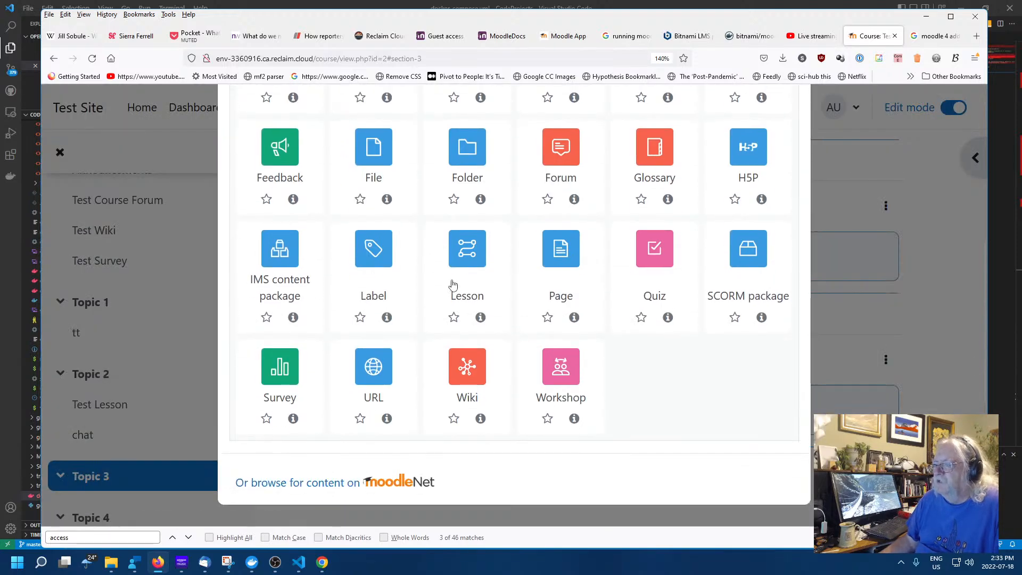
left_click(566, 288)
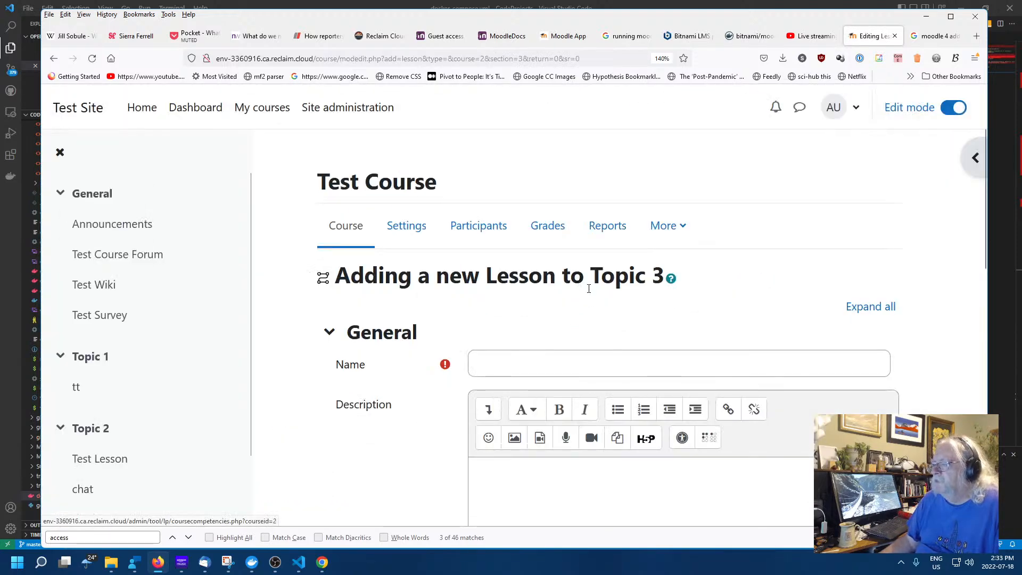
scroll(588, 285, "down", 5)
scroll(586, 290, "up", 5)
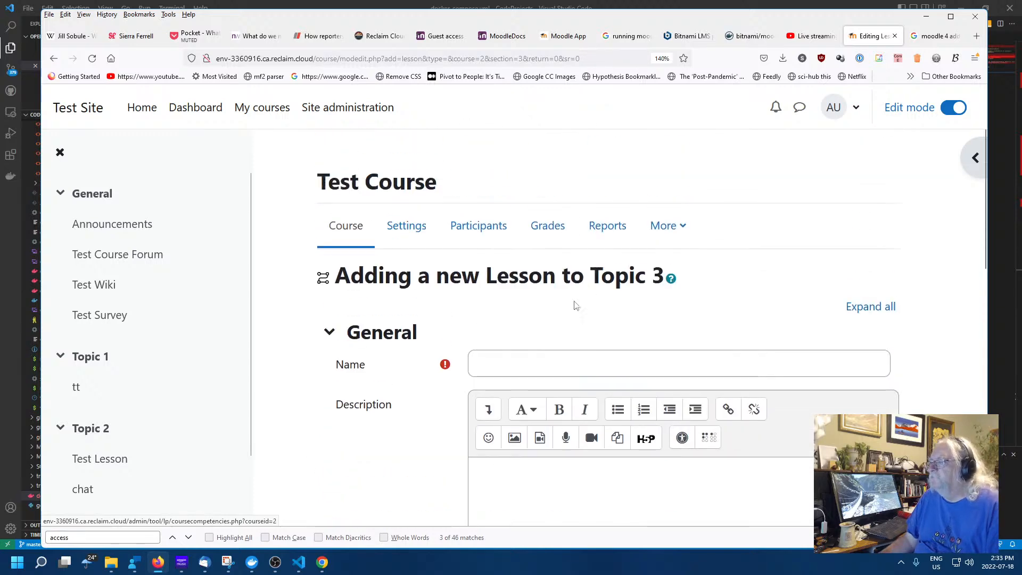
left_click(548, 354)
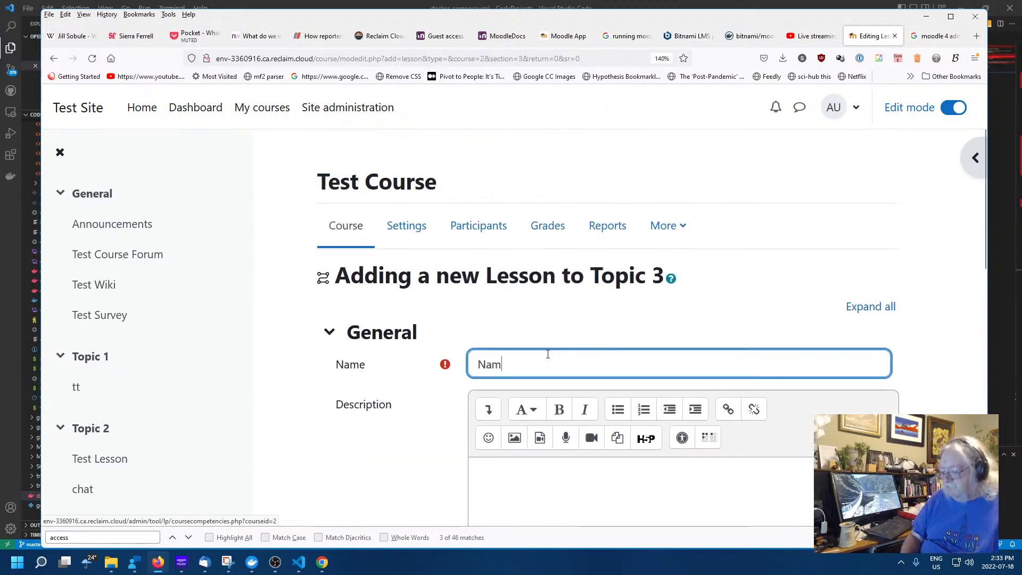
left_click(590, 492)
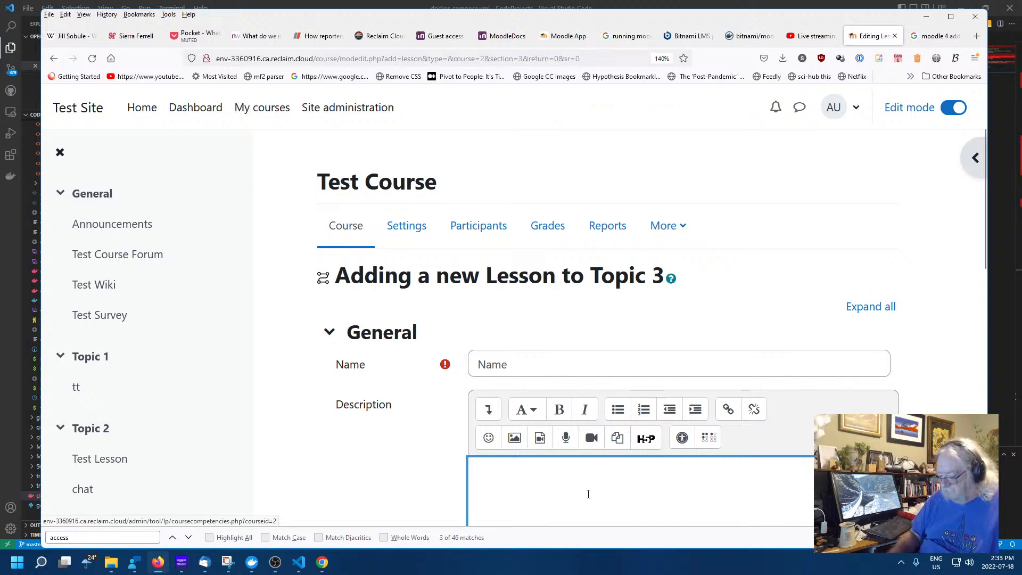
scroll(593, 426, "down", 8)
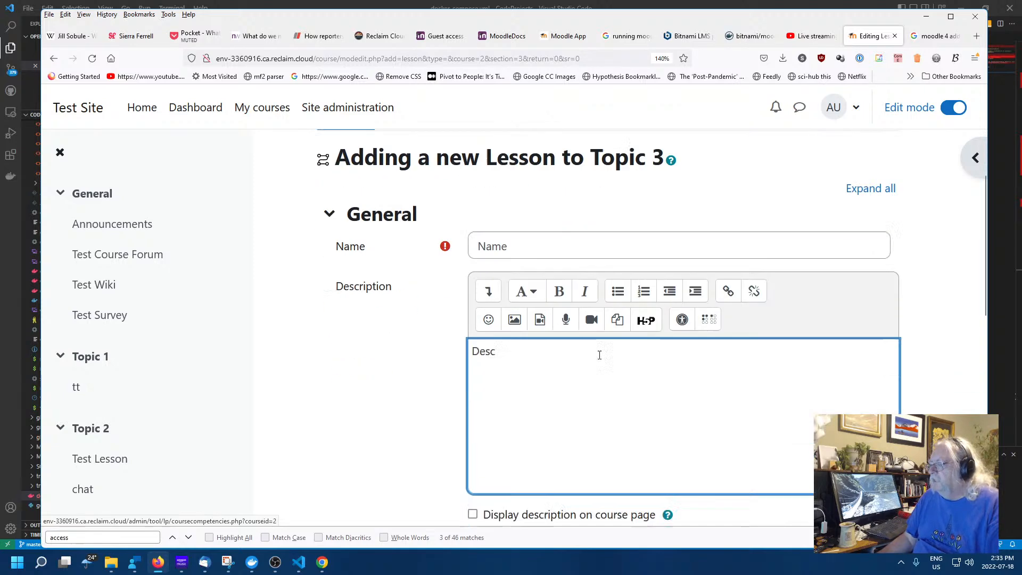
scroll(594, 322, "down", 4)
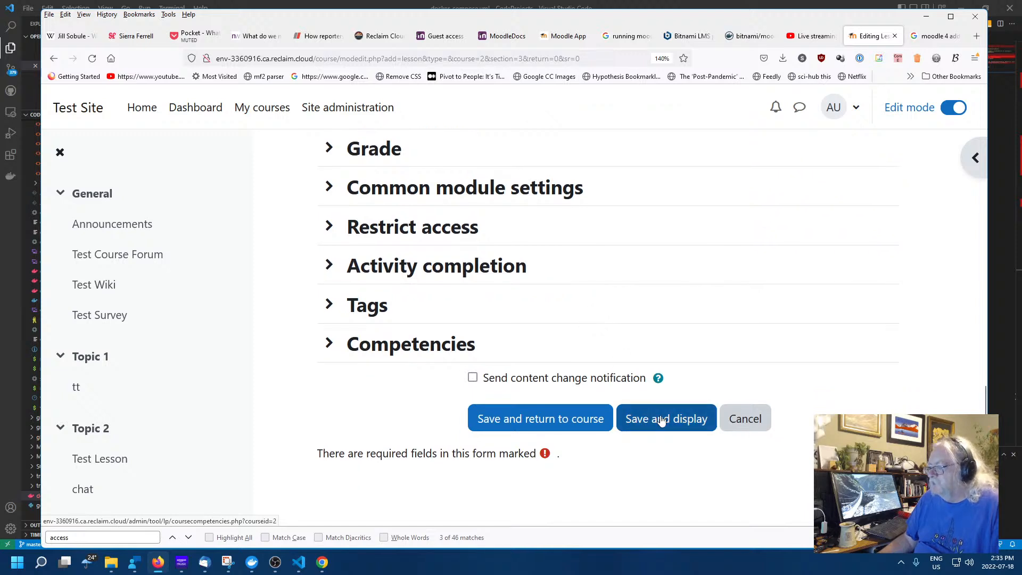
left_click(663, 421)
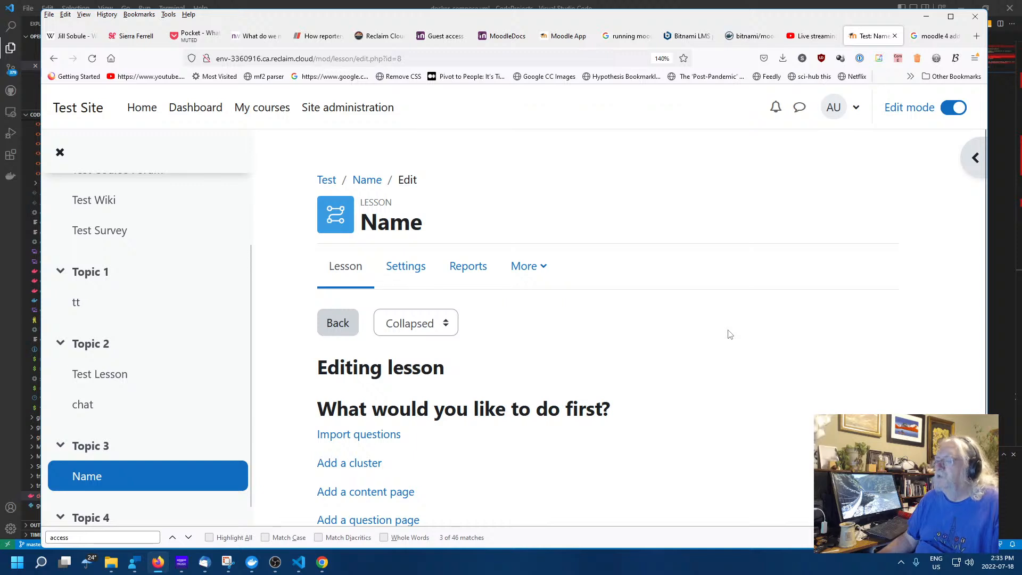
Add a content page titled 'Content Page' with page contents 'Content Page'
scroll(721, 346, "down", 2)
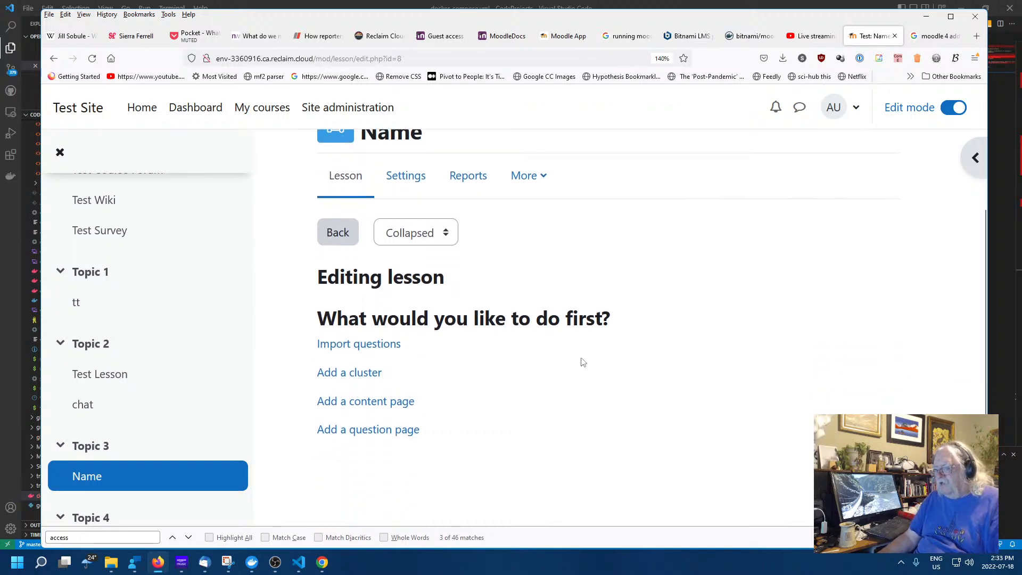
left_click(375, 402)
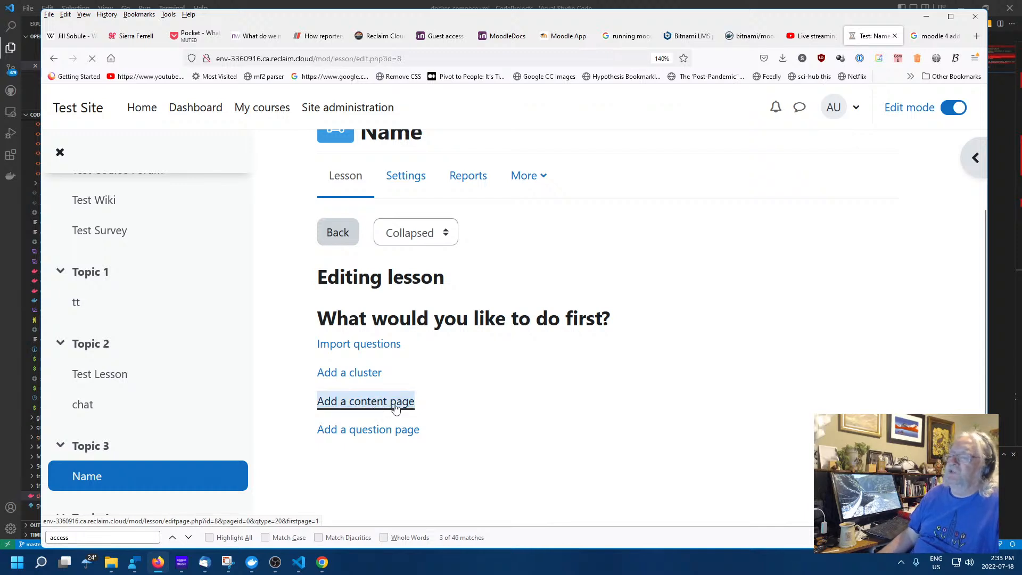
scroll(650, 342, "down", 3)
scroll(639, 344, "down", 3)
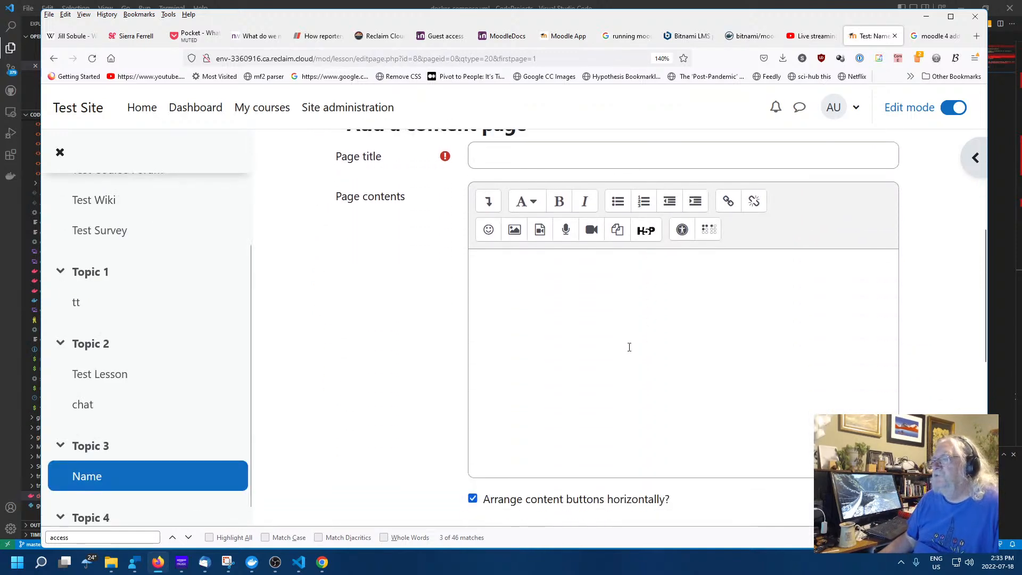
scroll(617, 335, "up", 2)
left_click(609, 253)
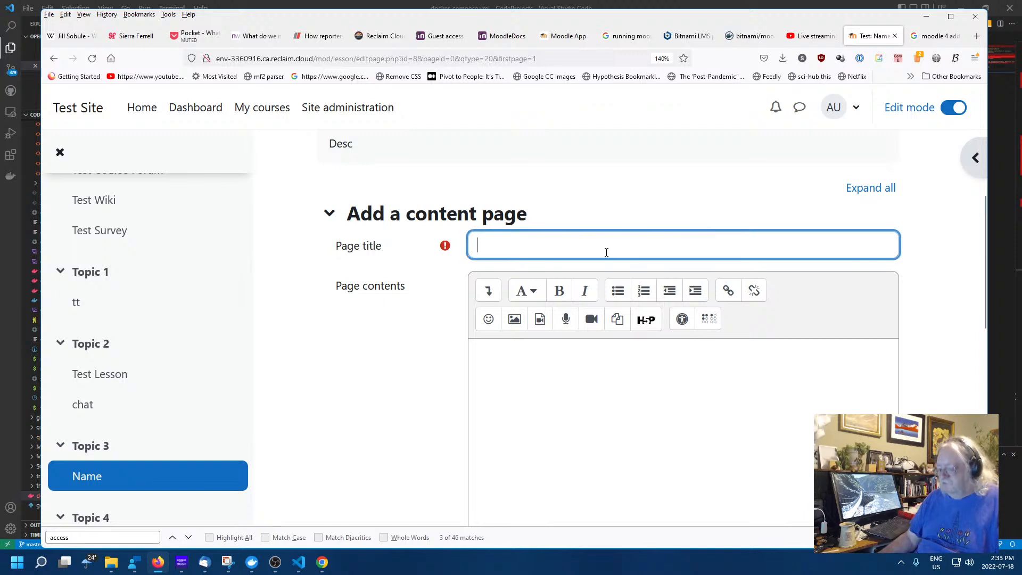
type("Content")
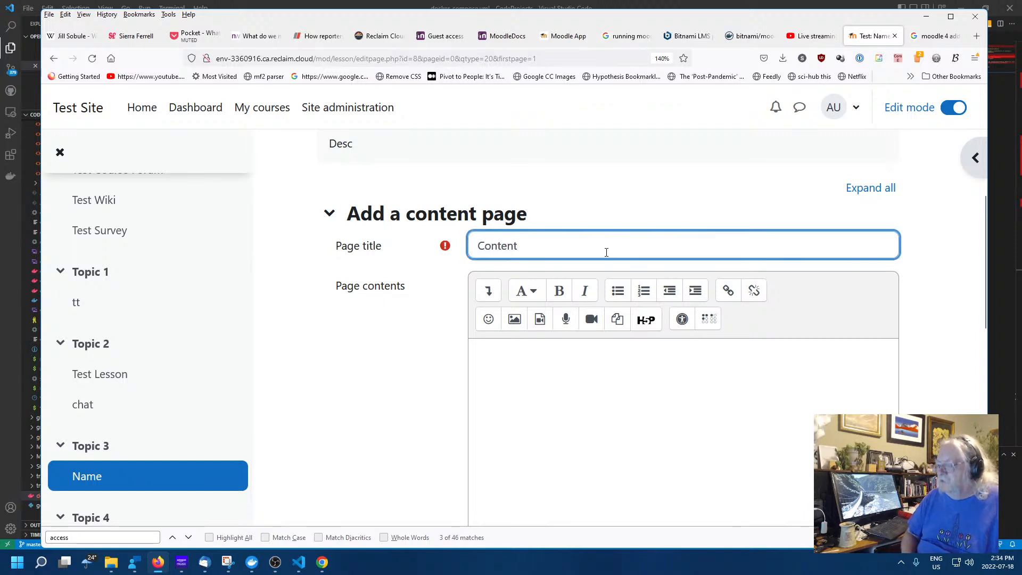
type(" Page")
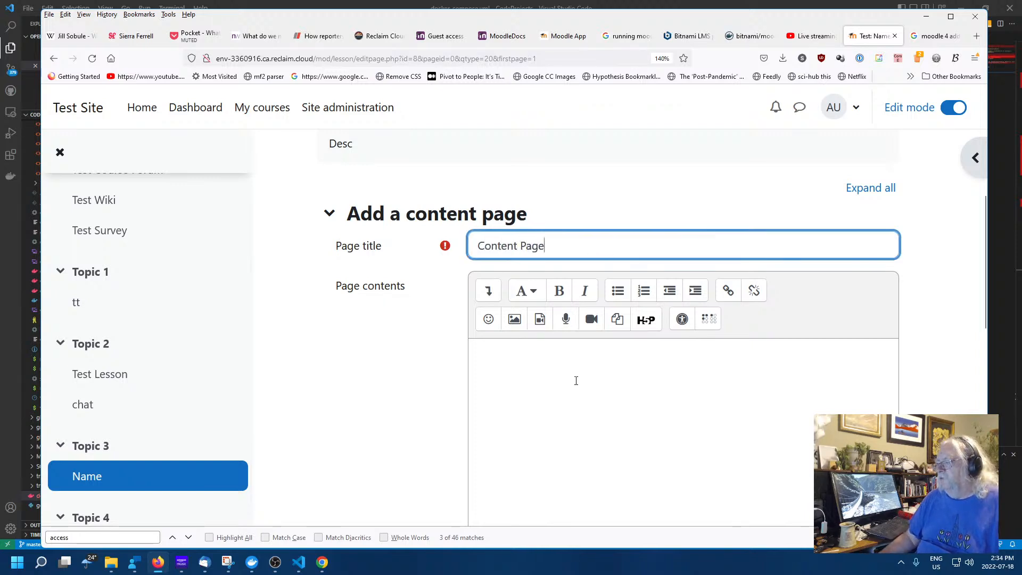
left_click(576, 380)
type("Content")
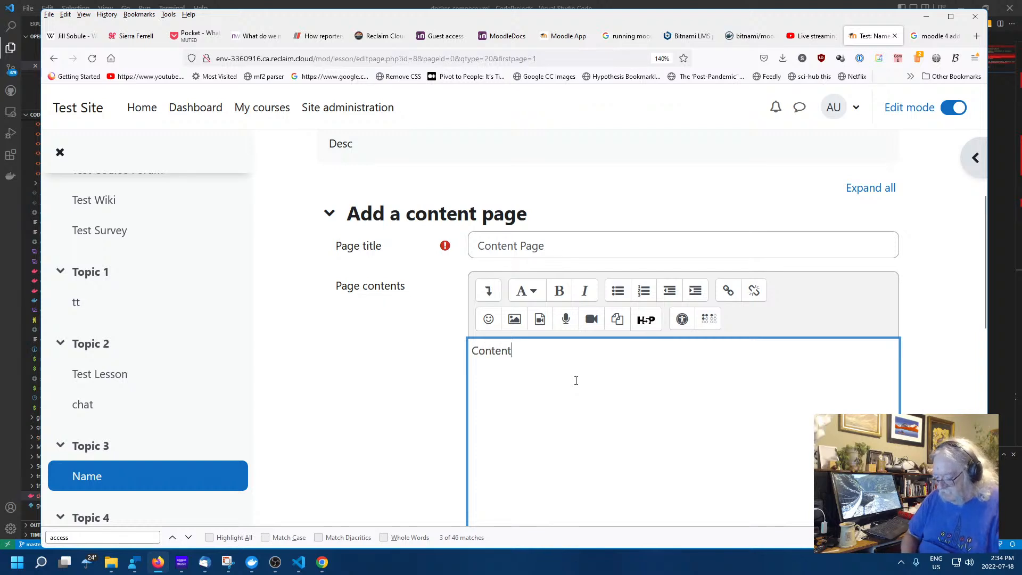
type(" Page")
Fill in the Content 1 description and set its jump to Next page
scroll(639, 332, "down", 5)
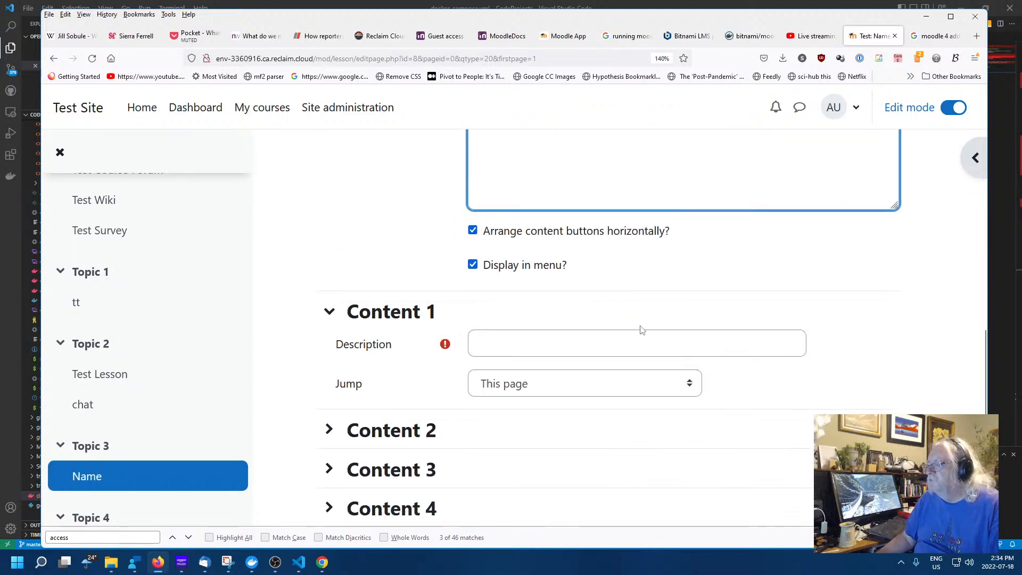
scroll(639, 327, "down", 2)
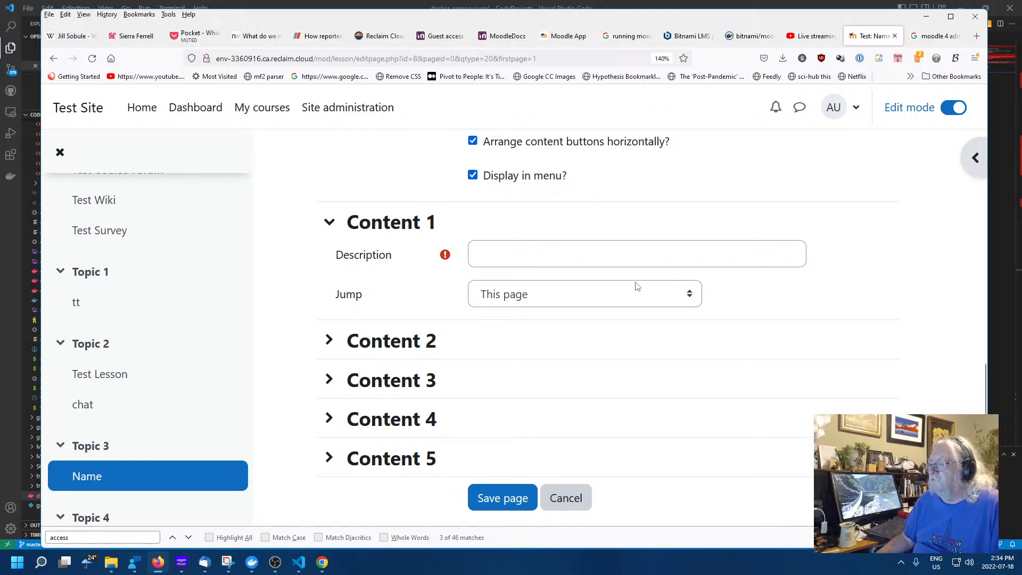
scroll(636, 285, "down", 2)
scroll(617, 298, "up", 10)
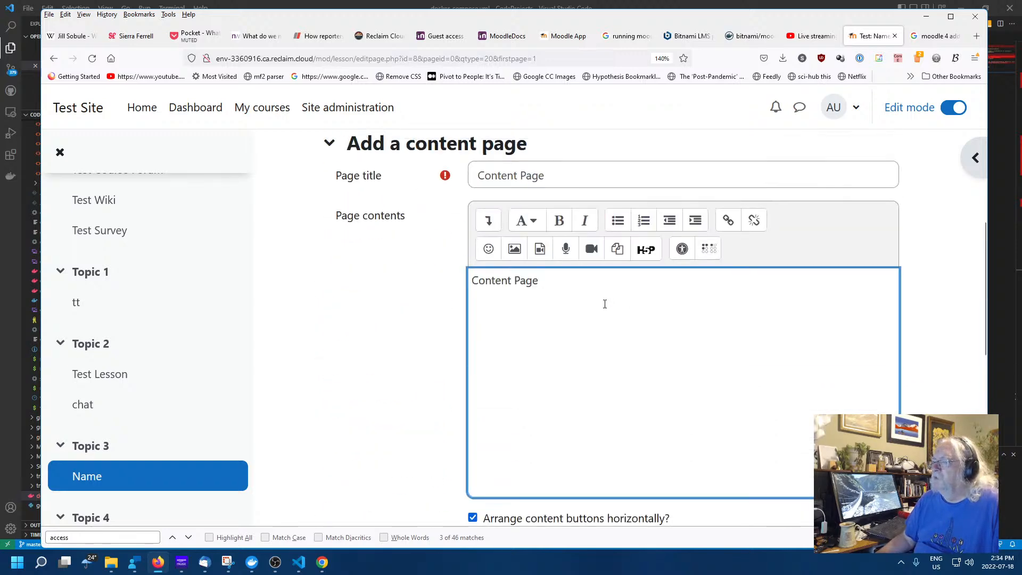
scroll(604, 304, "up", 2)
scroll(604, 304, "down", 12)
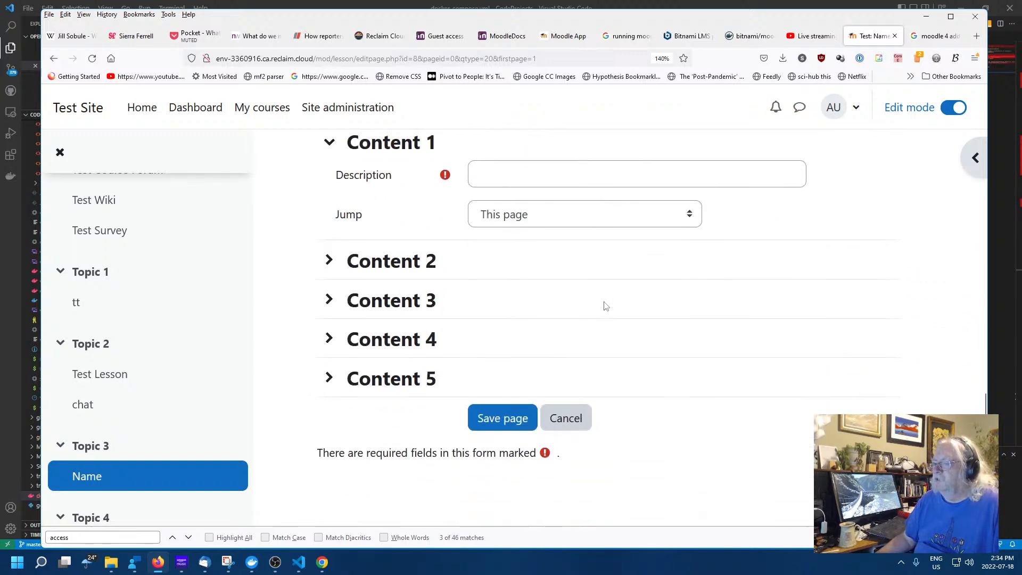
left_click(549, 174)
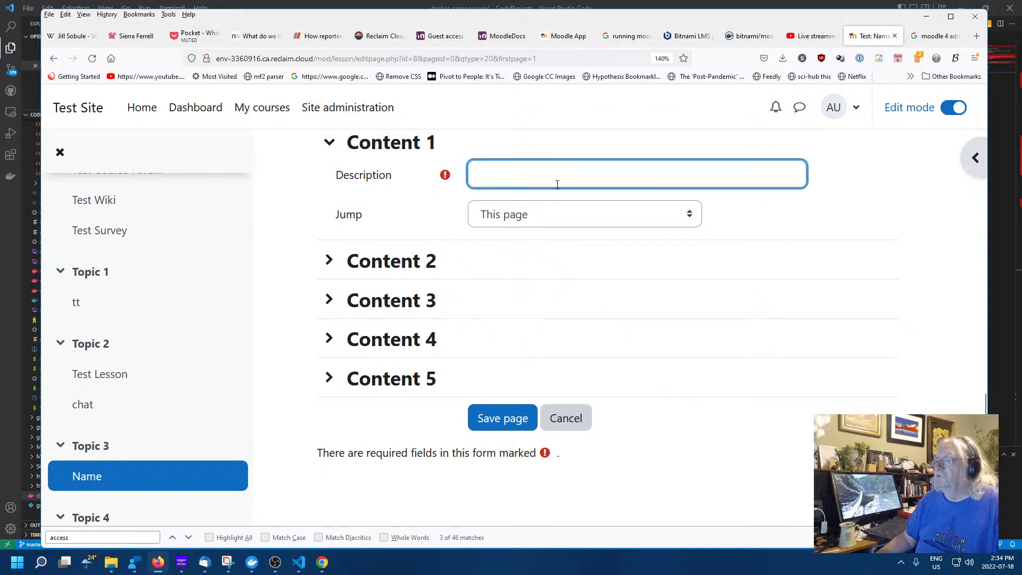
left_click(574, 216)
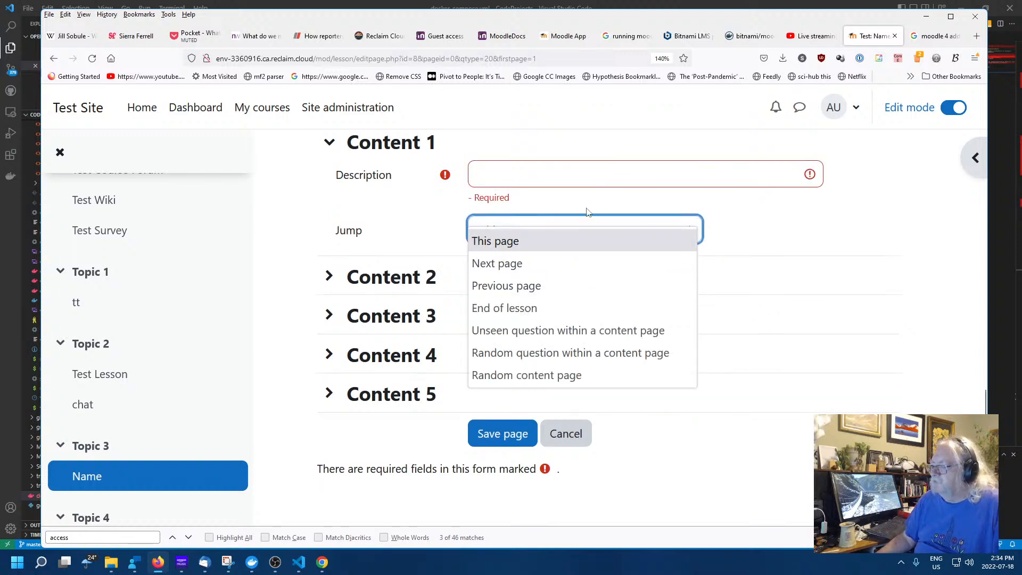
left_click(576, 180)
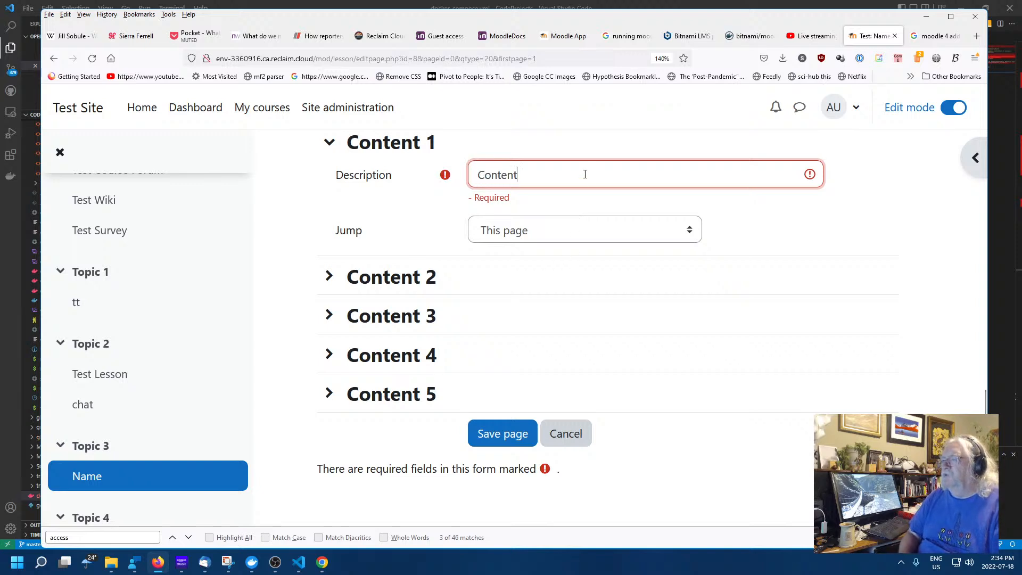
left_click(527, 239)
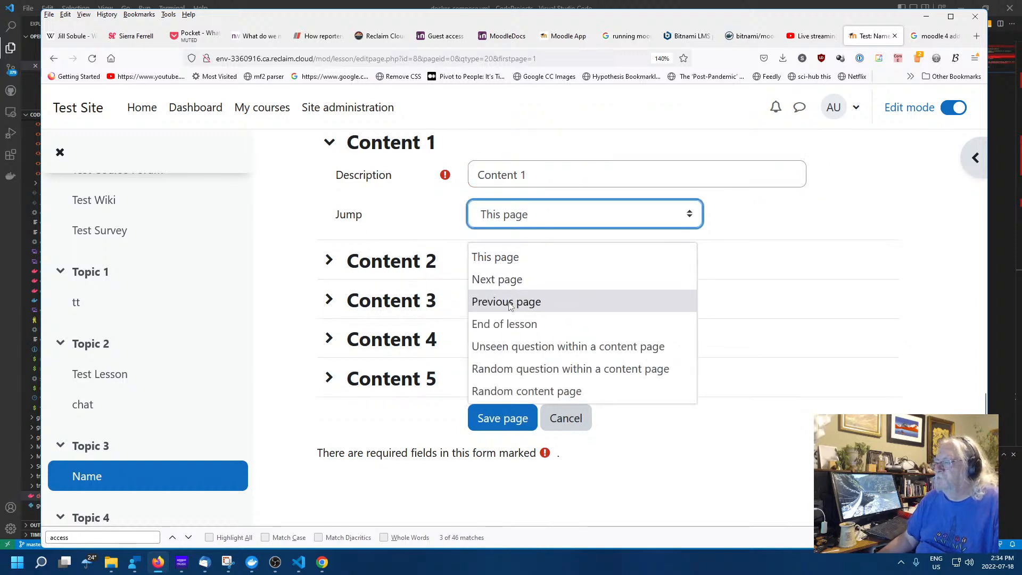
left_click(510, 279)
Expand Content 2 to 5 and enter descriptions 'Content 2' through 'Content 5'
left_click(436, 271)
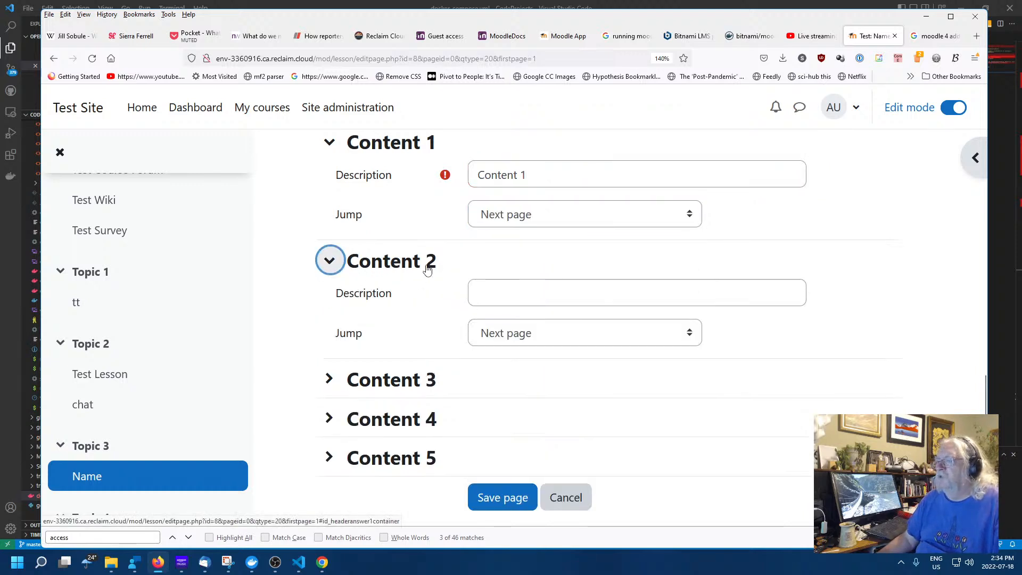
left_click(512, 294)
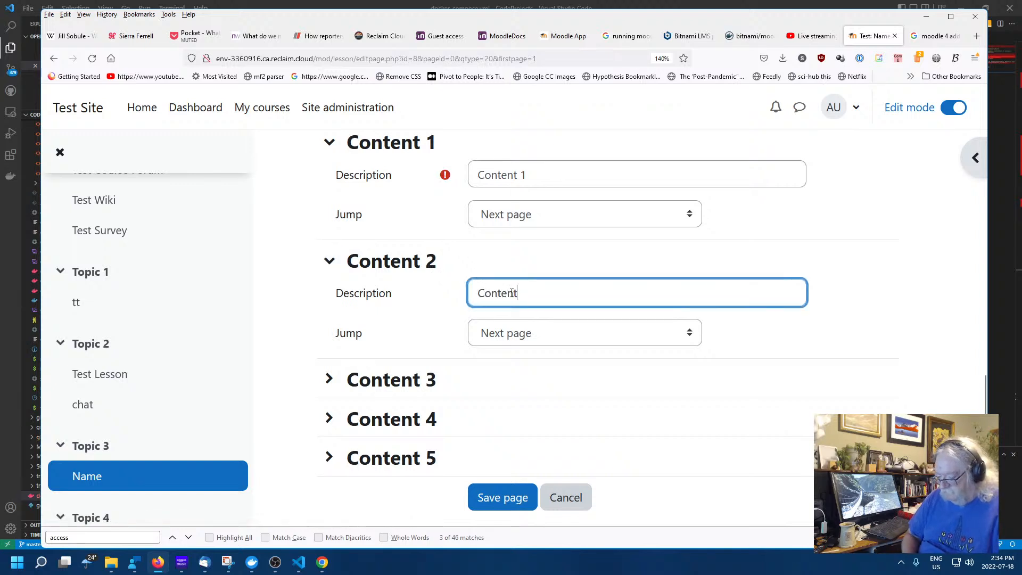
type("Content 2")
left_click(399, 380)
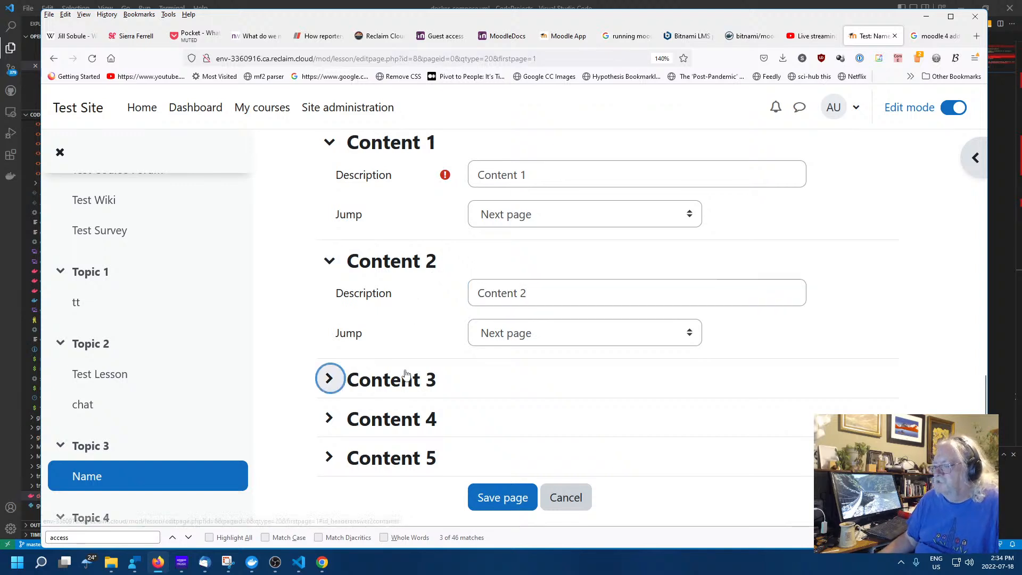
left_click(533, 408)
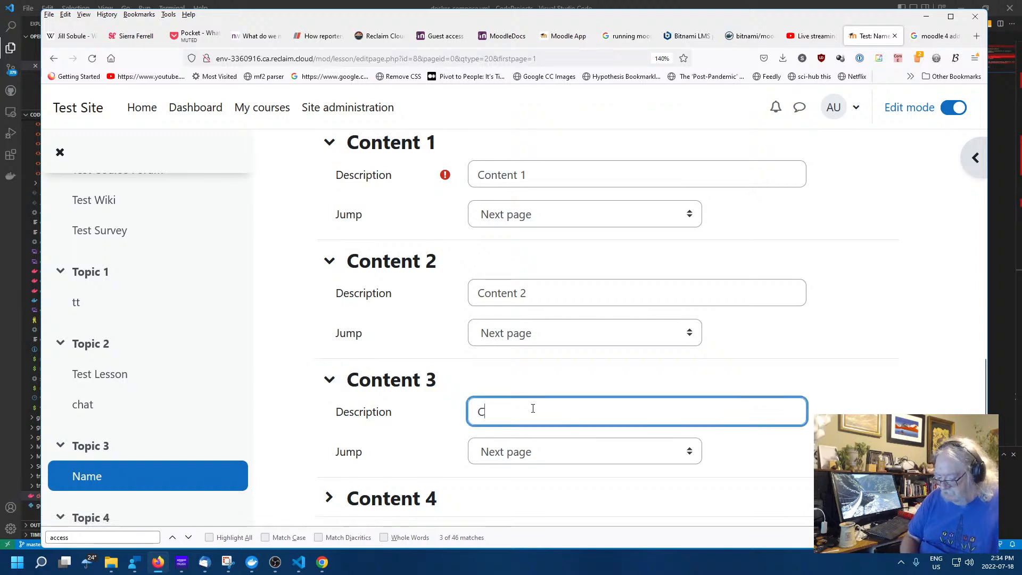
scroll(532, 409, "down", 3)
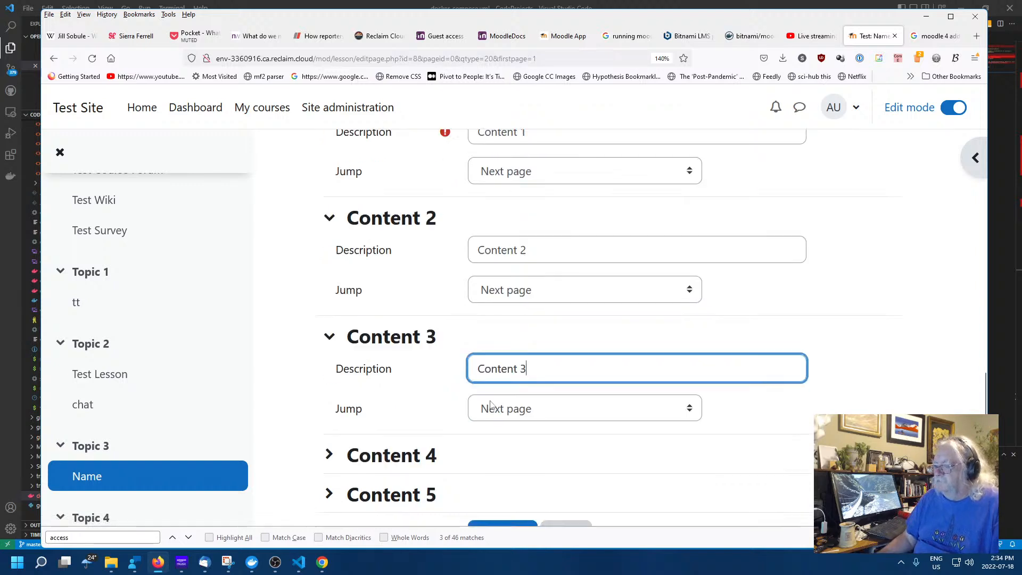
left_click(329, 338)
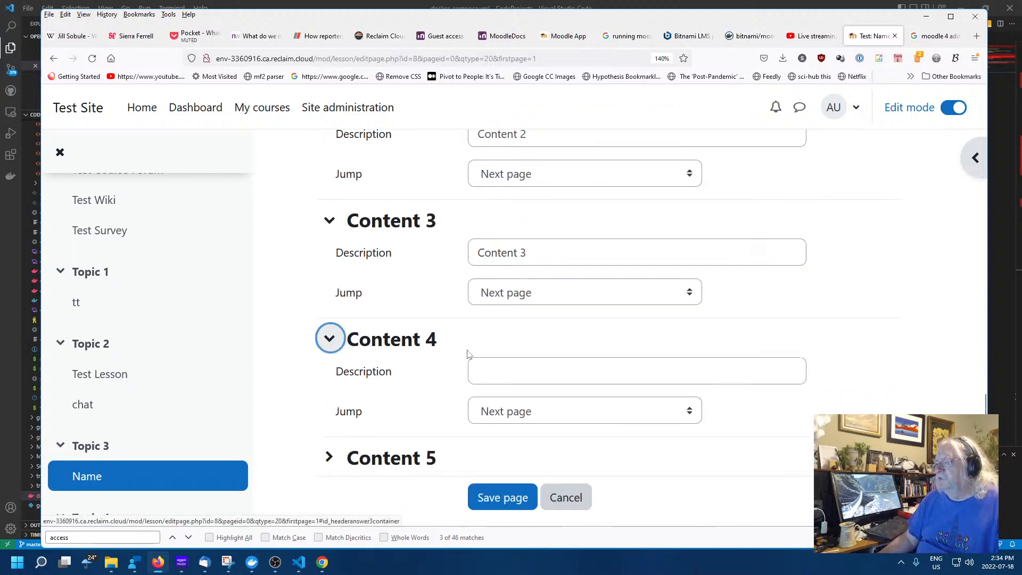
left_click(522, 374)
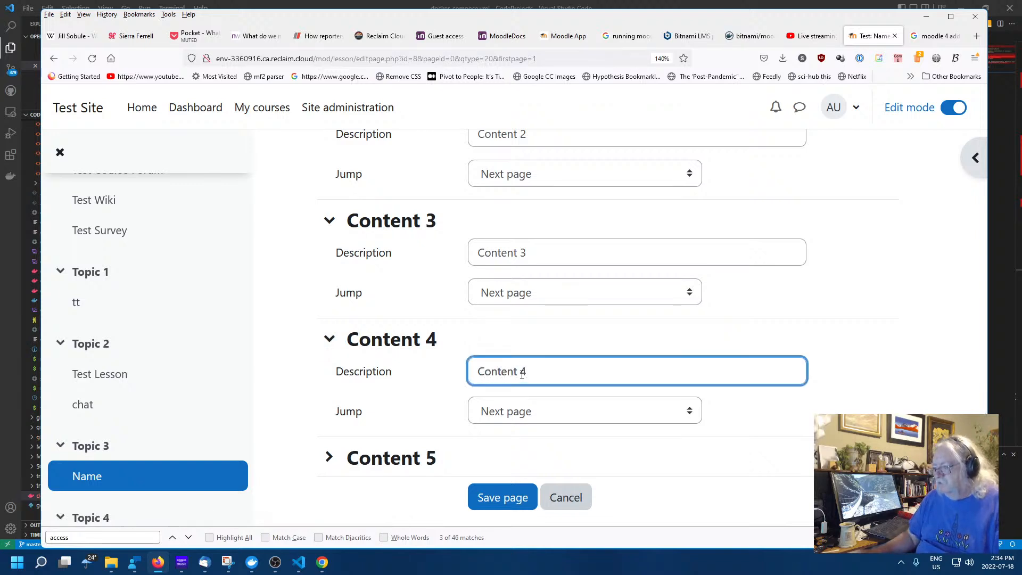
left_click(329, 457)
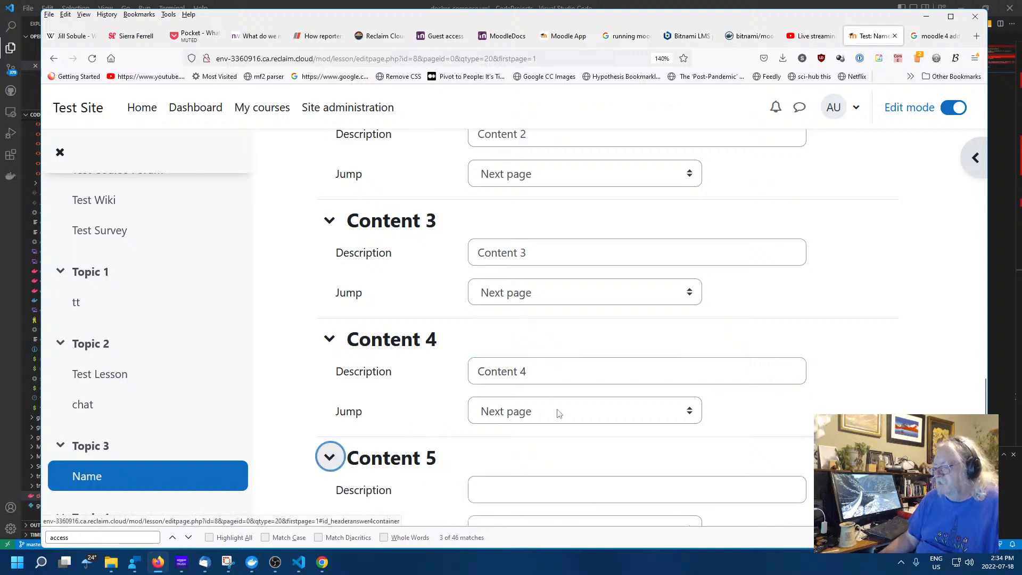
left_click(532, 487)
scroll(634, 410, "down", 3)
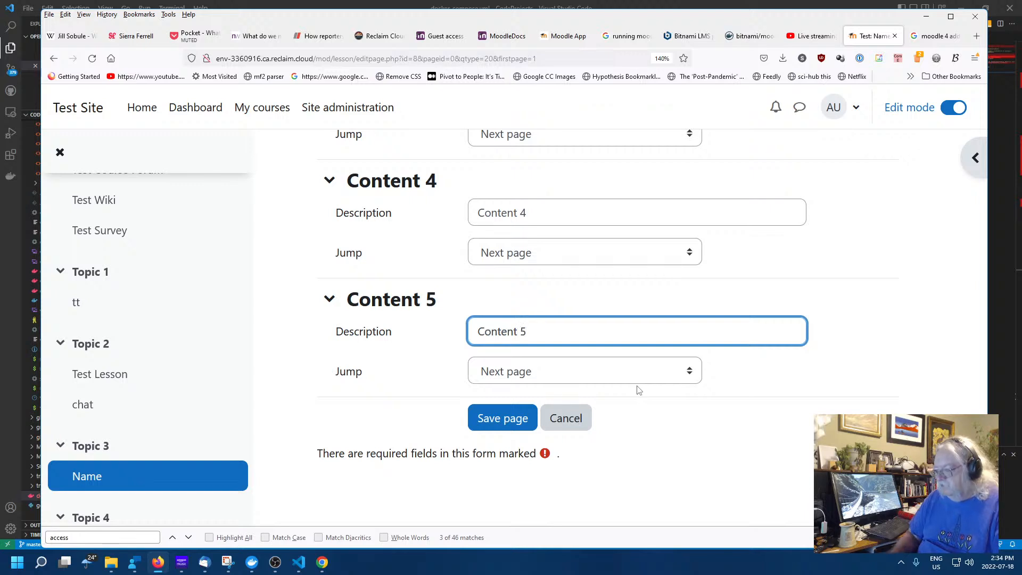
Save the content page and open Content Page's full details with its five Next page jumps
left_click(503, 418)
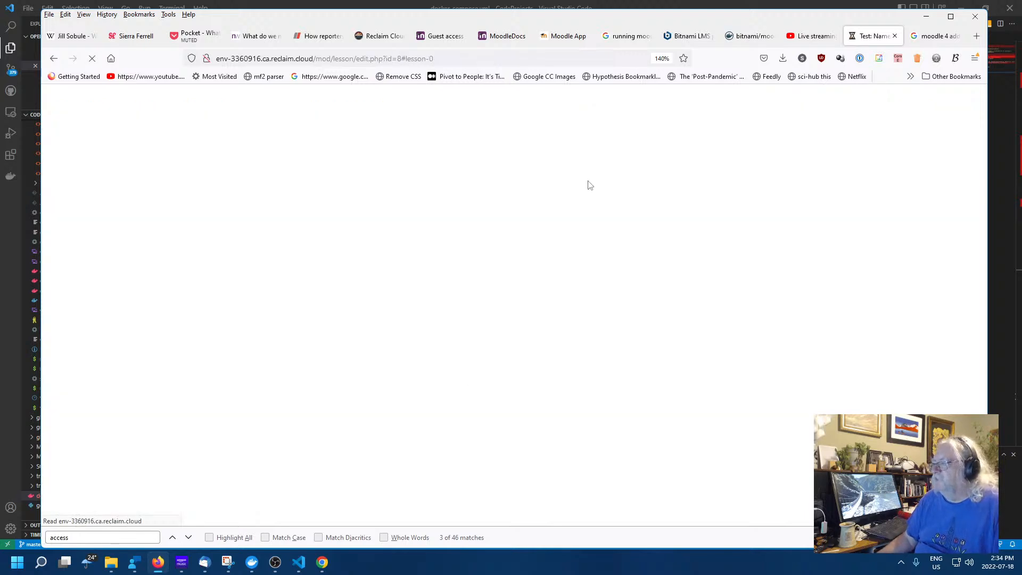
scroll(611, 291, "down", 2)
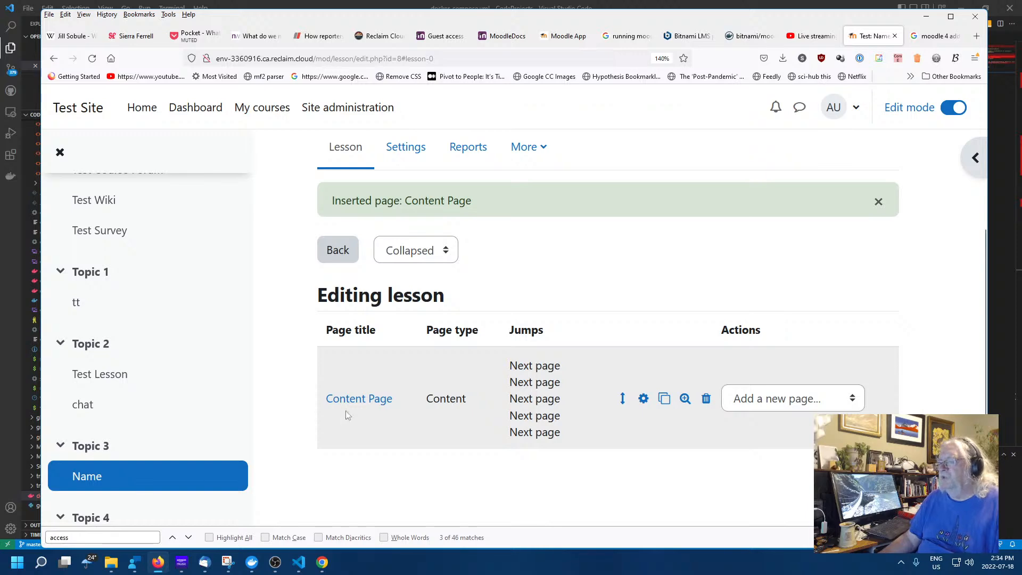
left_click(368, 401)
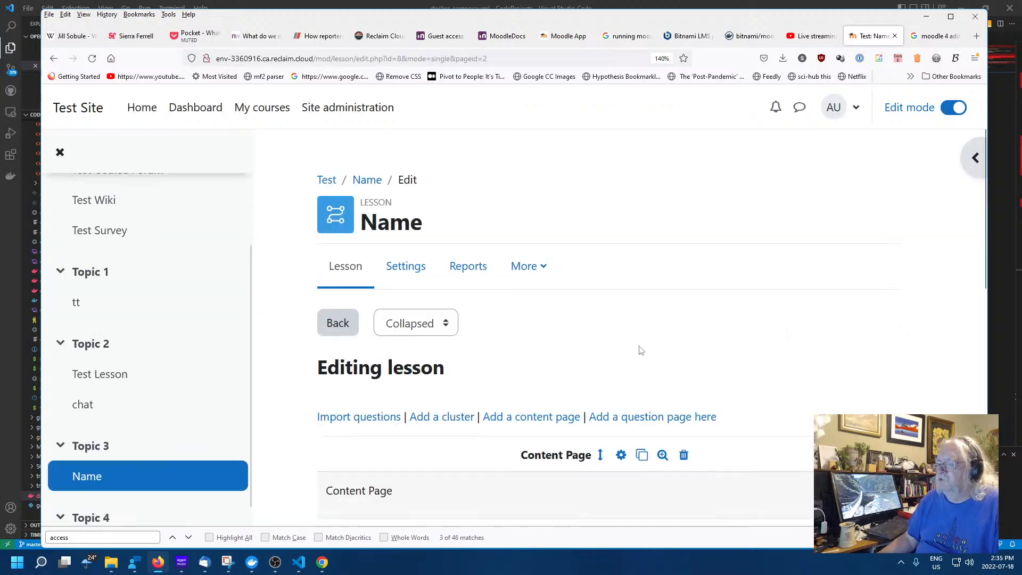
scroll(654, 362, "down", 5)
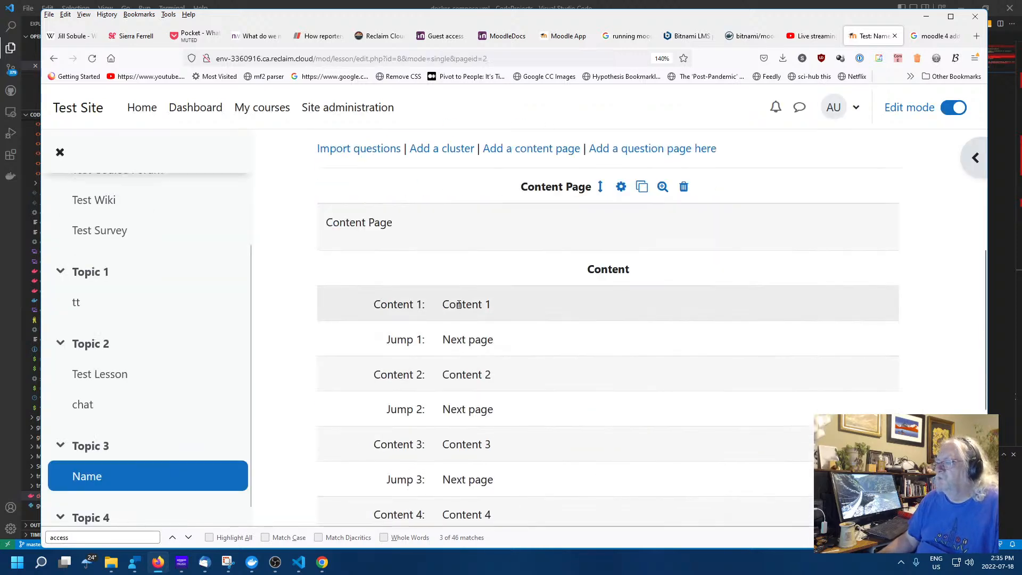
scroll(486, 352, "down", 3)
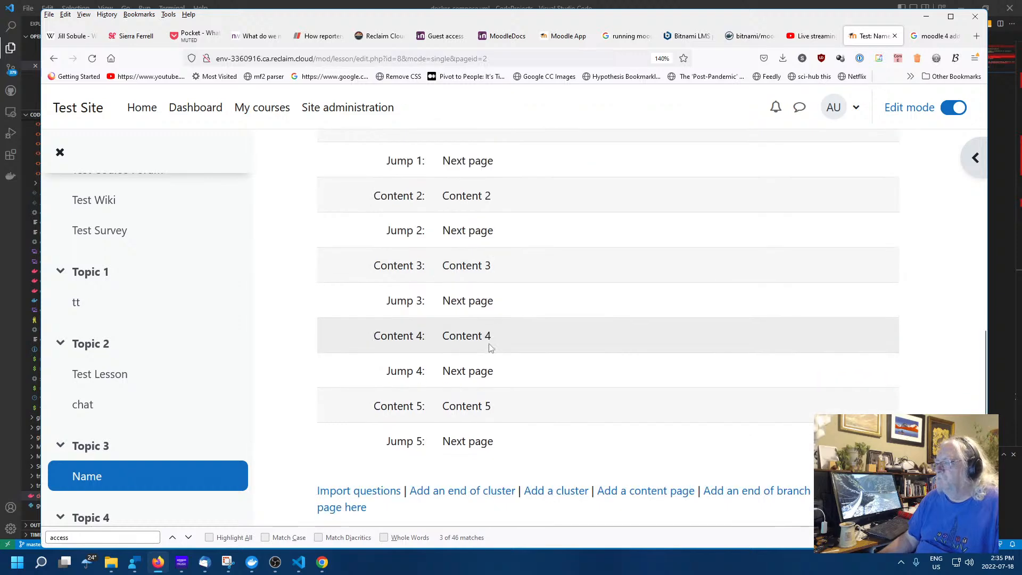
scroll(485, 353, "up", 3)
scroll(486, 352, "down", 3)
scroll(488, 345, "up", 6)
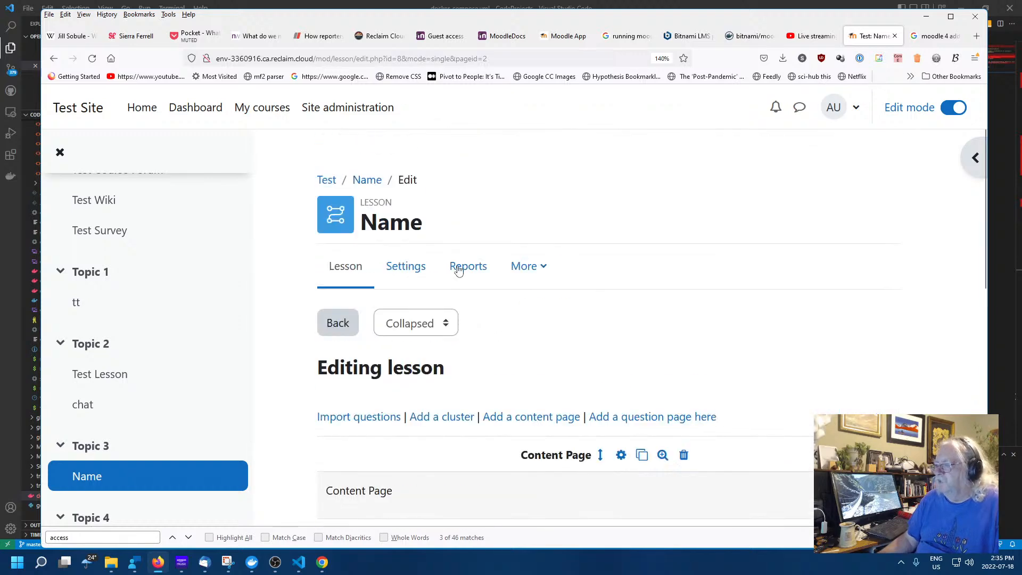
Preview the lesson, return to editing, and look over the Add a new page choices without adding one
left_click(356, 272)
scroll(554, 302, "down", 3)
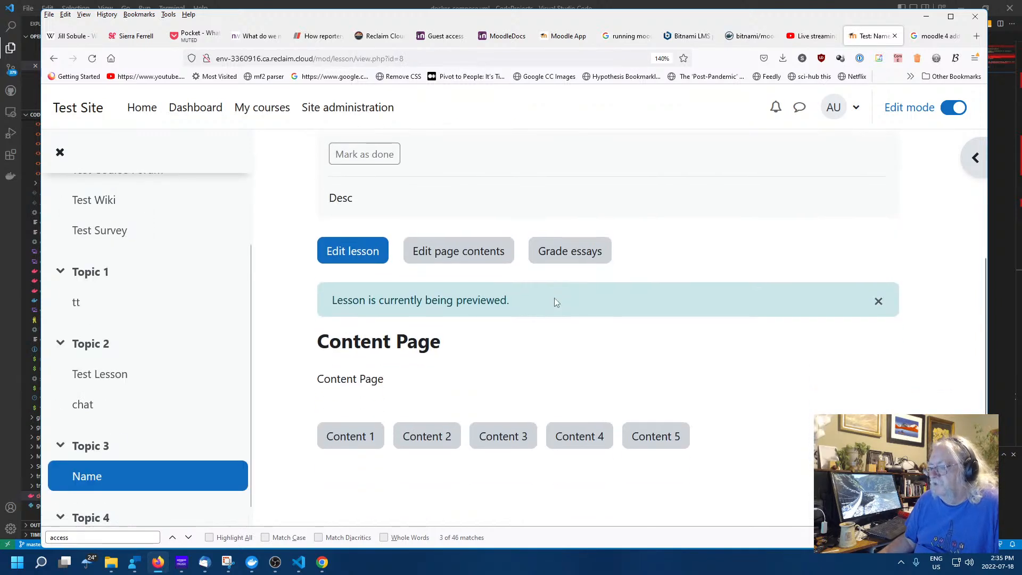
left_click(353, 251)
scroll(535, 474, "down", 1)
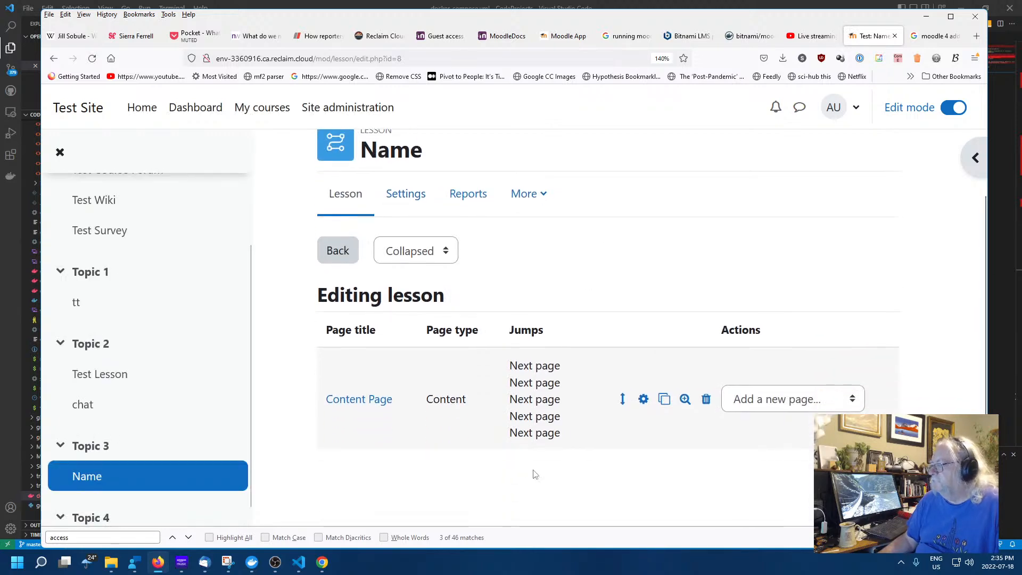
left_click(820, 404)
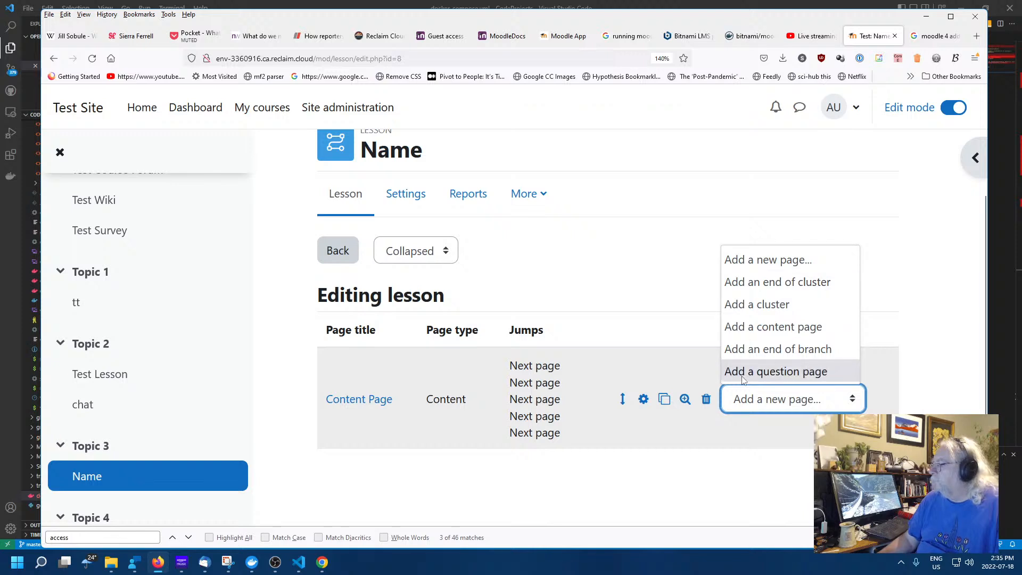
left_click(590, 260)
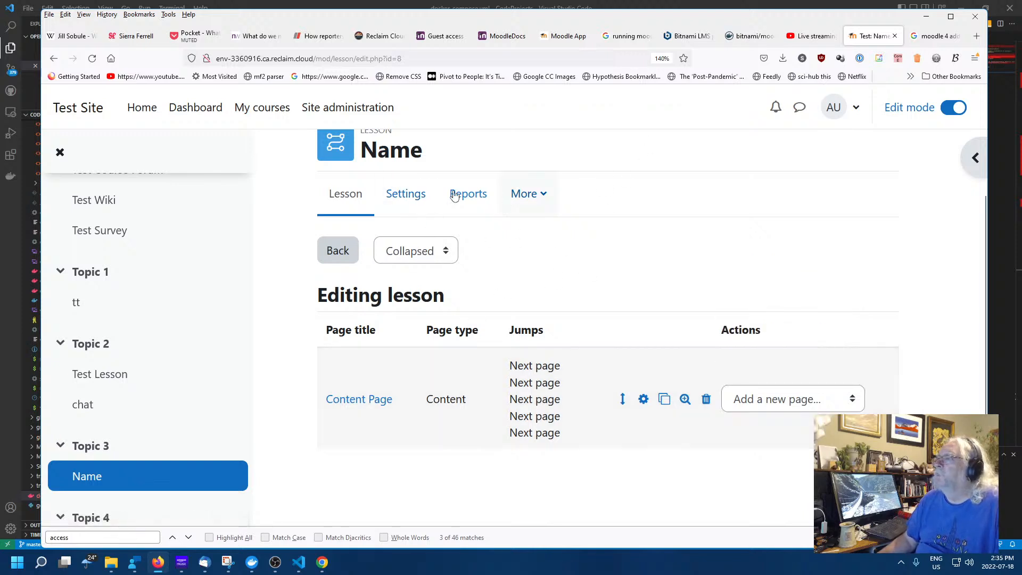
scroll(442, 228, "up", 2)
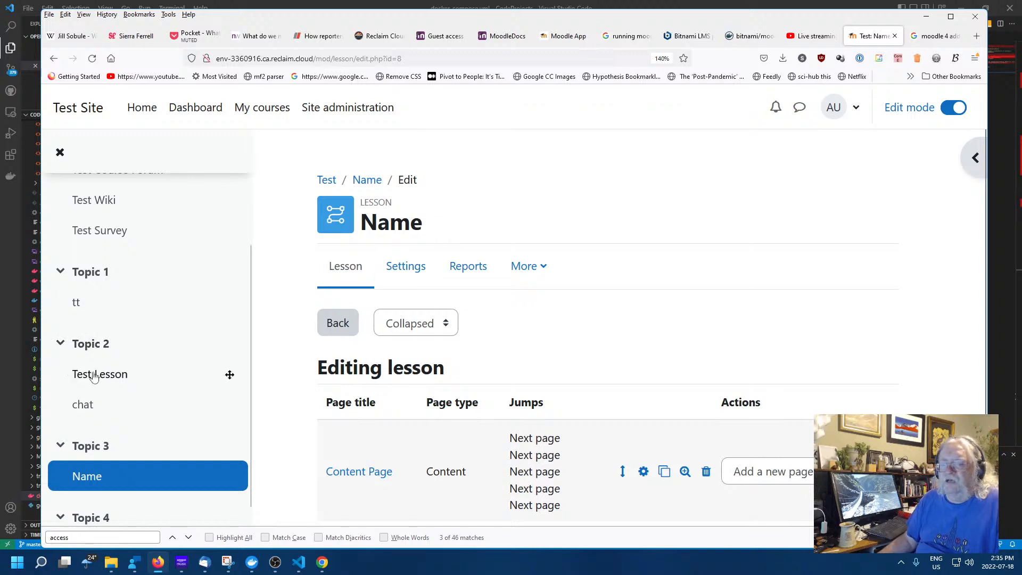
Try opening the Test Lesson twice, hitting the 'Could not find lesson pages' error each time
left_click(94, 376)
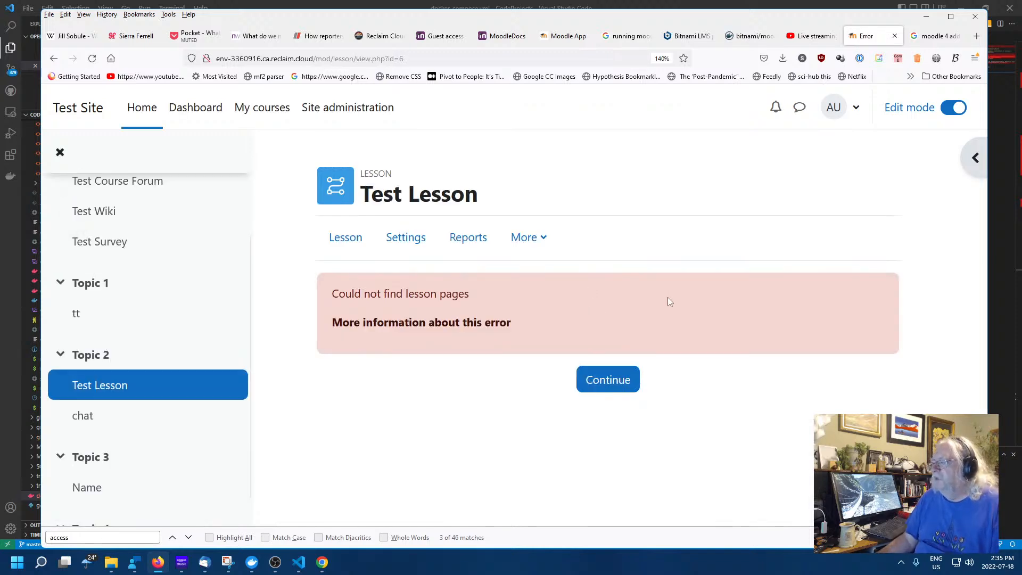
left_click(625, 391)
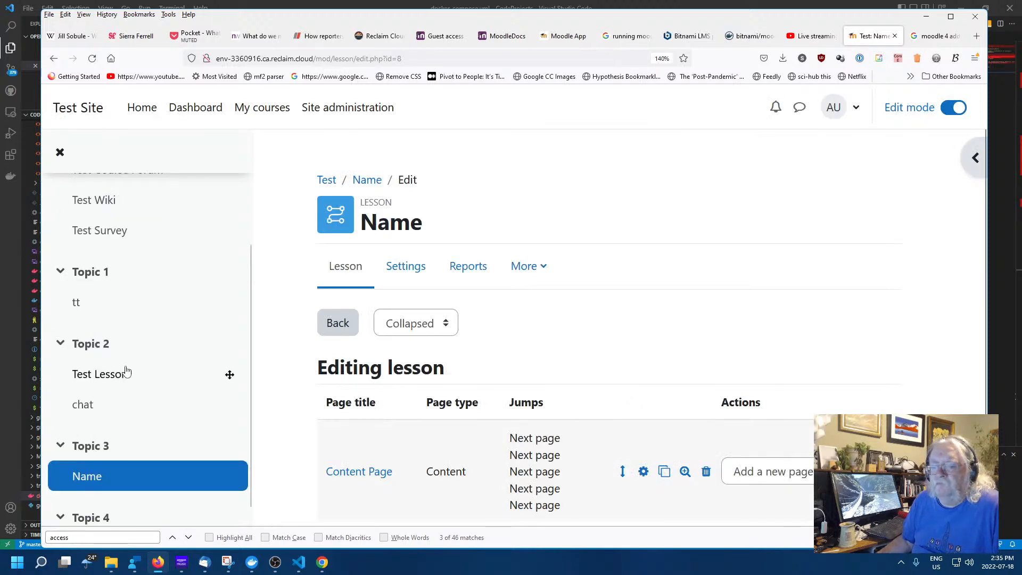
left_click(176, 371)
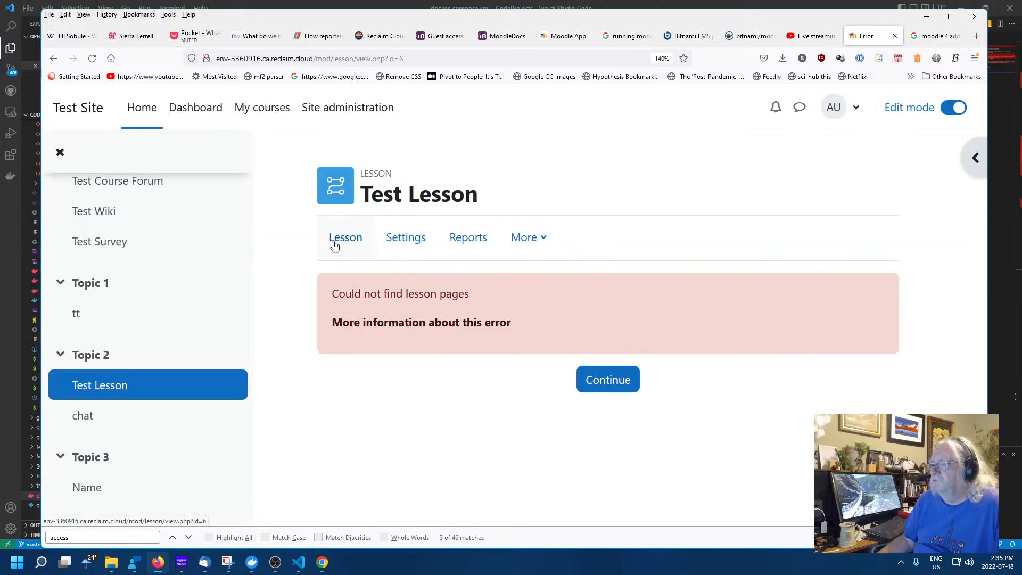
left_click(347, 242)
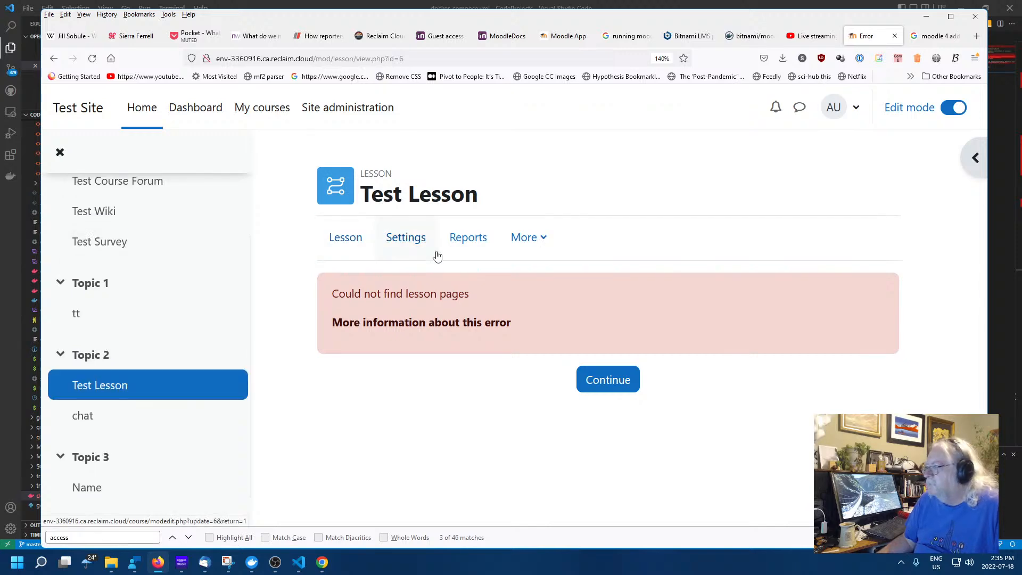
Re-save the Test Lesson settings with Save and display twice, continuing past the error each time
left_click(405, 237)
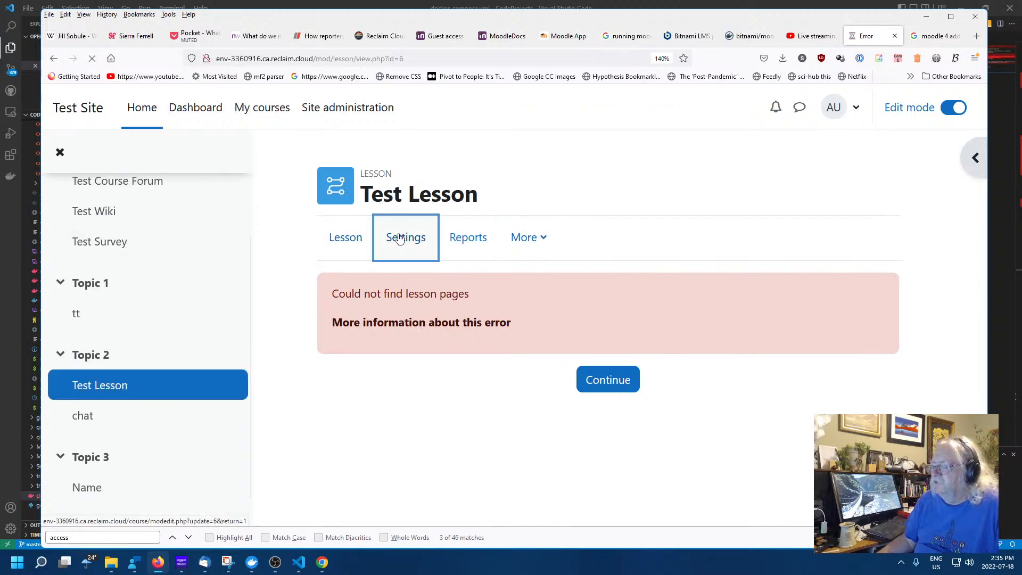
scroll(676, 301, "down", 8)
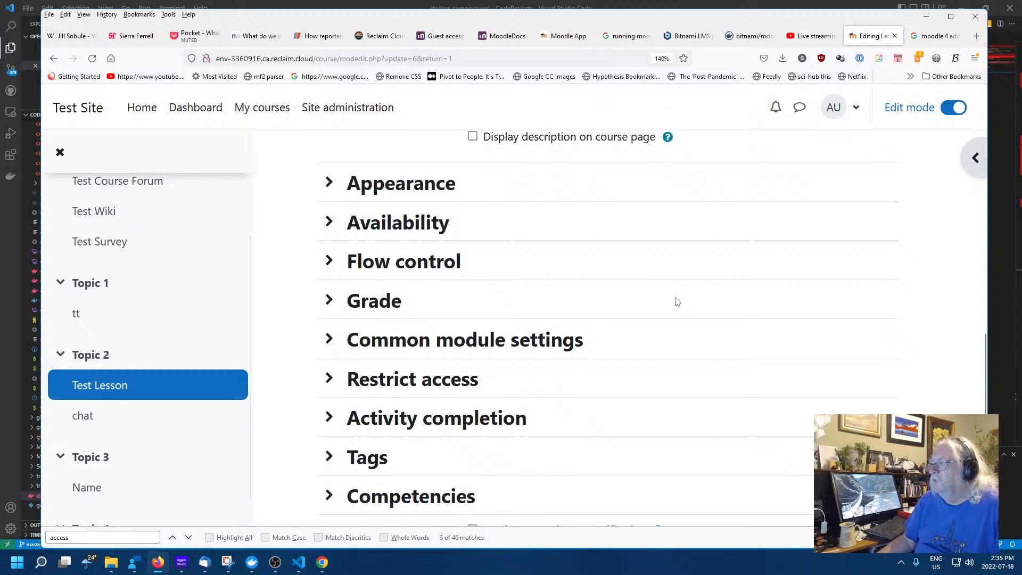
scroll(676, 302, "down", 3)
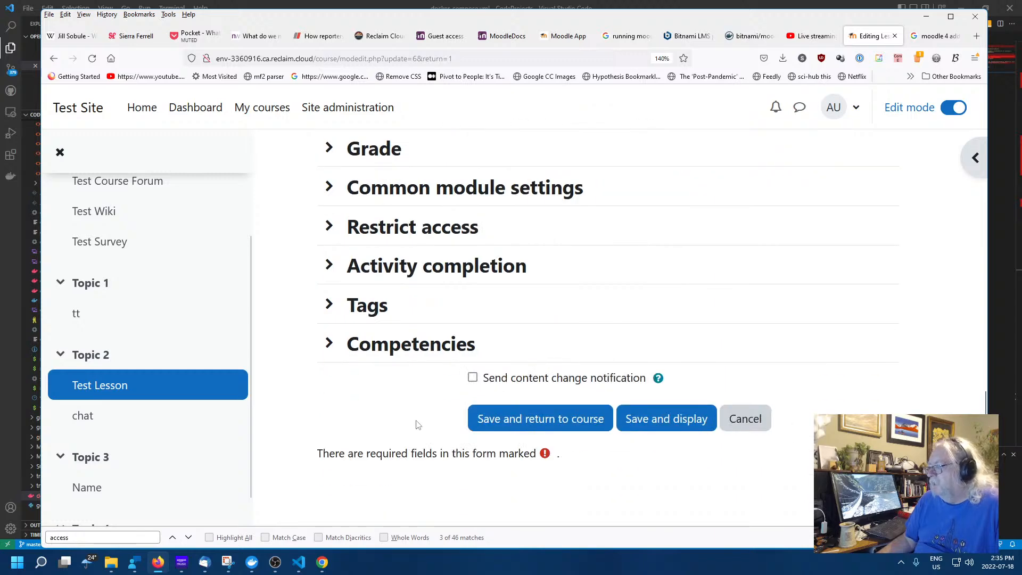
left_click(664, 419)
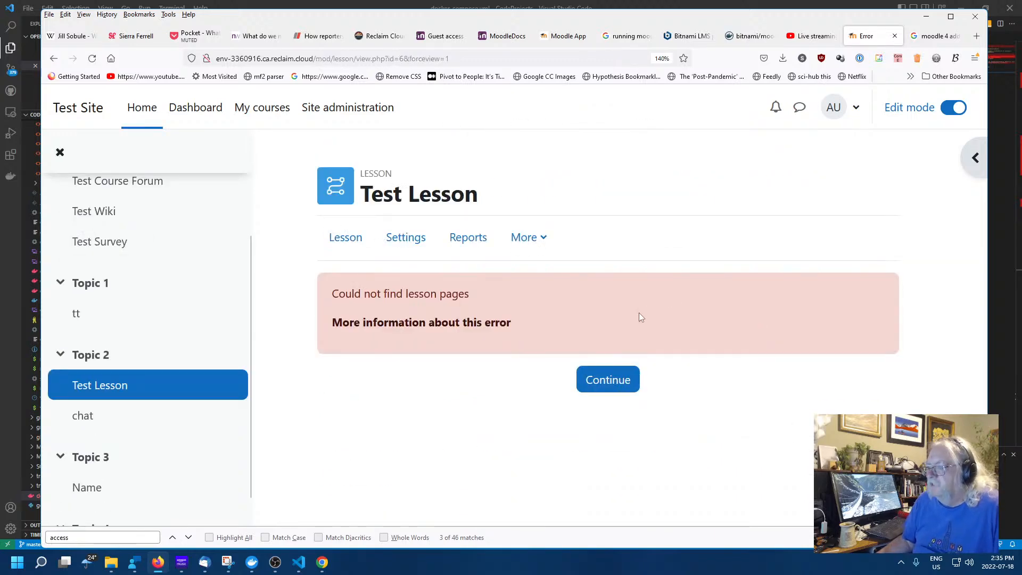
left_click(611, 382)
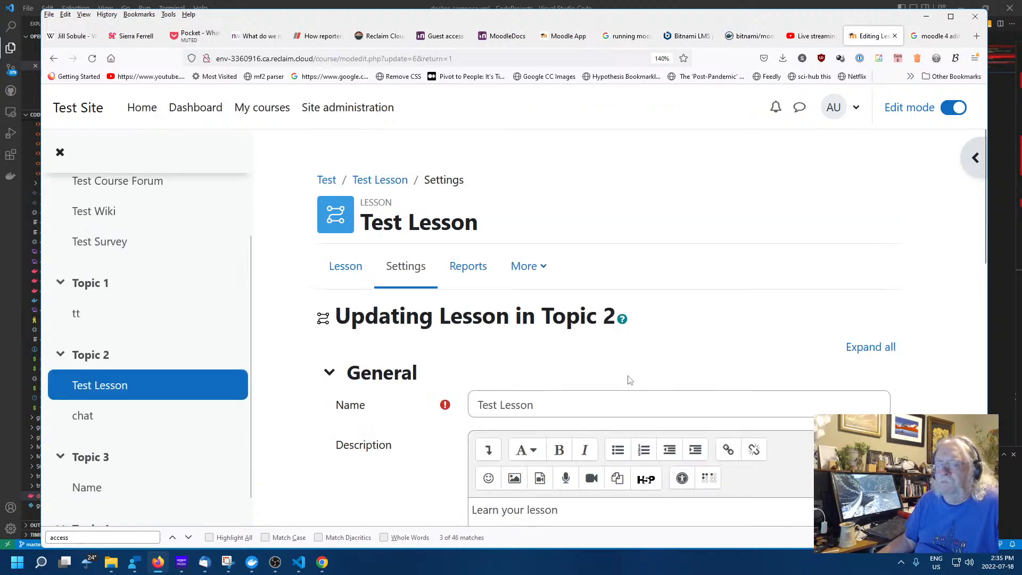
scroll(629, 379, "down", 10)
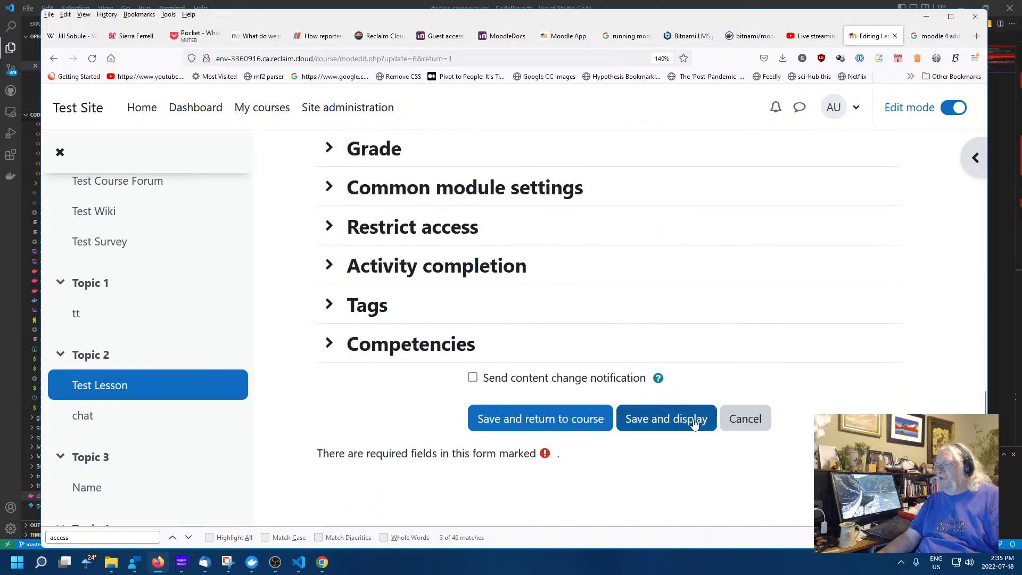
left_click(692, 420)
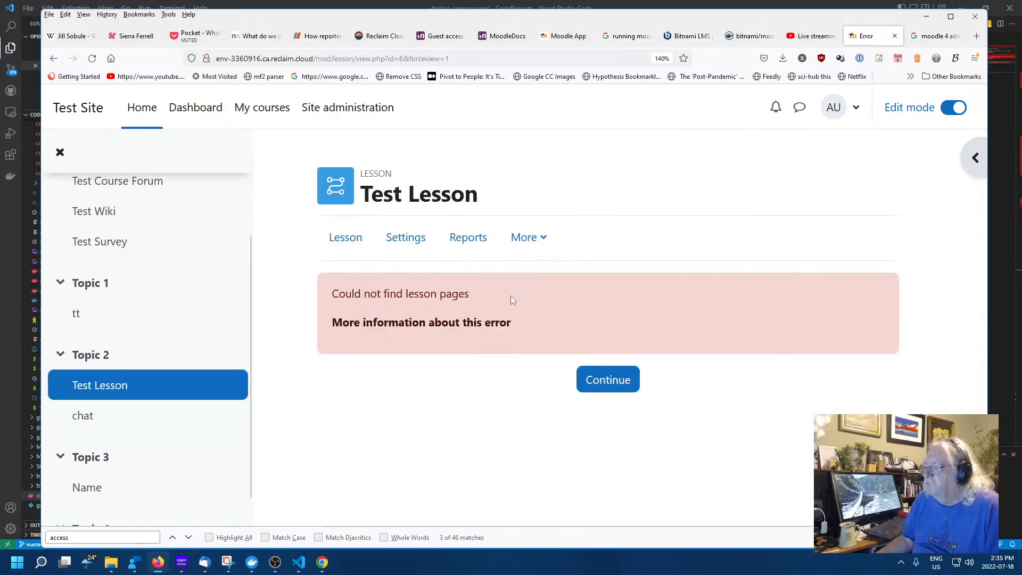
left_click(598, 378)
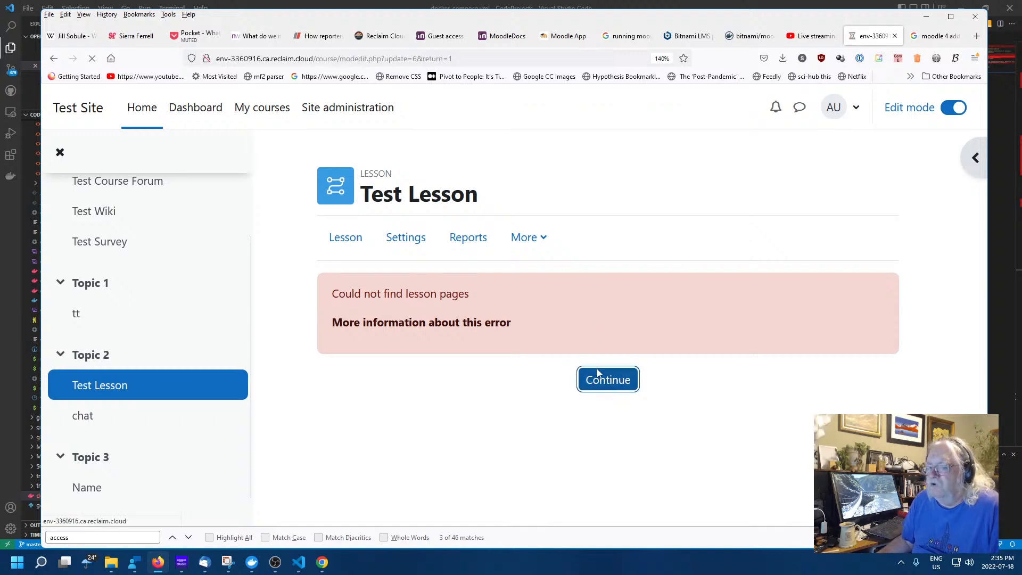
Open the 'Name' lesson under Topic 3 to preview its Content Page with buttons Content 1 to 5
scroll(600, 363, "down", 5)
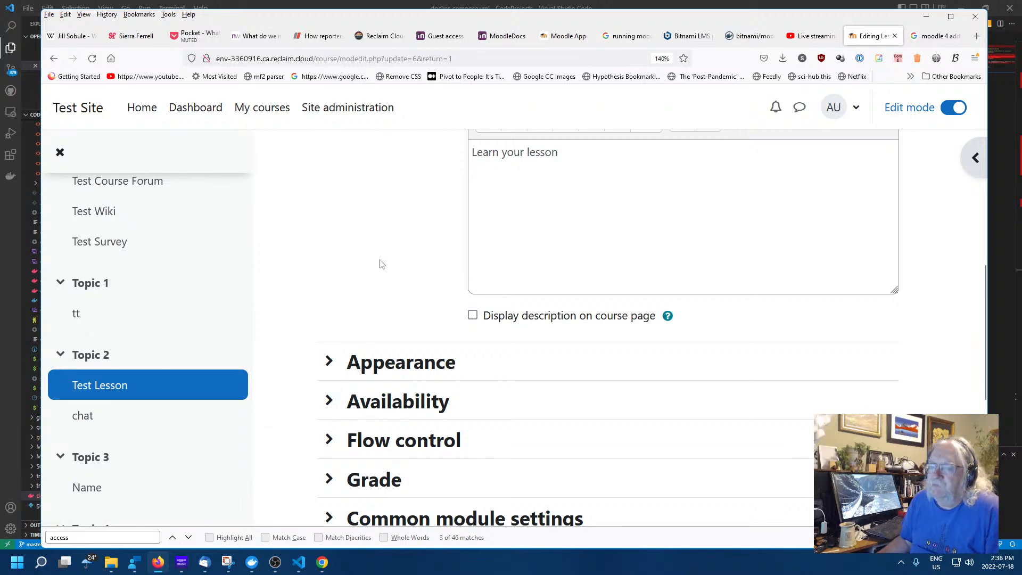
scroll(380, 266, "down", 5)
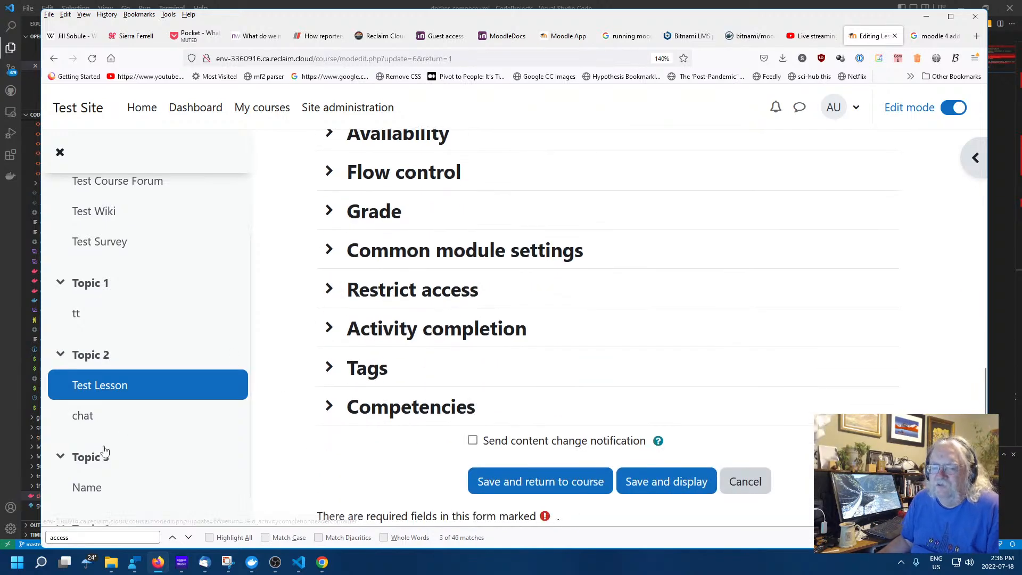
left_click(90, 486)
scroll(486, 329, "down", 3)
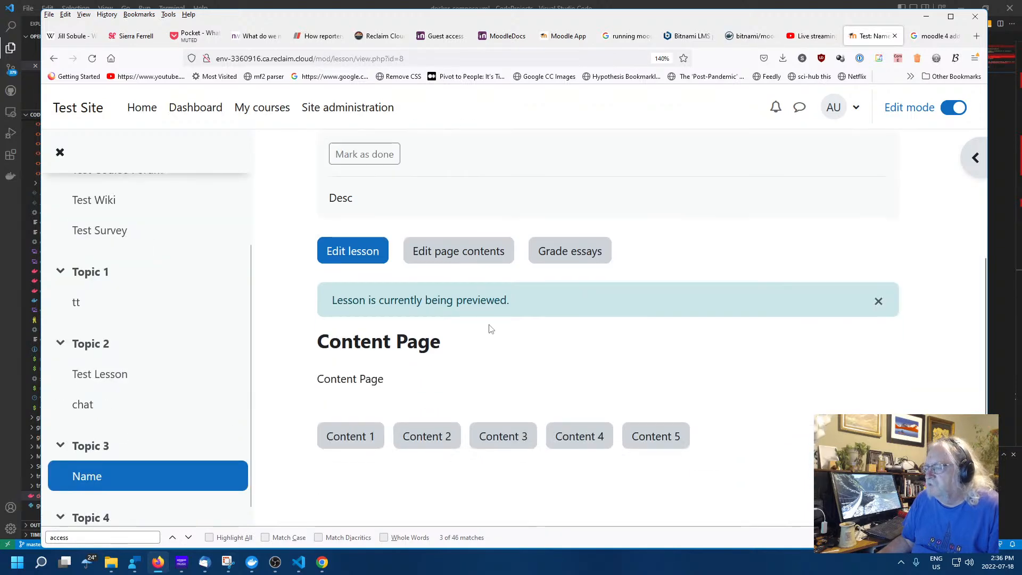
Create a Lesson named 'L' in Topic 4 and save and display it
scroll(176, 405, "down", 1)
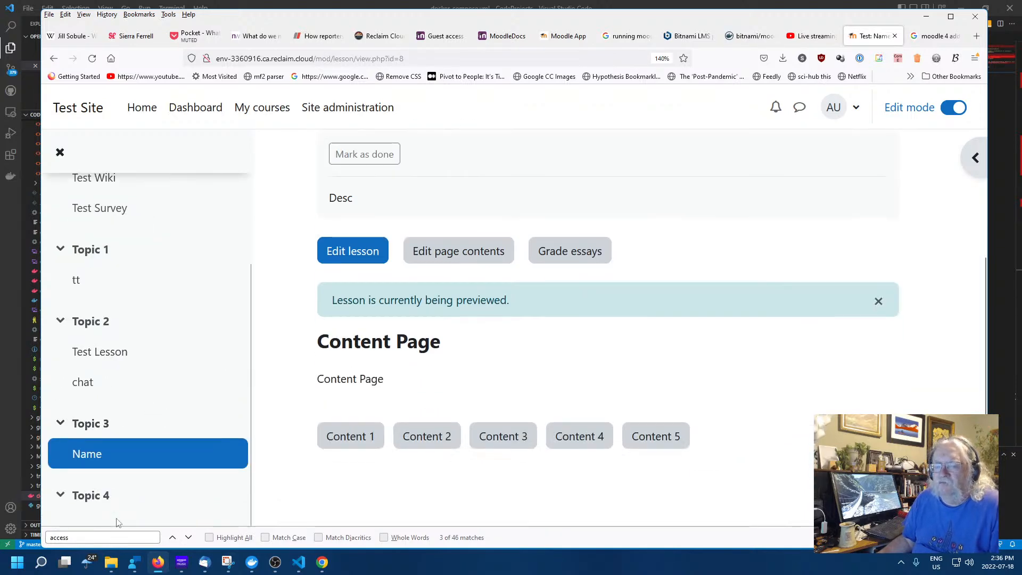
left_click(99, 495)
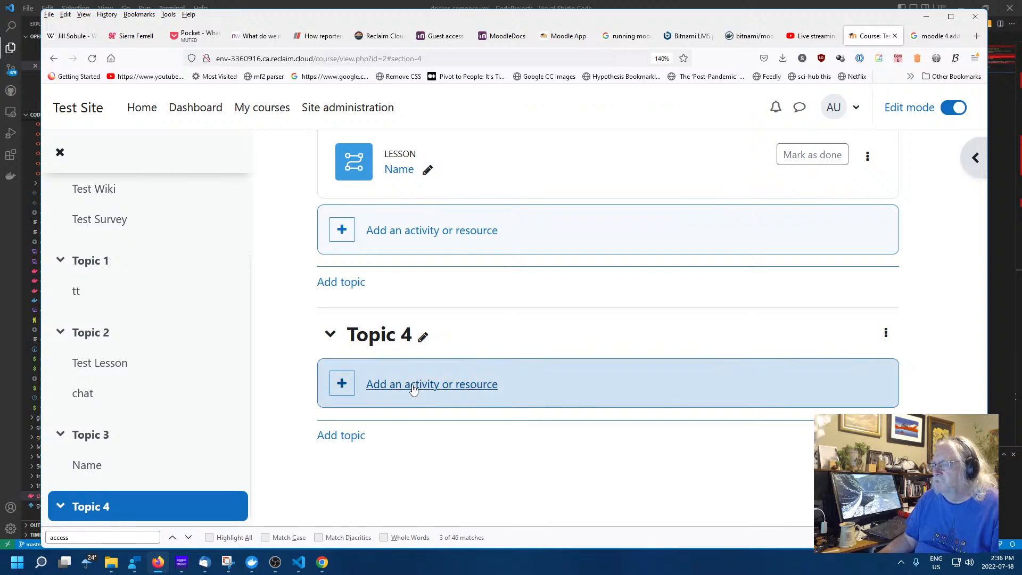
left_click(526, 377)
scroll(407, 352, "down", 4)
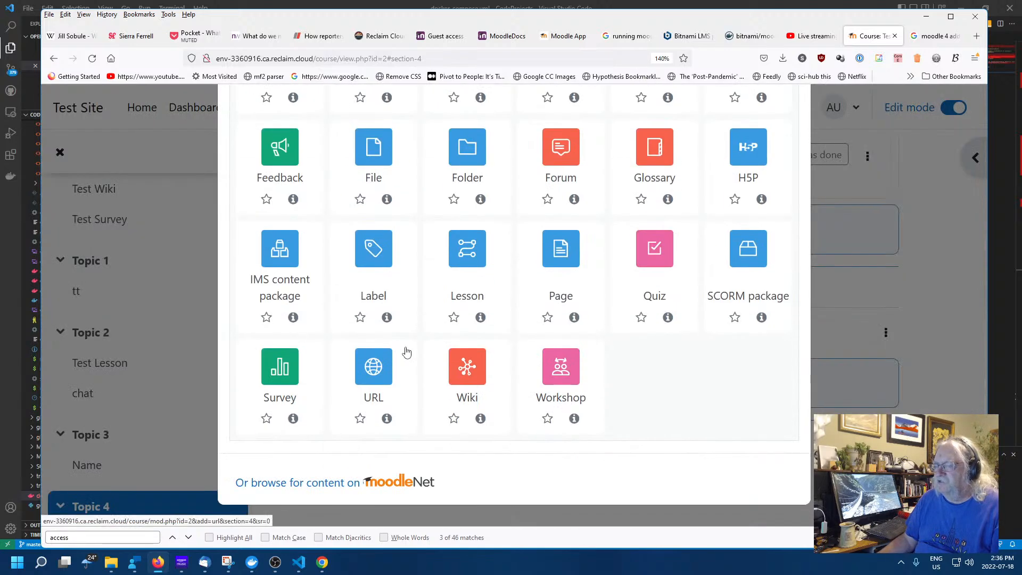
left_click(475, 264)
left_click(572, 366)
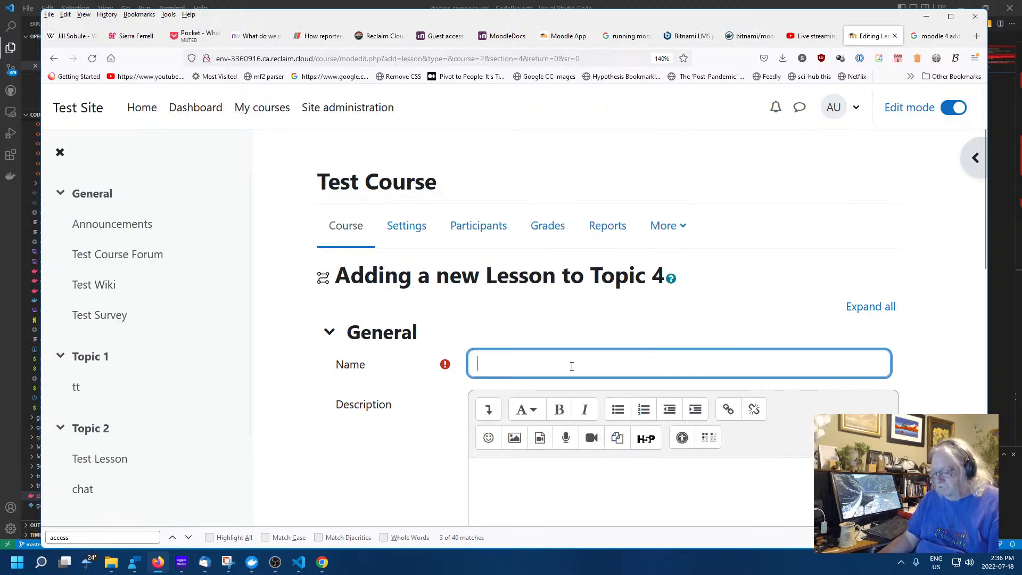
left_click(723, 492)
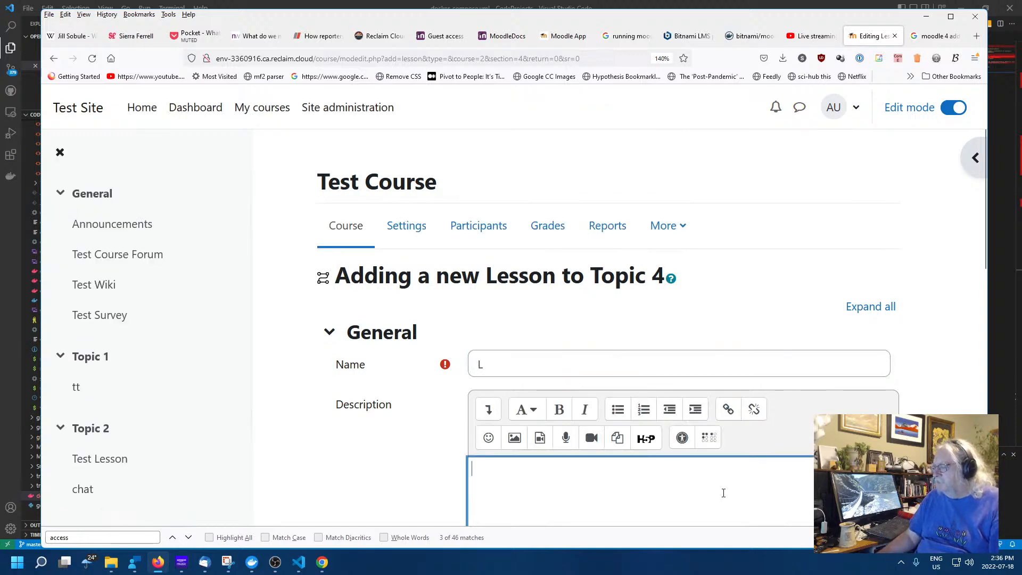
scroll(702, 423, "down", 15)
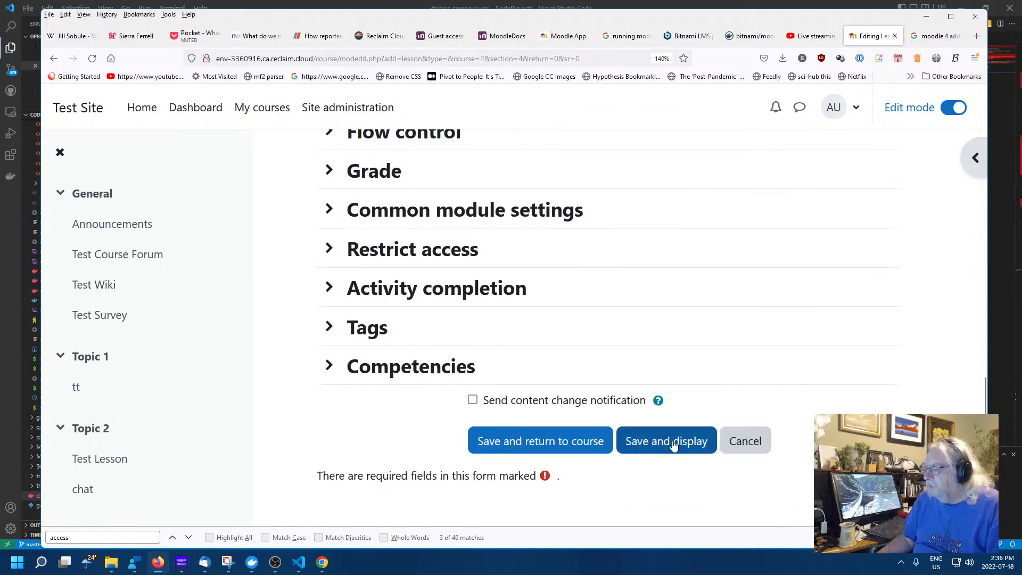
left_click(673, 444)
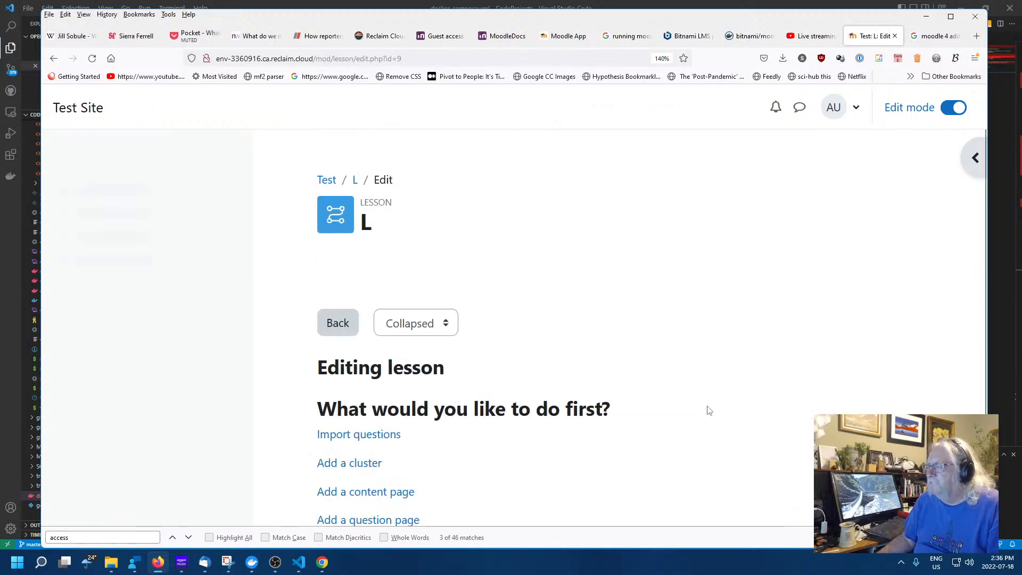
scroll(707, 389, "down", 1)
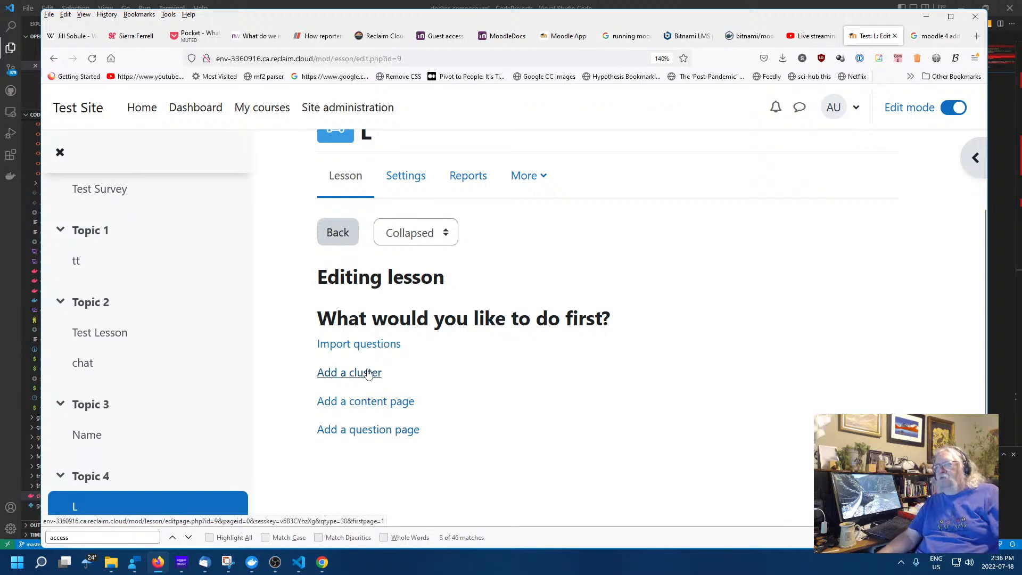
left_click(369, 352)
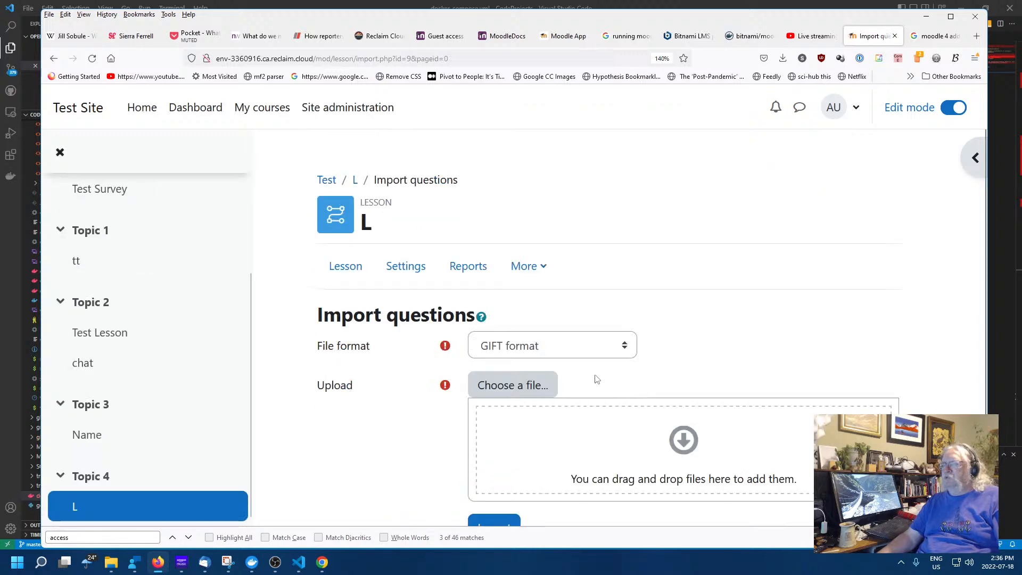
left_click(545, 347)
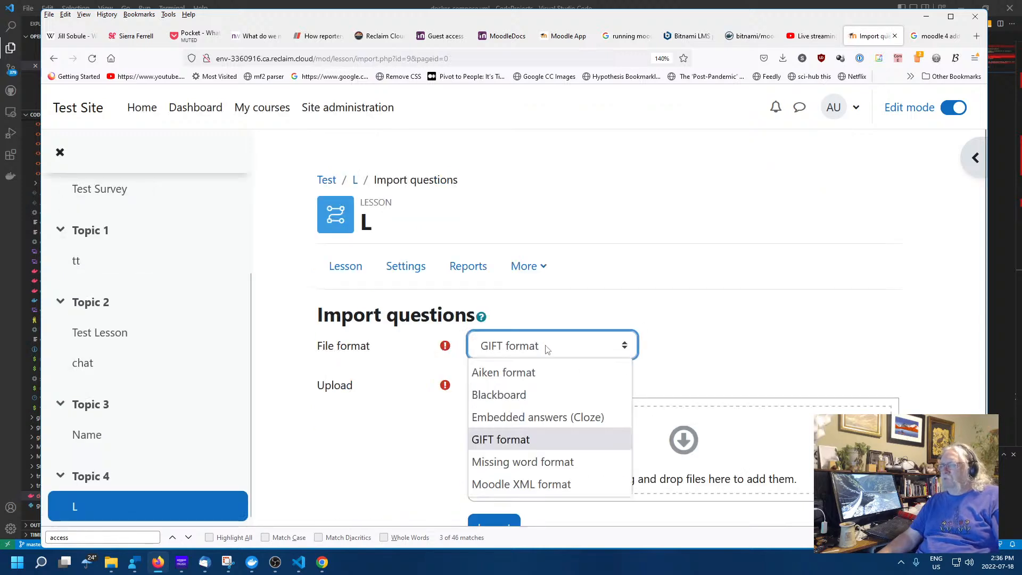
left_click(546, 348)
scroll(672, 416, "down", 1)
scroll(672, 416, "down", 1)
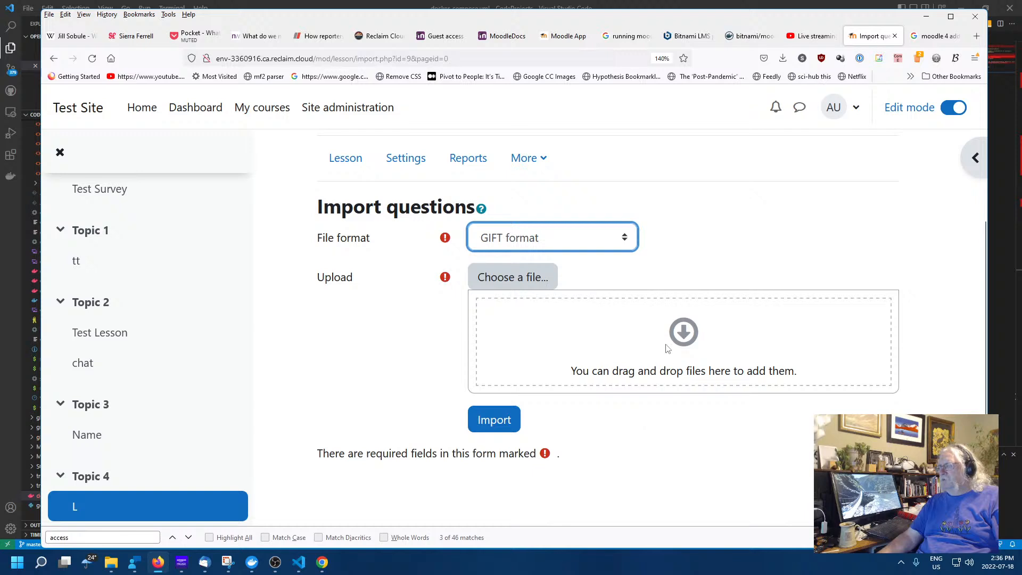
left_click(555, 237)
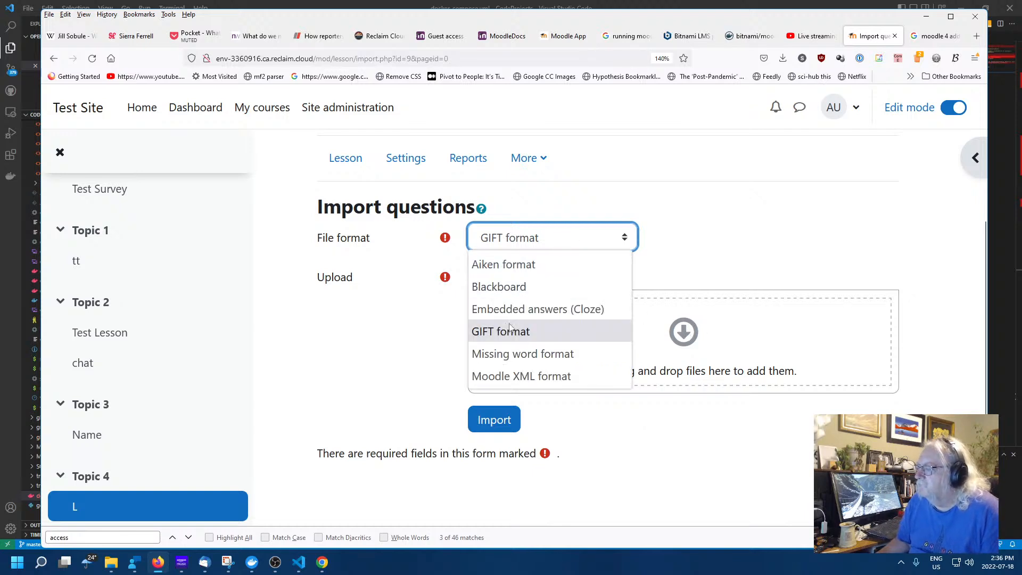
left_click(512, 355)
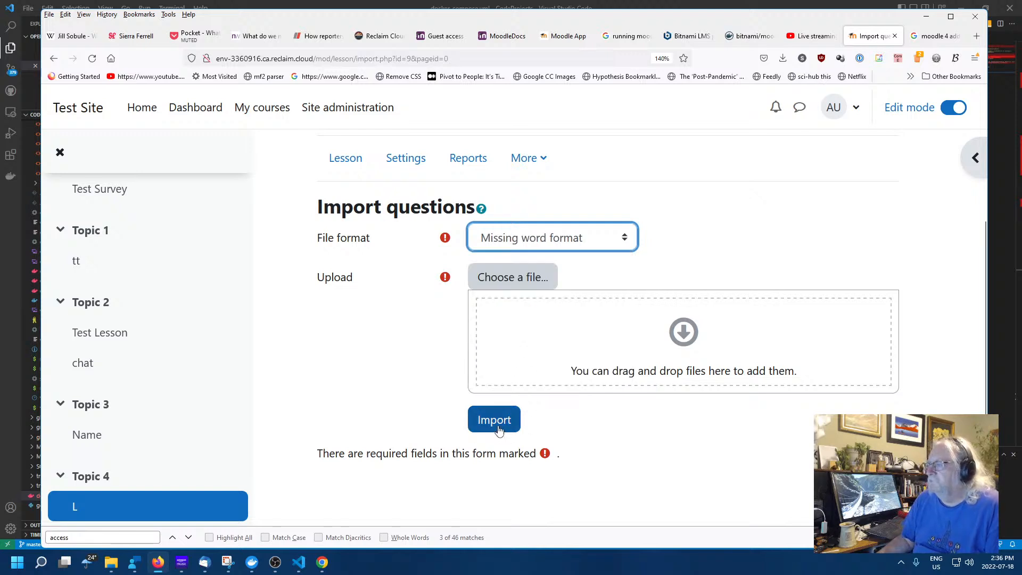
left_click(550, 249)
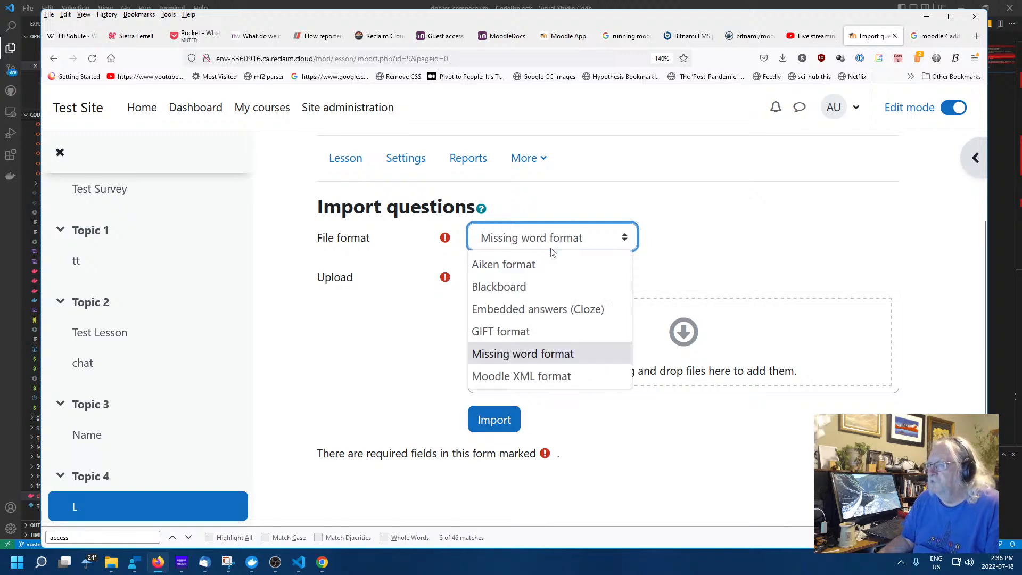
left_click(507, 419)
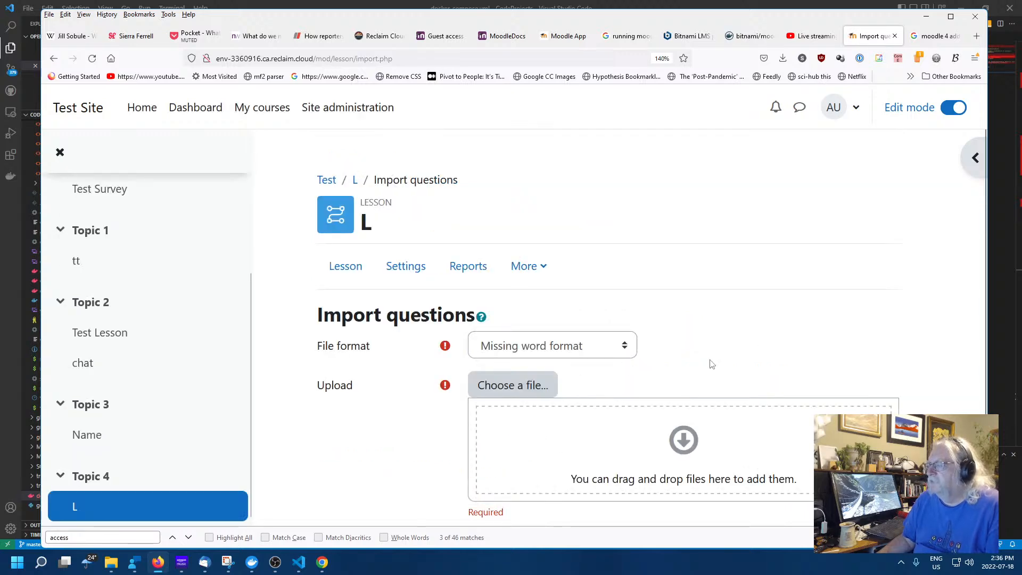
scroll(712, 364, "down", 3)
left_click(495, 426)
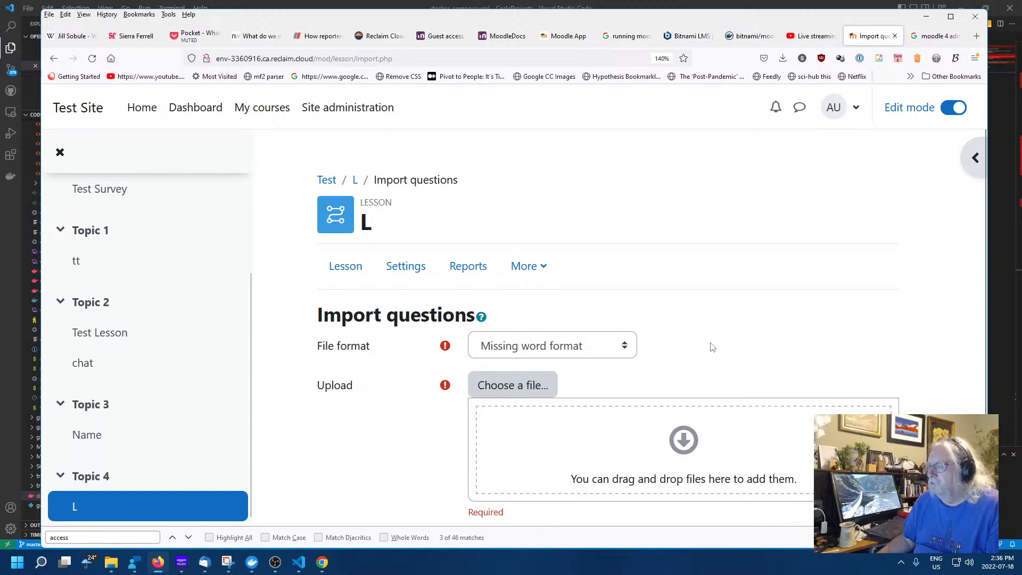
scroll(418, 333, "down", 3)
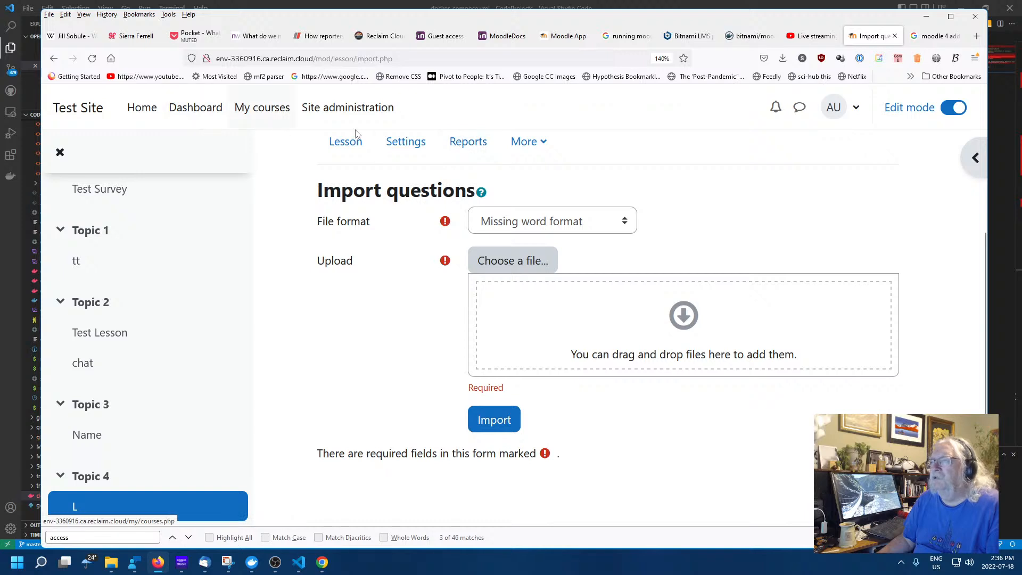
left_click(541, 148)
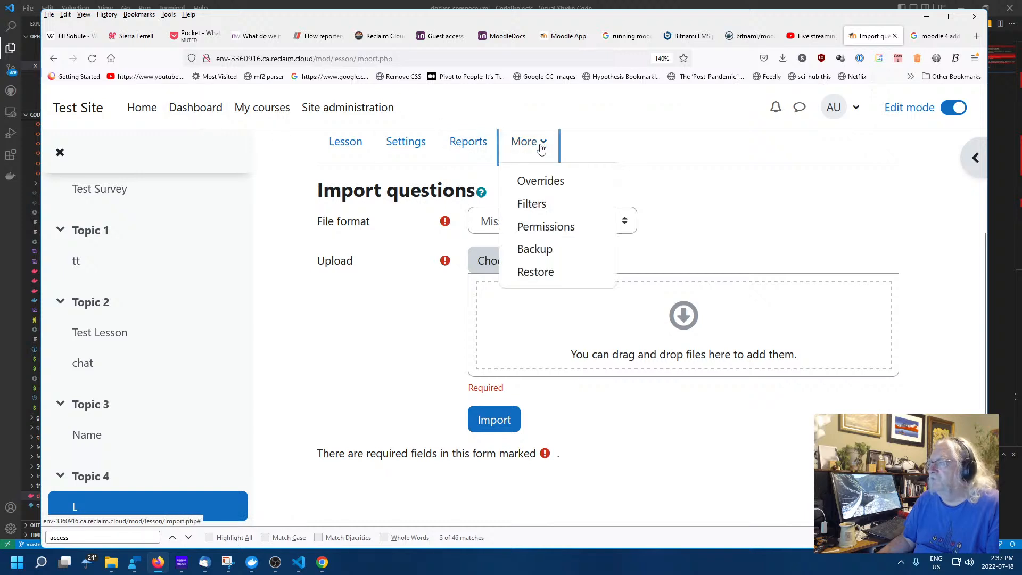
left_click(401, 315)
left_click(54, 59)
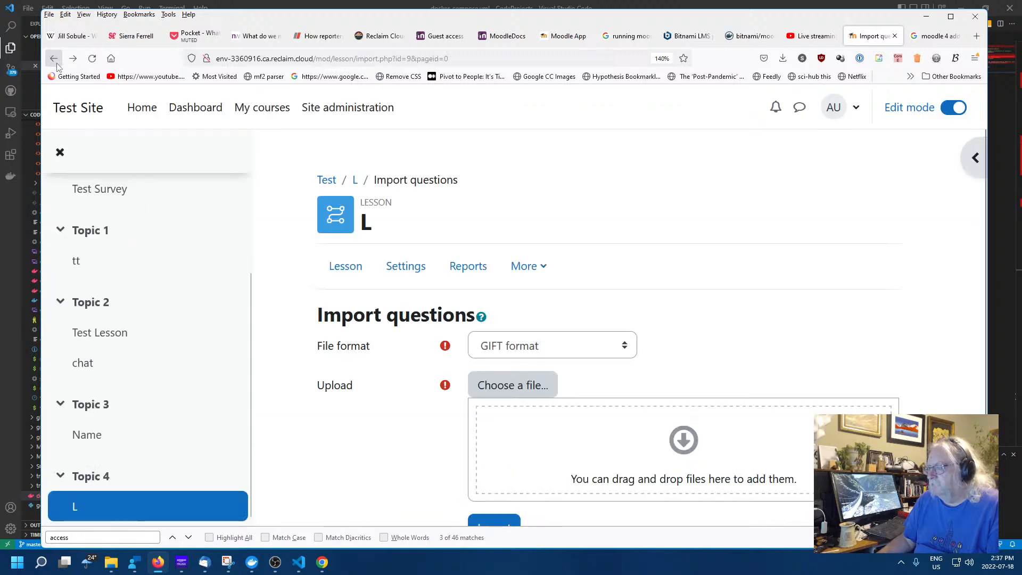
left_click(54, 58)
scroll(522, 319, "down", 2)
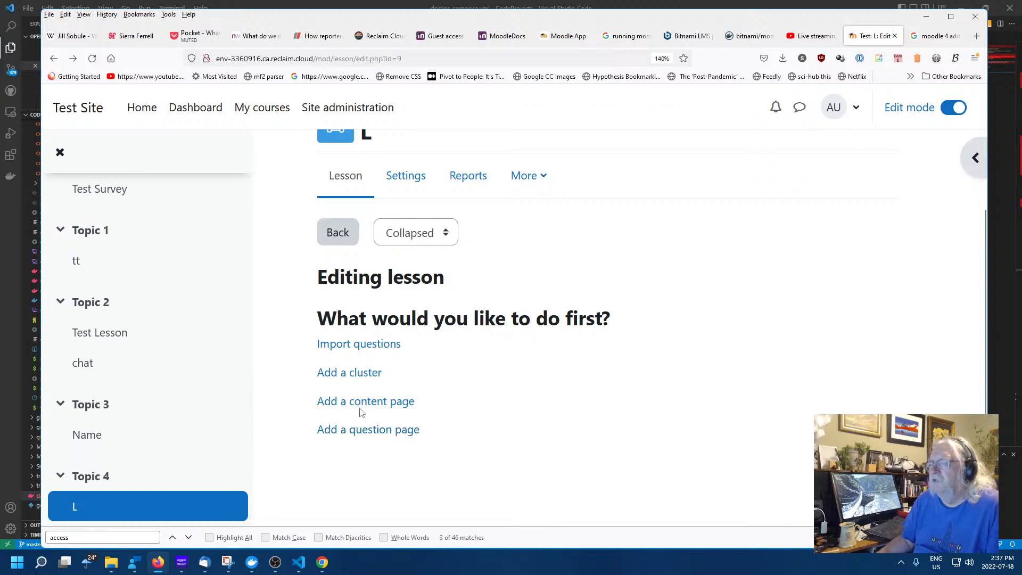
Add a cluster to lesson 'L', check the page-type list without choosing, then open the Cluster page
left_click(353, 372)
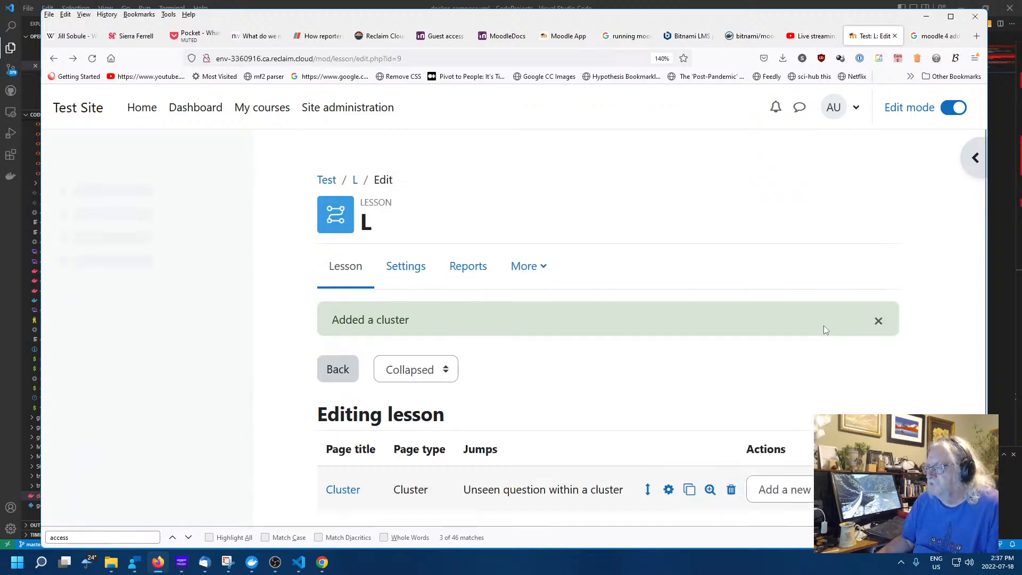
scroll(633, 354, "down", 2)
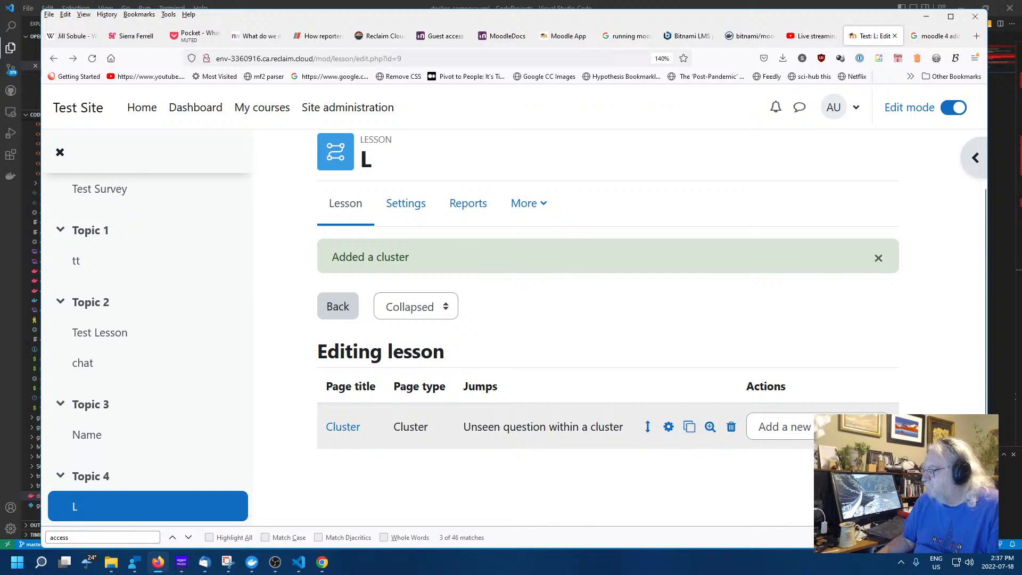
left_click(788, 428)
key("Escape")
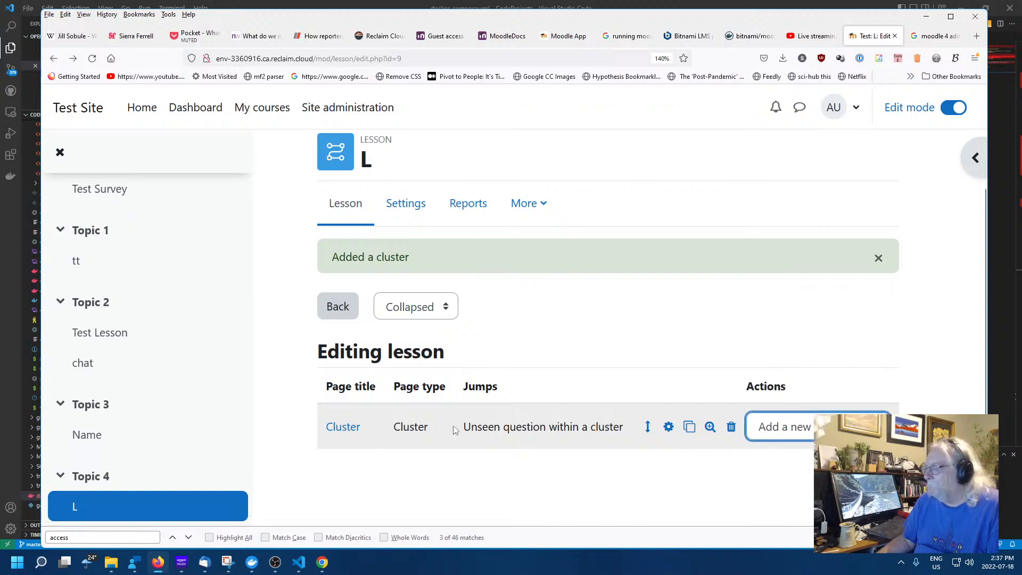
left_click(808, 430)
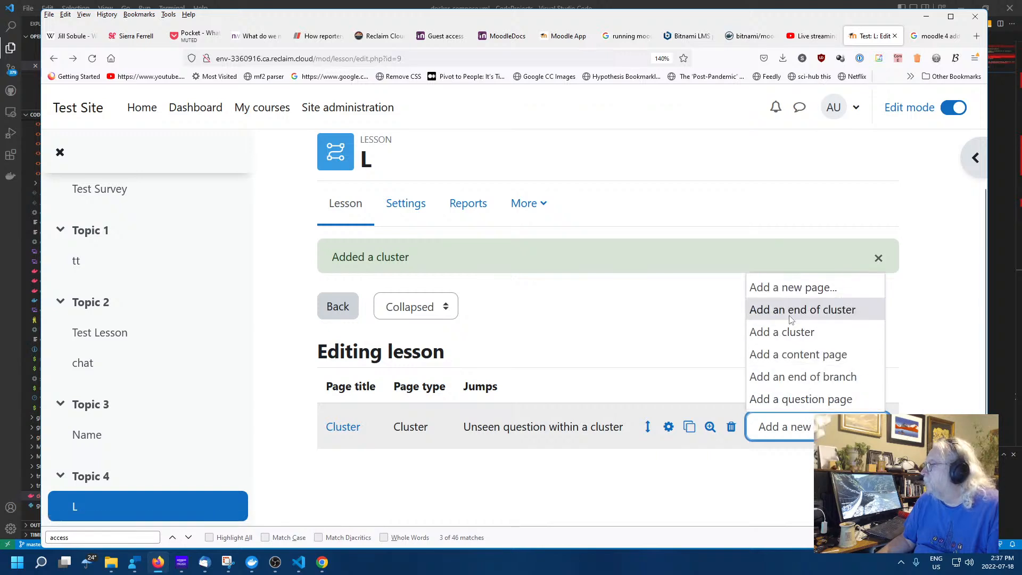
left_click(556, 331)
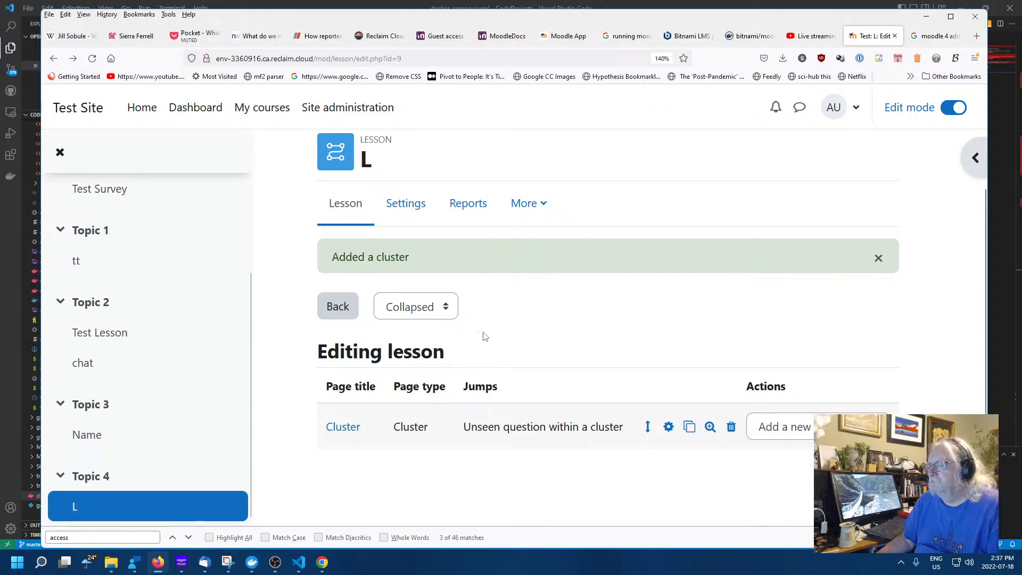
left_click(342, 430)
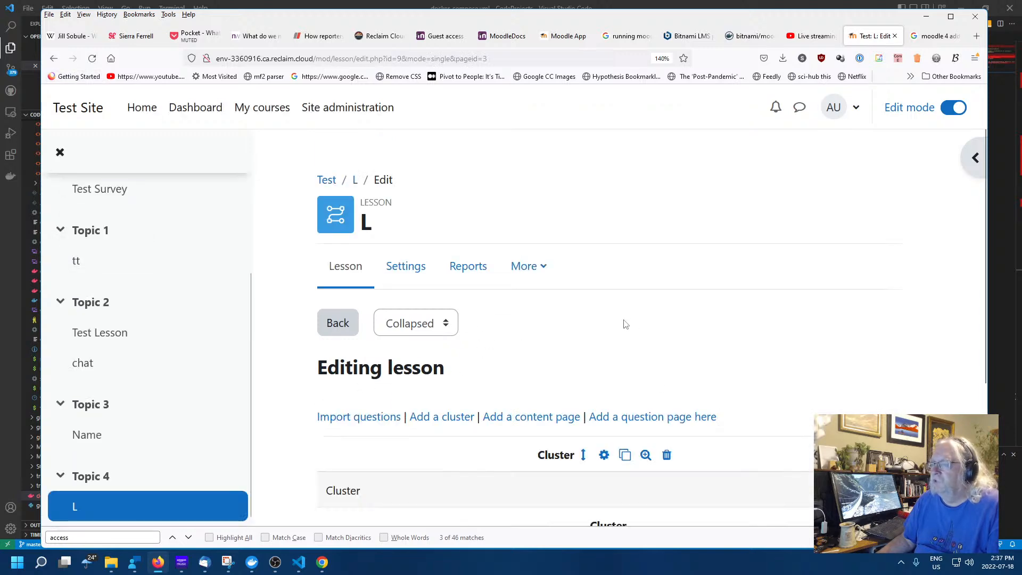
scroll(558, 354, "down", 3)
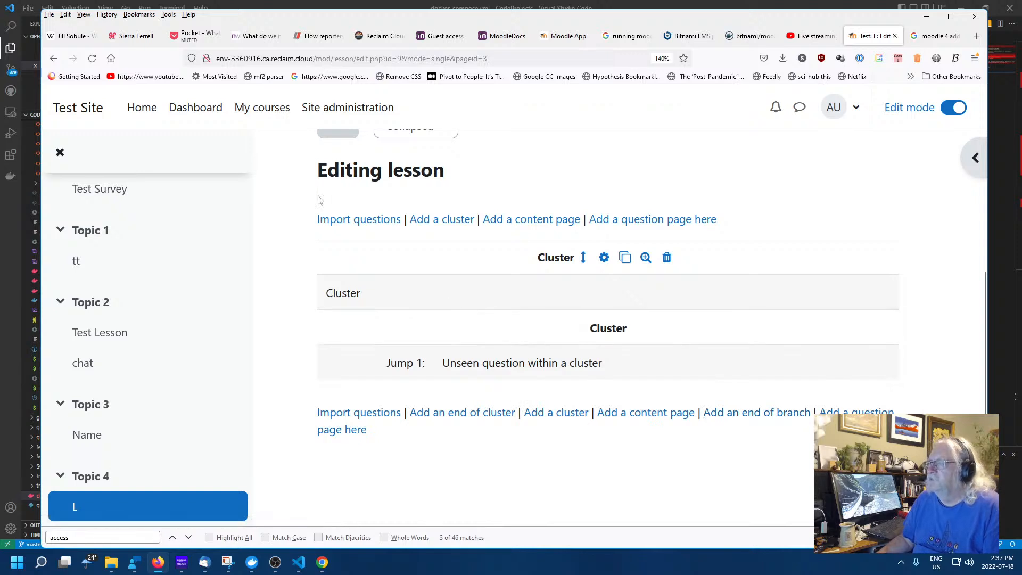
Go back to the Test Course page and bring up the guest-access browser session
left_click(52, 60)
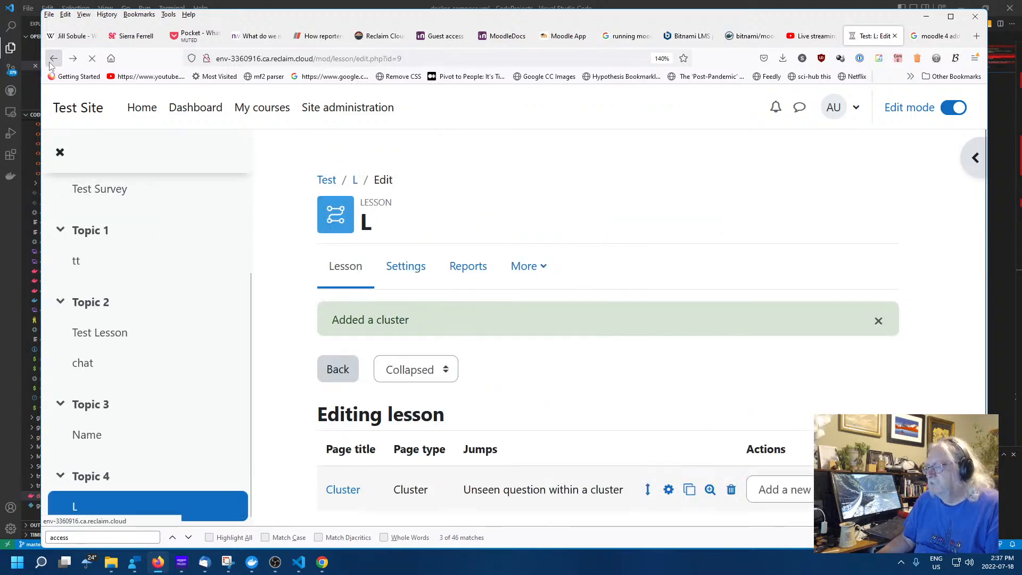
left_click(51, 61)
left_click(51, 61)
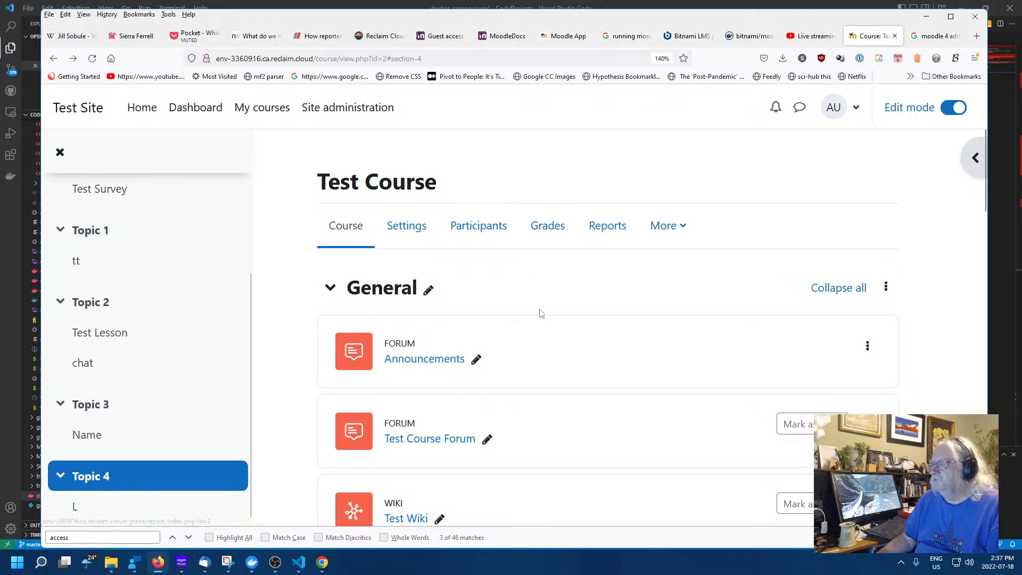
scroll(540, 306, "down", 6)
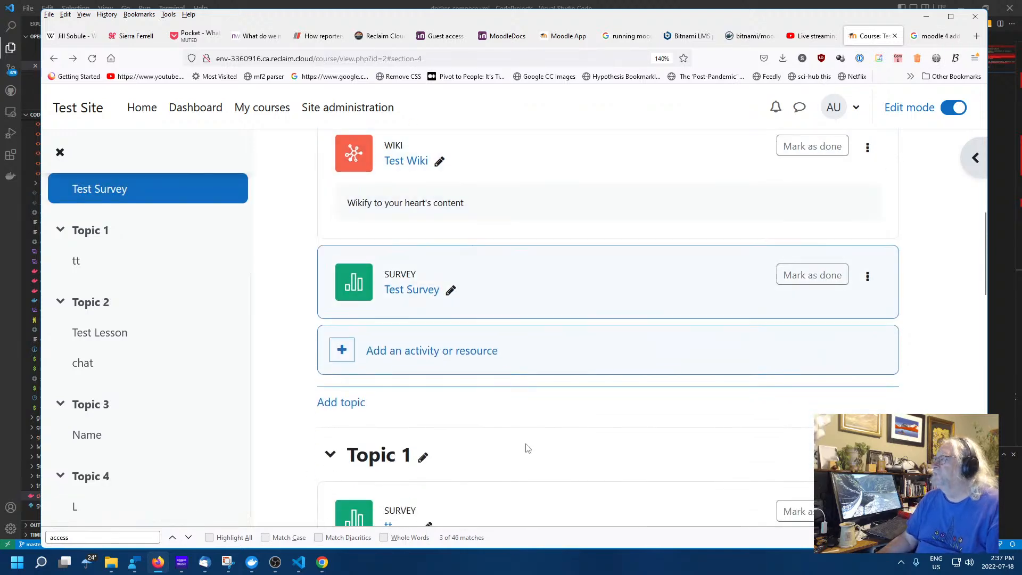
left_click(322, 562)
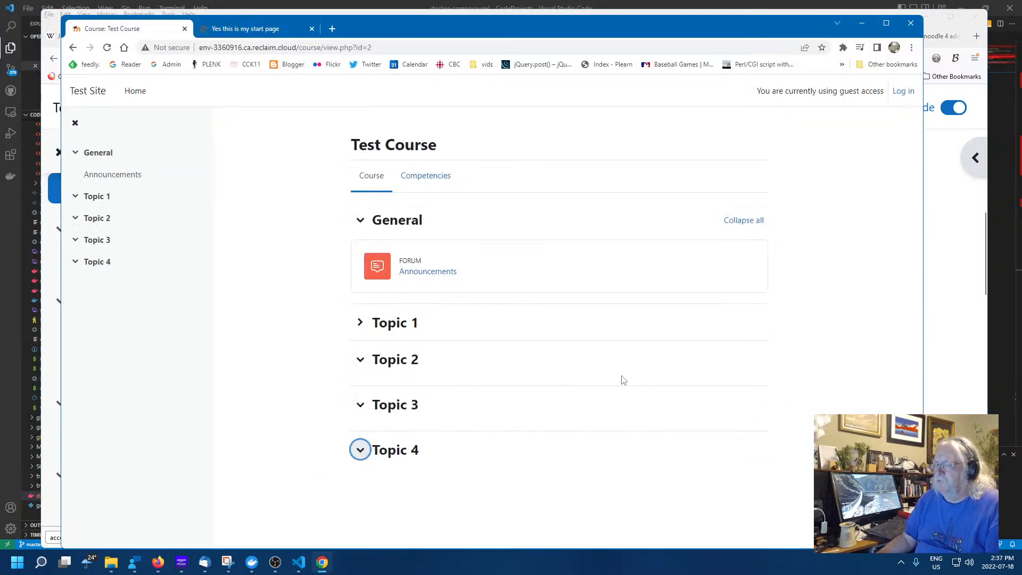
left_click(807, 387)
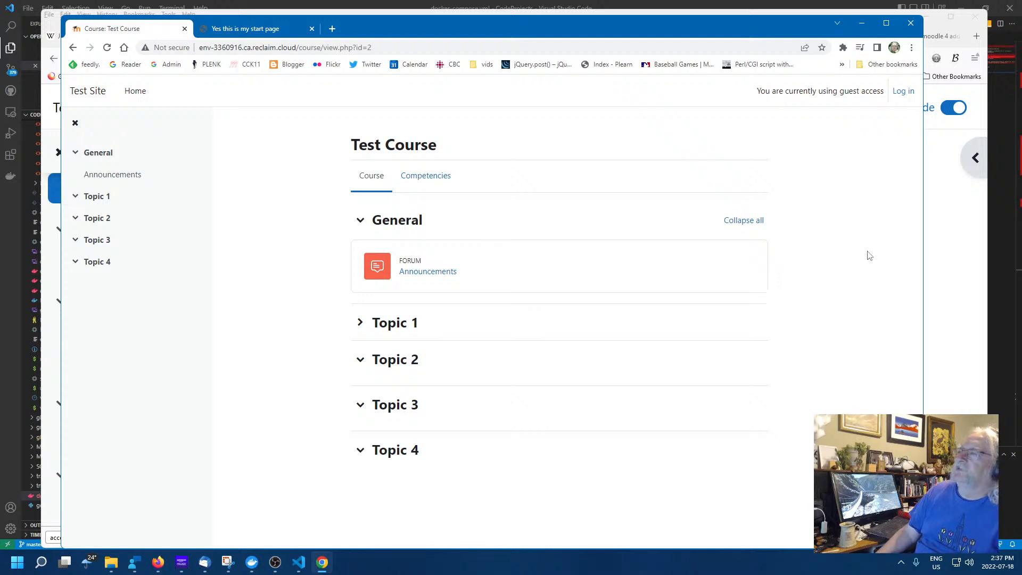
As guest, go from the Test Site home page into Test Course
right_click(836, 265)
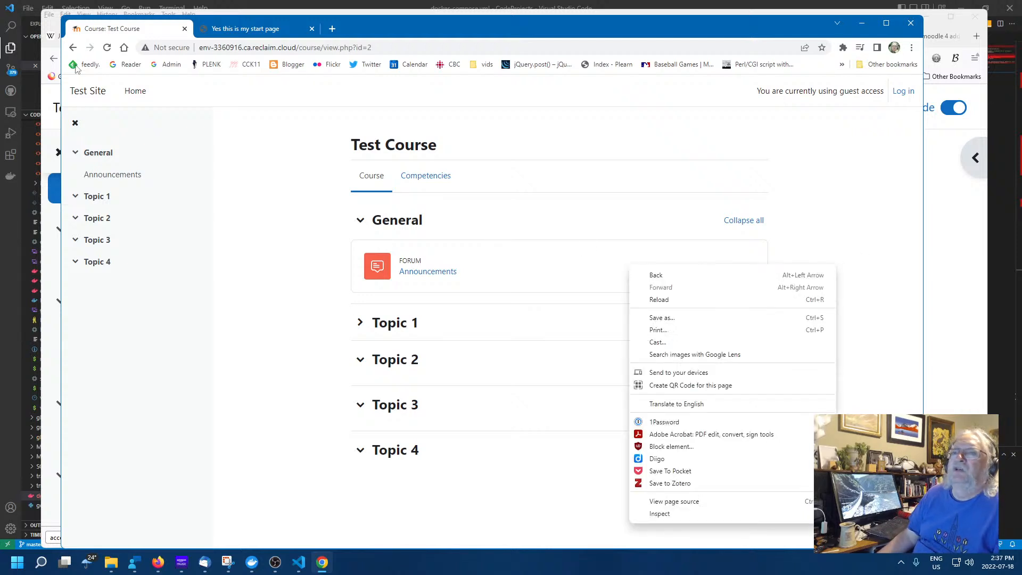
left_click(77, 91)
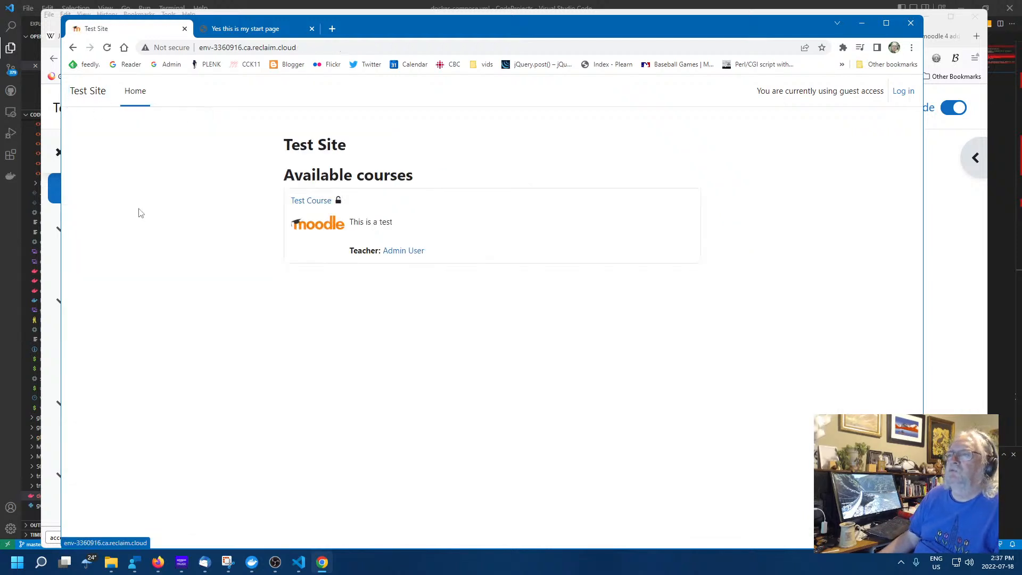
left_click(300, 201)
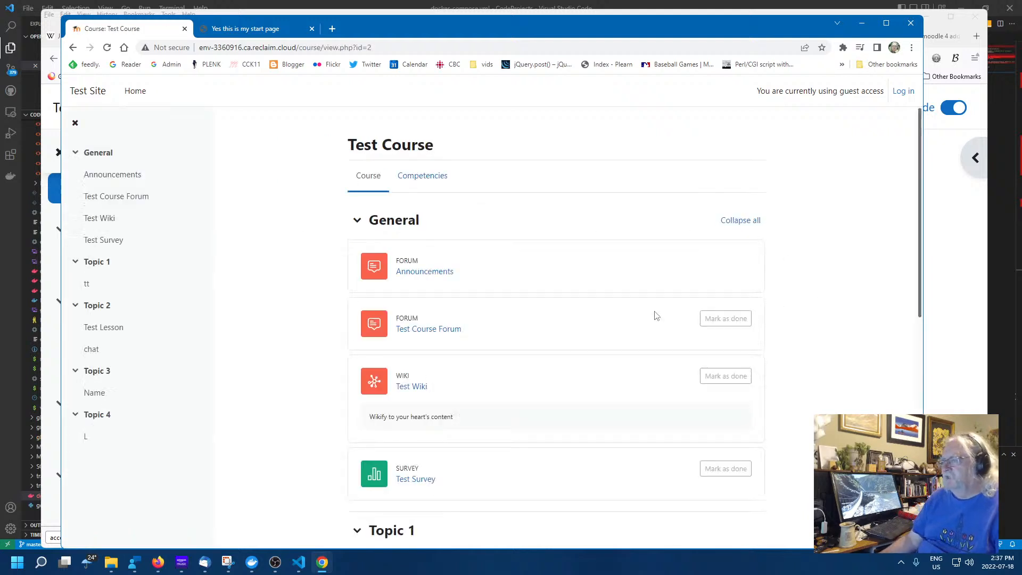
scroll(526, 376, "down", 2)
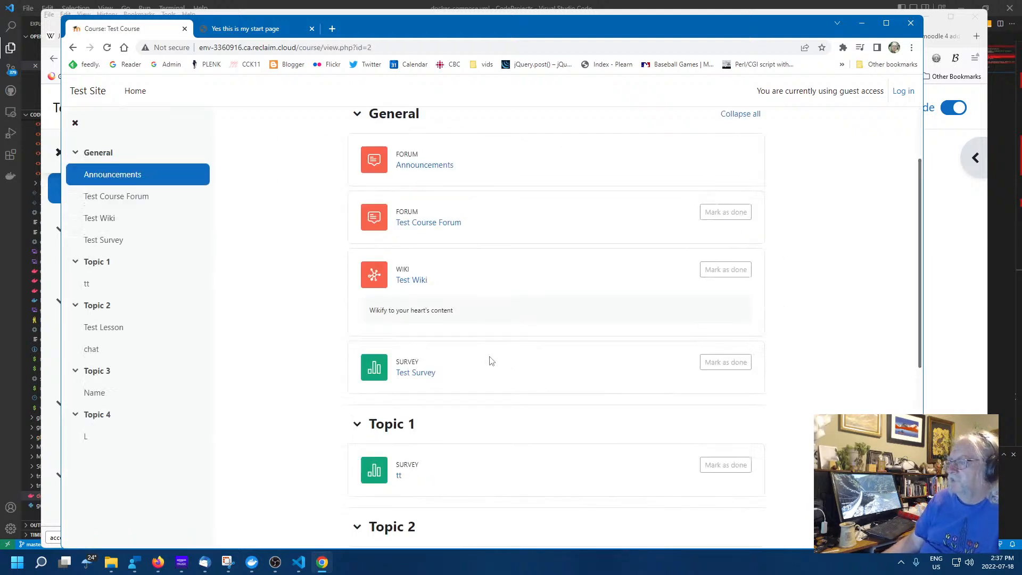
Open Test Wiki, see it refuse page creation, and return to the course's lesson list
left_click(418, 280)
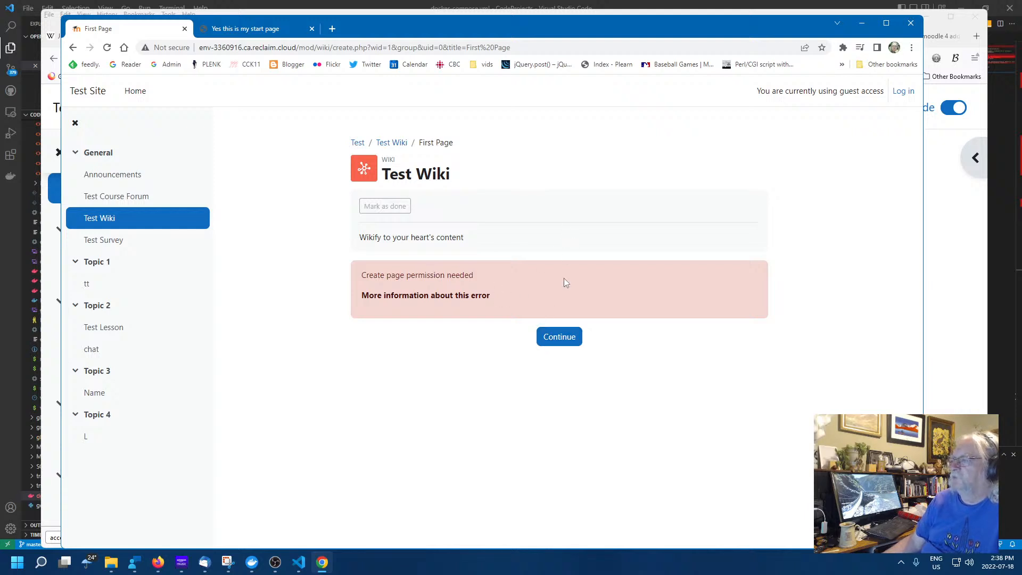
left_click(73, 48)
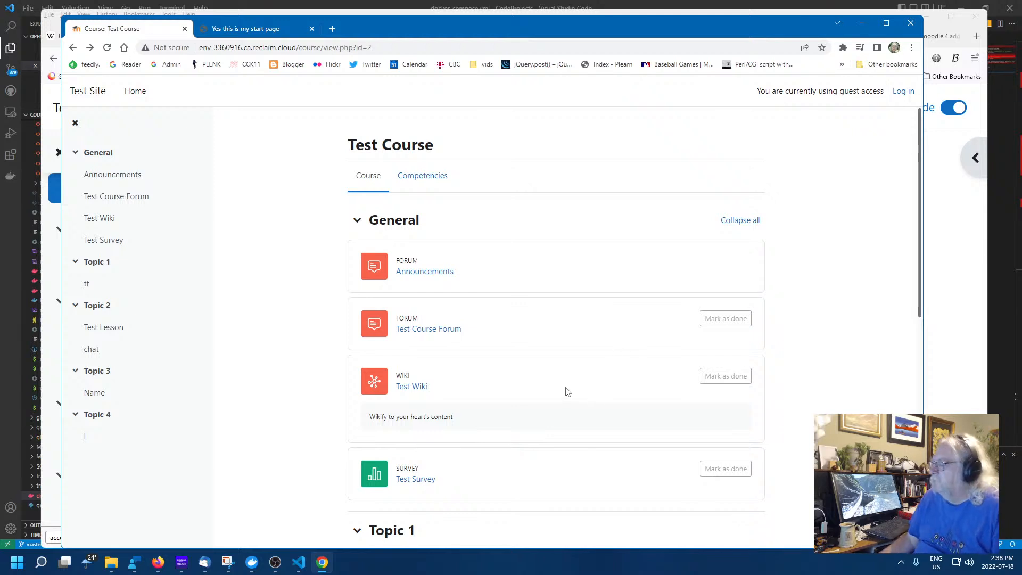
scroll(566, 388, "down", 1)
scroll(548, 383, "down", 2)
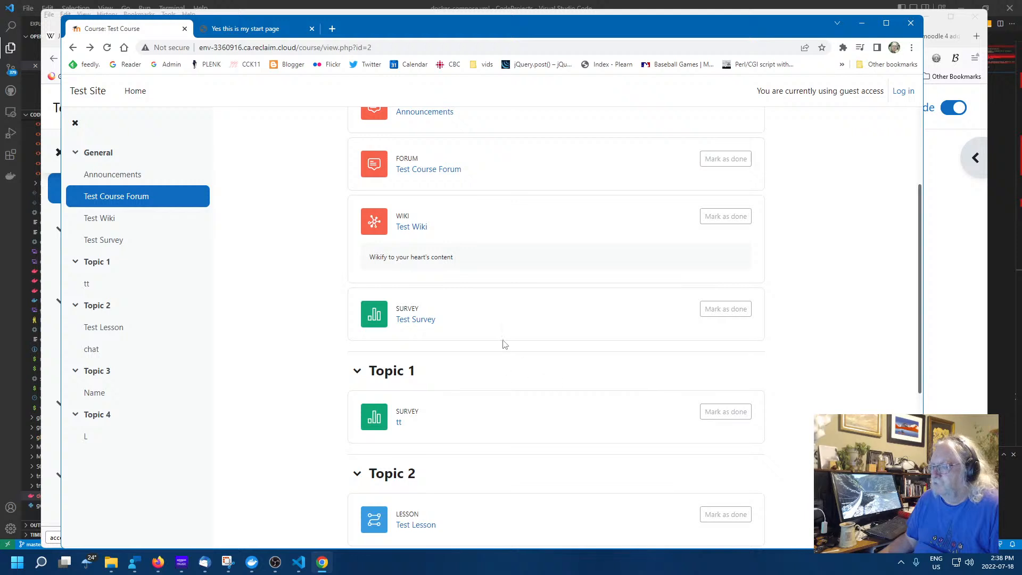
scroll(503, 343, "down", 2)
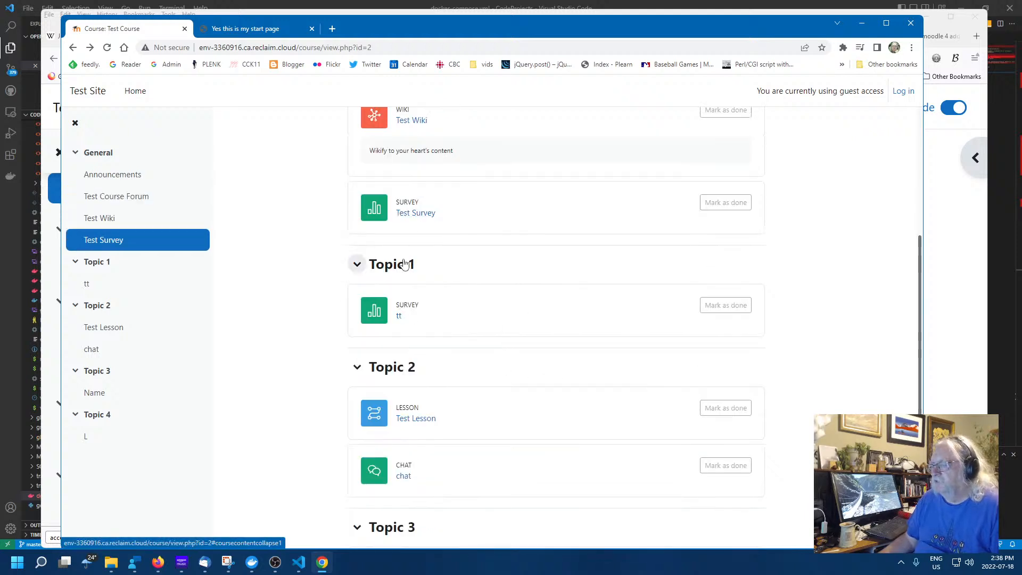
scroll(511, 330, "down", 3)
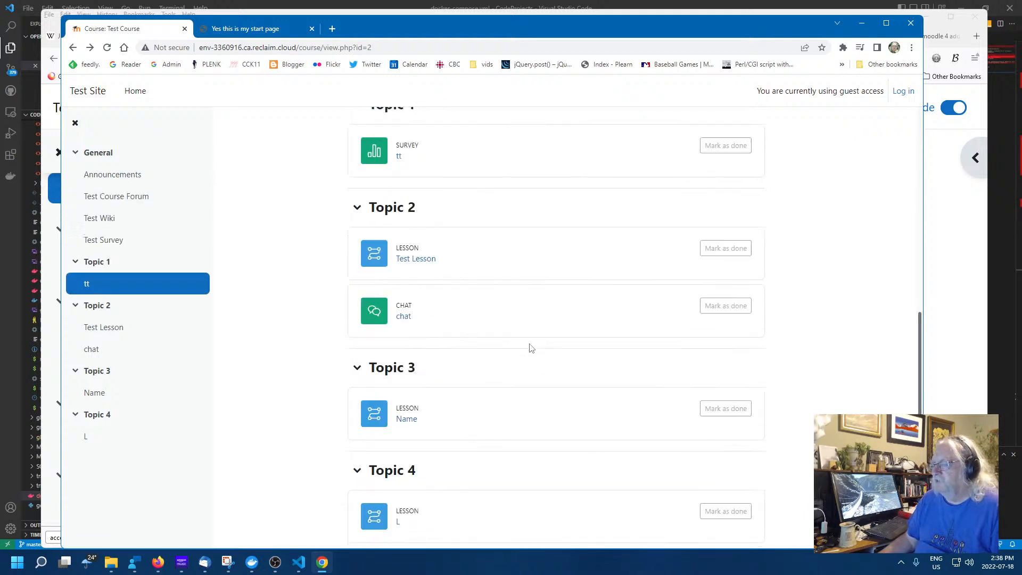
As guest, open the Test Lesson, get its error, and return to the course page
left_click(408, 262)
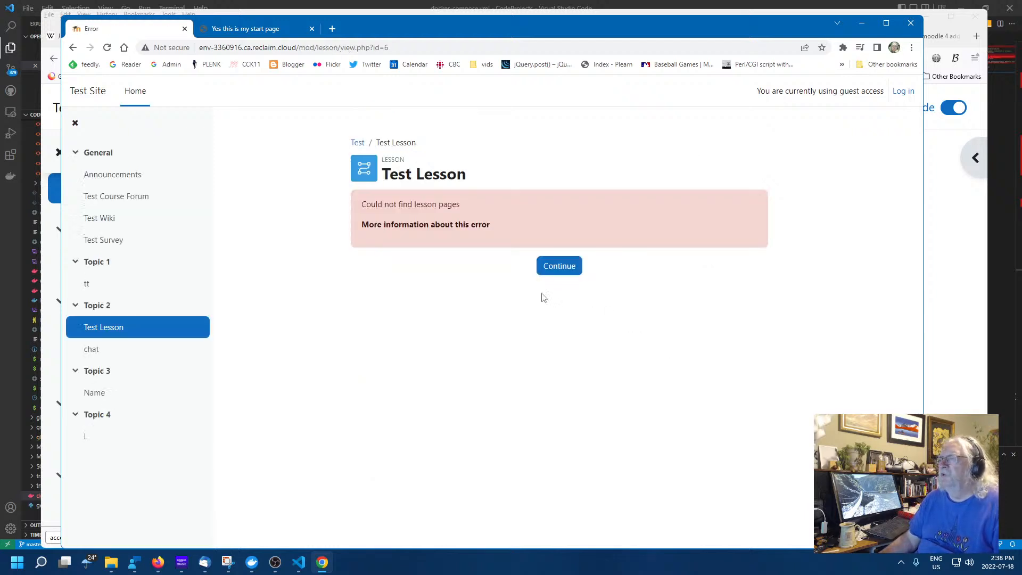
left_click(73, 47)
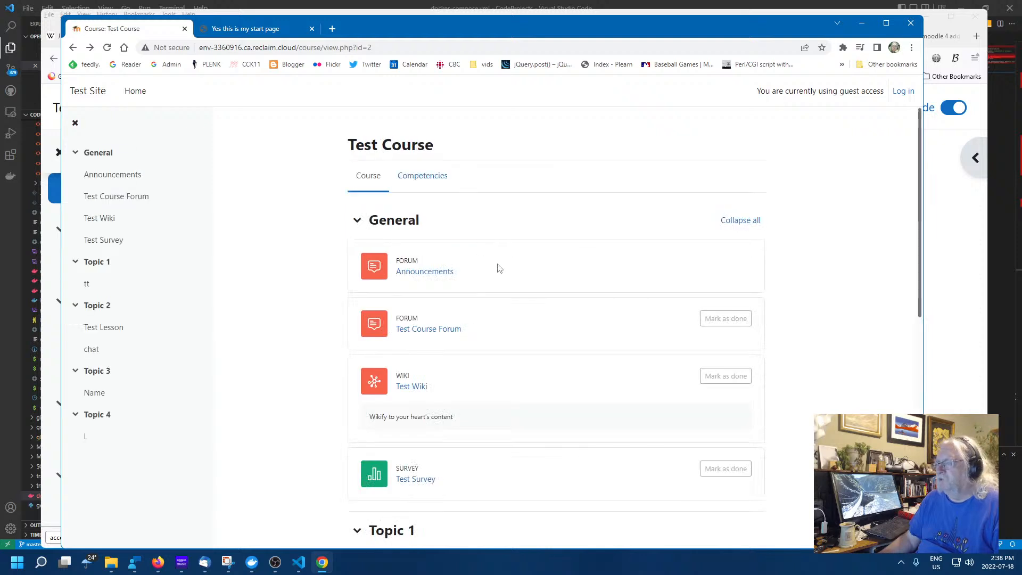
scroll(500, 319, "down", 4)
scroll(482, 356, "down", 1)
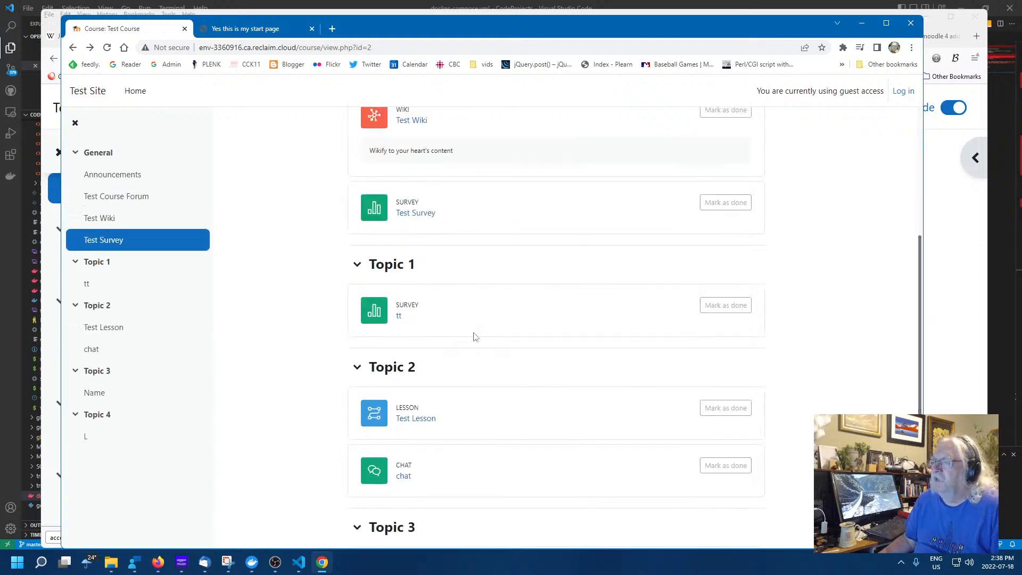
scroll(487, 330, "down", 4)
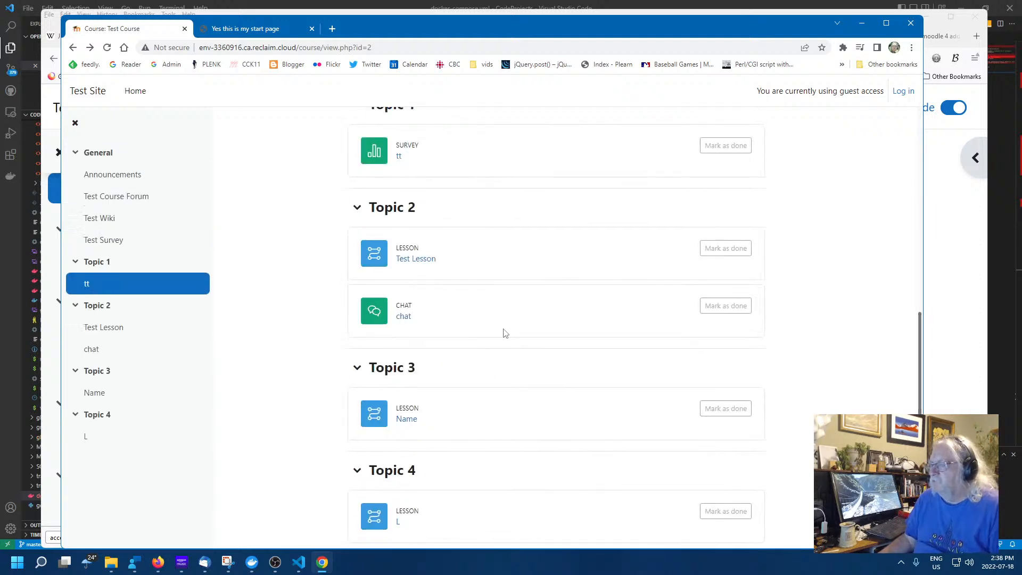
Complete the 'Name' lesson via a Content button, then reopen it and choose Content 2
left_click(407, 370)
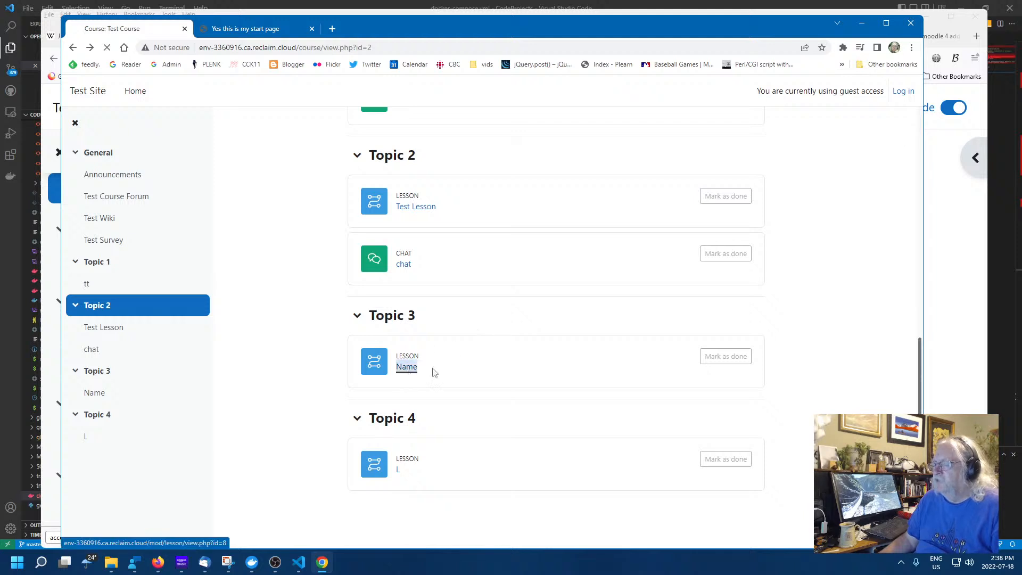
left_click(378, 346)
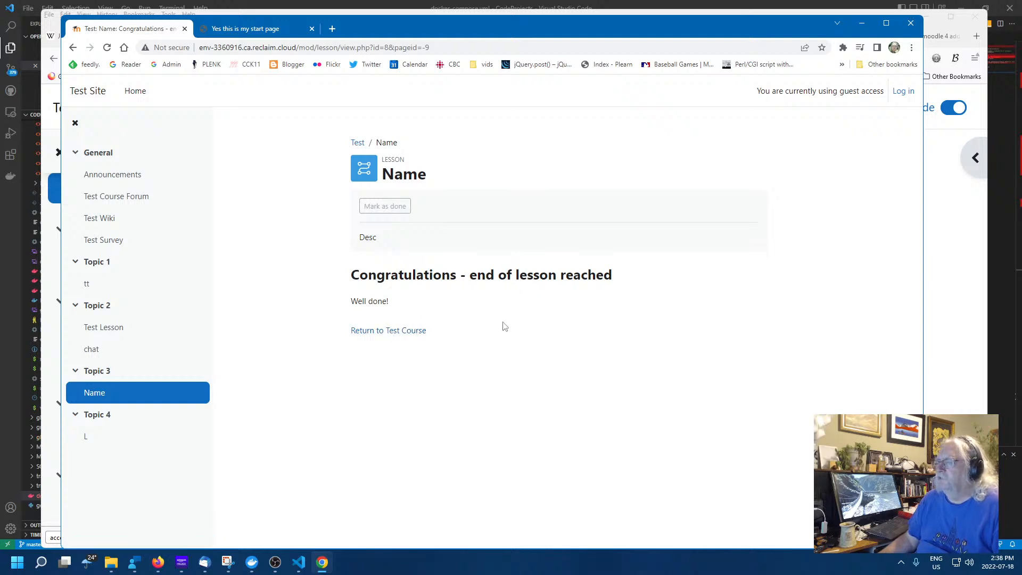
left_click(394, 330)
scroll(566, 385, "down", 5)
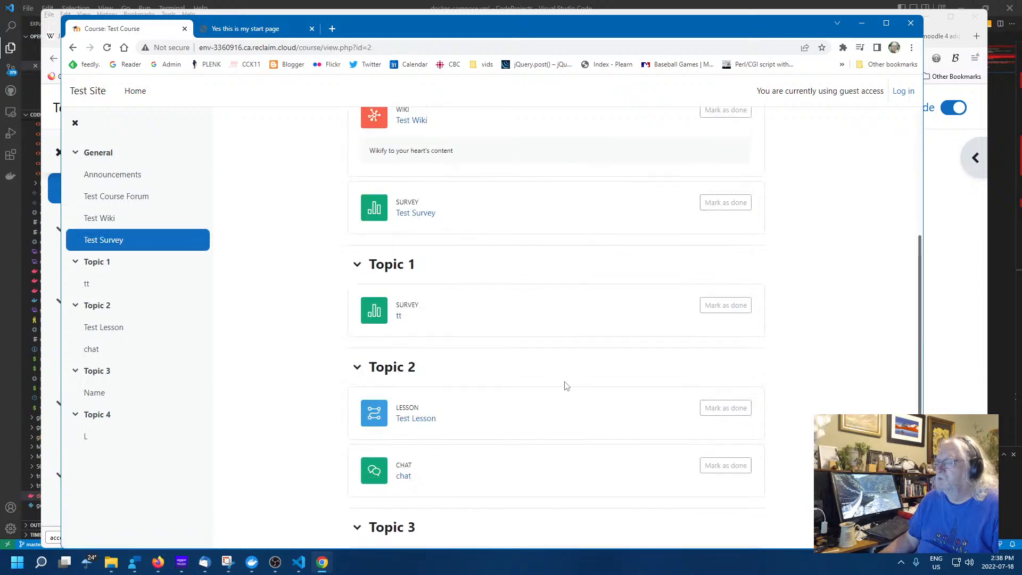
scroll(567, 385, "down", 4)
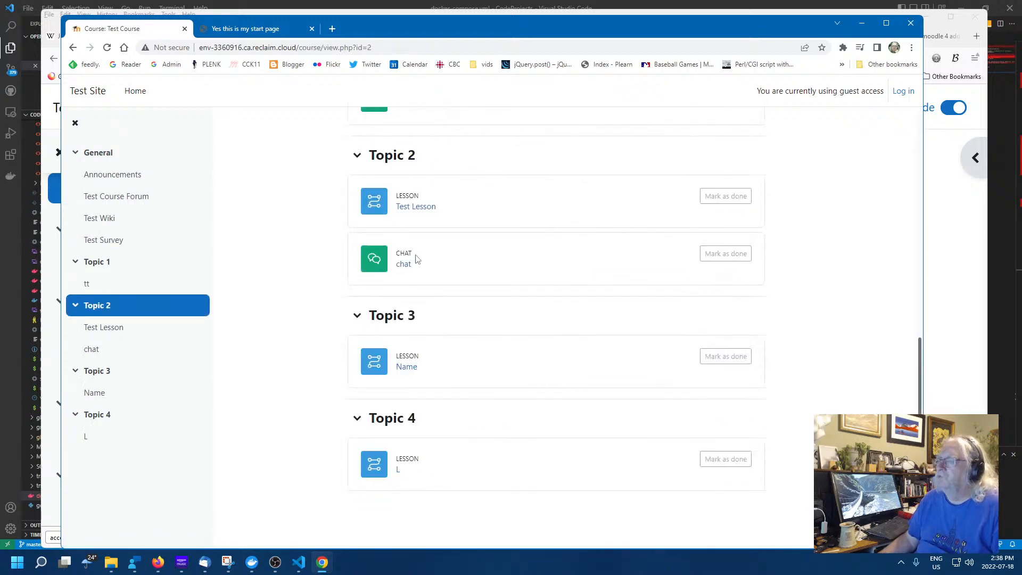
left_click(406, 367)
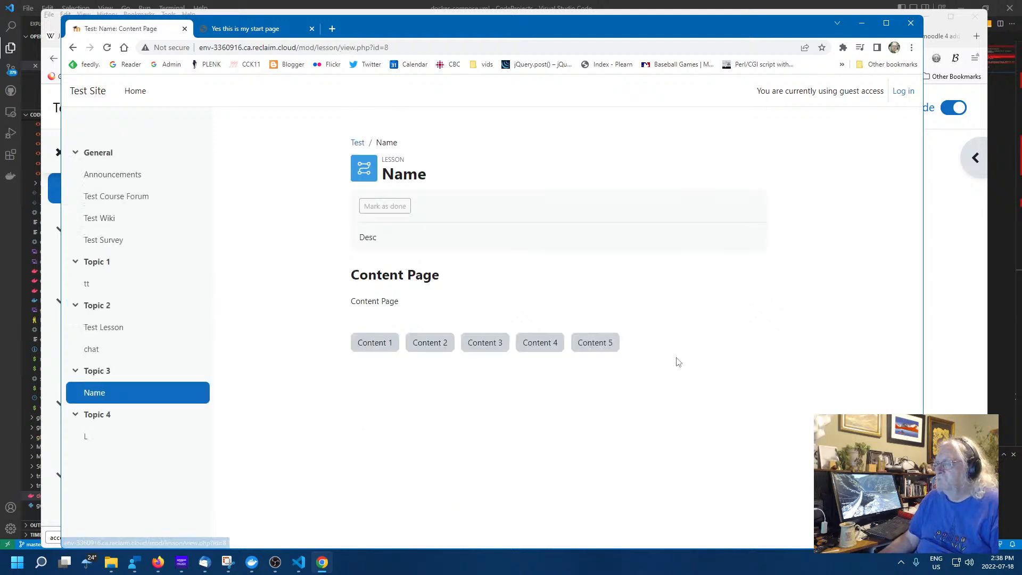
left_click(452, 347)
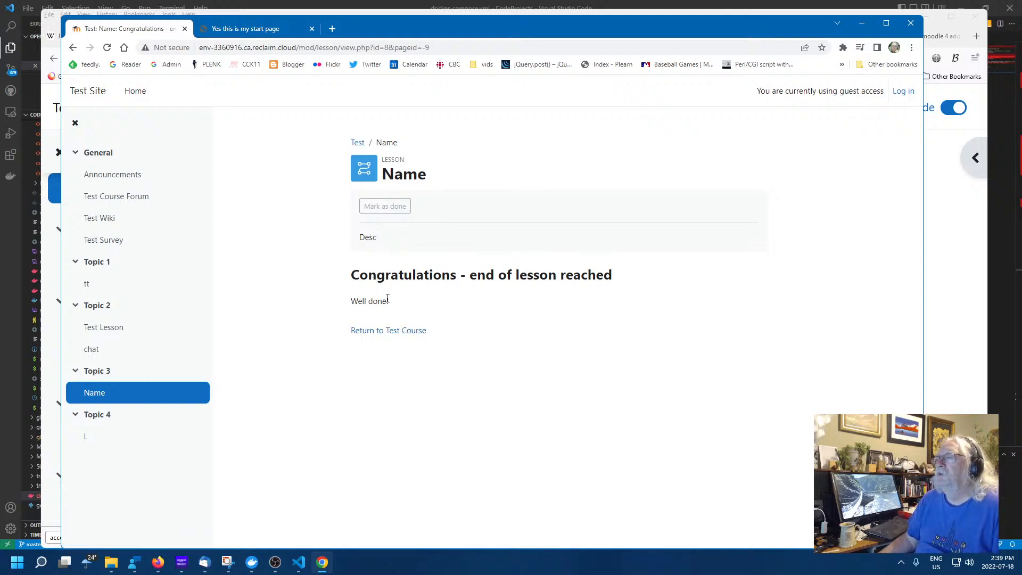
As guest, run through the Name lesson twice, finishing once via Content 5 and once via Content 3
left_click(398, 331)
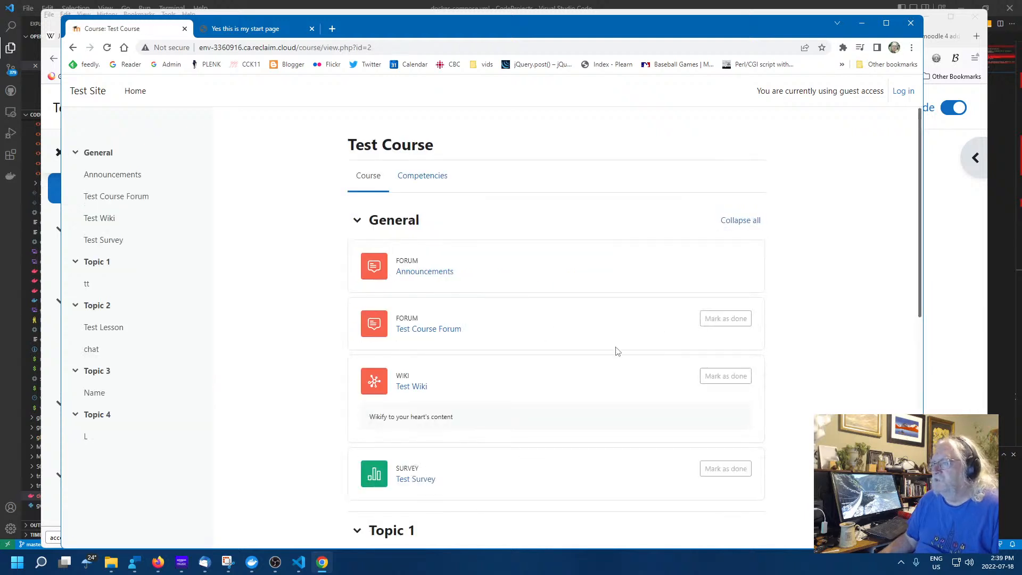
scroll(591, 356, "down", 4)
scroll(590, 357, "down", 5)
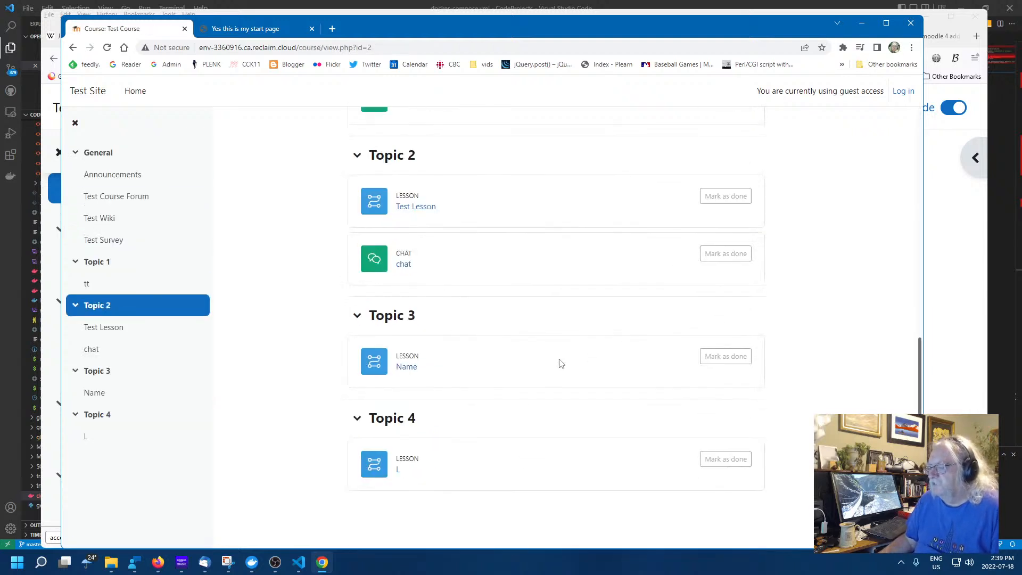
left_click(408, 371)
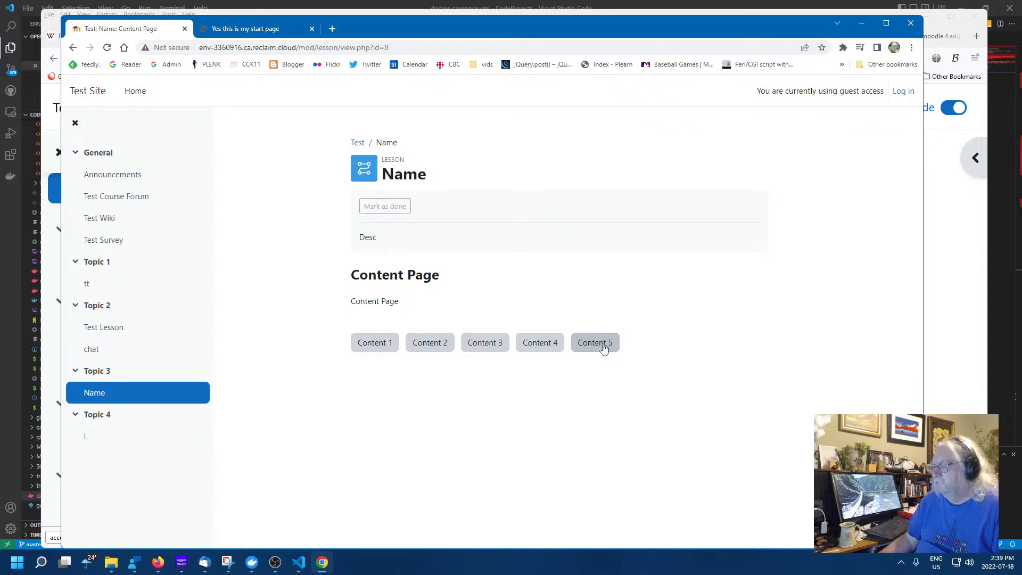
left_click(604, 348)
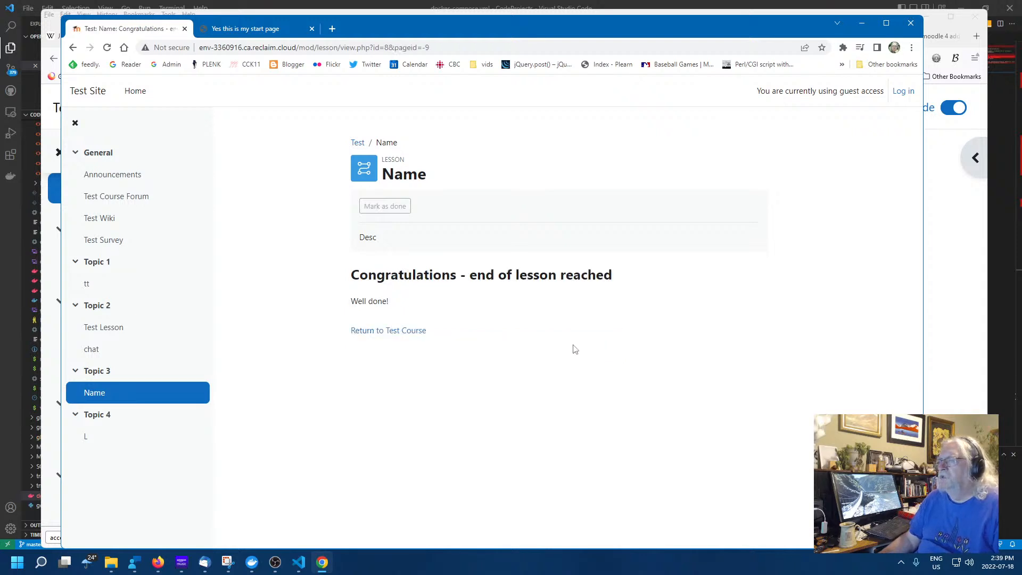
left_click(420, 334)
scroll(511, 372, "down", 10)
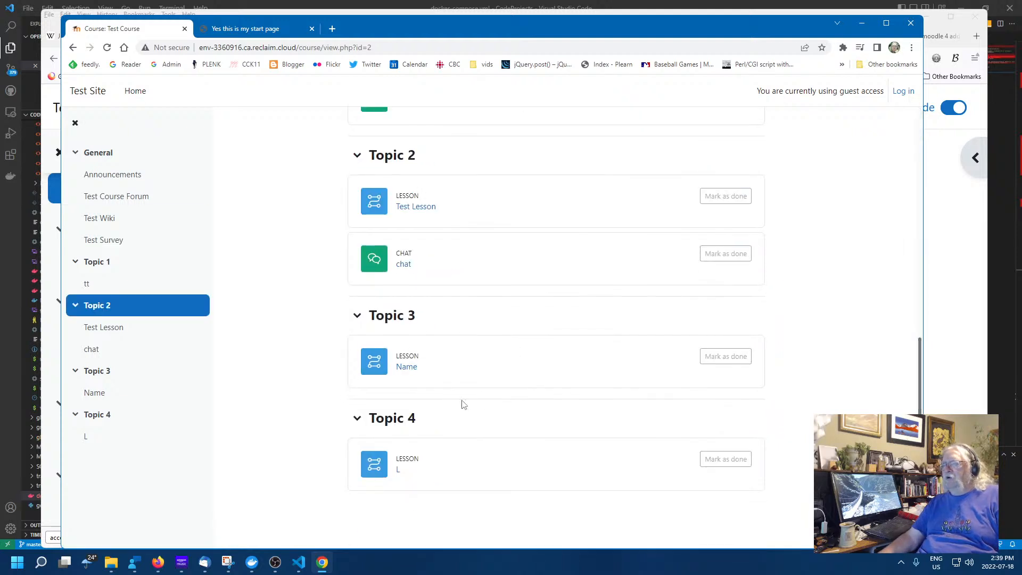
left_click(405, 367)
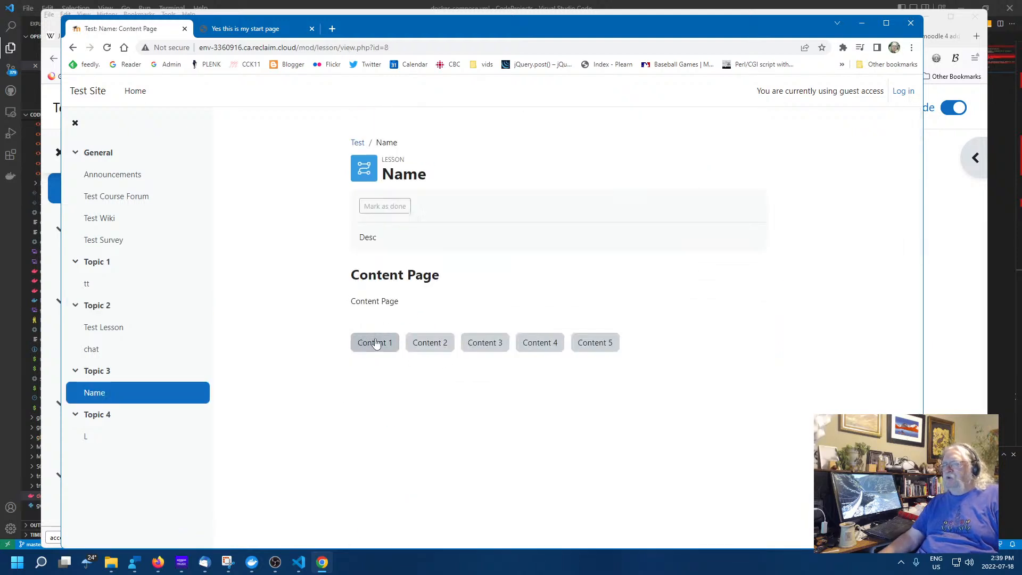
left_click(490, 347)
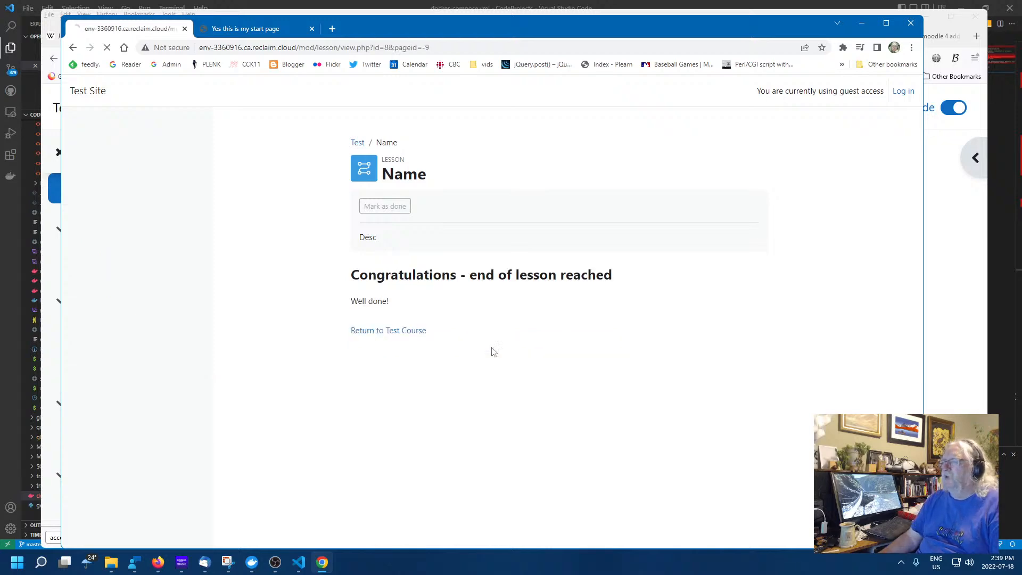
From Test Course, reopen the Name lesson and advance past its content page to the end
left_click(383, 333)
scroll(606, 324, "down", 6)
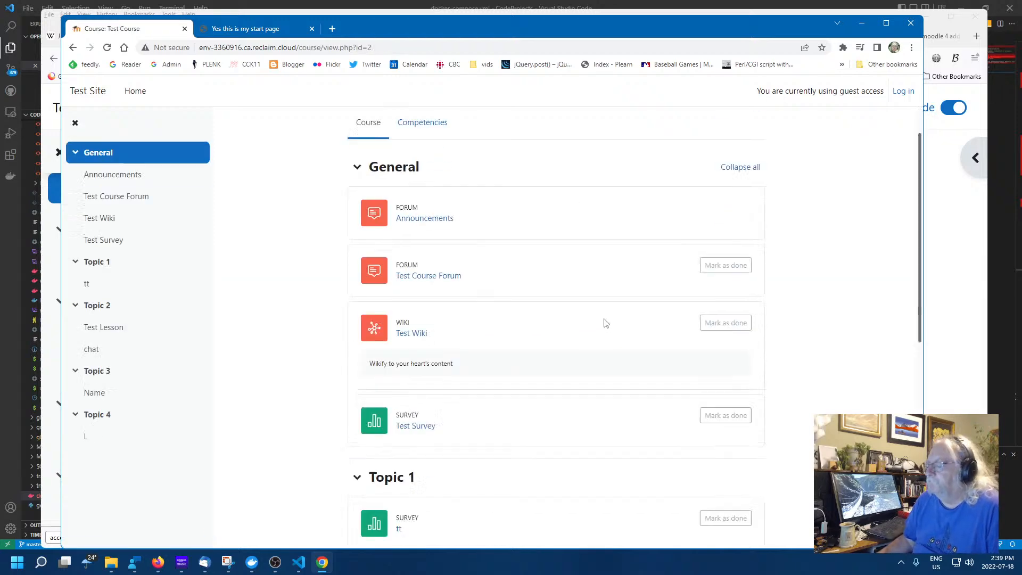
scroll(605, 323, "down", 1)
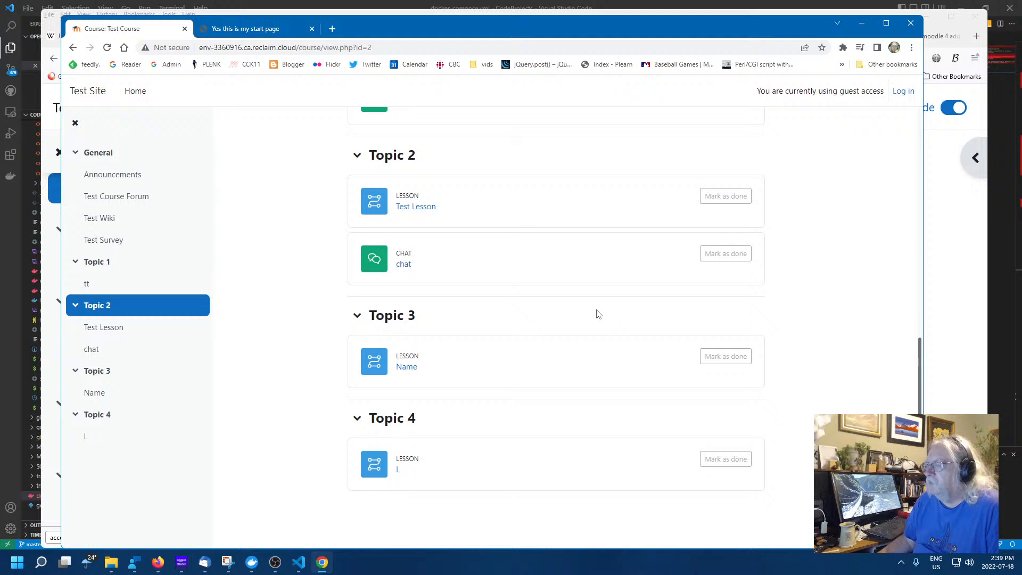
left_click(404, 367)
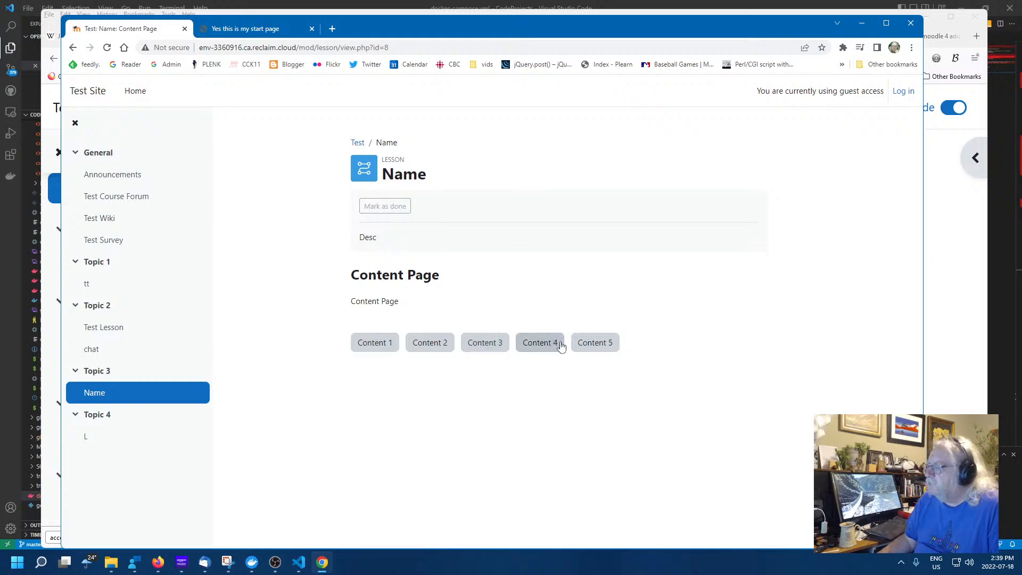
left_click(375, 346)
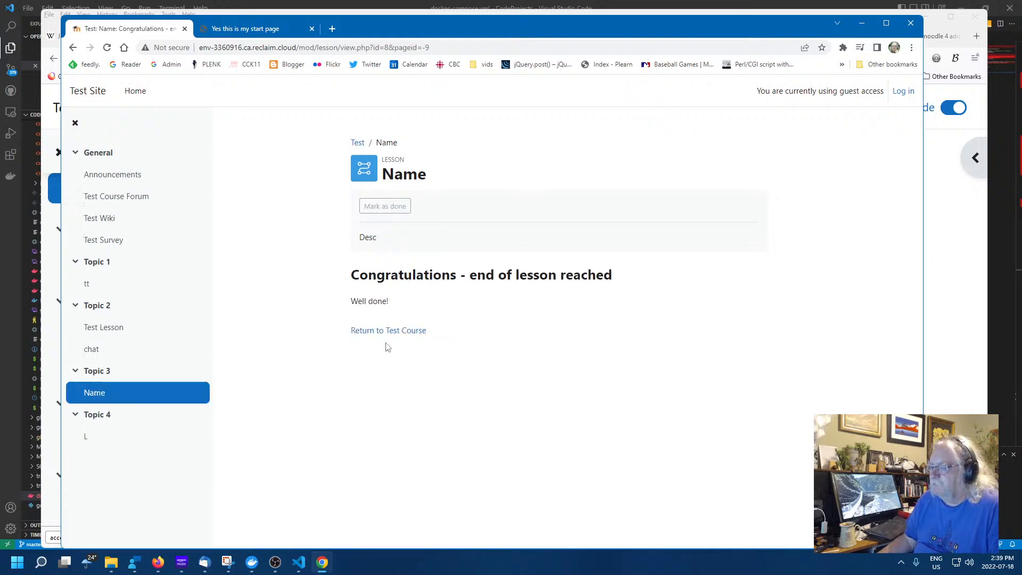
Back on Test Course, open lesson L, which reports it could not find lesson pages
left_click(374, 332)
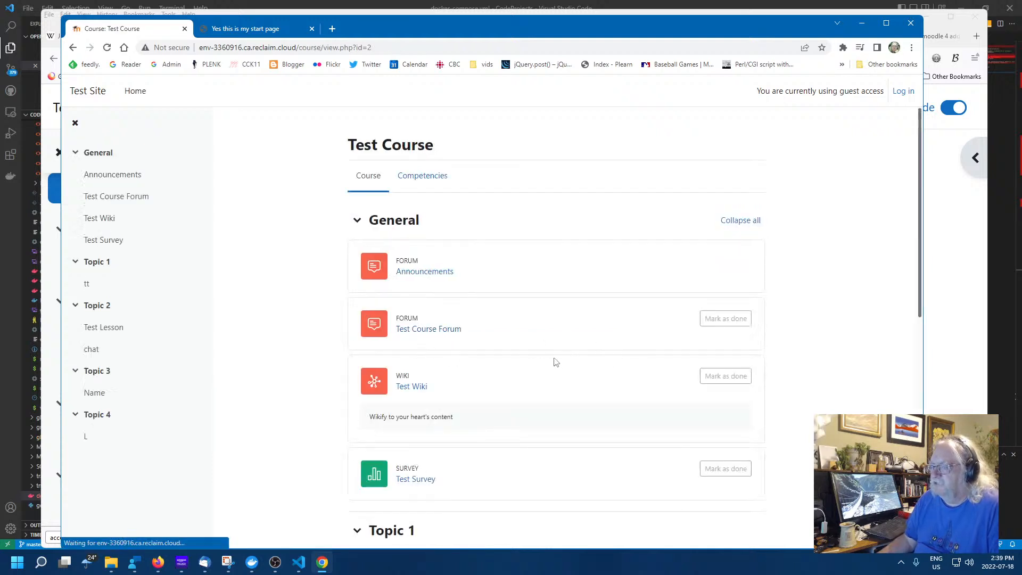
scroll(441, 342, "down", 8)
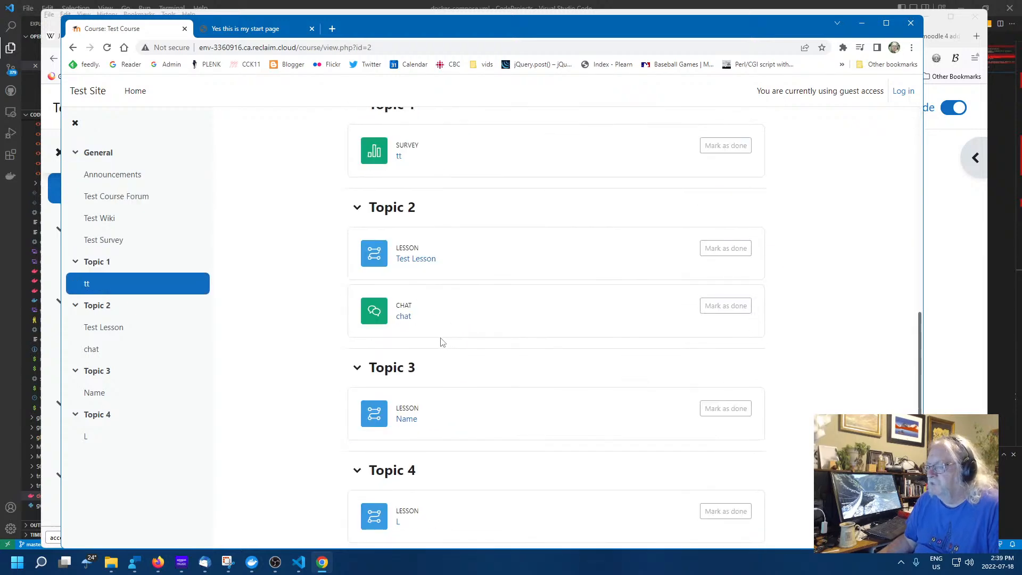
scroll(443, 344, "down", 1)
left_click(399, 468)
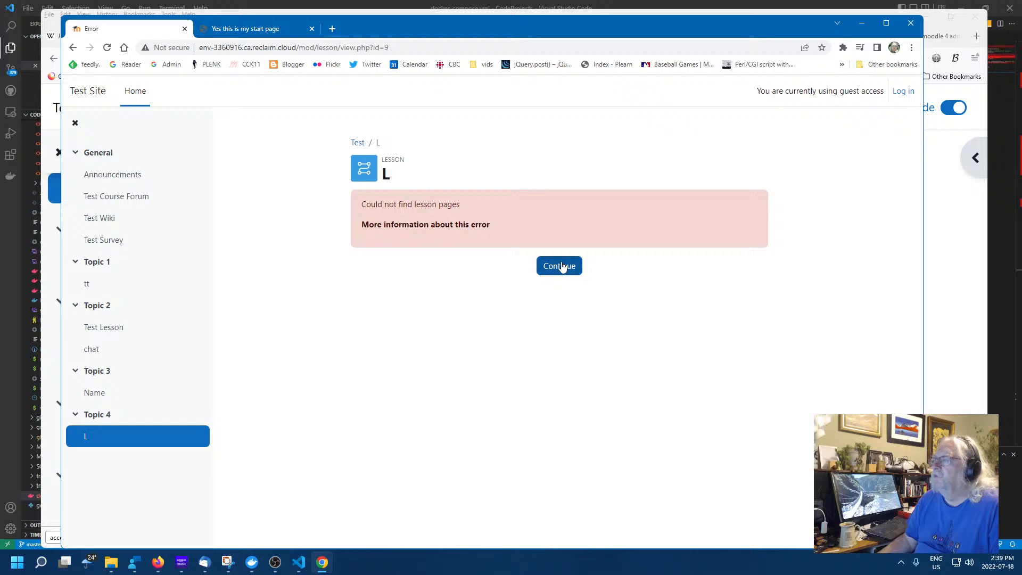
In the administrator's course view, add a new Workshop activity to Topic 2
left_click(48, 96)
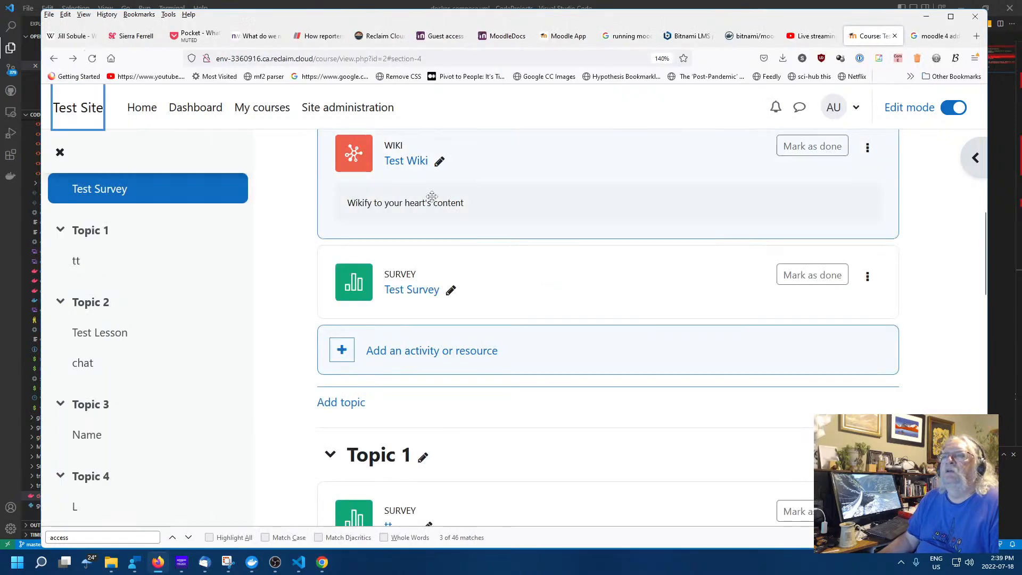
scroll(544, 269, "down", 10)
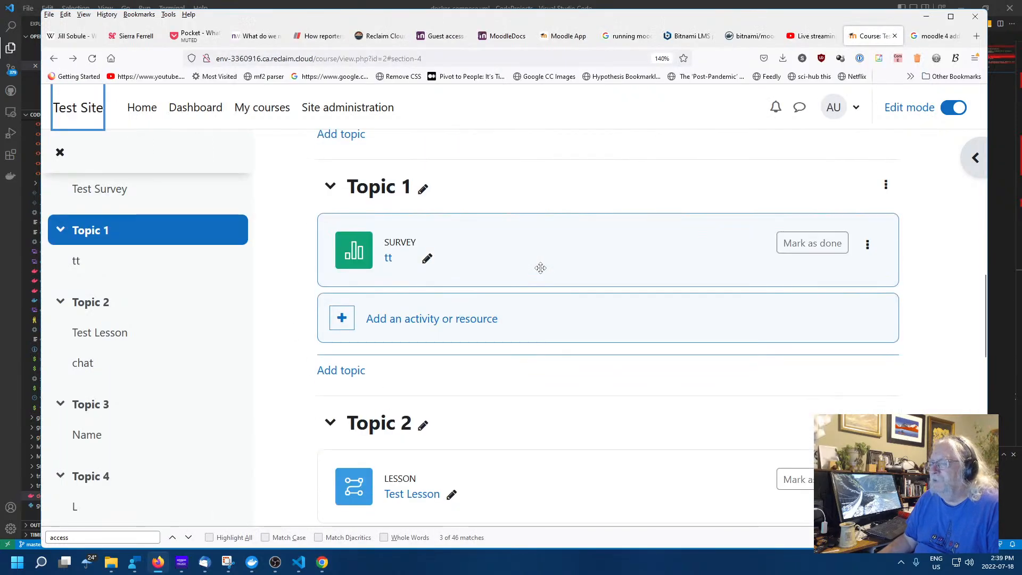
scroll(545, 390, "down", 5)
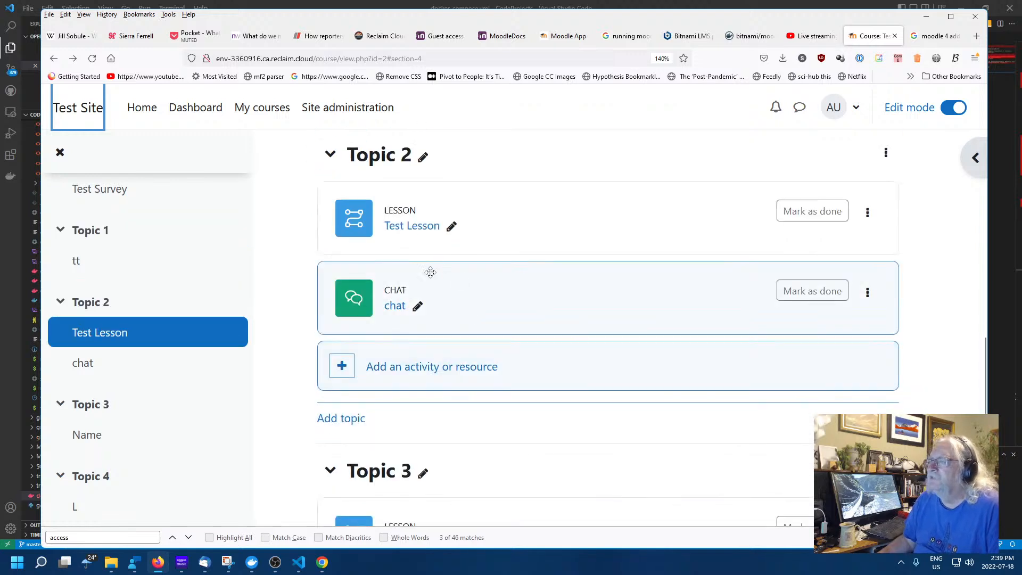
left_click(455, 367)
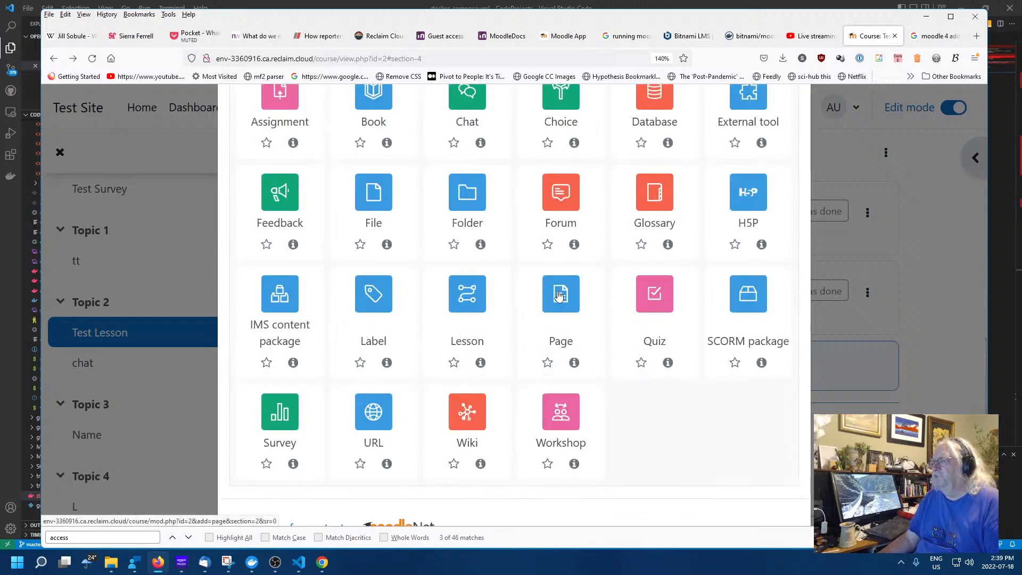
scroll(659, 428, "up", 3)
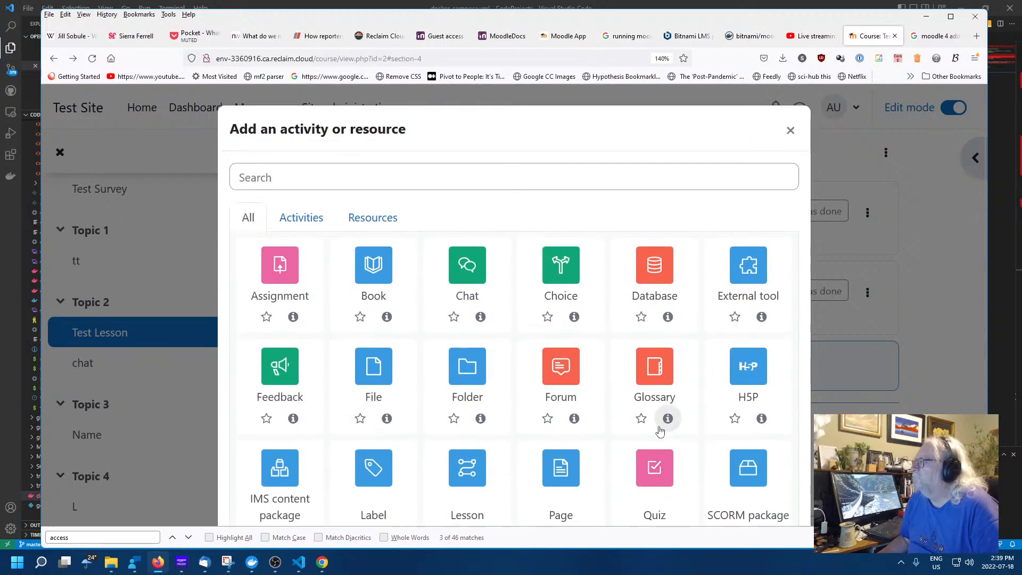
scroll(400, 387, "down", 4)
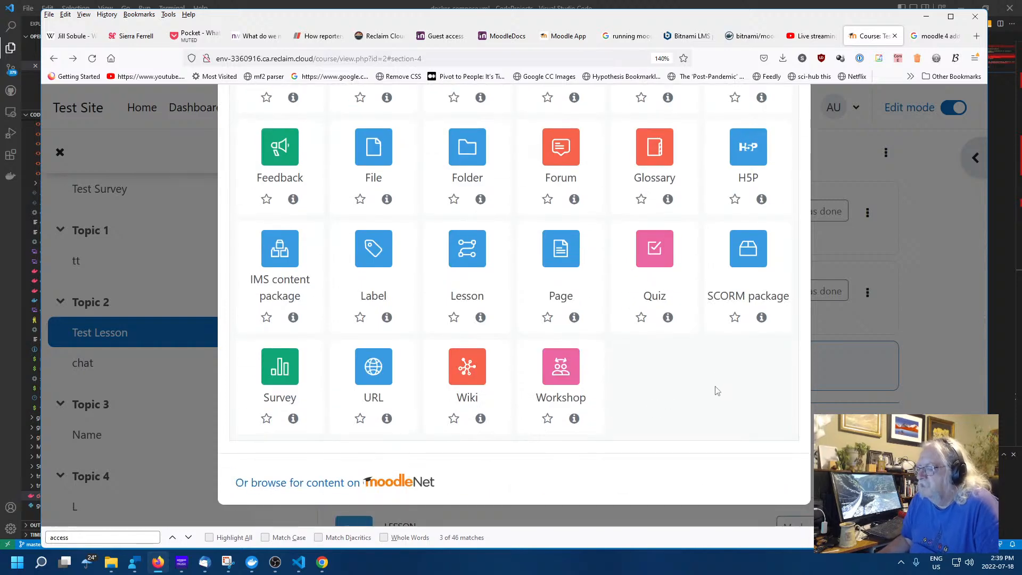
left_click(579, 370)
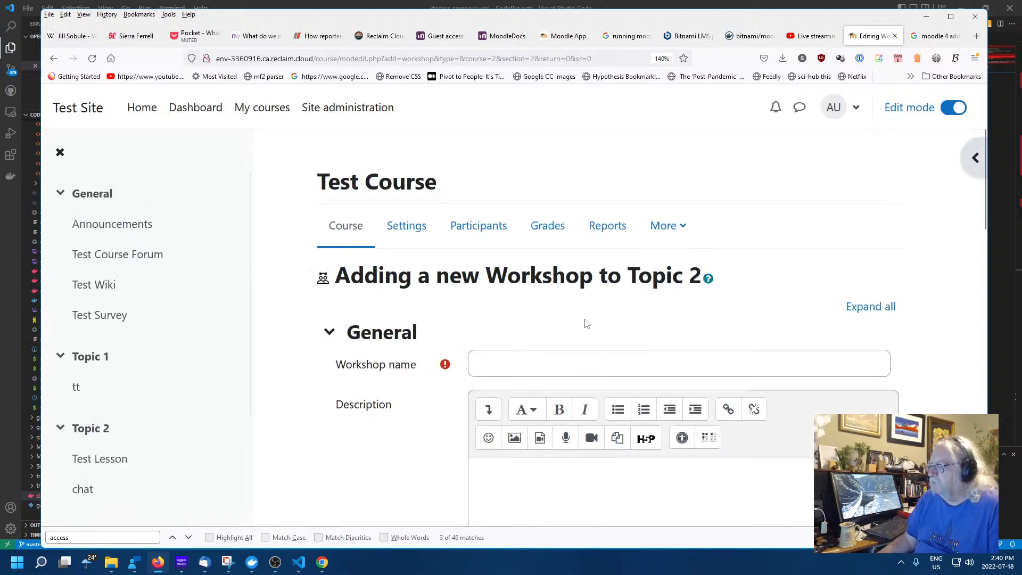
Name the new workshop 'ww' and move past the description field
left_click(590, 362)
type("w")
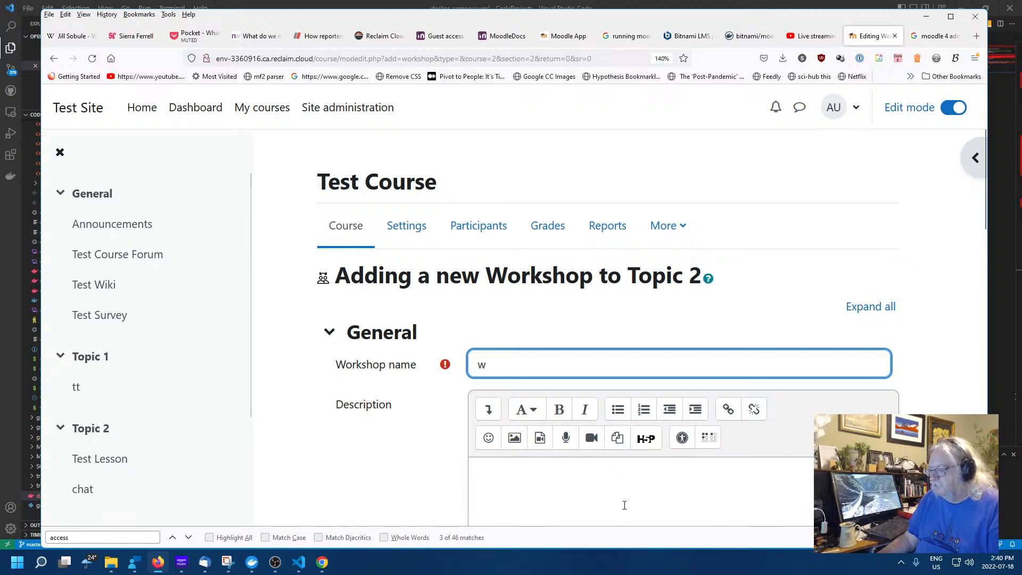
type("w")
left_click(549, 487)
scroll(413, 444, "down", 7)
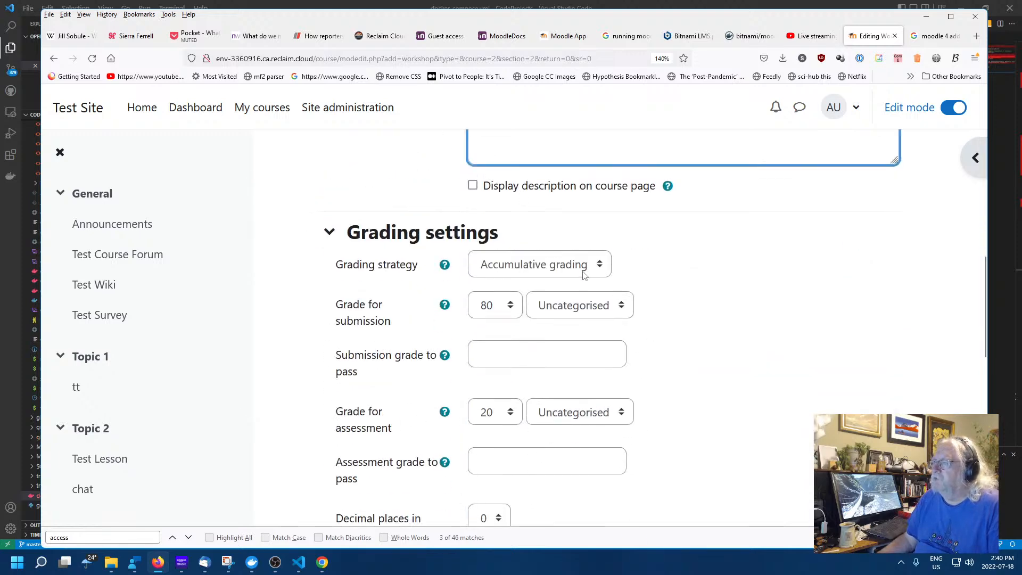
left_click(695, 321)
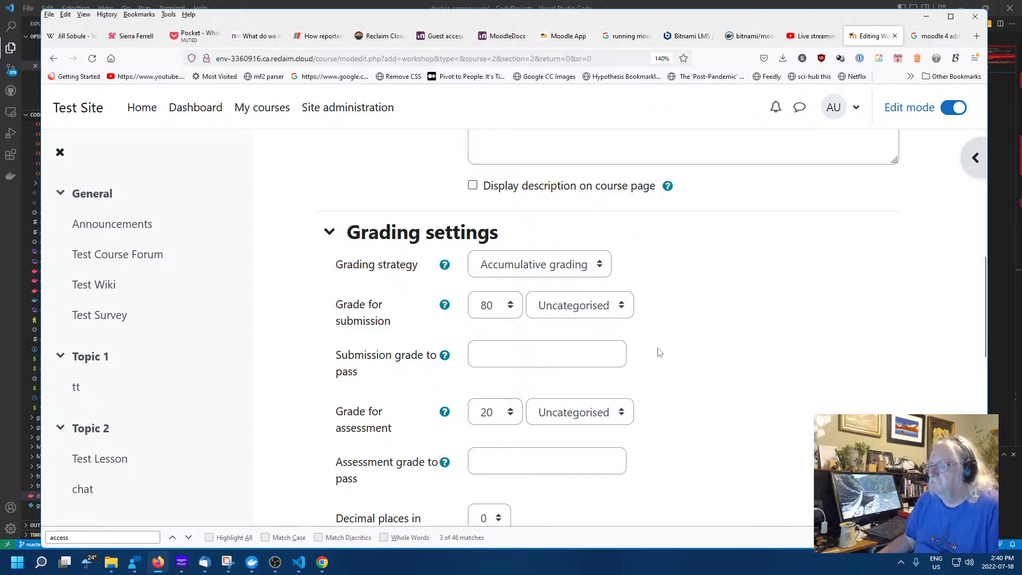
scroll(659, 353, "down", 5)
Review the Grading and Example submissions sections, then save the workshop and return to the course
scroll(657, 352, "up", 3)
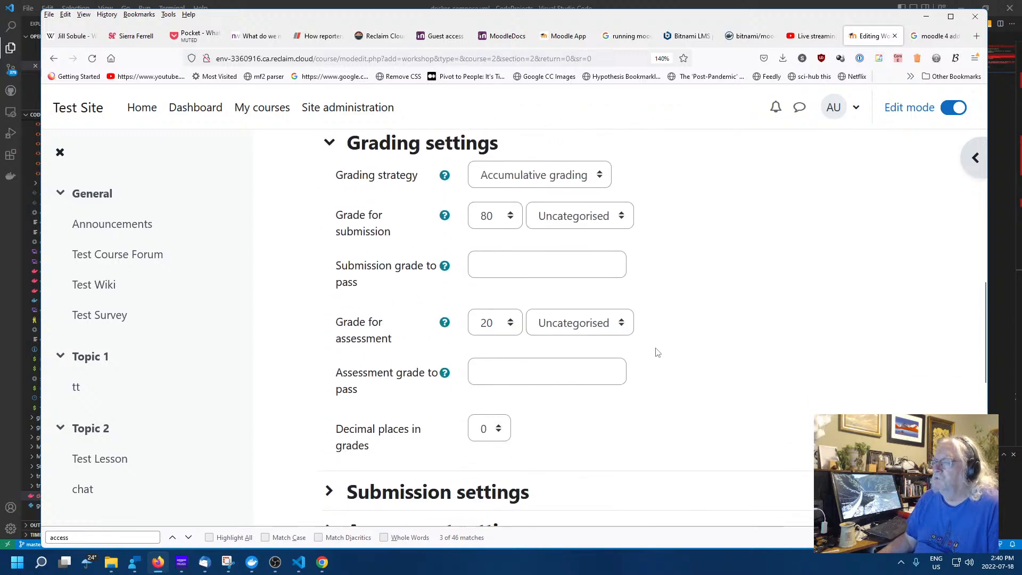
left_click(330, 143)
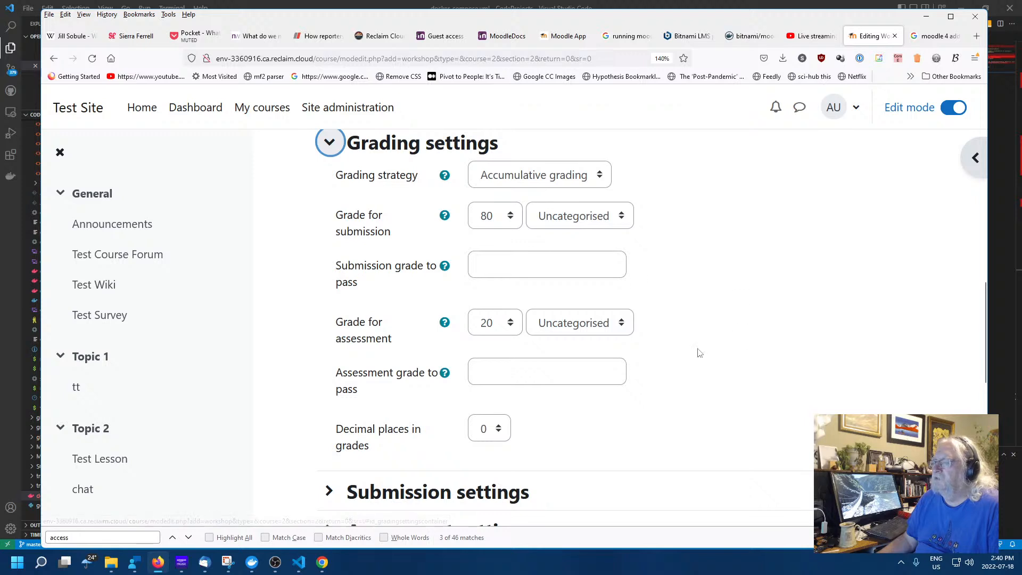
left_click(330, 142)
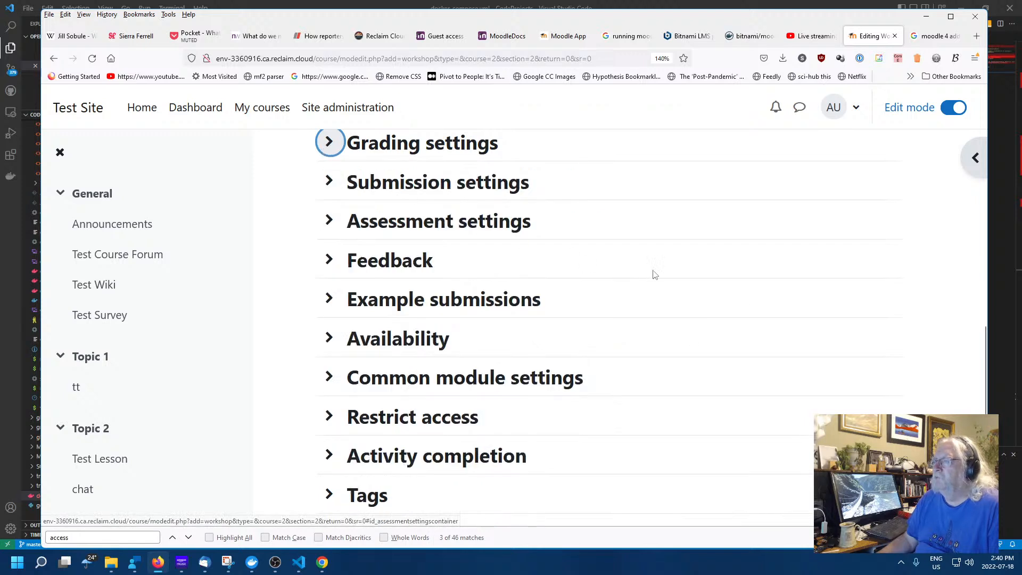
scroll(560, 283, "down", 3)
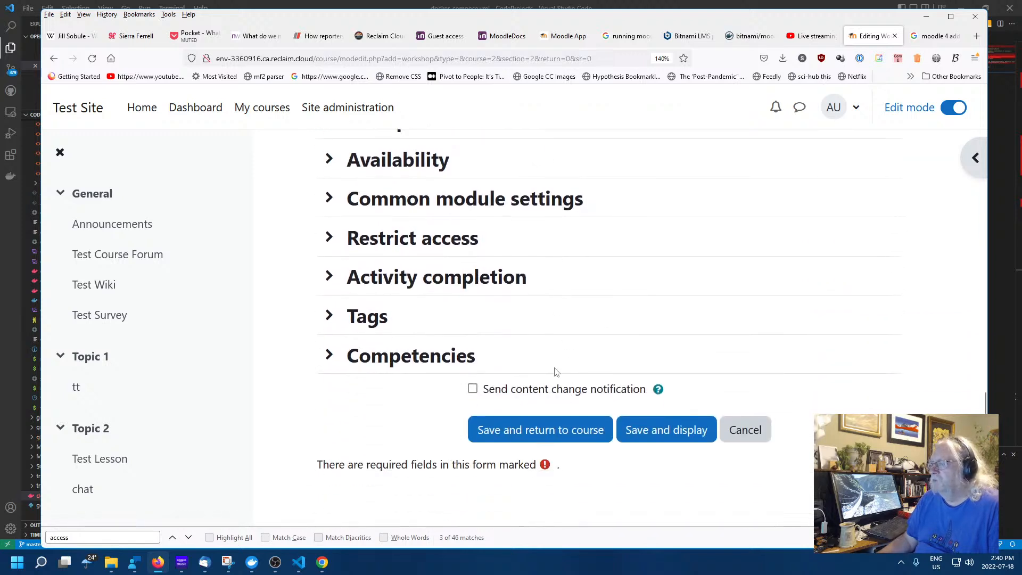
scroll(605, 336, "up", 5)
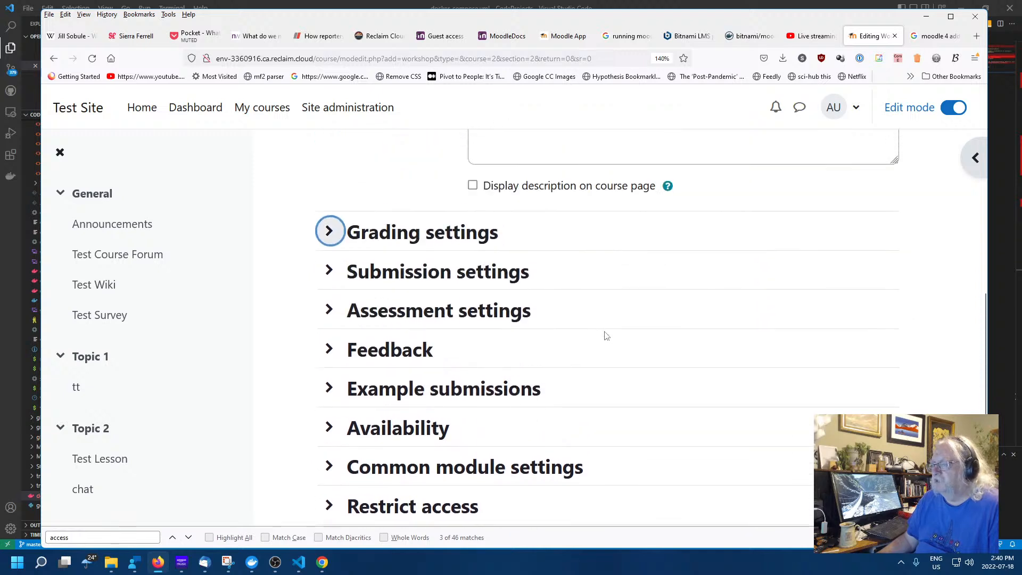
scroll(607, 336, "down", 3)
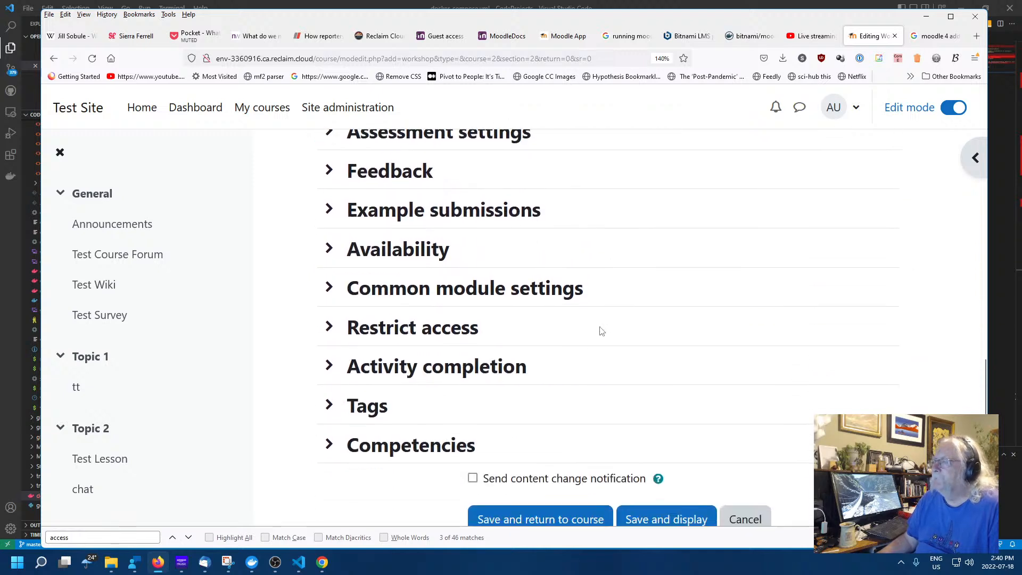
left_click(329, 210)
left_click(329, 211)
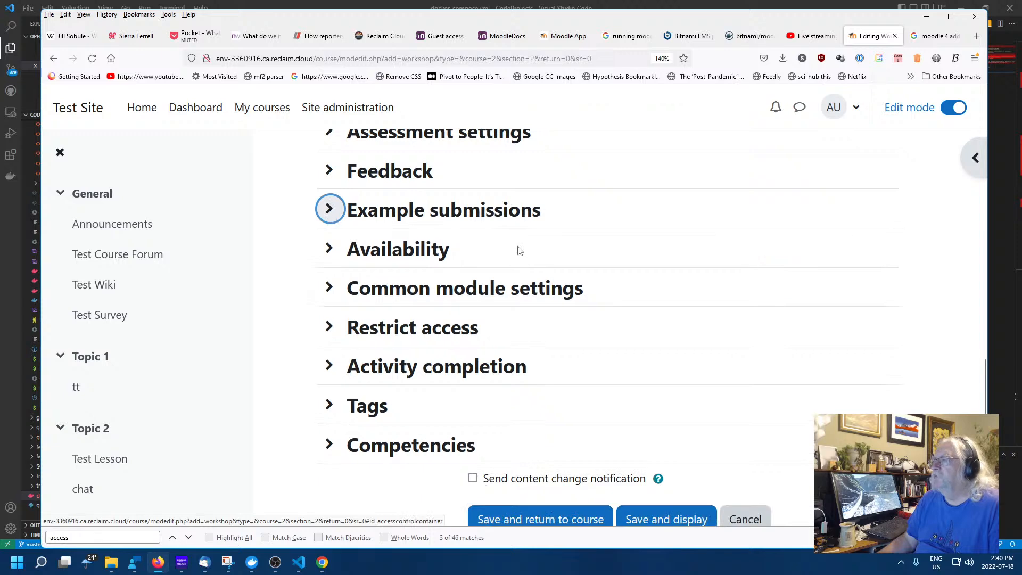
scroll(596, 296, "up", 10)
scroll(598, 299, "down", 10)
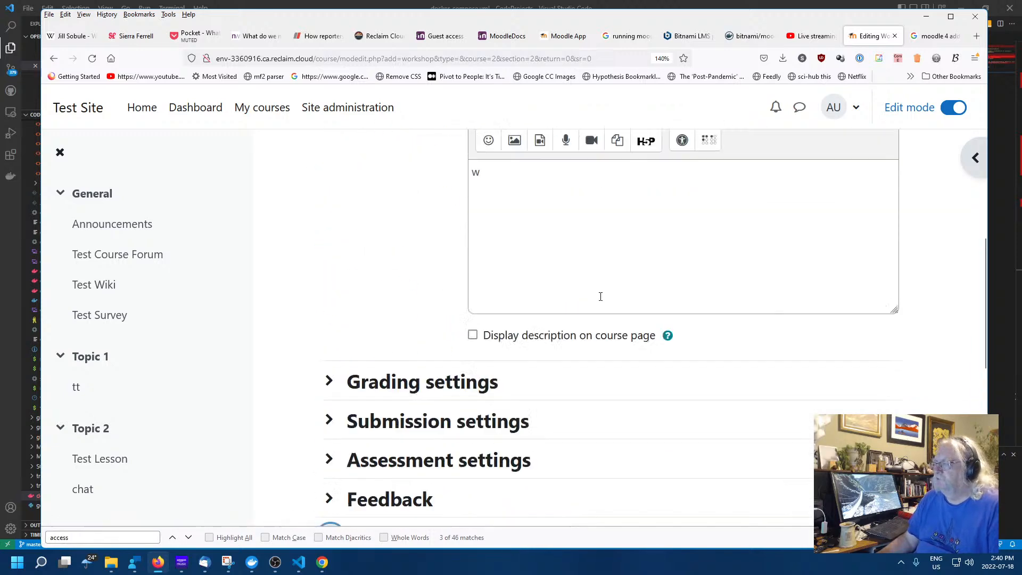
left_click(558, 429)
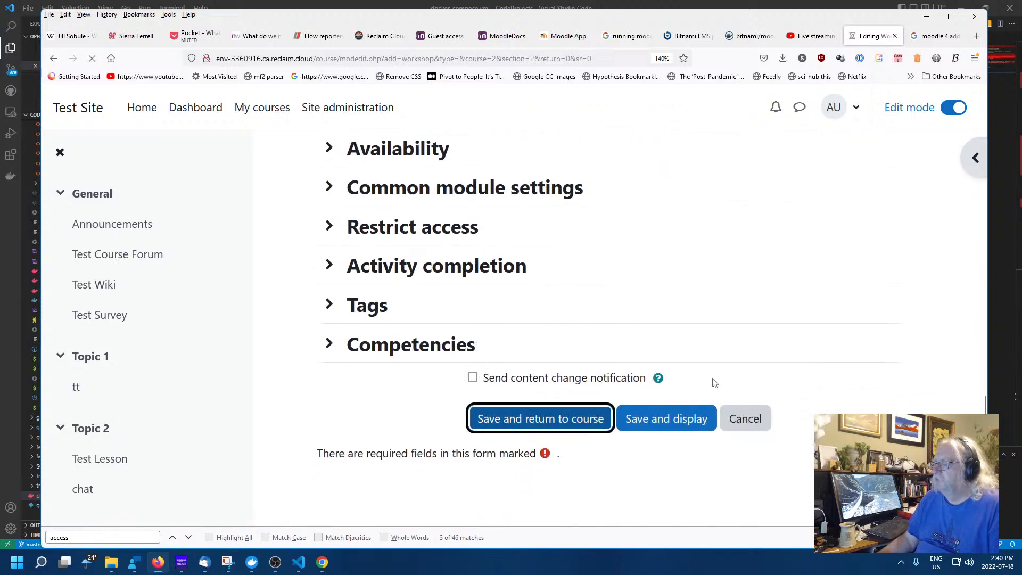
scroll(424, 334, "down", 3)
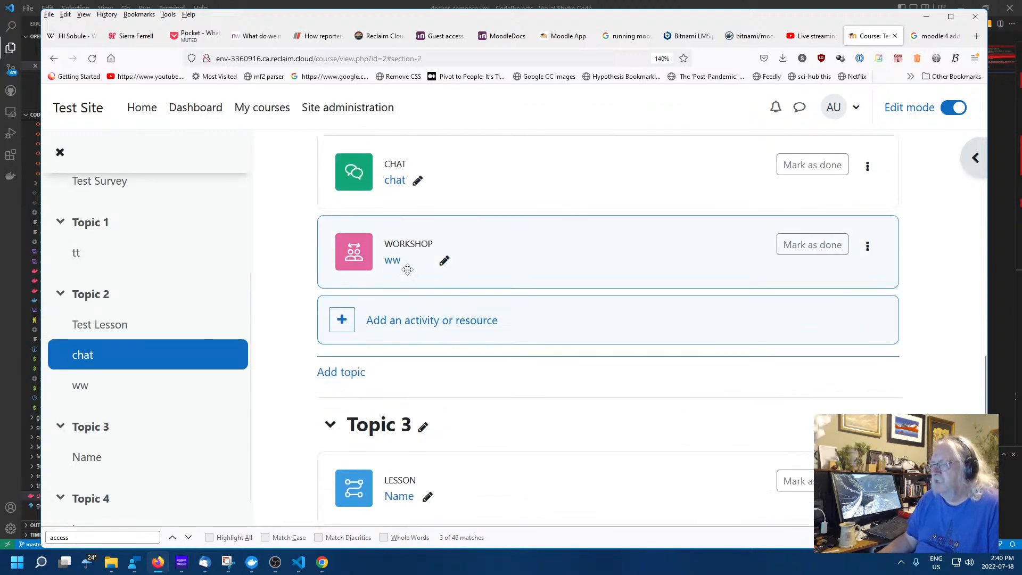
Open workshop ww, start switching to the submission phase, then cancel to stay in Setup phase
left_click(393, 261)
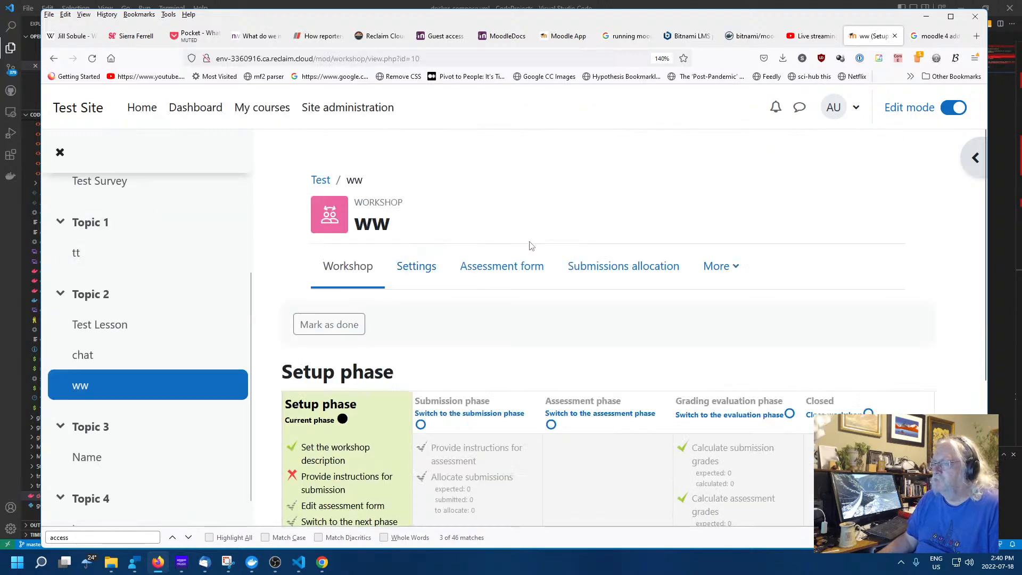
scroll(555, 318, "down", 3)
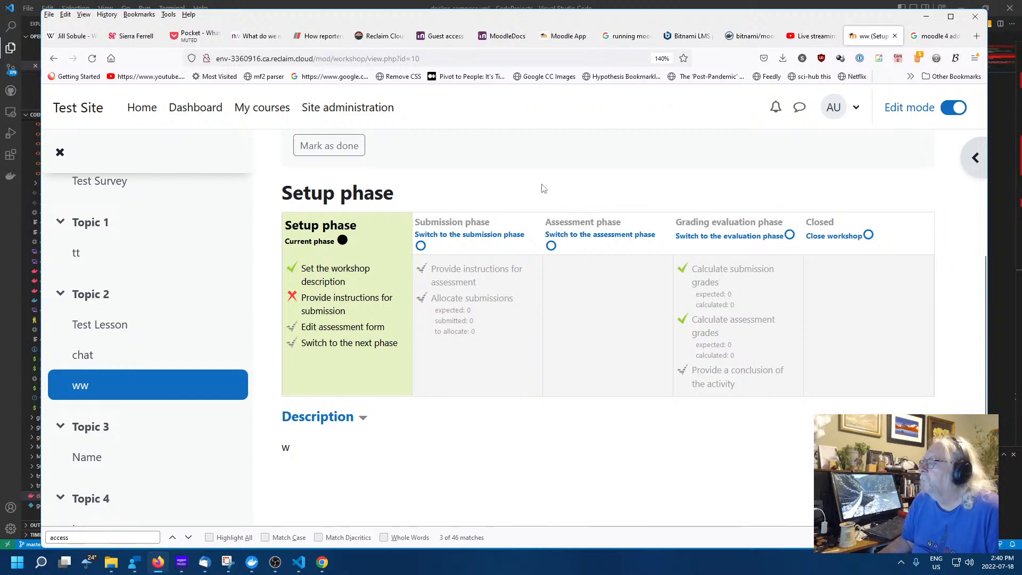
left_click(444, 235)
scroll(559, 256, "down", 2)
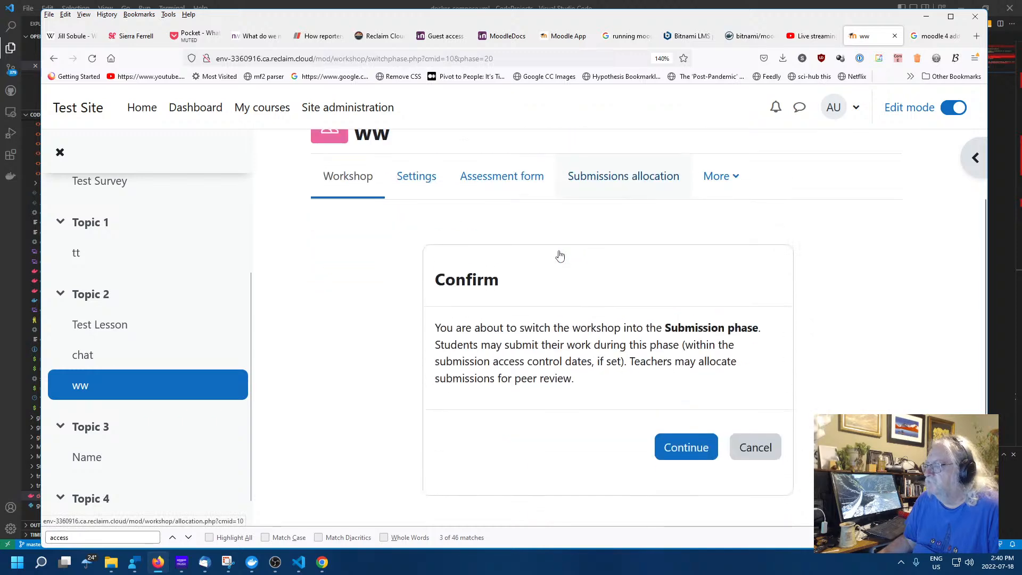
scroll(559, 255, "down", 2)
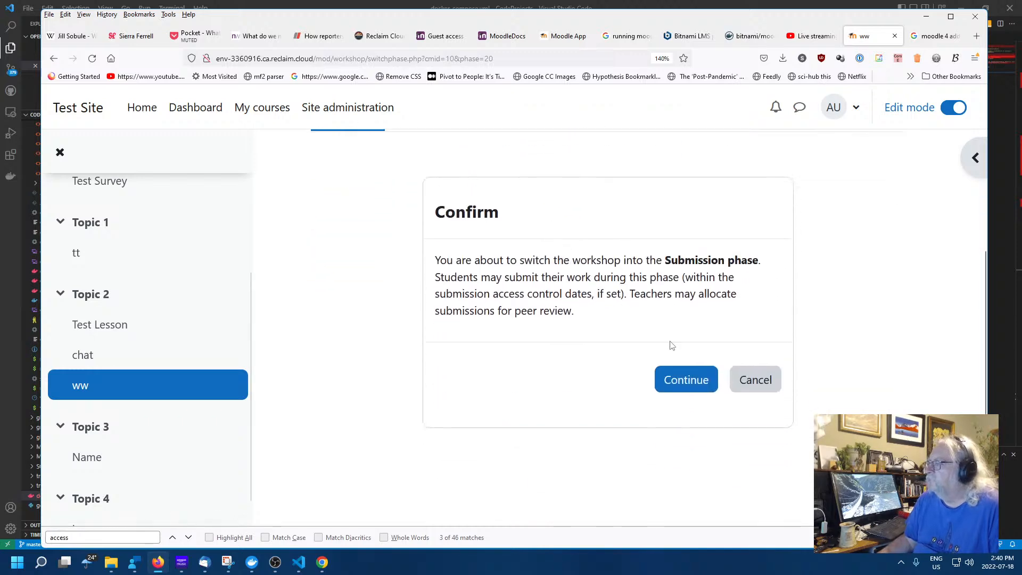
left_click(758, 382)
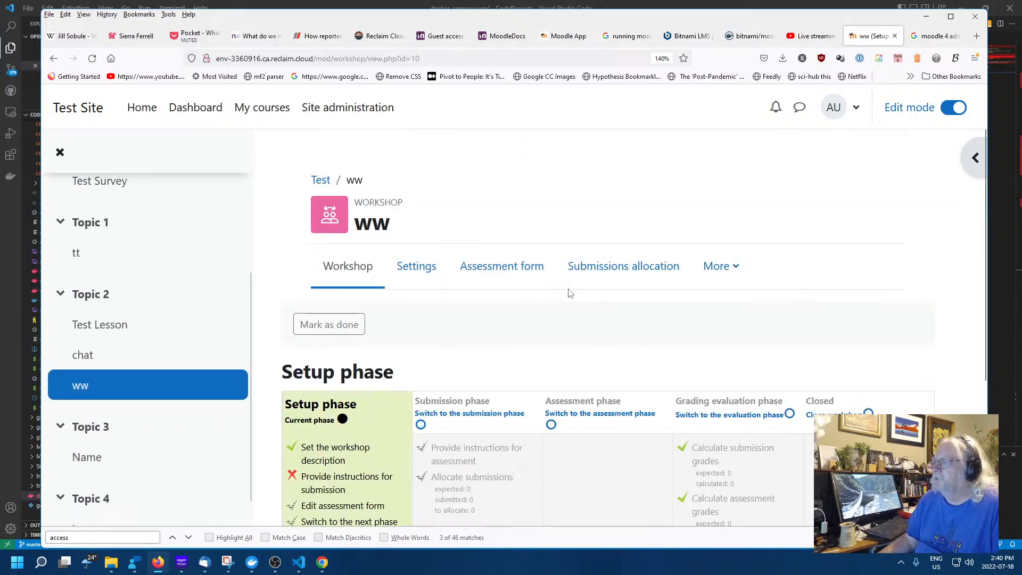
scroll(568, 292, "down", 2)
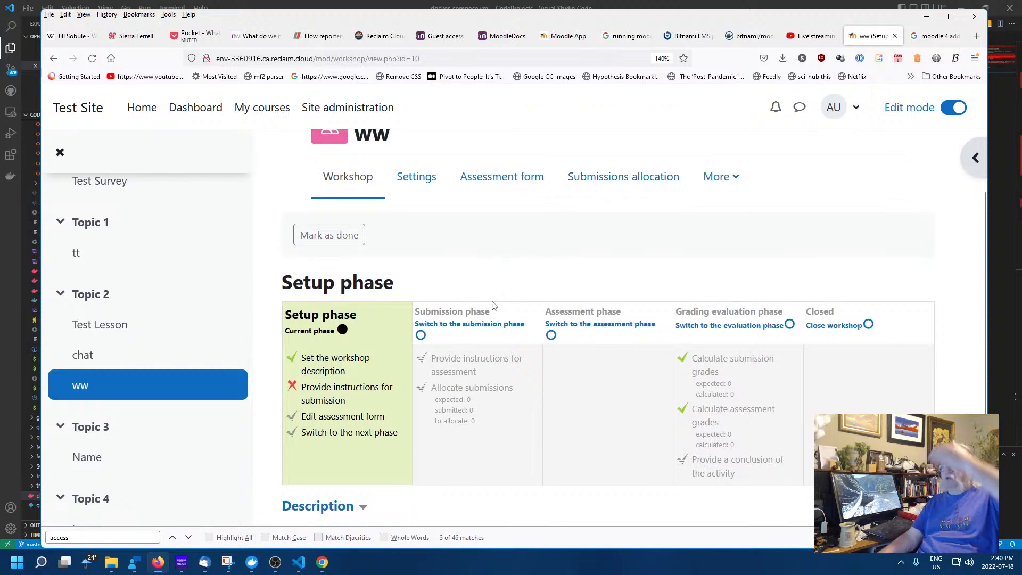
Open the ww workshop settings and expand the Submission settings section
left_click(341, 391)
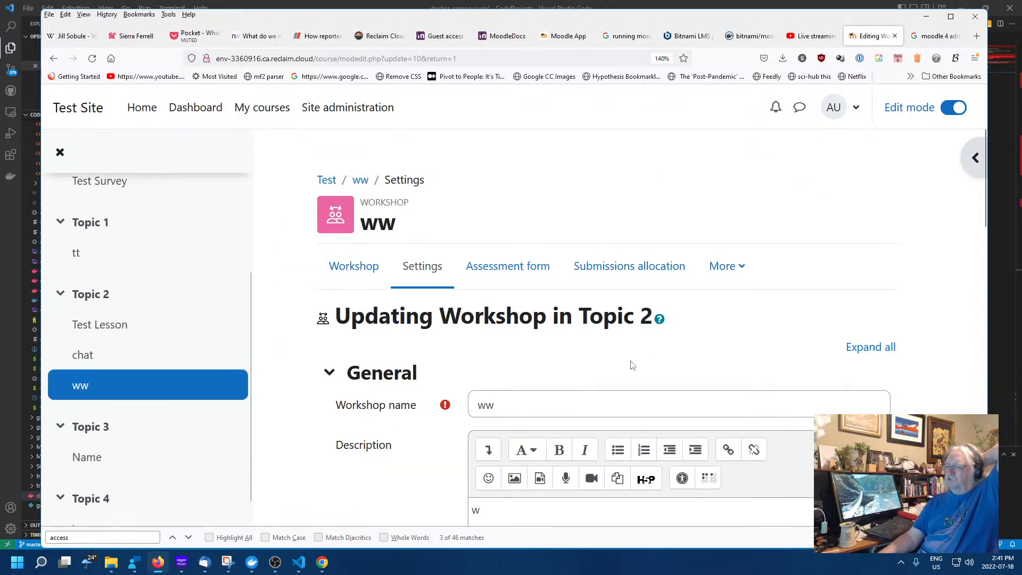
scroll(630, 362, "down", 5)
scroll(633, 369, "down", 10)
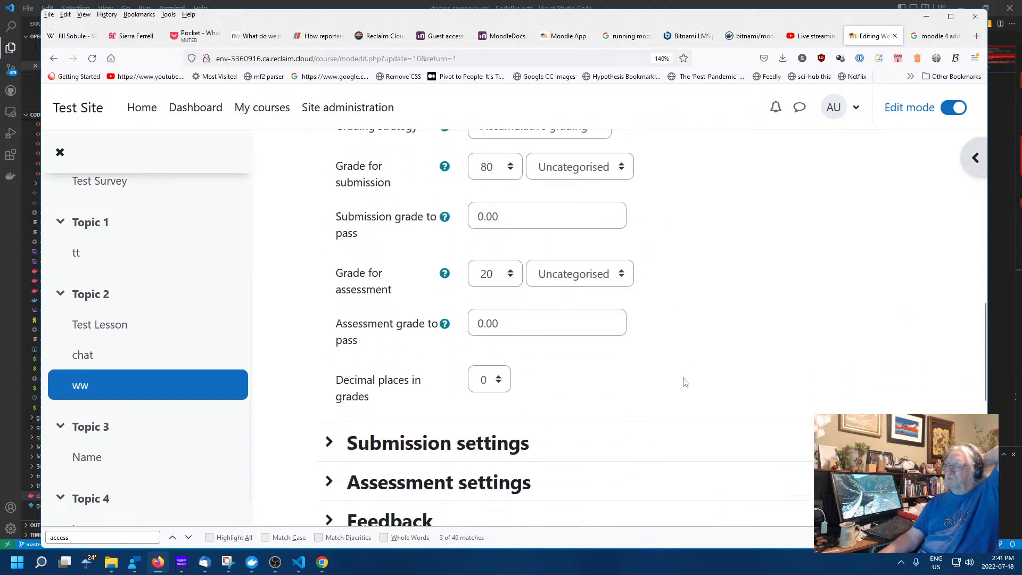
scroll(585, 276, "up", 5)
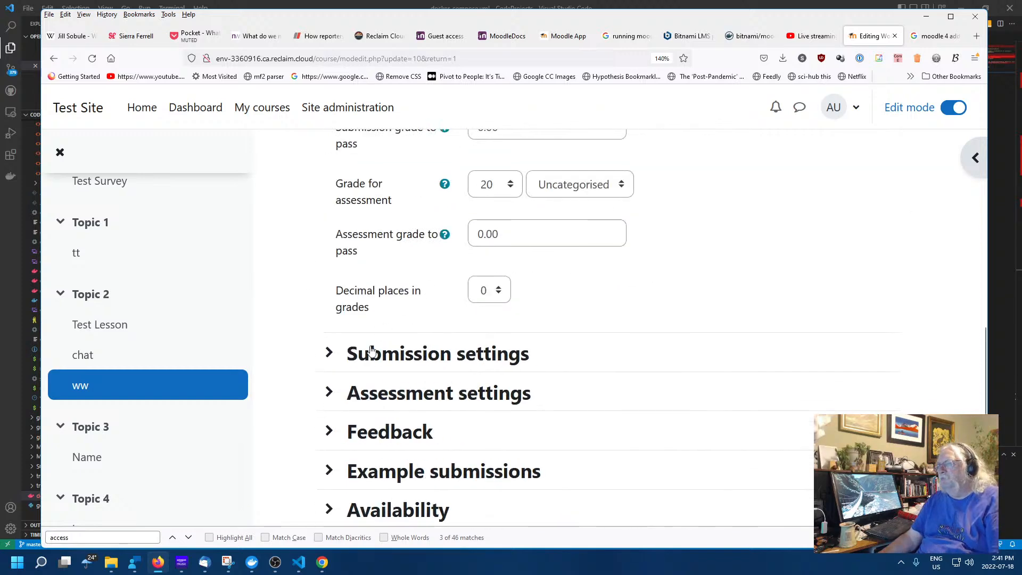
left_click(329, 364)
scroll(681, 362, "down", 3)
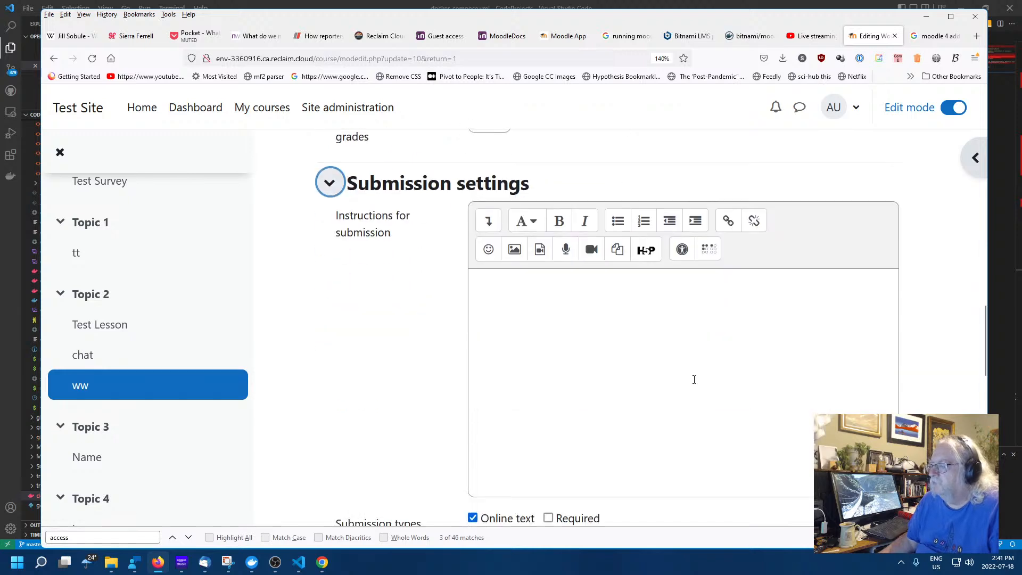
Enter 'Nothing to submit' as the submission instructions and save and display the workshop
left_click(627, 329)
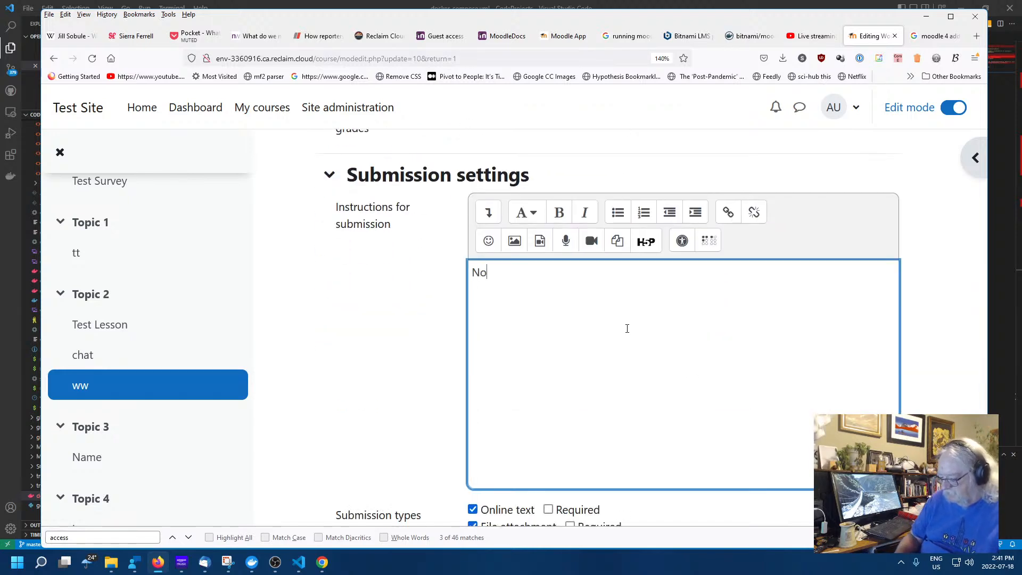
type("Nothingh to submit")
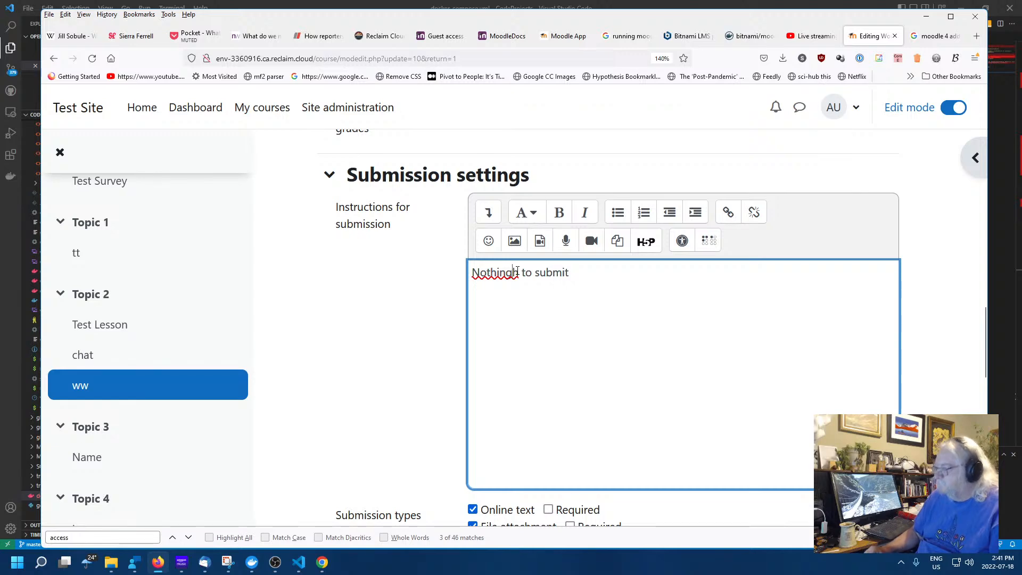
key("BackSpace")
scroll(649, 275, "down", 8)
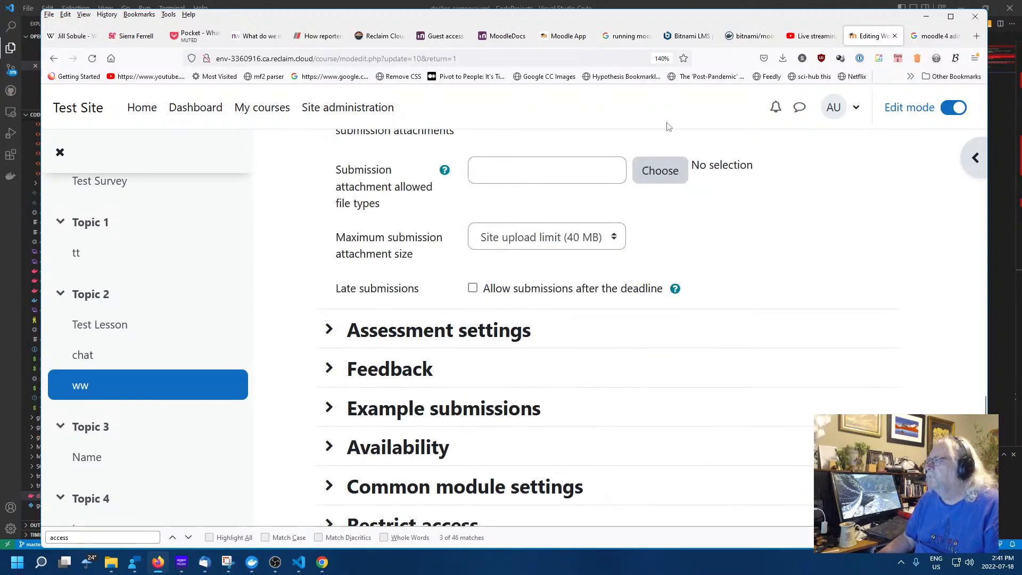
scroll(766, 242, "up", 5)
scroll(766, 238, "down", 10)
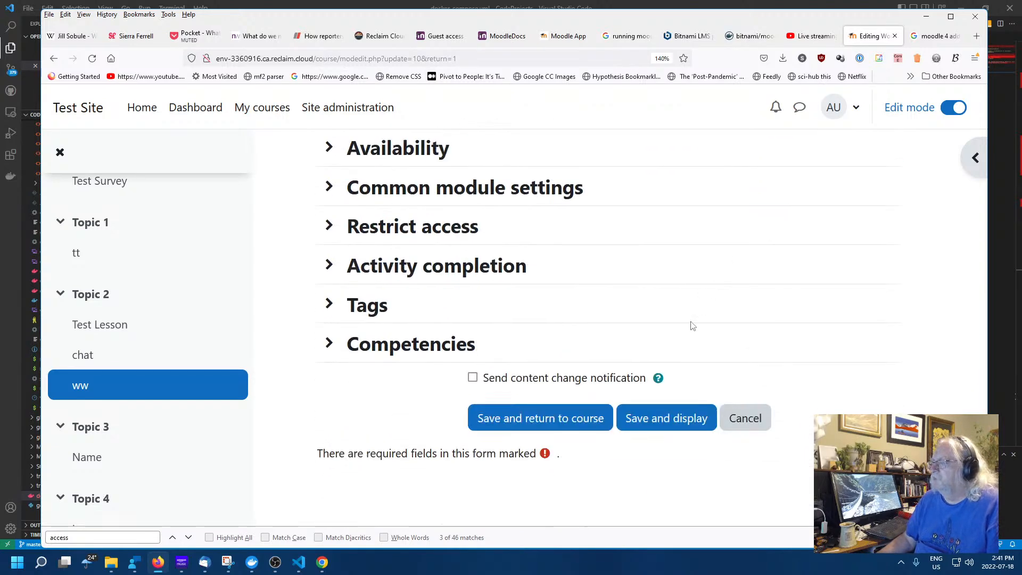
left_click(654, 418)
scroll(584, 322, "down", 3)
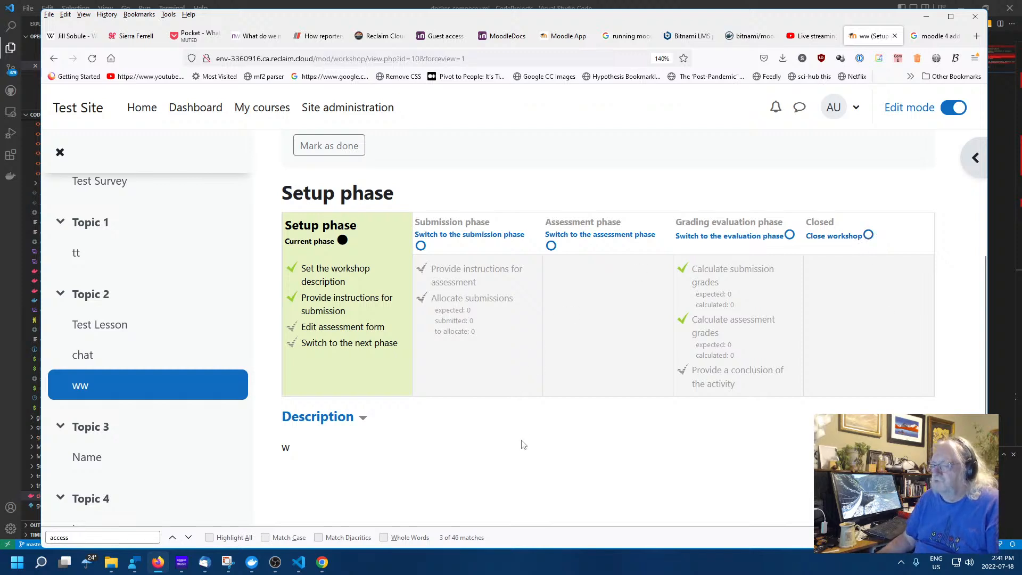
scroll(521, 442, "down", 1)
scroll(500, 430, "up", 2)
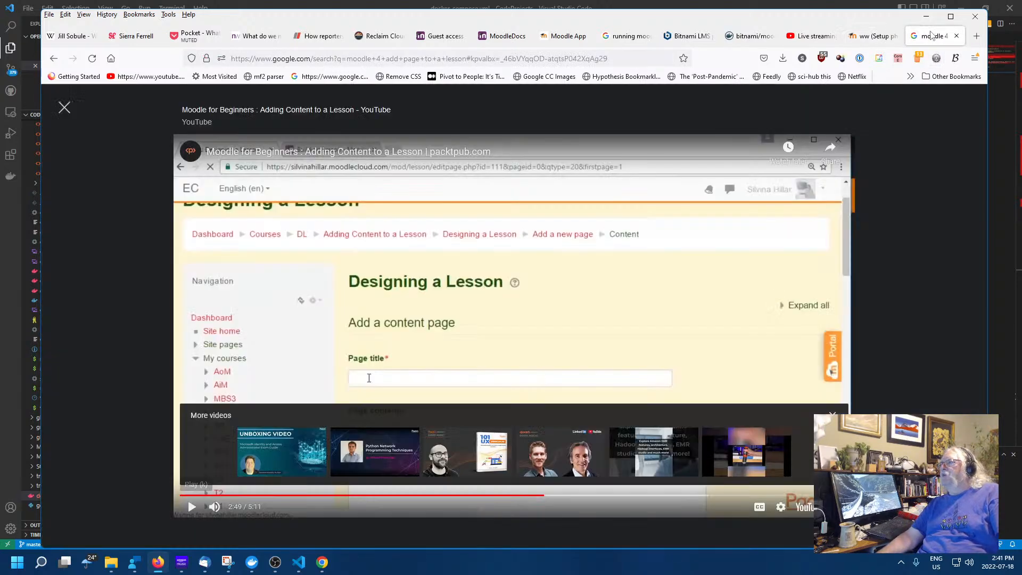
left_click(933, 36)
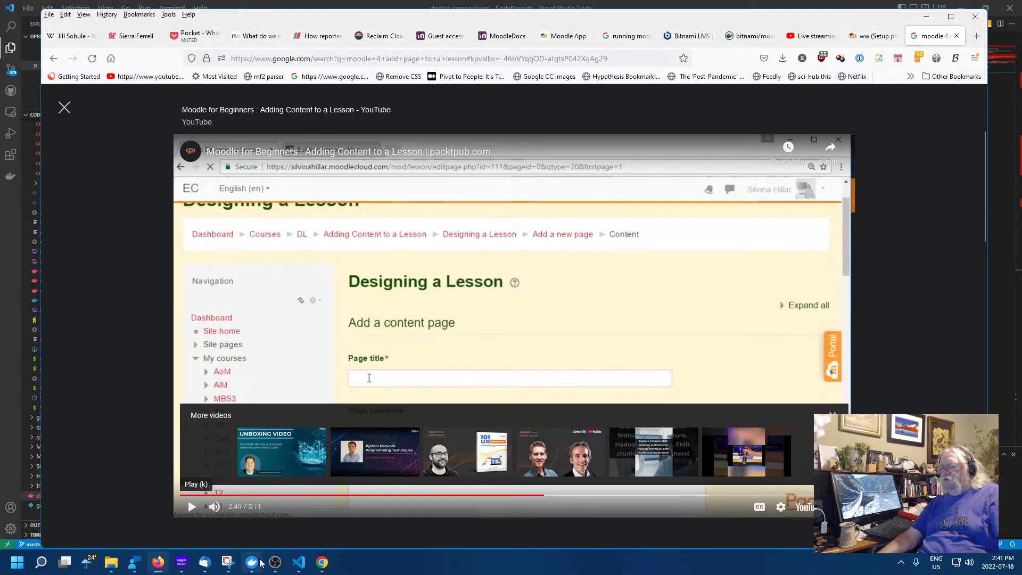
In the guest Chrome window, reload the course page and open workshop ww, which is still being set up
left_click(321, 564)
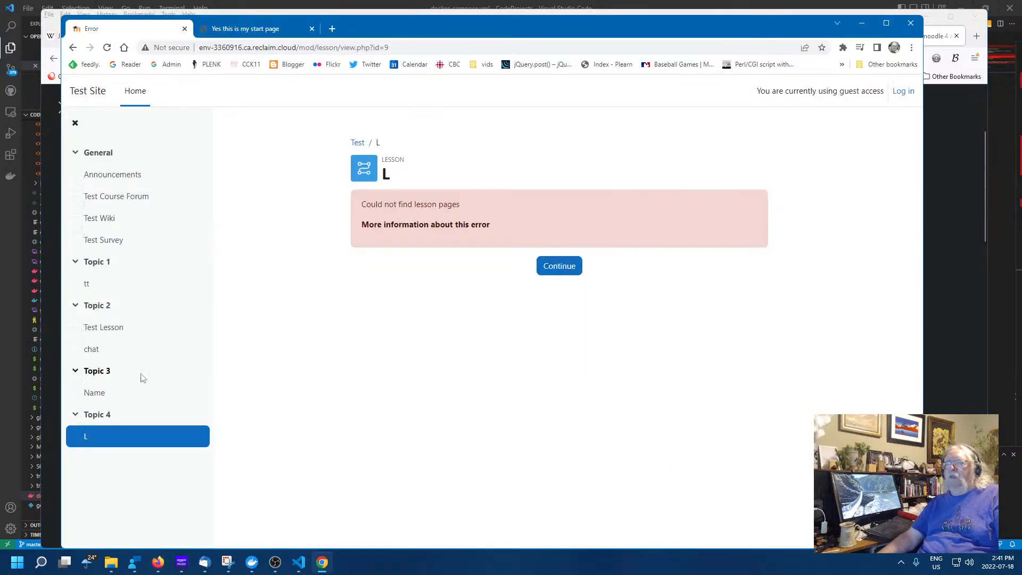
right_click(198, 326)
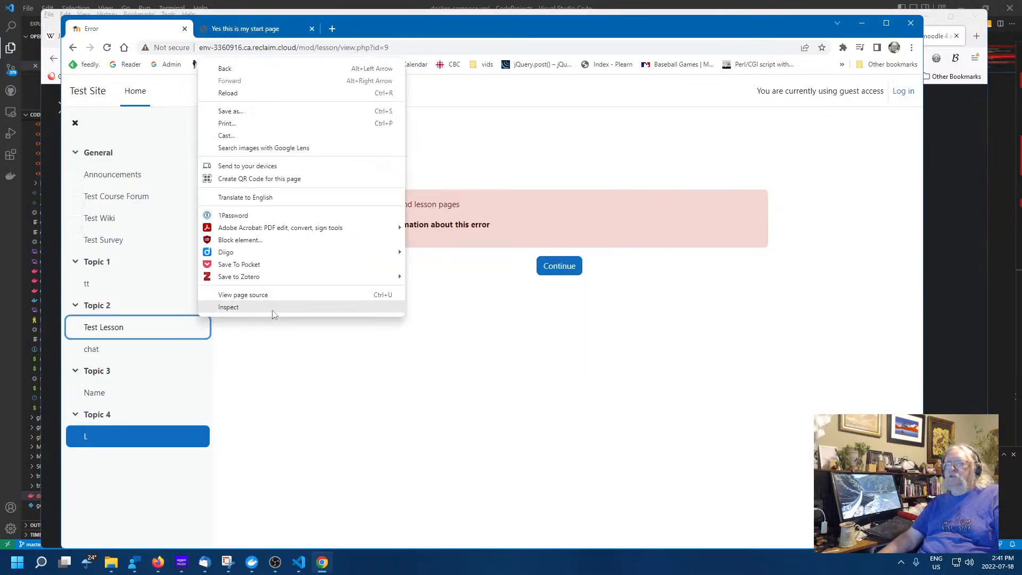
left_click(517, 417)
right_click(607, 334)
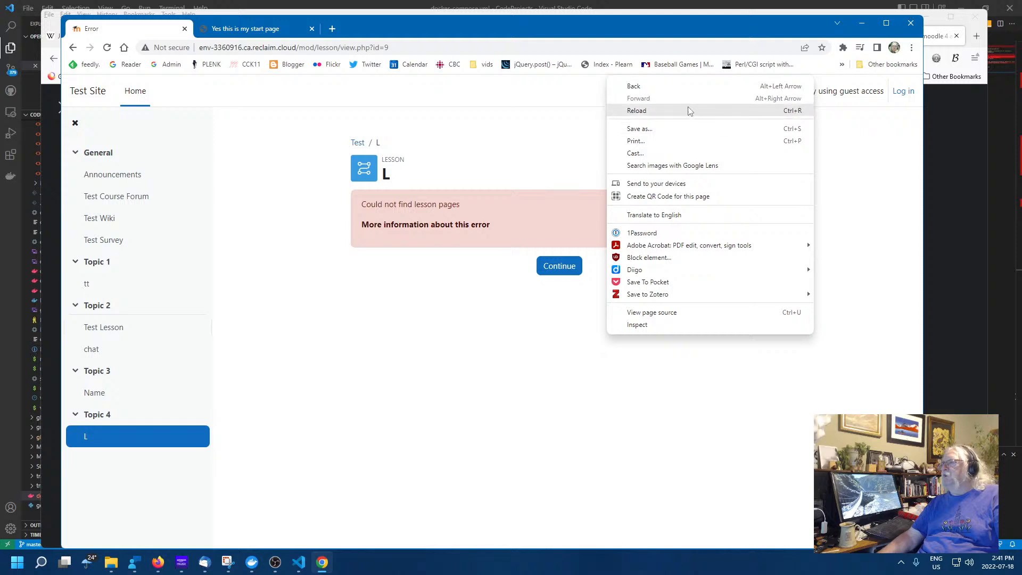
left_click(655, 110)
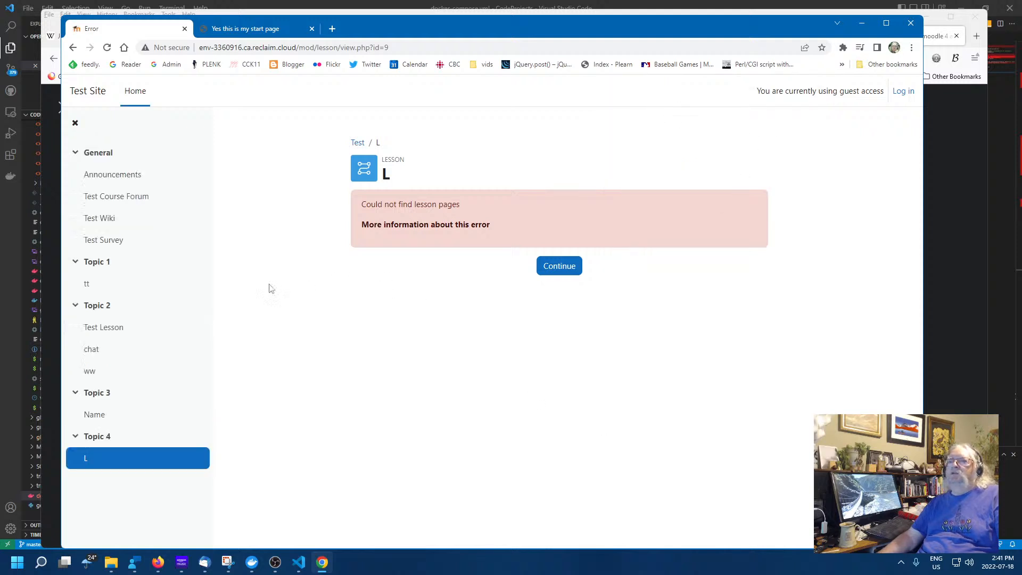
left_click(91, 374)
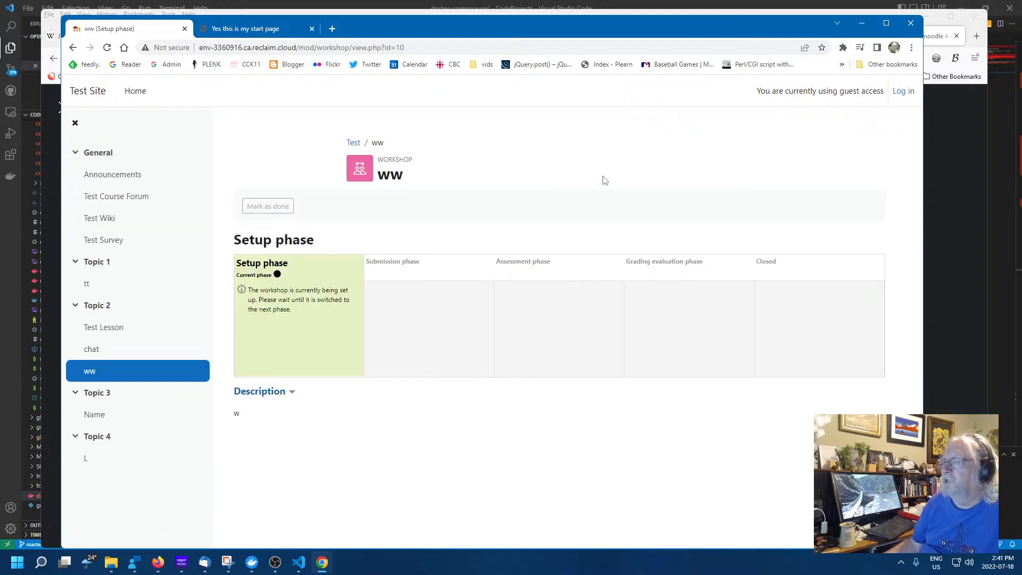
double_click(306, 302)
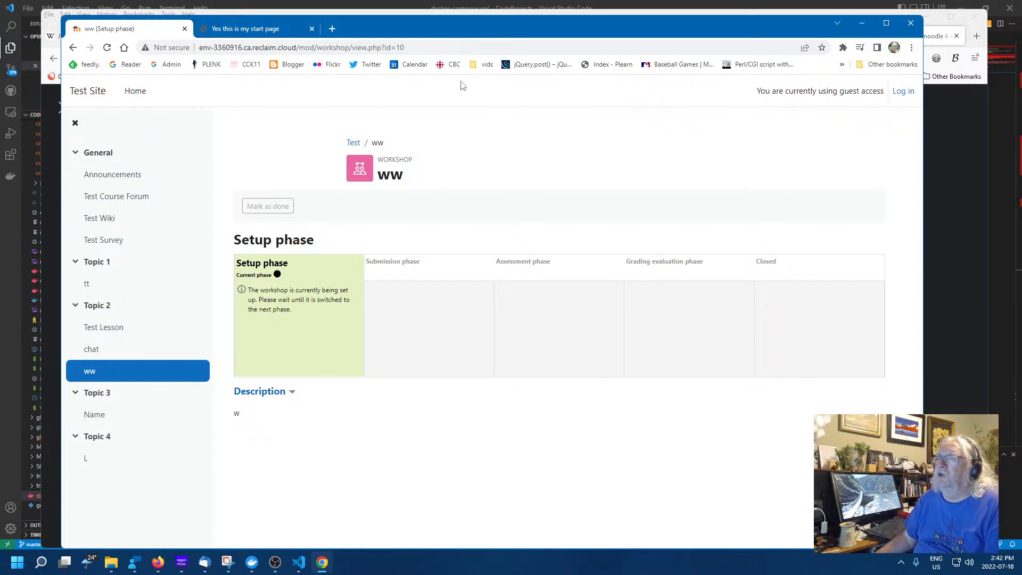
Minimize the guest window, glance through the Firefox tabs, then go to the Moodle Test Site front page
left_click(861, 23)
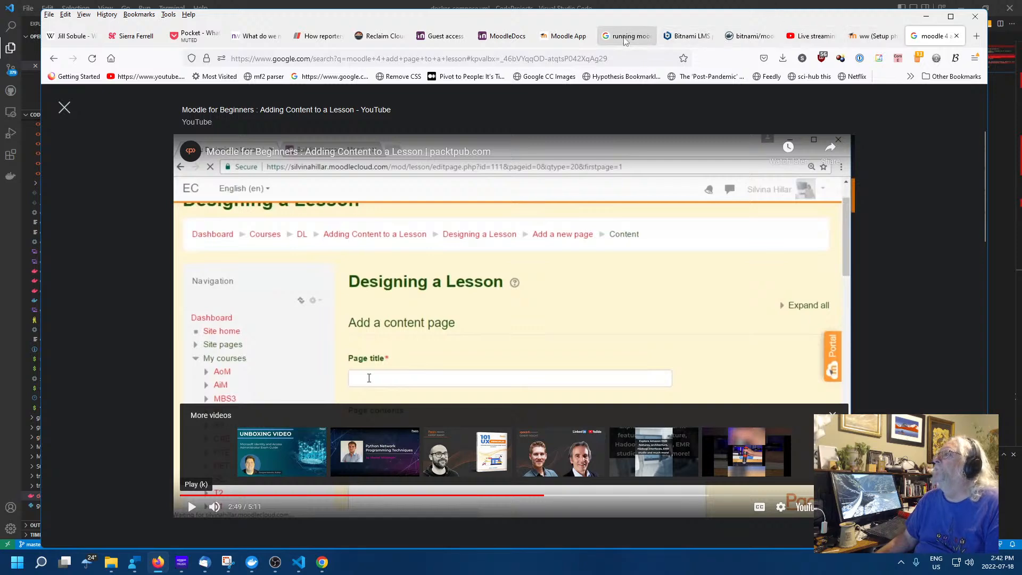
left_click(563, 36)
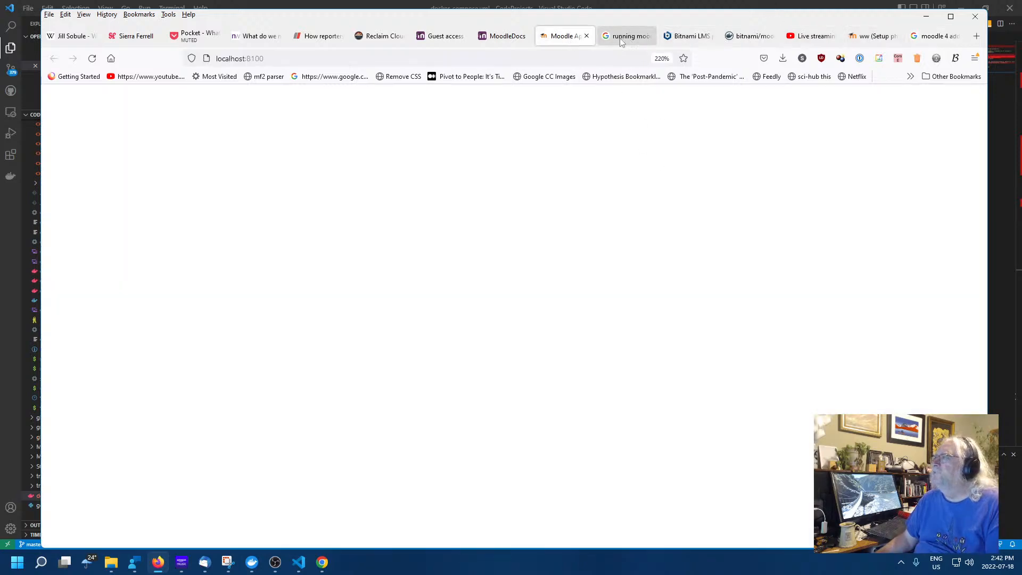
left_click(503, 35)
left_click(441, 35)
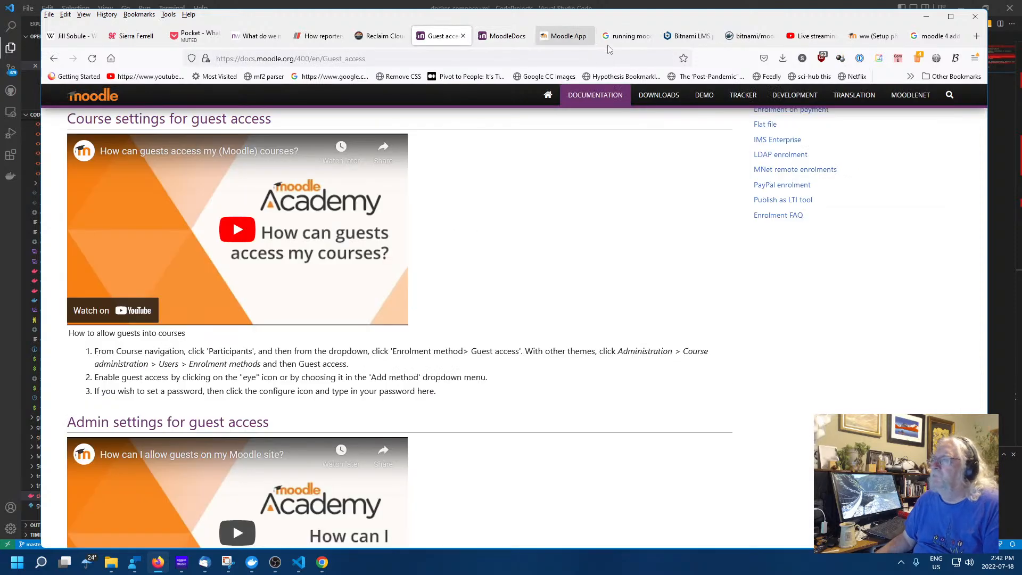
left_click(689, 36)
left_click(630, 36)
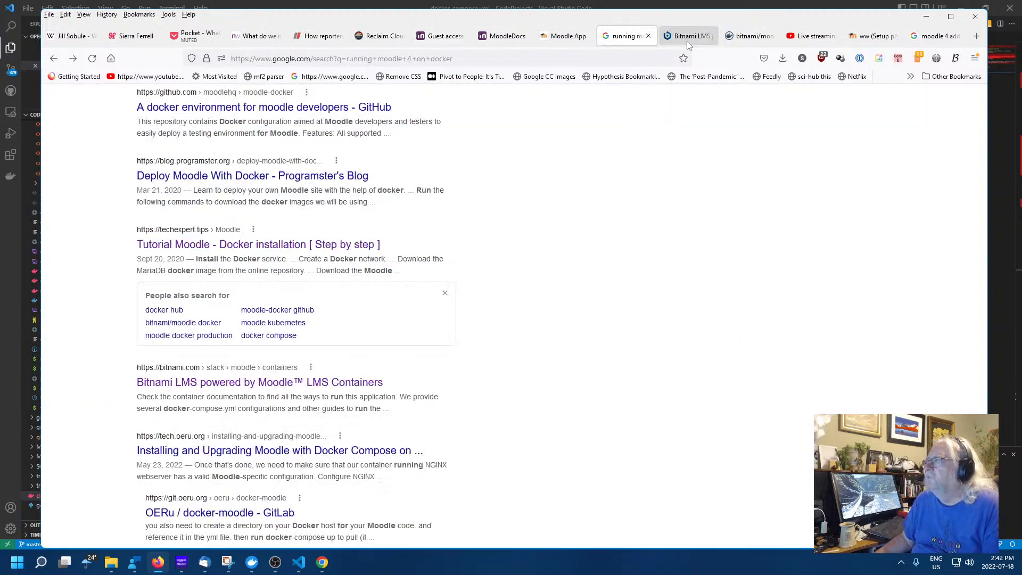
left_click(865, 37)
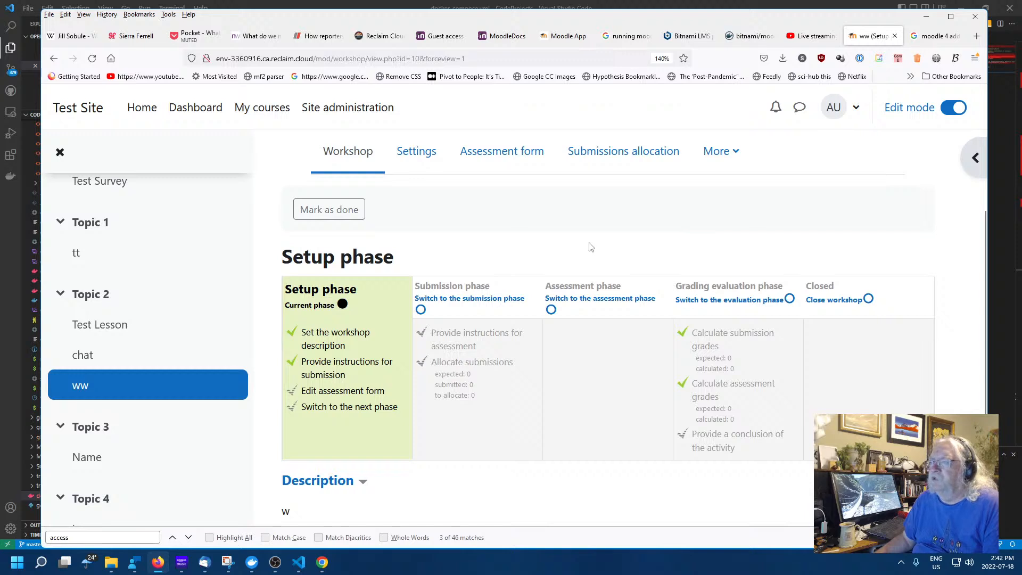
left_click(143, 109)
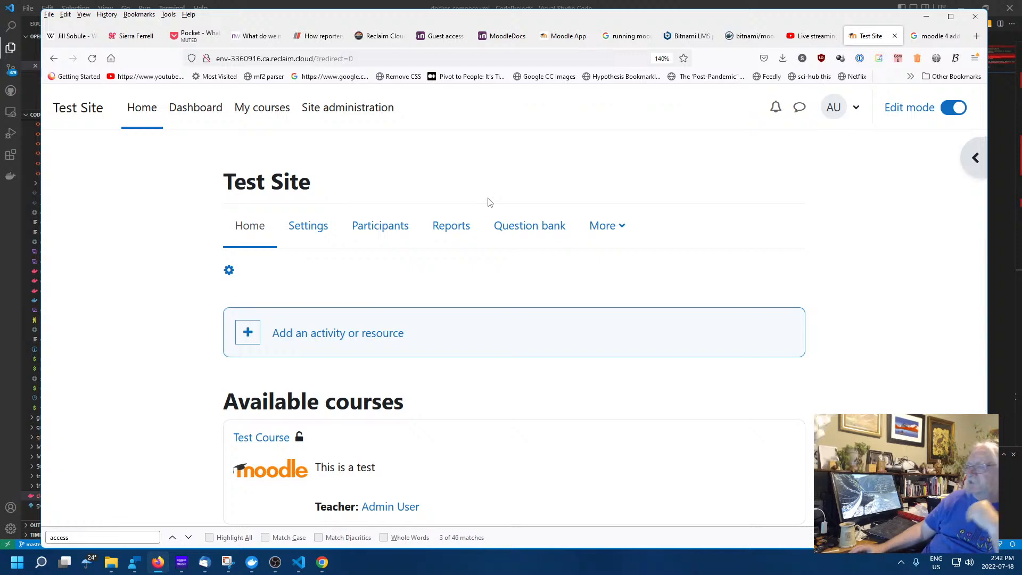
Visit Test Course briefly, then go to the administrator Dashboard
scroll(395, 359, "down", 2)
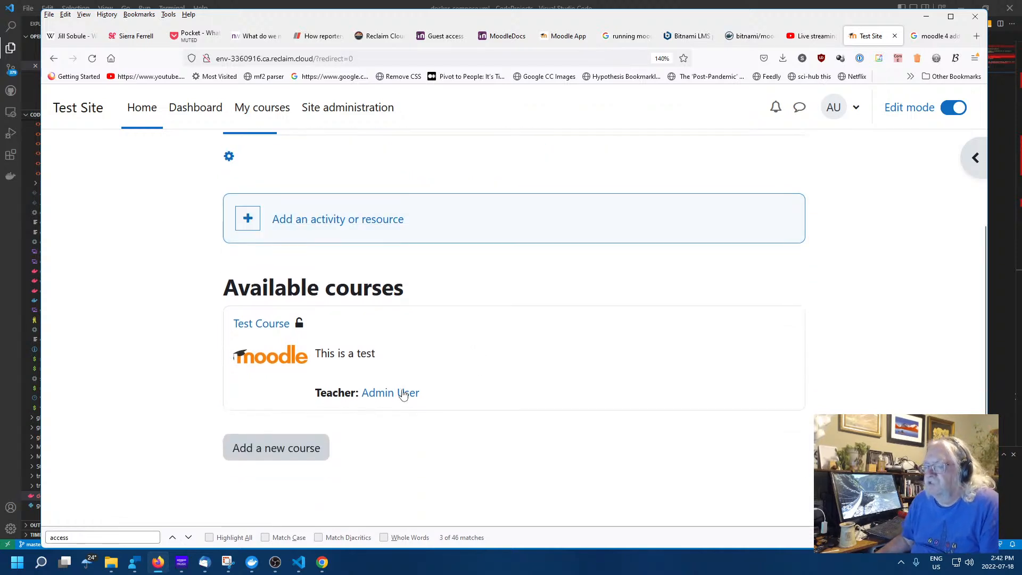
scroll(442, 398, "up", 2)
scroll(384, 369, "down", 2)
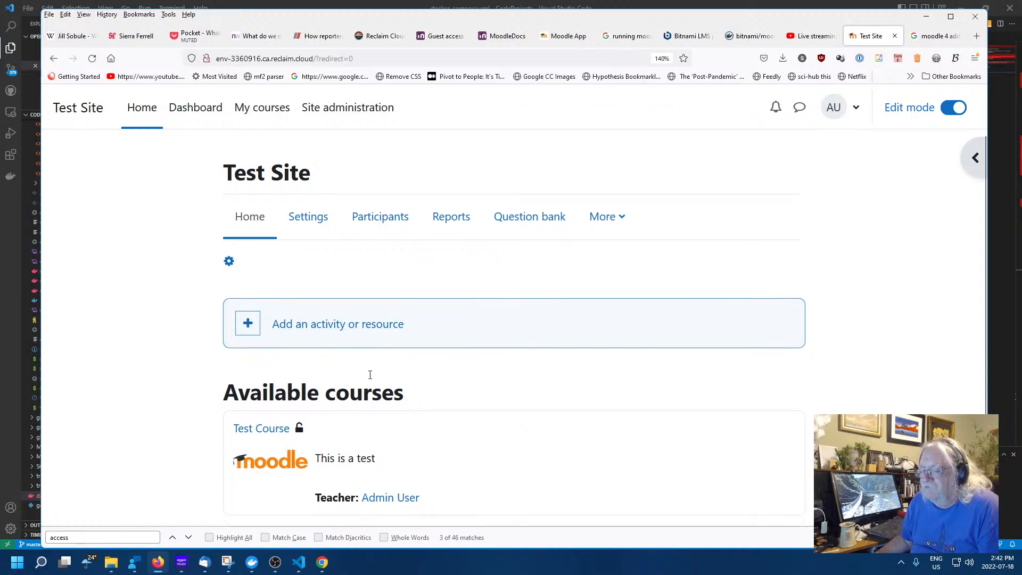
left_click(296, 323)
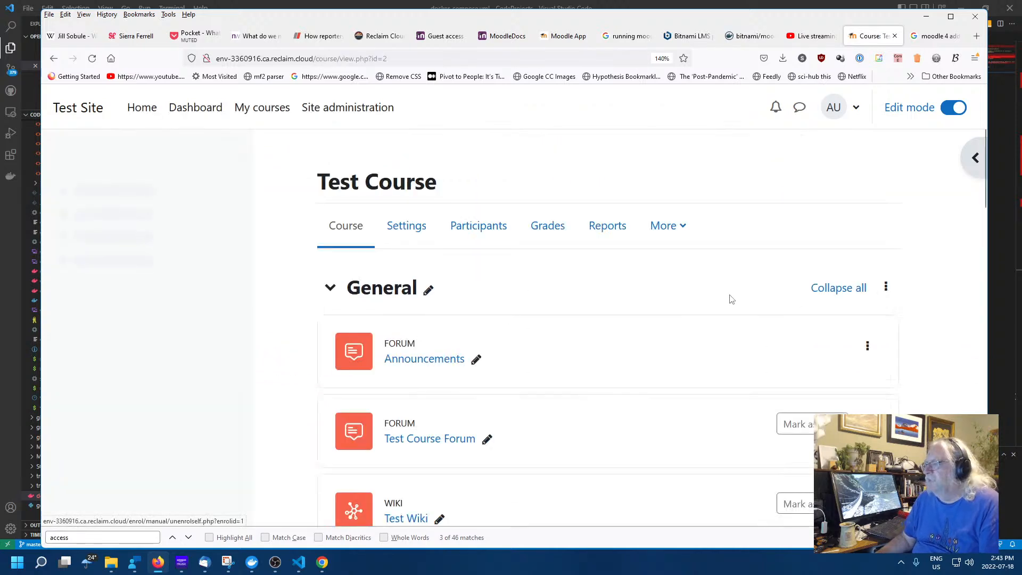
scroll(580, 274, "down", 3)
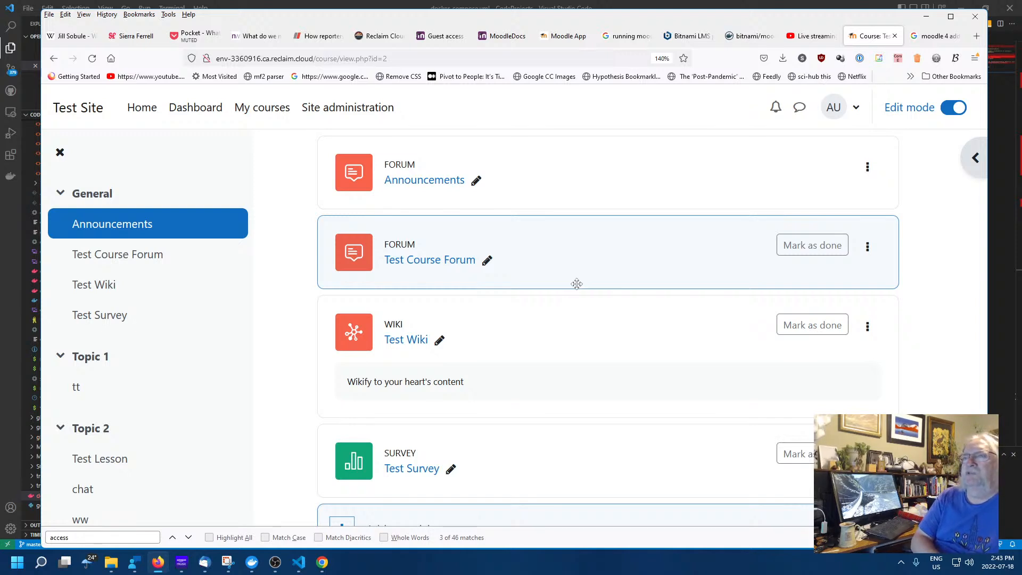
left_click(173, 117)
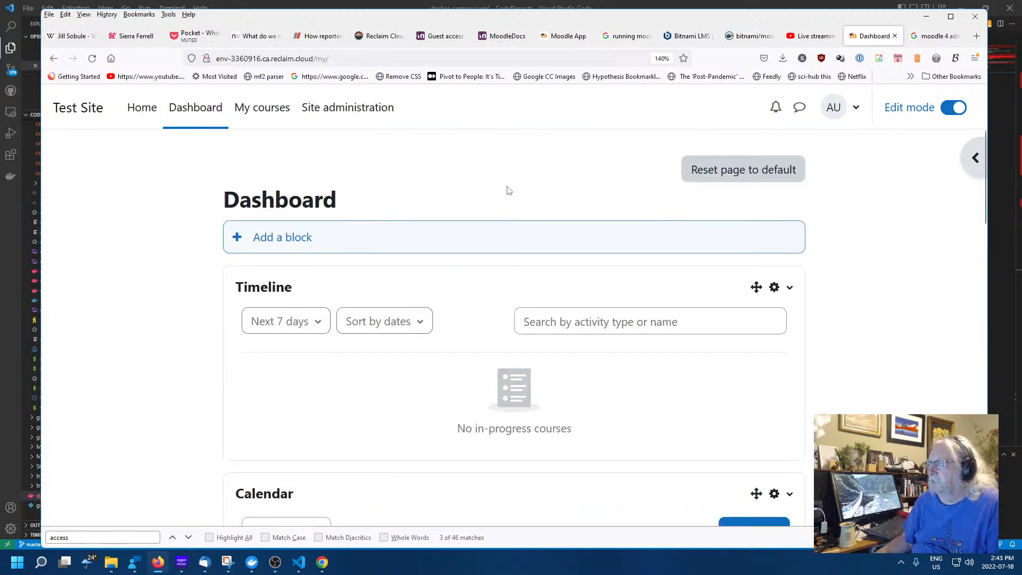
scroll(508, 191, "down", 15)
Cancel the Dashboard's Add a block picker, visit My courses, then go to Site administration
scroll(526, 268, "up", 2)
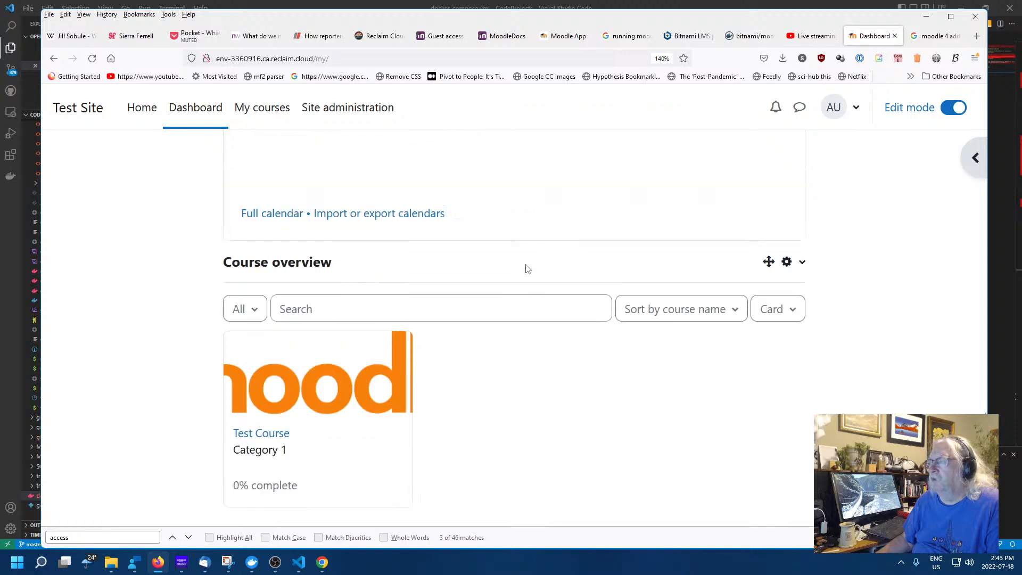
scroll(527, 269, "up", 13)
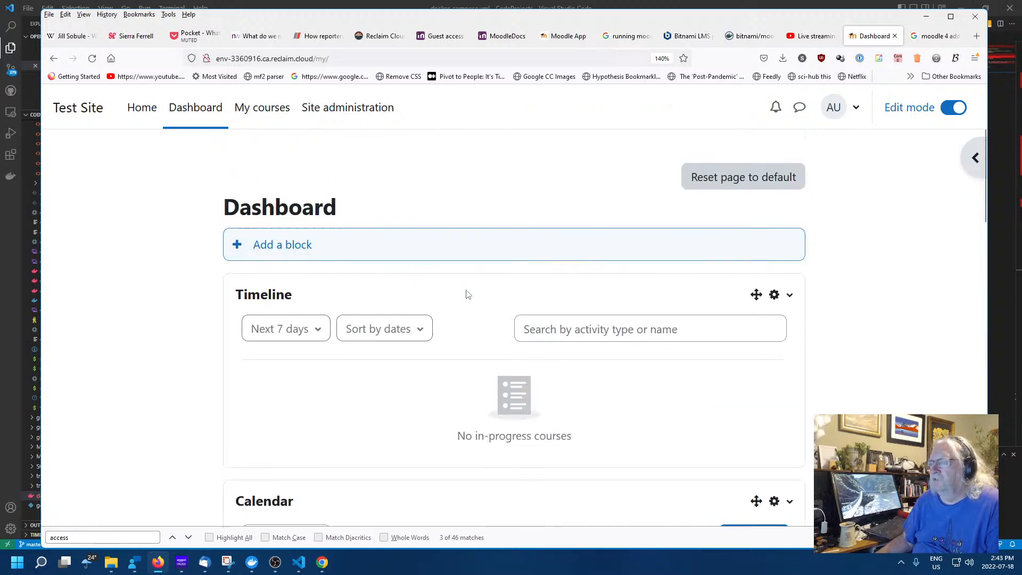
left_click(282, 247)
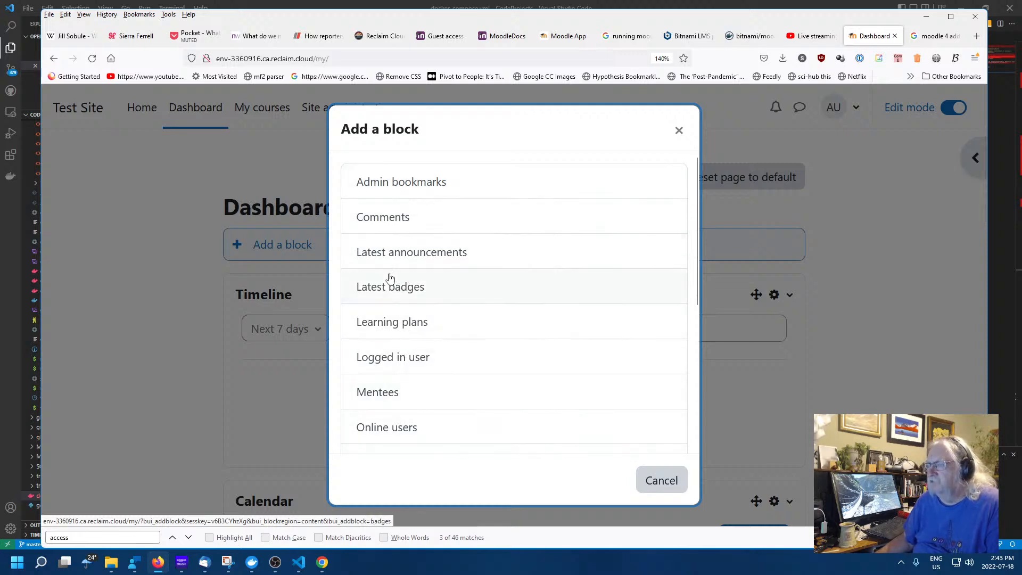
left_click(678, 131)
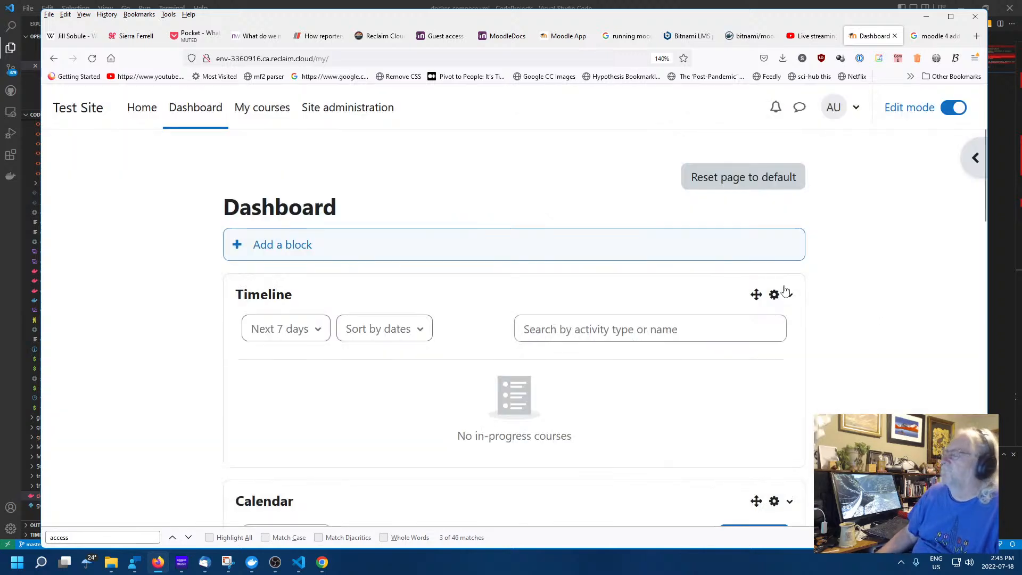
left_click(274, 110)
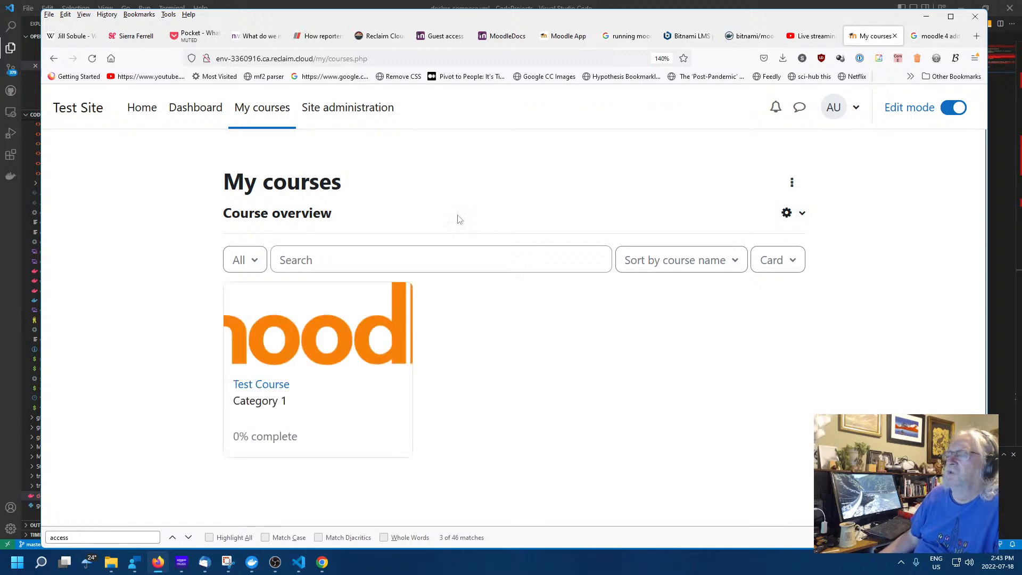
left_click(344, 114)
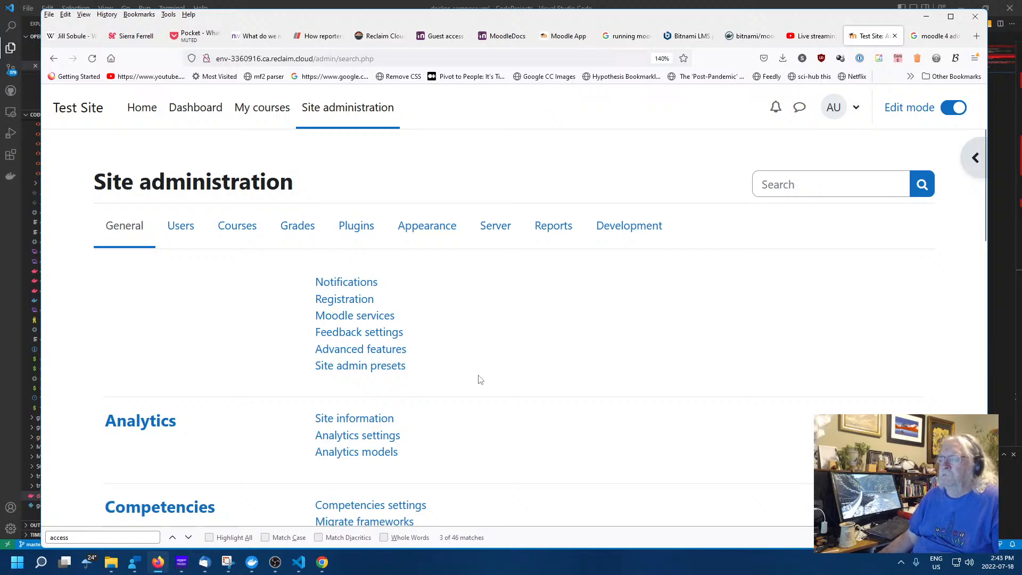
scroll(480, 379, "down", 3)
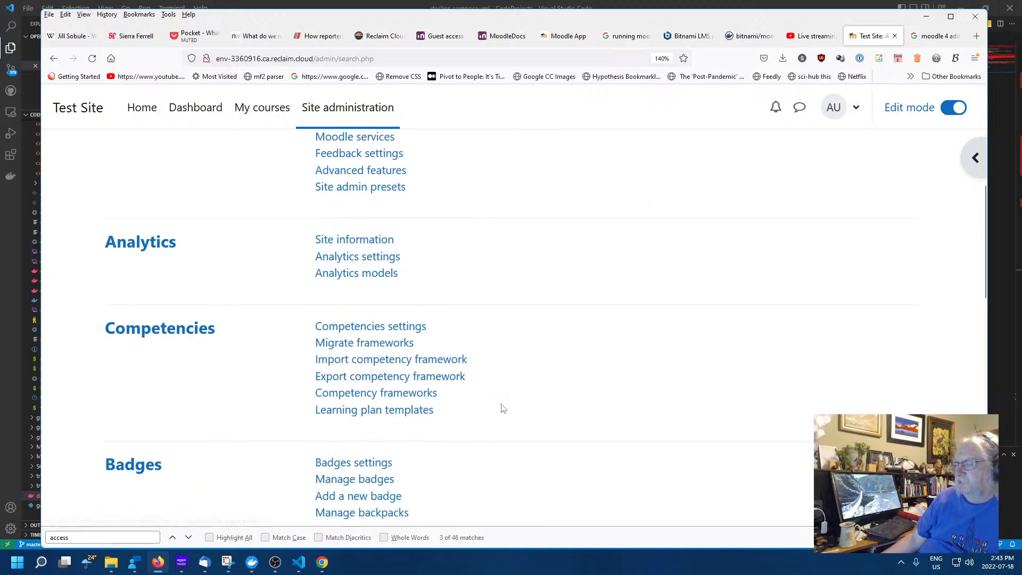
left_click(372, 360)
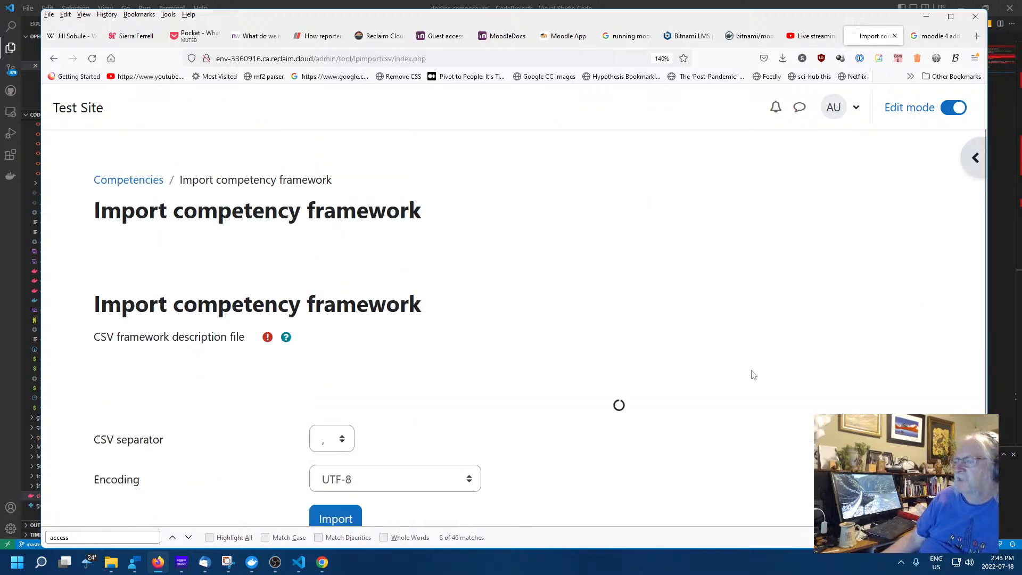
scroll(598, 408, "down", 3)
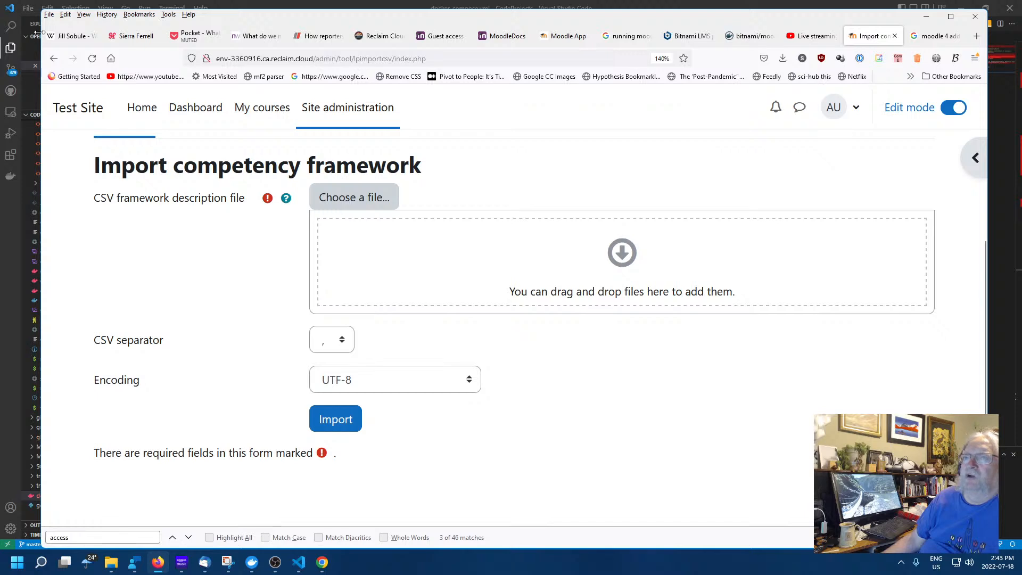
left_click(53, 58)
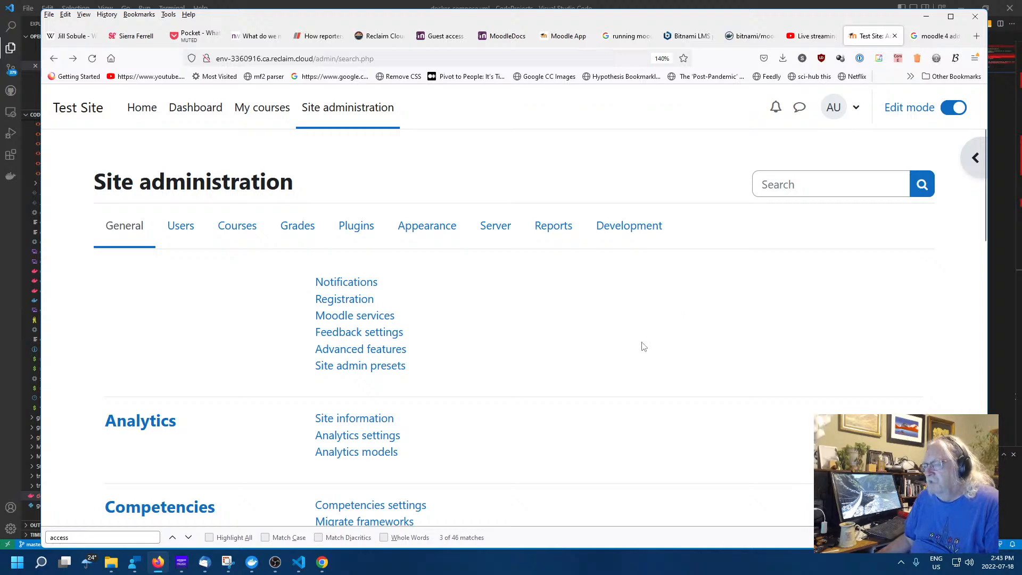
scroll(641, 346, "down", 5)
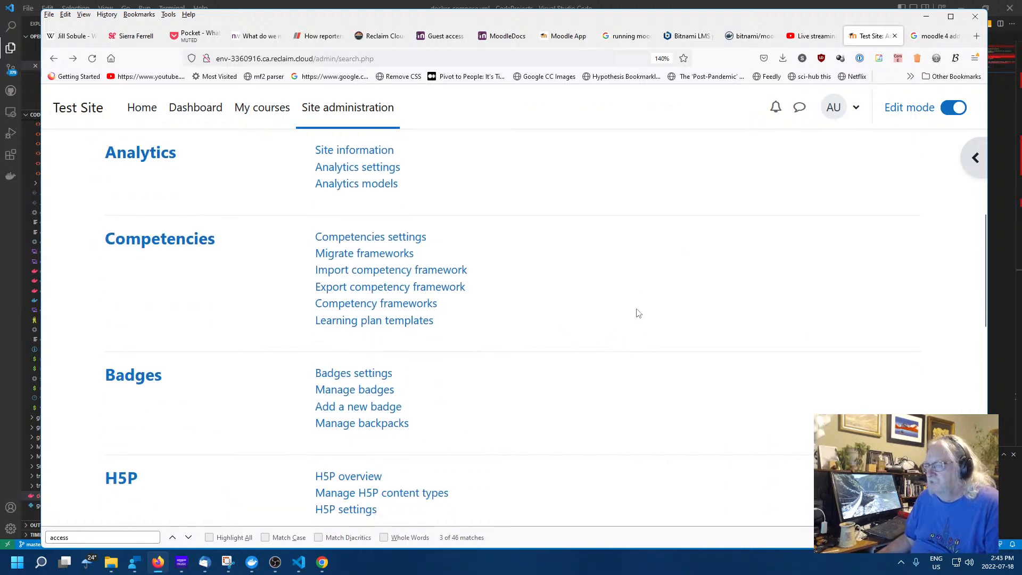
scroll(617, 328, "down", 2)
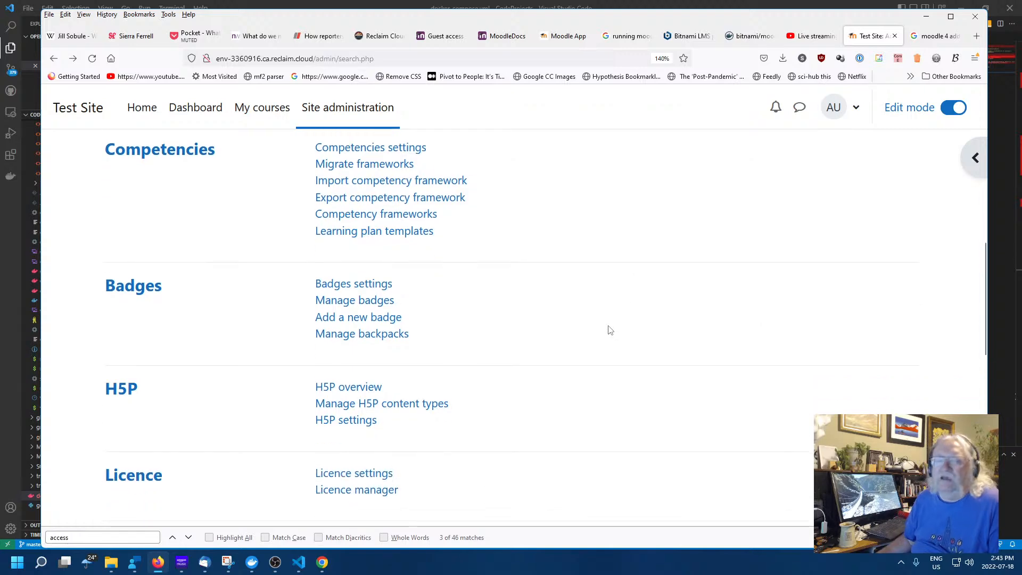
scroll(607, 331, "up", 4)
scroll(605, 332, "down", 2)
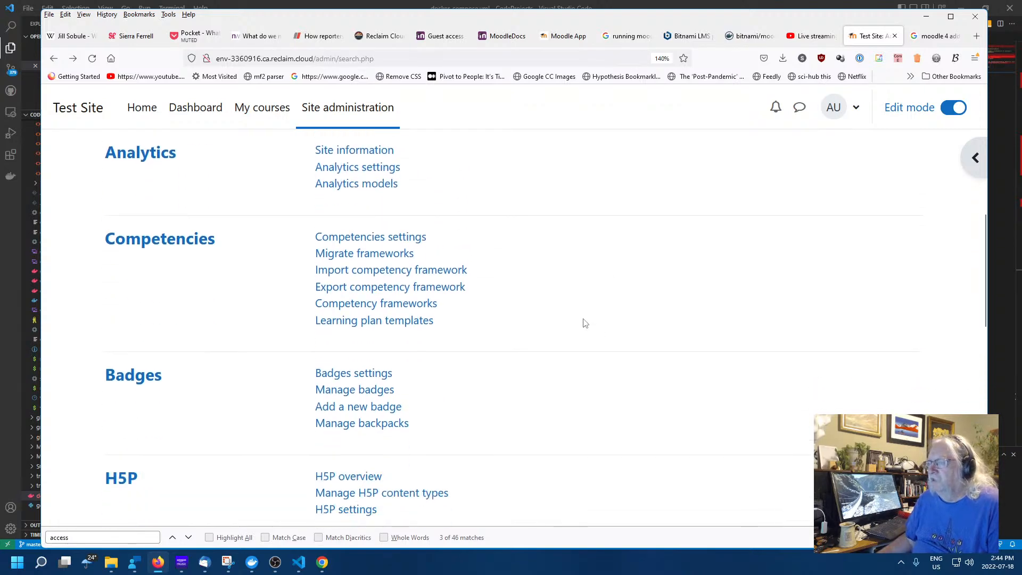
scroll(584, 319, "down", 4)
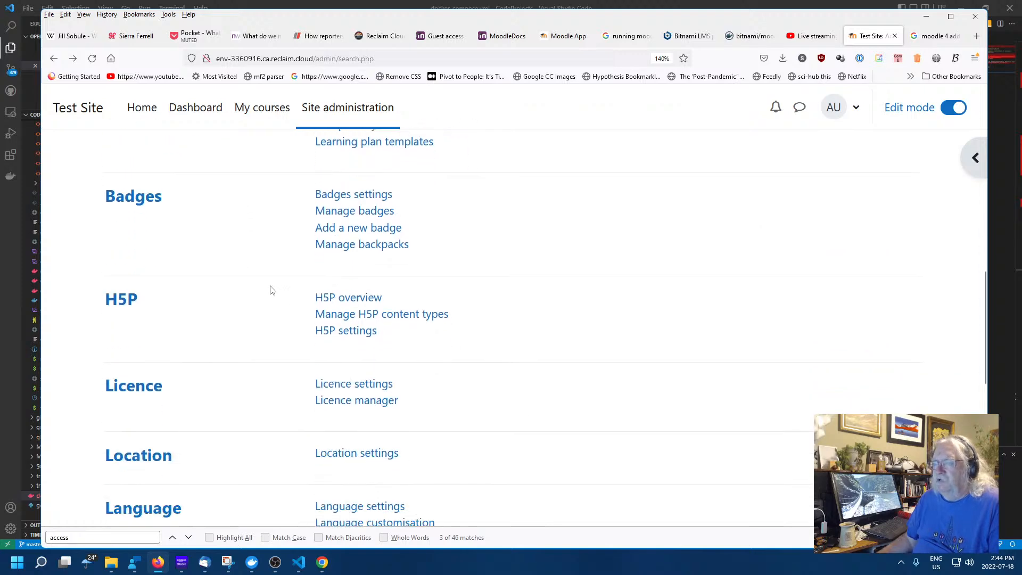
scroll(433, 310, "down", 4)
scroll(544, 309, "up", 2)
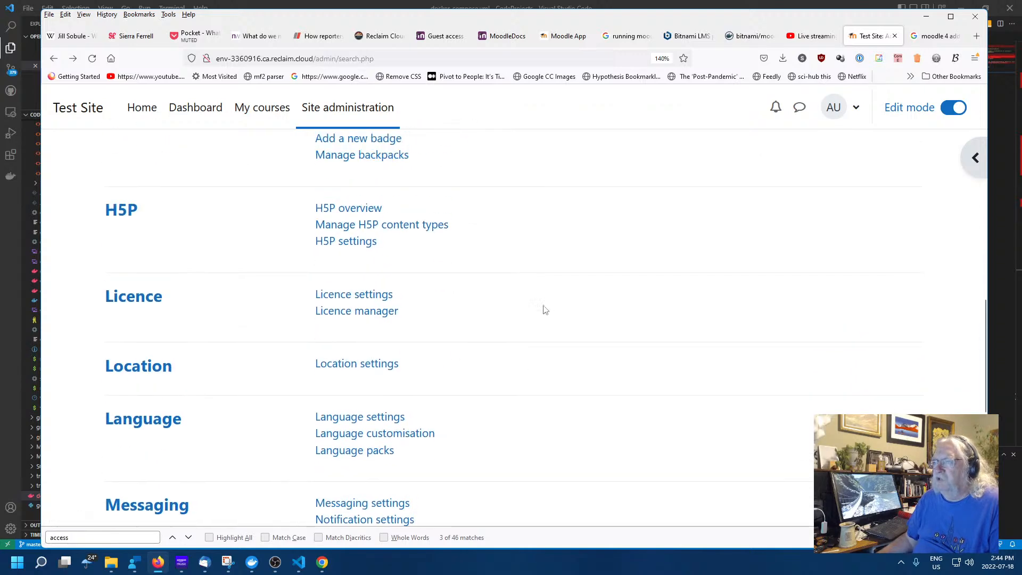
scroll(516, 310, "down", 4)
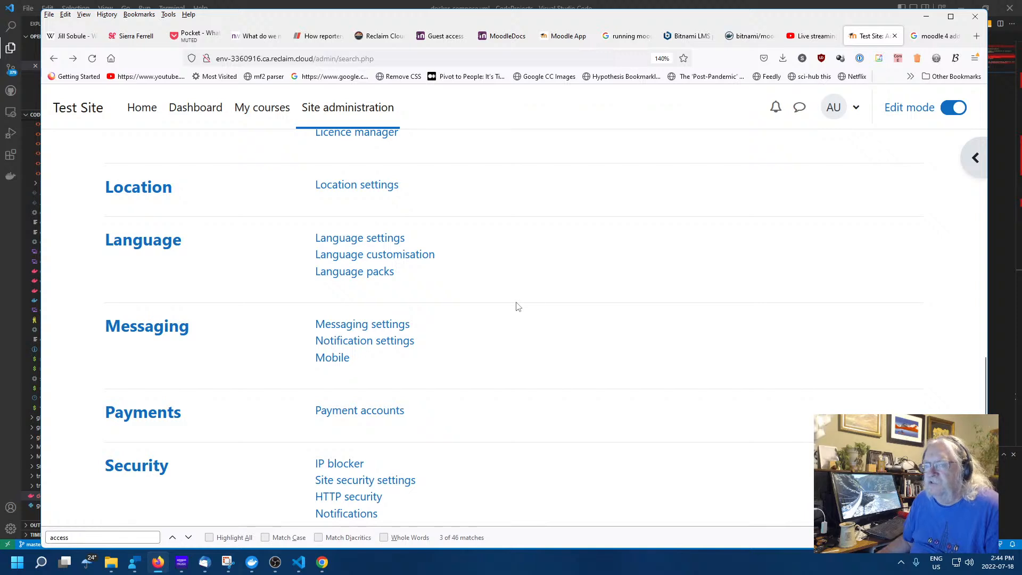
scroll(517, 306, "down", 4)
scroll(515, 305, "up", 2)
scroll(516, 305, "down", 2)
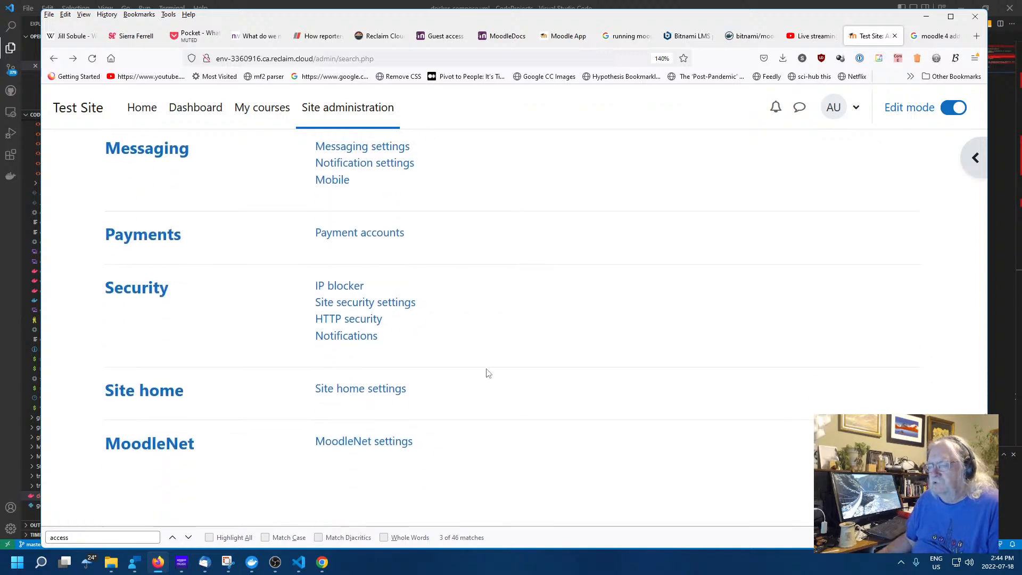
scroll(486, 371, "up", 4)
scroll(485, 371, "down", 4)
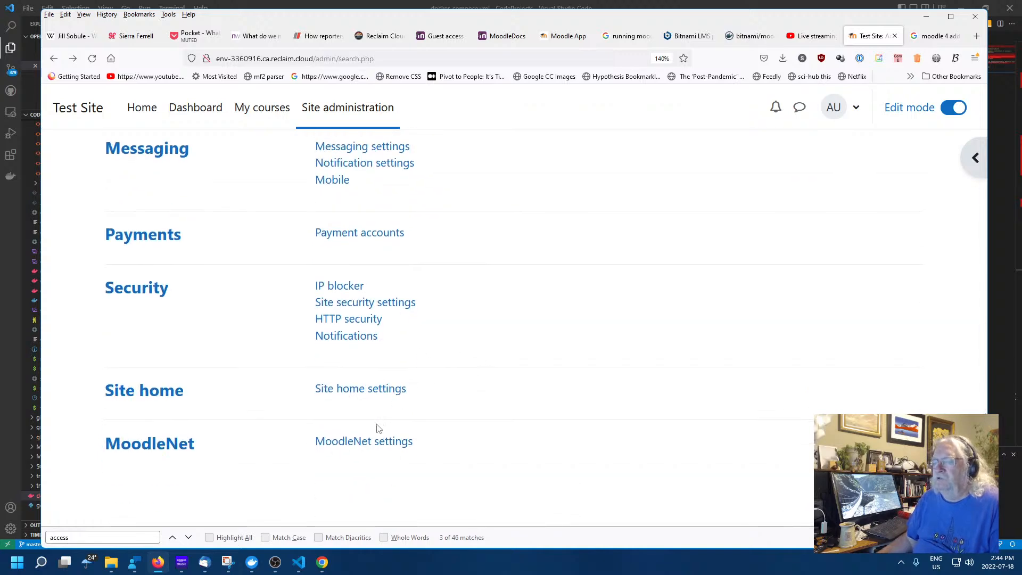
Visit the MoodleNet settings page, then switch Site administration to the Plugins tab
left_click(352, 446)
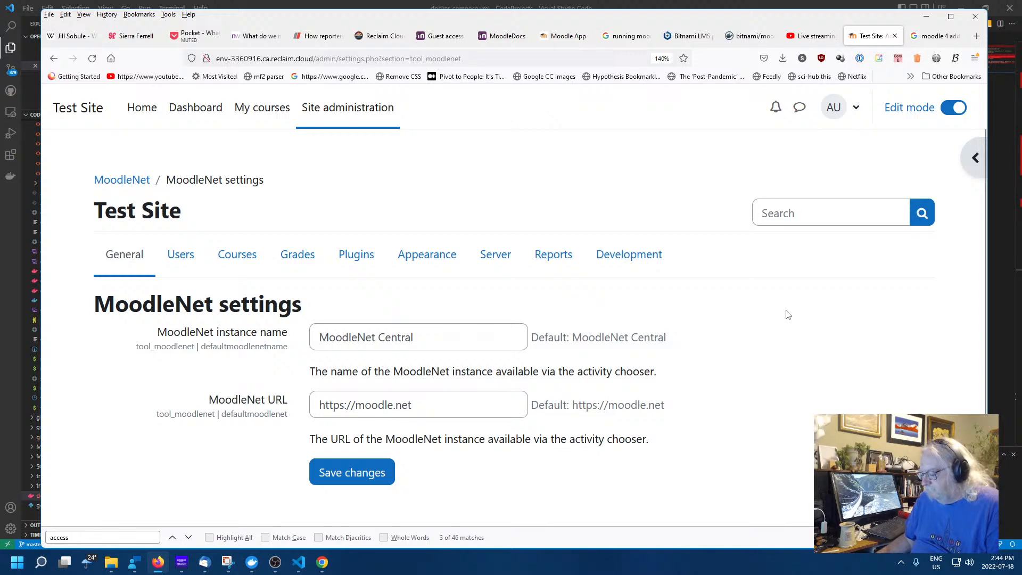
scroll(761, 322, "down", 1)
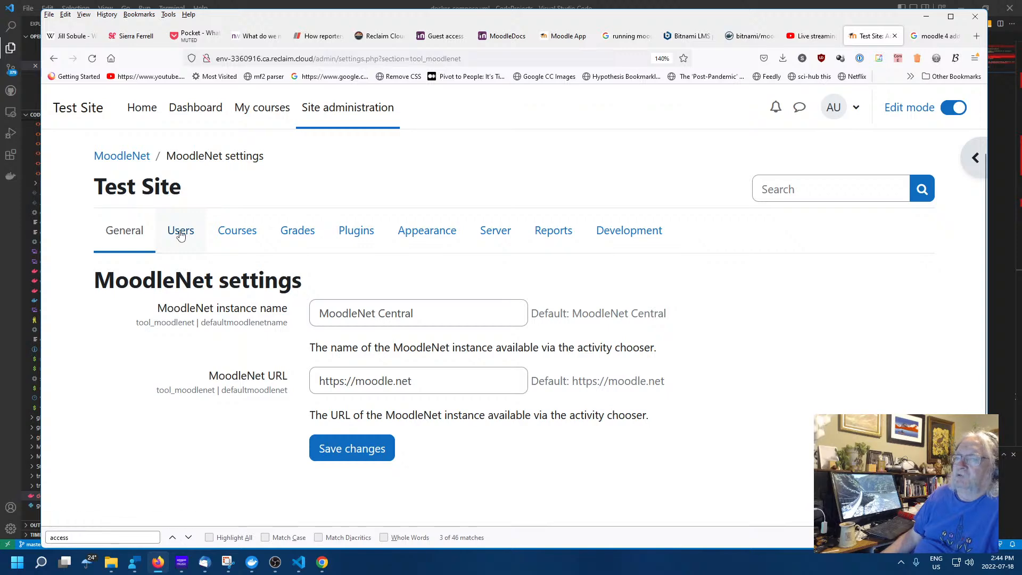
left_click(356, 235)
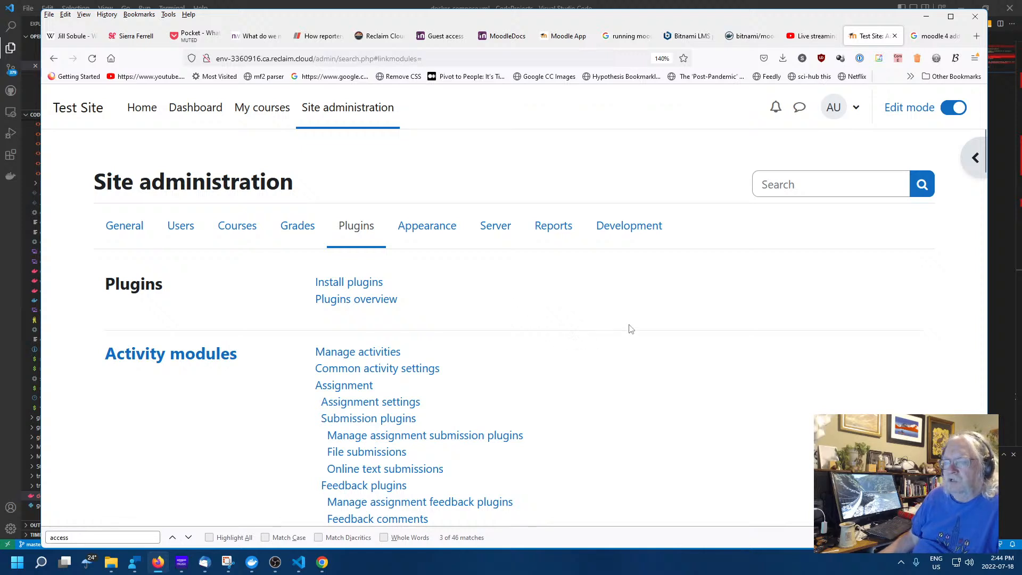
Browse the 427-plugin Plugins overview through Activity modules like Assignment and BigBlueButton
left_click(343, 300)
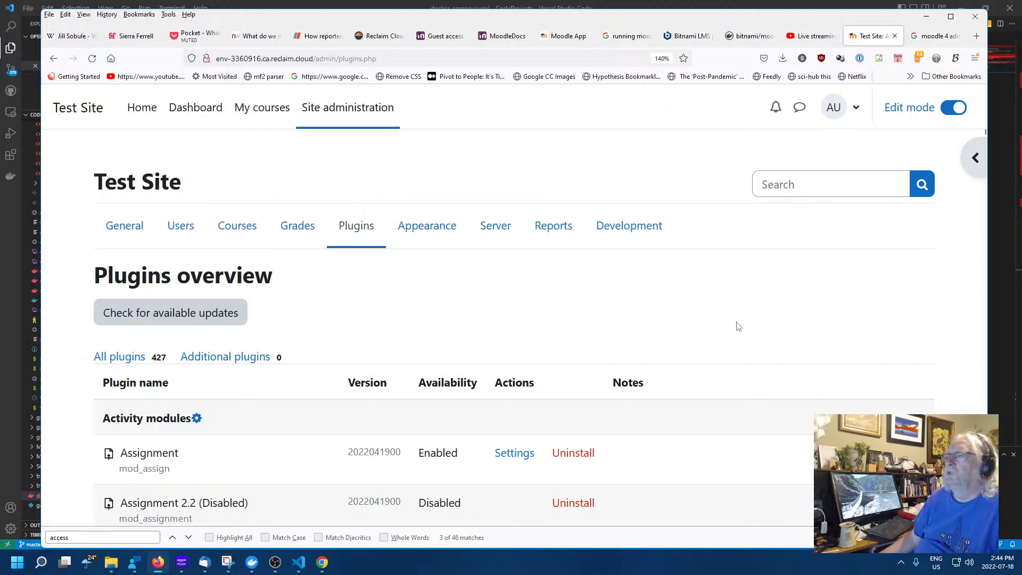
scroll(605, 338, "down", 3)
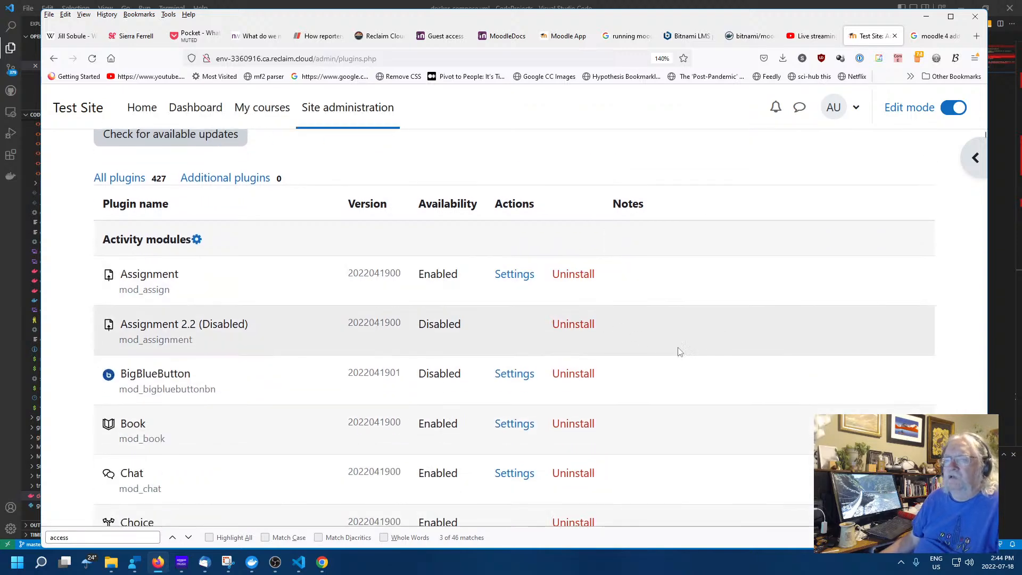
scroll(679, 353, "down", 3)
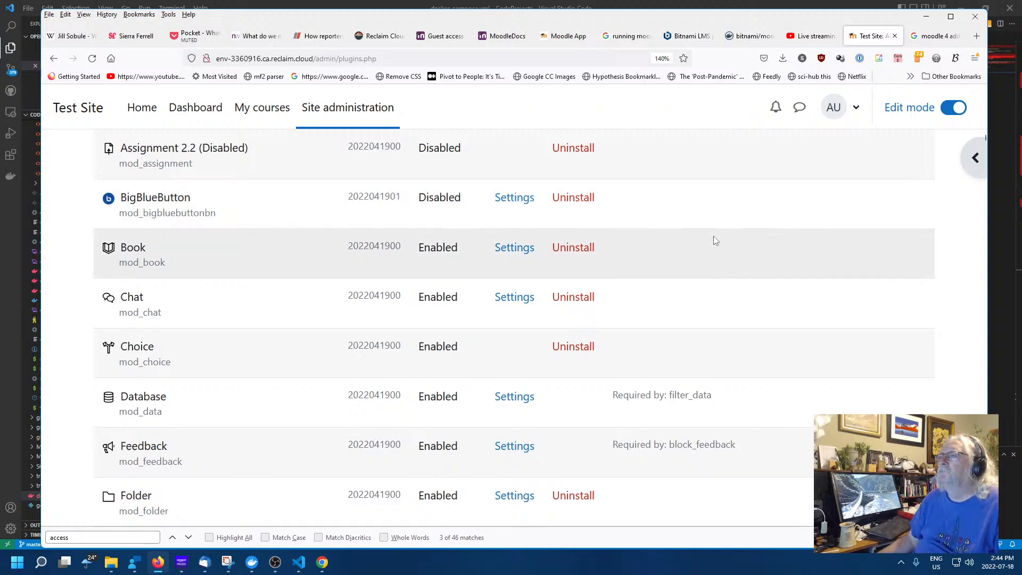
scroll(713, 235, "up", 6)
scroll(645, 266, "down", 4)
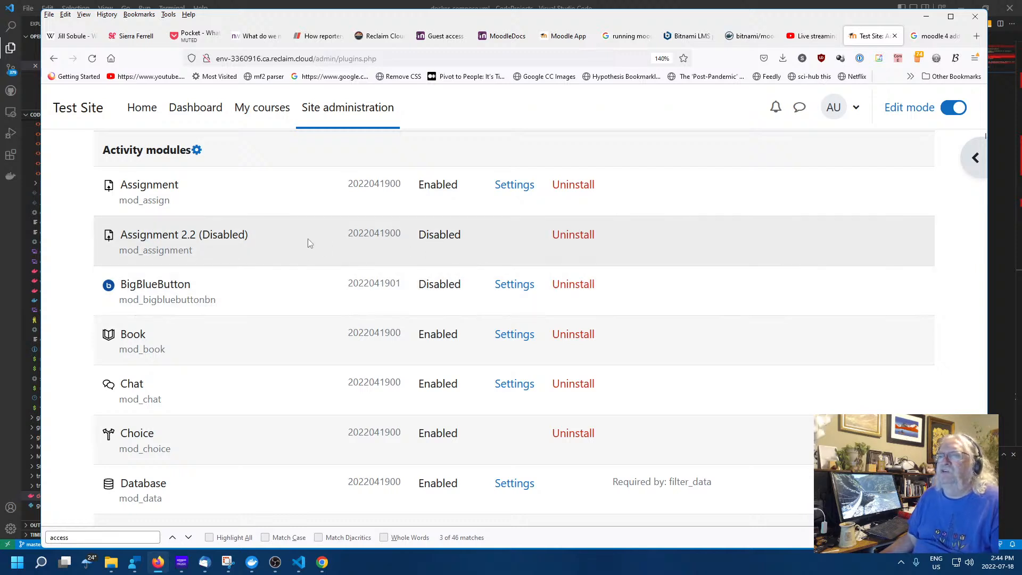
scroll(307, 239, "down", 2)
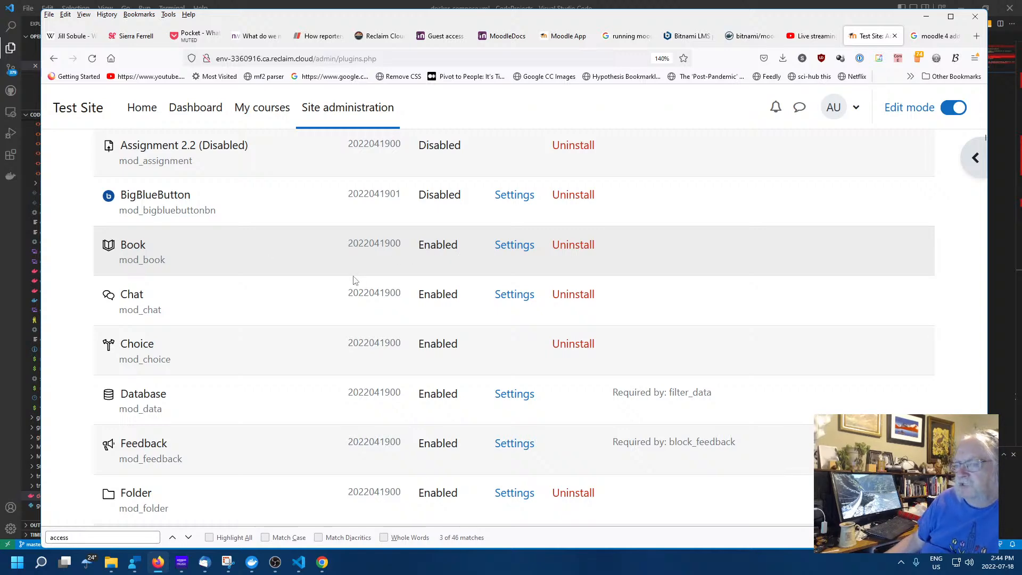
scroll(340, 287, "down", 10)
scroll(449, 273, "down", 6)
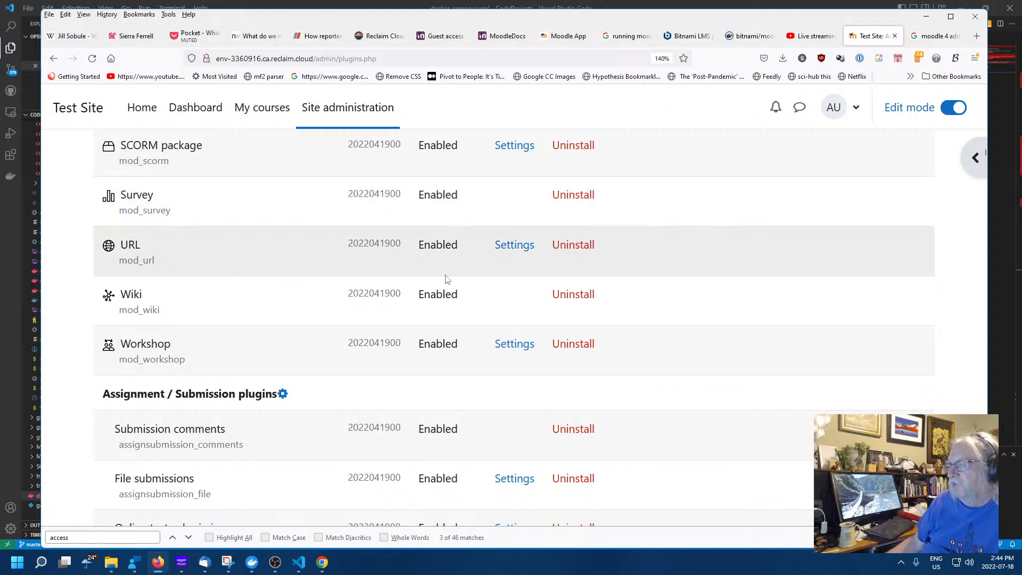
scroll(441, 330, "up", 10)
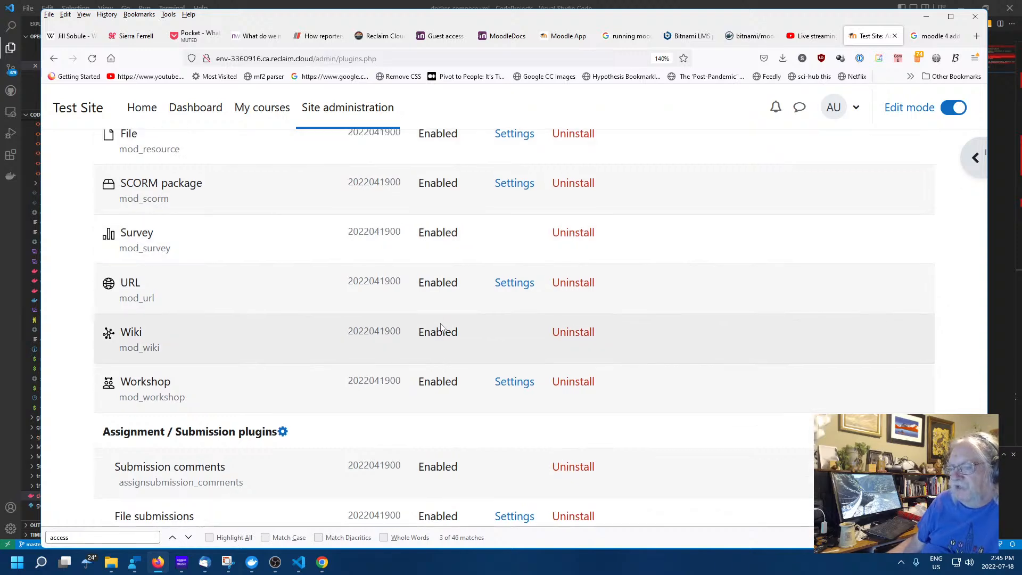
scroll(441, 318, "up", 6)
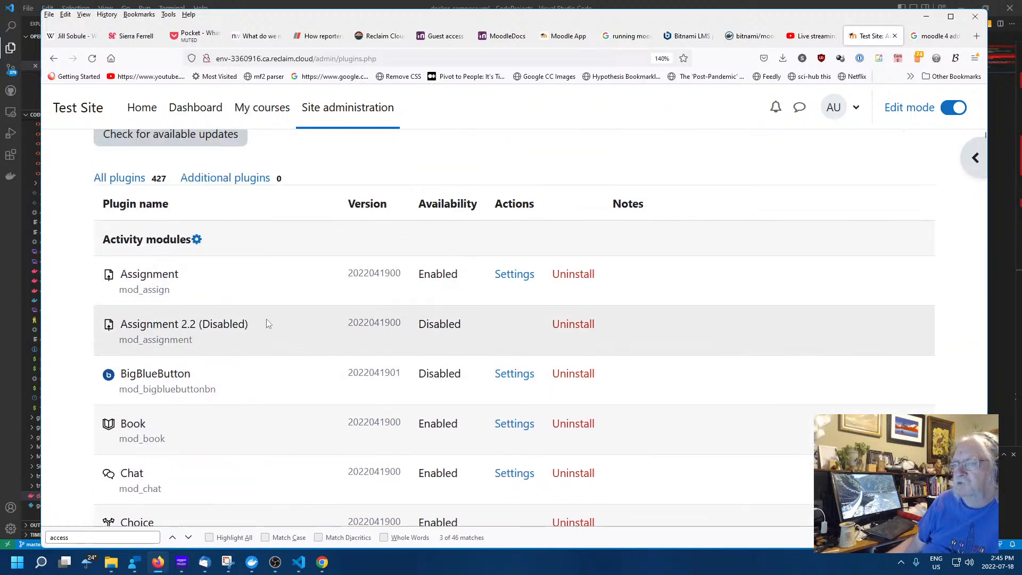
scroll(267, 324, "down", 3)
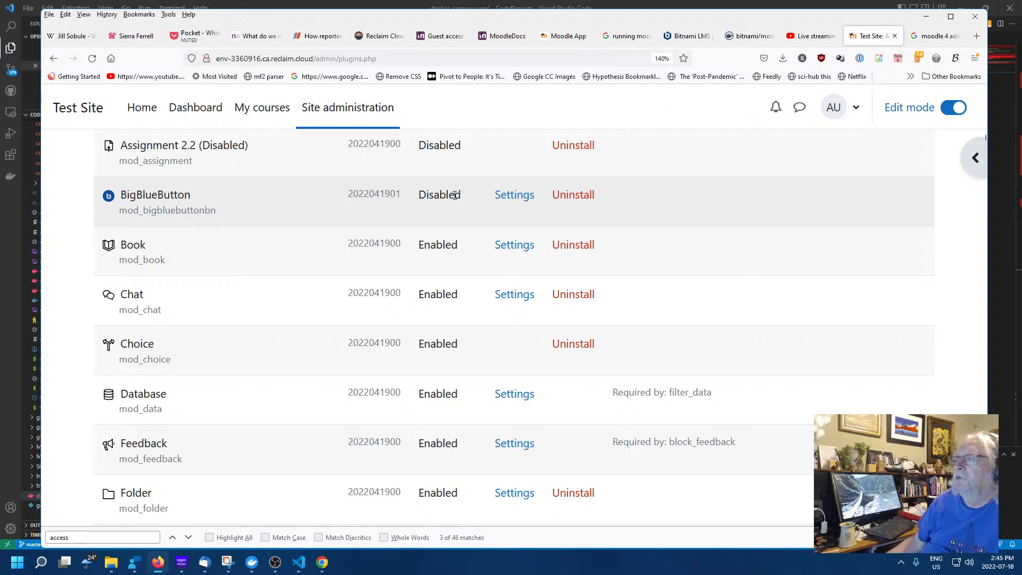
Open the BigBlueButton settings and enter 'BBB' as the default welcome message
left_click(507, 198)
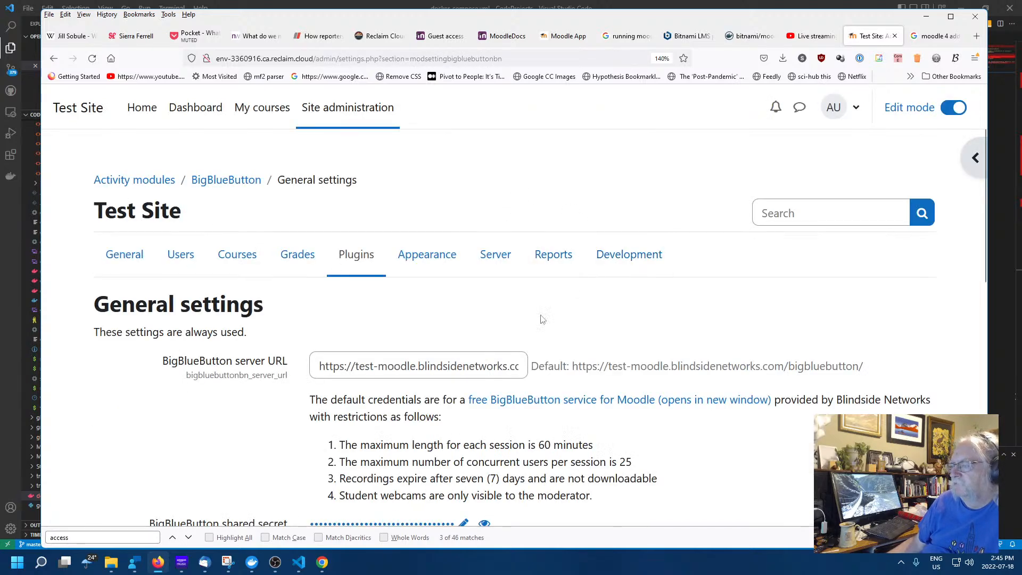
scroll(465, 329, "down", 3)
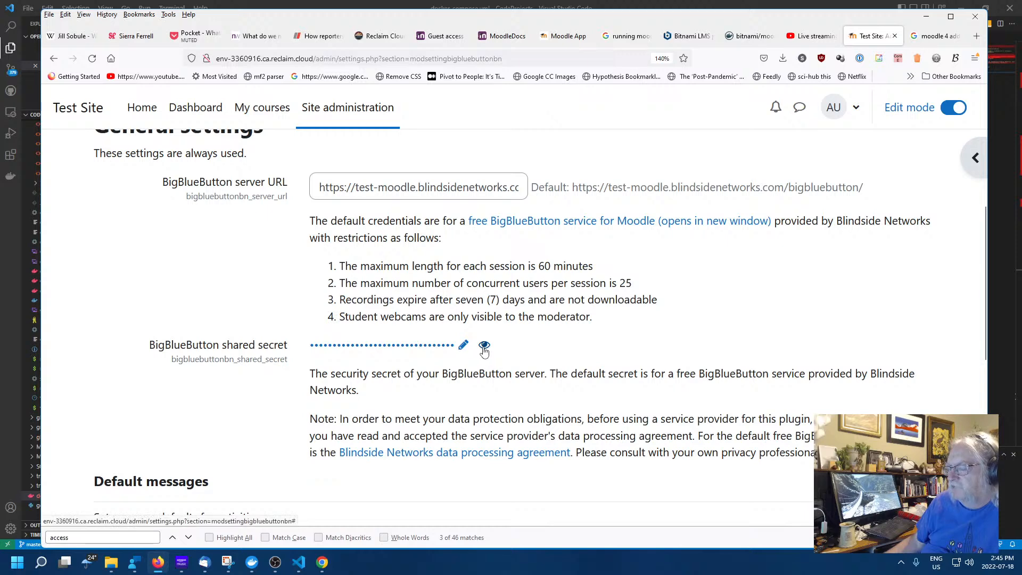
scroll(601, 342, "down", 3)
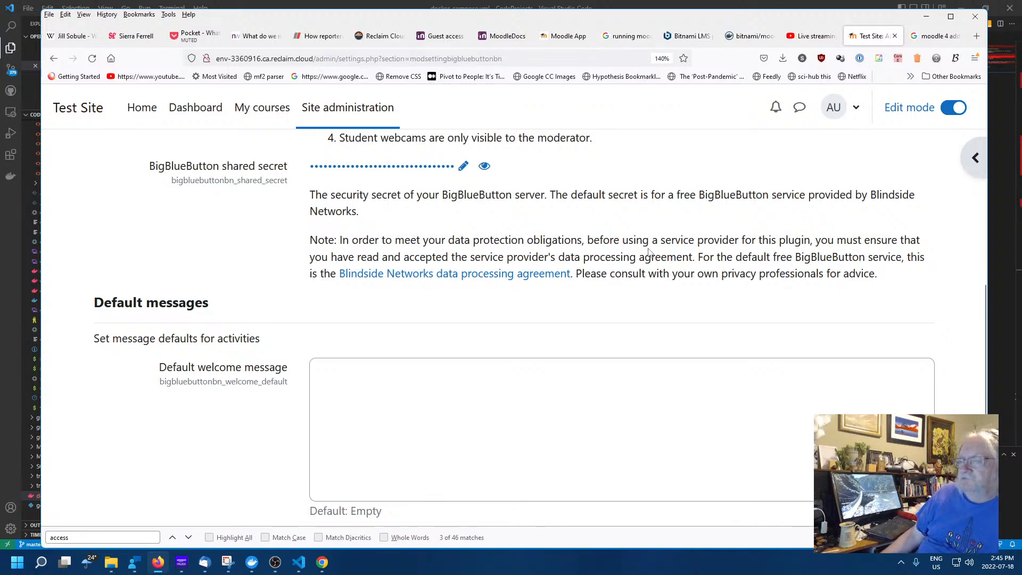
scroll(648, 251, "down", 3)
left_click(523, 218)
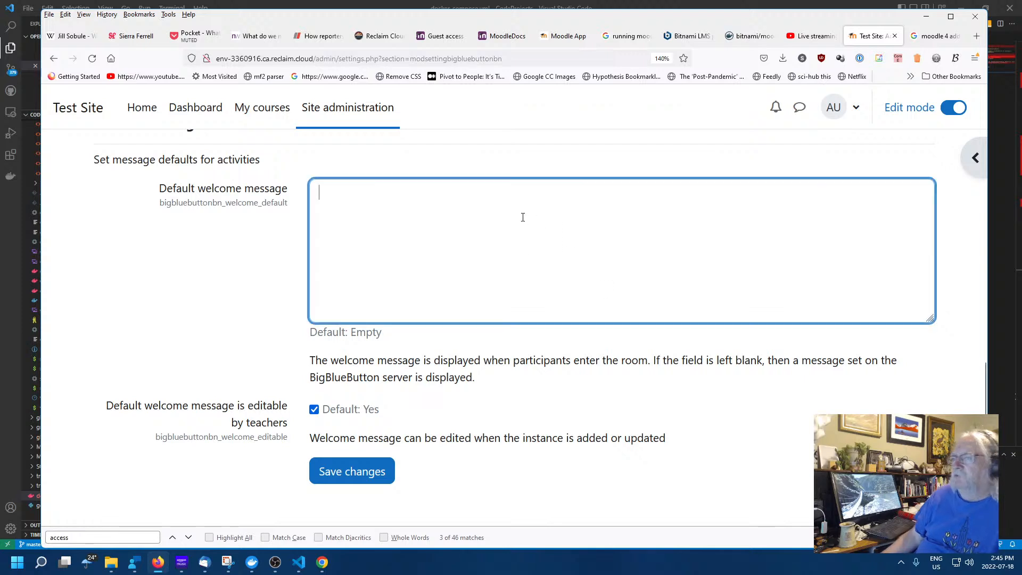
type("BBB")
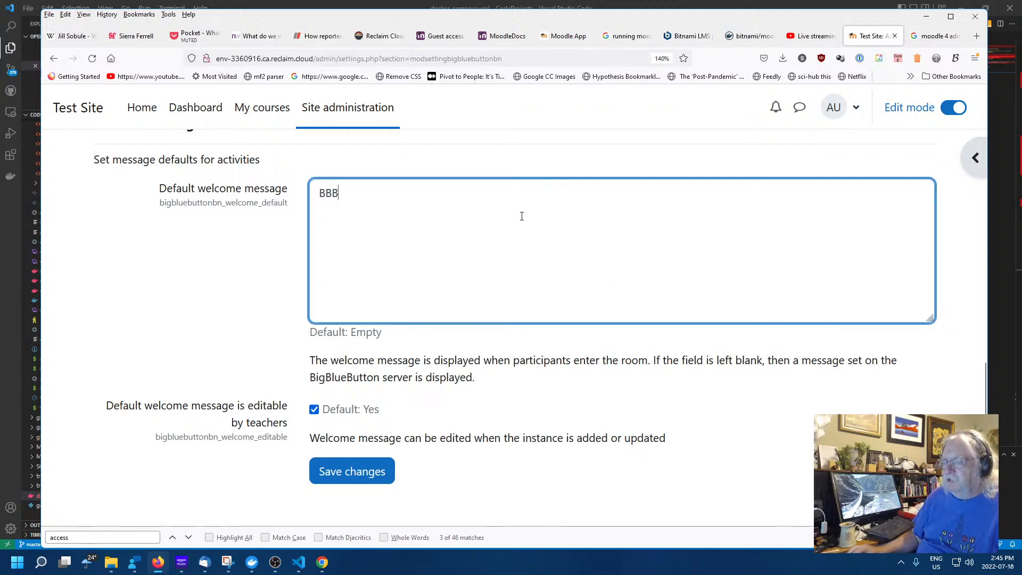
left_click(511, 362)
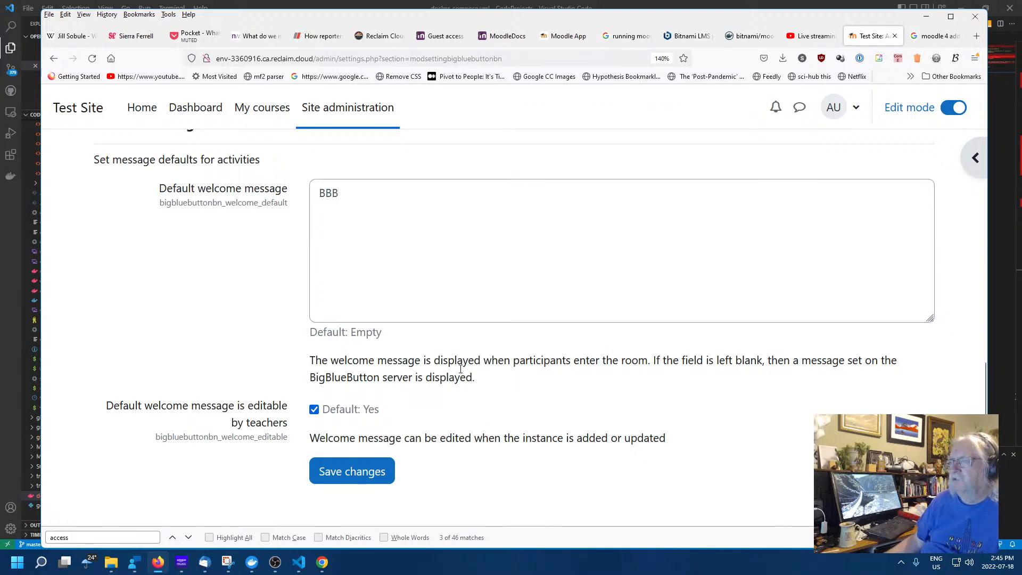
Save the BigBlueButton settings and confirm the 'Changes saved' notice
scroll(447, 399, "up", 10)
scroll(445, 402, "down", 1)
scroll(446, 403, "up", 3)
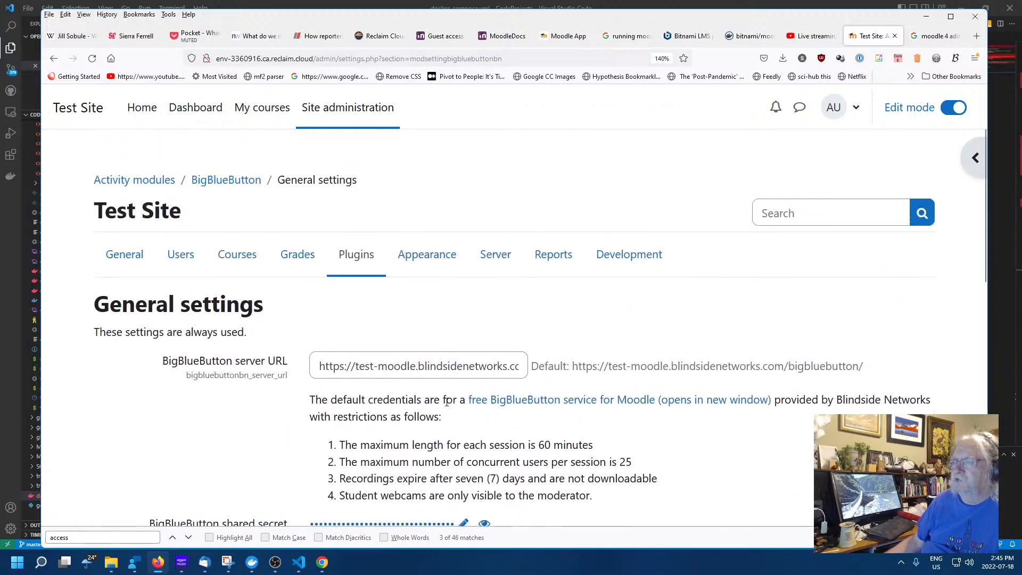
scroll(446, 403, "down", 12)
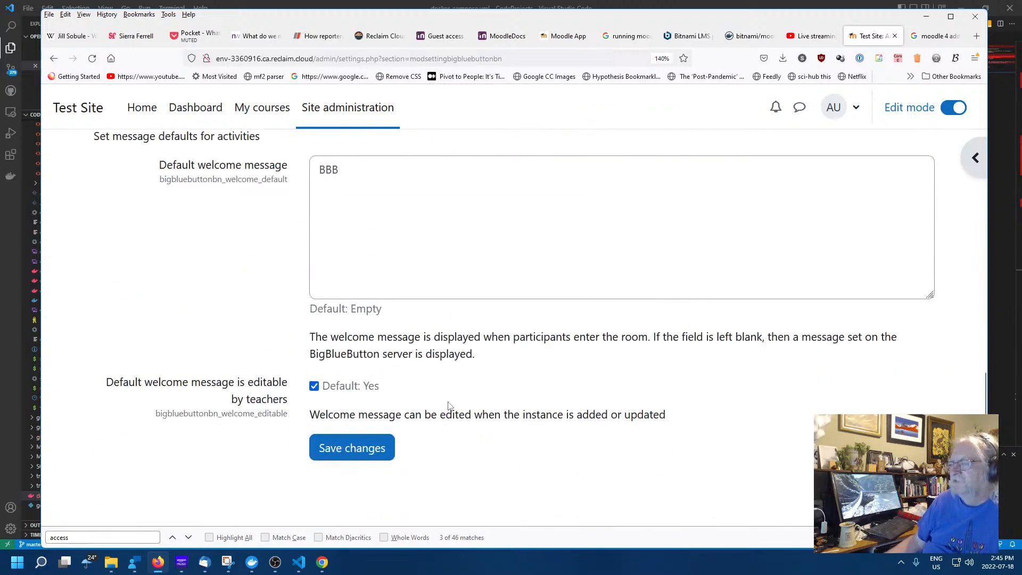
left_click(334, 448)
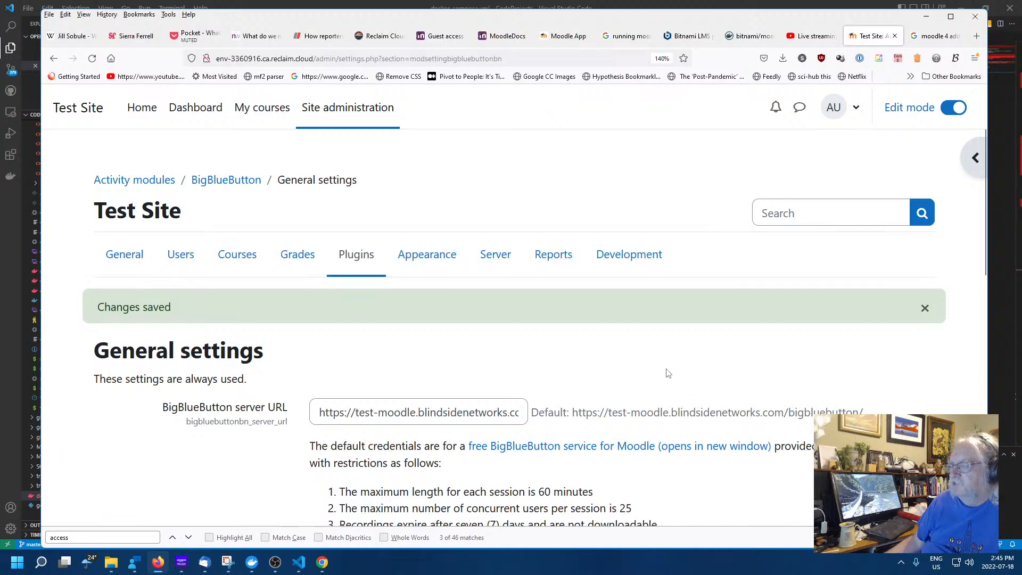
scroll(572, 381, "down", 6)
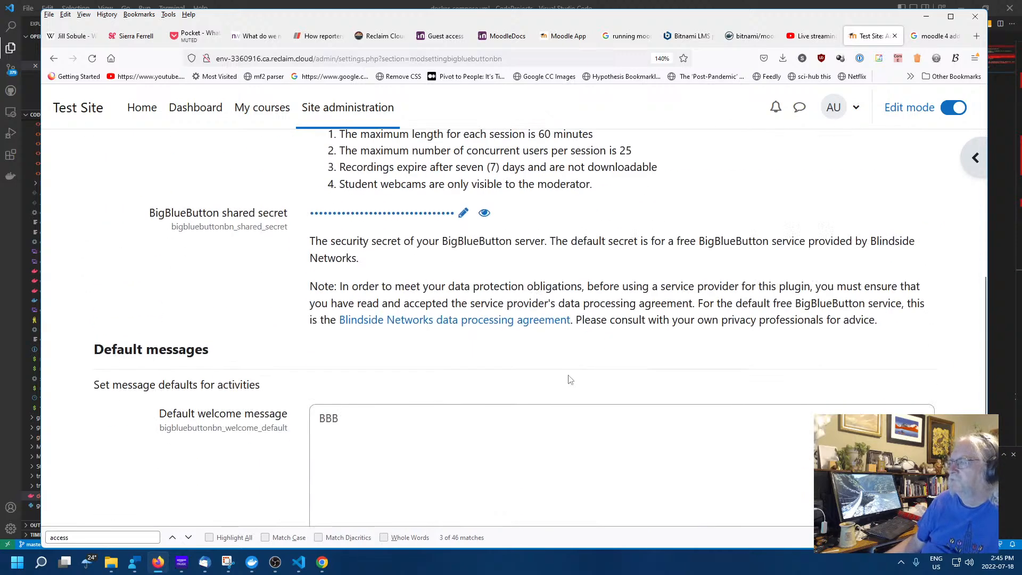
scroll(465, 344, "up", 6)
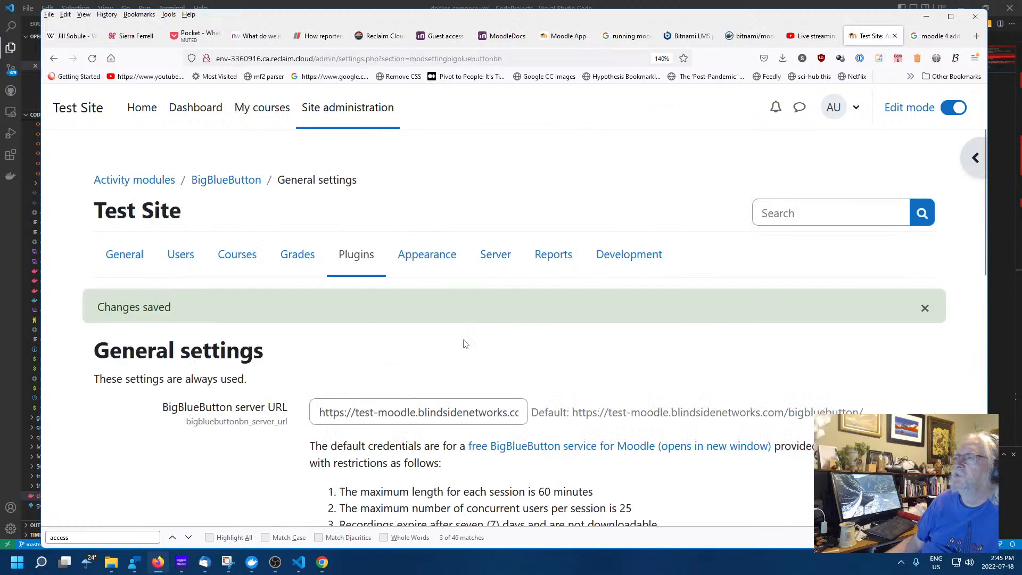
Open Plugins overview from the Site administration Plugins section
left_click(357, 254)
scroll(470, 296, "down", 3)
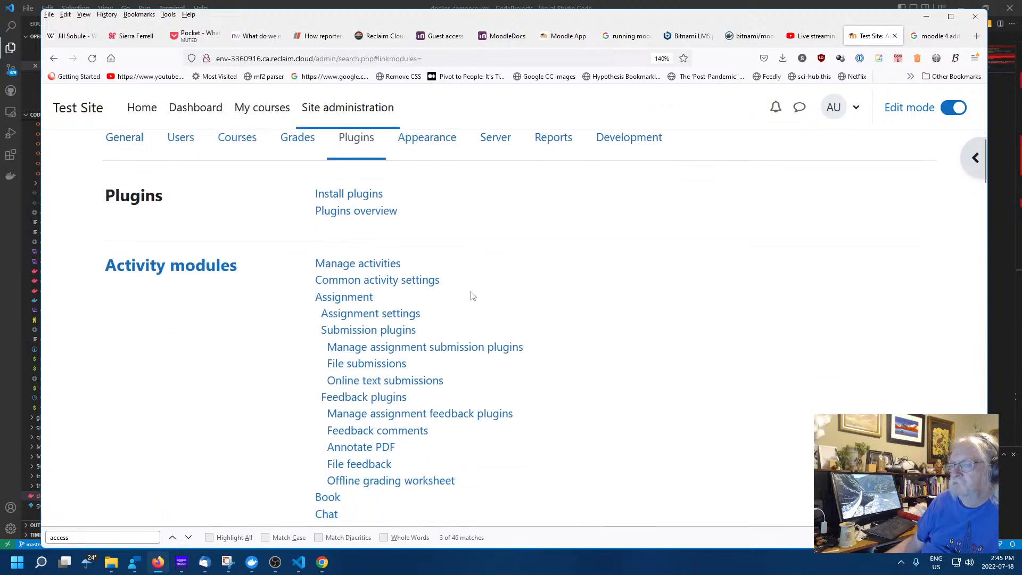
scroll(470, 296, "up", 3)
left_click(338, 299)
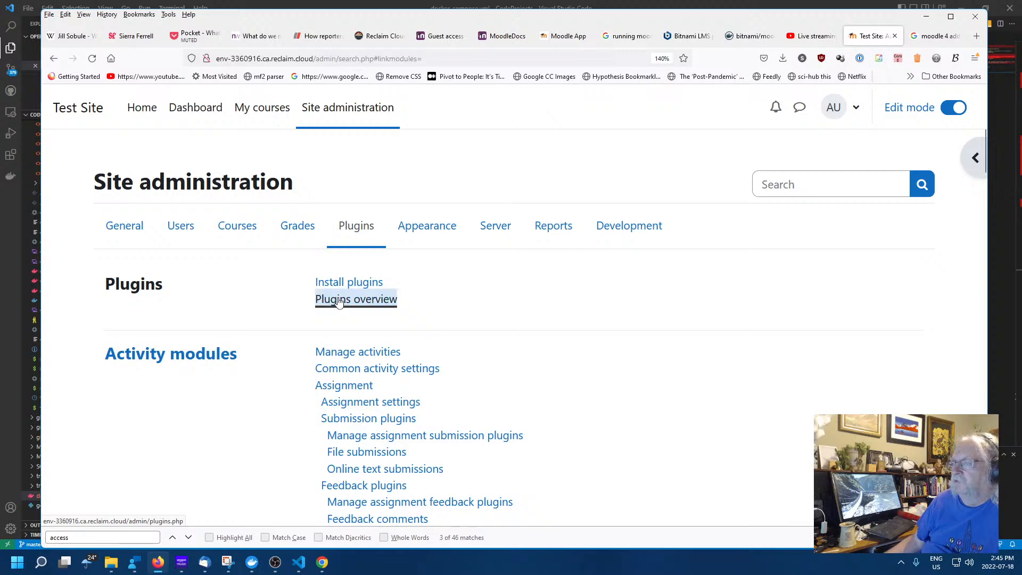
scroll(610, 342, "down", 3)
scroll(611, 342, "down", 2)
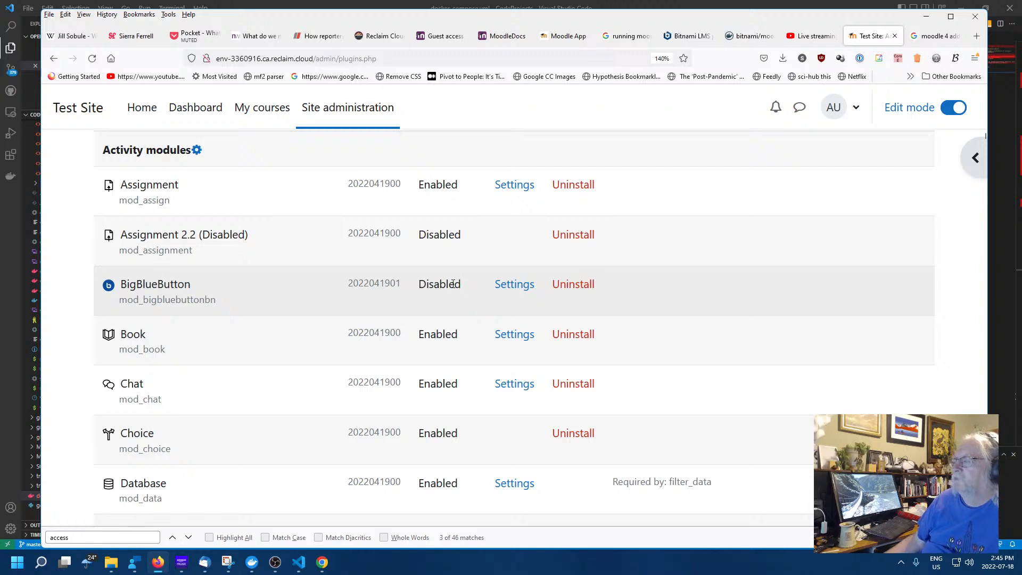
Open the Chat activity module's settings page from the overview list
left_click(736, 291)
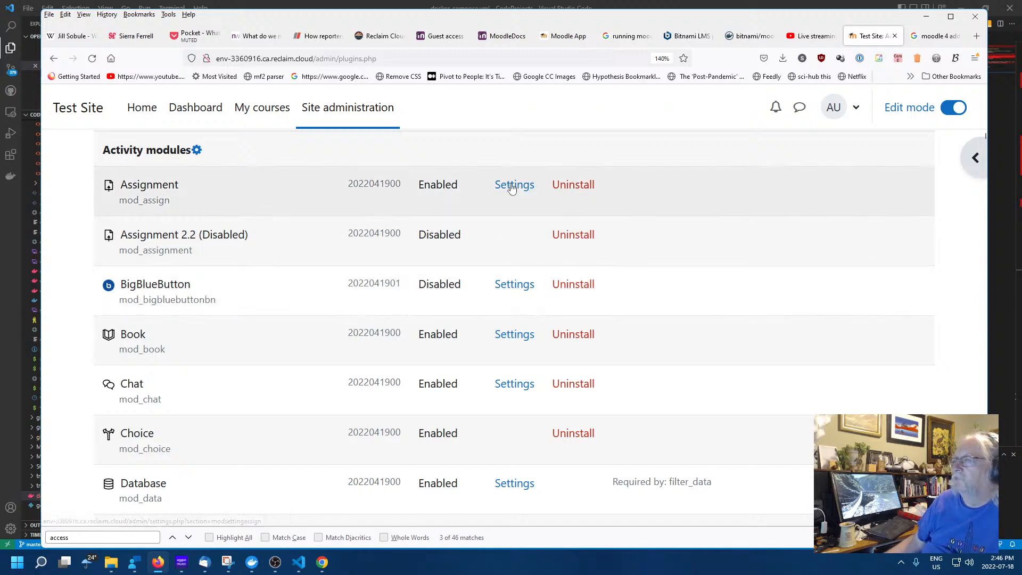
scroll(524, 351, "down", 3)
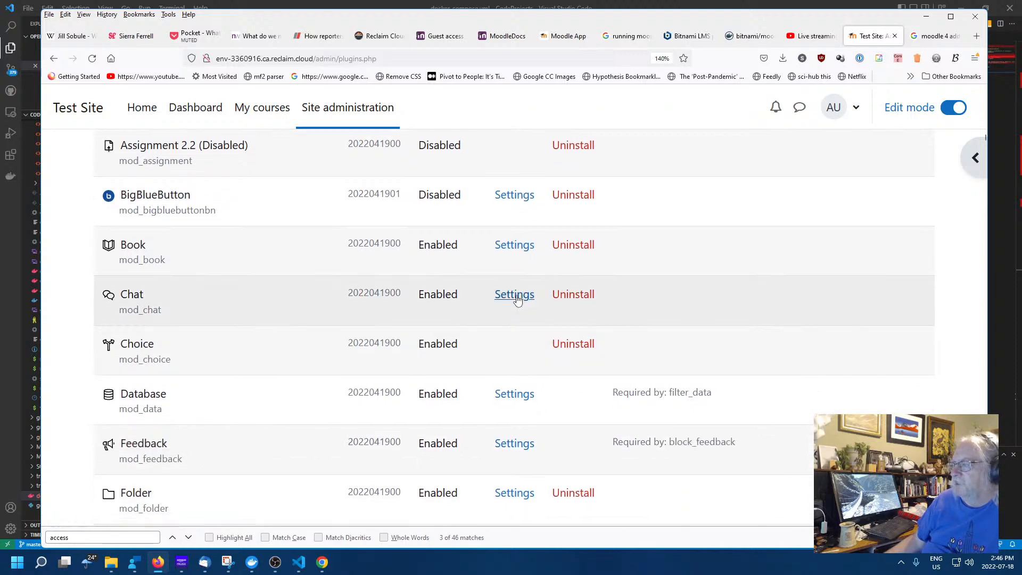
left_click(517, 297)
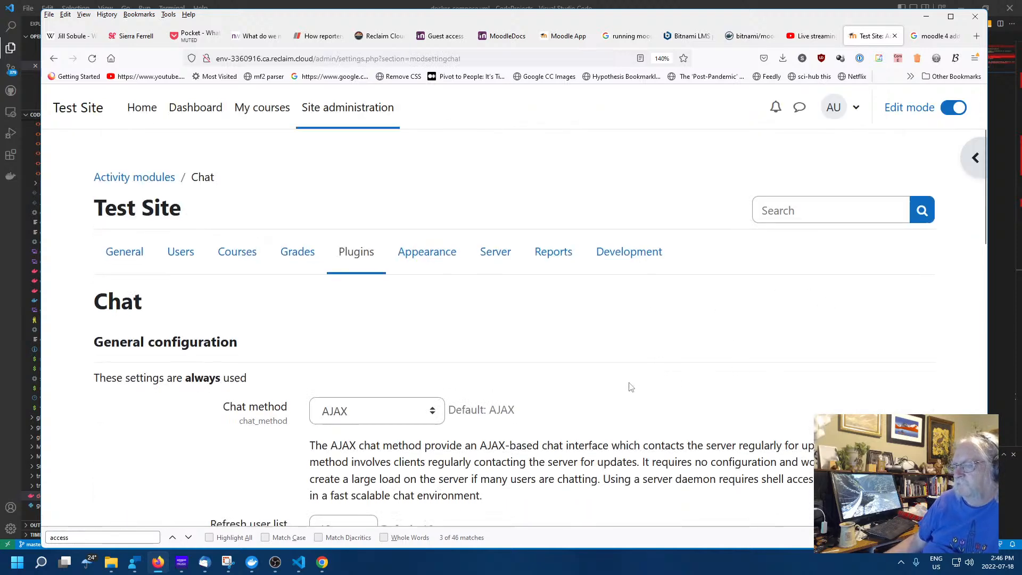
Read through the Chat settings, including the AJAX chat method description
scroll(623, 376, "down", 5)
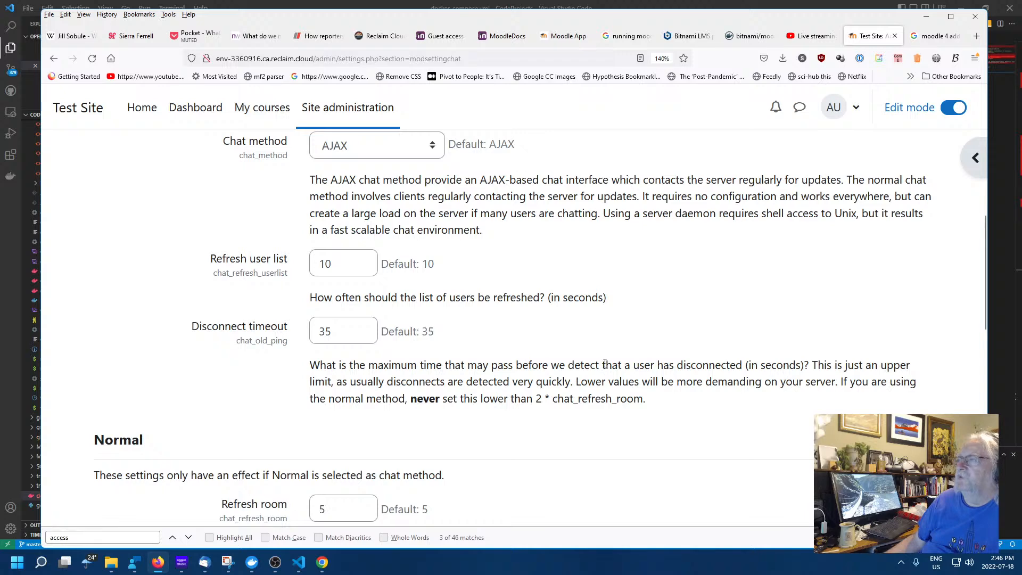
scroll(605, 363, "down", 5)
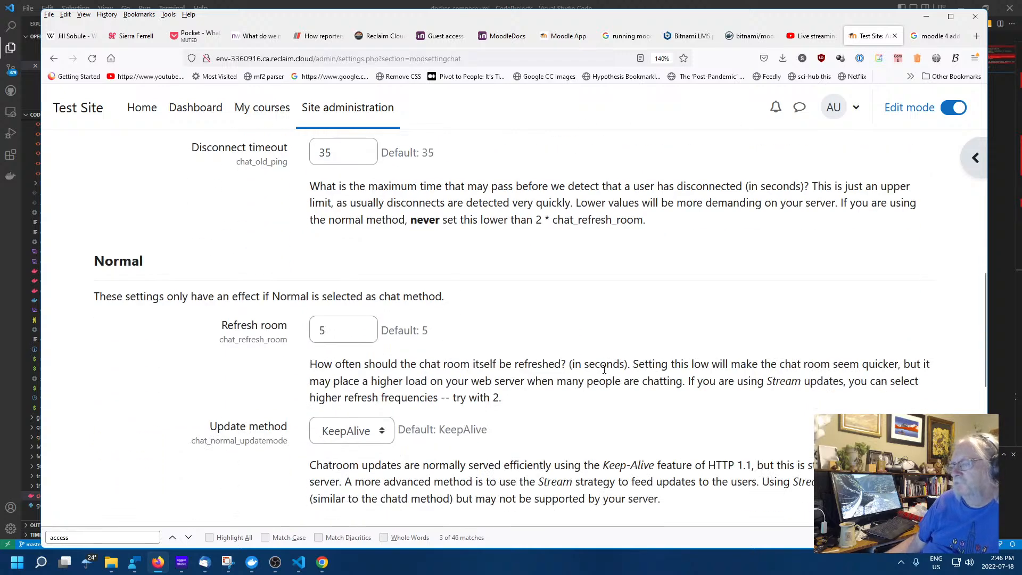
scroll(571, 375, "up", 7)
left_click_drag(510, 333, 306, 244)
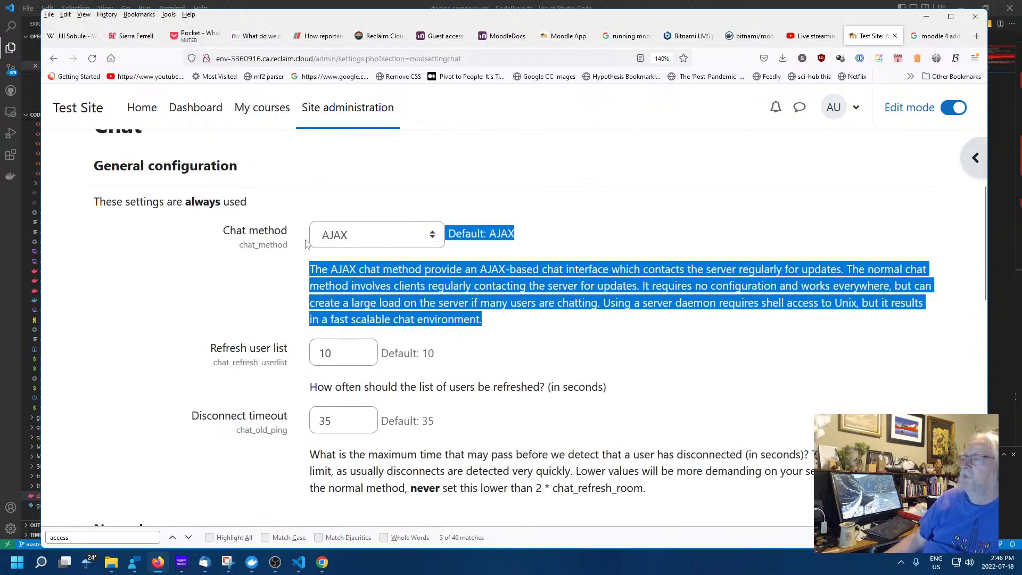
left_click(640, 367)
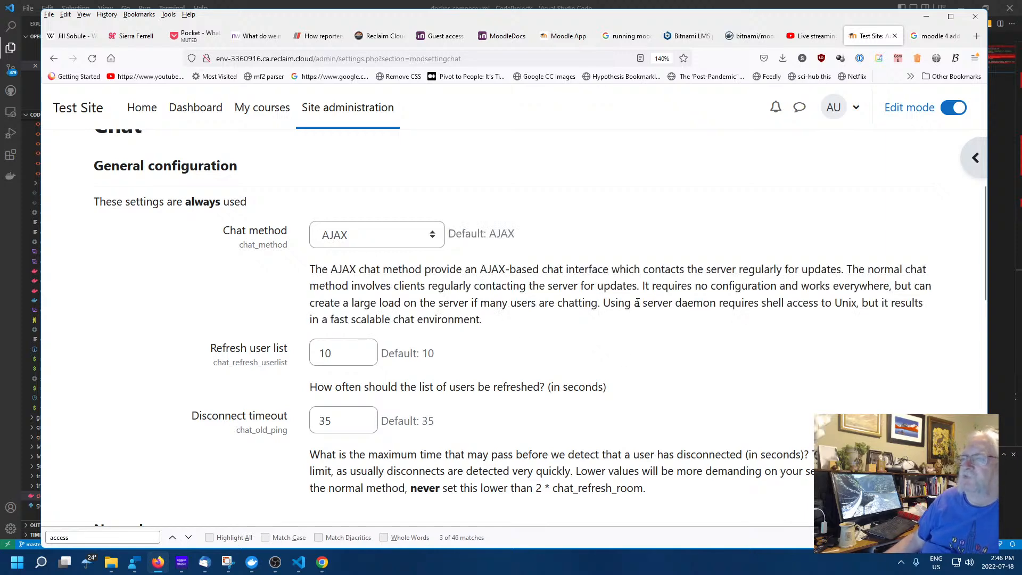
scroll(637, 324, "down", 5)
scroll(600, 292, "down", 6)
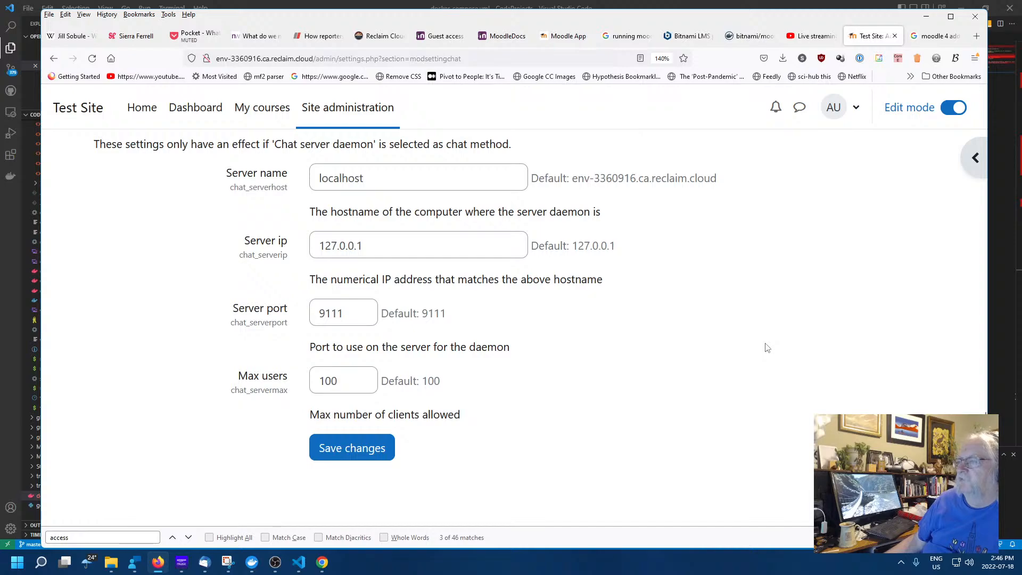
scroll(745, 369, "up", 5)
scroll(742, 369, "down", 5)
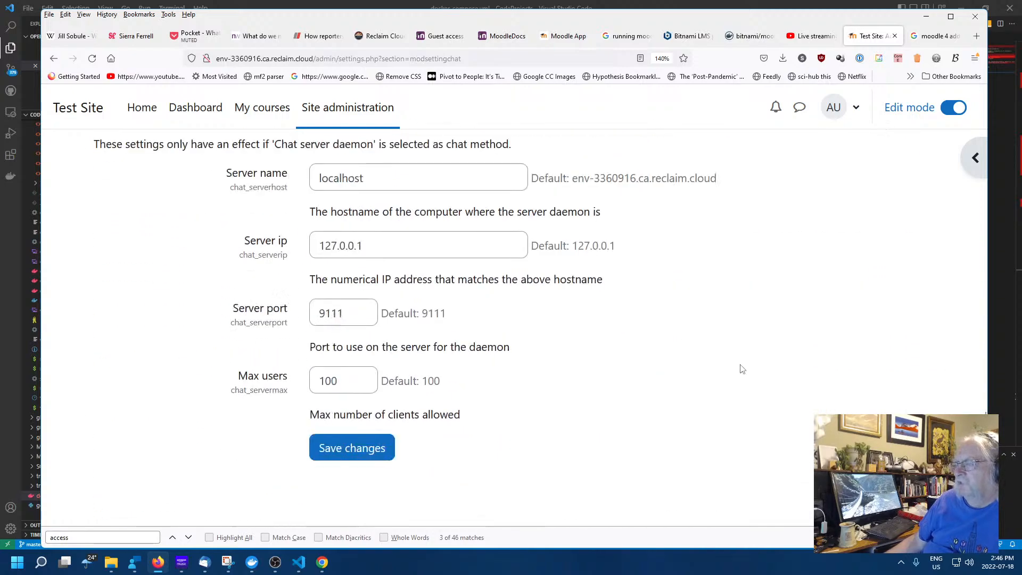
scroll(739, 368, "up", 15)
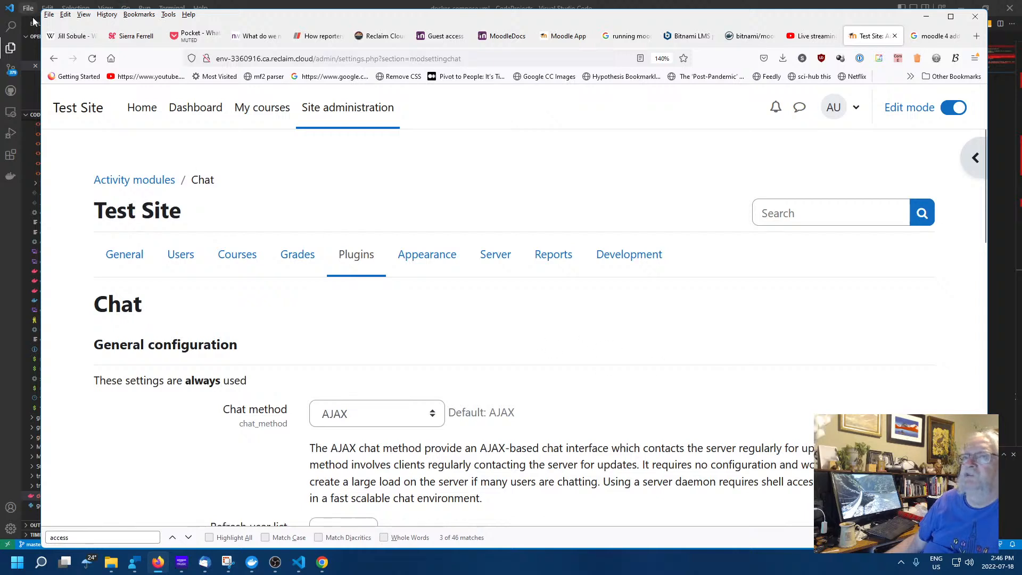
Return to the Plugins overview page listing 427 plugins
left_click(53, 59)
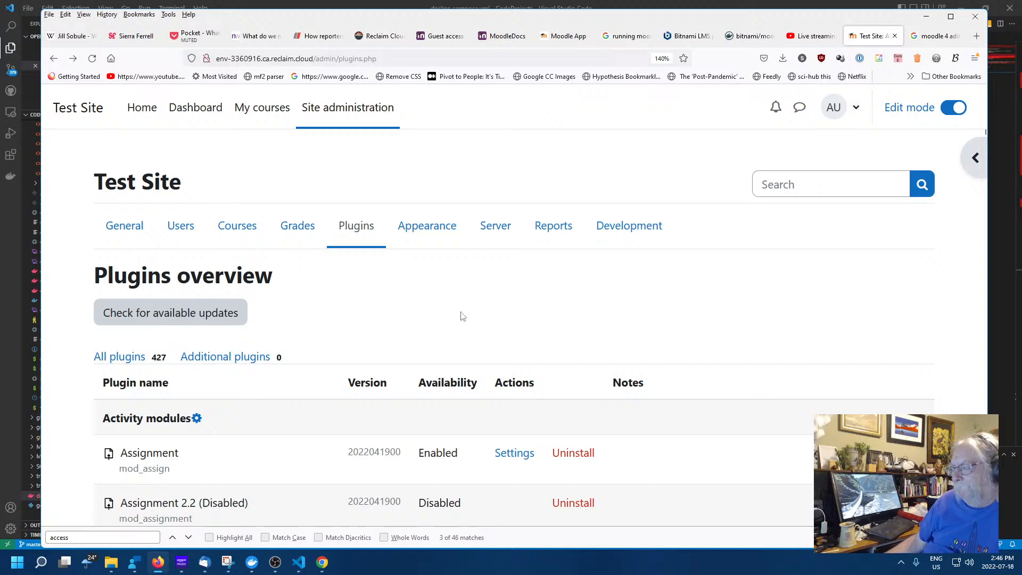
scroll(509, 323, "down", 2)
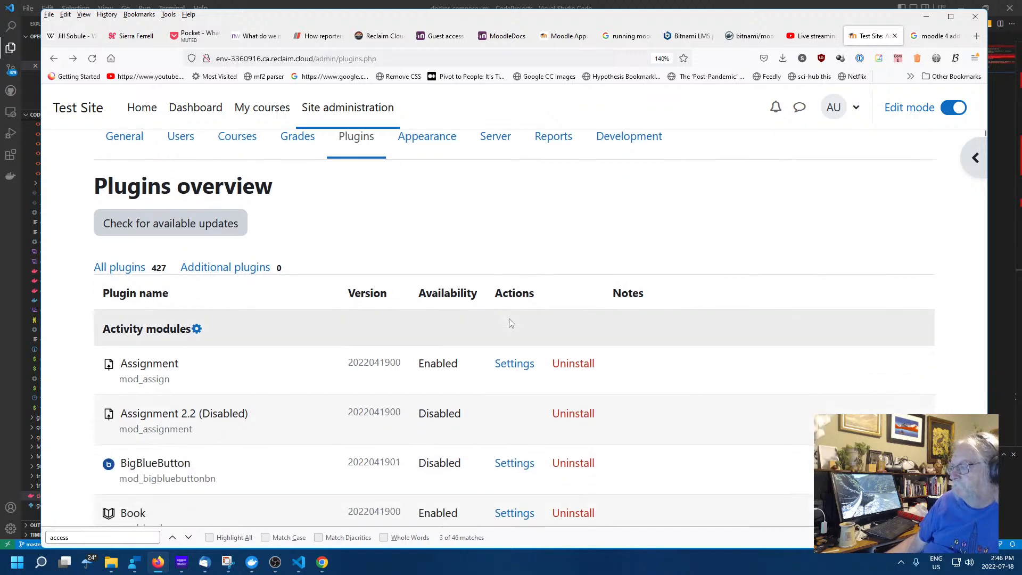
left_click(943, 39)
Search Google for 'moodle 4 enable plugin' and go back to the Moodle Test Site tab
left_click(446, 58)
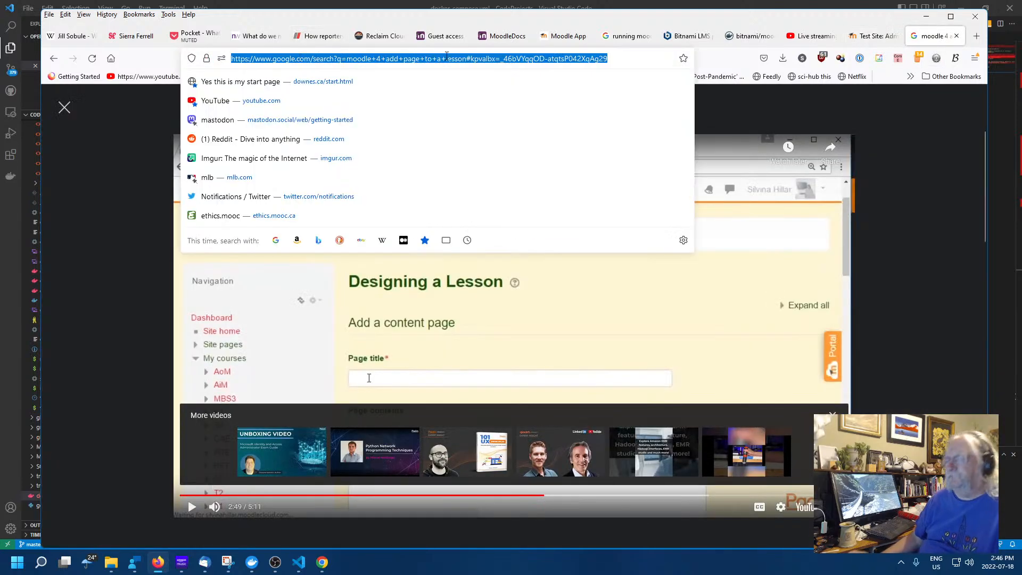
type("moodle 4 ")
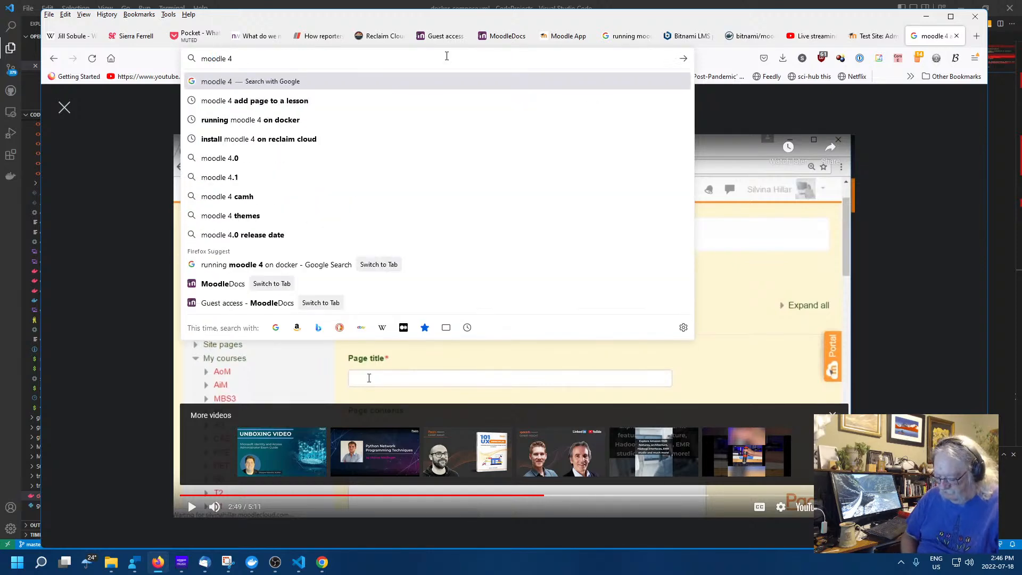
type("enable")
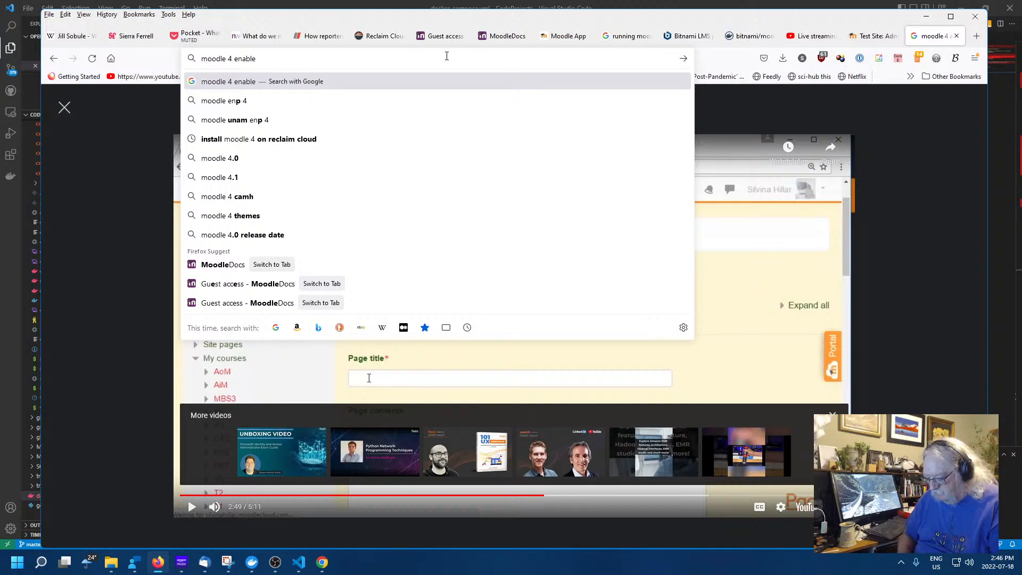
type(" plugin")
key("Return")
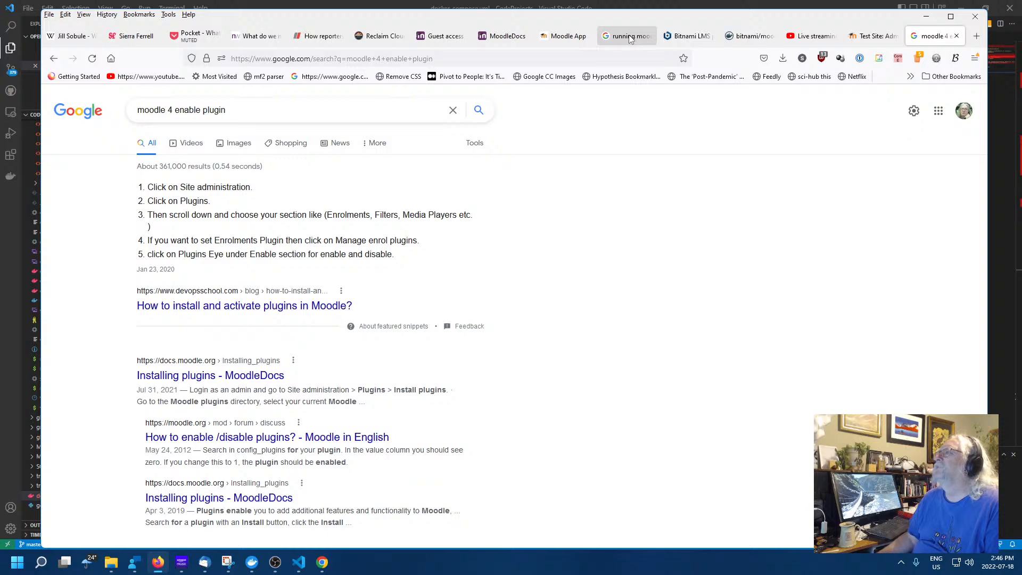
left_click(873, 36)
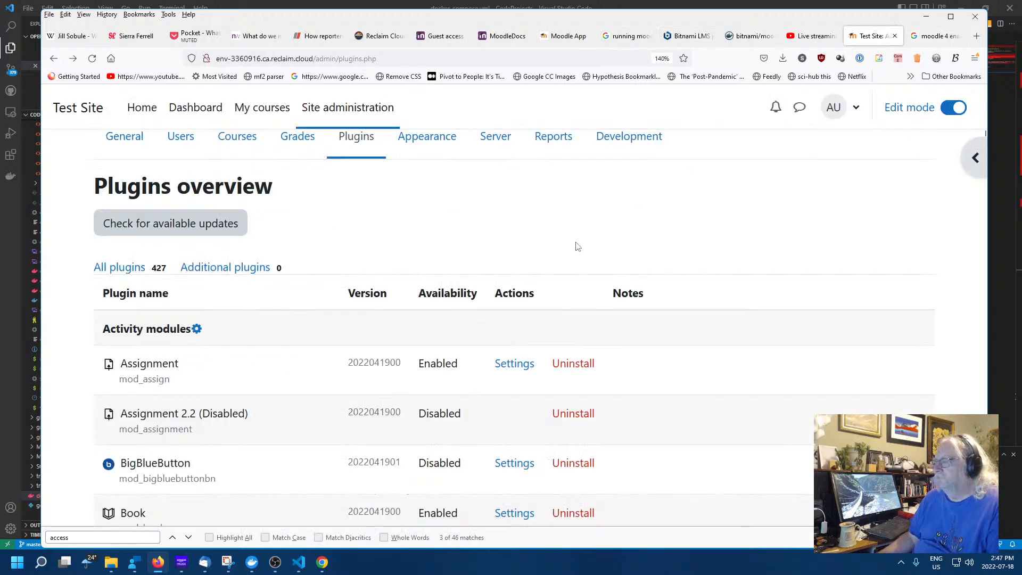
Reopen the BigBlueButton settings to confirm the 'BBB' welcome message, then revisit the search results
scroll(577, 247, "down", 6)
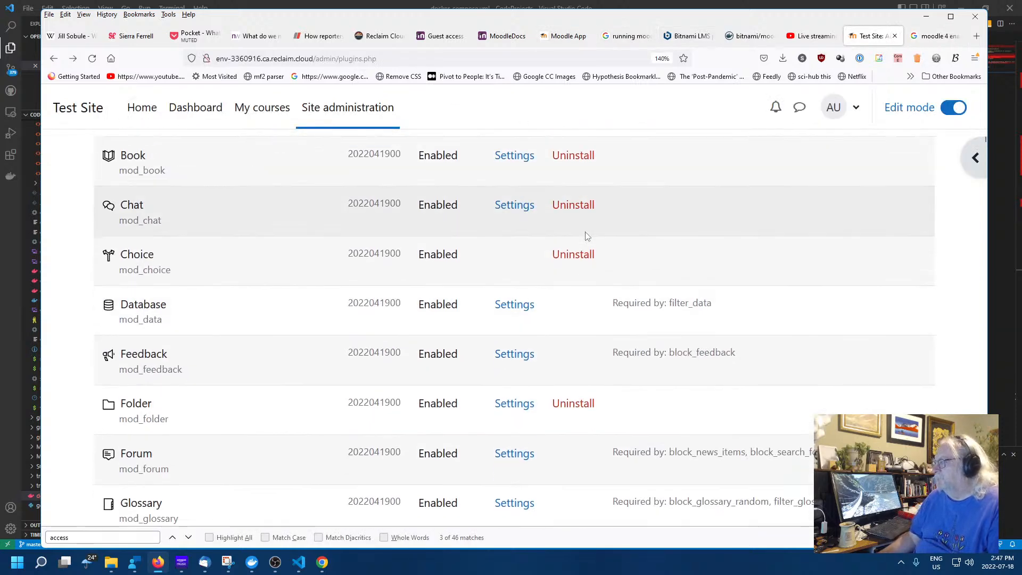
scroll(586, 236, "up", 7)
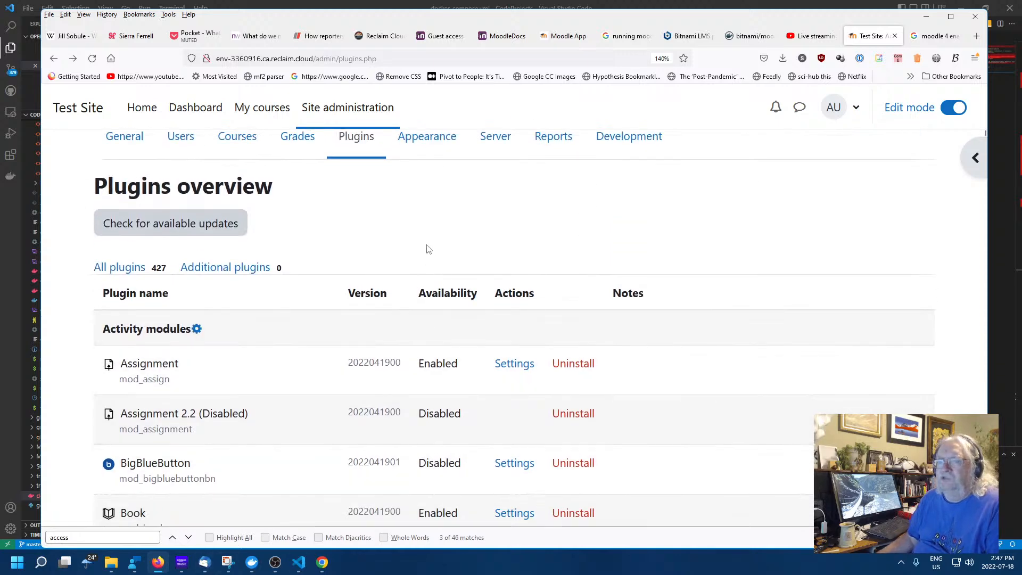
scroll(428, 249, "down", 3)
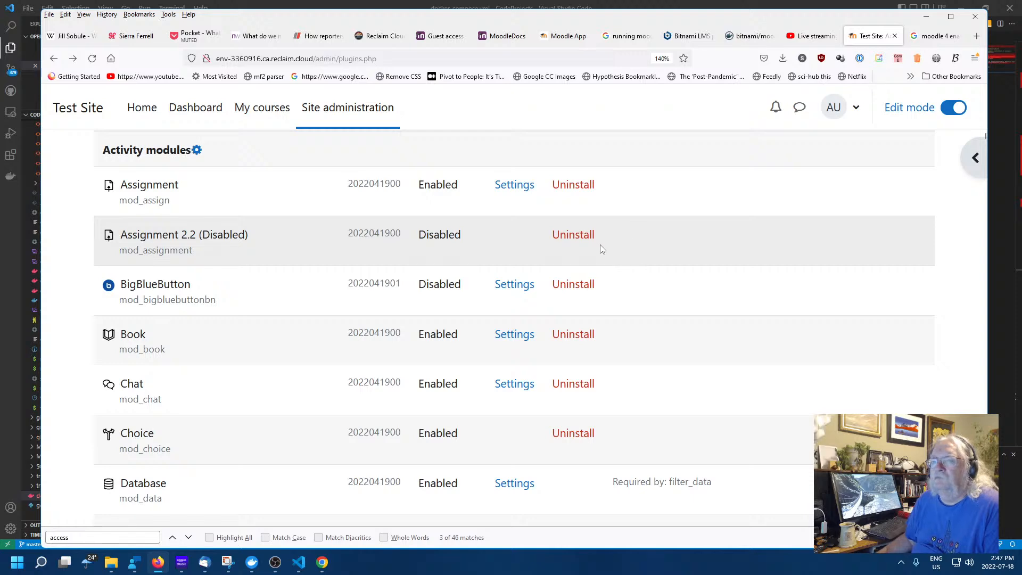
left_click(510, 293)
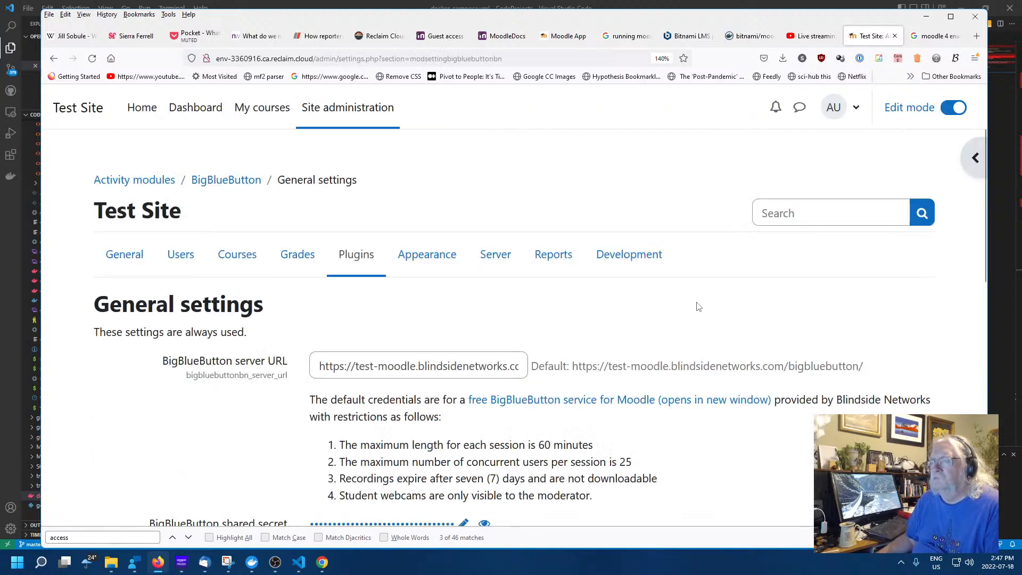
scroll(698, 307, "down", 6)
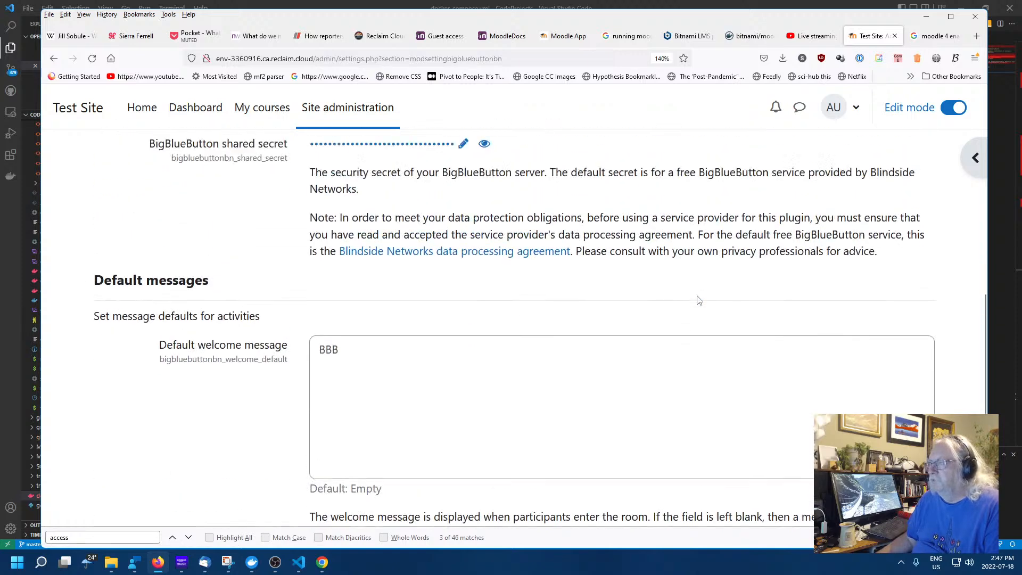
scroll(698, 301, "up", 3)
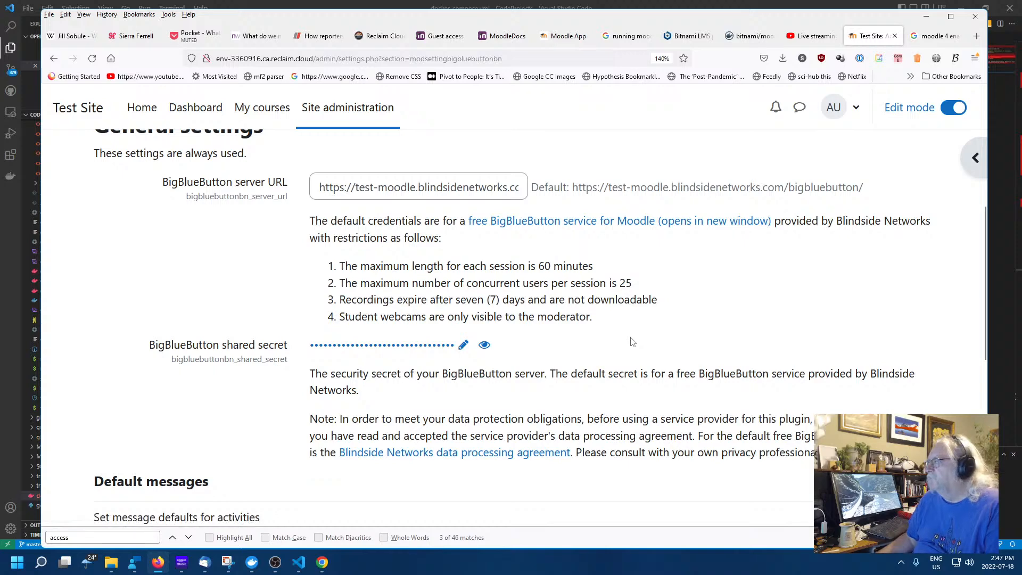
scroll(632, 338, "down", 4)
scroll(632, 331, "up", 2)
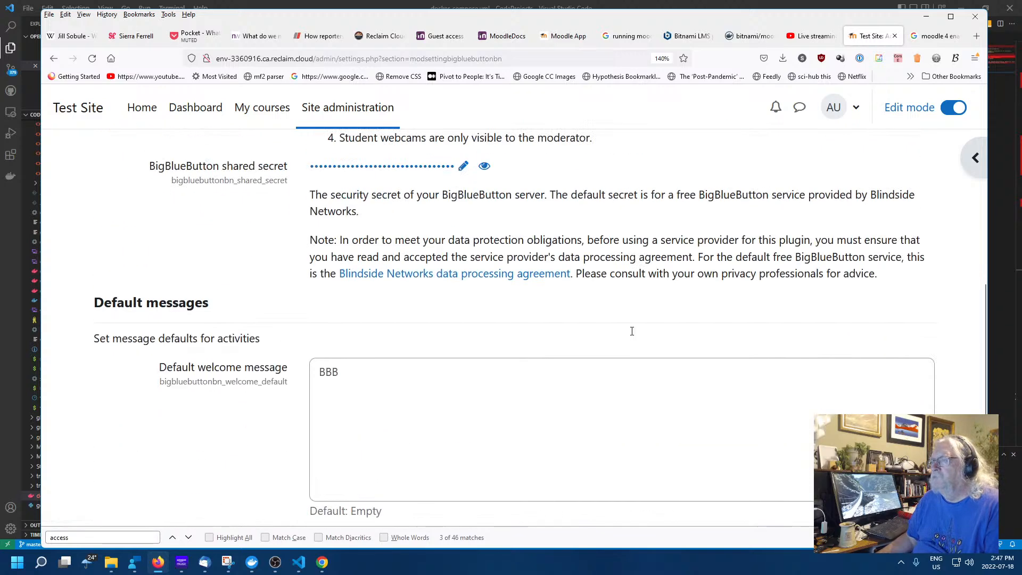
scroll(632, 335, "down", 4)
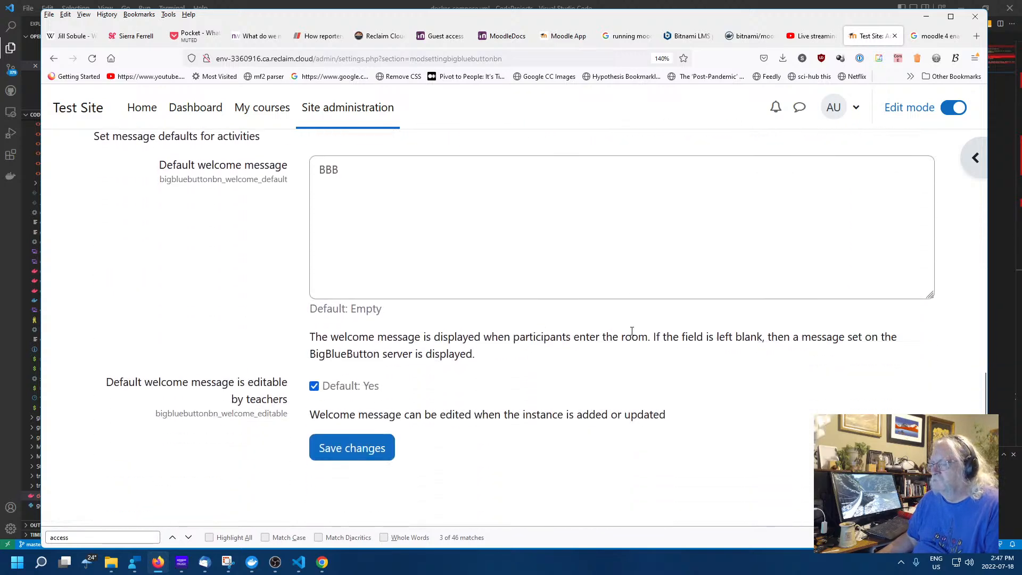
scroll(599, 404, "up", 6)
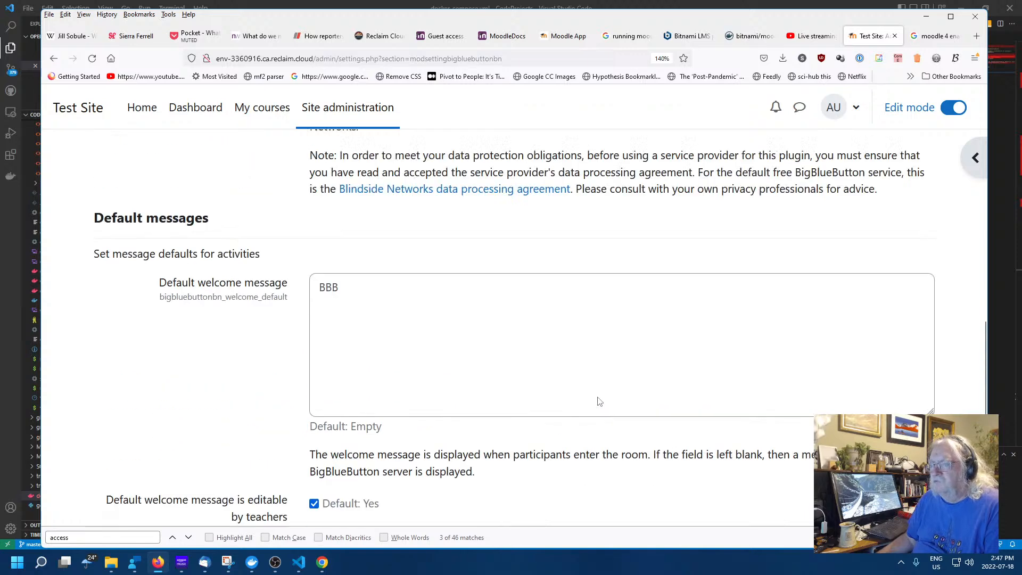
scroll(628, 396, "down", 1)
scroll(657, 393, "up", 5)
scroll(661, 391, "up", 1)
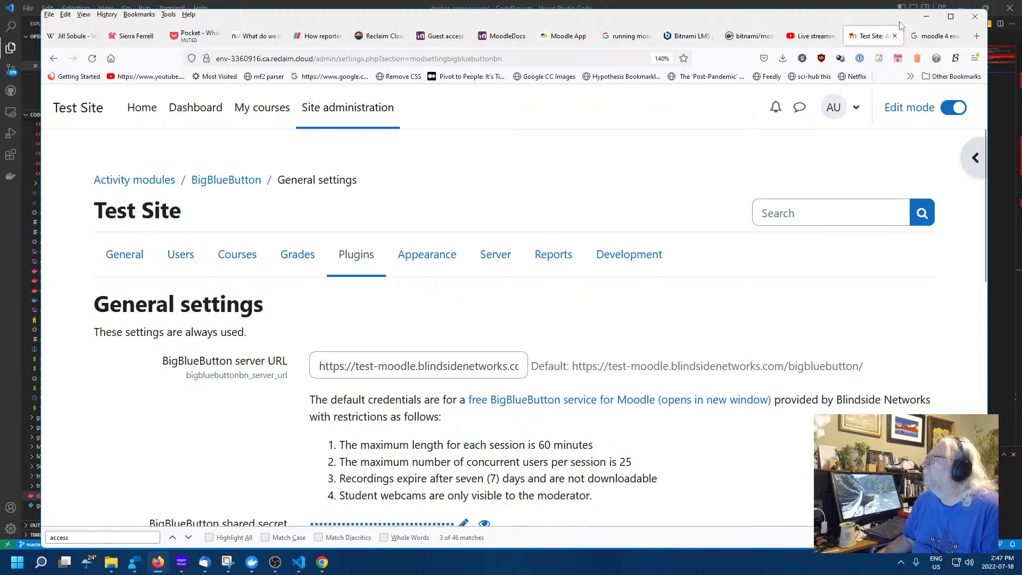
left_click(929, 36)
Try the moodle.org forum result on enabling plugins, then go back to the Google results
scroll(692, 266, "down", 4)
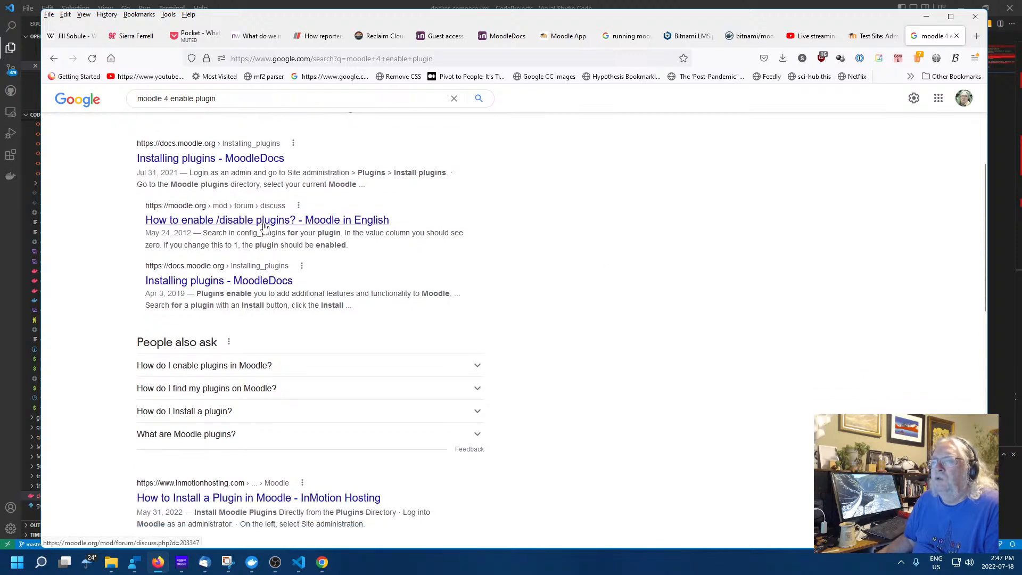
left_click(264, 225)
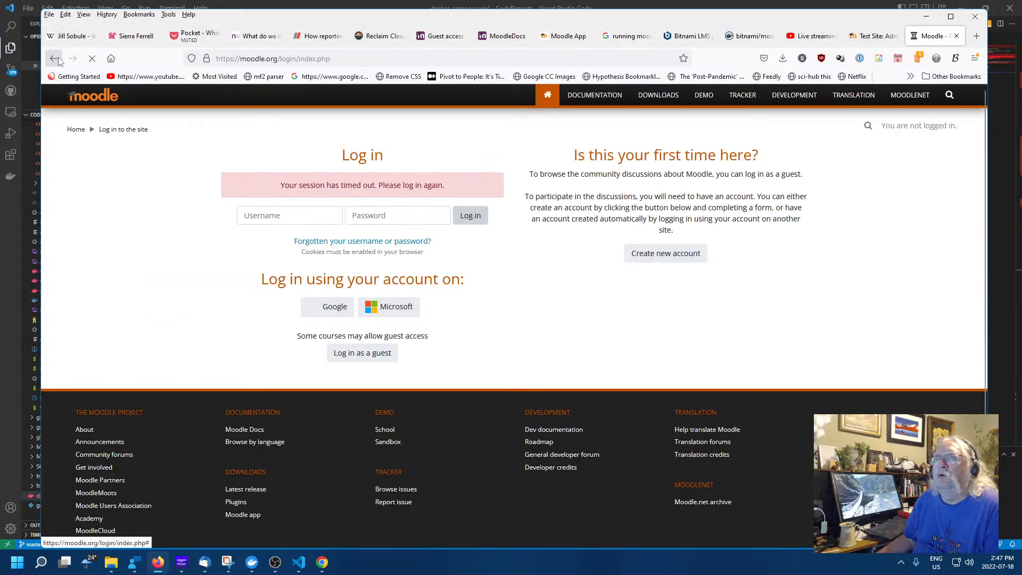
left_click(59, 59)
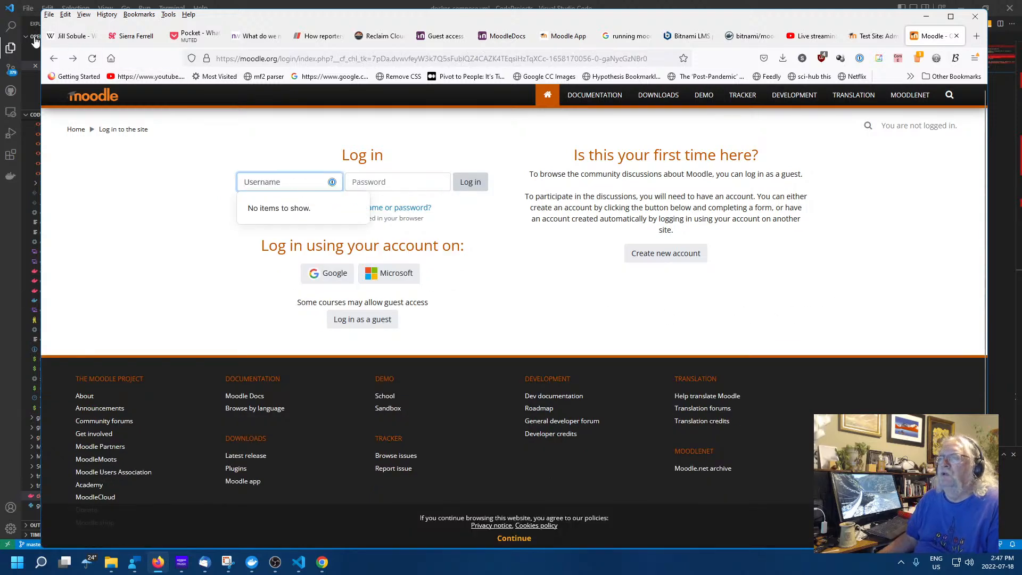
right_click(53, 58)
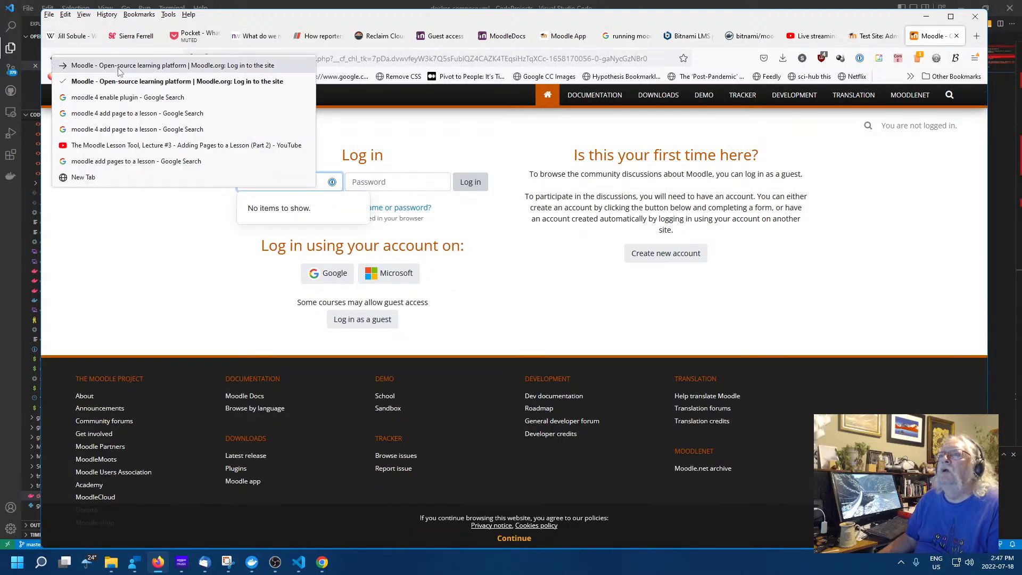
left_click(156, 266)
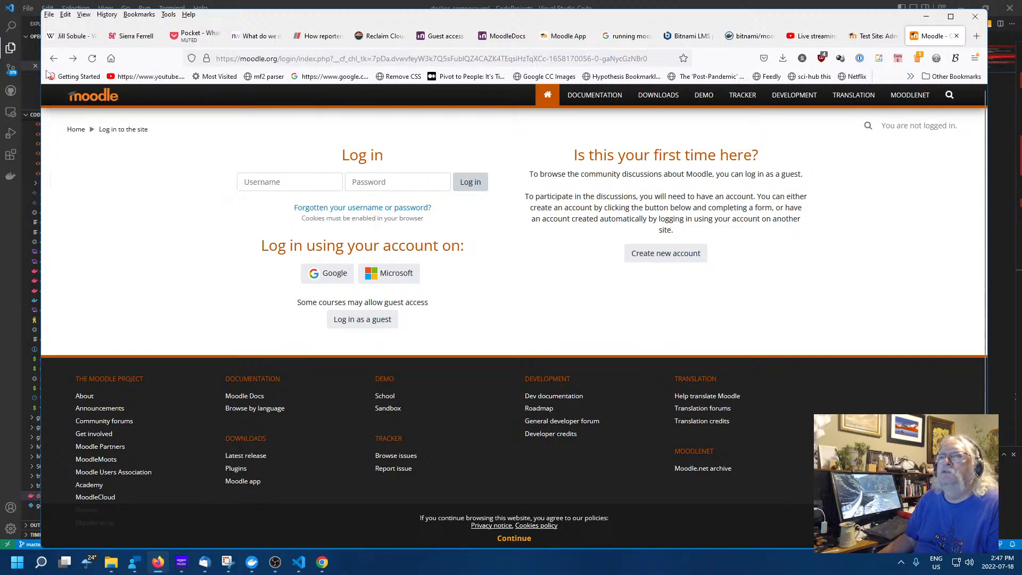
left_click(53, 58)
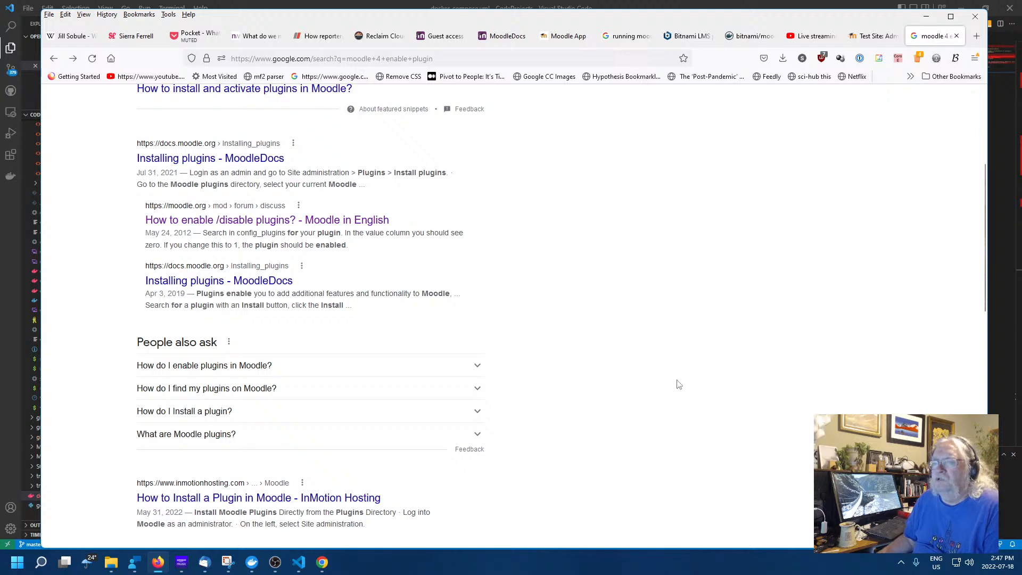
scroll(569, 371, "down", 5)
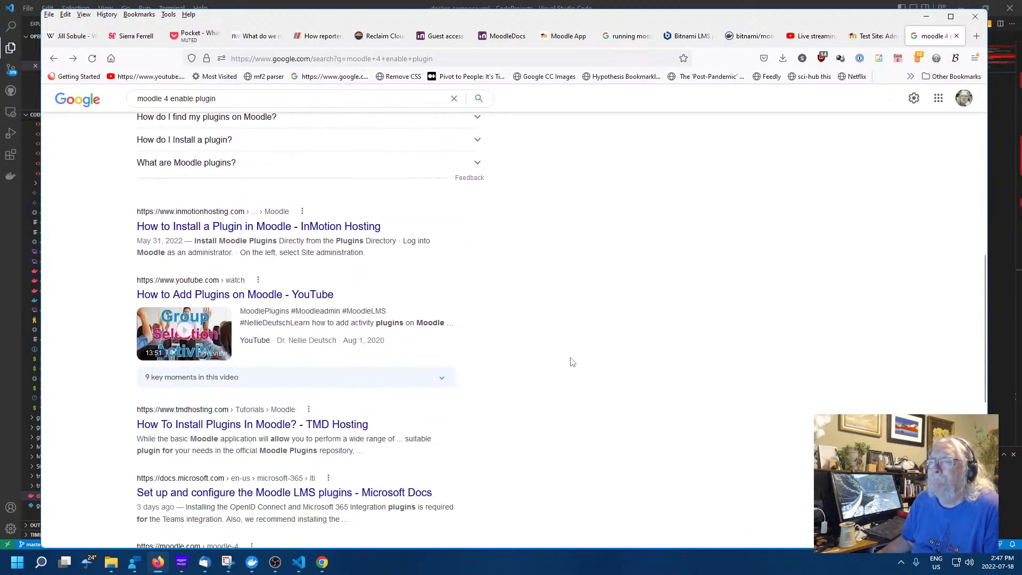
scroll(572, 362, "down", 2)
scroll(567, 354, "down", 5)
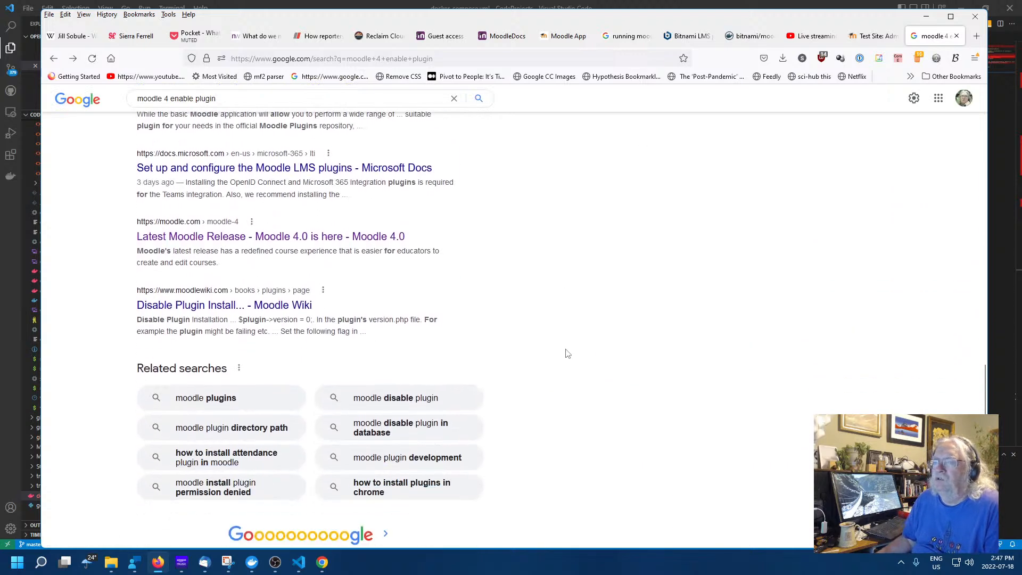
scroll(567, 353, "up", 10)
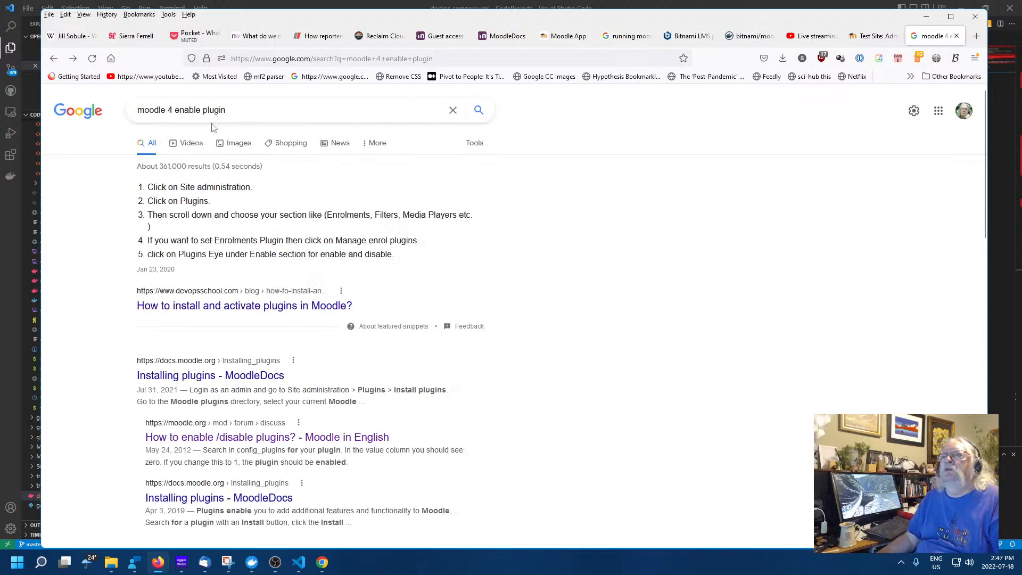
Rerun the search as 'moodle 4 "enable" plugin' and return to the Moodle tab
left_click(179, 111)
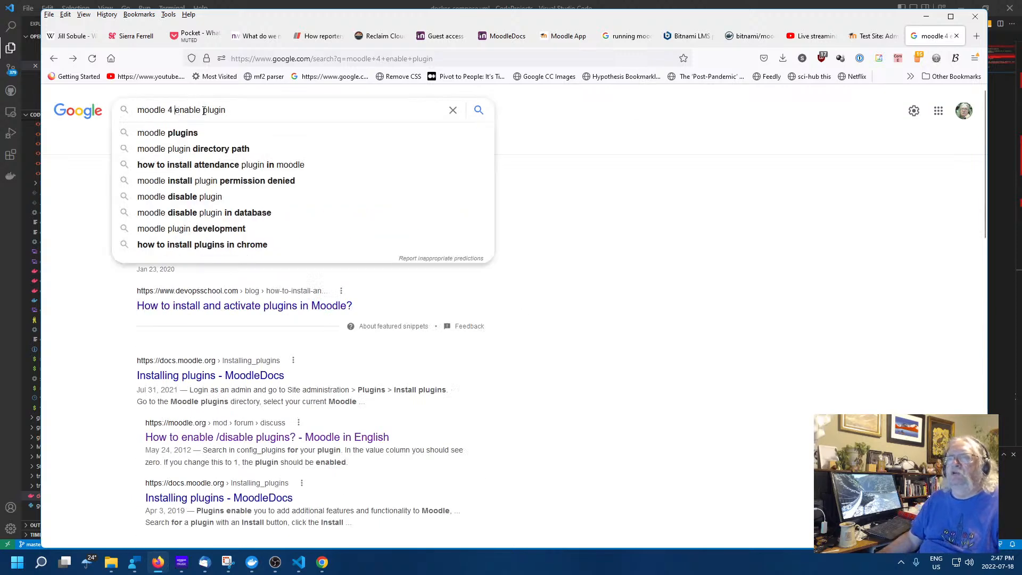
type("\"")
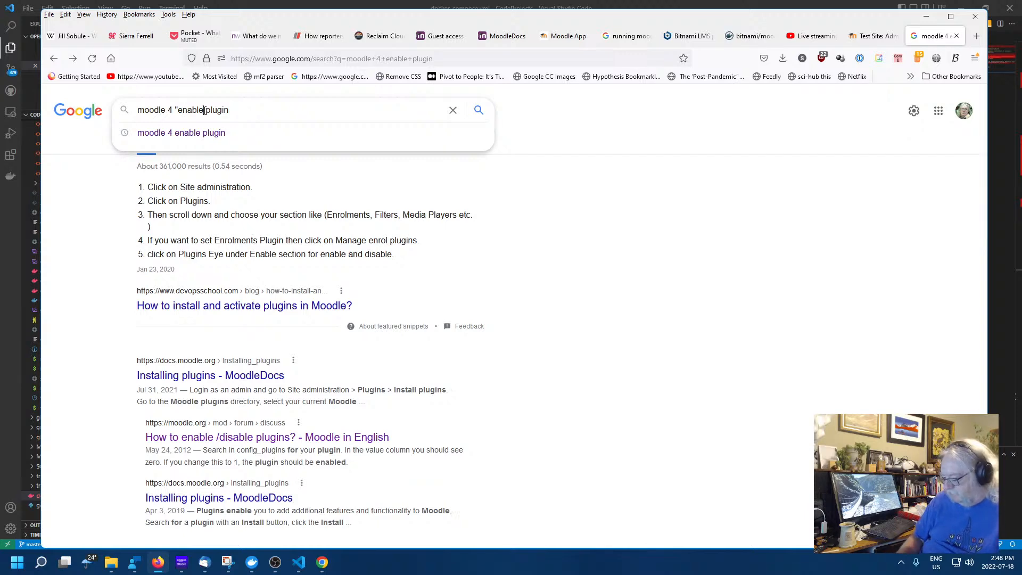
type("\"")
key("Return")
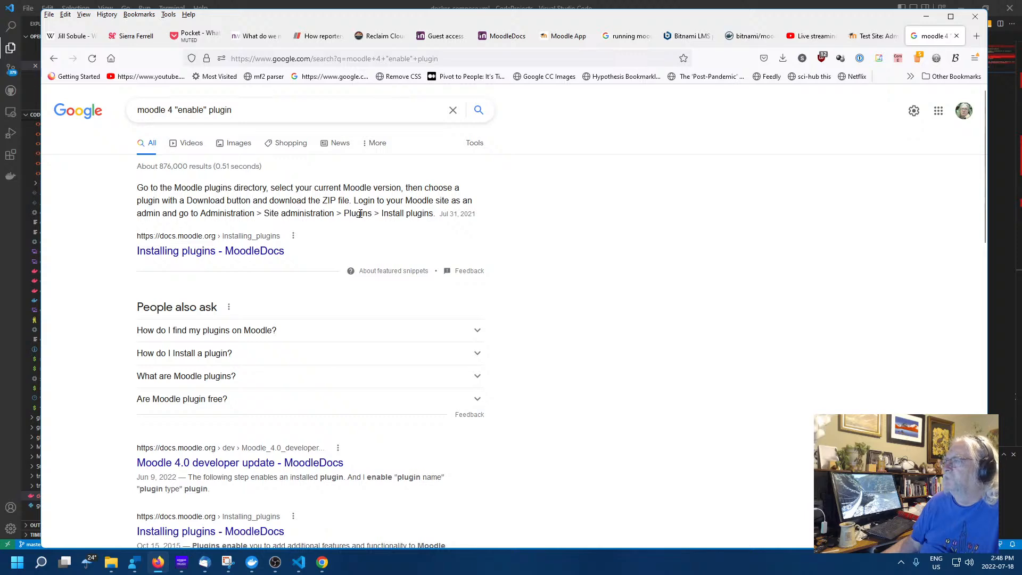
left_click(881, 37)
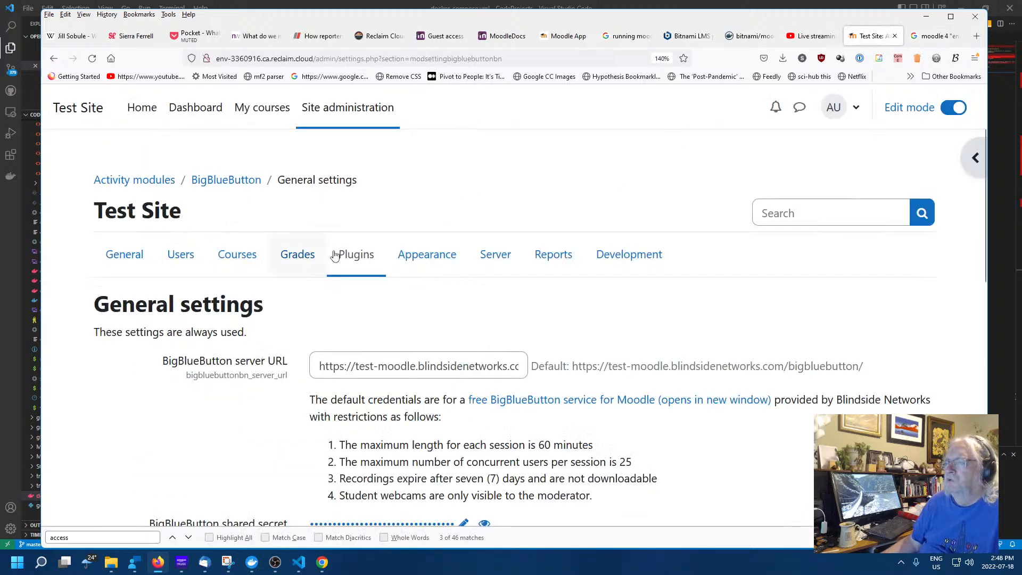
Go via Plugins > Install plugins to moodle.org's 'Installing plugins' directory page
left_click(357, 255)
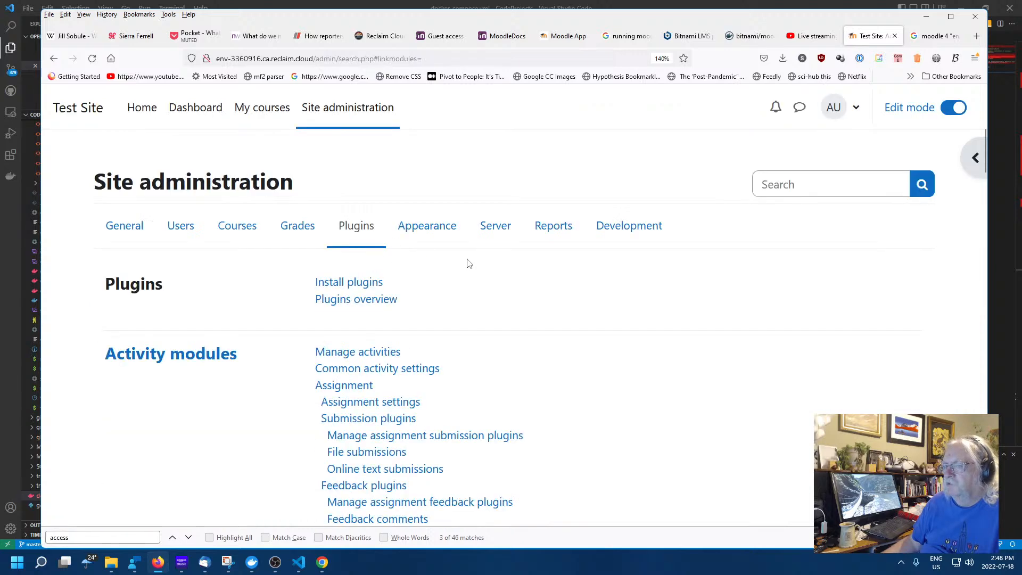
left_click(350, 282)
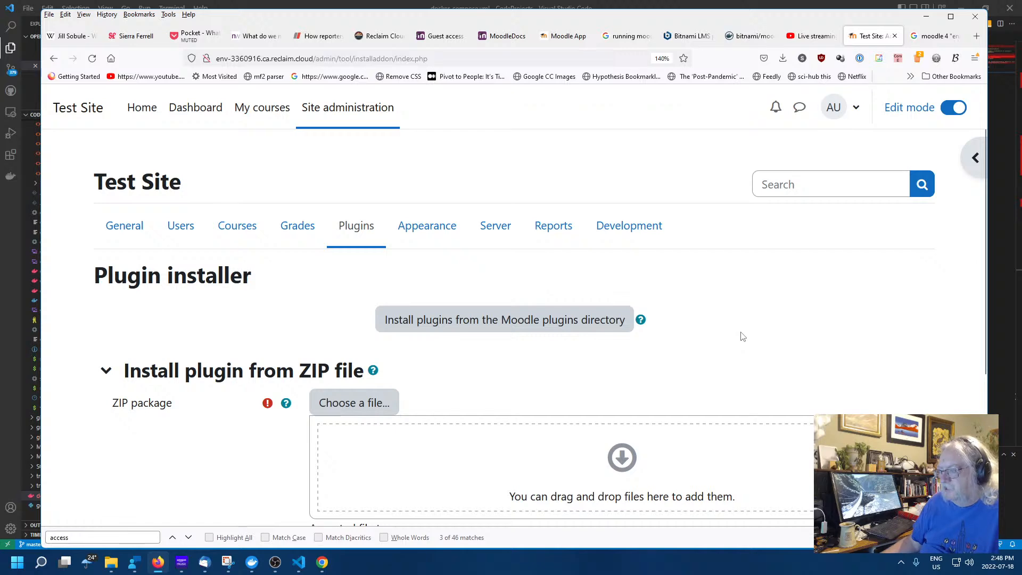
scroll(737, 333, "down", 3)
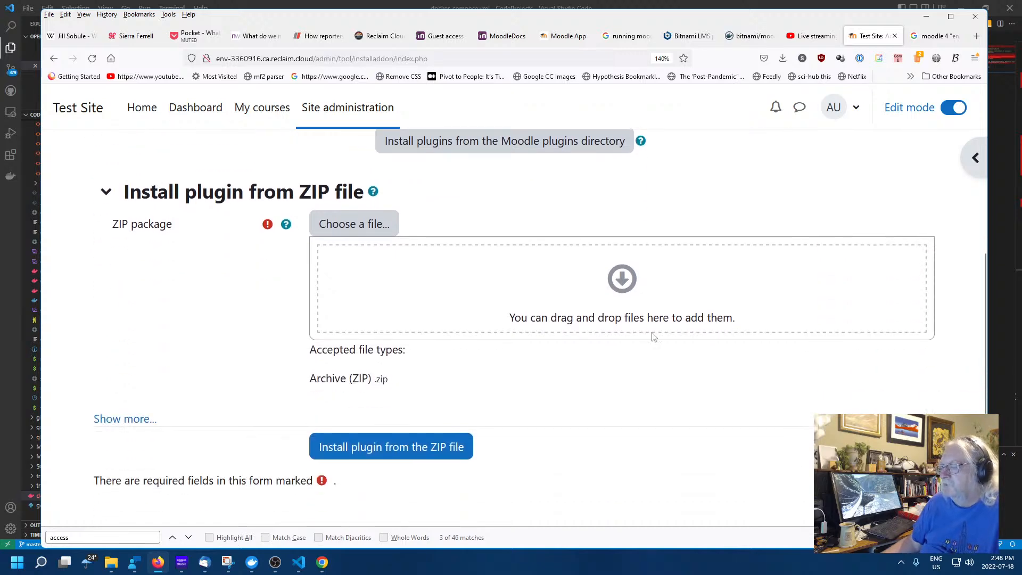
scroll(617, 402, "down", 1)
scroll(618, 401, "up", 4)
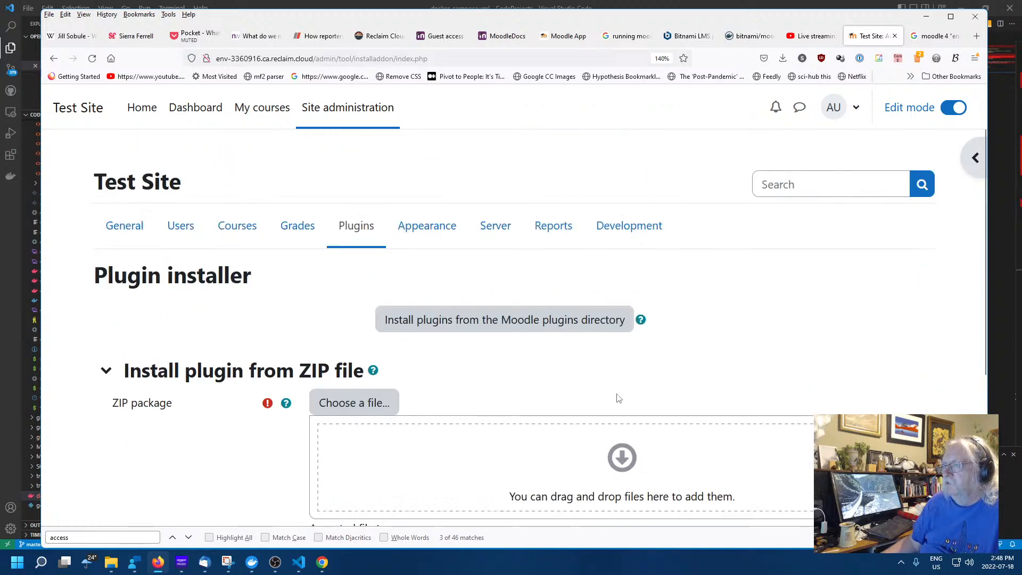
left_click(478, 319)
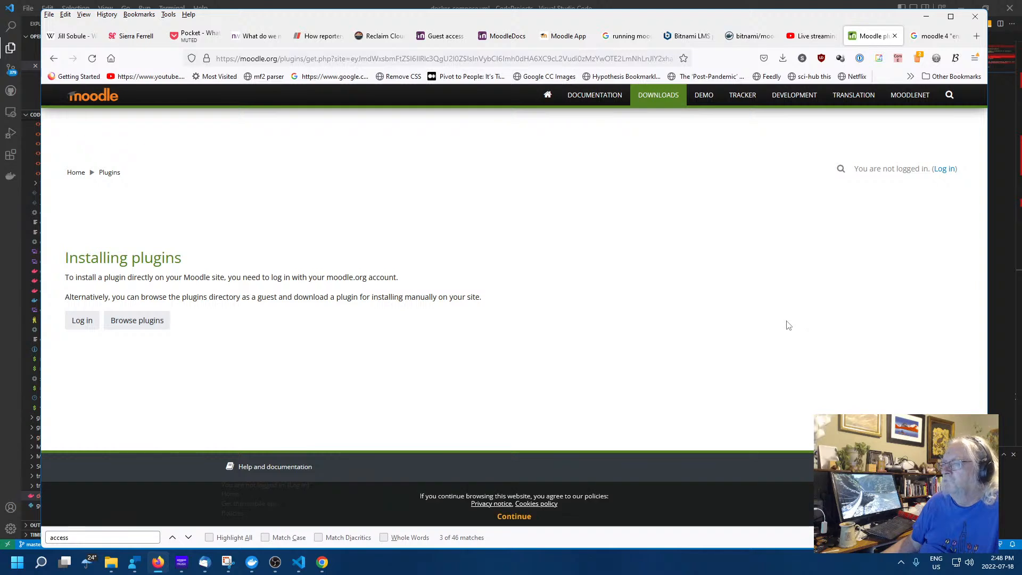
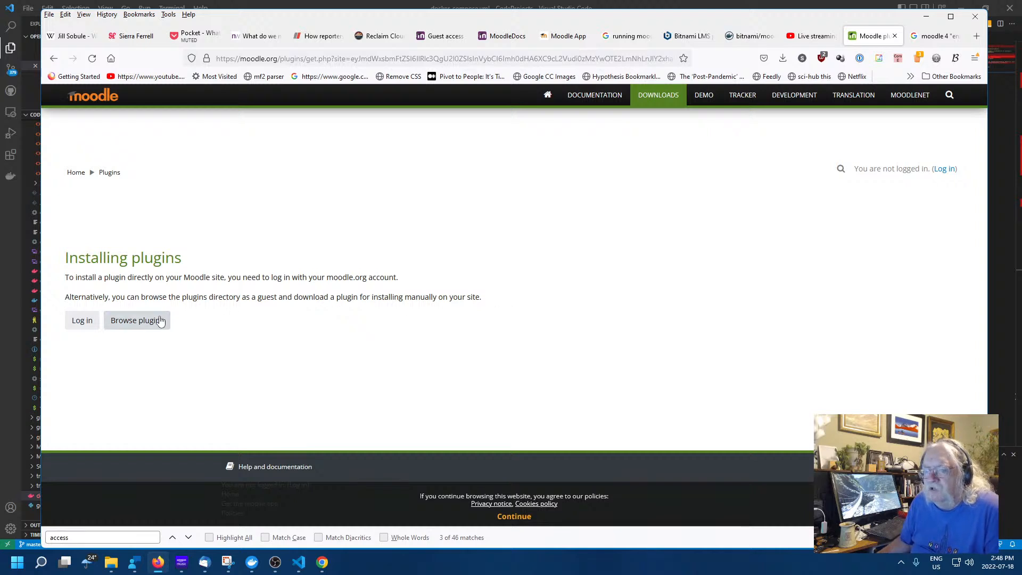
Browse the plugins directory as a guest and show the Zoom meeting plugin's versions, including v4.6.0
left_click(137, 322)
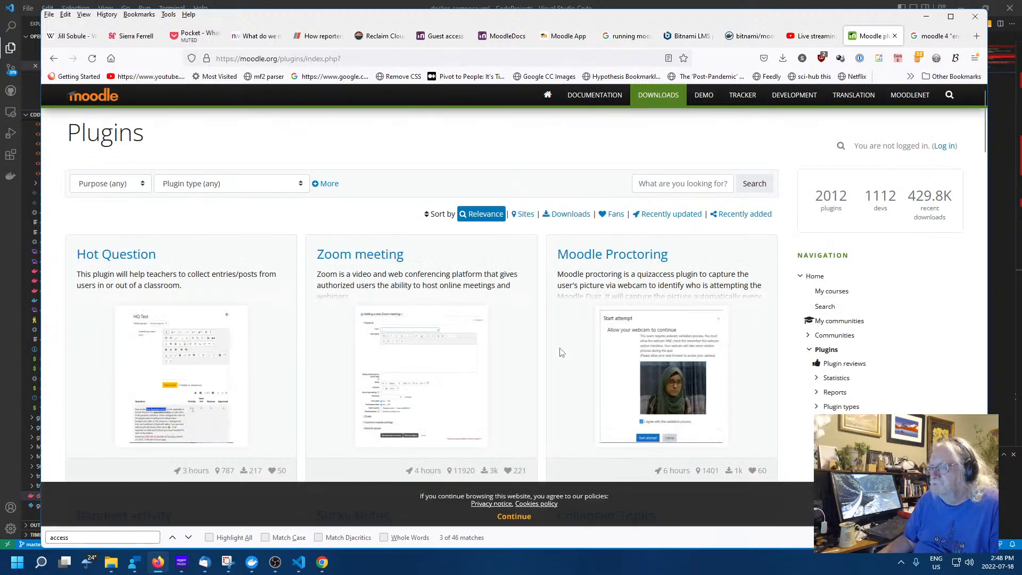
scroll(560, 352, "down", 2)
scroll(554, 348, "up", 2)
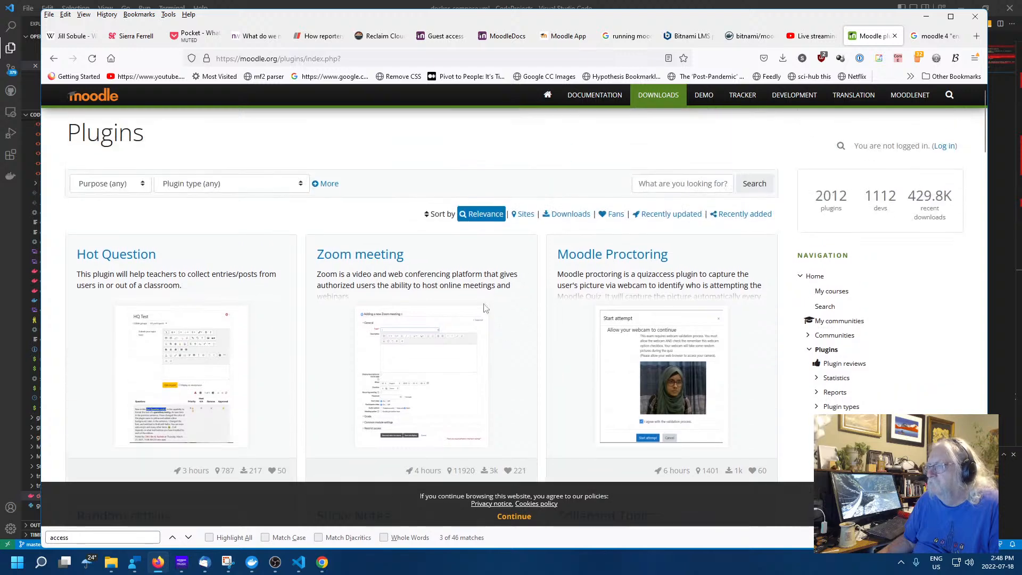
left_click(341, 254)
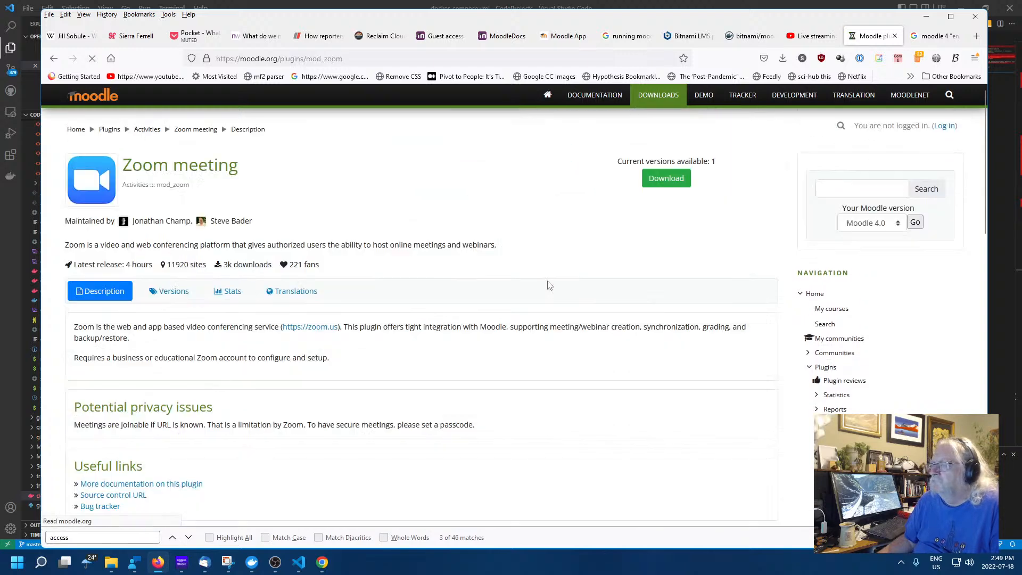
scroll(506, 293, "down", 2)
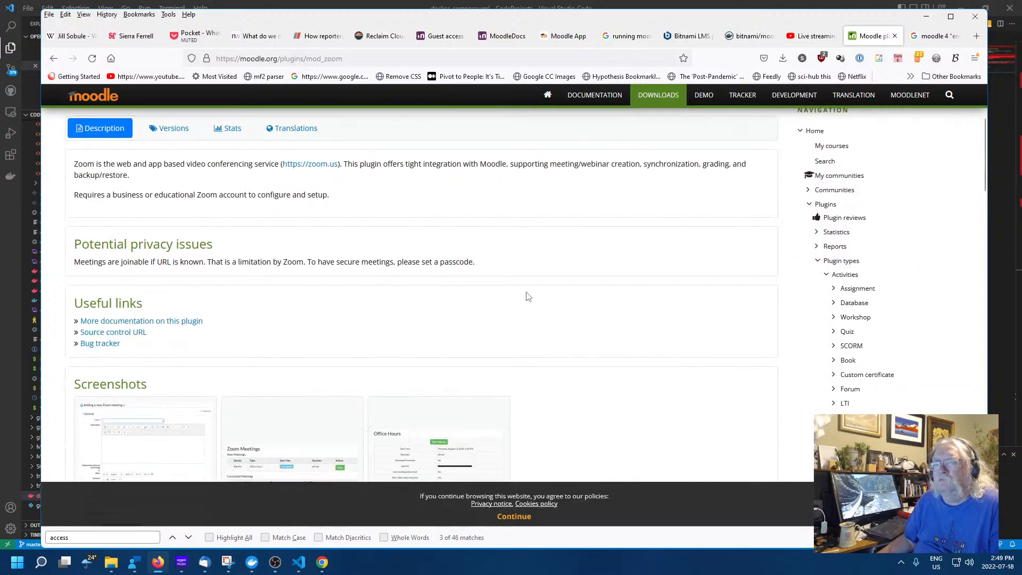
scroll(527, 298, "down", 7)
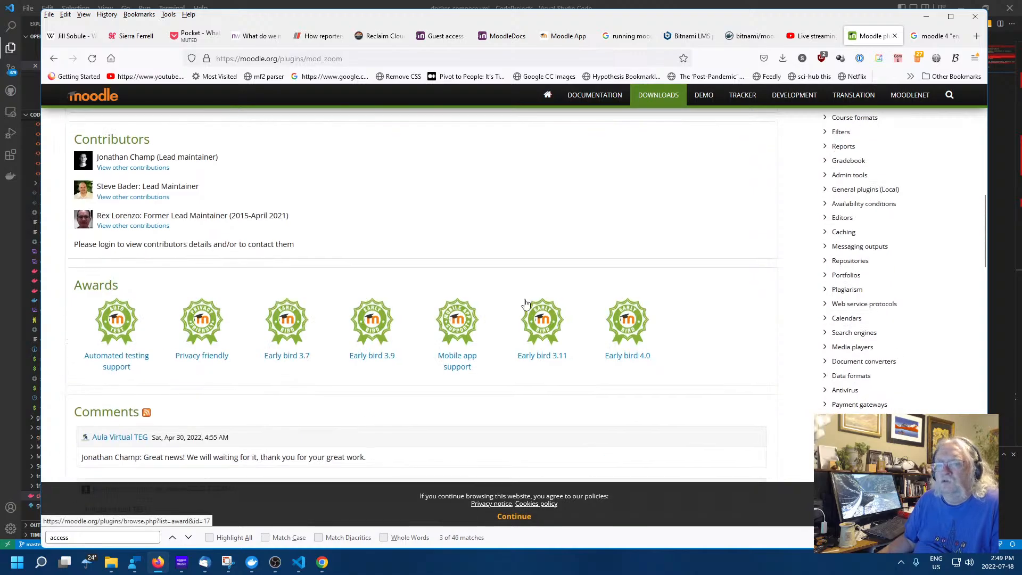
scroll(525, 302, "down", 12)
scroll(525, 299, "up", 12)
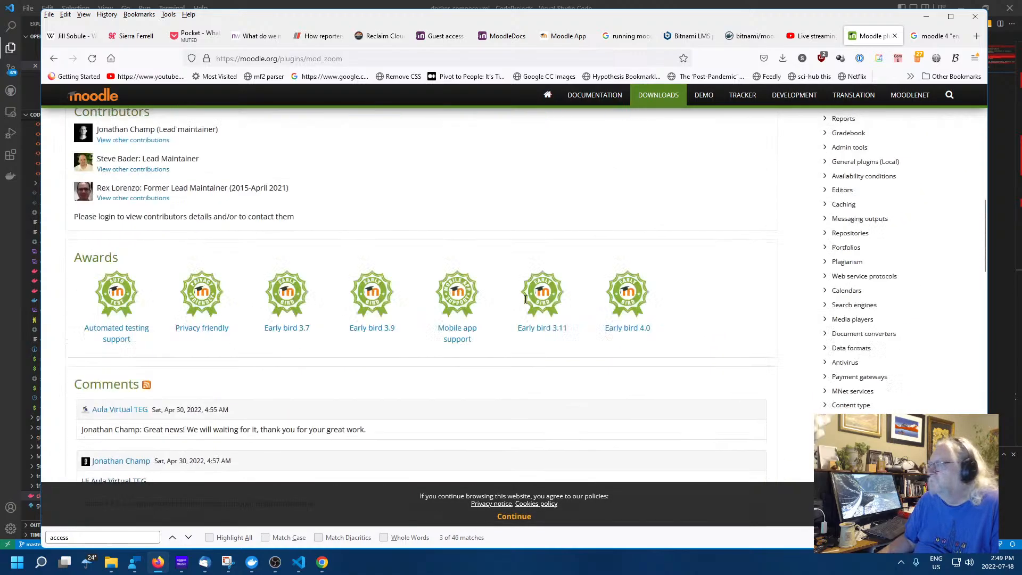
scroll(525, 299, "up", 10)
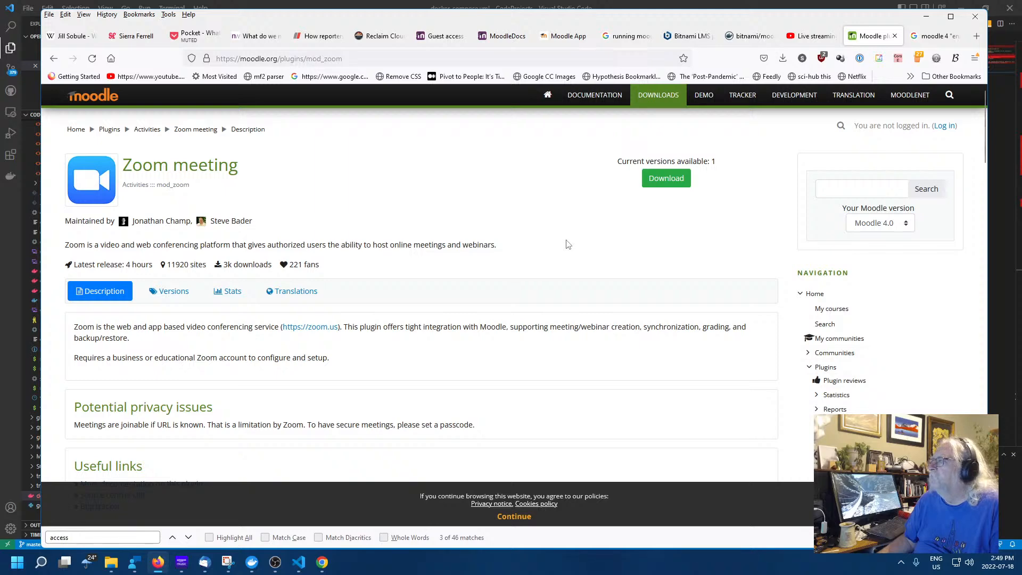
left_click(665, 178)
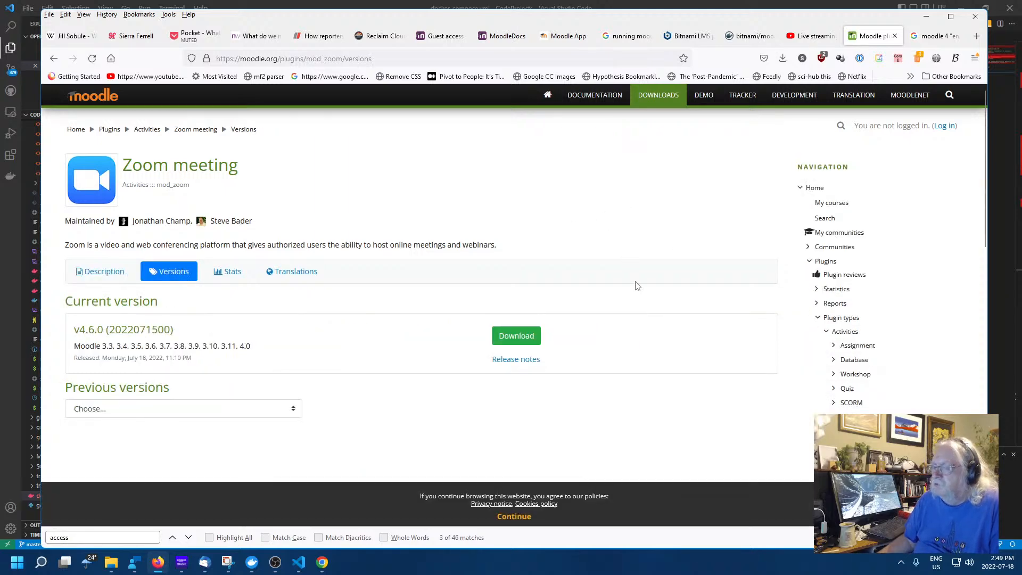
Download the Zoom meeting v4.6.0 ZIP and reveal it in its folder
left_click(526, 337)
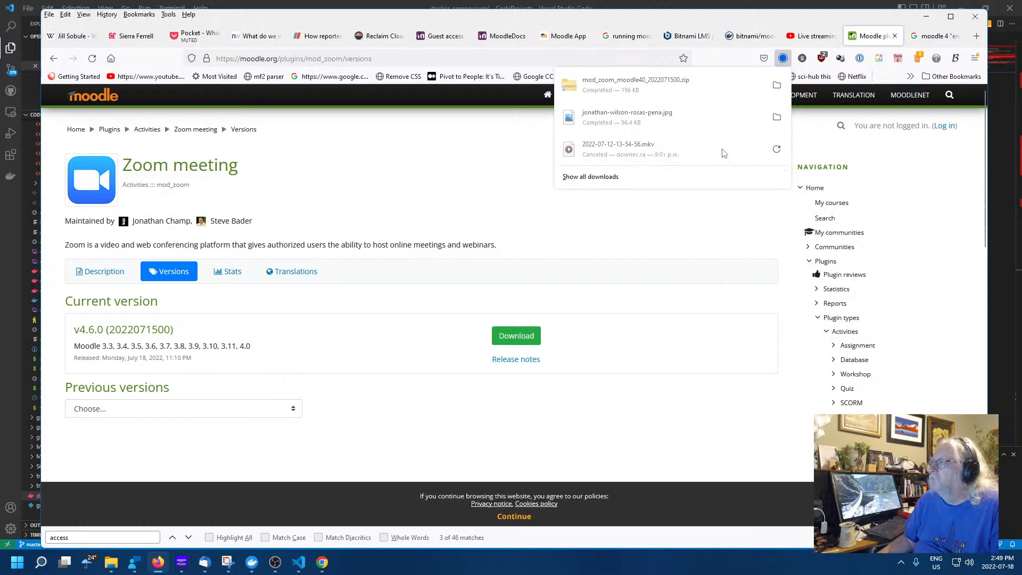
right_click(613, 89)
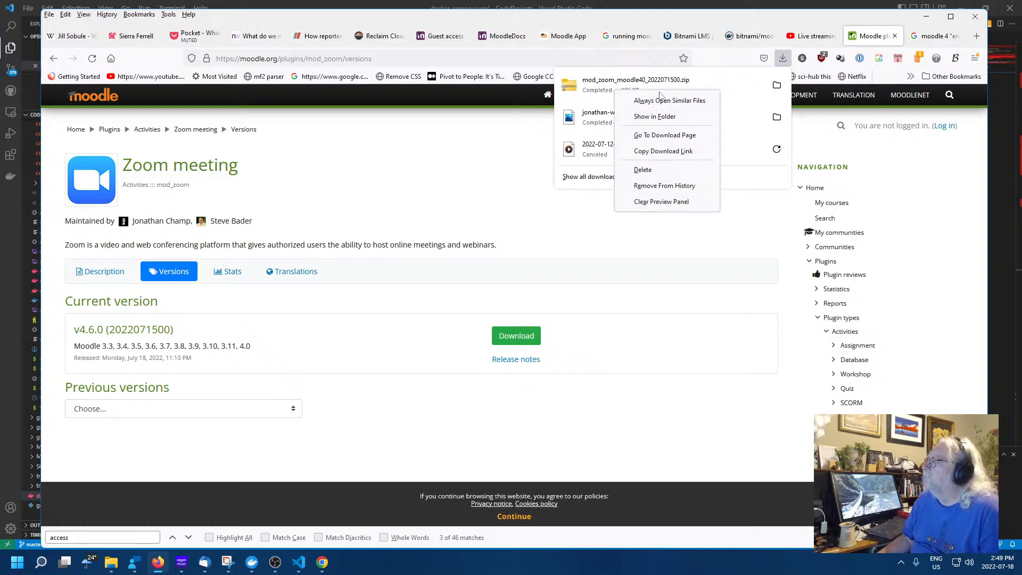
left_click(658, 117)
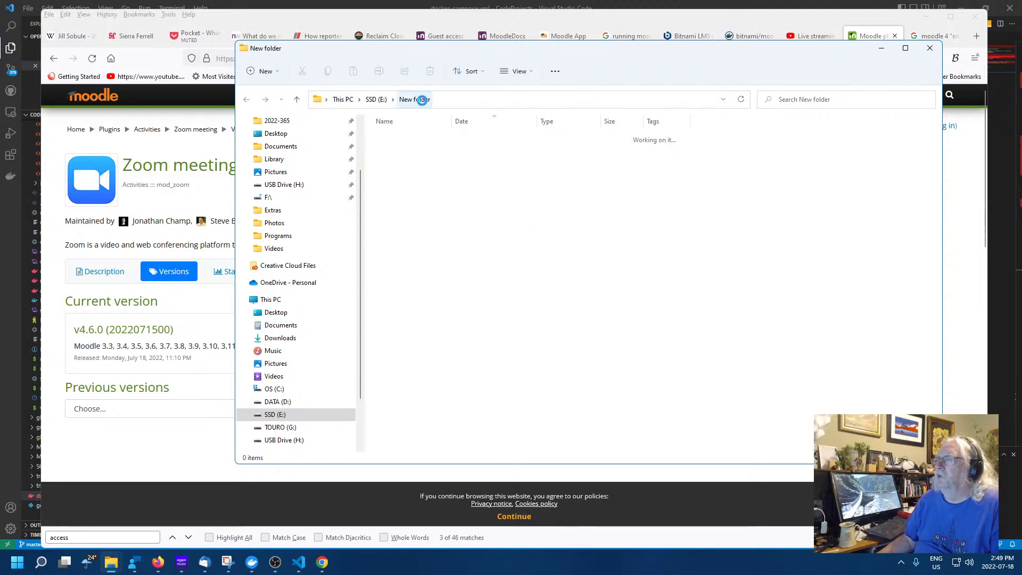
left_click(537, 16)
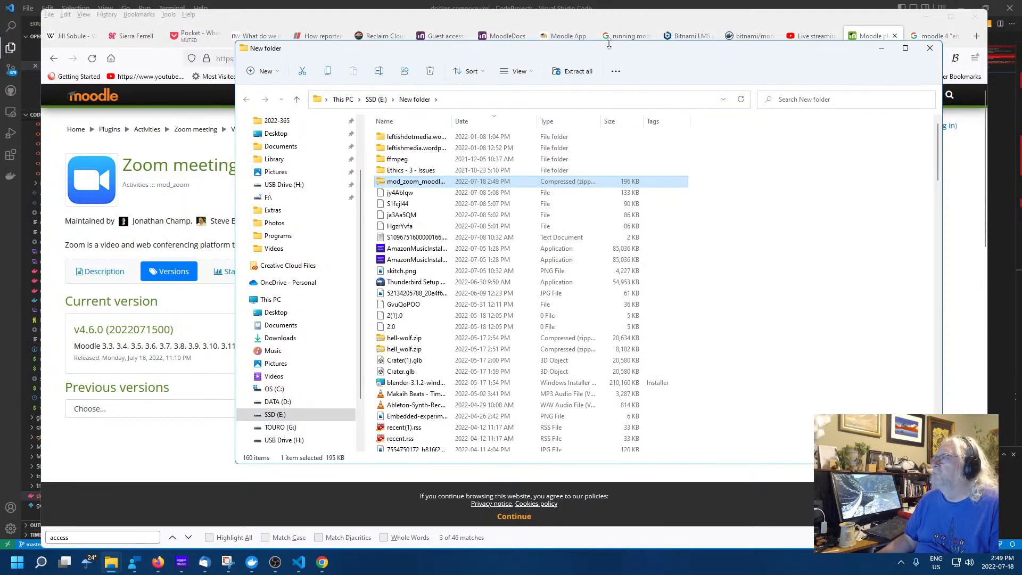
left_click_drag(553, 51, 477, 107)
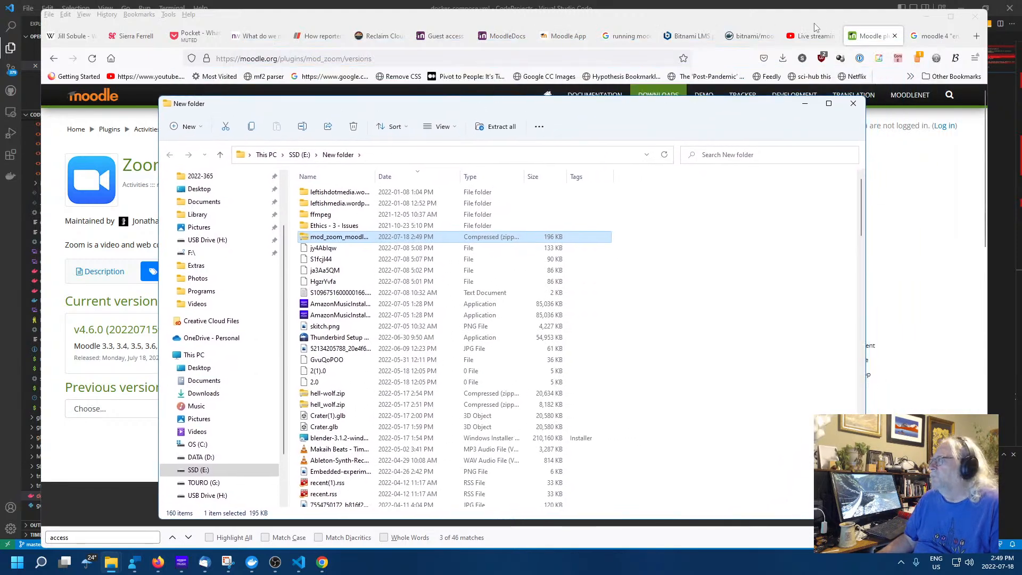
Return to the test site's Install plugins page through the Back history
left_click(932, 36)
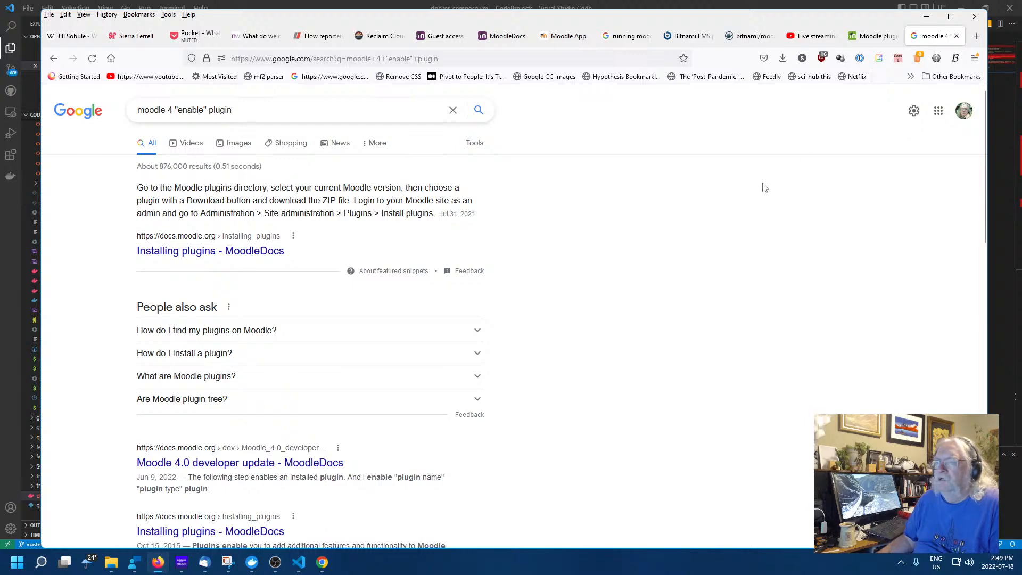
left_click(874, 38)
left_click(554, 208)
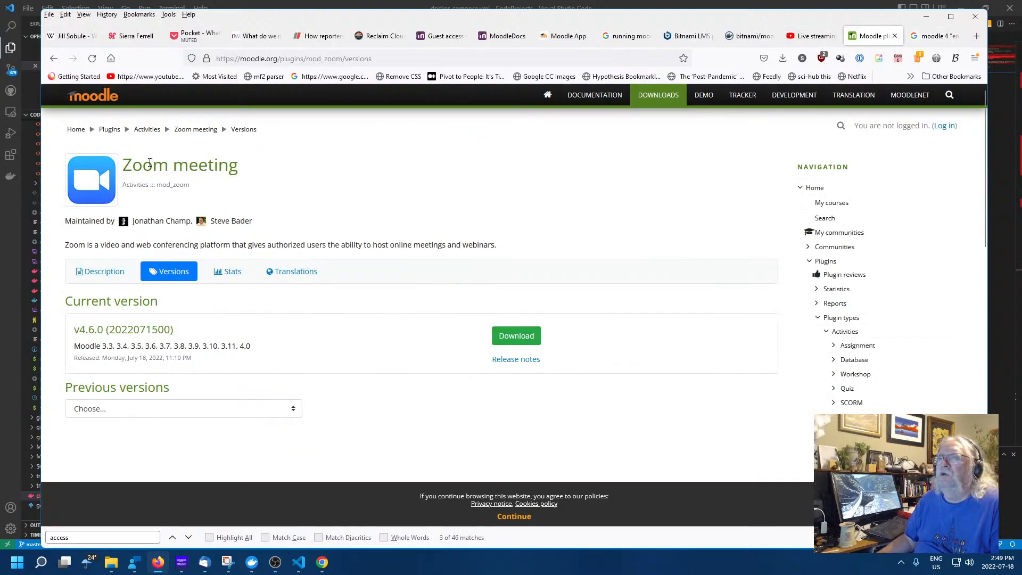
right_click(57, 62)
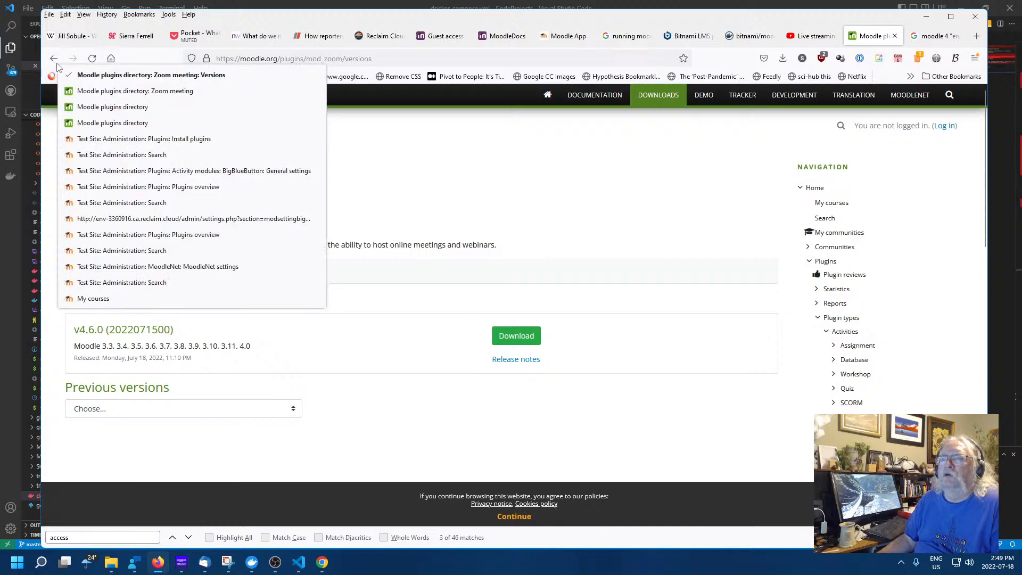
left_click(108, 139)
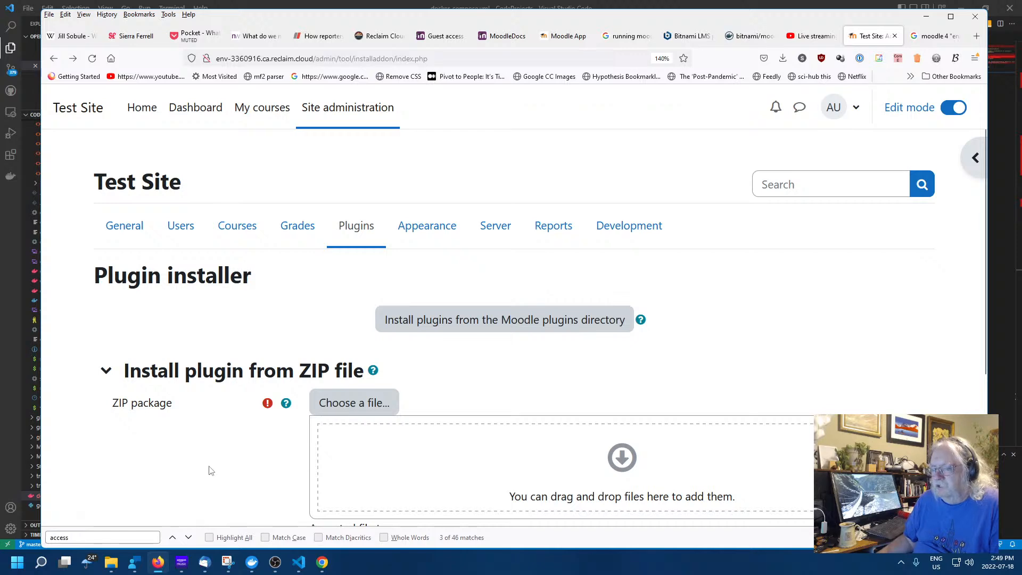
Start a file upload in the ZIP picker and browse to New folder on SSD (E:)
scroll(206, 468, "down", 4)
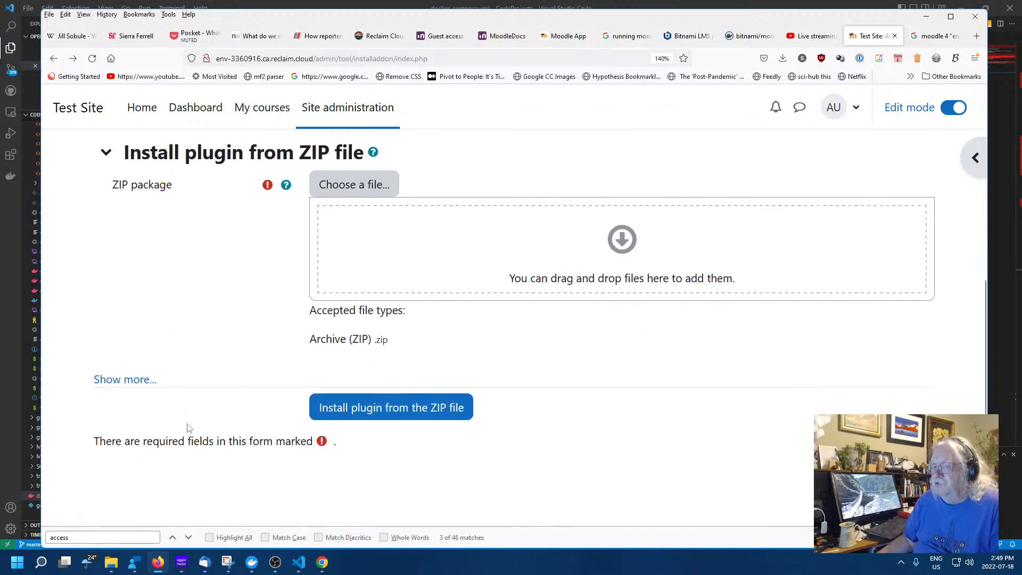
left_click(354, 186)
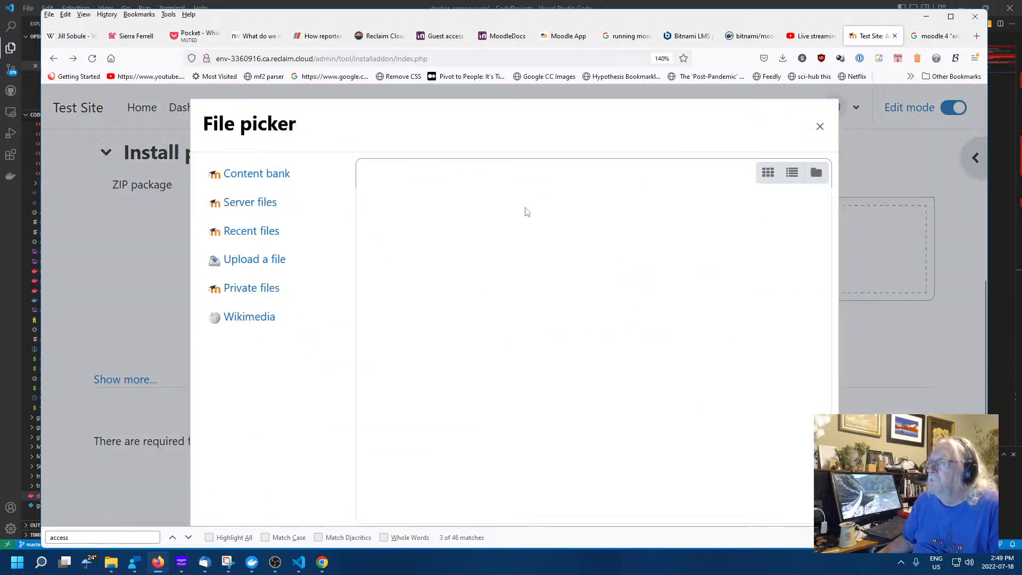
left_click(258, 263)
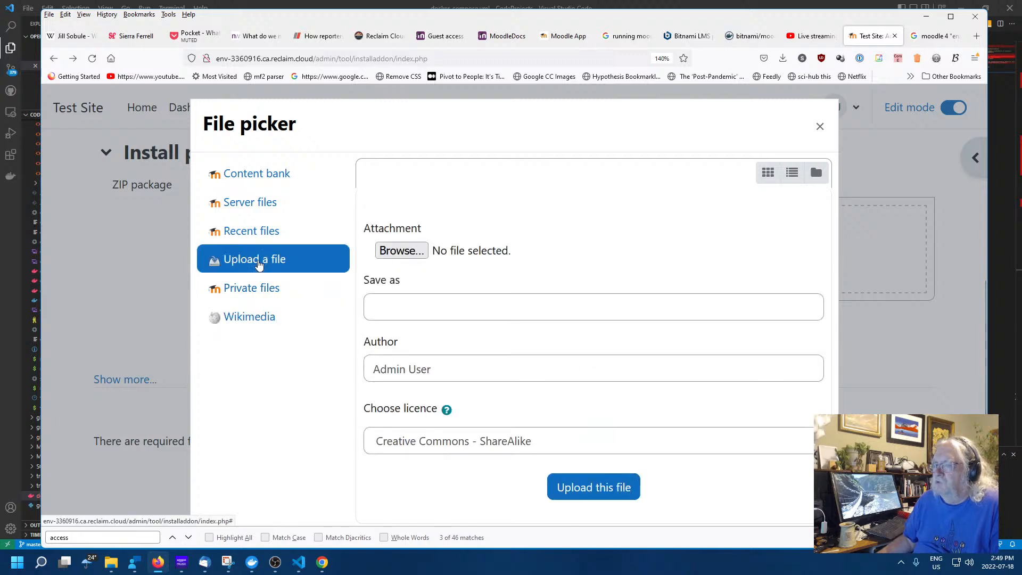
left_click(403, 250)
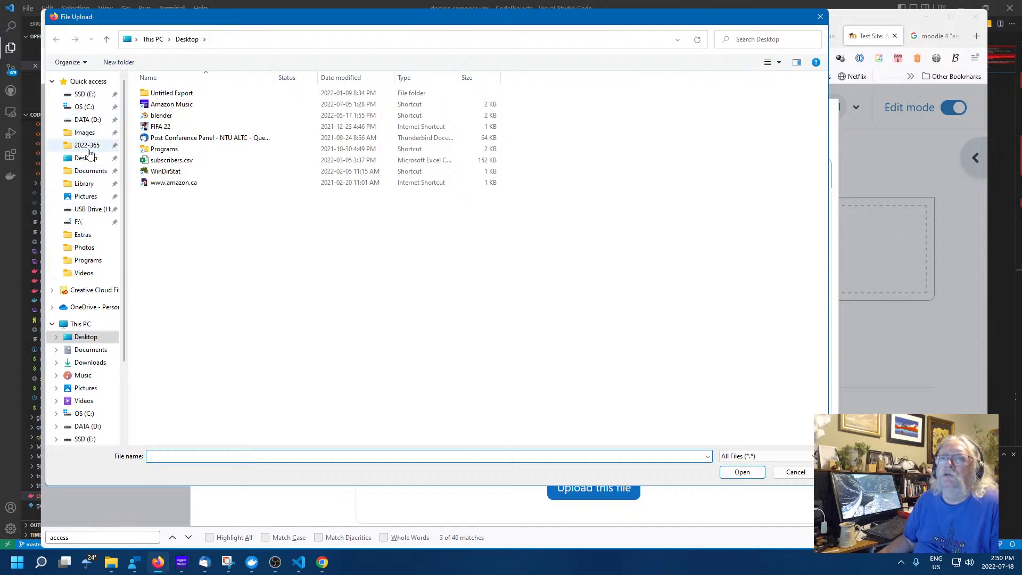
scroll(80, 107, "up", 1)
left_click(83, 94)
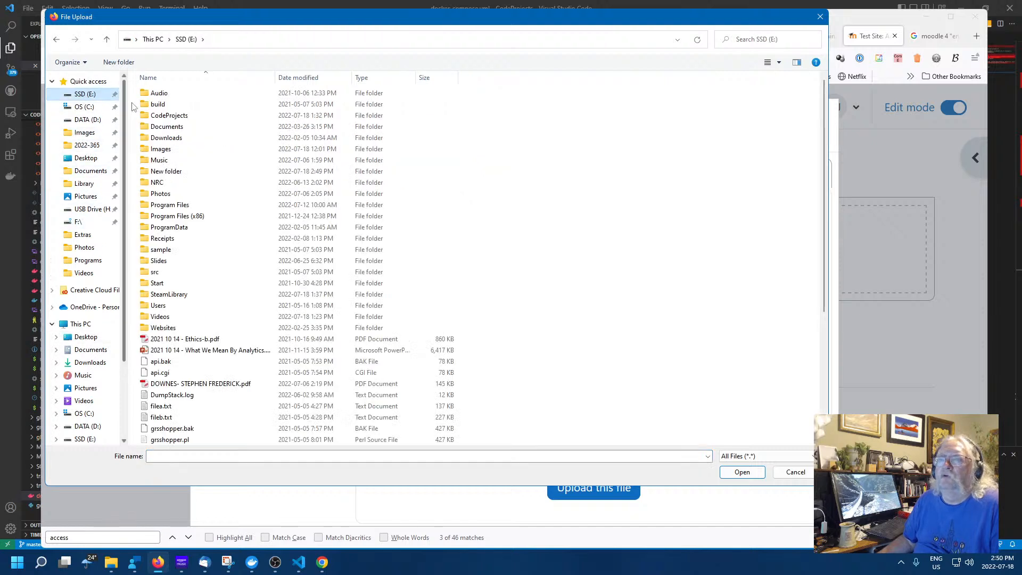
left_click(164, 173)
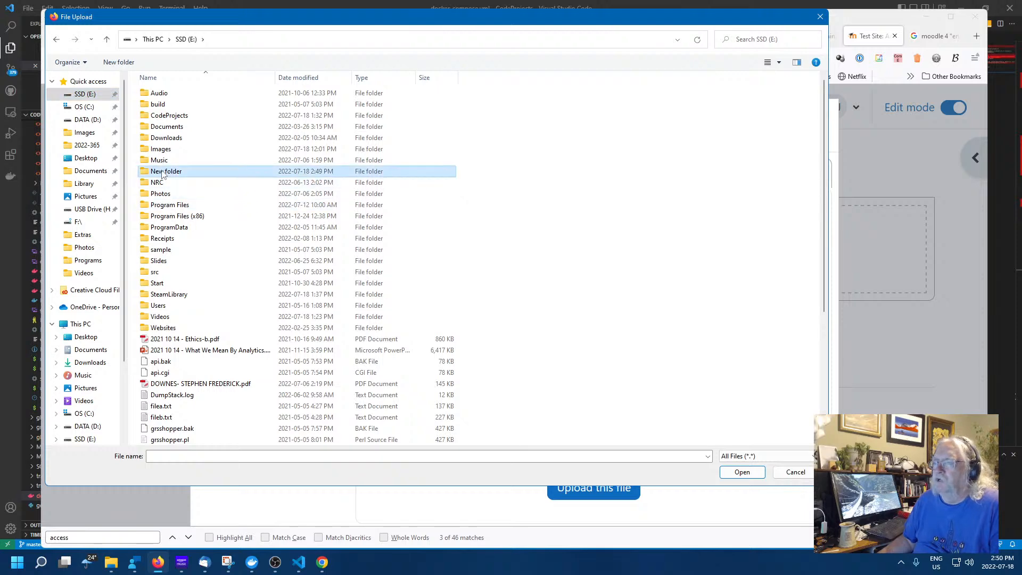
double_click(160, 172)
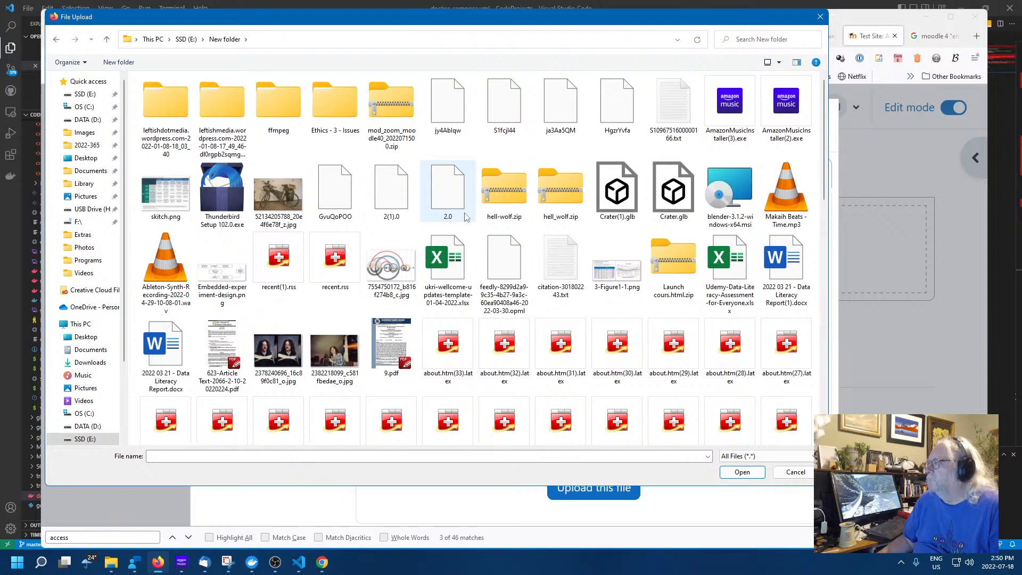
List the files in detail, newest first, and choose mod_zoom_moodle40_2022071500.zip
scroll(465, 217, "down", 15)
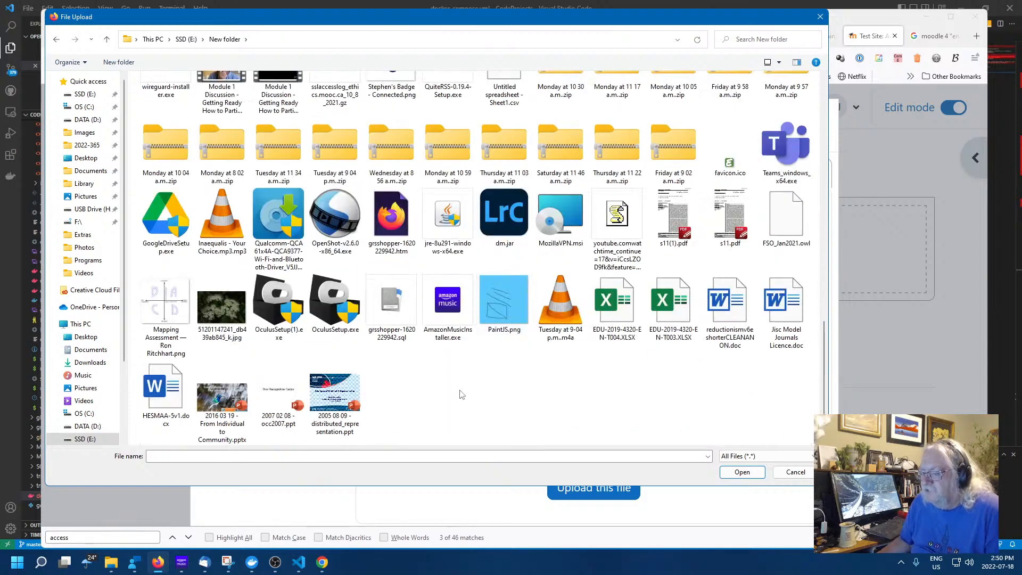
scroll(461, 394, "up", 15)
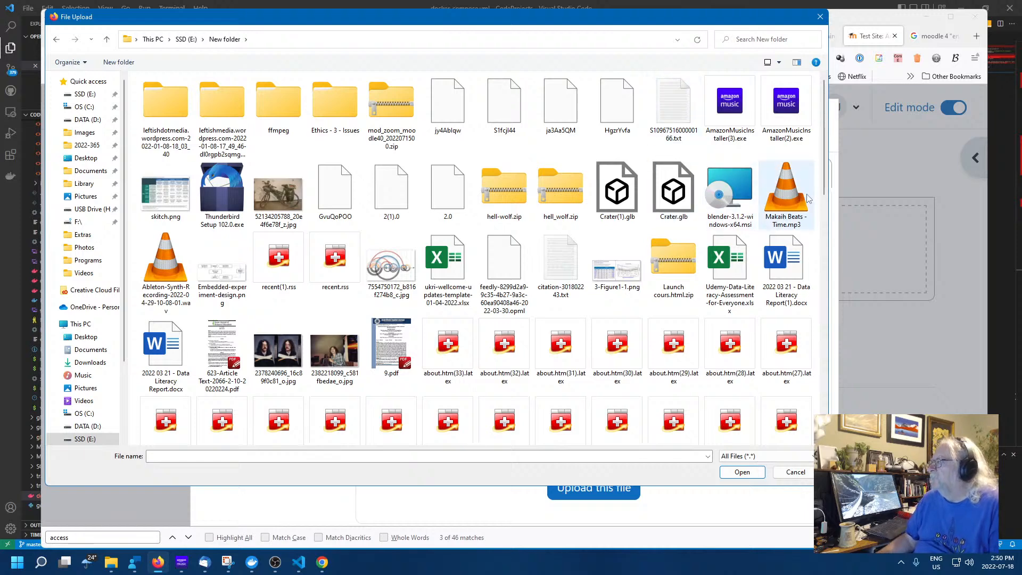
left_click(779, 64)
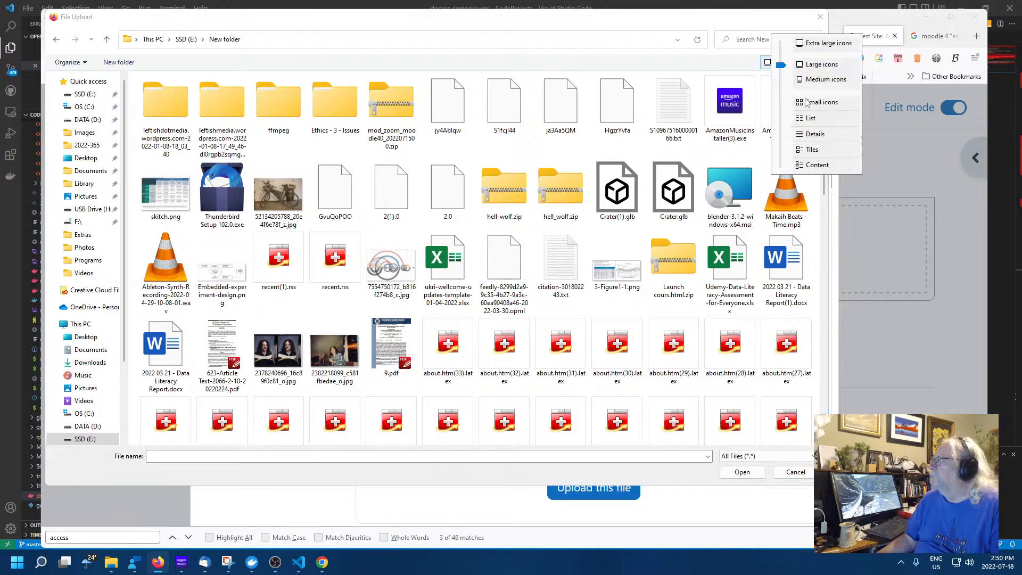
left_click(811, 135)
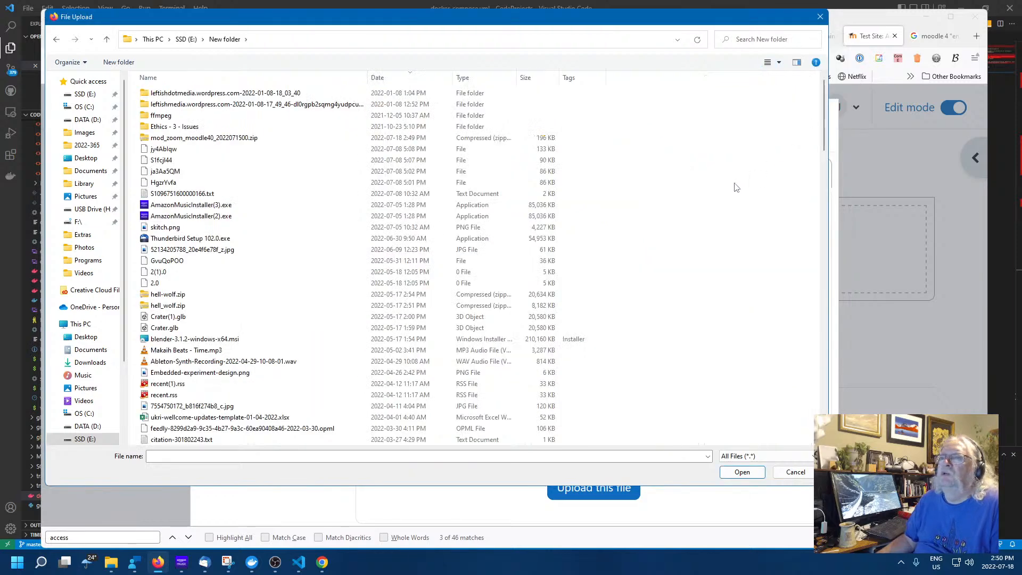
left_click(385, 79)
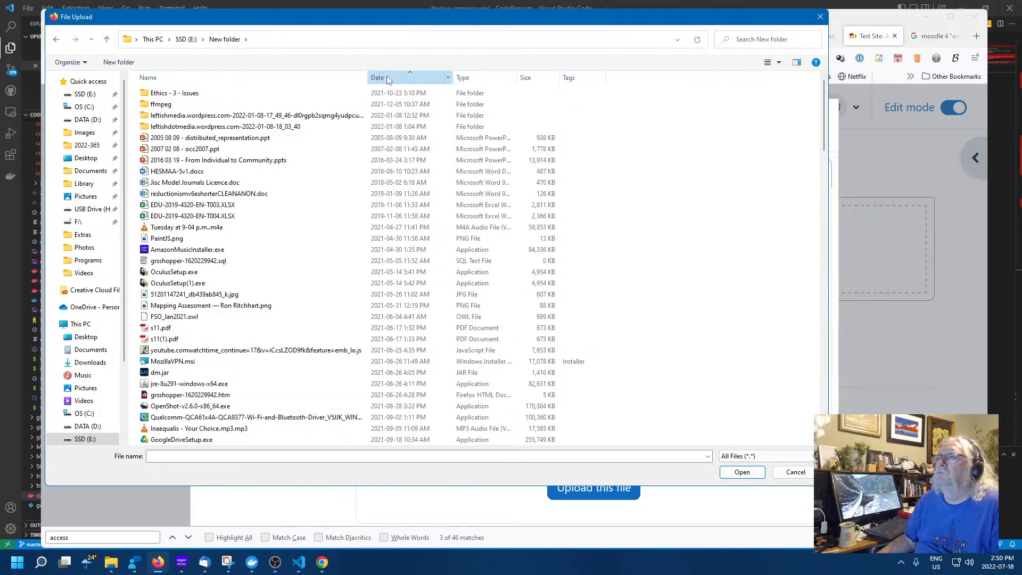
left_click(386, 79)
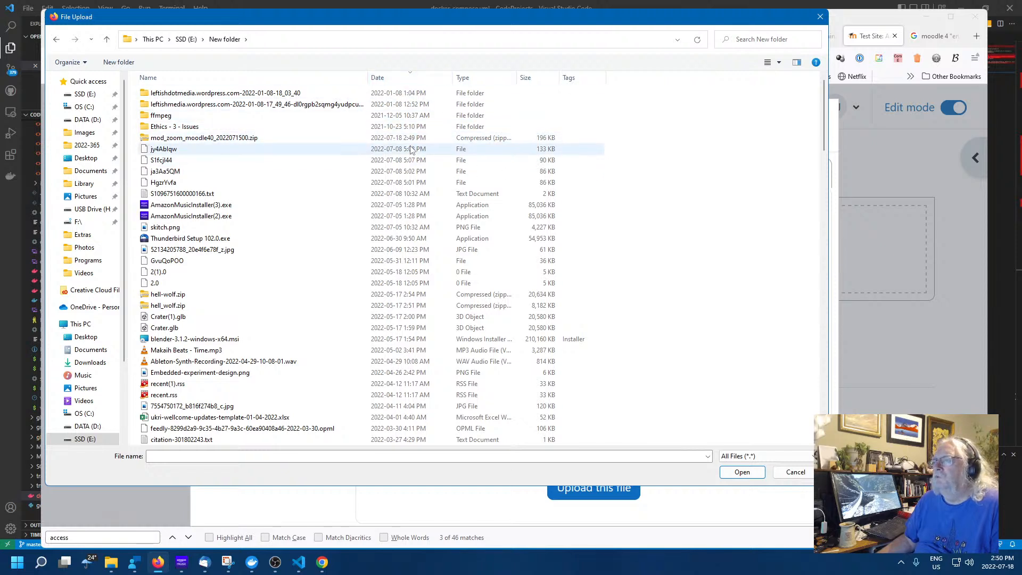
left_click(211, 140)
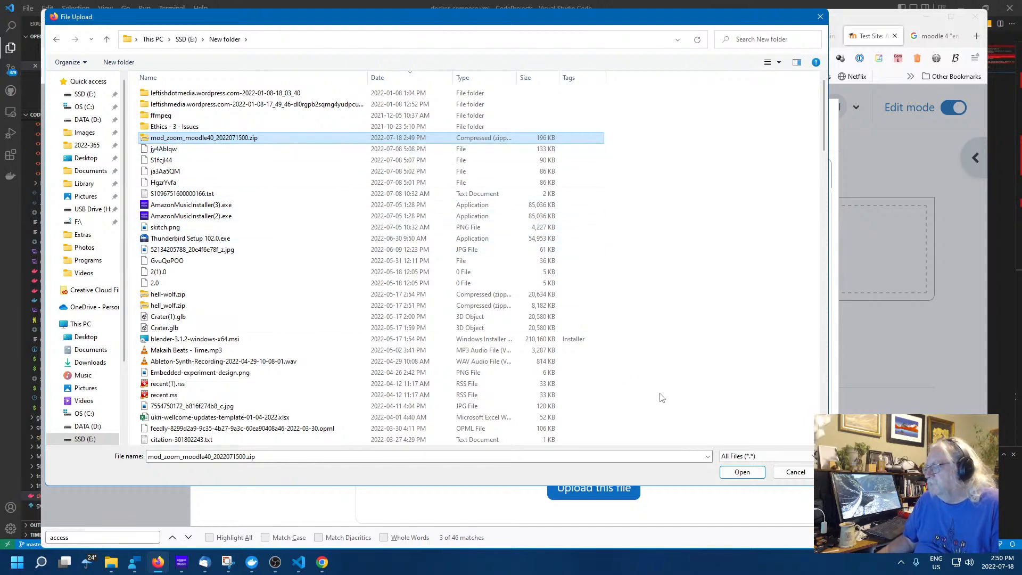
left_click(740, 474)
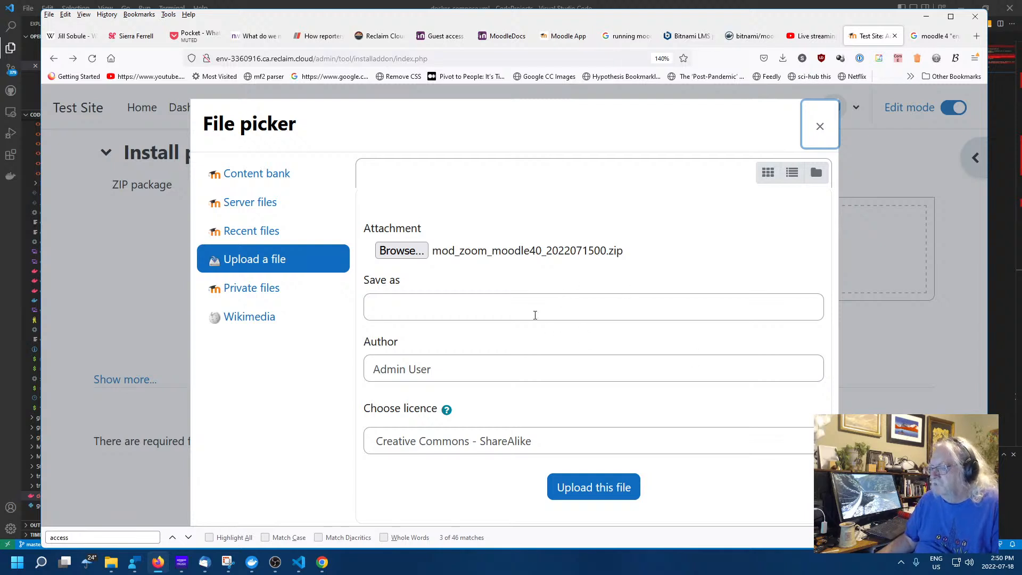
Save the upload as 'Zoom' and attach it to the install form
left_click(511, 305)
type("Z")
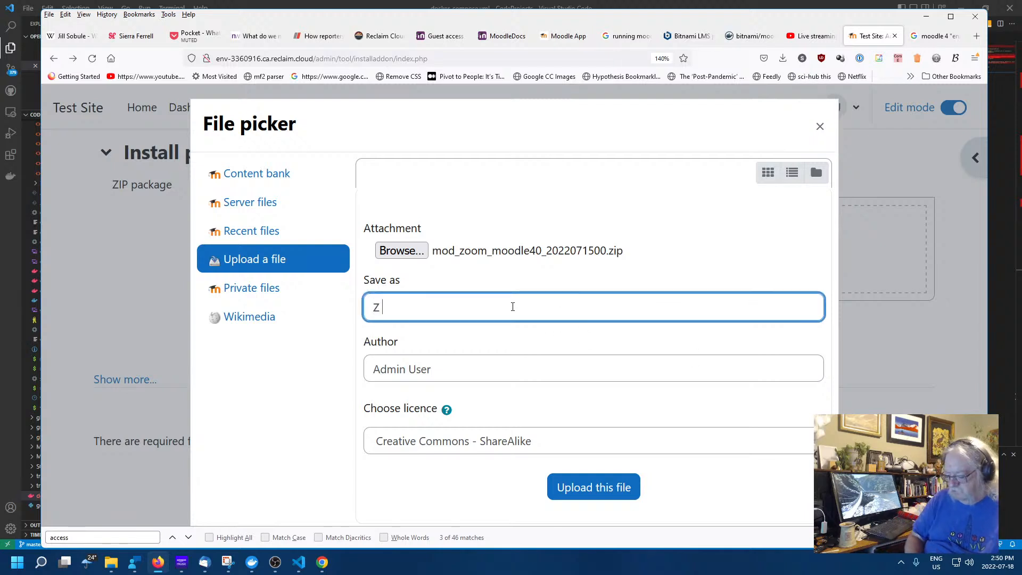
type(" oom")
key("BackSpace")
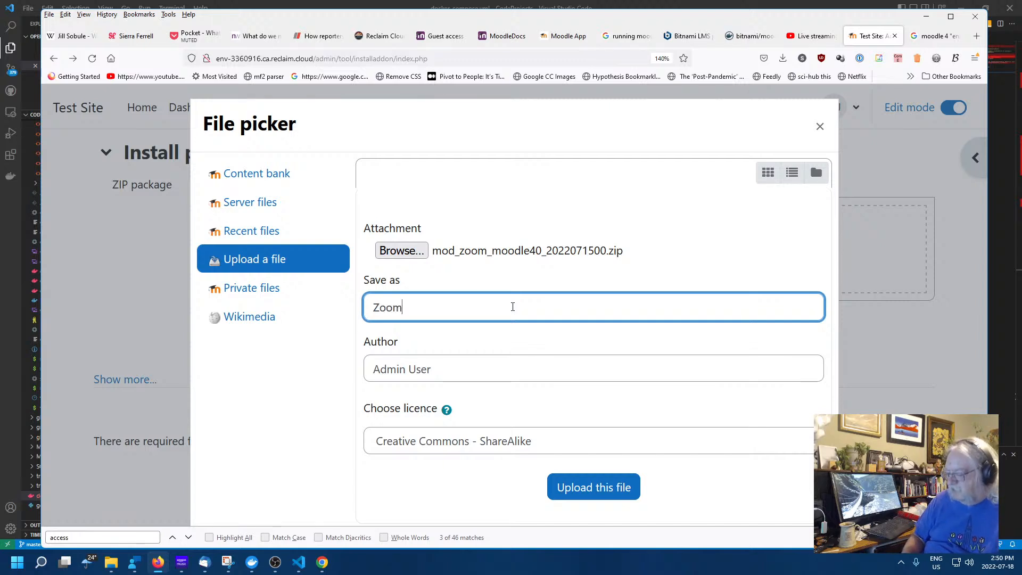
left_click(587, 489)
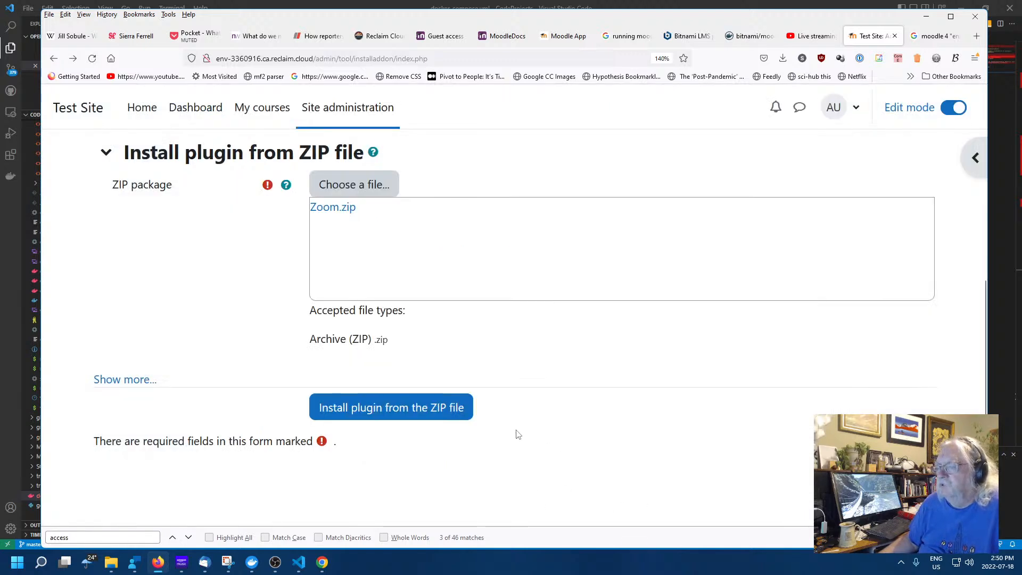
Install the Zoom package from the ZIP, continue past validation, and pass the server environment checks
left_click(426, 412)
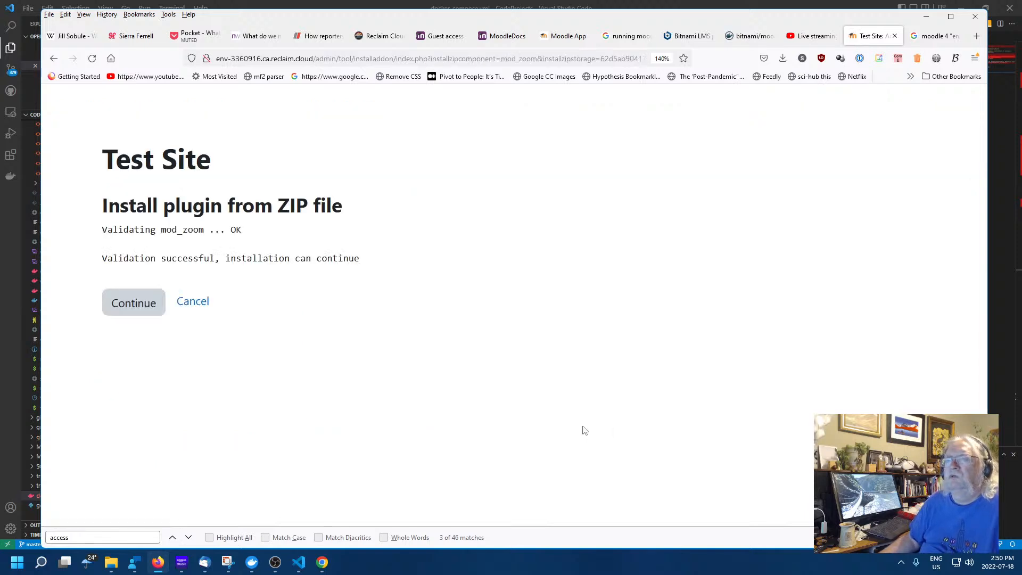
left_click(128, 302)
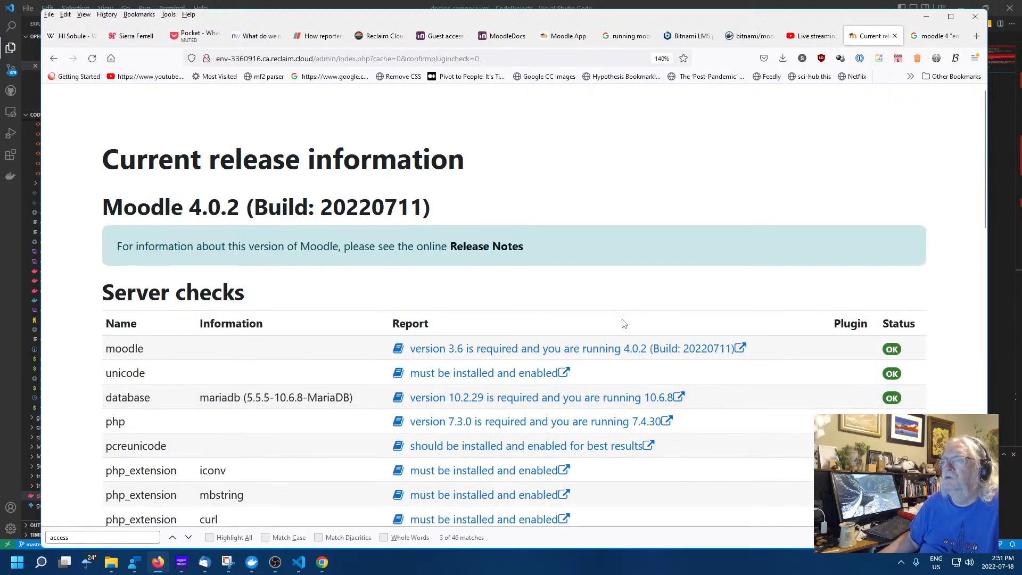
scroll(594, 308, "down", 7)
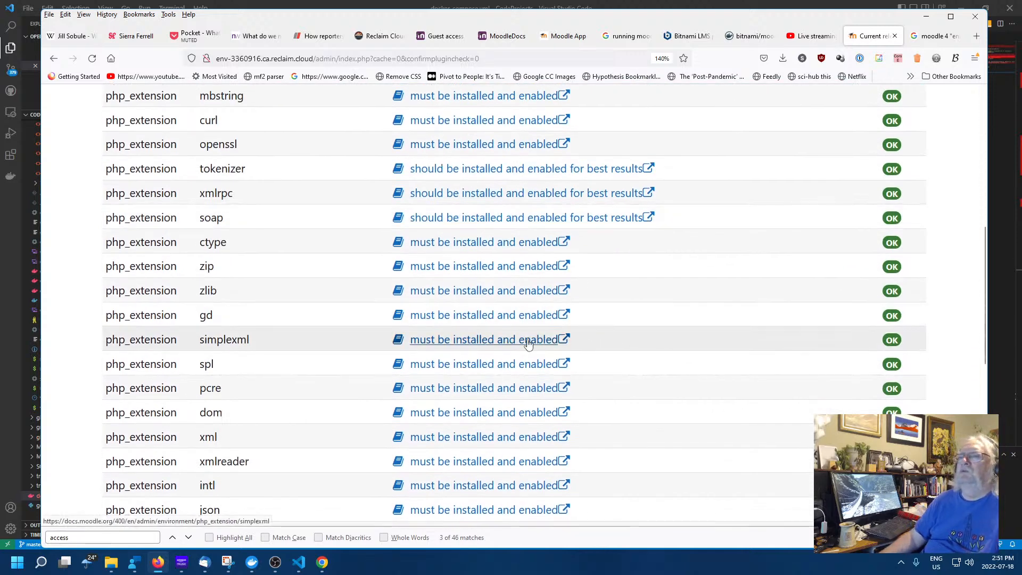
scroll(530, 344, "up", 7)
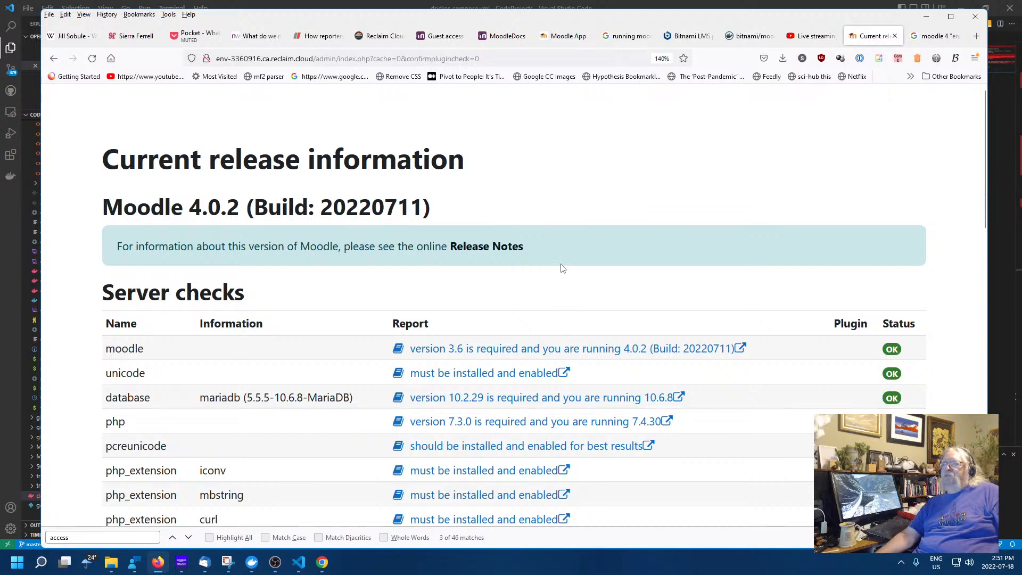
scroll(575, 287, "down", 3)
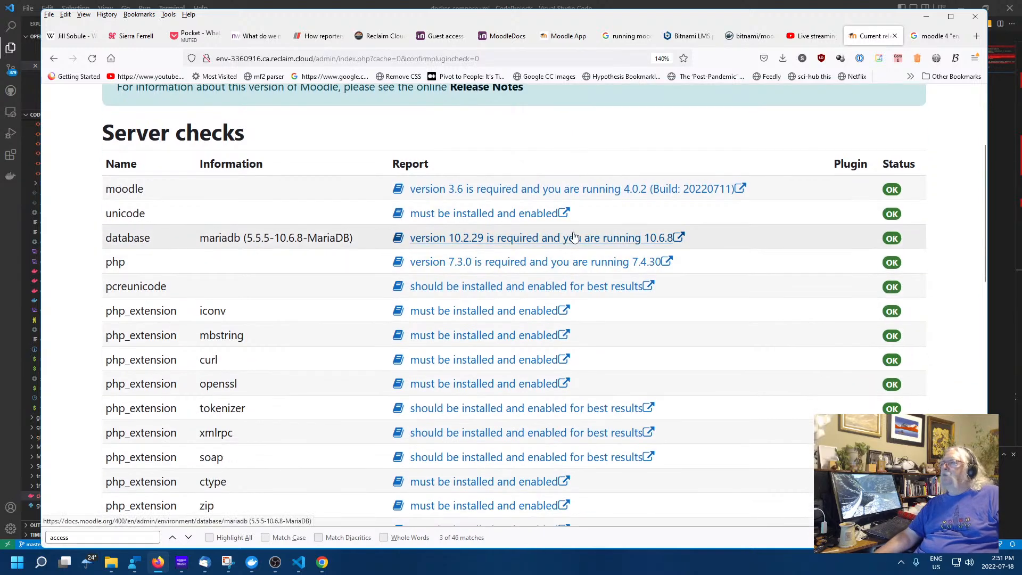
scroll(696, 251, "down", 11)
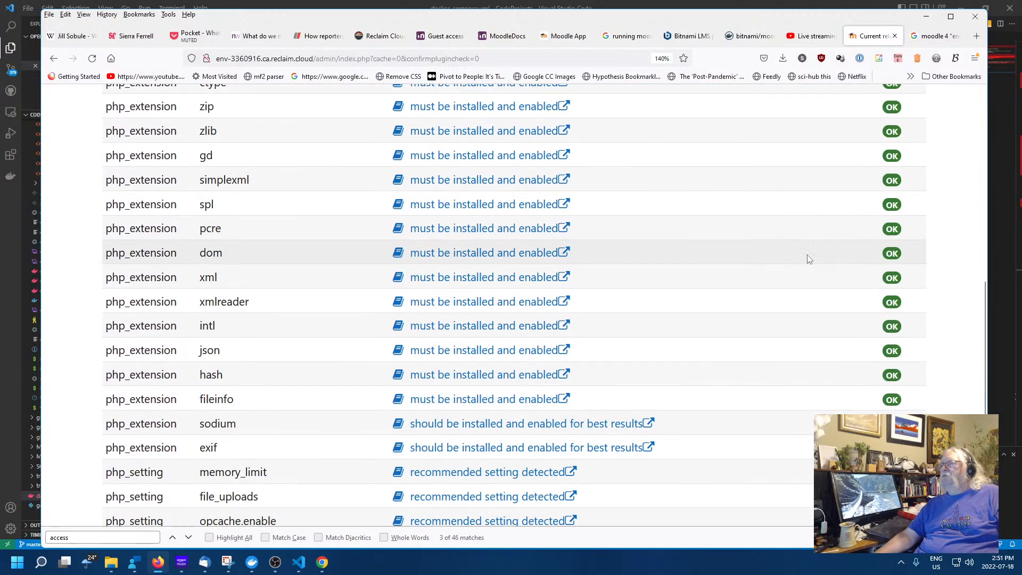
scroll(808, 258, "down", 2)
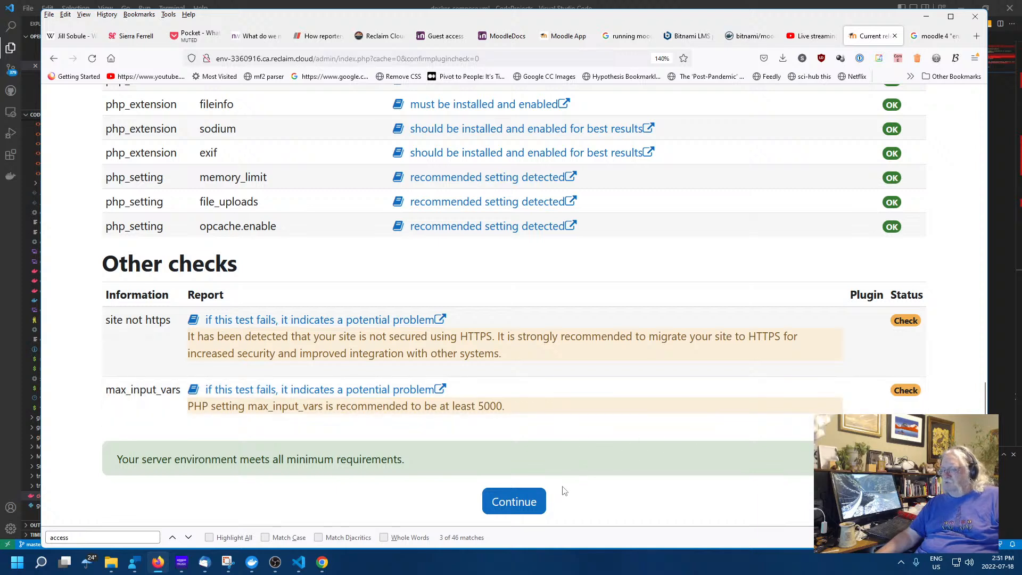
left_click(518, 506)
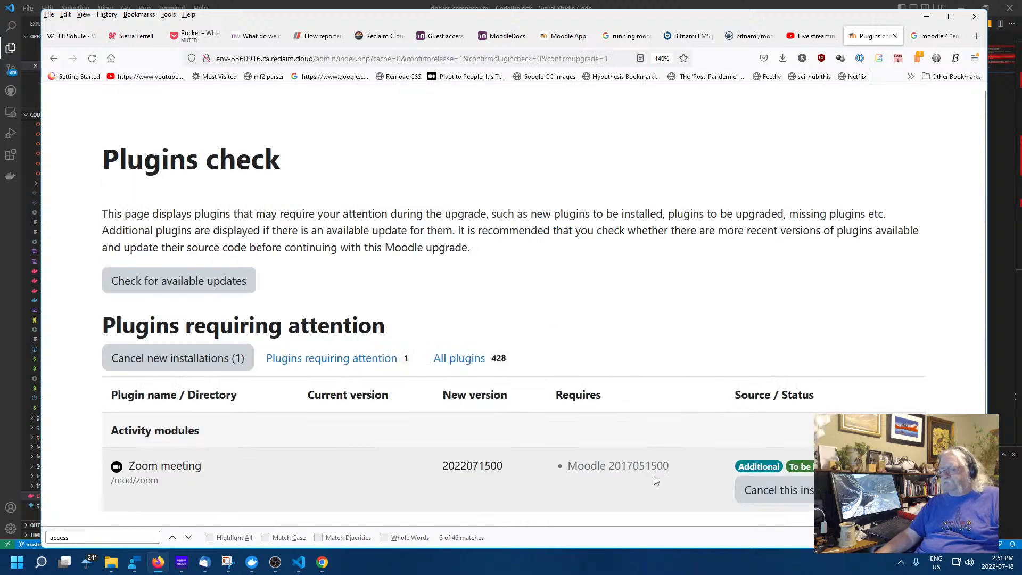
Upgrade the Moodle database to install the Zoom meeting plugin
scroll(632, 447, "down", 2)
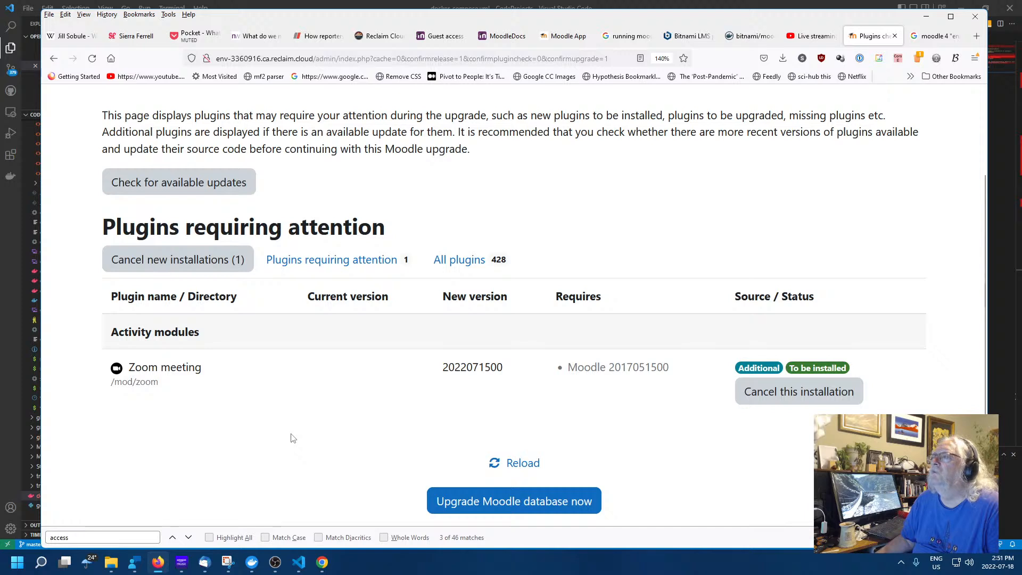
left_click(521, 498)
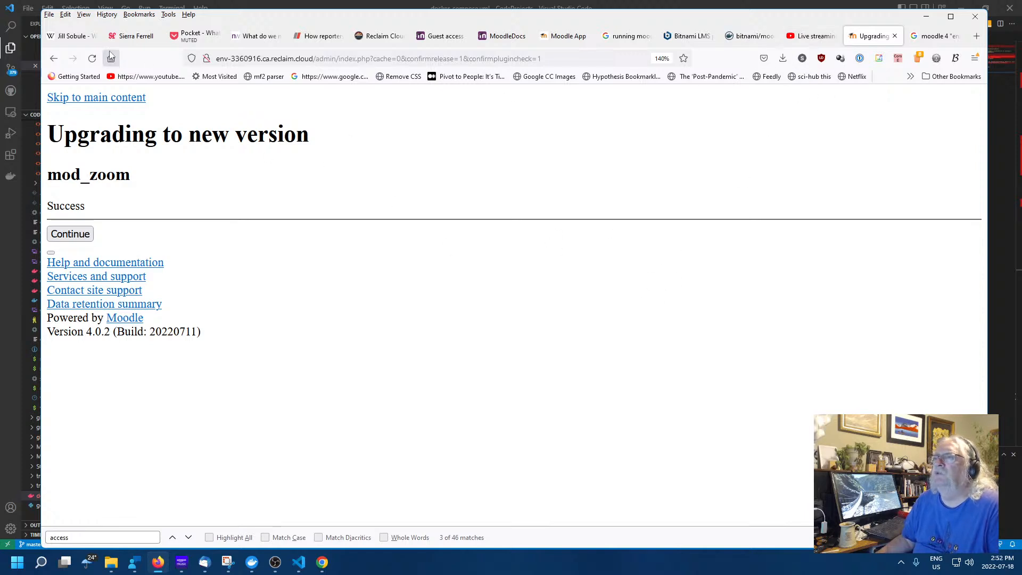
left_click(54, 59)
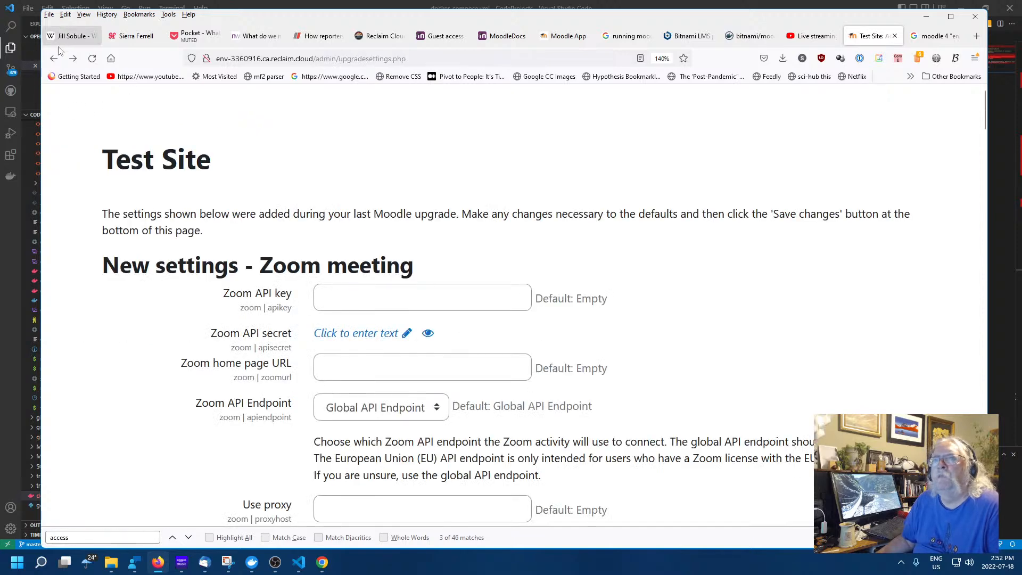
left_click(73, 59)
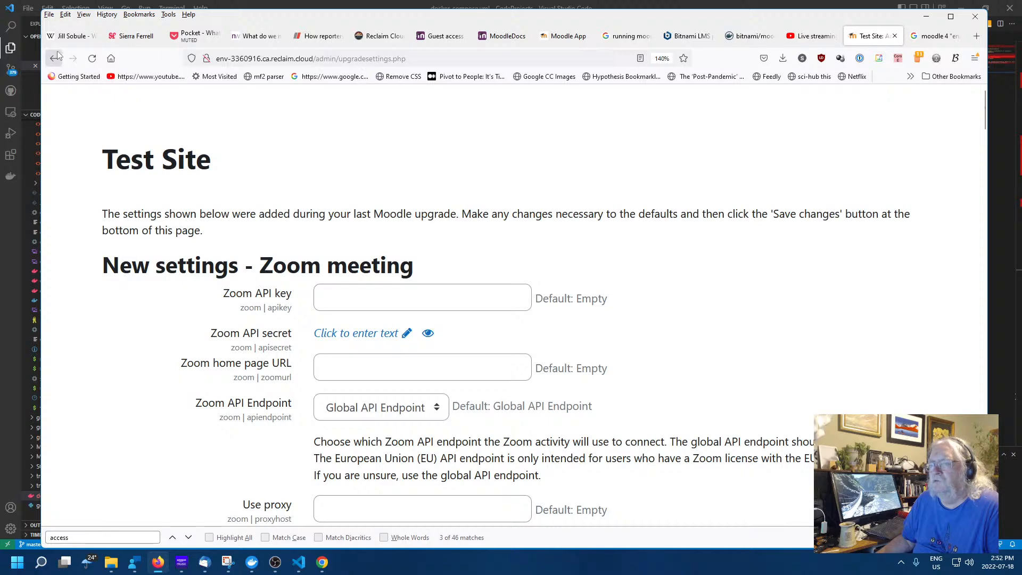
left_click(53, 60)
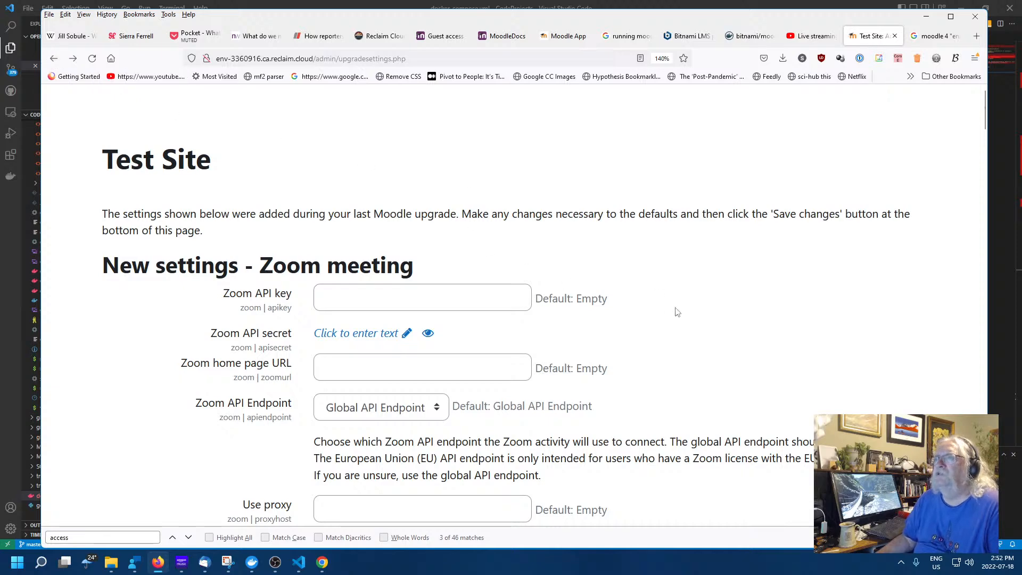
Leave the Zoom API key and home page URL empty and save the default settings
scroll(684, 322, "down", 10)
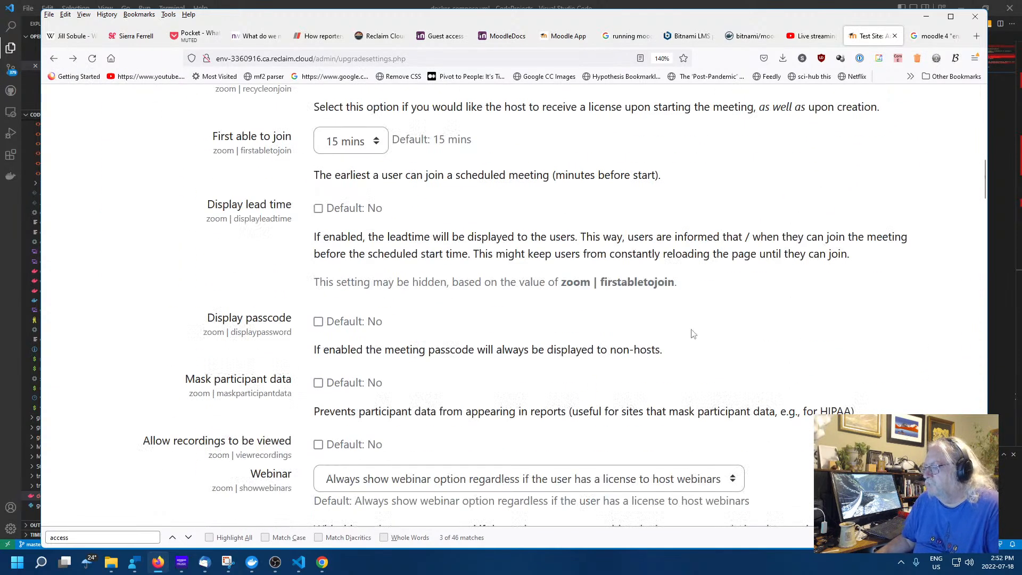
scroll(693, 334, "down", 10)
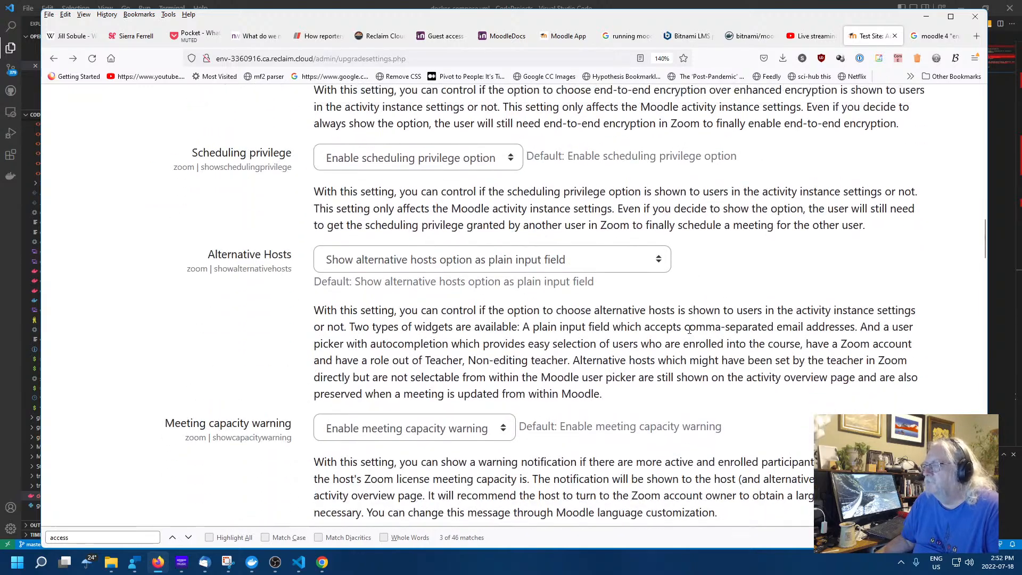
scroll(689, 329, "up", 20)
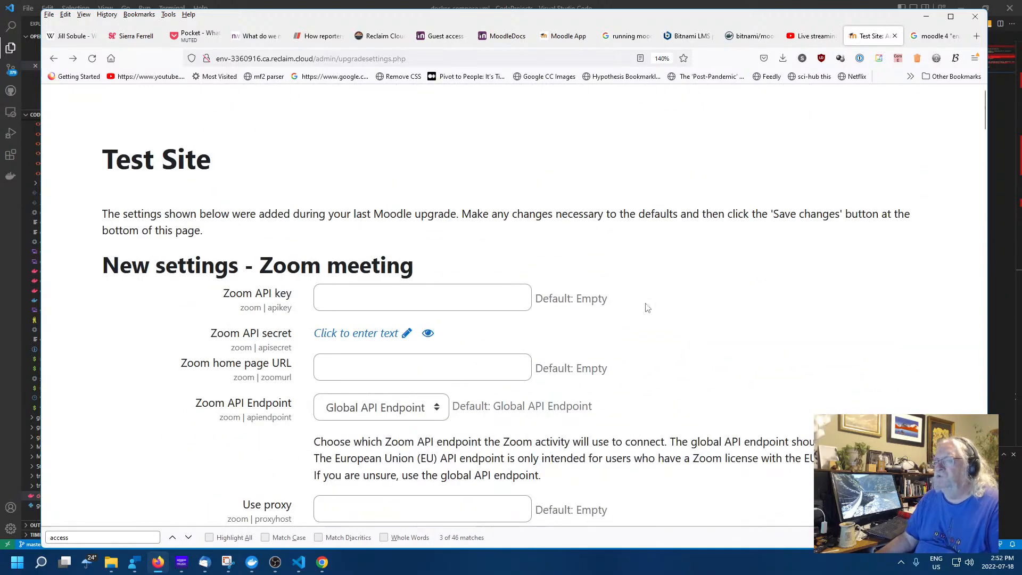
left_click(472, 292)
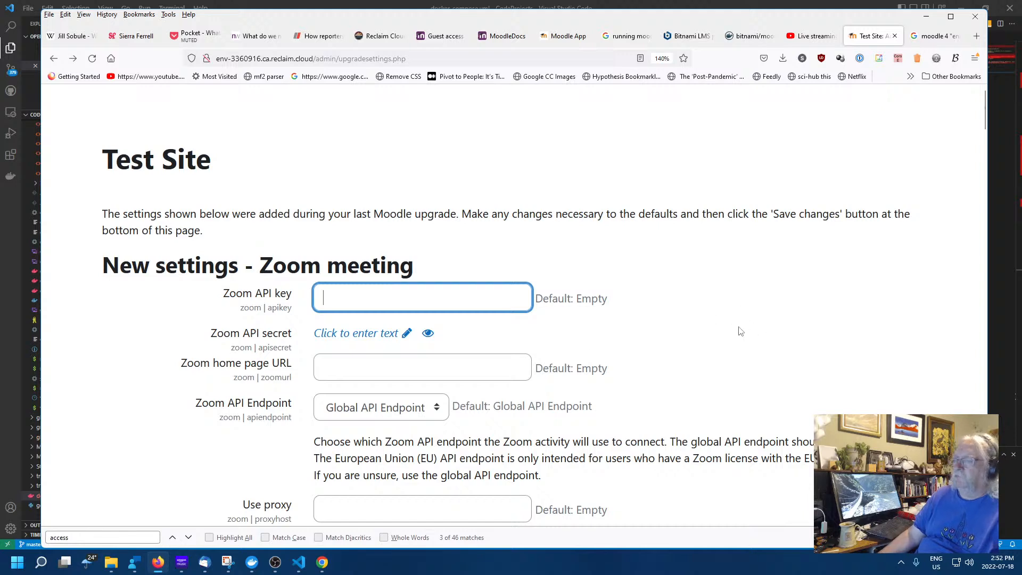
left_click(396, 378)
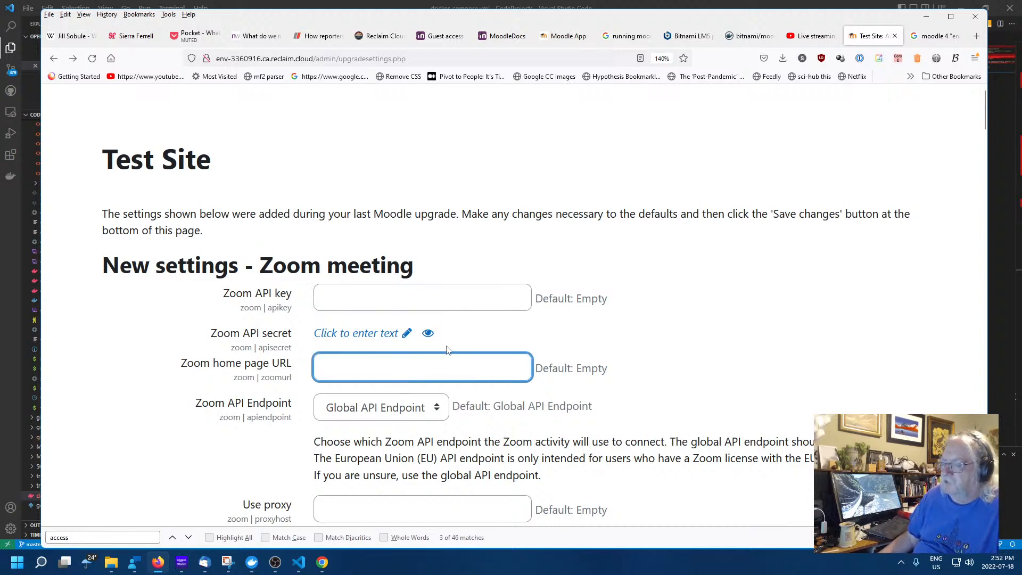
left_click(809, 299)
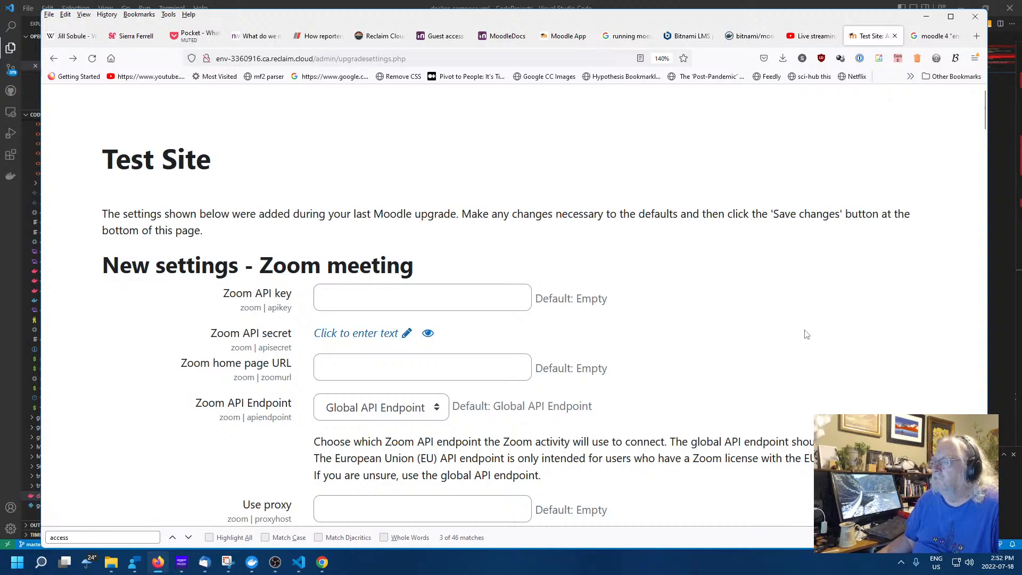
scroll(807, 335, "down", 3)
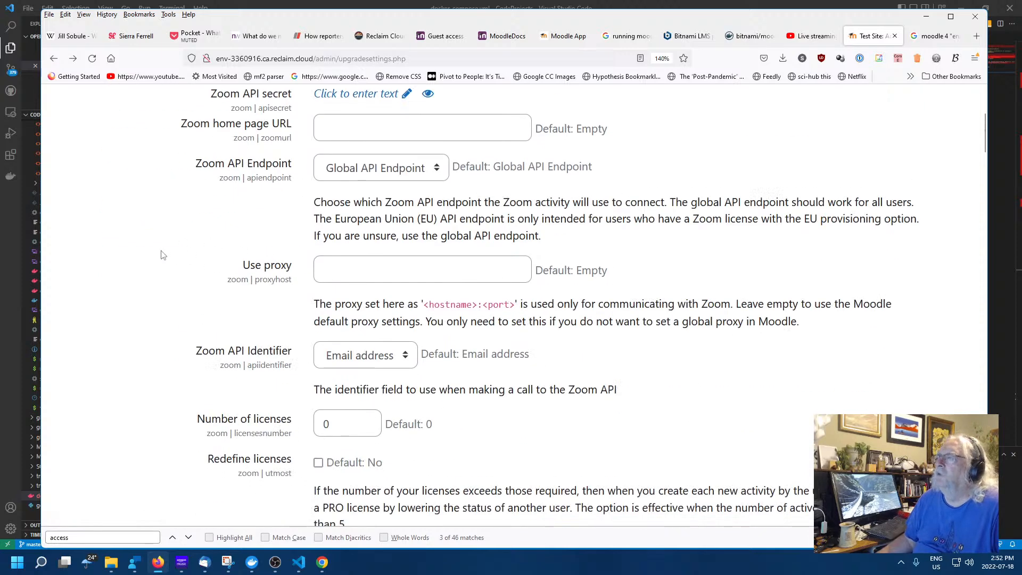
scroll(166, 238, "down", 5)
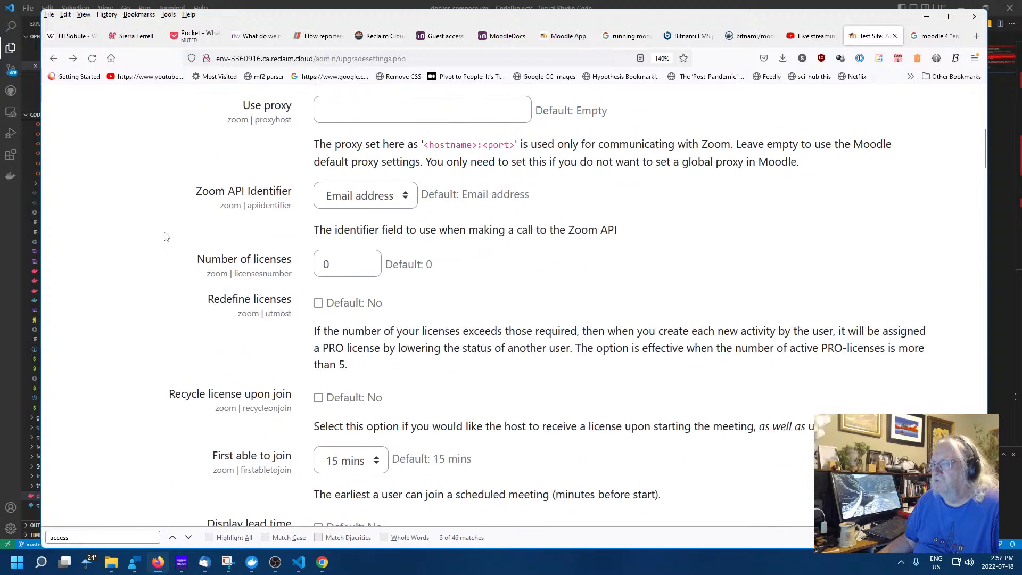
scroll(166, 234, "down", 4)
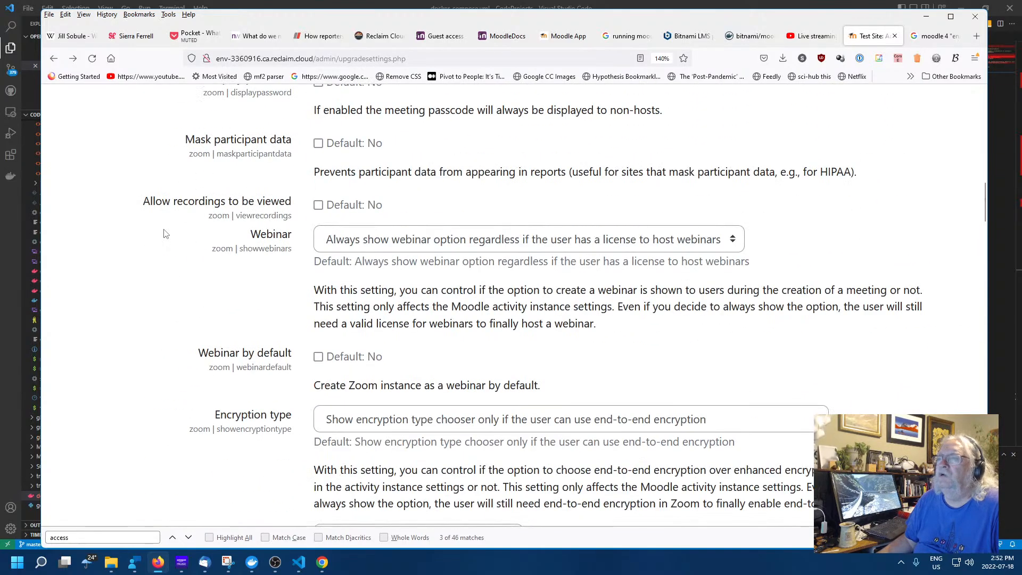
scroll(166, 234, "down", 12)
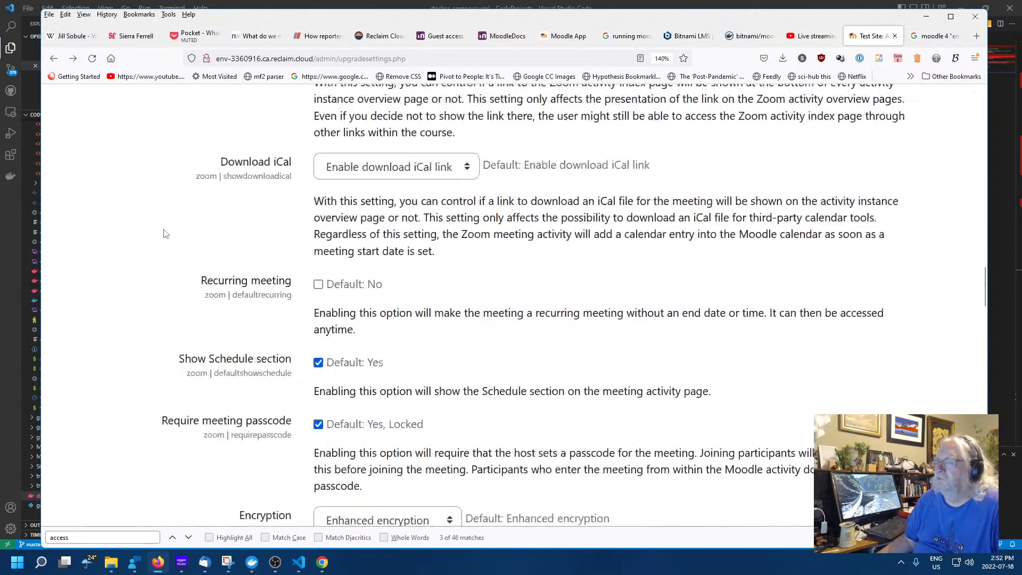
scroll(166, 234, "down", 14)
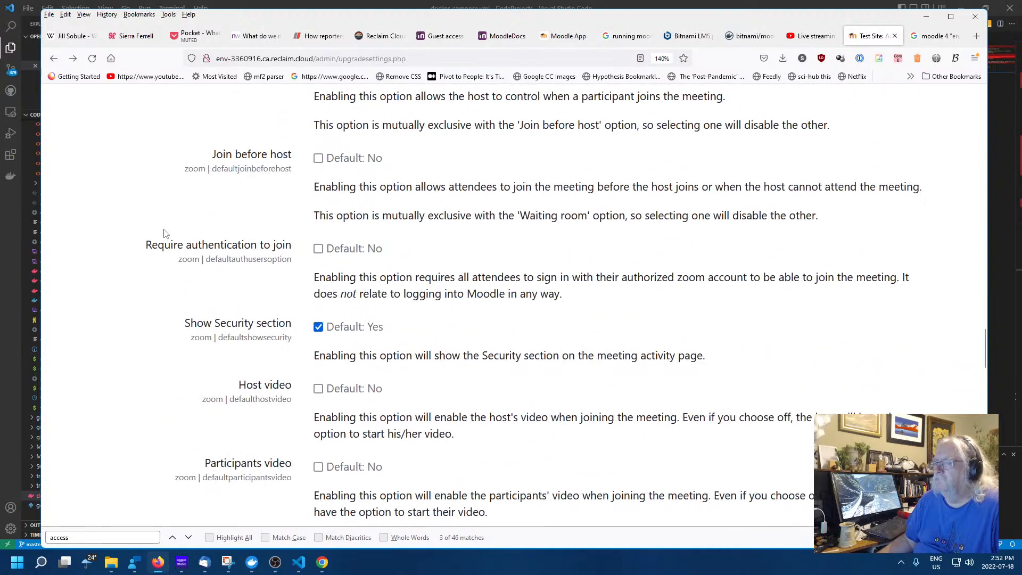
scroll(164, 234, "down", 15)
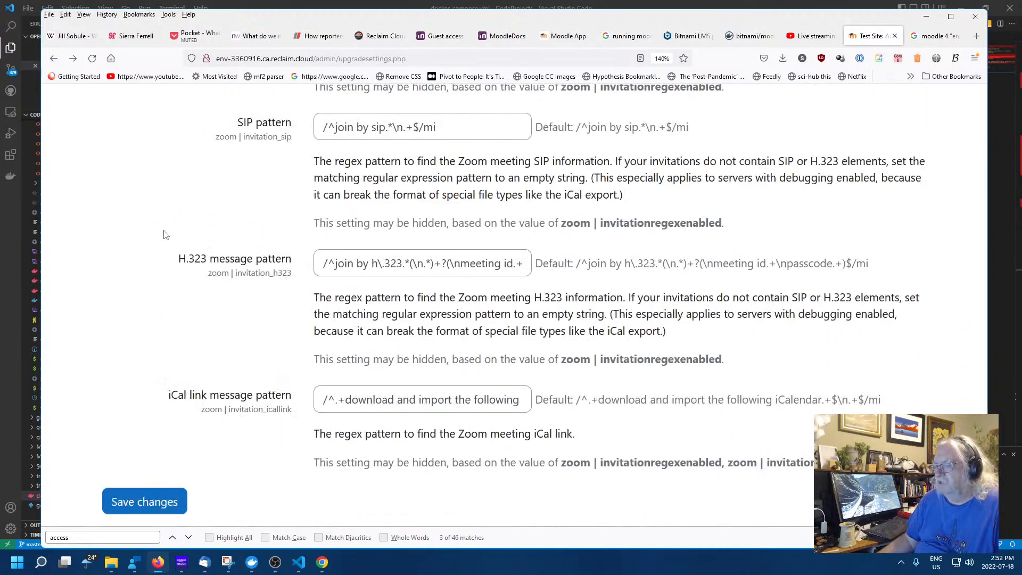
left_click(134, 504)
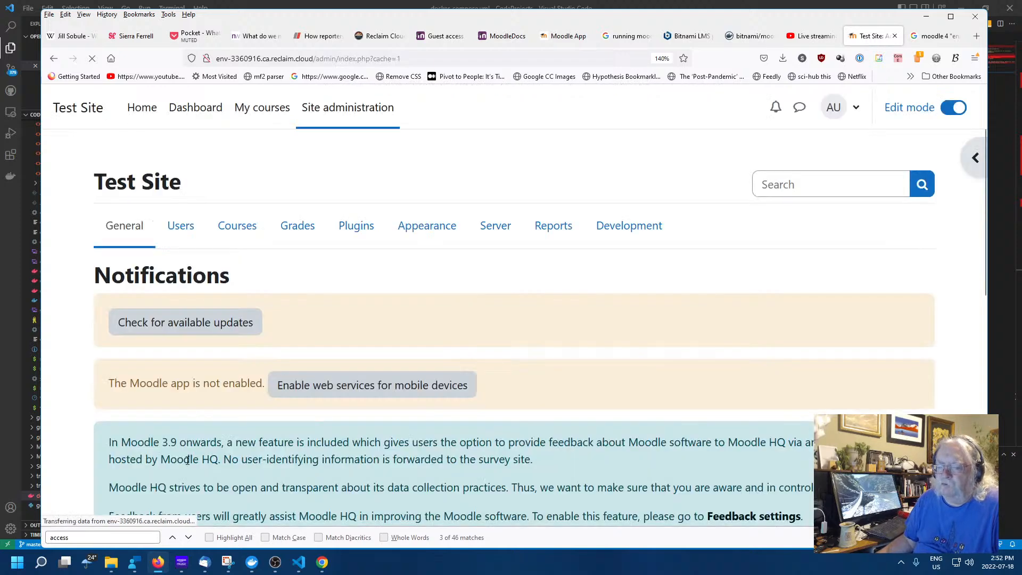
Open the mobile app settings from the Notifications page's web services link
scroll(667, 375, "down", 1)
scroll(667, 376, "down", 3)
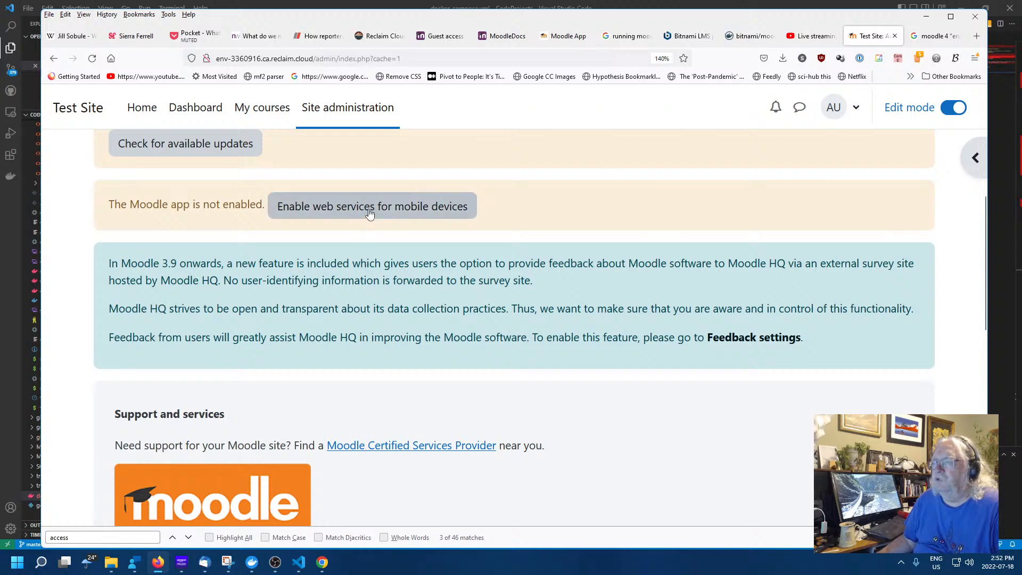
scroll(372, 230, "up", 3)
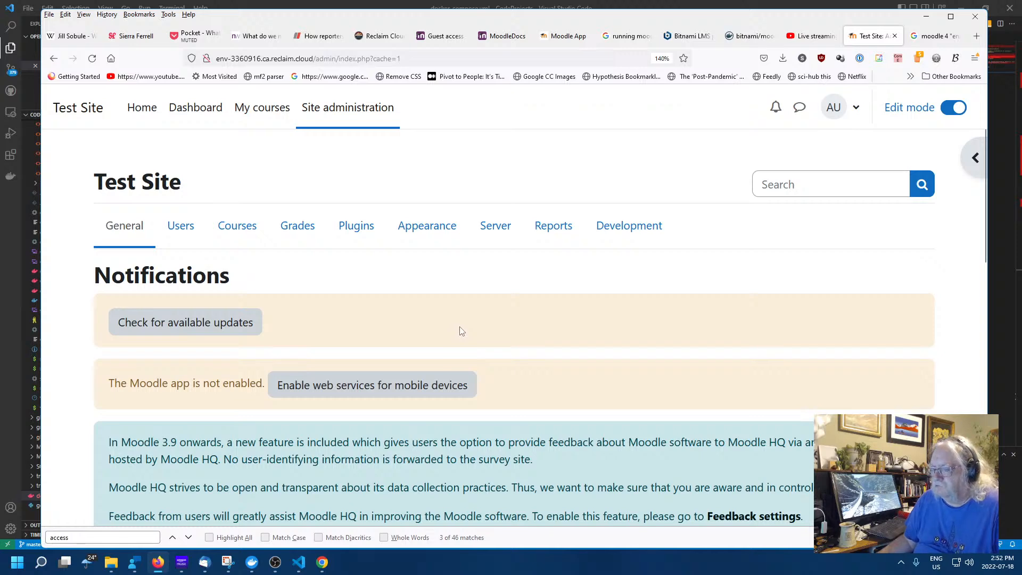
scroll(461, 331, "down", 3)
scroll(414, 330, "up", 3)
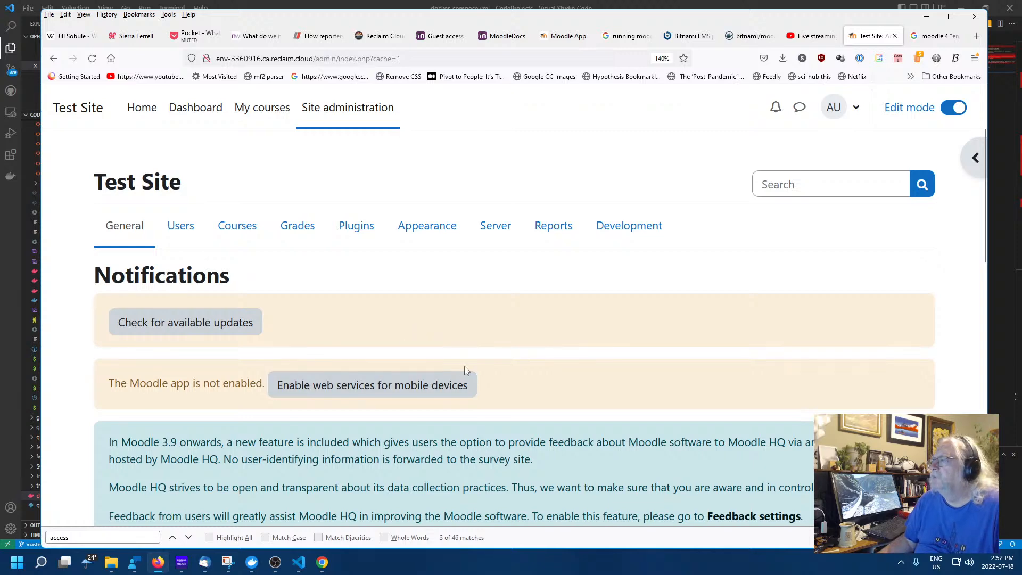
scroll(464, 365, "down", 12)
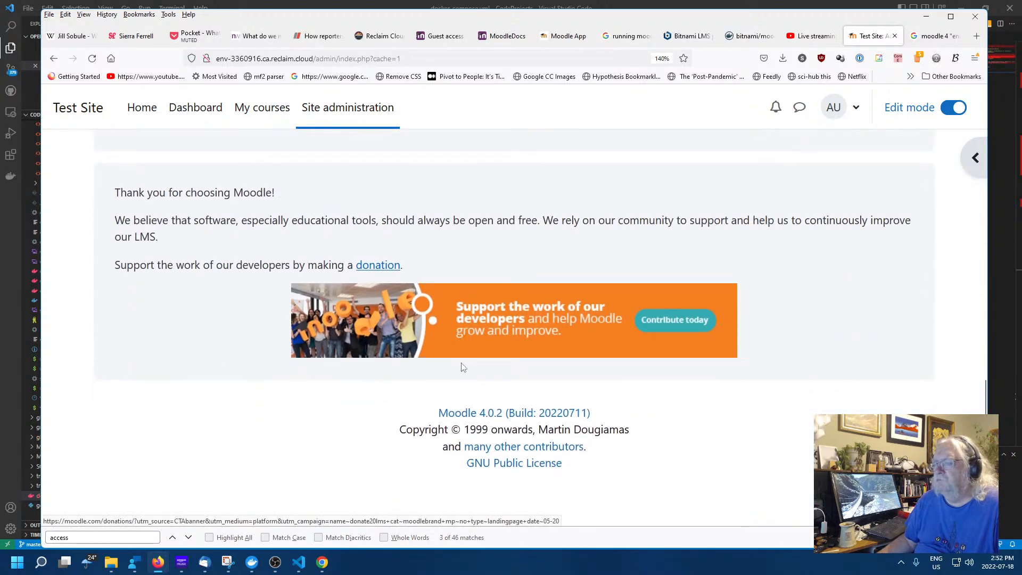
scroll(462, 364, "up", 12)
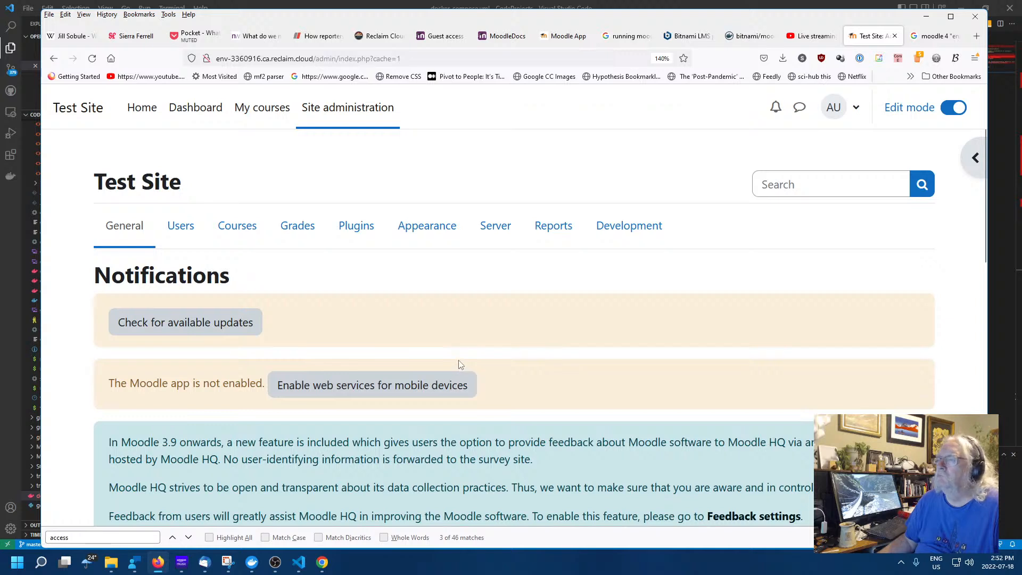
left_click(396, 384)
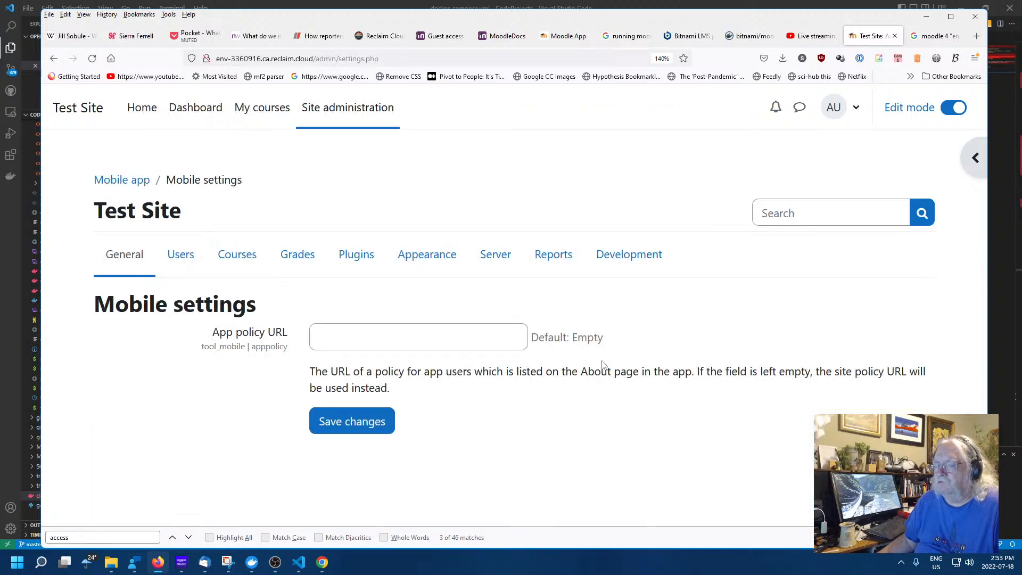
Save the Mobile settings with the App policy URL left empty
left_click(423, 336)
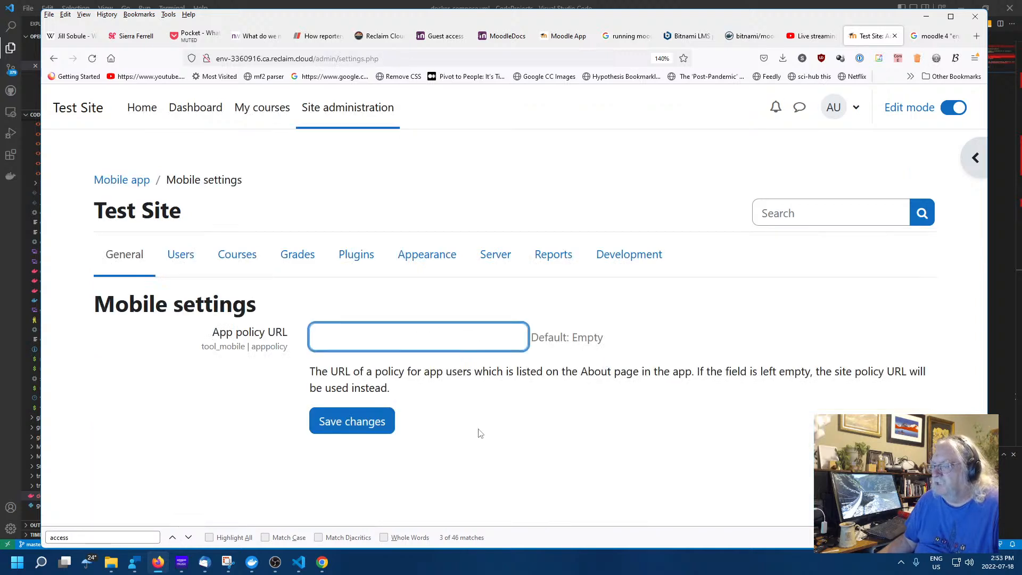
left_click(373, 422)
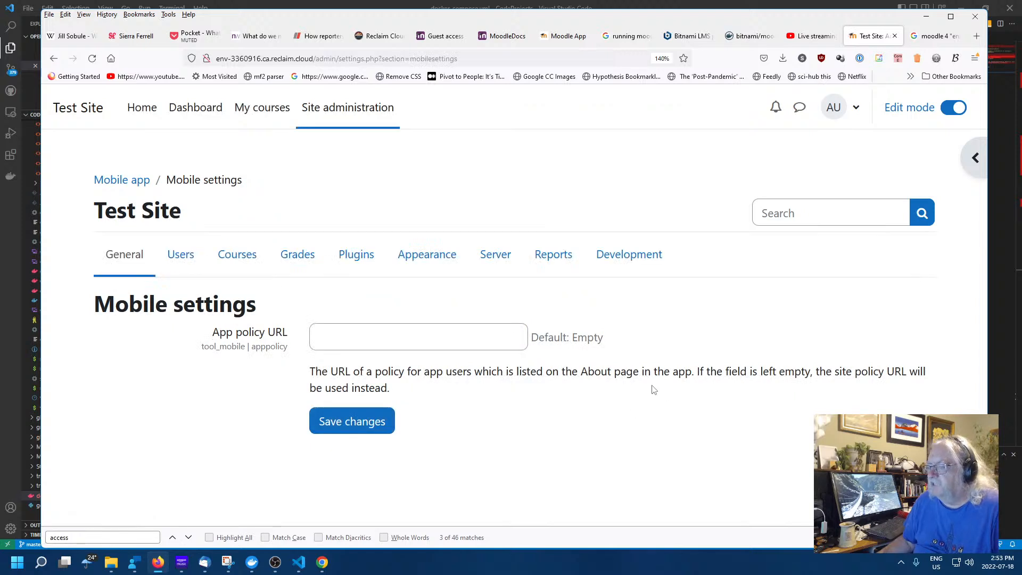
left_click(372, 421)
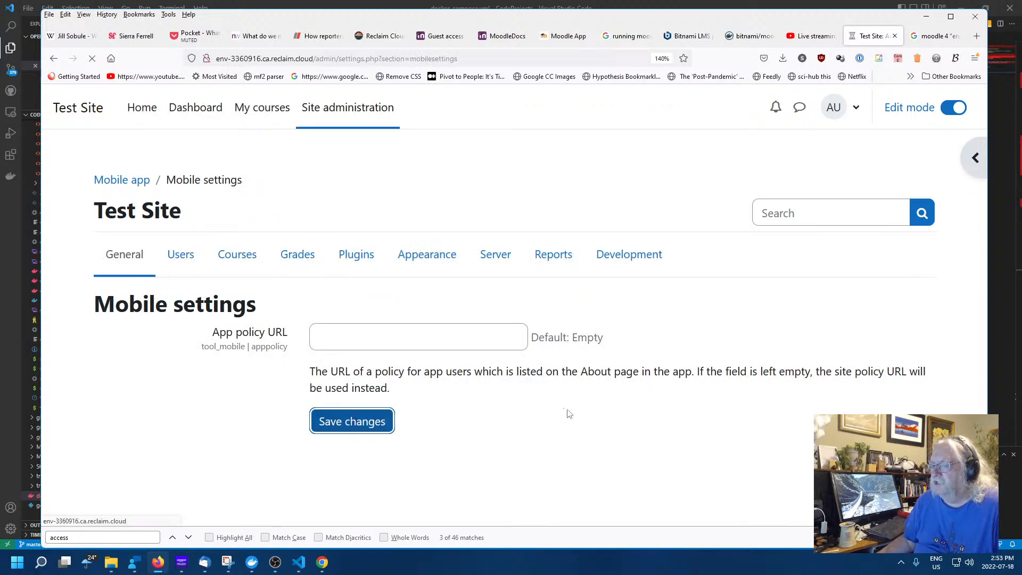
left_click(388, 422)
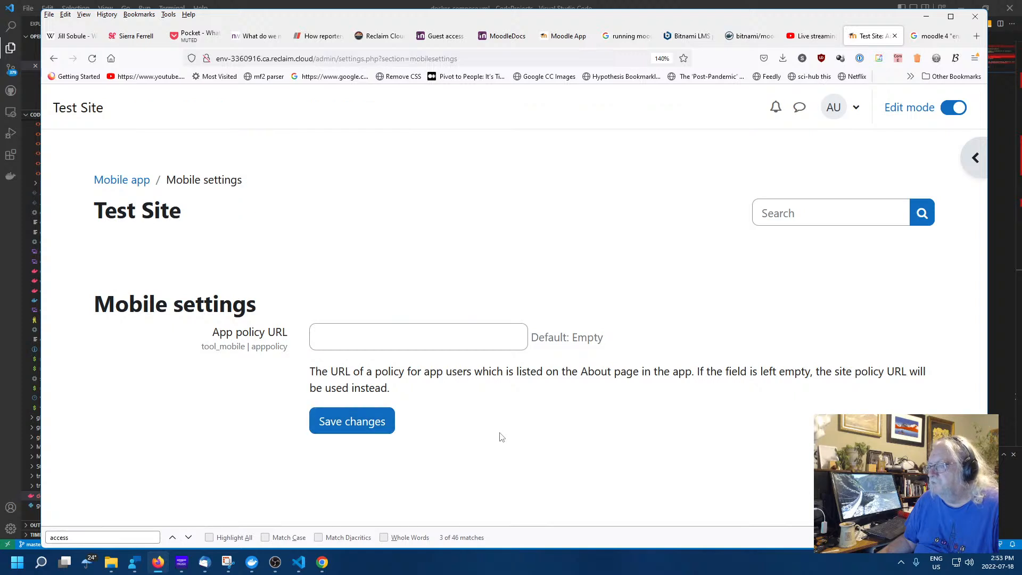
left_click(332, 428)
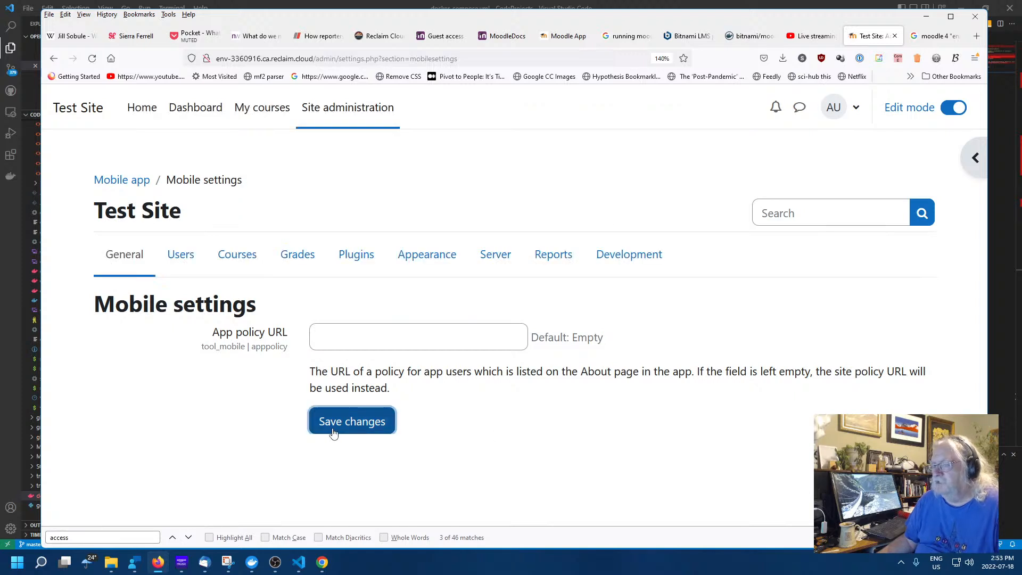
left_click(396, 335)
left_click(456, 441)
left_click(353, 420)
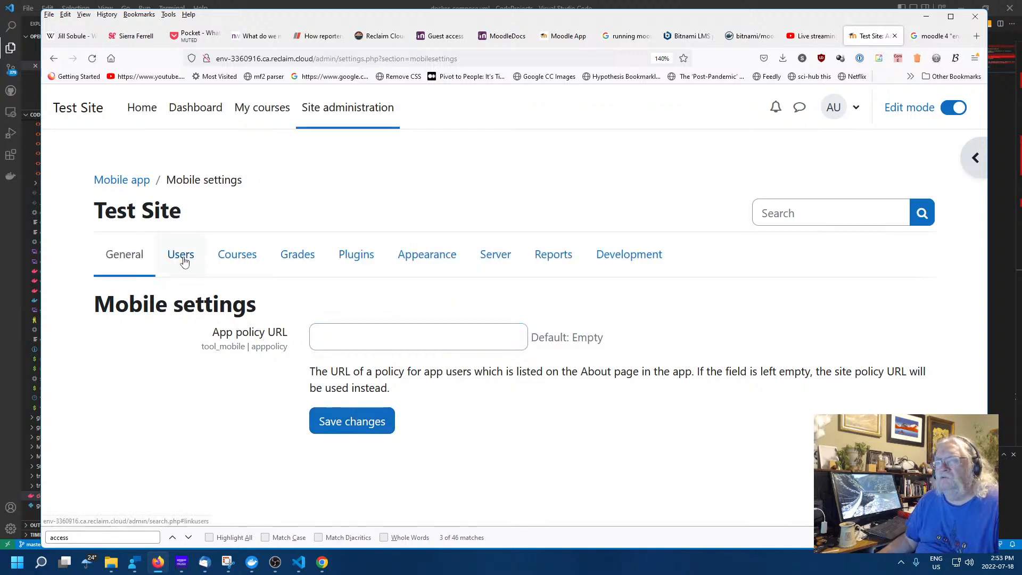
Look through the Plugins administration section and the plugin installer page
left_click(360, 259)
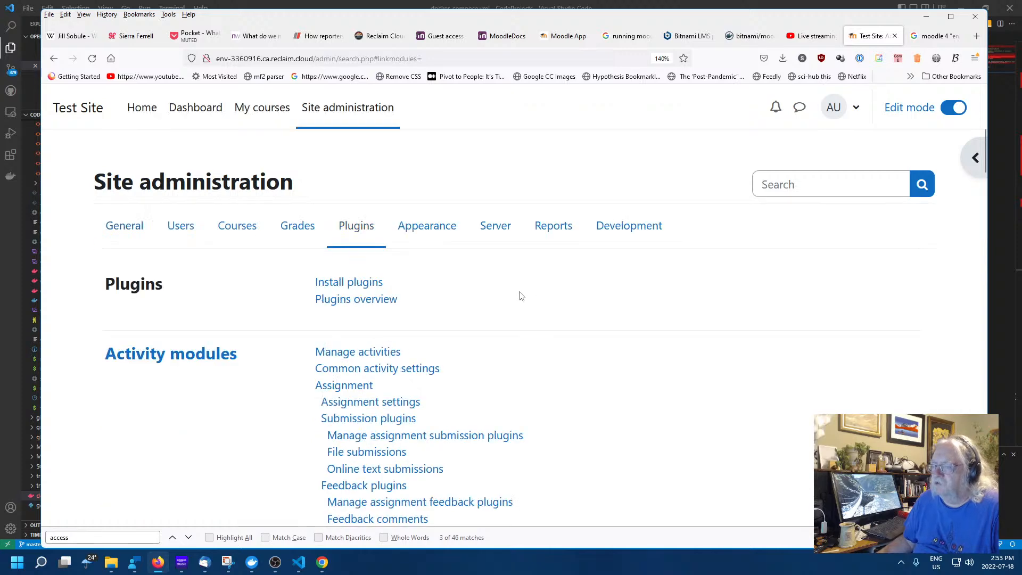
scroll(519, 312, "down", 3)
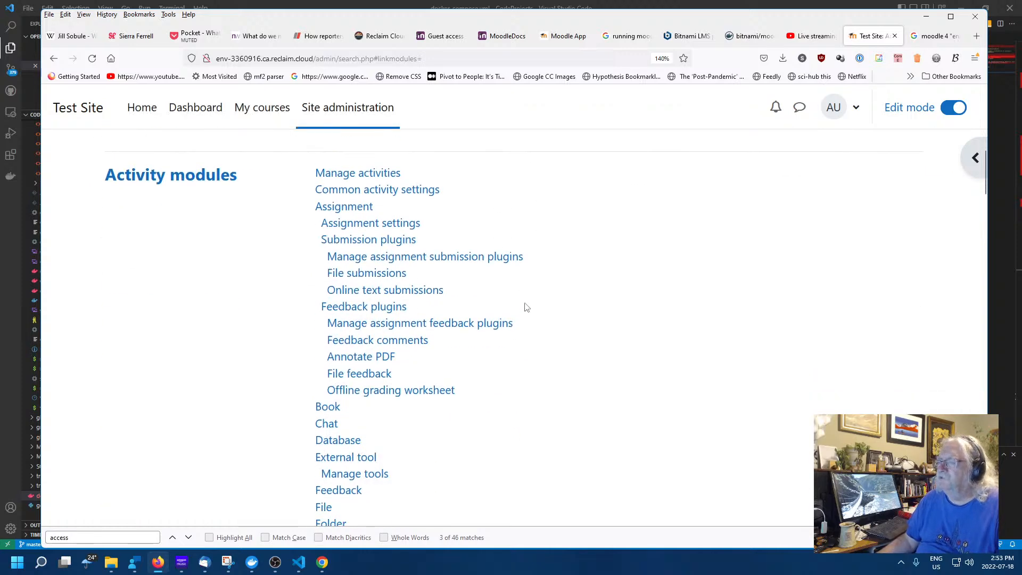
scroll(526, 307, "up", 3)
left_click(349, 281)
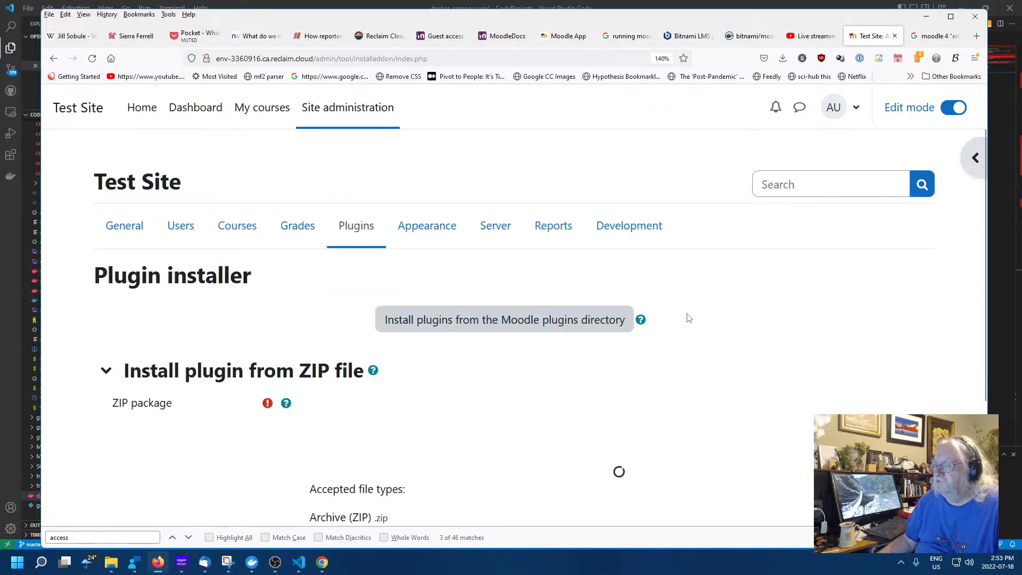
scroll(686, 321, "down", 3)
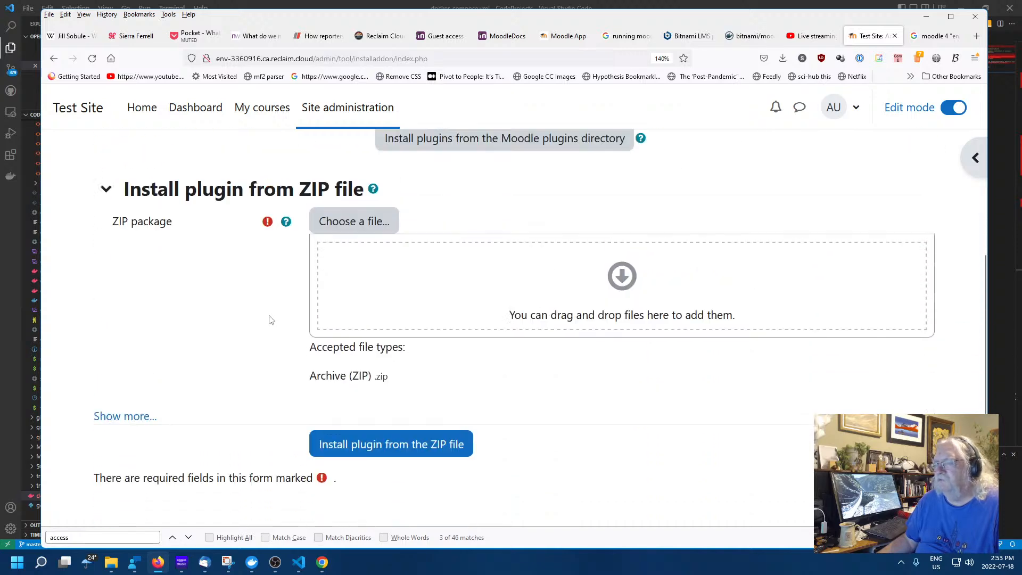
scroll(269, 319, "up", 3)
left_click(368, 228)
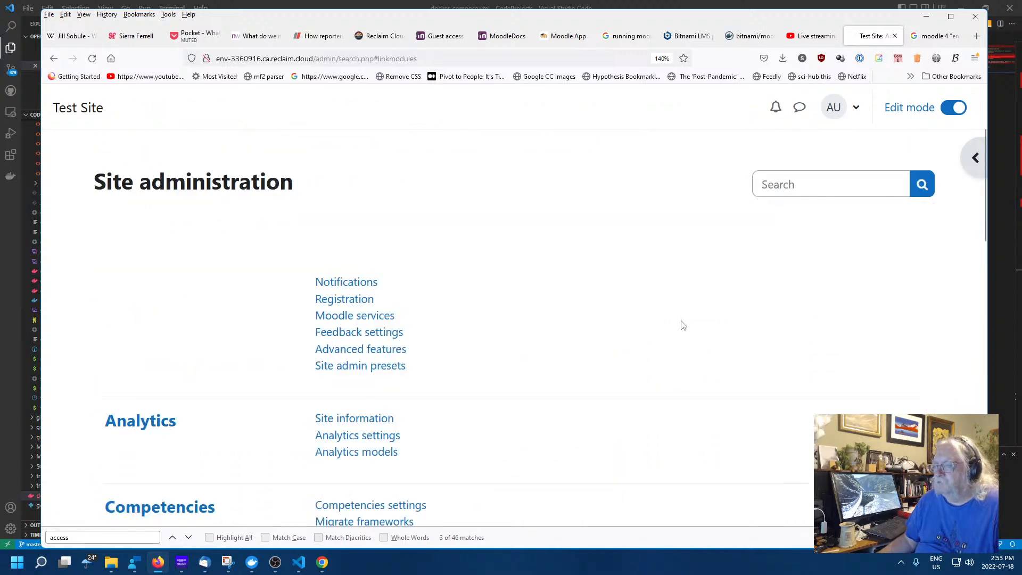
Scroll through the Plugins overview of installed plugins
left_click(358, 298)
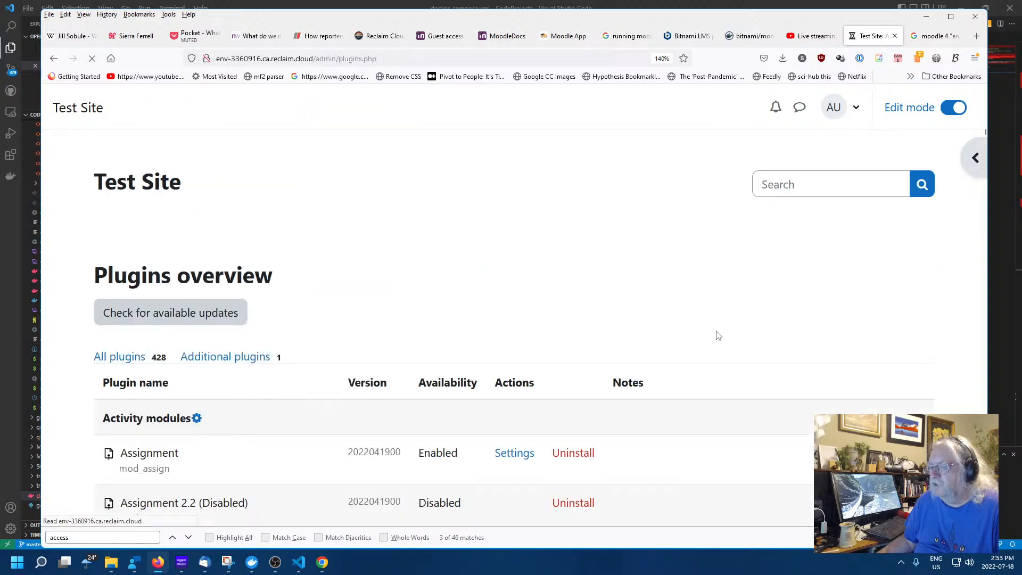
scroll(655, 333, "down", 15)
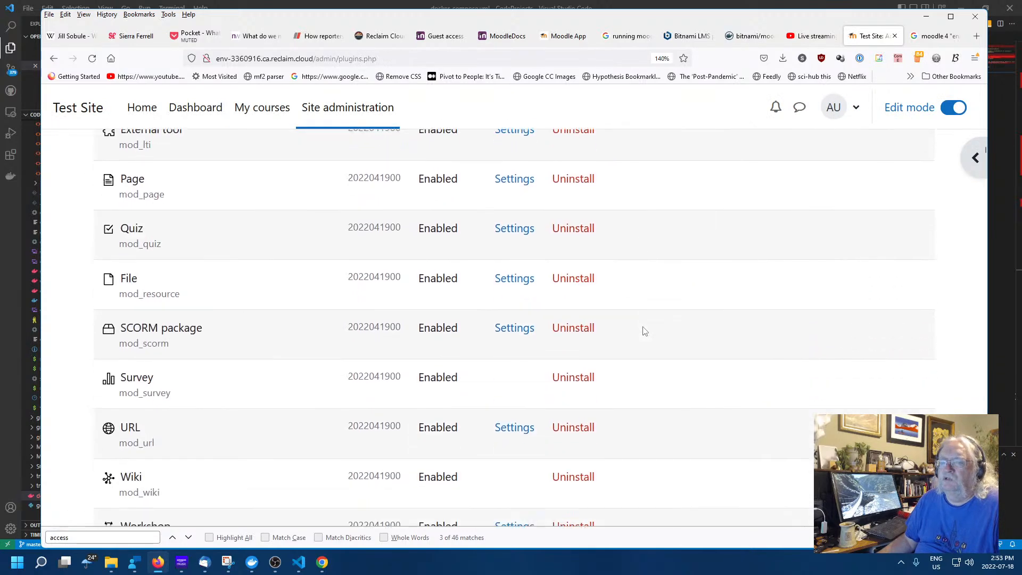
scroll(644, 331, "down", 12)
scroll(644, 331, "up", 8)
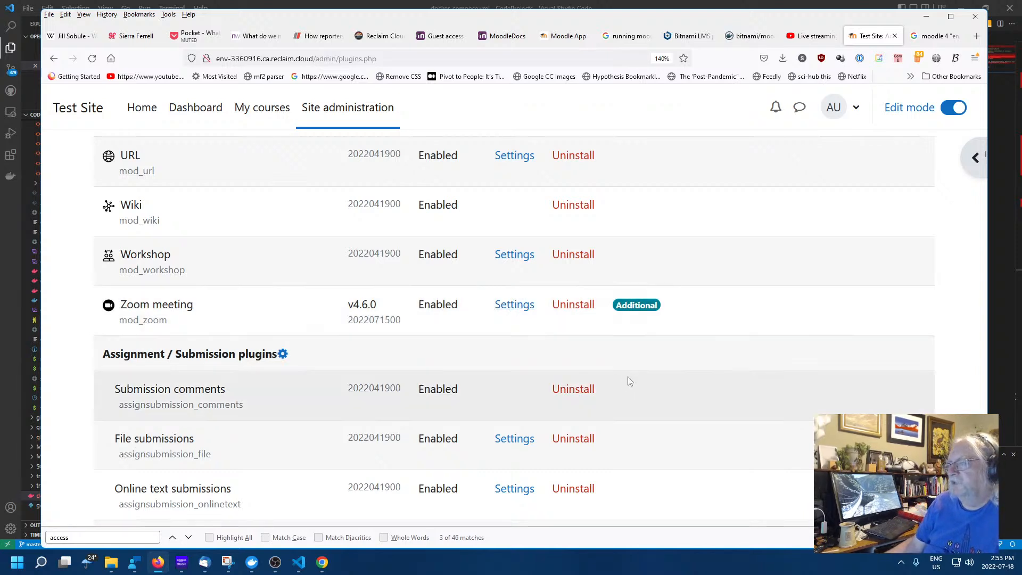
scroll(418, 372, "up", 20)
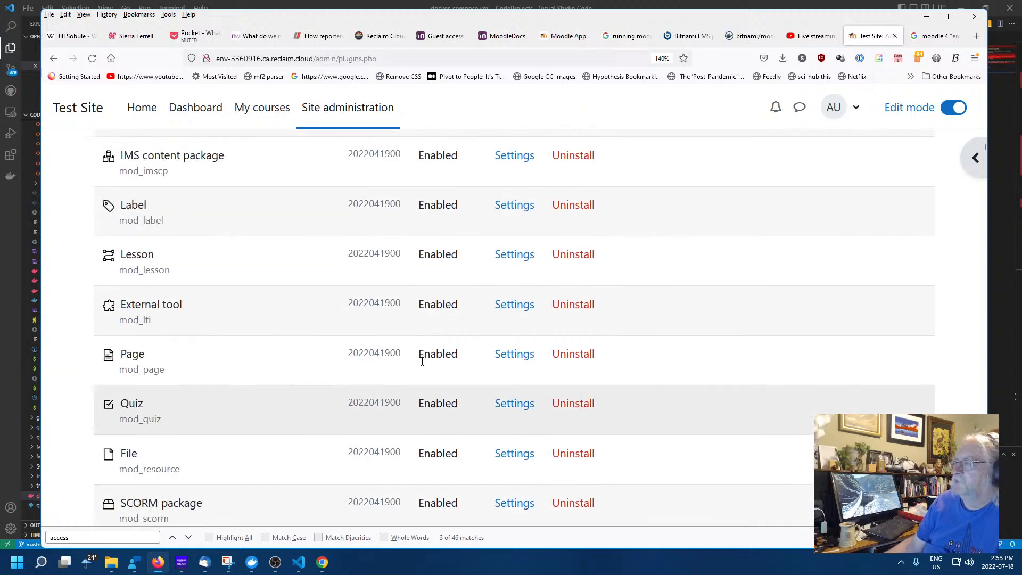
scroll(422, 361, "up", 3)
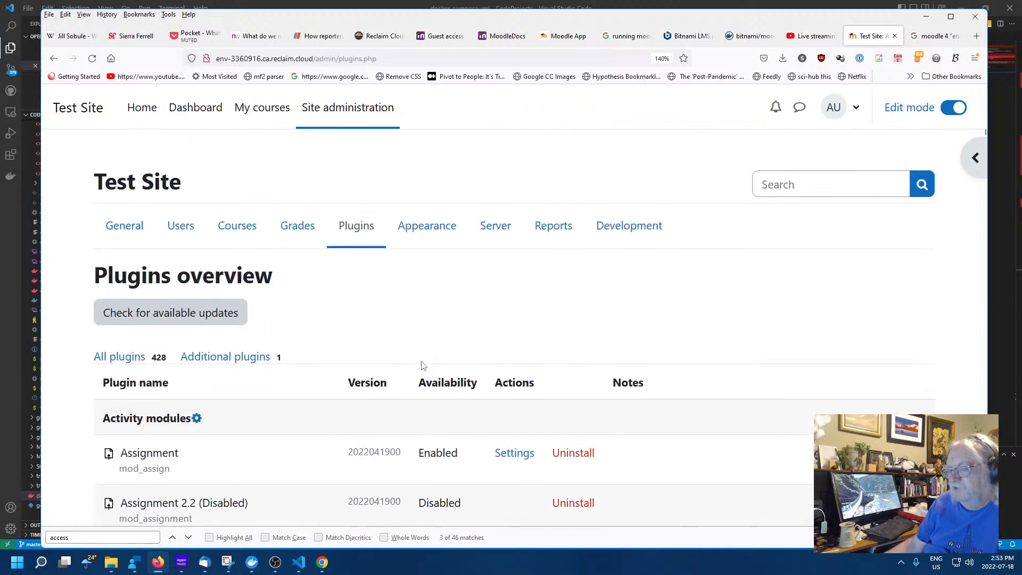
scroll(423, 366, "down", 5)
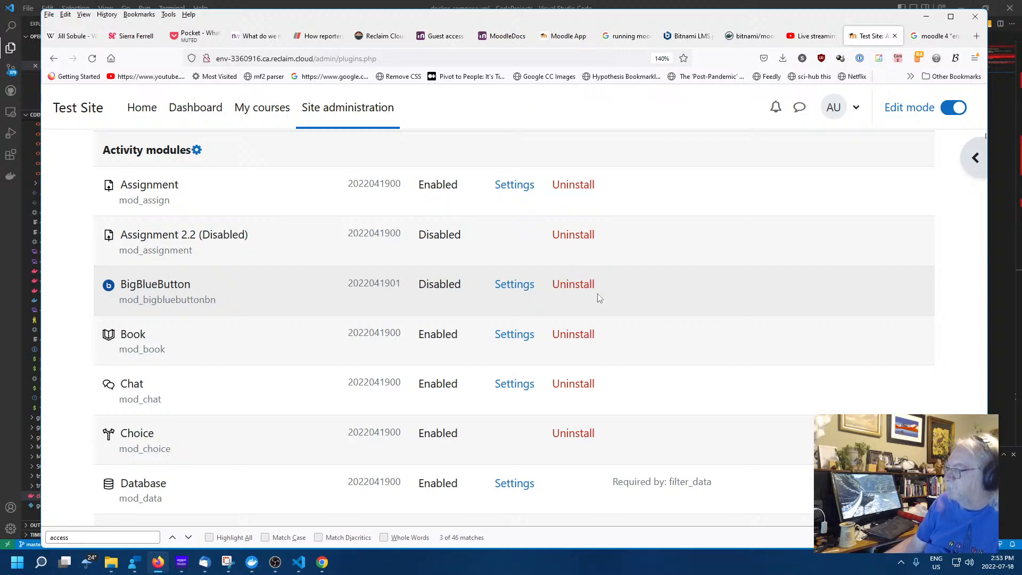
Review BigBlueButton's General settings, then bring up the Google search on enabling Moodle 4 plugins
left_click(514, 285)
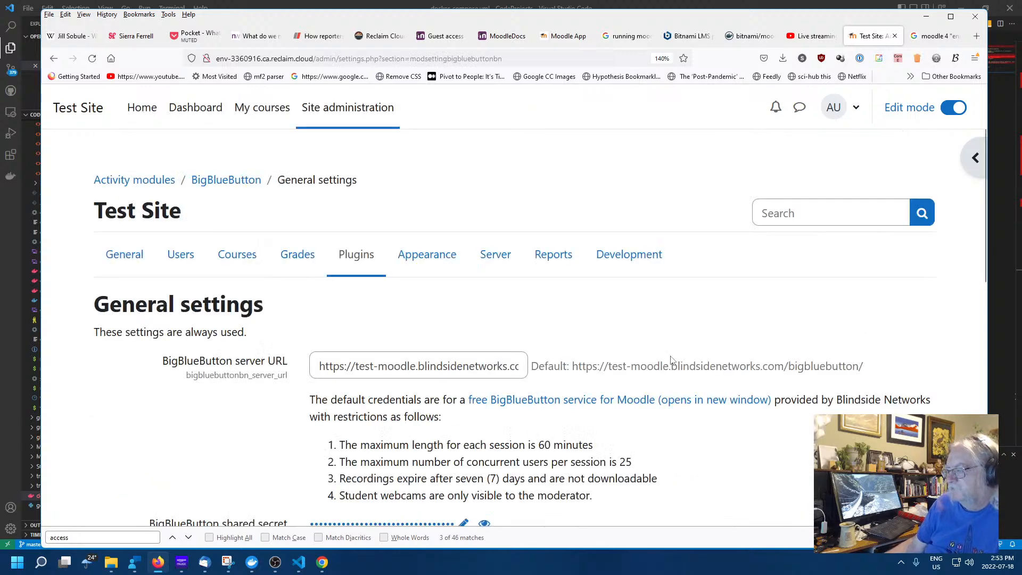
scroll(638, 401, "down", 3)
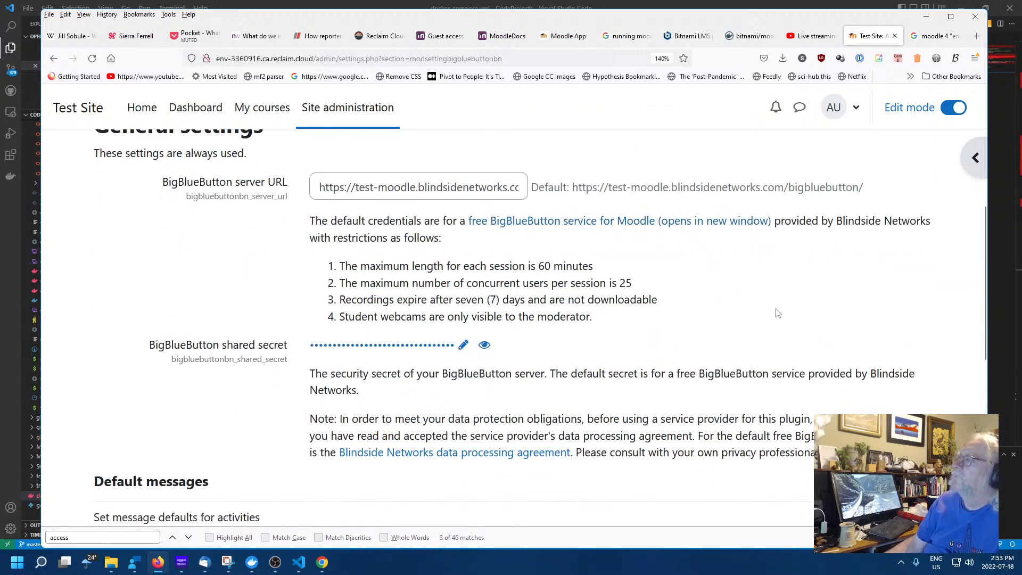
scroll(777, 314, "down", 3)
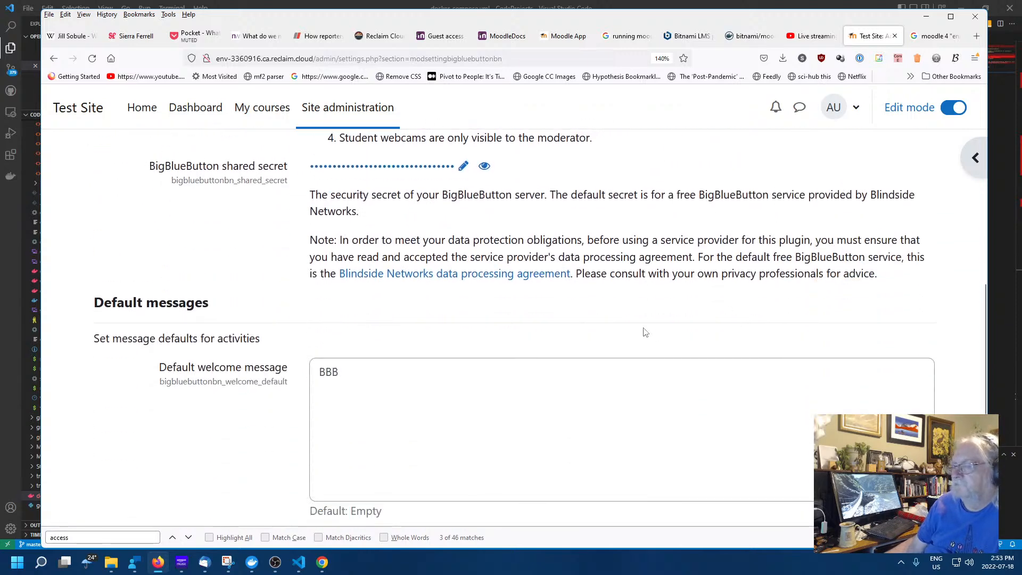
scroll(646, 332, "up", 6)
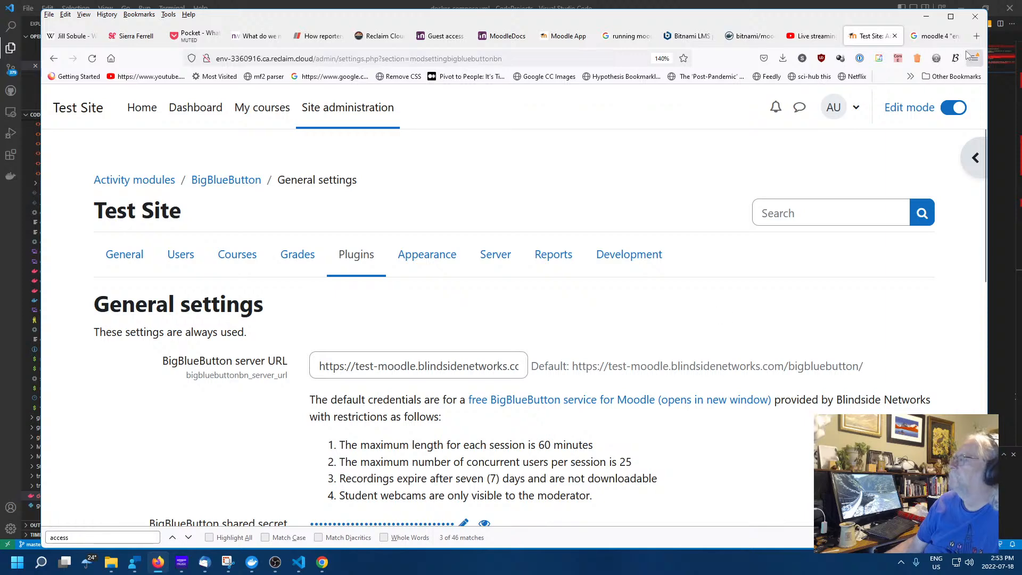
left_click(942, 34)
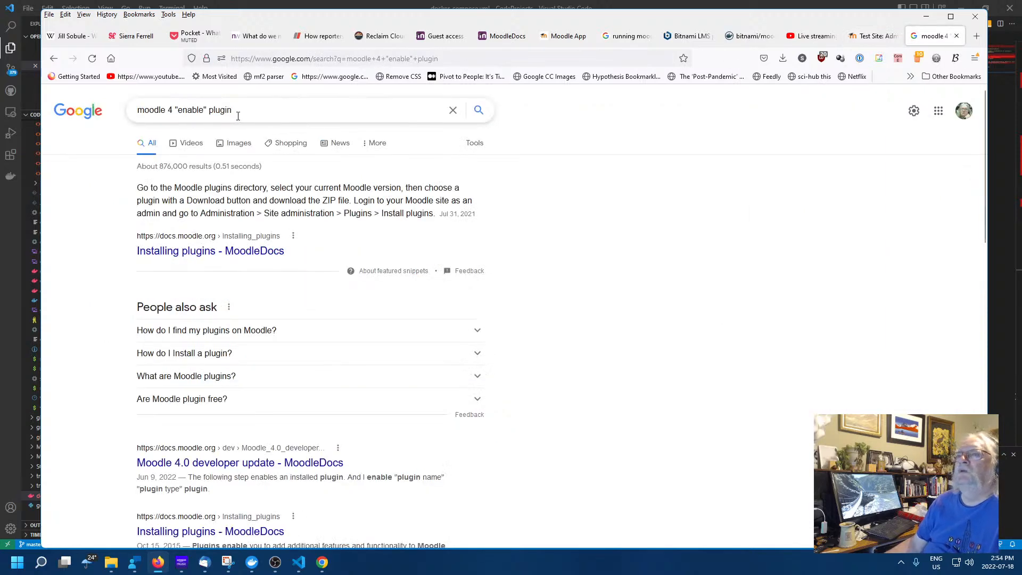
Search Google for 'moodle 4 "enable" big blue button plugin'
left_click(209, 110)
type("b")
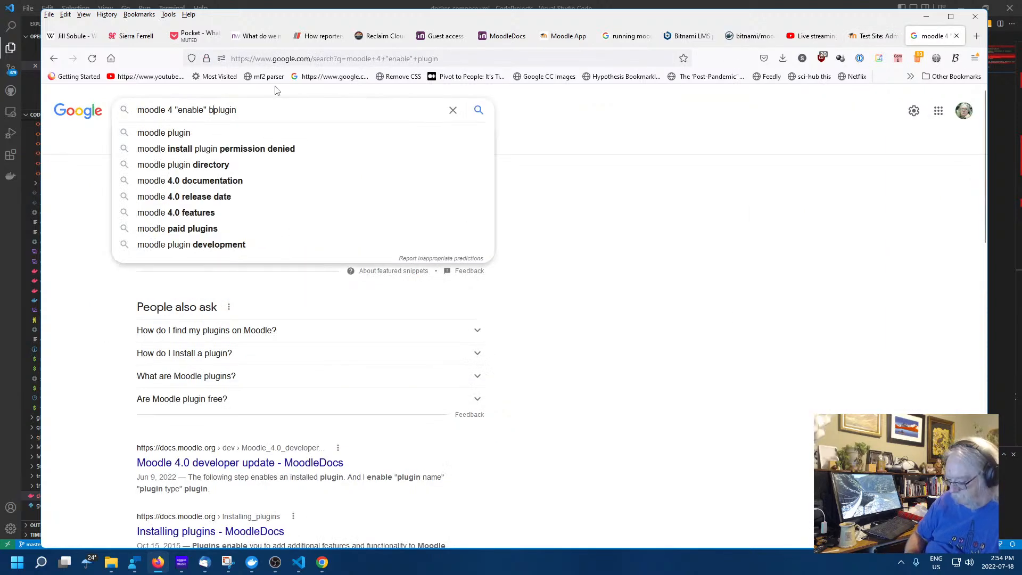
type("ig blue b")
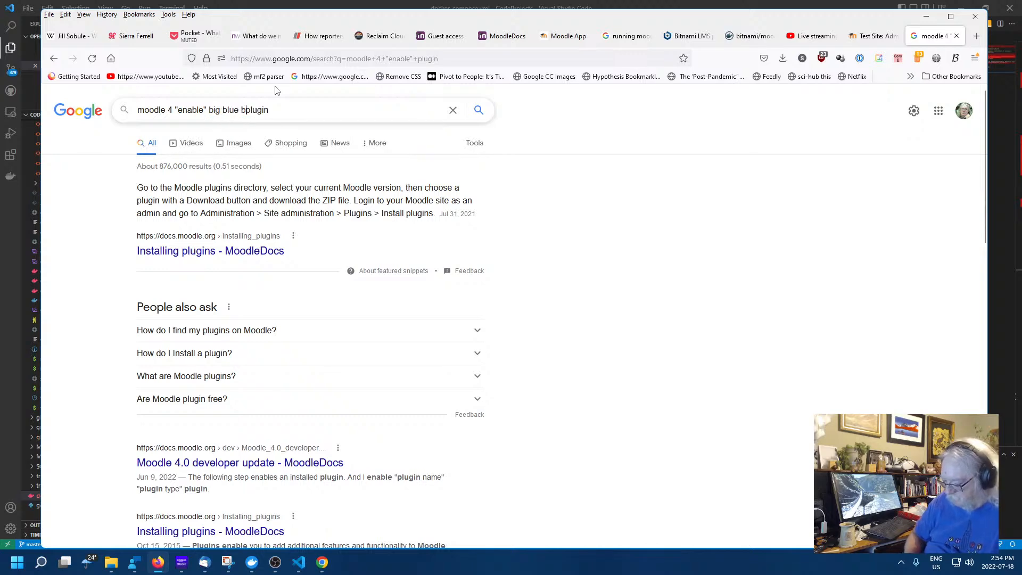
type("utton")
key("Return")
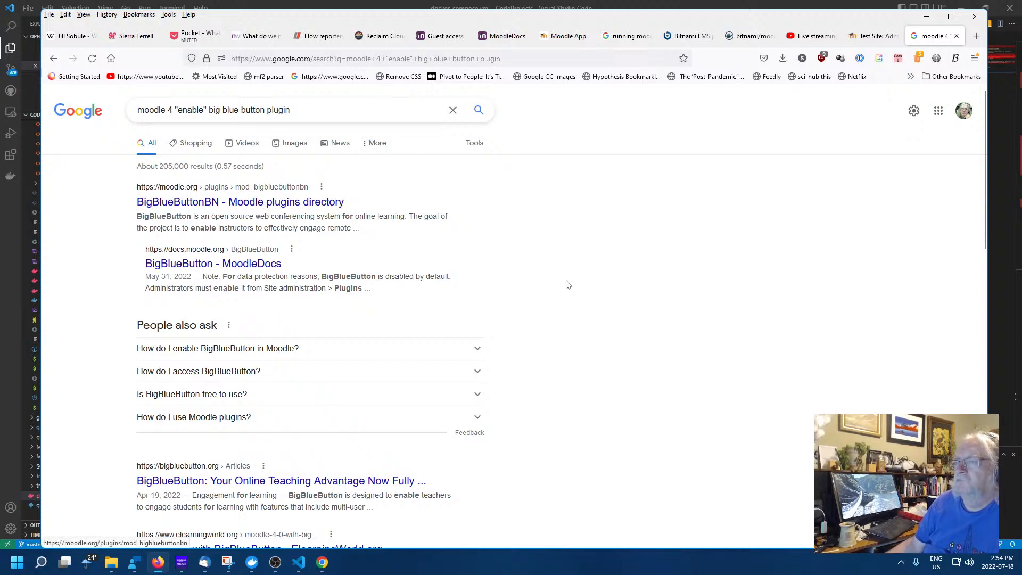
Read the BigBlueButton MoodleDocs note on enabling it under Manage activities, then return to the test site
left_click(234, 265)
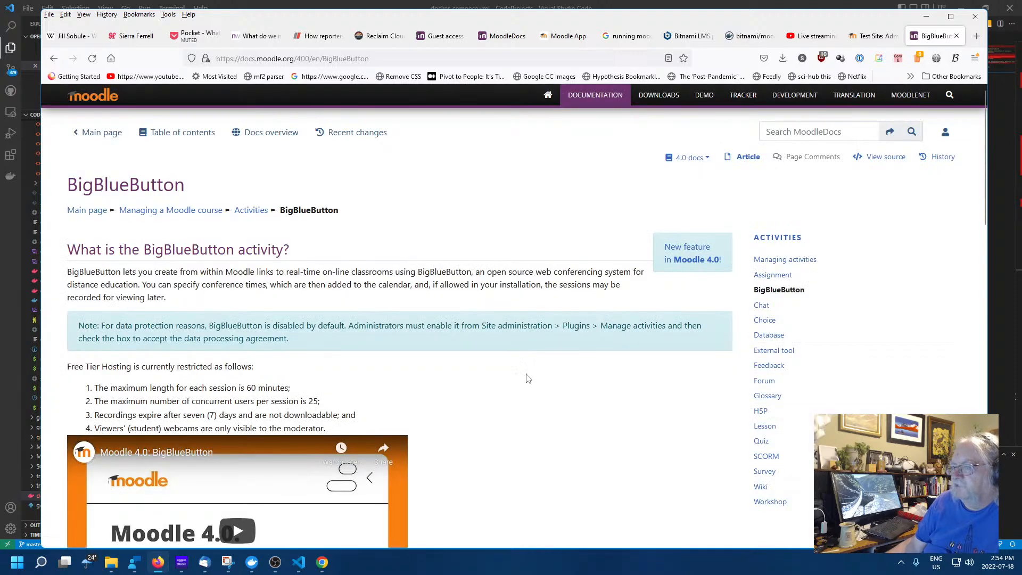
scroll(530, 375, "down", 2)
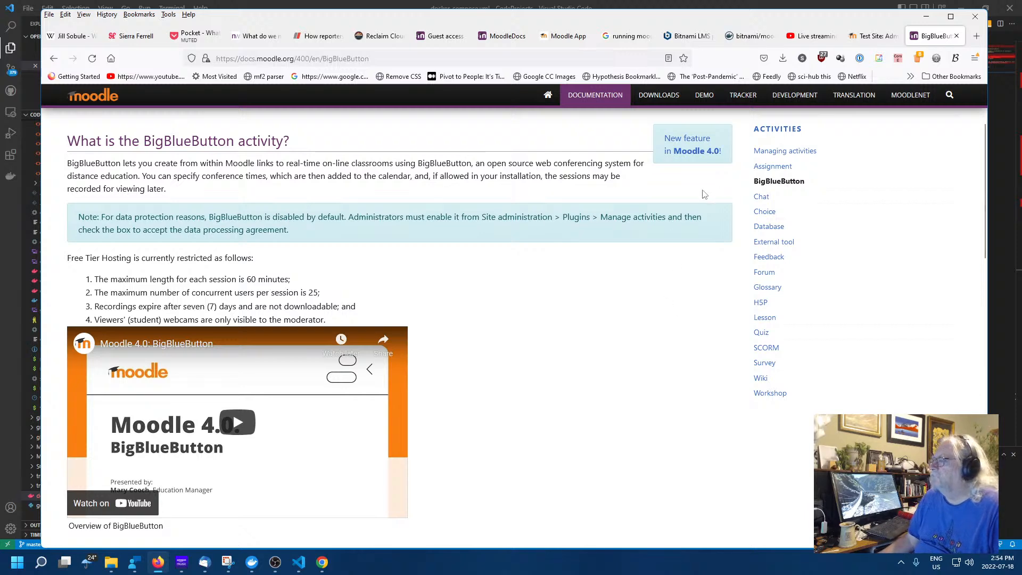
left_click(873, 36)
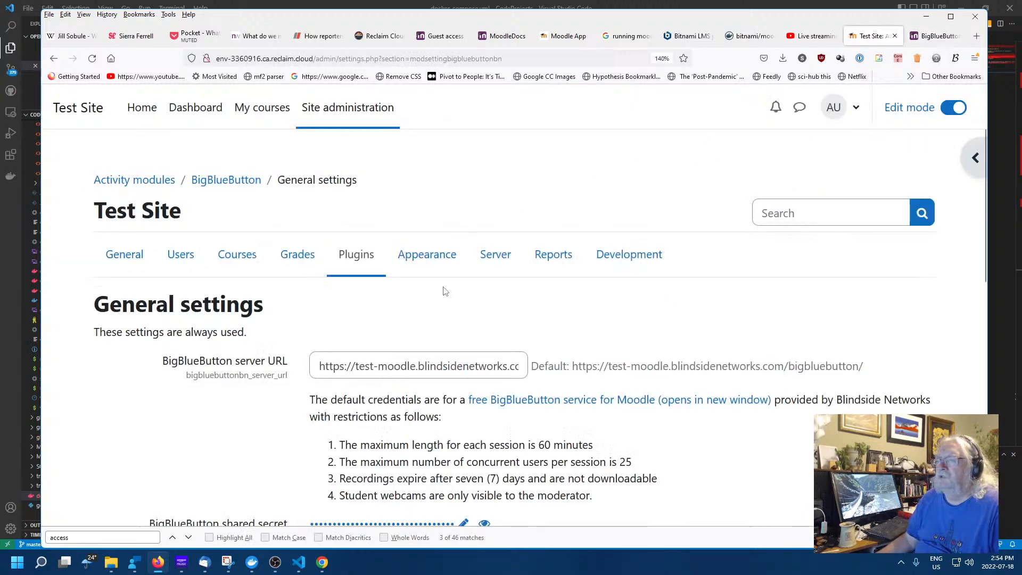
Enable the BigBlueButton activity in Manage activities, accepting the data processing agreement
left_click(353, 258)
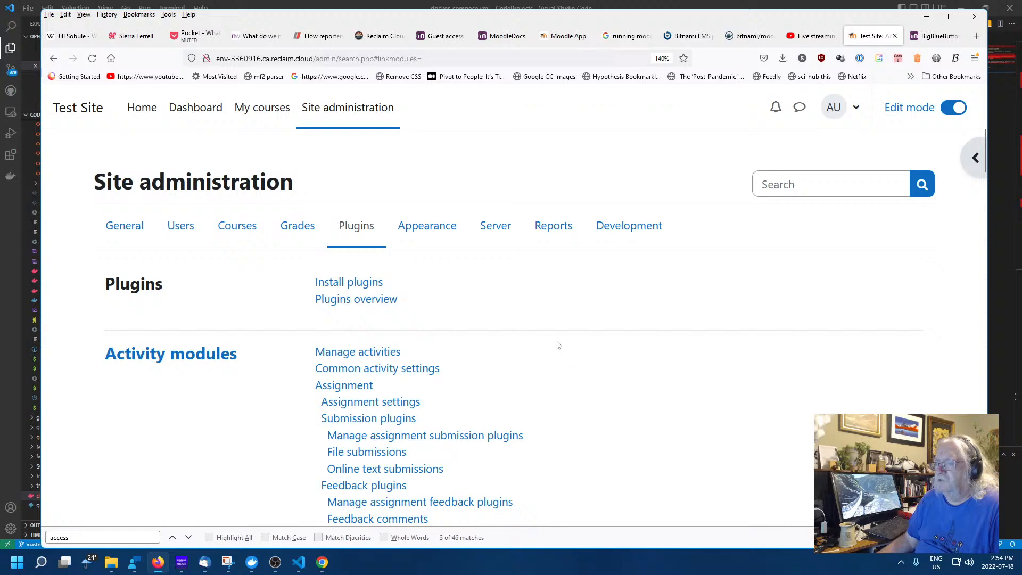
left_click(365, 353)
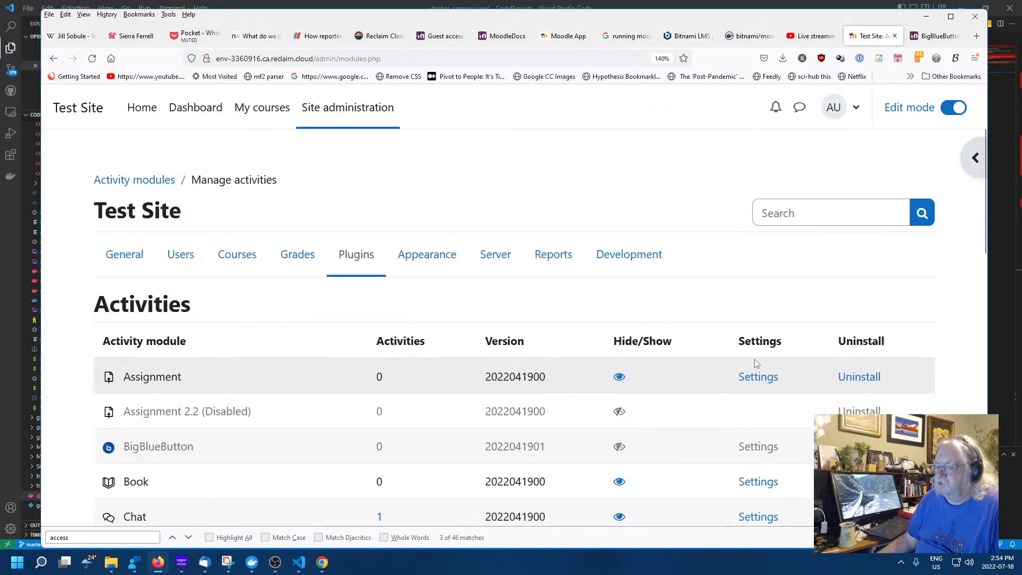
scroll(573, 306, "down", 3)
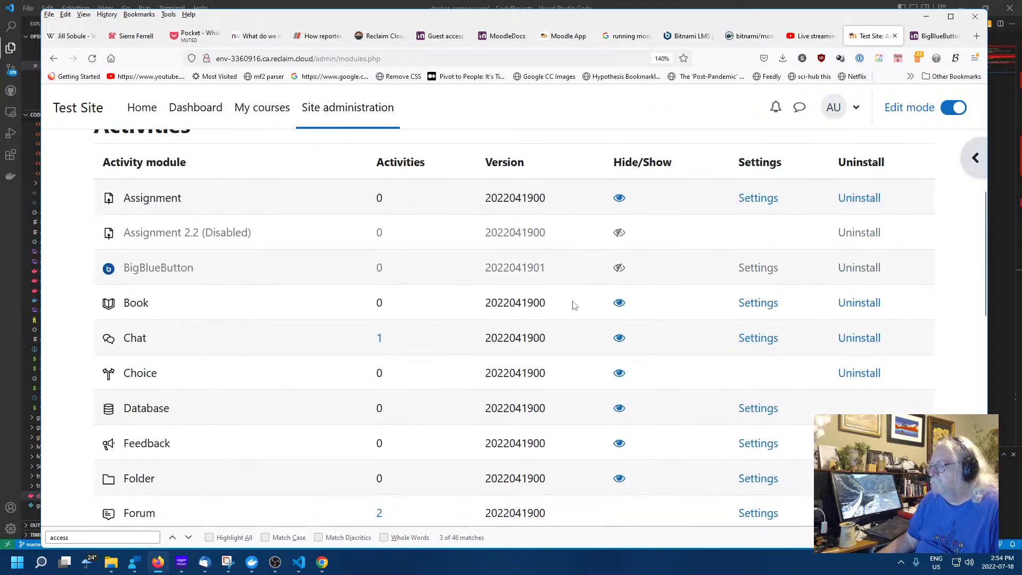
left_click(619, 268)
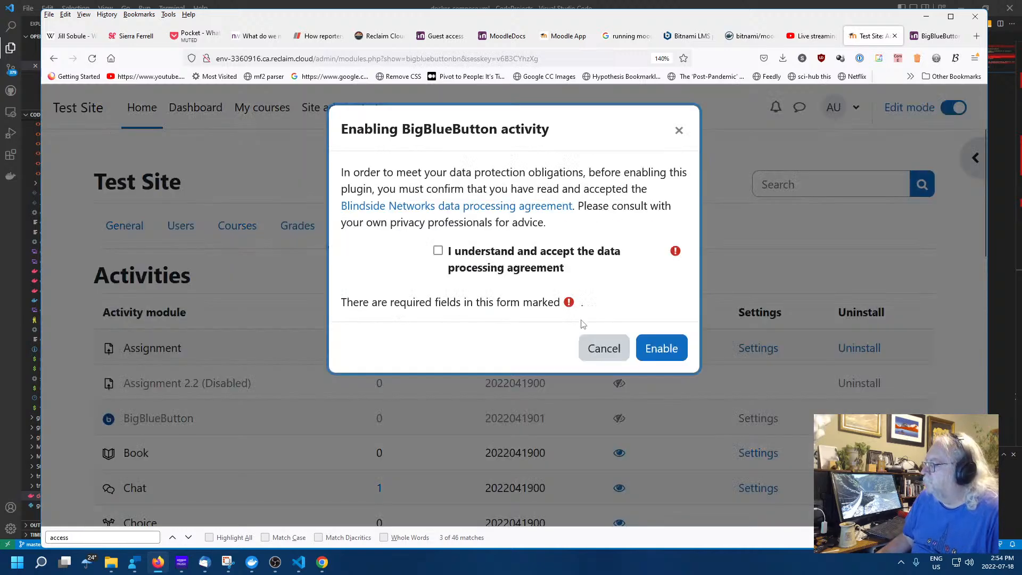
left_click(438, 250)
left_click(661, 348)
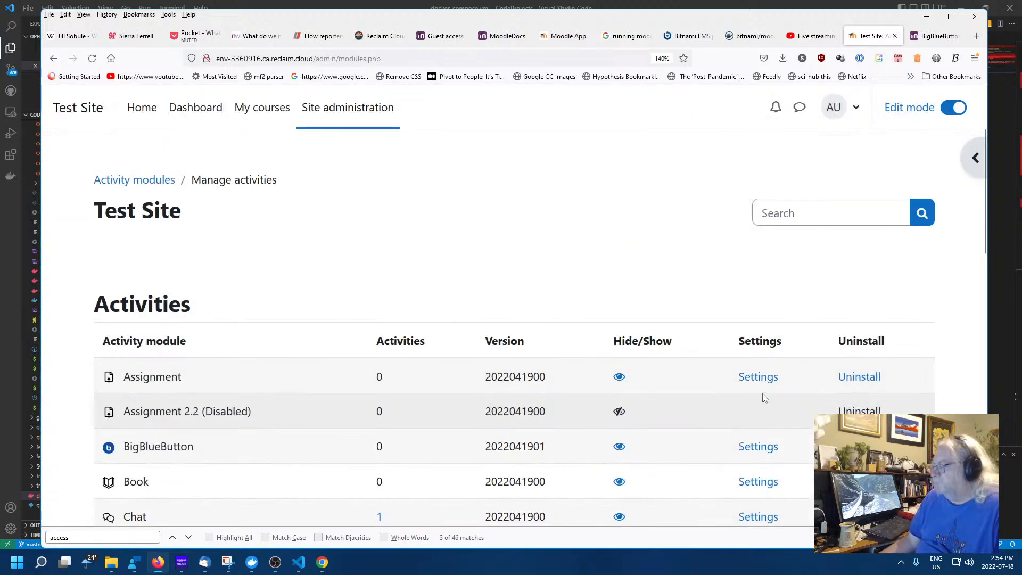
Disable the Zoom meeting activity module
scroll(643, 394, "down", 3)
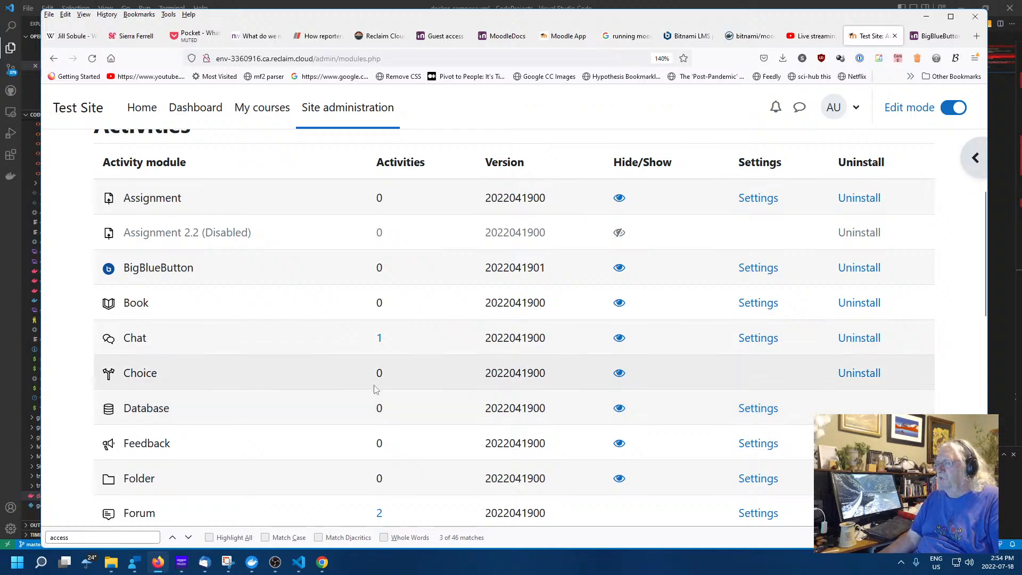
scroll(356, 373, "down", 10)
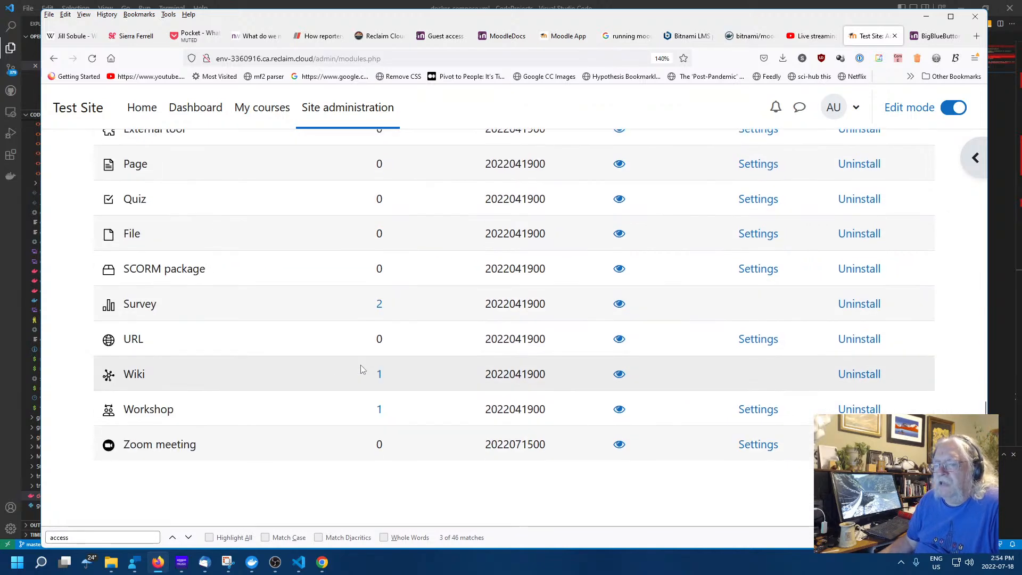
left_click(620, 448)
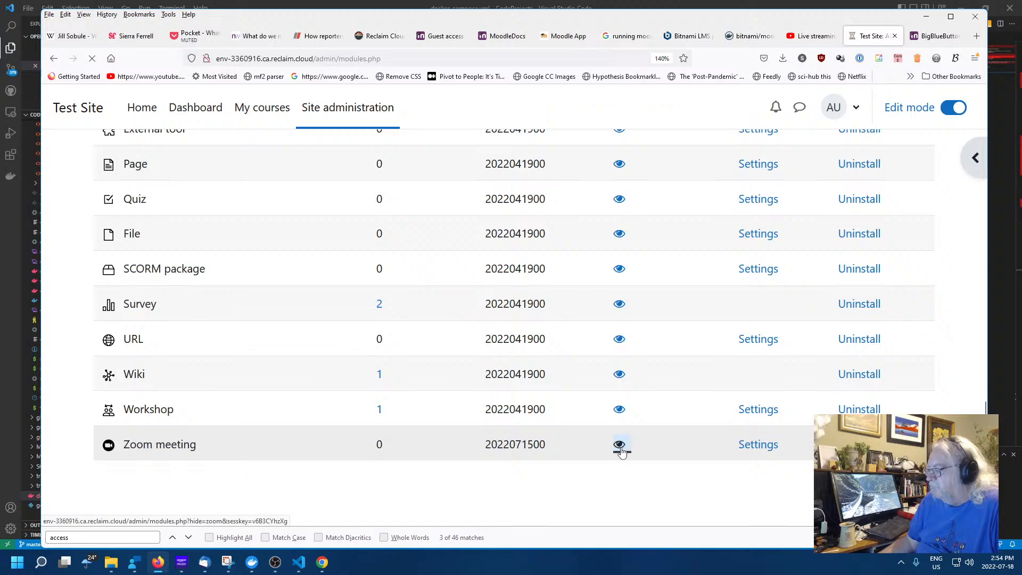
scroll(618, 456, "down", 12)
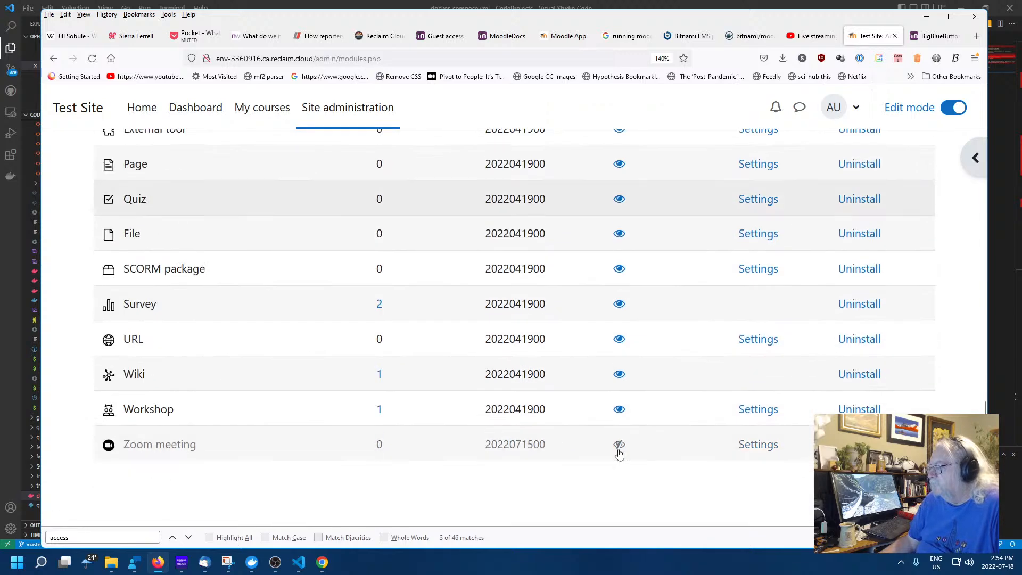
scroll(536, 474, "up", 12)
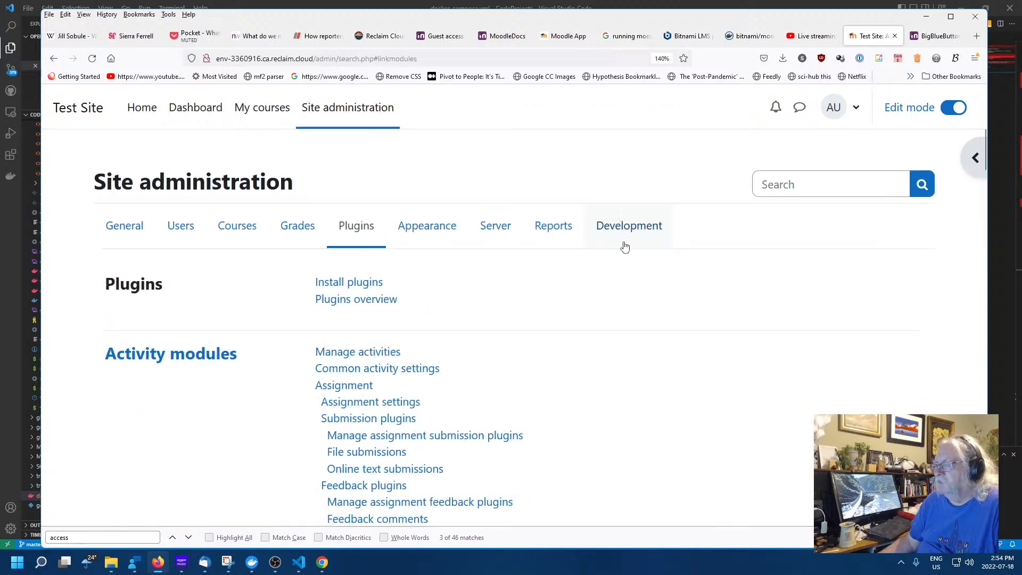
Check the Plugins overview to confirm BigBlueButton is listed as enabled
left_click(354, 351)
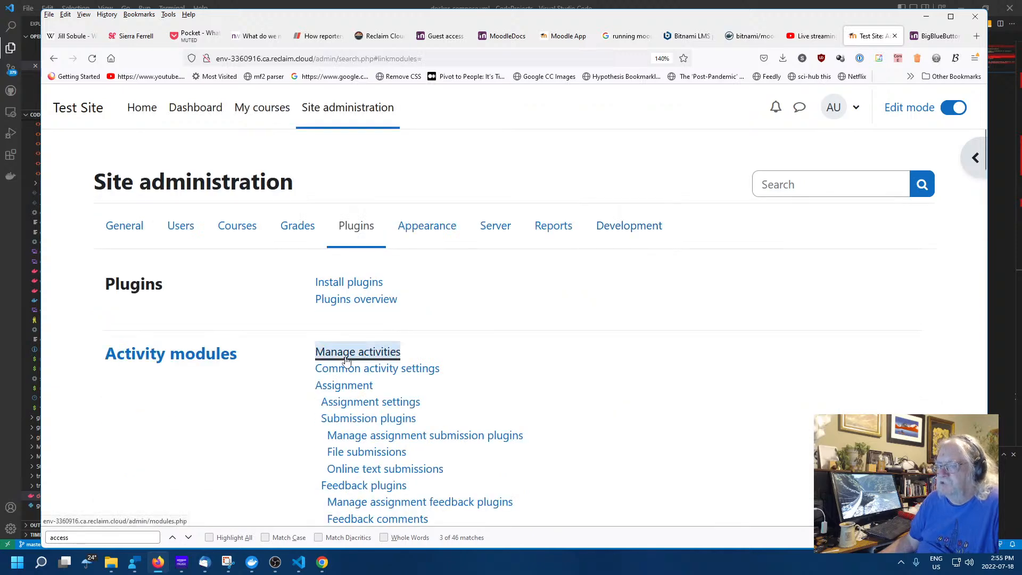
left_click(354, 255)
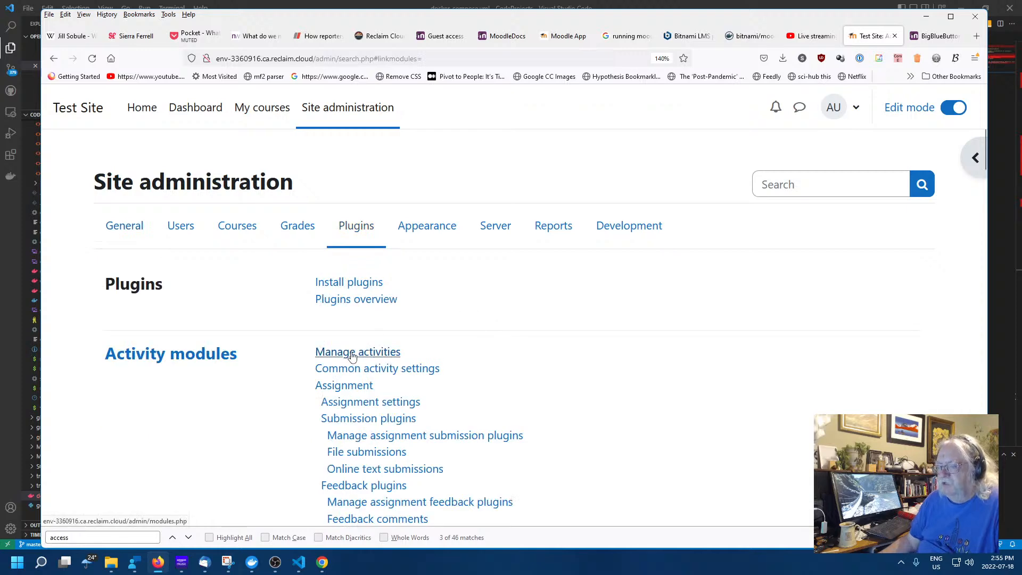
left_click(356, 300)
scroll(607, 309, "down", 5)
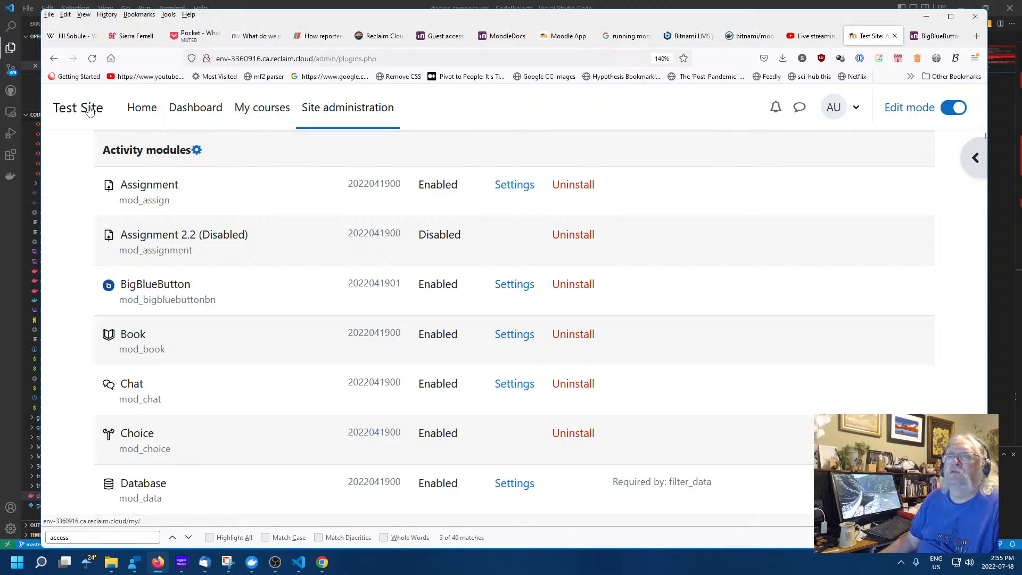
From the site home, open Test Course and add a new BigBlueButton activity
left_click(145, 114)
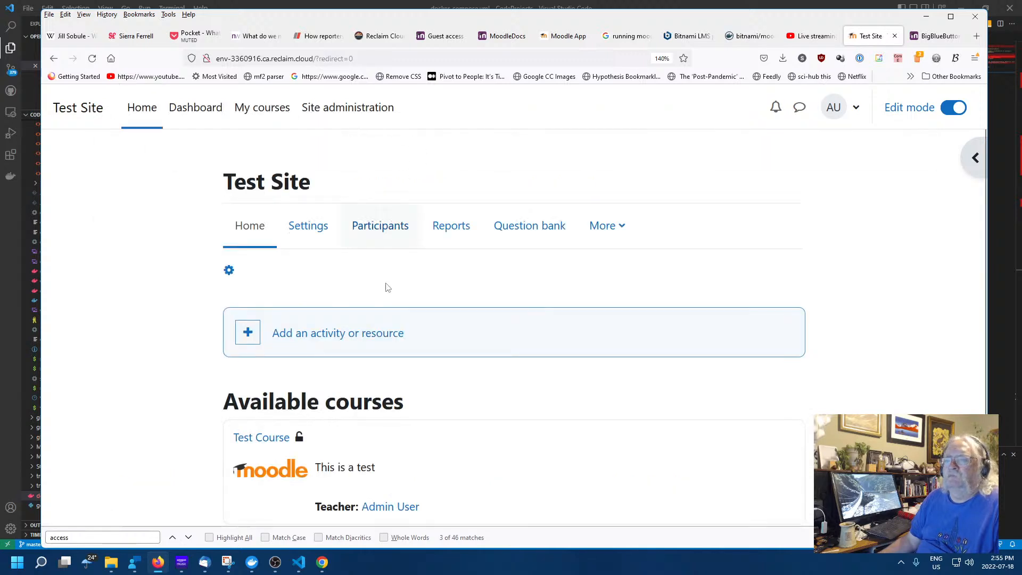
left_click(252, 439)
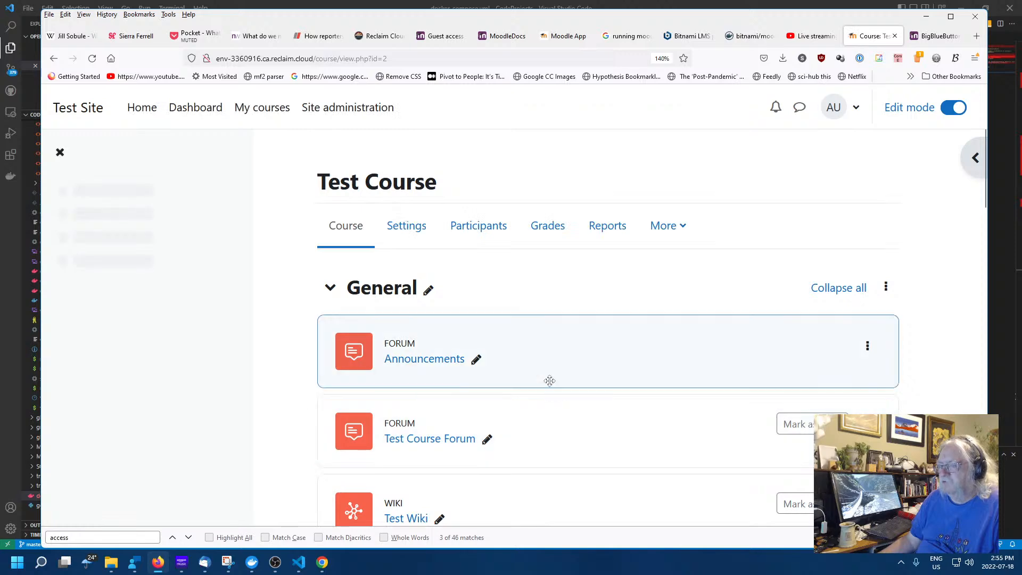
scroll(547, 378, "down", 6)
scroll(541, 363, "down", 2)
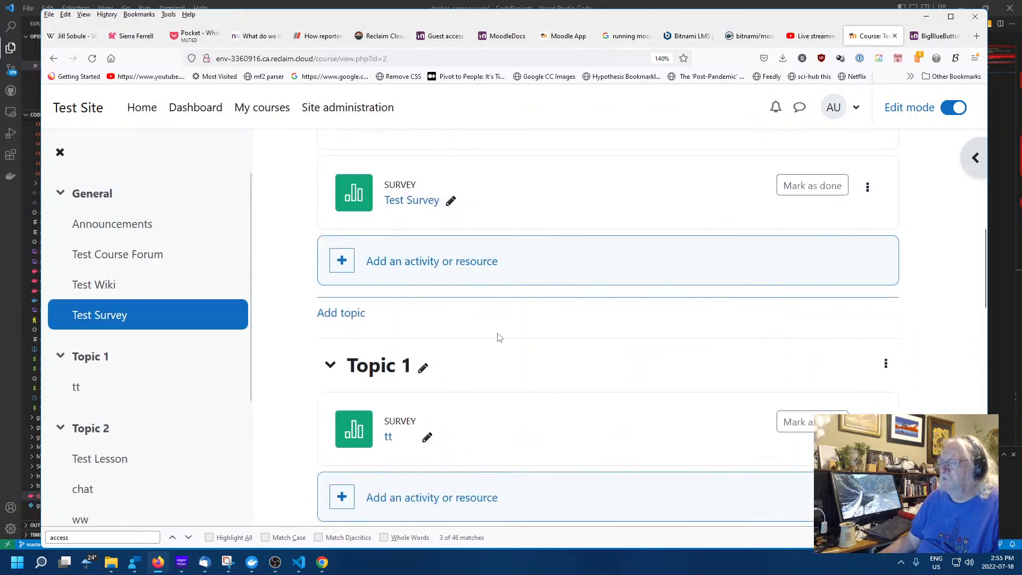
left_click(336, 266)
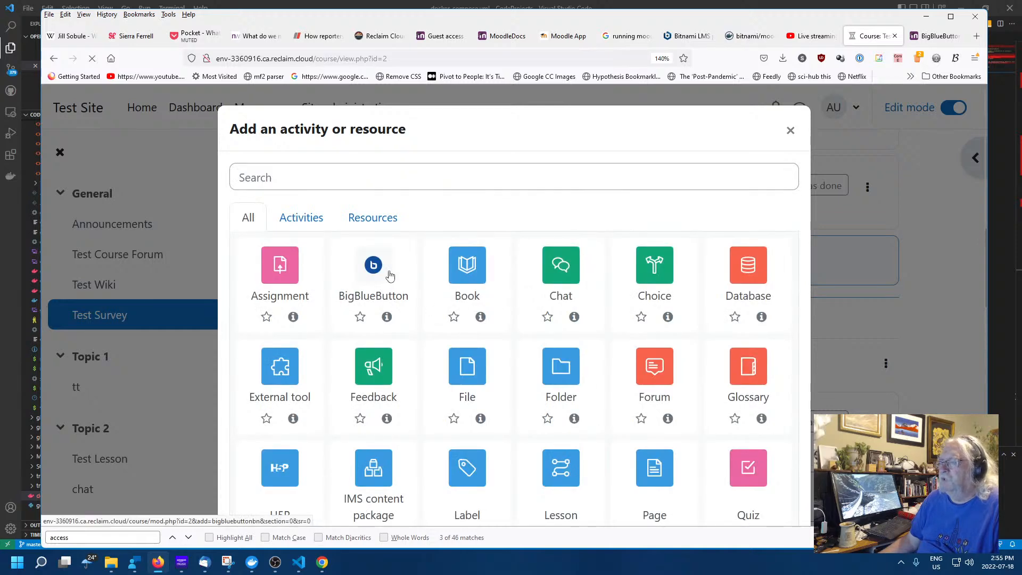
left_click(389, 275)
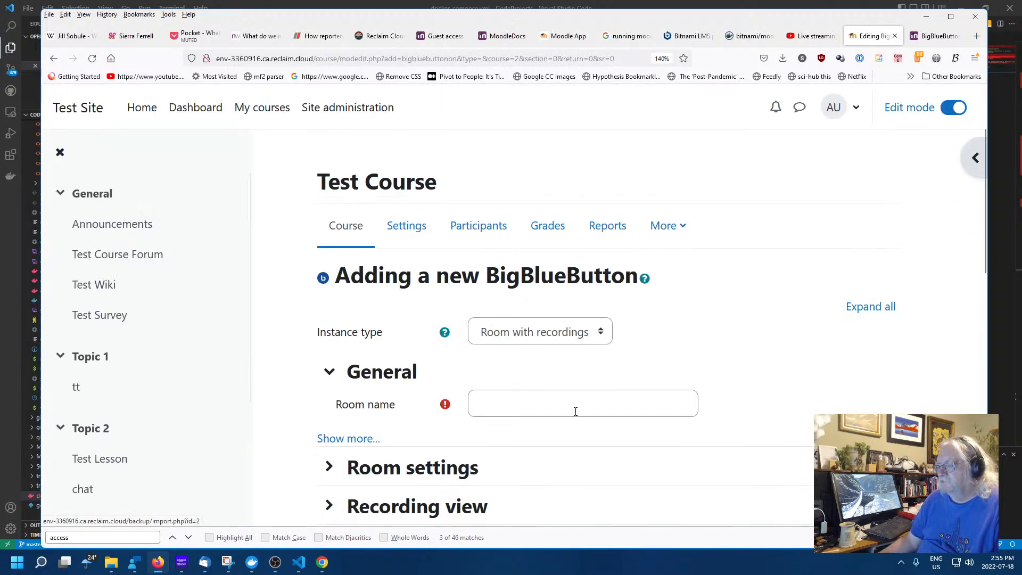
Name the room 'Room with Recordings', save it to Test Course, then return to the BigBlueButton docs
left_click(576, 411)
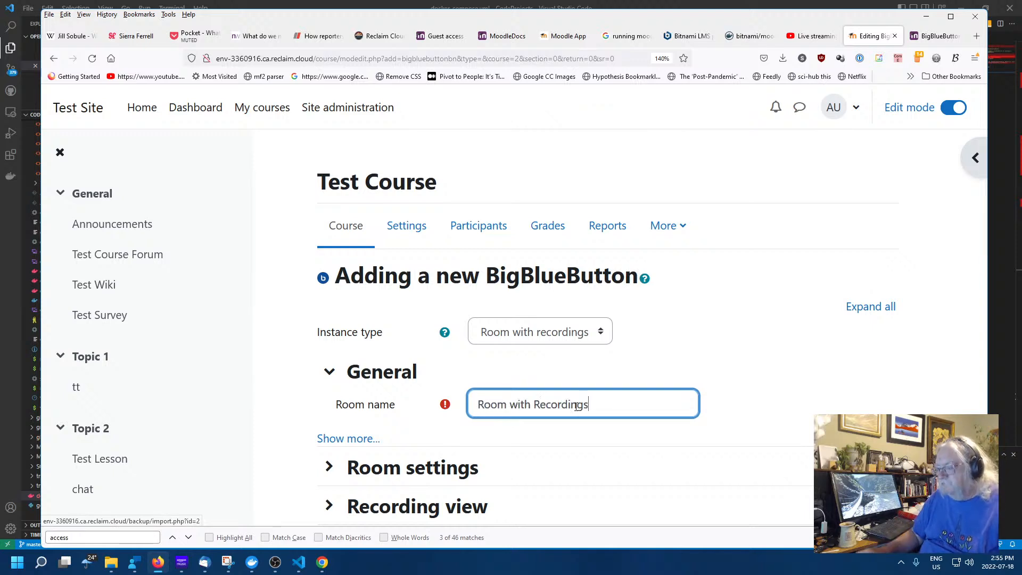
scroll(788, 419, "down", 5)
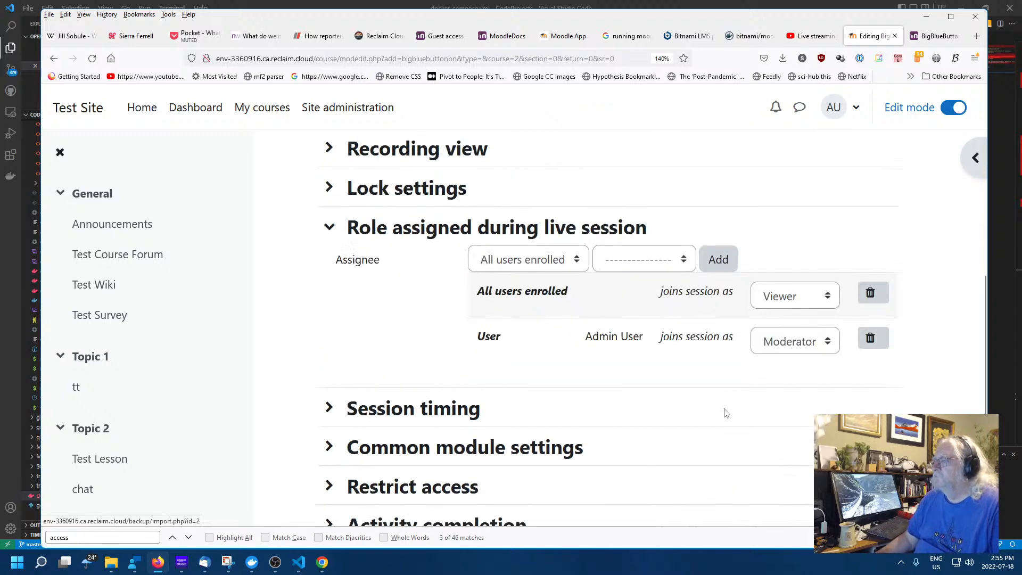
scroll(725, 417, "down", 4)
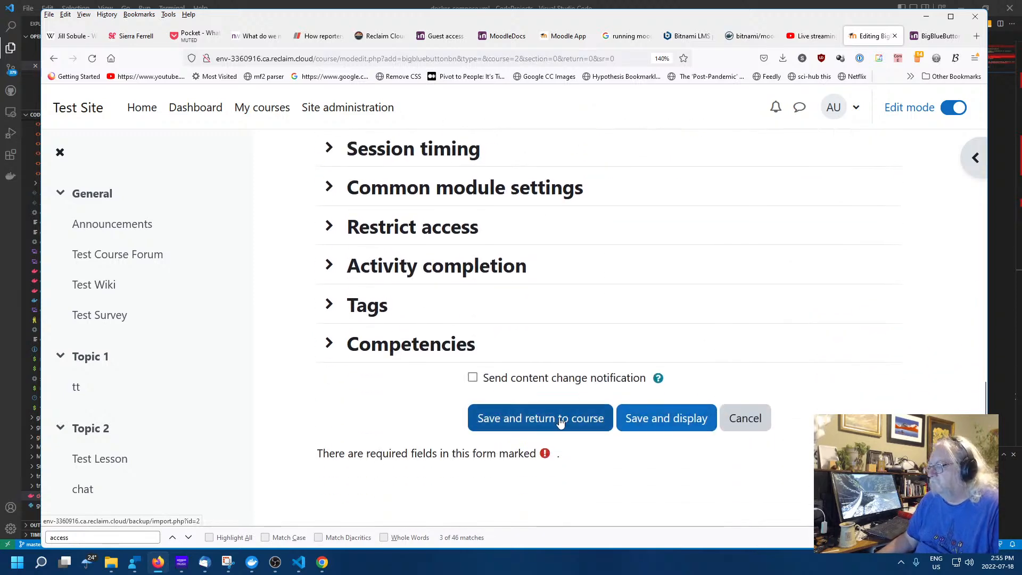
left_click(559, 422)
scroll(519, 367, "down", 1)
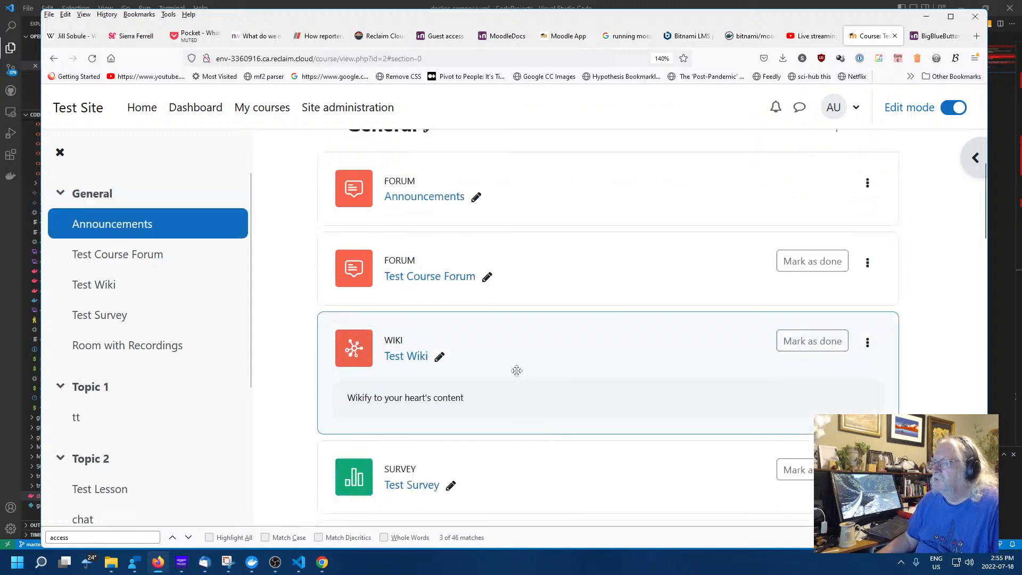
scroll(517, 371, "down", 2)
left_click(937, 36)
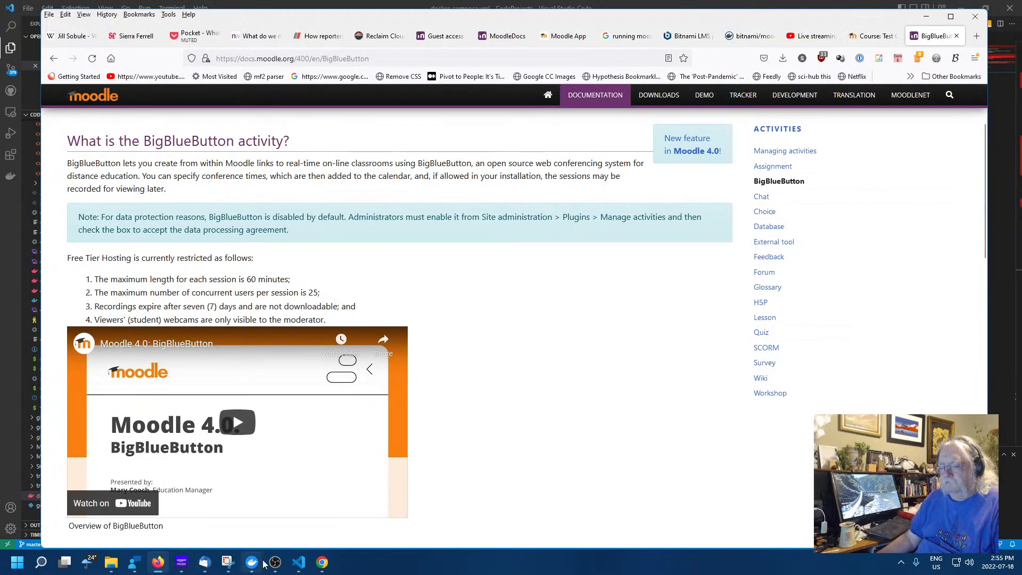
left_click(322, 562)
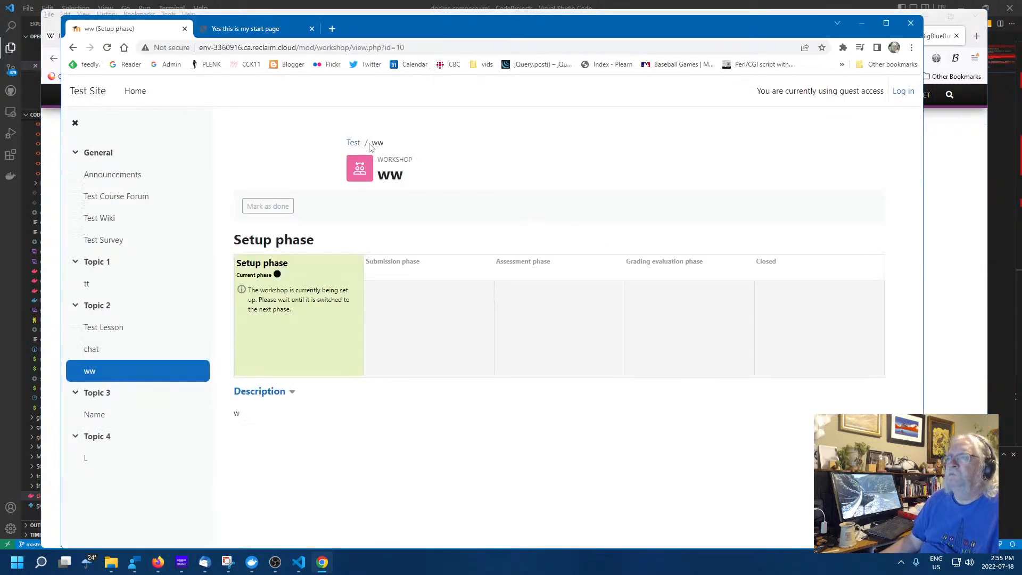
left_click(354, 145)
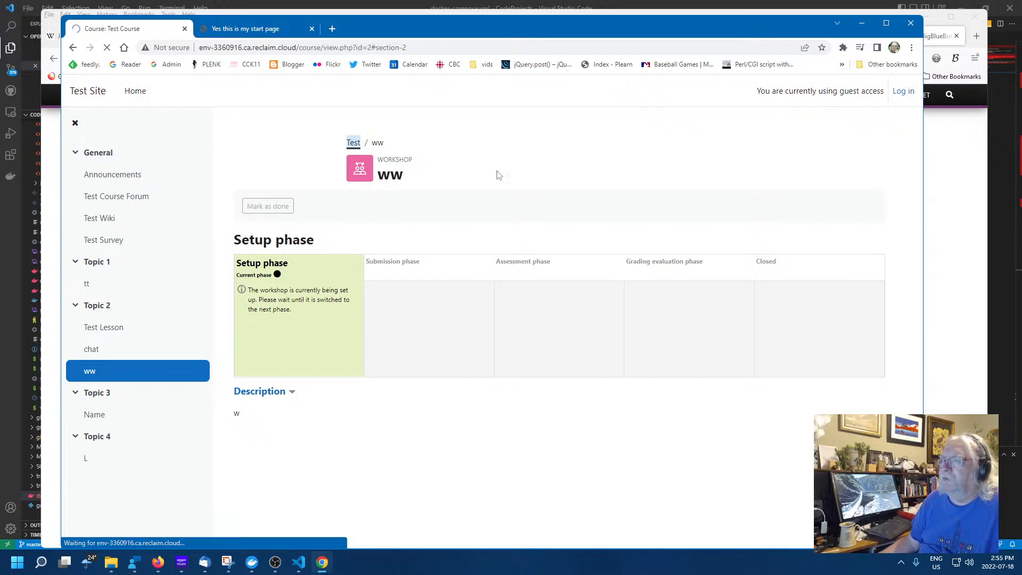
scroll(271, 235, "up", 1)
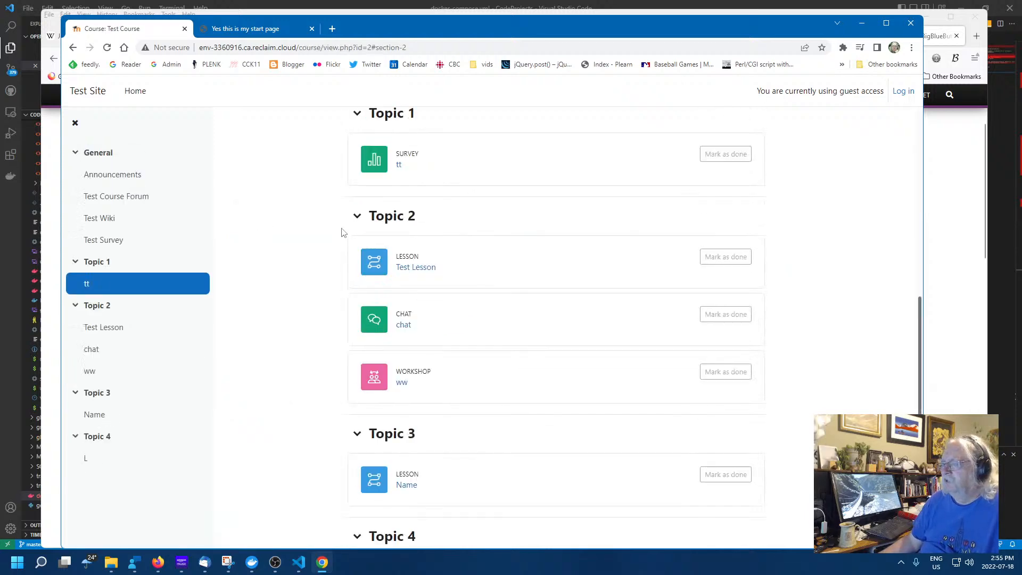
scroll(344, 232, "up", 3)
scroll(285, 205, "up", 4)
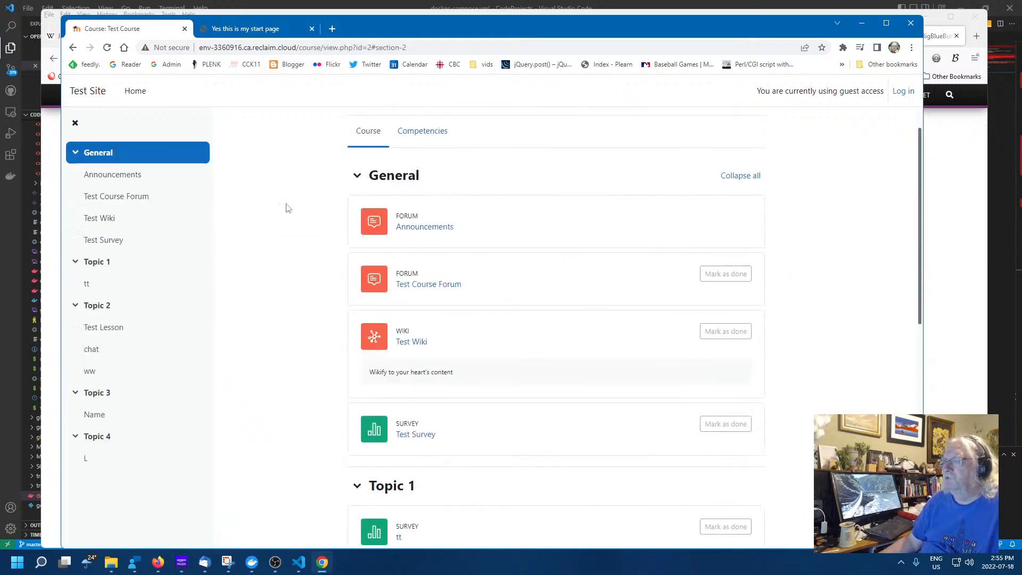
scroll(285, 206, "down", 3)
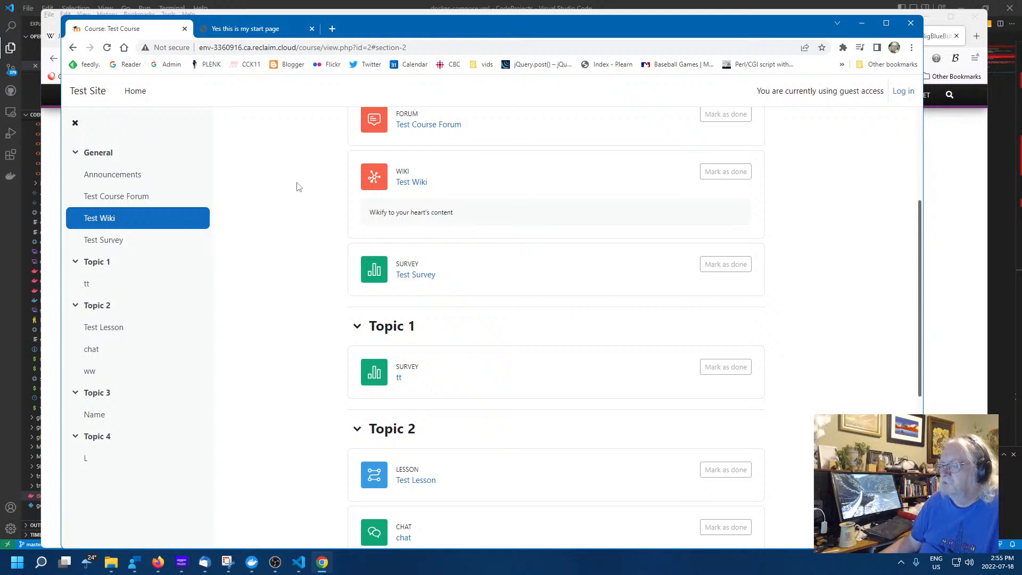
right_click(297, 186)
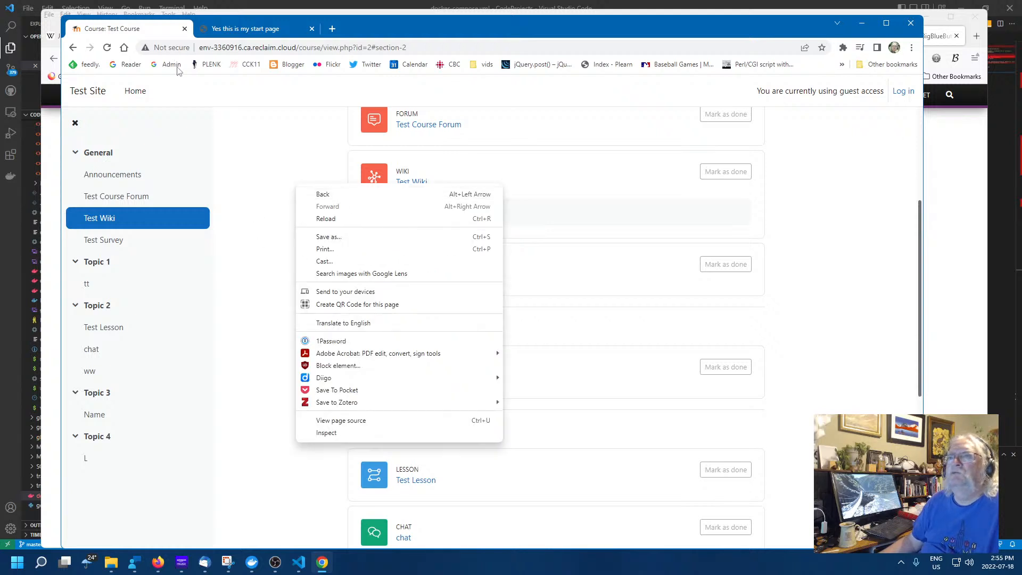
left_click(238, 154)
scroll(250, 156, "up", 4)
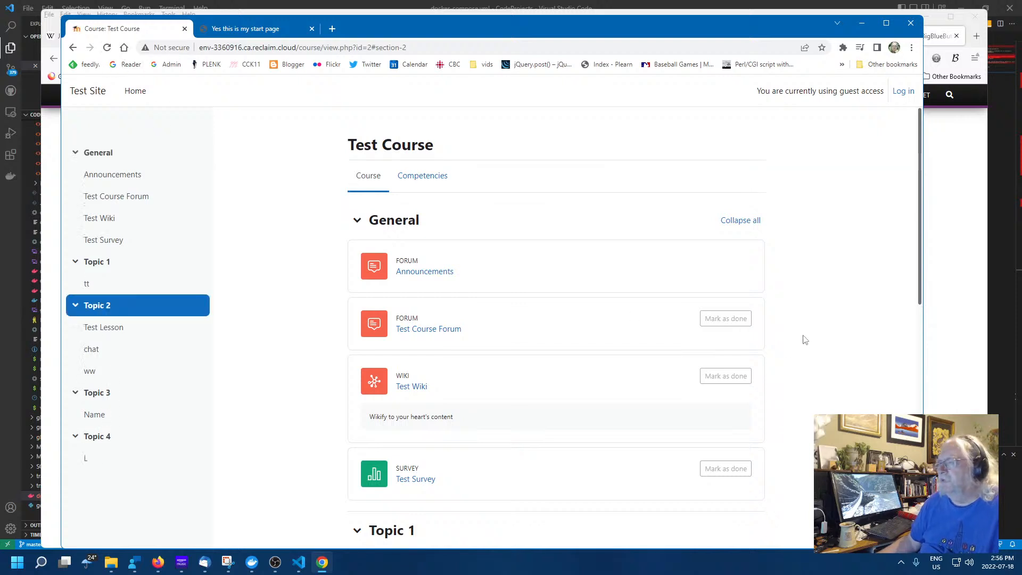
scroll(817, 310, "down", 5)
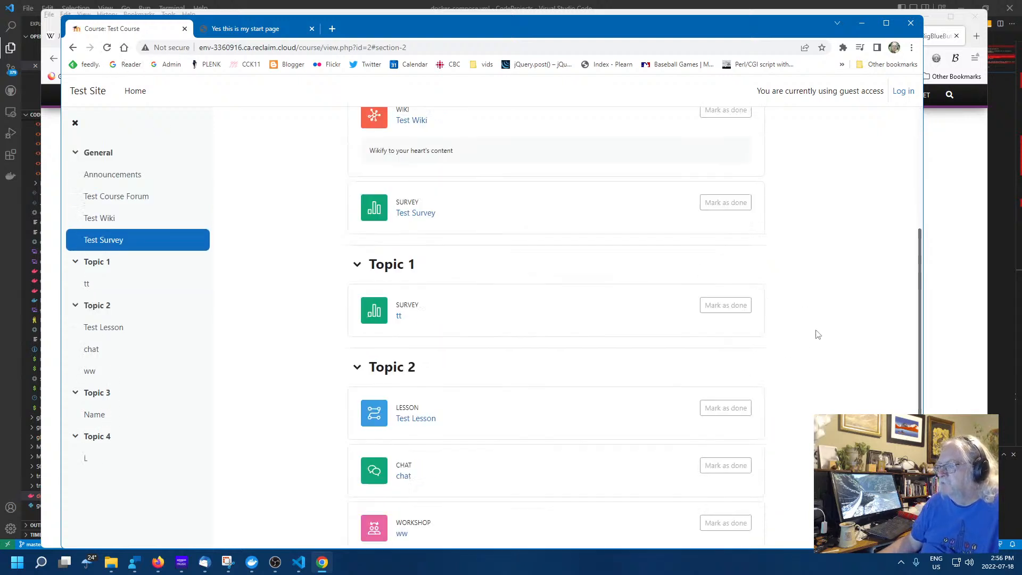
scroll(814, 336, "down", 5)
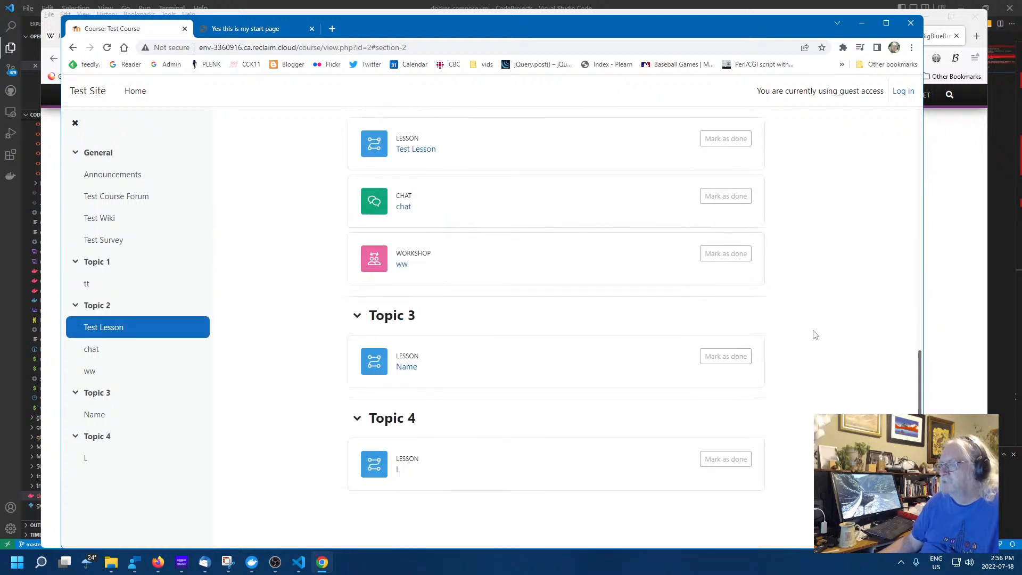
scroll(813, 338, "up", 5)
scroll(811, 340, "up", 5)
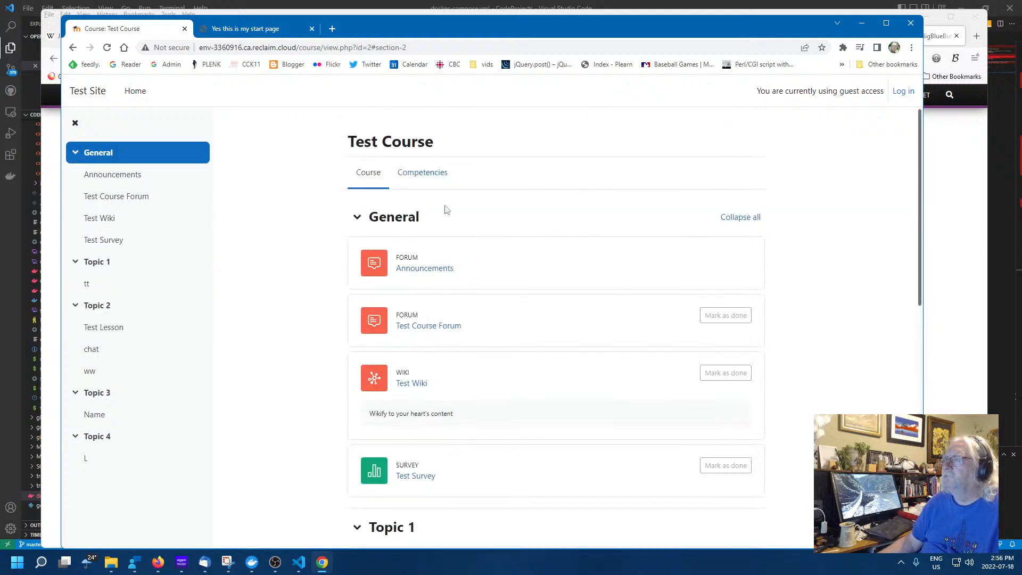
scroll(479, 418, "down", 3)
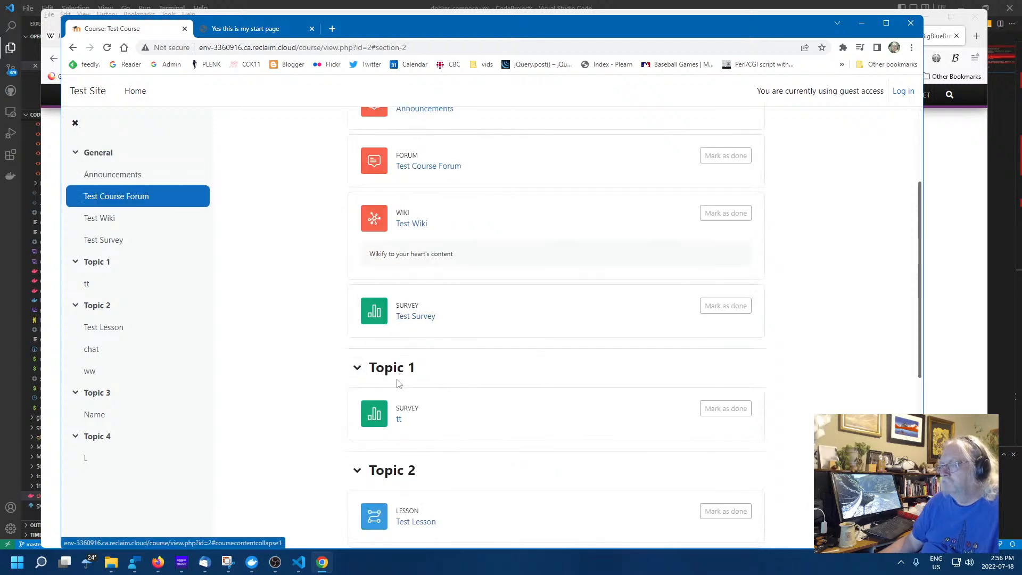
left_click(861, 23)
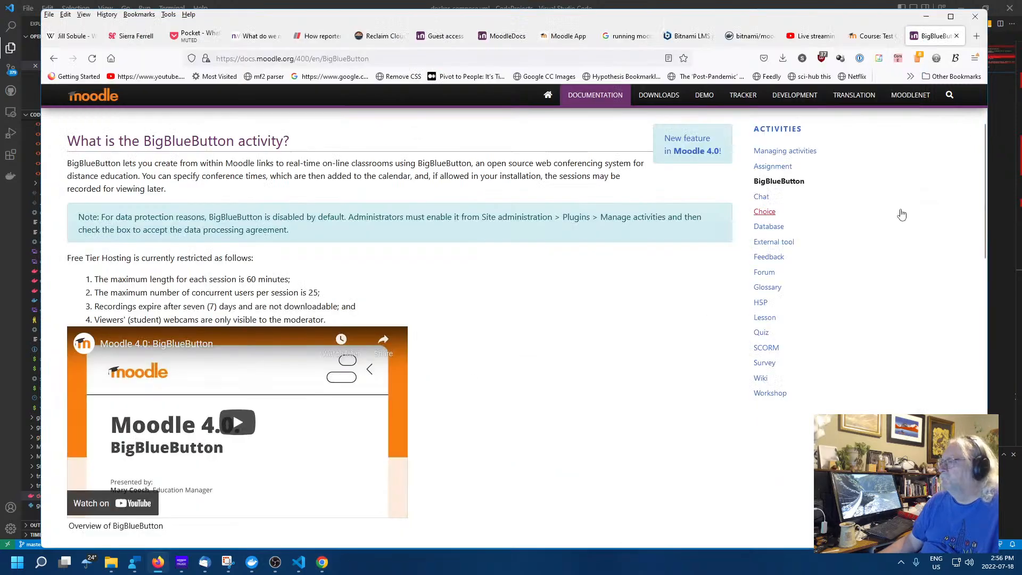
Return to the Test Course editing view and bring up the site's cookie tools
left_click(888, 36)
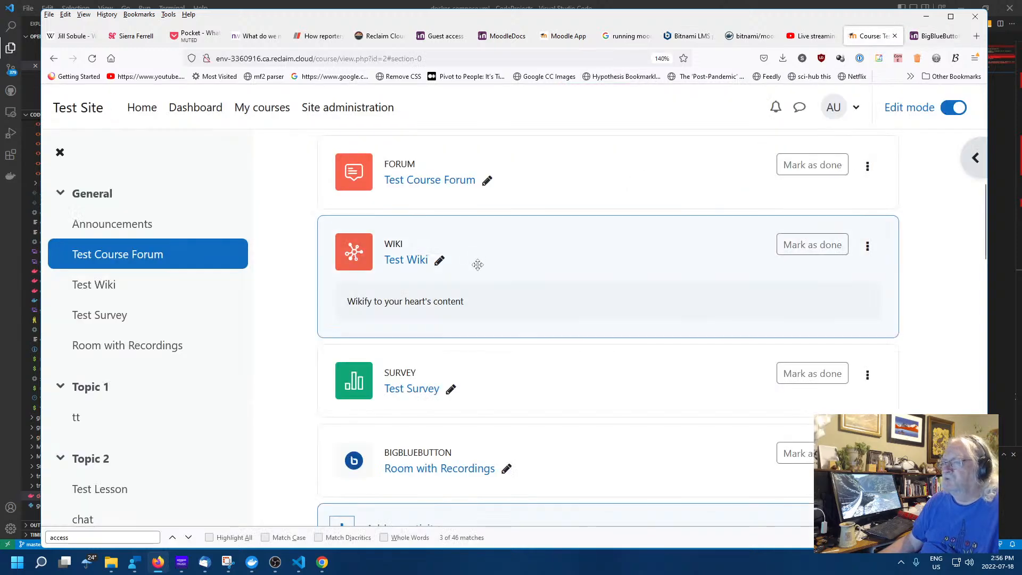
scroll(527, 270, "up", 1)
scroll(528, 270, "down", 5)
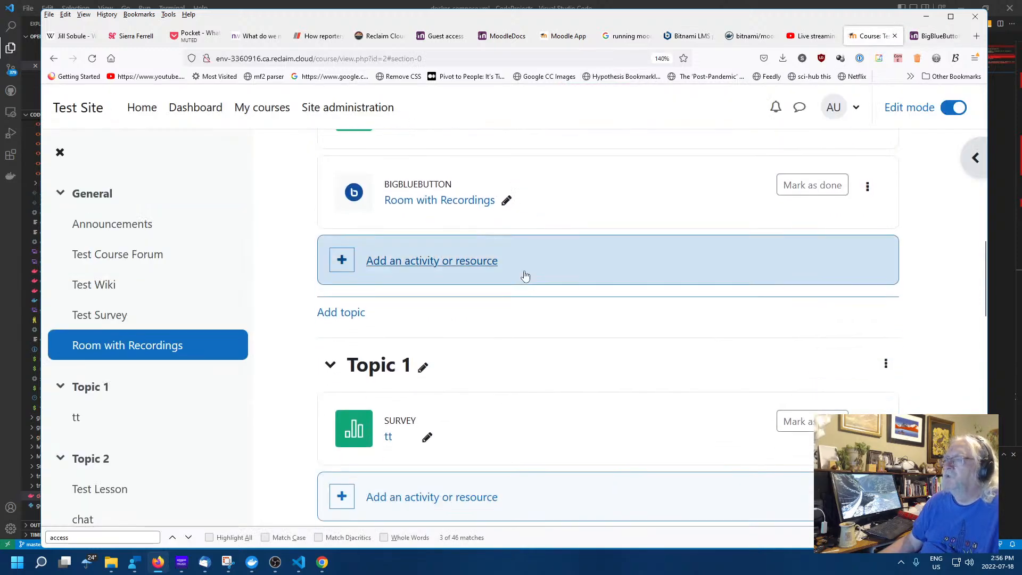
scroll(526, 274, "up", 2)
scroll(525, 274, "up", 6)
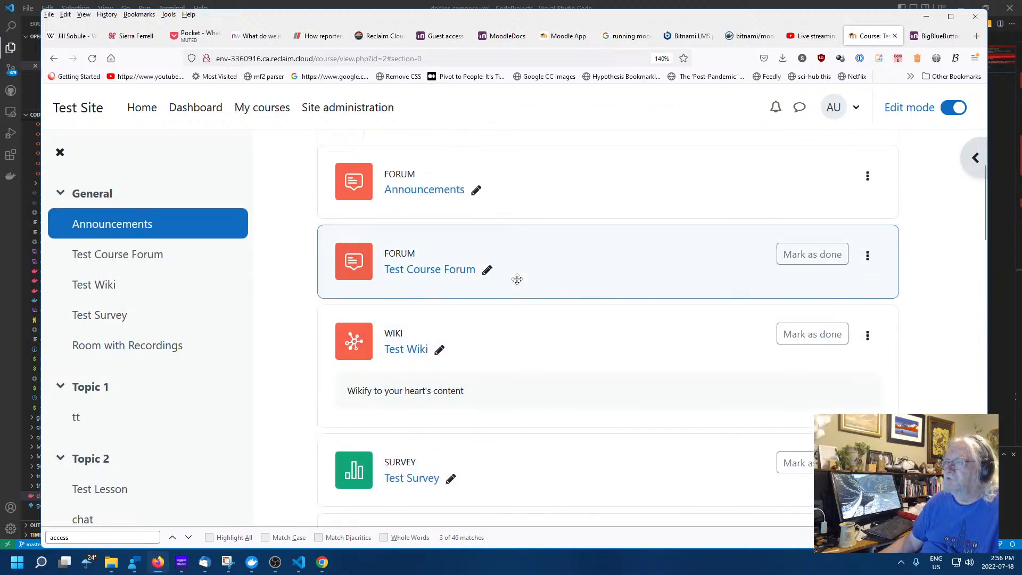
scroll(517, 282, "down", 5)
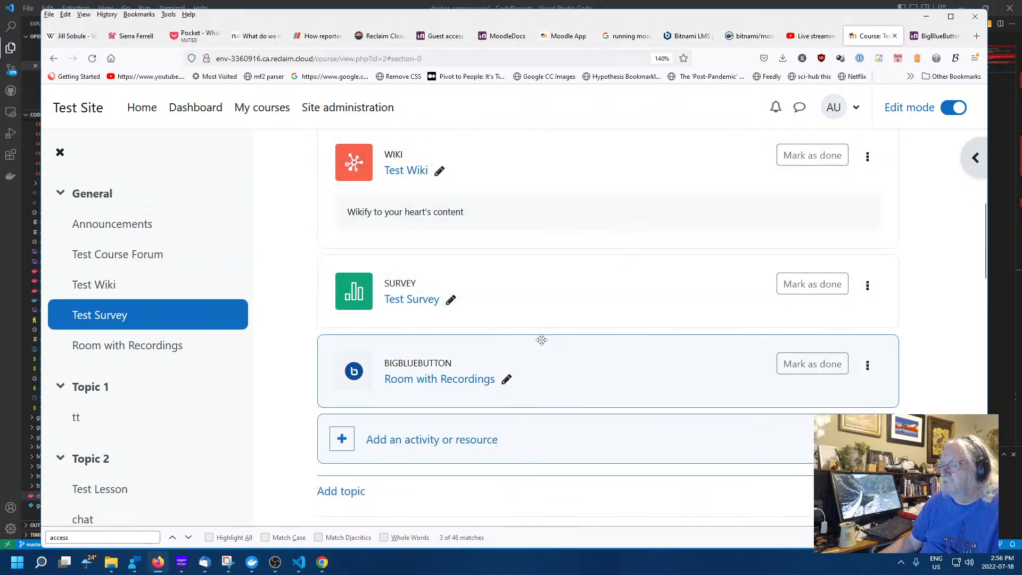
scroll(541, 339, "down", 3)
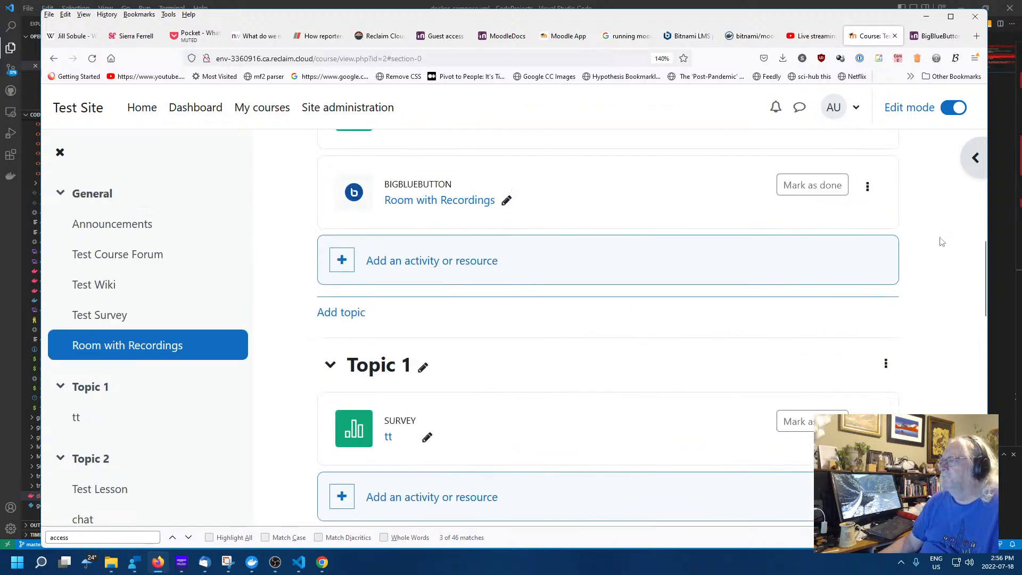
left_click(936, 58)
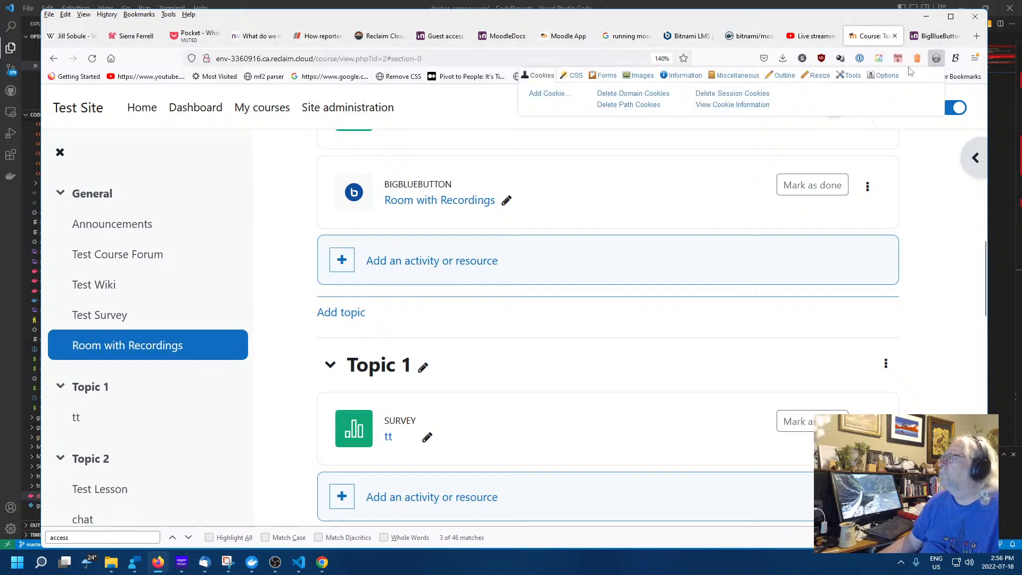
Reload the guest's Test Course page in Chrome, then select the Course Competencies text
left_click(322, 562)
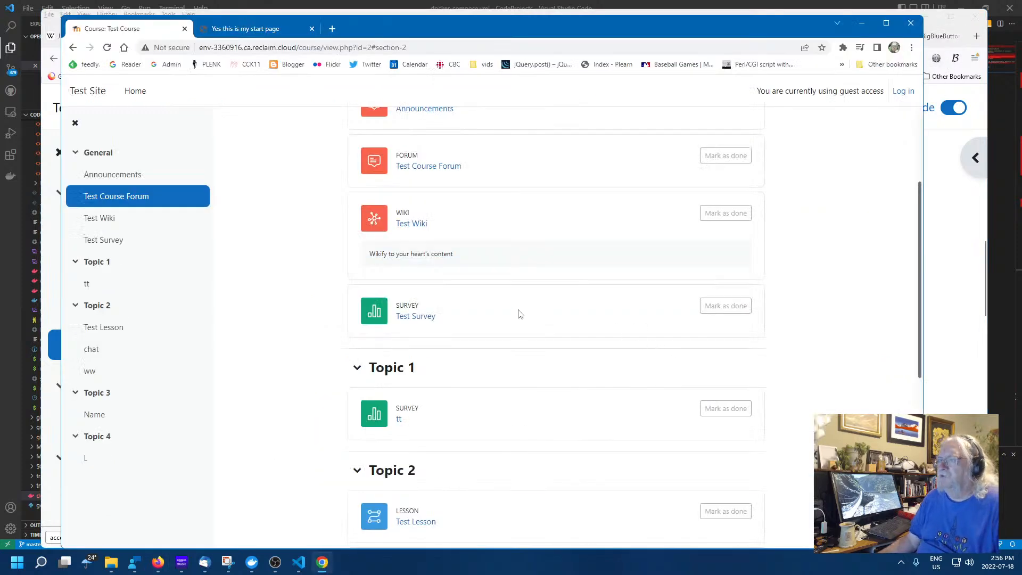
scroll(436, 320, "up", 3)
scroll(464, 310, "down", 4)
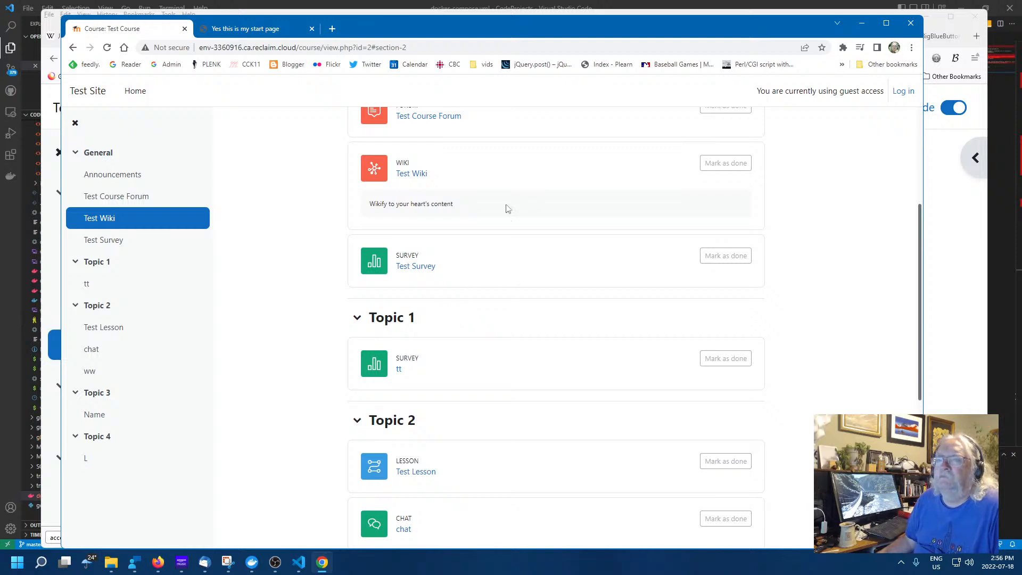
right_click(235, 167)
left_click(286, 203)
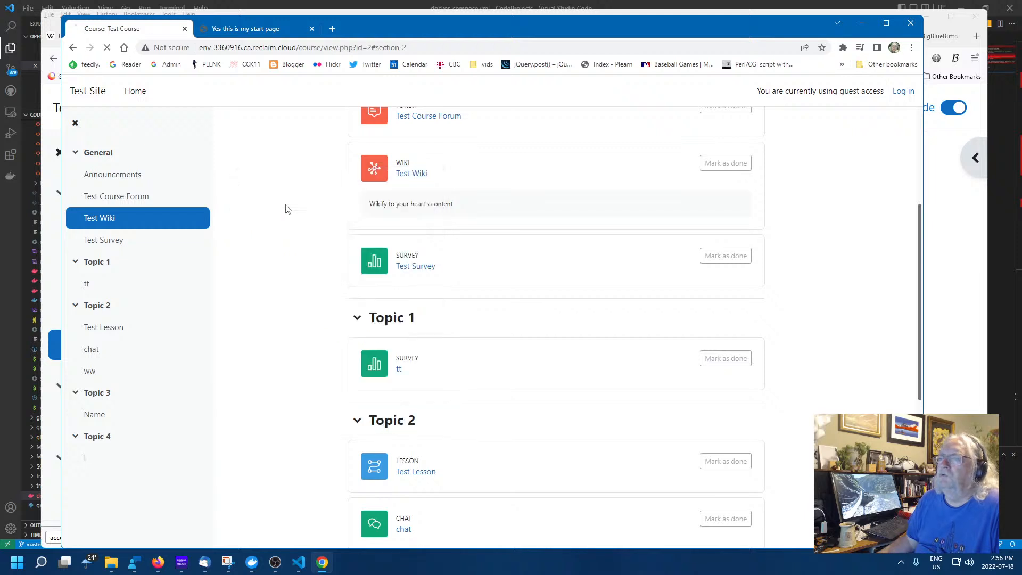
triple_click(229, 171)
right_click(229, 172)
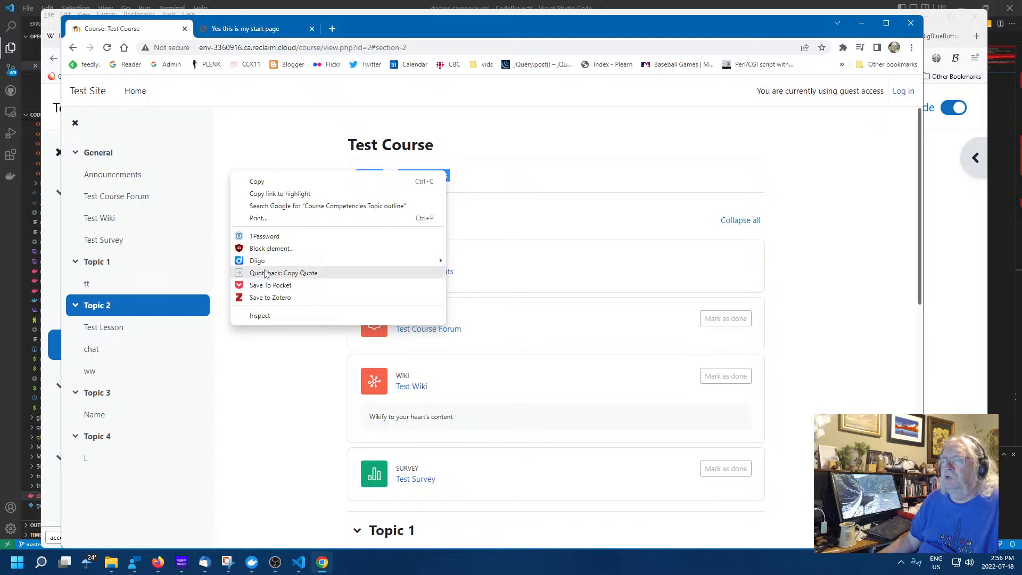
left_click(107, 48)
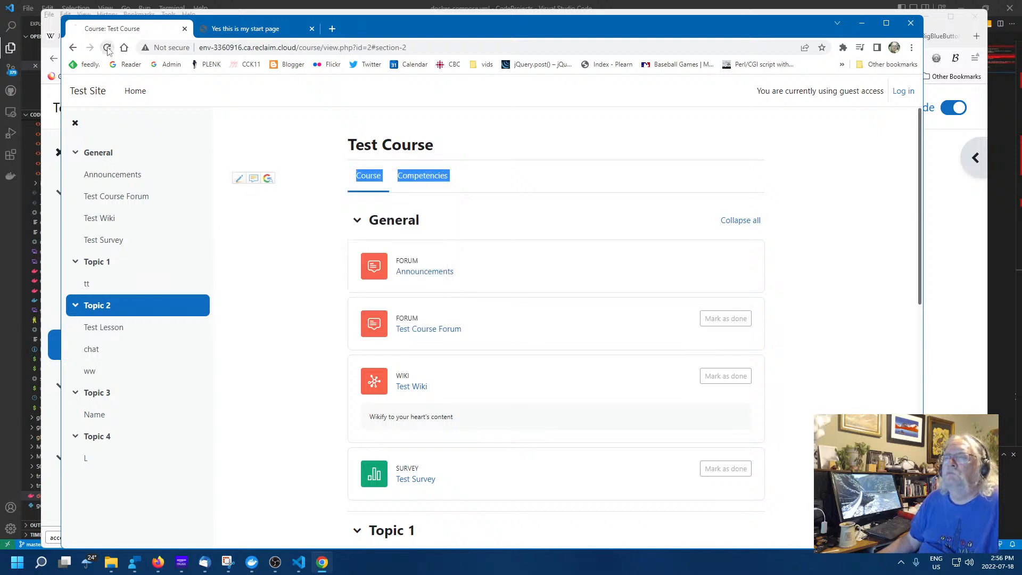
scroll(776, 391, "down", 4)
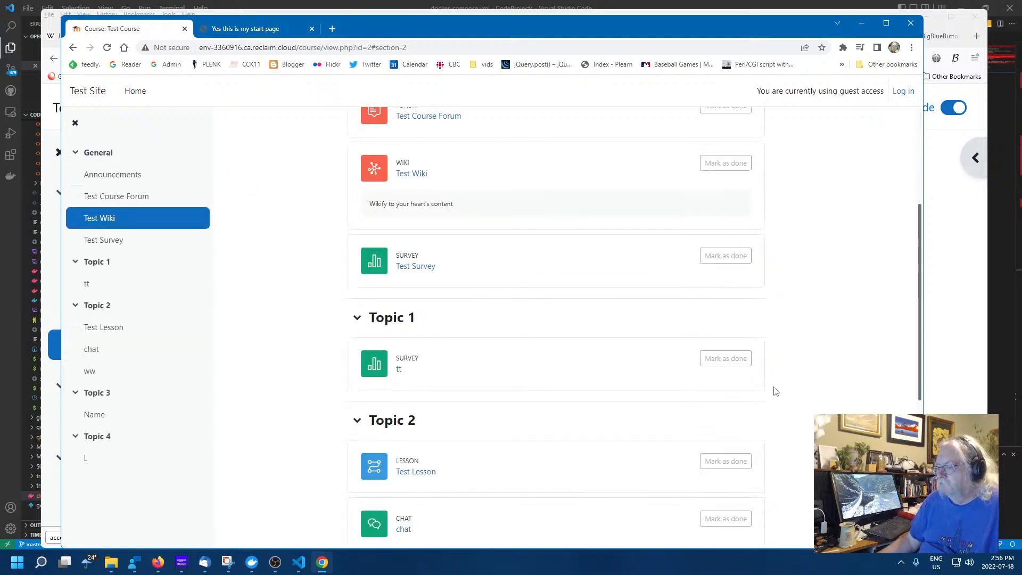
scroll(574, 373, "down", 3)
scroll(573, 374, "down", 3)
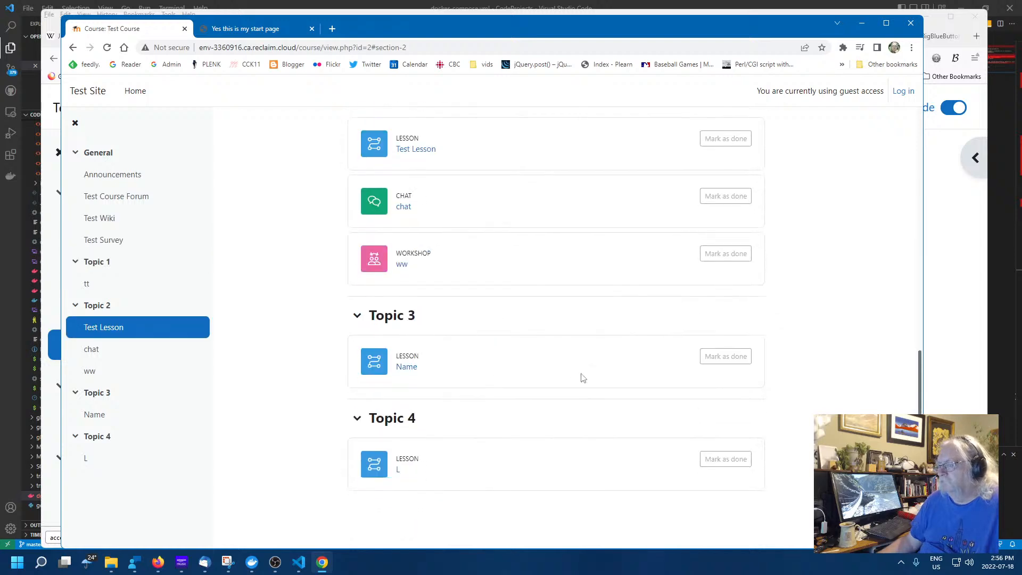
left_click(942, 245)
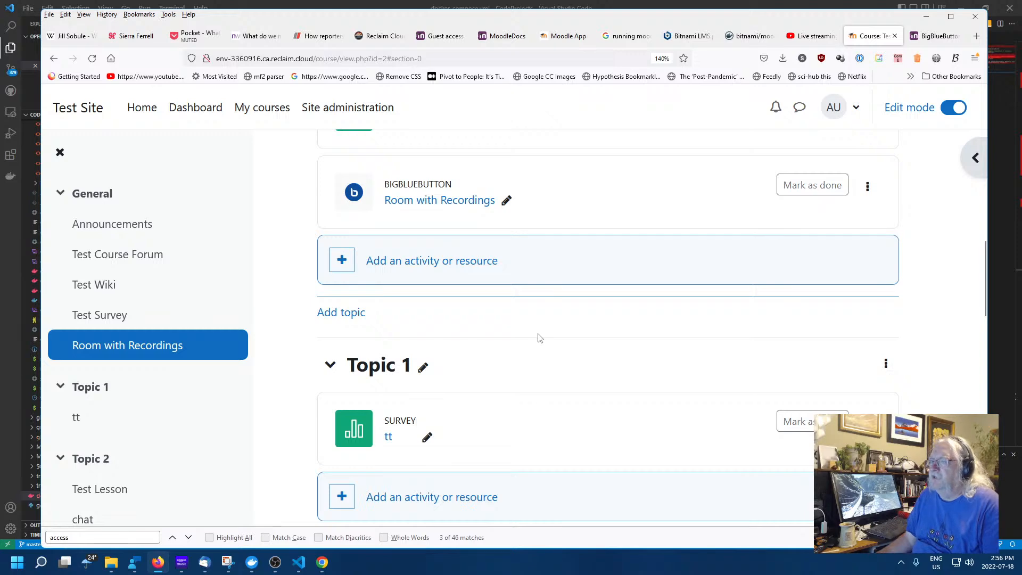
scroll(535, 337, "up", 5)
scroll(537, 341, "down", 9)
scroll(538, 342, "down", 10)
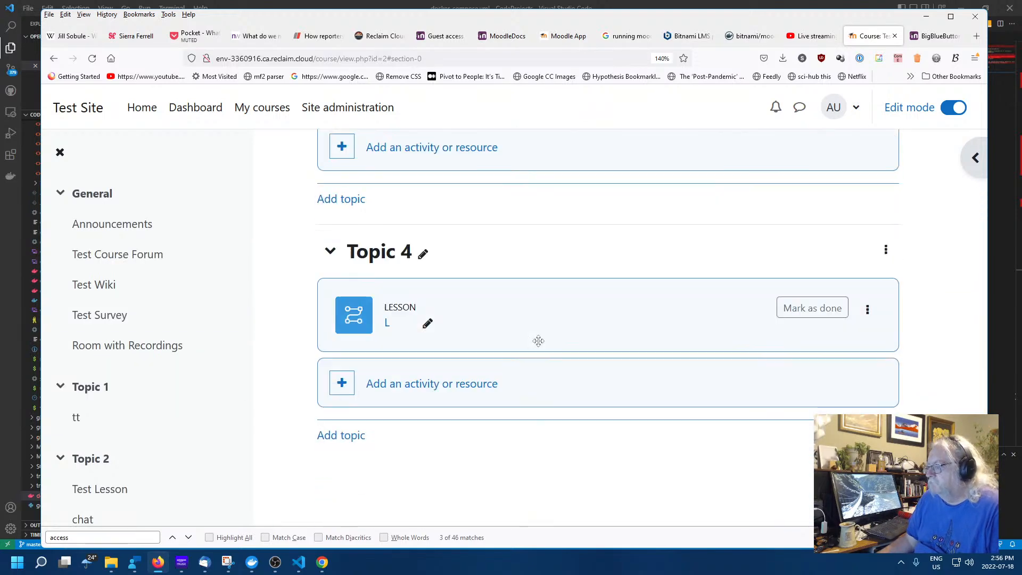
scroll(539, 342, "up", 15)
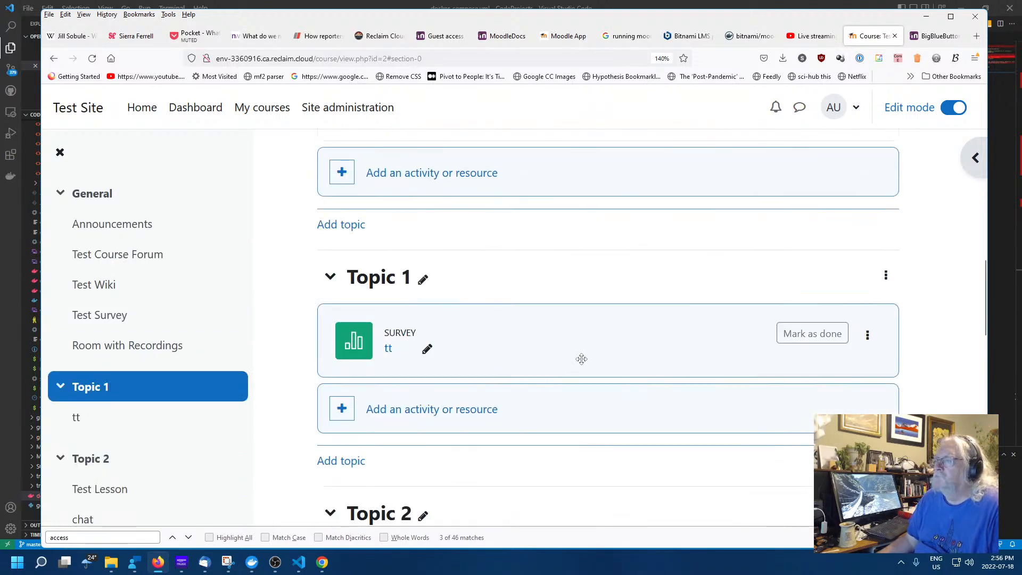
scroll(567, 356, "up", 2)
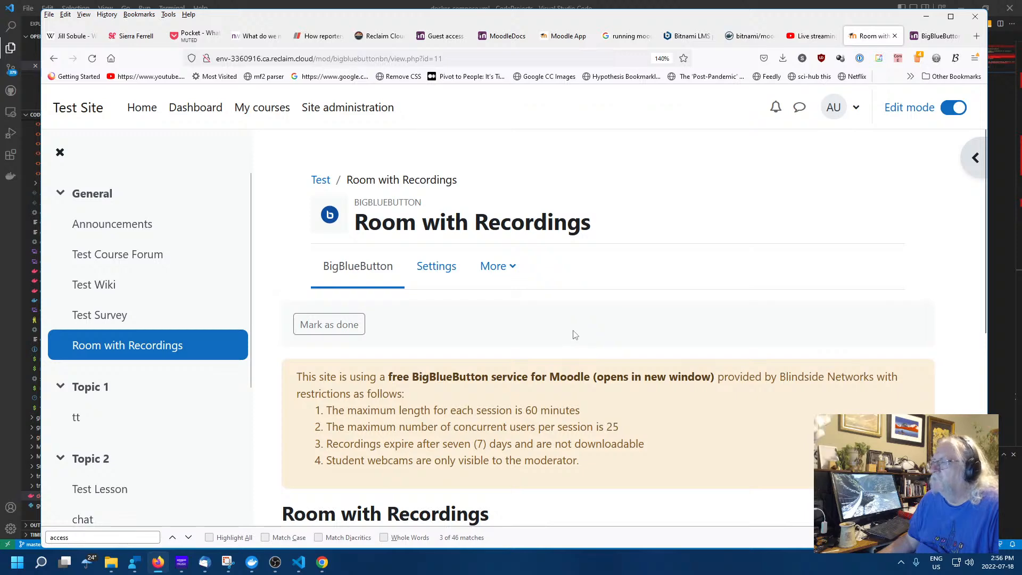
Scroll through Room with Recordings to check Join session and the empty Recordings table
scroll(465, 333, "down", 5)
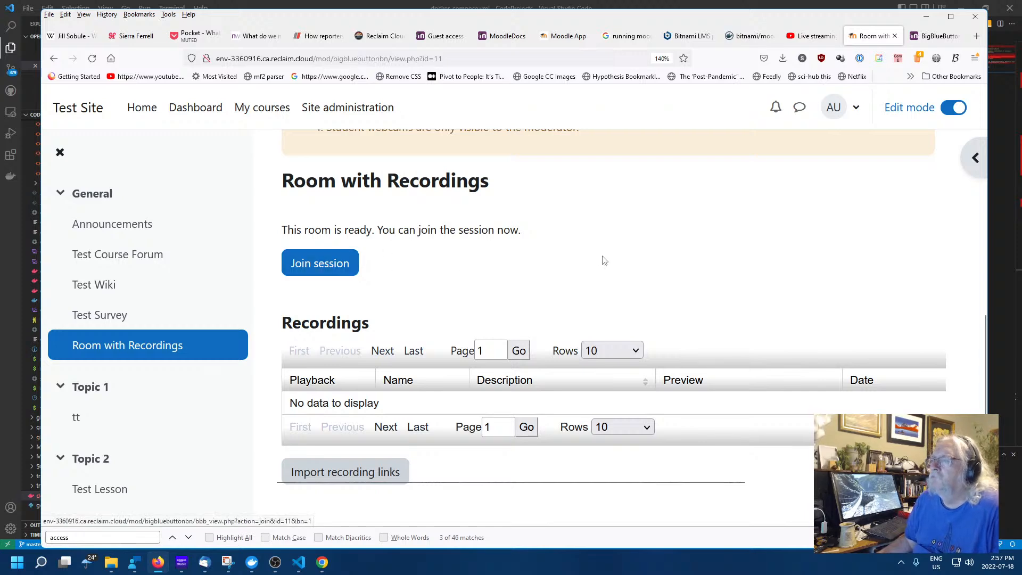
scroll(532, 283, "up", 4)
scroll(527, 286, "up", 2)
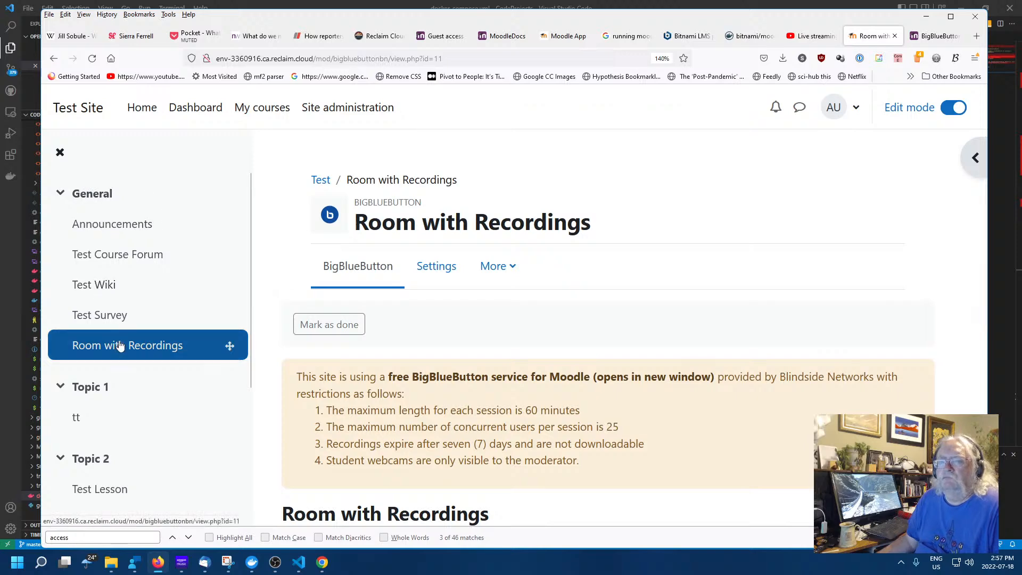
As guest, open Test Course, hit the Test Survey permission error, then return to General
left_click(929, 36)
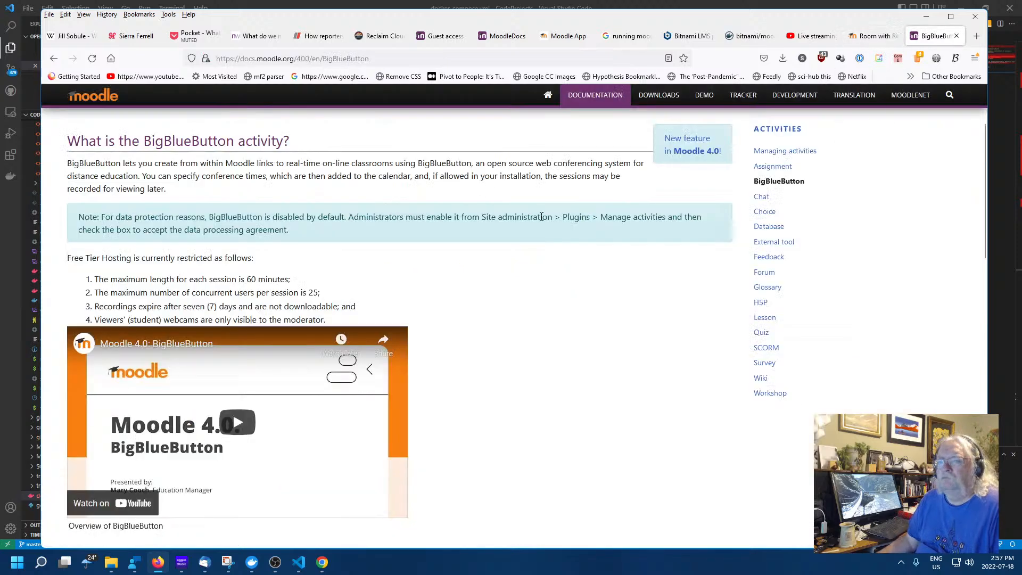
left_click(322, 569)
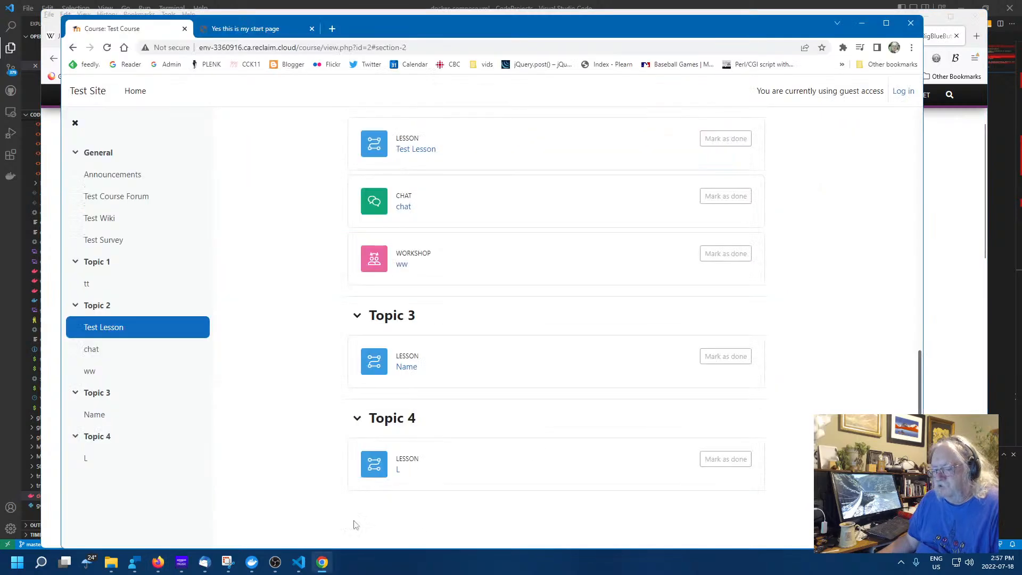
left_click(88, 94)
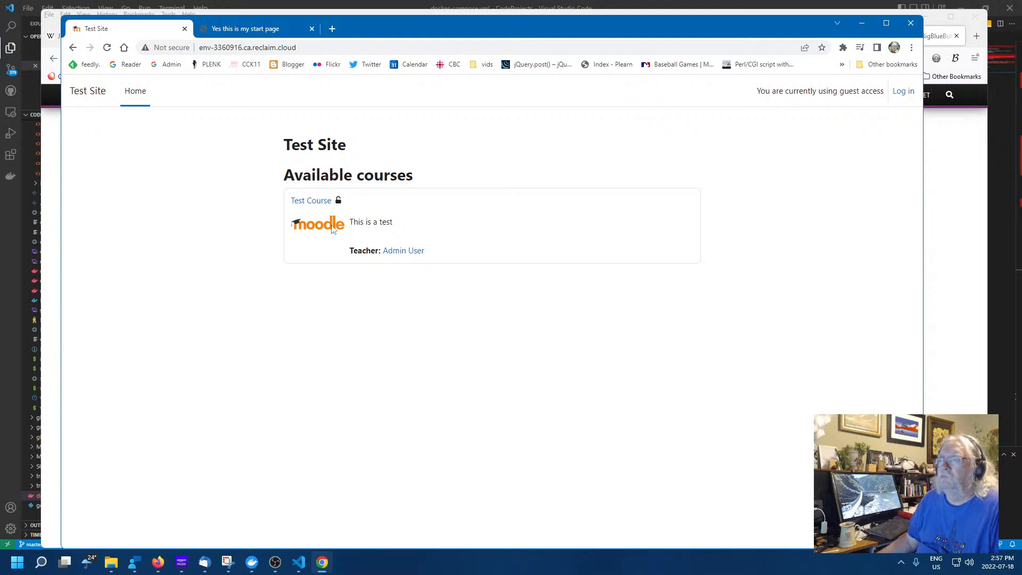
left_click(322, 202)
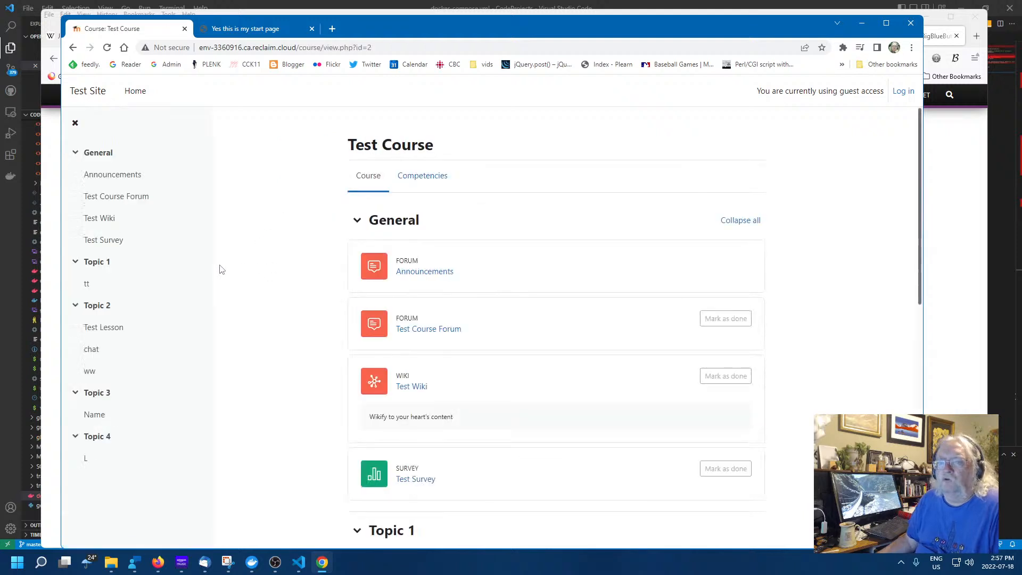
left_click(106, 245)
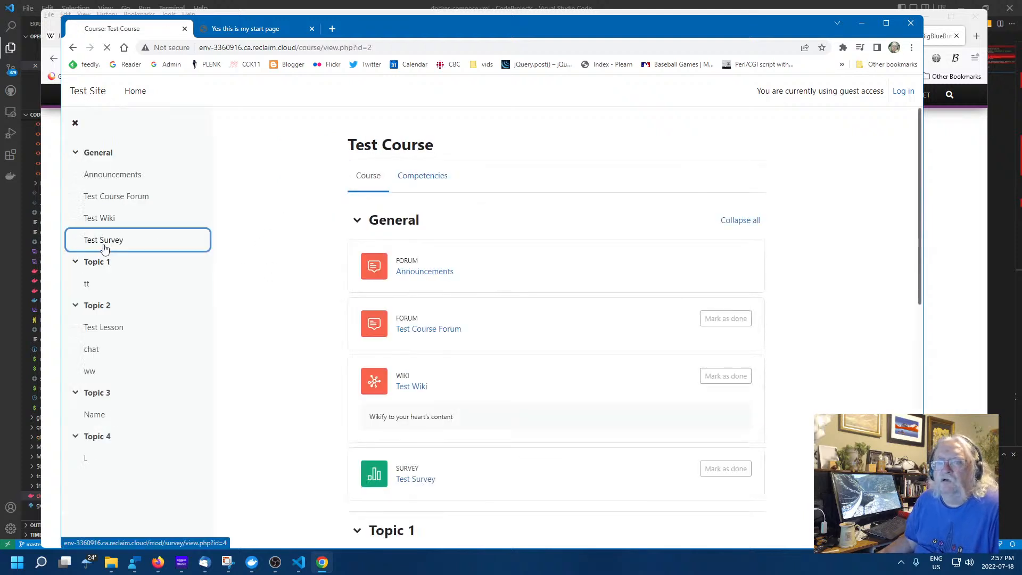
left_click(91, 155)
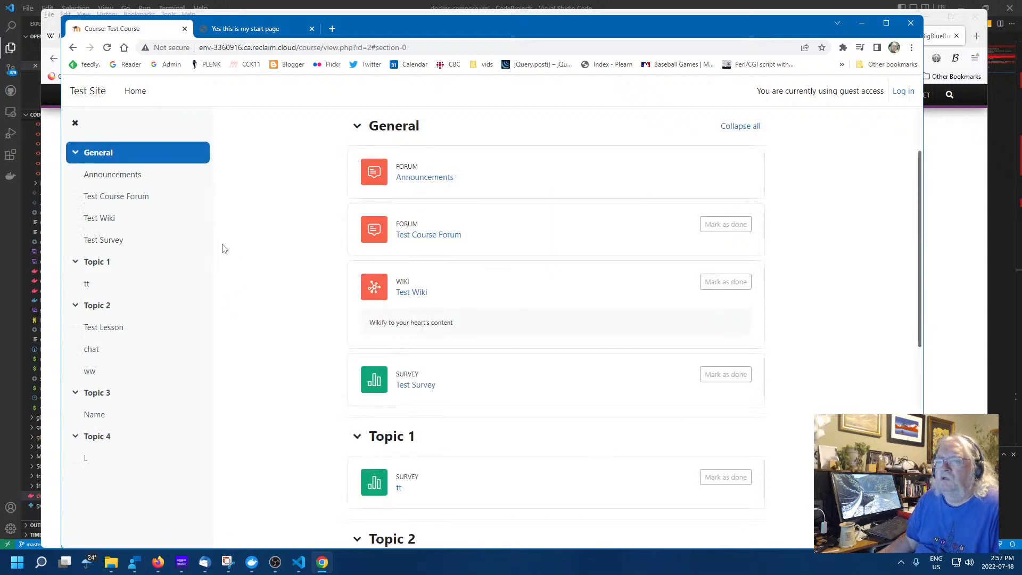
left_click(958, 354)
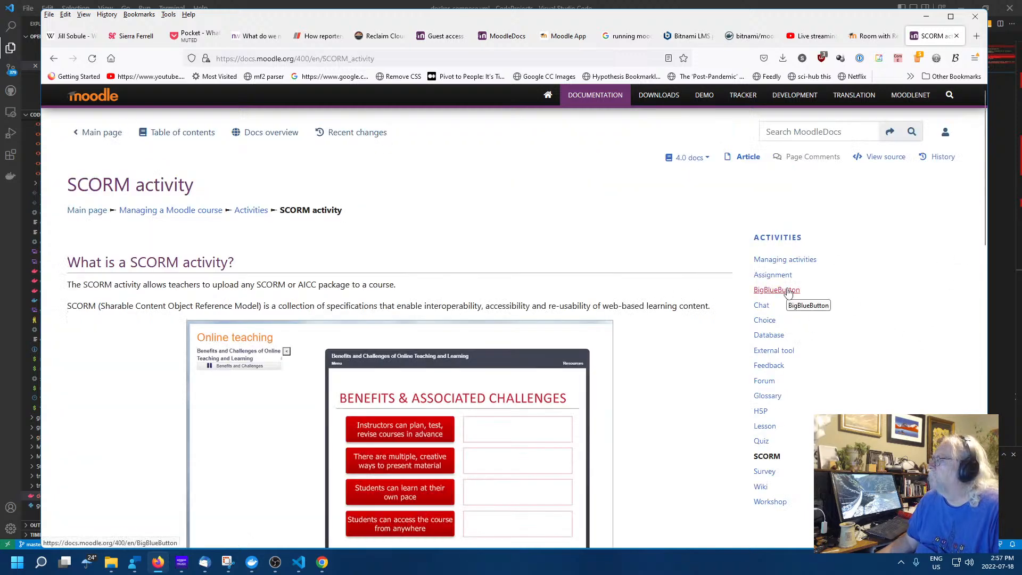
Read the BigBlueButton docs page, reorder the Moodle docker search tab, then return to Room with Recordings
left_click(788, 292)
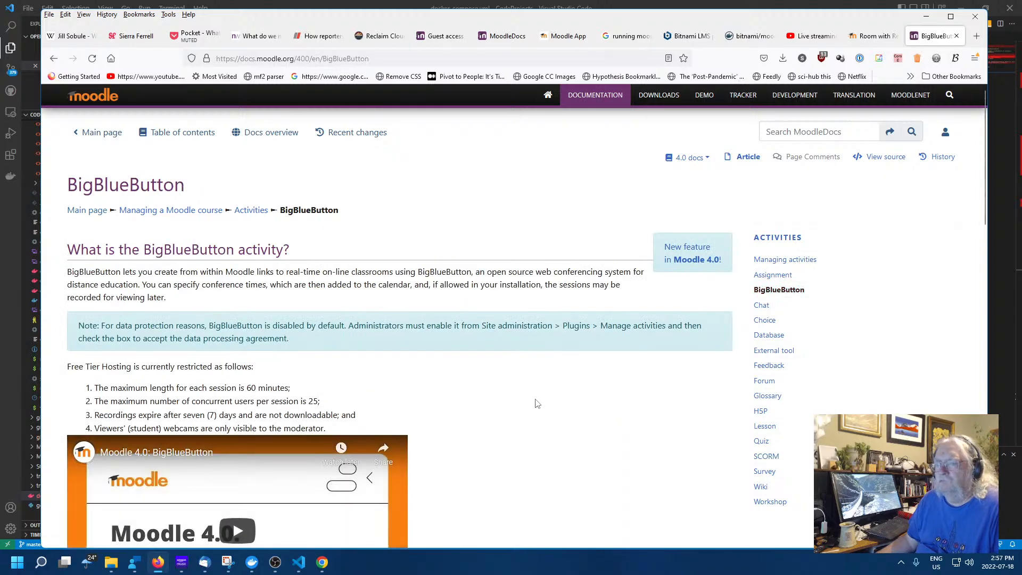
scroll(538, 402, "down", 10)
scroll(540, 393, "up", 10)
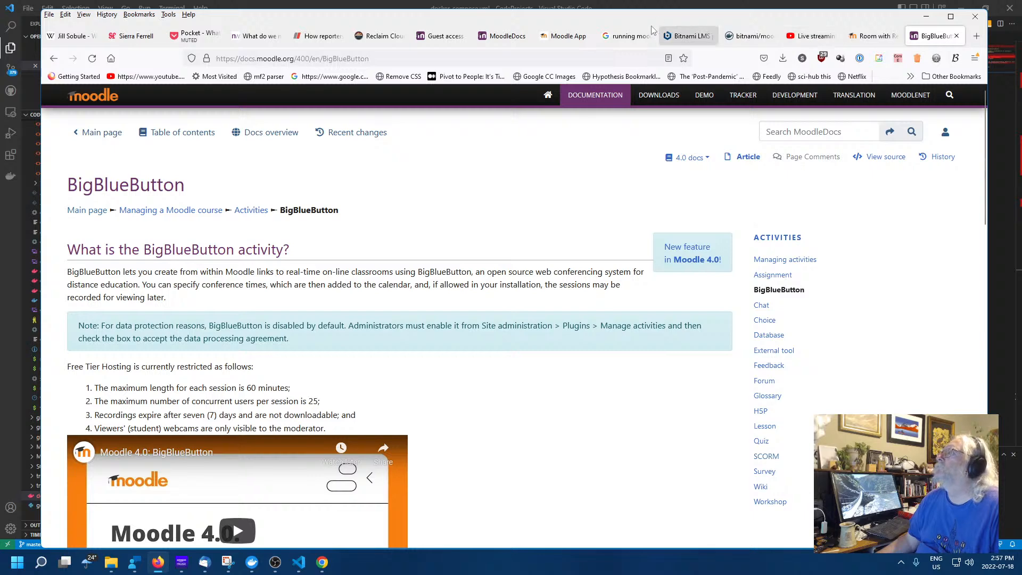
left_click(555, 37)
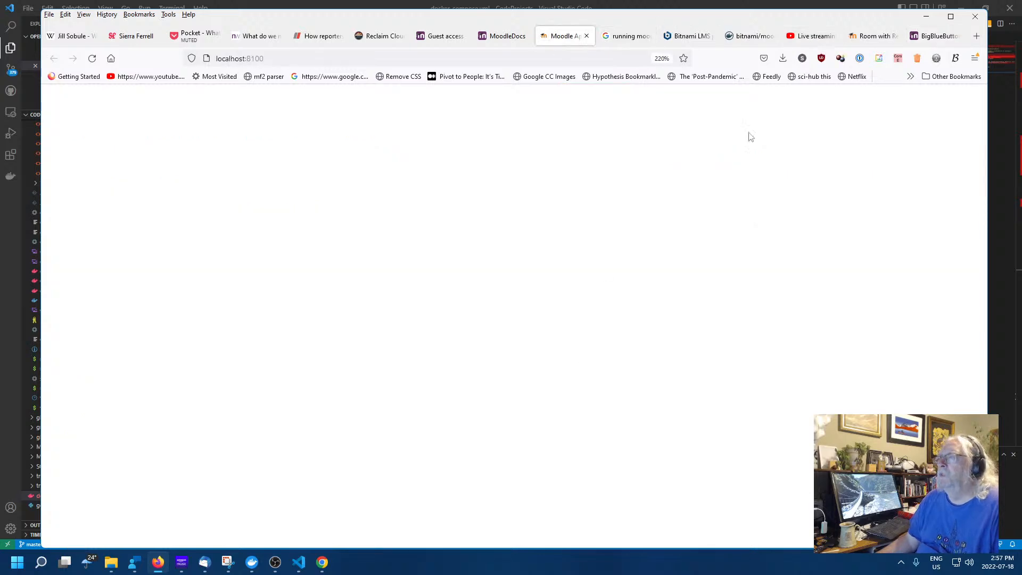
left_click_drag(627, 38, 745, 37)
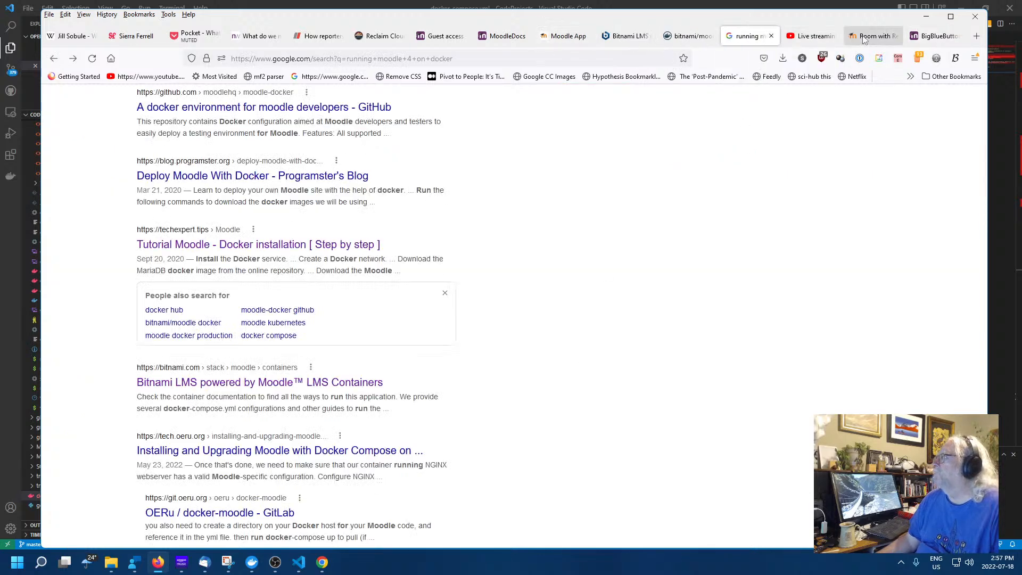
left_click(864, 38)
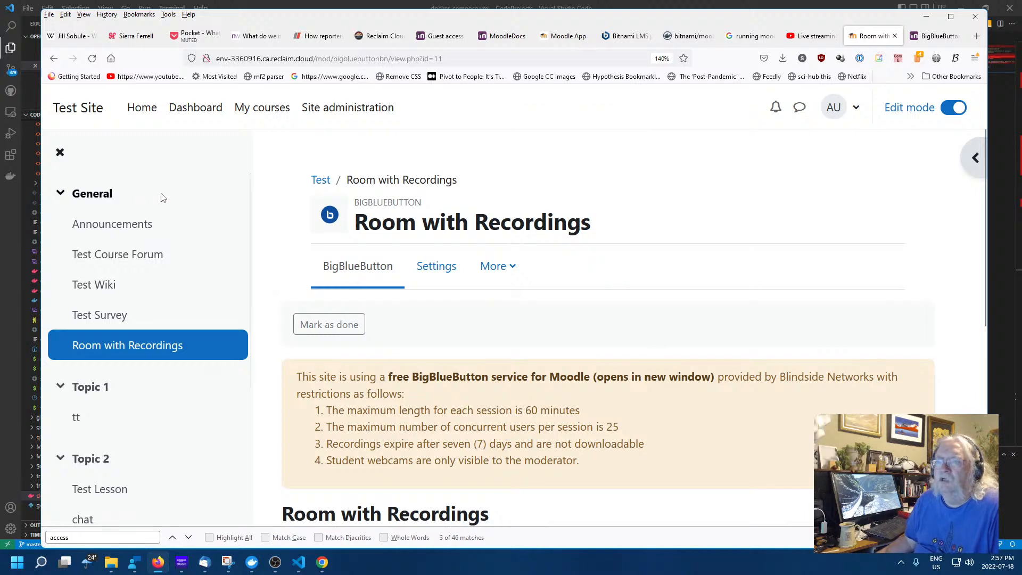
Browse Site administration's General page, then show its Users account and permission settings
left_click(316, 109)
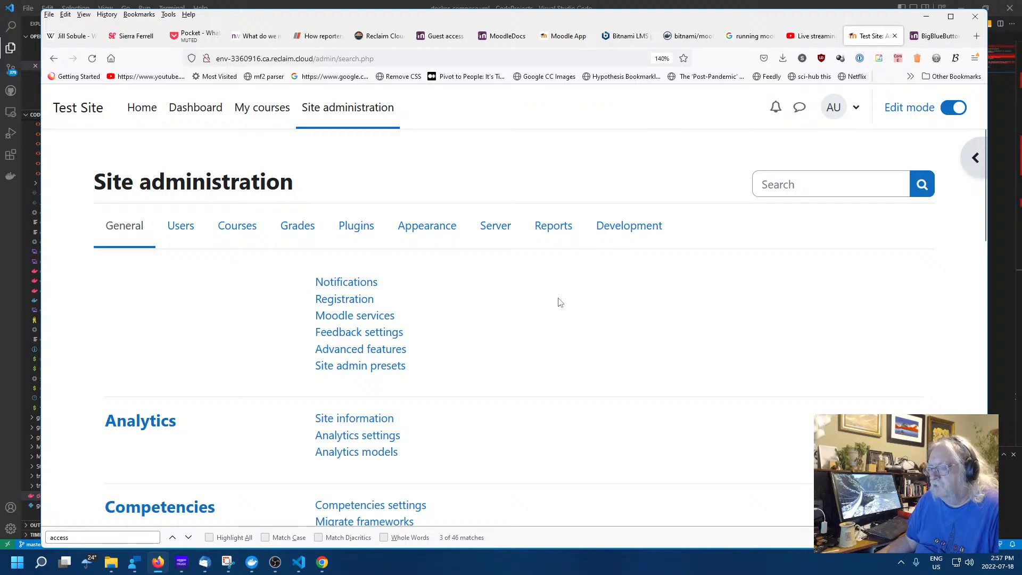
scroll(465, 272, "down", 10)
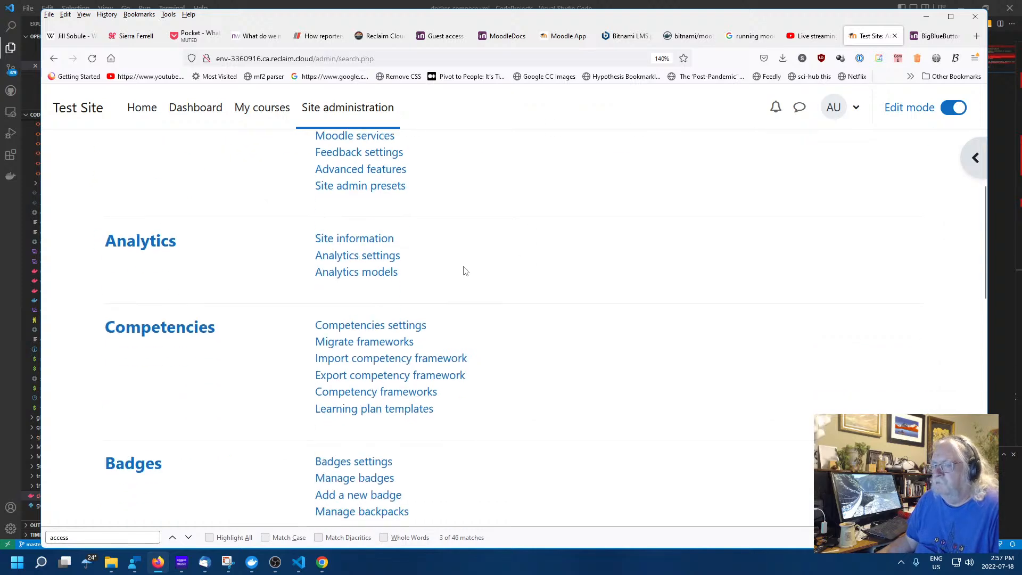
scroll(464, 272, "down", 5)
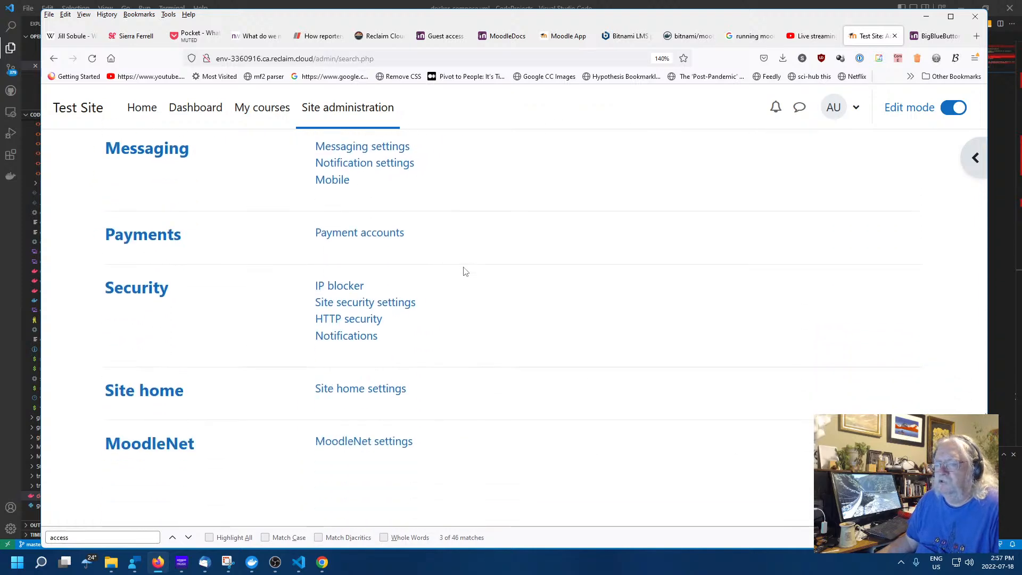
scroll(463, 274, "up", 3)
scroll(463, 274, "up", 10)
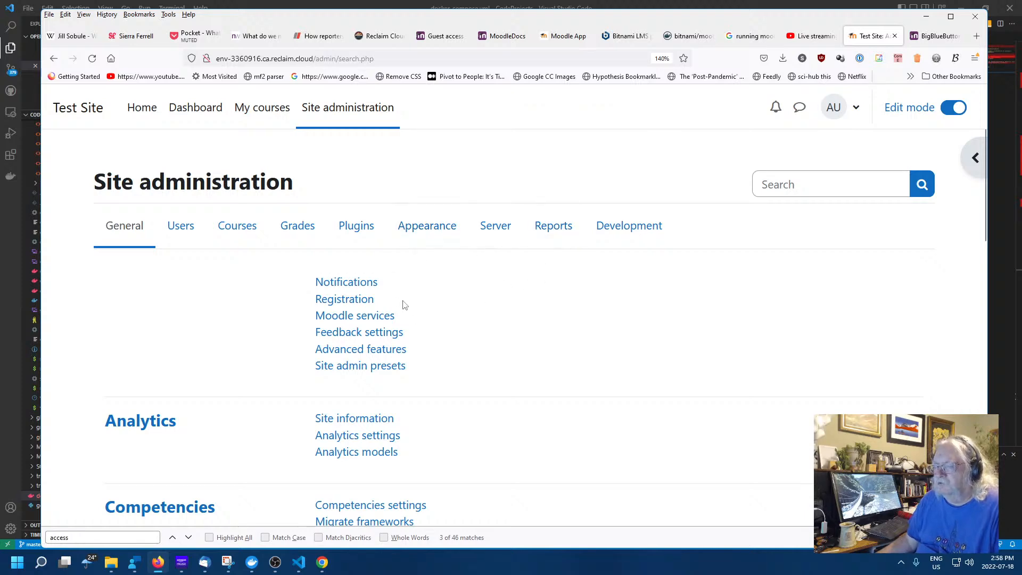
scroll(426, 314, "down", 5)
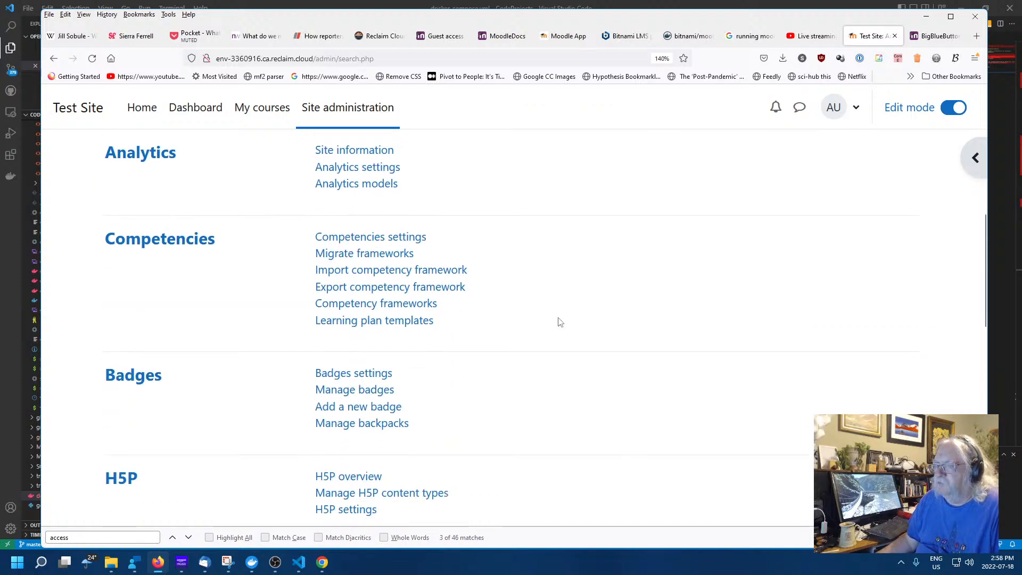
scroll(559, 322, "down", 12)
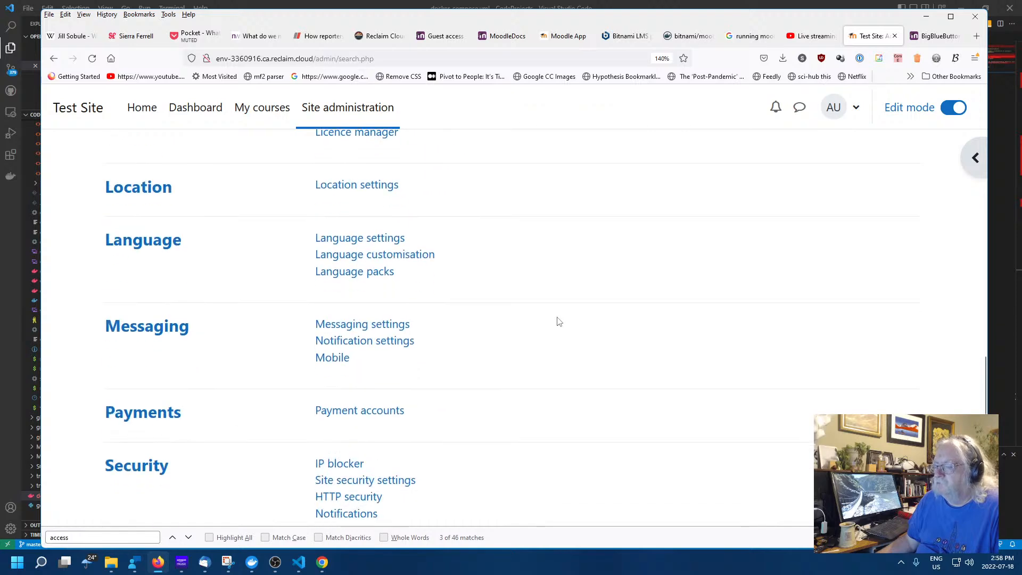
scroll(537, 326, "up", 17)
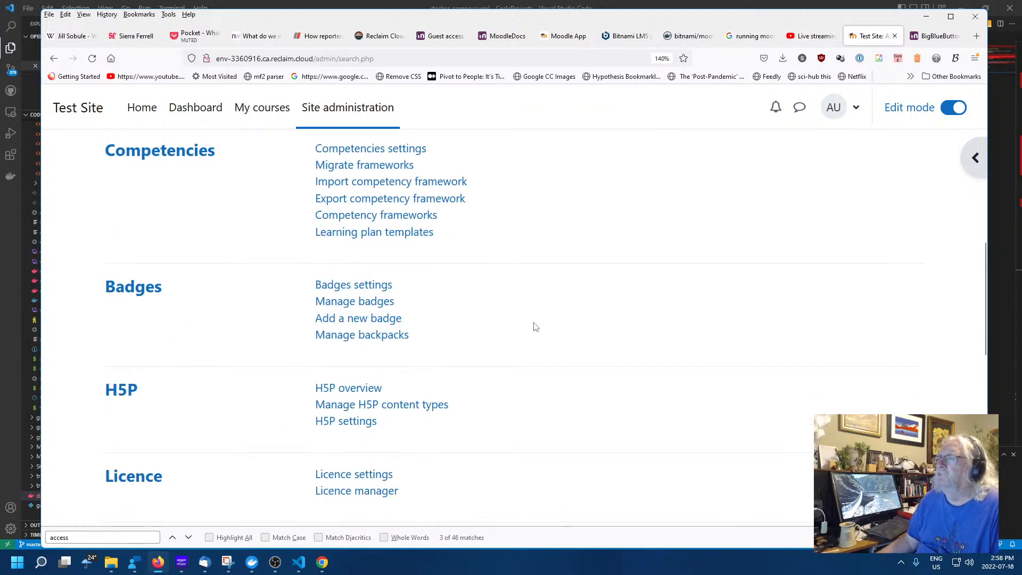
left_click(181, 226)
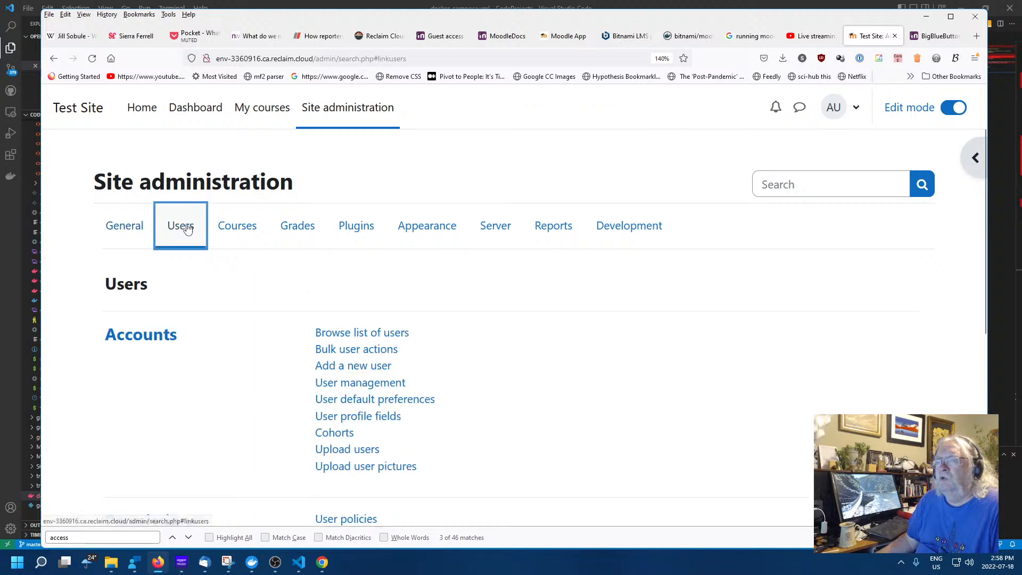
Look through the User policies settings, then return to the Users administration section
scroll(573, 338, "down", 5)
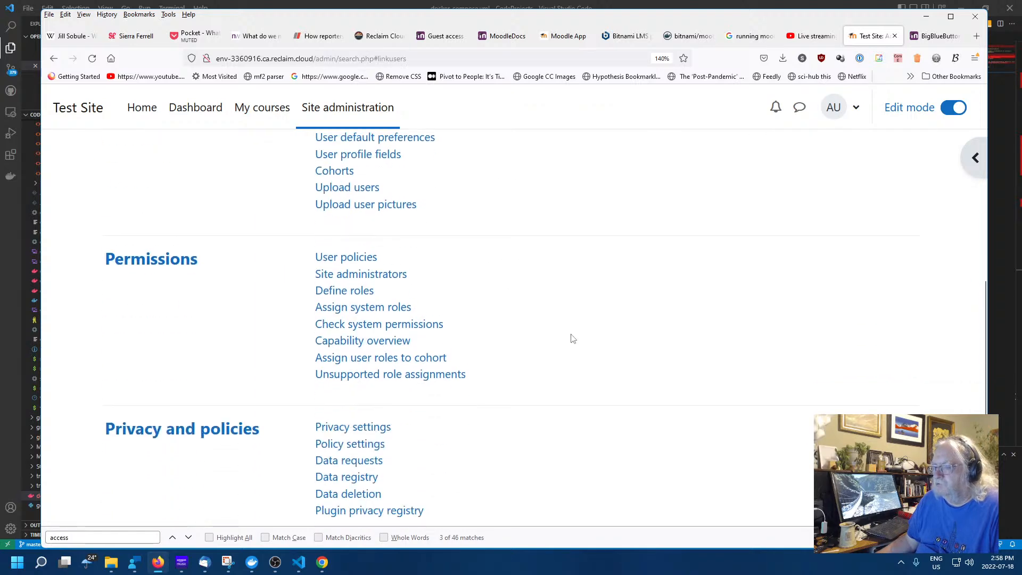
left_click(352, 252)
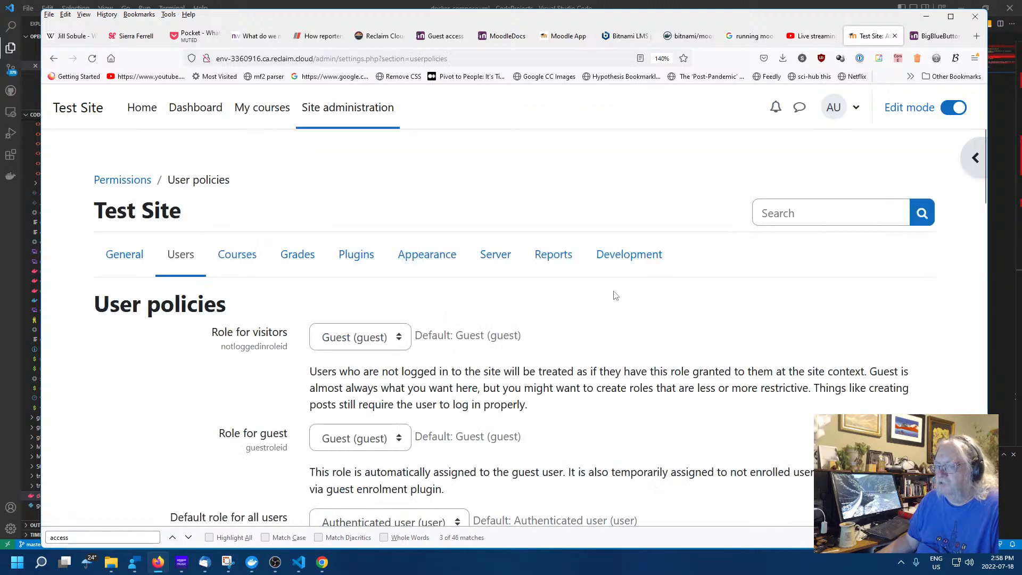
scroll(631, 319, "down", 5)
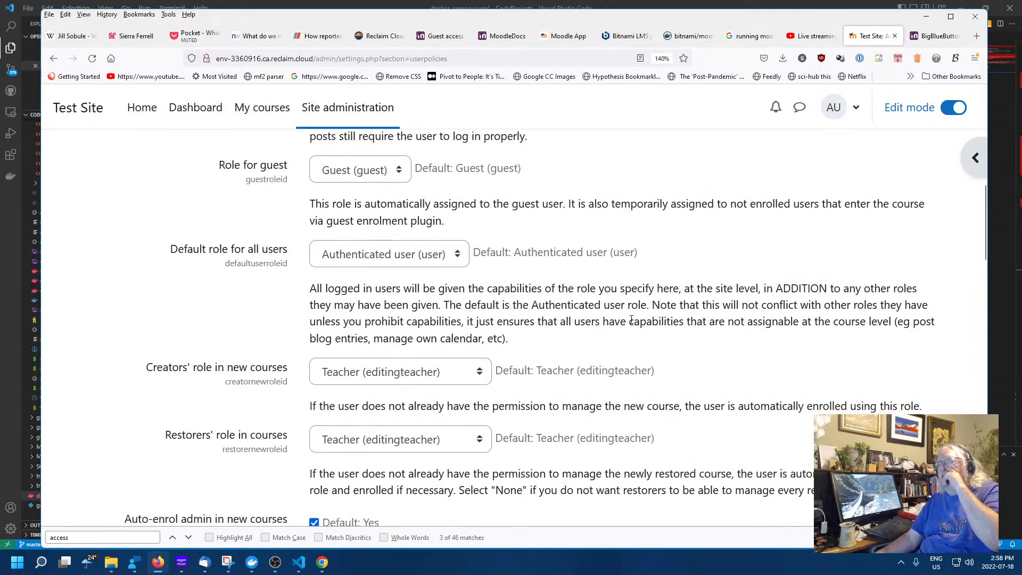
scroll(631, 319, "down", 8)
scroll(631, 322, "down", 10)
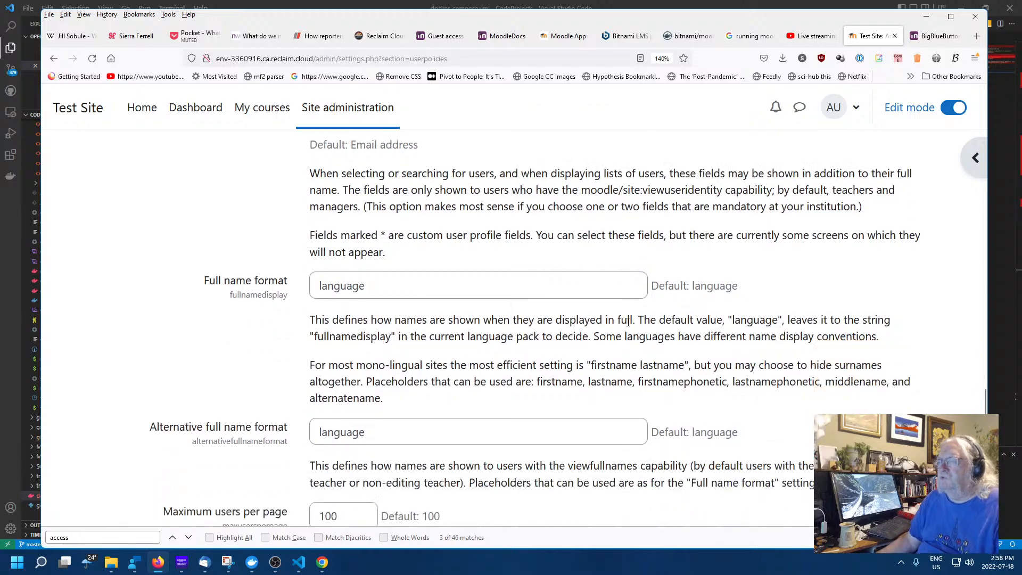
scroll(628, 323, "up", 10)
scroll(628, 323, "up", 15)
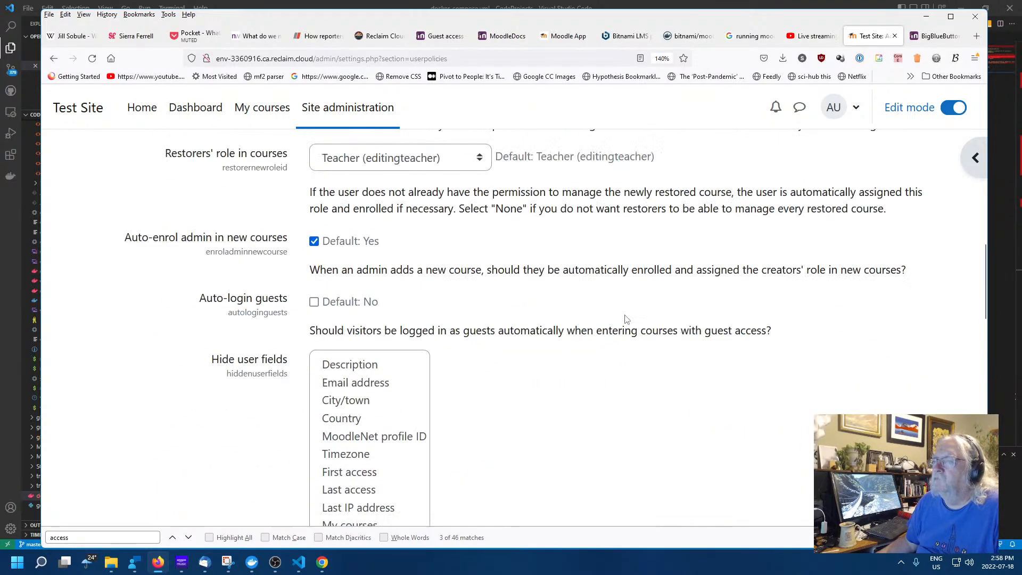
left_click(53, 58)
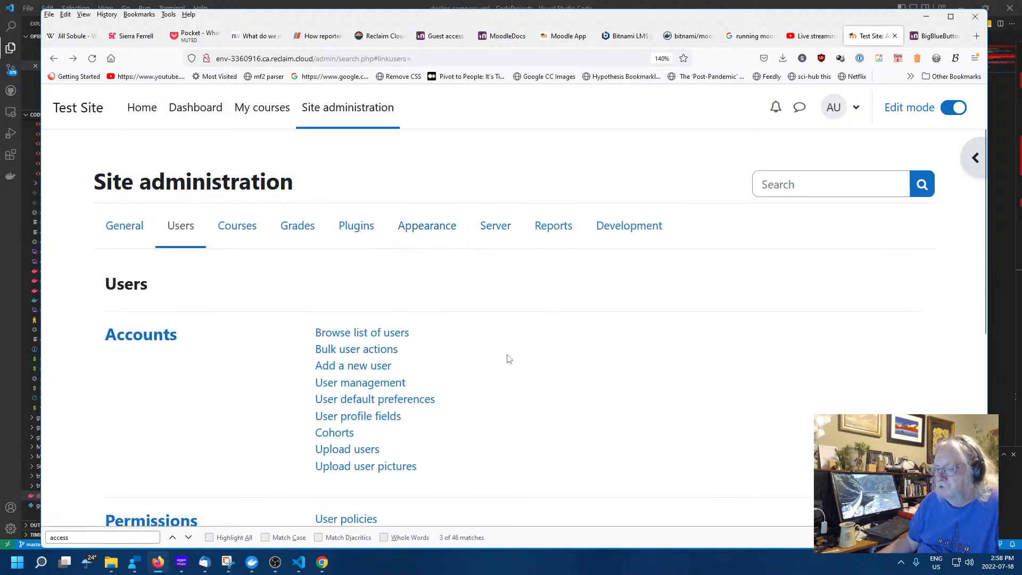
Open Define roles, go back to the General administration overview, then switch to the BigBlueButton docs
scroll(508, 359, "down", 5)
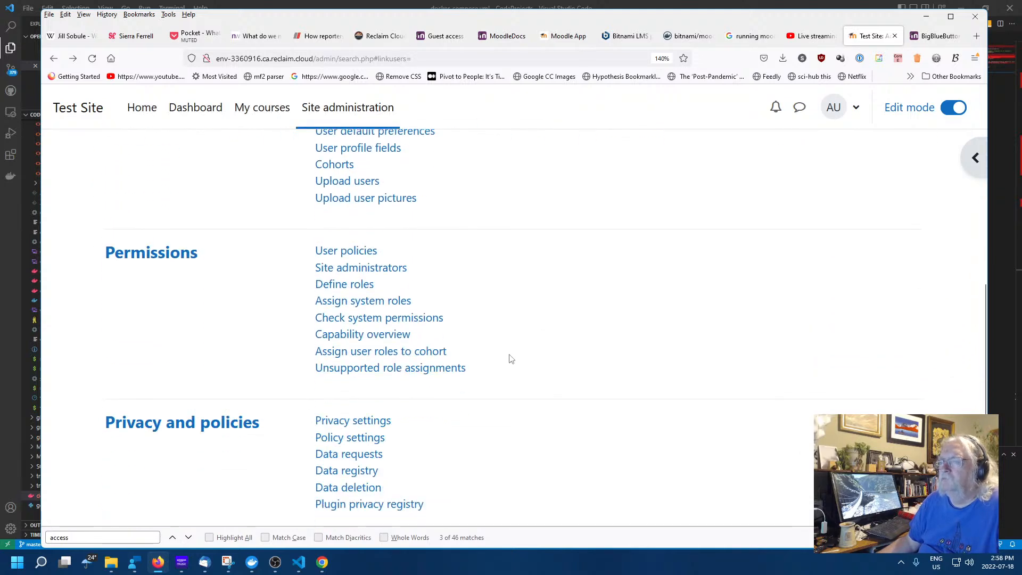
left_click(347, 285)
scroll(675, 344, "down", 5)
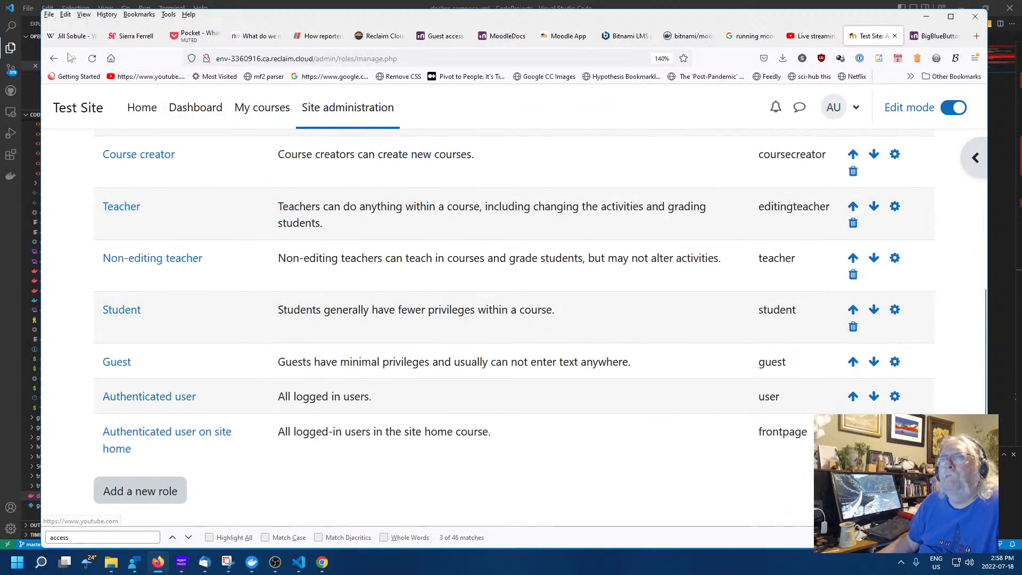
left_click(54, 59)
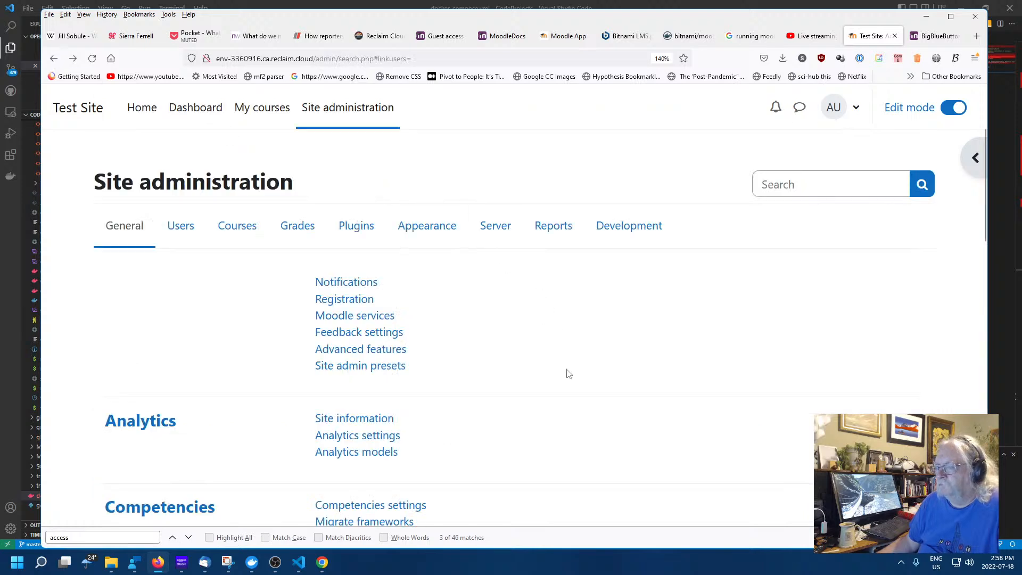
scroll(568, 375, "down", 5)
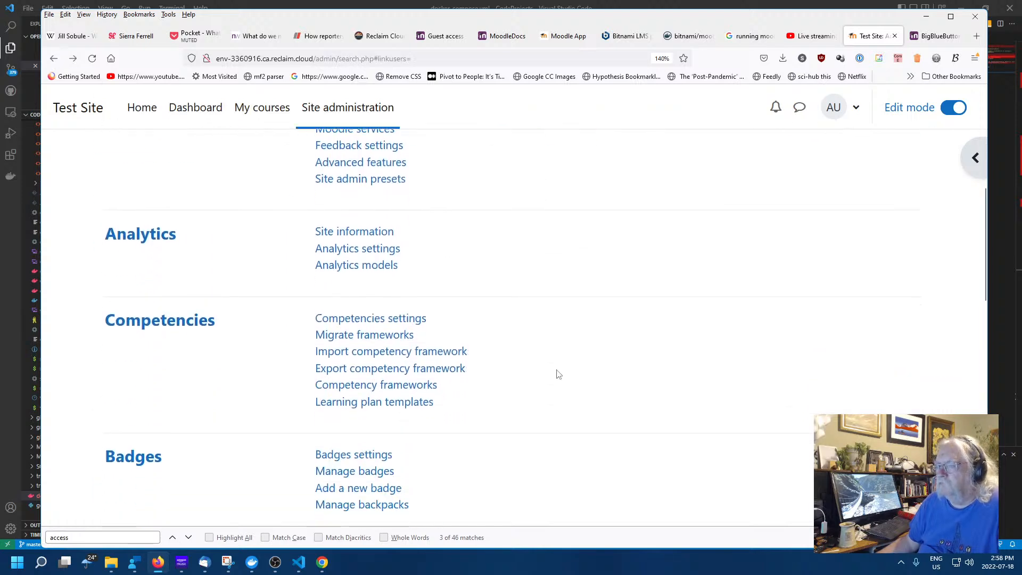
scroll(542, 367, "up", 5)
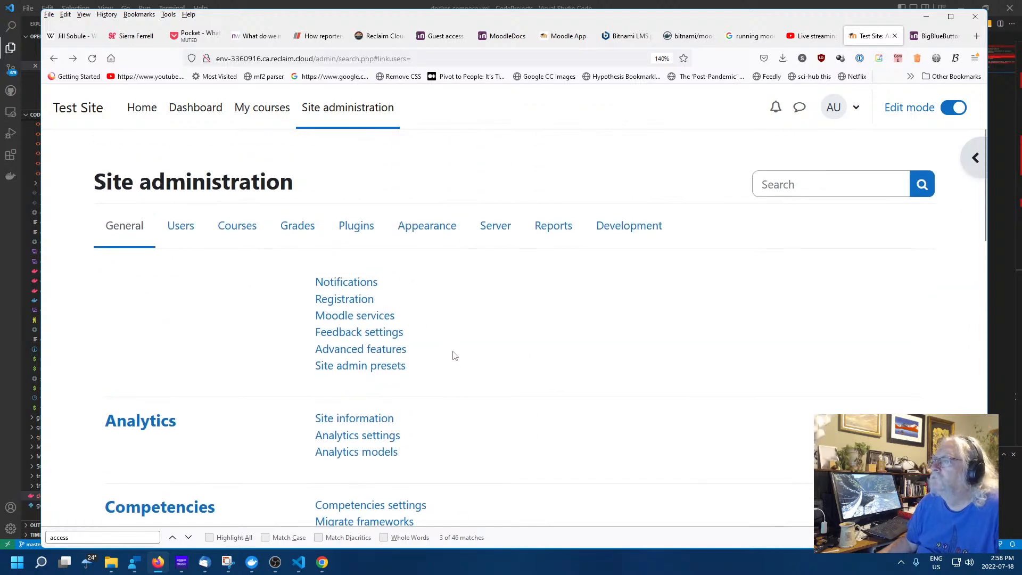
scroll(454, 355, "down", 5)
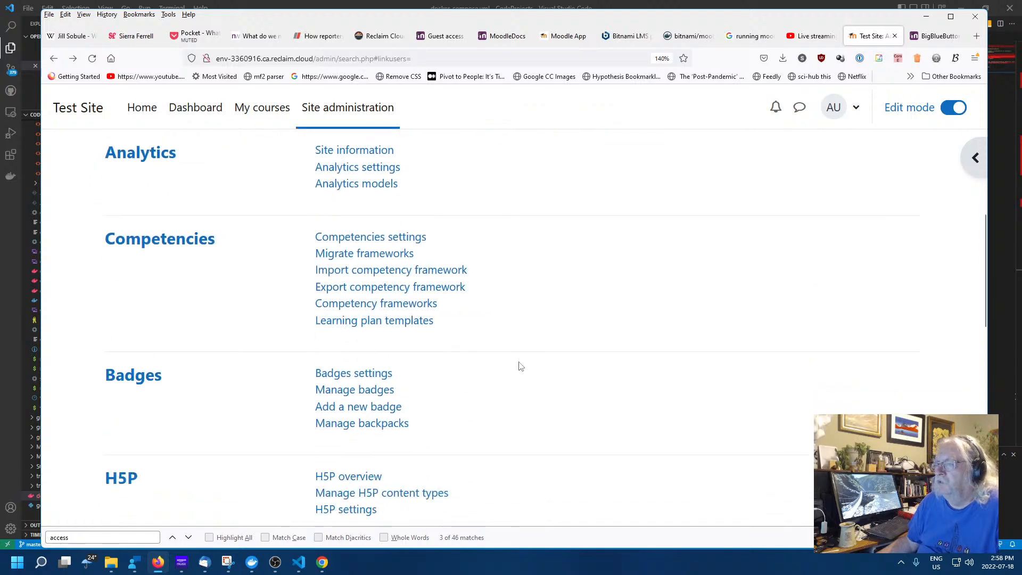
scroll(519, 365, "down", 3)
scroll(515, 361, "down", 8)
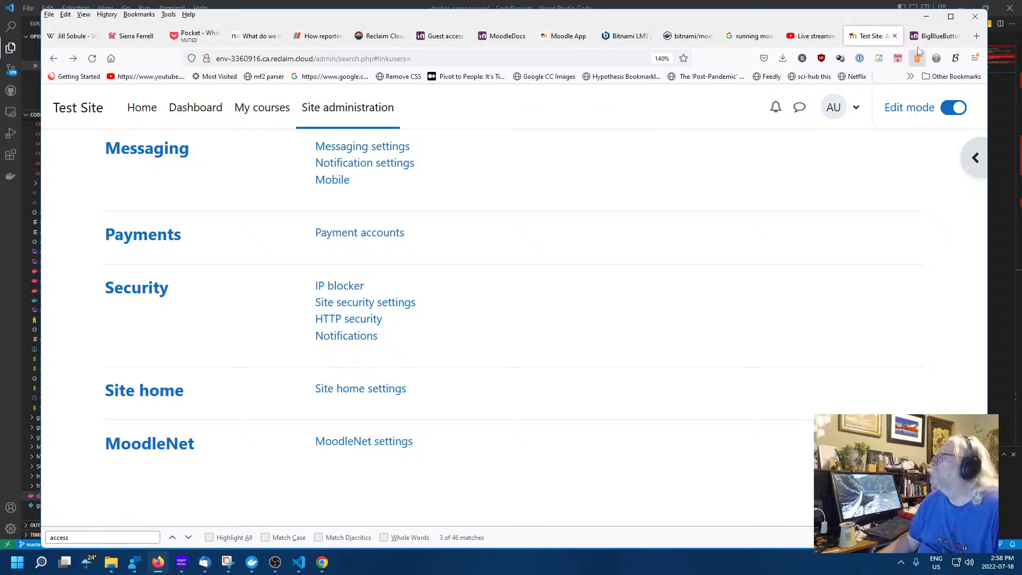
left_click(937, 36)
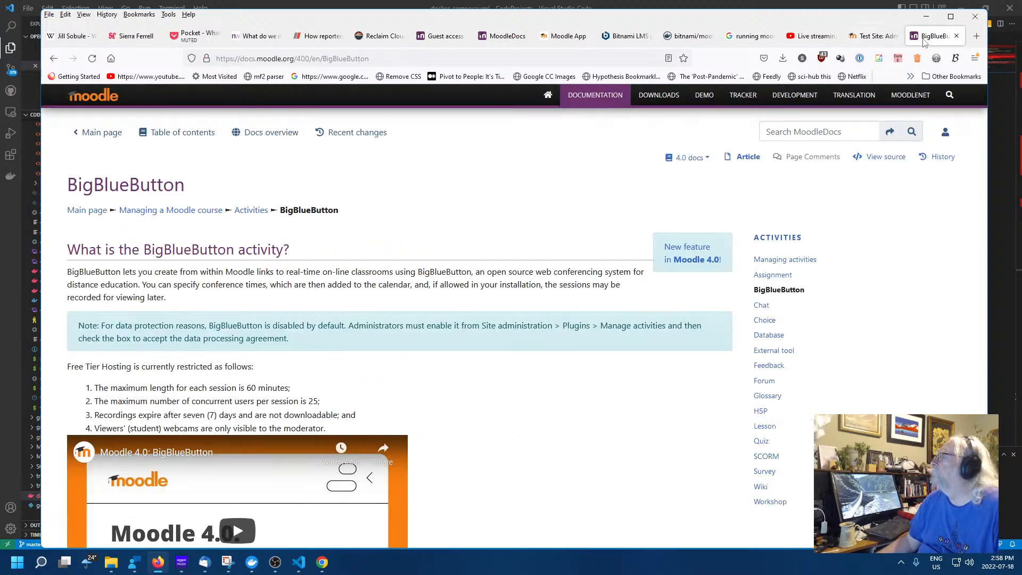
Search Google for 'moodle guest permission to use big blue button'
left_click(358, 63)
type("mo")
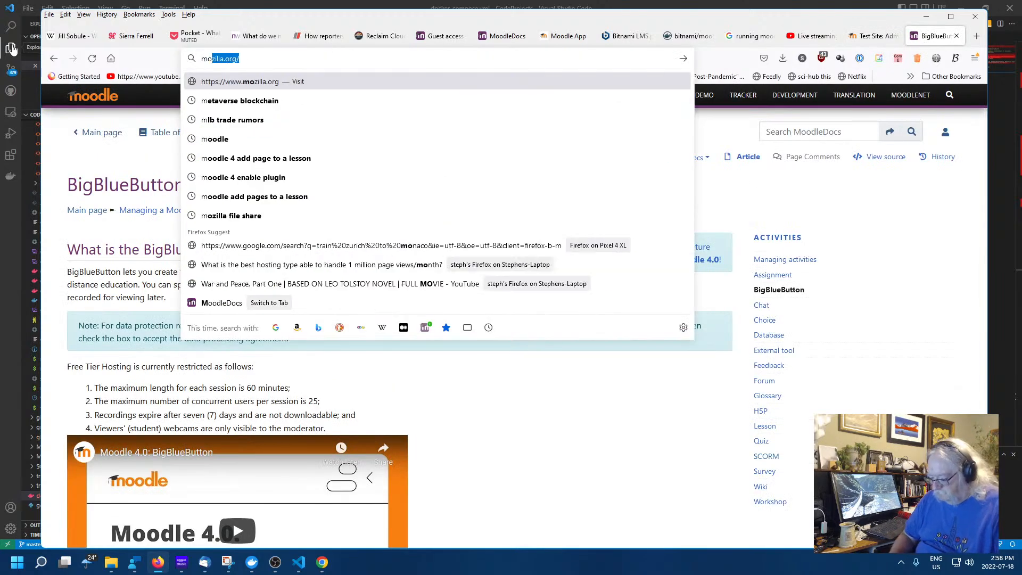
type("odle guest ")
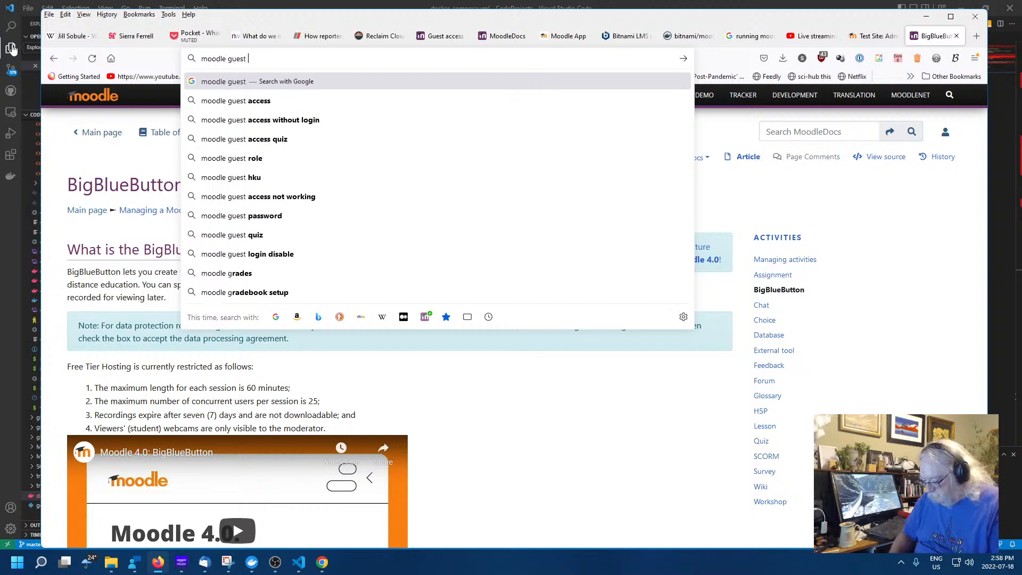
type("permission to ")
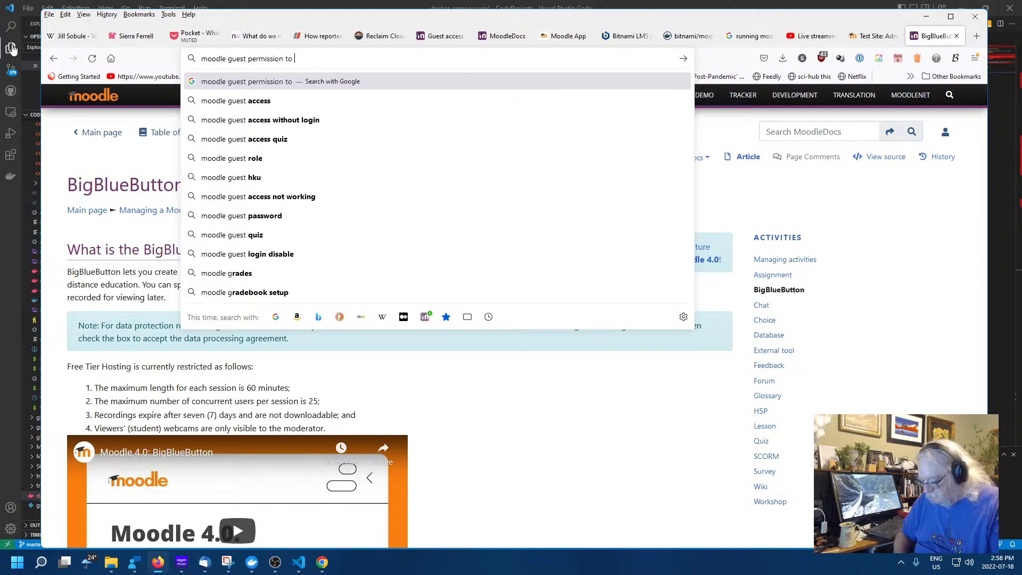
type("use big bl")
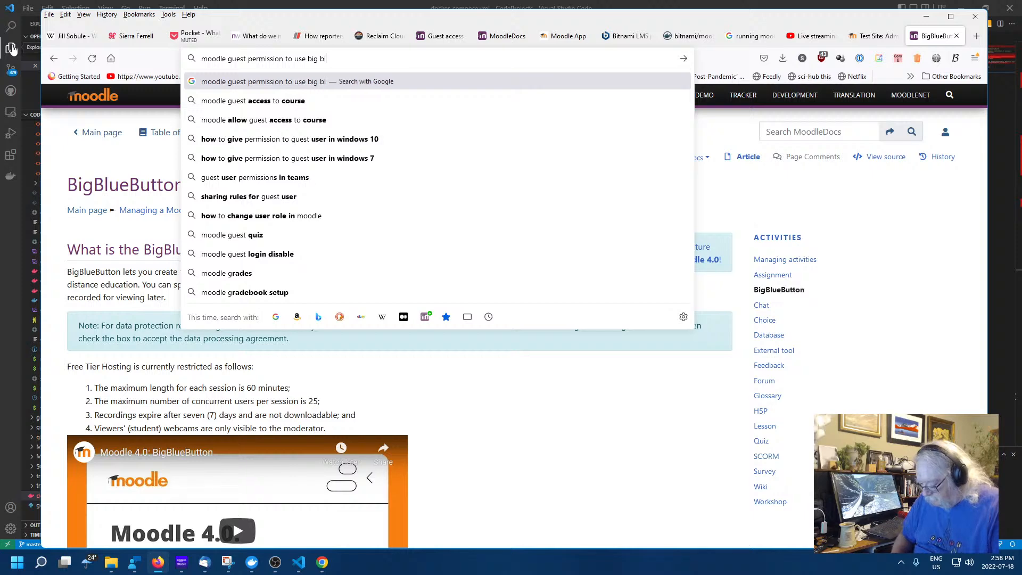
type("ue butto")
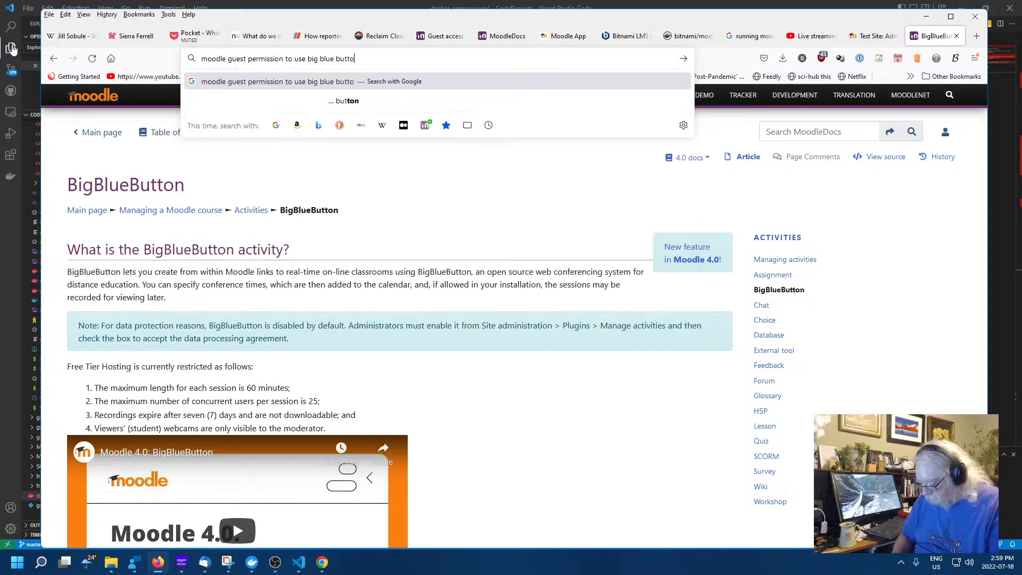
type("n")
key("Return")
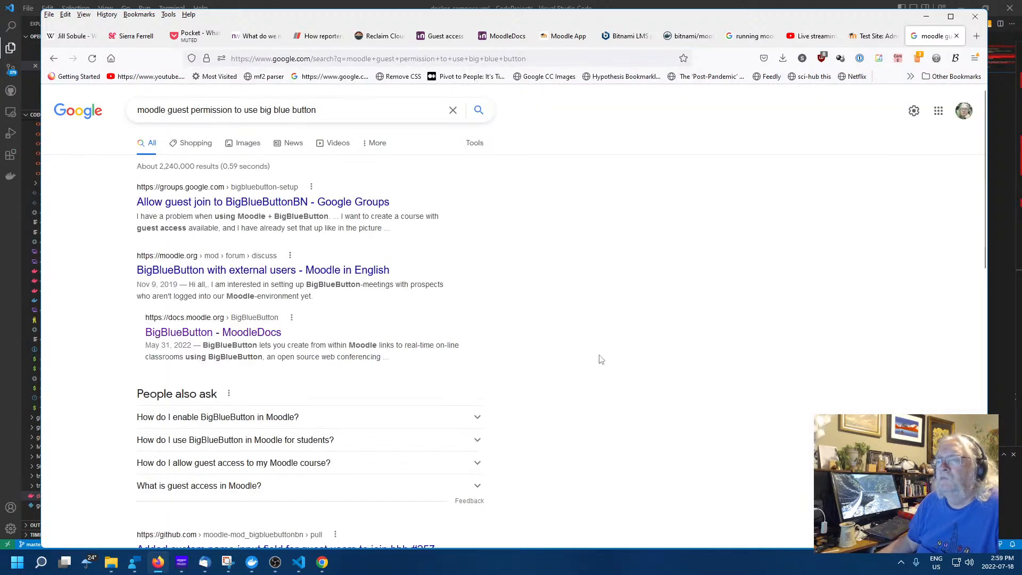
Open the thread on allowing guests to join BigBlueButtonBN and read the developer's reply
left_click(262, 202)
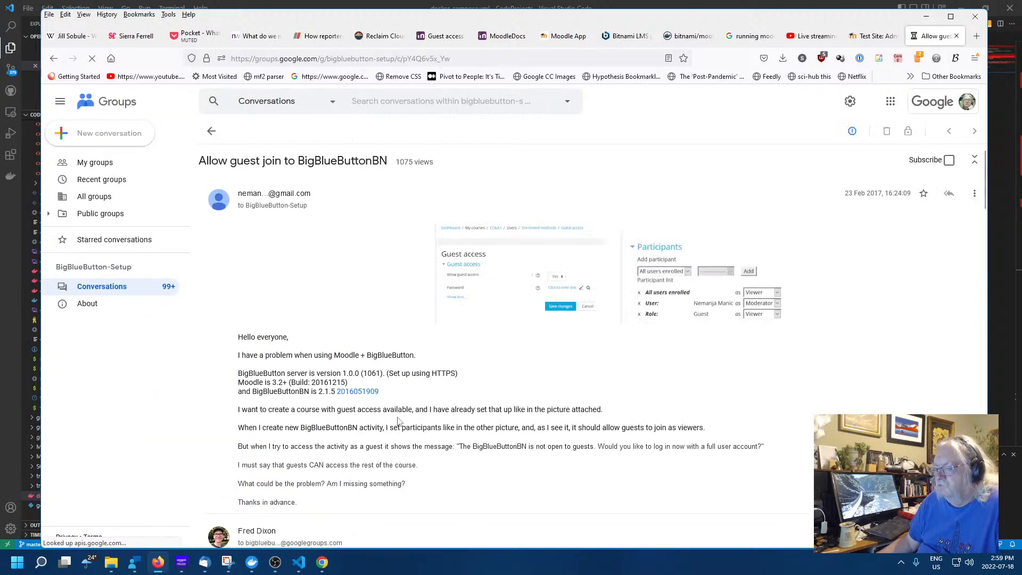
scroll(398, 422, "down", 3)
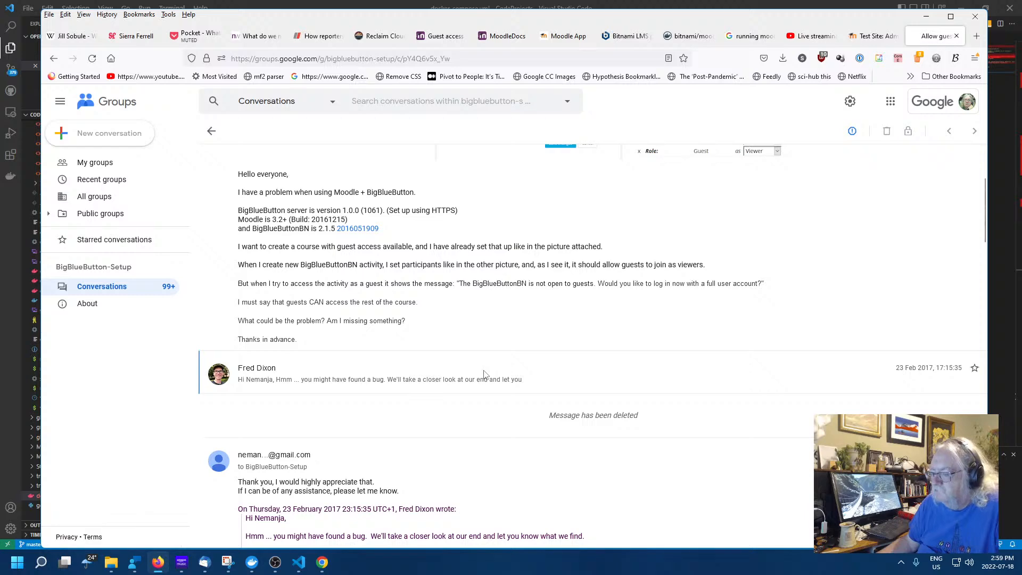
scroll(482, 373, "down", 3)
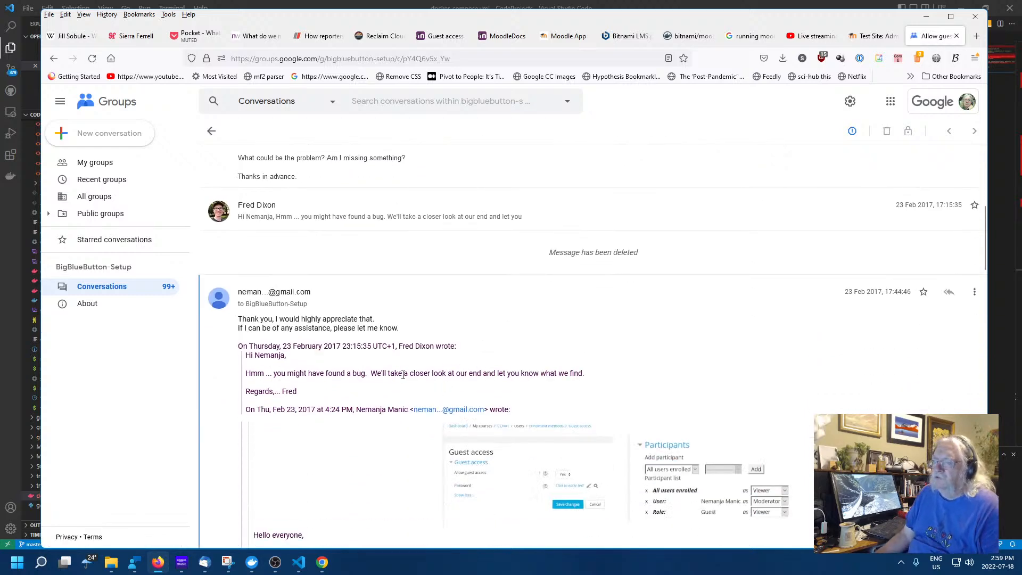
scroll(403, 375, "up", 4)
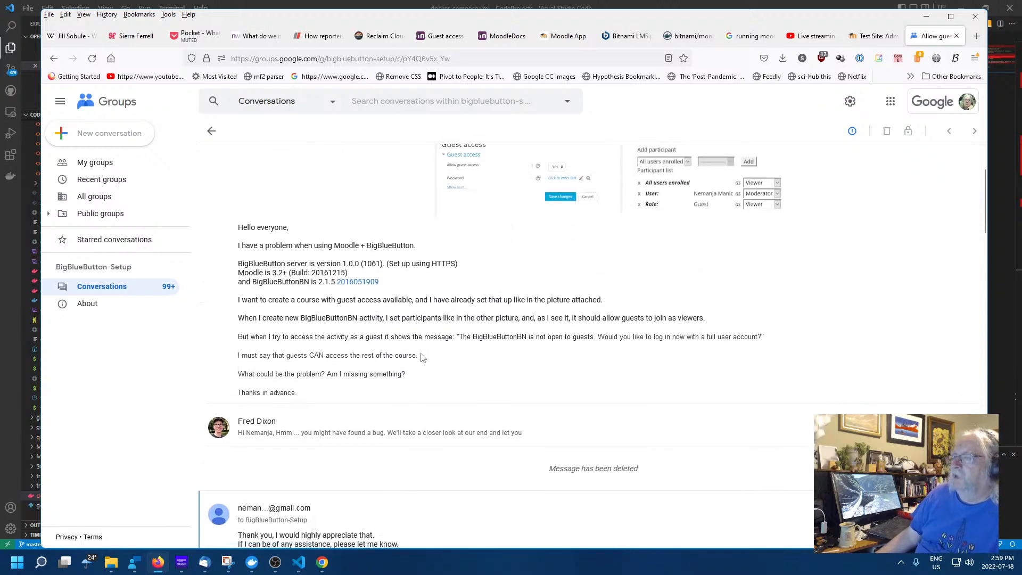
scroll(422, 357, "down", 10)
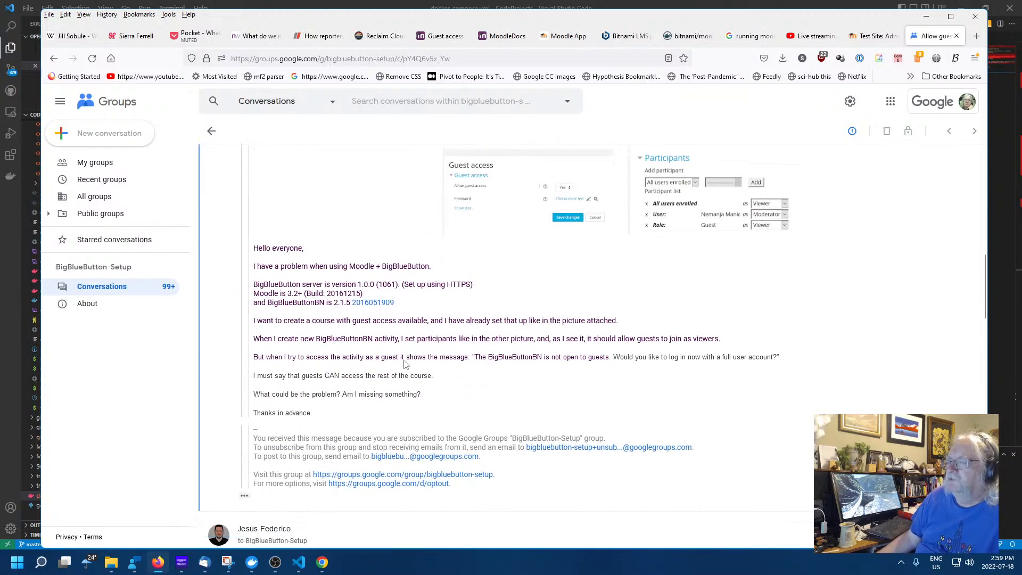
scroll(404, 364, "down", 5)
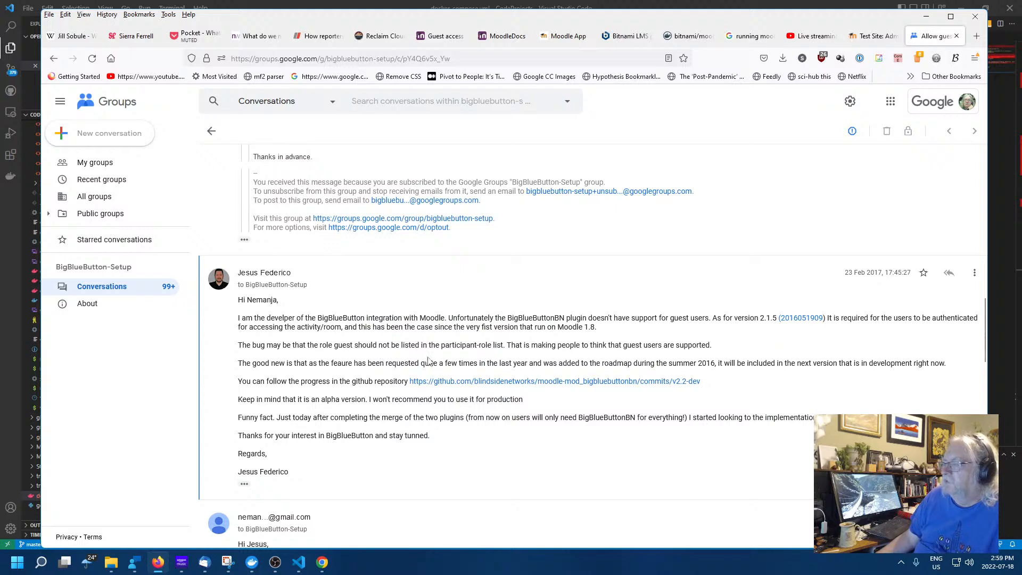
scroll(428, 361, "down", 1)
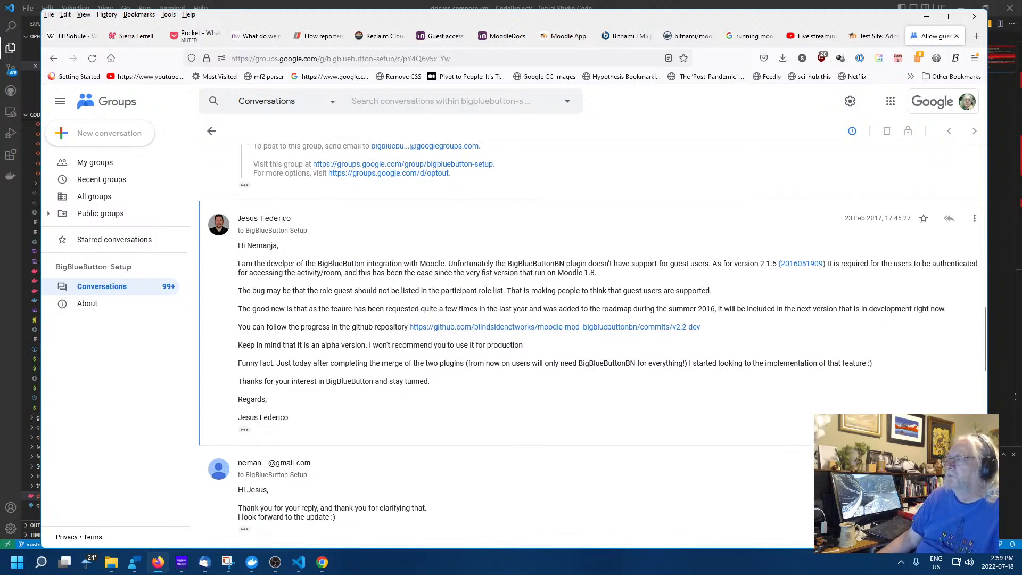
left_click_drag(437, 265, 238, 264)
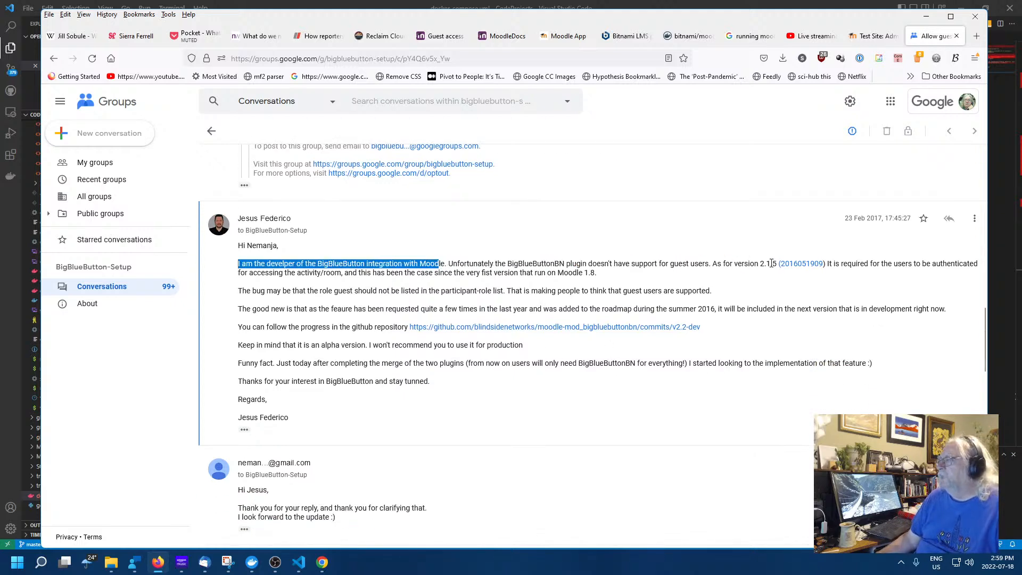
left_click(669, 287)
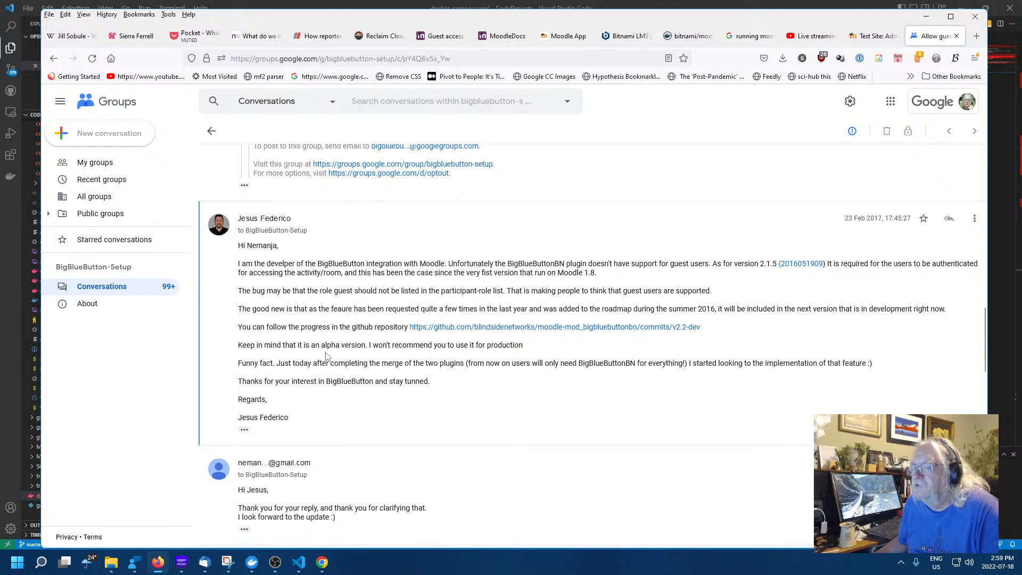
Scroll through the reply and open its first screenshot attachment full size
scroll(346, 362, "down", 4)
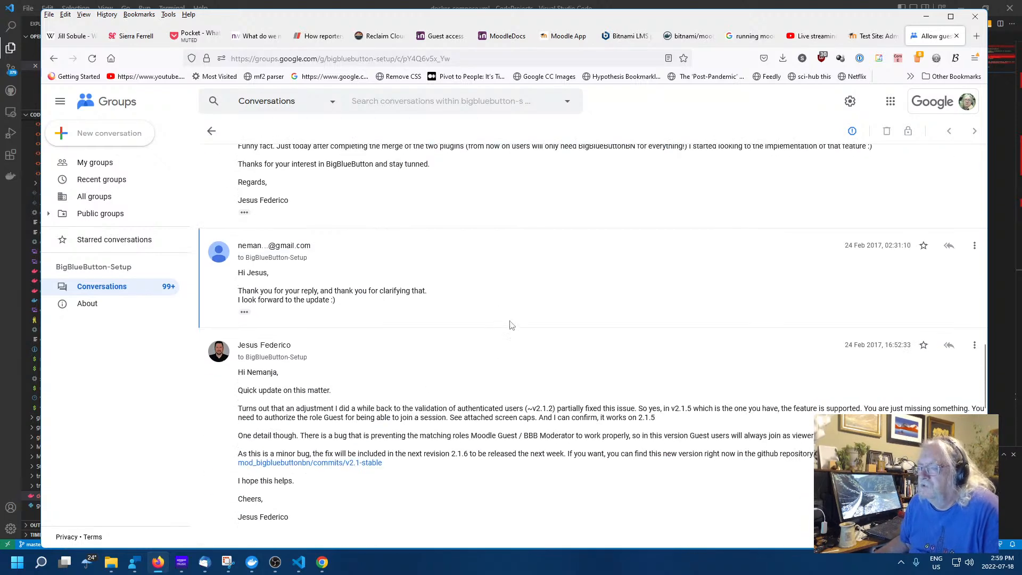
scroll(510, 327, "down", 3)
scroll(459, 332, "down", 6)
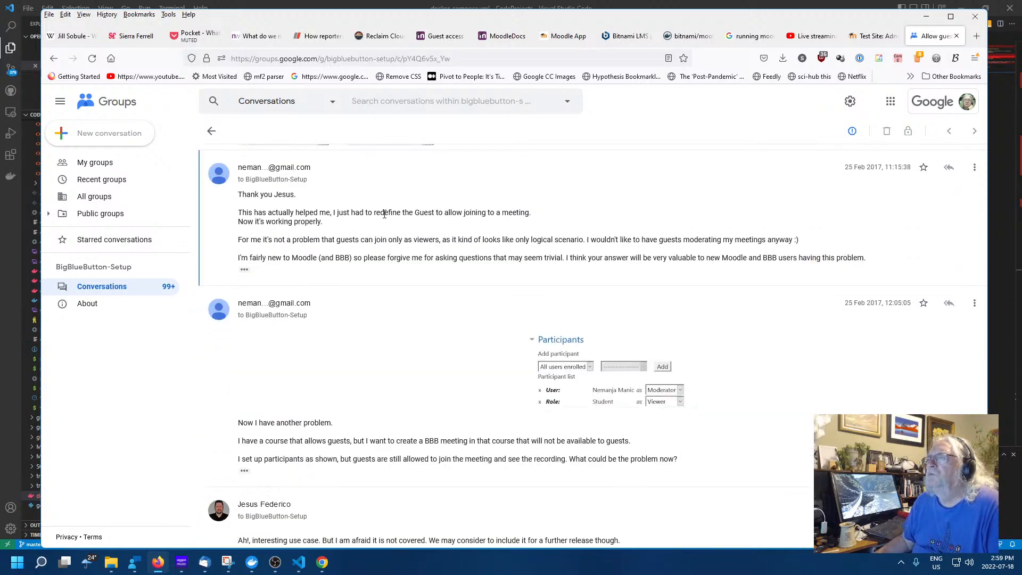
scroll(388, 240, "up", 1)
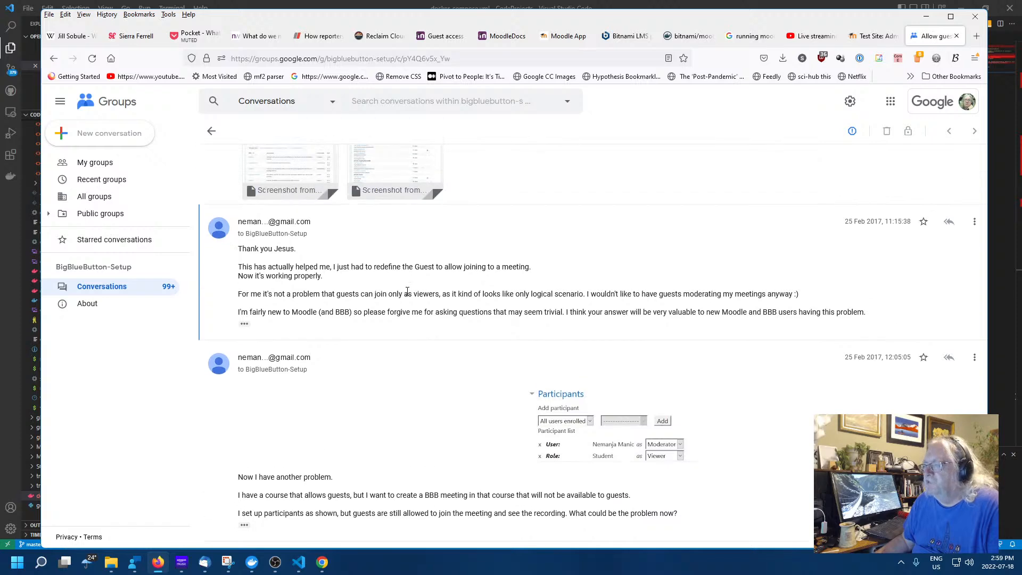
scroll(403, 292, "up", 2)
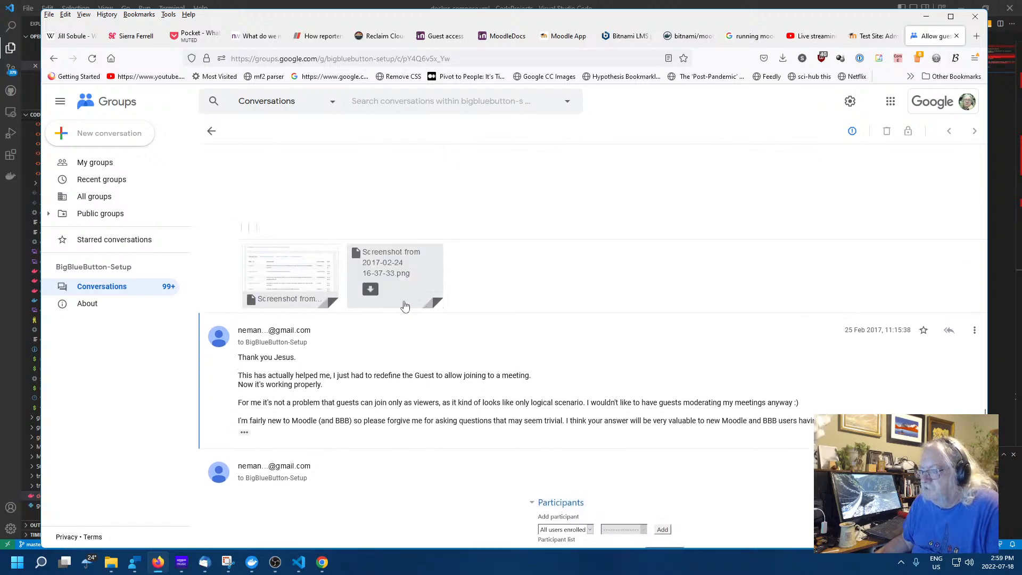
scroll(436, 330, "up", 2)
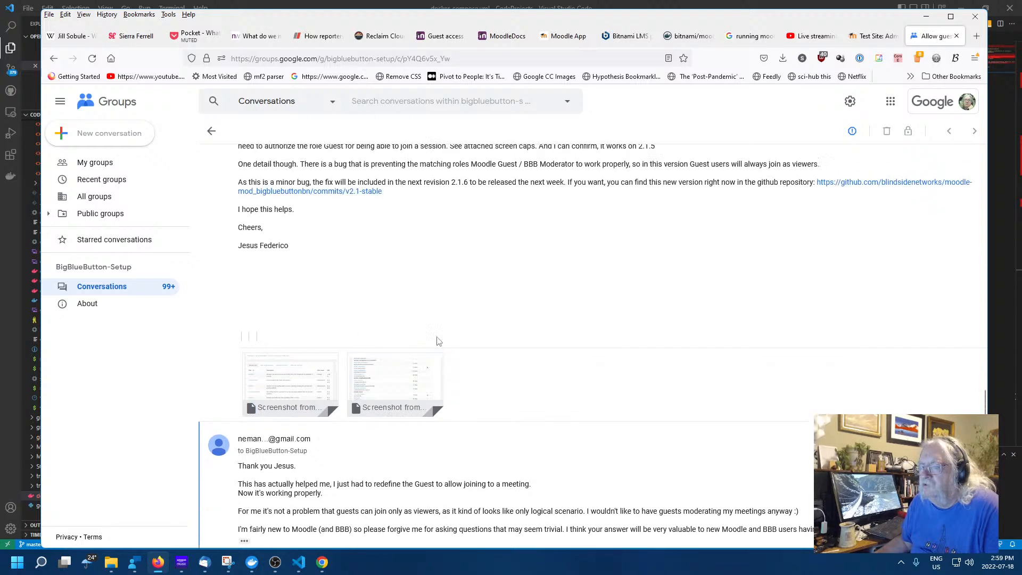
left_click(288, 385)
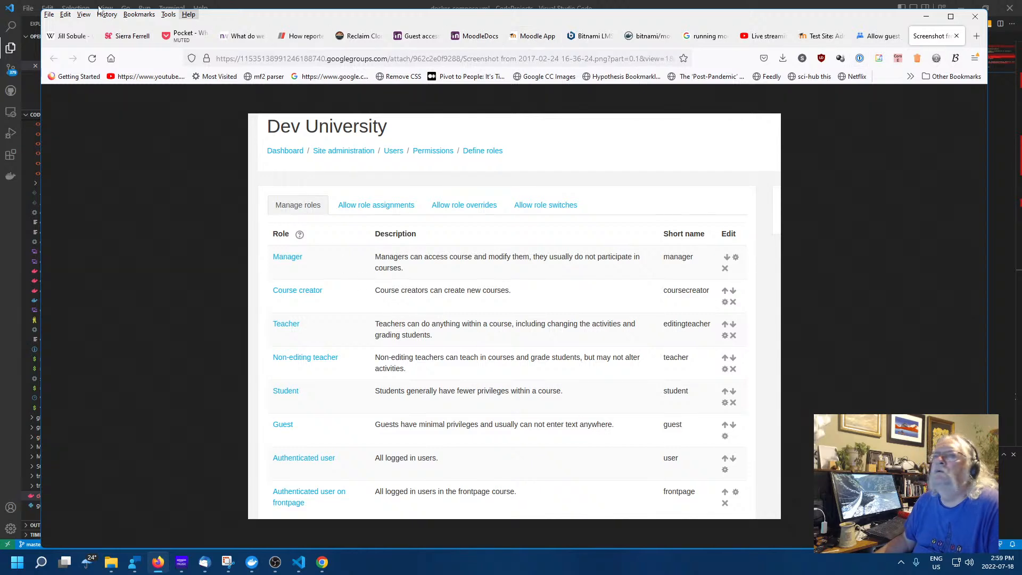
Open the second screenshot showing Join a meeting allowed, compare both, then return to the thread's start
left_click(870, 41)
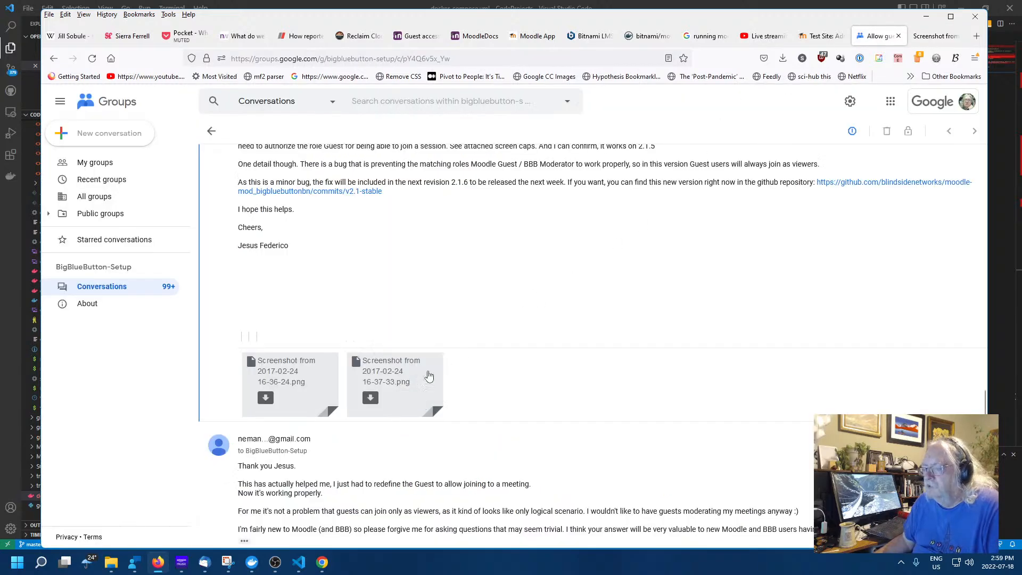
left_click(396, 385)
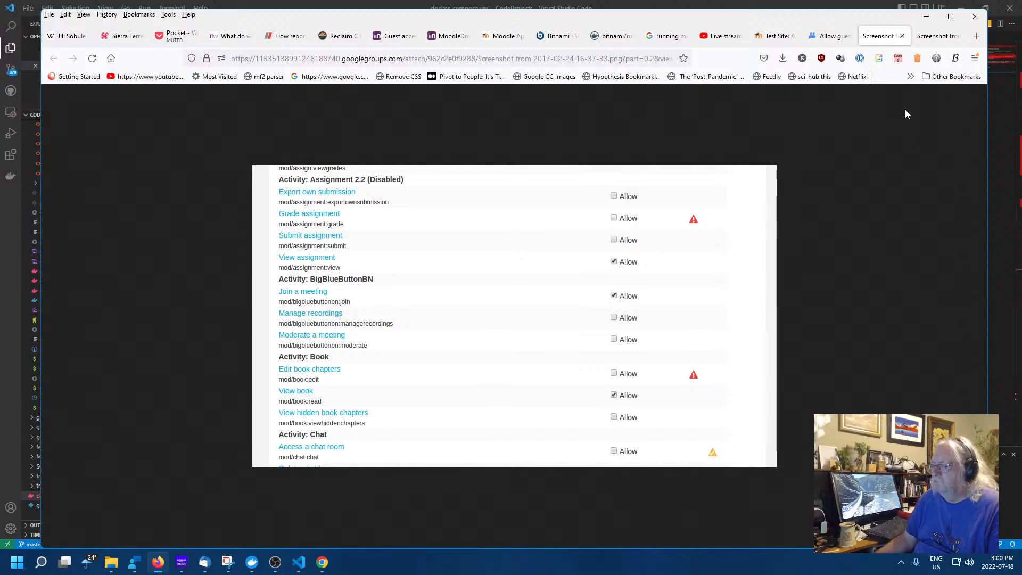
left_click(939, 42)
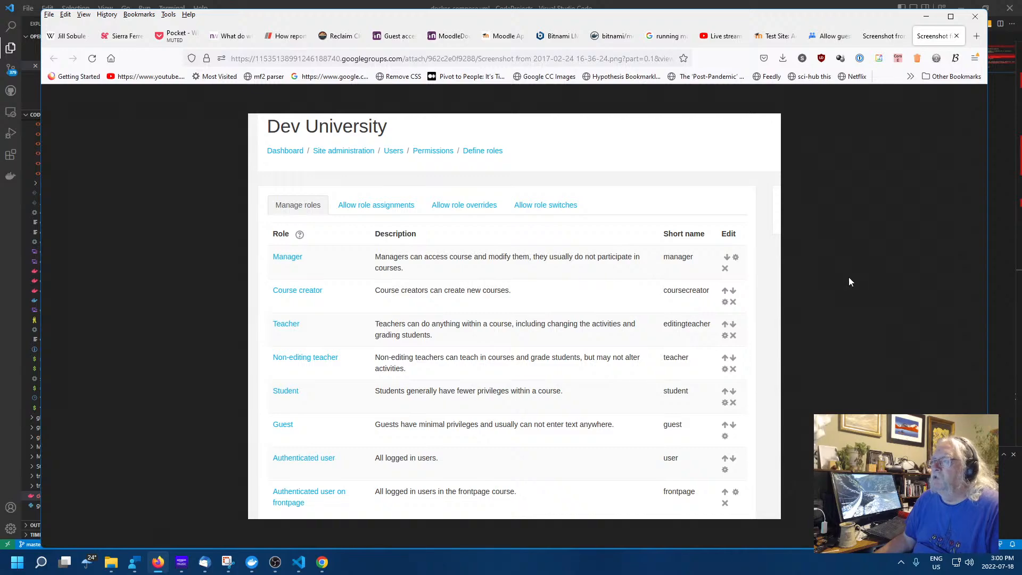
left_click(877, 36)
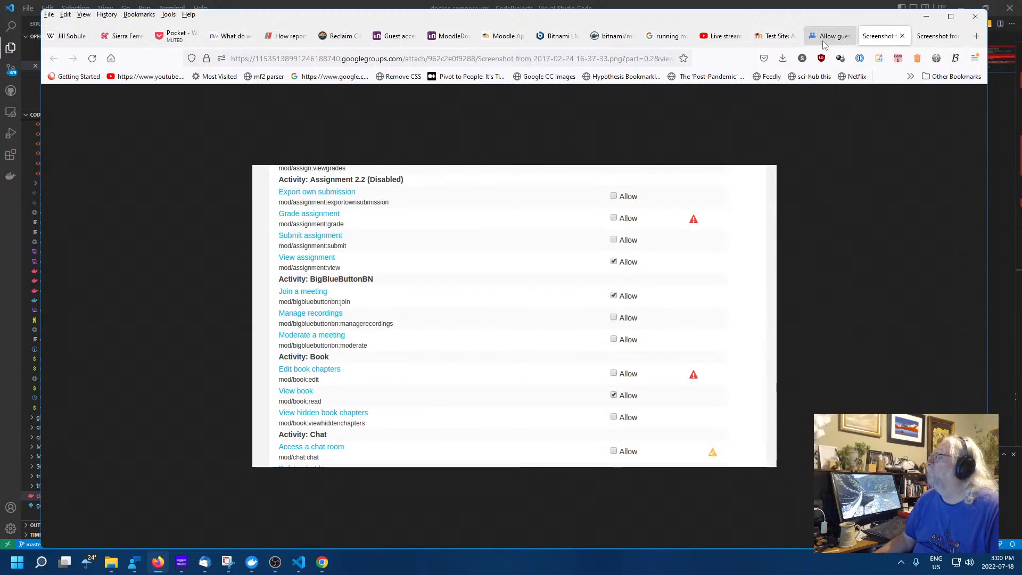
left_click(824, 39)
scroll(485, 342, "up", 15)
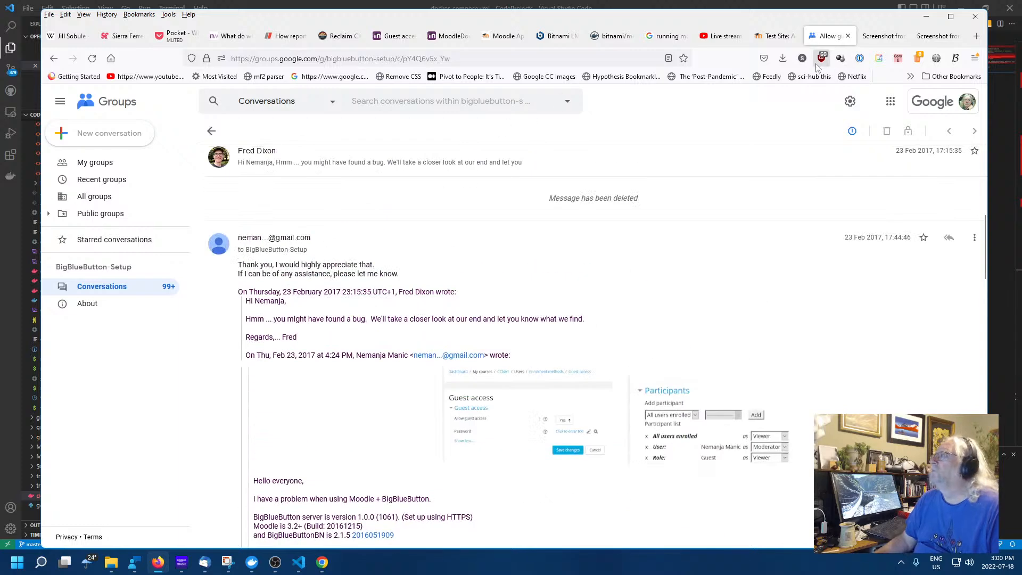
On the Moodle test site, search Site administration for 'roles'
left_click(773, 40)
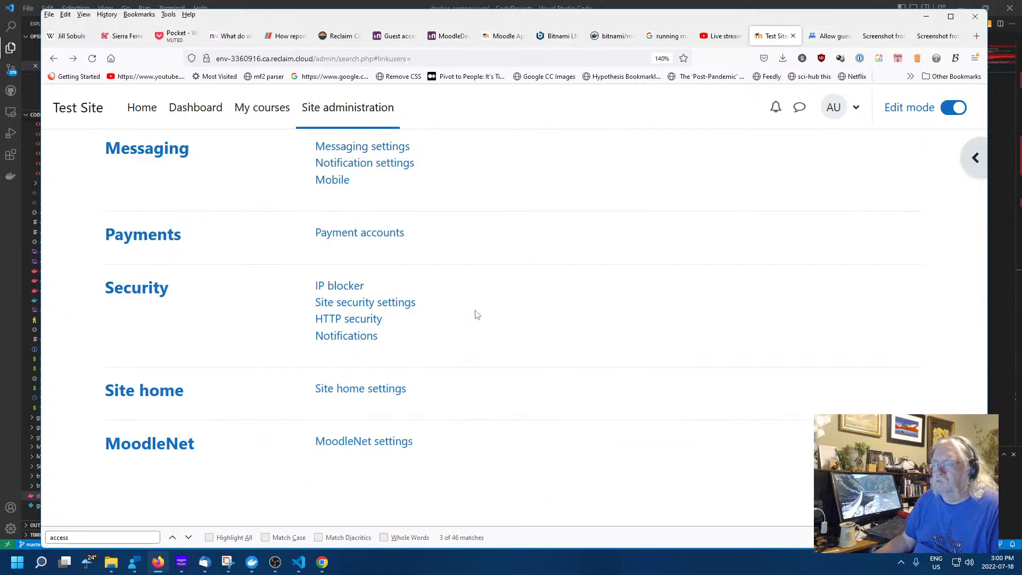
scroll(477, 315, "up", 15)
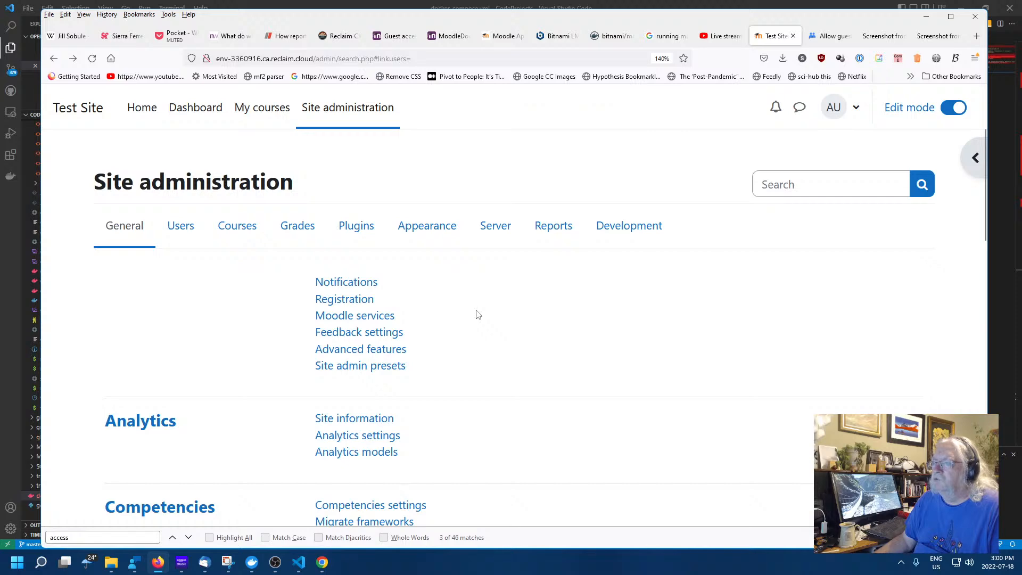
scroll(532, 312, "down", 6)
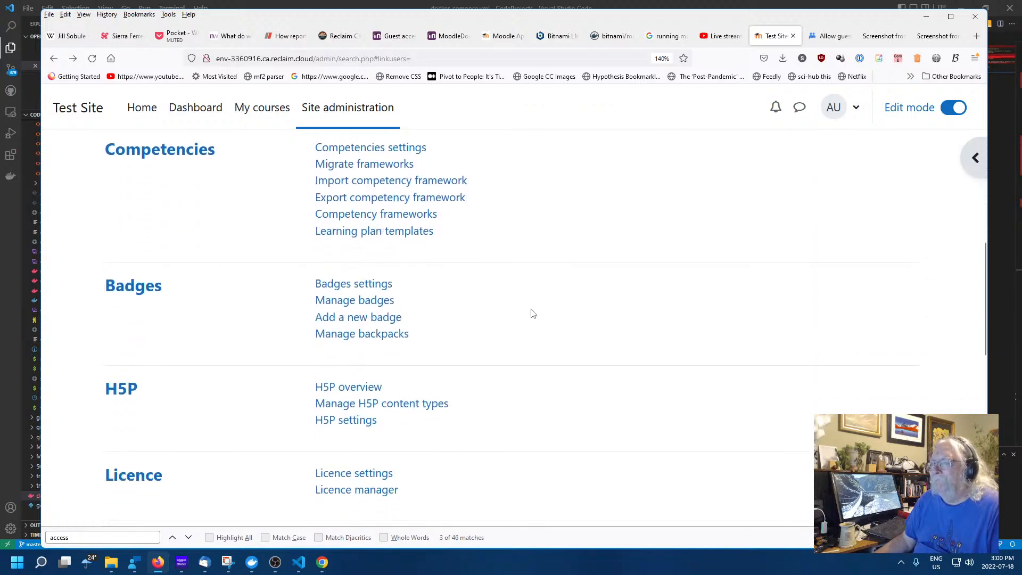
scroll(533, 313, "down", 10)
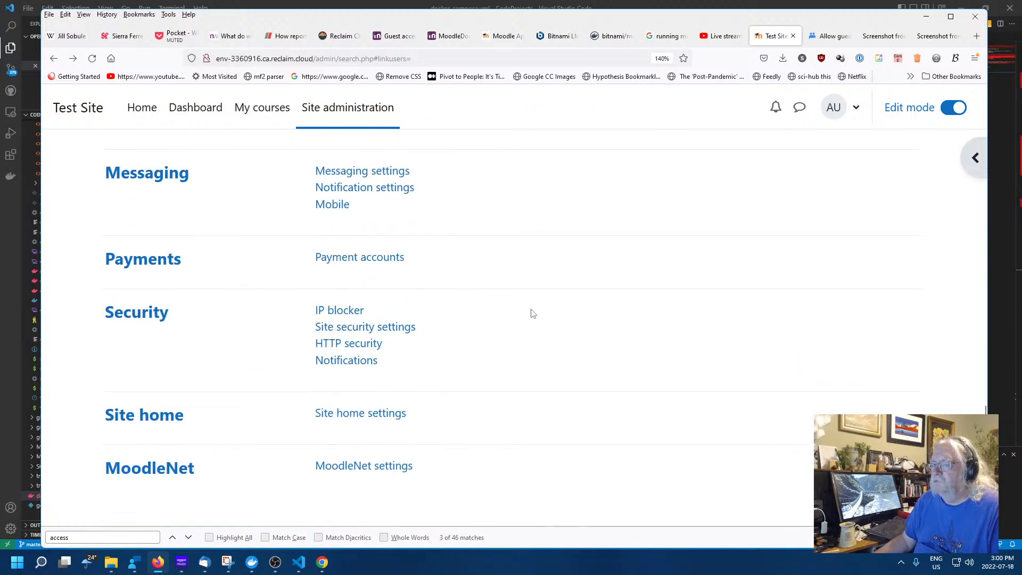
scroll(532, 313, "up", 10)
scroll(531, 315, "up", 6)
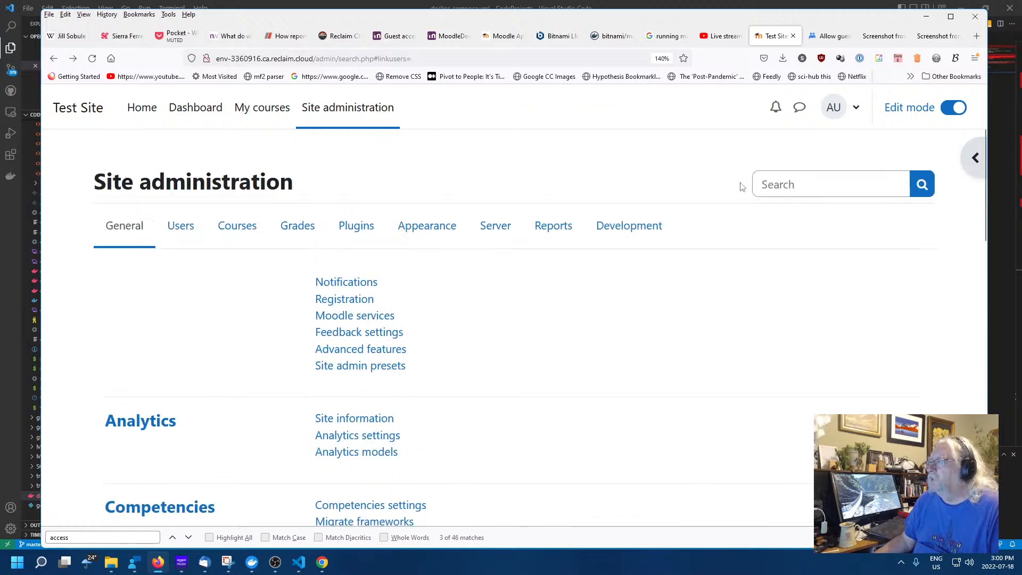
left_click(786, 184)
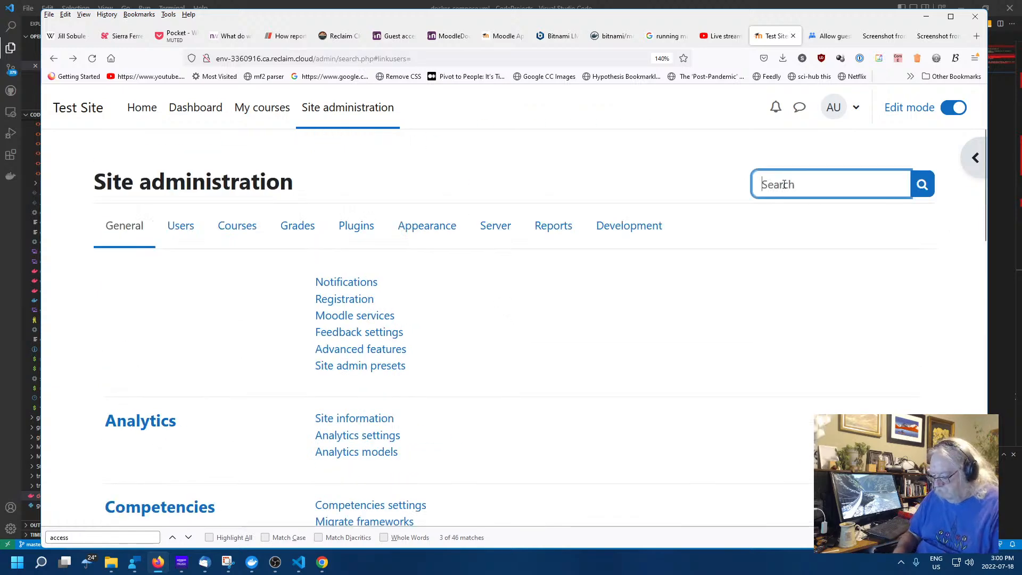
type("roles")
key("Return")
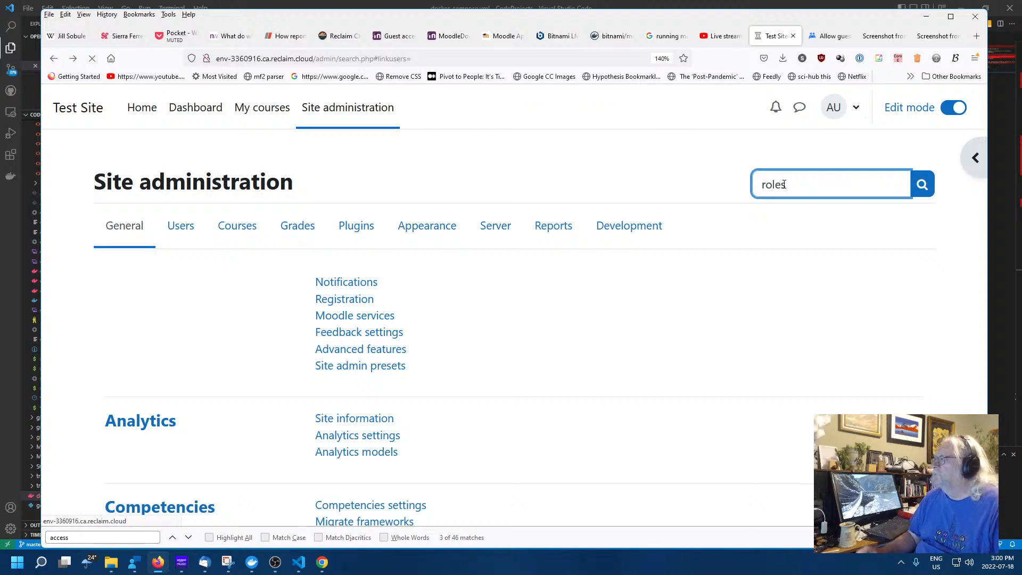
Open the Guest role in Define roles and confirm mod/bigbluebuttonbn:join is set to Allow
scroll(560, 297, "down", 3)
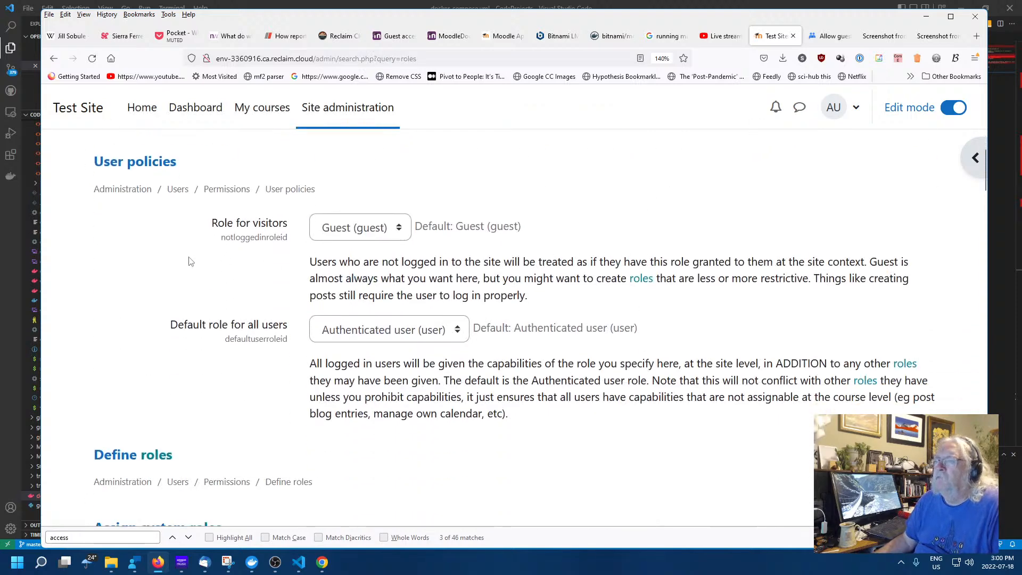
left_click(260, 228)
left_click(227, 189)
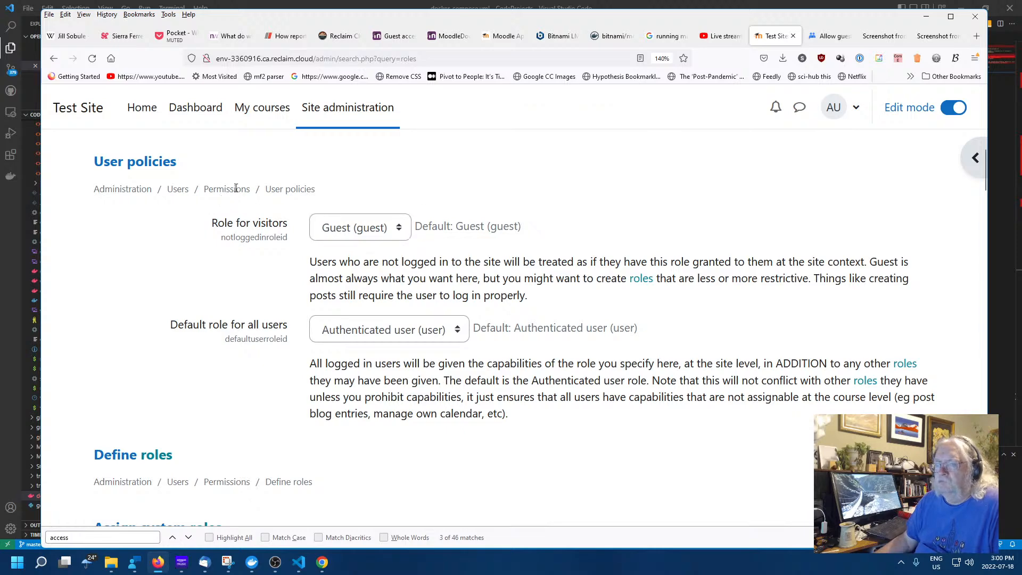
scroll(301, 405, "down", 5)
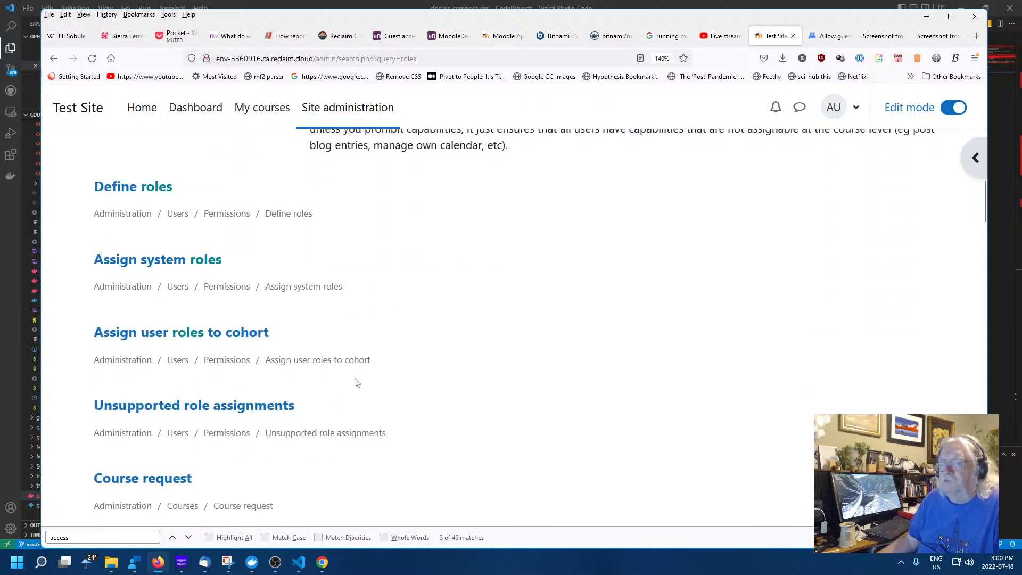
left_click(125, 188)
scroll(532, 314, "down", 6)
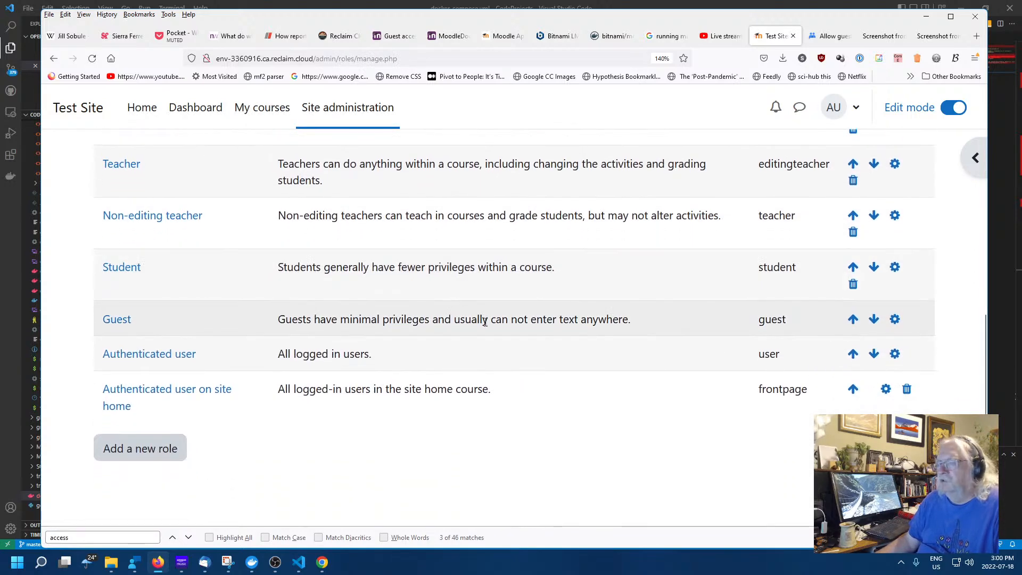
double_click(383, 319)
left_click(118, 320)
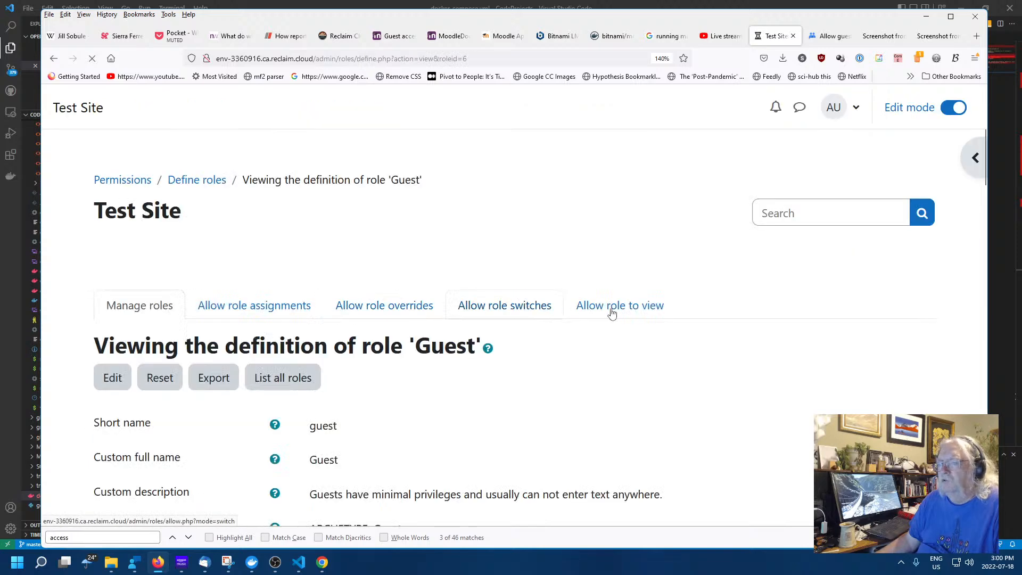
scroll(633, 341, "down", 5)
scroll(617, 331, "down", 15)
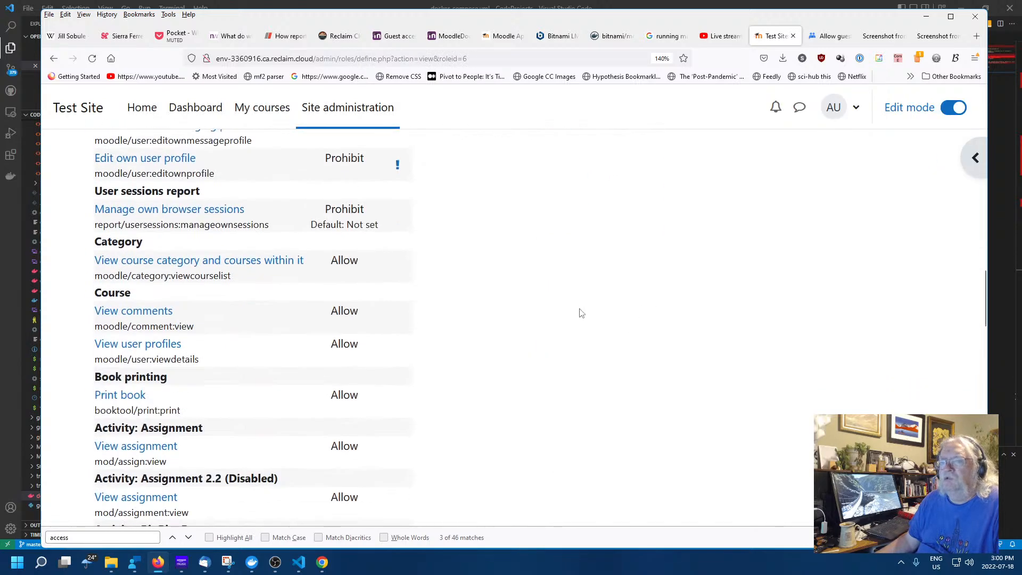
scroll(529, 311, "down", 4)
scroll(383, 303, "up", 5)
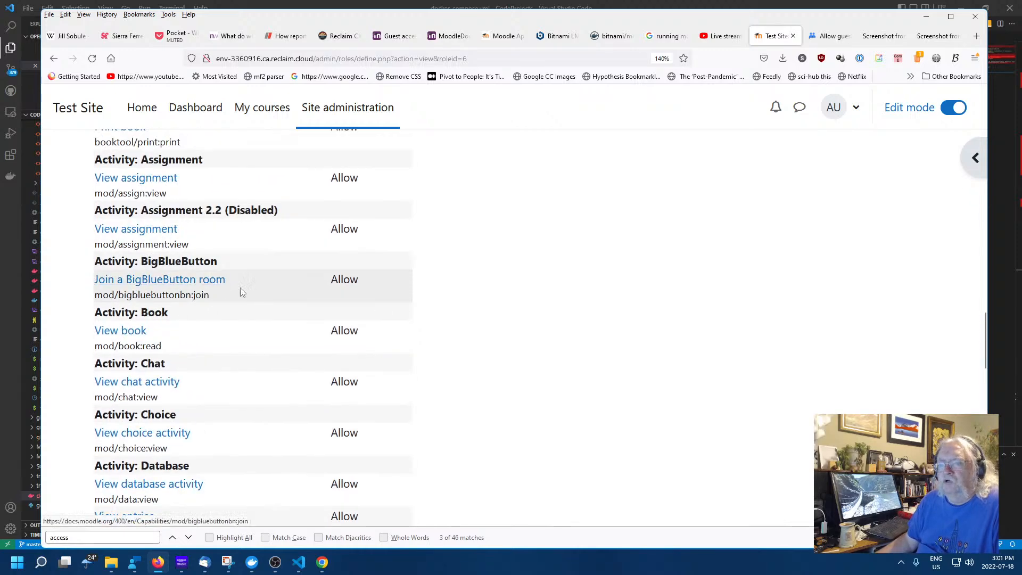
View the MoodleDocs page for the BigBlueButton join capability, then go back two pages
left_click(198, 280)
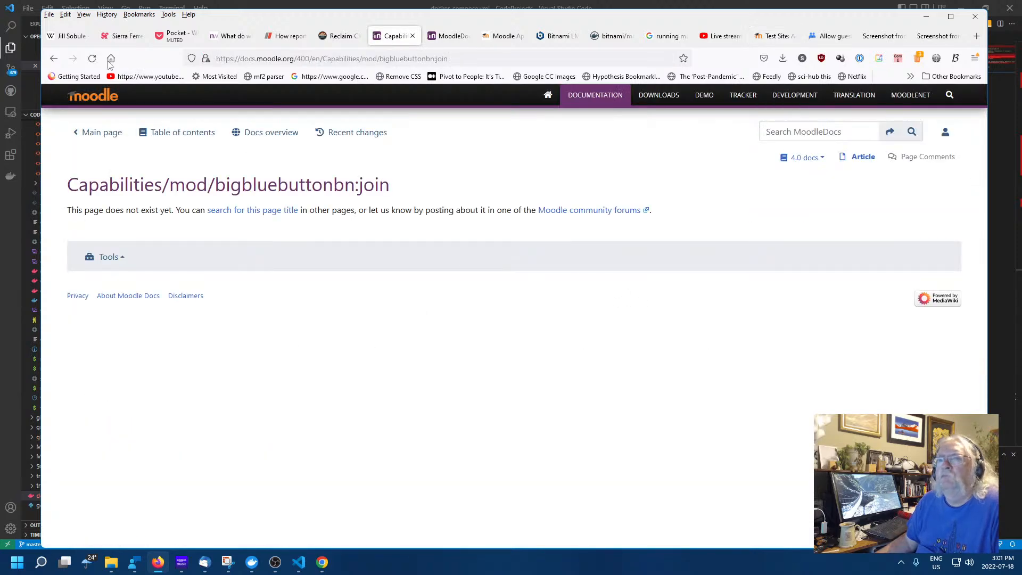
left_click(53, 58)
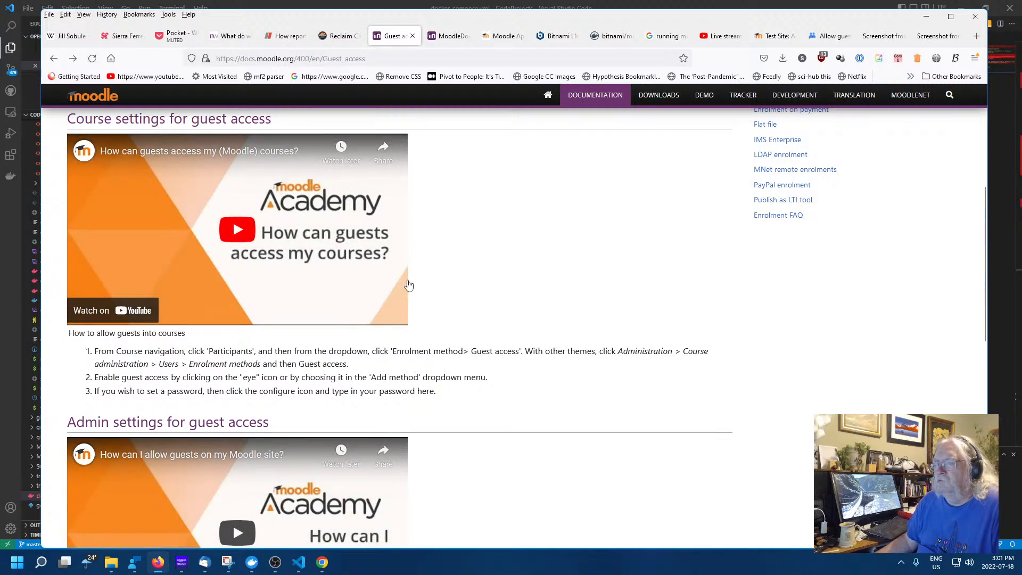
left_click(54, 59)
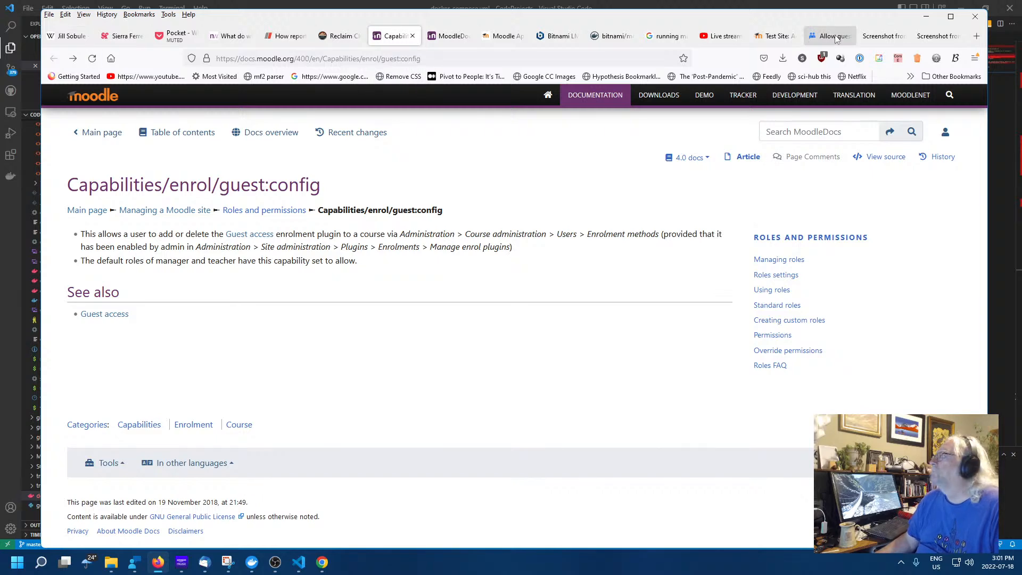
Close the capability docs and both forum screenshots, returning to Moodle's Guest role definition
left_click(413, 36)
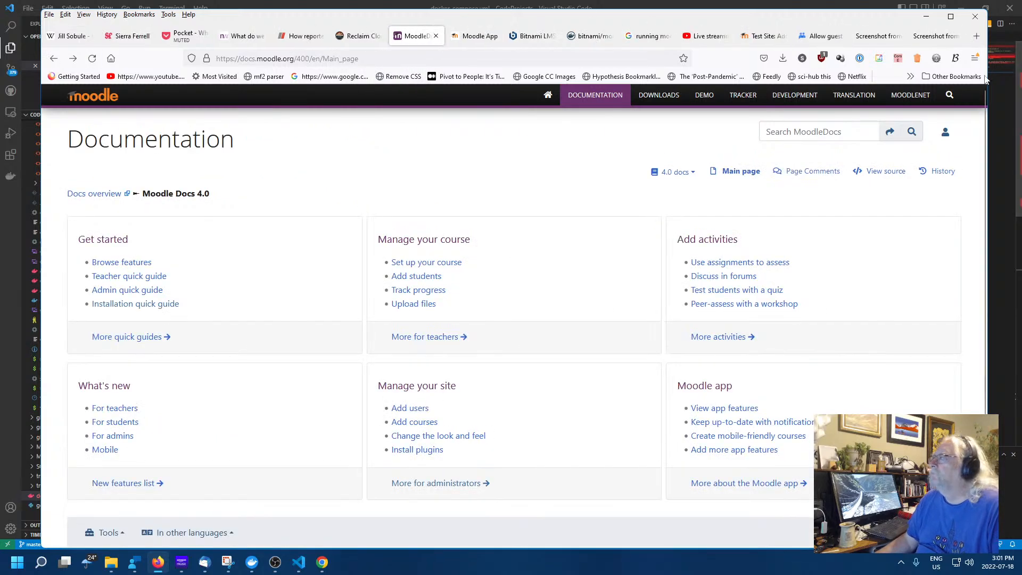
left_click(859, 37)
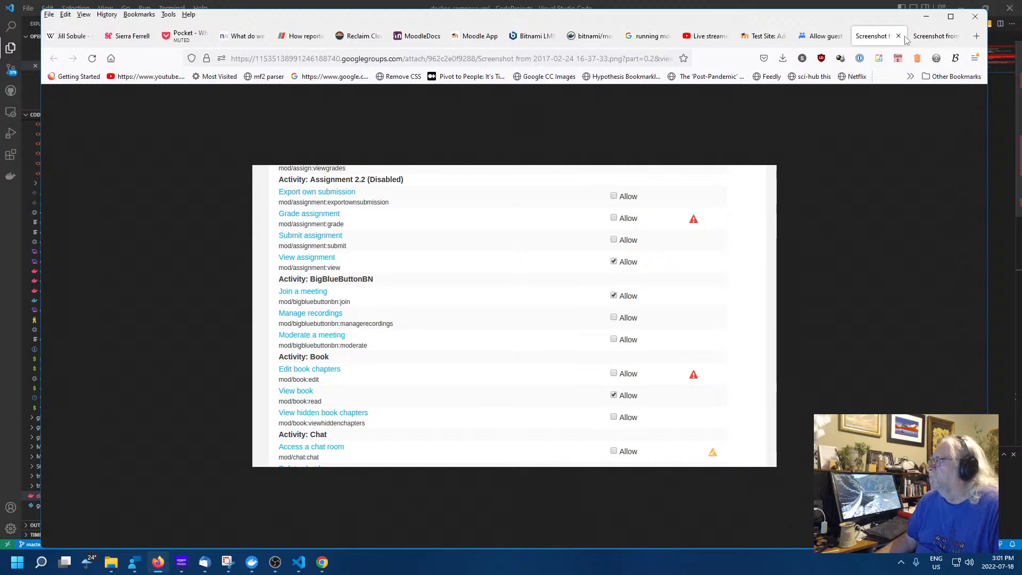
left_click(898, 36)
left_click(898, 36)
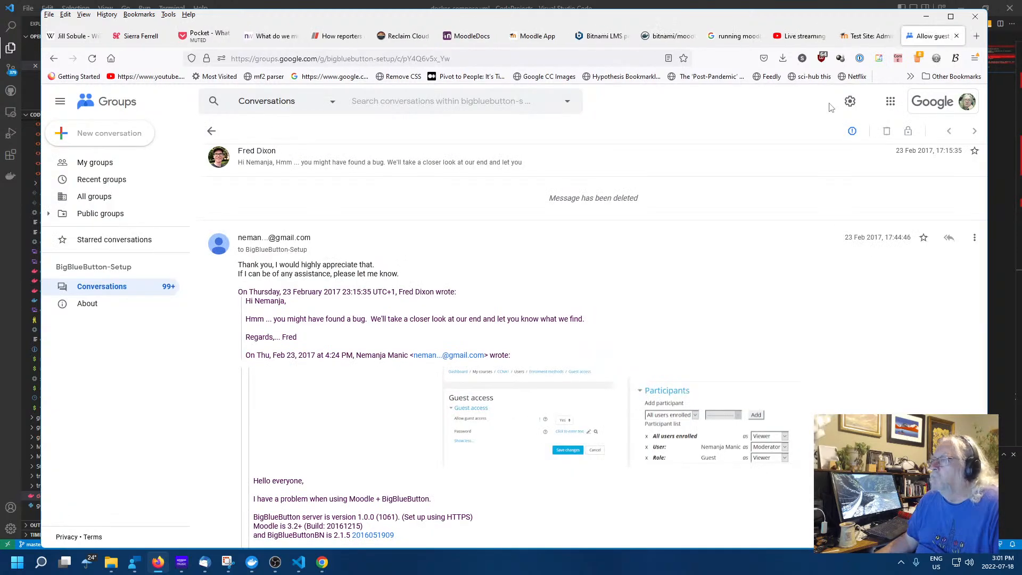
left_click(866, 35)
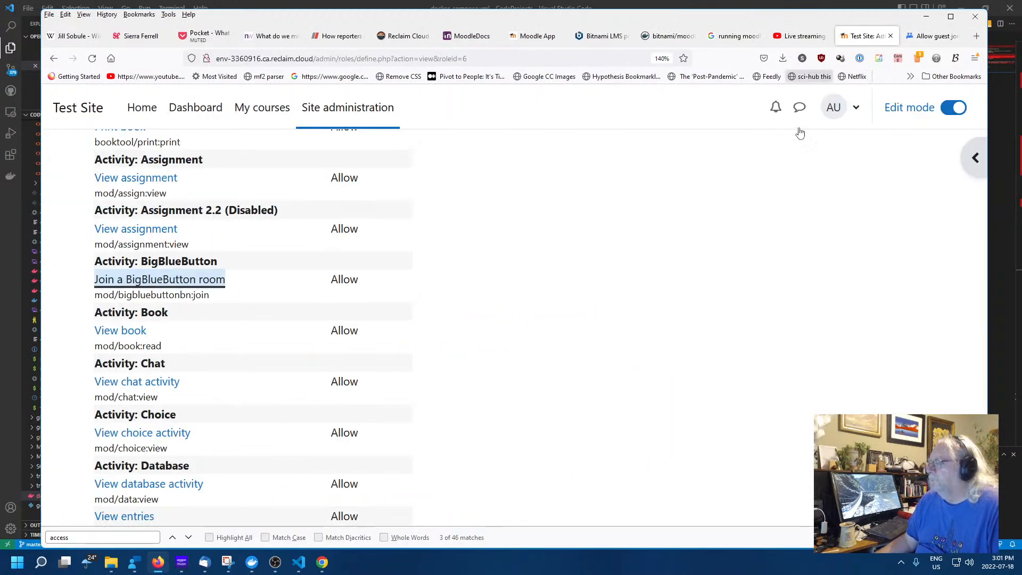
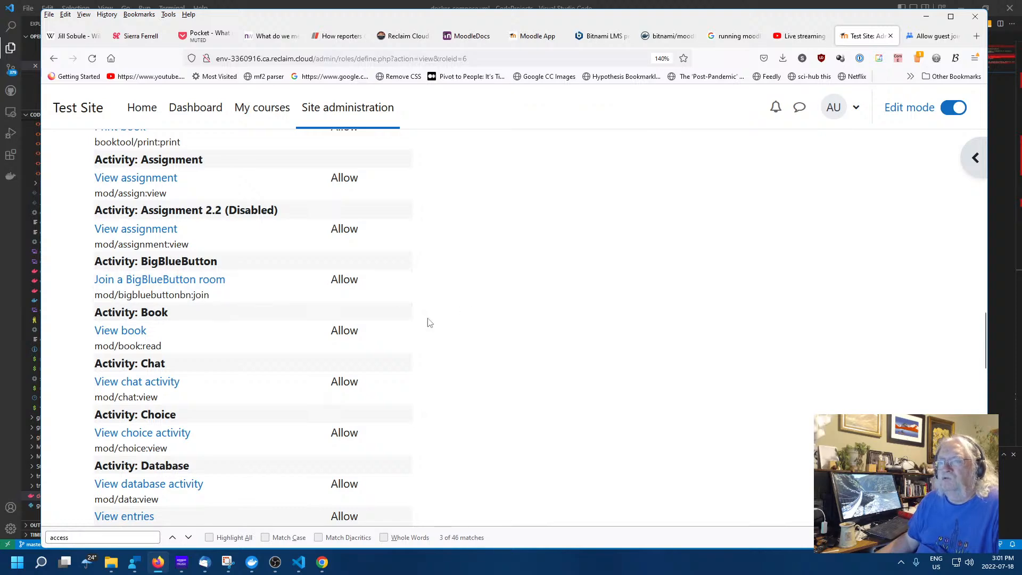
Go from the Guest role definition to the Allow role assignments tab
scroll(426, 321, "up", 8)
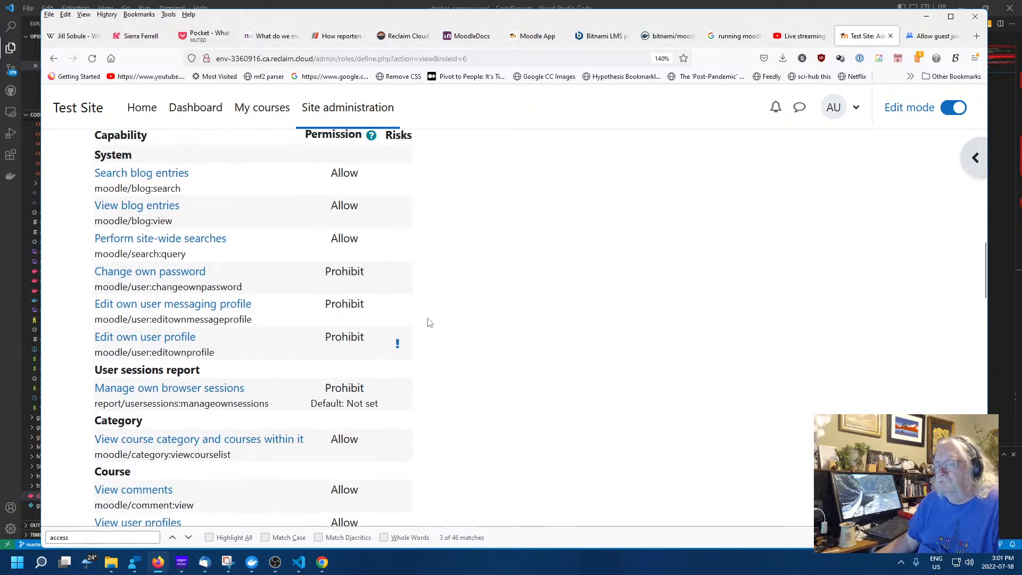
scroll(446, 326, "up", 10)
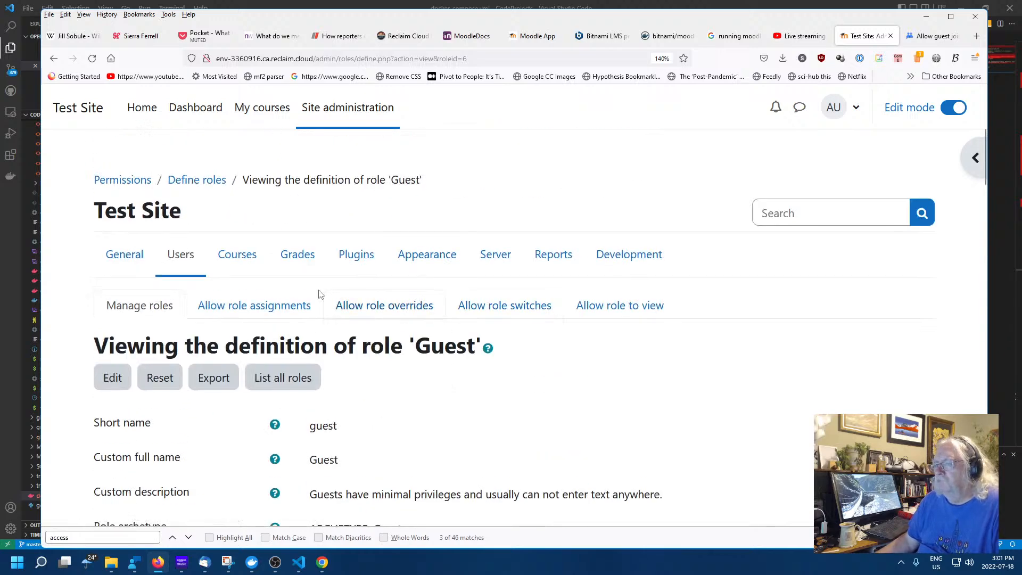
left_click(251, 310)
scroll(551, 336, "down", 5)
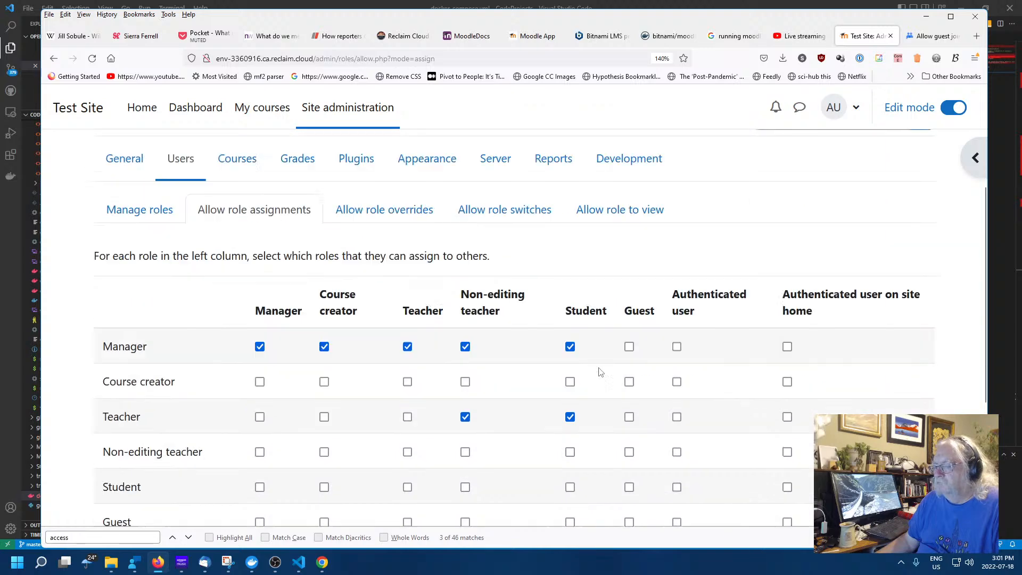
scroll(550, 371, "up", 5)
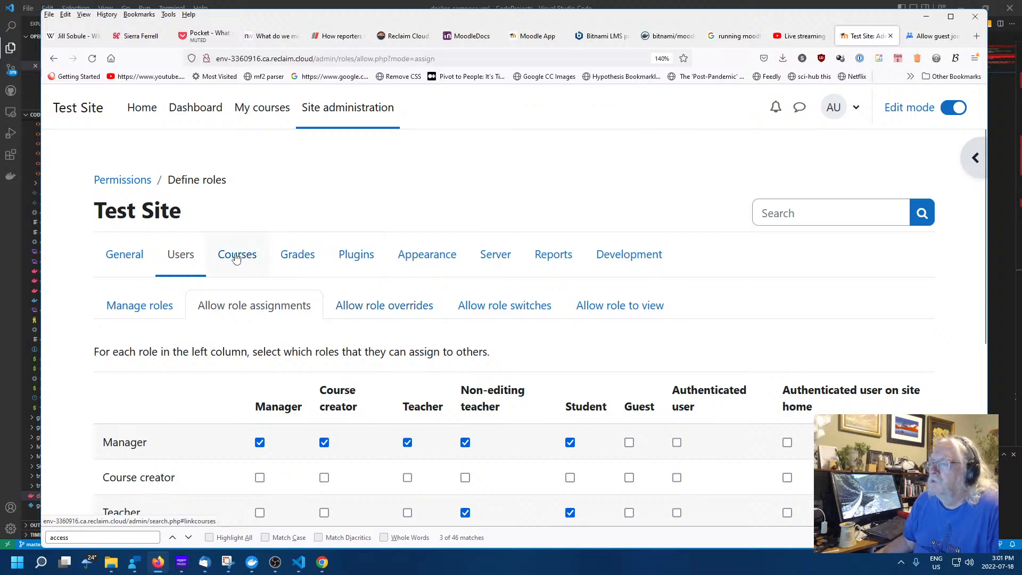
left_click(358, 257)
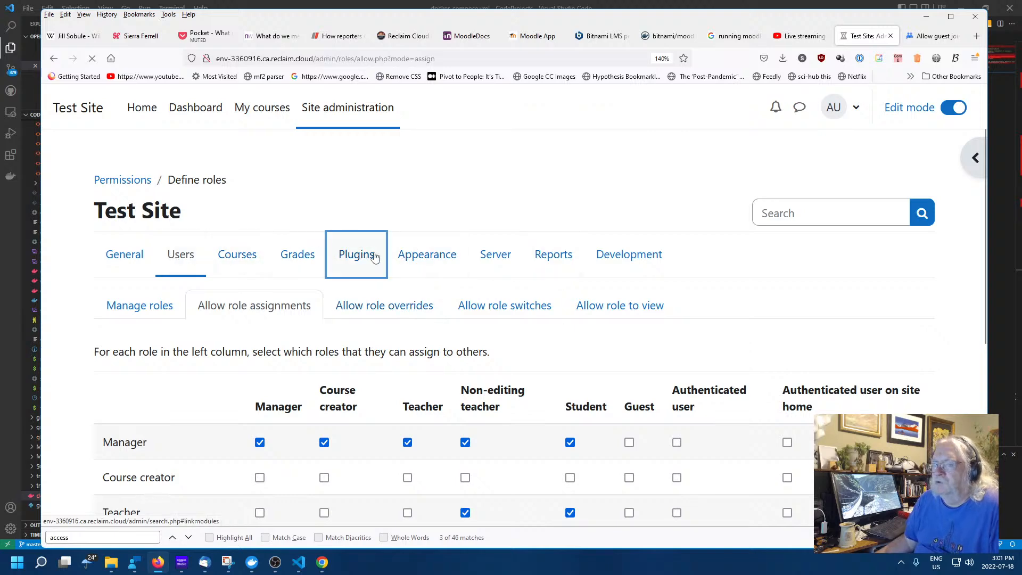
scroll(477, 287, "down", 5)
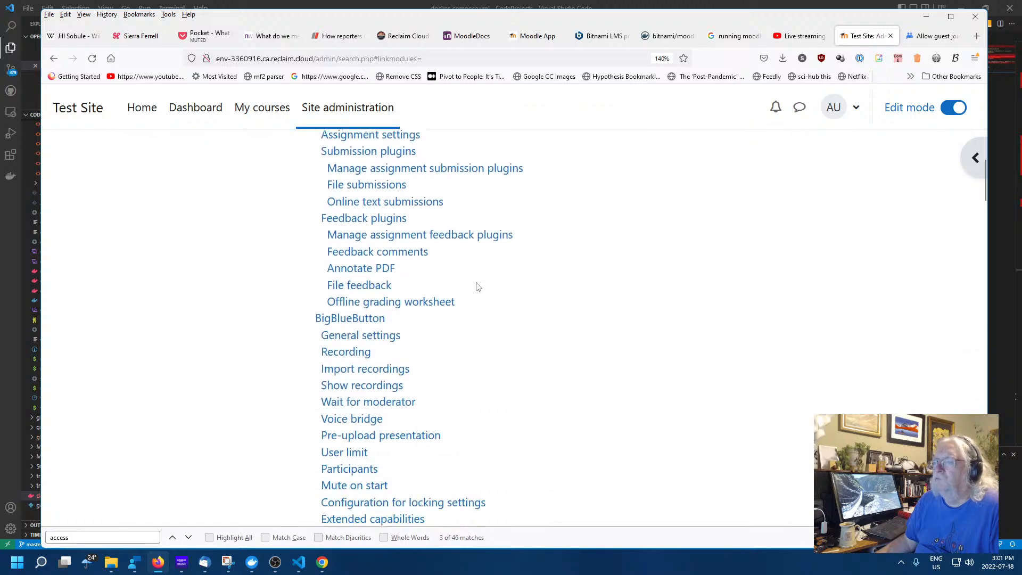
scroll(579, 322, "down", 5)
scroll(575, 322, "up", 3)
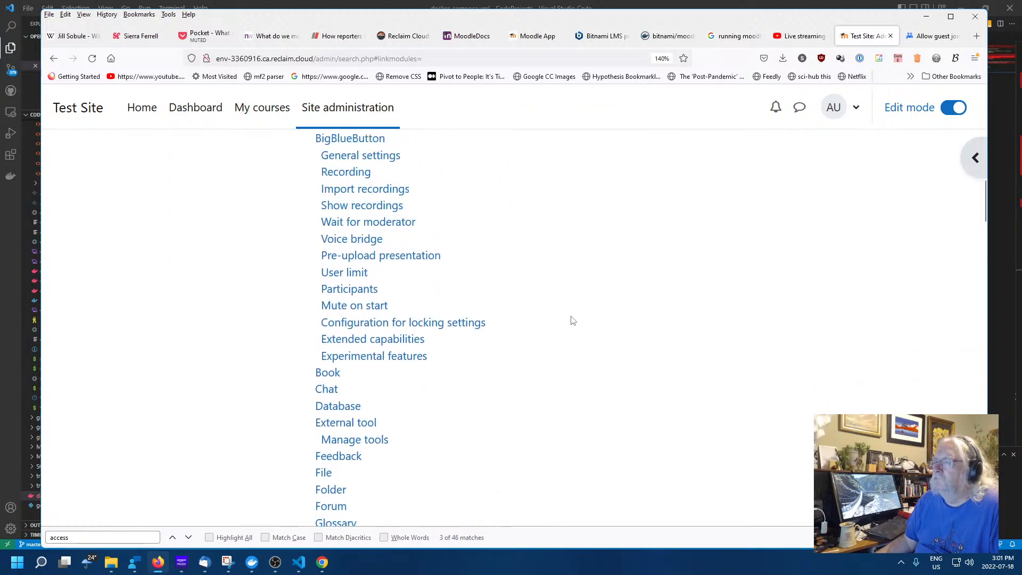
scroll(461, 229, "up", 3)
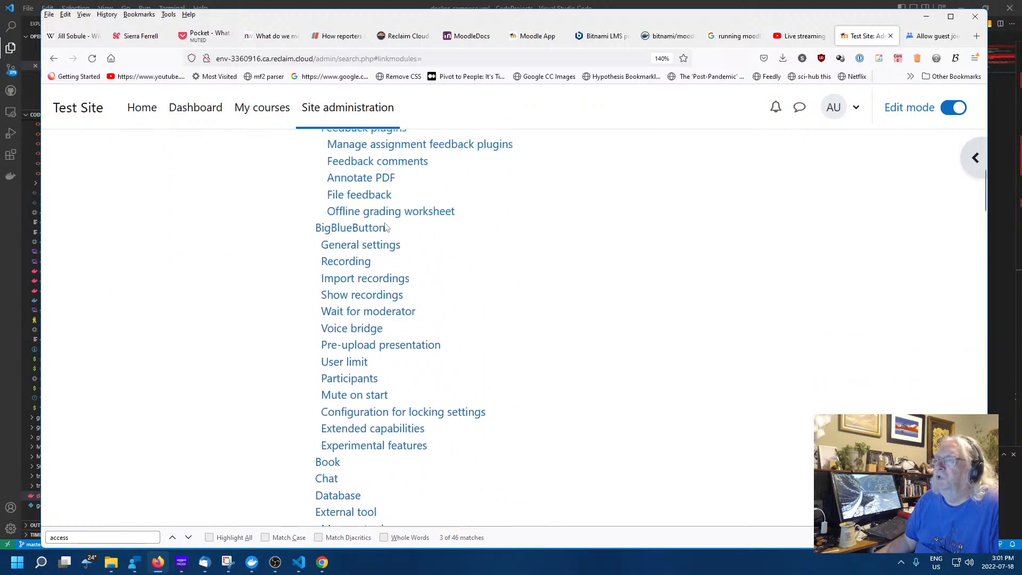
left_click(362, 247)
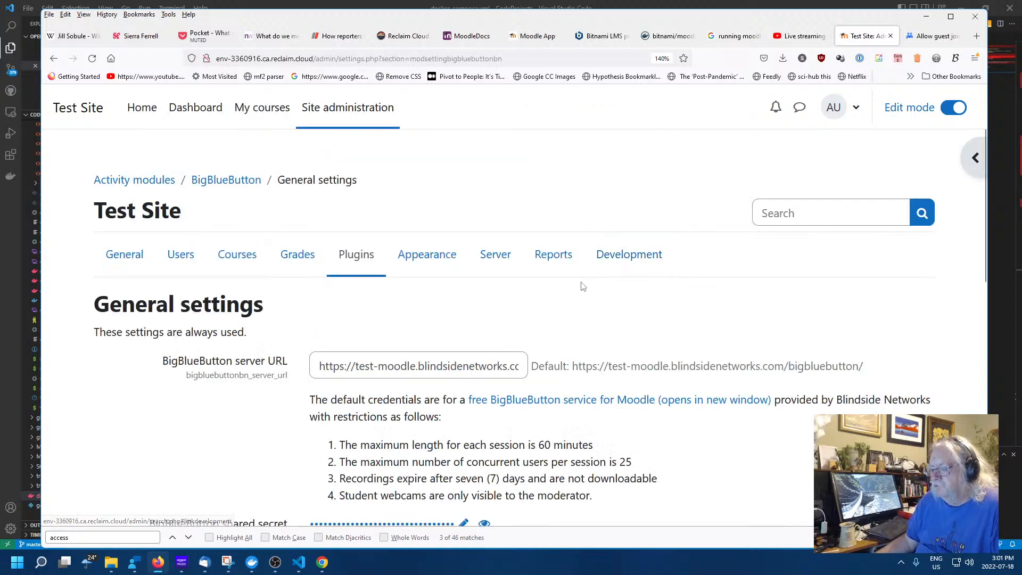
scroll(581, 284, "down", 3)
scroll(665, 286, "down", 5)
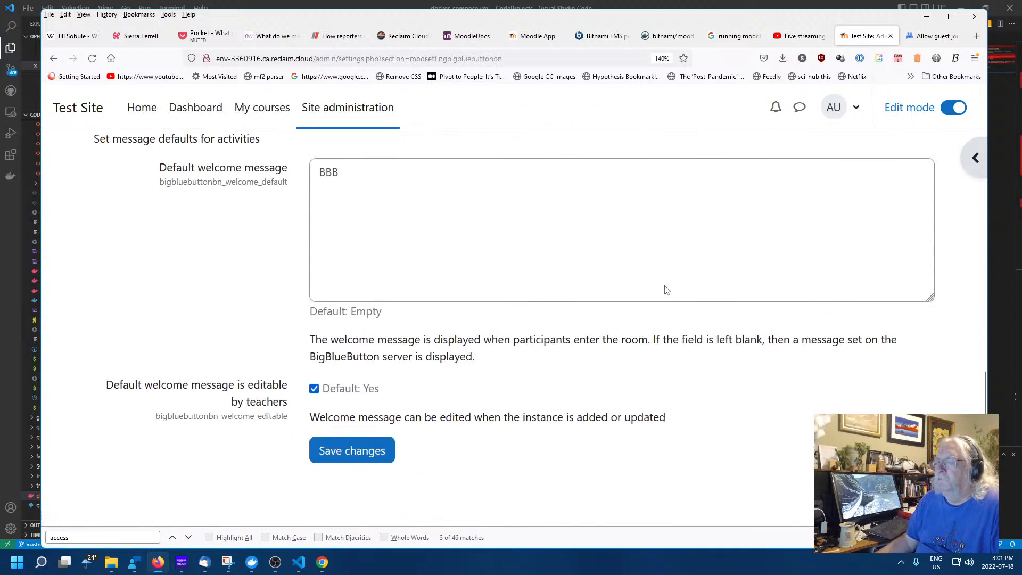
scroll(532, 280, "up", 10)
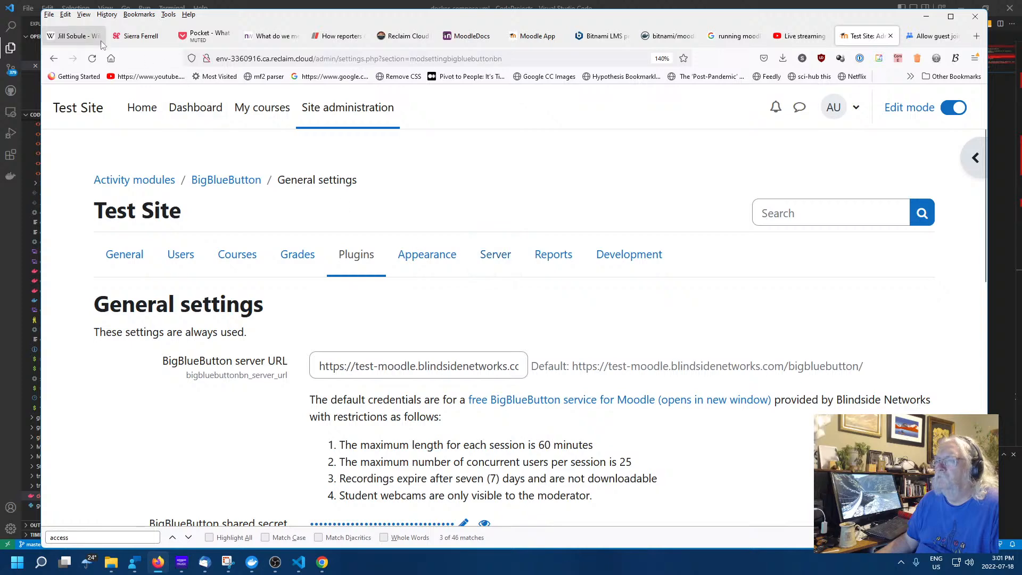
left_click(55, 58)
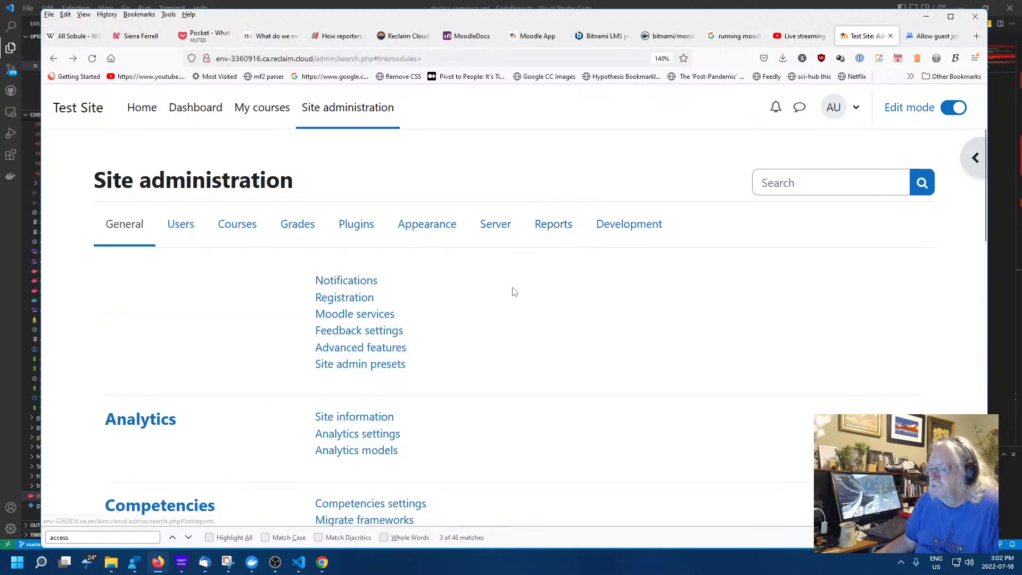
scroll(513, 290, "down", 8)
scroll(514, 294, "up", 5)
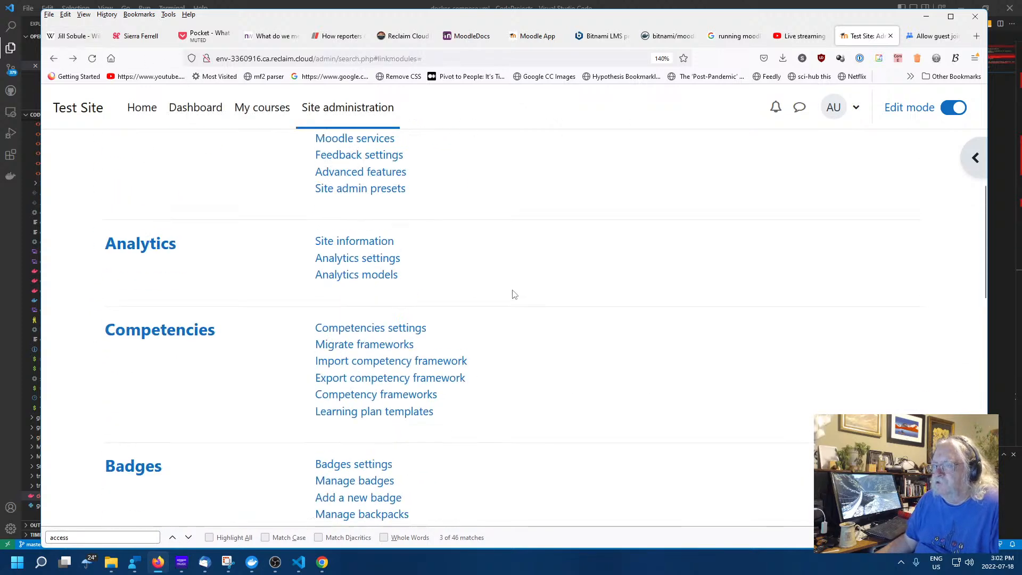
scroll(513, 295, "down", 9)
scroll(511, 295, "down", 3)
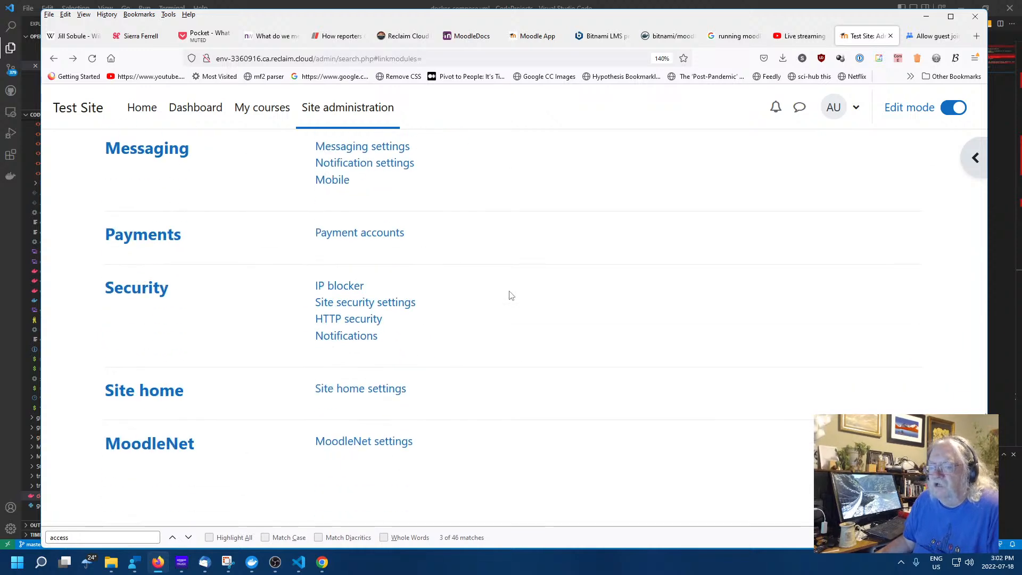
scroll(500, 293, "up", 15)
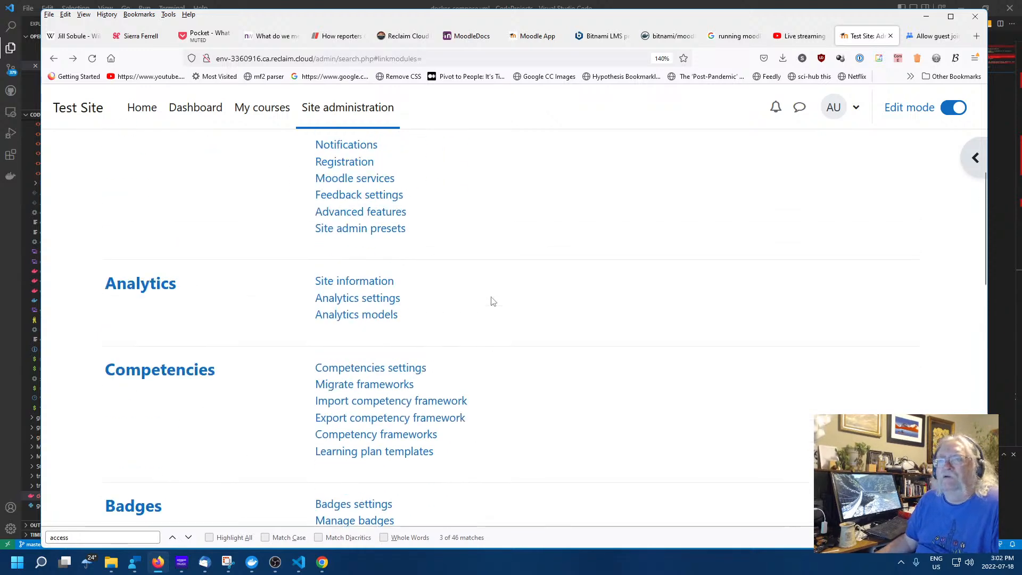
scroll(492, 301, "down", 8)
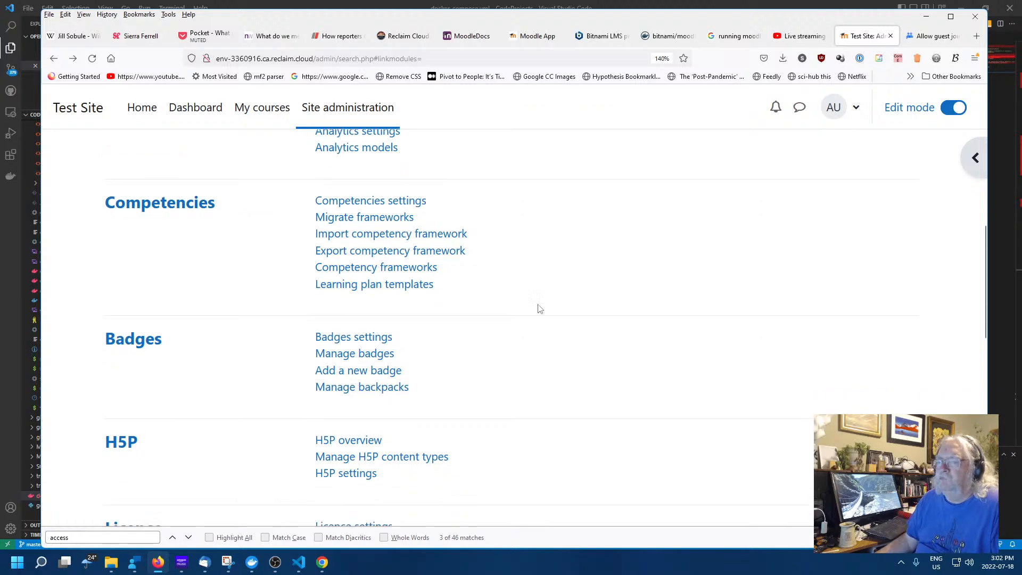
scroll(537, 309, "down", 8)
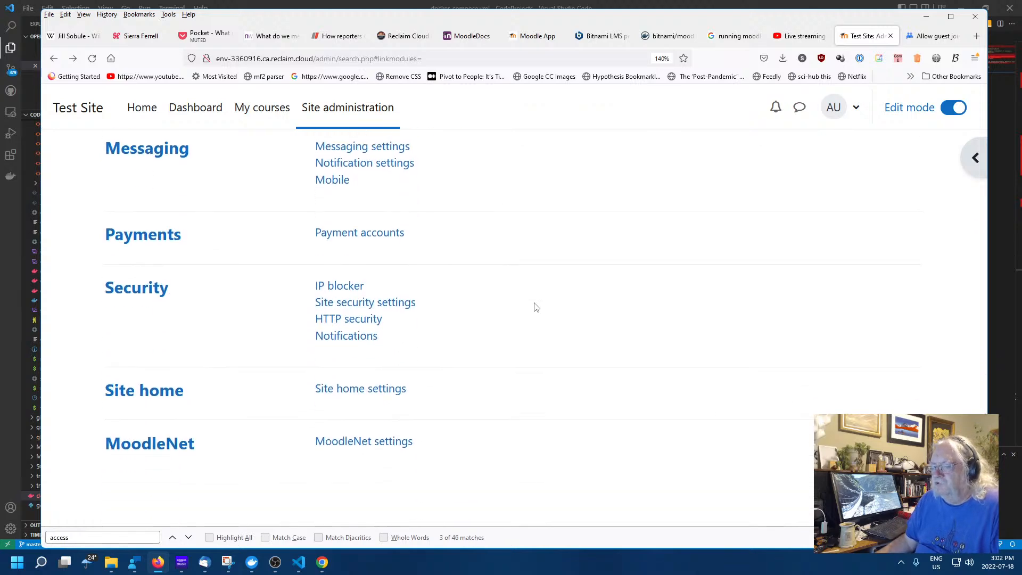
scroll(530, 308, "up", 6)
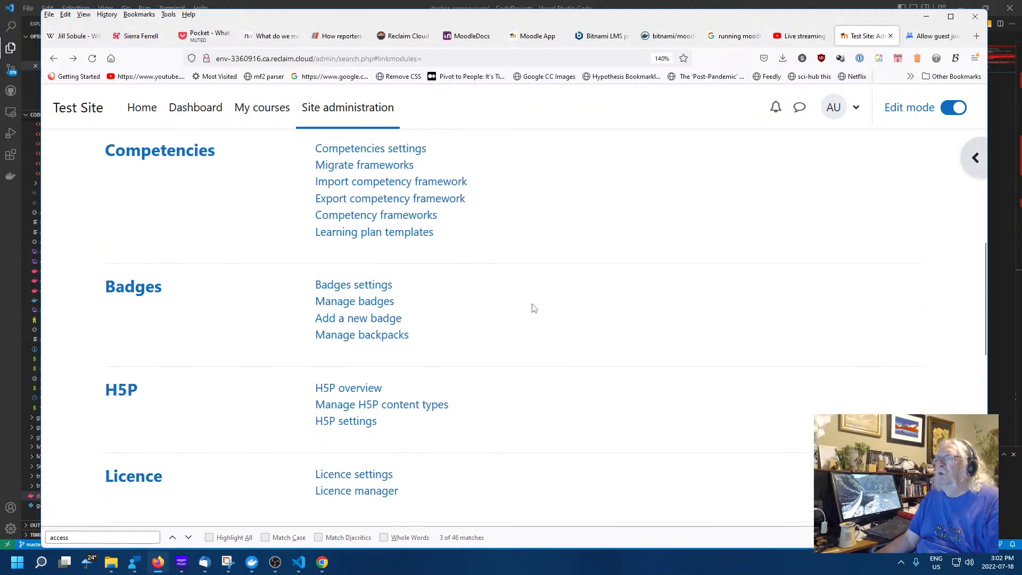
scroll(532, 324, "up", 6)
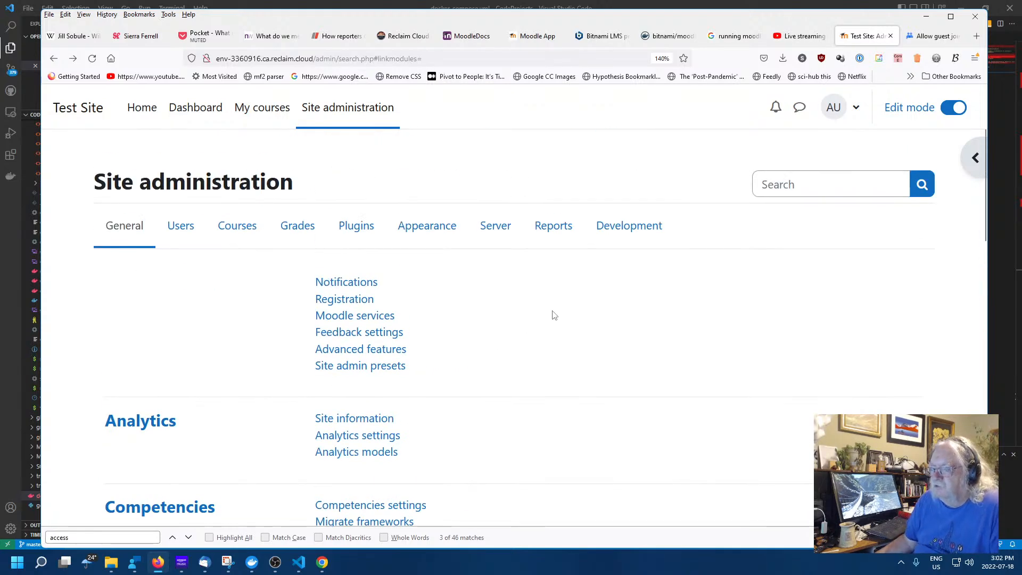
scroll(553, 315, "down", 3)
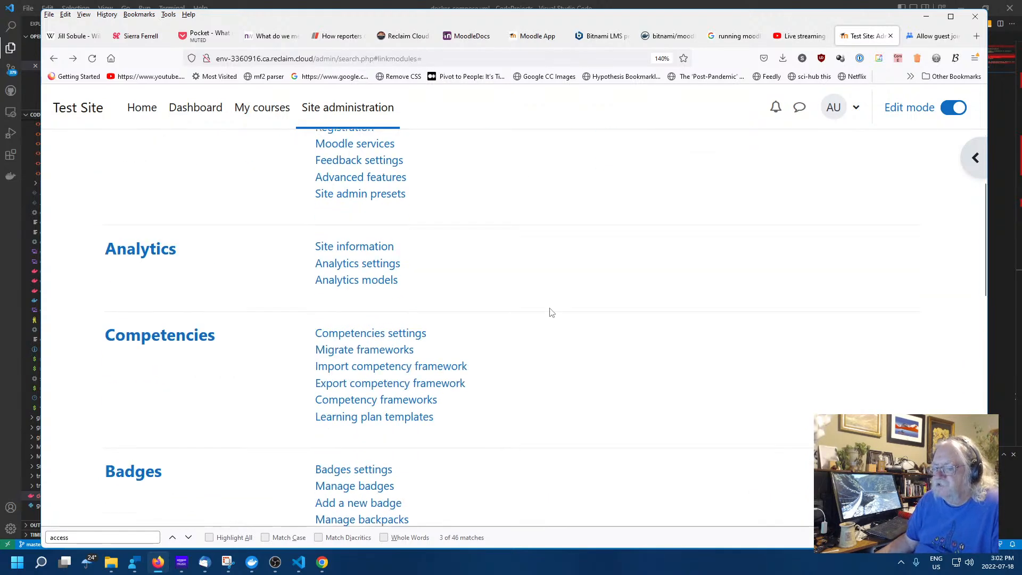
left_click(54, 58)
Look over the Guest role's activity permissions, then return to its role definition
scroll(405, 269, "down", 5)
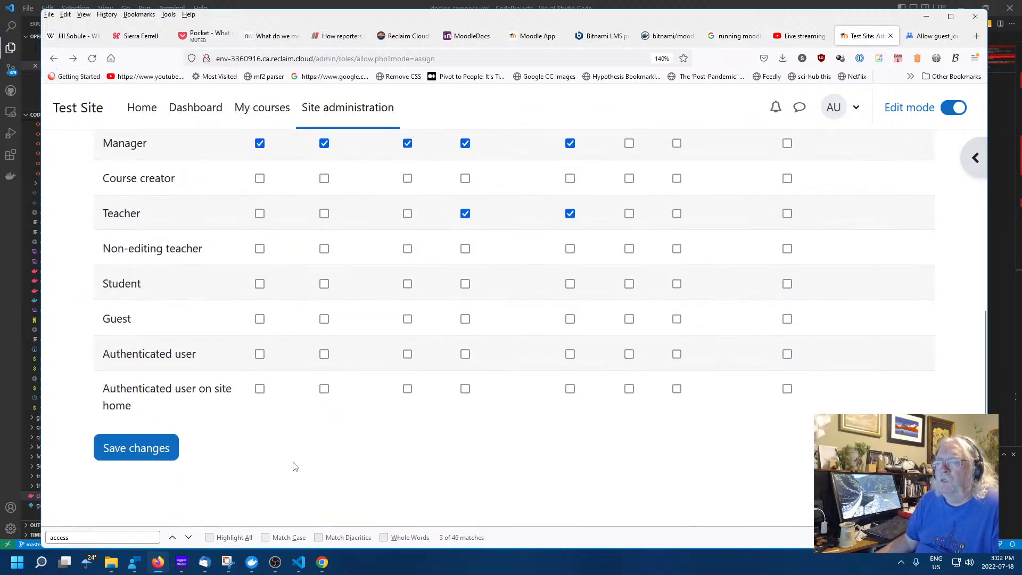
scroll(80, 255, "up", 4)
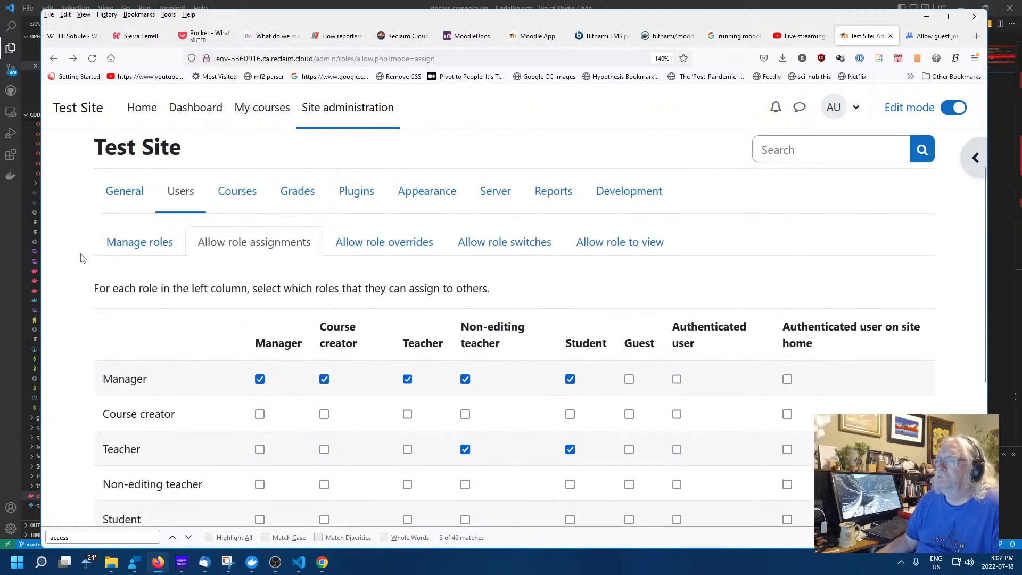
scroll(80, 255, "down", 1)
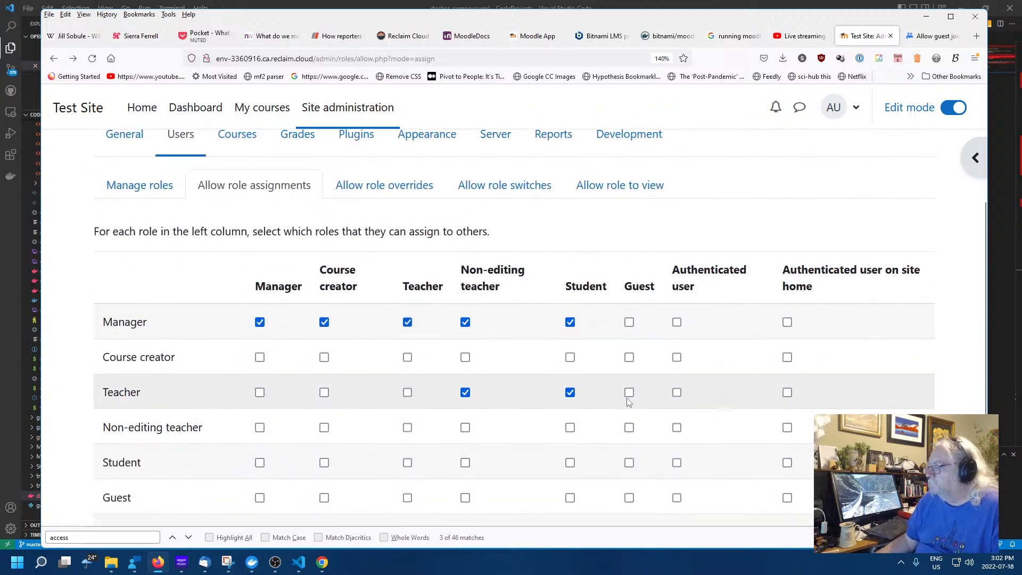
scroll(619, 413, "down", 2)
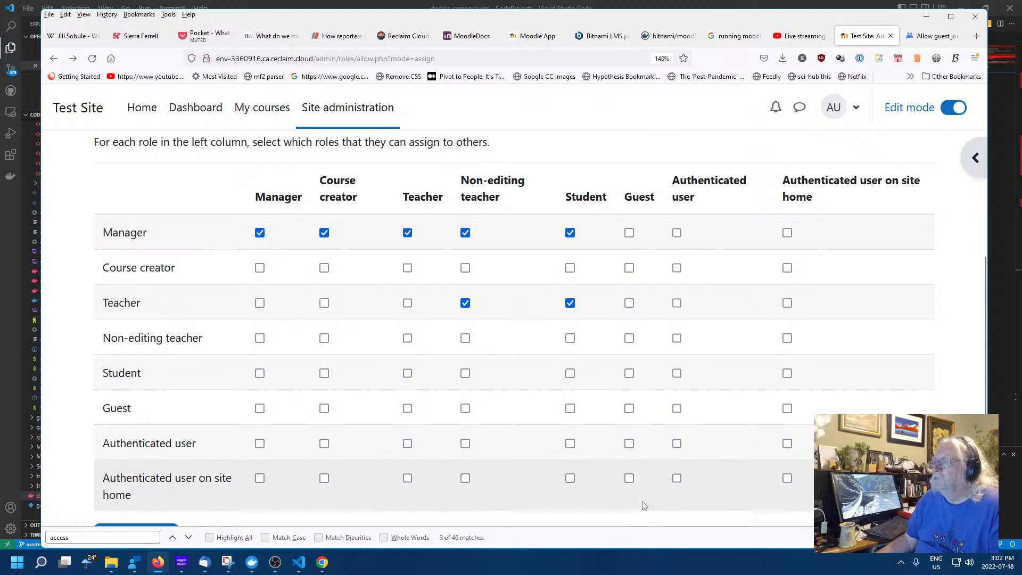
scroll(511, 298, "down", 2)
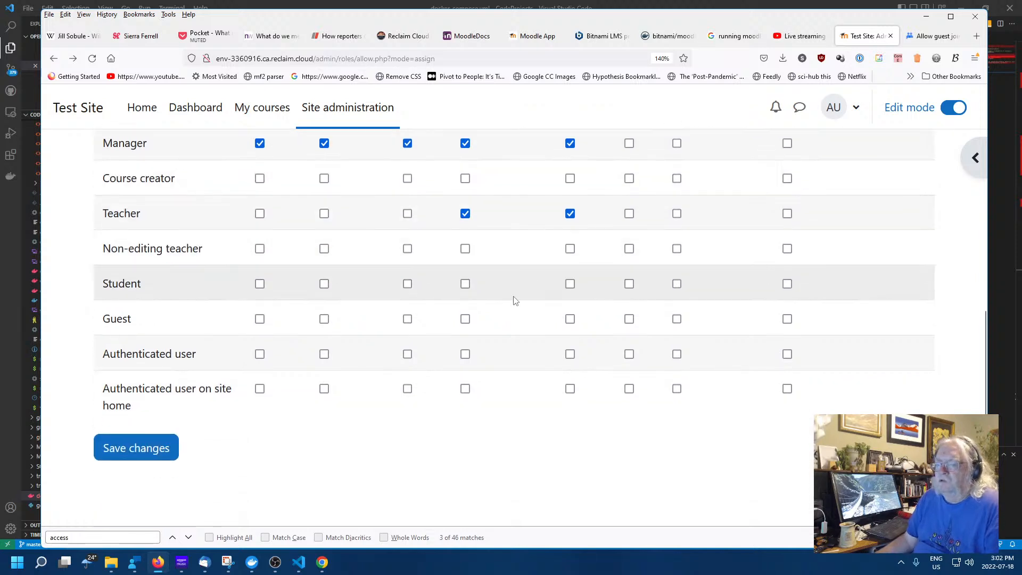
left_click(53, 58)
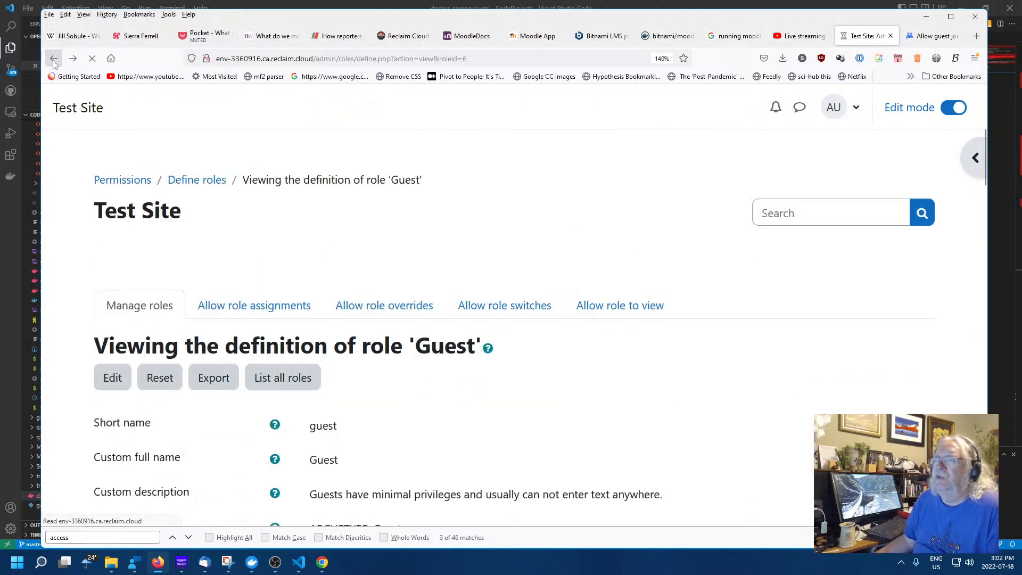
Find 'Join a BigBlueButton room' and open its mod/bigbluebuttonbn:join documentation page
scroll(504, 315, "down", 4)
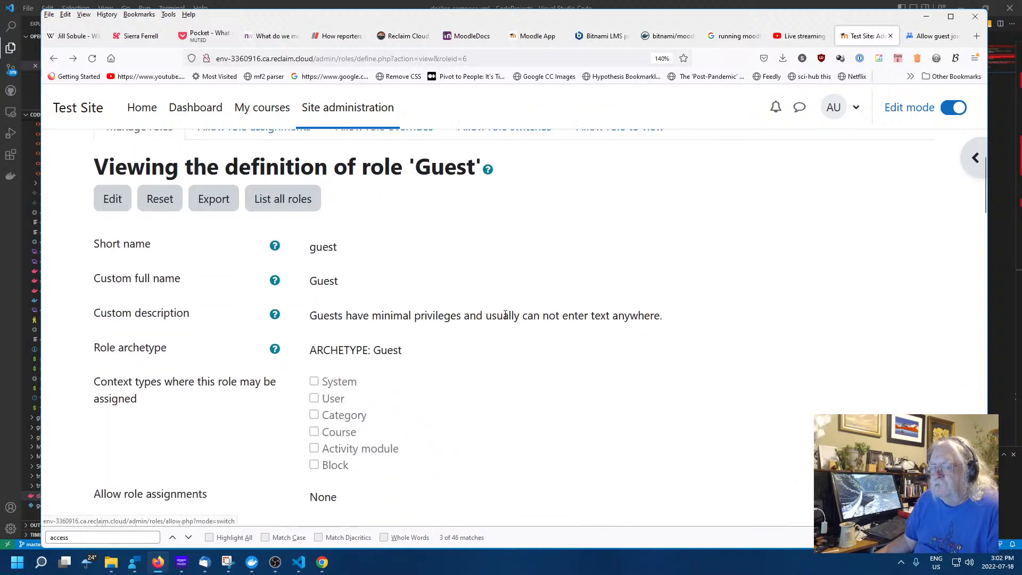
scroll(495, 301, "down", 12)
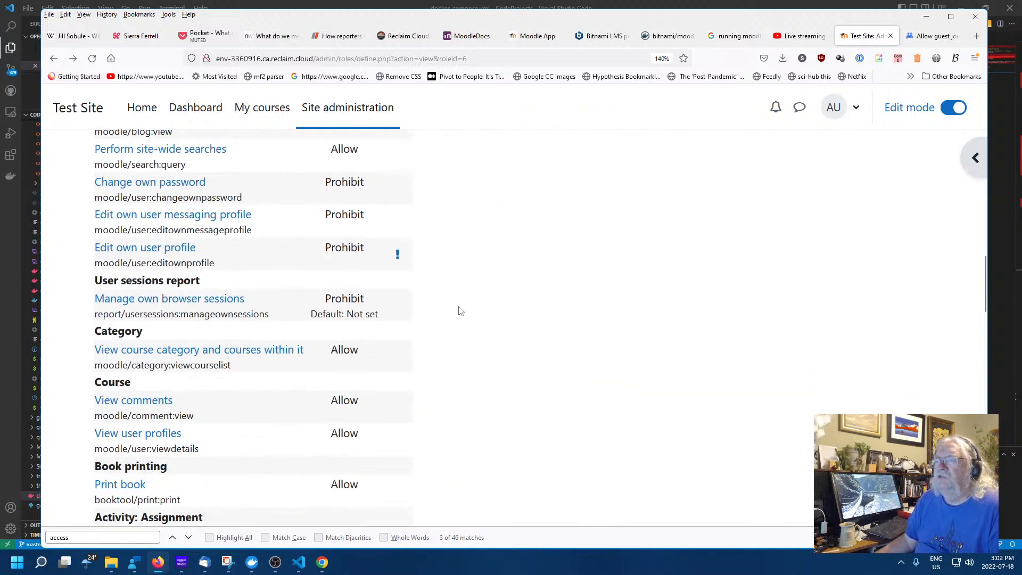
scroll(564, 331, "down", 3)
scroll(573, 331, "down", 10)
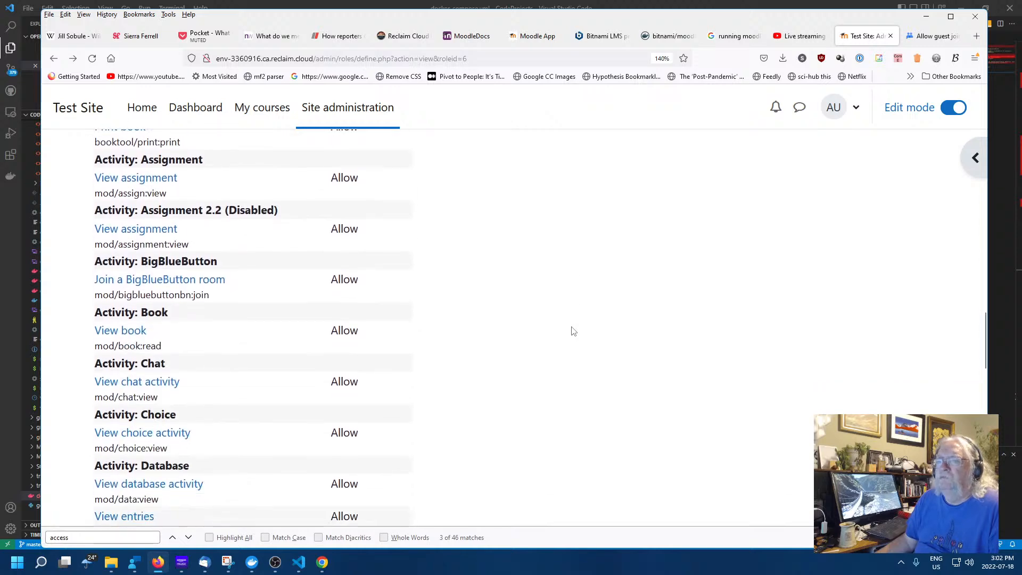
scroll(568, 329, "down", 9)
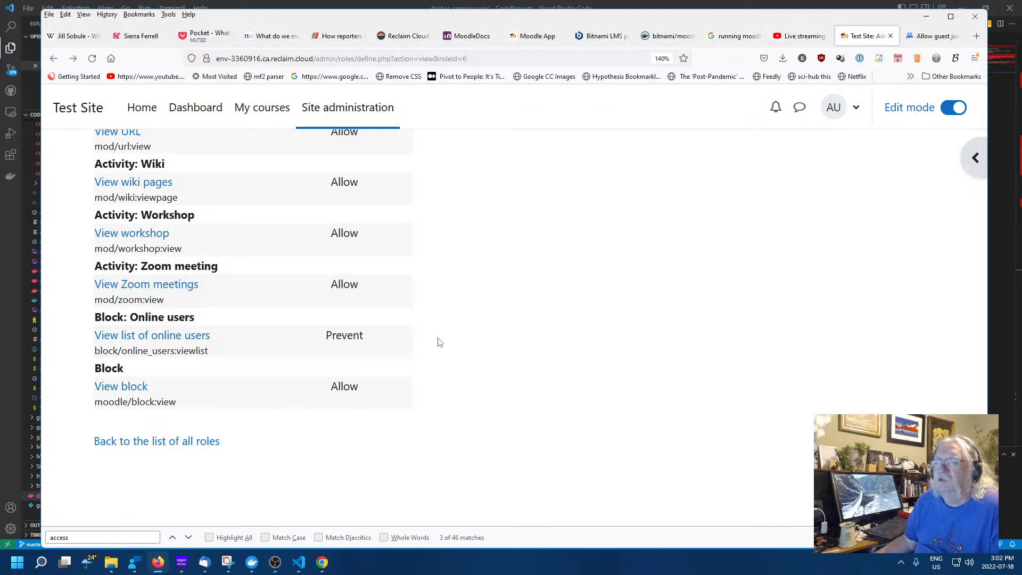
scroll(439, 343, "up", 9)
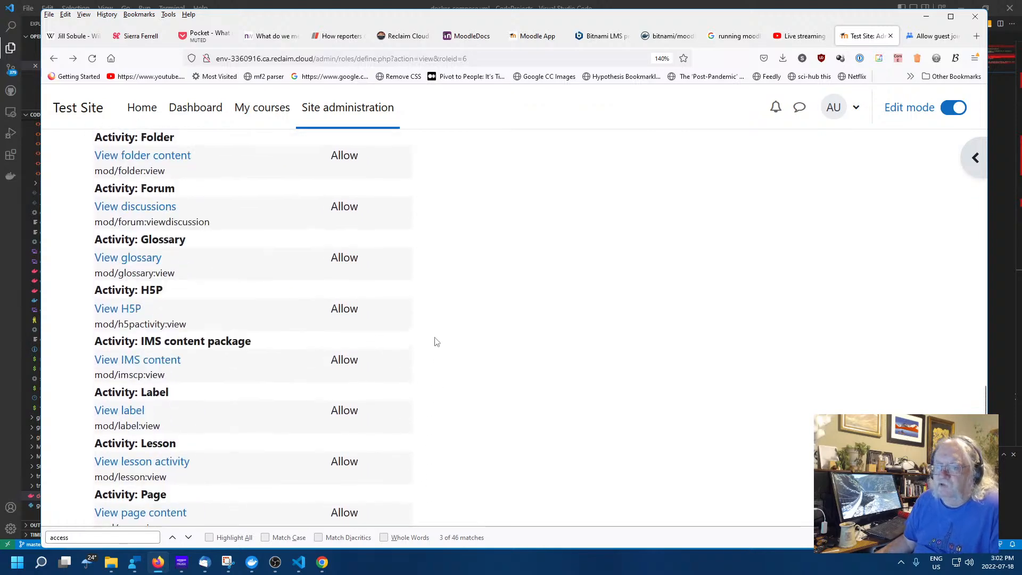
scroll(436, 341, "up", 7)
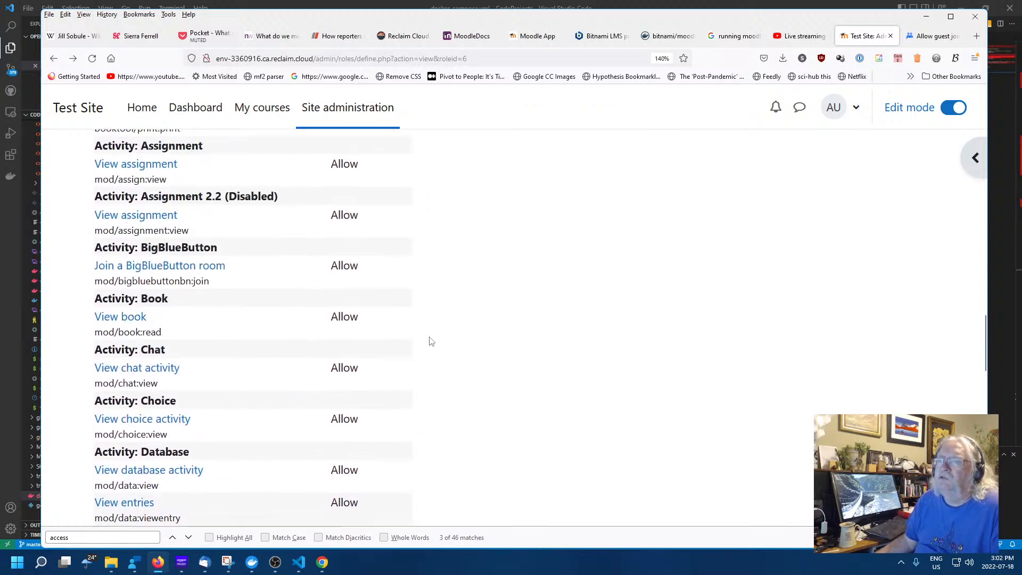
left_click(121, 267)
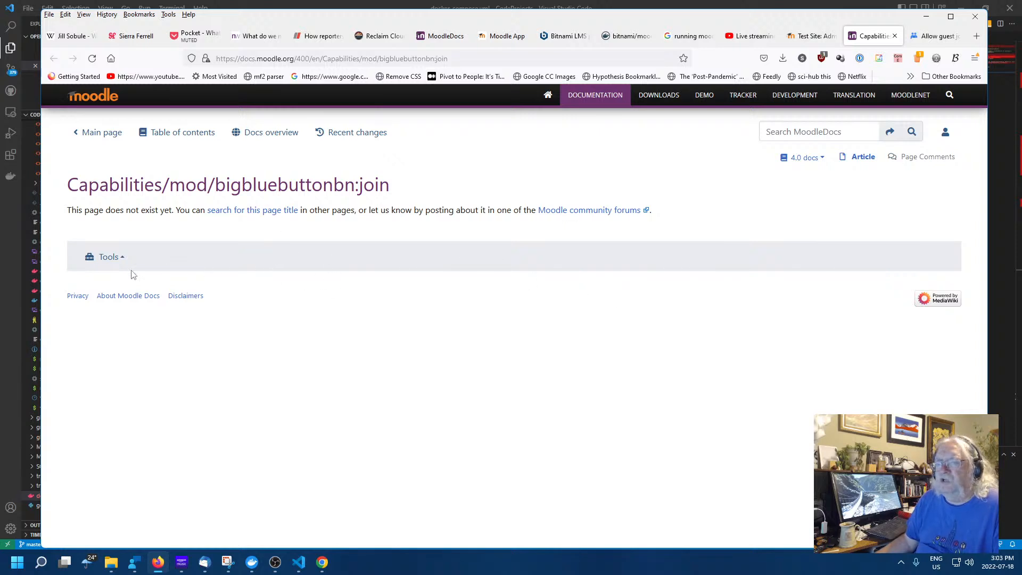
Check the MoodleDocs Tools menu, then close the docs to return to the Guest role
left_click(108, 256)
left_click(625, 257)
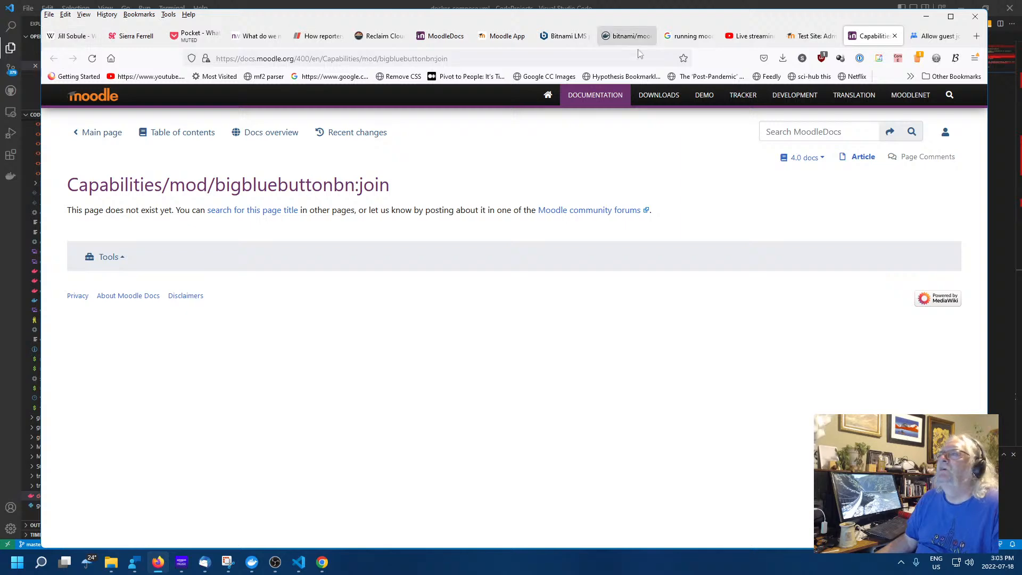
left_click(894, 36)
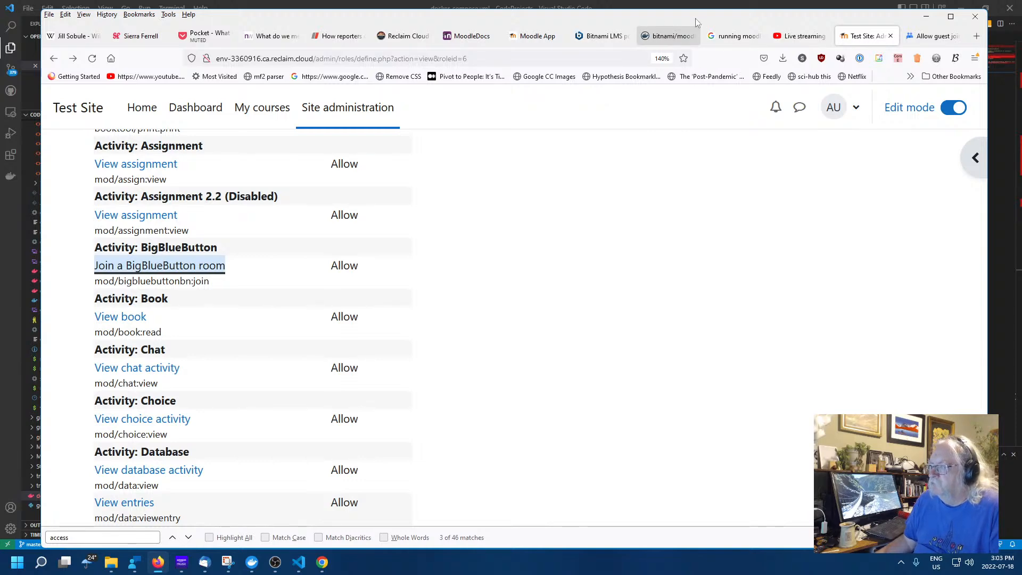
Leave the Guest role page for the Google Groups thread, then bring up the guest-view window
scroll(641, 221, "up", 20)
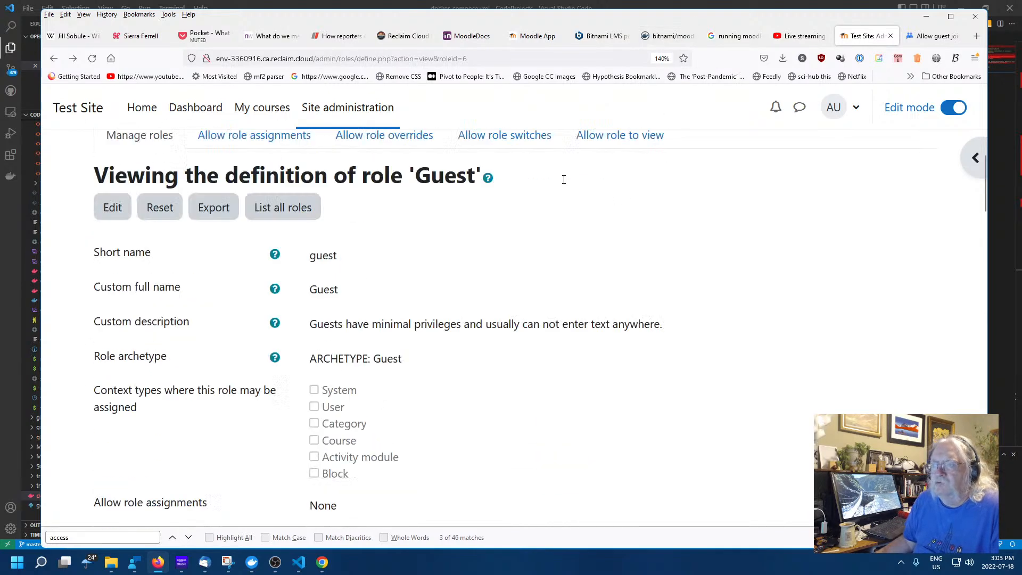
scroll(564, 181, "up", 3)
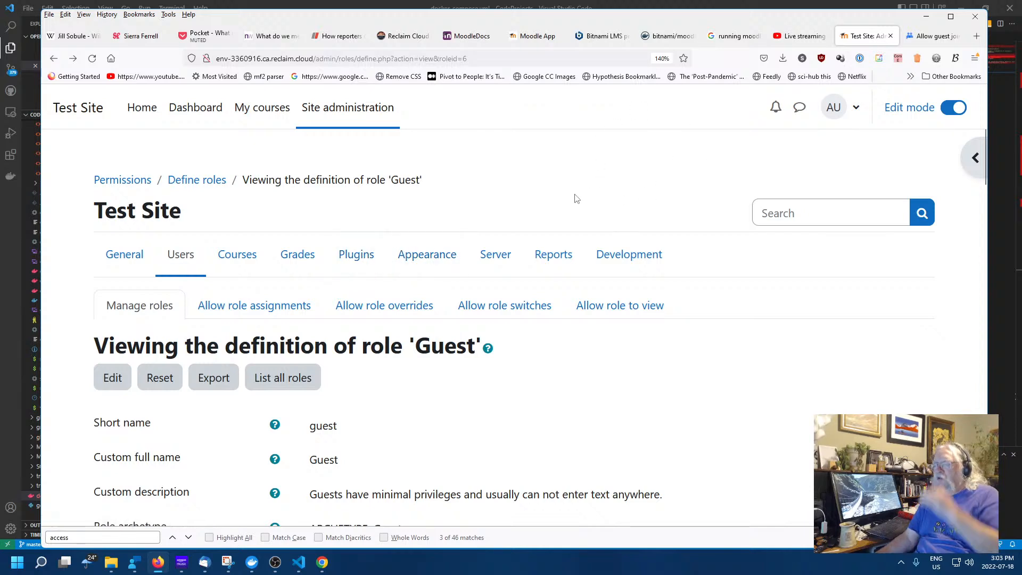
left_click(935, 36)
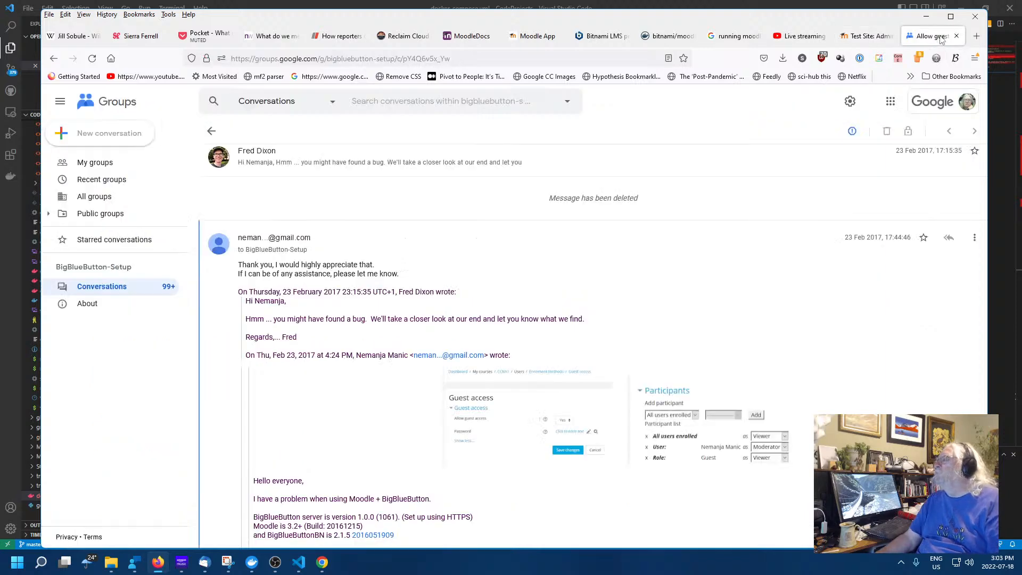
left_click(322, 562)
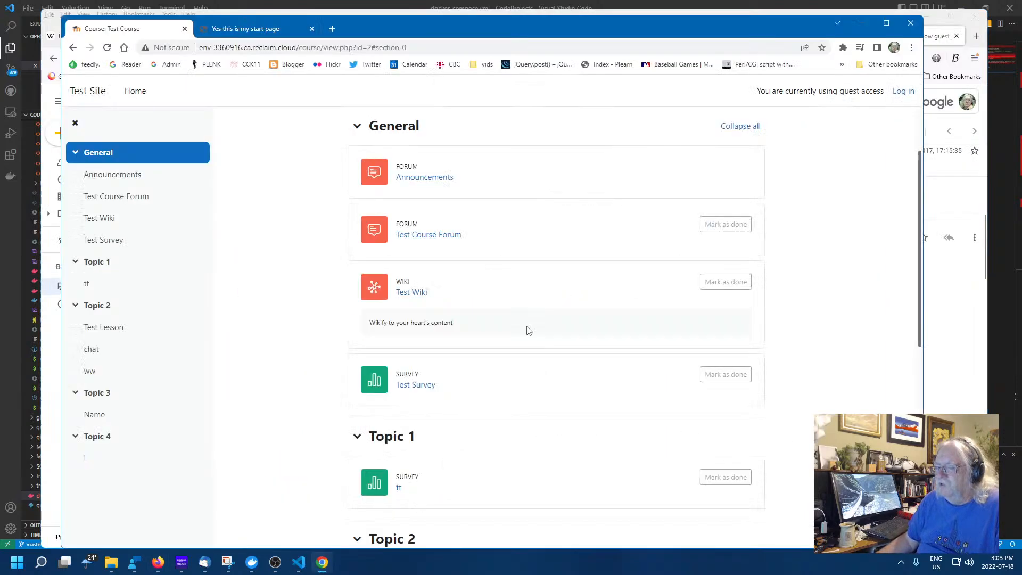
Reload the guest-view Test Course, scroll from General to Topic 4, and reposition the window
right_click(227, 283)
left_click(262, 62)
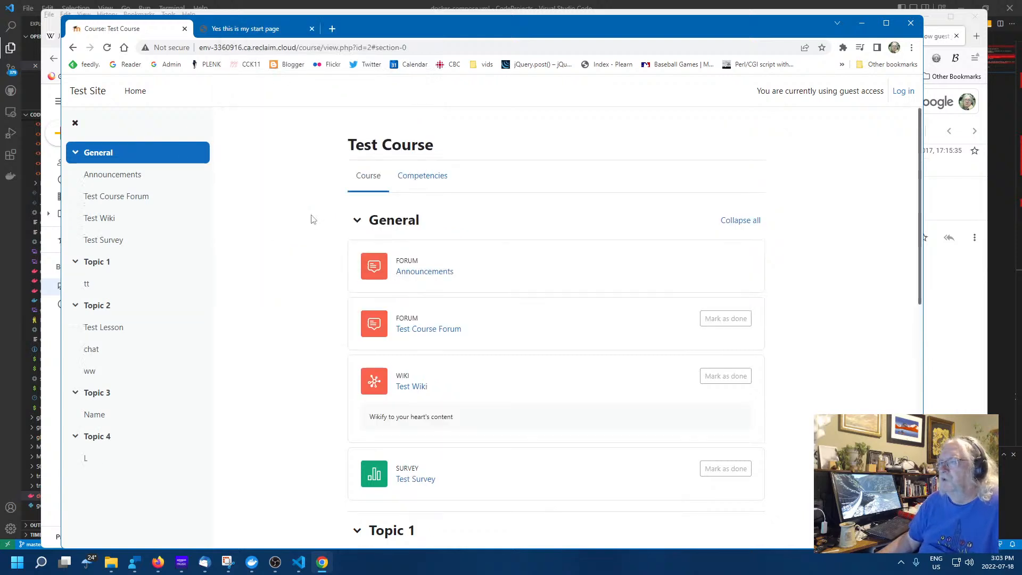
scroll(342, 269, "down", 5)
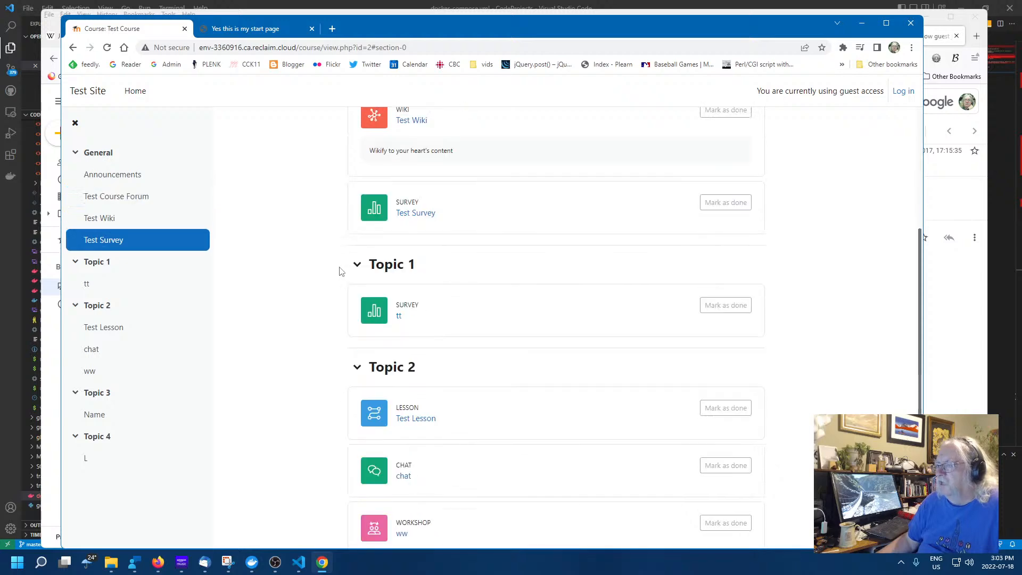
scroll(341, 272, "up", 4)
scroll(338, 271, "up", 1)
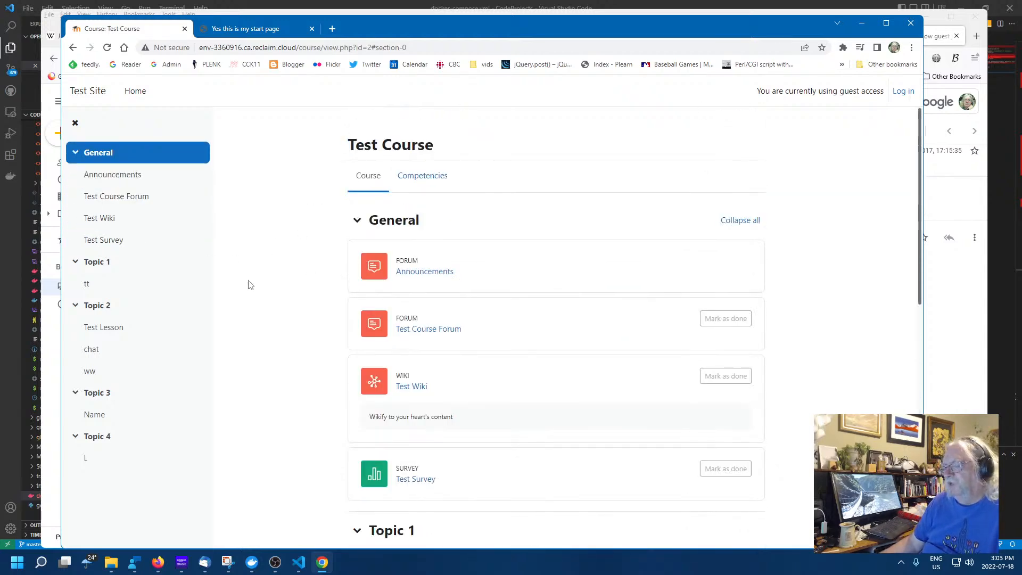
scroll(248, 285, "down", 7)
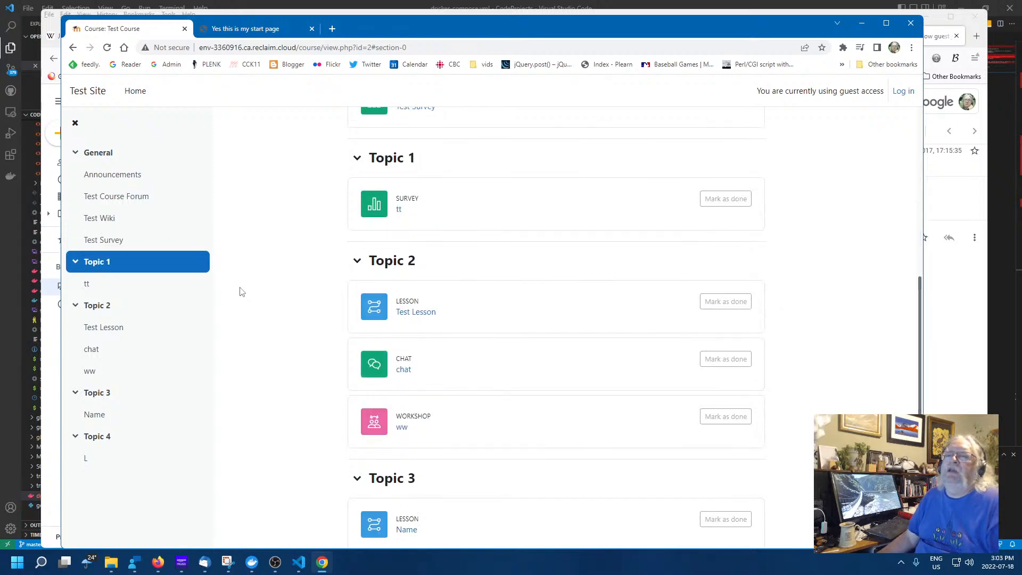
scroll(272, 280, "down", 3)
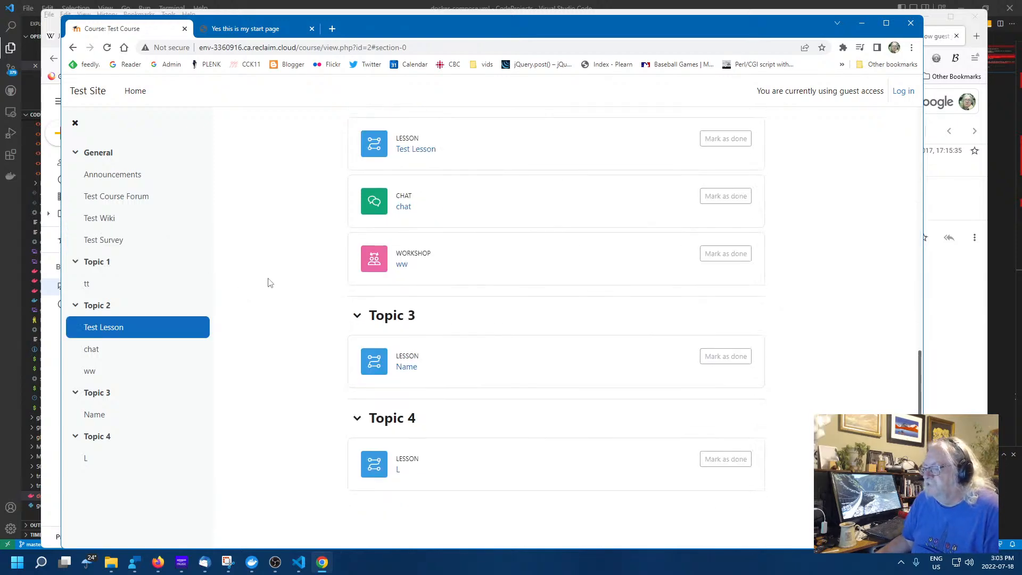
scroll(267, 284, "up", 10)
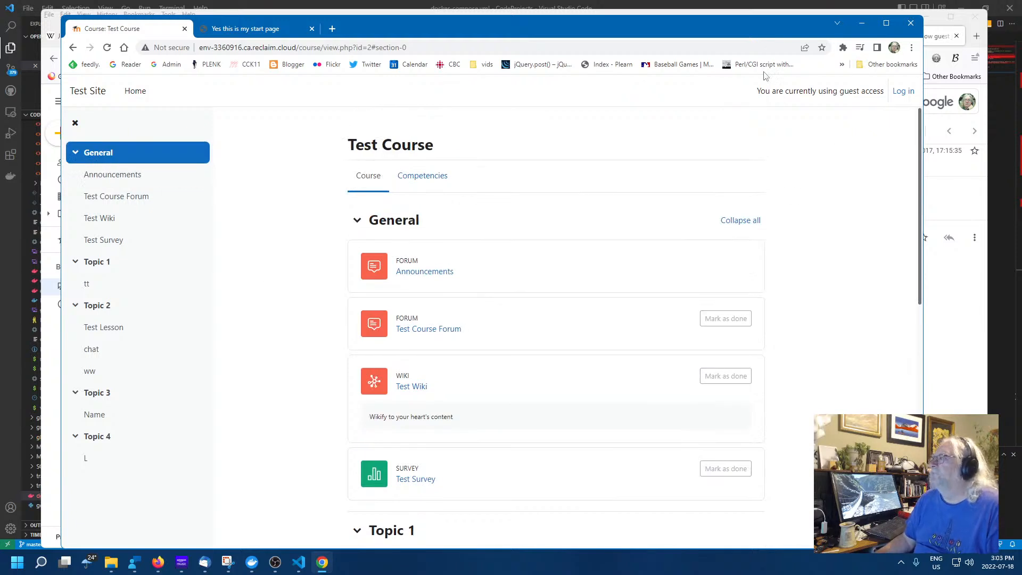
left_click_drag(702, 23, 724, 42)
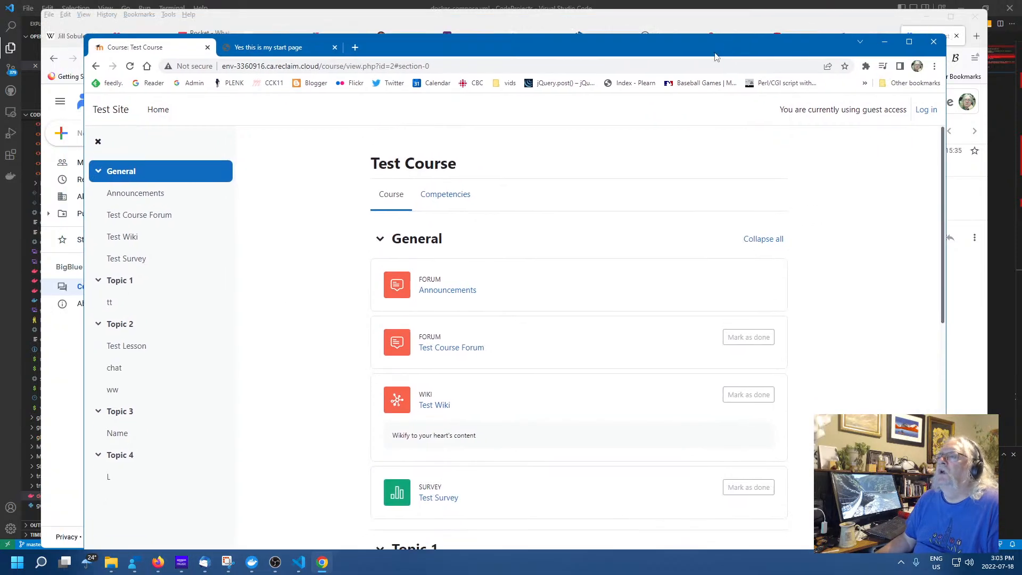
left_click_drag(639, 45, 631, 35)
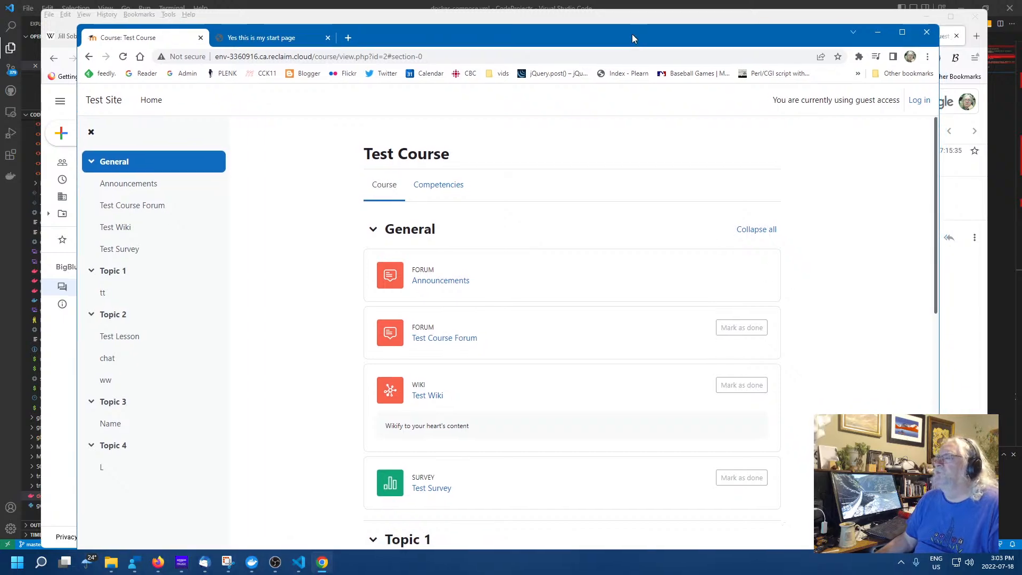
In the admin window, open Permissions settings and review the visitor role choices unchanged
left_click(614, 9)
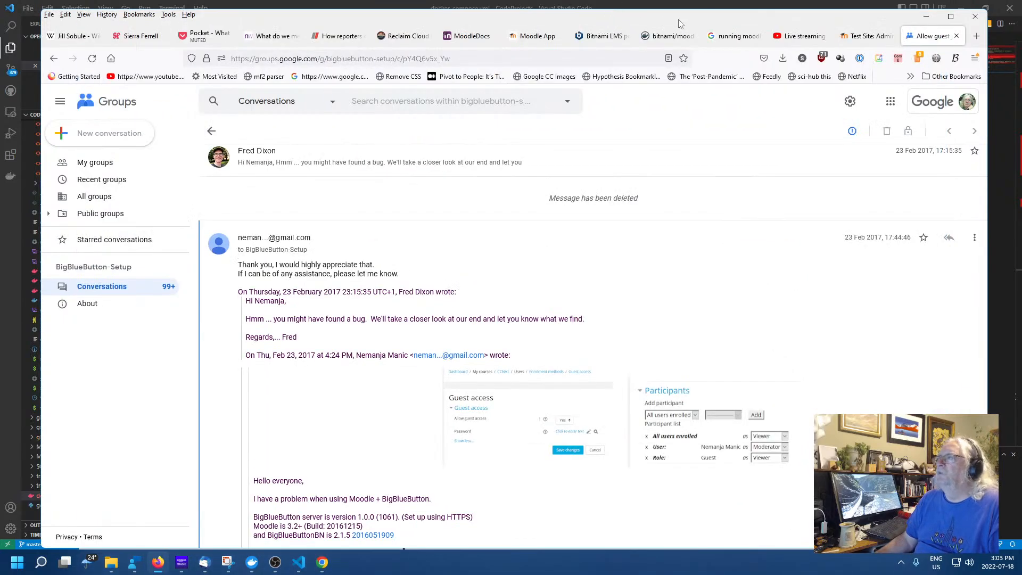
left_click(881, 37)
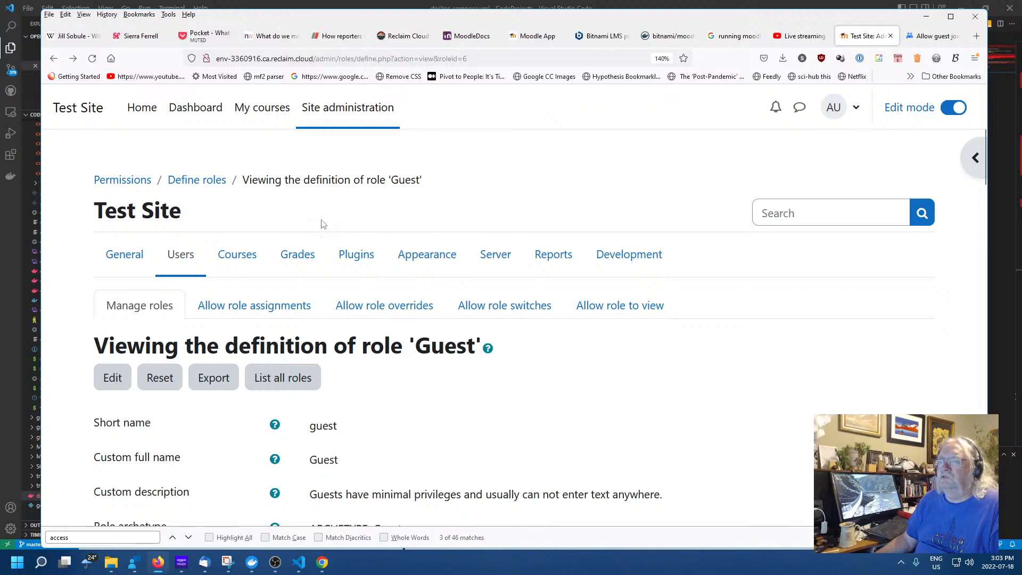
left_click(140, 181)
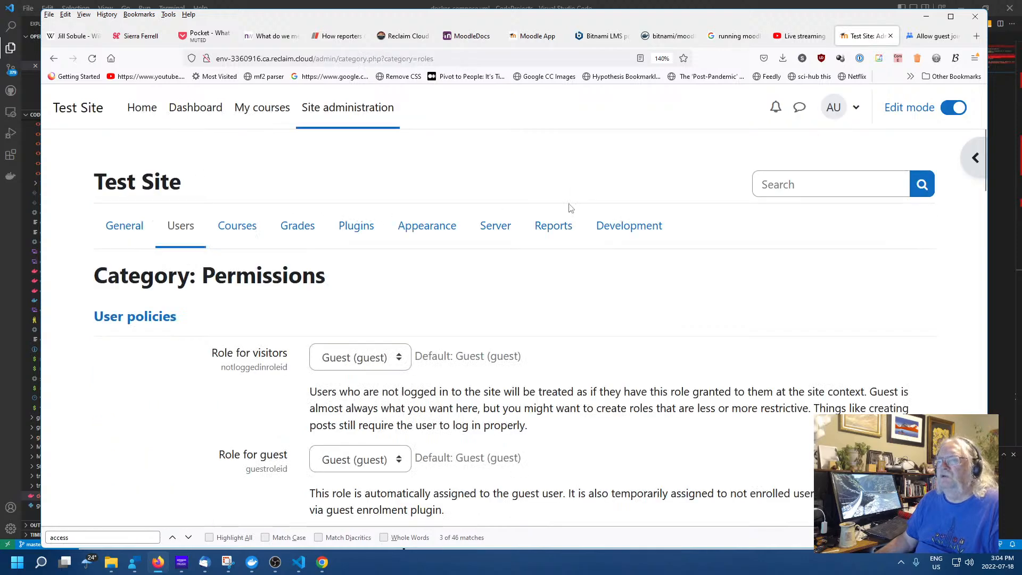
scroll(540, 242, "down", 3)
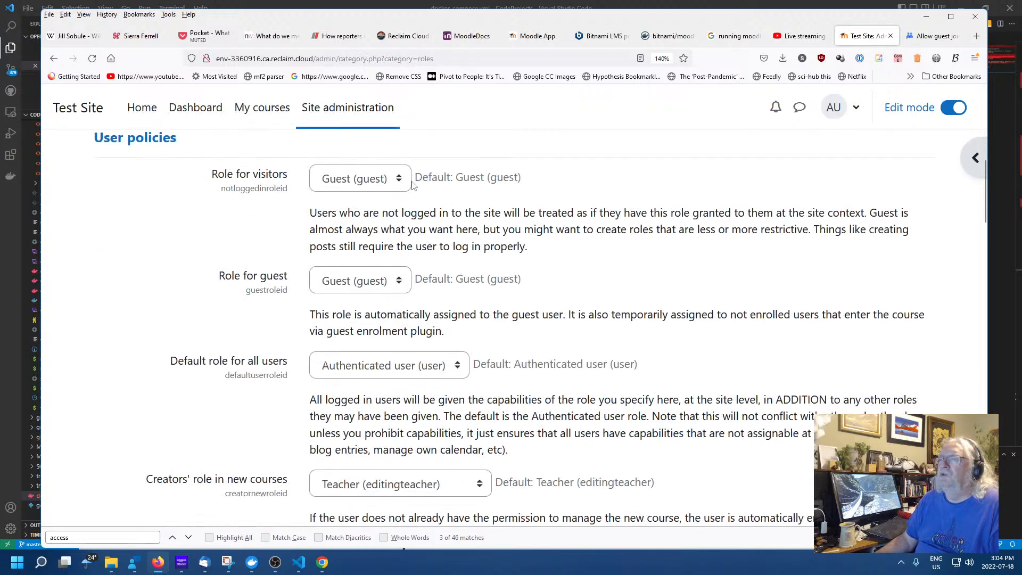
scroll(620, 212, "down", 1)
scroll(623, 212, "up", 1)
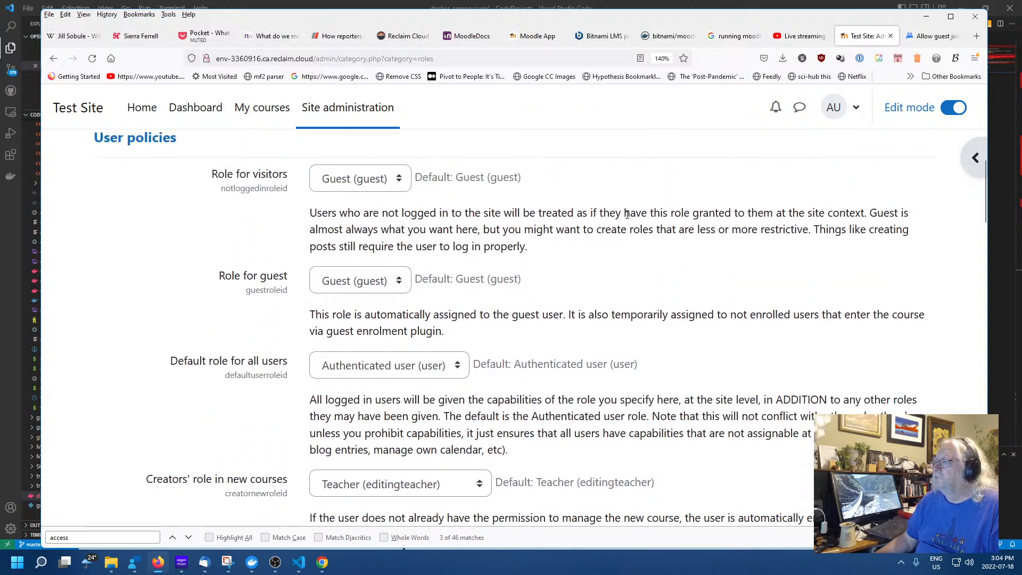
left_click(346, 181)
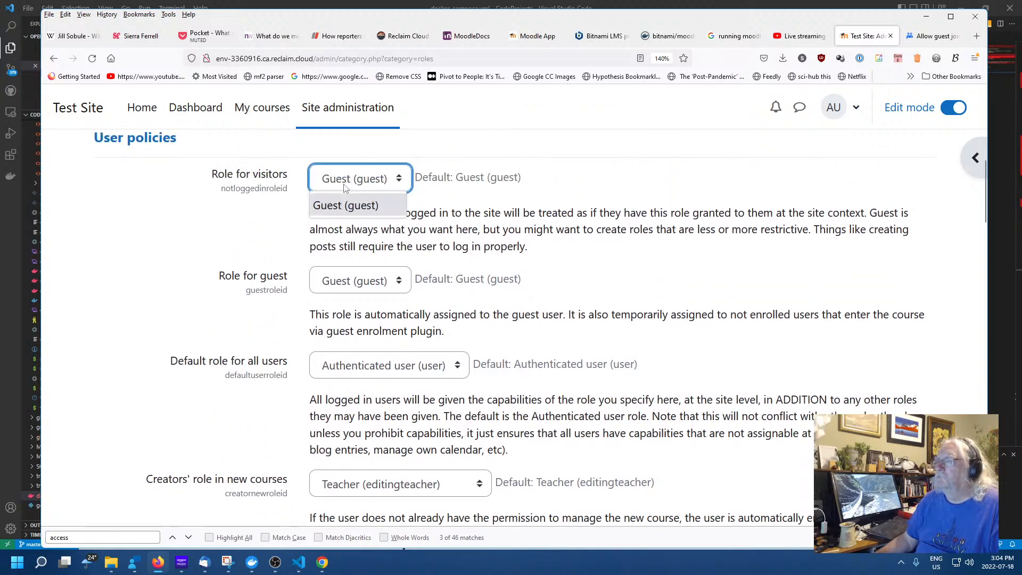
left_click(506, 208)
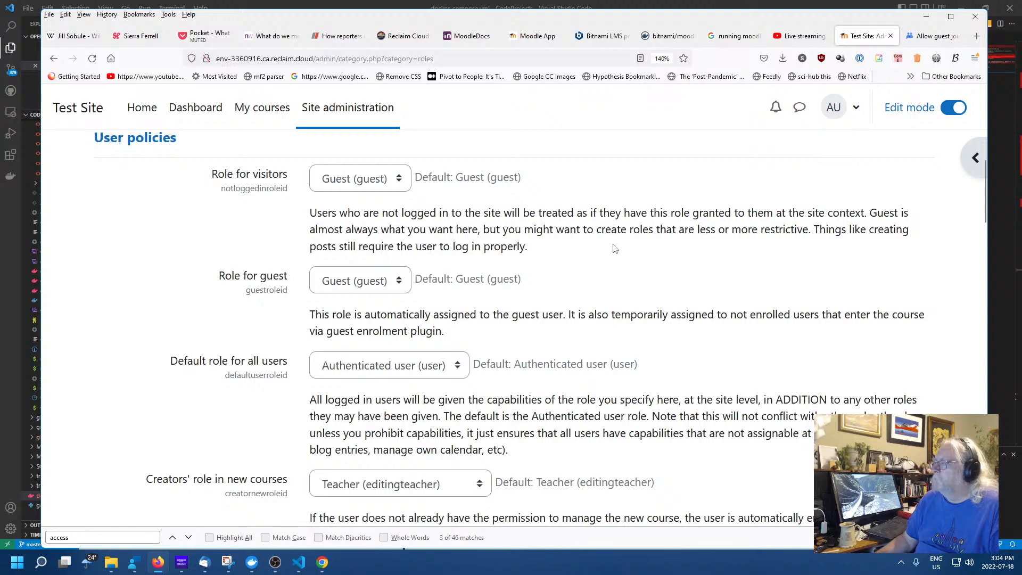
Open the General Site administration settings and scroll through their sections
scroll(612, 242, "down", 12)
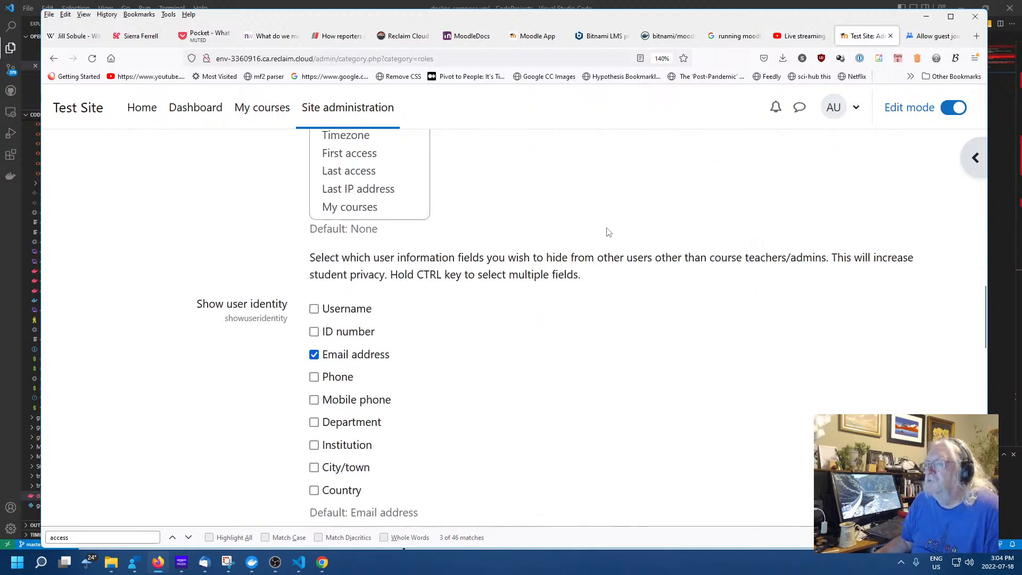
scroll(608, 232, "down", 15)
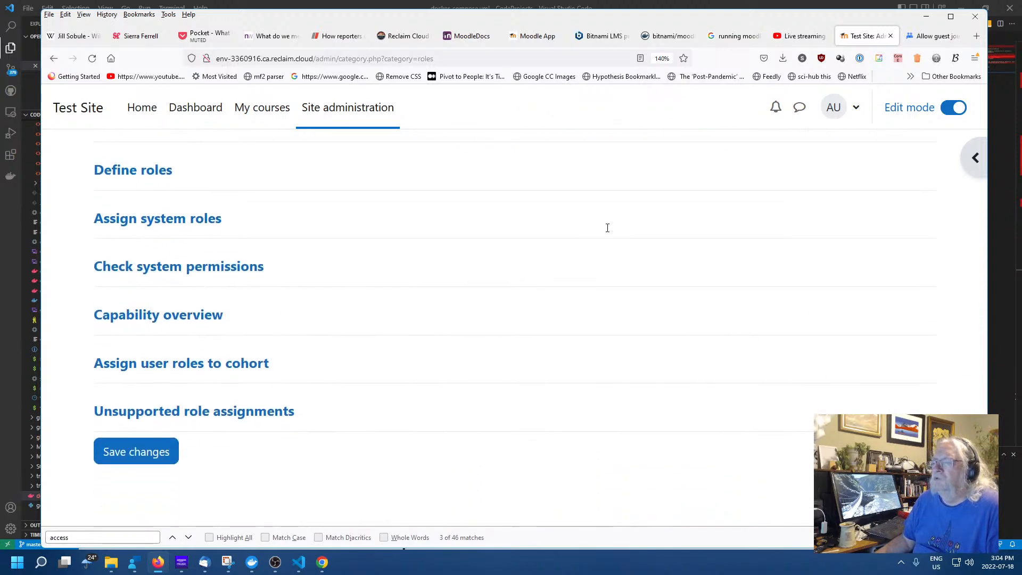
scroll(467, 309, "up", 3)
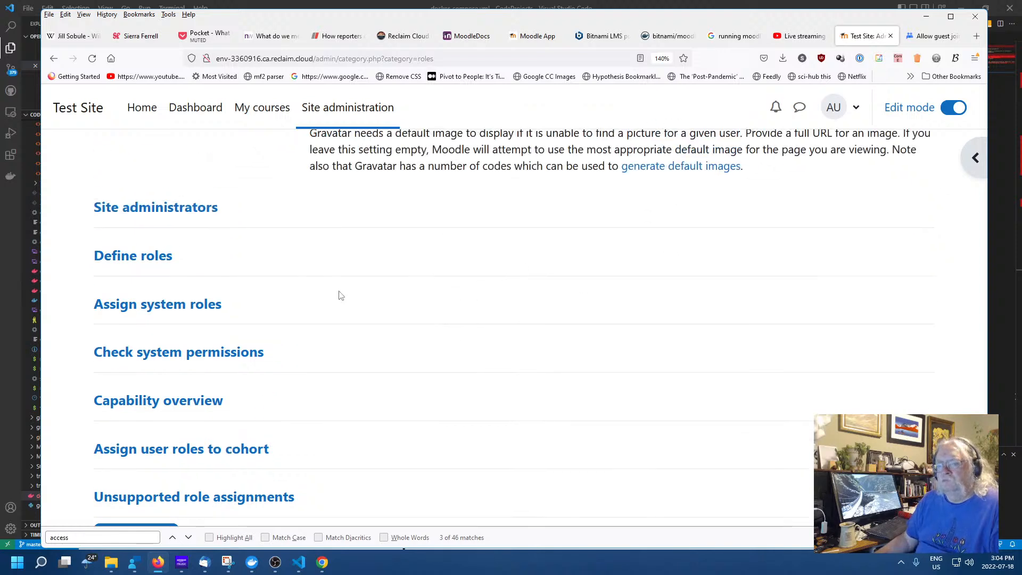
scroll(340, 296, "up", 20)
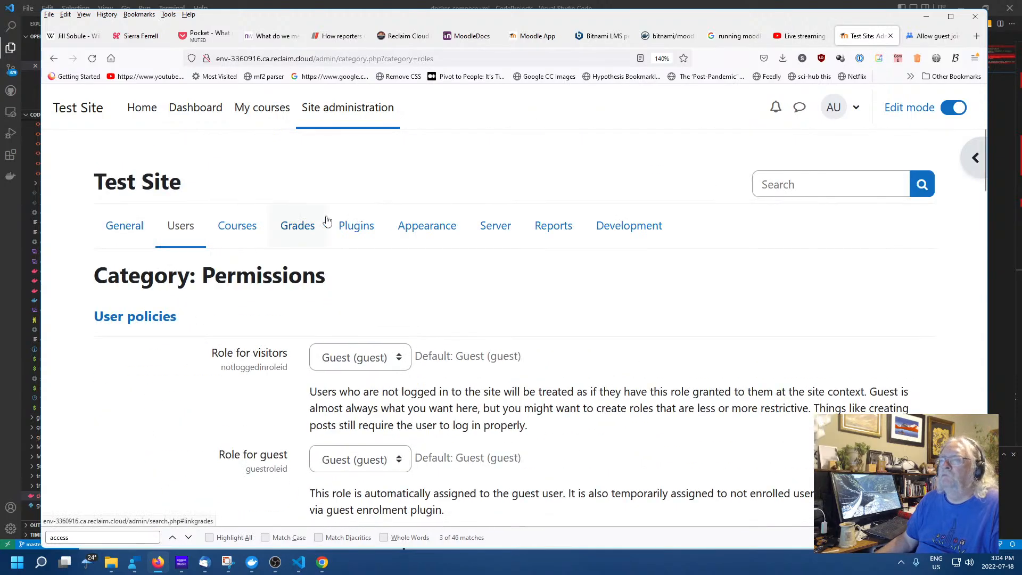
left_click(116, 226)
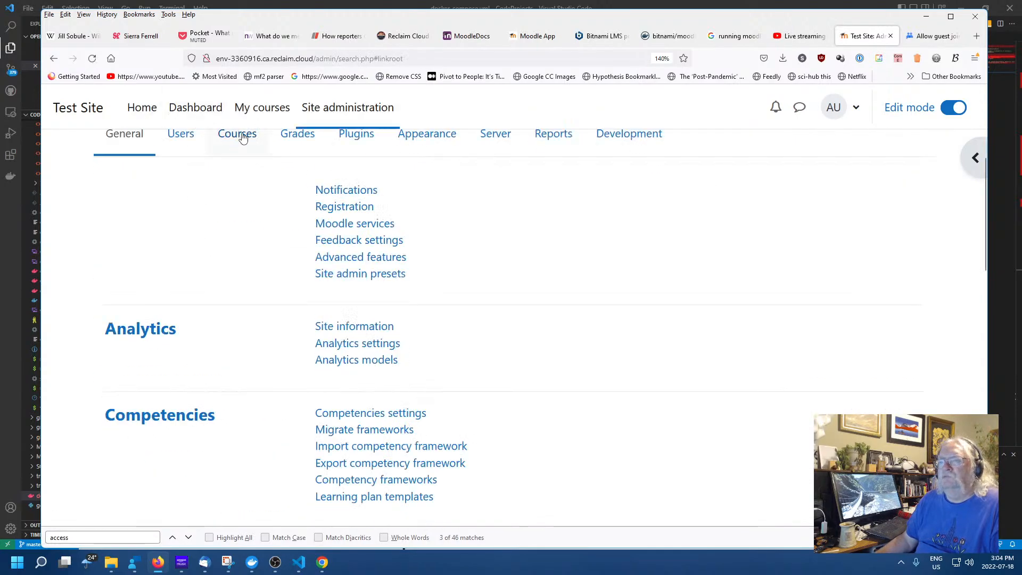
scroll(579, 308, "down", 4)
scroll(580, 309, "down", 1)
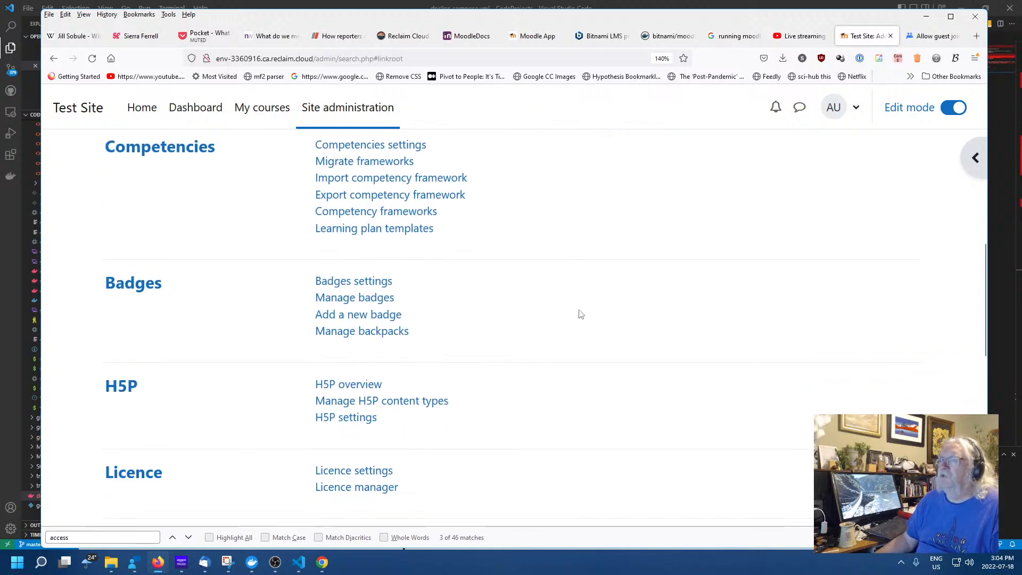
scroll(540, 314, "up", 6)
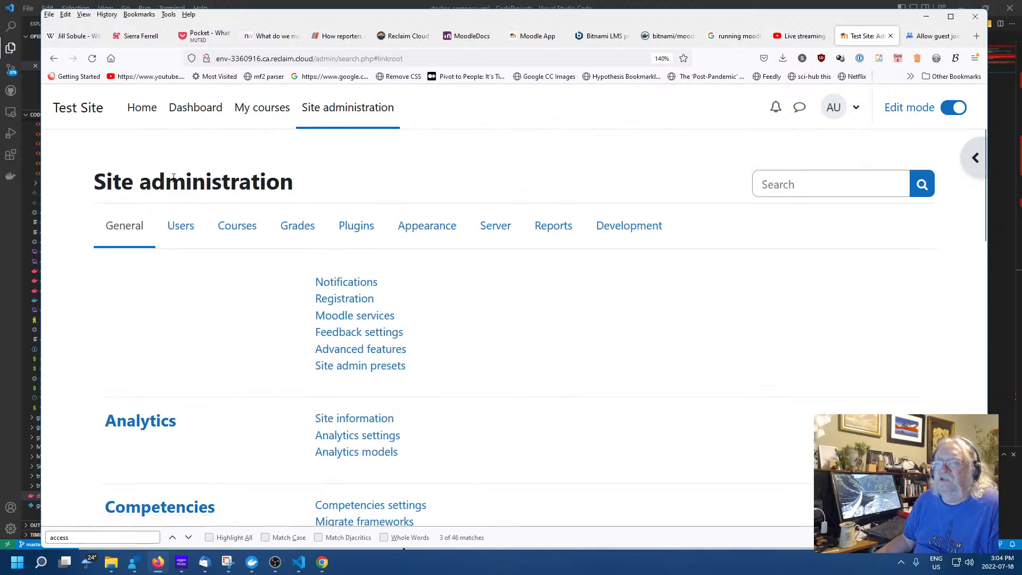
Go to the site home page and view the course teacher's profile
left_click(141, 107)
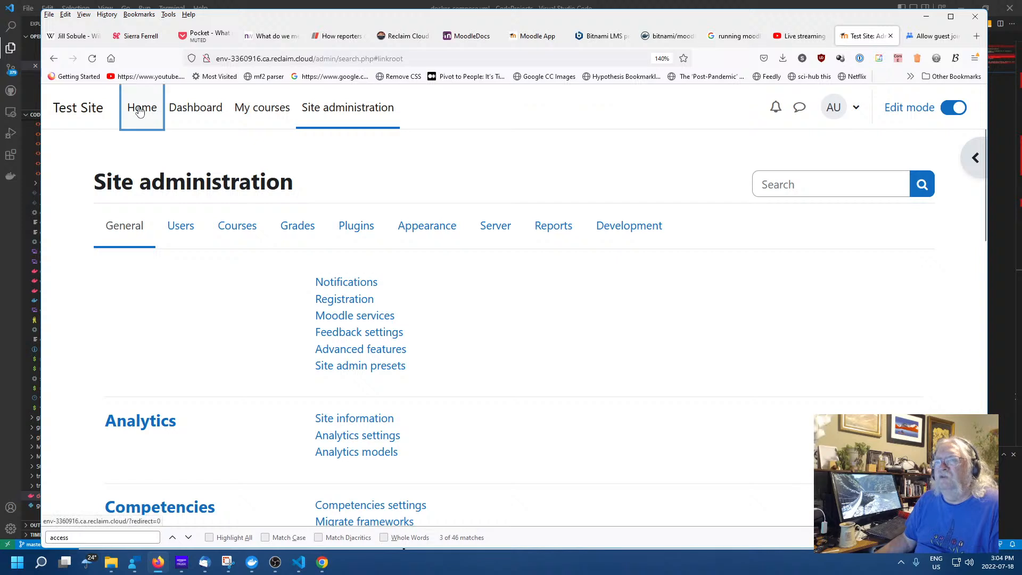
scroll(576, 304, "down", 2)
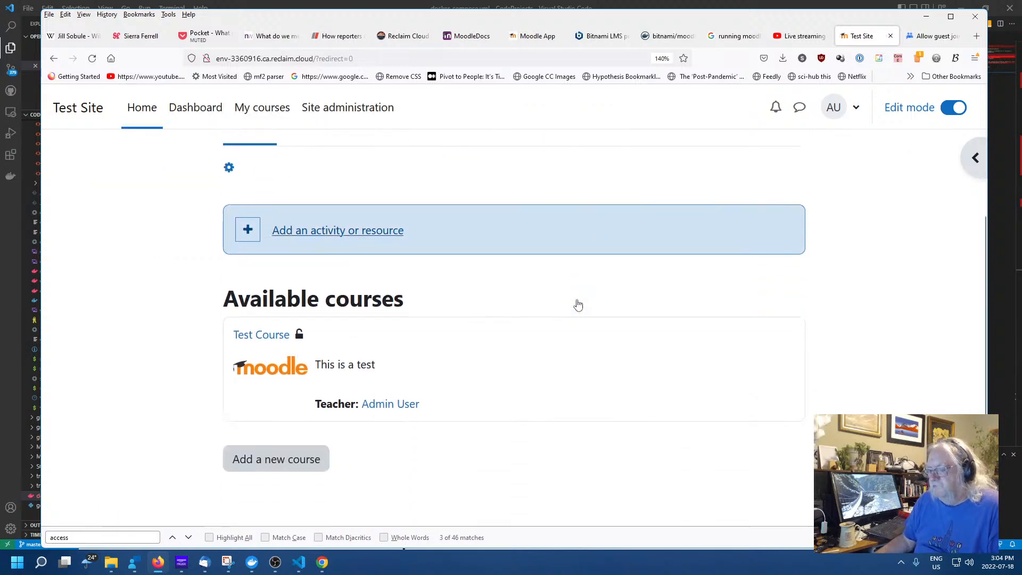
left_click(397, 393)
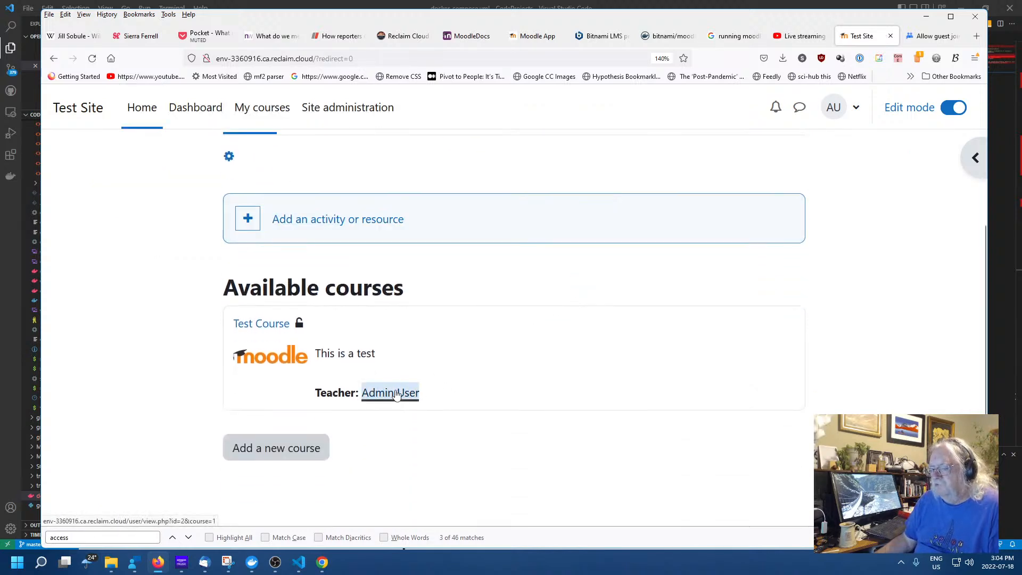
scroll(753, 359, "down", 3)
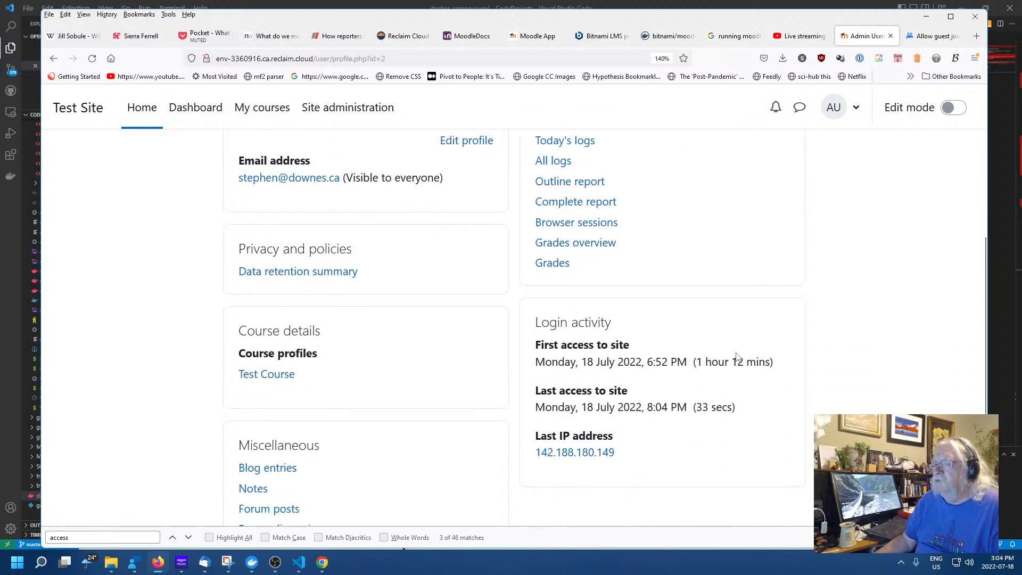
scroll(308, 191, "up", 3)
left_click(54, 58)
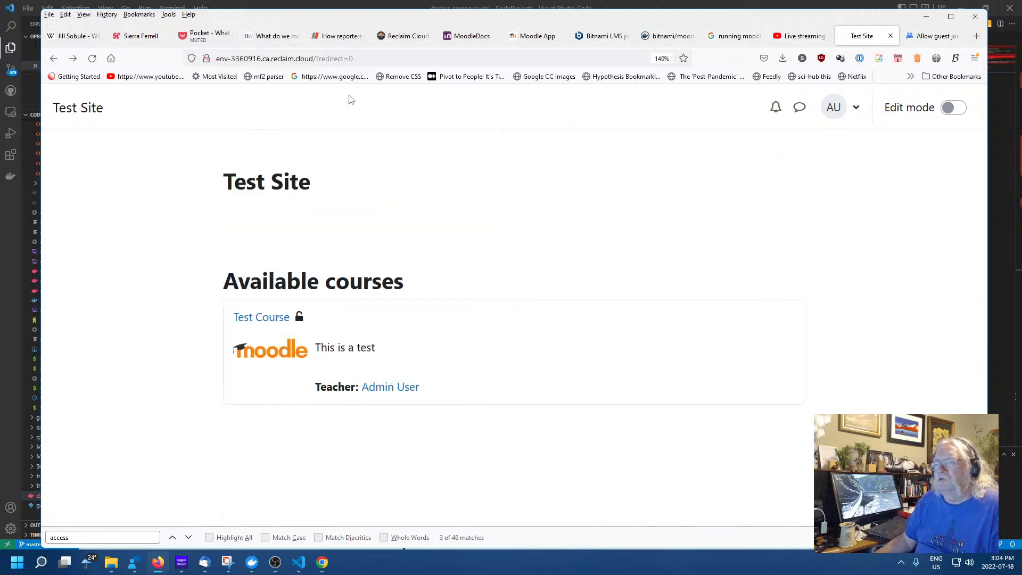
Open Test Course, scroll through its topics, and return to the site home
left_click(260, 317)
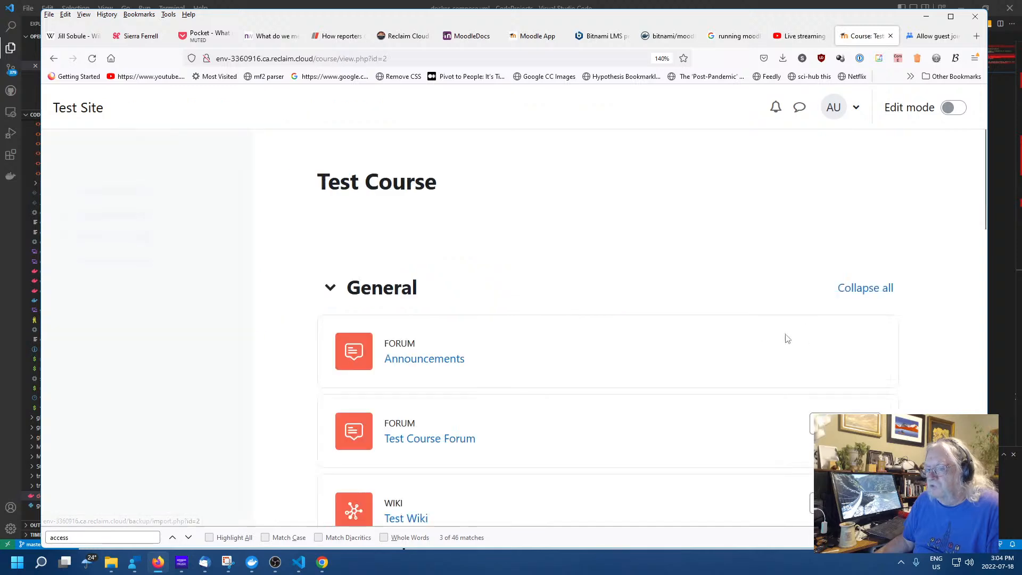
scroll(639, 362, "down", 3)
scroll(639, 362, "down", 10)
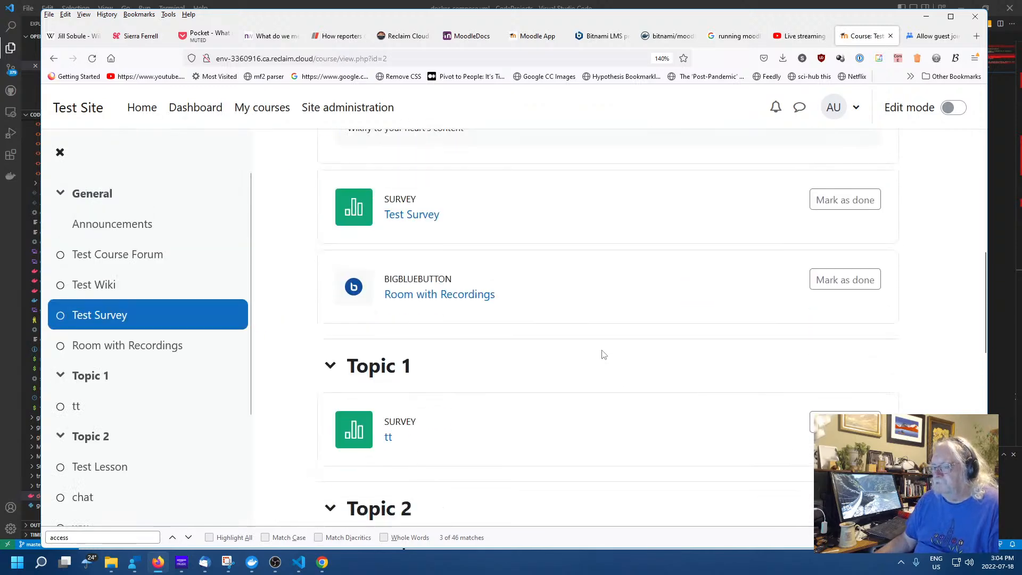
scroll(601, 354, "down", 3)
scroll(267, 187, "up", 12)
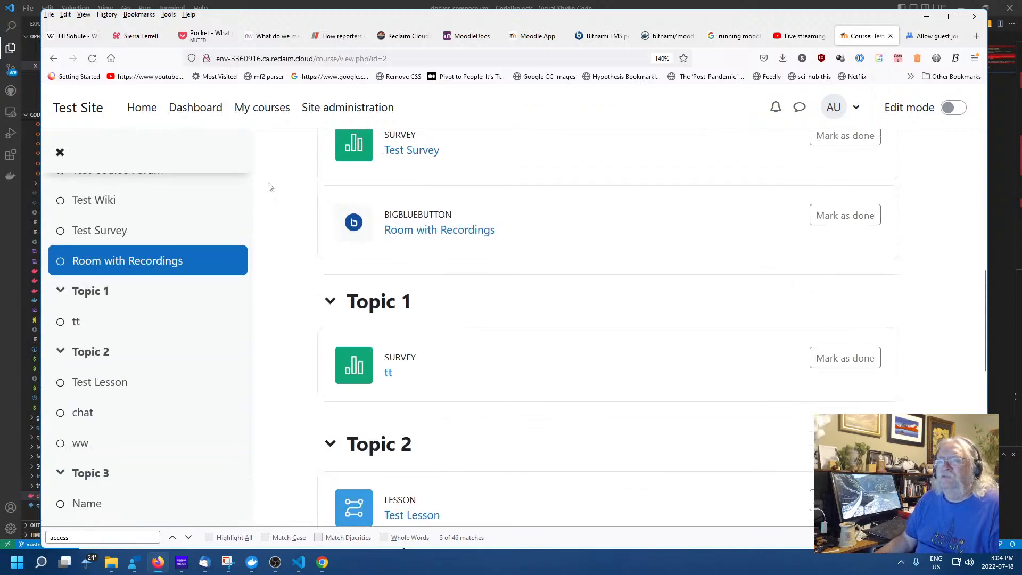
left_click(53, 58)
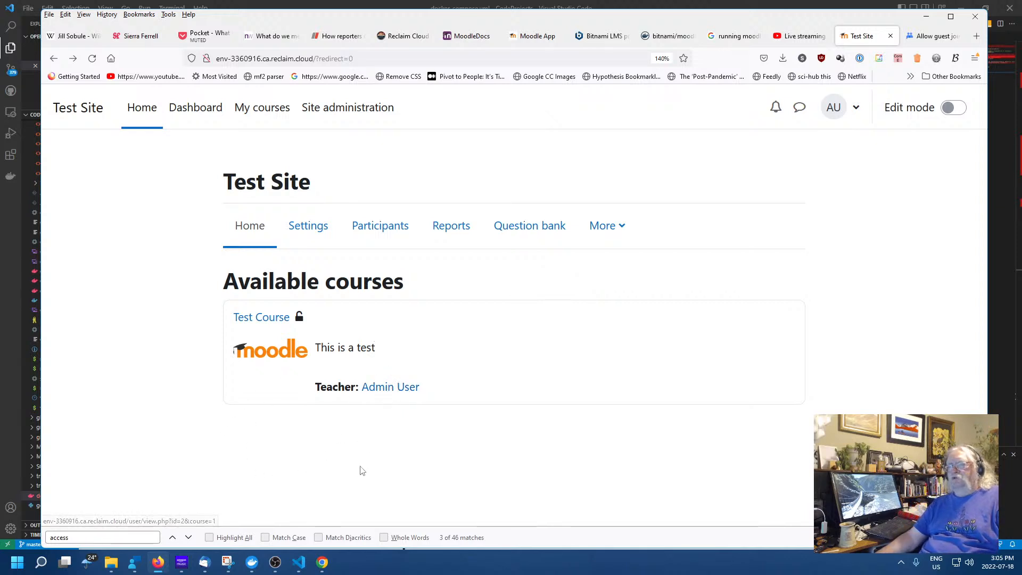
Reopen Test Course and open the Room with Recordings BigBlueButton activity
left_click(261, 318)
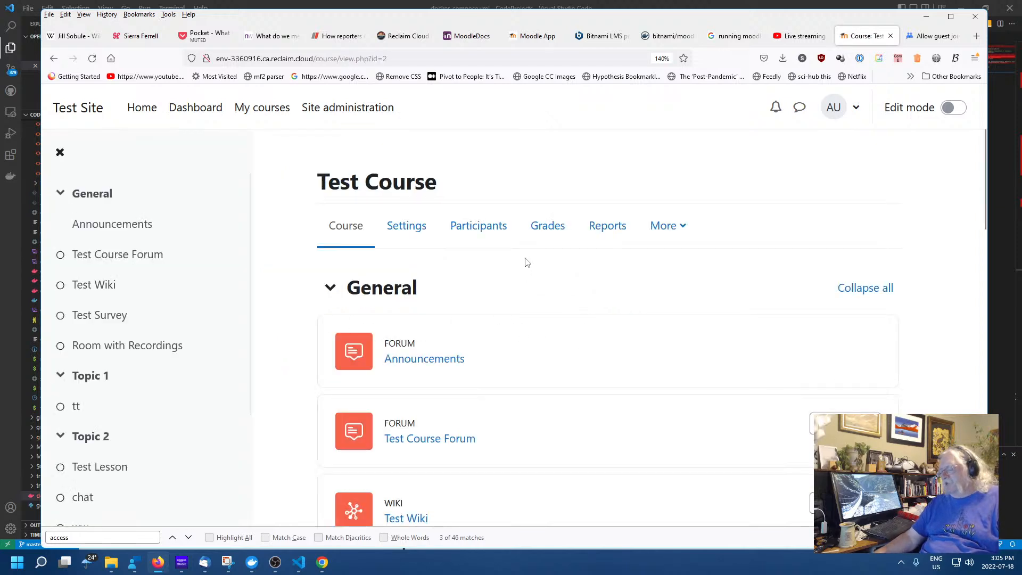
scroll(524, 258, "down", 2)
scroll(508, 214, "down", 2)
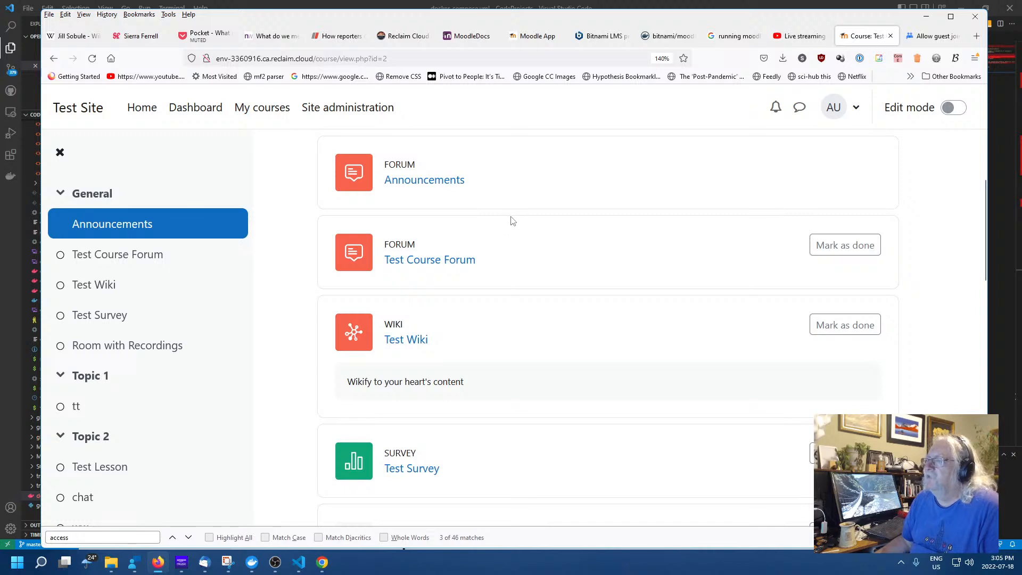
scroll(512, 221, "down", 4)
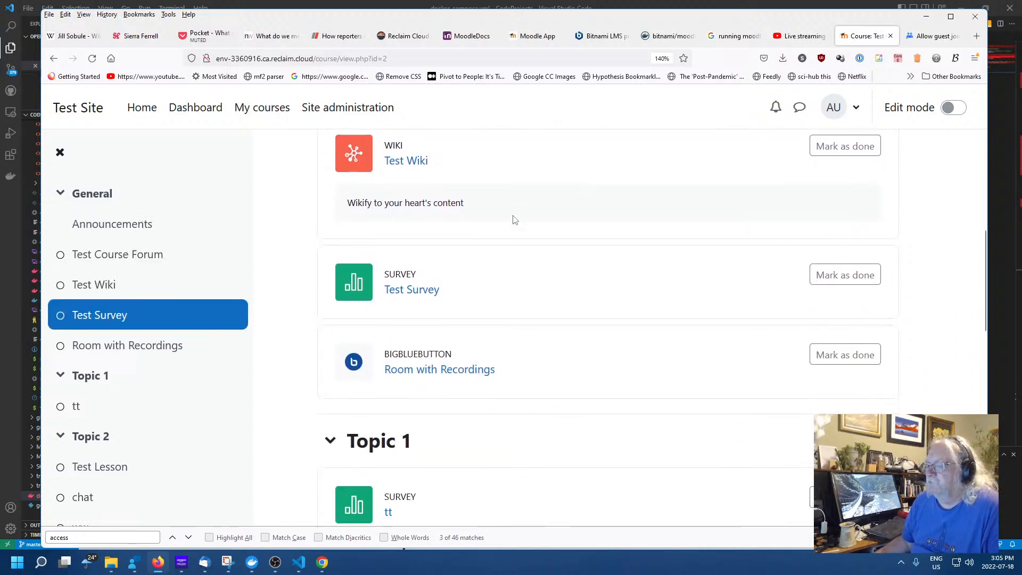
scroll(513, 219, "down", 4)
left_click(440, 191)
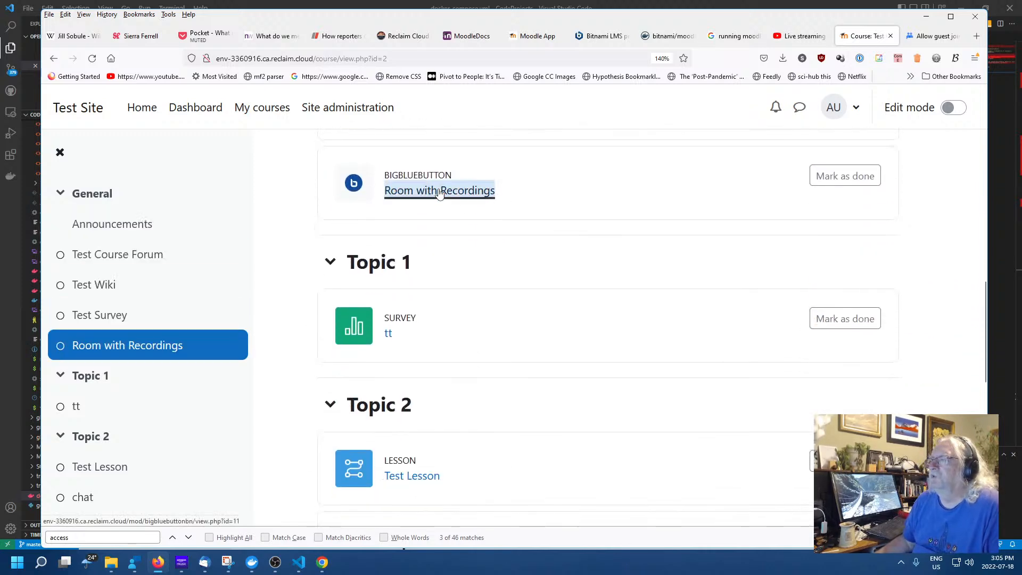
scroll(526, 298, "down", 2)
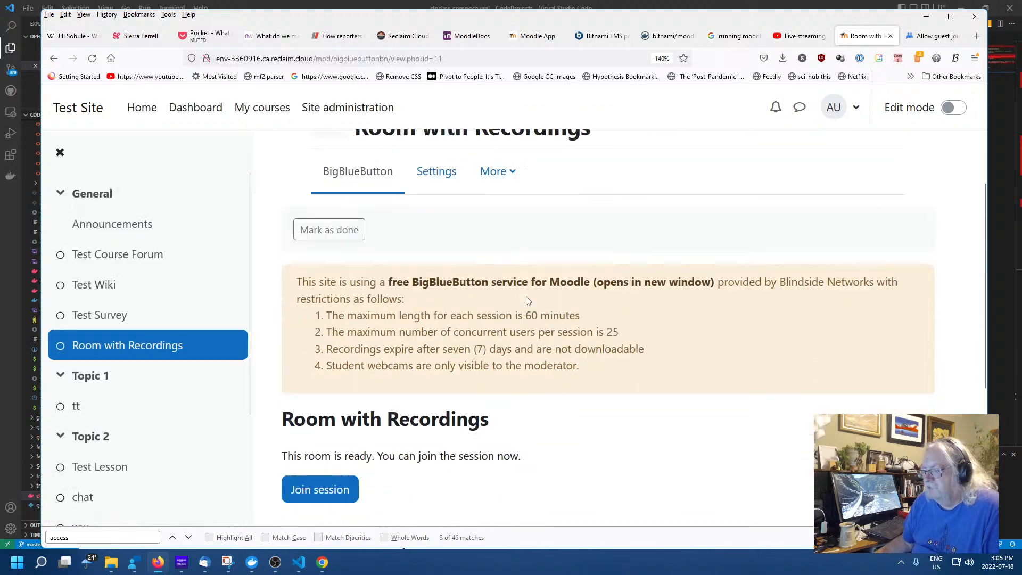
scroll(527, 300, "down", 5)
Join the Room with Recordings session with microphone audio, allowing the mic and confirming the echo test
left_click(321, 251)
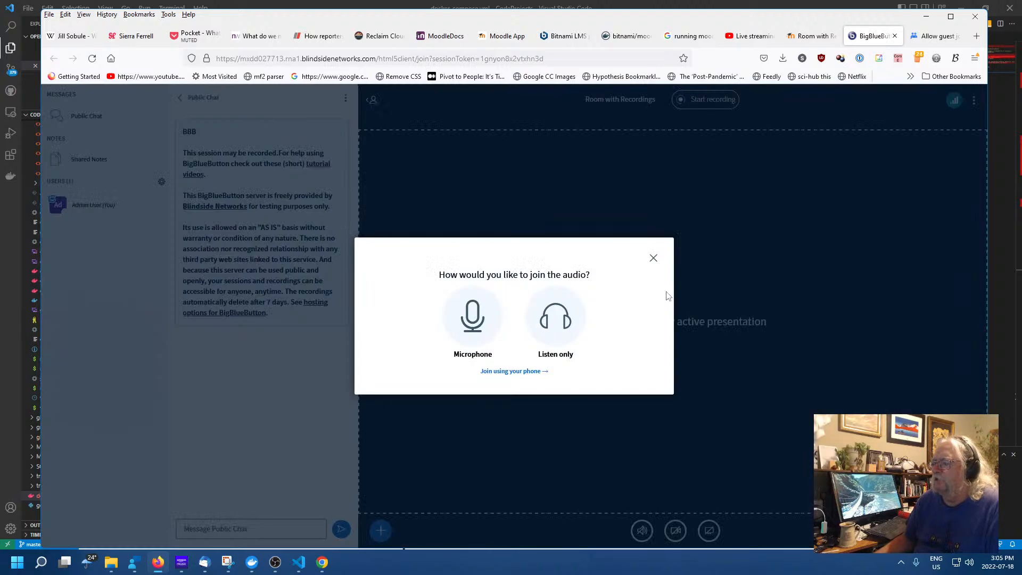
left_click(473, 318)
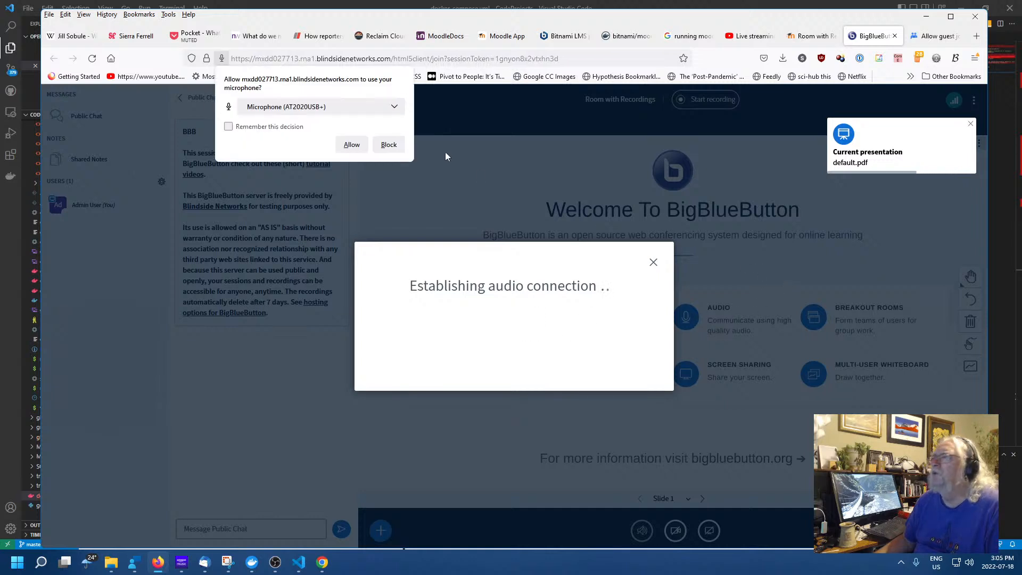
left_click(351, 144)
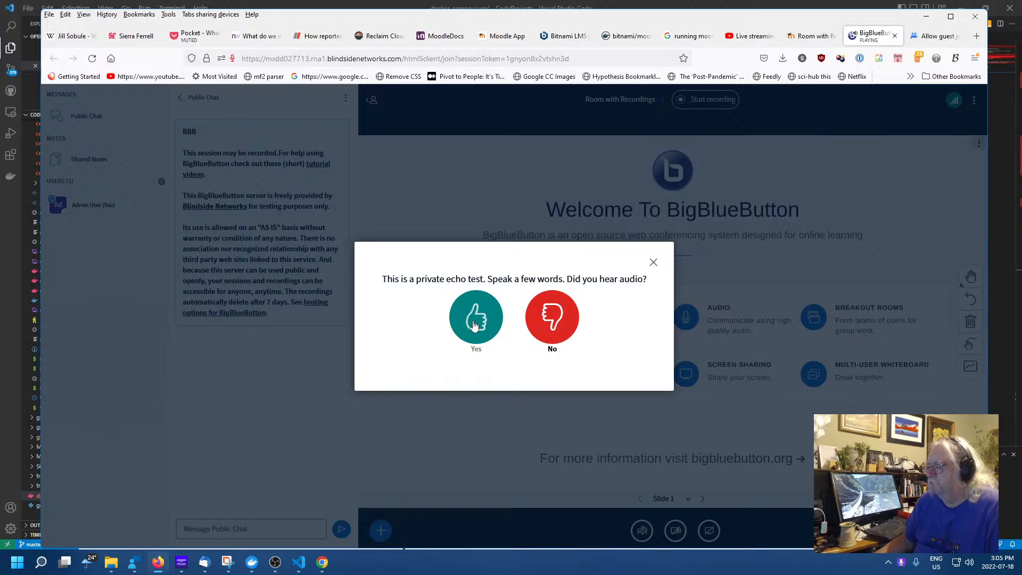
left_click(473, 324)
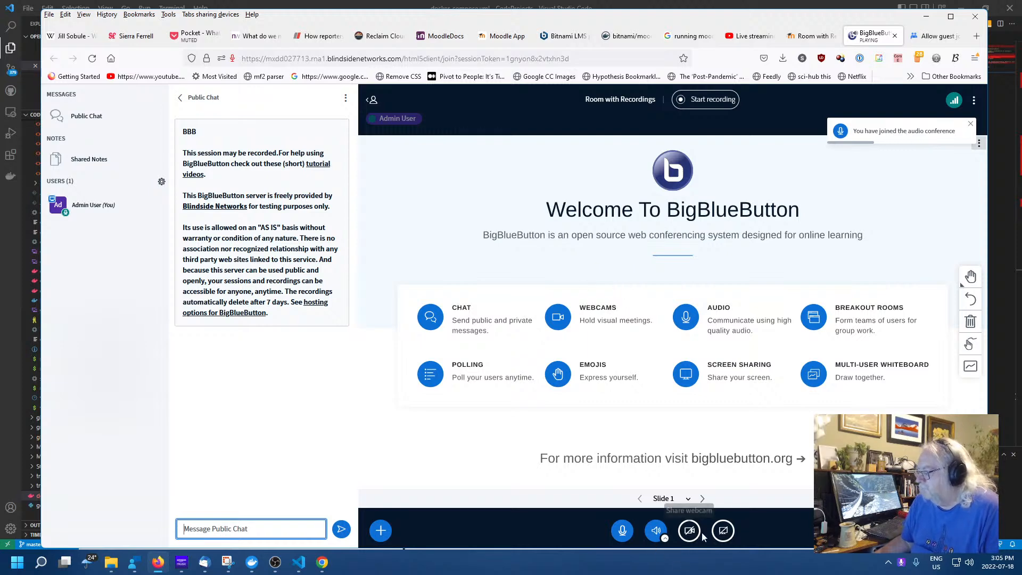
Allow camera access for webcam sharing, then dismiss the webcam settings without sharing
left_click(690, 530)
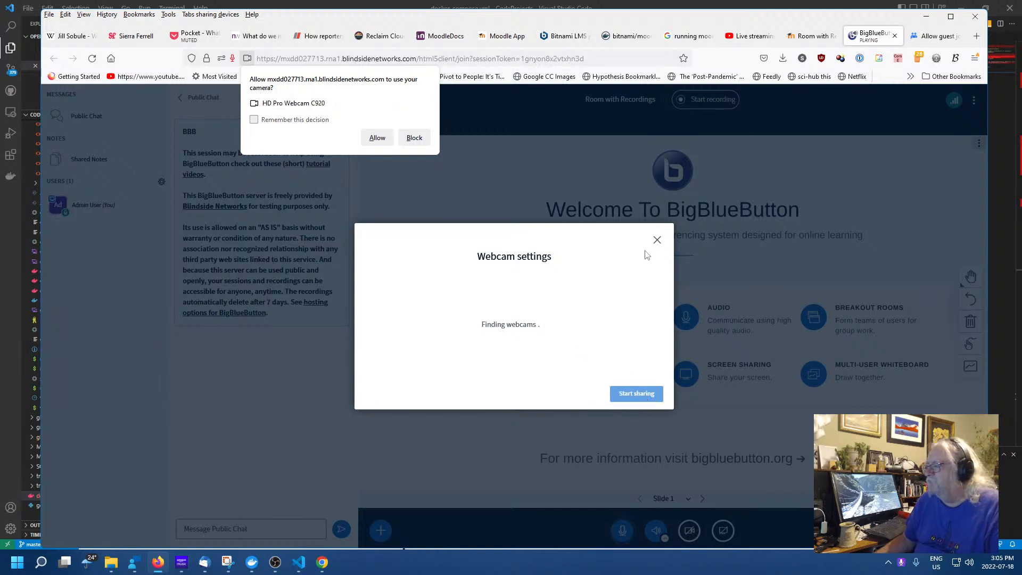
left_click(374, 140)
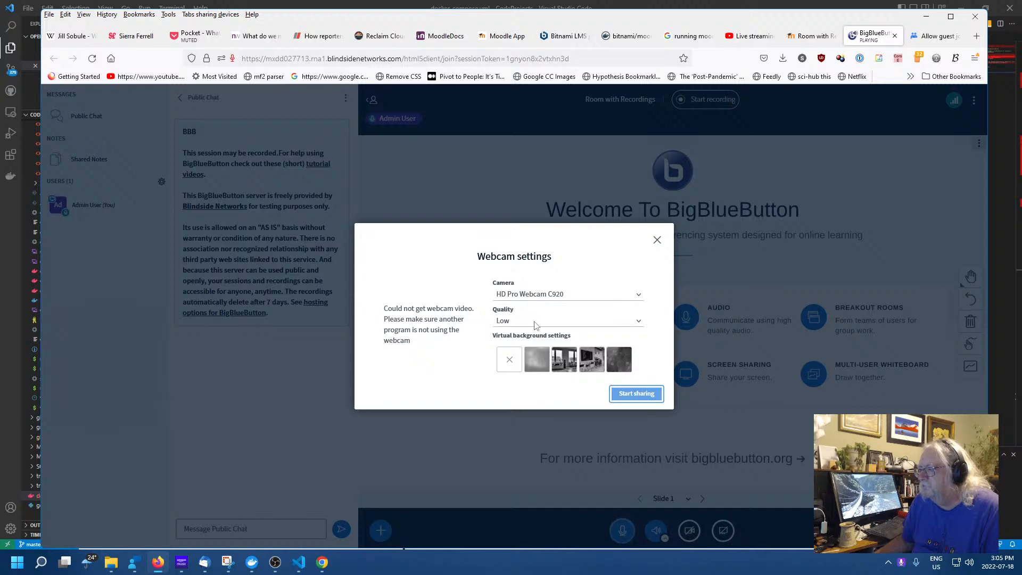
left_click(656, 240)
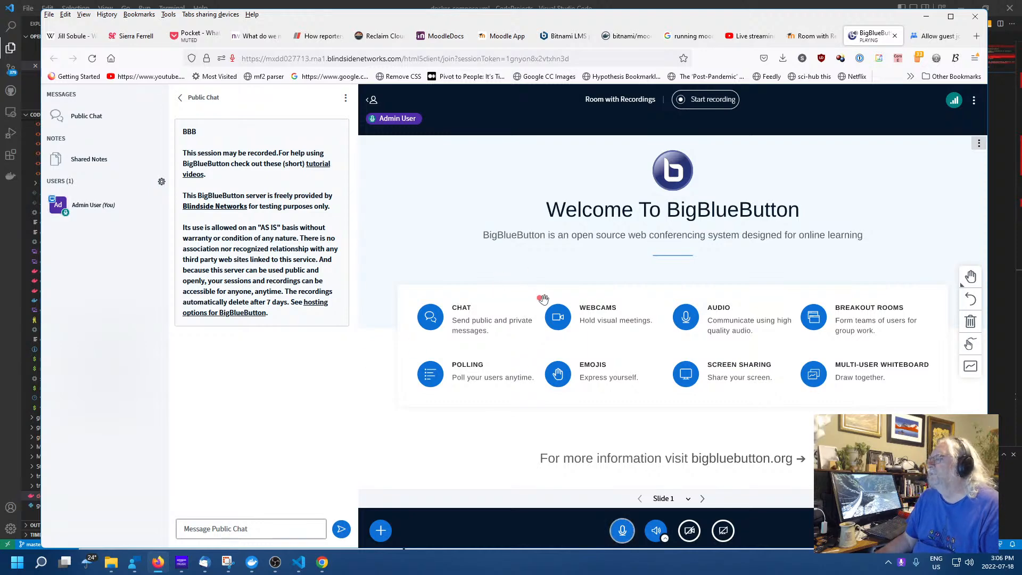
scroll(543, 299, "up", 4)
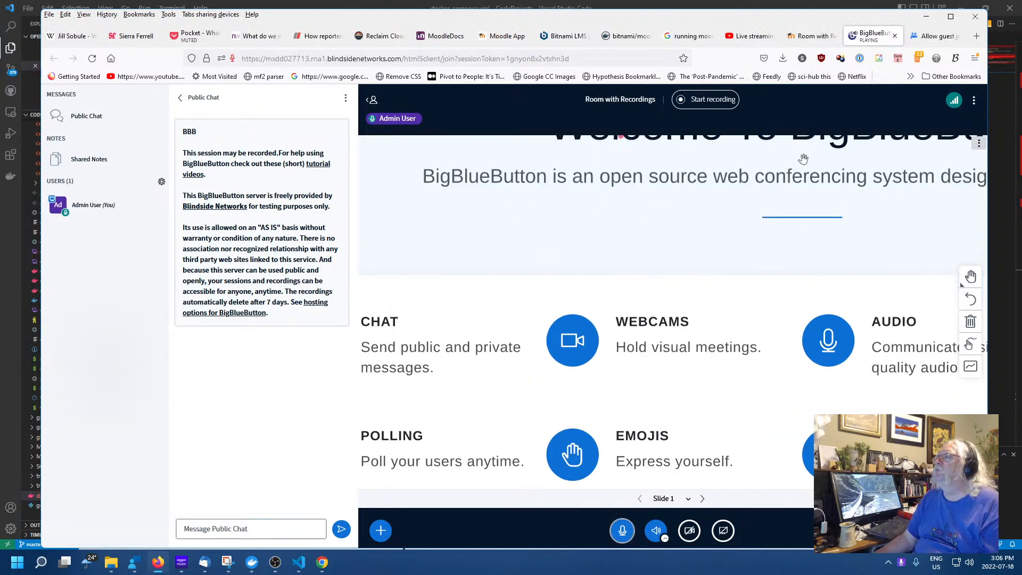
scroll(649, 370, "down", 4)
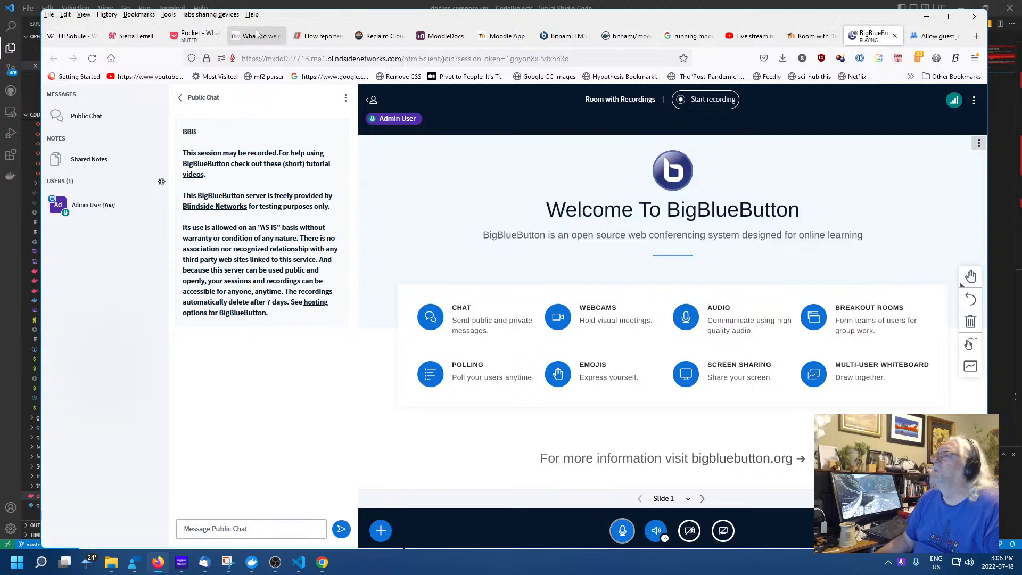
Close the BigBlueButton meeting tab and return to Site administration via Home
left_click(895, 36)
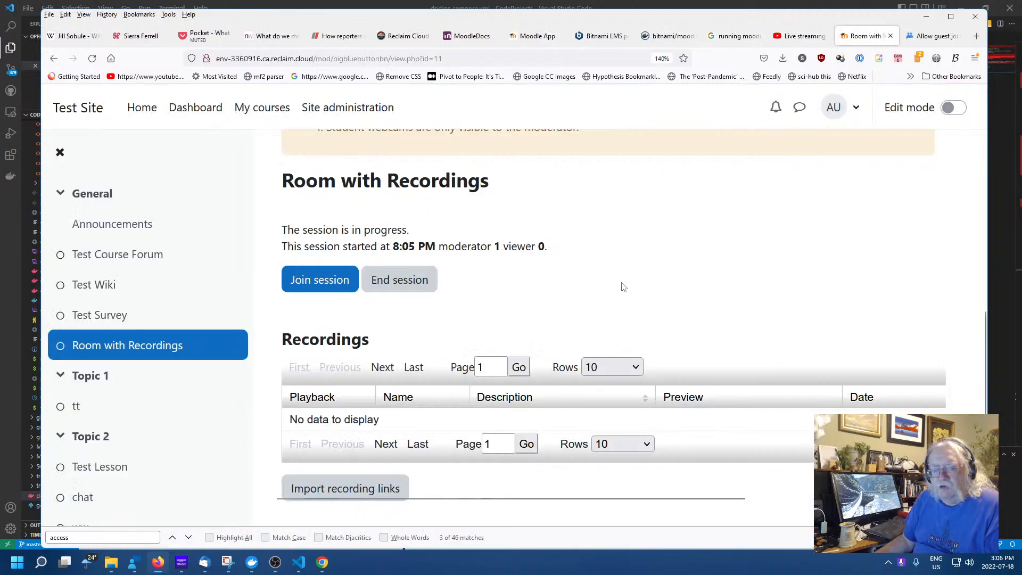
scroll(660, 253, "up", 5)
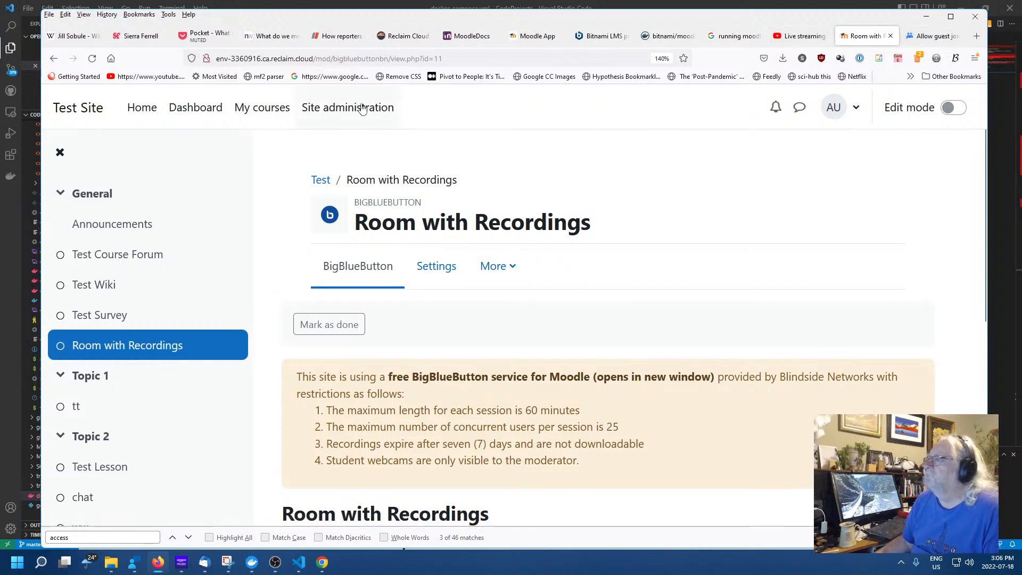
left_click(130, 109)
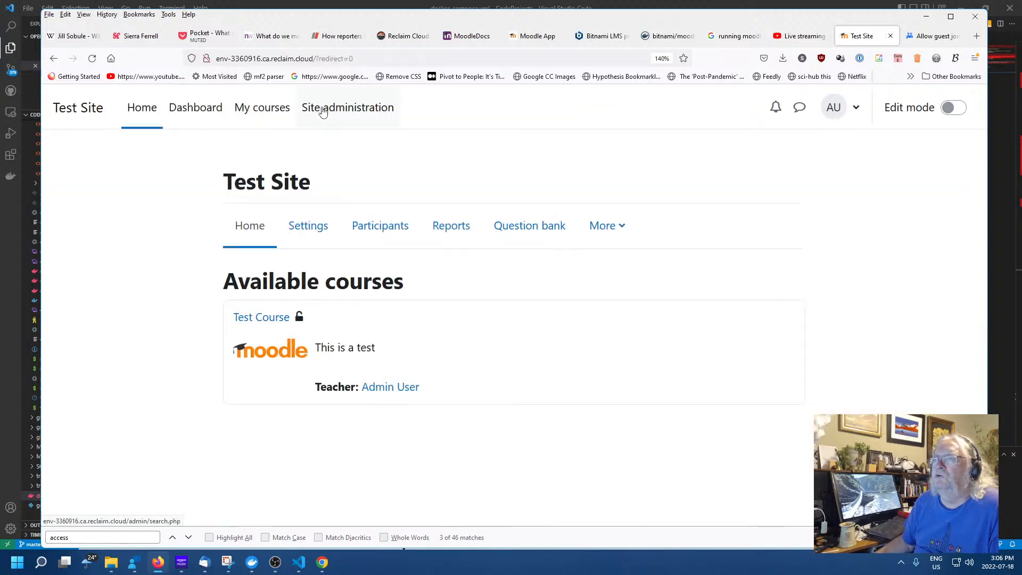
left_click(343, 115)
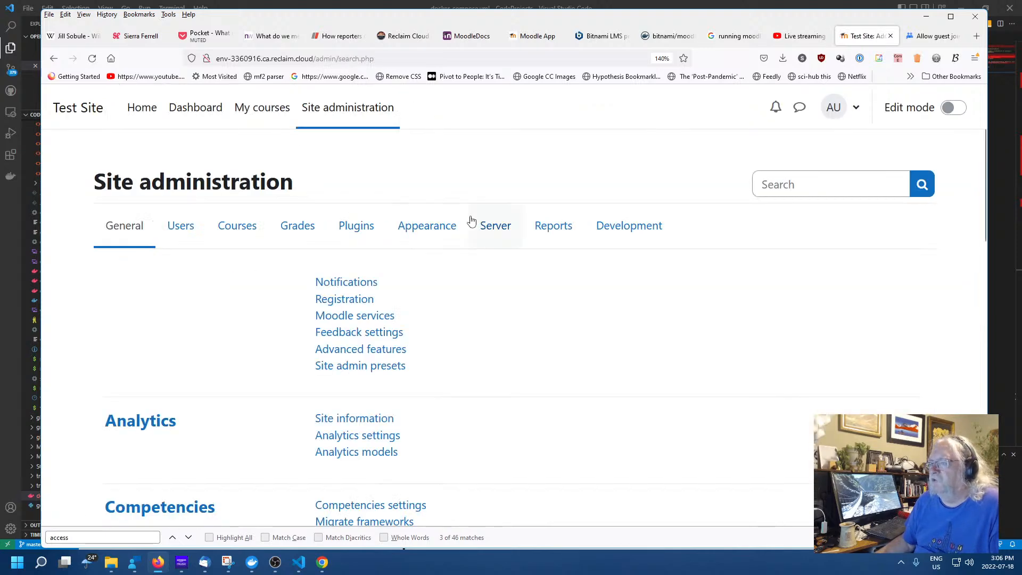
left_click(353, 226)
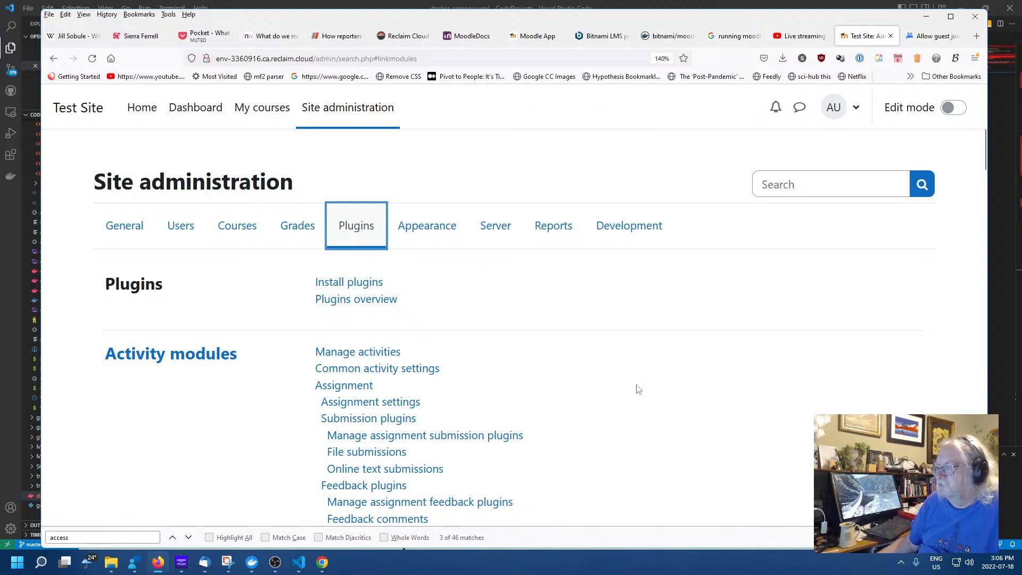
scroll(612, 383, "down", 5)
scroll(556, 367, "up", 5)
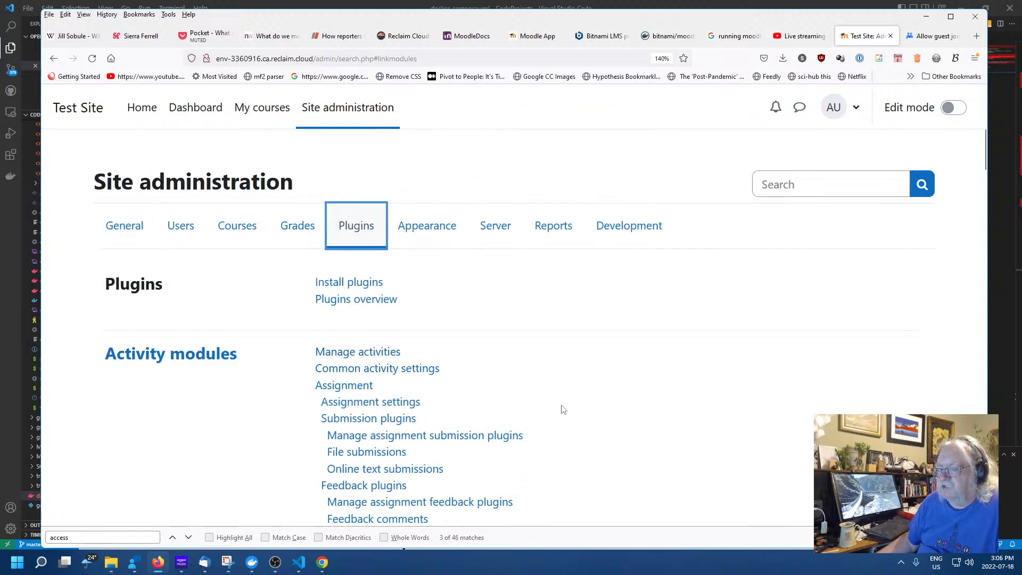
scroll(562, 404, "down", 3)
scroll(578, 392, "down", 10)
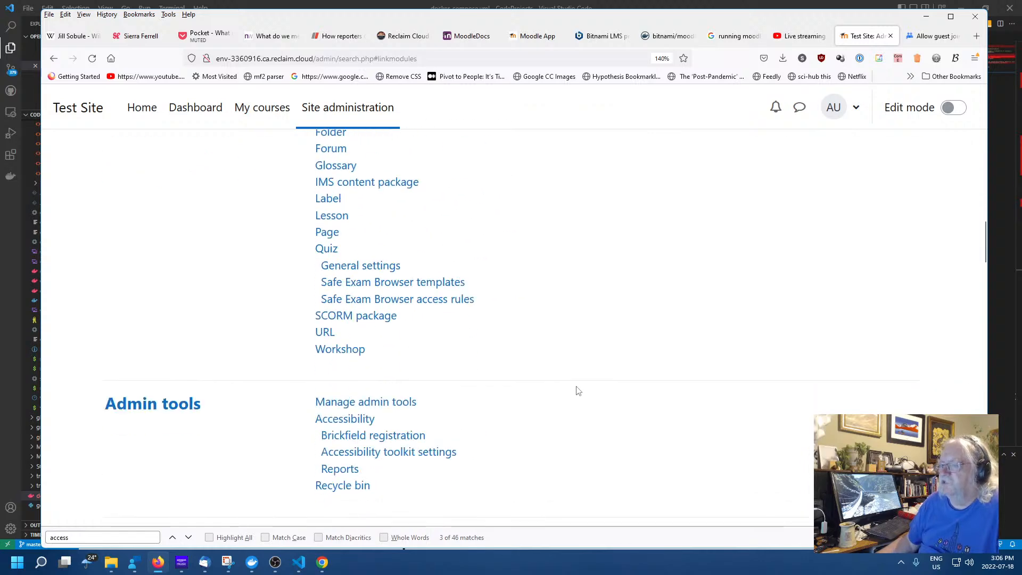
scroll(573, 389, "up", 3)
scroll(574, 389, "up", 4)
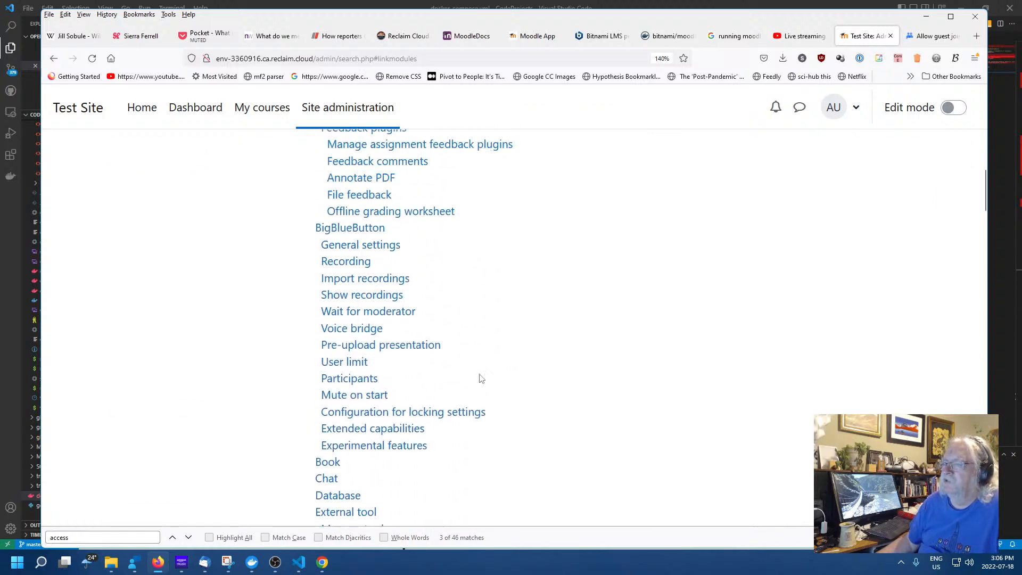
scroll(479, 377, "down", 9)
scroll(356, 356, "down", 1)
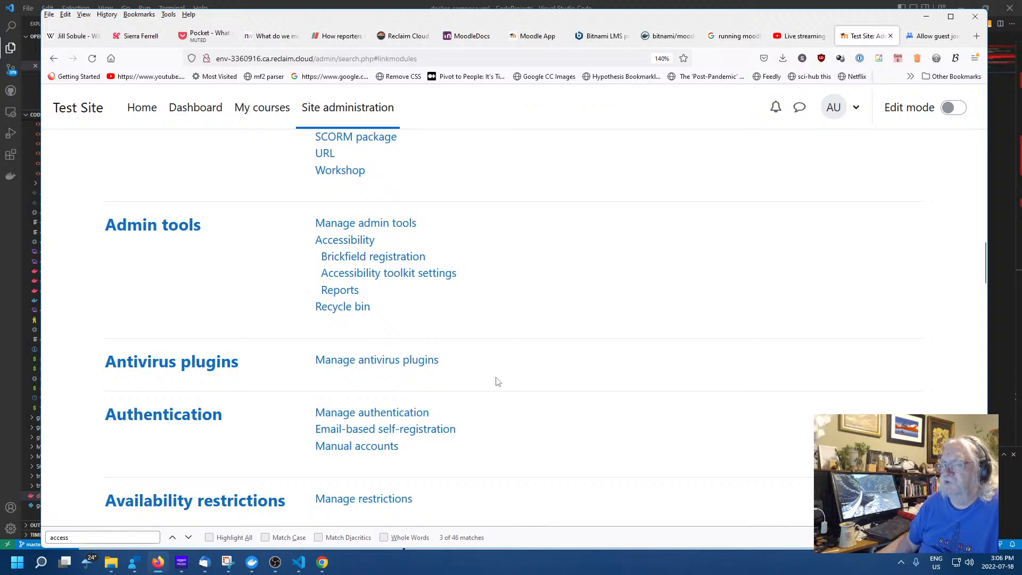
scroll(522, 361, "down", 4)
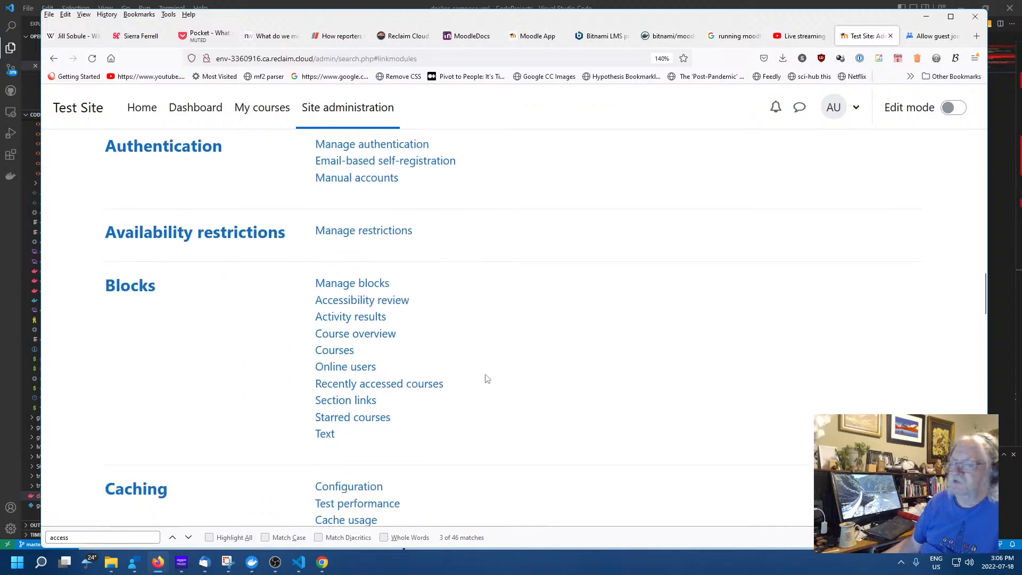
scroll(457, 398, "down", 4)
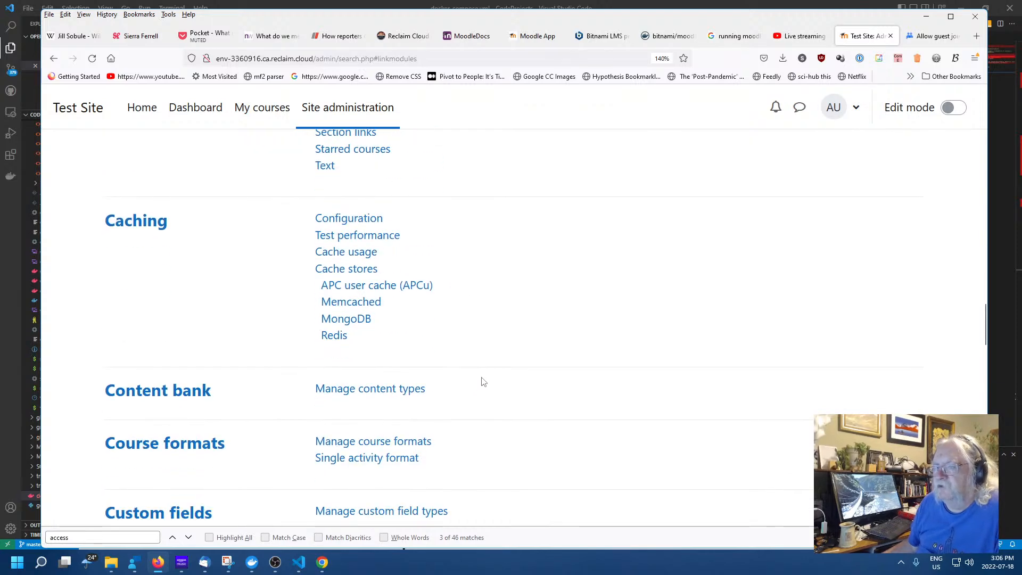
scroll(485, 372, "down", 4)
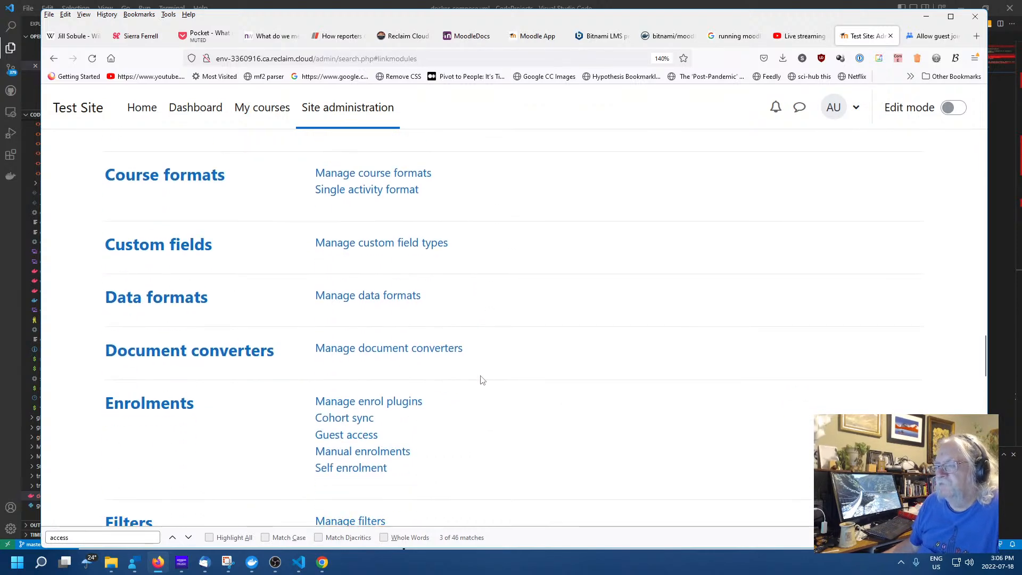
scroll(482, 379, "up", 5)
scroll(482, 380, "up", 3)
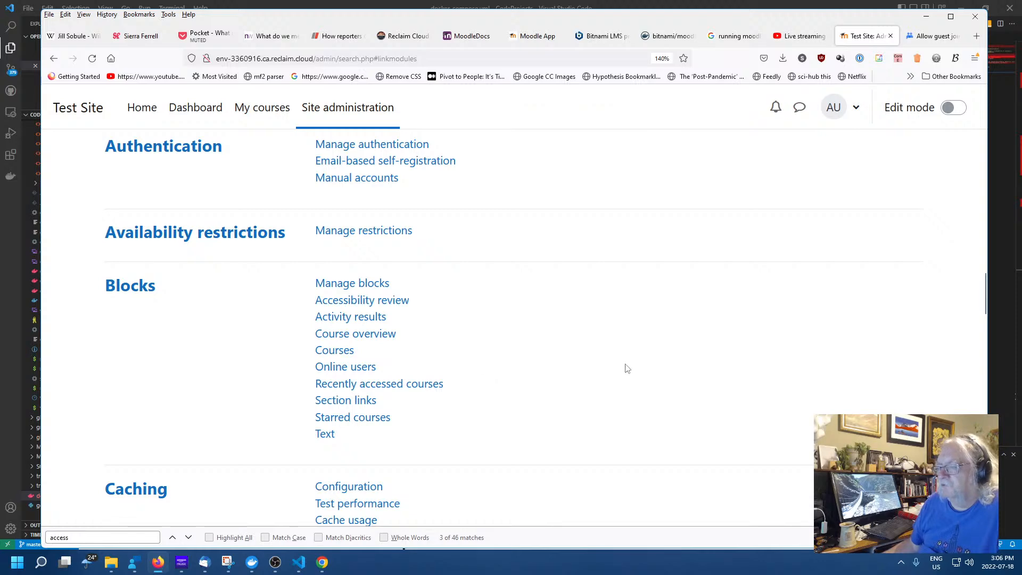
scroll(569, 367, "up", 4)
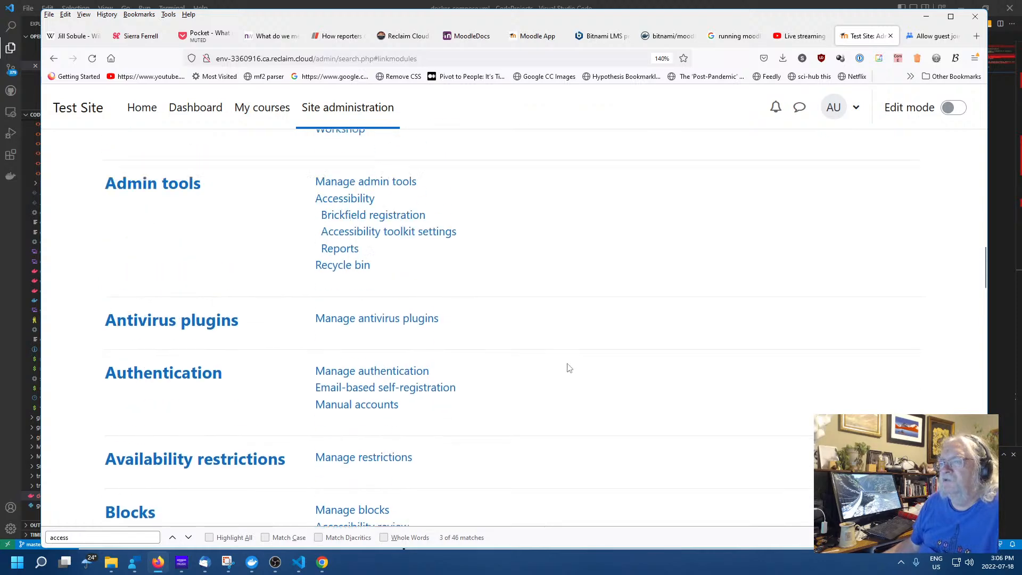
Search Google for 'moodle resources shared repositories' and glance at the Resource Repository? forum thread
left_click(732, 36)
left_click(322, 59)
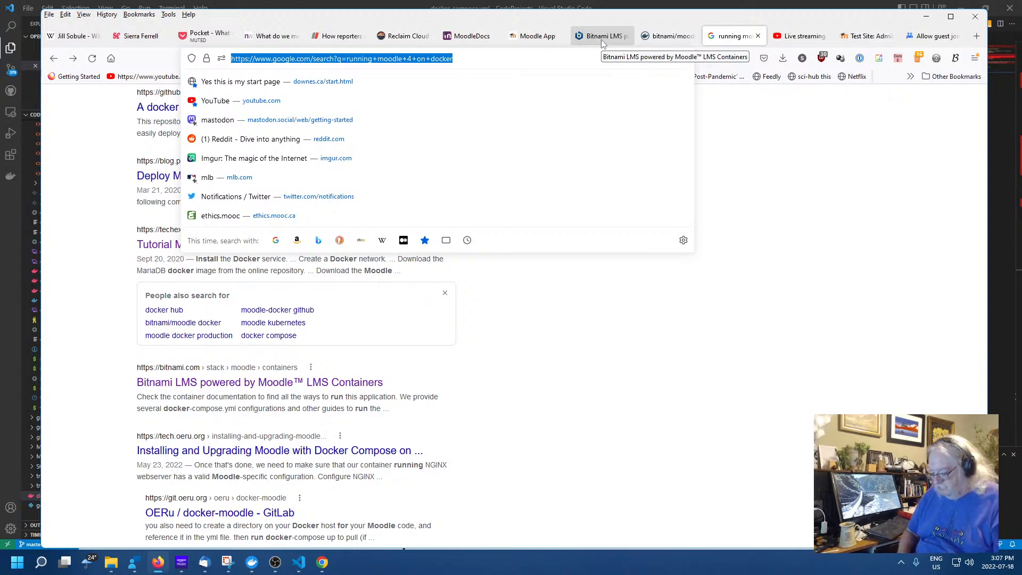
type("moo")
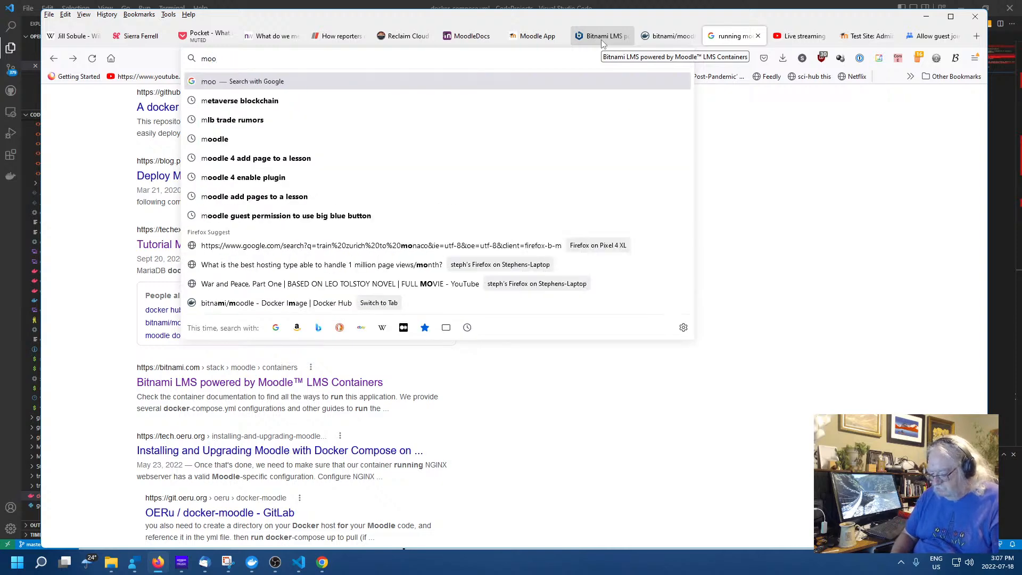
type("dle resourc")
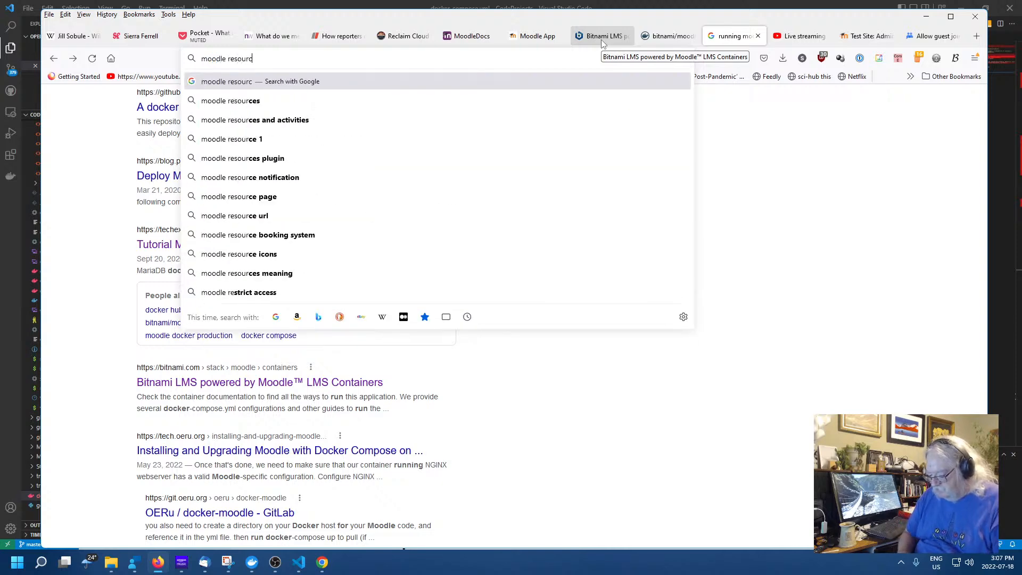
type("es shared")
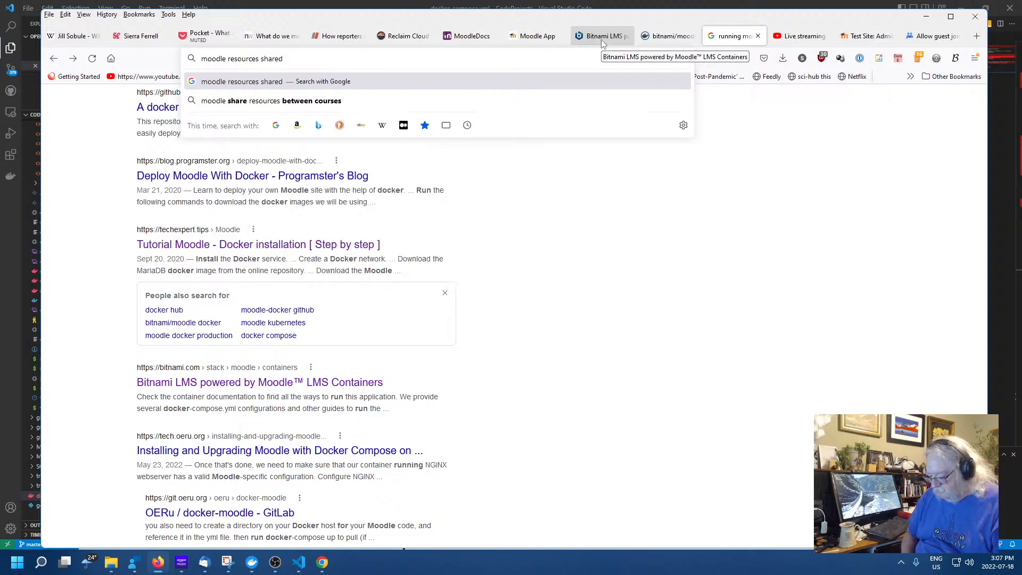
type(" reposi")
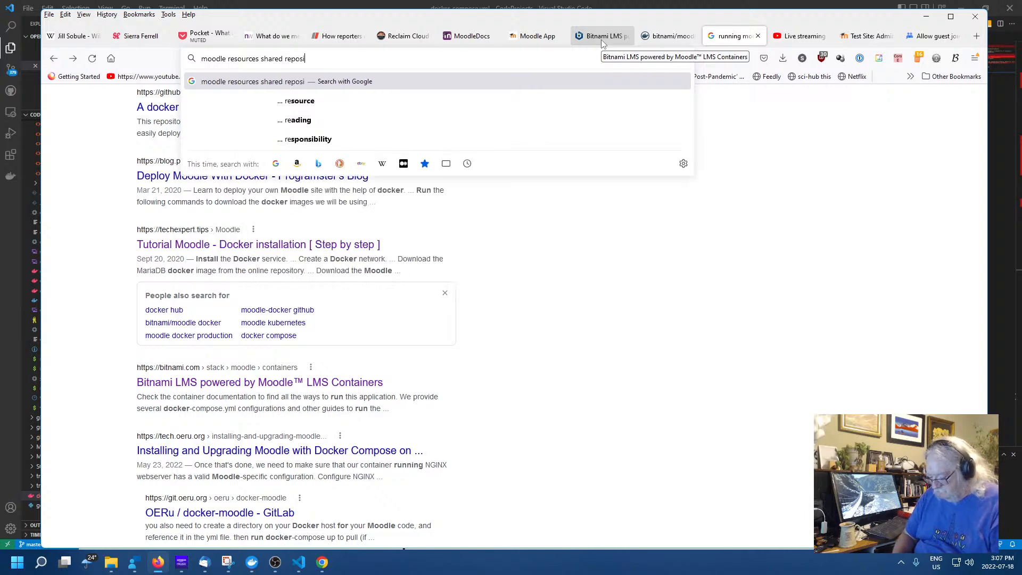
type("tories")
key("Return")
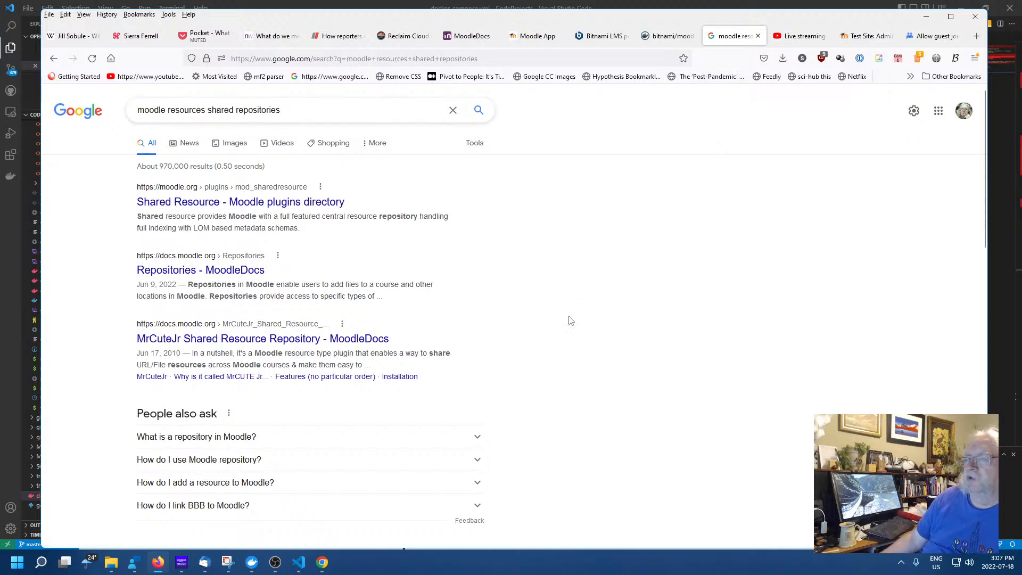
scroll(585, 380, "down", 4)
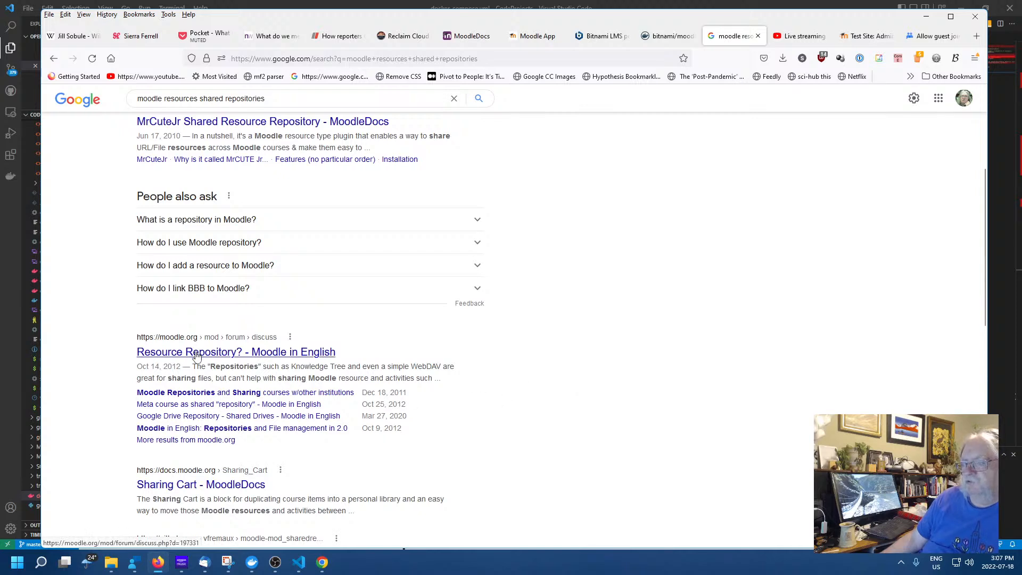
scroll(618, 372, "down", 1)
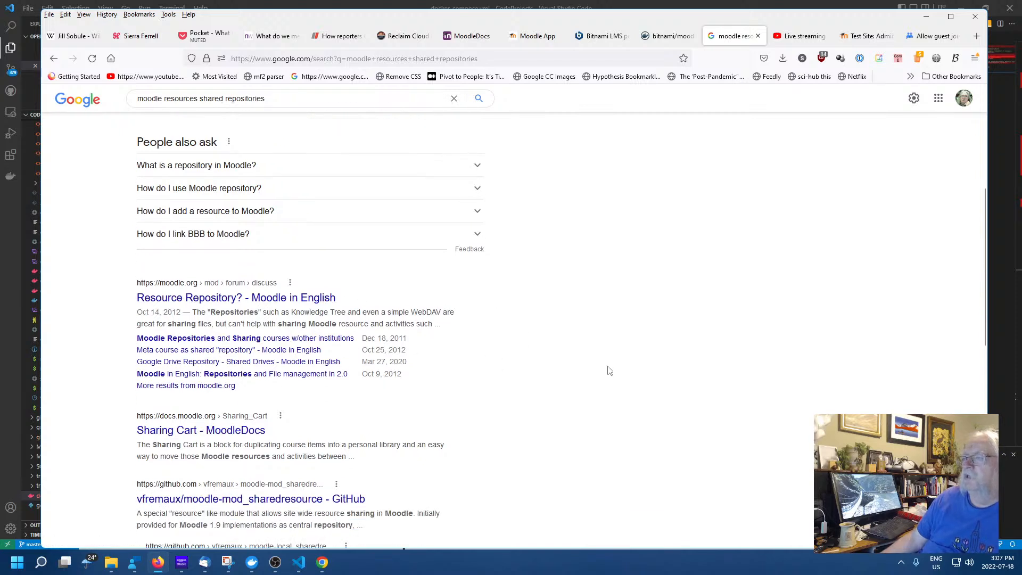
left_click(219, 302)
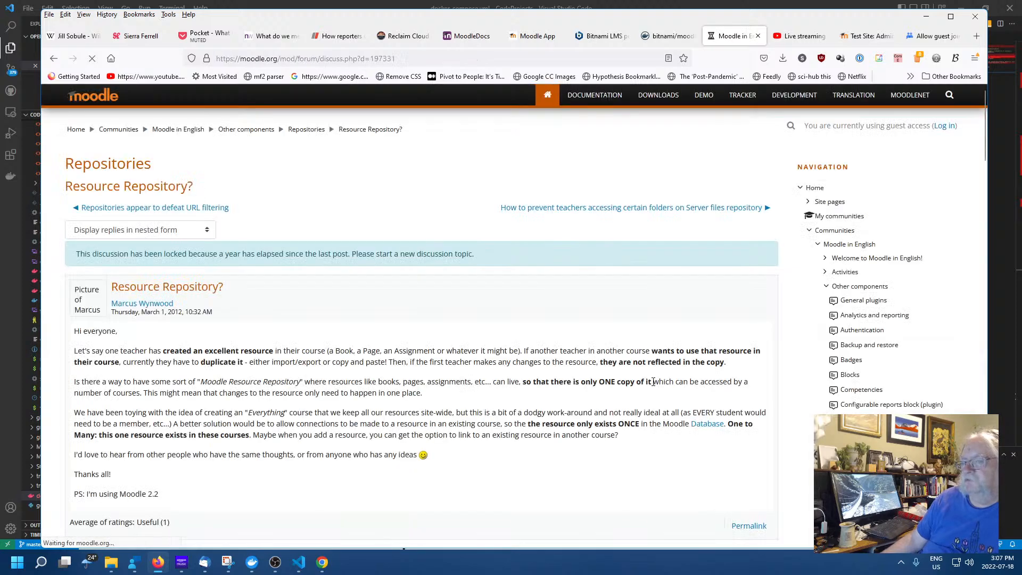
left_click(53, 58)
scroll(488, 372, "up", 5)
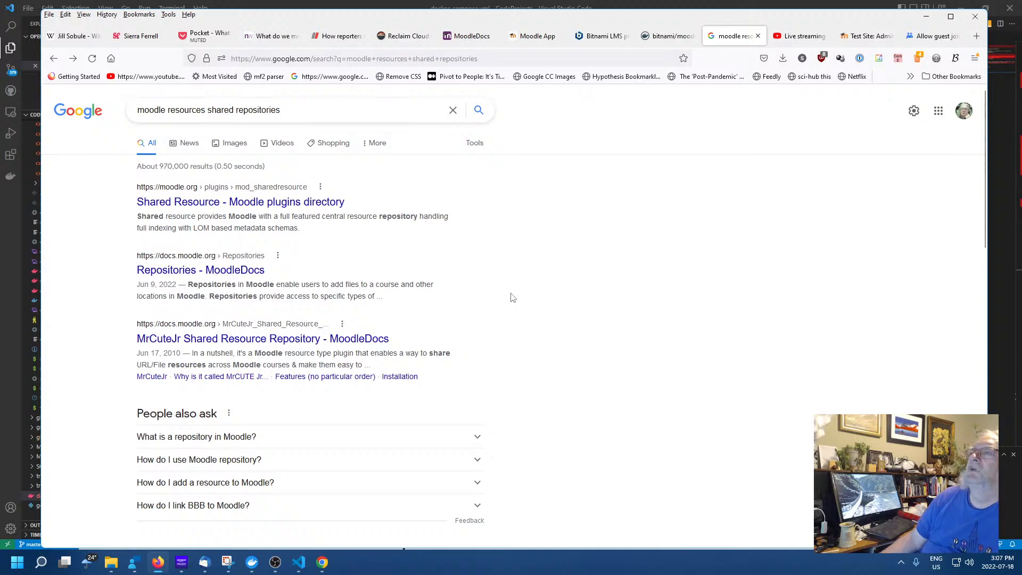
Restrict the search results to the past year using the Tools time filter
left_click(472, 141)
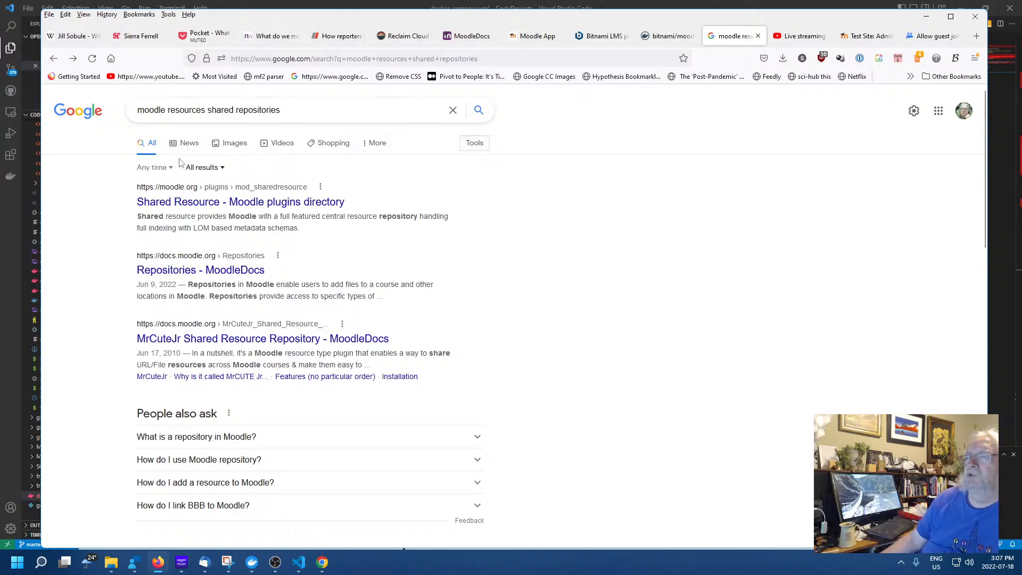
left_click(156, 167)
left_click(174, 266)
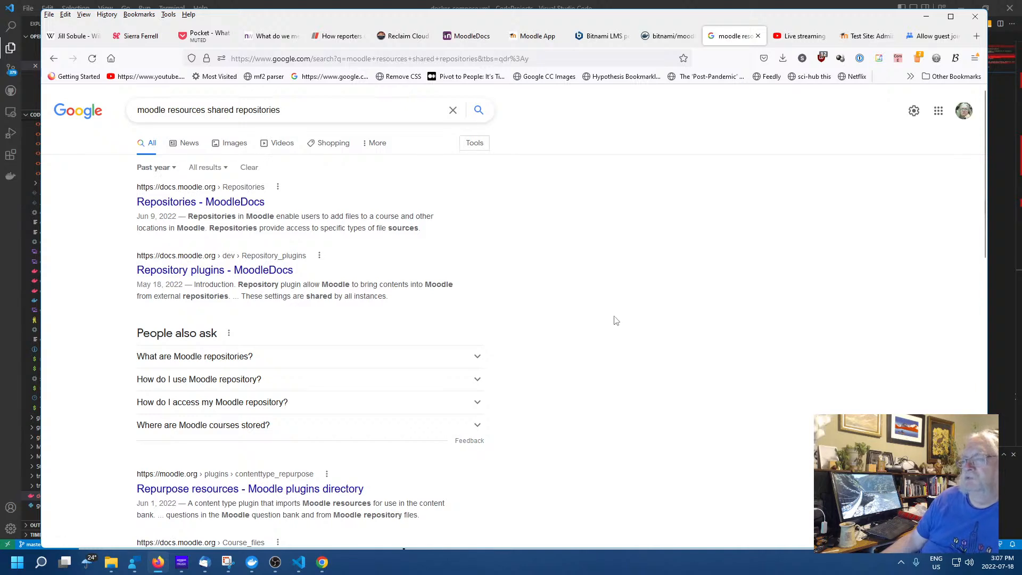
Read the Repositories MoodleDocs article, then follow its See also link to Managing repositories
left_click(220, 207)
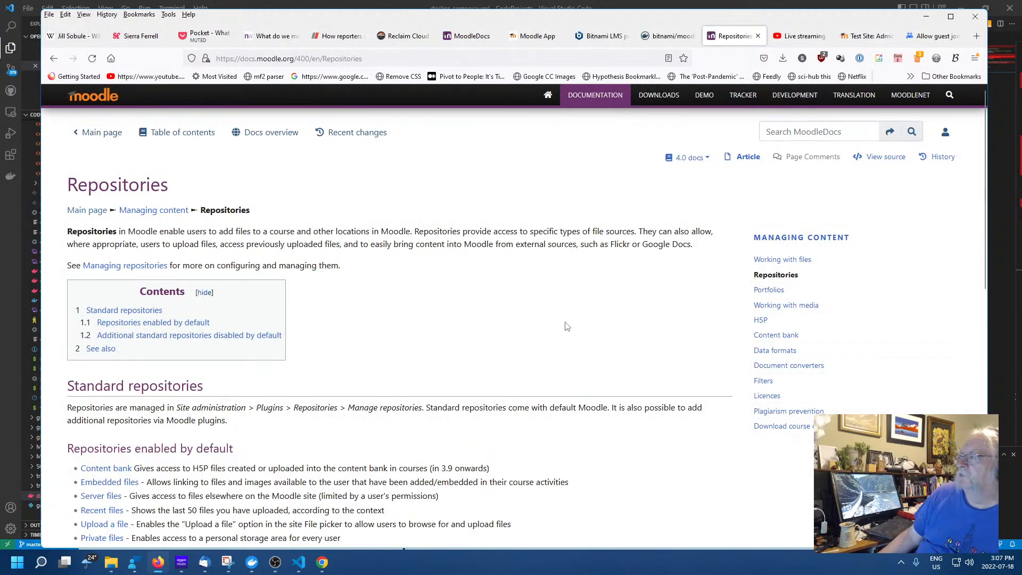
scroll(532, 325, "down", 2)
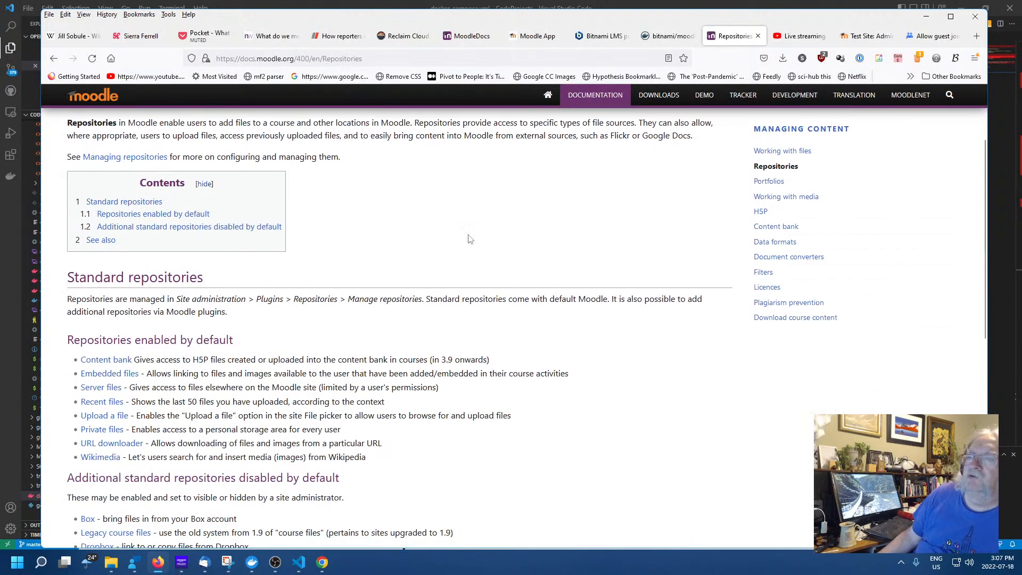
scroll(528, 240, "down", 3)
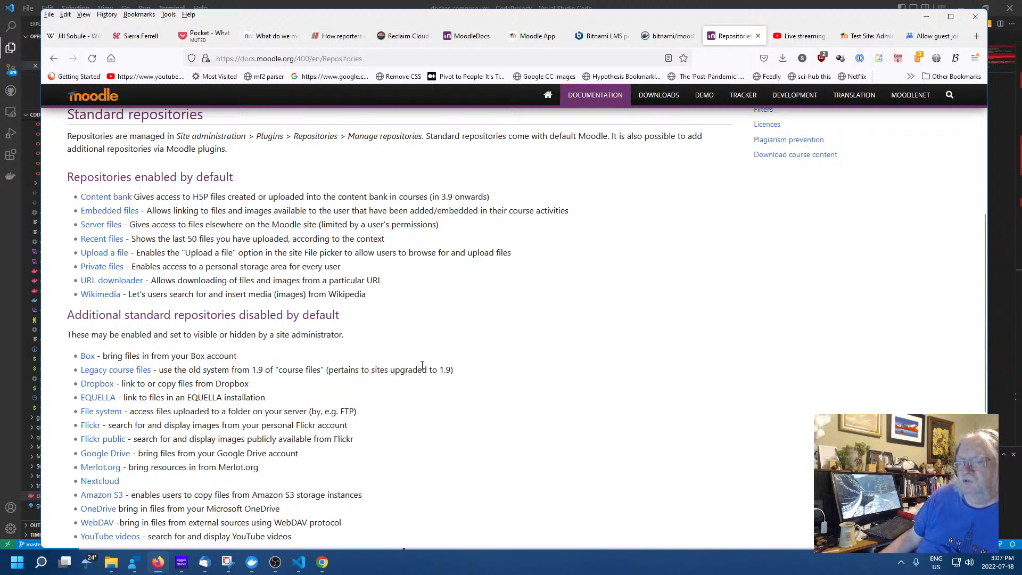
scroll(422, 366, "down", 5)
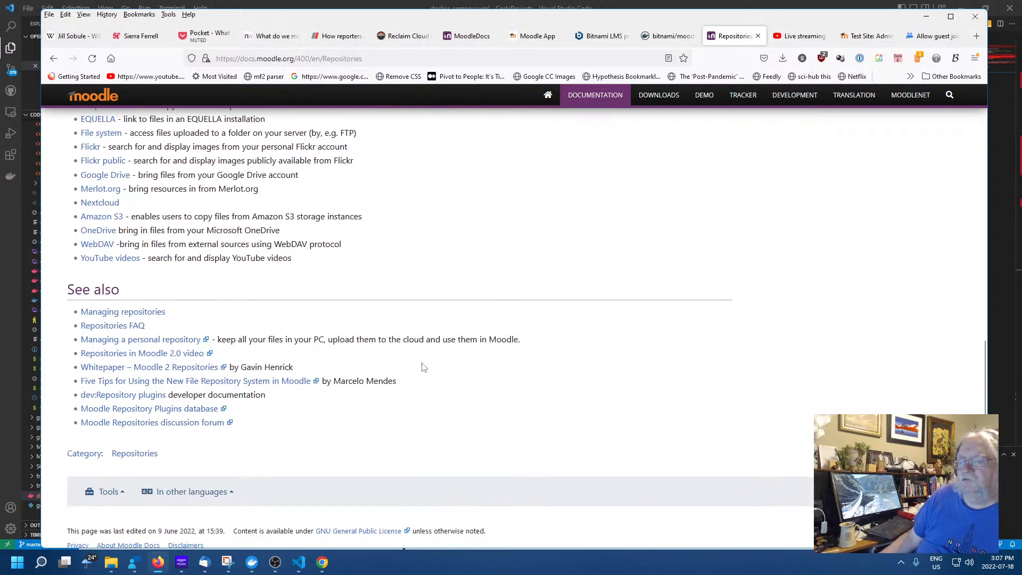
left_click(140, 308)
scroll(475, 296, "down", 3)
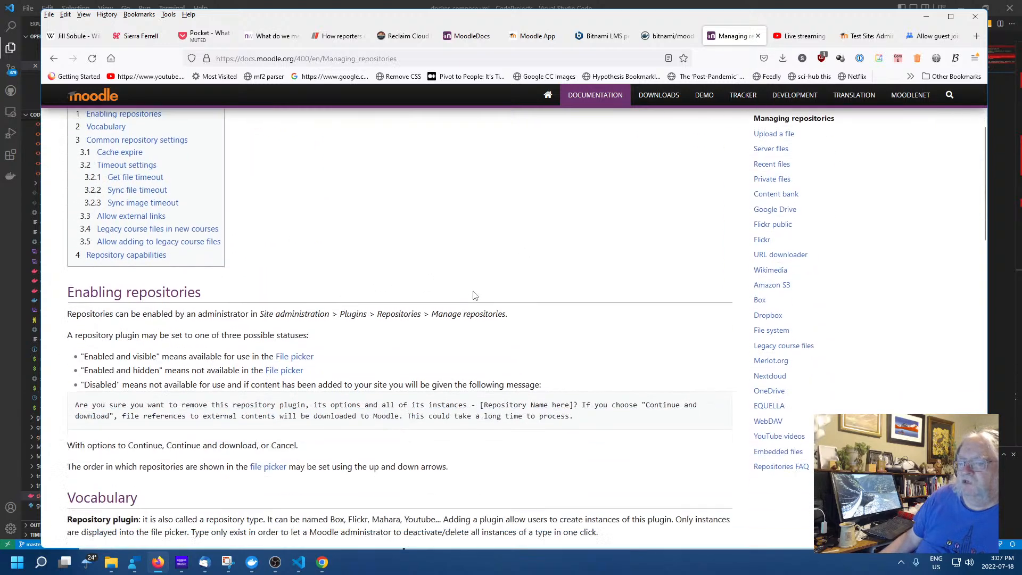
scroll(475, 295, "up", 1)
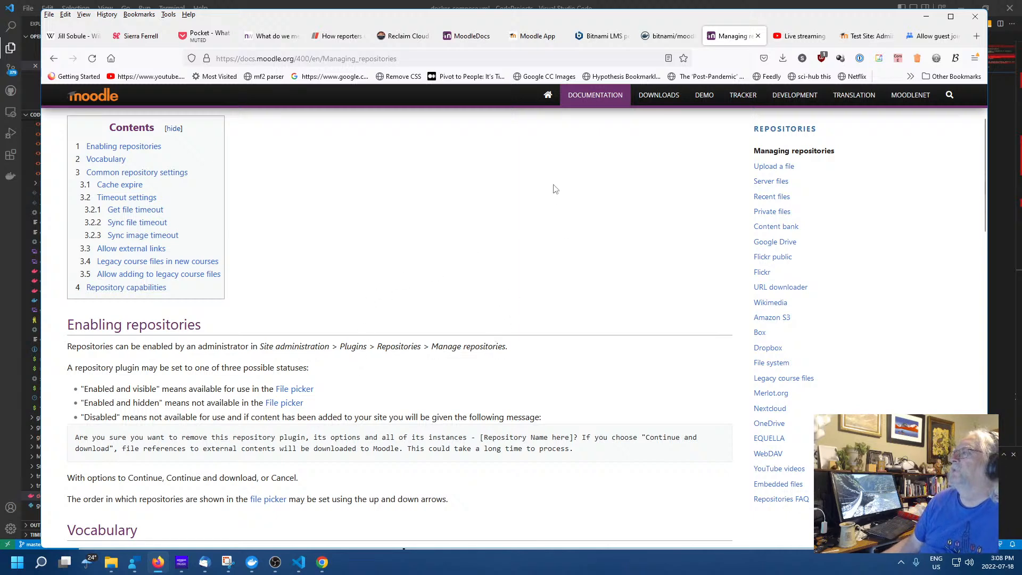
Back in Moodle, reload Site administration and show the Plugins category
key("ctrl+Tab")
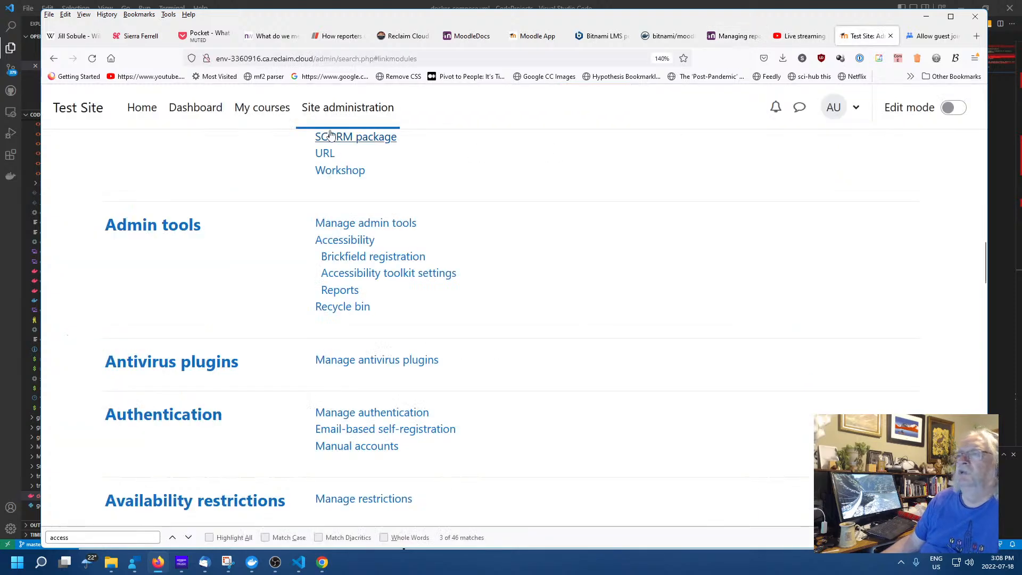
left_click(340, 110)
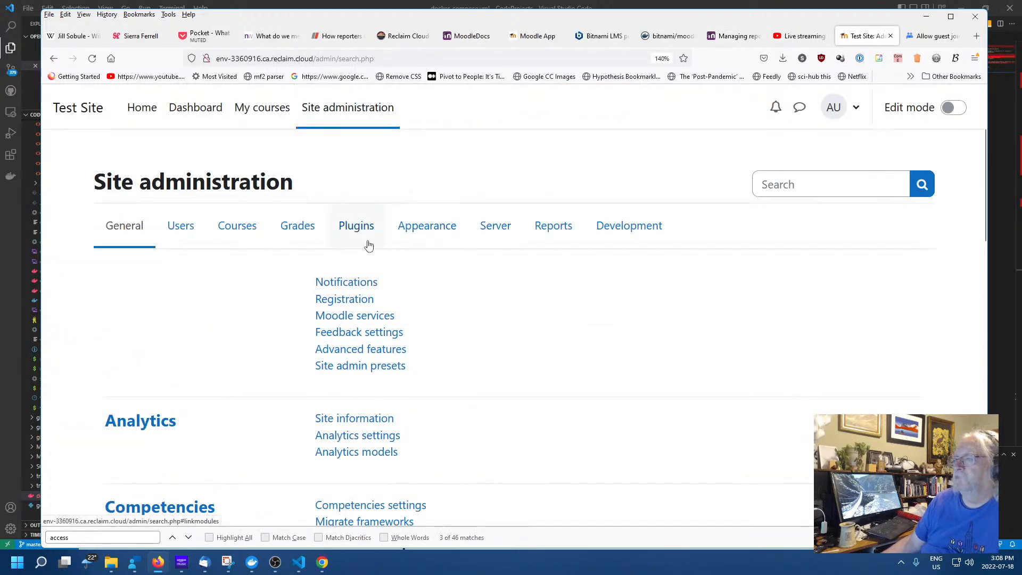
left_click(358, 227)
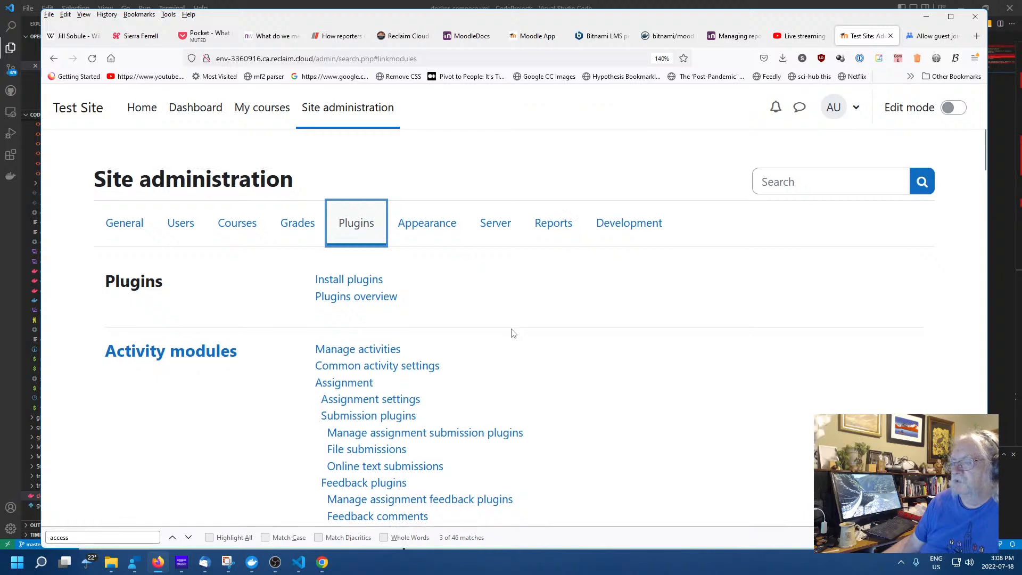
scroll(513, 333, "down", 10)
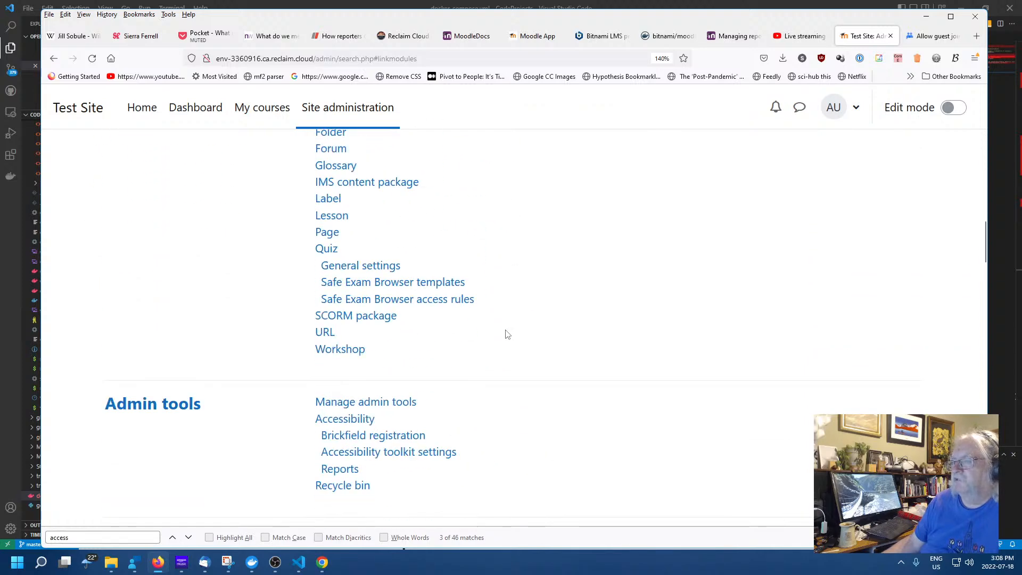
scroll(507, 335, "down", 10)
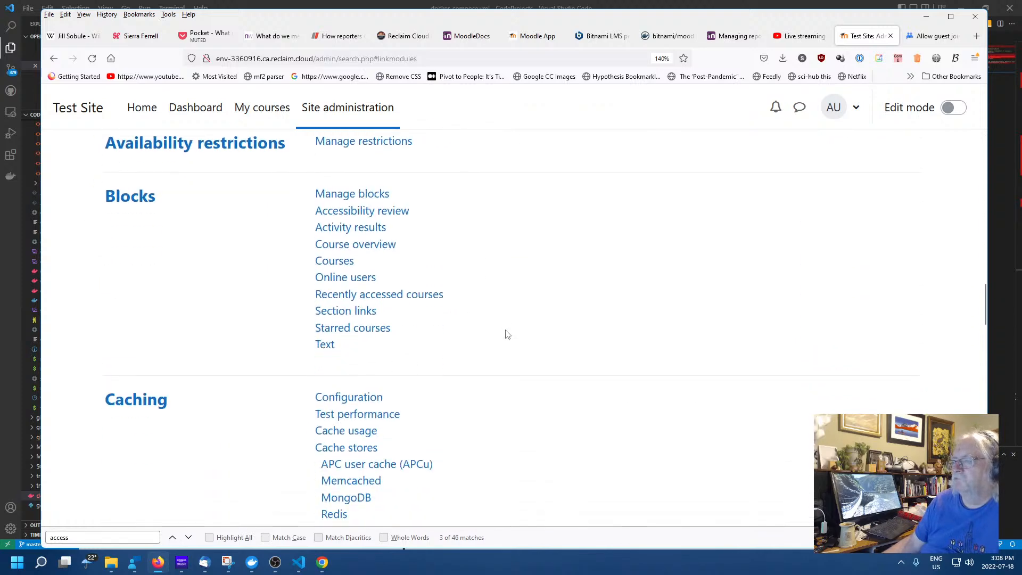
scroll(507, 334, "down", 10)
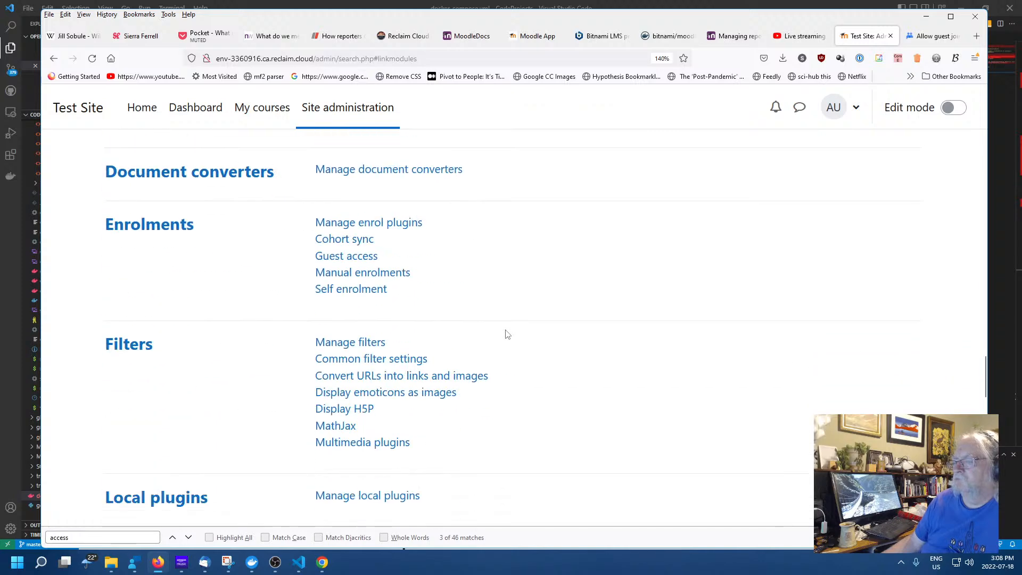
scroll(665, 311, "up", 2)
Find 'repos' on the Plugins page and open Manage repositories
key("ctrl+f")
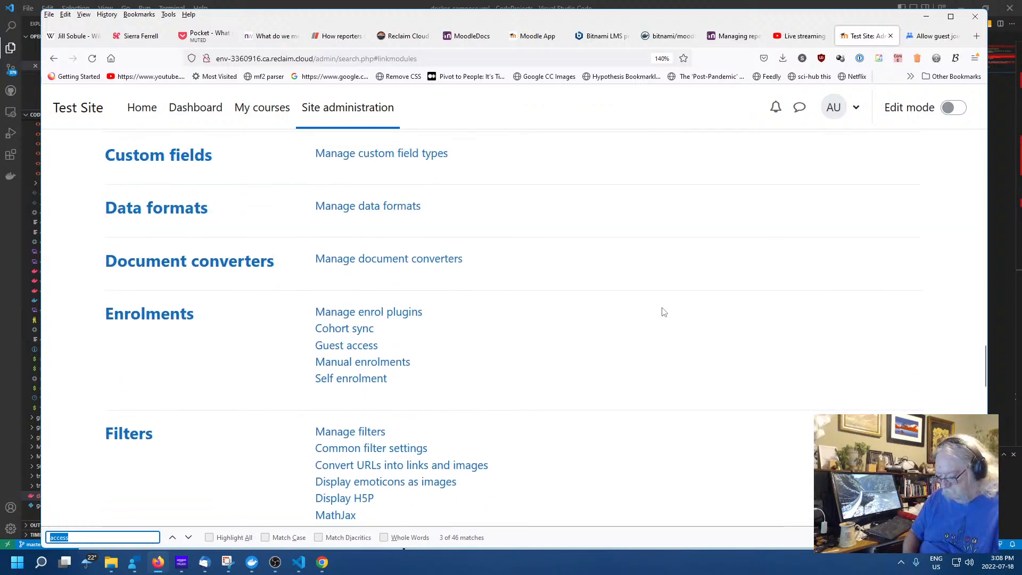
type("repos")
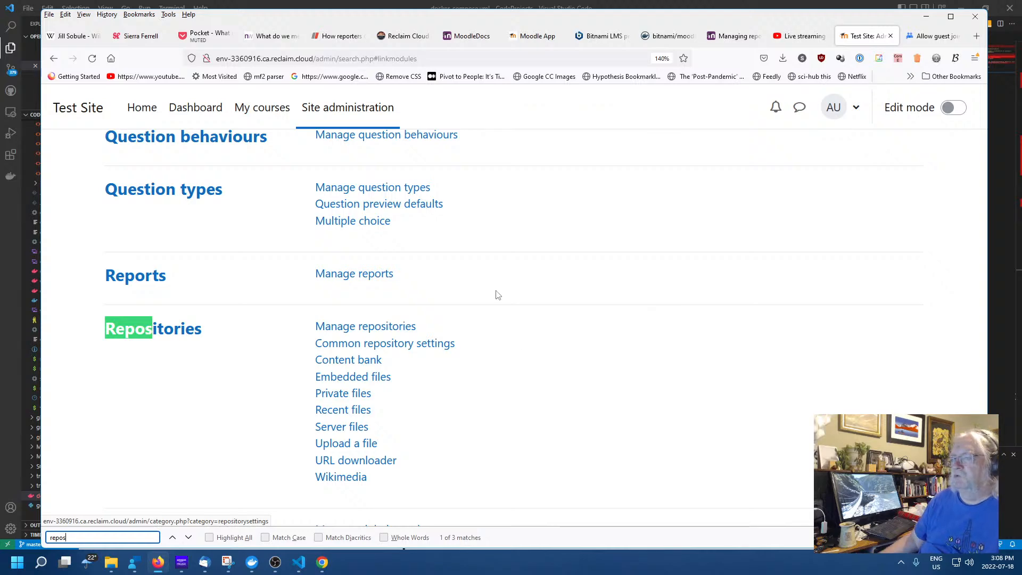
left_click(582, 388)
left_click(364, 327)
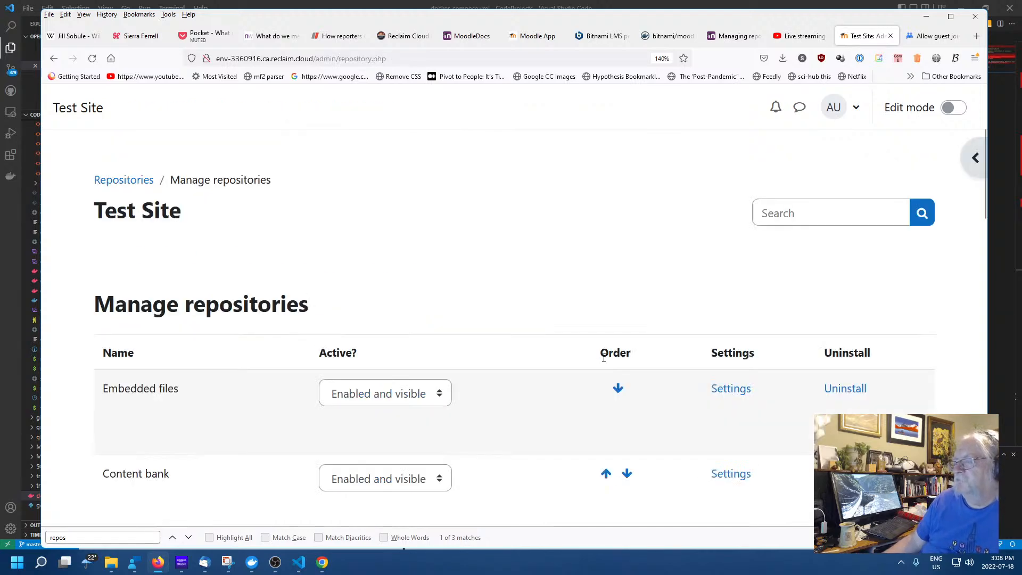
Set EQUELLA to 'Enabled and visible' and save it, allowing course and user-context instances
scroll(493, 351, "down", 5)
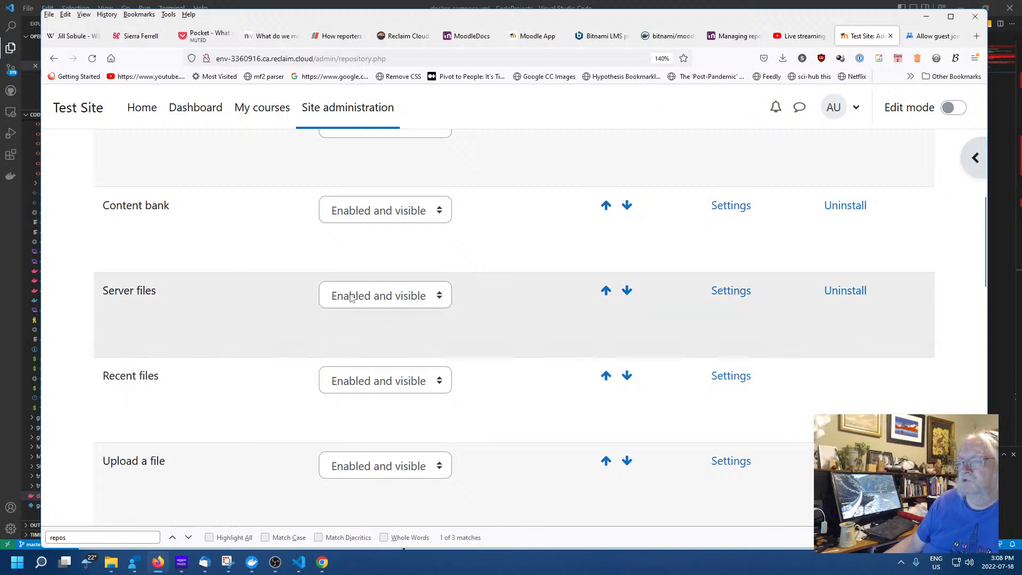
scroll(477, 296, "down", 3)
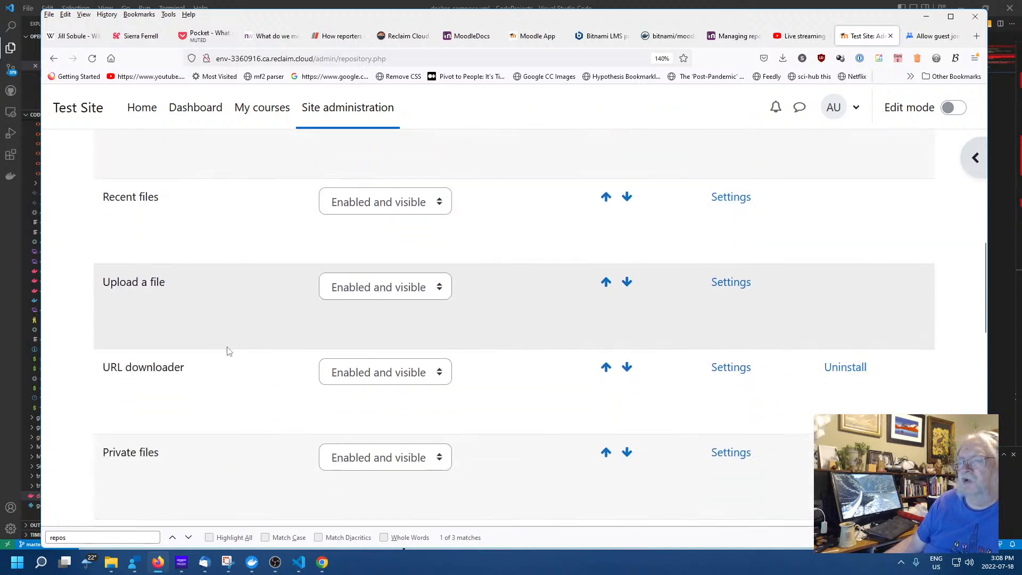
scroll(227, 351, "down", 6)
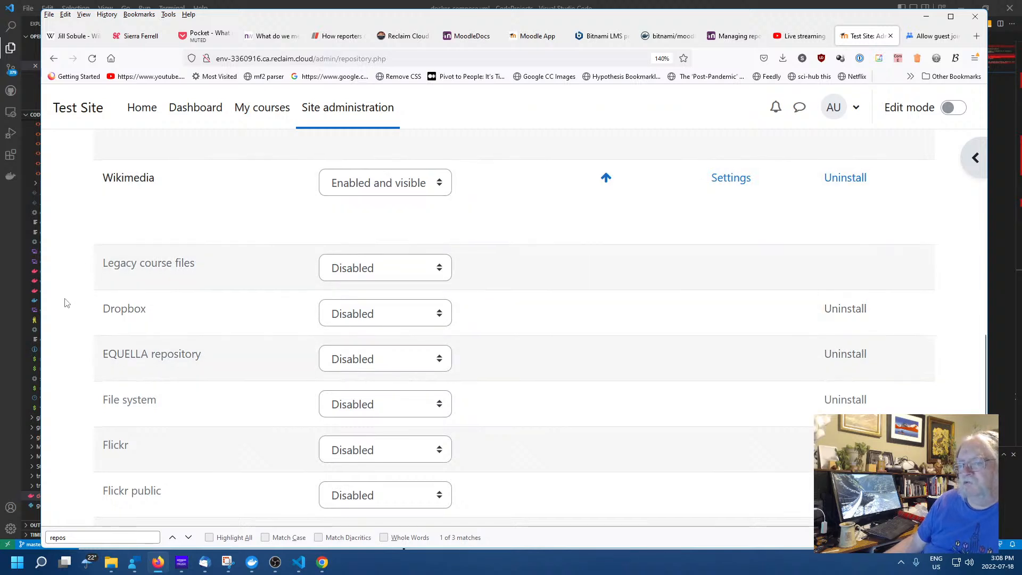
scroll(66, 302, "down", 6)
scroll(66, 303, "up", 6)
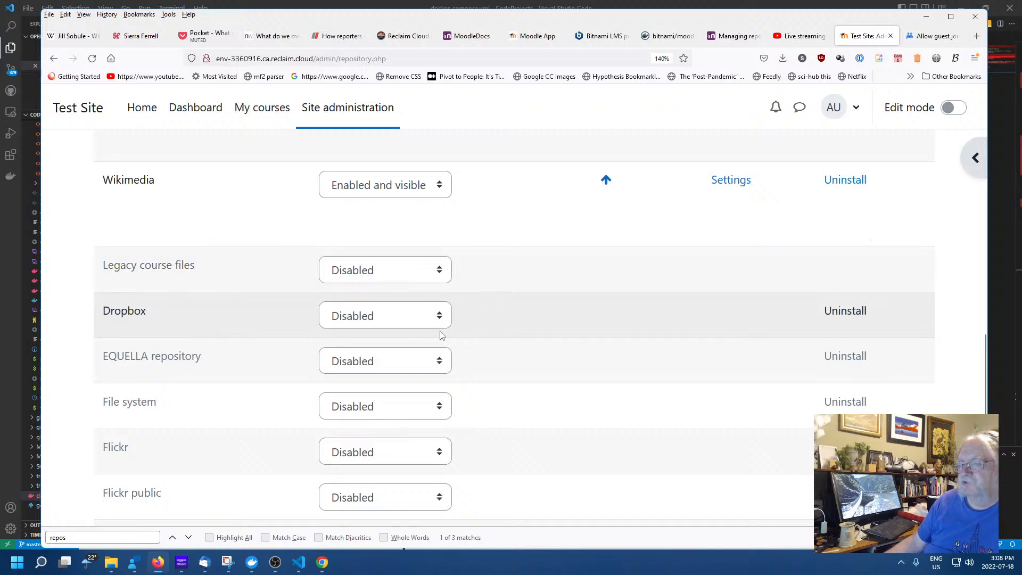
scroll(497, 342, "down", 3)
left_click(434, 278)
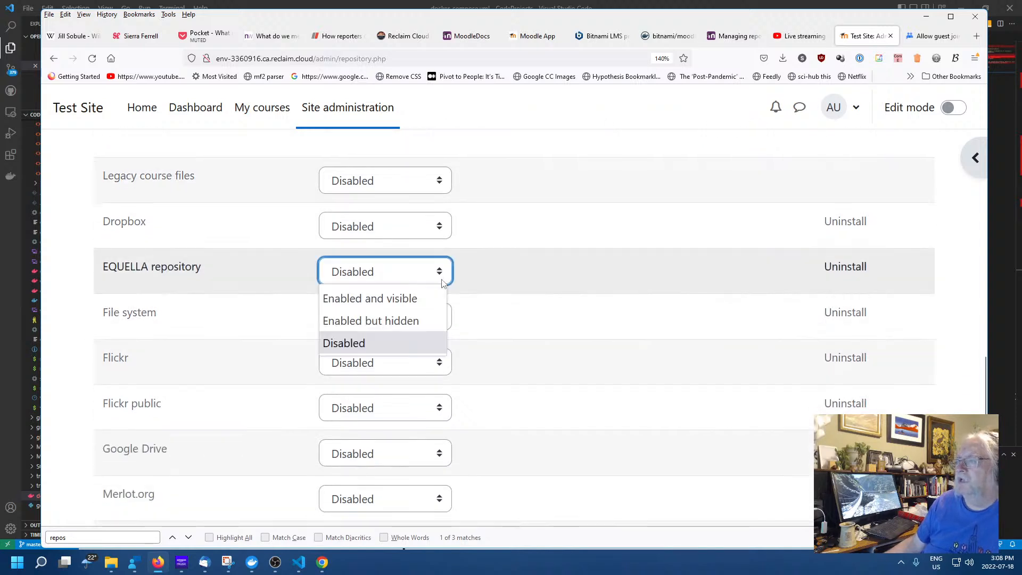
left_click(415, 301)
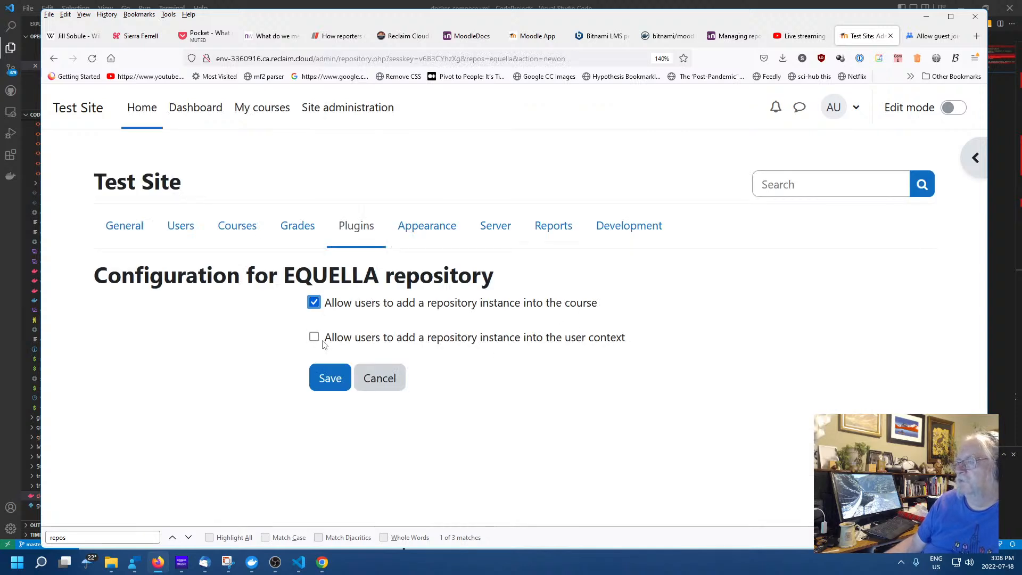
left_click(333, 379)
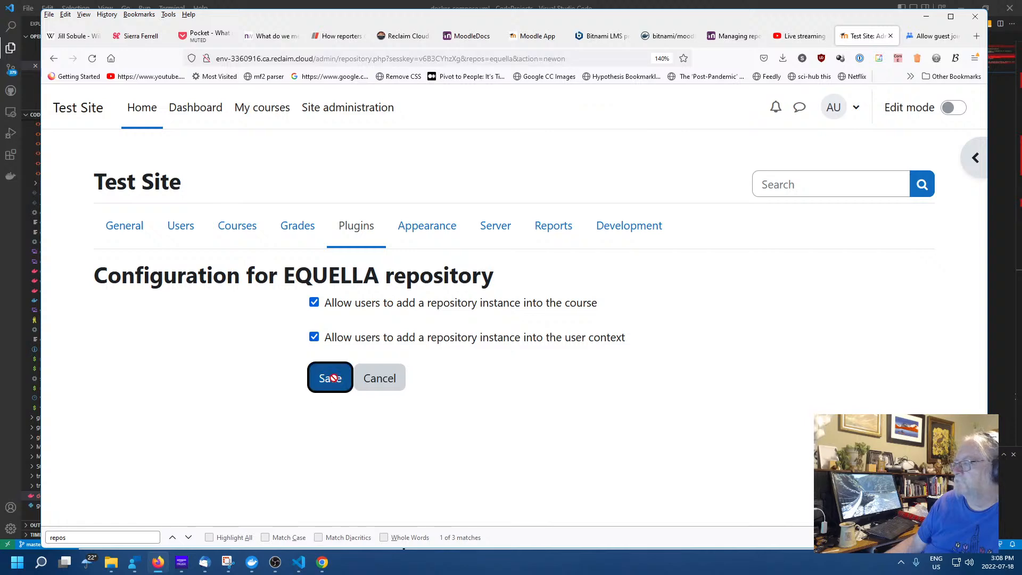
scroll(424, 374, "down", 5)
scroll(424, 374, "down", 15)
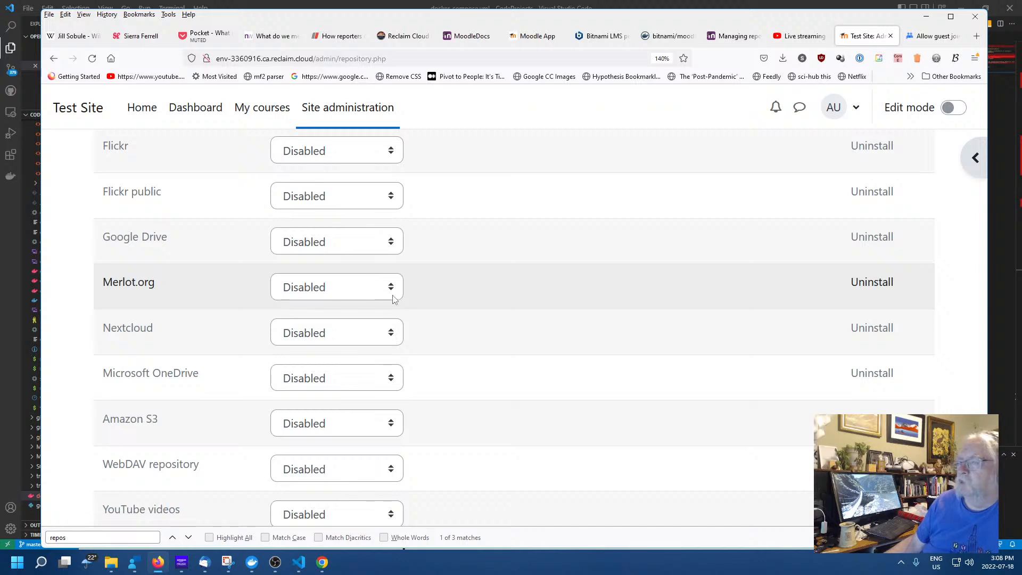
Set Merlot.org to 'Enabled and visible', try saving without a licence key, then go back
left_click(393, 298)
left_click(302, 314)
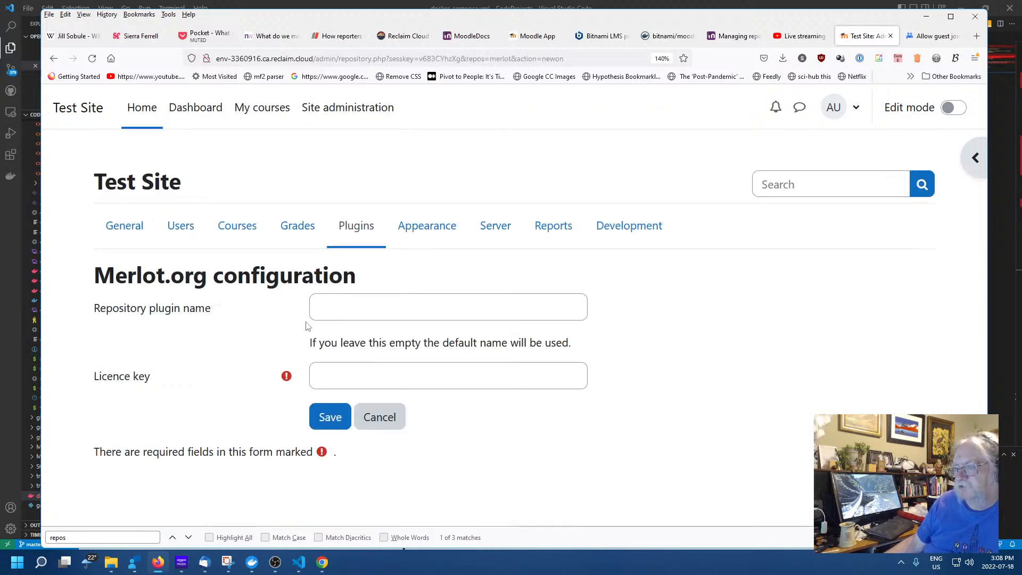
left_click(418, 315)
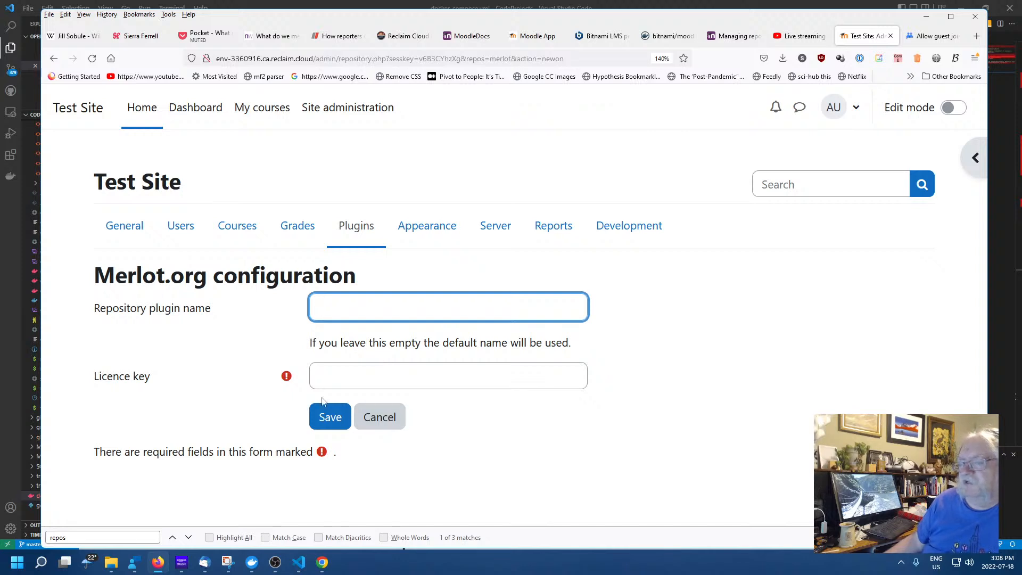
left_click(329, 418)
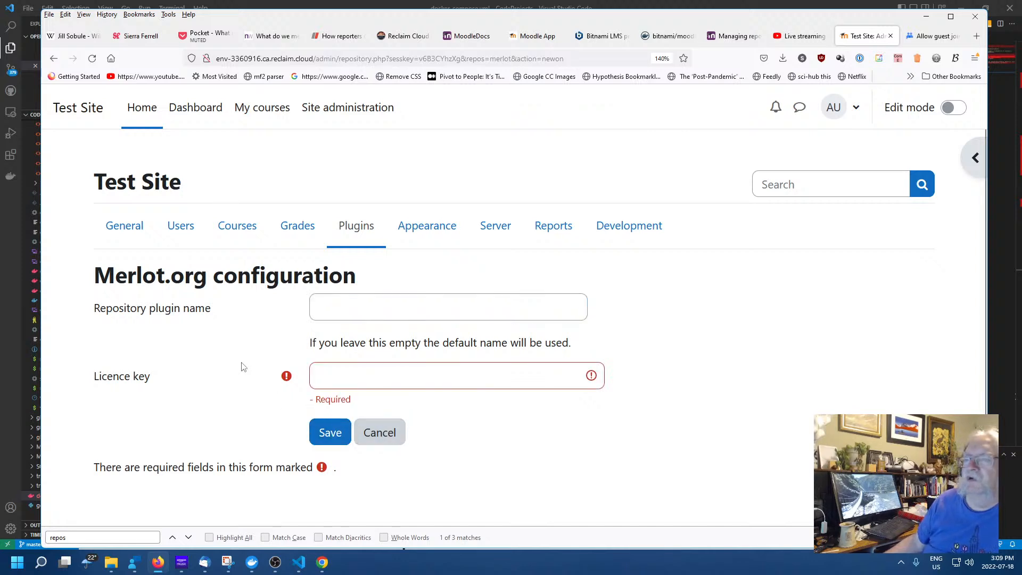
left_click(53, 58)
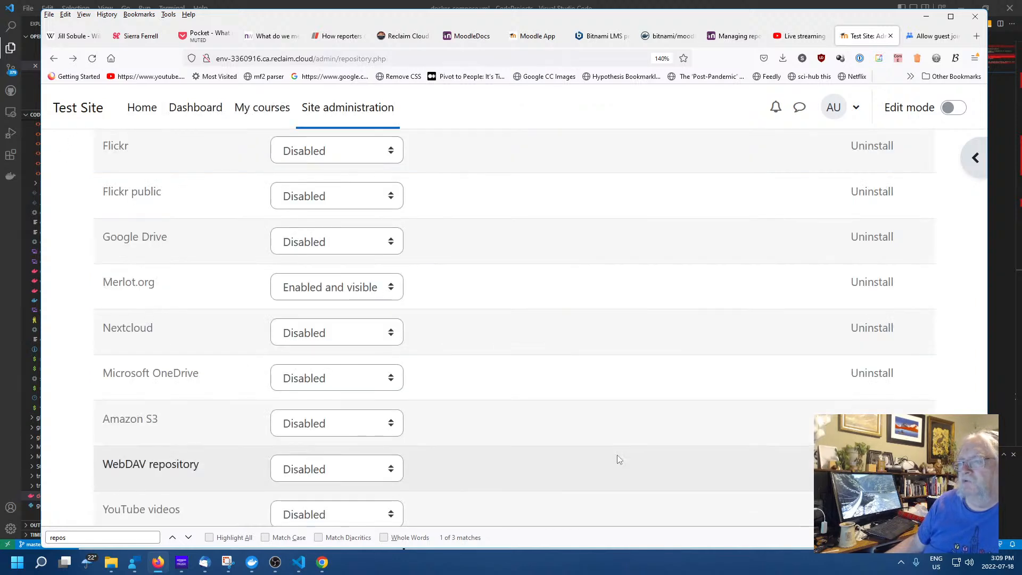
scroll(472, 447, "down", 2)
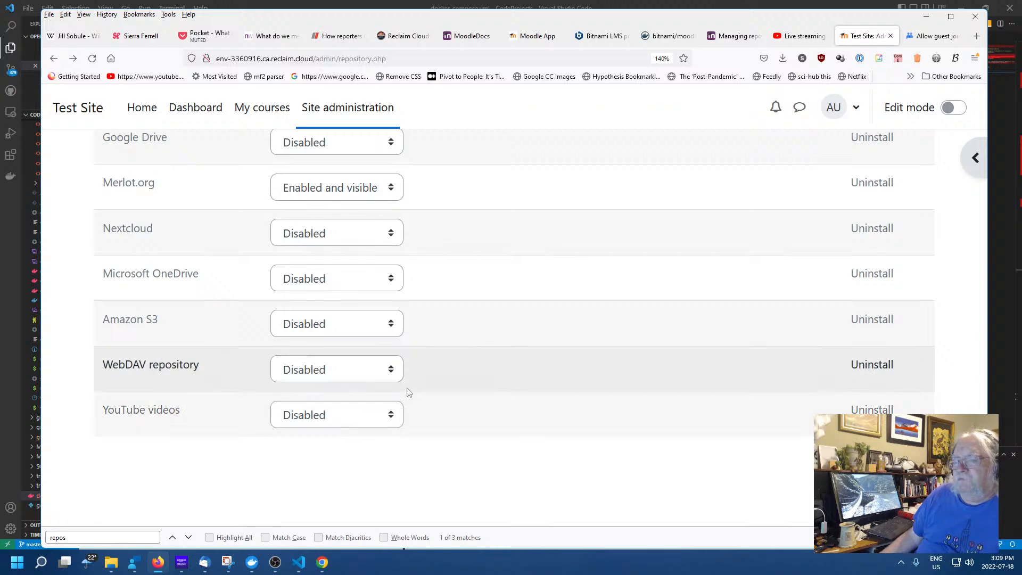
scroll(395, 384, "up", 2)
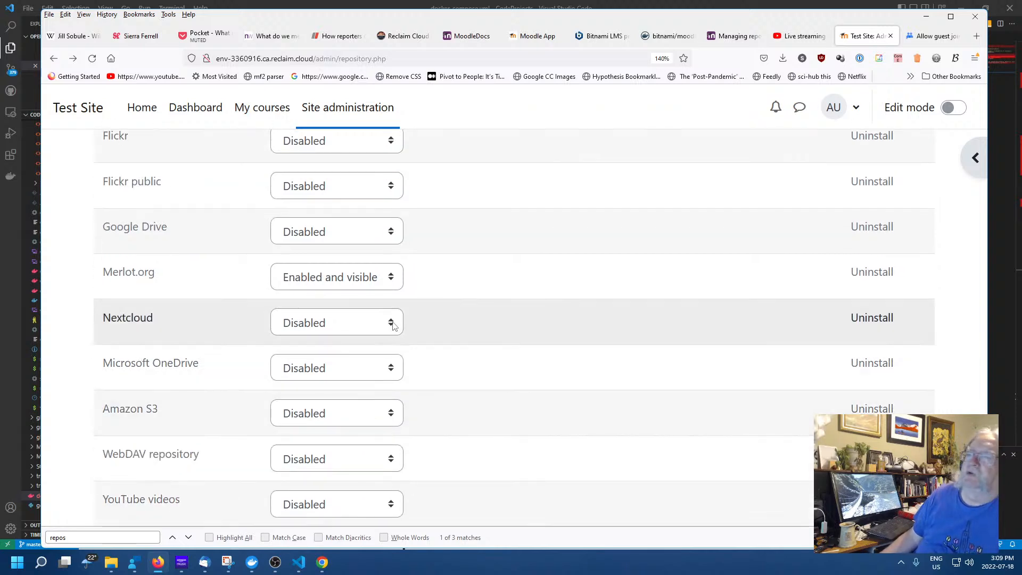
Leave Google Drive unchanged and set Flickr public to 'Enabled and visible' without an API key
left_click(395, 234)
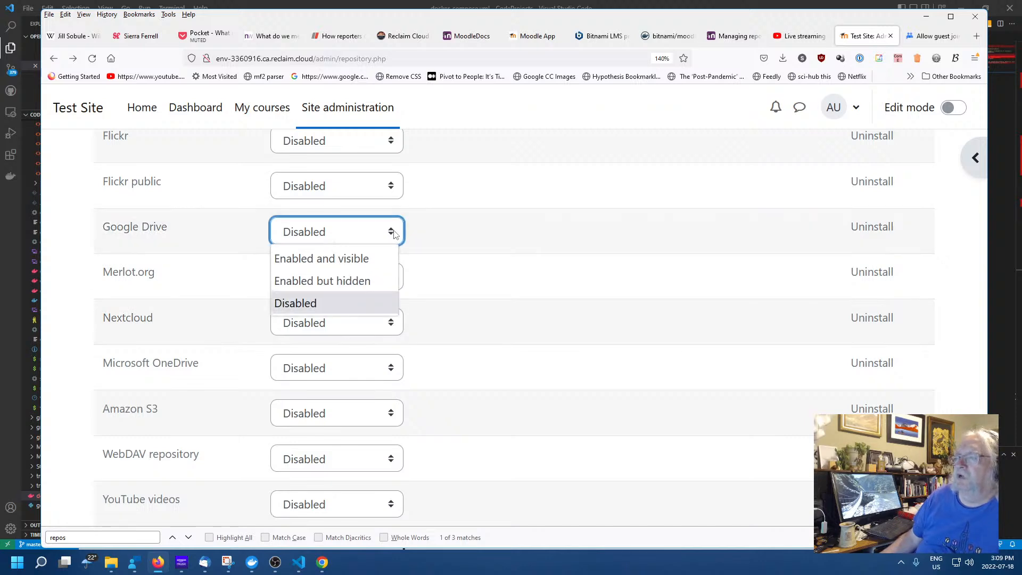
left_click(69, 274)
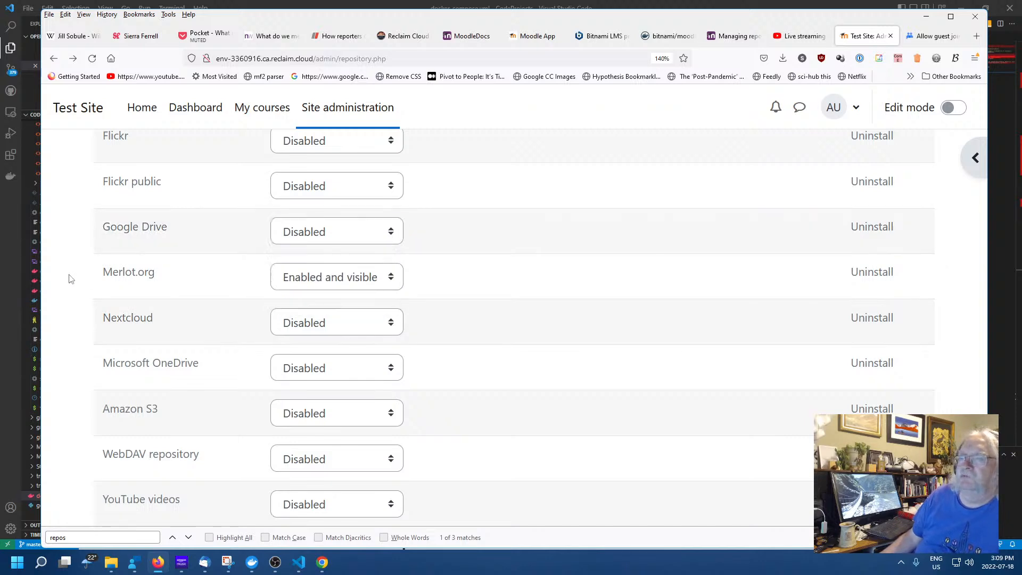
left_click(392, 192)
left_click(367, 212)
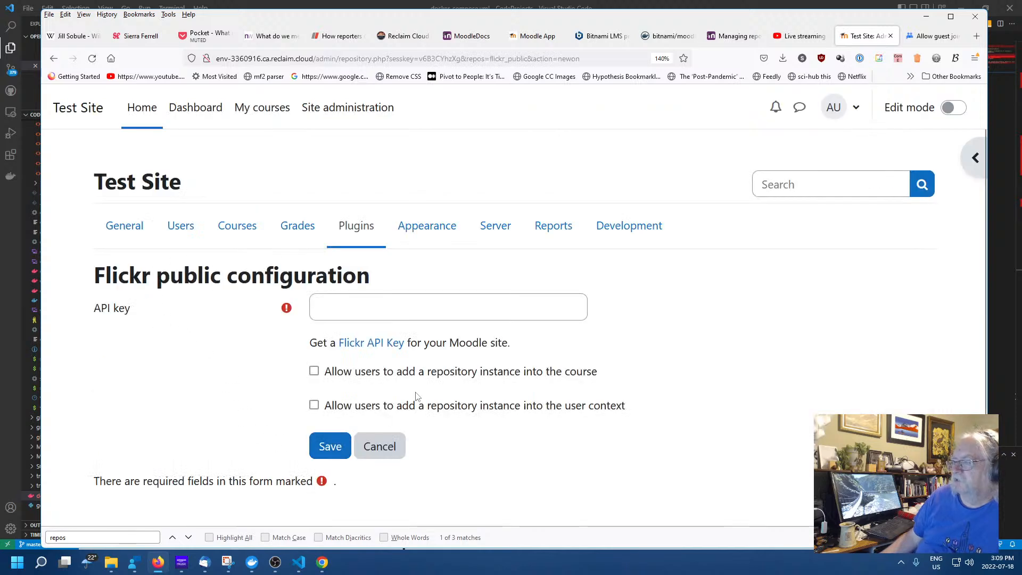
key("alt+Left")
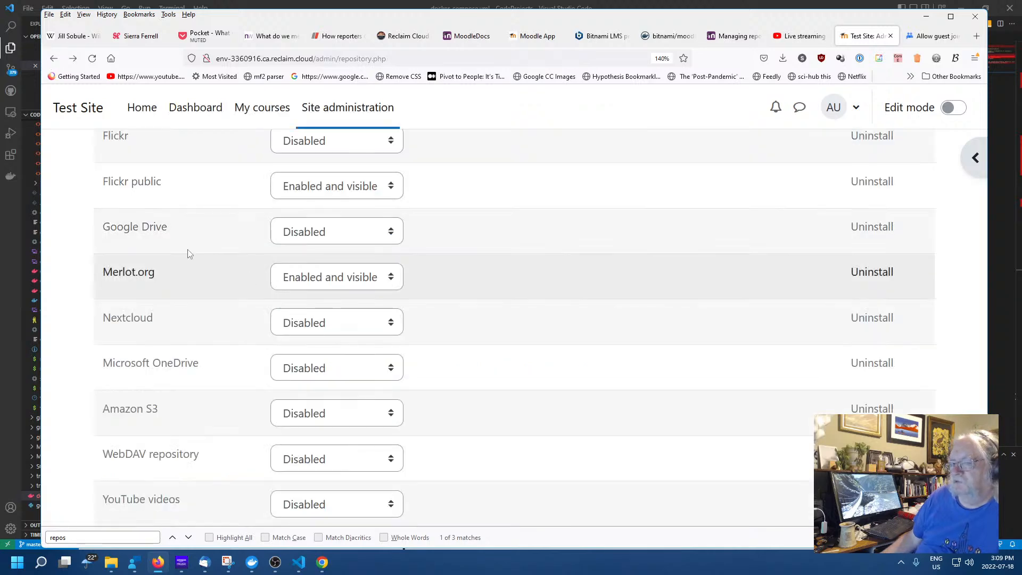
scroll(66, 279, "up", 5)
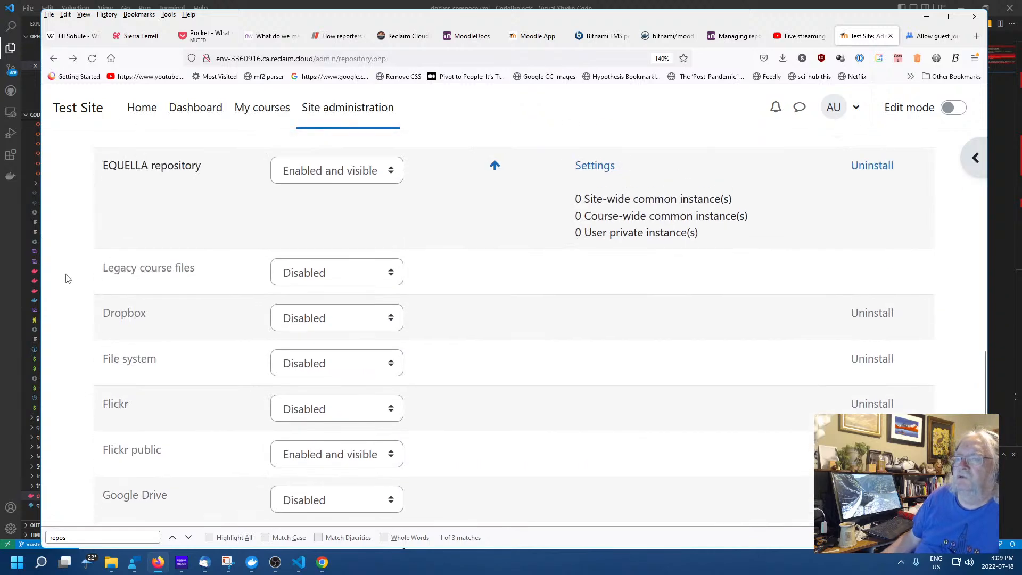
scroll(68, 278, "down", 7)
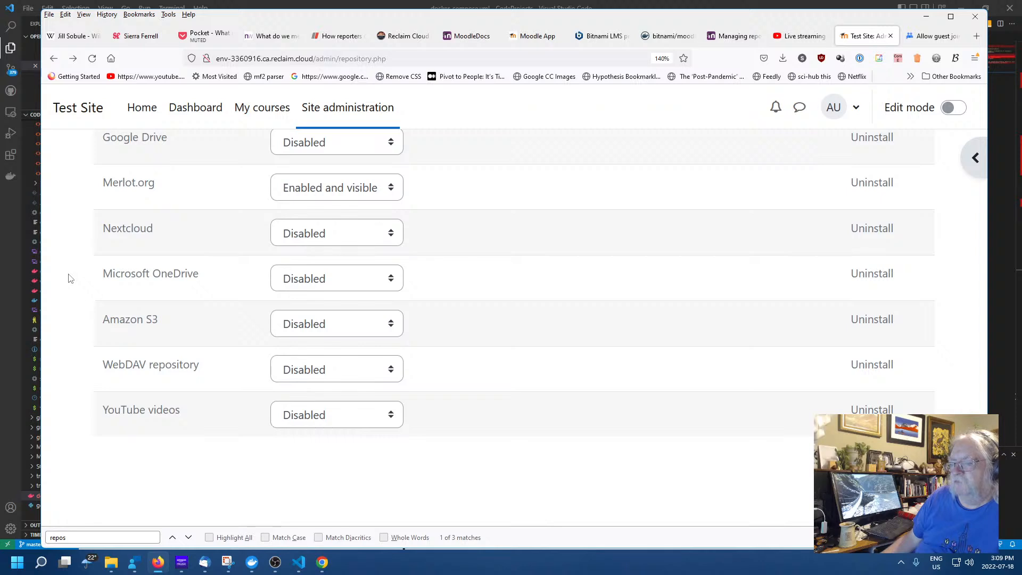
Set YouTube videos to 'Enabled and visible' and return to the repository list
left_click(391, 416)
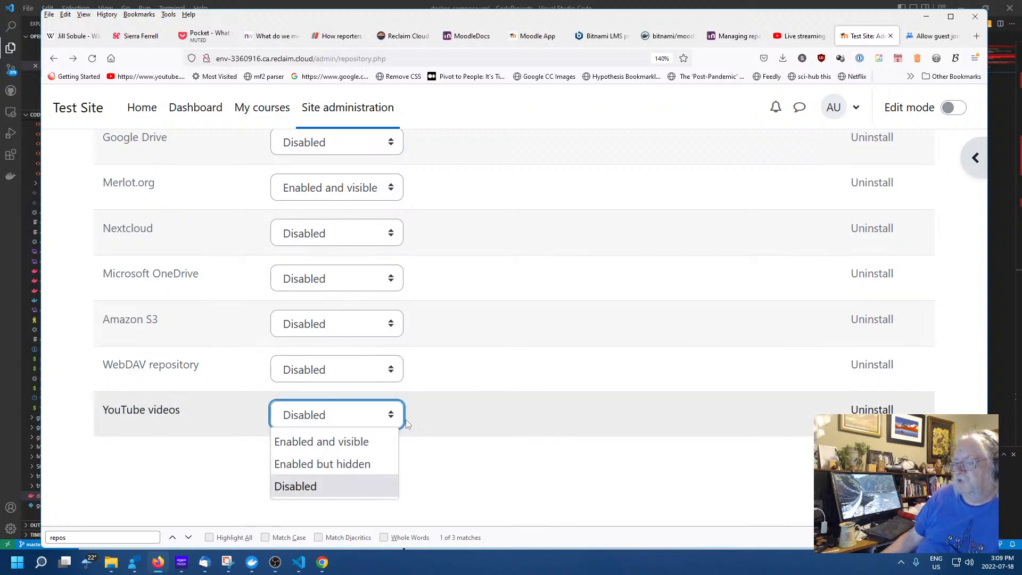
left_click(332, 451)
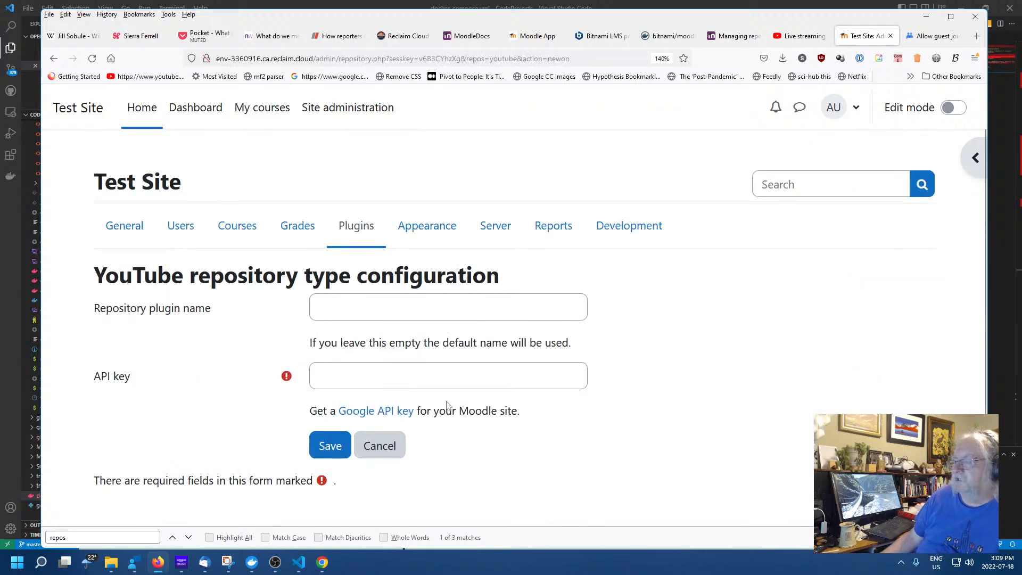
left_click(56, 60)
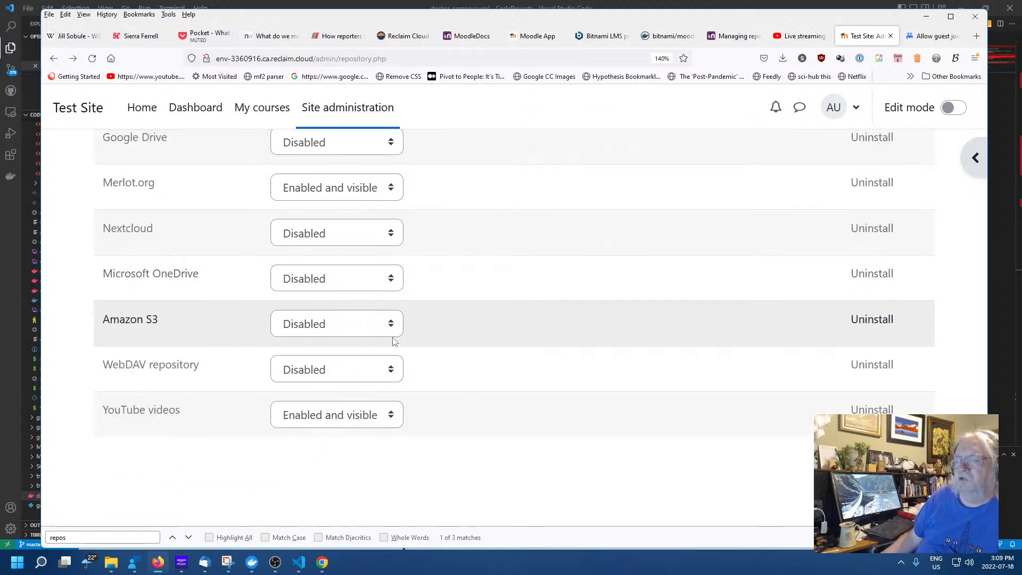
scroll(399, 341, "up", 6)
scroll(122, 334, "up", 4)
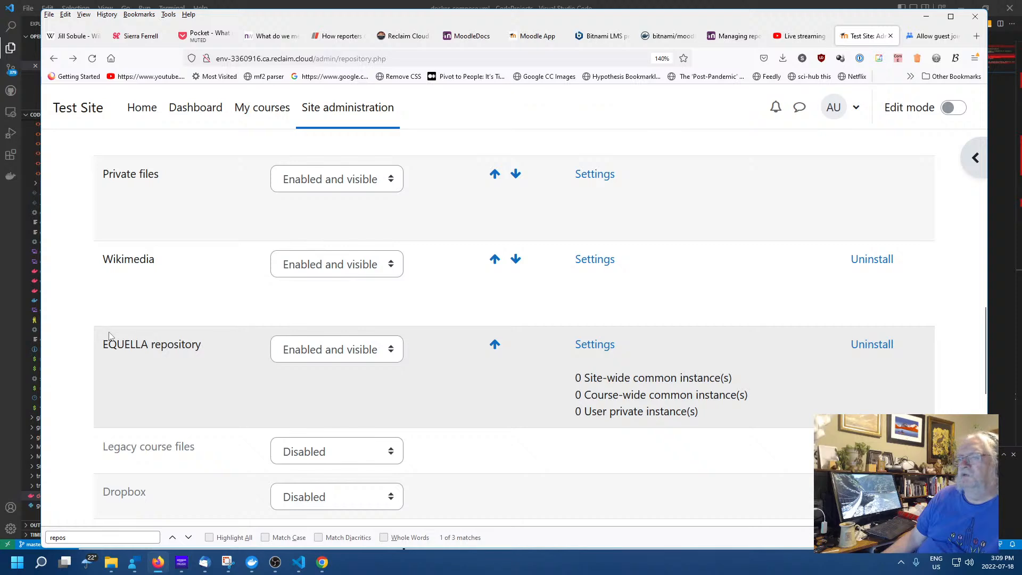
scroll(109, 336, "up", 15)
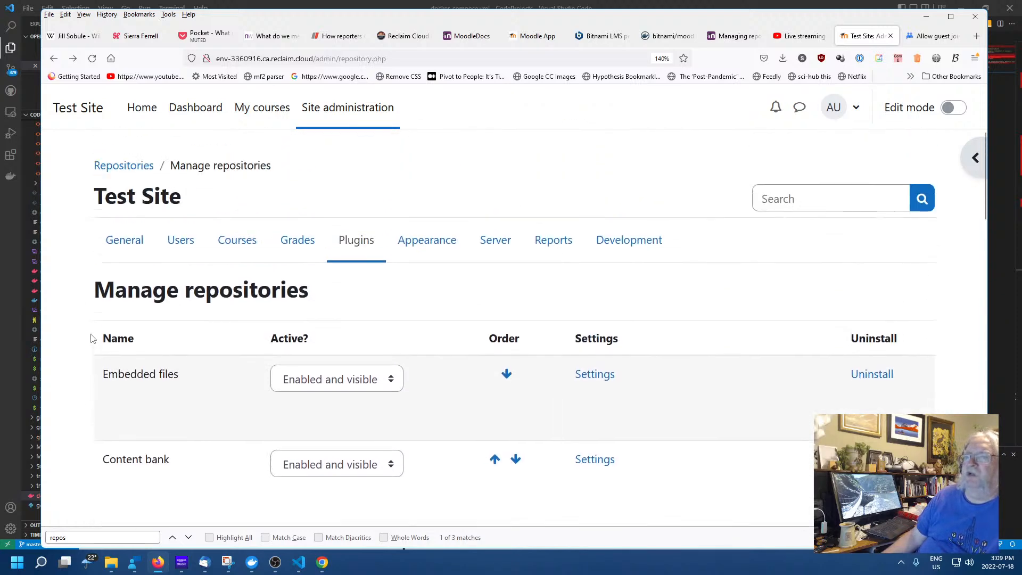
scroll(91, 338, "down", 15)
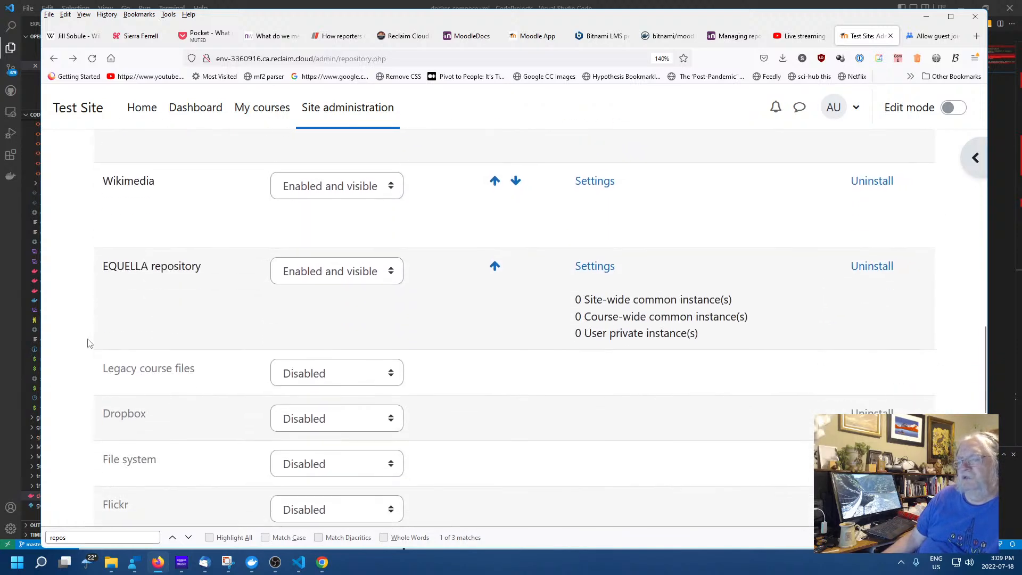
scroll(89, 344, "down", 4)
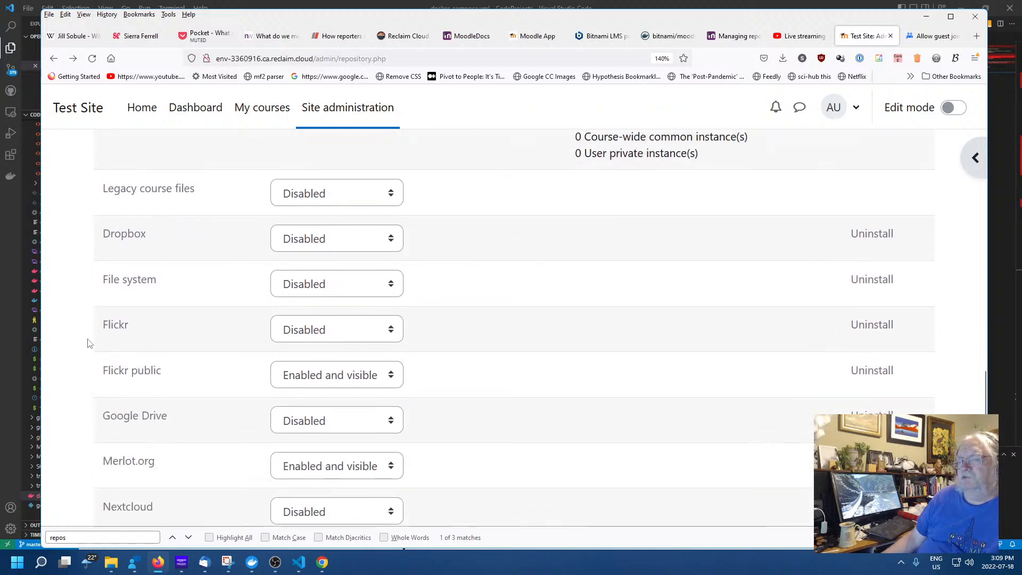
scroll(88, 343, "down", 4)
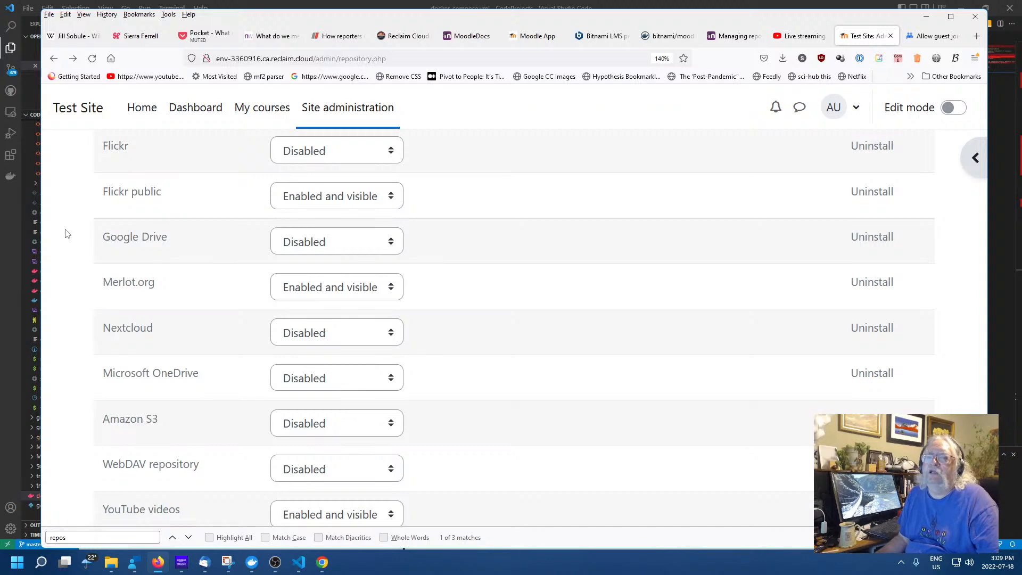
scroll(66, 237, "down", 2)
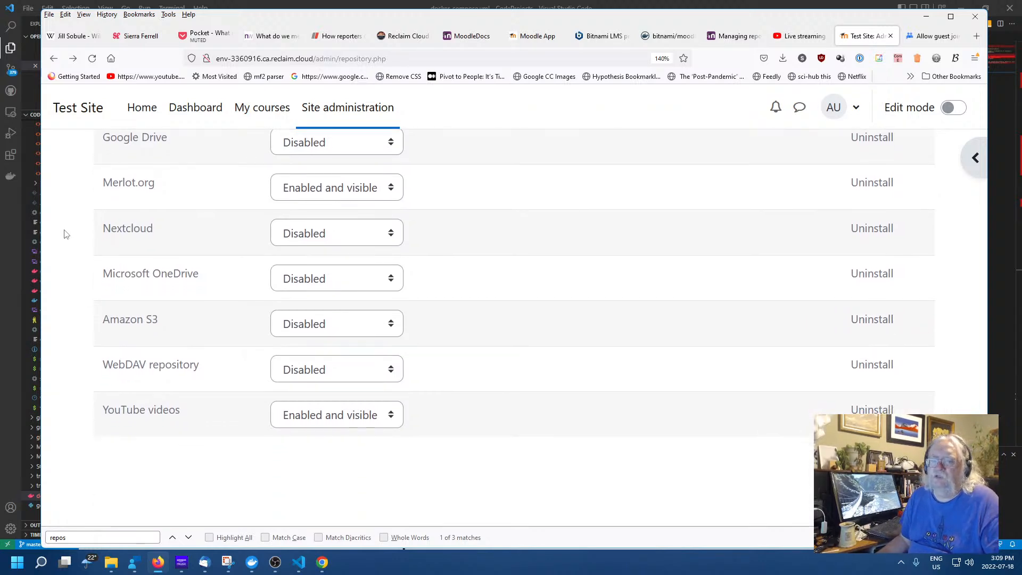
scroll(65, 235, "up", 4)
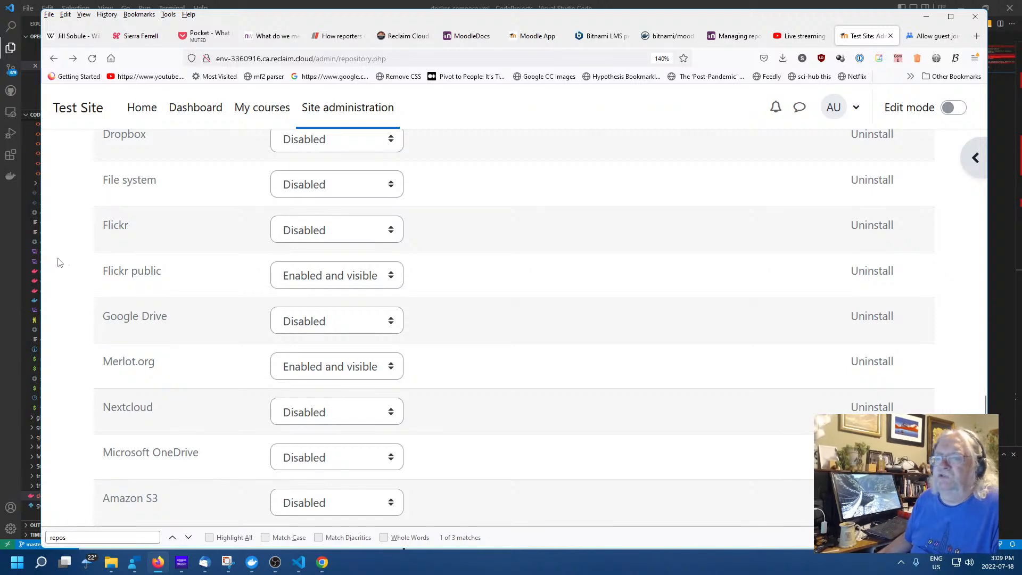
scroll(65, 270, "up", 15)
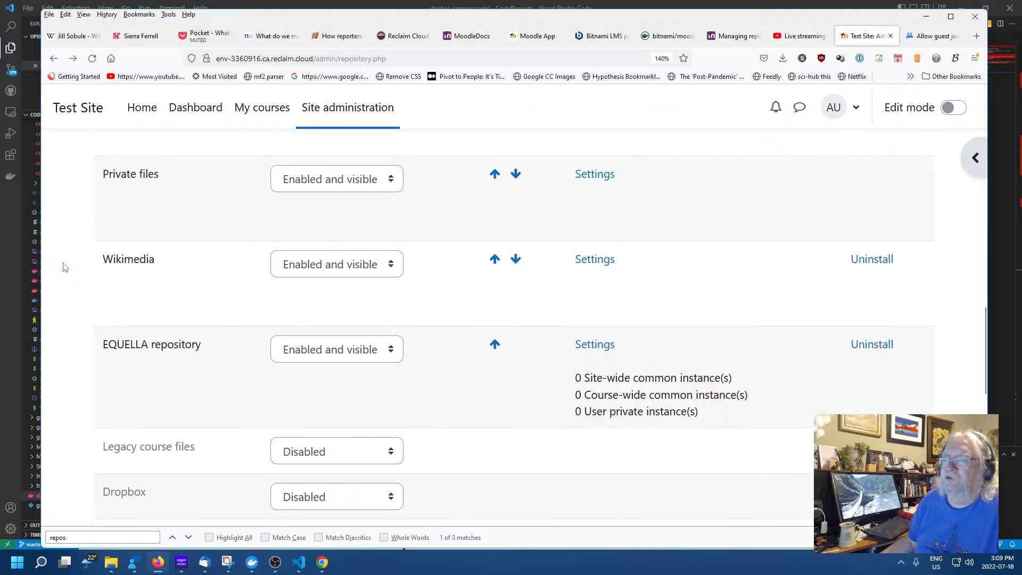
scroll(68, 264, "up", 5)
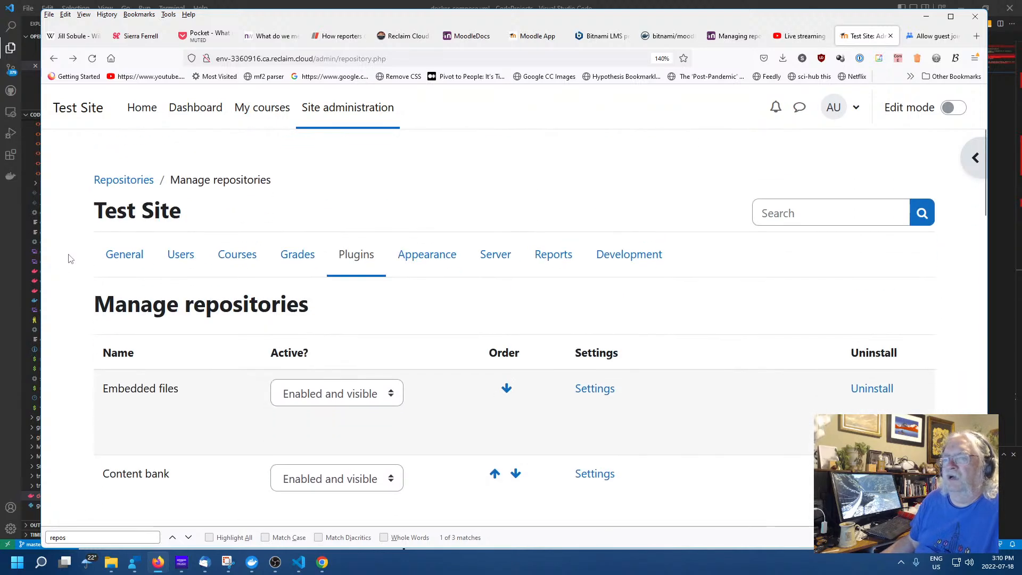
scroll(69, 260, "down", 5)
scroll(77, 254, "up", 3)
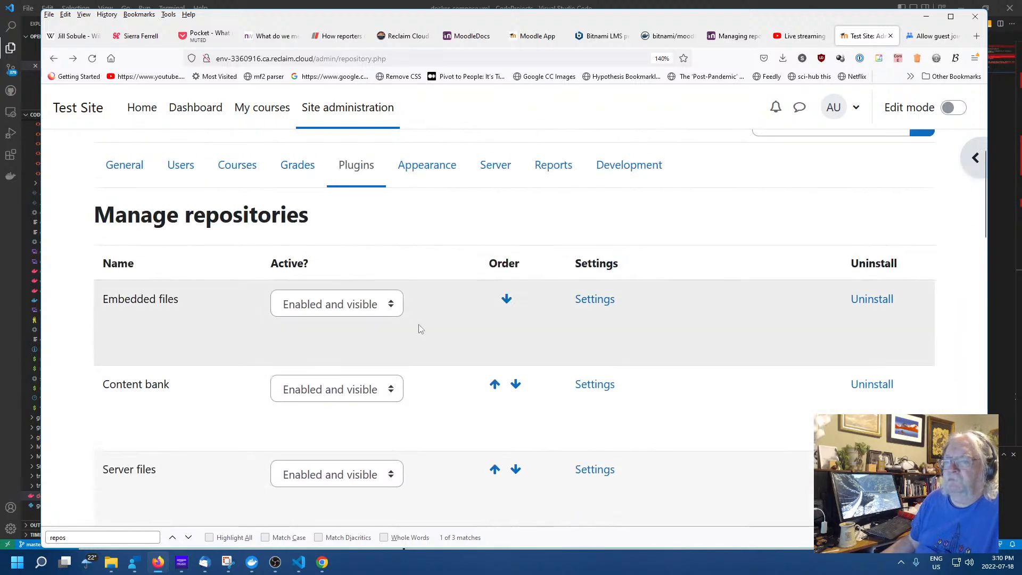
scroll(101, 361, "down", 8)
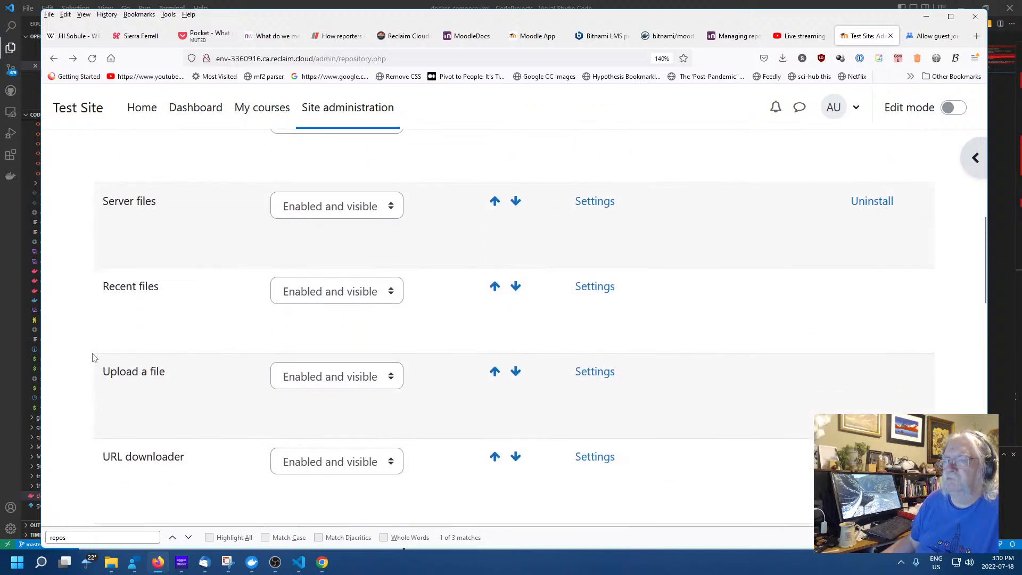
scroll(93, 355, "down", 10)
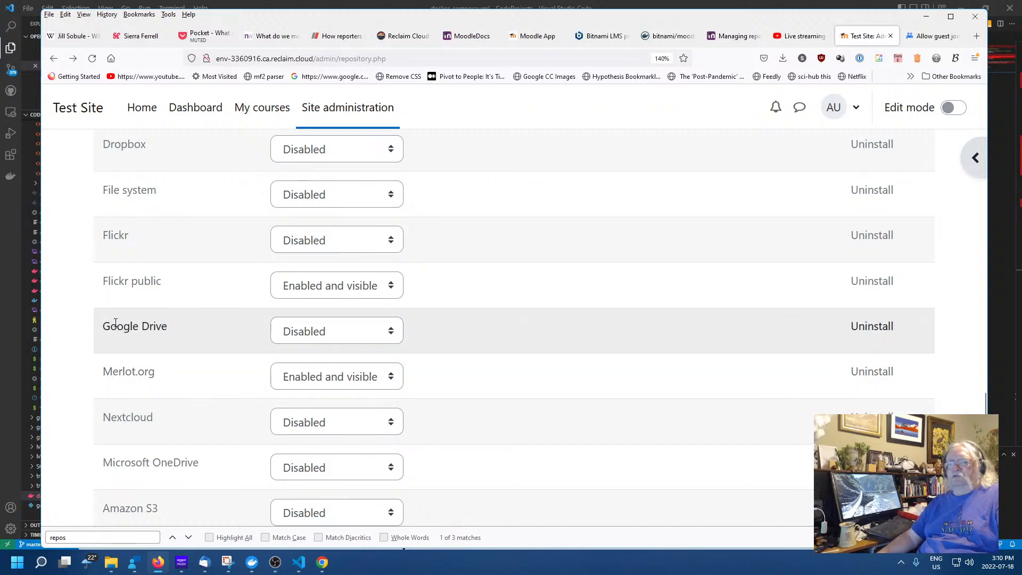
scroll(81, 327, "down", 4)
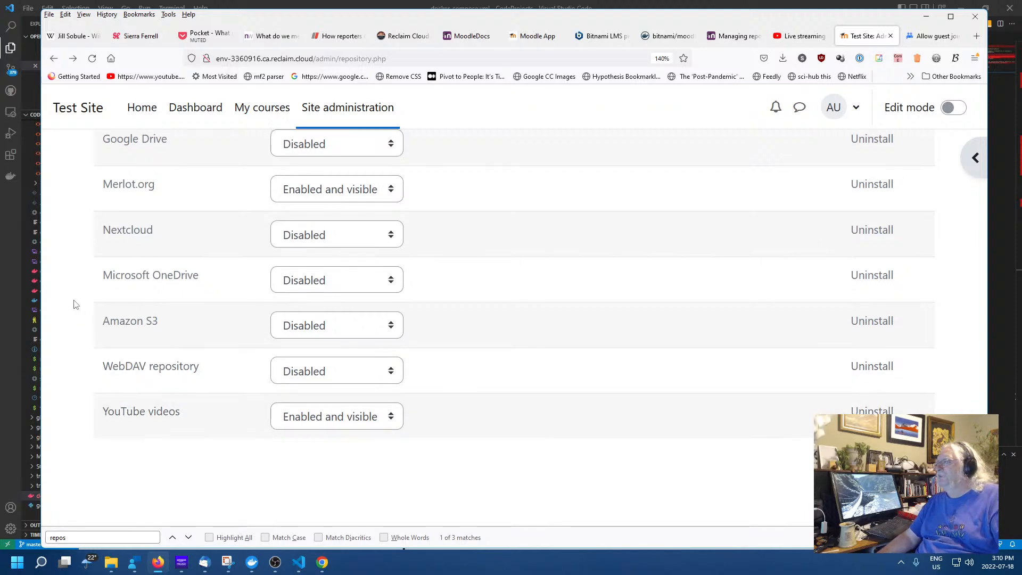
scroll(69, 306, "up", 5)
scroll(65, 309, "up", 5)
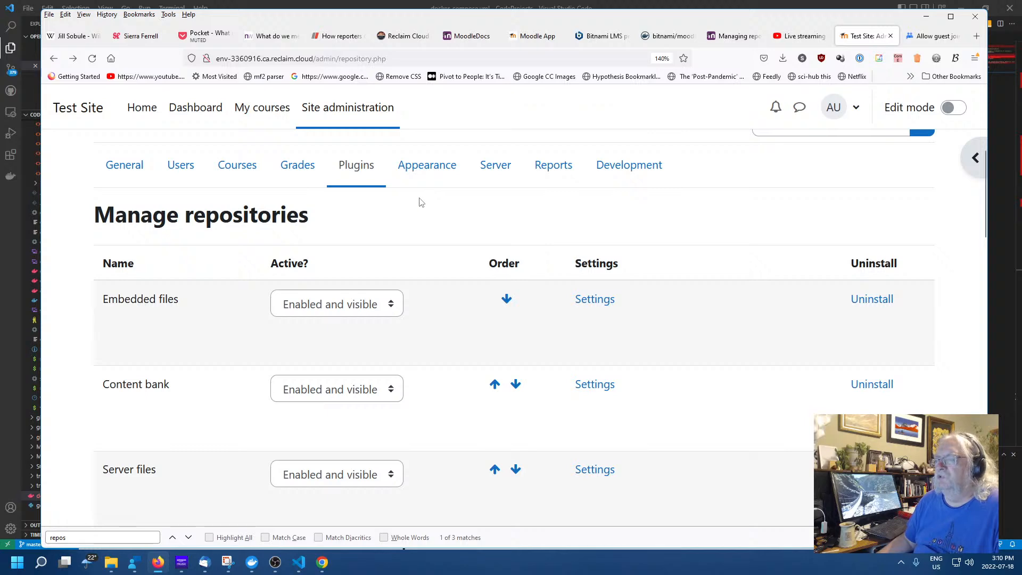
scroll(133, 274, "down", 15)
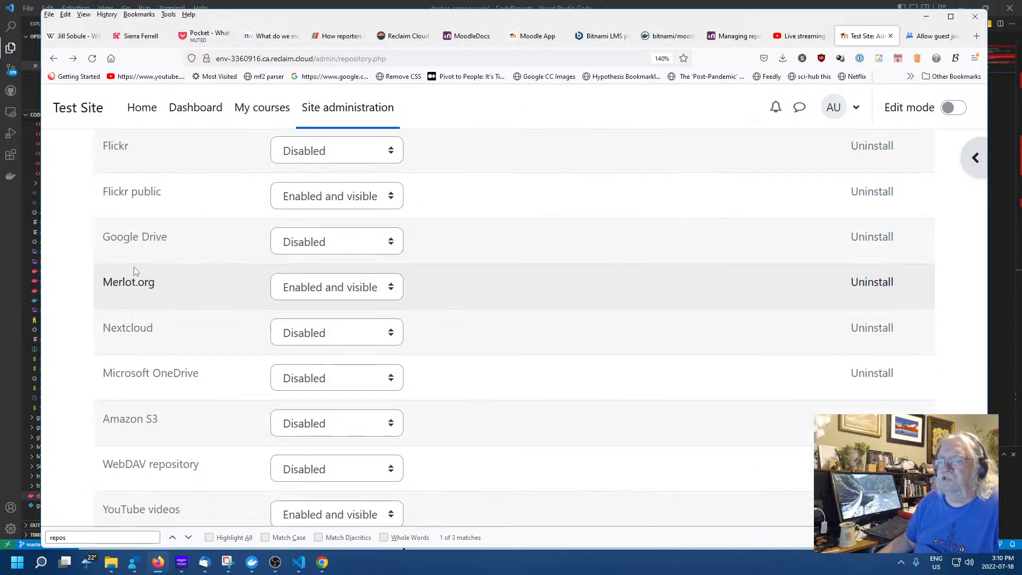
scroll(113, 288, "down", 3)
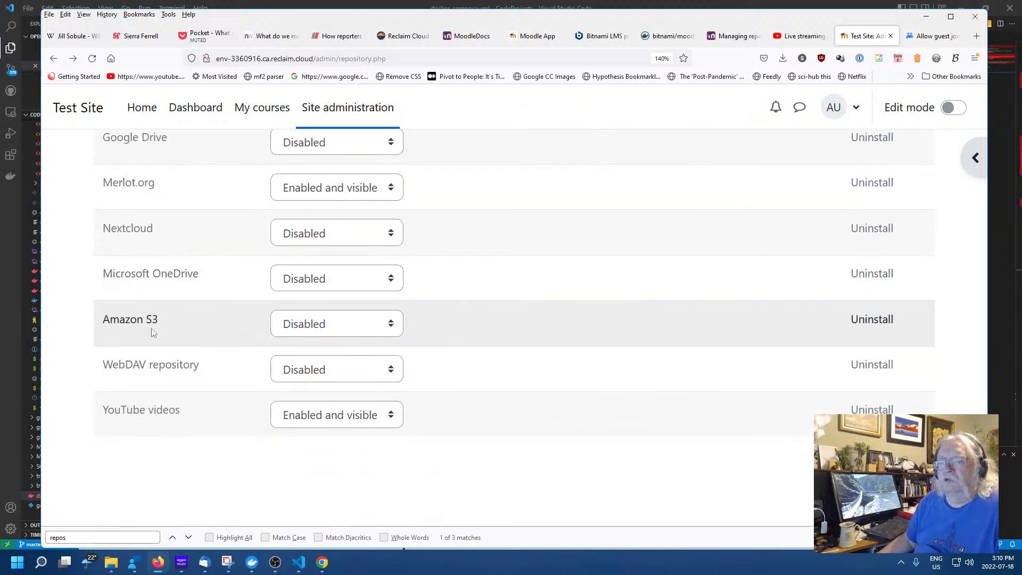
scroll(82, 357, "up", 10)
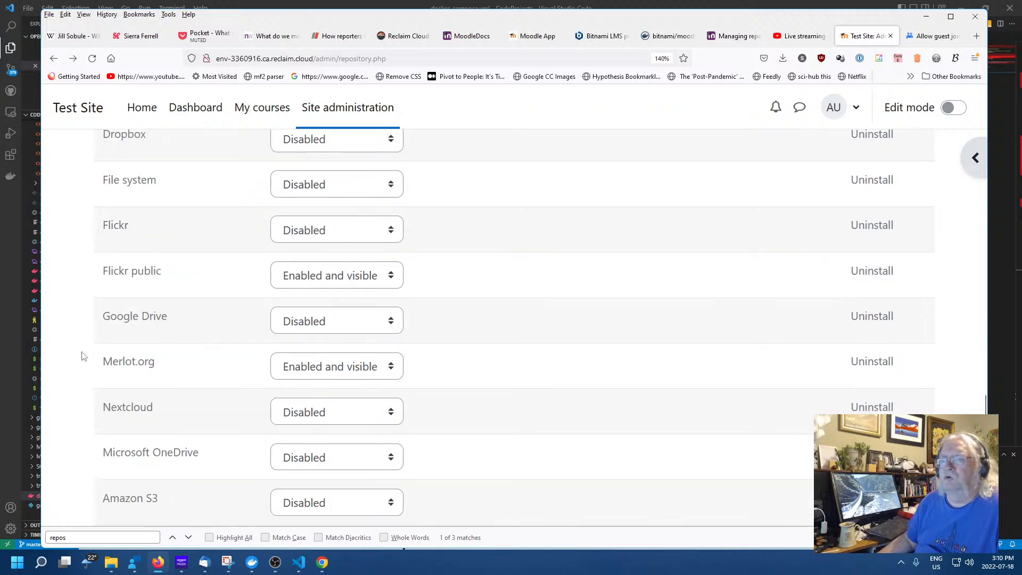
scroll(82, 357, "down", 8)
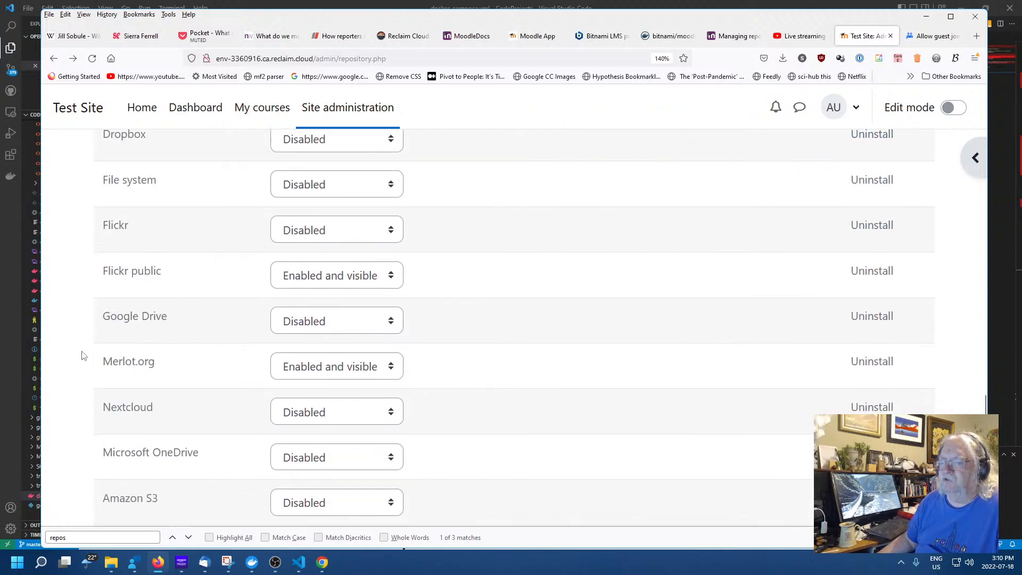
scroll(55, 262, "up", 20)
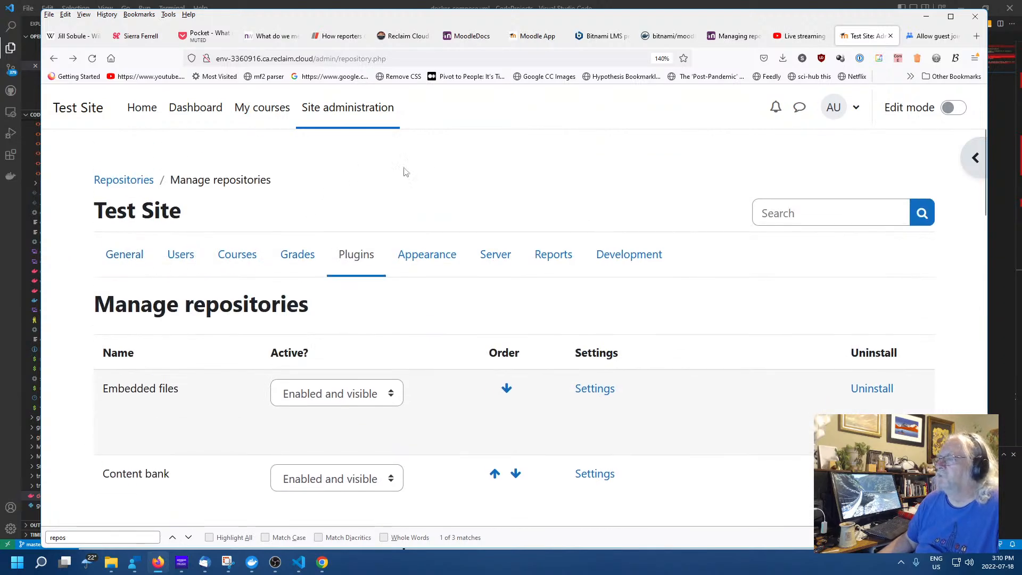
Open Test Course from My courses and turn Edit mode on
left_click(280, 114)
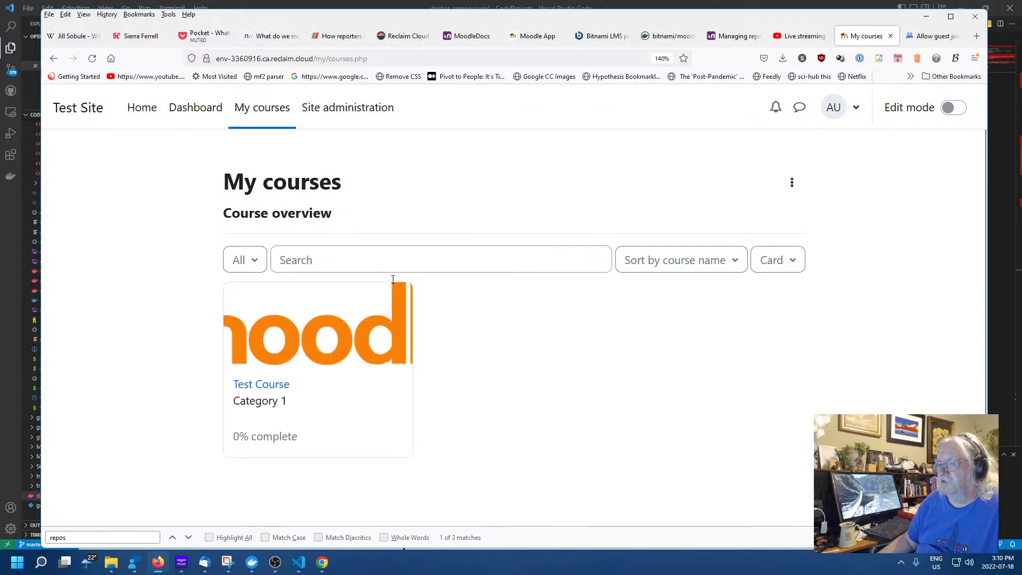
left_click(239, 387)
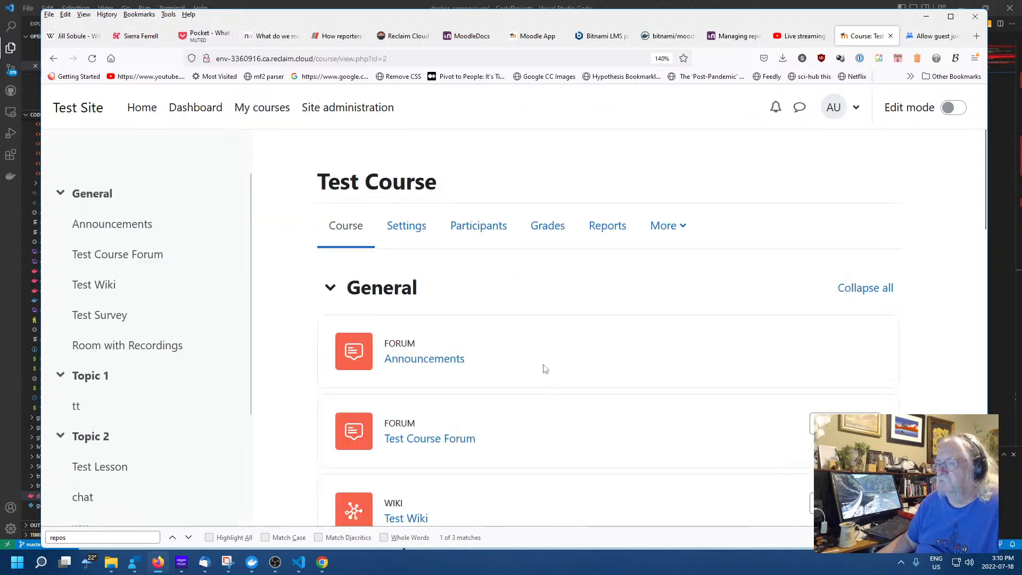
left_click(949, 108)
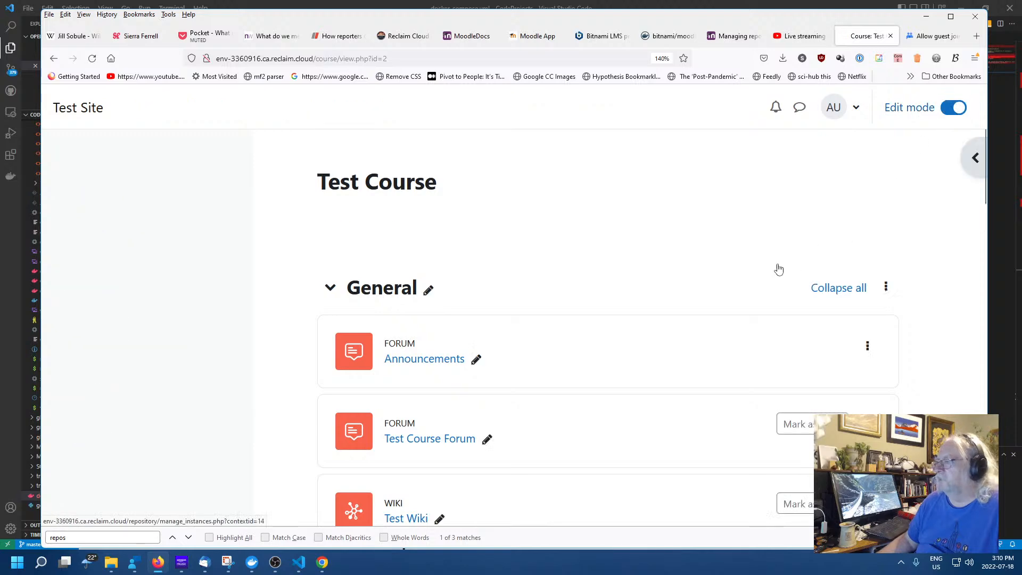
Open the Add an activity or resource chooser for Topic 1
scroll(531, 316, "down", 6)
scroll(532, 316, "down", 5)
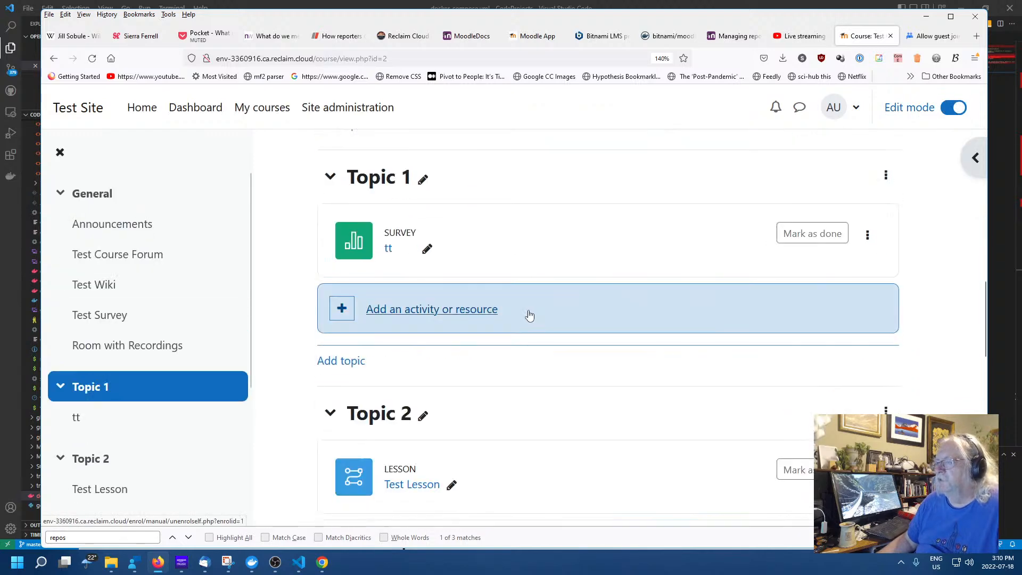
left_click(434, 318)
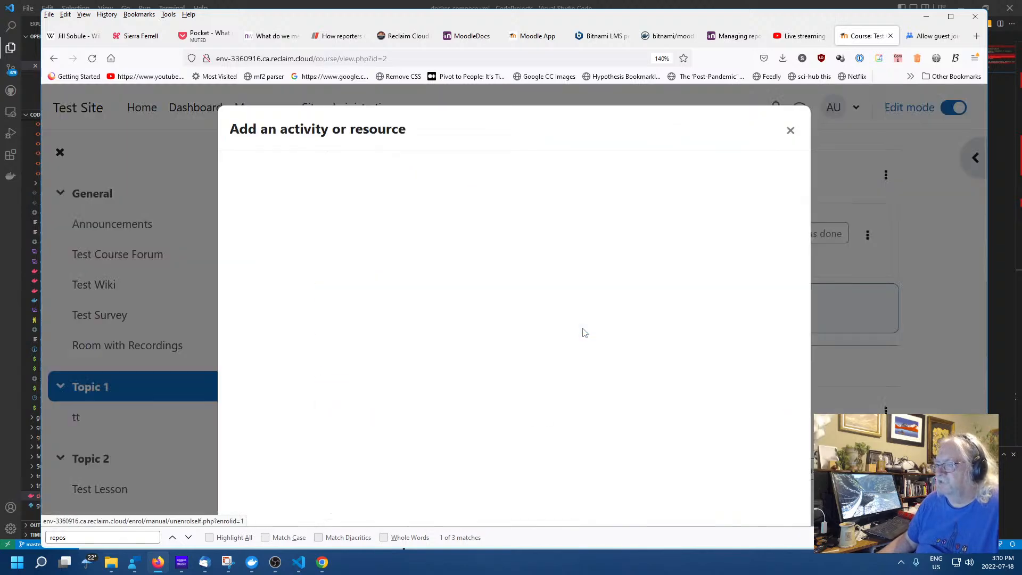
scroll(501, 338, "down", 5)
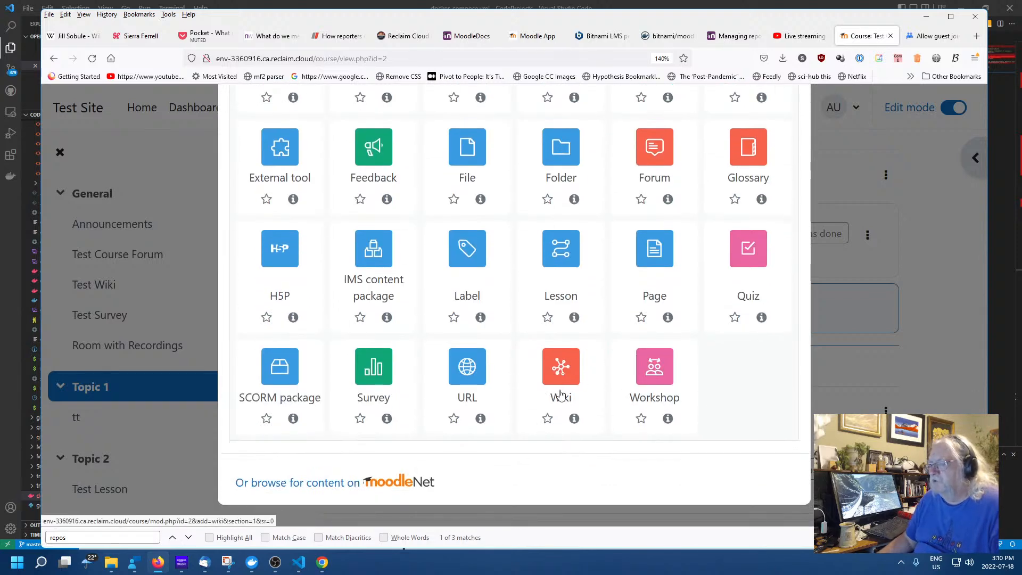
scroll(555, 396, "up", 2)
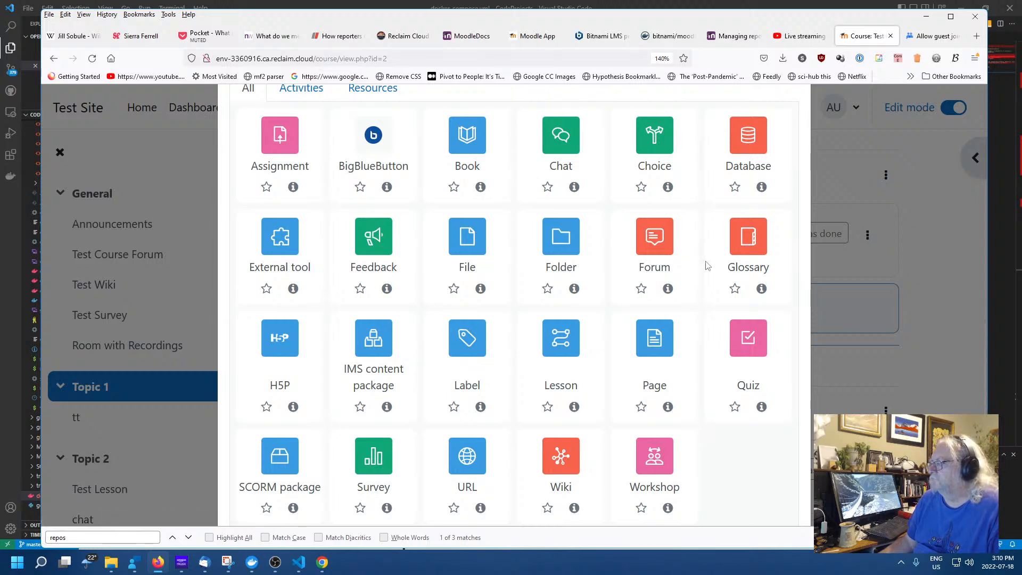
Open the Adding a new URL form for Topic 1, then back out to Test Course
left_click(471, 455)
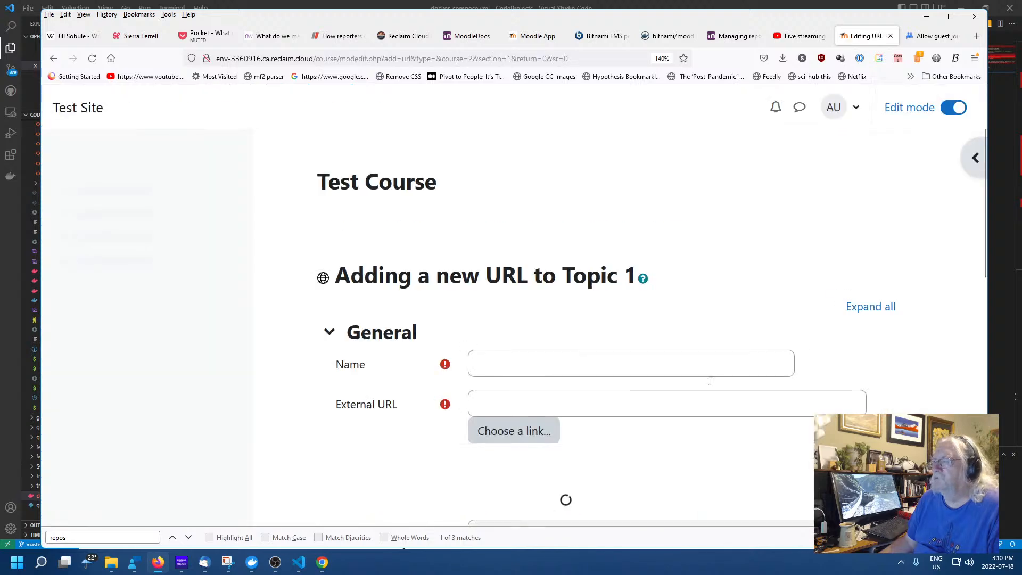
scroll(613, 357, "down", 8)
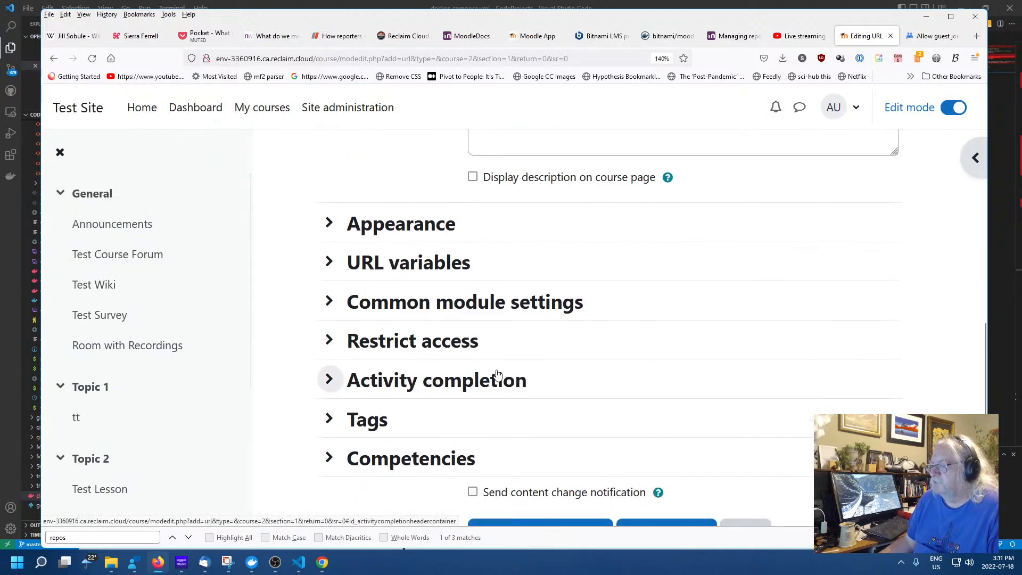
scroll(510, 384, "up", 8)
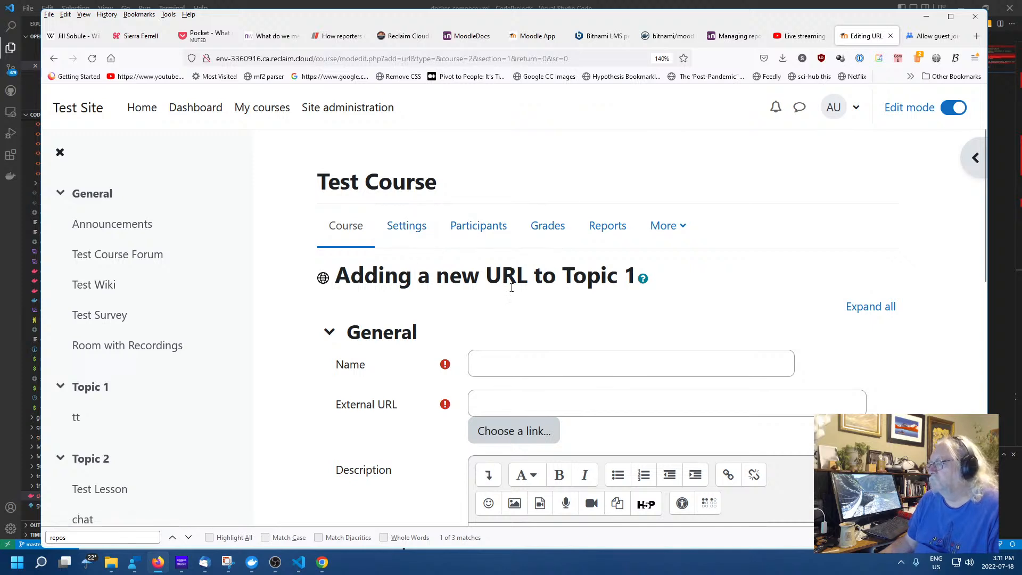
left_click(53, 58)
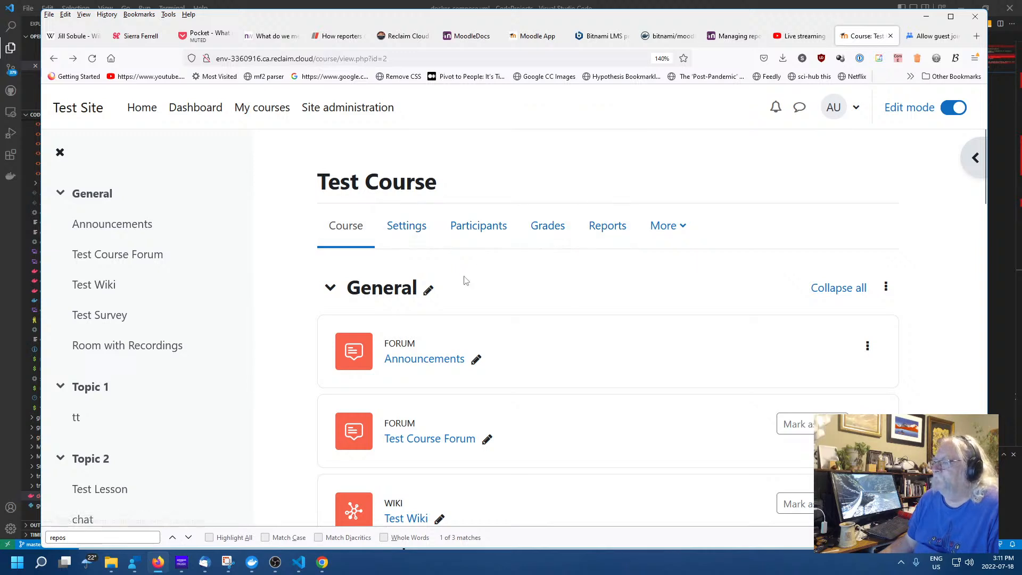
scroll(463, 319, "down", 5)
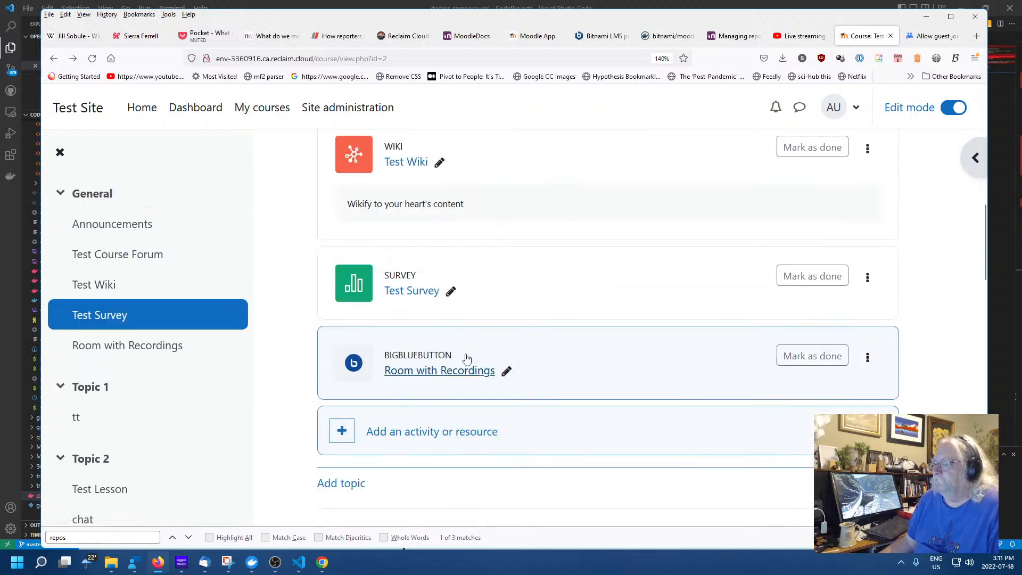
Close the General section's chooser and open the activity chooser for Topic 1 instead
left_click(452, 431)
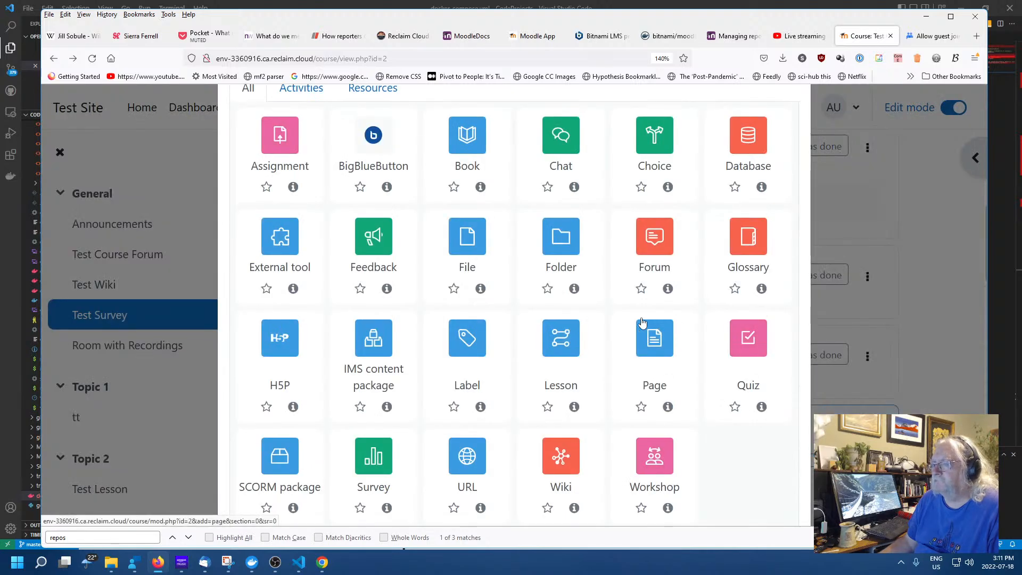
left_click(889, 267)
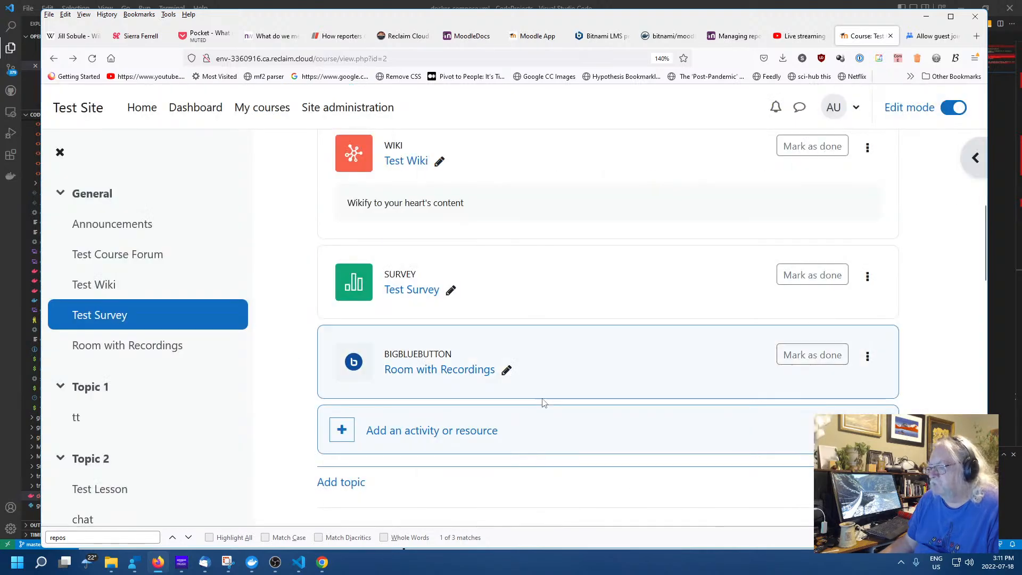
scroll(479, 351, "down", 5)
left_click(440, 305)
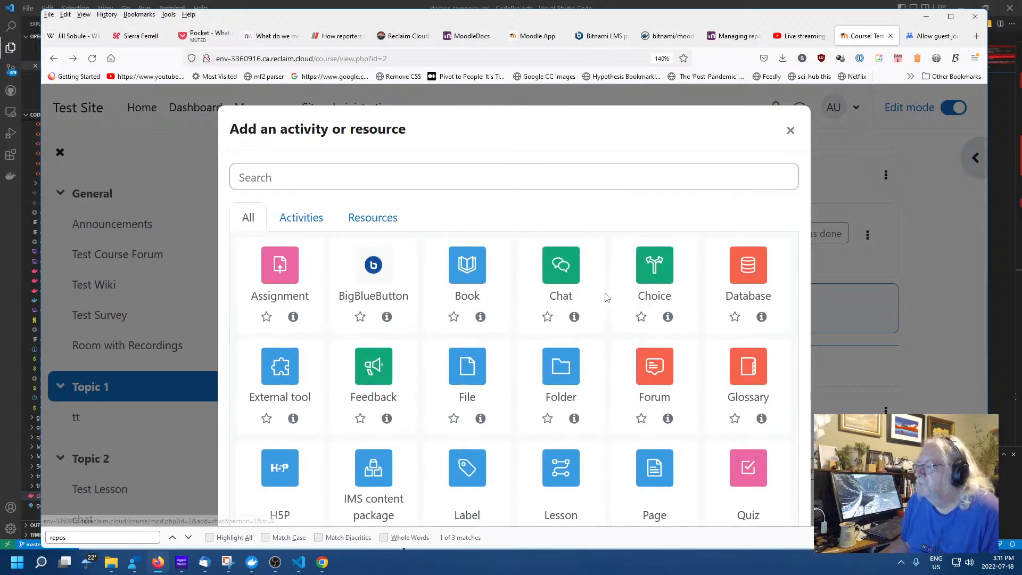
scroll(617, 306, "down", 4)
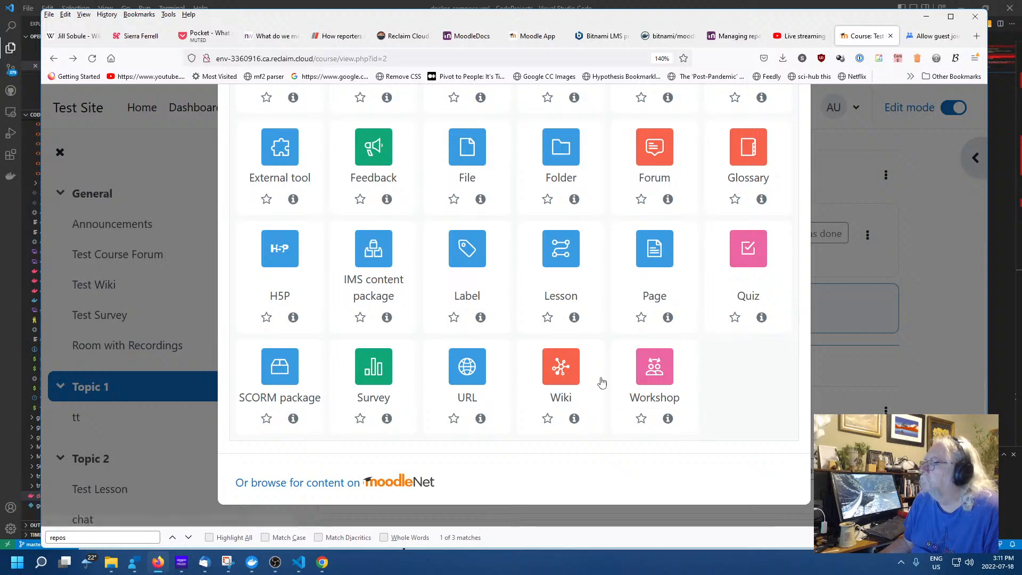
scroll(515, 372, "up", 1)
scroll(516, 371, "down", 1)
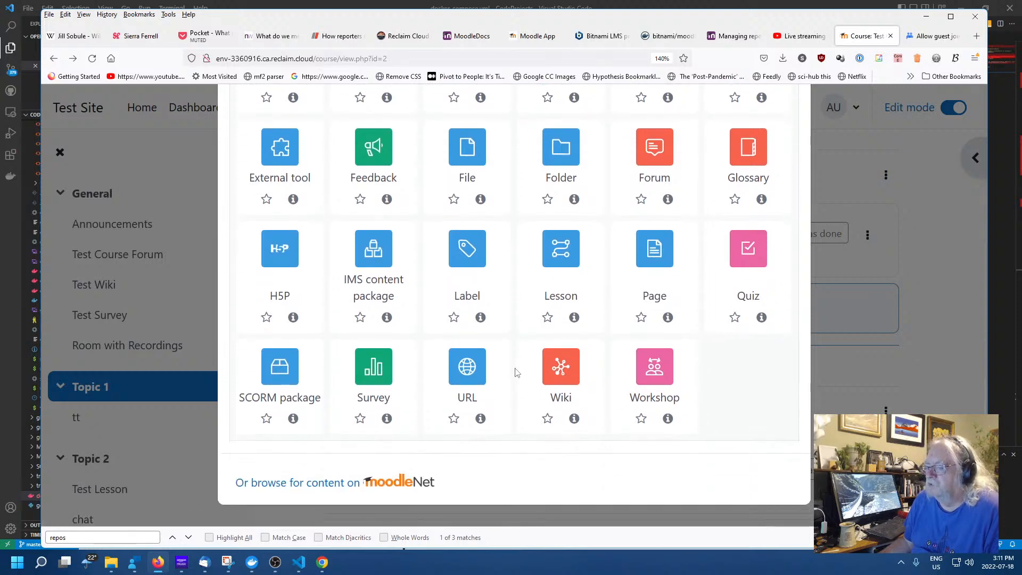
scroll(506, 372, "up", 4)
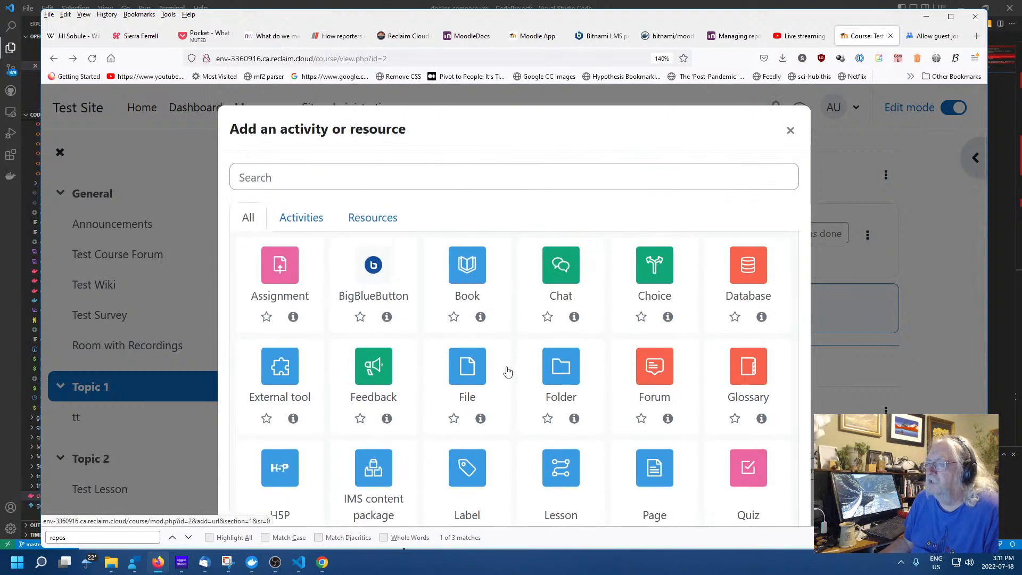
Star and unstar Book, try the Resources and Activities filters, then return to All
left_click(452, 318)
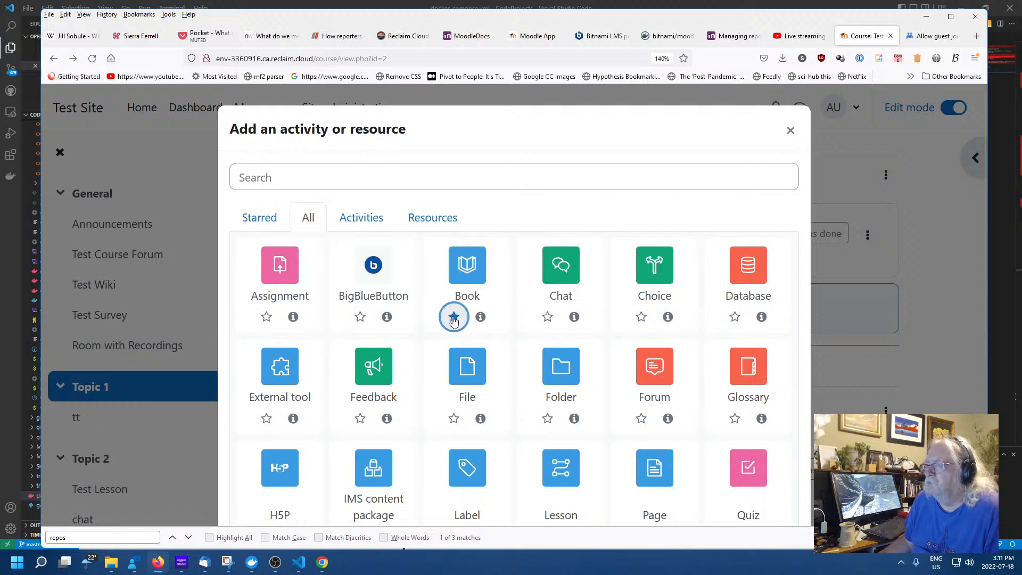
left_click(453, 319)
left_click(359, 217)
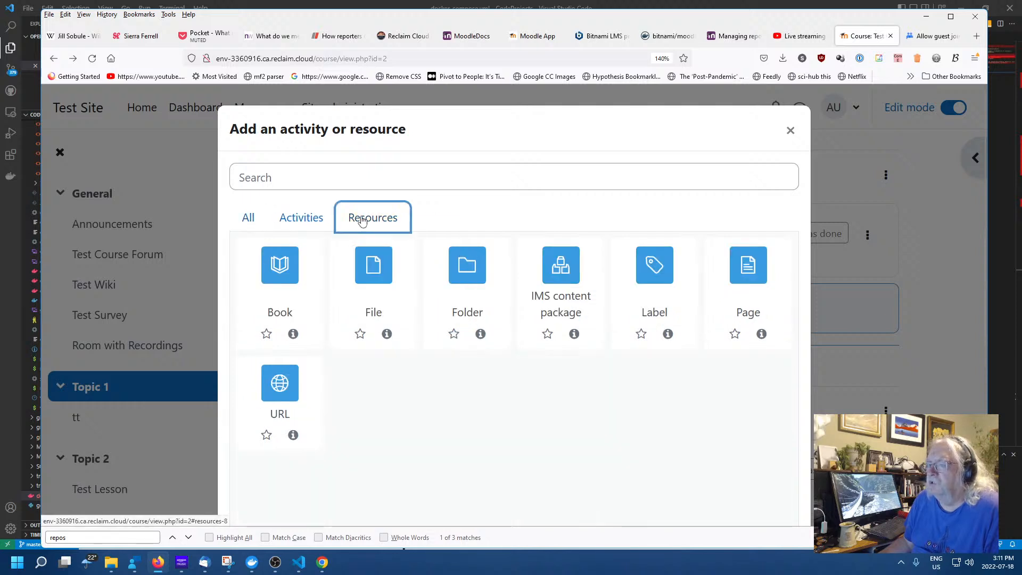
left_click(304, 218)
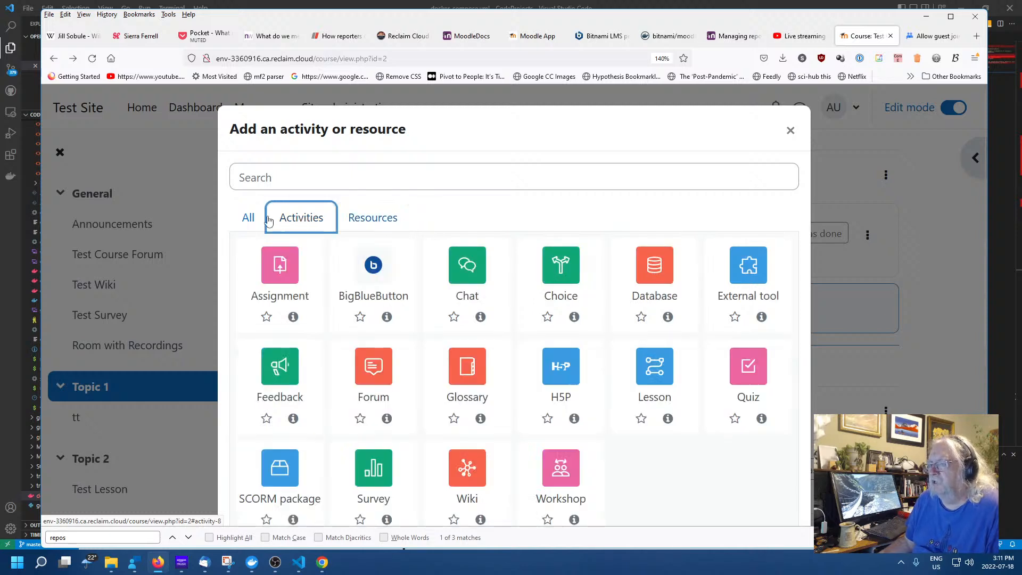
left_click(248, 218)
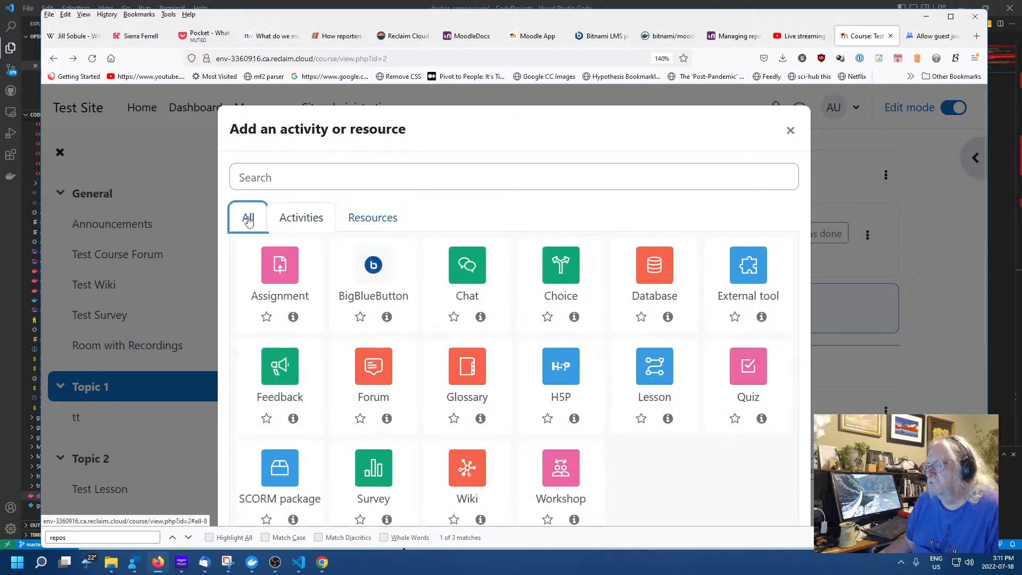
left_click(365, 219)
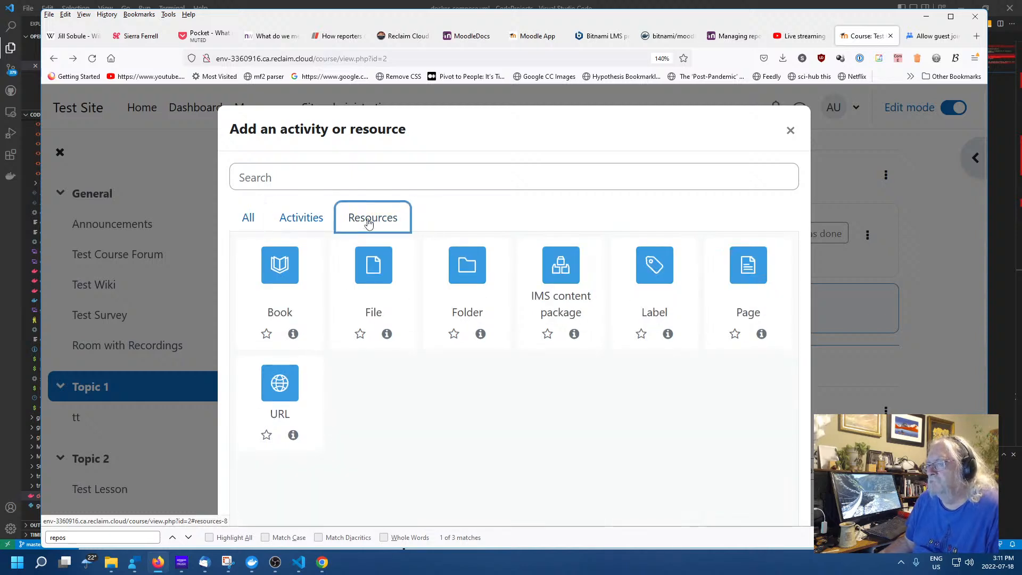
left_click(250, 220)
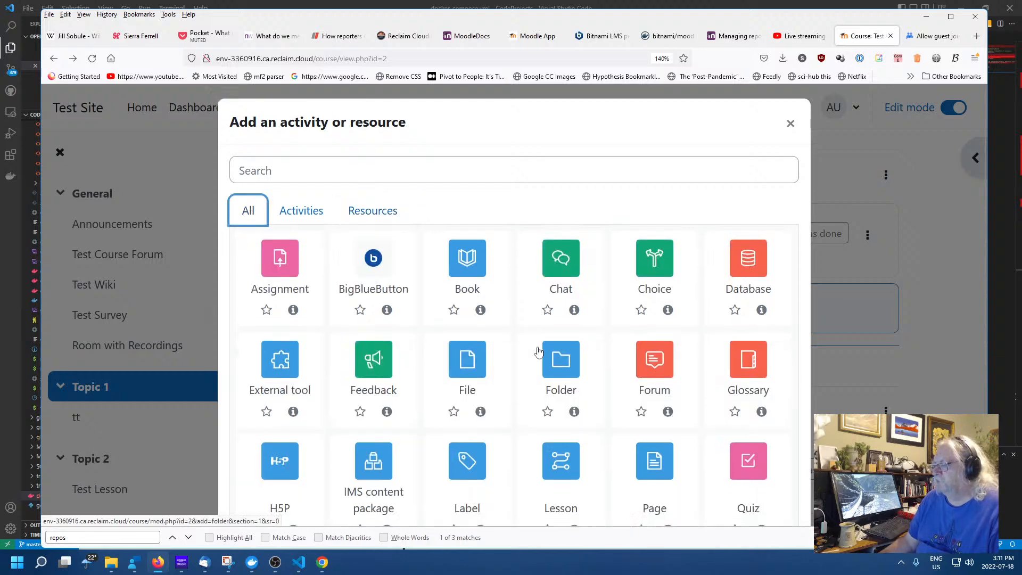
scroll(538, 346, "down", 4)
Start an IMS content package in Topic 1 and browse Server files in its file picker
left_click(393, 291)
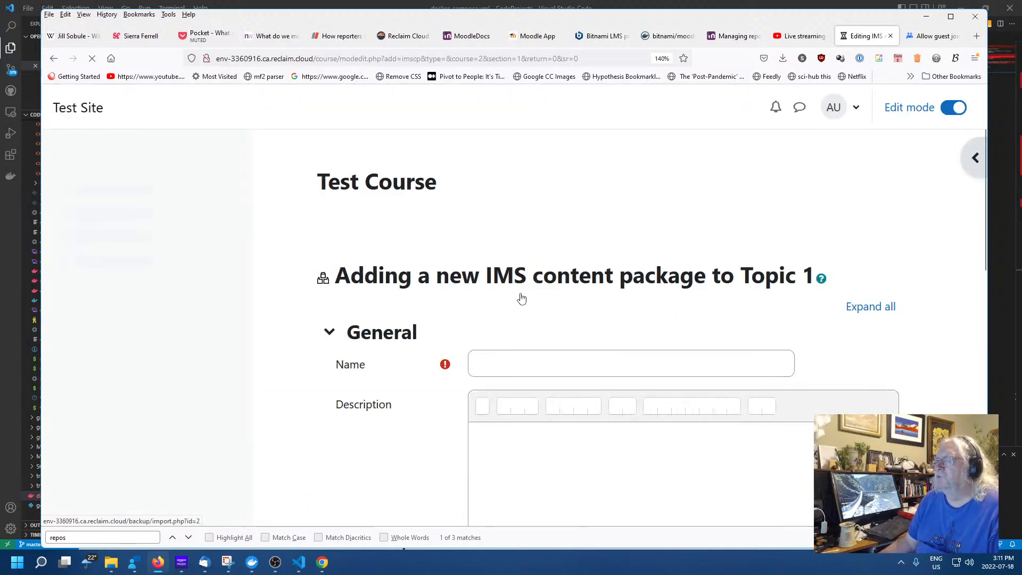
scroll(660, 321, "down", 5)
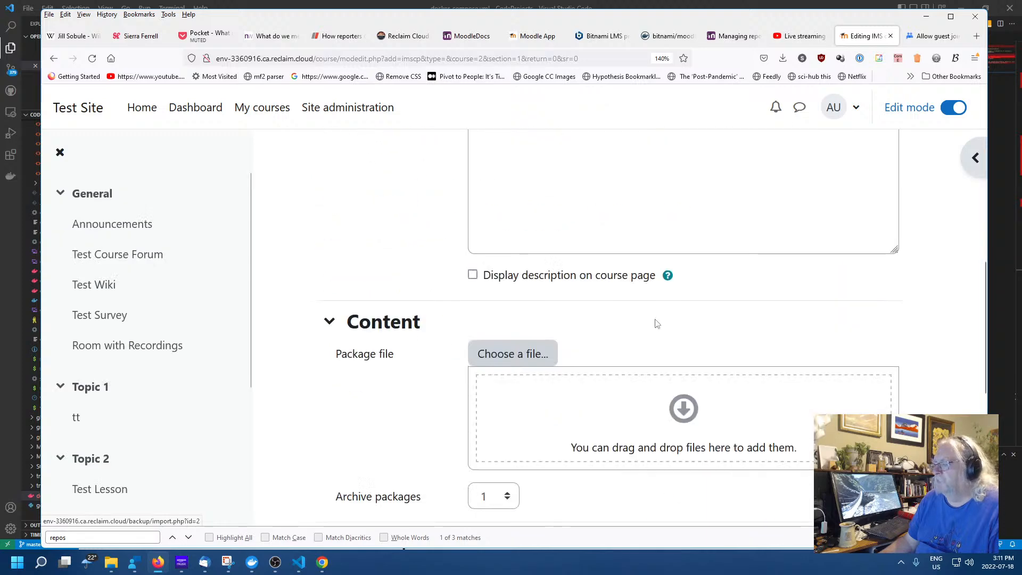
scroll(654, 322, "down", 5)
scroll(652, 330, "up", 4)
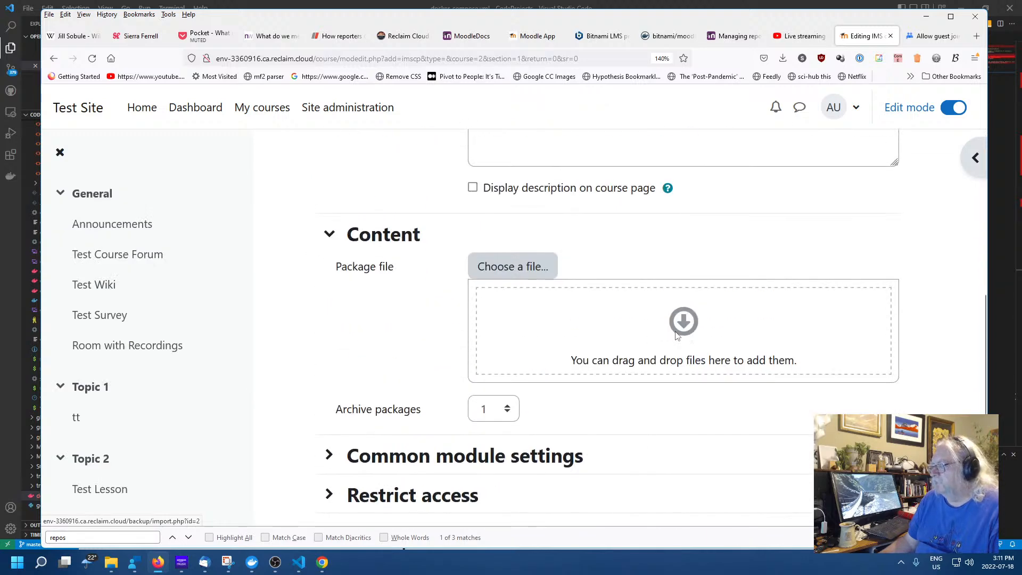
left_click(525, 270)
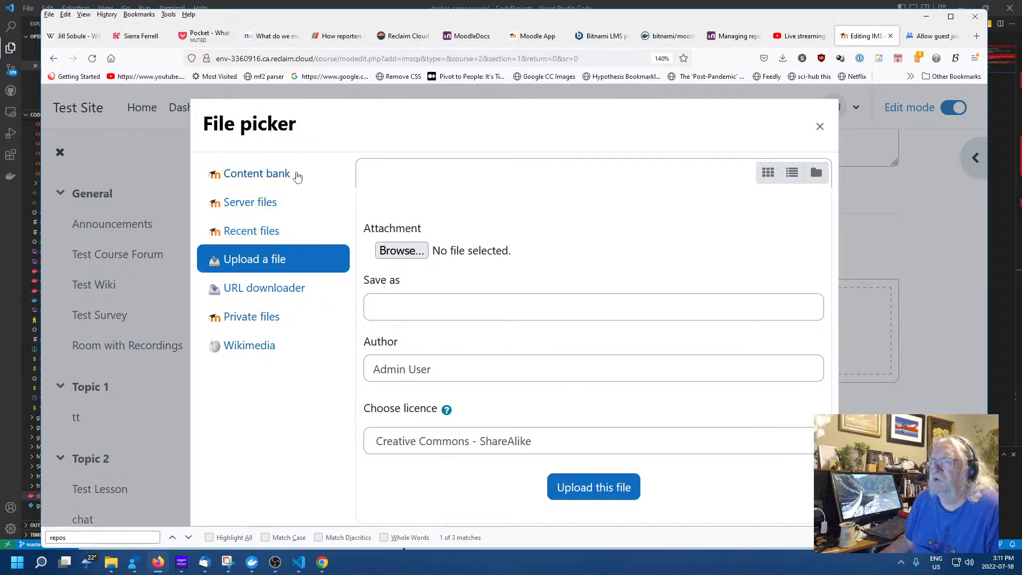
left_click(319, 202)
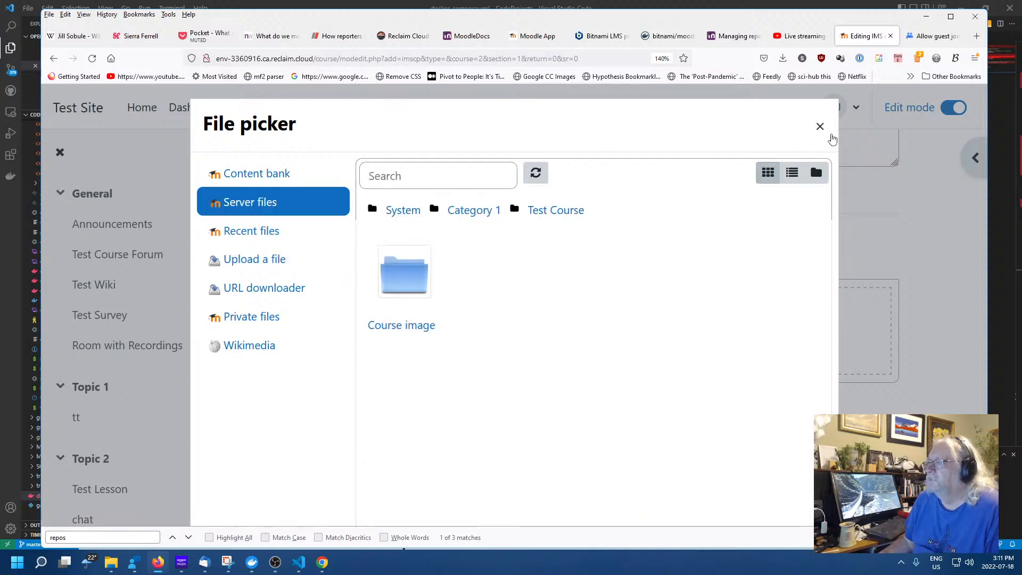
Close the file picker with no package chosen and open the Test Course settings
left_click(825, 133)
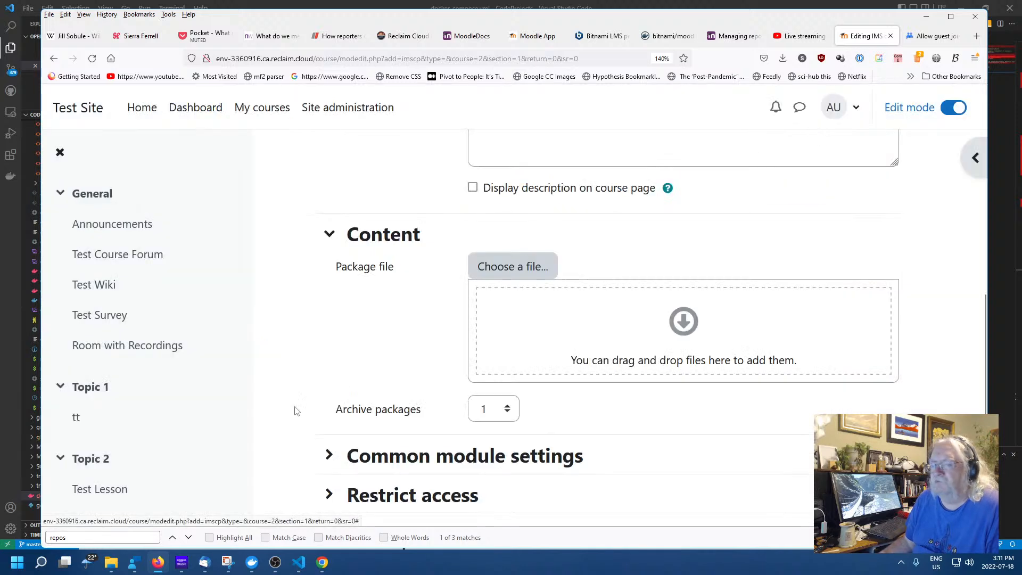
scroll(266, 378, "down", 3)
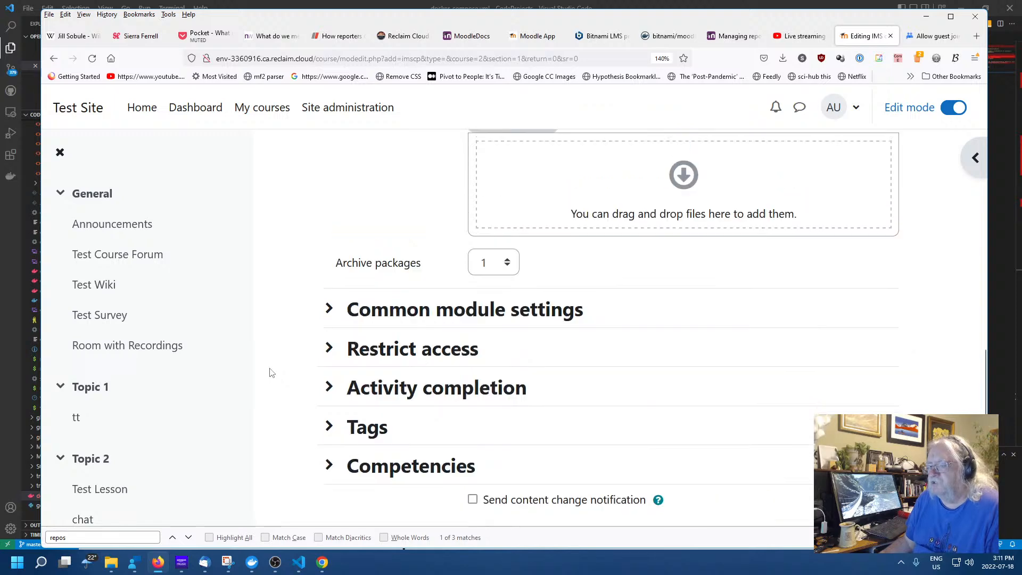
scroll(270, 372, "up", 10)
left_click(412, 237)
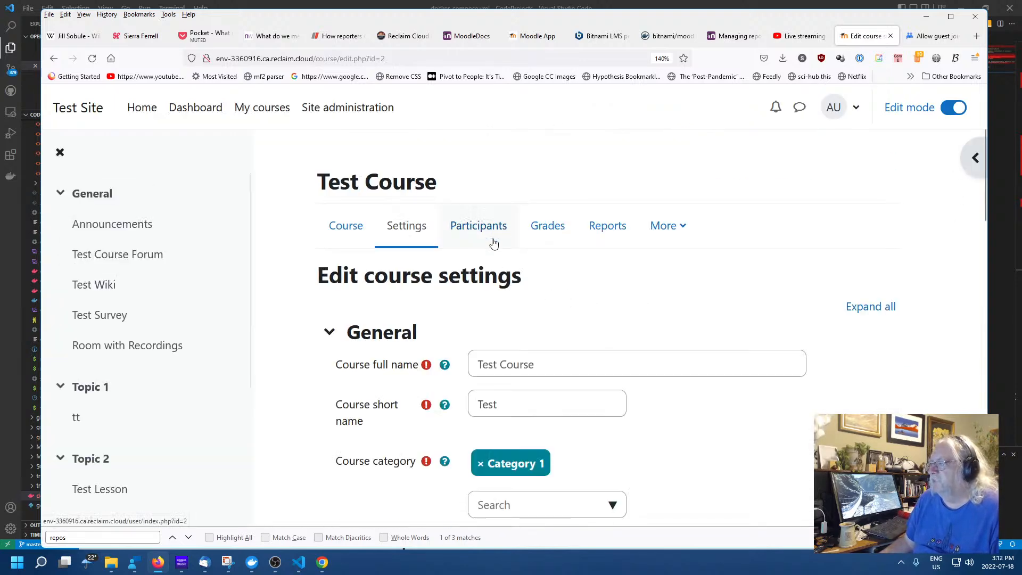
Open the lesson 'Name' under Topic 3 and dismiss its preview notice
scroll(109, 426, "down", 3)
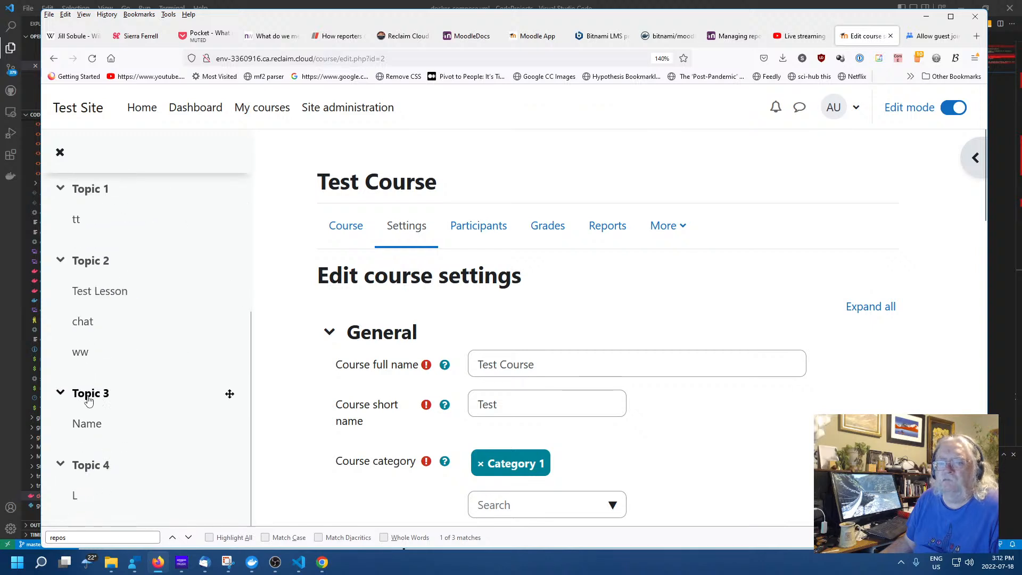
left_click(91, 426)
scroll(577, 308, "down", 3)
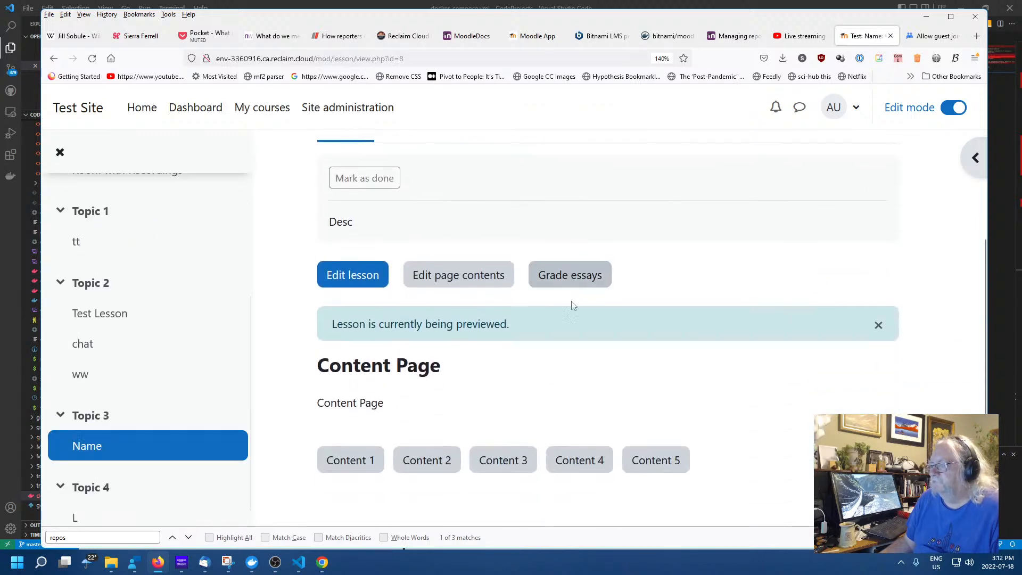
scroll(557, 340, "up", 3)
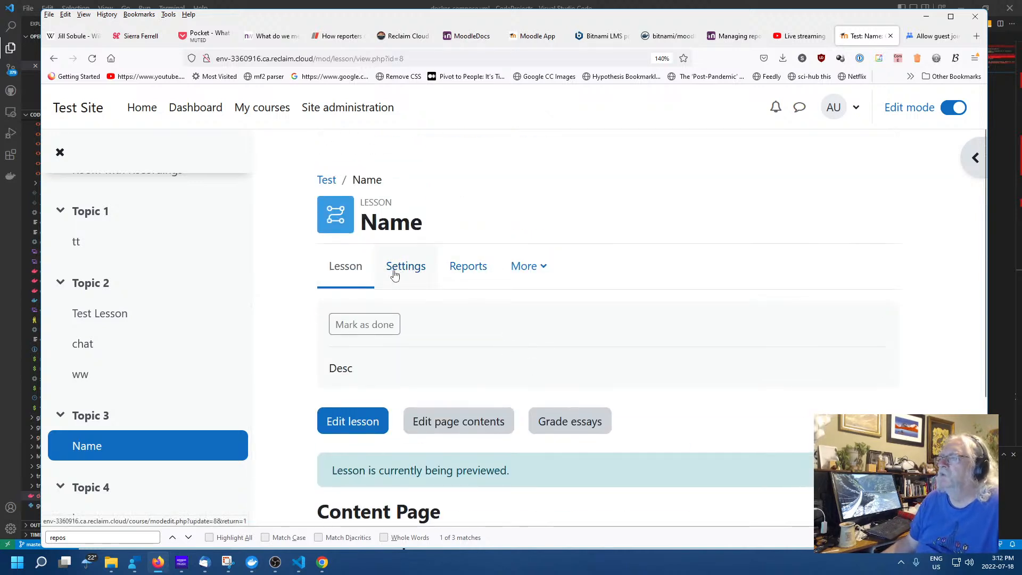
scroll(477, 335, "down", 3)
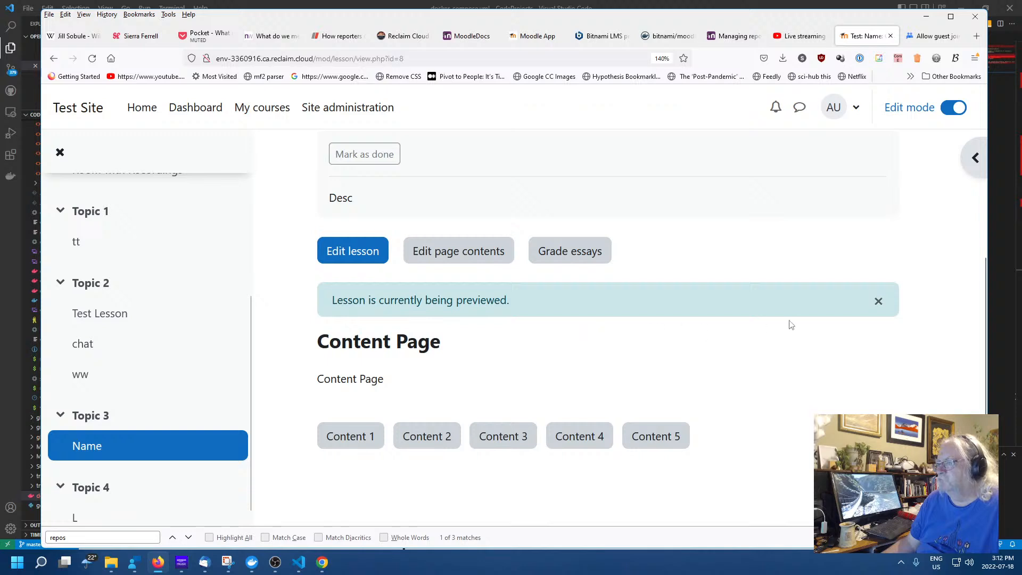
left_click(878, 302)
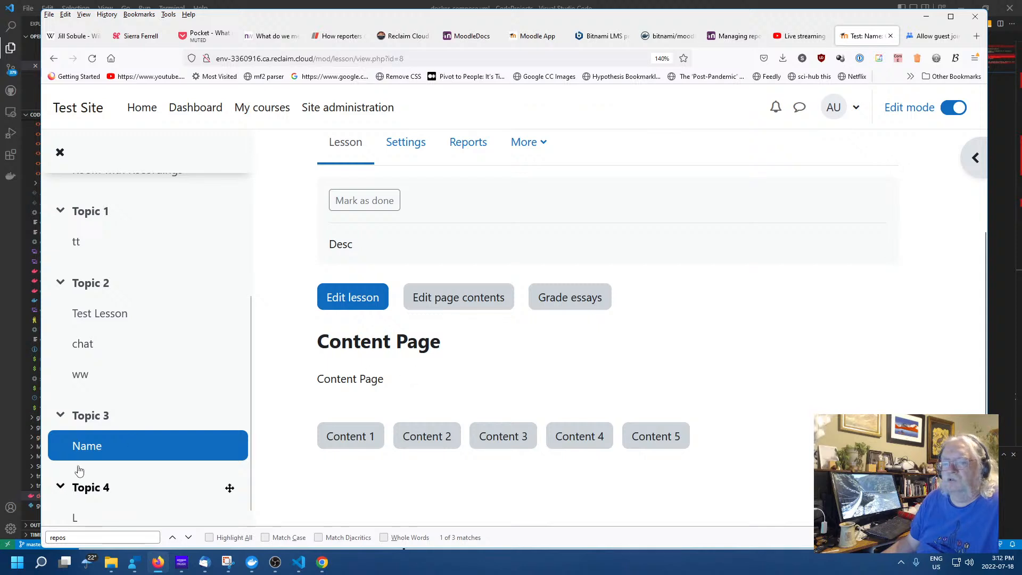
Return to the course at Topic 3 and open the activity chooser for Topic 4
left_click(88, 416)
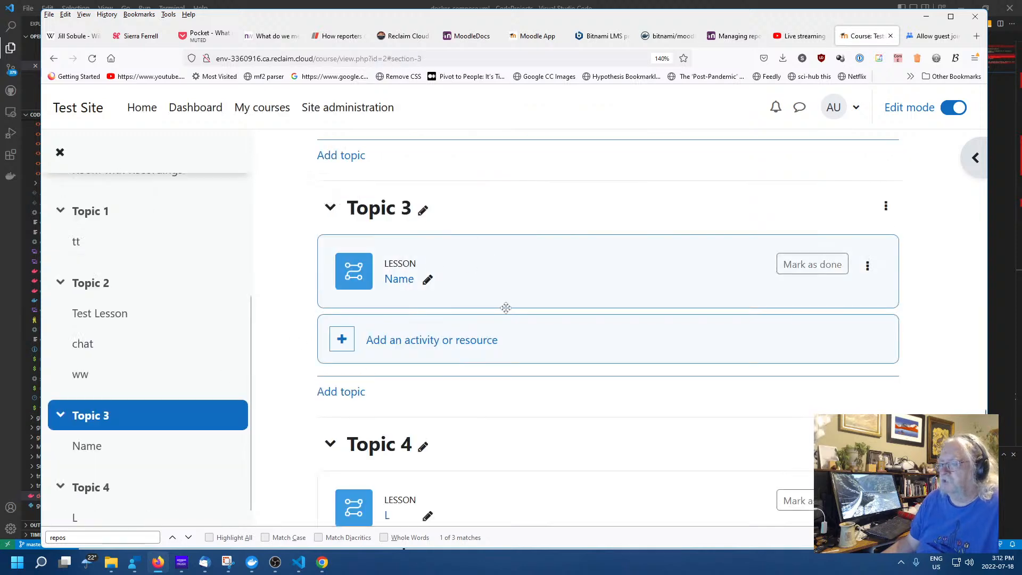
scroll(449, 377, "down", 3)
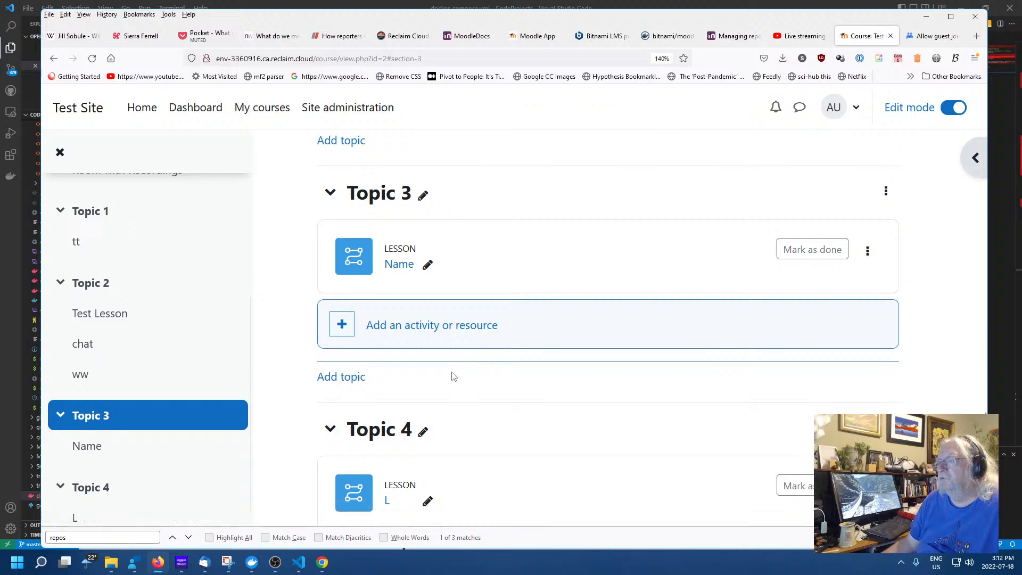
left_click(486, 382)
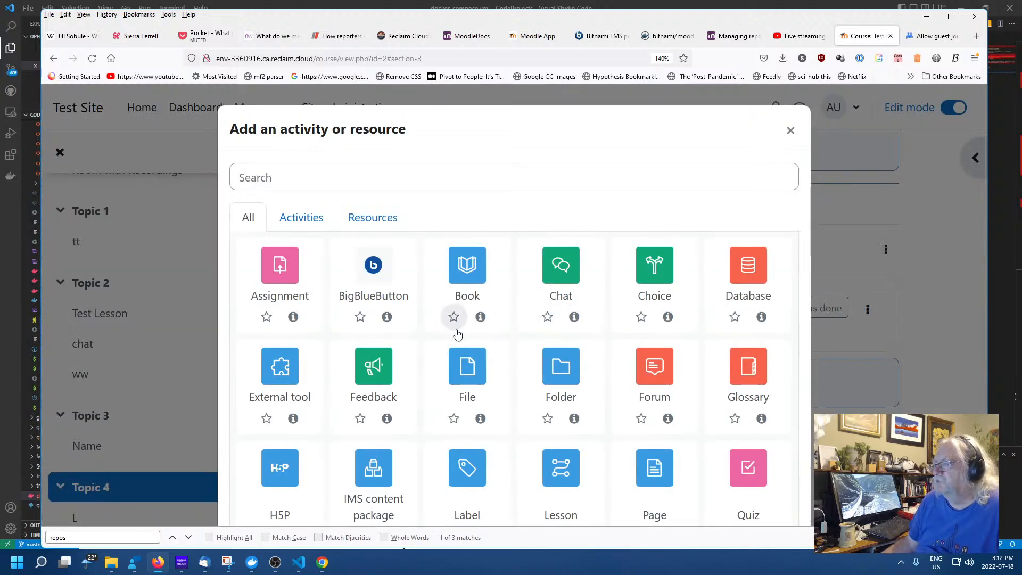
scroll(462, 334, "down", 3)
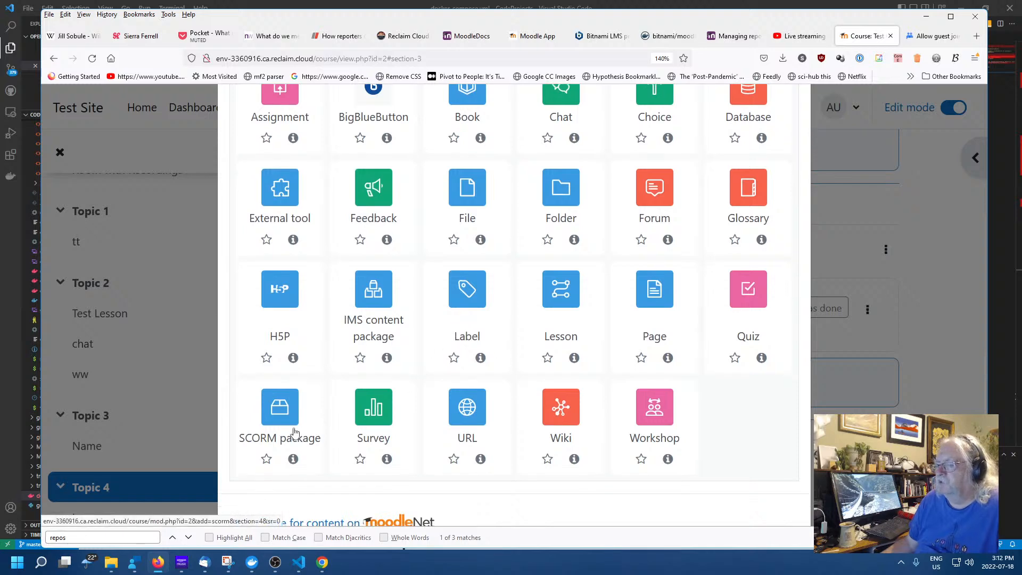
left_click(287, 442)
scroll(431, 338, "down", 5)
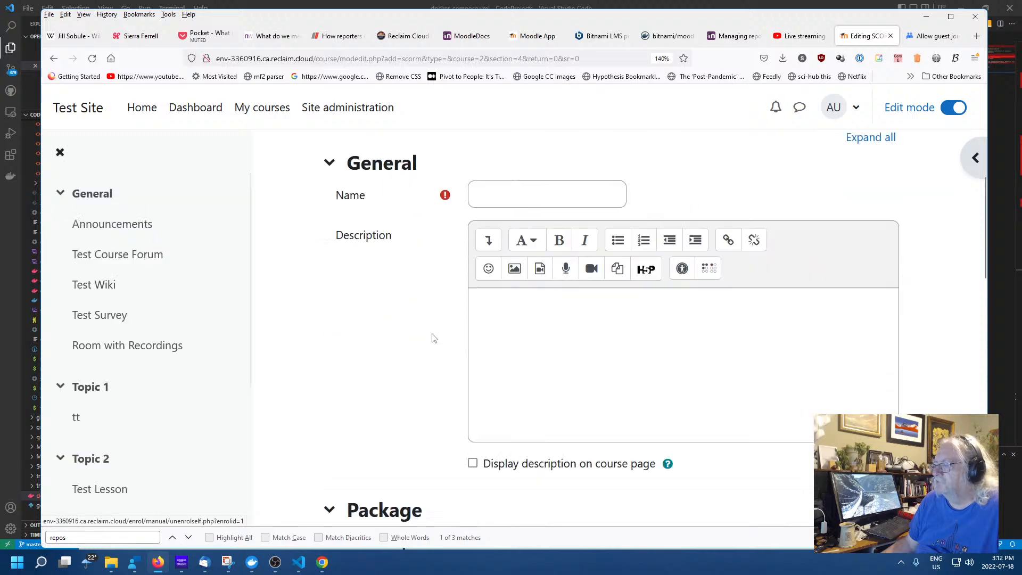
scroll(431, 338, "down", 4)
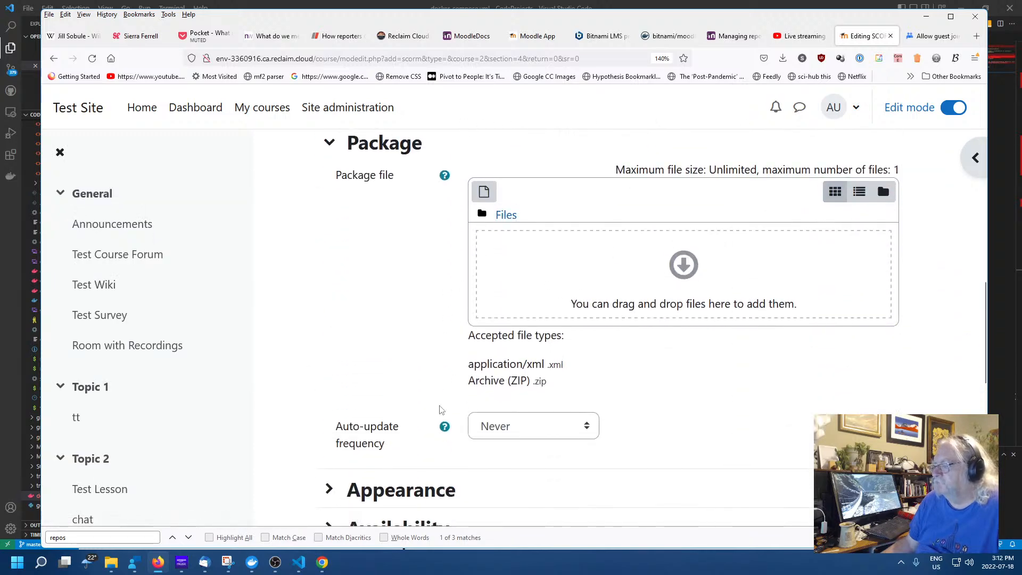
scroll(378, 362, "down", 5)
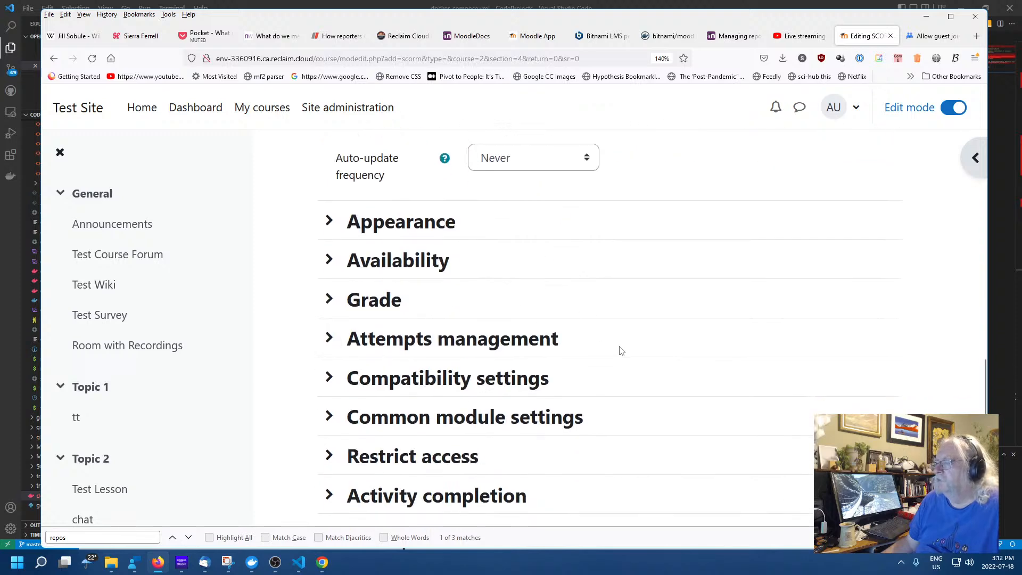
scroll(620, 350, "up", 2)
scroll(620, 350, "up", 5)
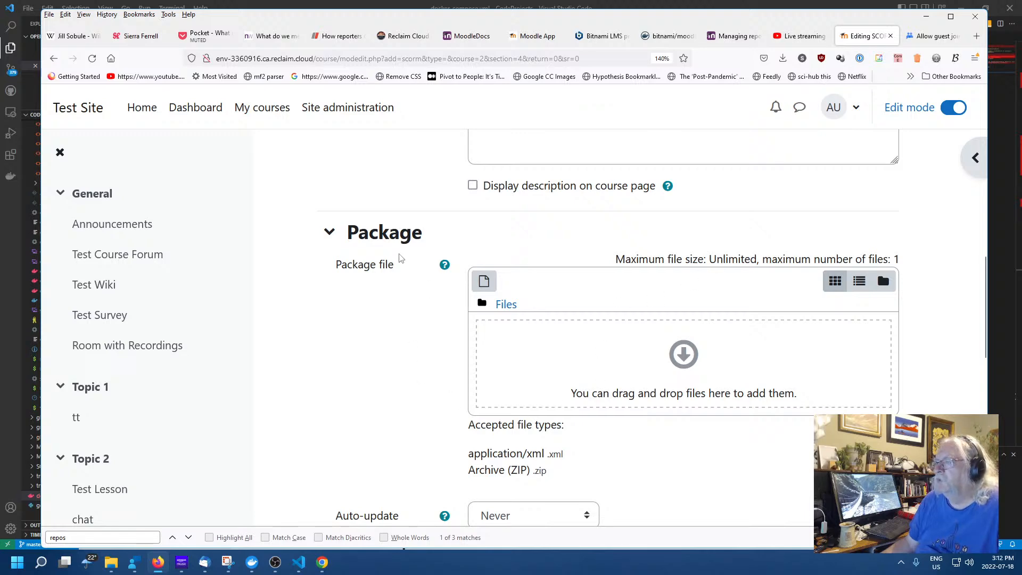
left_click(484, 280)
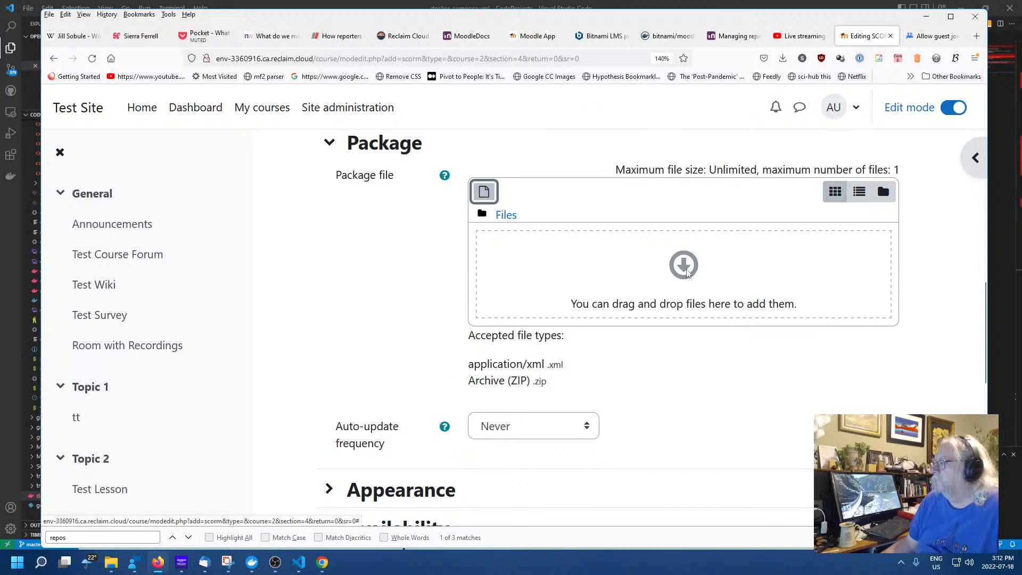
left_click(685, 269)
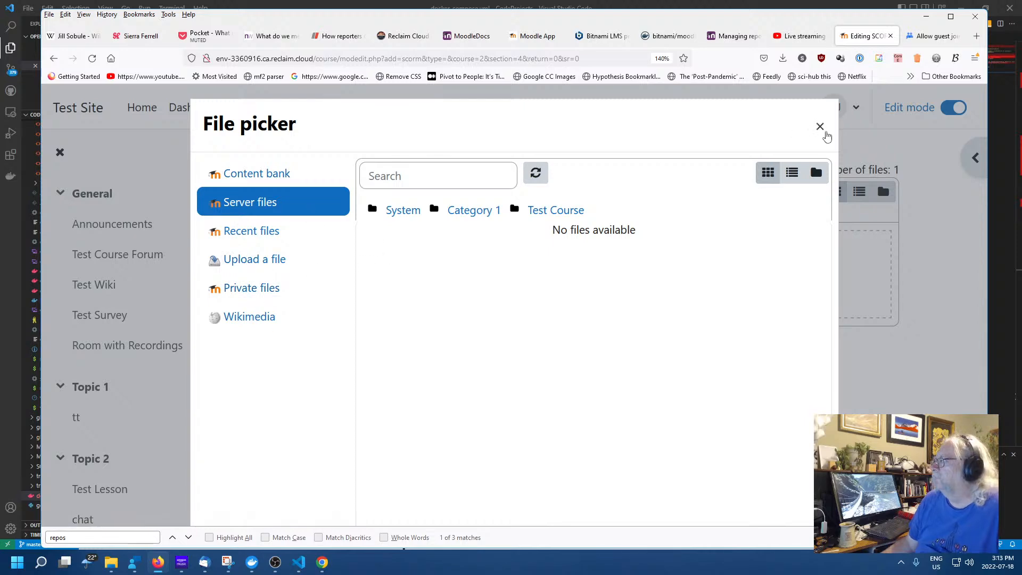
left_click(819, 127)
scroll(401, 302, "down", 5)
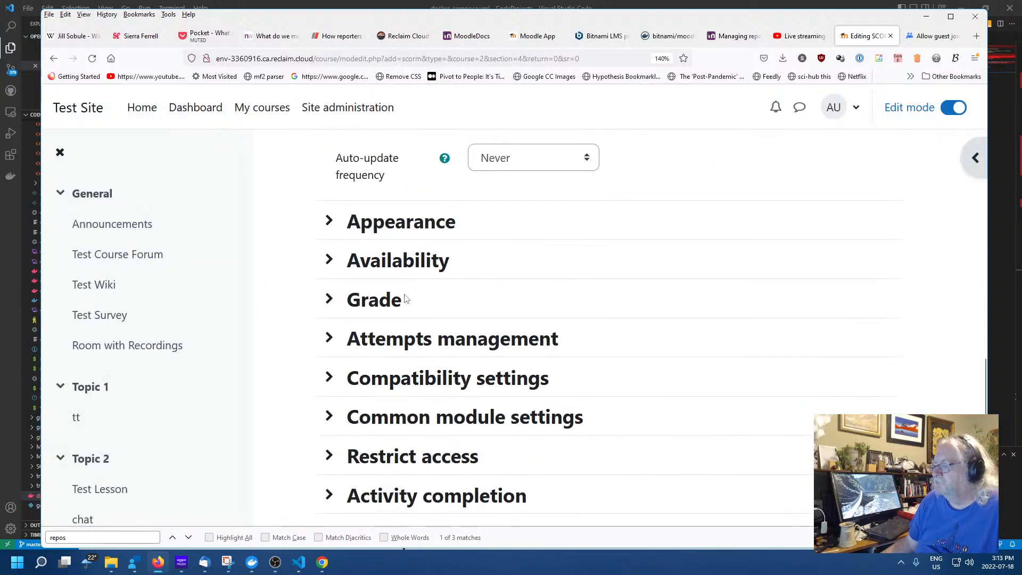
scroll(447, 280, "up", 15)
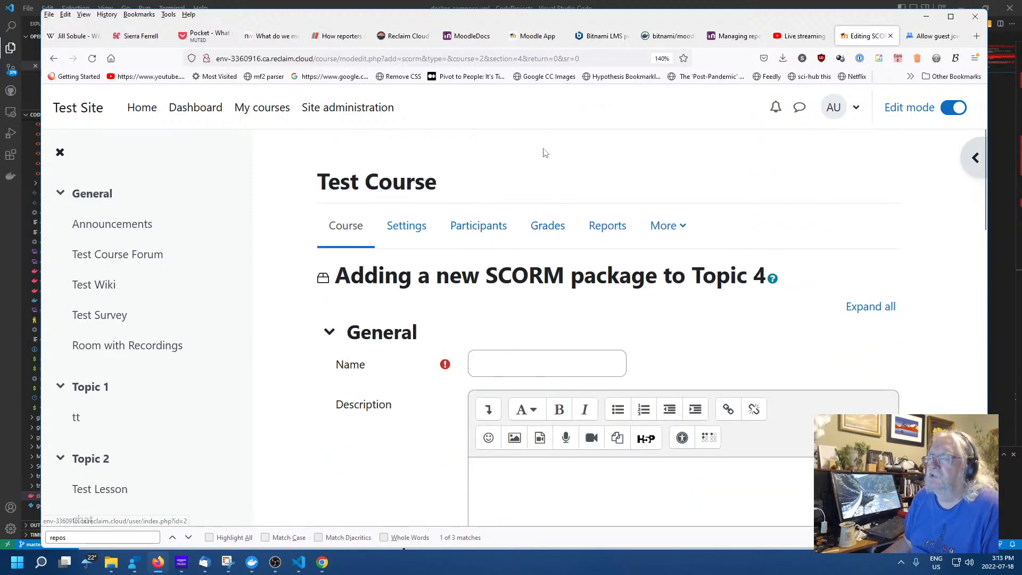
Go from the site home page to Site administration and scan its General settings
left_click(140, 110)
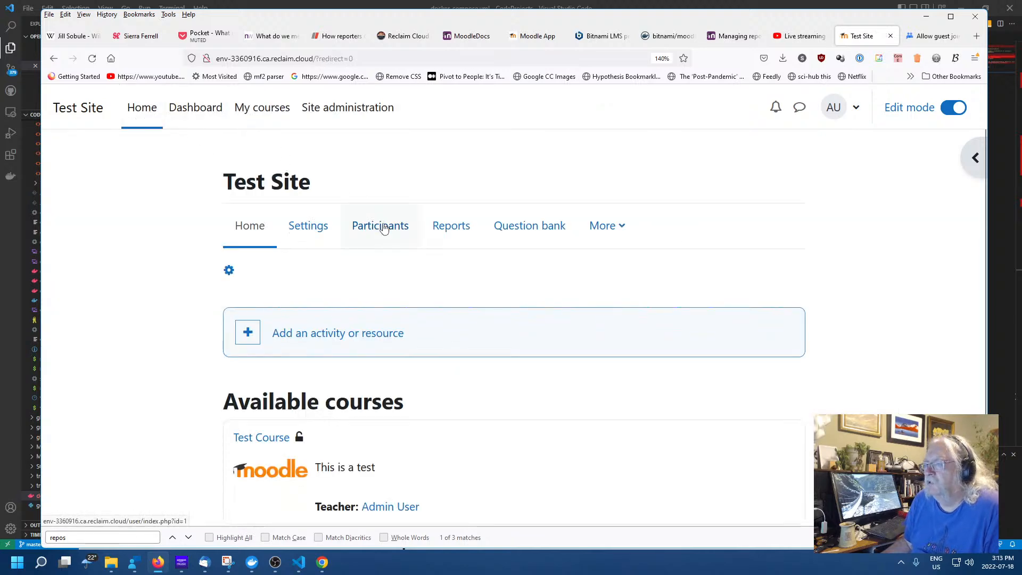
left_click(365, 108)
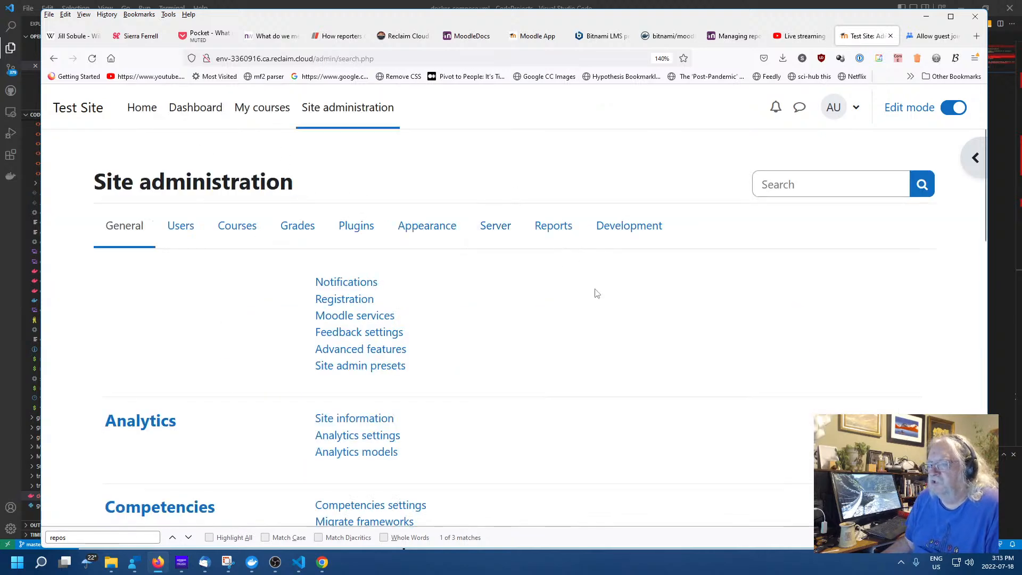
scroll(593, 292, "down", 5)
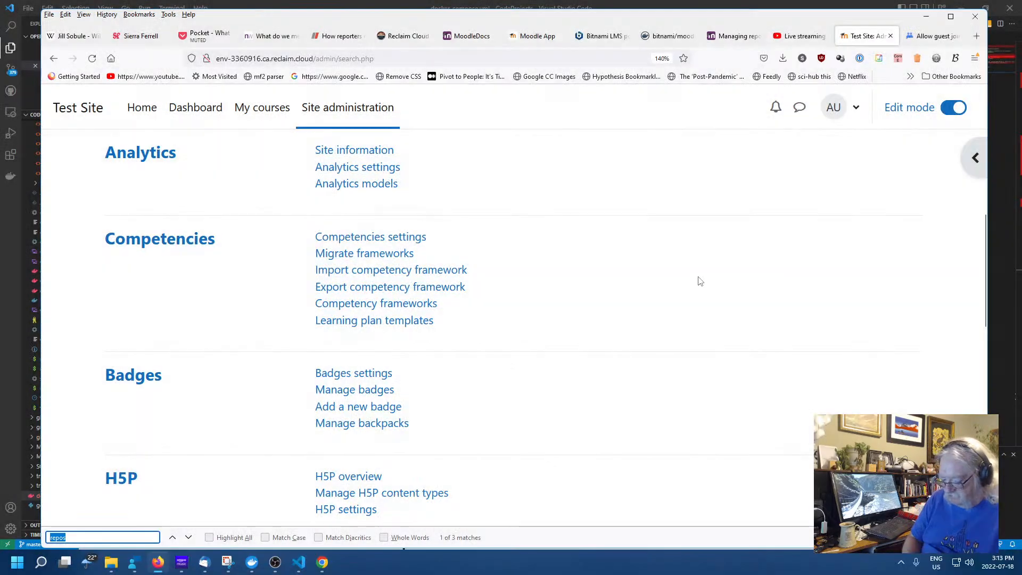
key("BackSpace")
key("BackSpace")
key("BackSpace")
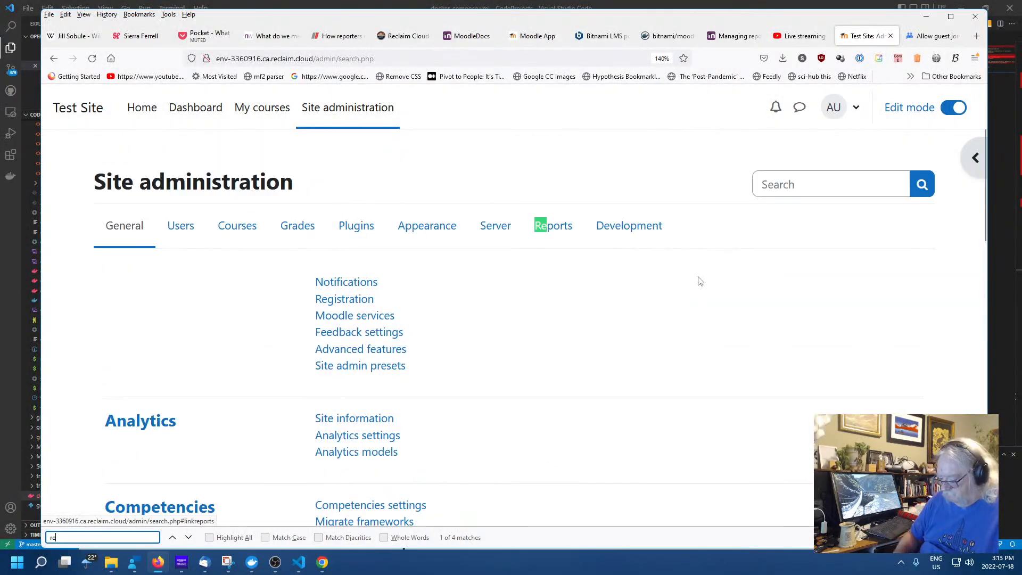
type("pos")
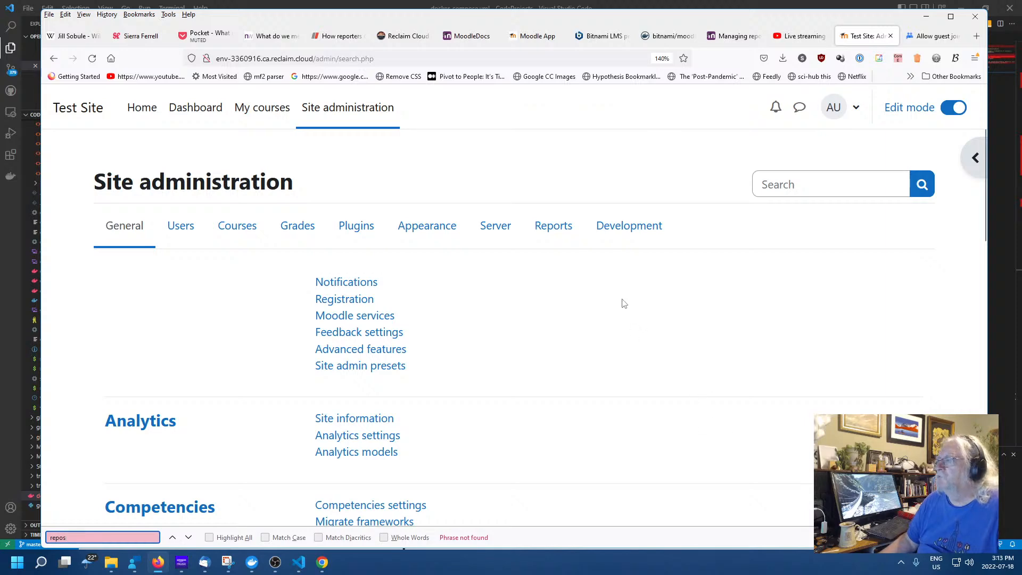
scroll(414, 310, "down", 10)
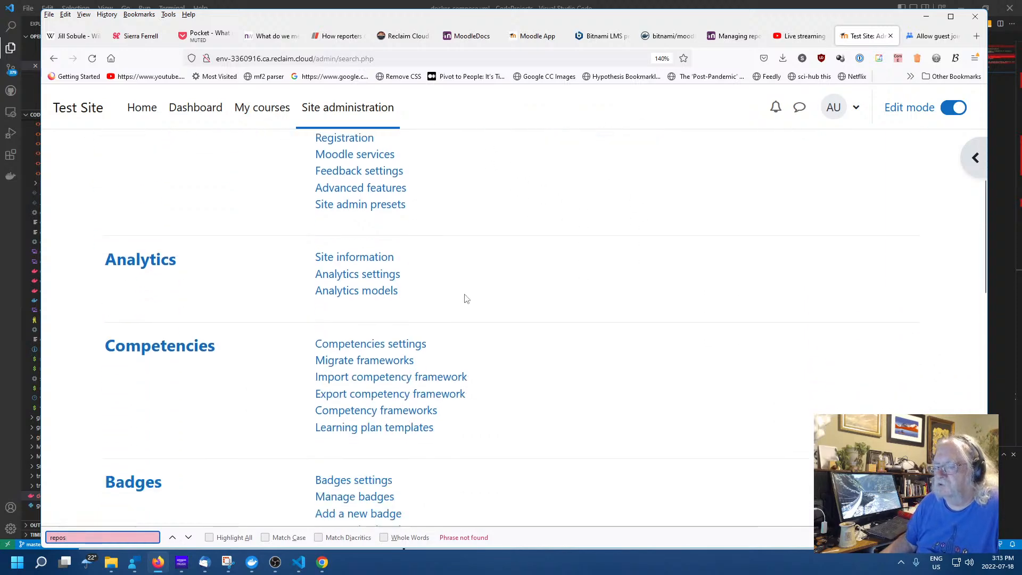
scroll(495, 317, "up", 2)
scroll(494, 329, "down", 8)
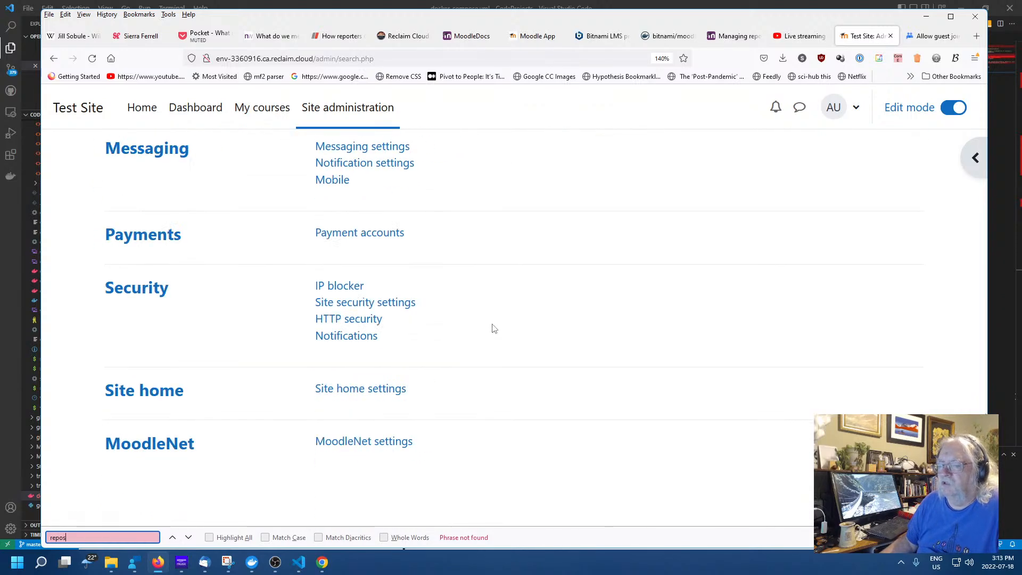
scroll(481, 369, "up", 15)
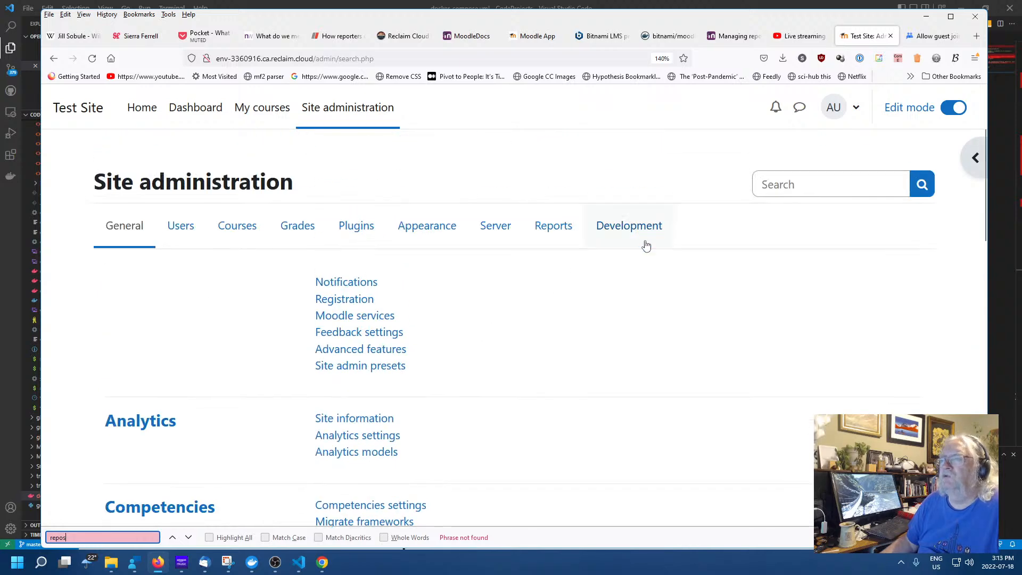
Browse the Development administration links, then return to the General links
left_click(628, 225)
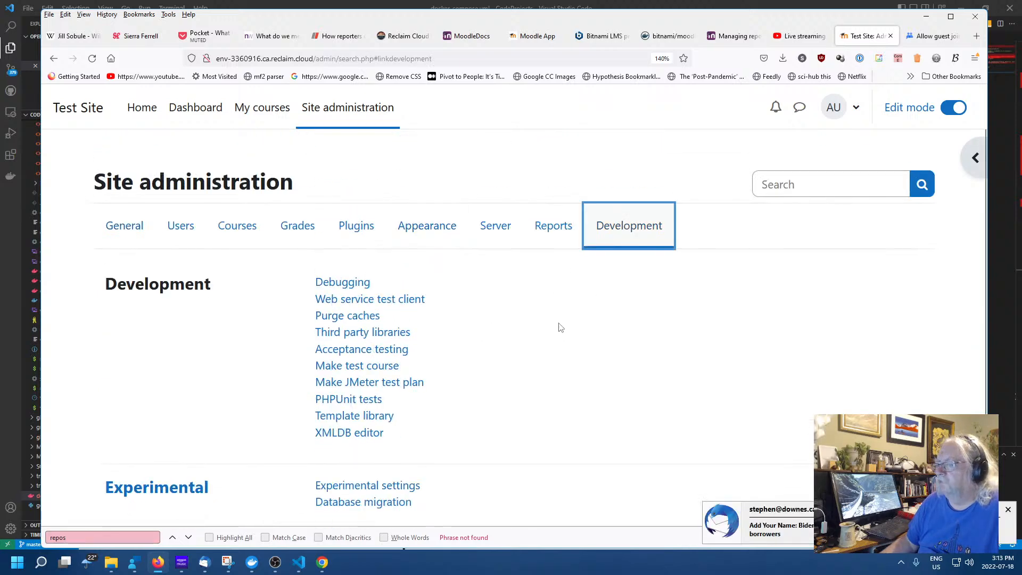
scroll(508, 381, "down", 1)
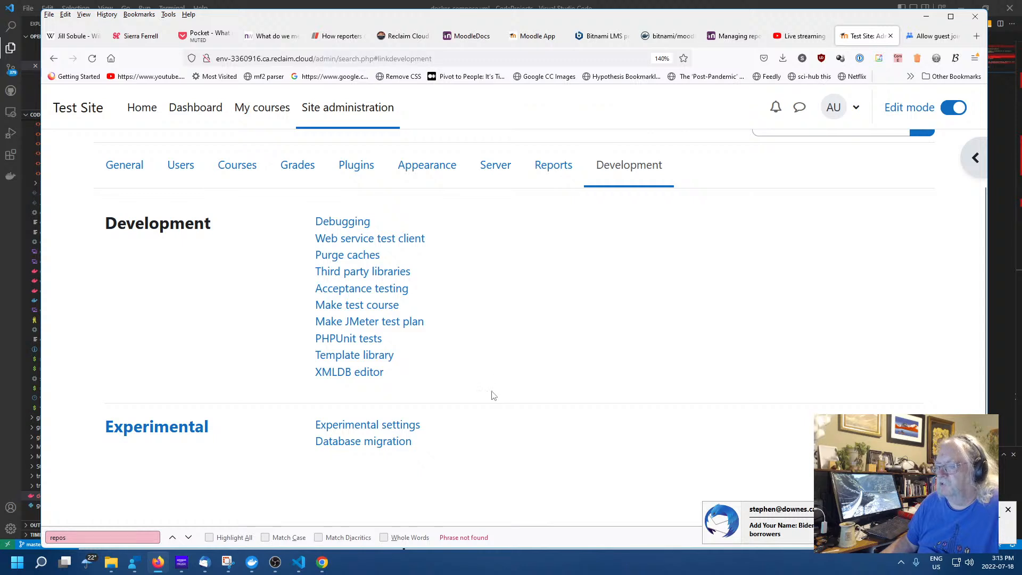
scroll(511, 394, "up", 1)
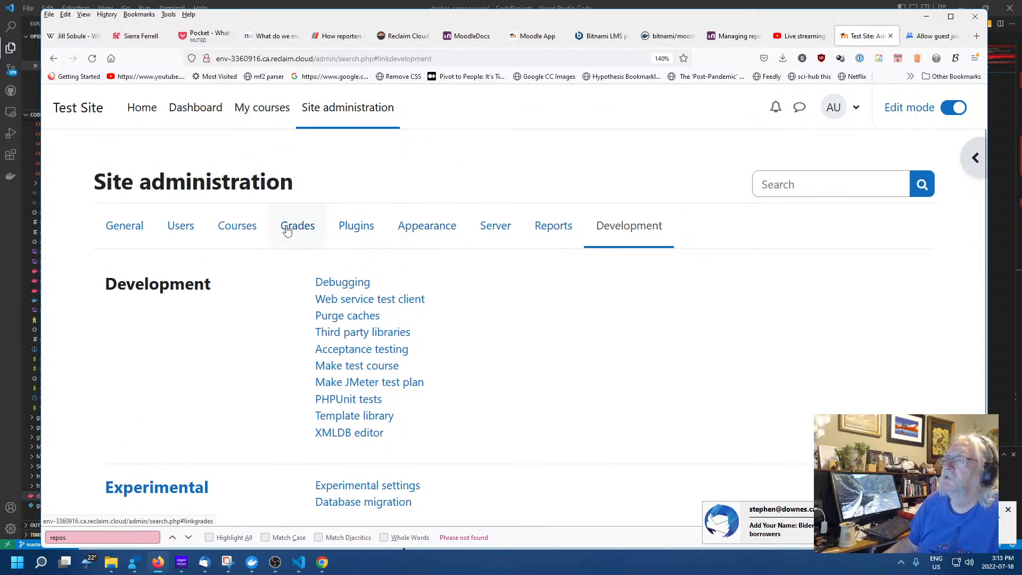
left_click(103, 226)
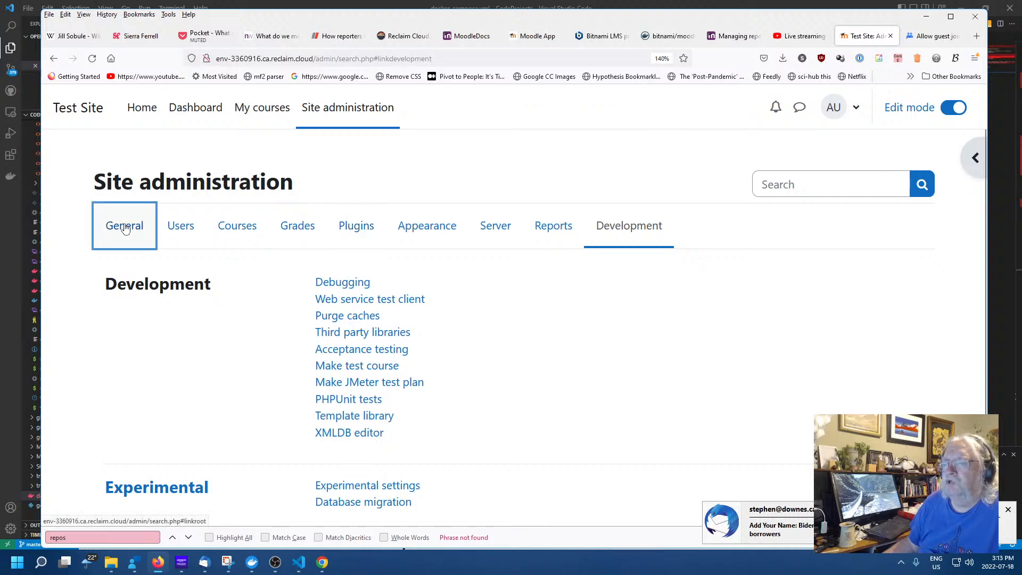
scroll(529, 349, "down", 1)
scroll(529, 351, "down", 15)
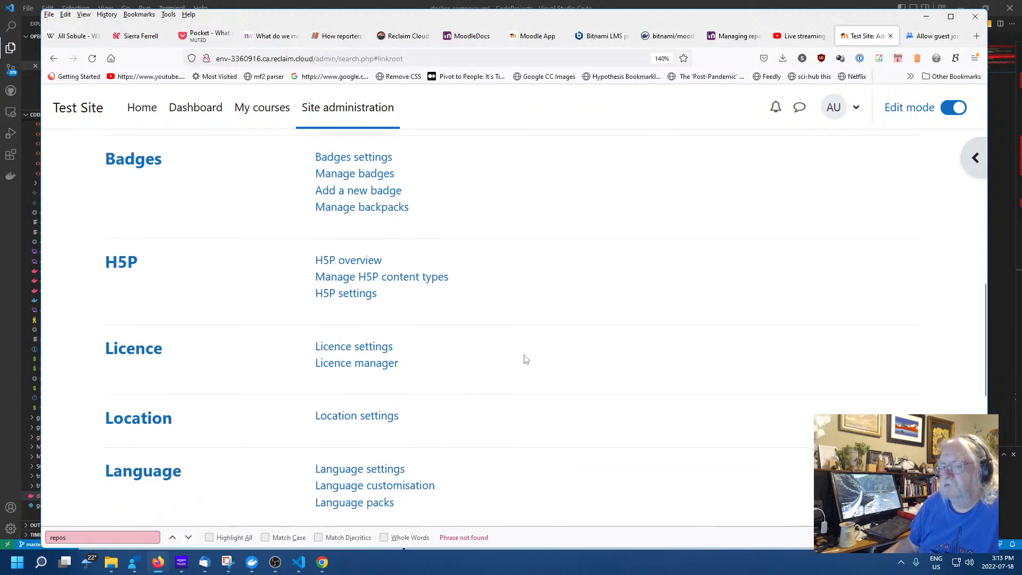
scroll(521, 364, "up", 10)
scroll(521, 364, "up", 6)
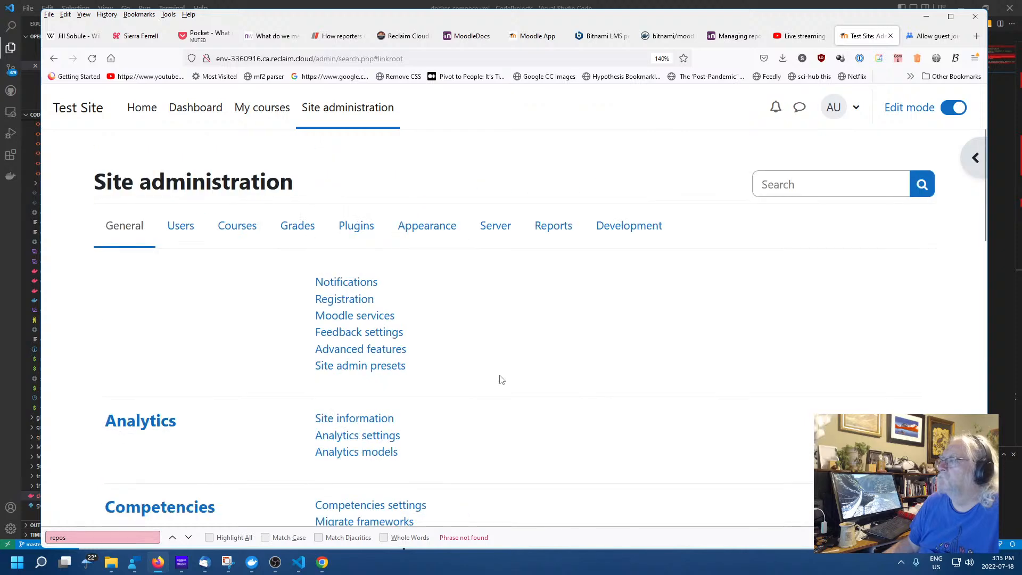
Search the site administration settings for 'repositories'
left_click(833, 183)
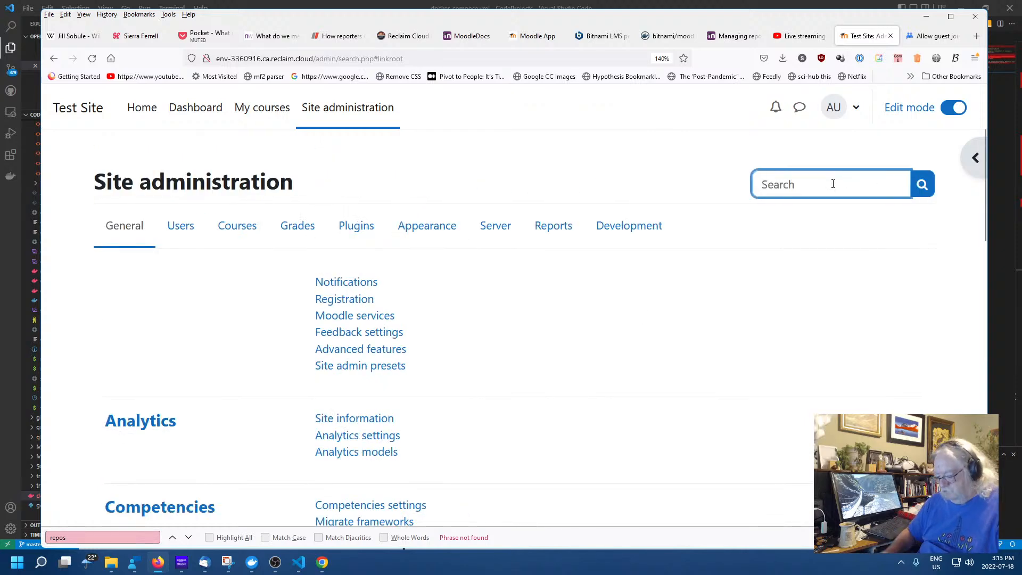
type("repositories")
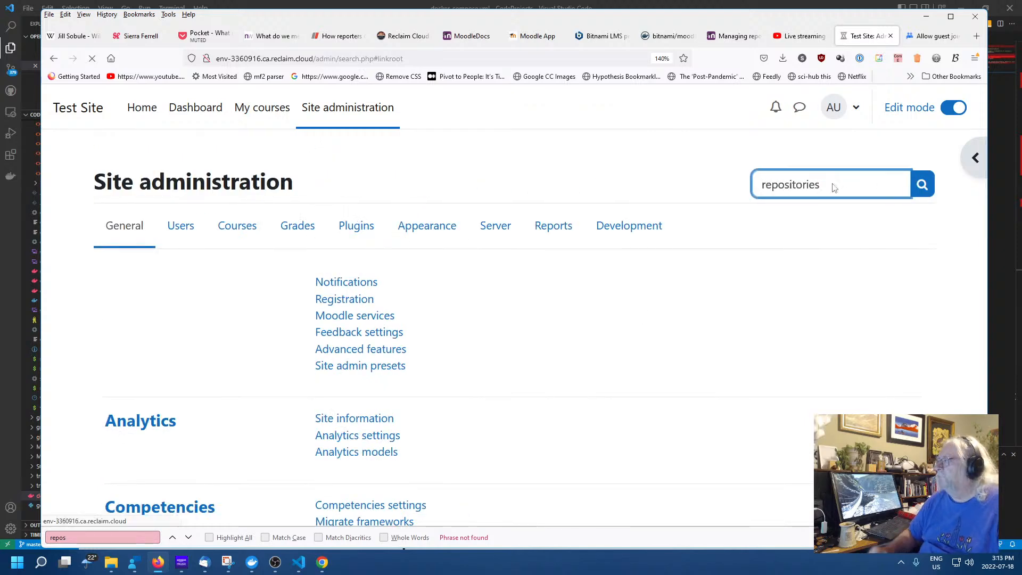
key("Return")
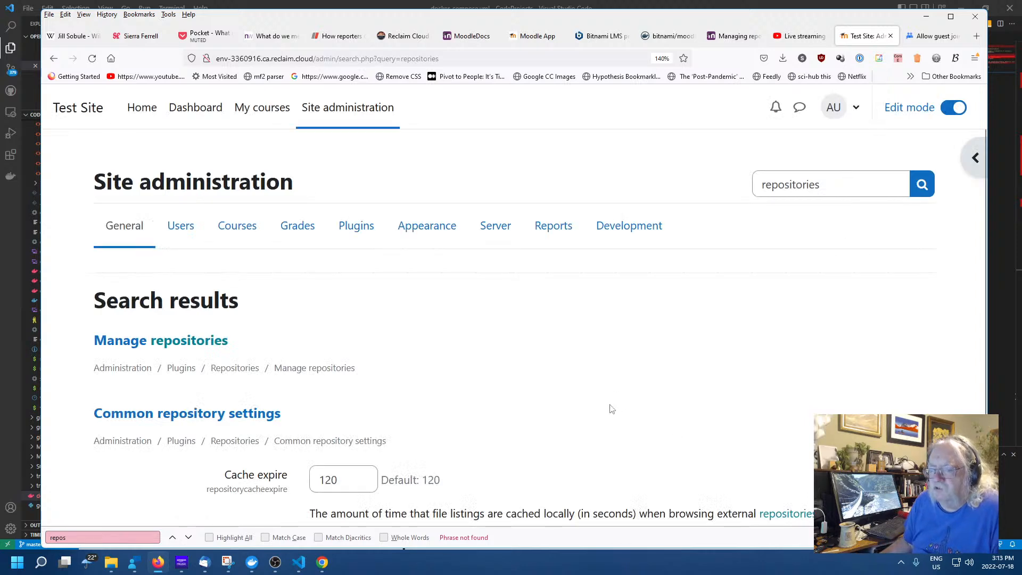
scroll(592, 445, "down", 2)
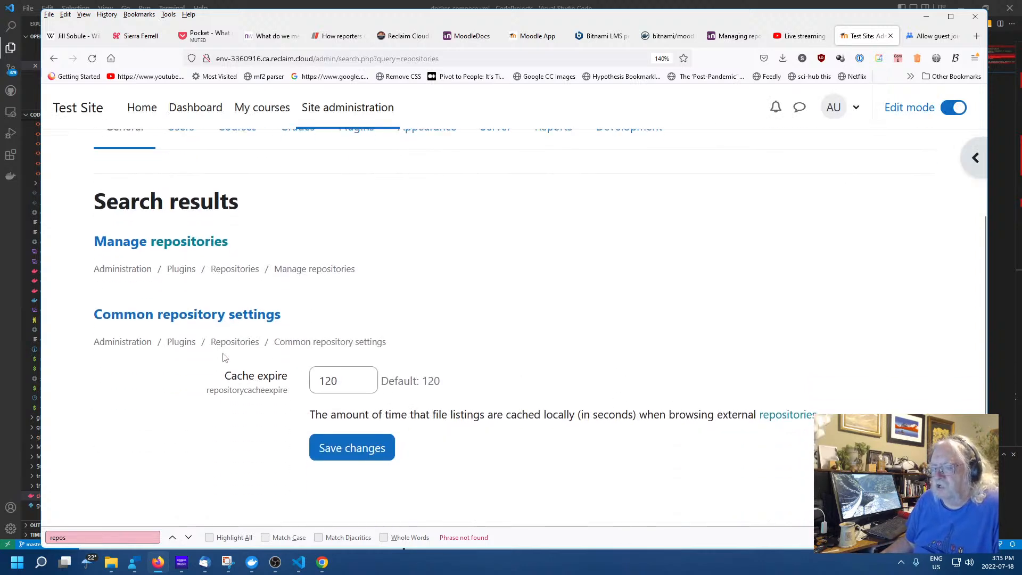
Review Common repository settings, then go back to the results and open Manage repositories
left_click(215, 316)
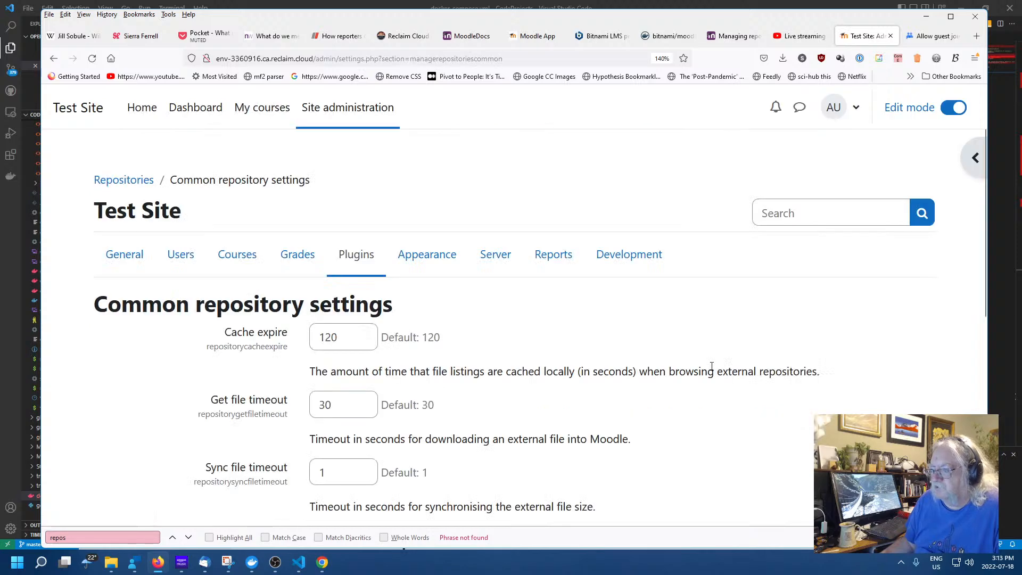
scroll(587, 394, "down", 8)
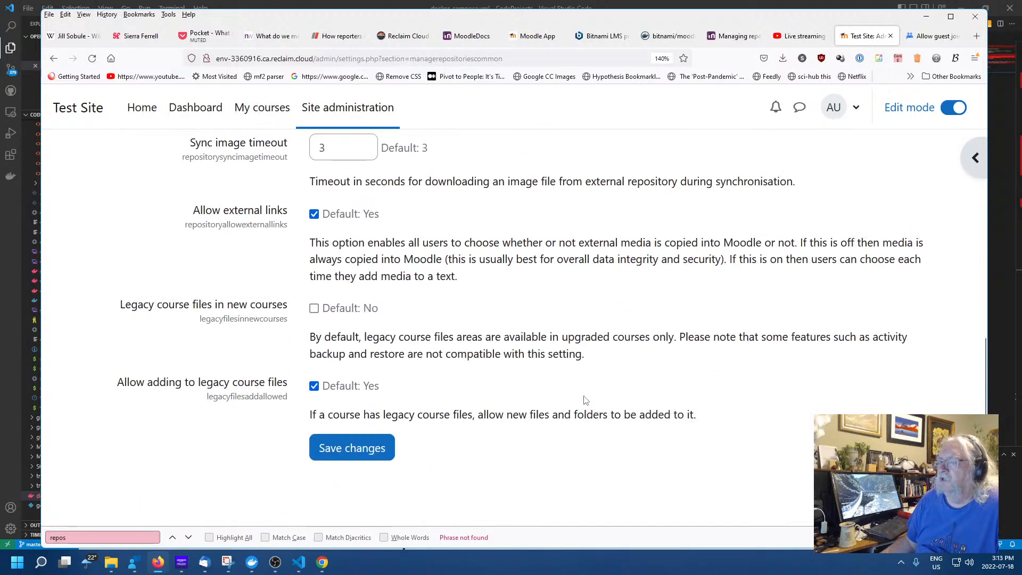
scroll(585, 400, "up", 8)
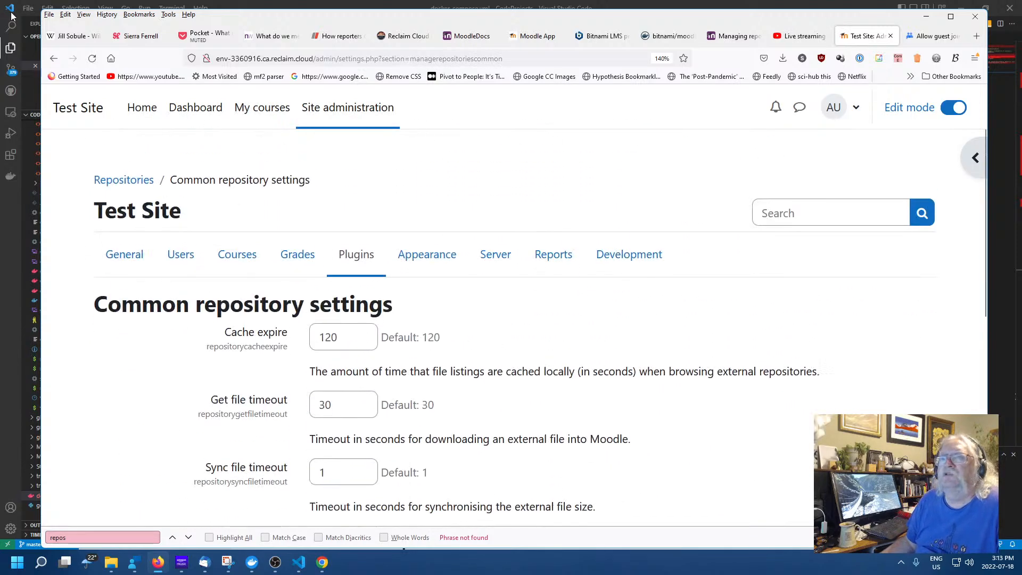
left_click(54, 58)
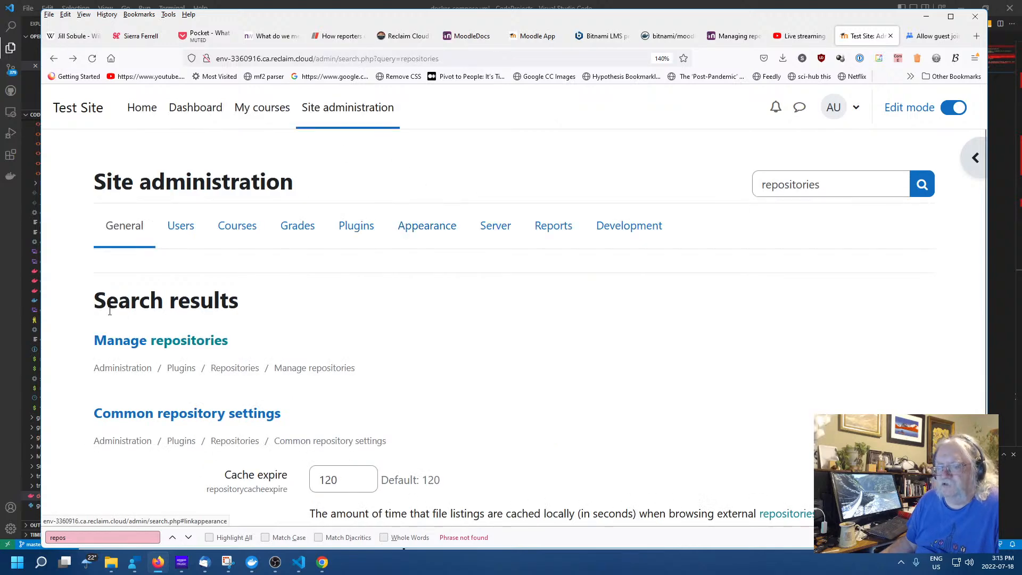
left_click(134, 341)
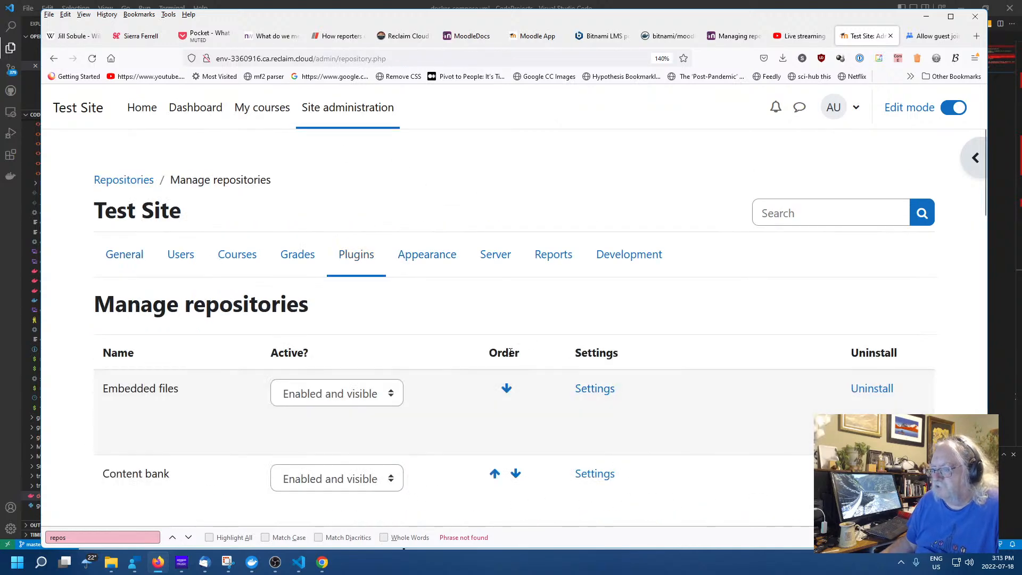
Look over the EQUELLA repository settings and return to the repository list
scroll(419, 343, "down", 10)
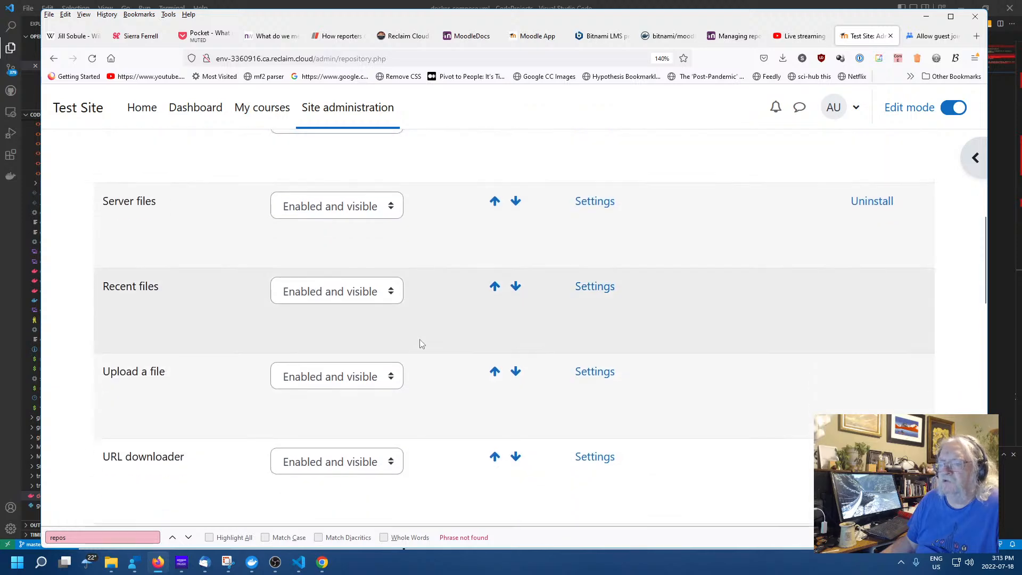
scroll(357, 347, "down", 3)
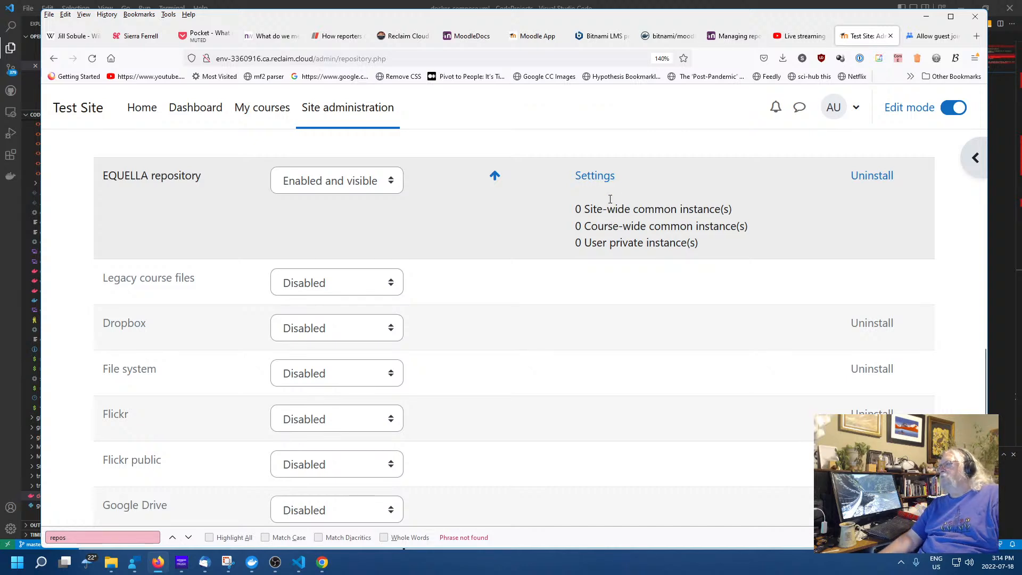
left_click(601, 182)
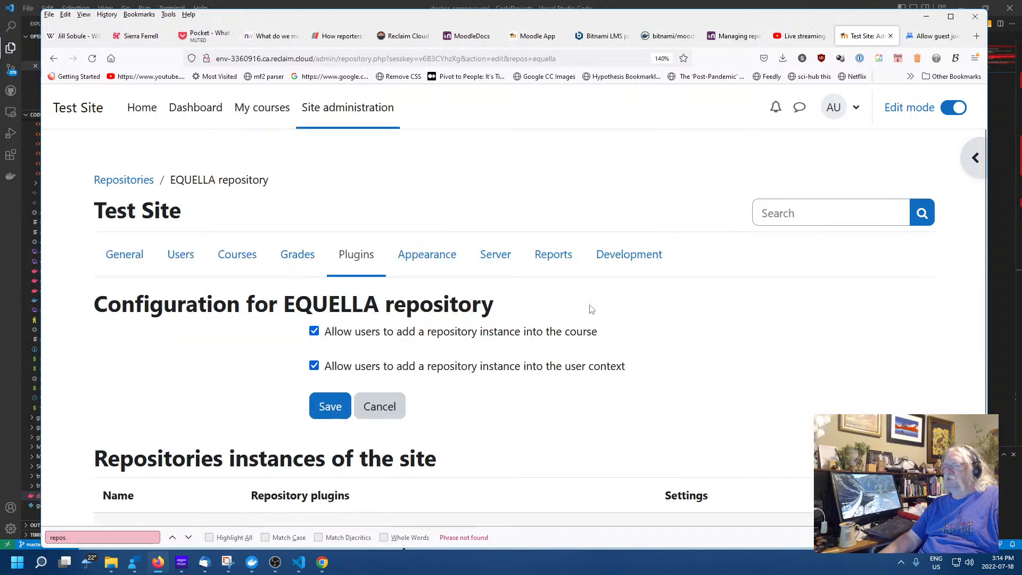
scroll(597, 388, "down", 3)
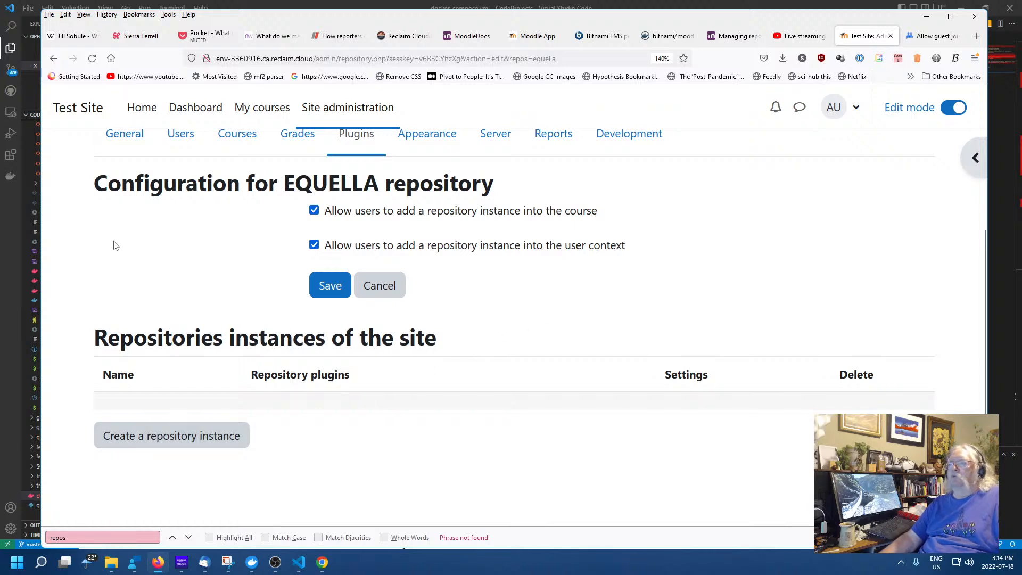
left_click(53, 58)
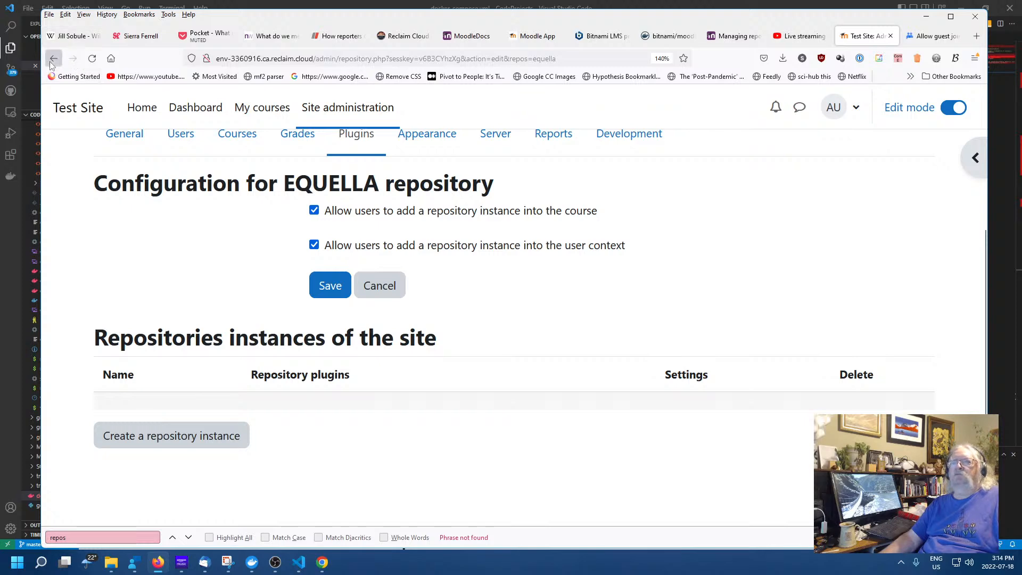
Check the YouTube videos repository availability options, leaving it disabled
scroll(441, 276, "down", 12)
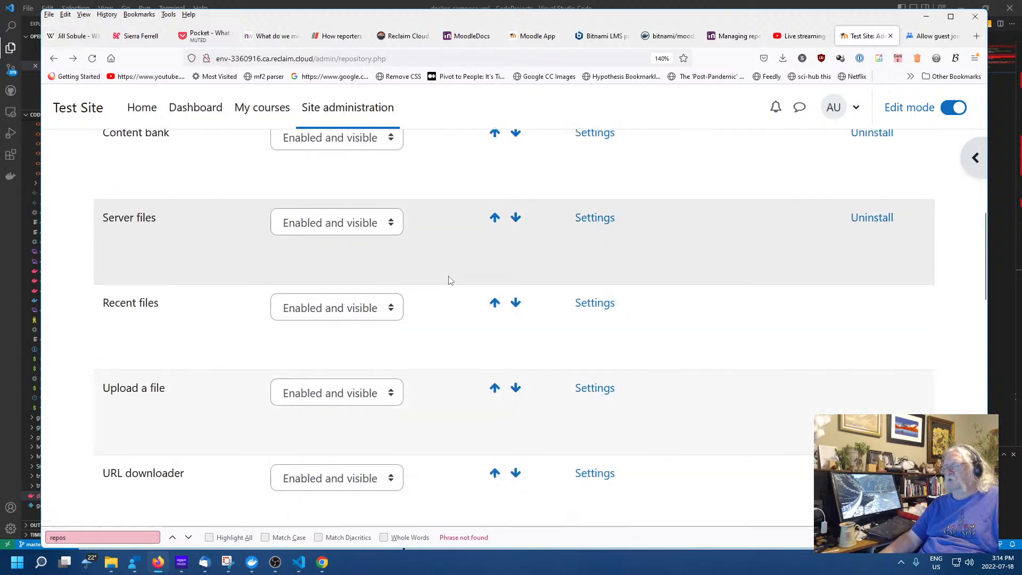
scroll(447, 282, "down", 10)
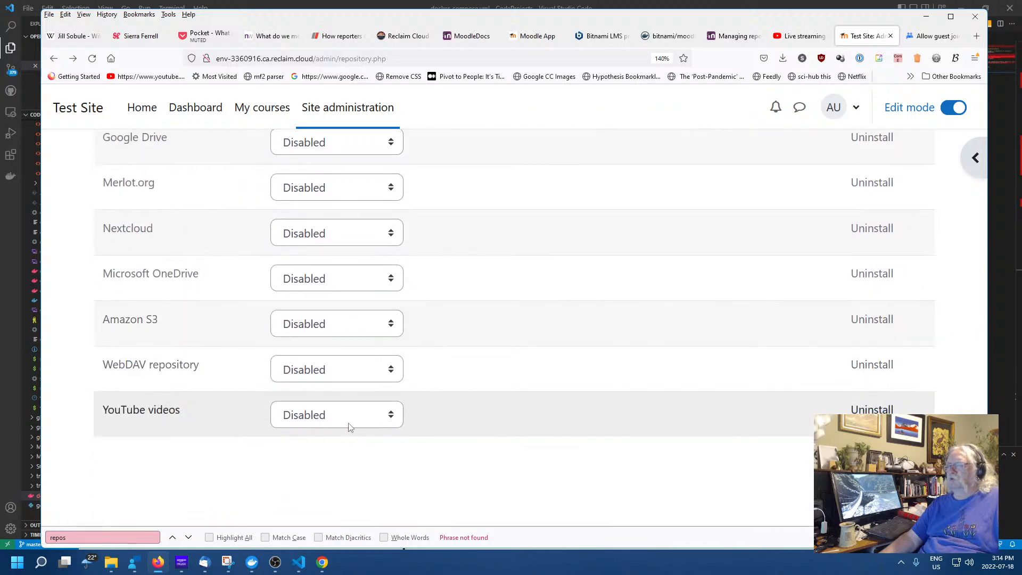
left_click(355, 420)
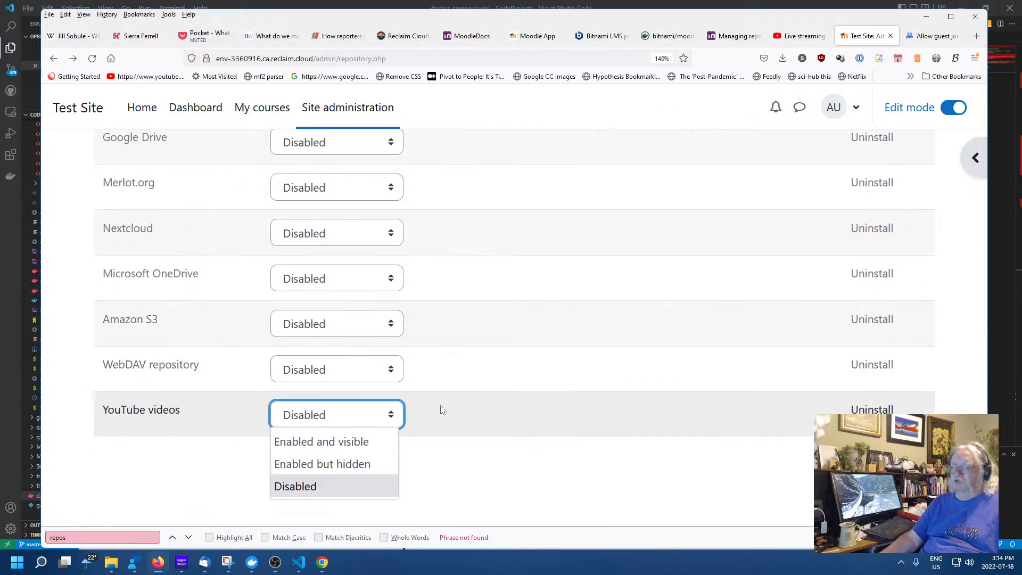
left_click(544, 411)
scroll(457, 420, "up", 1)
scroll(457, 416, "up", 6)
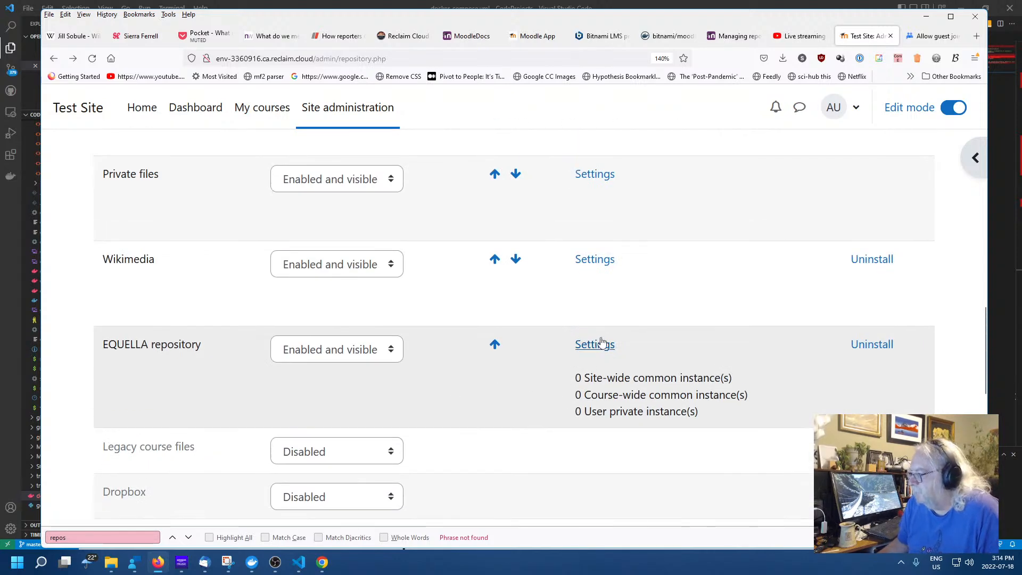
Start a new EQUELLA repository instance, cancel it, and close the Test Site tab
left_click(601, 344)
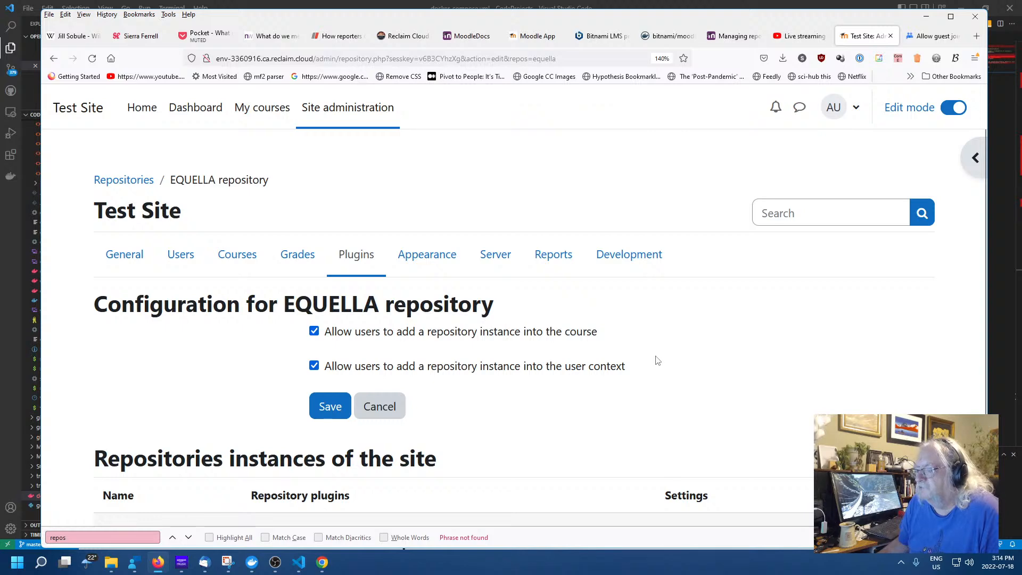
scroll(655, 361, "down", 3)
left_click(144, 433)
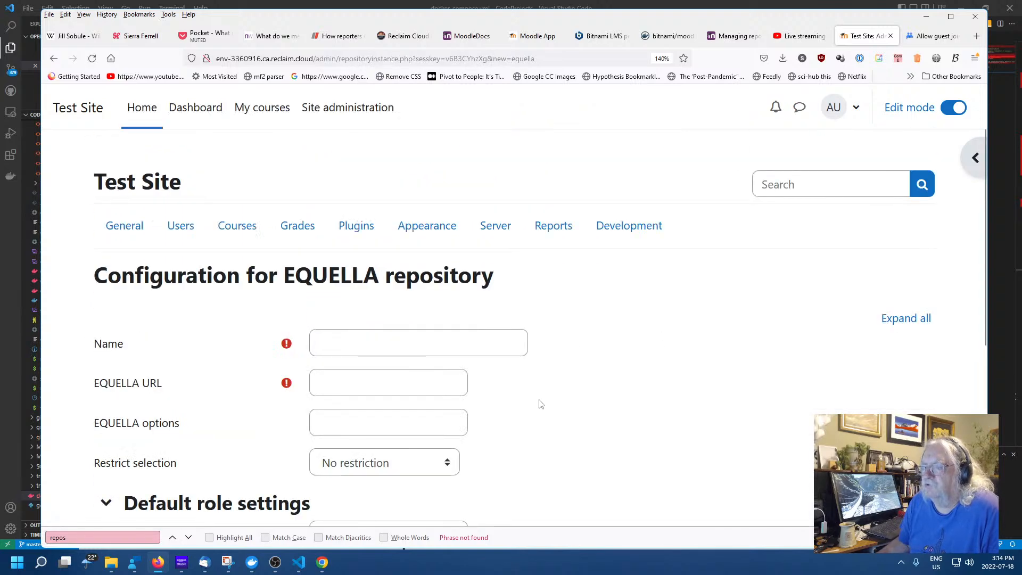
scroll(645, 394, "down", 5)
scroll(619, 388, "up", 5)
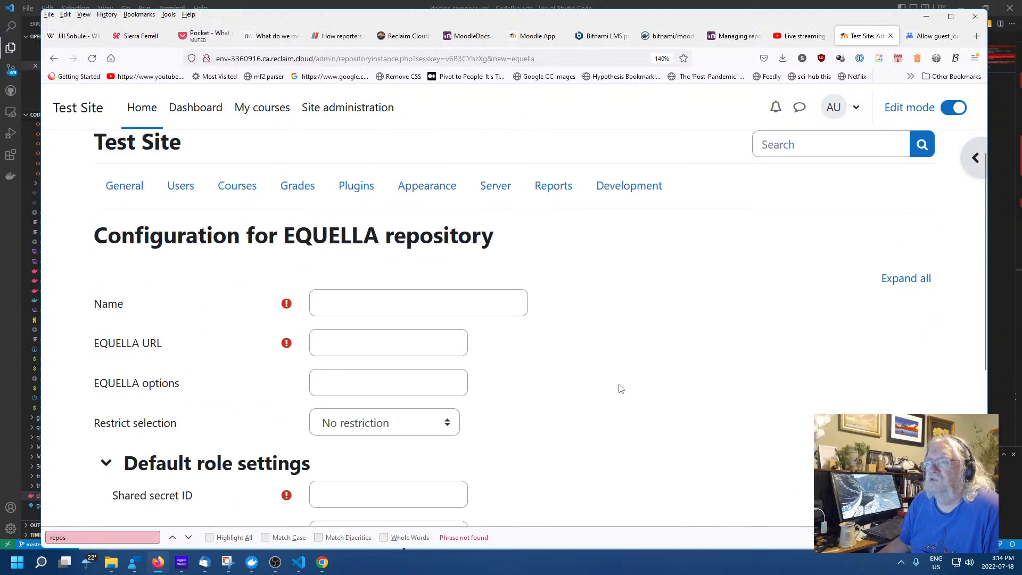
scroll(619, 388, "down", 5)
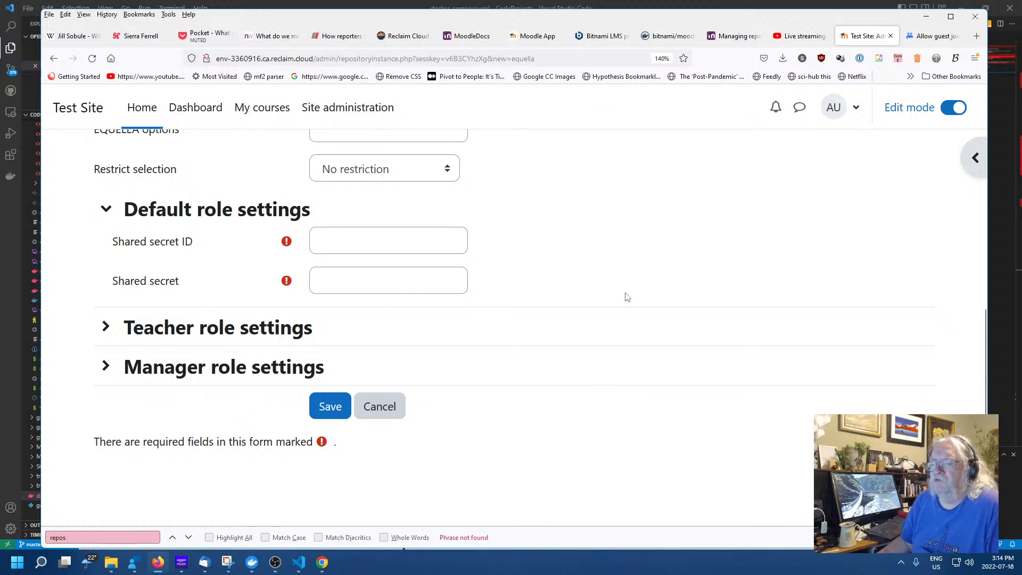
left_click(396, 413)
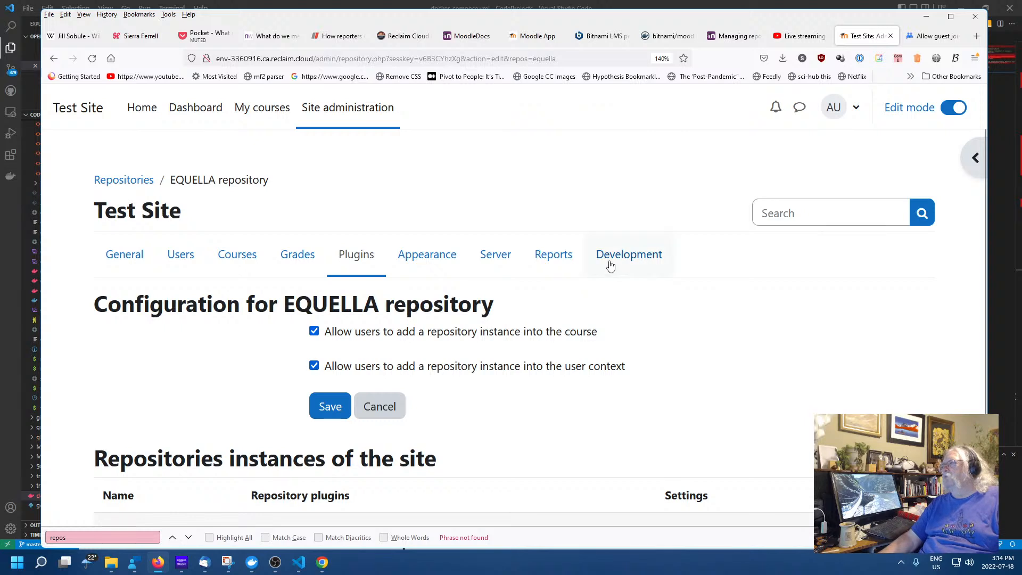
left_click(890, 36)
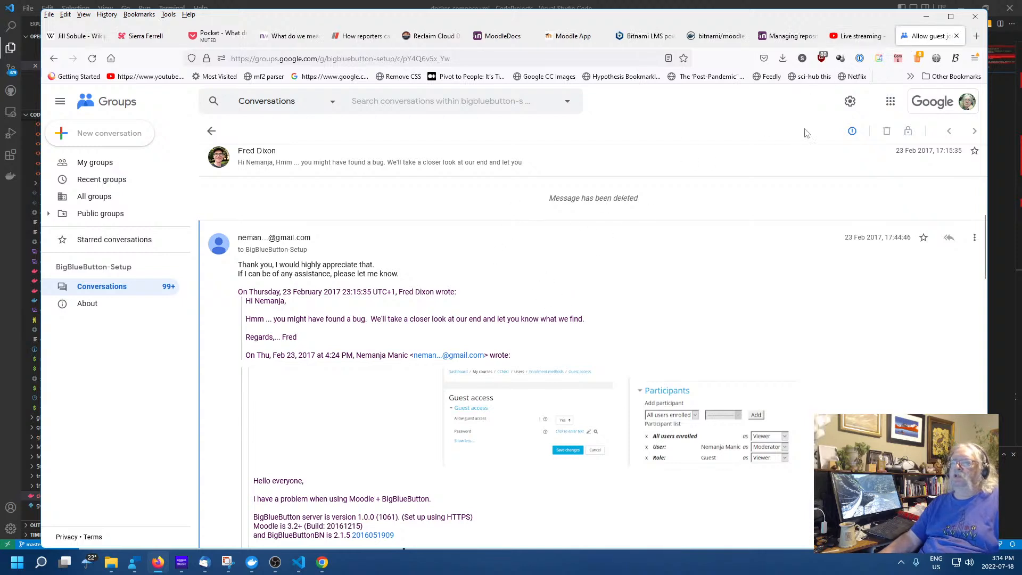
View the bitnami/moodle Docker Hub page from the top, then minimise Firefox to reveal the course
left_click(718, 37)
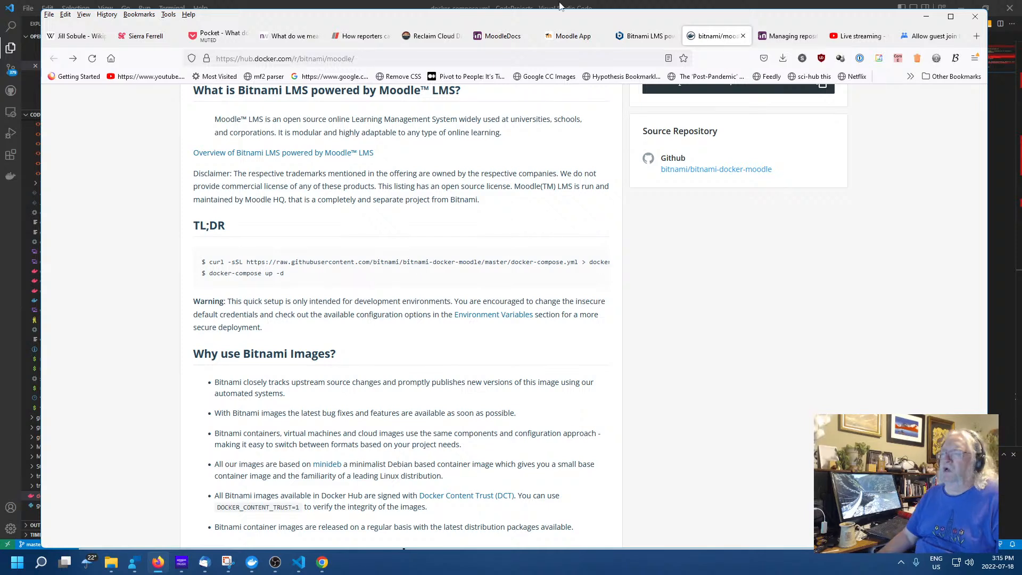
scroll(447, 254, "up", 1)
scroll(447, 254, "up", 5)
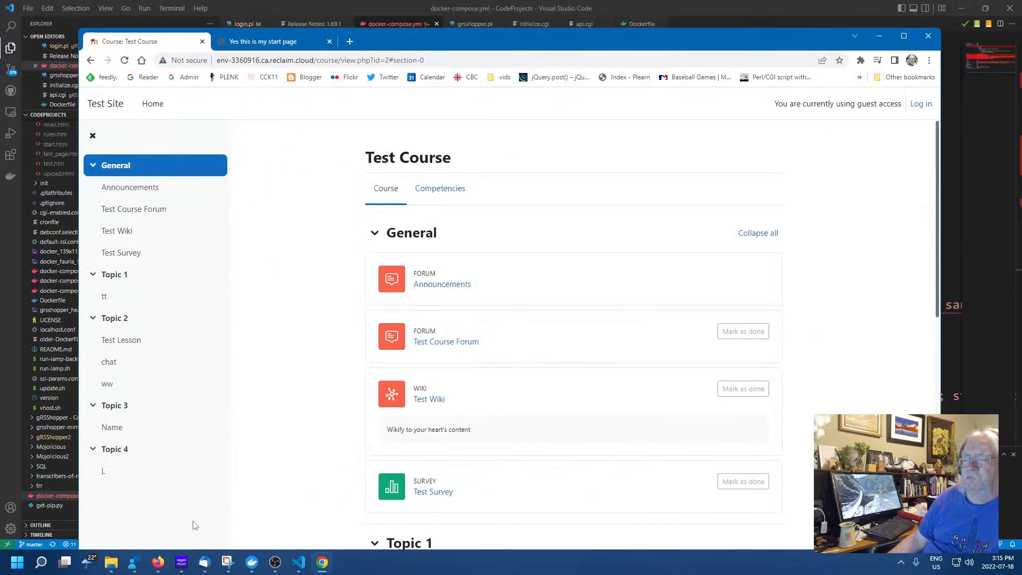
left_click(165, 564)
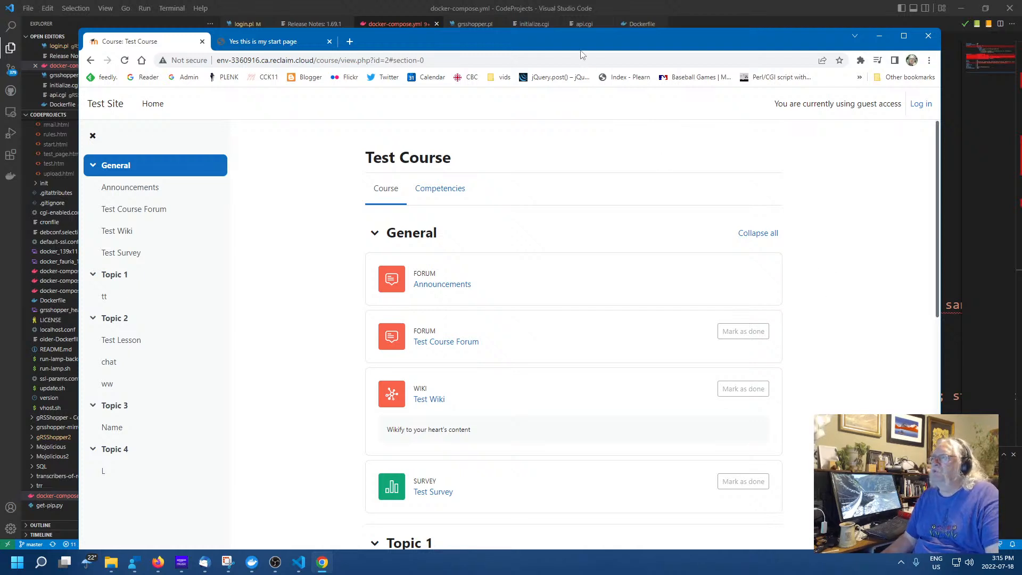
Check Test Course's guest view in Chrome, then bring the bitnami/moodle Docker Hub page forward
mouse_move(576, 35)
left_mouse_down()
mouse_move(591, 98)
mouse_move(569, 17)
left_mouse_up()
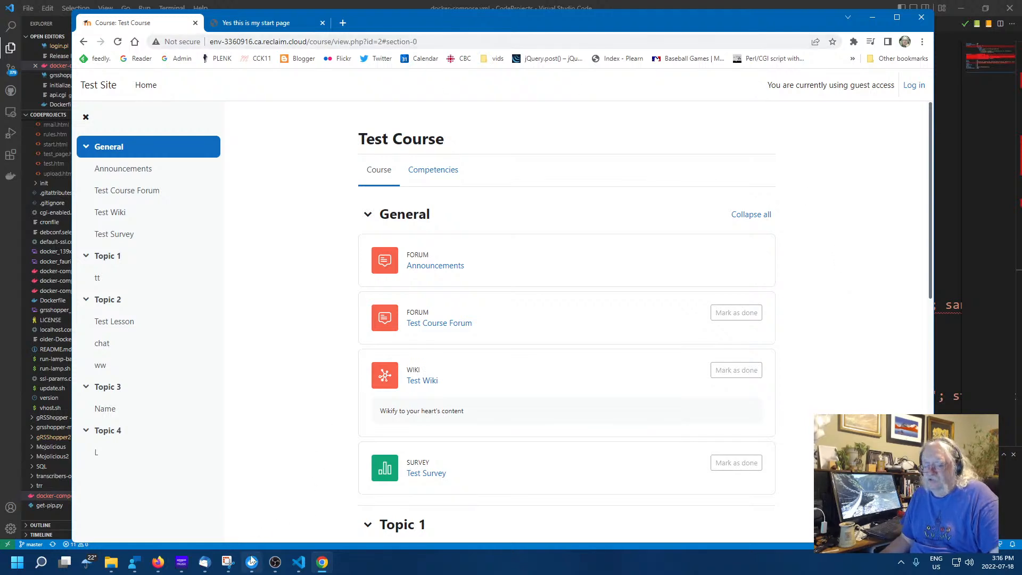
left_click(376, 566)
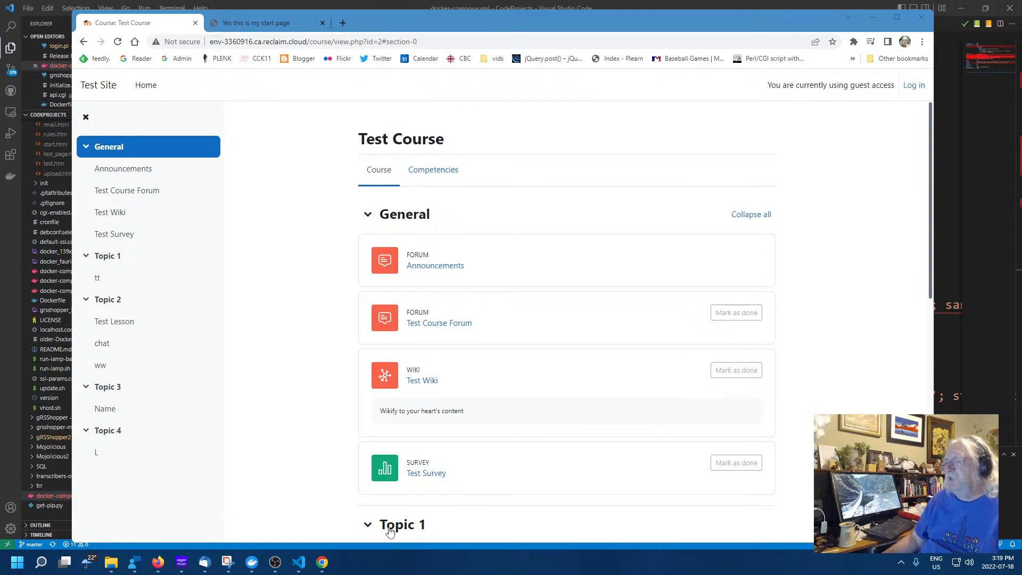
left_click(321, 352)
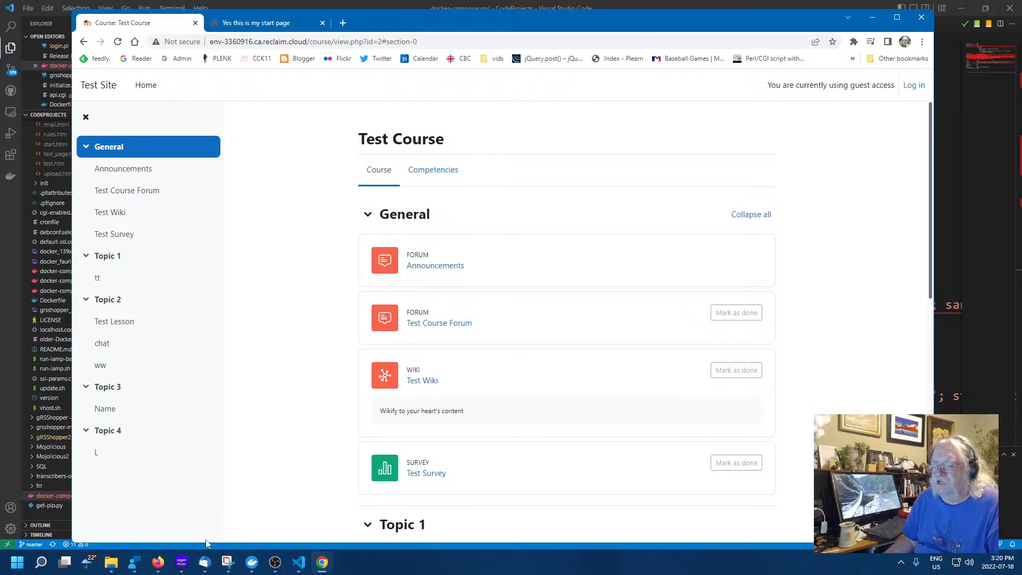
left_click(159, 563)
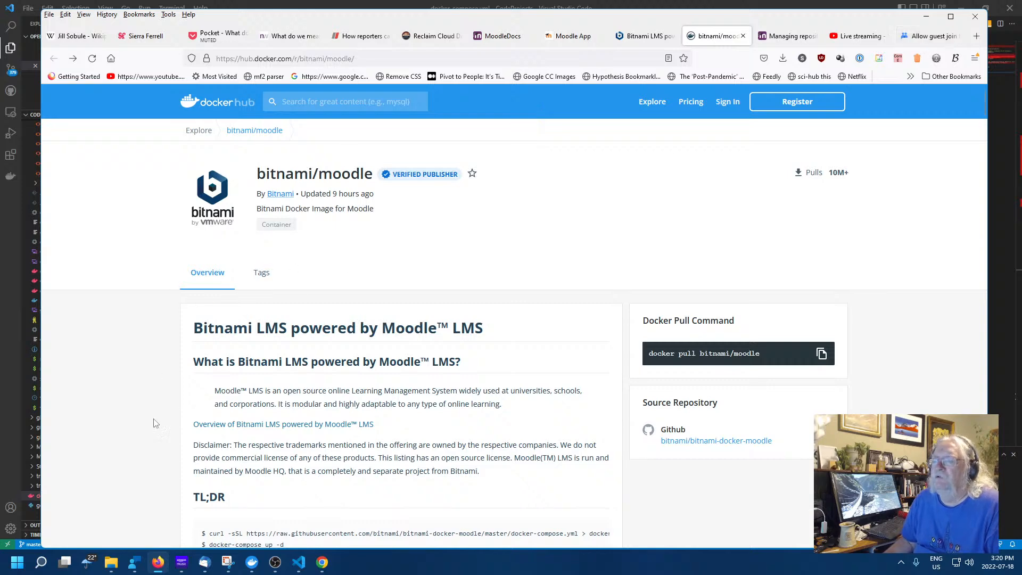
Minimise the bitnami/moodle Docker Hub page to return to the Moodle course
left_click(158, 563)
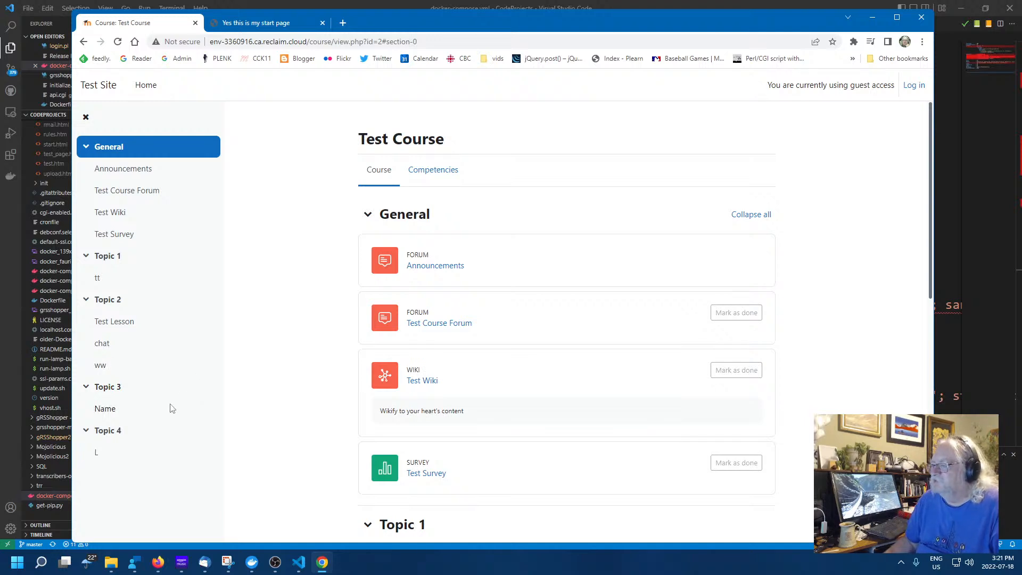
left_click(199, 389)
scroll(240, 369, "down", 7)
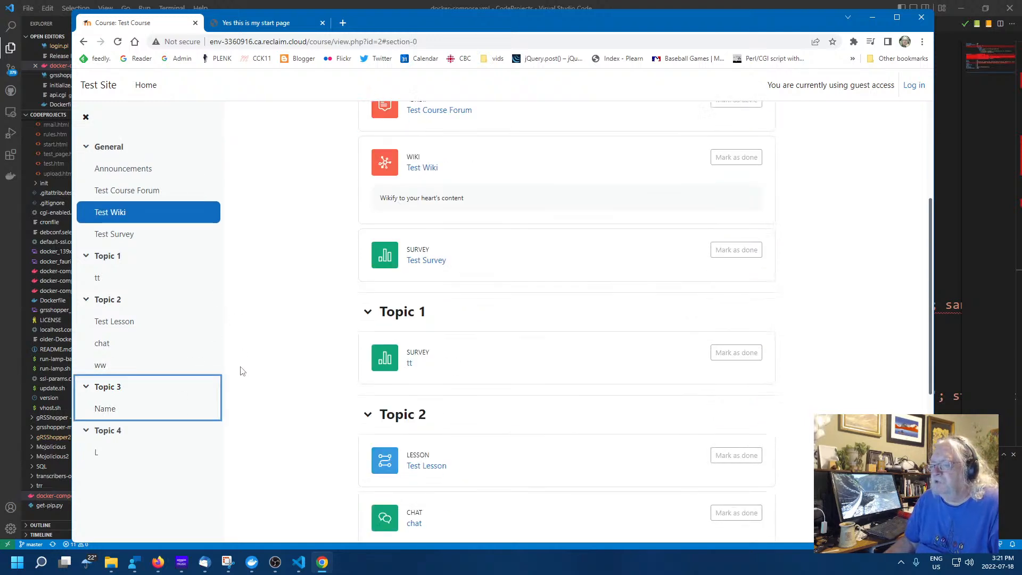
scroll(256, 379, "up", 7)
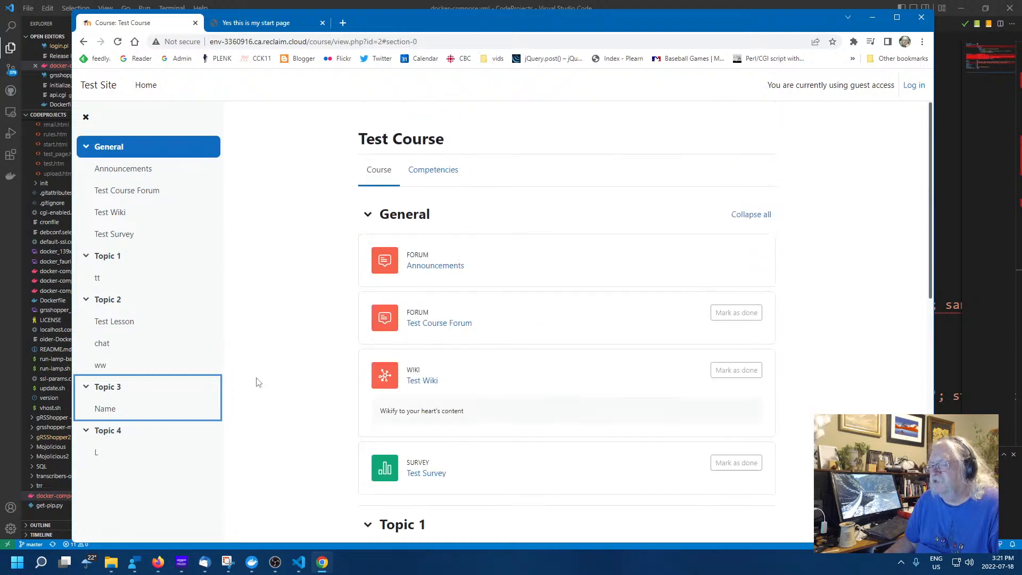
left_click(820, 334)
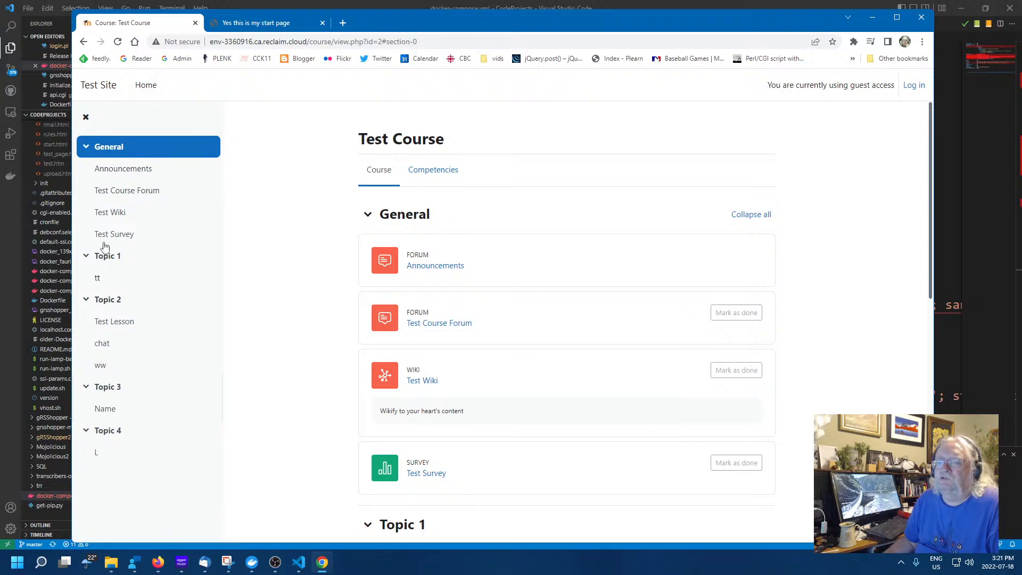
left_click(105, 87)
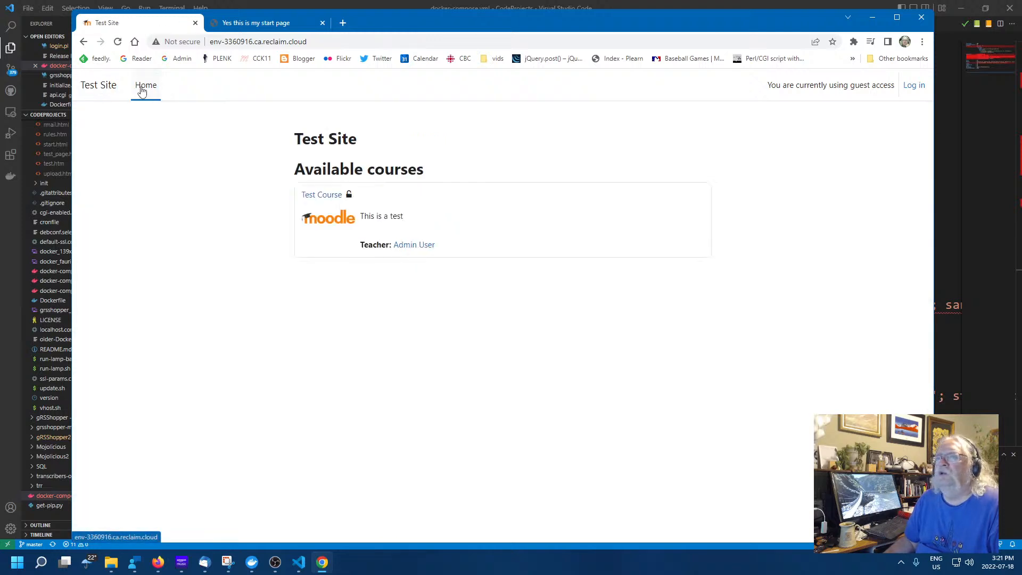
left_click(144, 88)
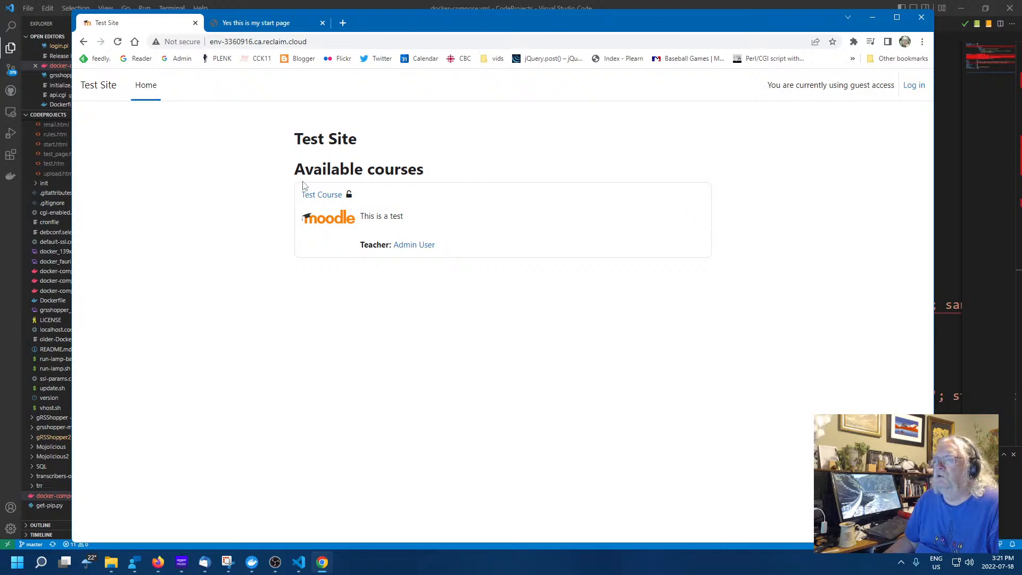
left_click(312, 195)
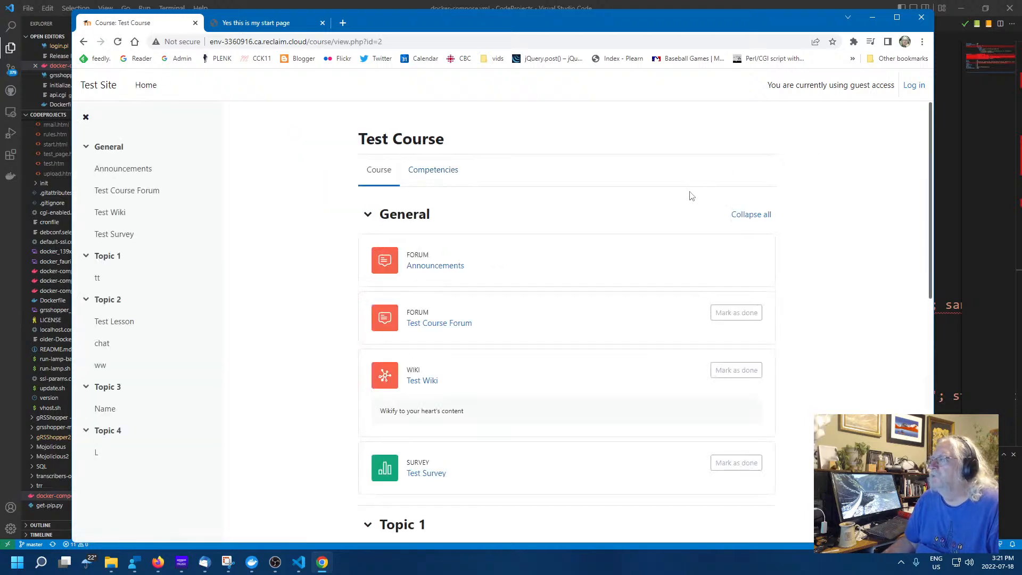